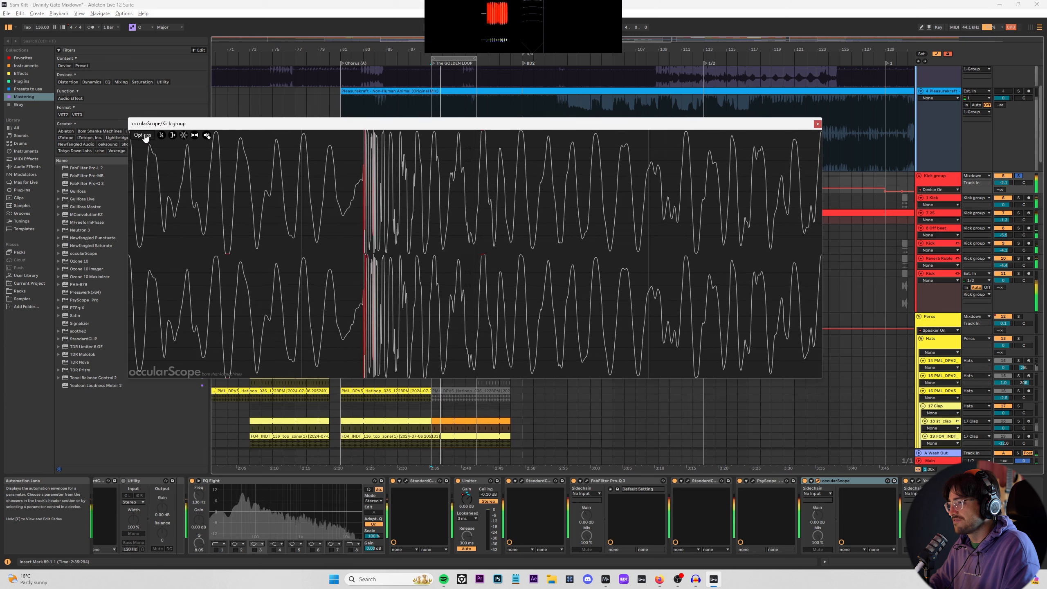
Step: Set the scope's main input delay compensation to about 6510 samples, close those options and widen the scope window
click(143, 135)
click(158, 182)
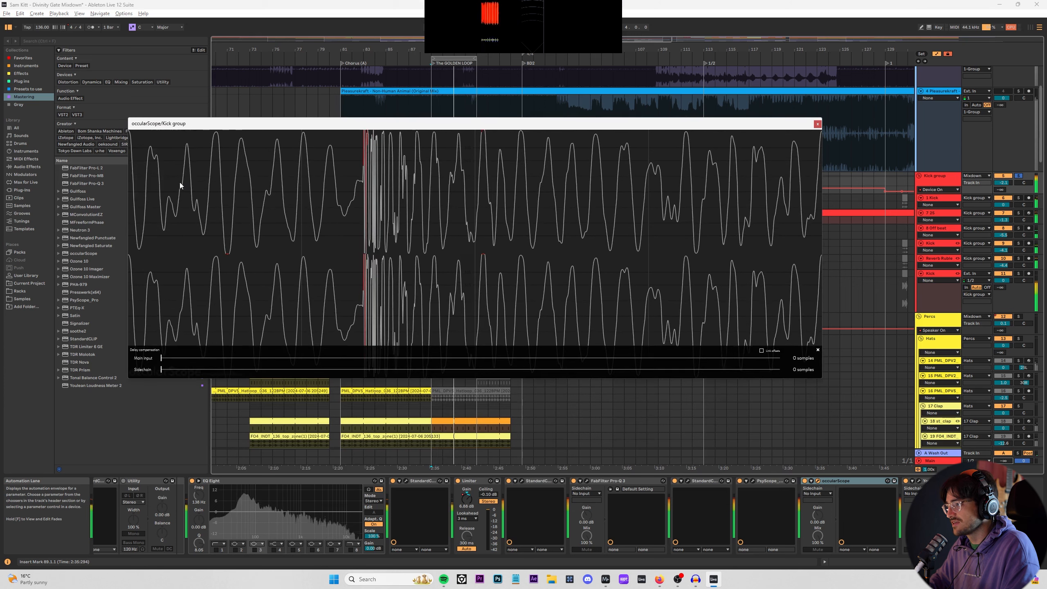
drag(167, 360, 242, 357)
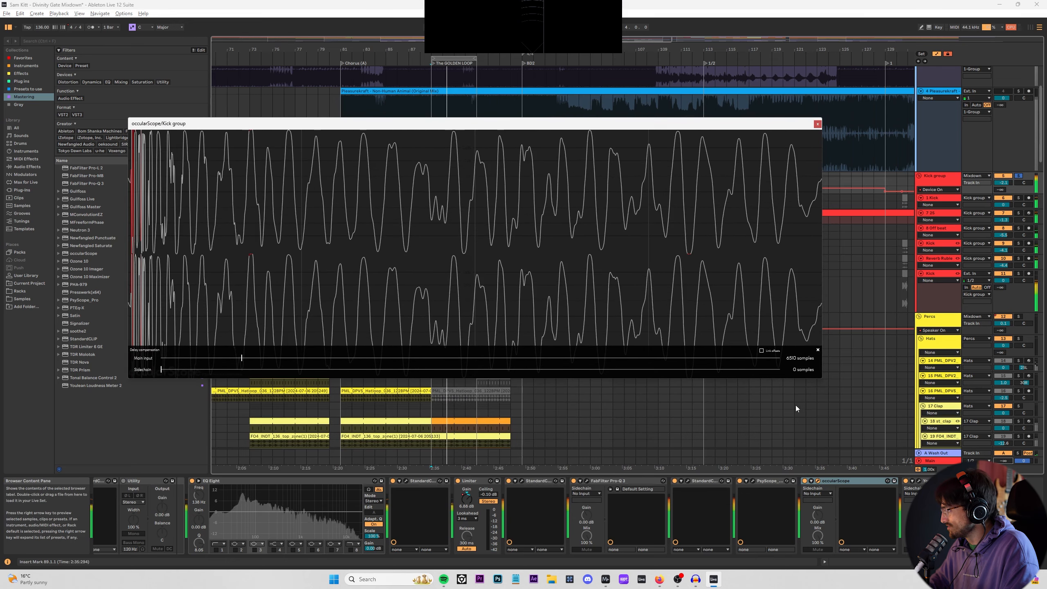
click(817, 350)
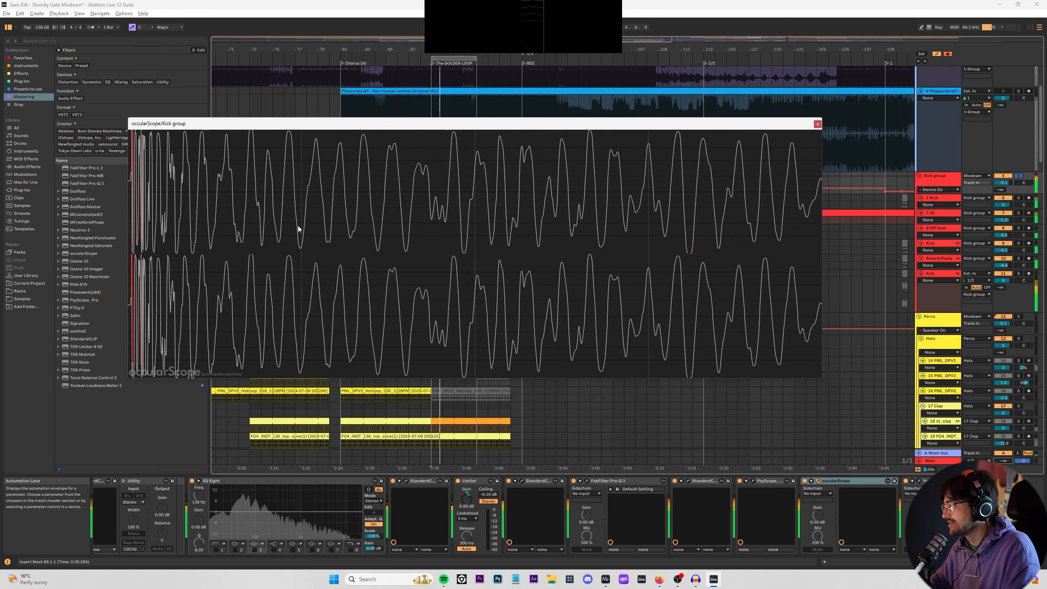
drag(822, 240, 870, 247)
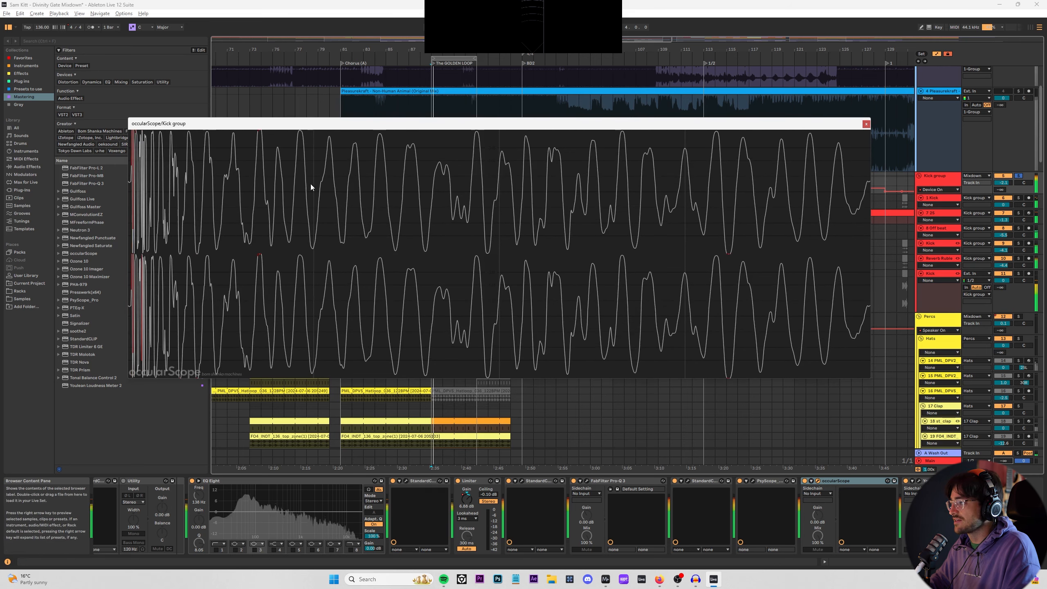
Step: Unsolo the Kick group and close its occularScope window
click(1016, 176)
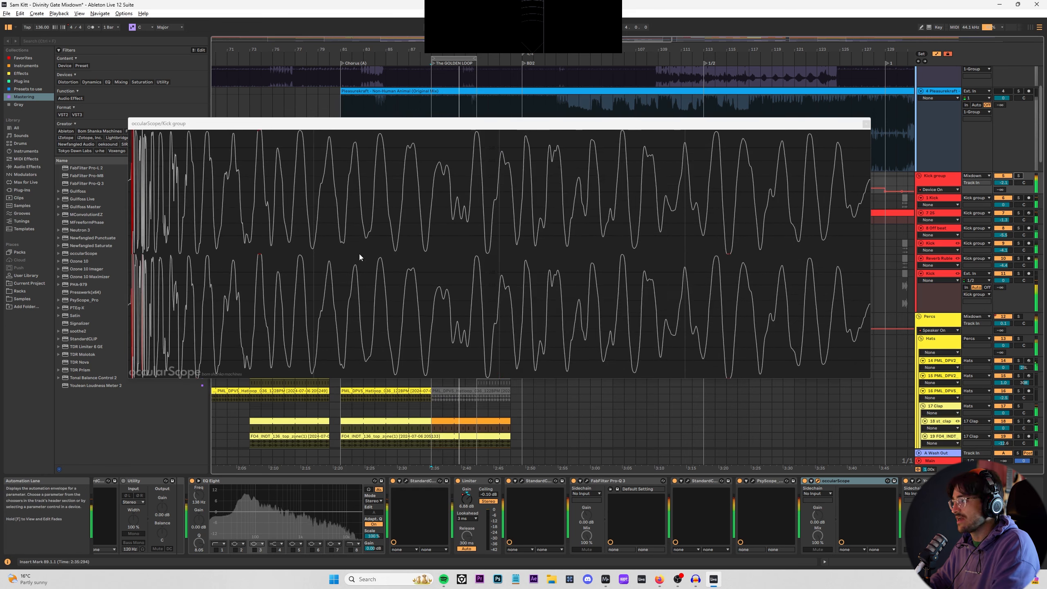
click(869, 125)
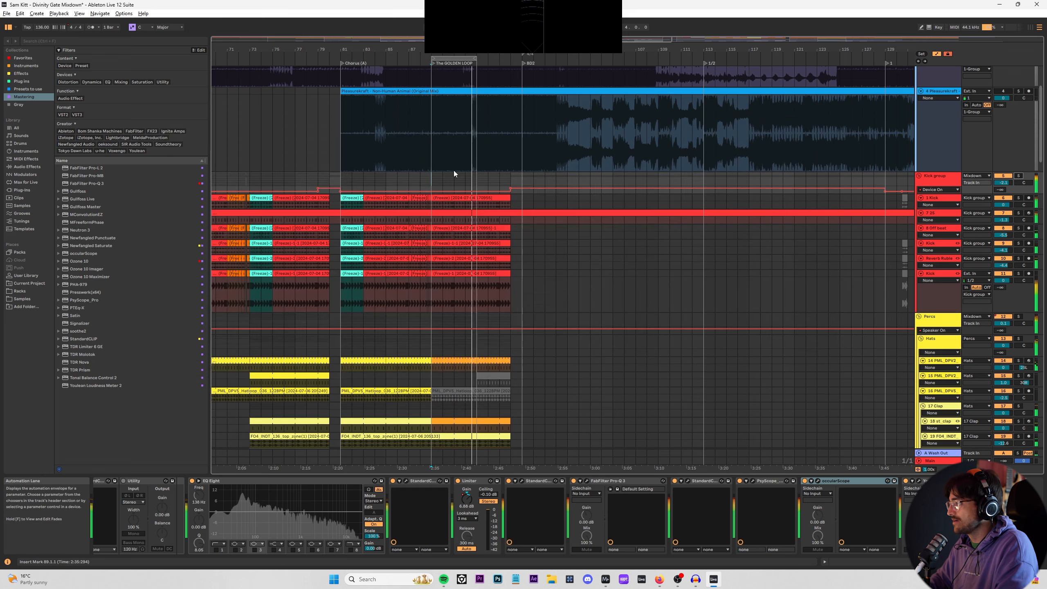
Step: Search the Samples folder in the browser for "kick"
click(21, 299)
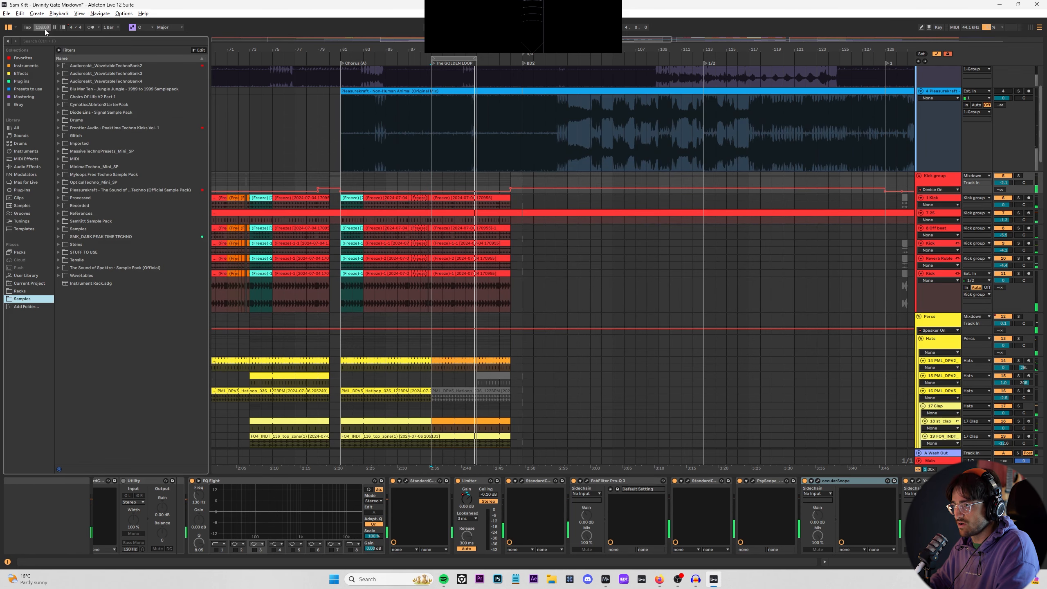
click(45, 40)
text(k)
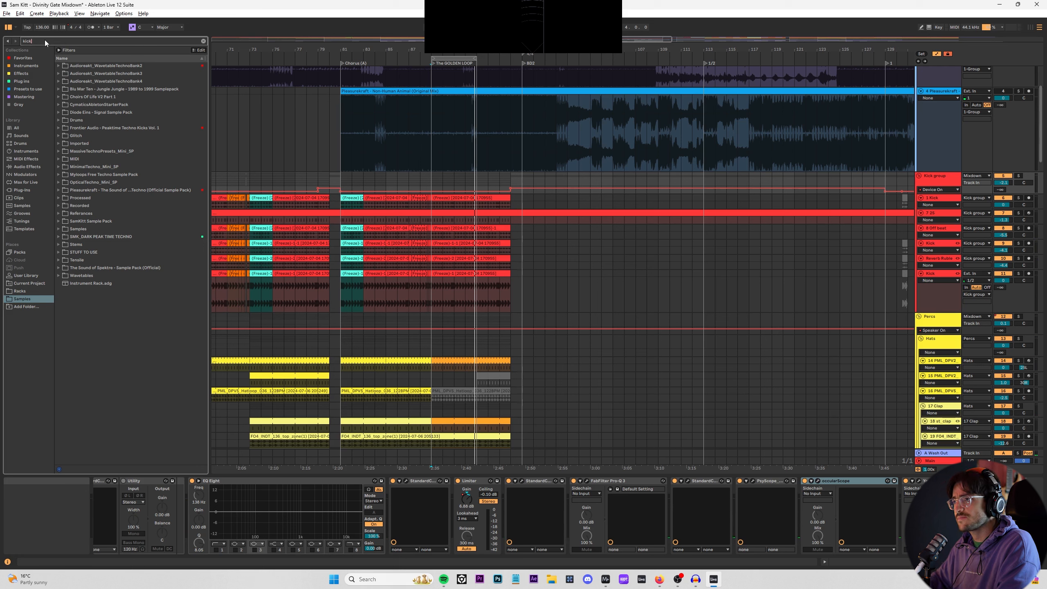
text(ick)
Step: Expand the Drums folder in the search results and open its PML subfolder
key(Down)
key(Down)
key(Down)
key(Down)
key(Down)
key(Down)
key(Down)
key(Down)
key(Up)
key(Right)
key(Down)
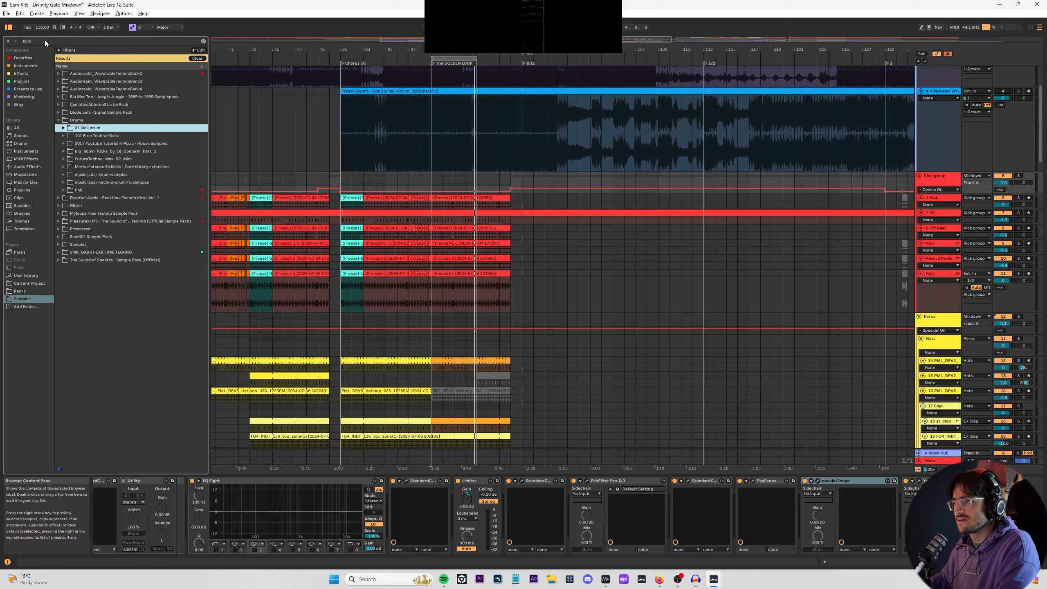
key(Down)
key(Down)
key(Down)
key(Down)
key(Down)
key(Down)
key(Down)
key(Down)
key(Right)
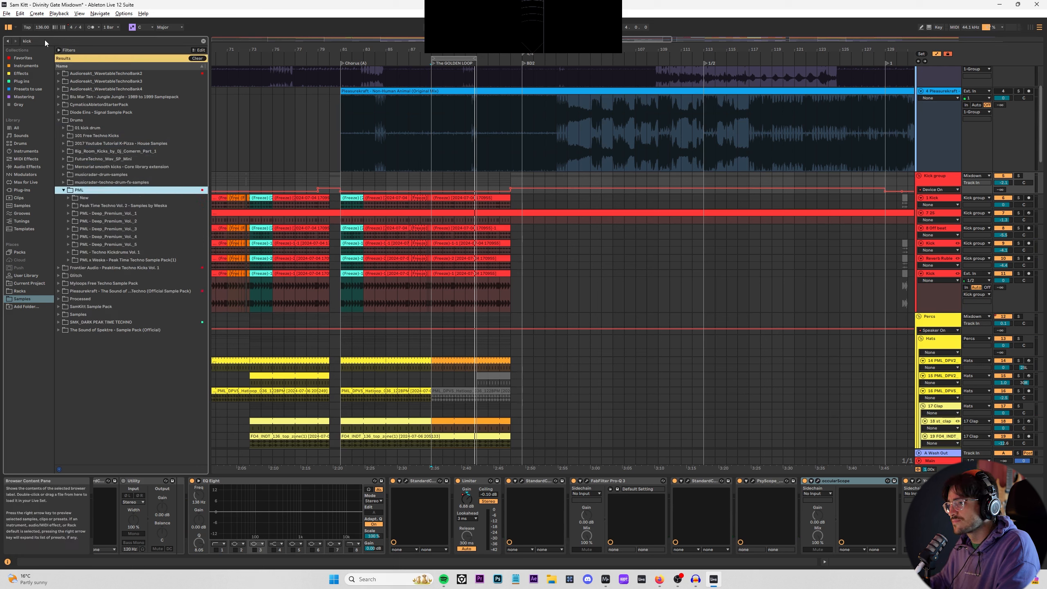
Step: Open the 01_KICK folder inside PML - Deep_Premium_Vol._2, under Deep Premium Vol. 2
key(Down)
key(Down)
key(Down)
key(Down)
key(Right)
key(Down)
key(Down)
key(Right)
key(Down)
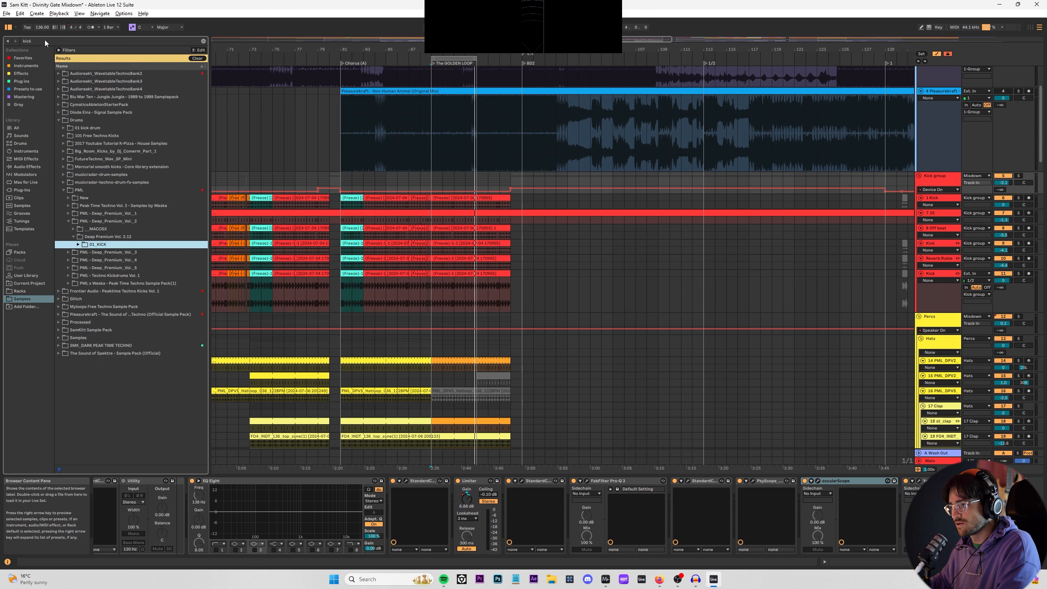
key(Right)
Step: Audition the first five kick samples, PML_DPV2_KICK_1_DEEP_001.wav through 005.wav
key(Down)
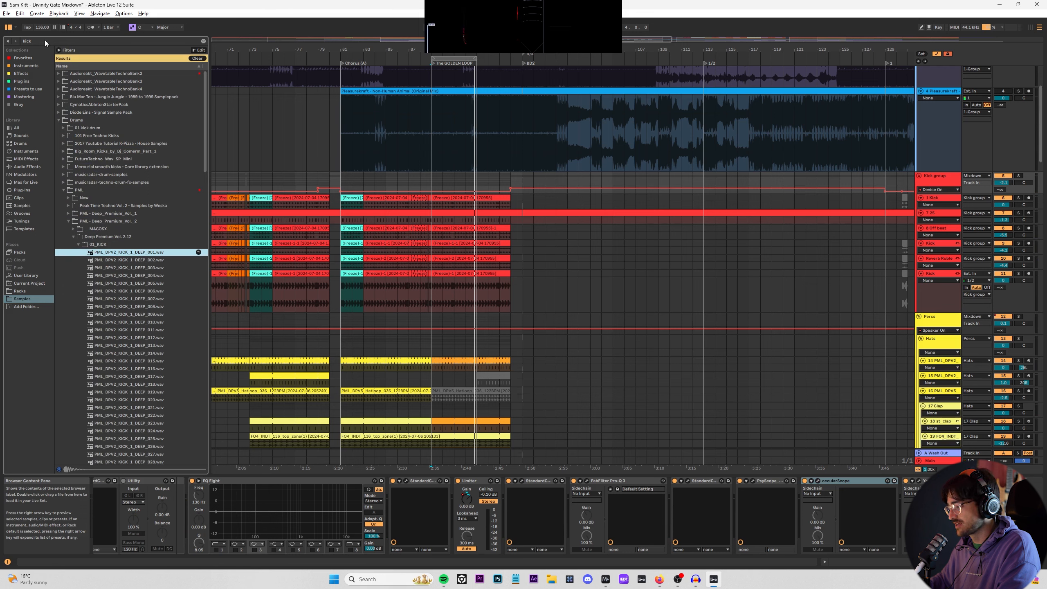
key(Down)
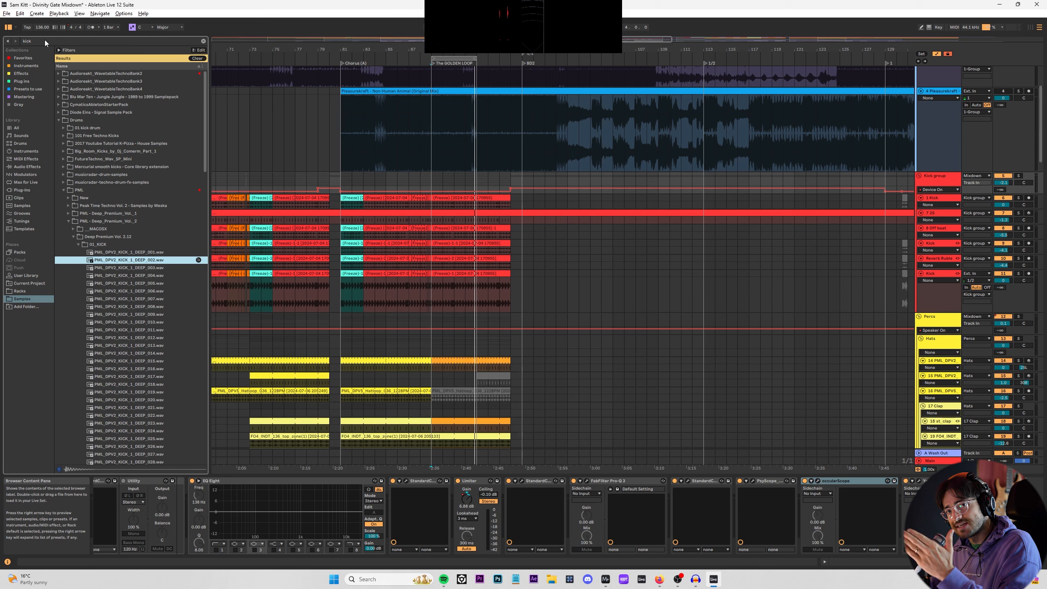
key(Down)
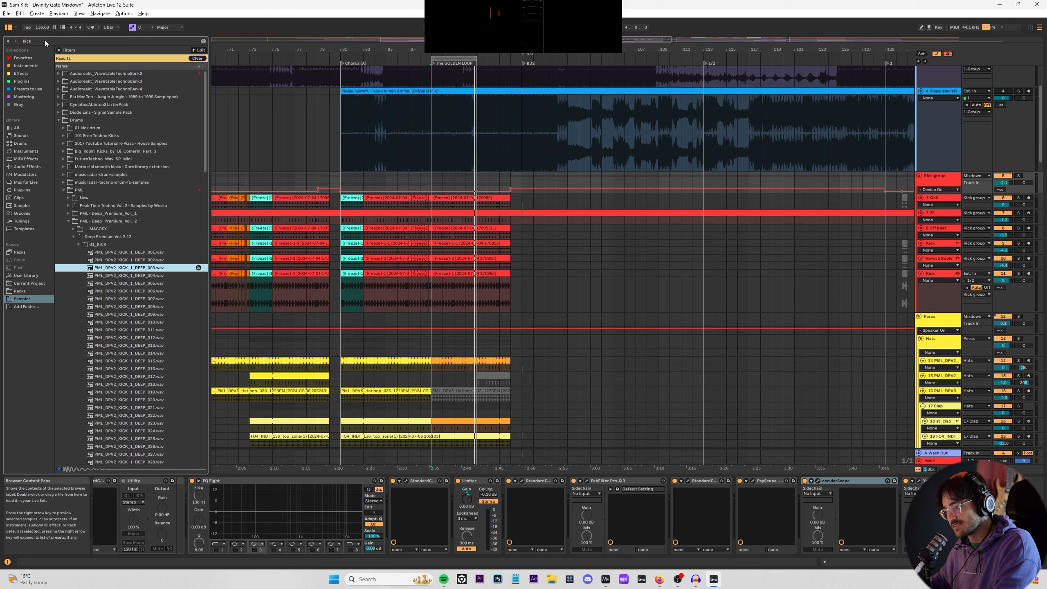
key(Down)
key(Down)
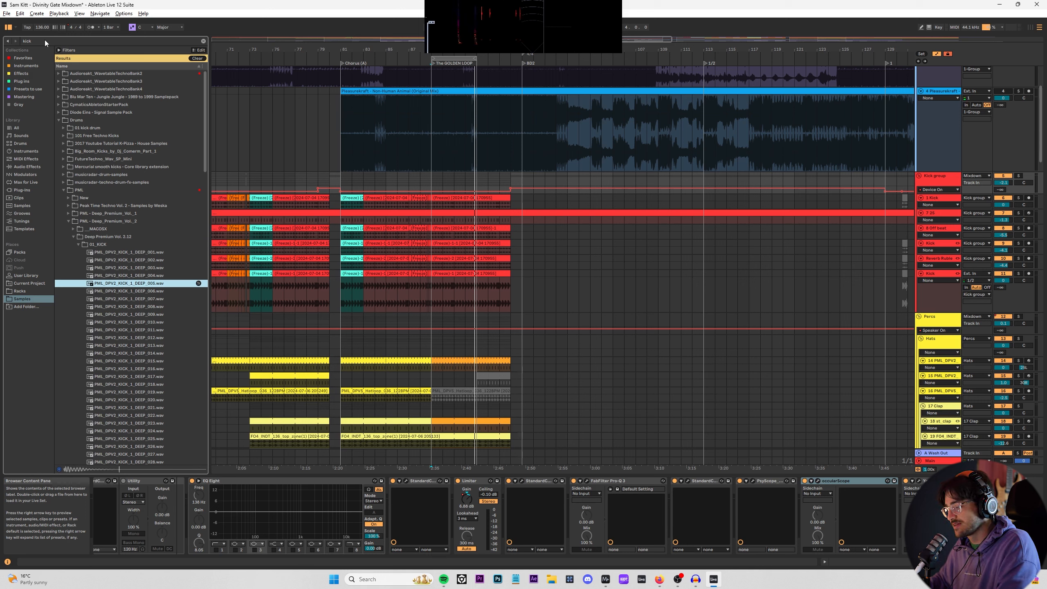
Step: Select bars 89 to 93 on the Kick group lane under the golden loop marker and loop that selection
click(447, 77)
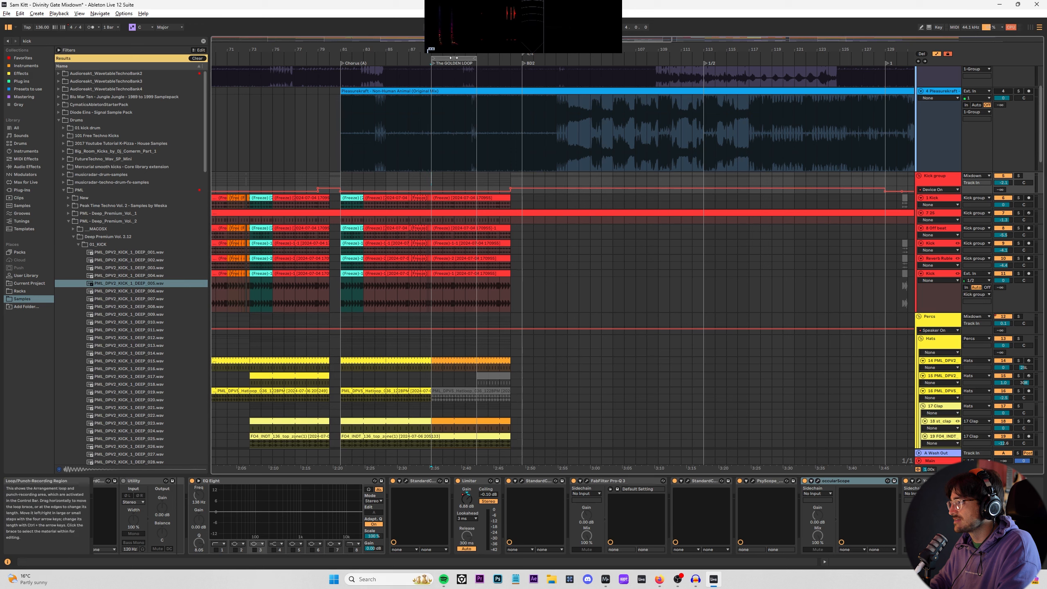
mouse_move(448, 58)
mouse_down()
mouse_move(356, 58)
mouse_move(469, 58)
mouse_move(435, 58)
mouse_up()
key(Right)
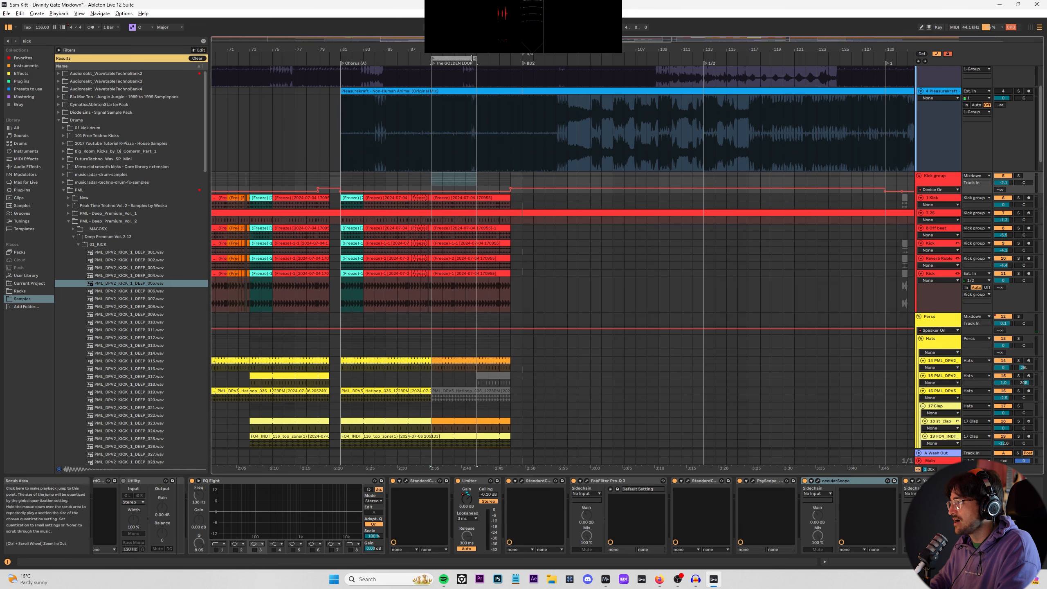
key(ctrl+Right)
key(ctrl+Right)
key(ctrl+Right)
key(ctrl+Right)
drag(484, 178, 432, 180)
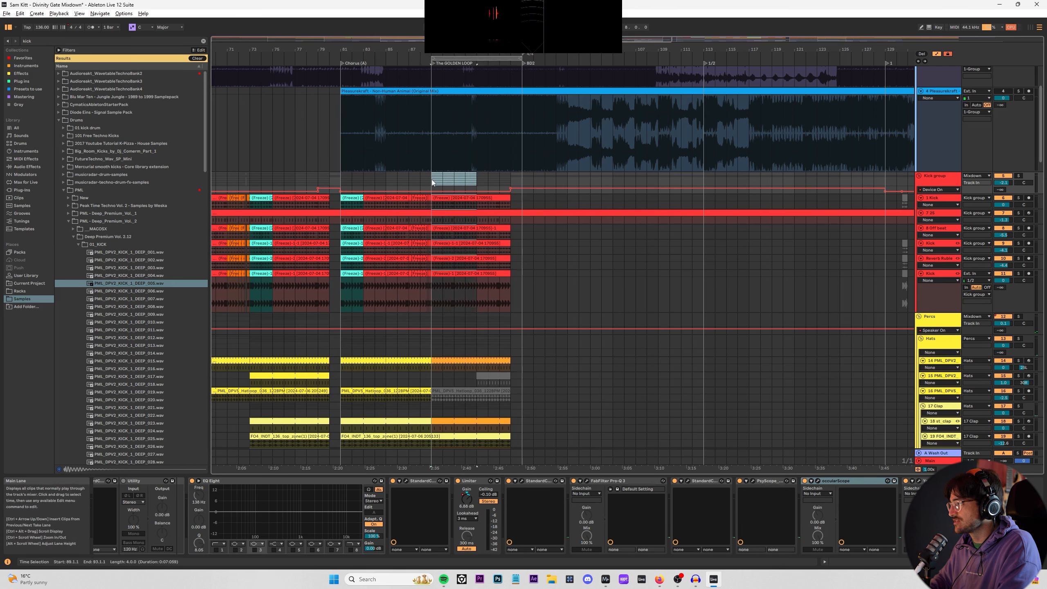
key(ctrl+l)
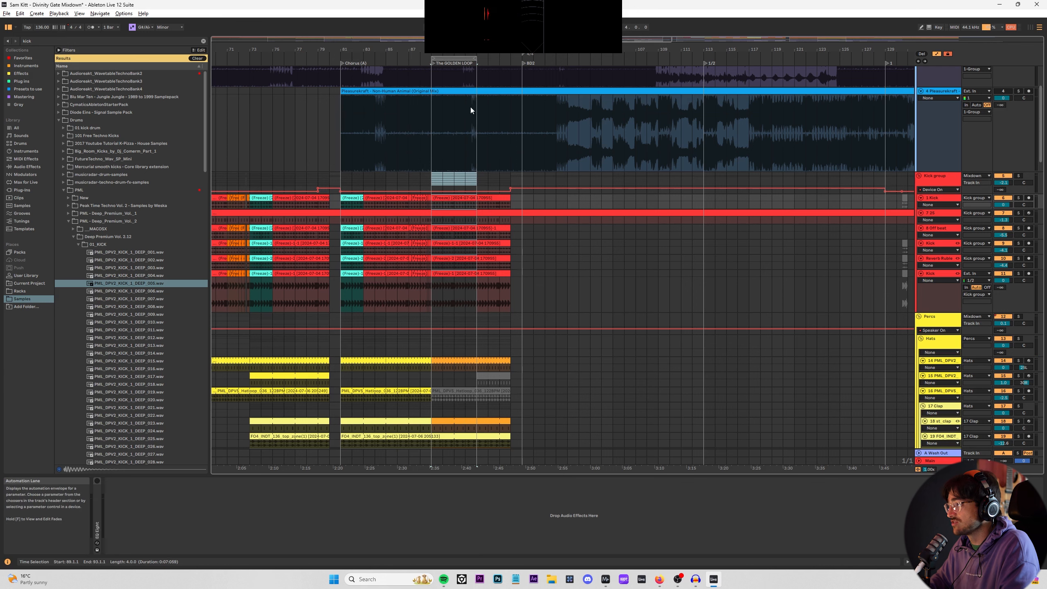
Step: Move the loop region to bars 93 to 97 and return it to the golden loop at bars 89 to 93
drag(454, 59, 496, 64)
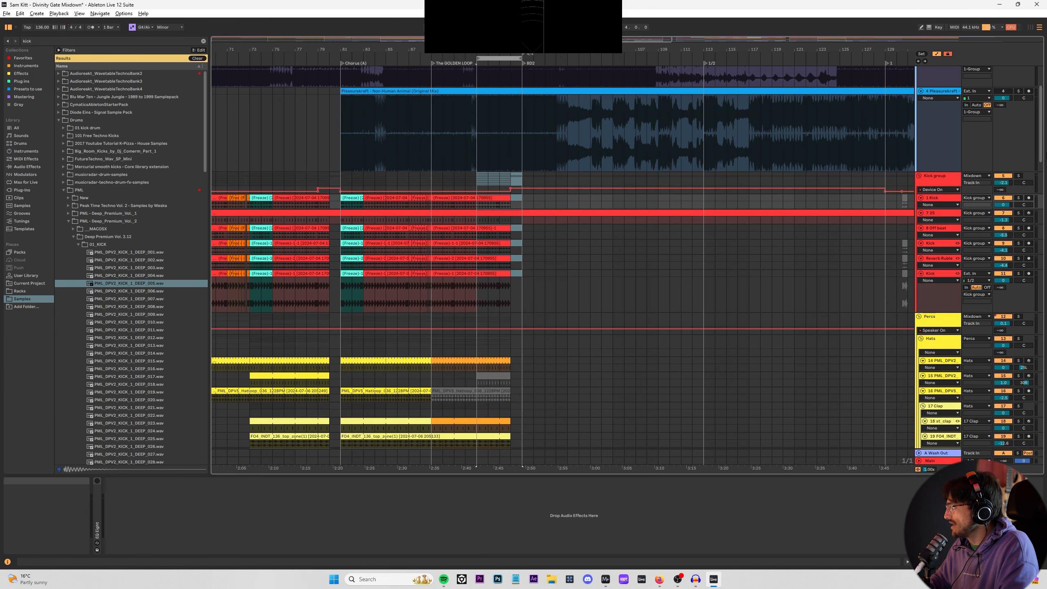
scroll(1042, 148, up, 5)
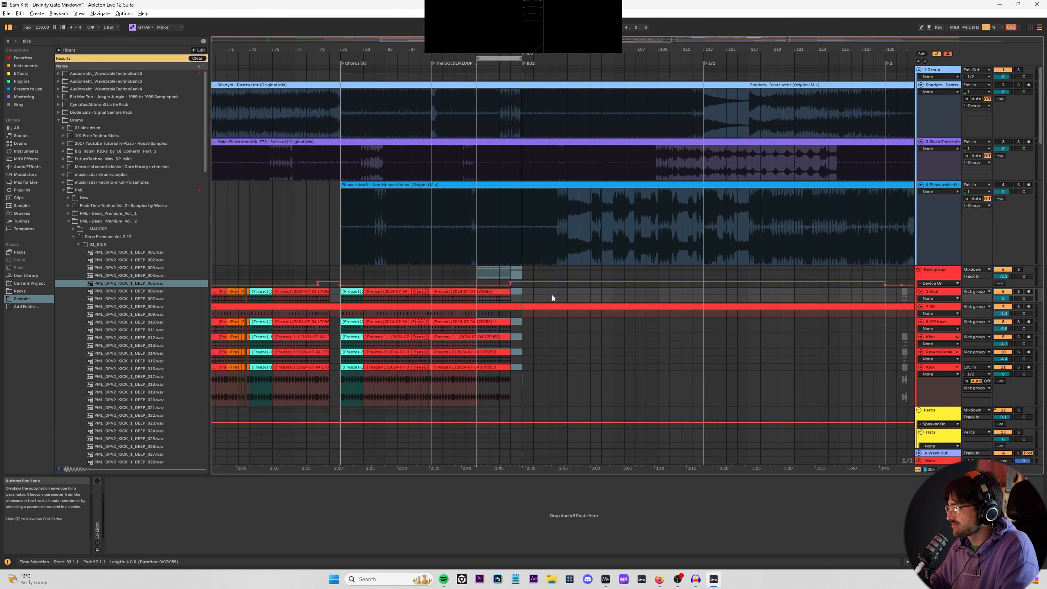
drag(477, 58, 432, 58)
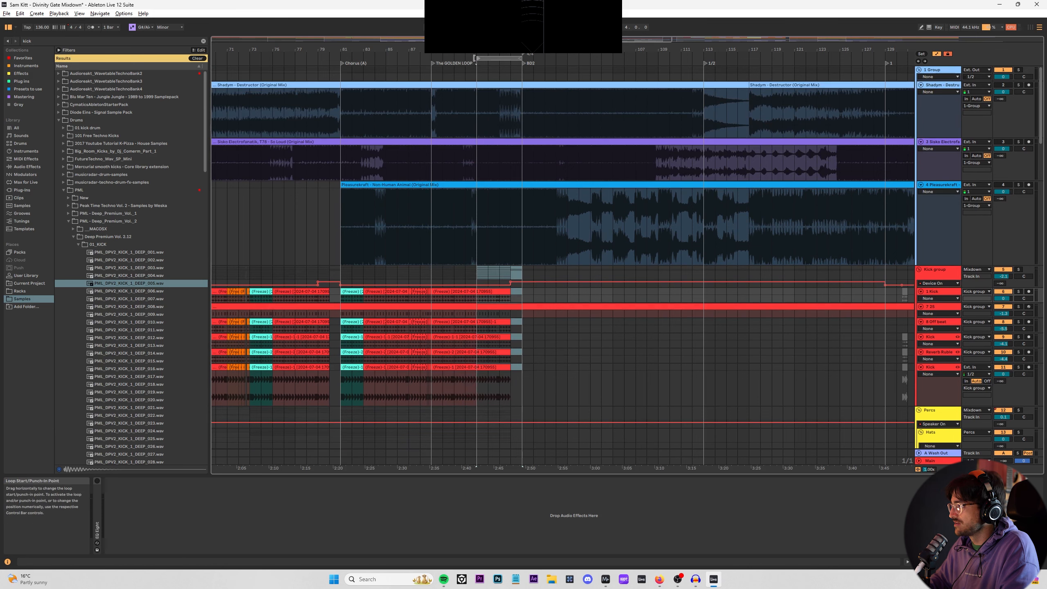
drag(519, 58, 477, 58)
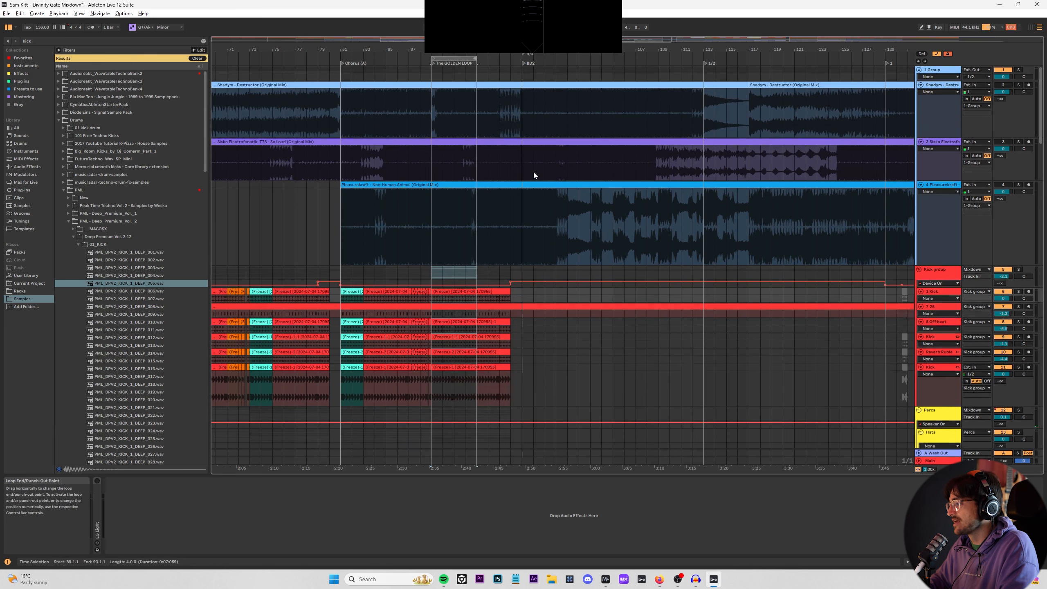
Step: Inspect the hat and clap clips of the golden loop section and their device chains
scroll(533, 172, down, 5)
scroll(456, 270, down, 3)
click(432, 230)
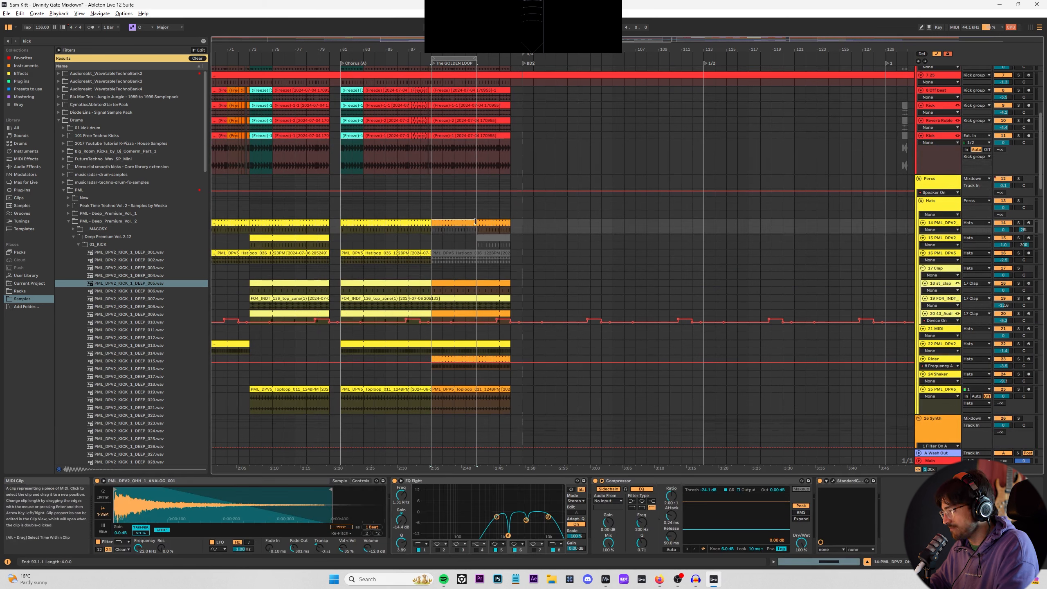
click(463, 295)
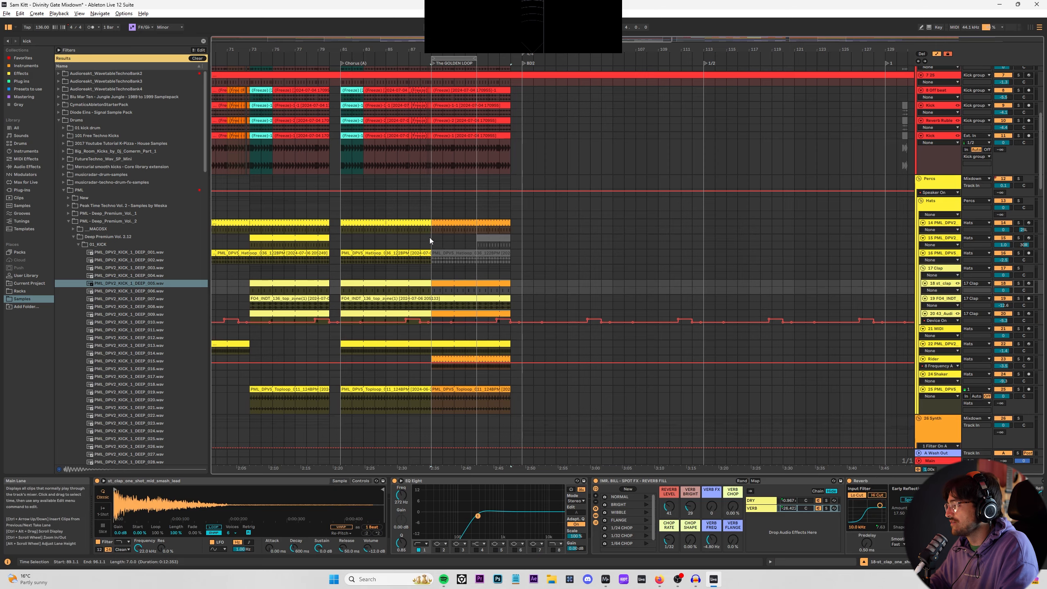
Step: Solo the 1 Kick track in the Kick group and play it from the start of the golden loop
scroll(414, 199, up, 3)
click(932, 161)
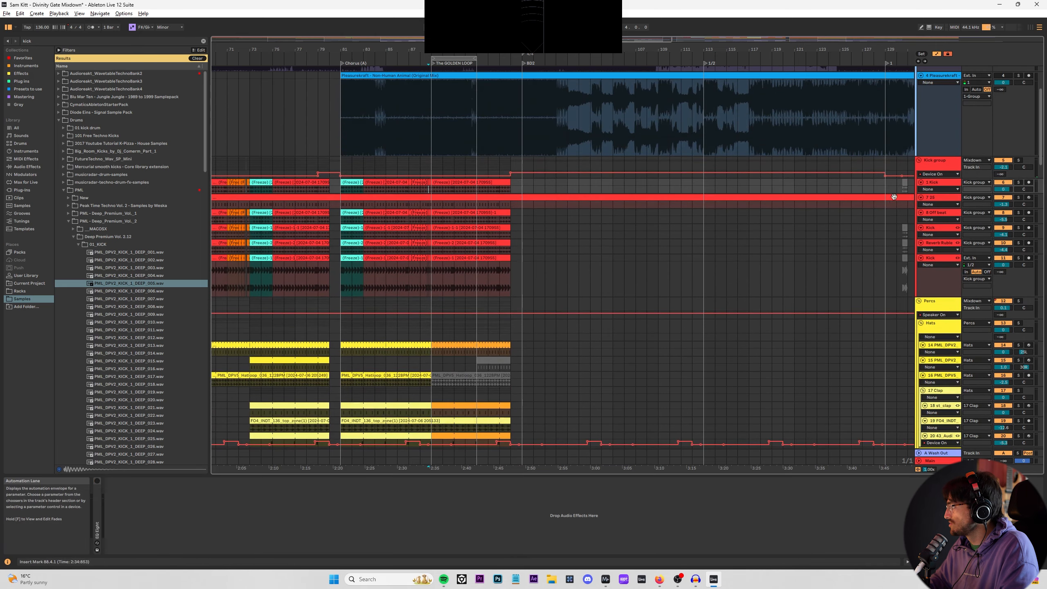
click(431, 189)
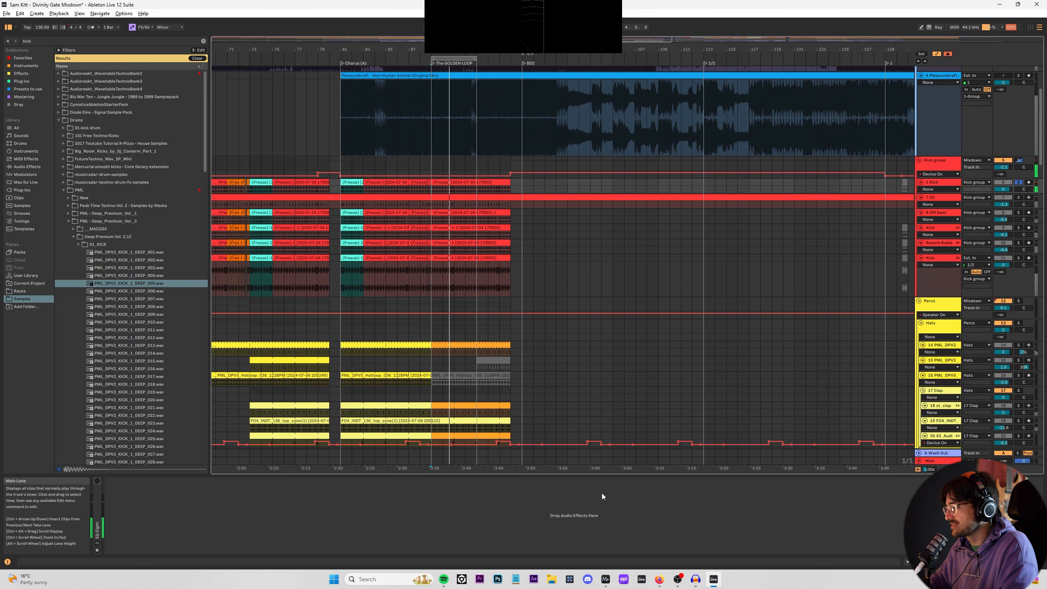
Step: Switch to Spotify, search for "bell mha" and play the song Bell by Mha Iri
mouse_move(659, 586)
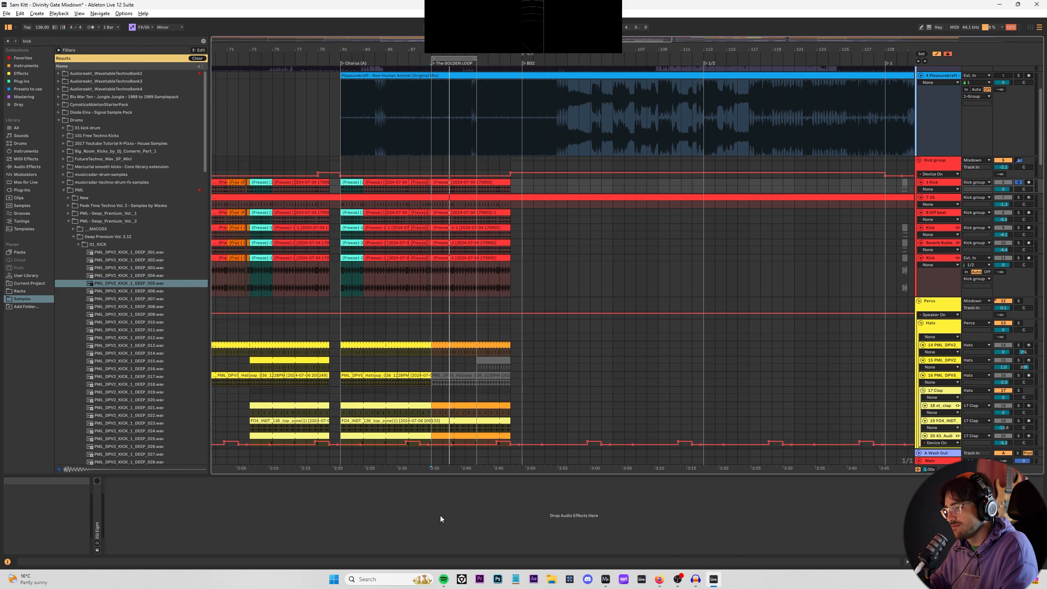
click(443, 579)
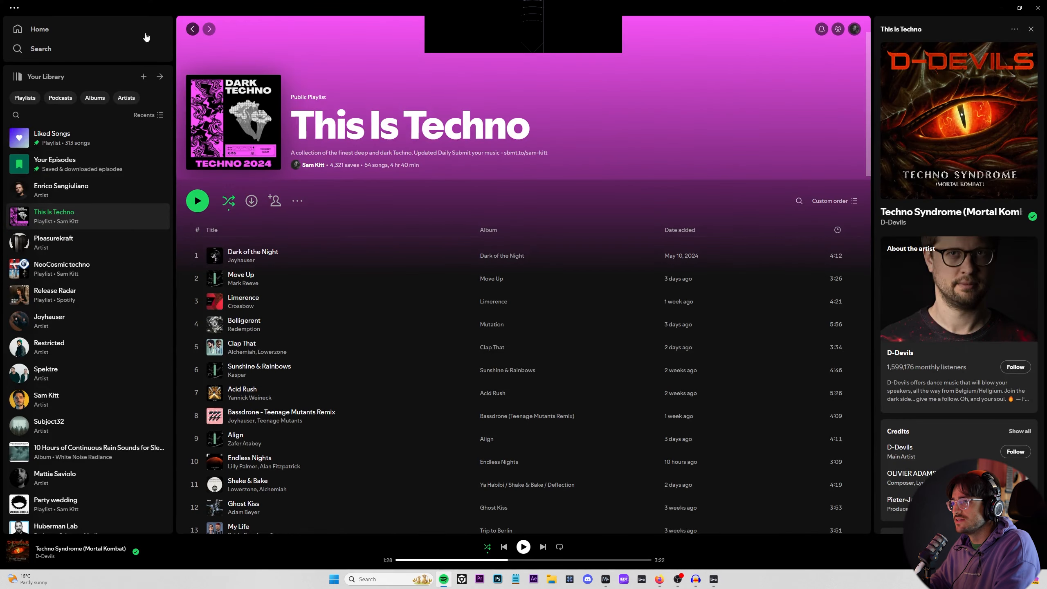
click(34, 56)
text(b)
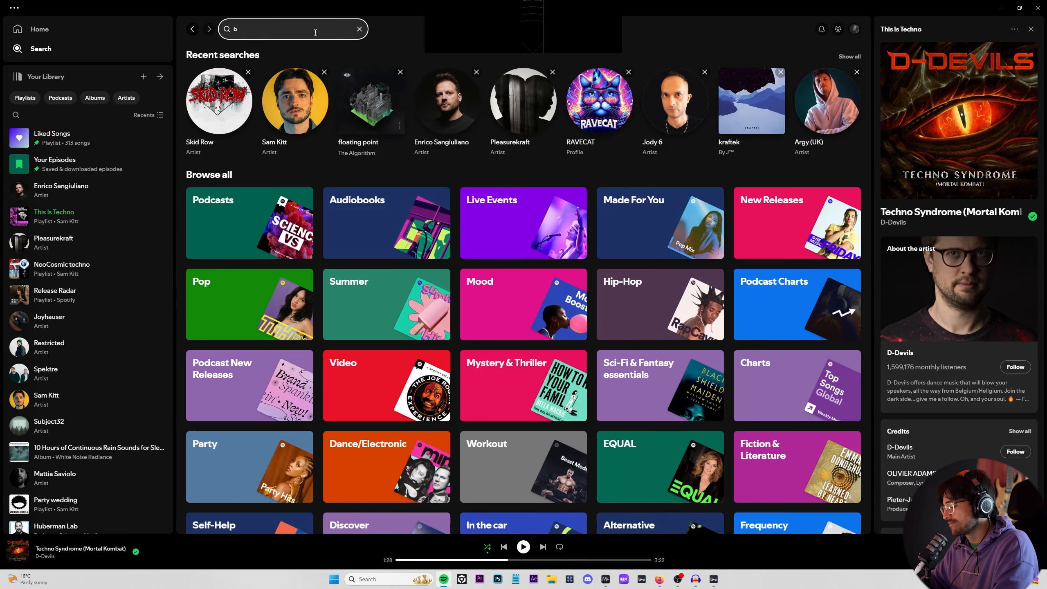
text(ell mha)
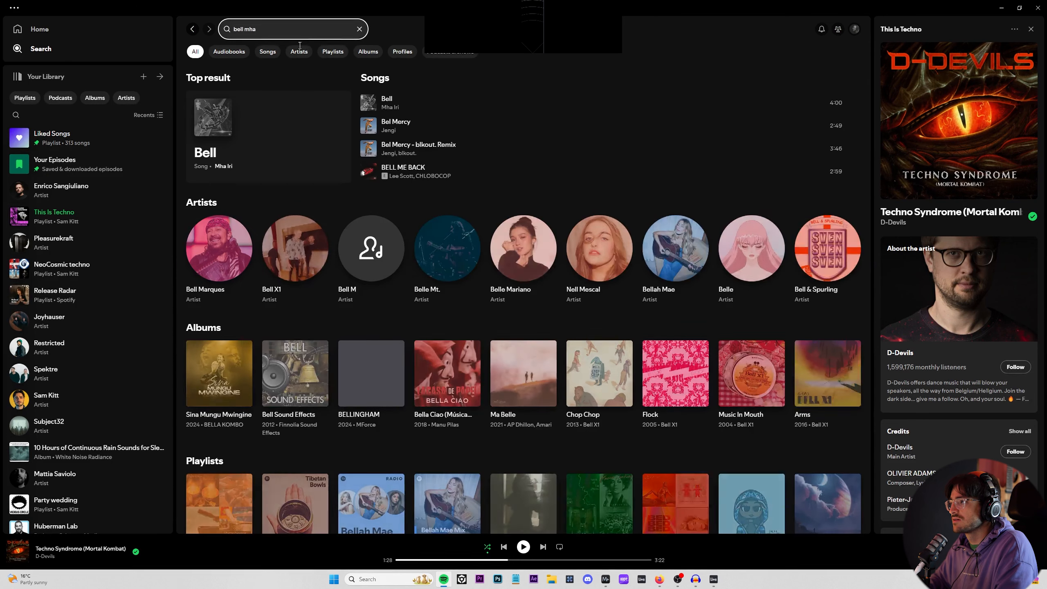
key(Return)
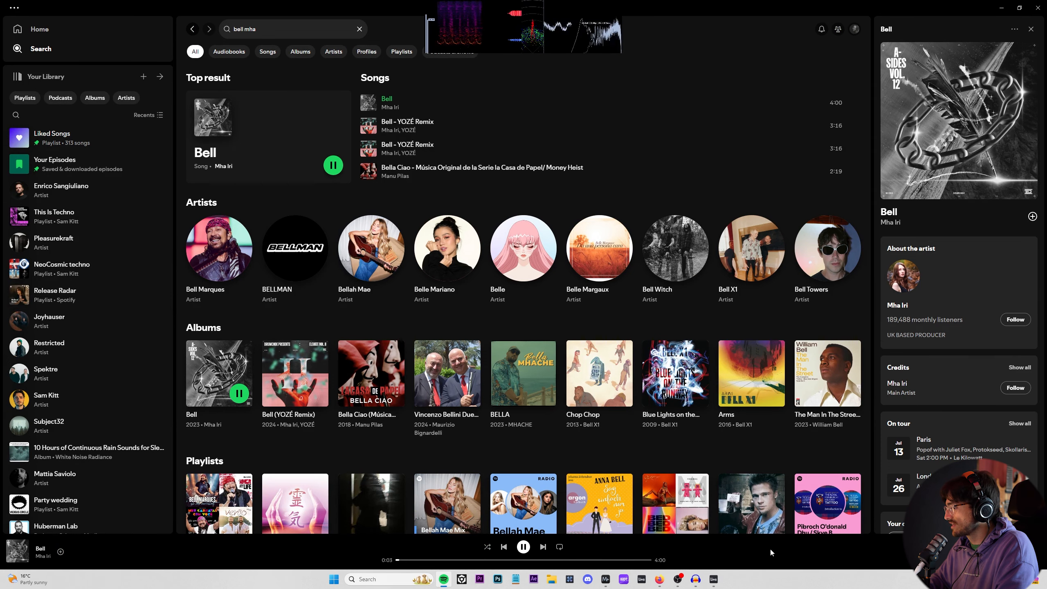
Step: Jump between points in the song Bell, including a passage near 3:30, to hear its kick
click(431, 560)
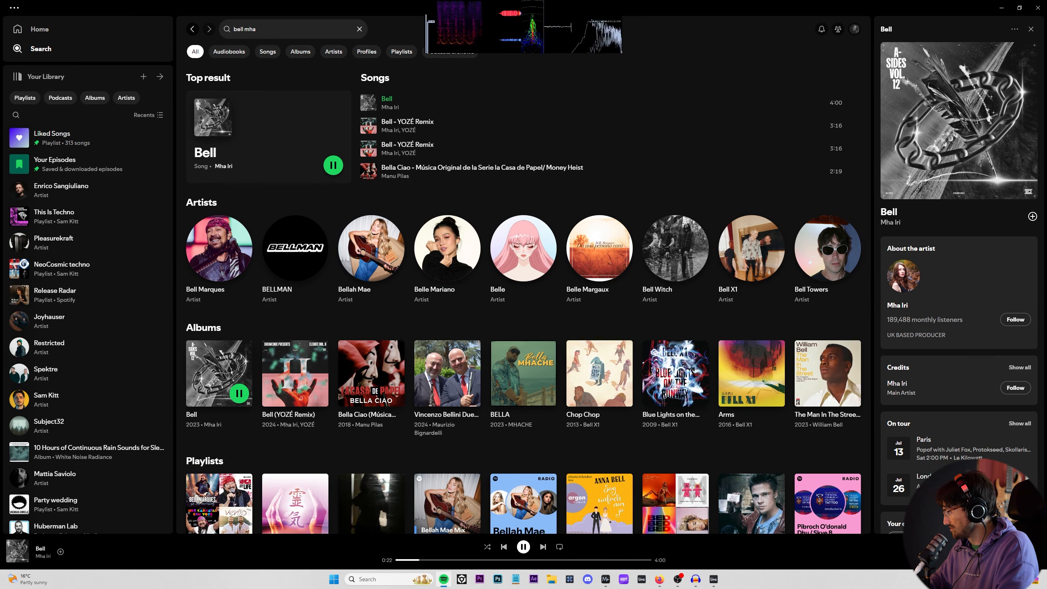
key(alt+shift+r)
key(alt+shift+r)
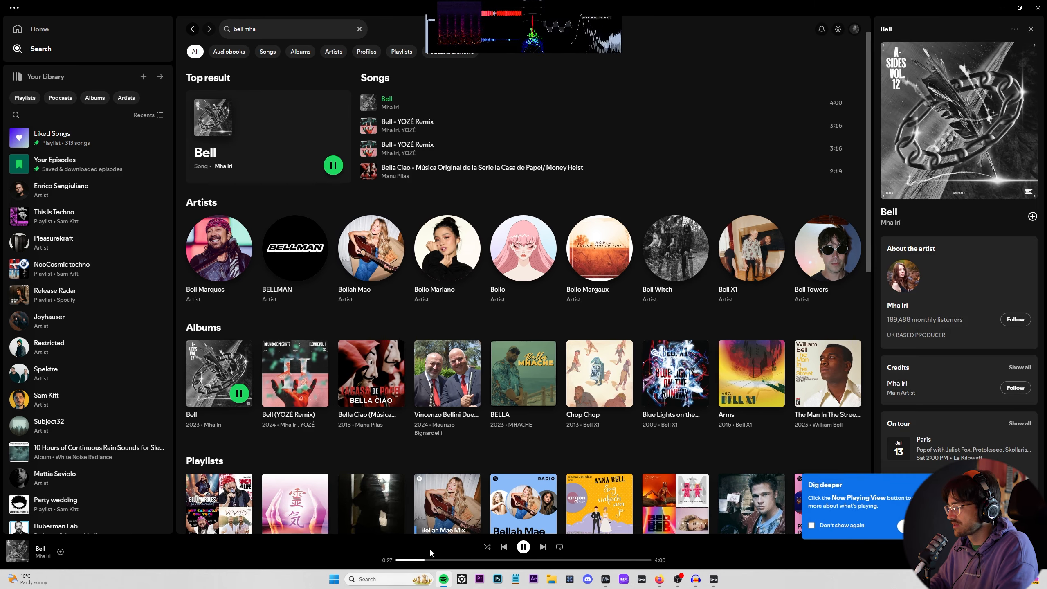
drag(406, 562, 395, 561)
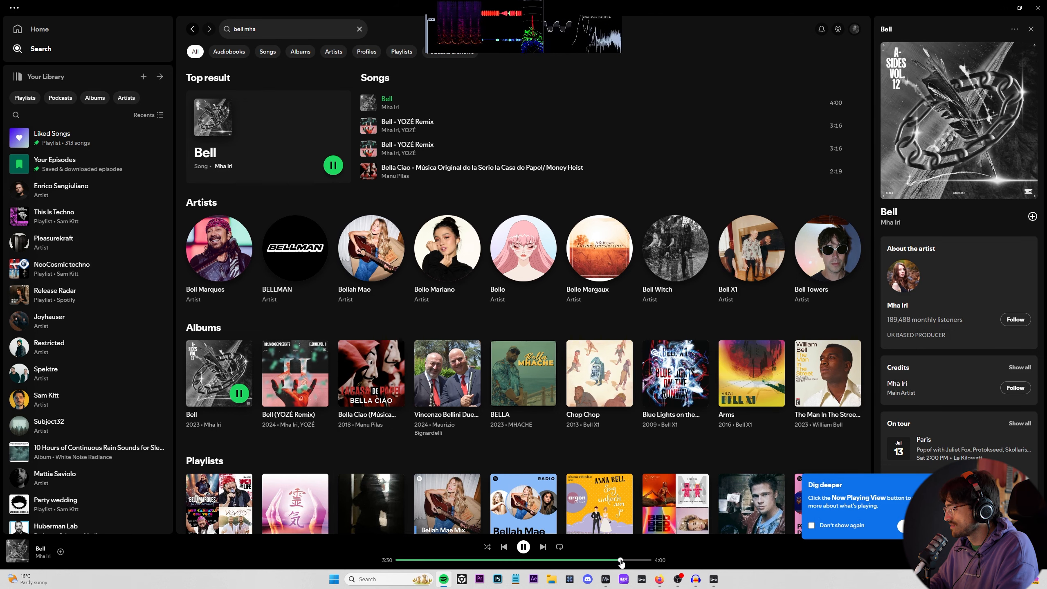
Step: Replay the Bell passage around 3:31, pause it and switch back to Ableton Live
click(519, 552)
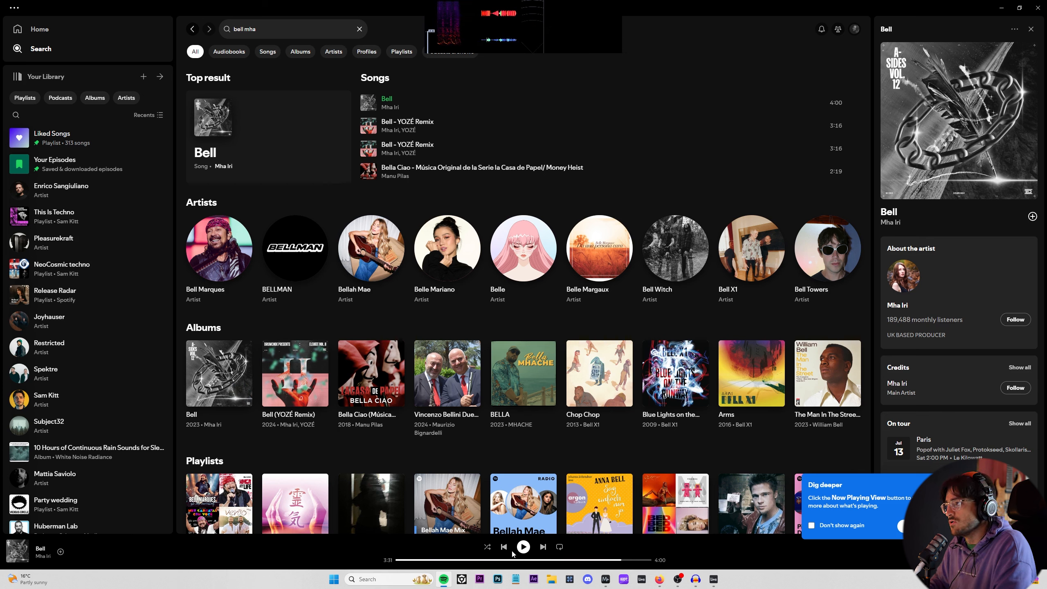
click(520, 546)
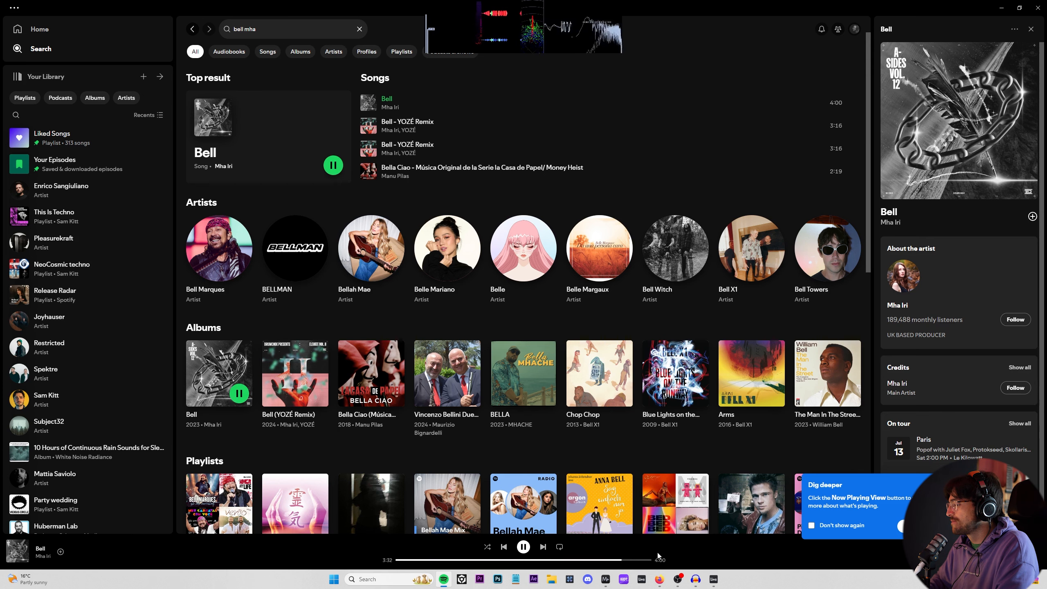
key(space)
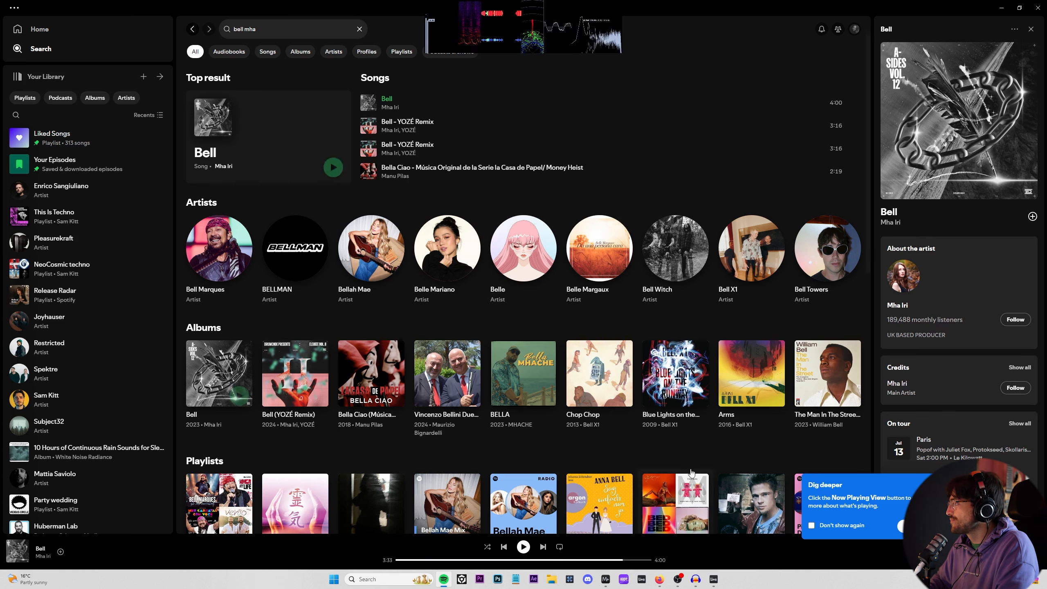
click(995, 12)
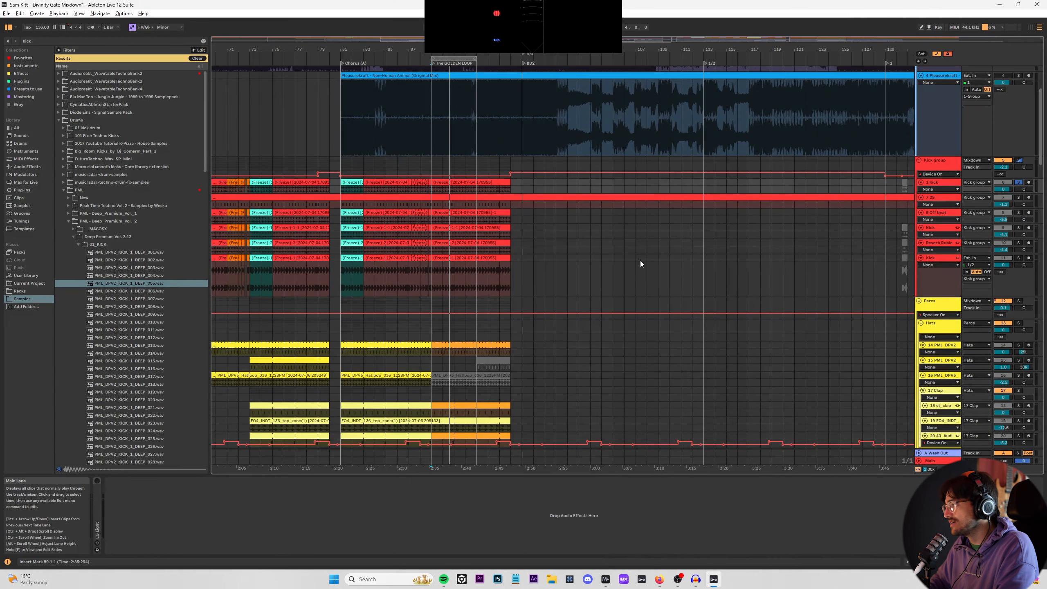
Step: Solo track 7 in the Kick group, view its device chain and play it
click(938, 198)
key(space)
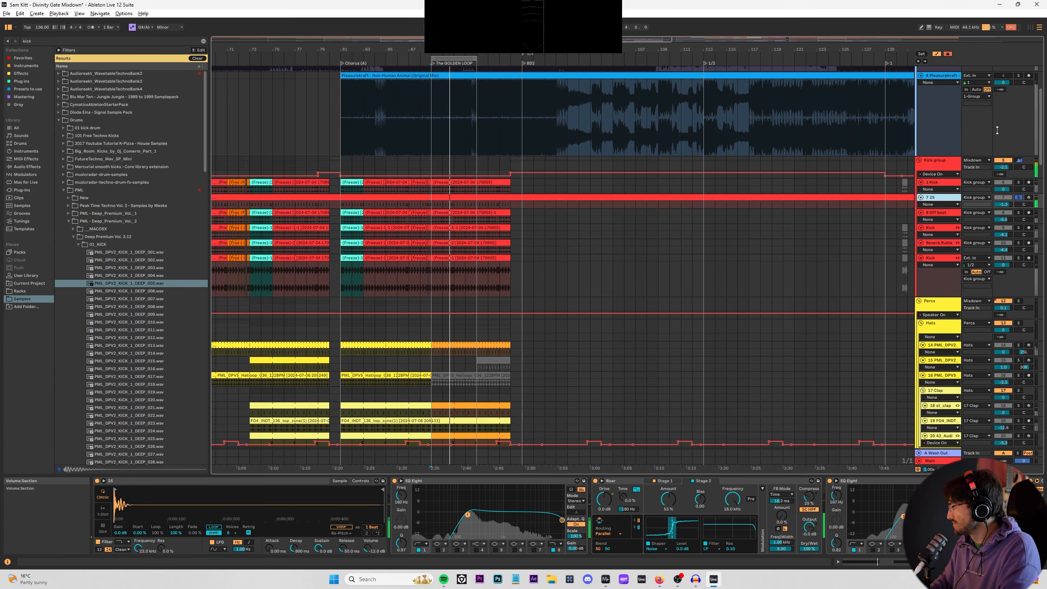
double_click(1003, 461)
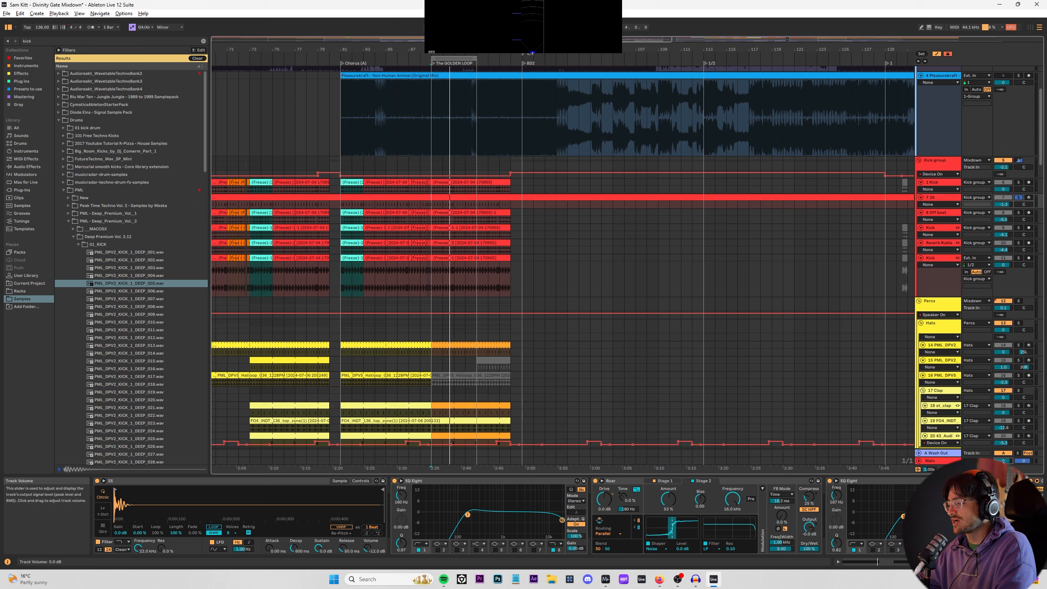
Step: Zoom in on the golden loop section, solo the whole Kick group and play it
click(479, 274)
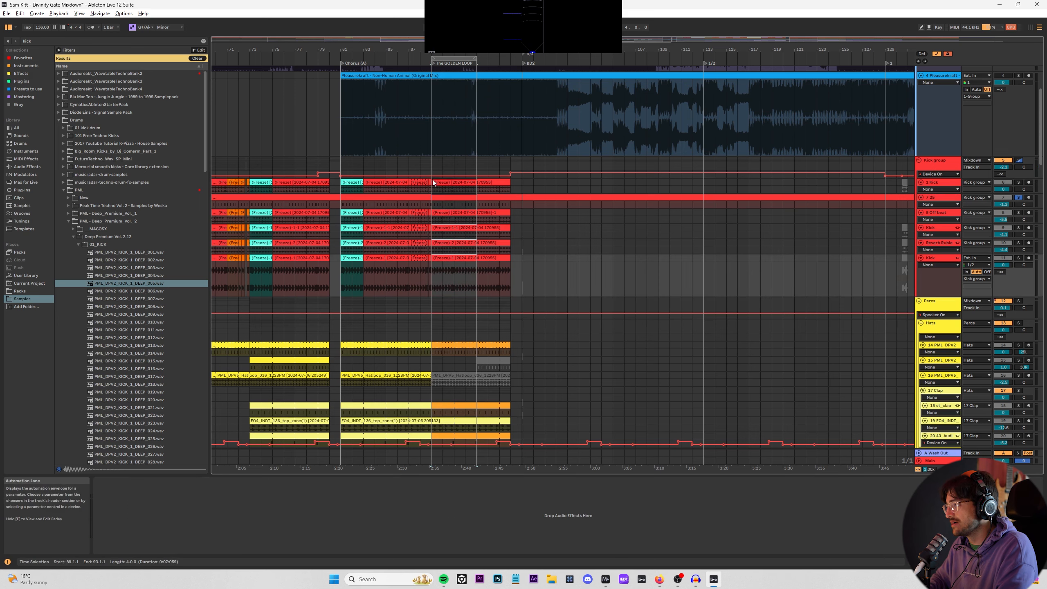
click(432, 180)
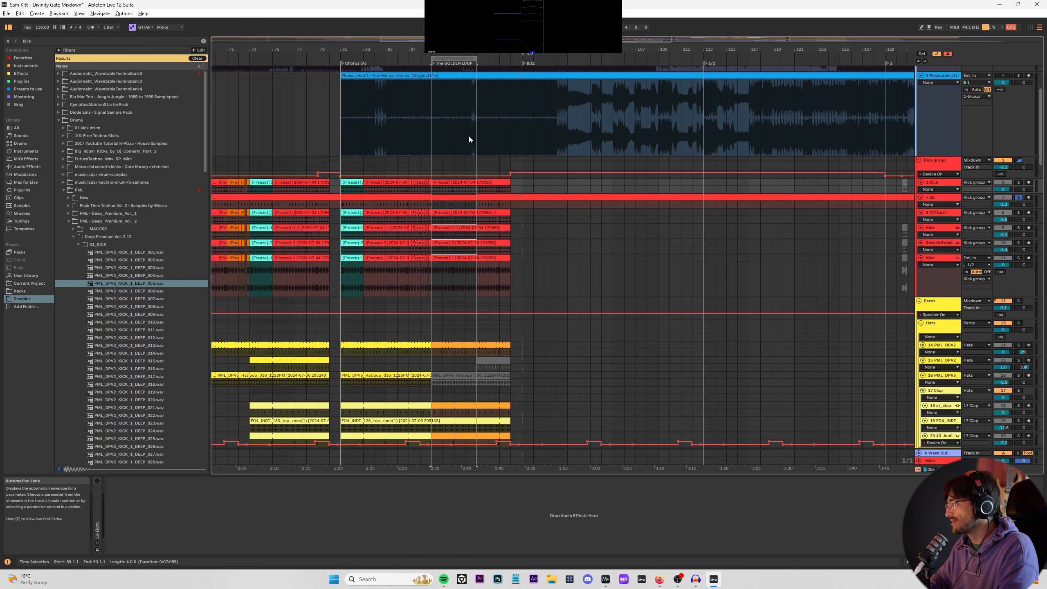
drag(449, 50, 560, 203)
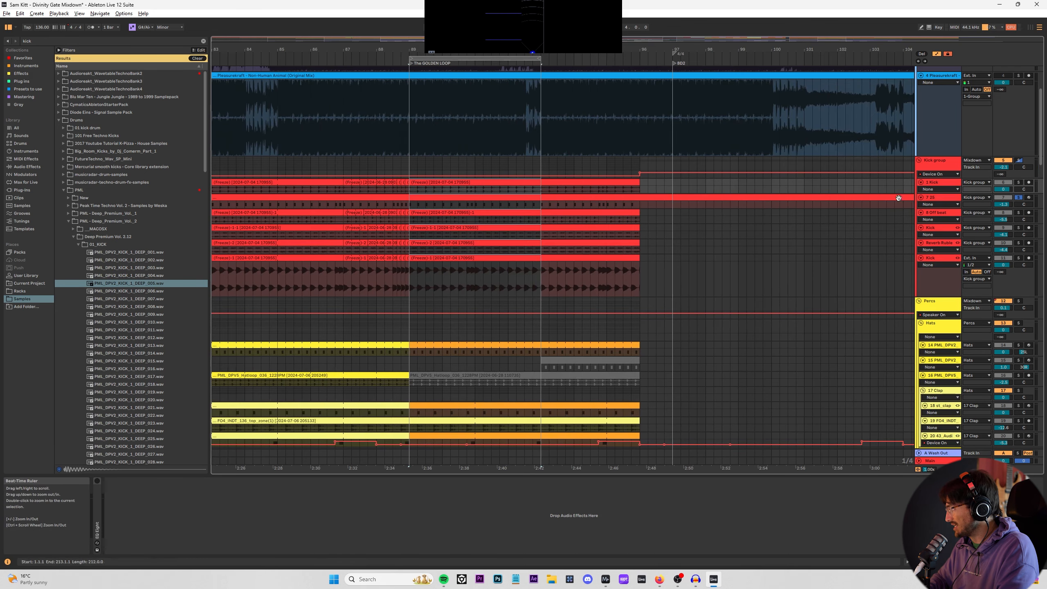
click(953, 163)
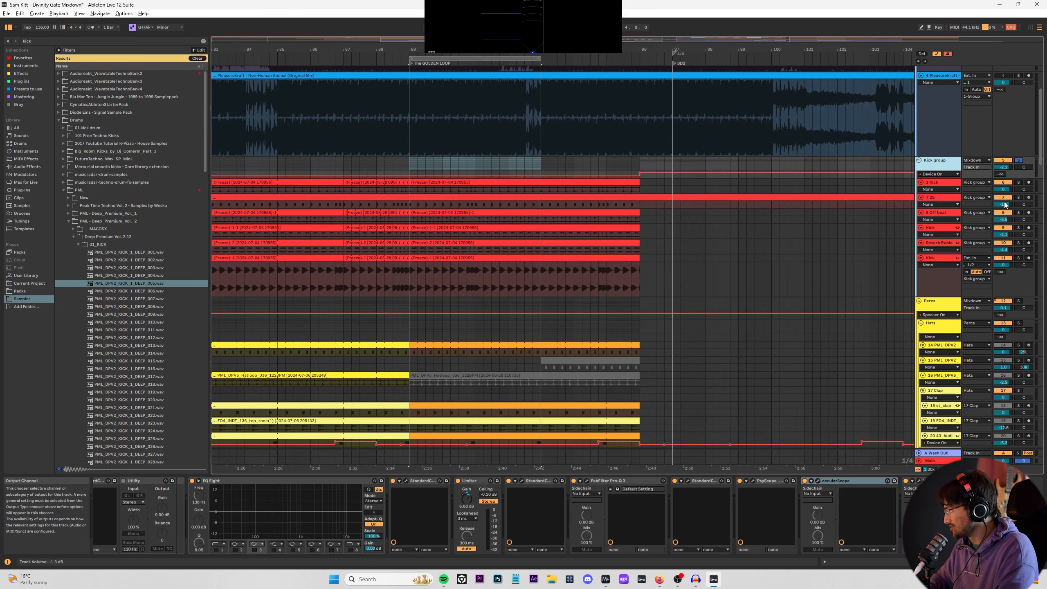
key(space)
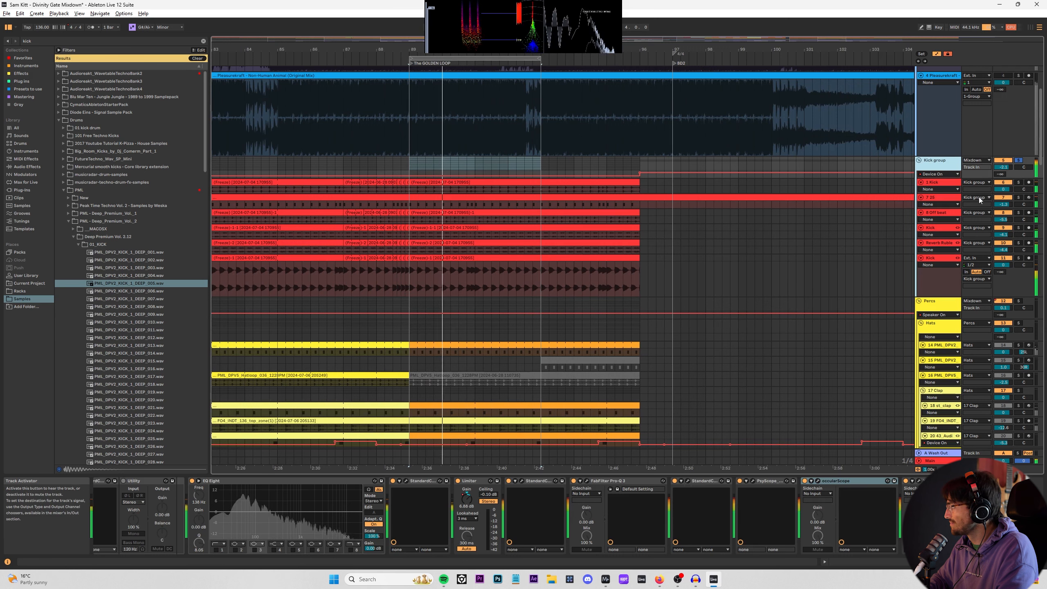
Step: Try lower Frequency settings in track 7's Roar device while looping, return it to 20.0 kHz and mute the track
click(943, 198)
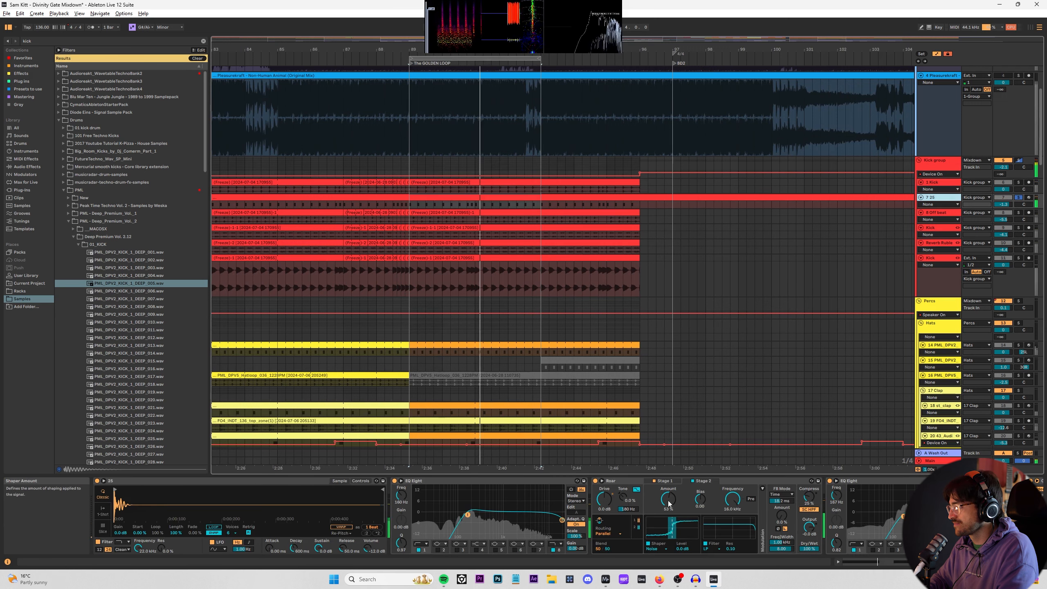
drag(732, 499, 732, 536)
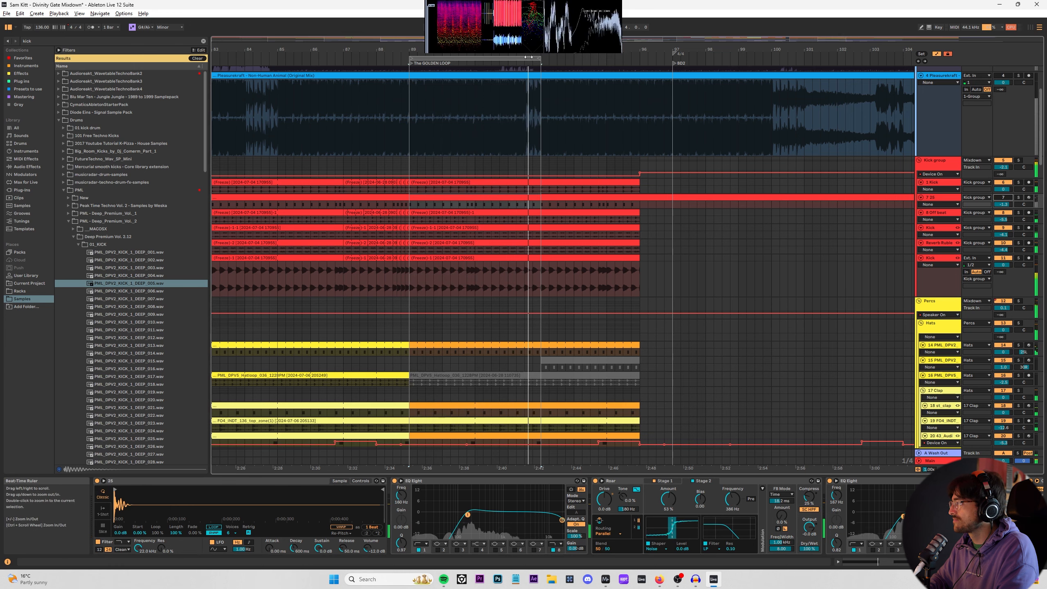
click(1004, 198)
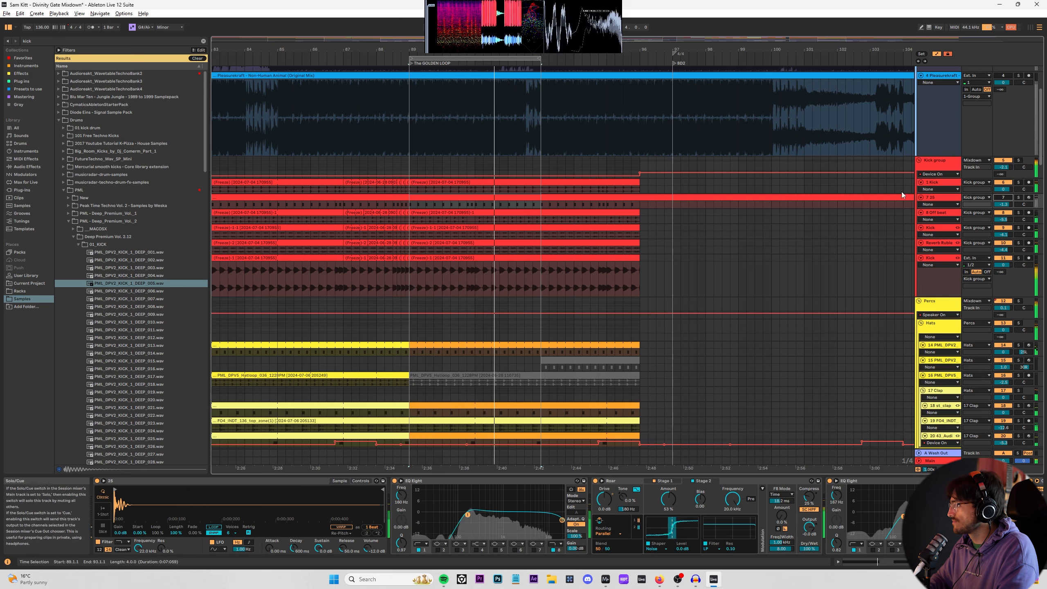
Step: Zoom out over the whole arrangement and collapse the individual tracks inside the Kick group
drag(552, 52, 568, 15)
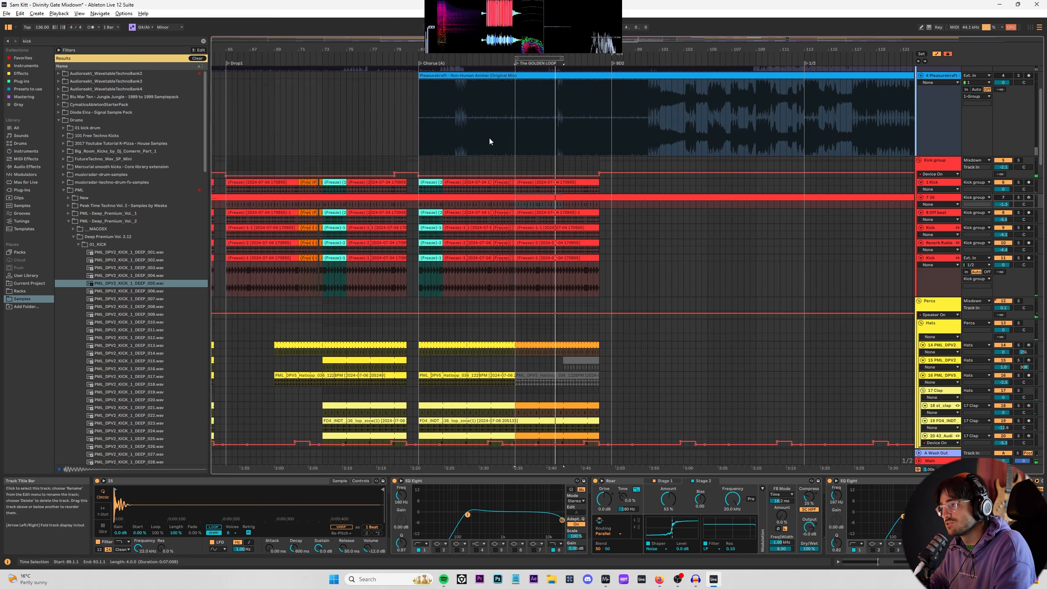
key(minus)
key(minus)
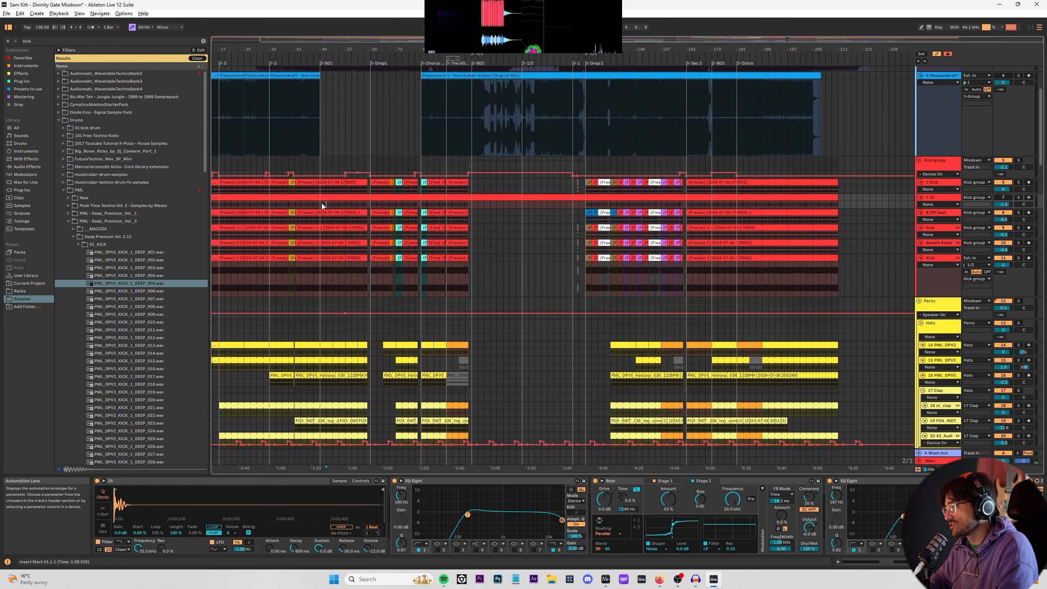
scroll(536, 206, up, 4)
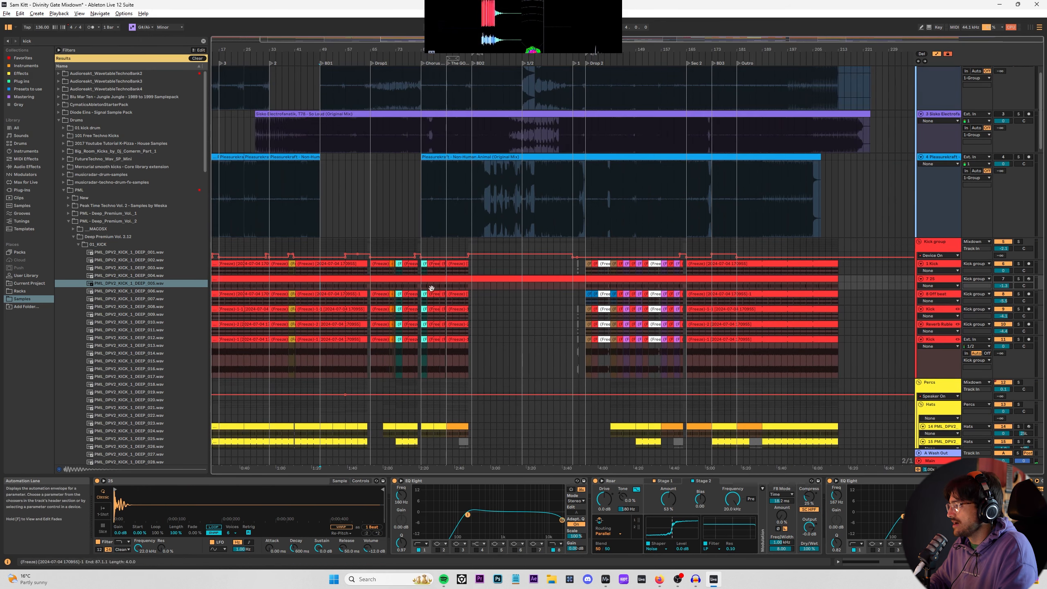
scroll(939, 265, down, 1)
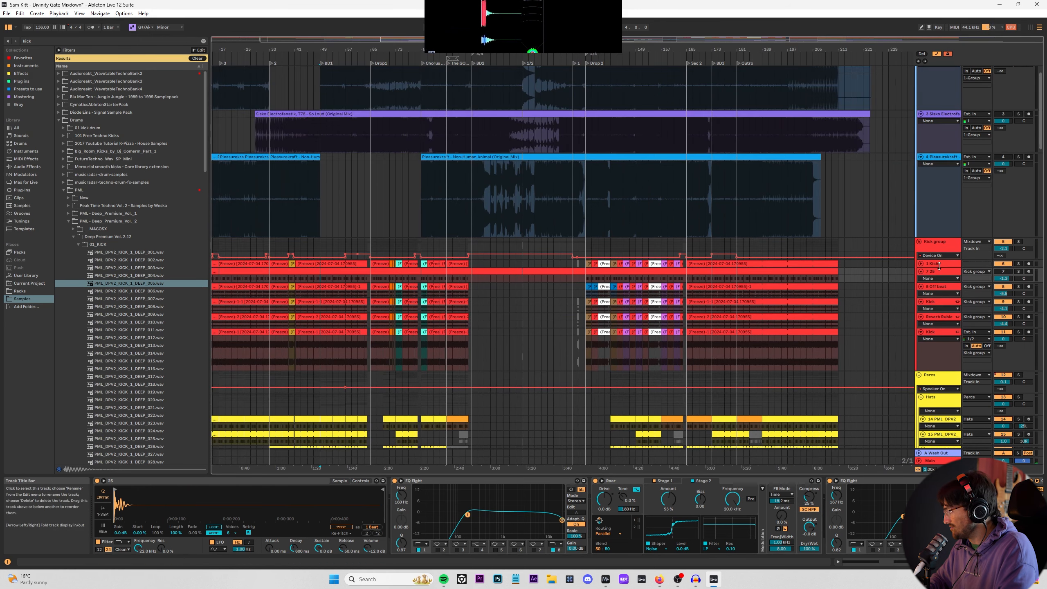
scroll(939, 274, down, 1)
scroll(940, 282, down, 1)
scroll(938, 287, down, 1)
scroll(936, 296, down, 1)
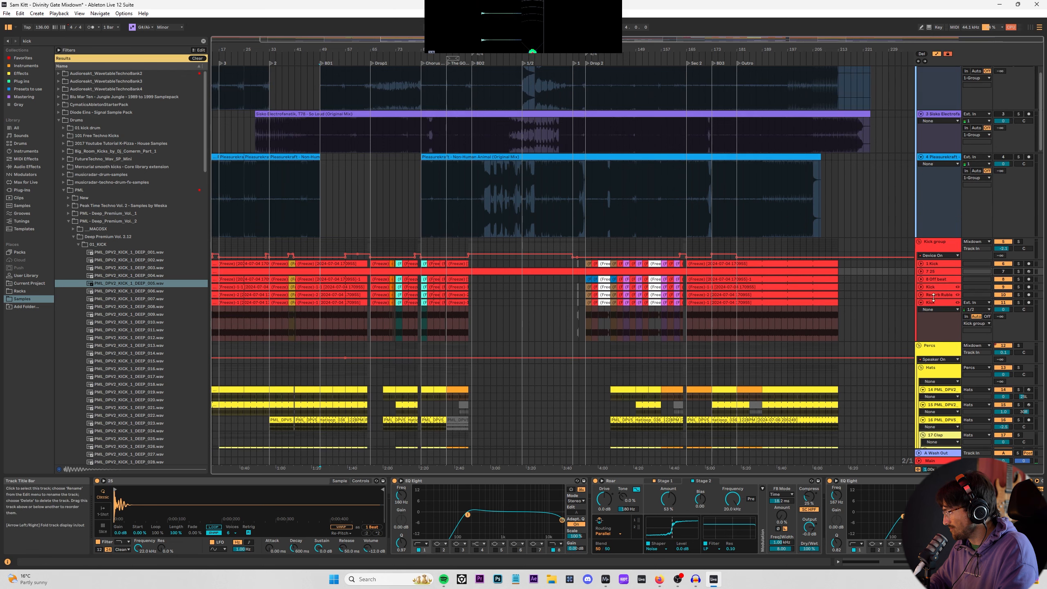
scroll(933, 303, down, 1)
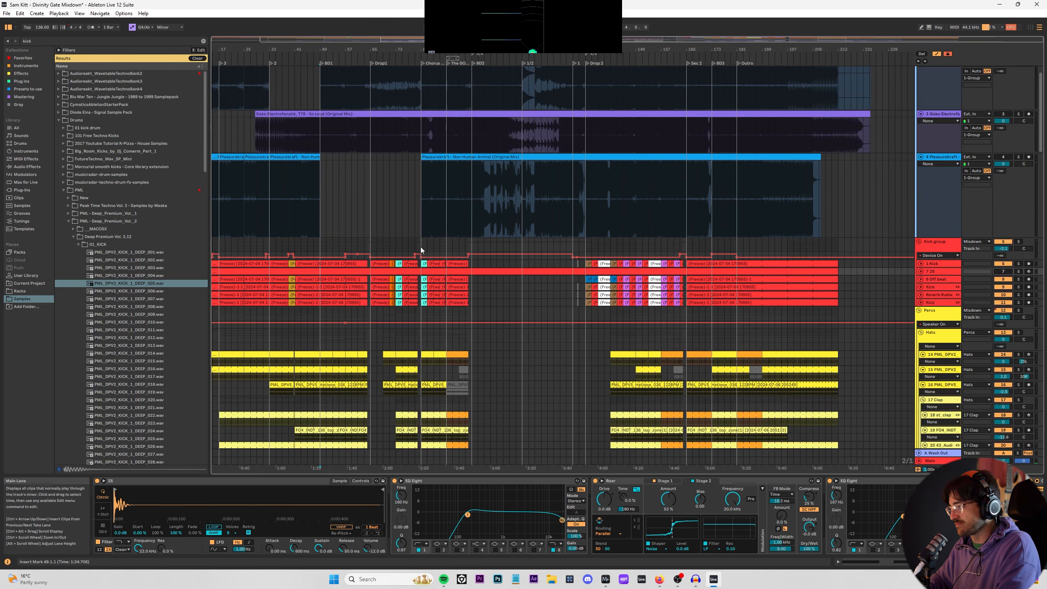
Step: Select bars 81 to 89 of the Kick group, covering the section before the golden loop
drag(421, 246, 443, 248)
ctrl+scroll(433, 248, up, 5)
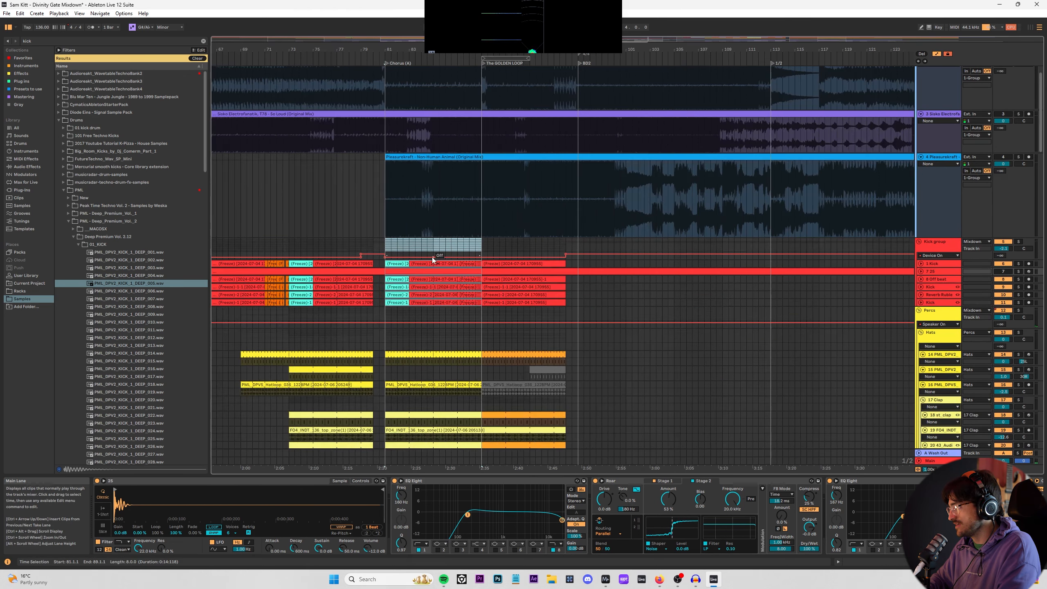
scroll(435, 238, down, 3)
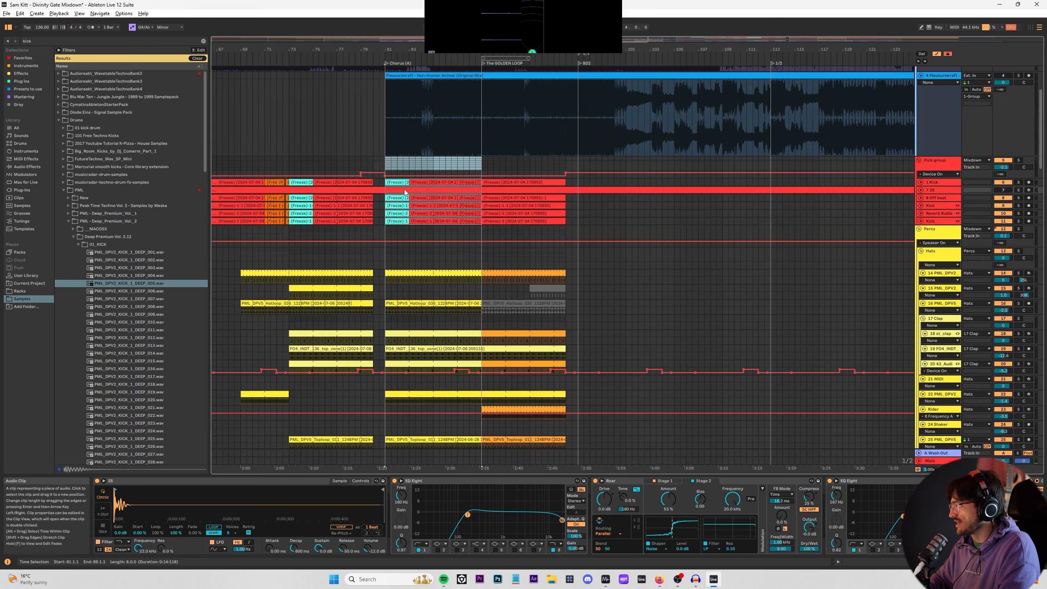
Step: Save the Live Set under a new file name ending in "Fire V2"
click(6, 14)
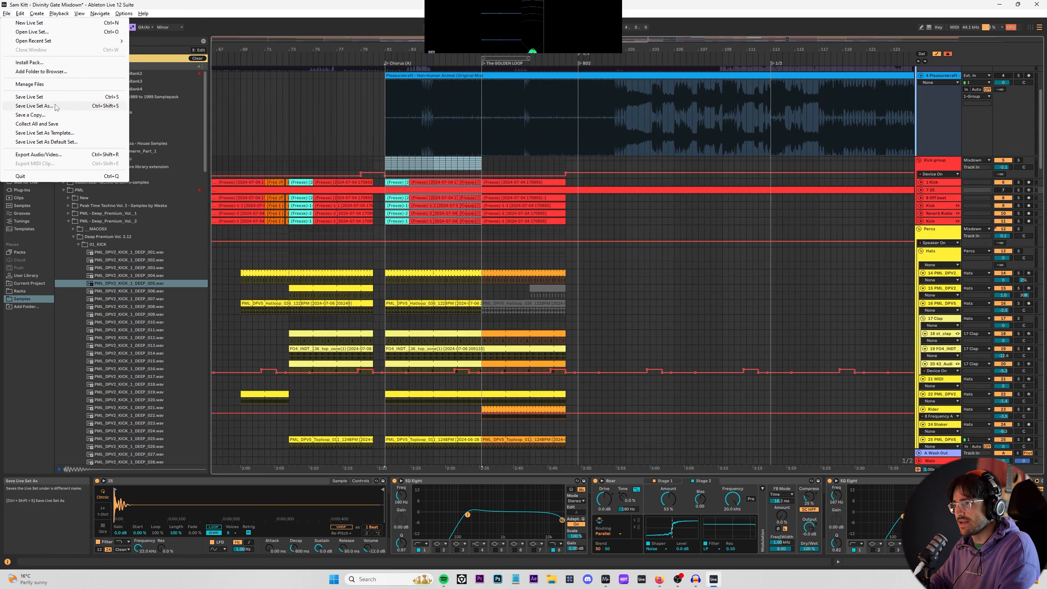
click(35, 106)
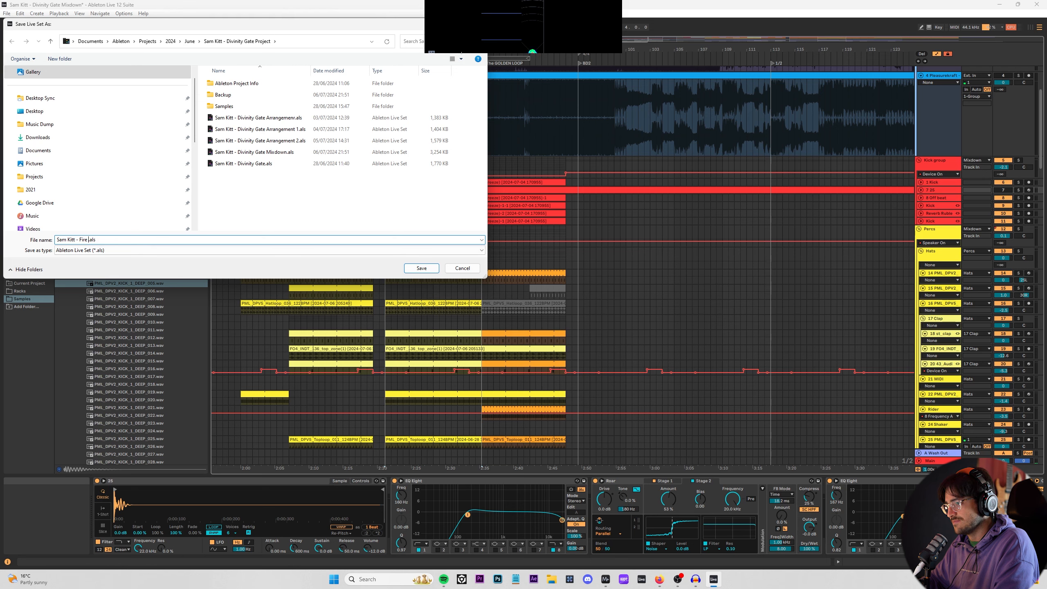
key(Return)
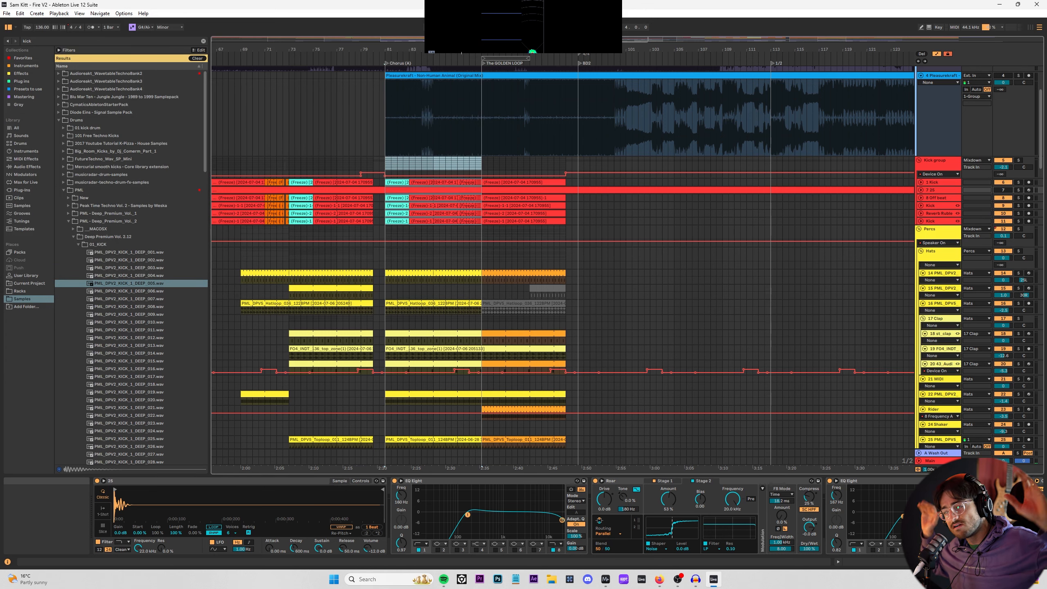
Step: Look over the percussion and synth tracks from bar 81 and show the Percs group's device chain
click(384, 163)
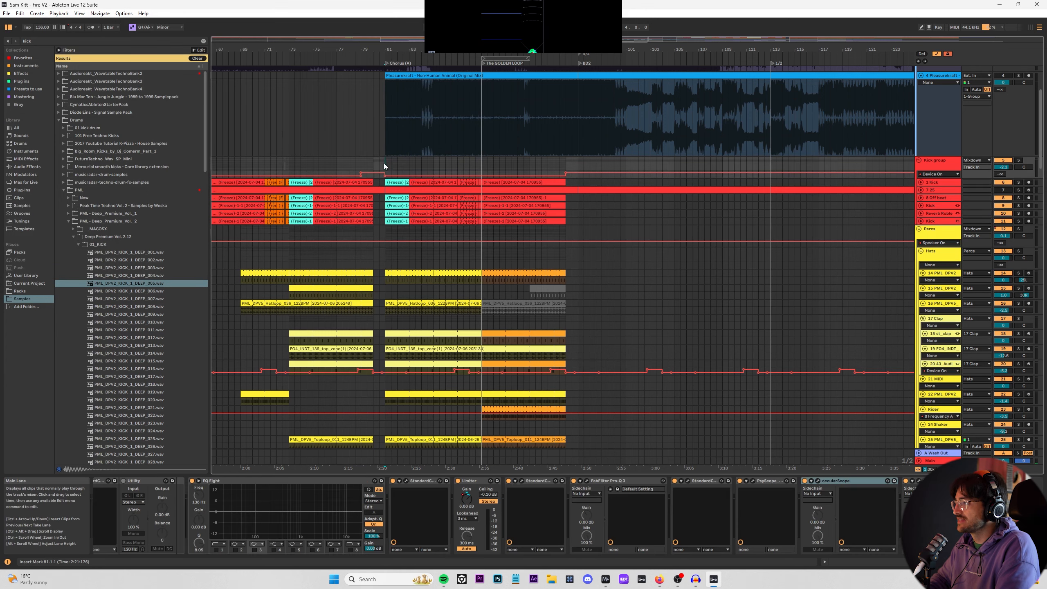
scroll(463, 166, down, 4)
scroll(394, 182, down, 3)
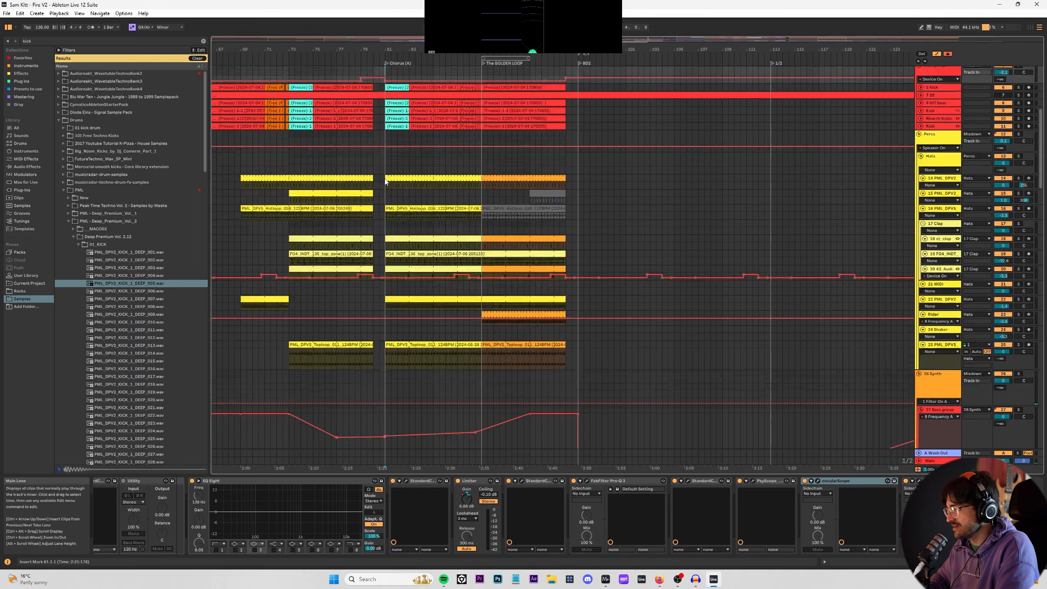
scroll(475, 182, down, 6)
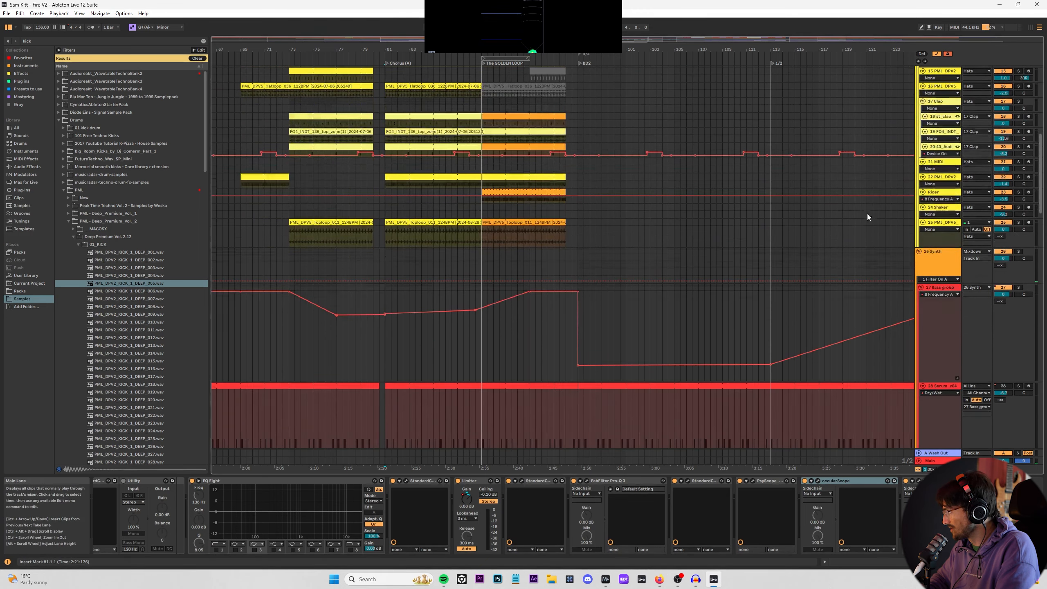
scroll(568, 227, up, 9)
click(943, 155)
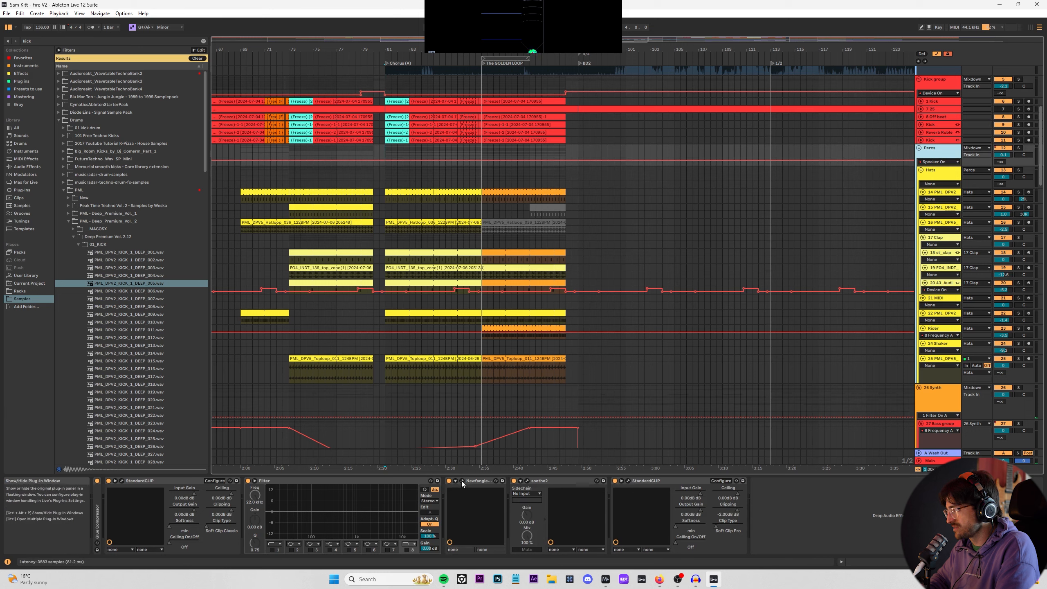
Step: Set a 4-bar loop over the golden loop section and play it
drag(509, 199, 524, 200)
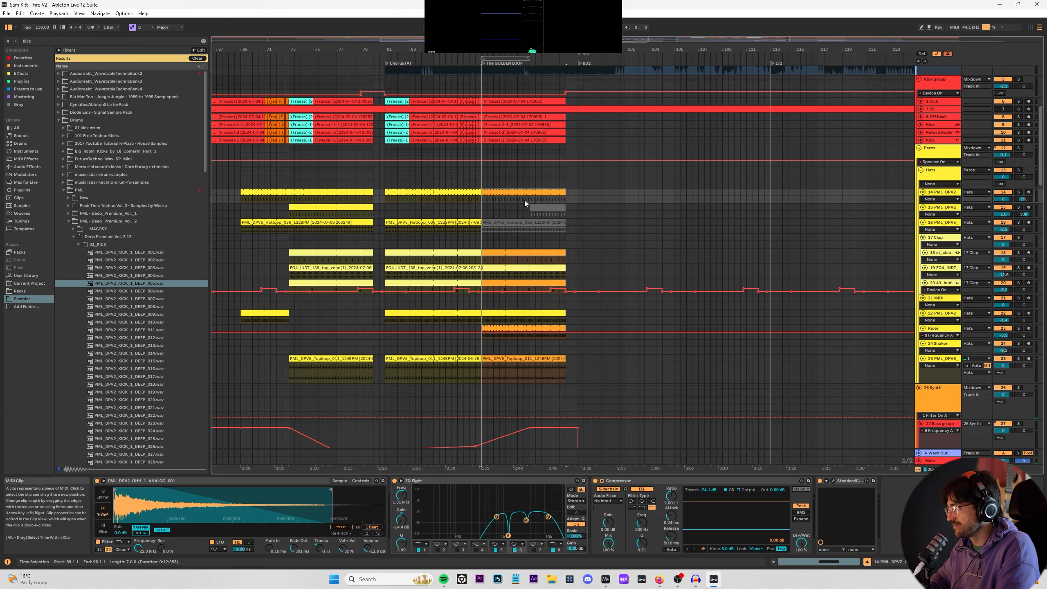
click(479, 199)
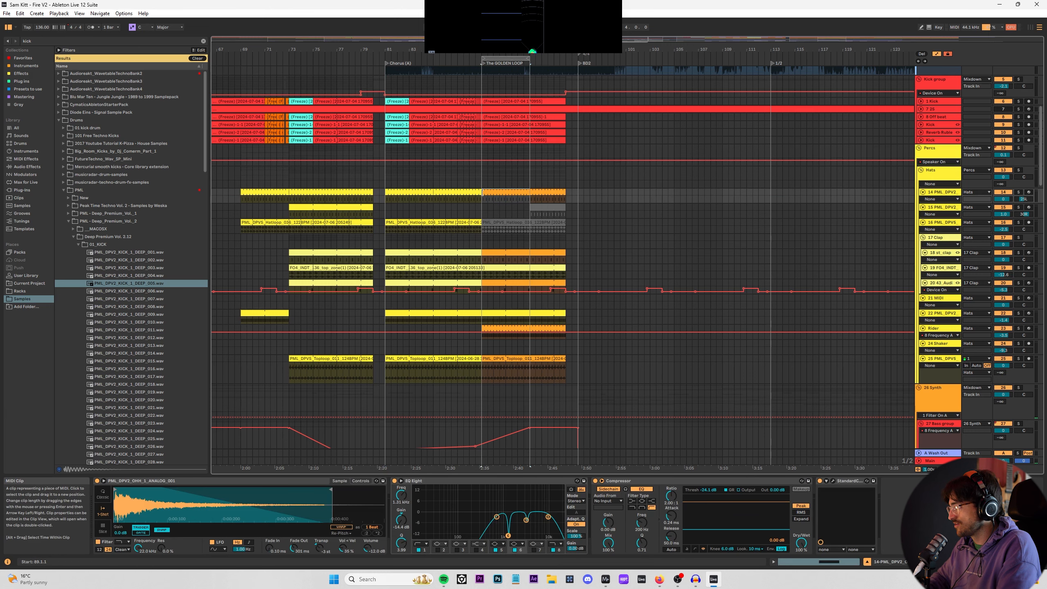
key(space)
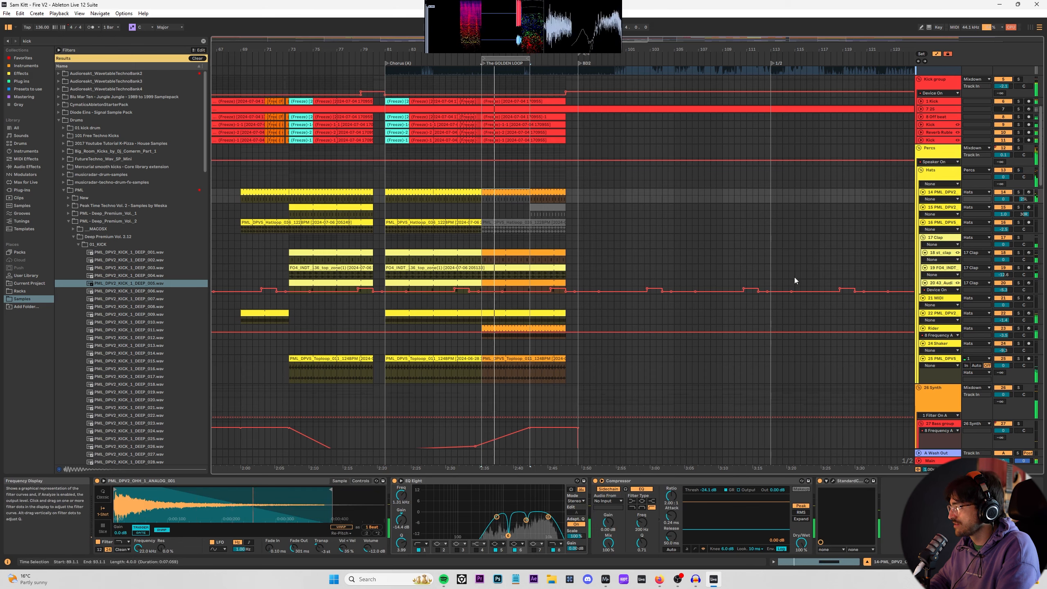
Step: Solo the Percs group, open its Newfangled Punctuate plug-in and move the window clear of the device chain
key(Up)
key(Up)
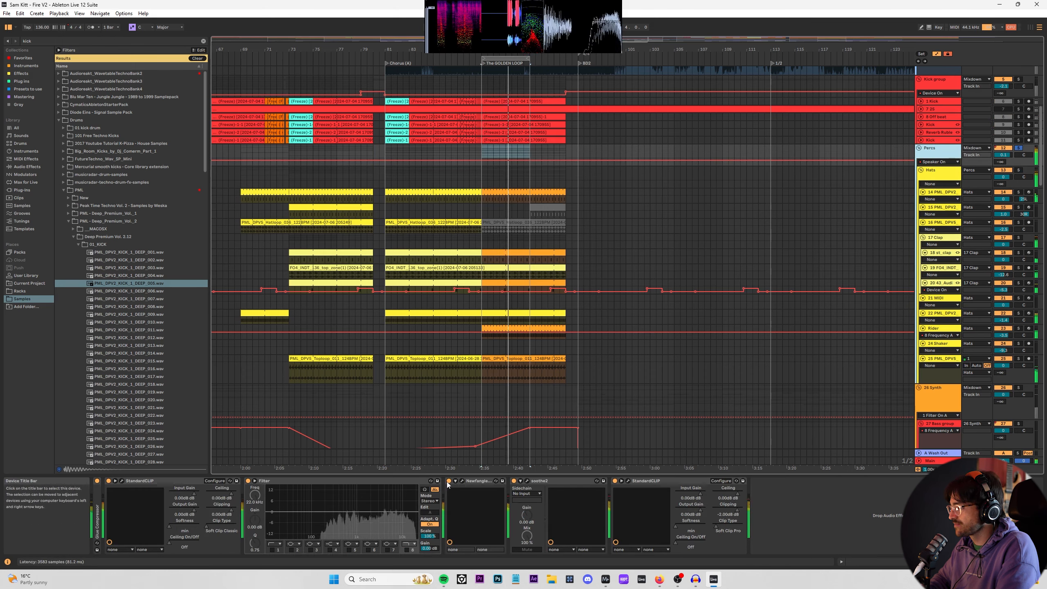
click(461, 481)
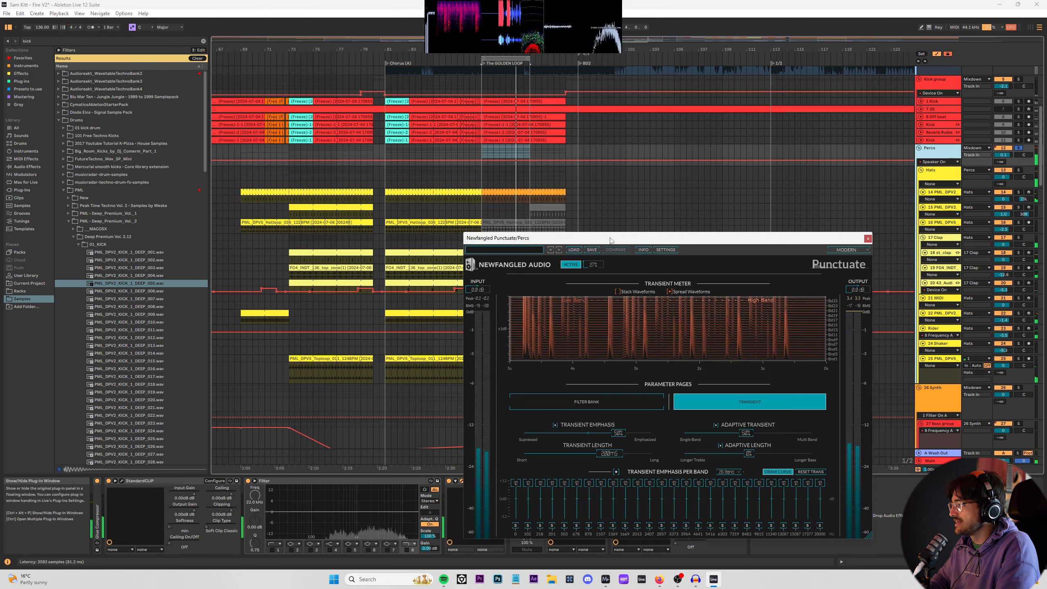
drag(611, 240, 623, 138)
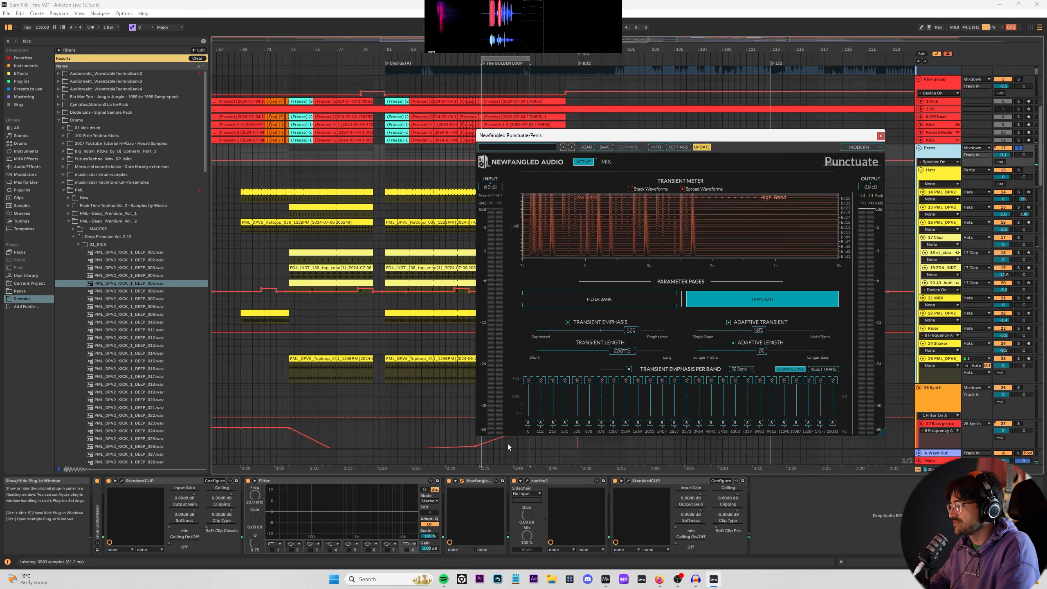
Step: Open the Percs group's last StandardCLIP plug-in and compare its clipping with Punctuate bypassed and active while the loop plays
double_click(483, 482)
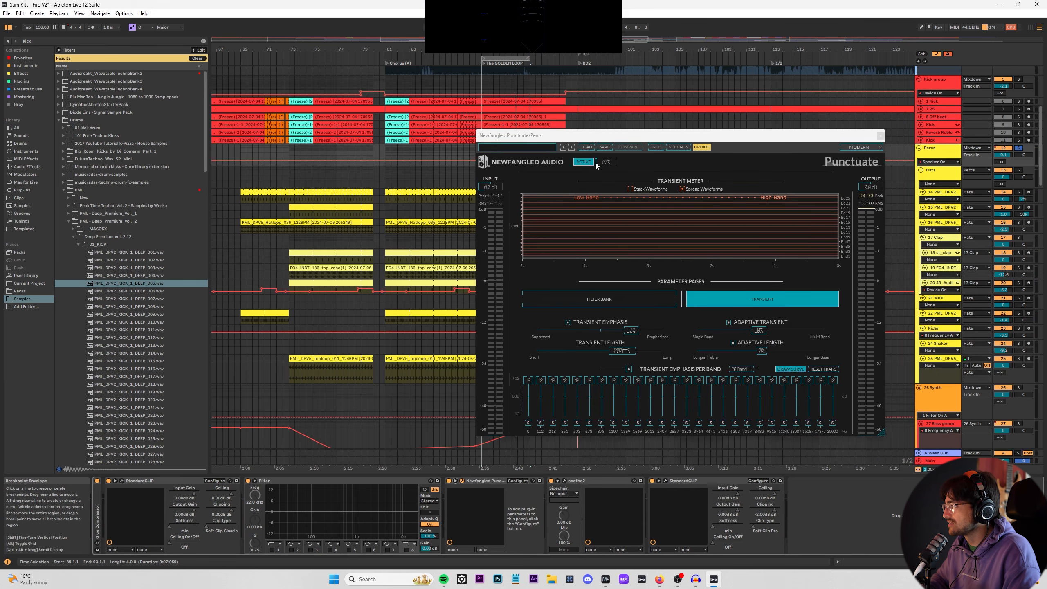
drag(609, 137, 566, 77)
click(665, 481)
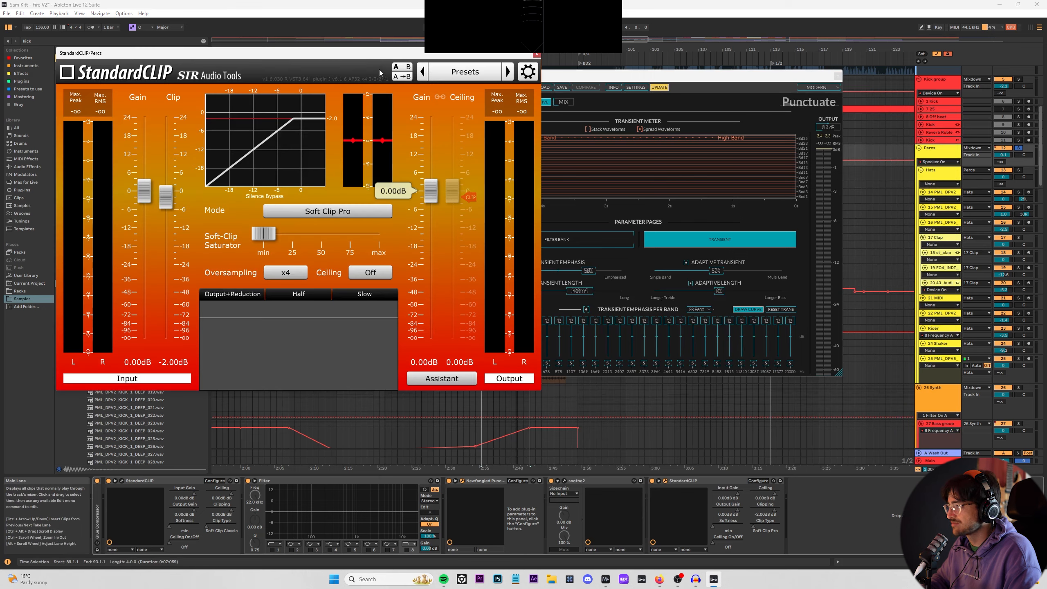
click(448, 481)
key(space)
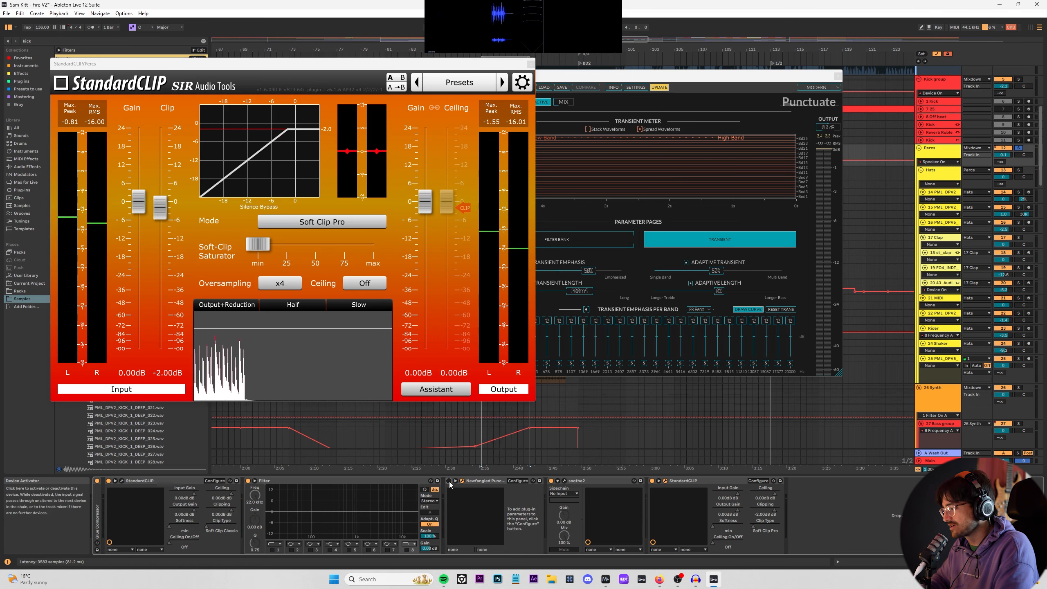
key(space)
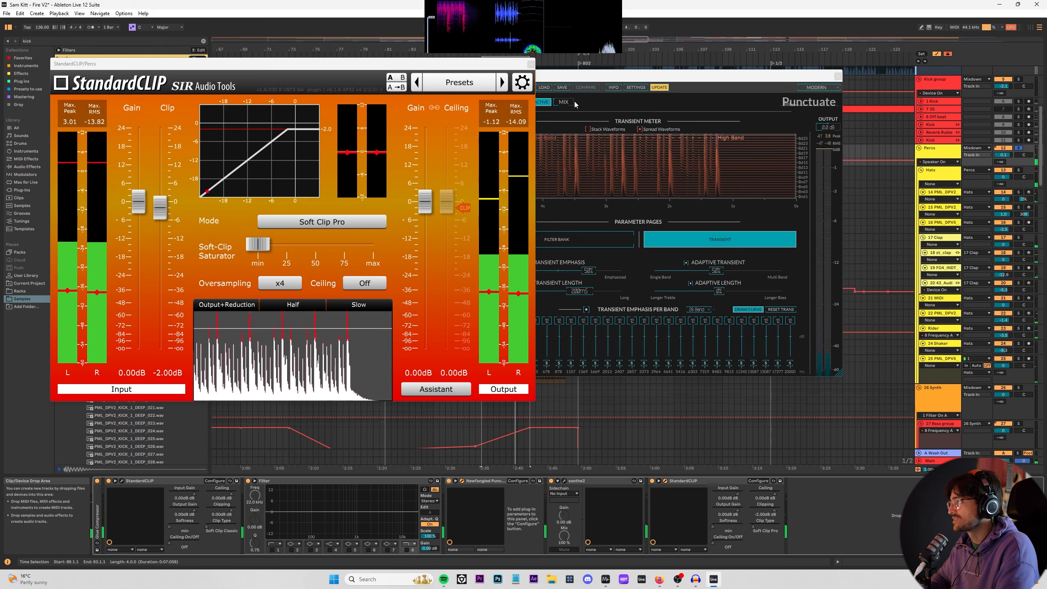
Step: Move the StandardCLIP and Punctuate windows clear of the timeline and shift the 4-bar loop to the start of Chorus (A)
drag(506, 66, 456, 69)
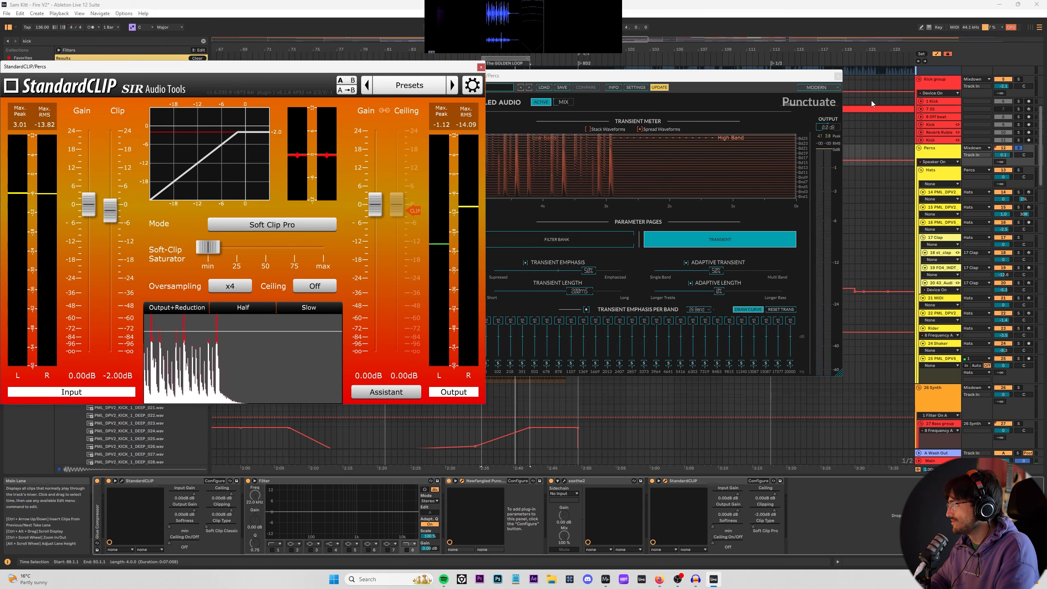
drag(547, 76, 694, 199)
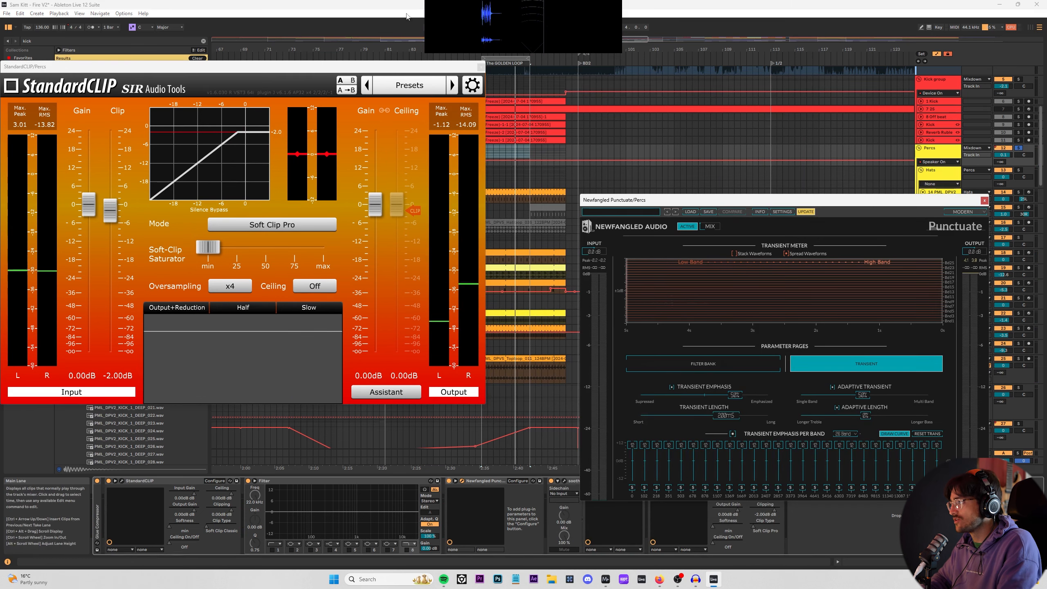
drag(459, 70, 758, 304)
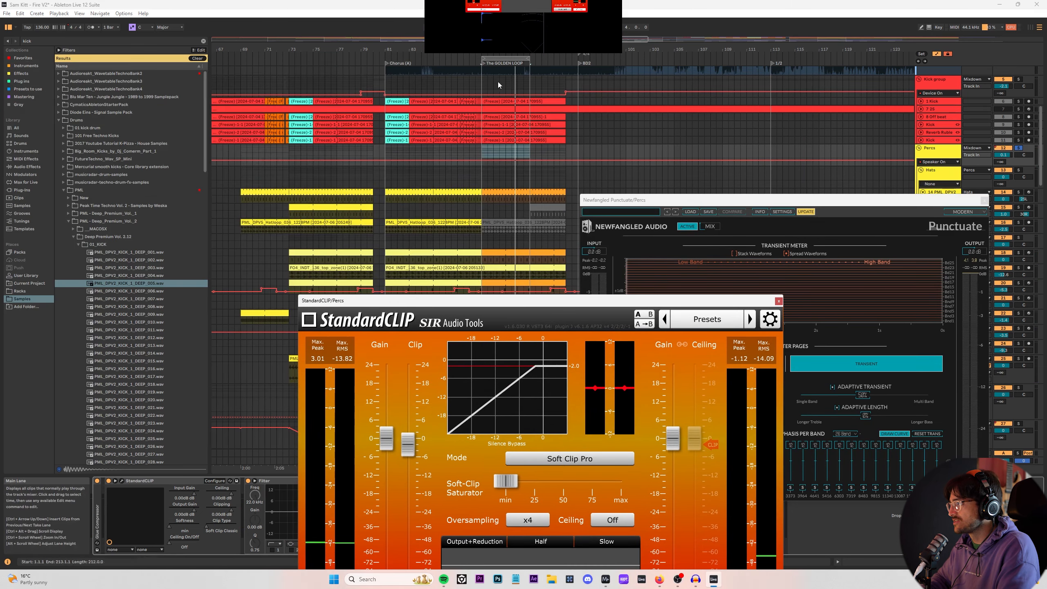
drag(519, 69, 434, 57)
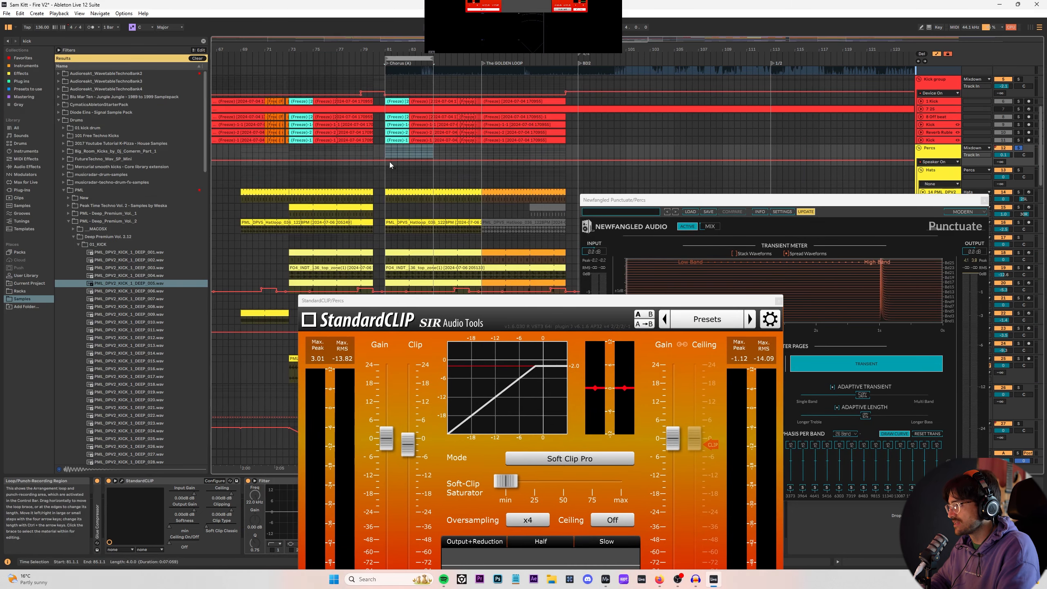
Step: Play the Chorus (A) loop from bar 81, examine the percussion levels in StandardCLIP, and hide the plug-in windows
click(396, 175)
drag(746, 199, 578, 98)
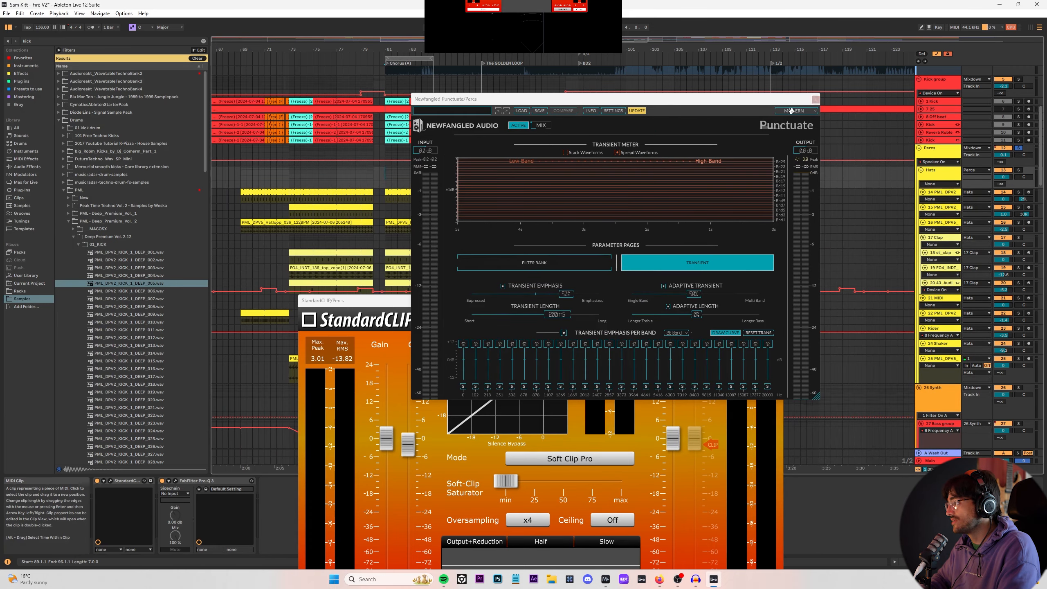
click(378, 165)
drag(377, 300, 576, 75)
key(space)
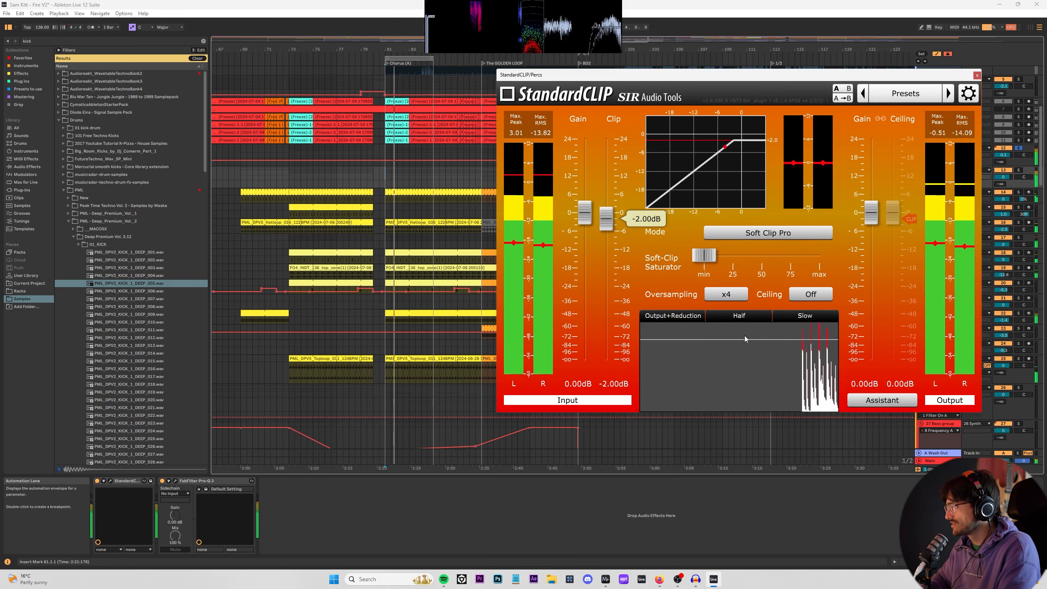
click(386, 187)
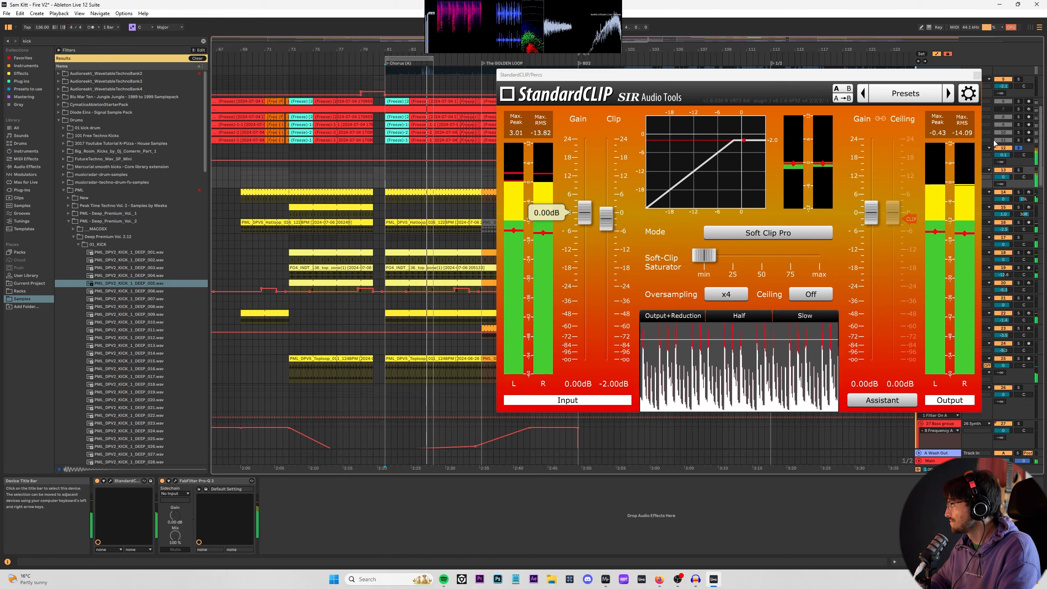
click(389, 170)
key(space)
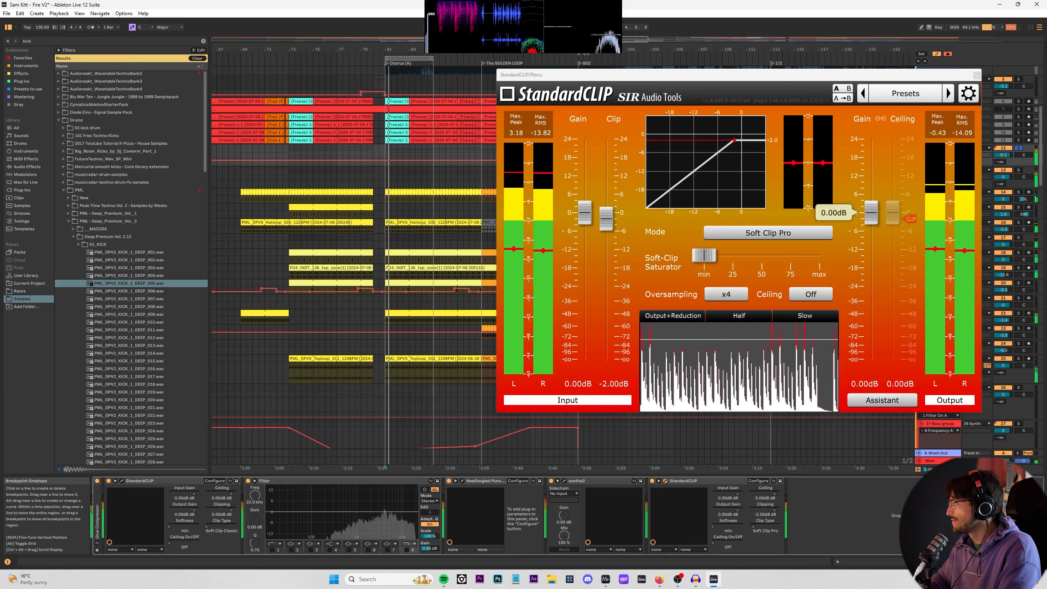
key(ctrl+alt+p)
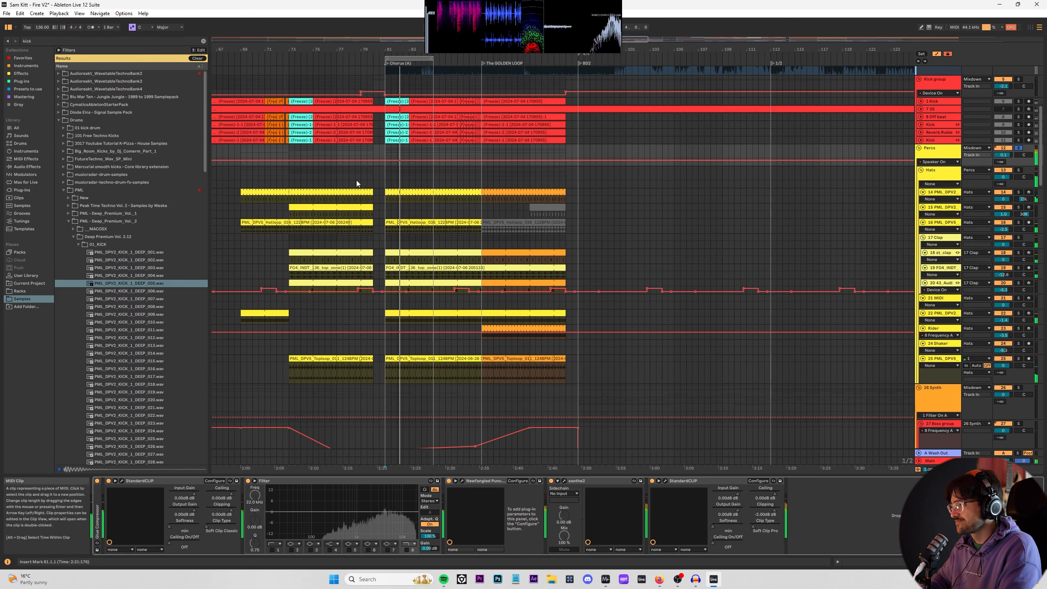
Step: Select the first four bars of Chorus (A) in the Hats group and show the first hat track's device chain
drag(384, 180, 432, 177)
key(Down)
key(Down)
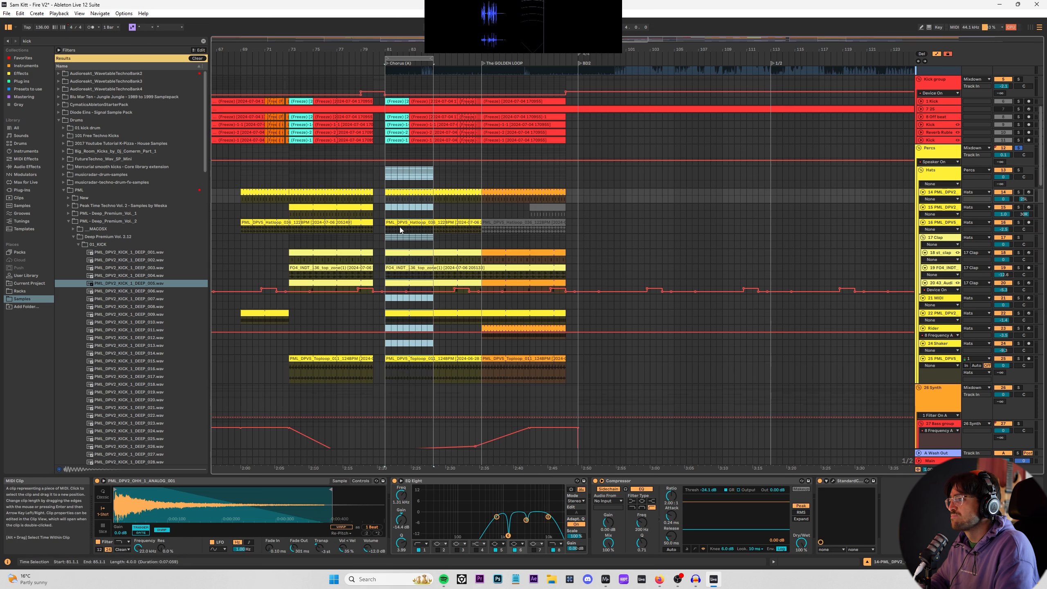
click(434, 196)
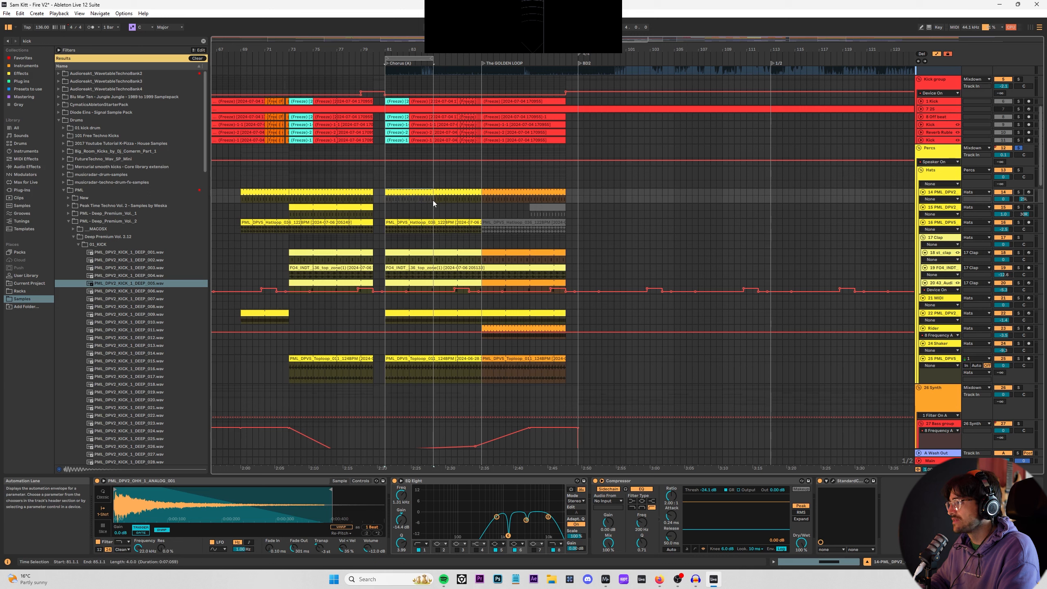
drag(388, 181, 430, 181)
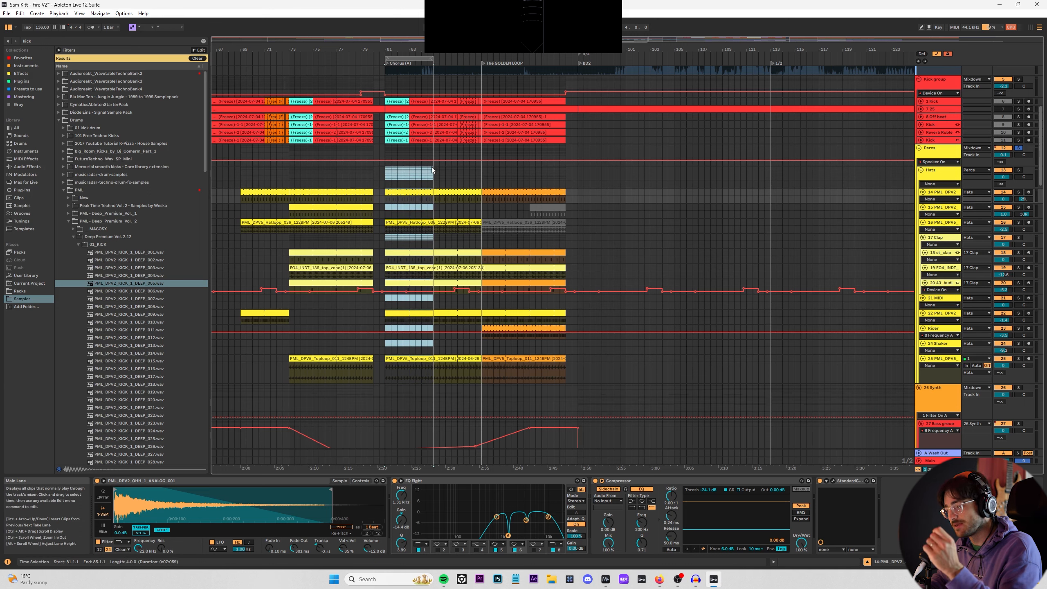
Step: Move the Filter device to the end of the Percs group's device chain and play the loop
click(935, 151)
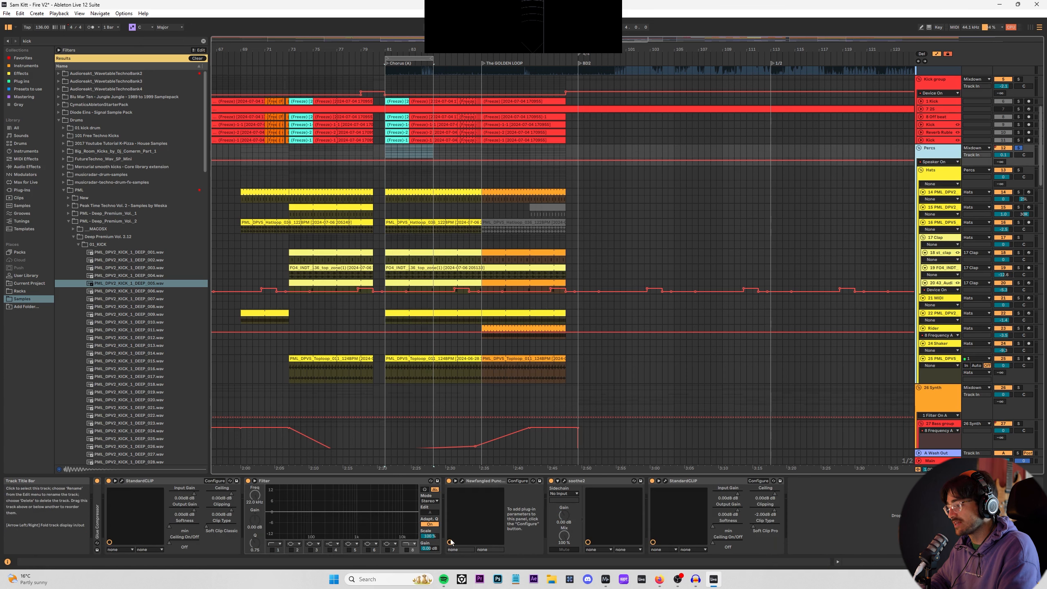
click(329, 482)
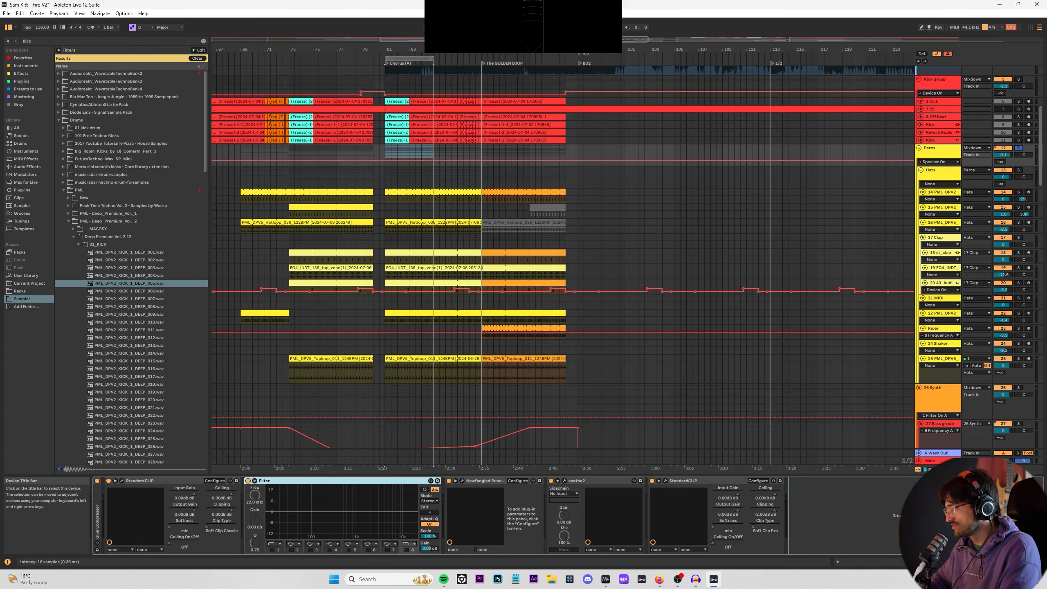
drag(793, 502, 793, 502)
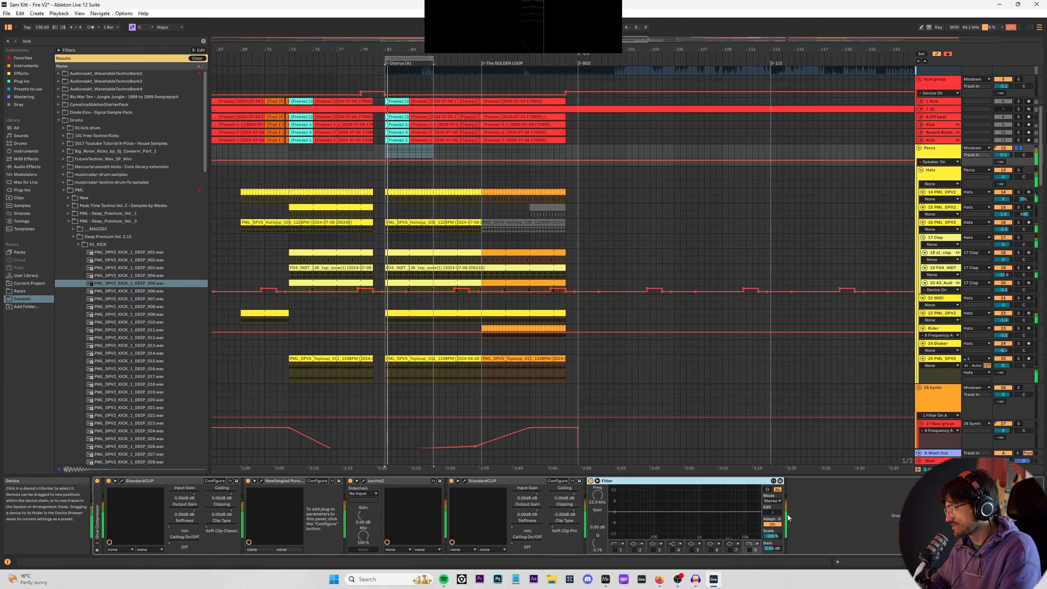
key(space)
Step: Add FabFilter Pro-Q 3 from the Mastering collection to the end of the Percs group's device chain
click(930, 160)
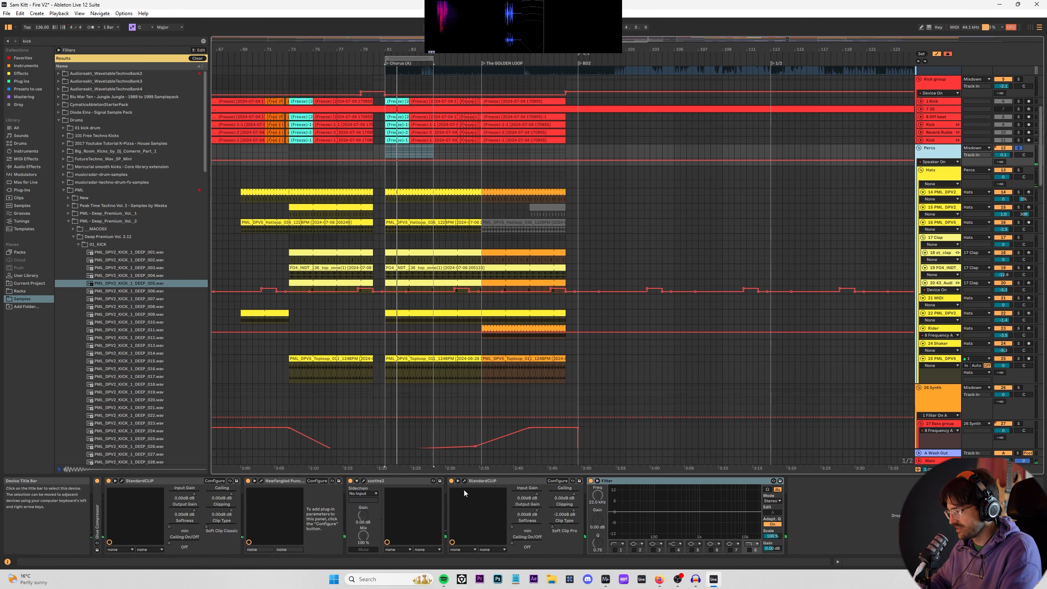
click(17, 97)
click(102, 186)
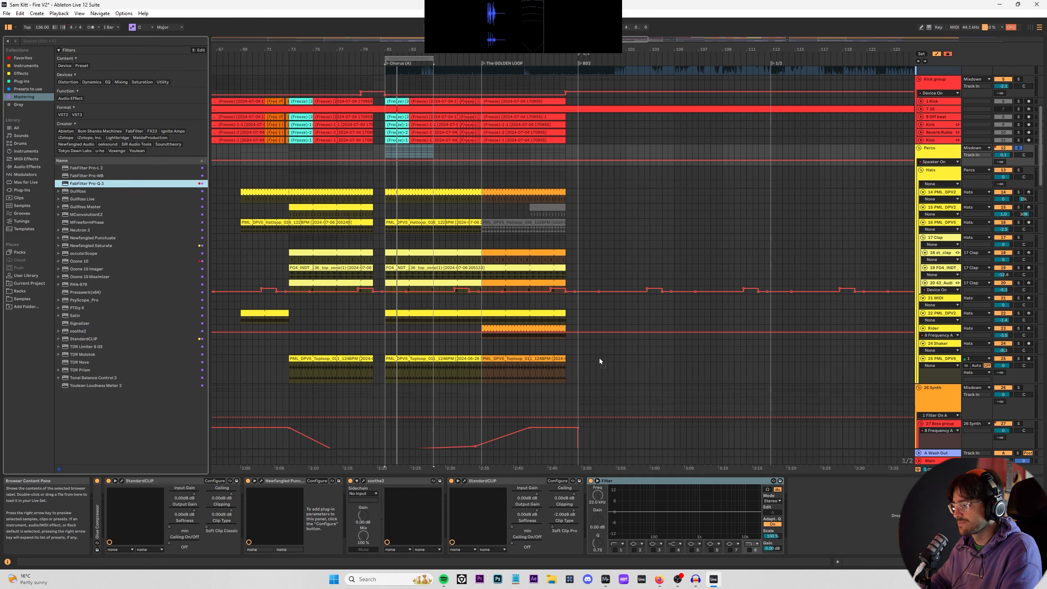
key(Return)
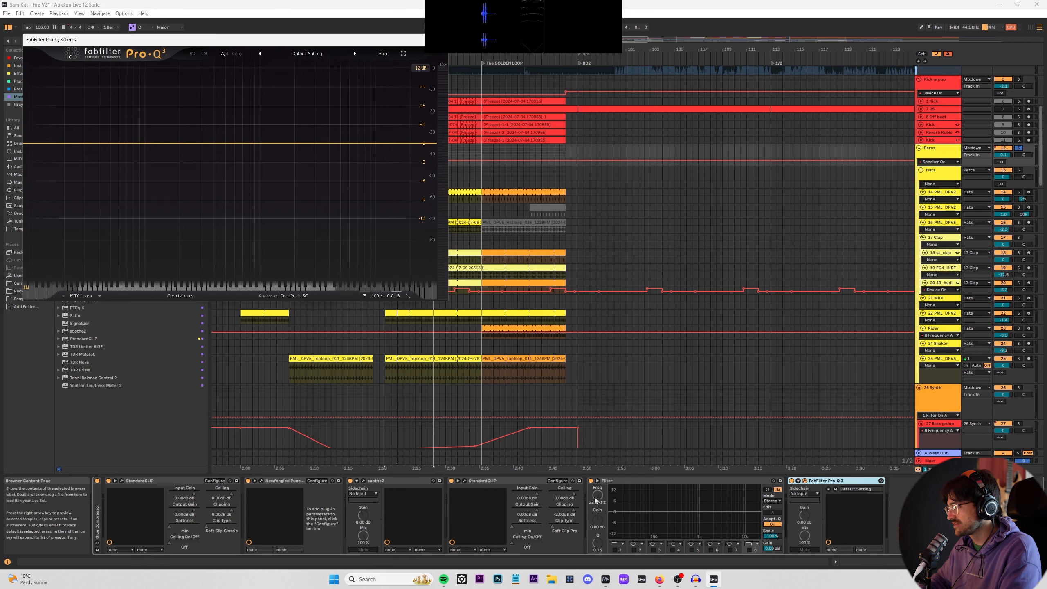
key(alt+Tab)
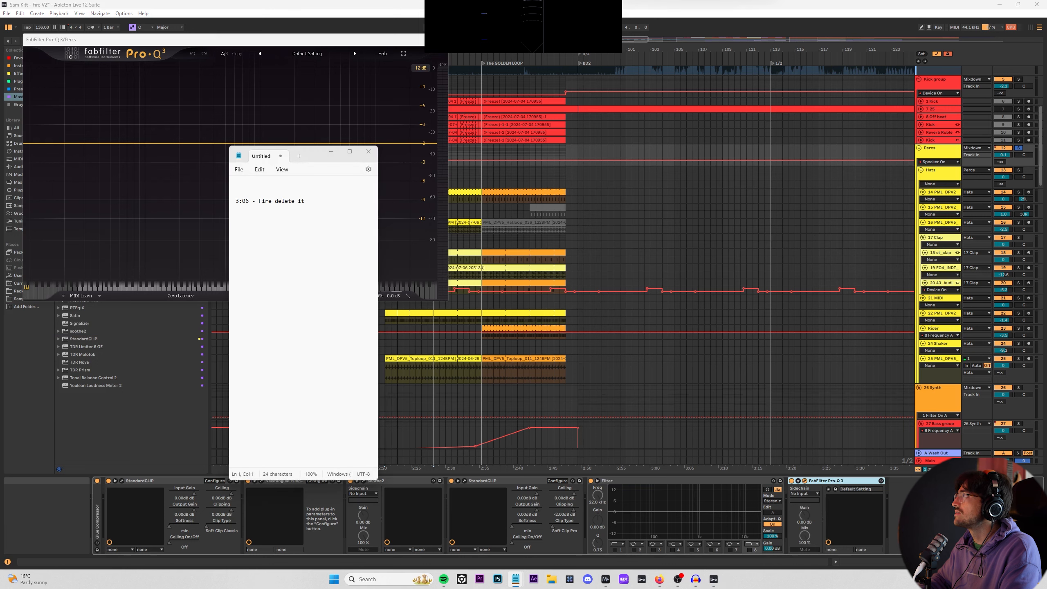
key(alt+Tab)
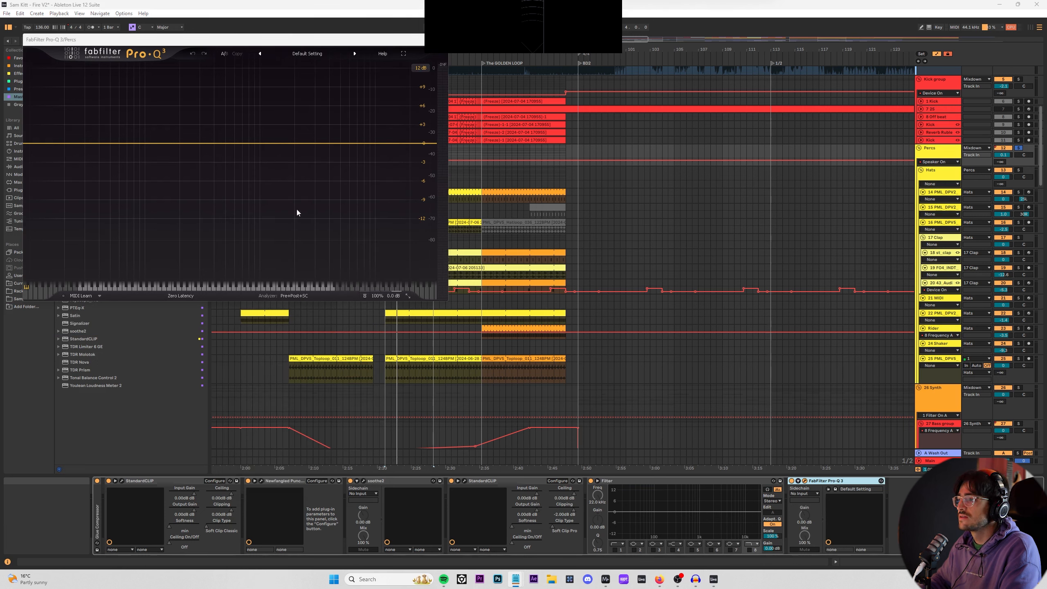
Step: Create a 12 dB/oct low cut at about 177 Hz in Pro-Q 3, set processing to Linear Phase, and hide the plug-in window
click(163, 150)
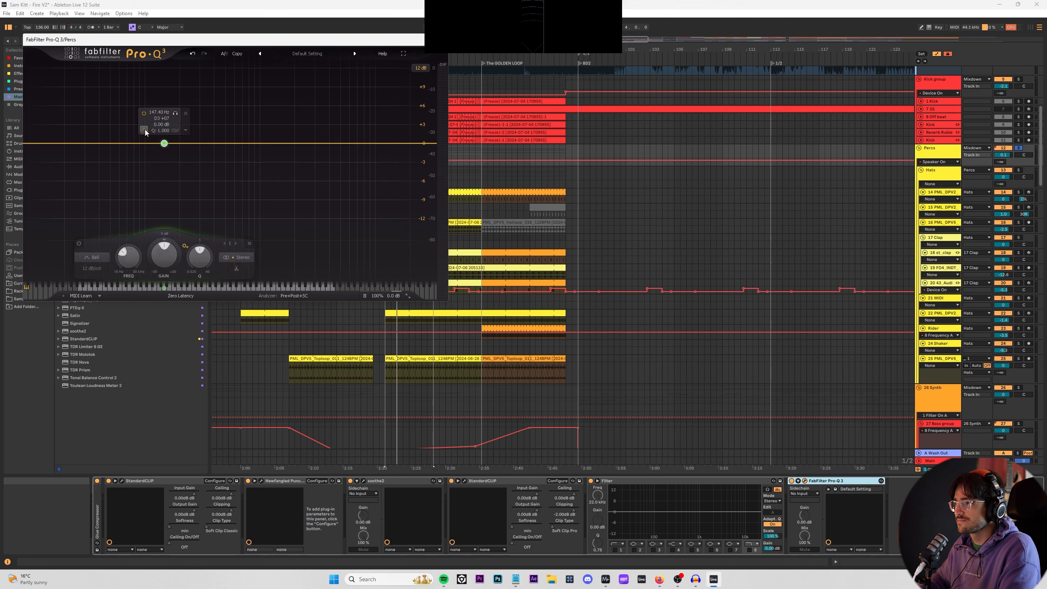
click(163, 139)
mouse_move(164, 143)
mouse_down()
mouse_move(143, 142)
mouse_move(171, 142)
mouse_up()
key(space)
click(178, 296)
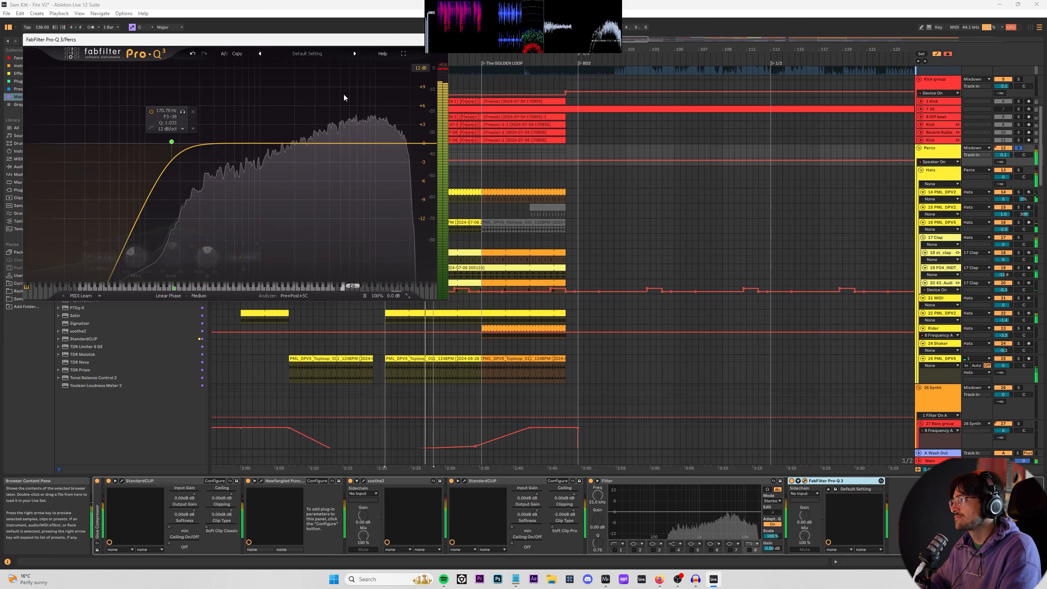
key(ctrl+alt+p)
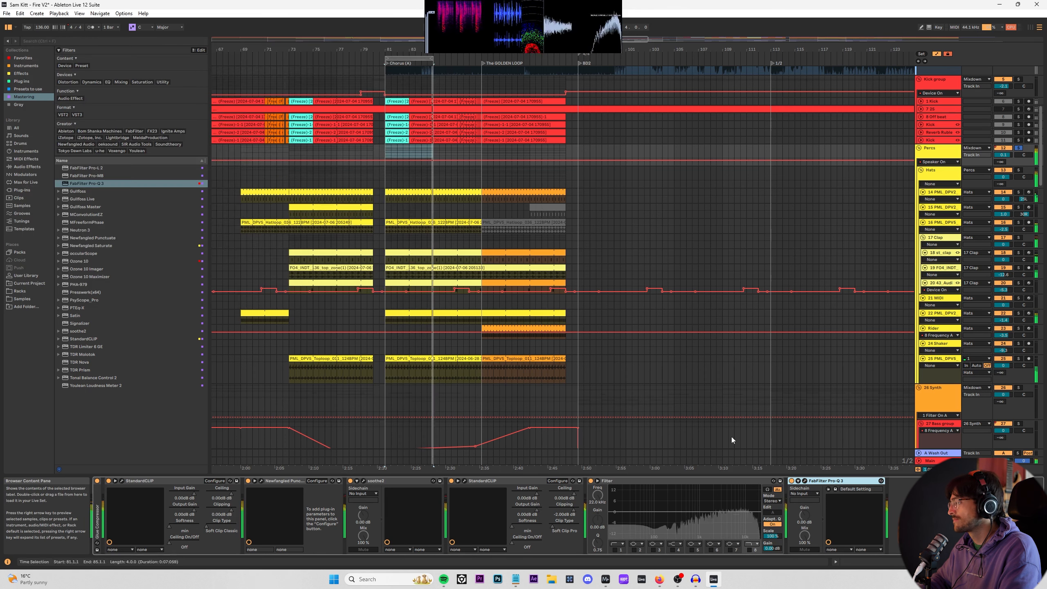
Step: Place the Filter device after Pro-Q 3 and set the low cut to 30 dB/oct at about 187 Hz
click(681, 481)
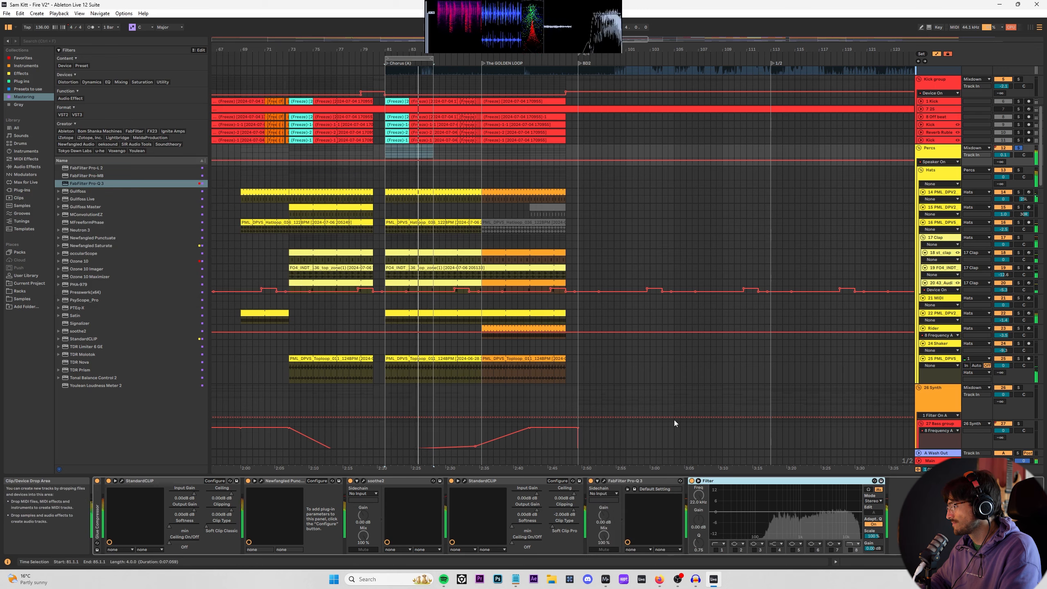
click(604, 481)
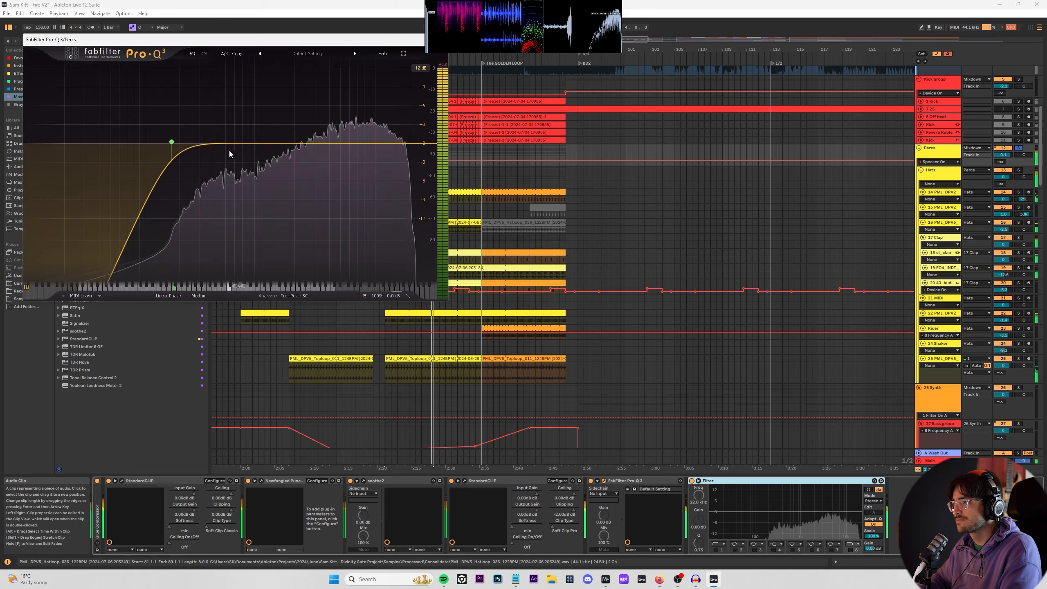
scroll(175, 149, up, 3)
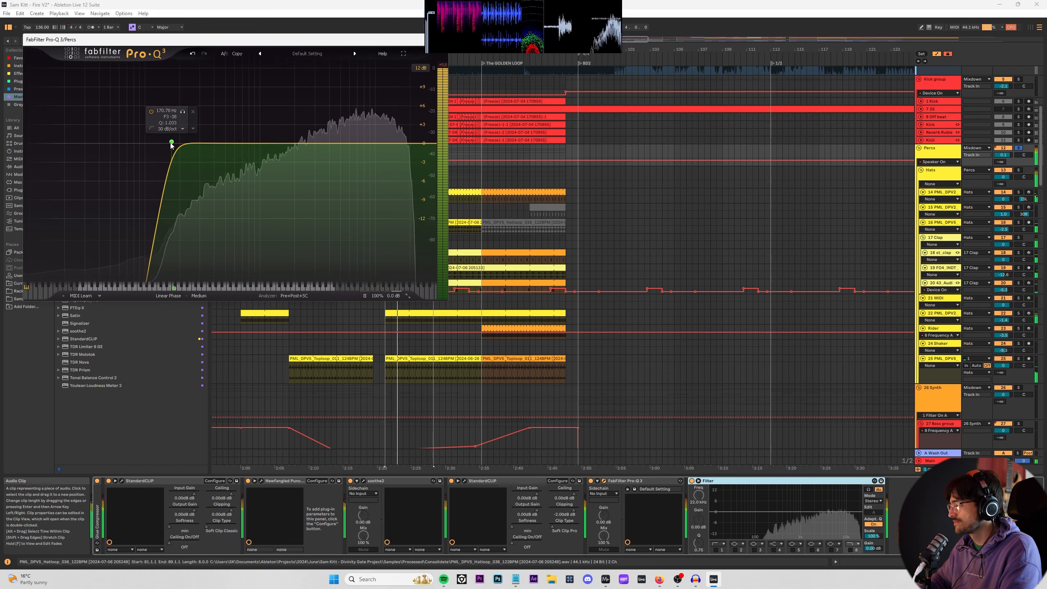
mouse_move(175, 148)
mouse_down()
mouse_move(200, 150)
mouse_move(176, 148)
mouse_up()
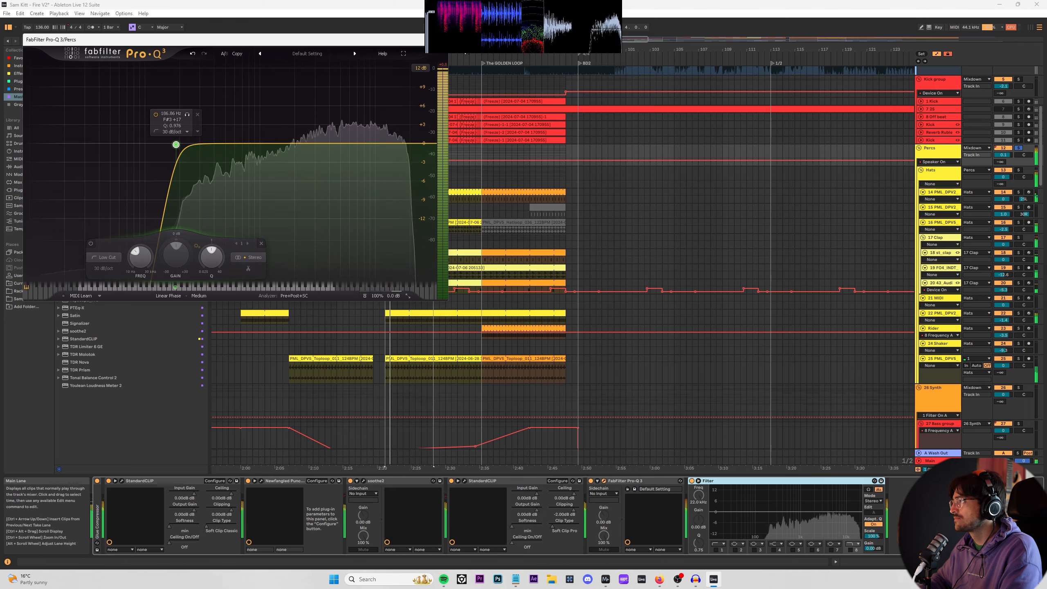
key(ctrl+alt+p)
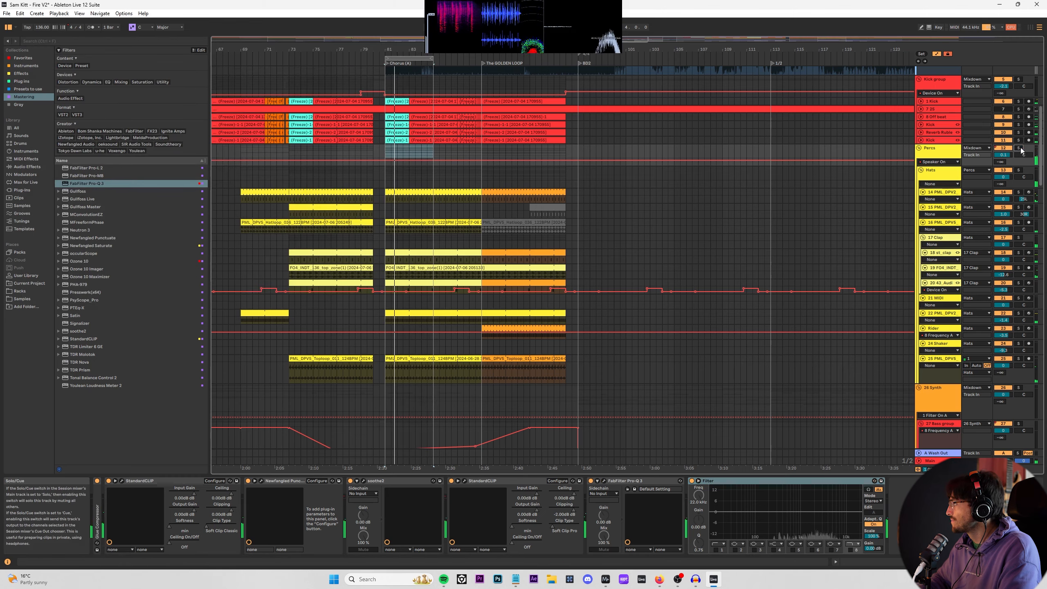
Step: Look over the bass, percussion and reference tracks and place the playback start at Drop 2
scroll(872, 219, up, 4)
scroll(489, 239, down, 12)
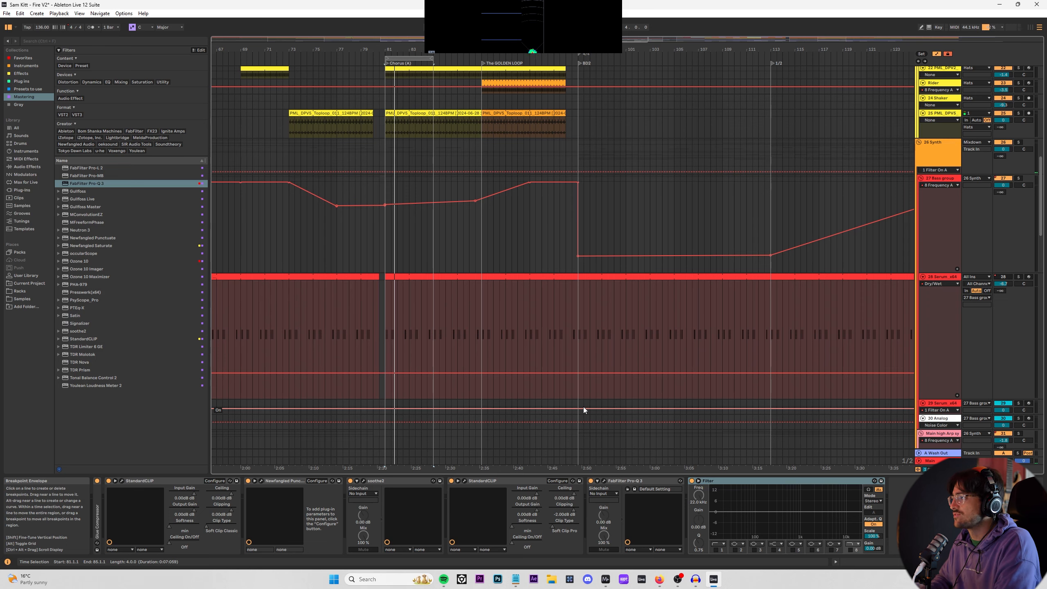
scroll(576, 173, up, 10)
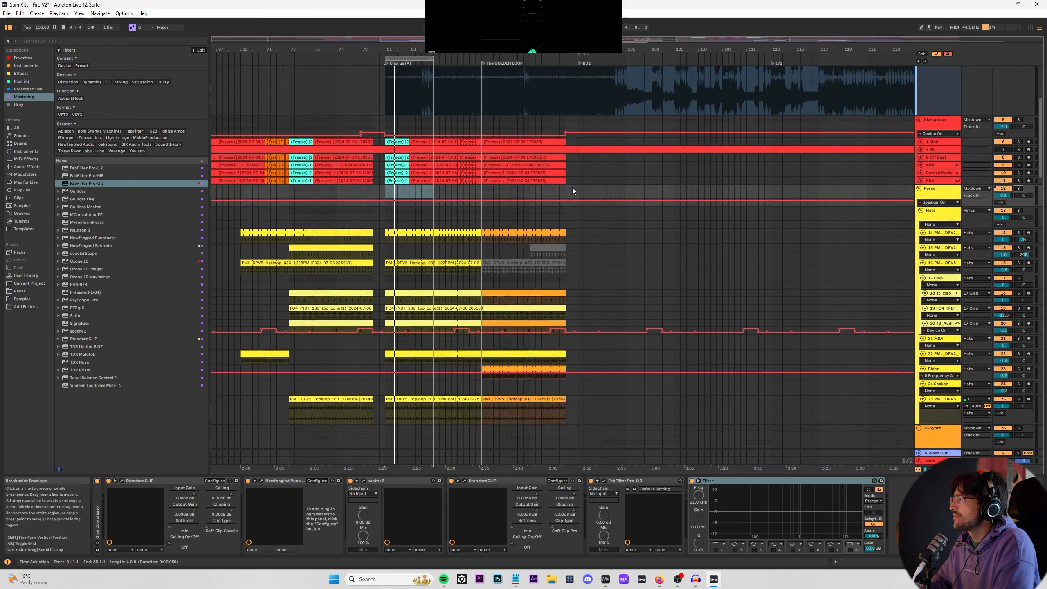
click(575, 234)
drag(536, 49, 519, 256)
click(586, 282)
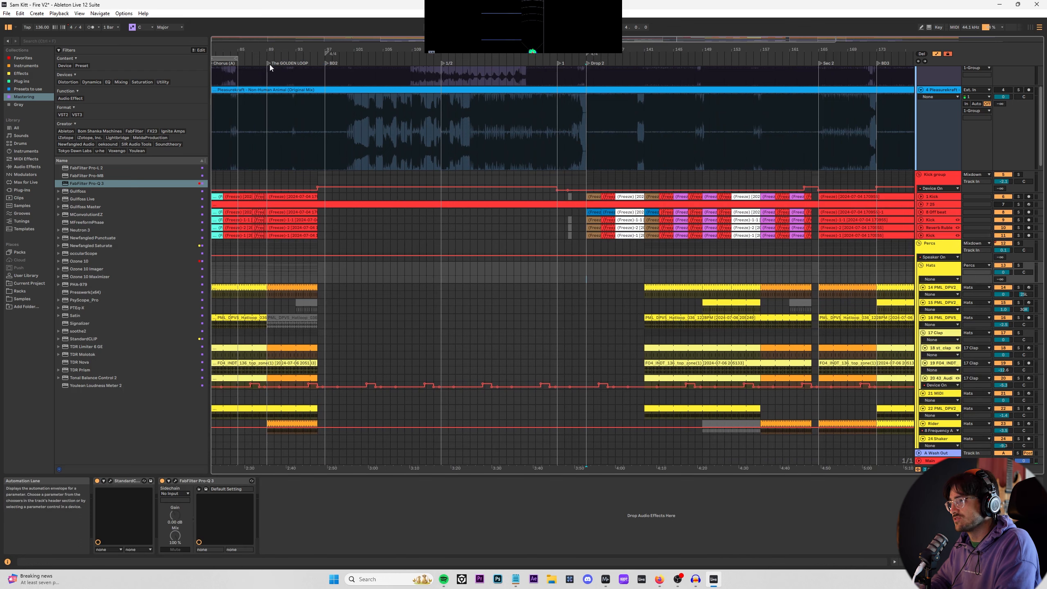
Step: Play the arrangement from Drop 1
drag(270, 50, 443, 50)
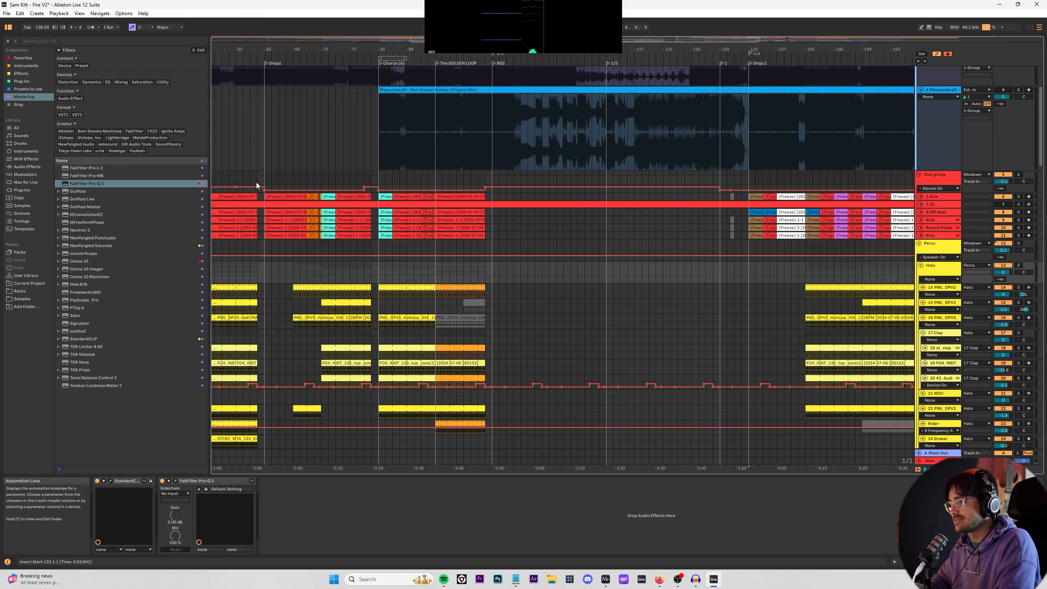
key(space)
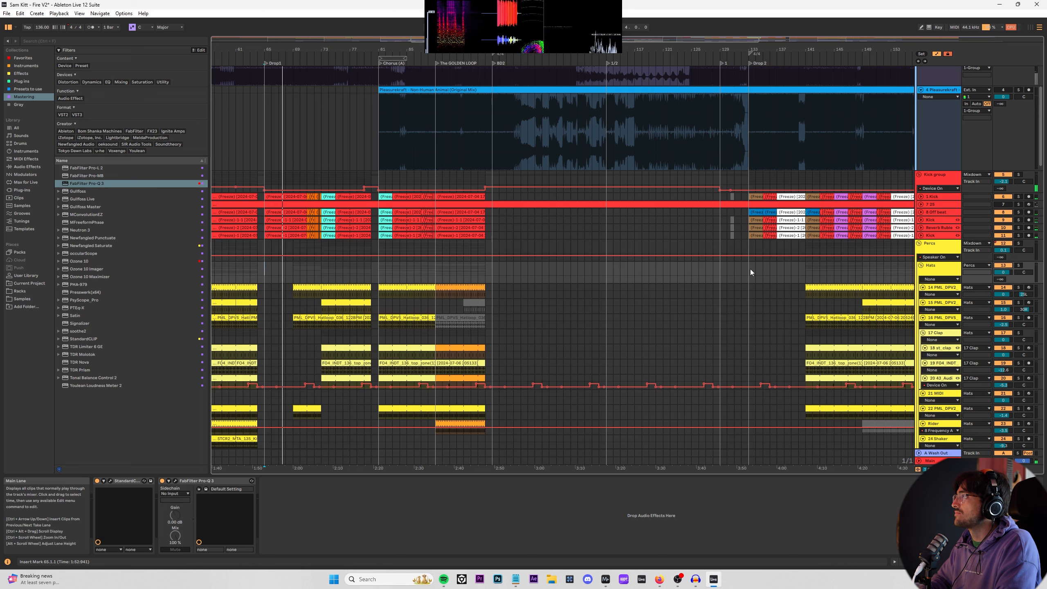
Step: Deactivate Ozone 10 and Ozone 10 Maximizer on the Main track, and collapse both along with Youlean Loudness Meter 2
click(925, 461)
click(802, 481)
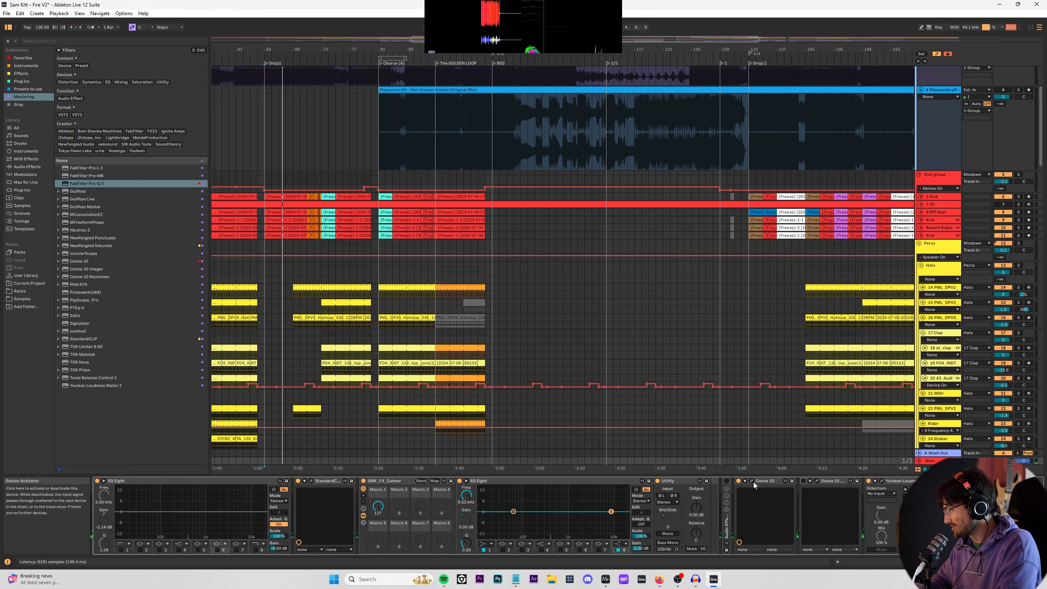
click(739, 481)
double_click(827, 481)
double_click(774, 482)
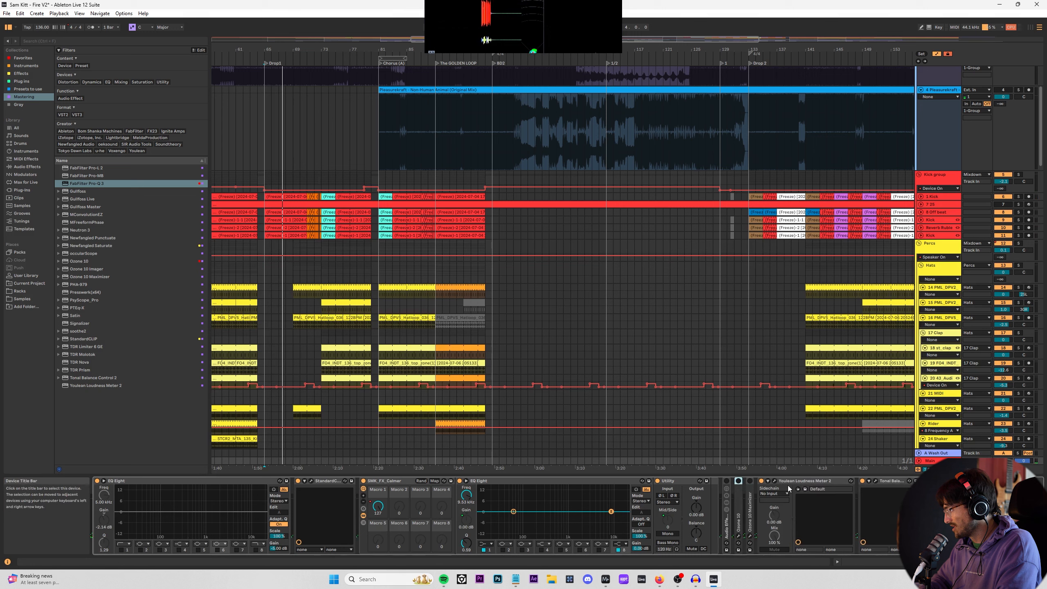
double_click(790, 482)
Step: Listen to the kick from Drop 1 with the mastering plug-ins bypassed, and compare it with the Bass group from Drop 2
click(268, 247)
key(space)
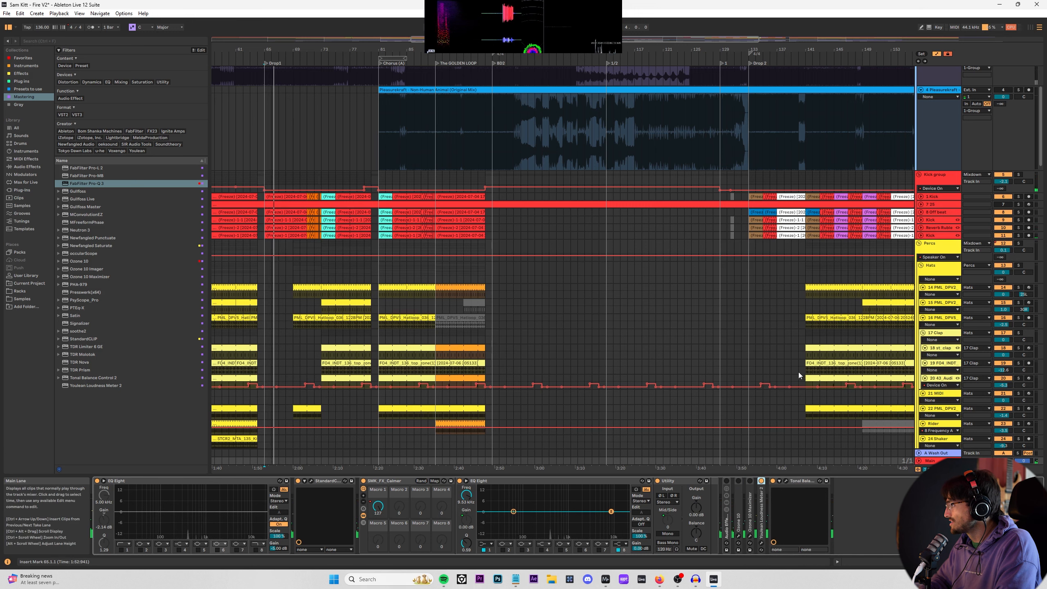
scroll(736, 258, down, 1)
scroll(734, 256, down, 10)
scroll(767, 392, down, 5)
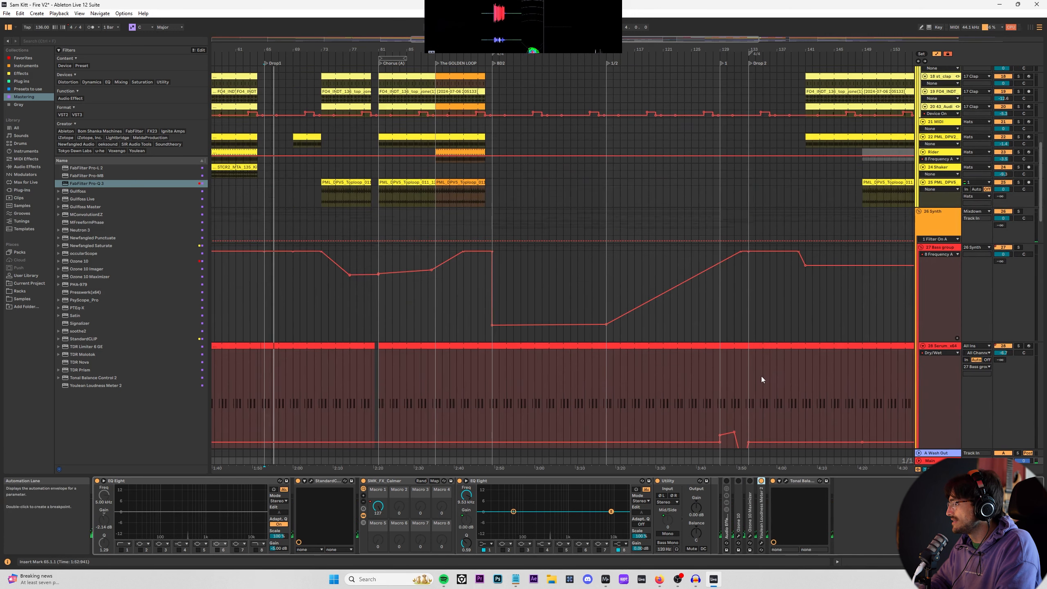
click(749, 332)
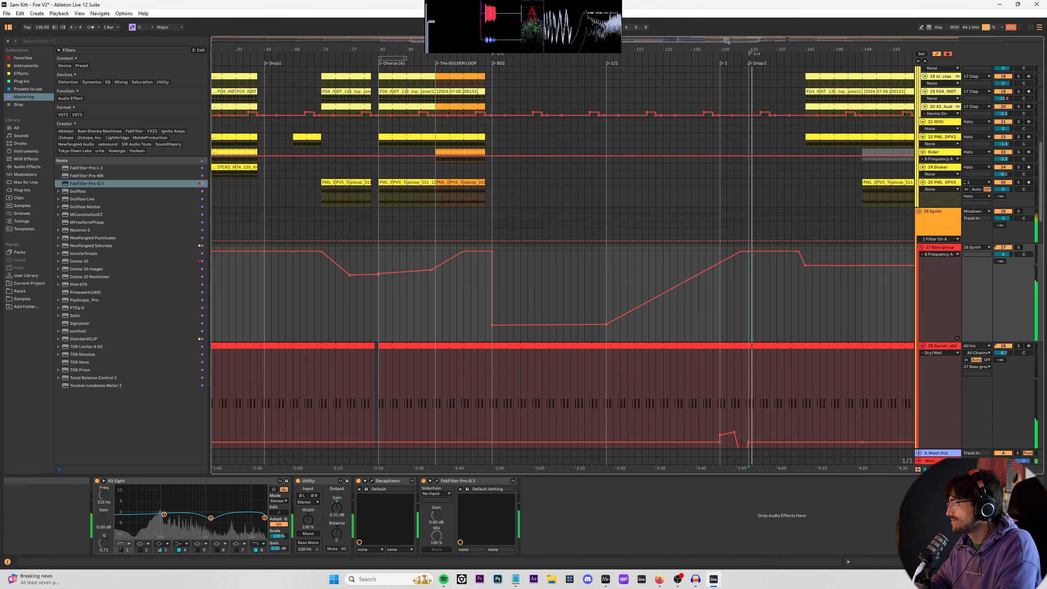
drag(721, 48, 730, 205)
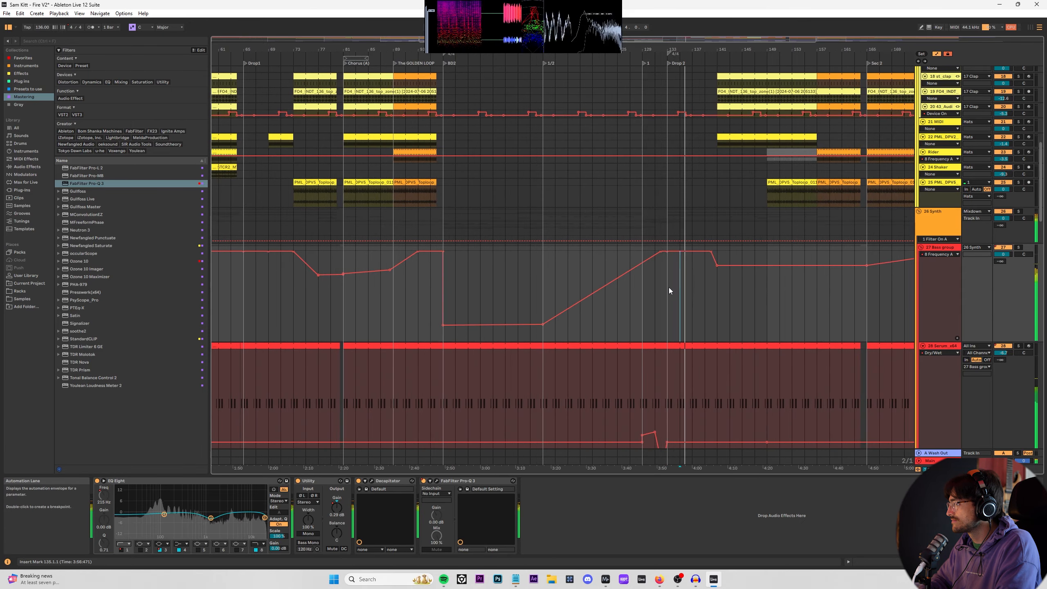
key(space)
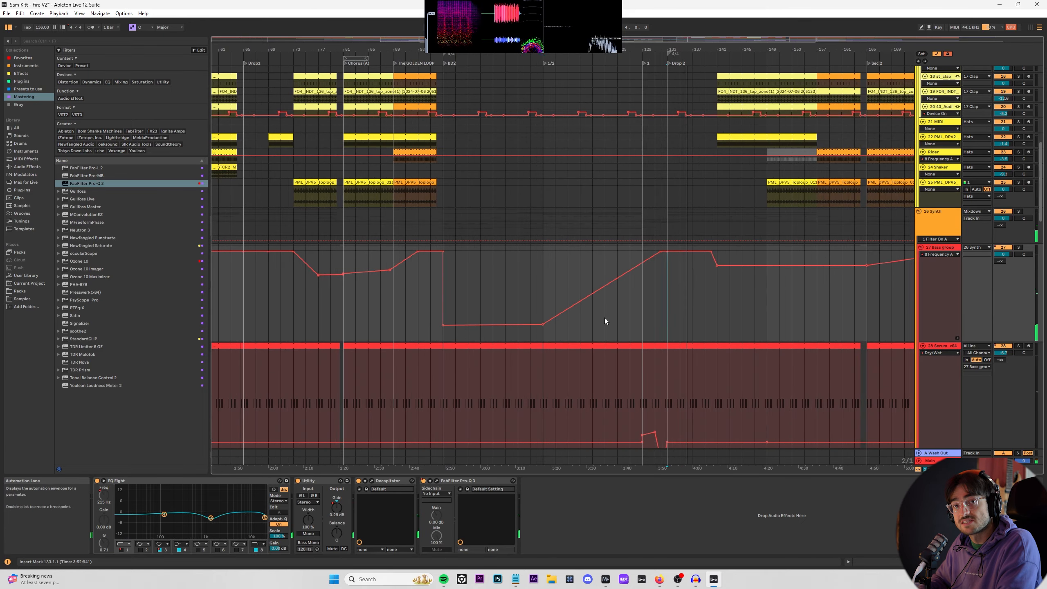
Step: Examine the drum arrangement around Drop 2, marking bars 131 to 135 in the Kick group and bars 133 to 137 in the Hats group
scroll(661, 94, up, 10)
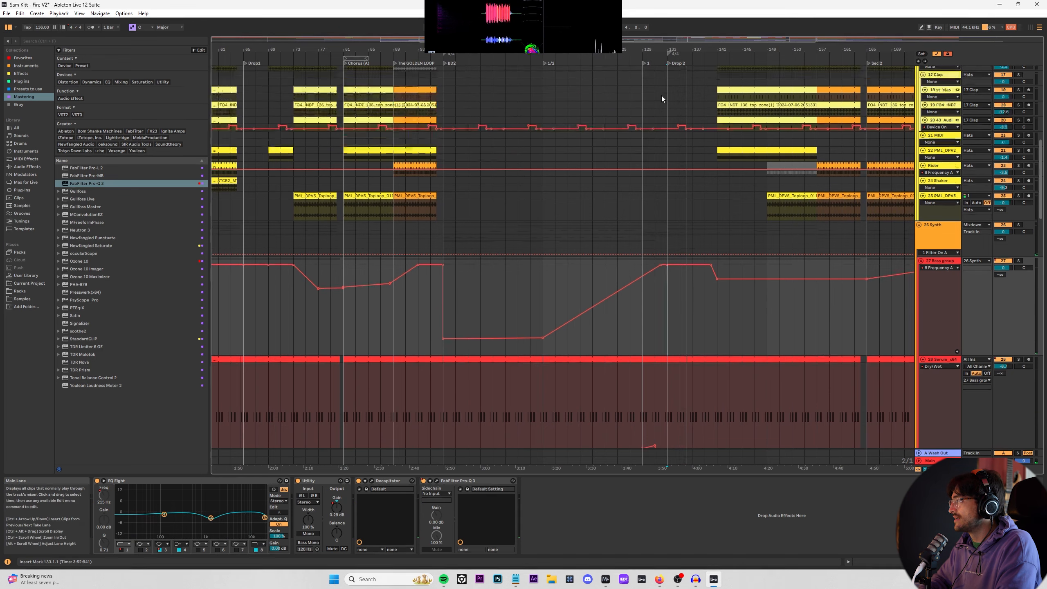
drag(671, 142, 691, 135)
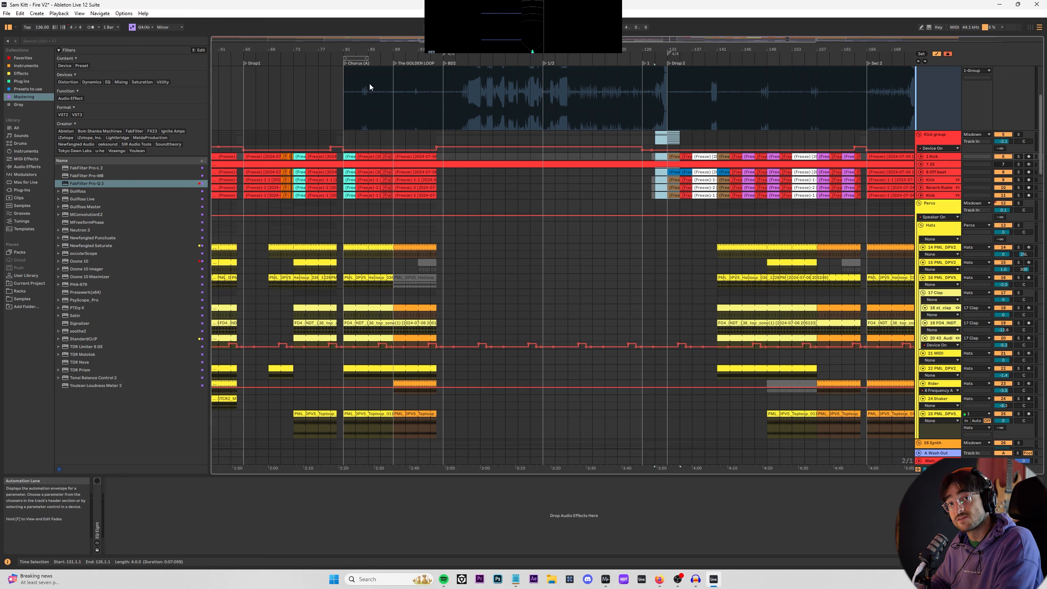
scroll(518, 184, left, 10)
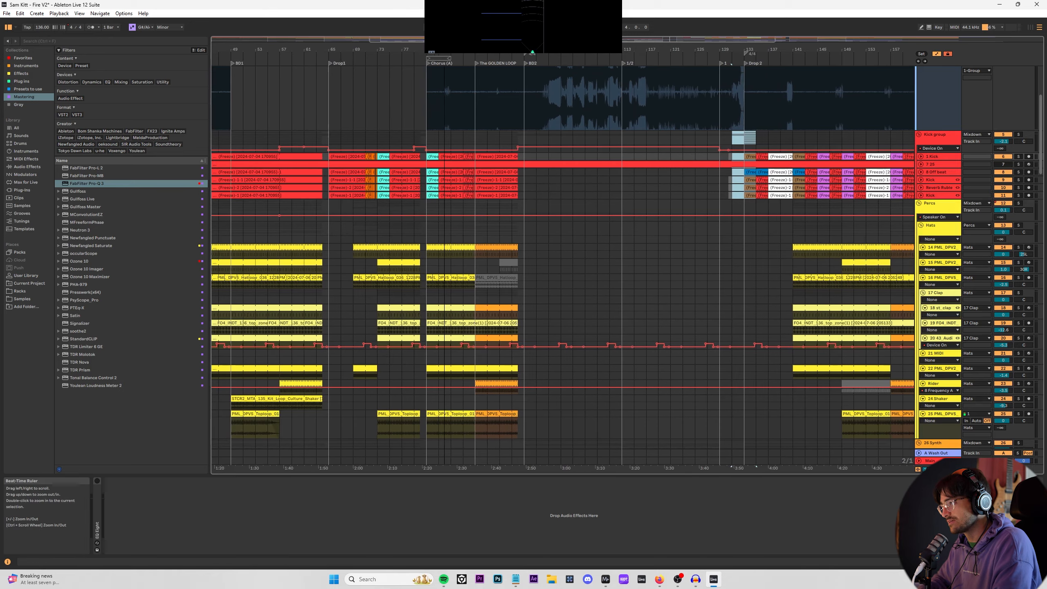
scroll(493, 252, down, 6)
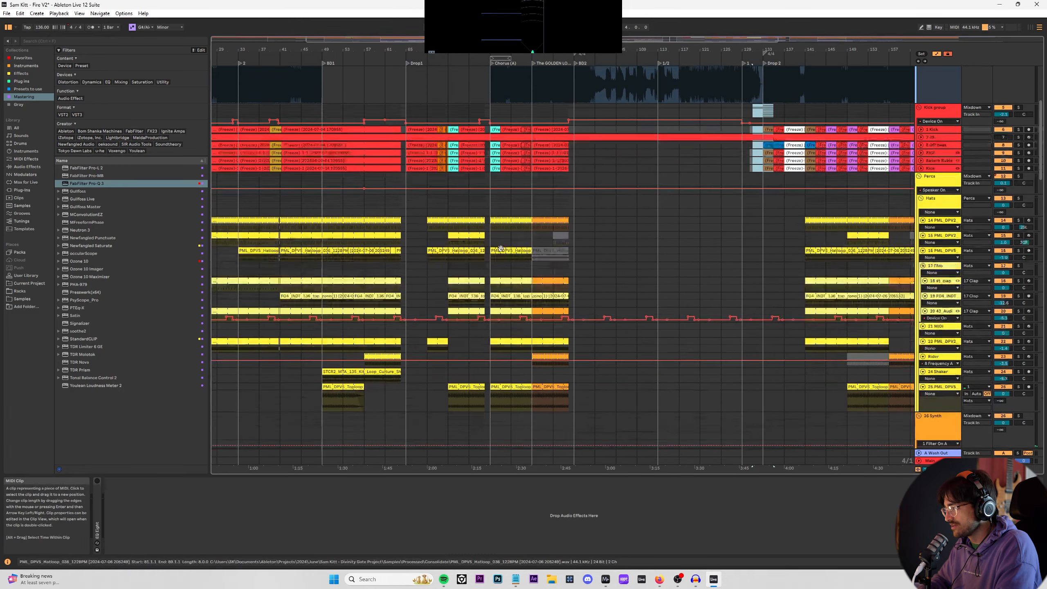
scroll(454, 306, up, 5)
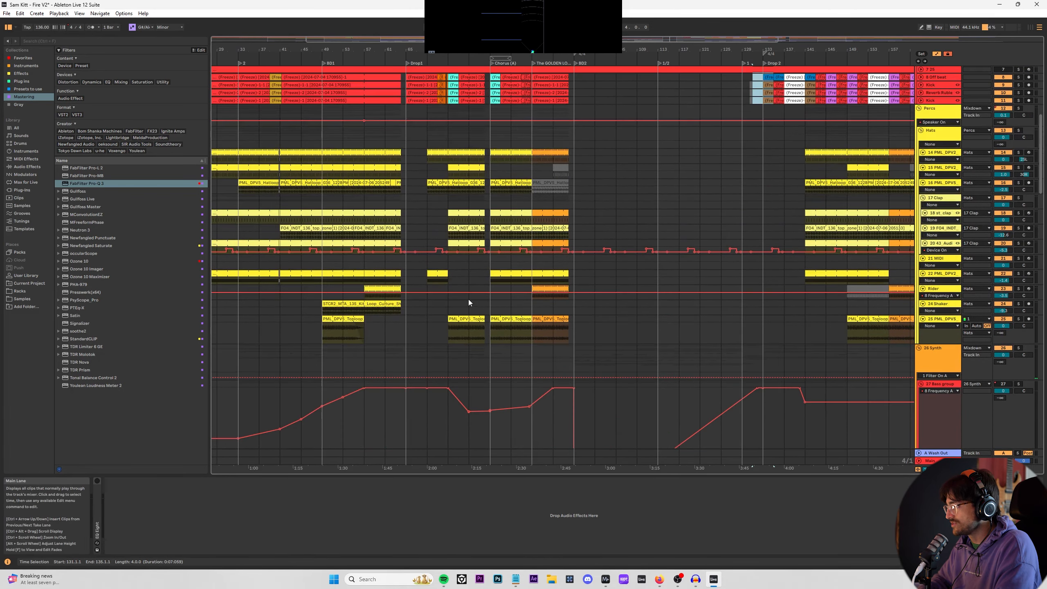
scroll(515, 218, down, 6)
scroll(450, 247, right, 12)
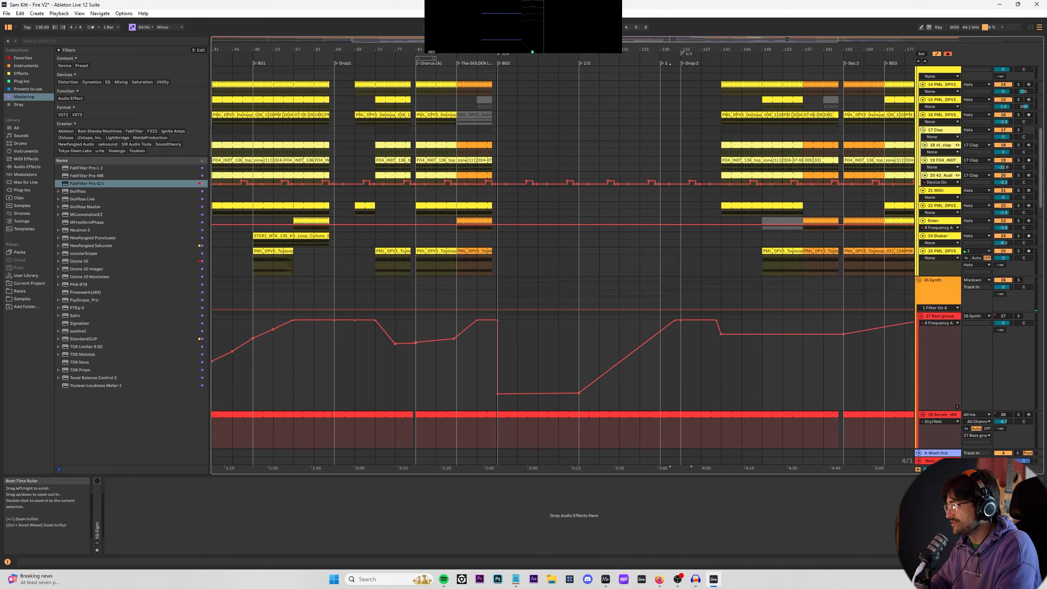
scroll(450, 248, up, 5)
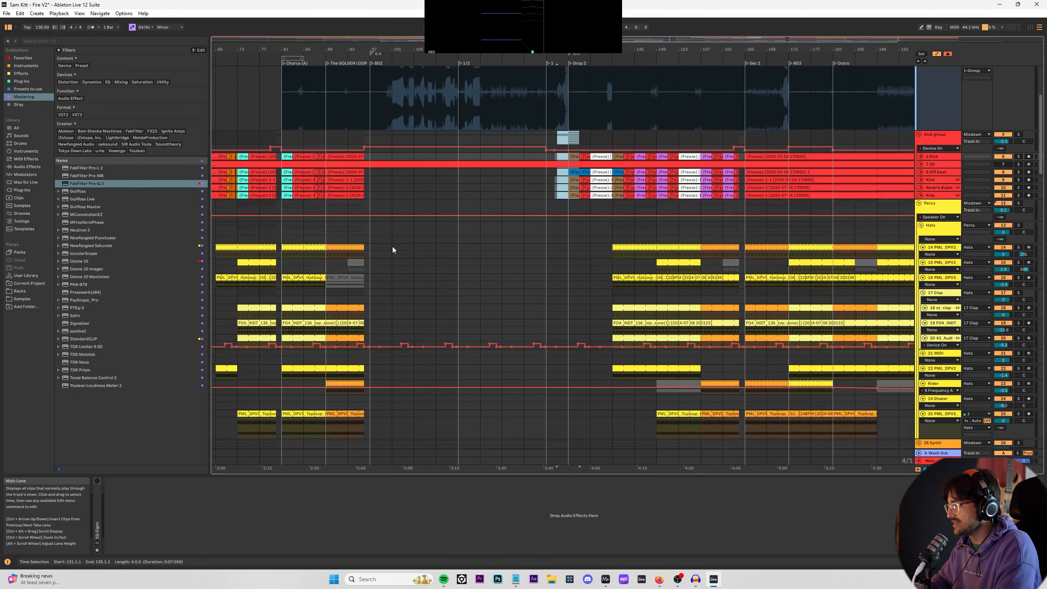
drag(373, 235, 591, 229)
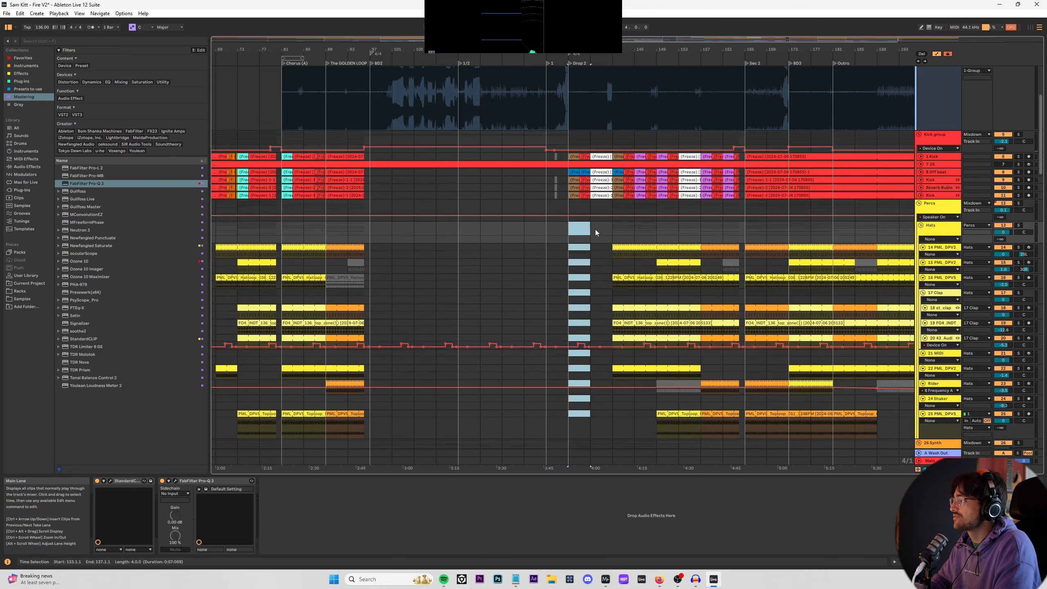
Step: Examine the Bass group's filter frequency automation by selecting the rise from the 1/2 marker to Drop 2, bars 113 to 133
scroll(585, 248, down, 6)
scroll(566, 261, down, 2)
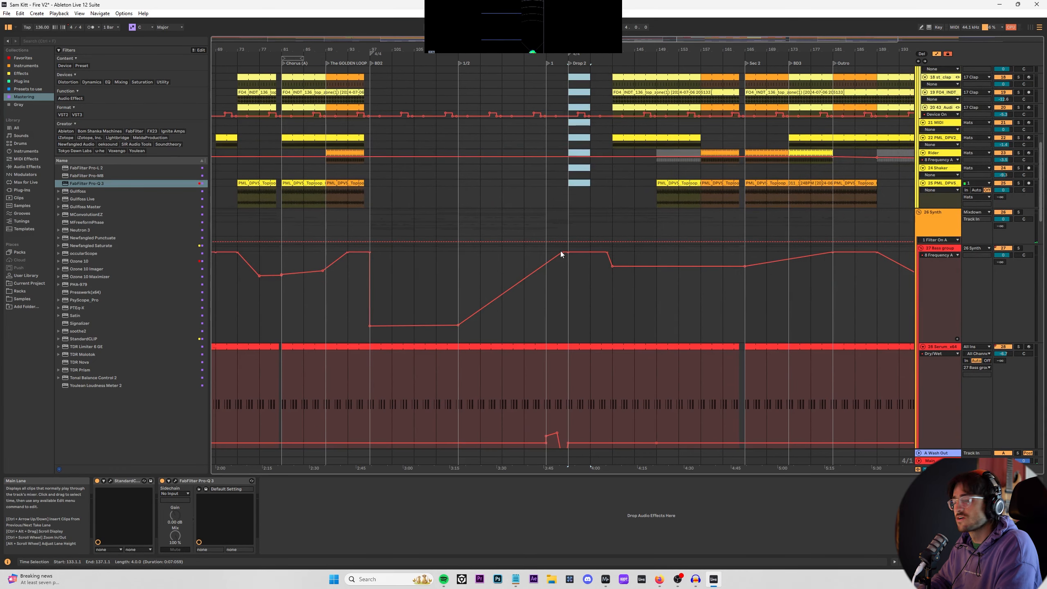
scroll(532, 277, down, 3)
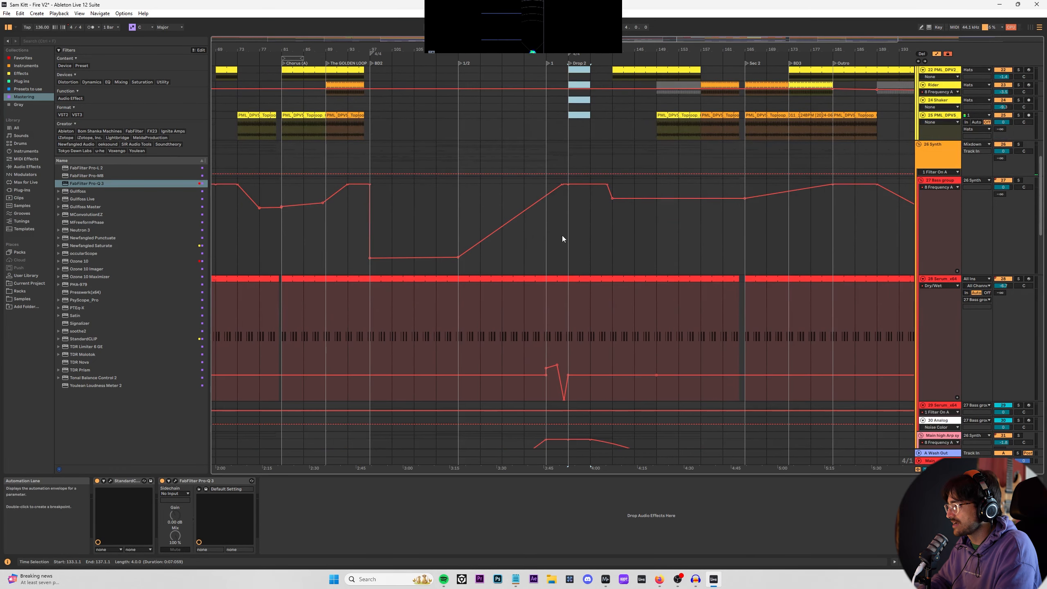
drag(563, 229, 536, 193)
scroll(520, 206, up, 2)
click(502, 236)
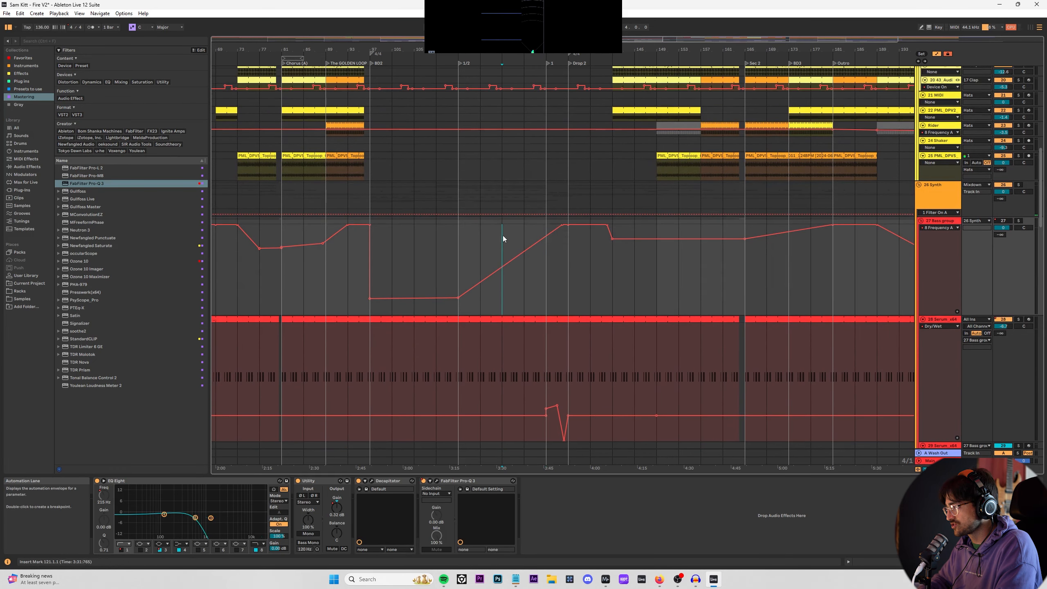
drag(502, 236, 567, 392)
scroll(501, 231, down, 2)
drag(500, 225, 568, 211)
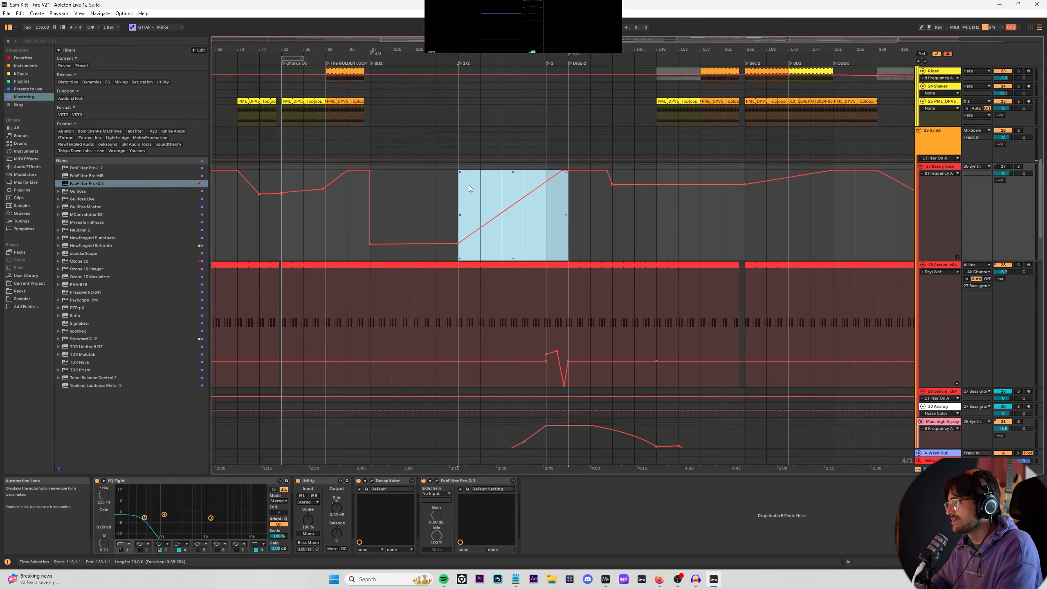
Step: Play the build-up from the 1/2 marker at bar 113 and look over the synth, vocal and foley tracks
click(465, 193)
scroll(484, 213, down, 3)
scroll(484, 213, up, 3)
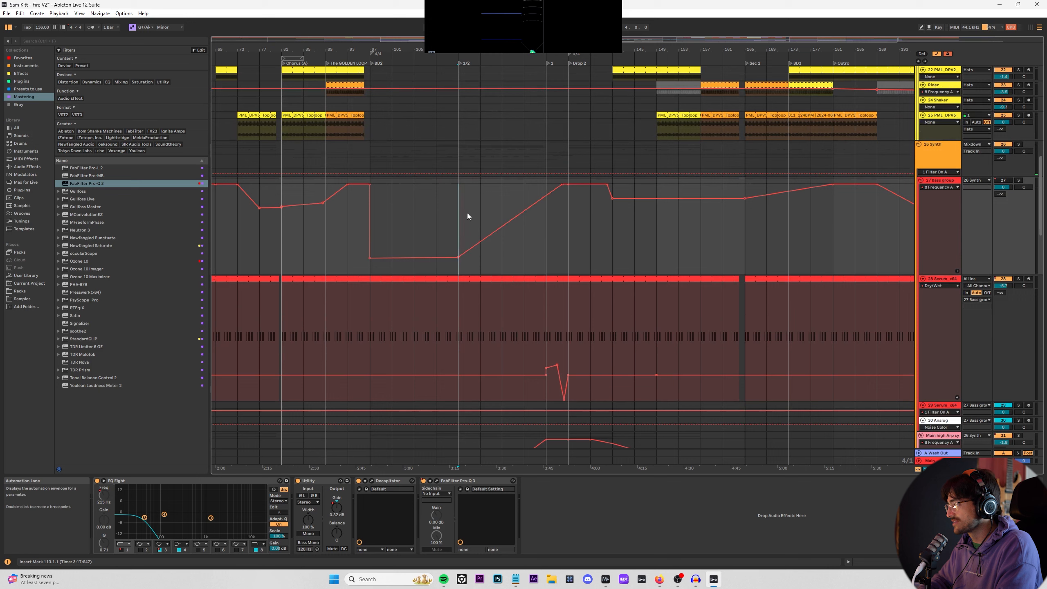
key(space)
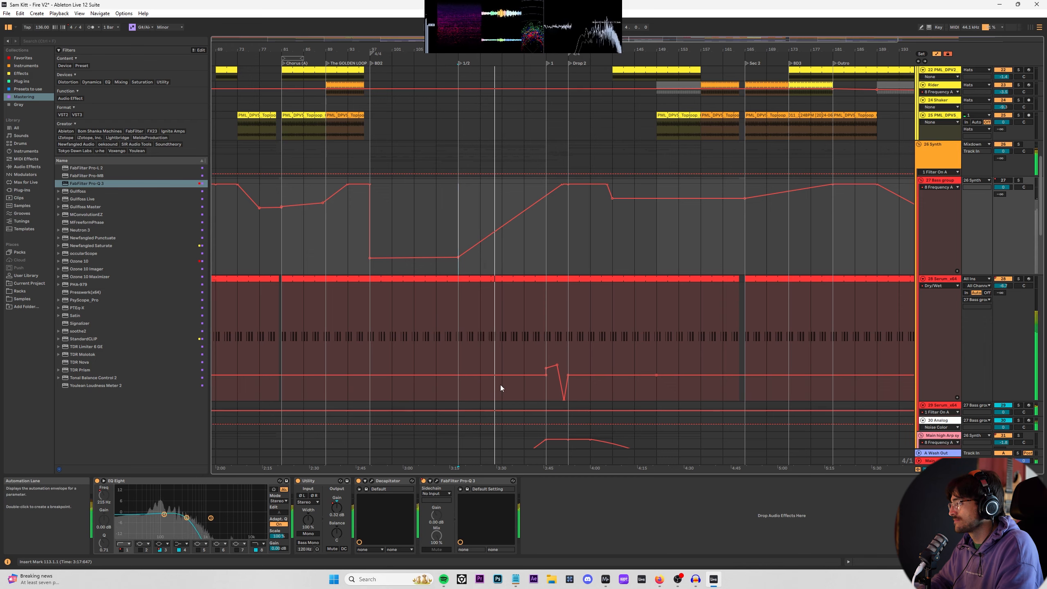
scroll(507, 266, down, 10)
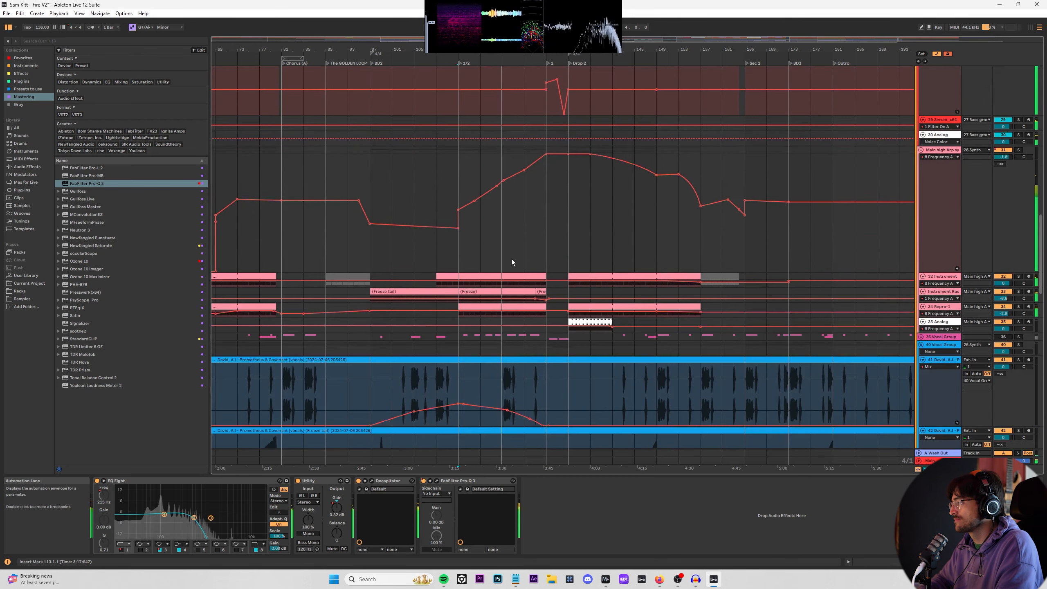
scroll(511, 264, down, 6)
scroll(523, 289, down, 3)
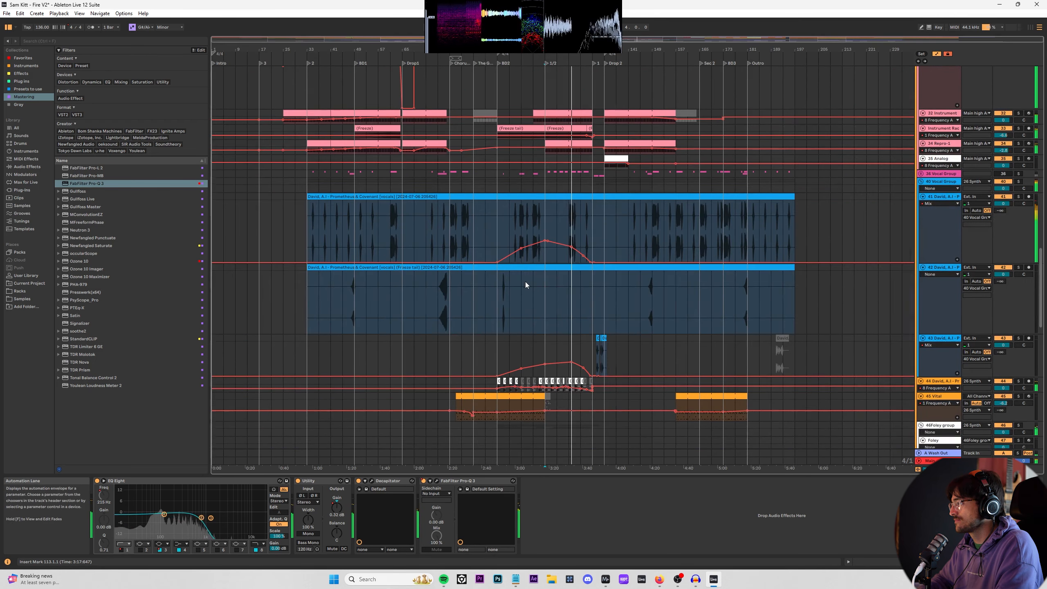
scroll(552, 272, down, 3)
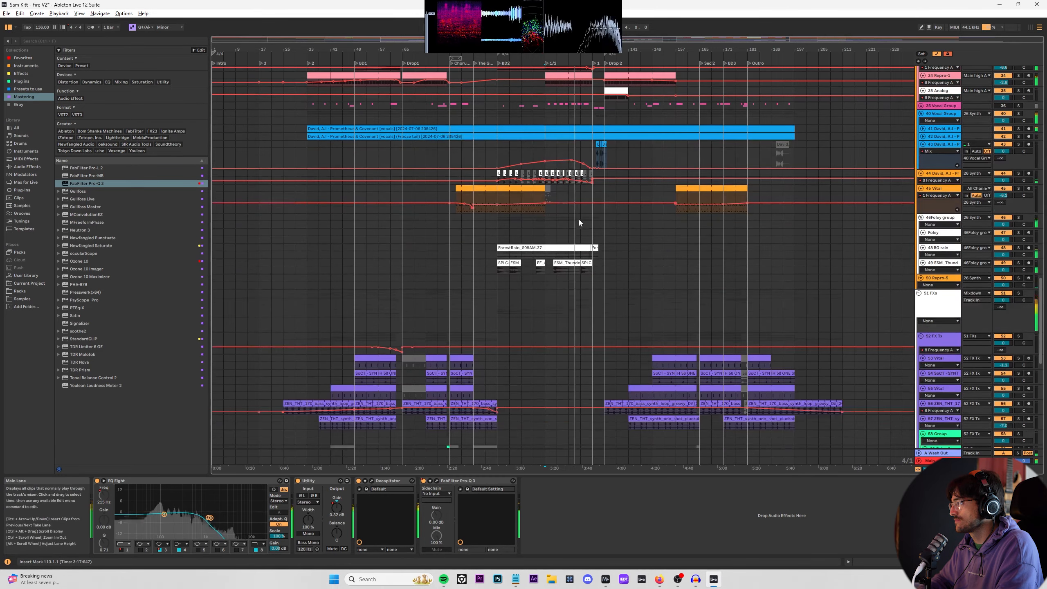
Step: Collapse the vocal and foley lanes to a compact height and unfold the FX Ts subgroup inside the FXs group
alt+scroll(579, 222, down, 6)
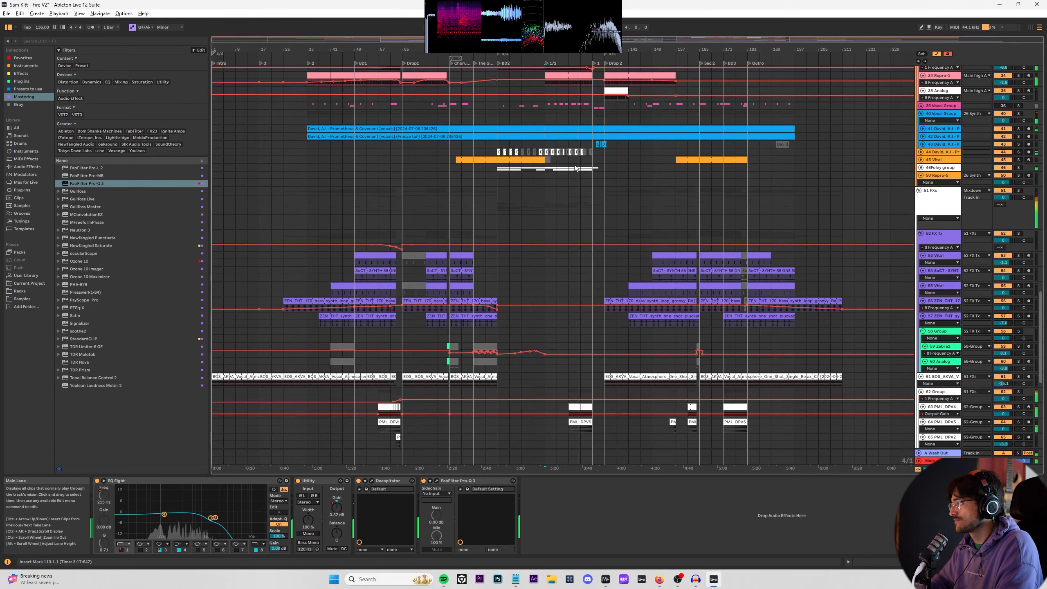
alt+scroll(575, 182, down, 5)
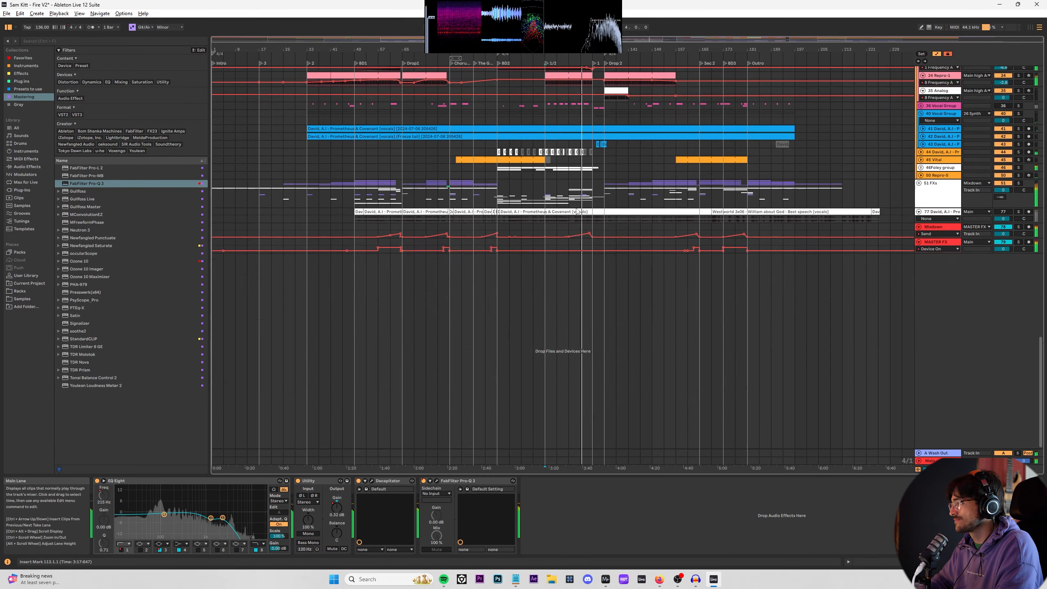
alt+scroll(585, 211, down, 1)
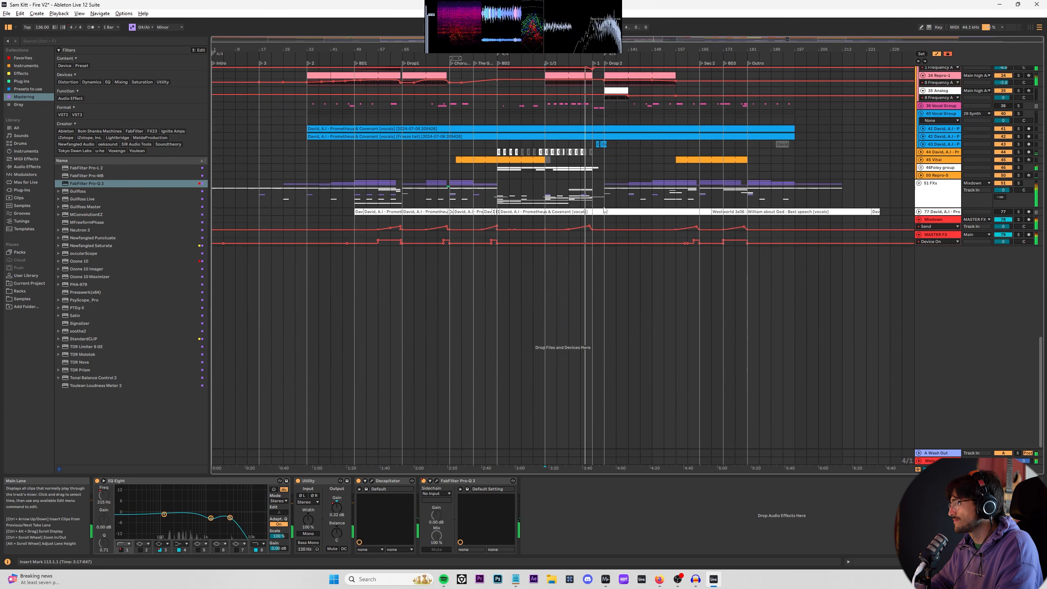
key(Right)
alt+scroll(622, 247, down, 2)
click(631, 279)
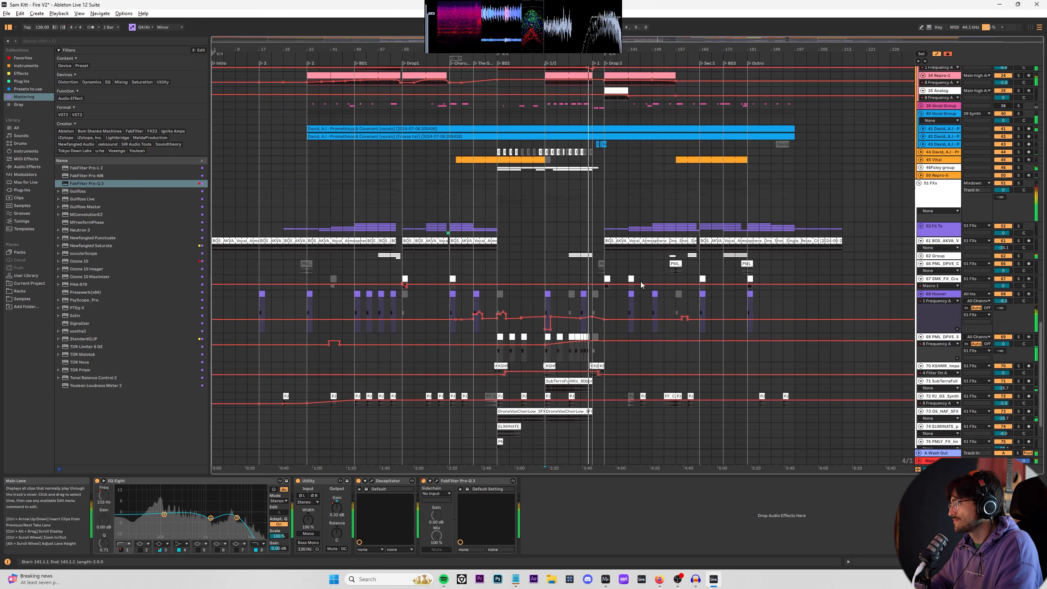
click(921, 226)
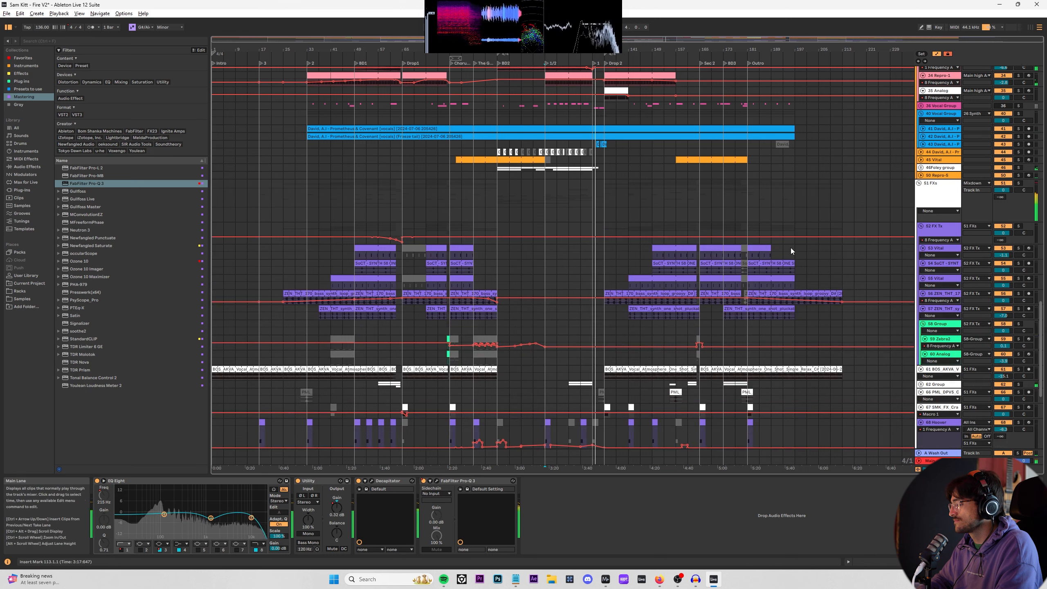
Step: Play from the 1 marker at bar 129 and examine which synth, vocal and FX tracks sound just before Drop 2
ctrl+scroll(607, 272, up, 4)
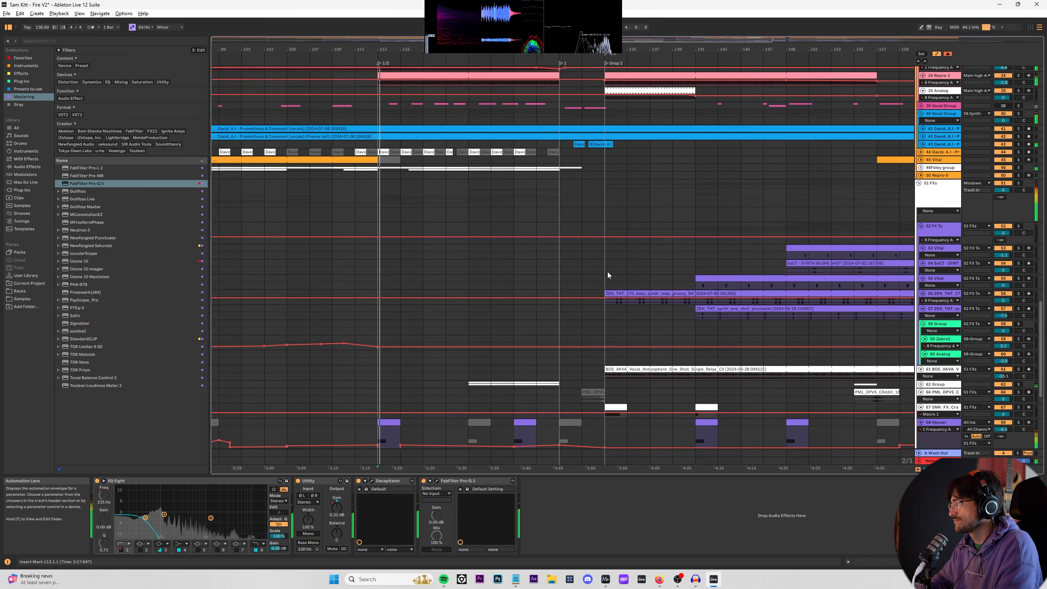
click(559, 267)
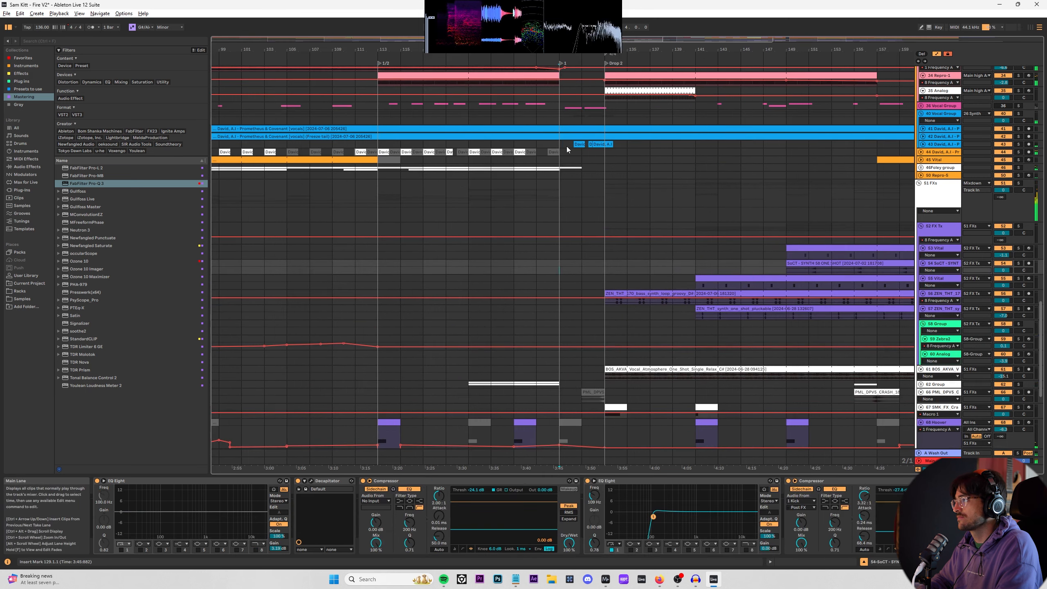
scroll(566, 146, up, 1)
scroll(571, 200, up, 5)
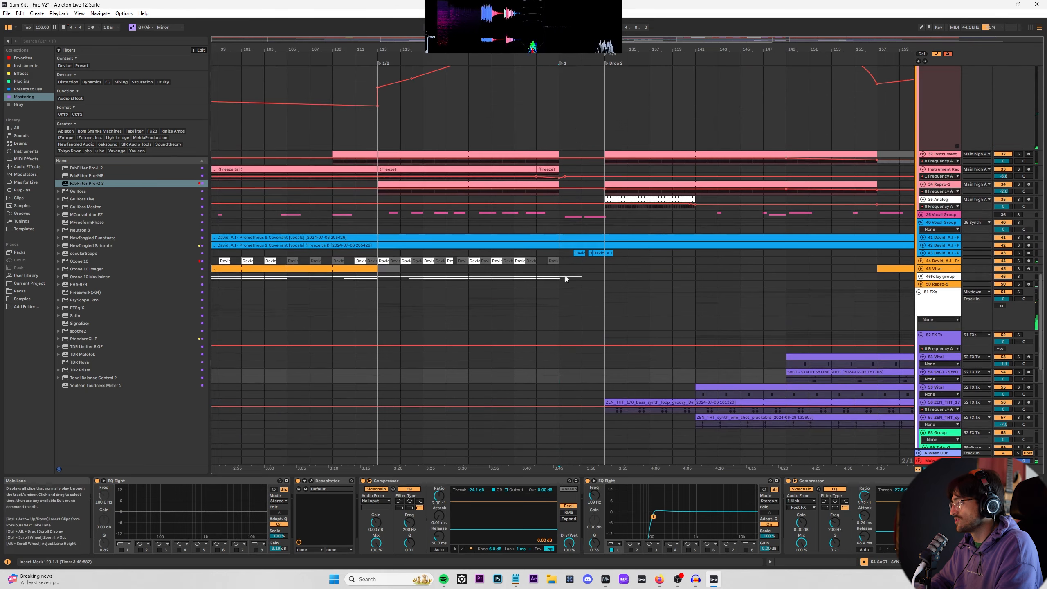
scroll(565, 279, down, 10)
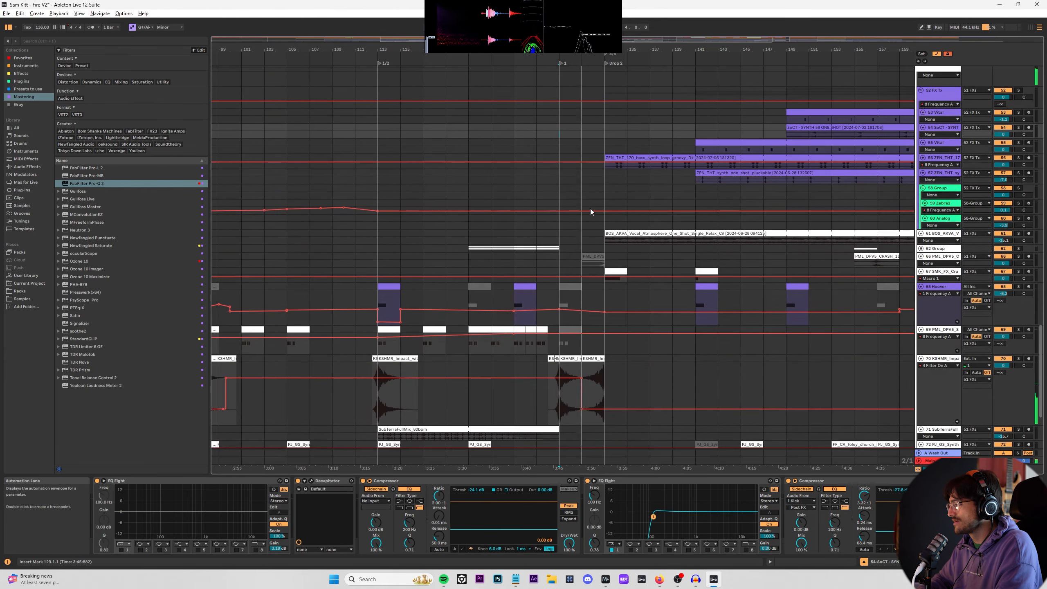
Step: Unfold vocal track 43, play its phrases just before Drop 2, and select bars 129 to 133 on it
scroll(1045, 307, up, 8)
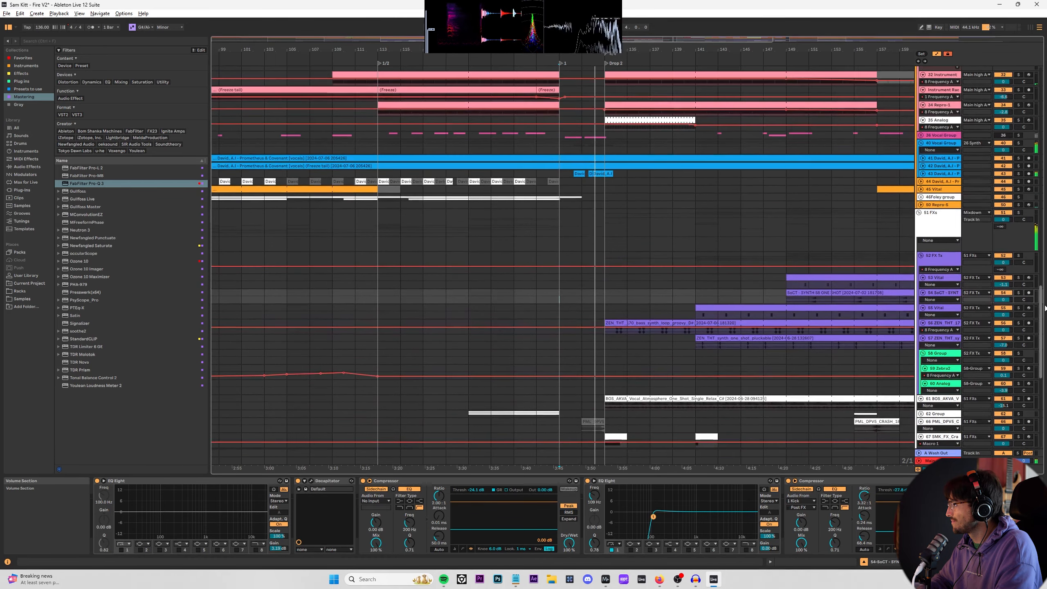
scroll(1045, 307, up, 5)
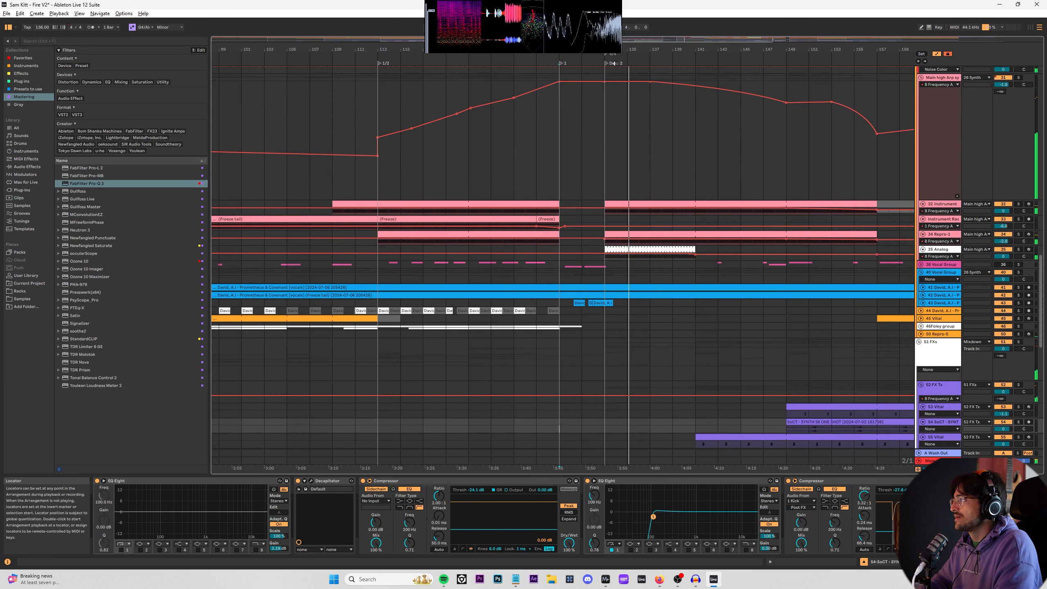
click(578, 306)
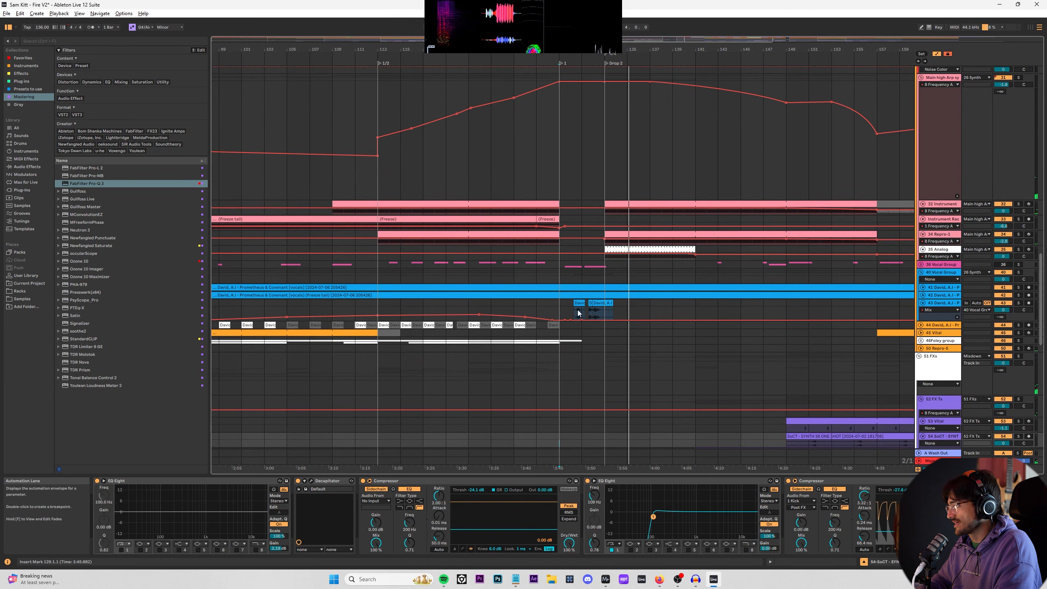
click(578, 304)
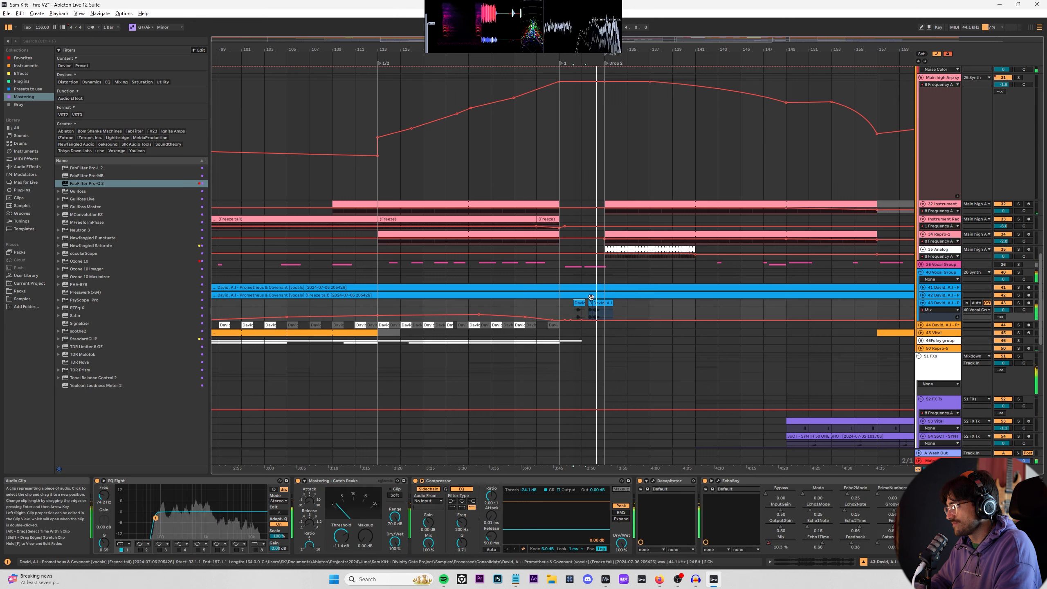
drag(560, 306, 602, 305)
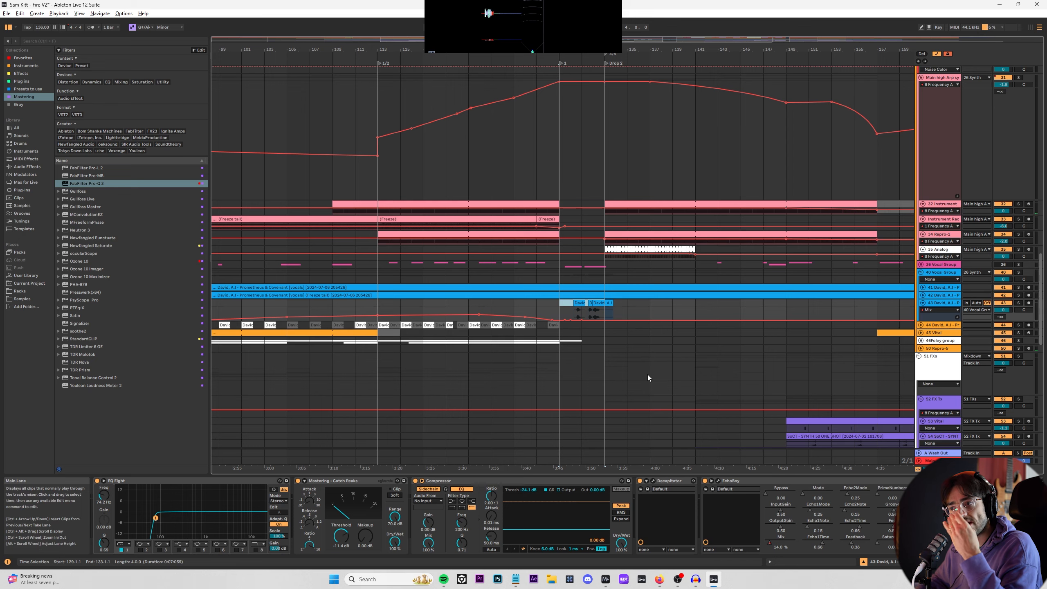
Step: Switch to Spotify, search for the artist's track Phantom Limb, and open the matching release
click(444, 579)
click(285, 29)
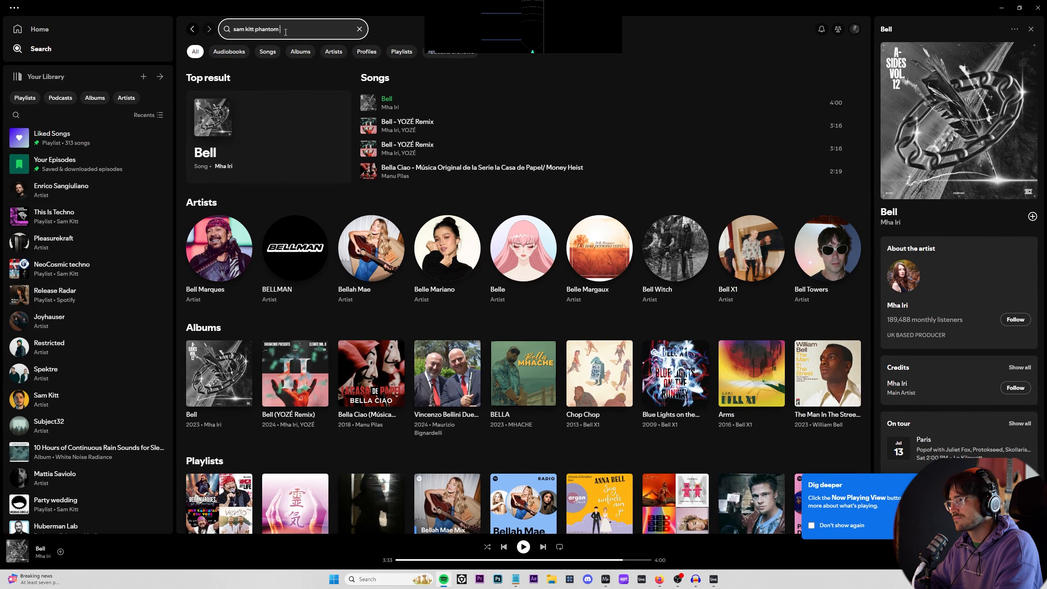
text(sam kitt phantom limb)
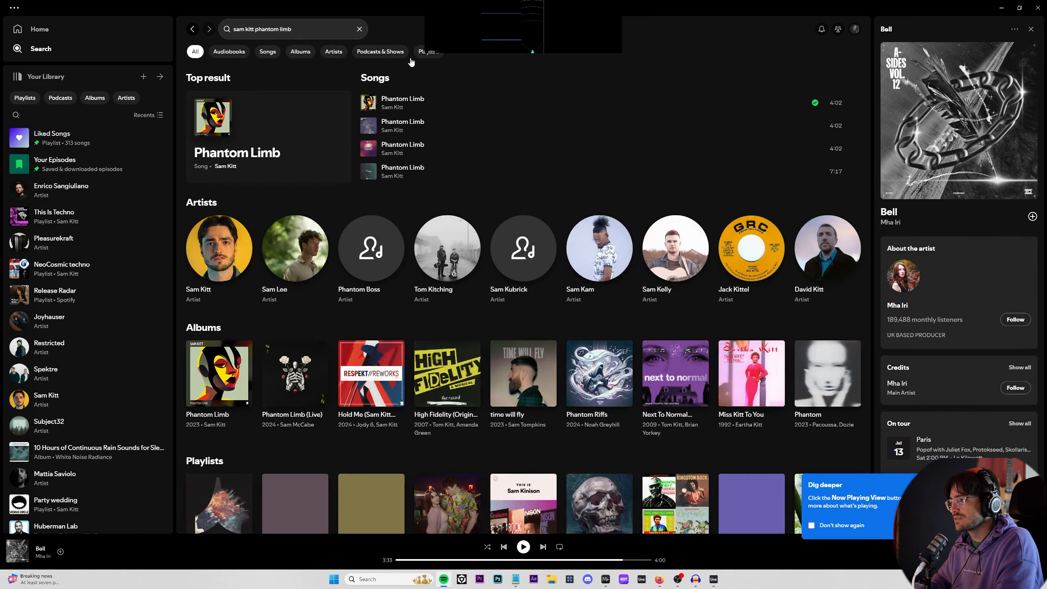
click(278, 155)
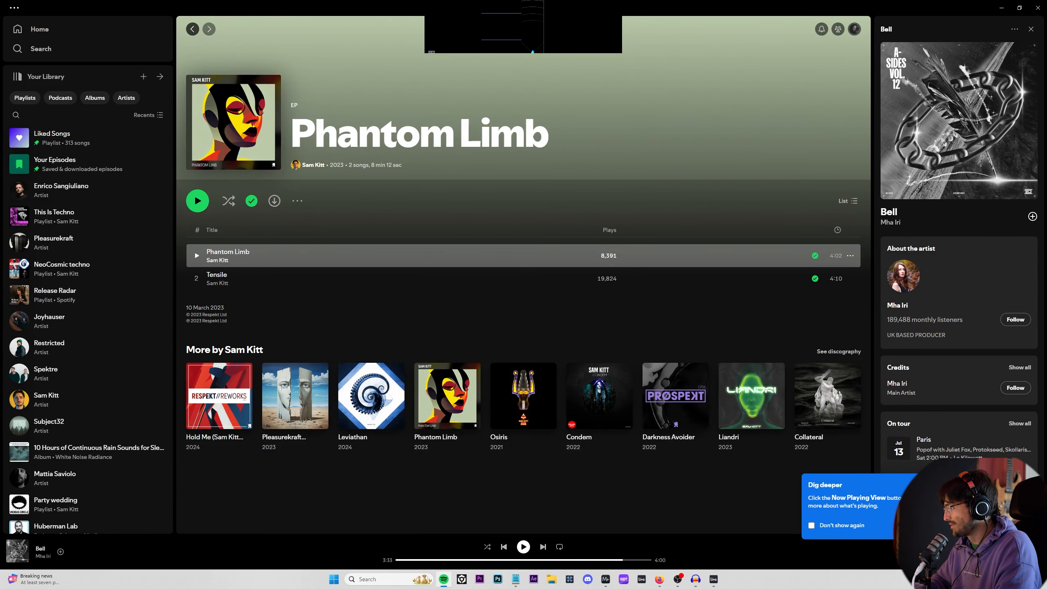
Step: Listen to Phantom Limb from about 2:27 as a drop reference, stop playback, and return to the Ableton Live project
click(858, 525)
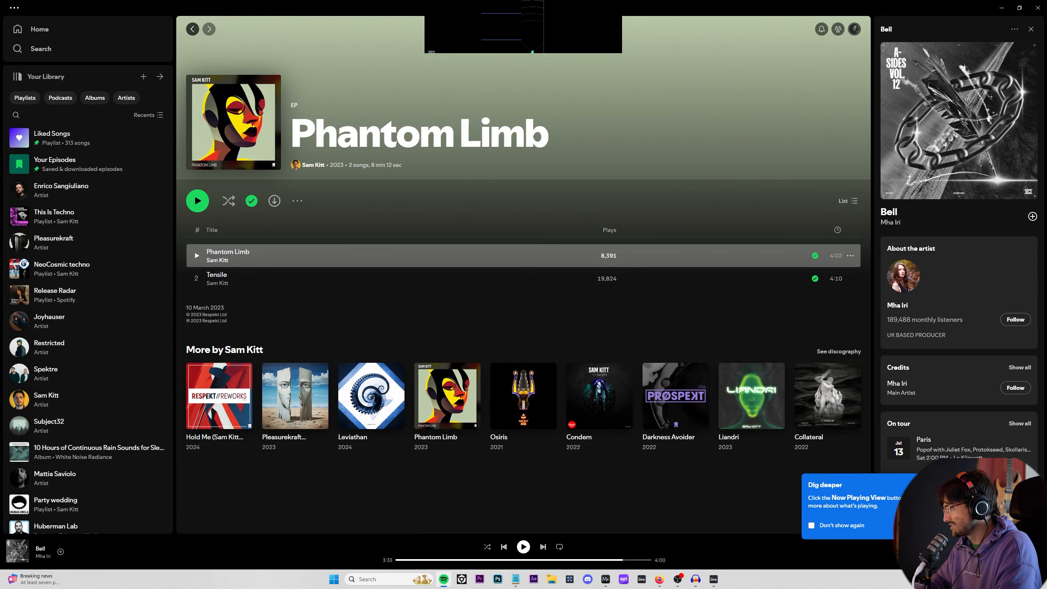
click(553, 560)
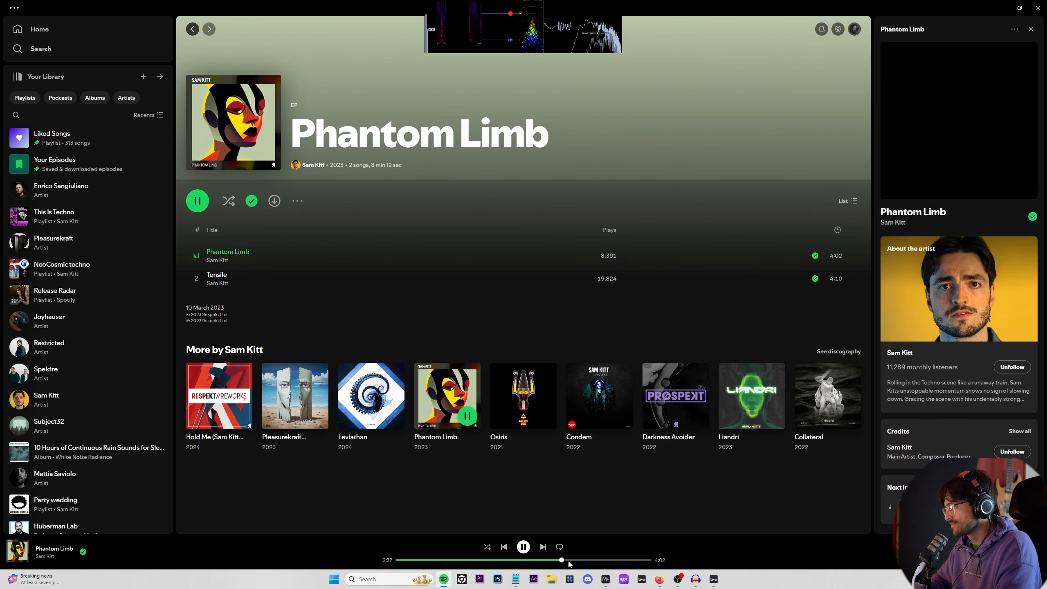
click(553, 560)
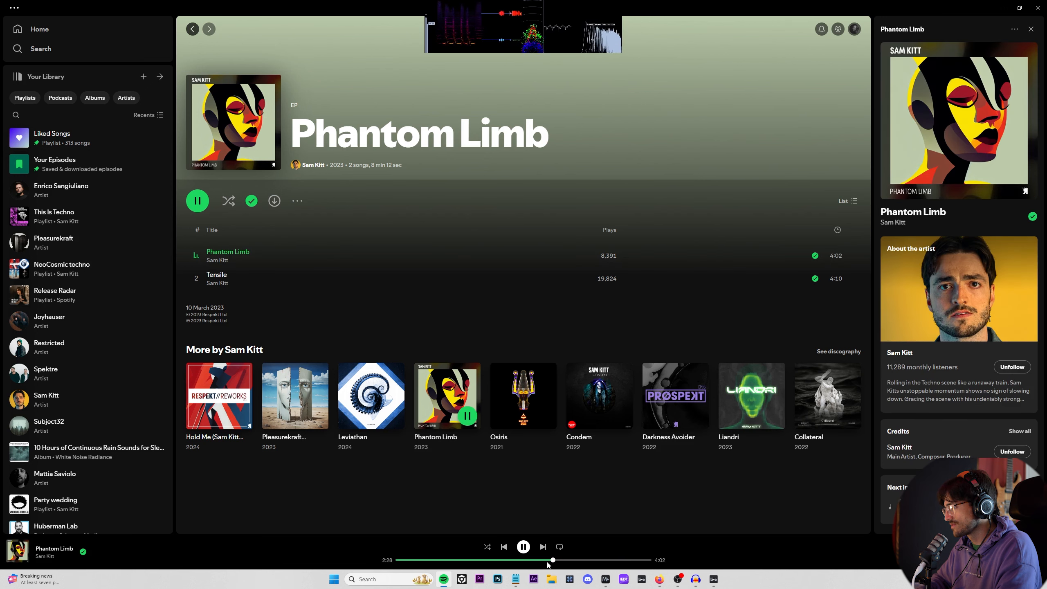
click(546, 560)
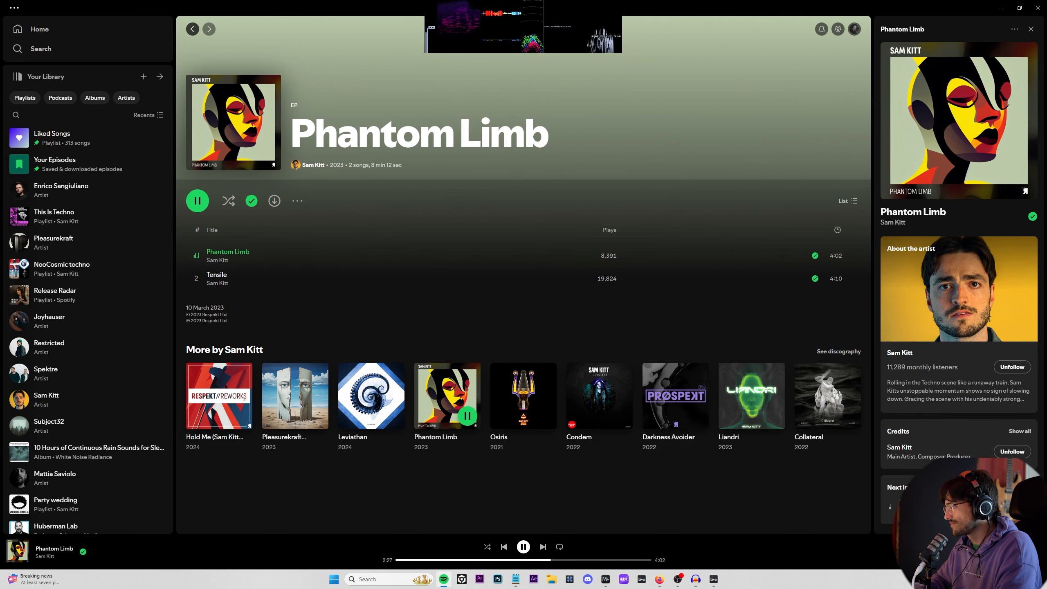
click(524, 547)
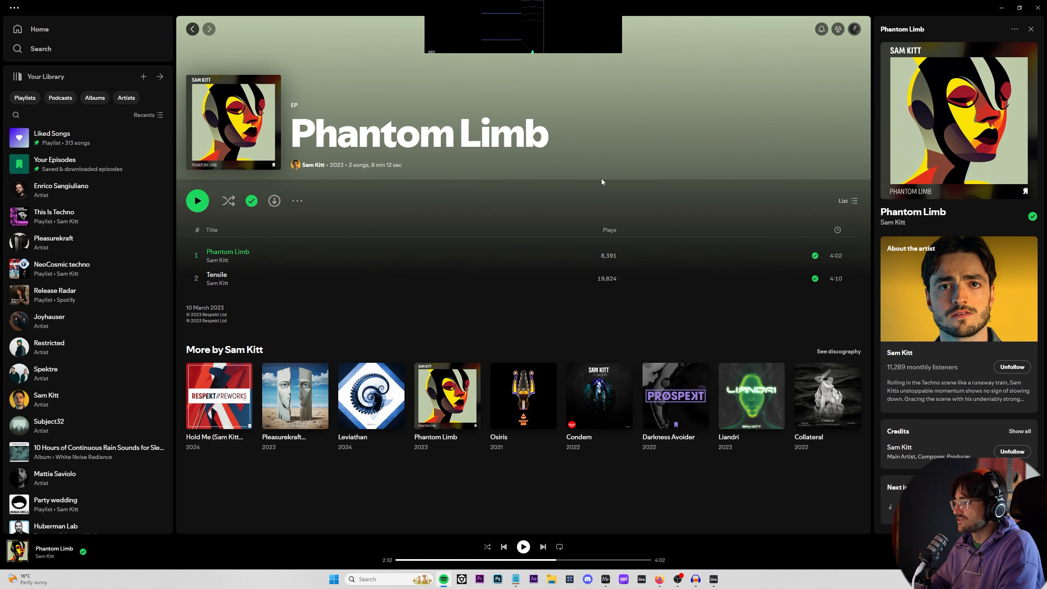
click(1004, 13)
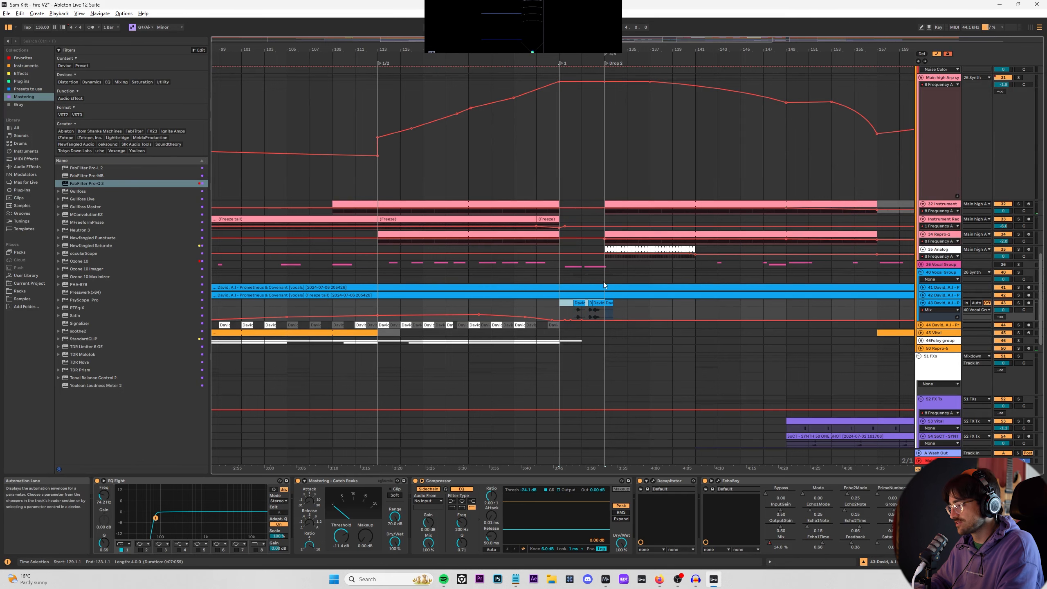
Step: Enlarge the Vocal Group lane and unfold vocal tracks 41 and 42 inside the group to show their waveforms
alt+scroll(604, 313, up, 2)
ctrl+scroll(604, 314, up, 5)
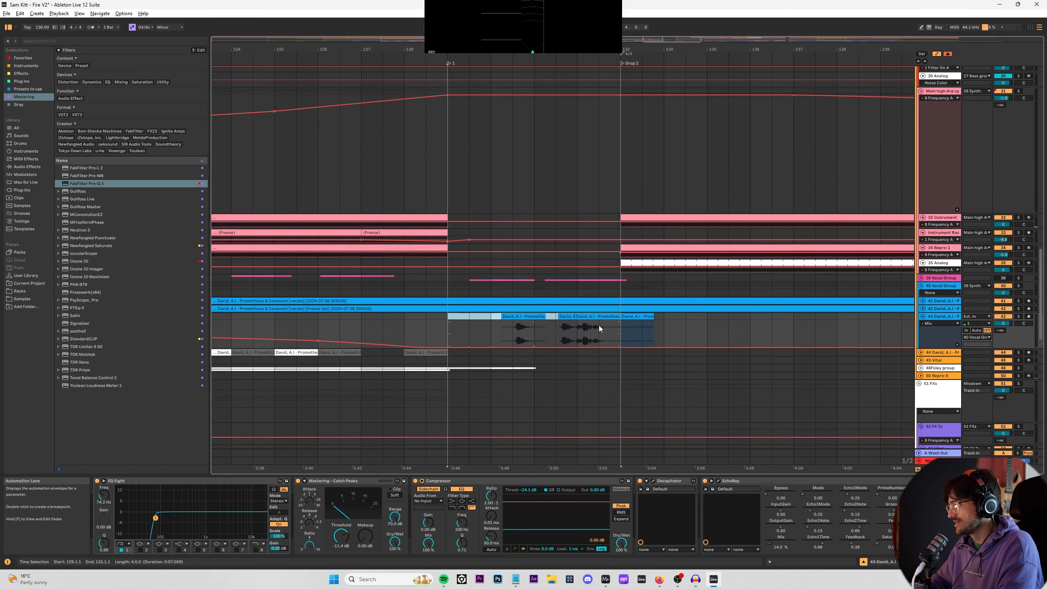
click(512, 328)
alt+scroll(364, 288, up, 3)
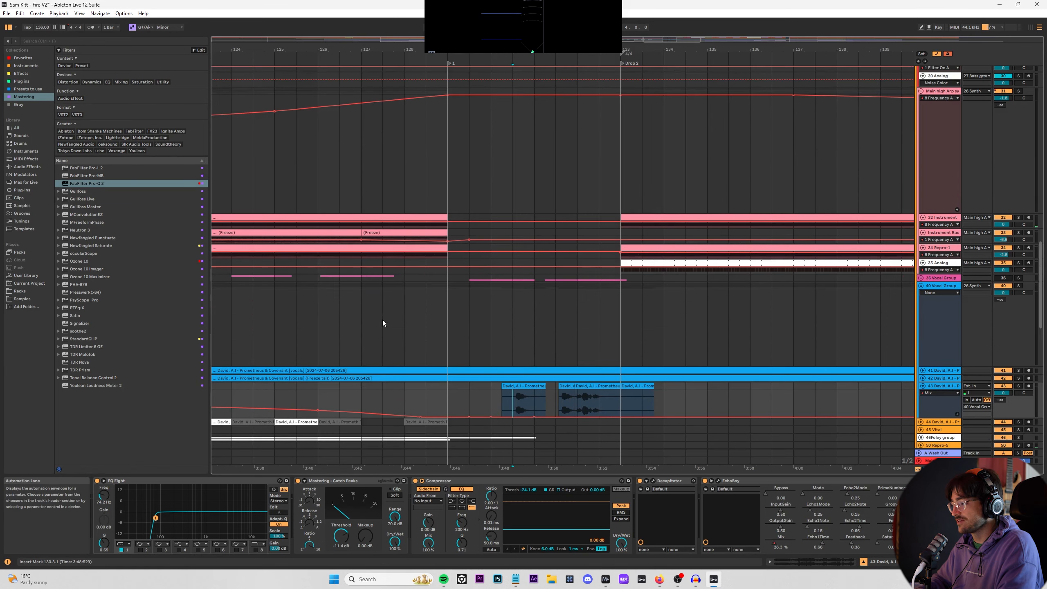
alt+scroll(387, 376, up, 3)
scroll(362, 306, down, 3)
scroll(347, 291, down, 10)
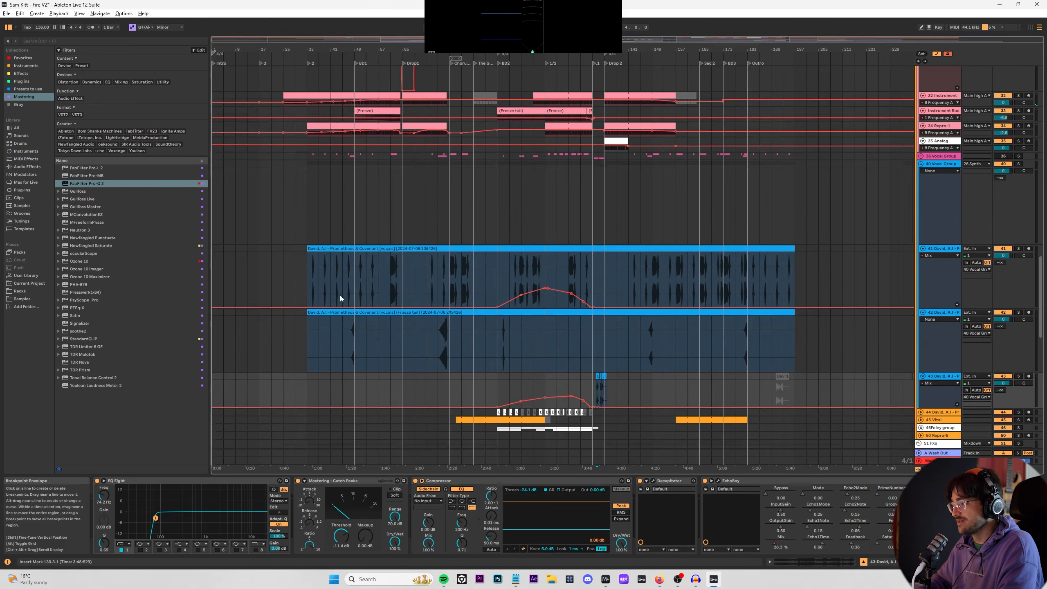
Step: Solo vocal track 41 and play it from bar 81 at the Chorus (A) marker
scroll(490, 309, up, 5)
click(337, 280)
key(s)
key(space)
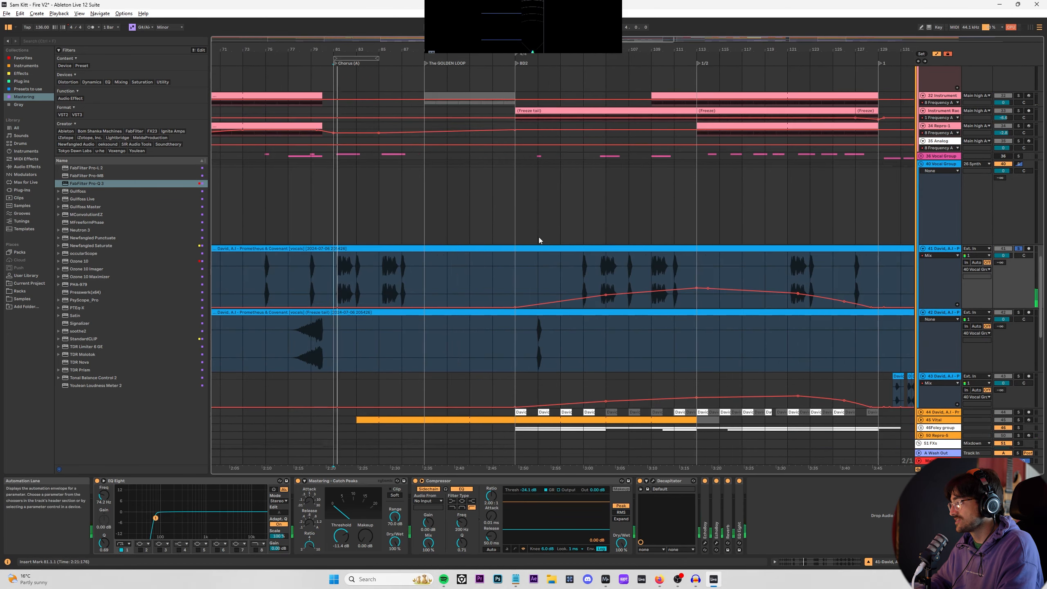
Step: Select bars 129 to 133 on the vocal tracks and look over the synth, bass and drum tracks around Drop 2
drag(536, 49, 332, 24)
drag(491, 344, 510, 311)
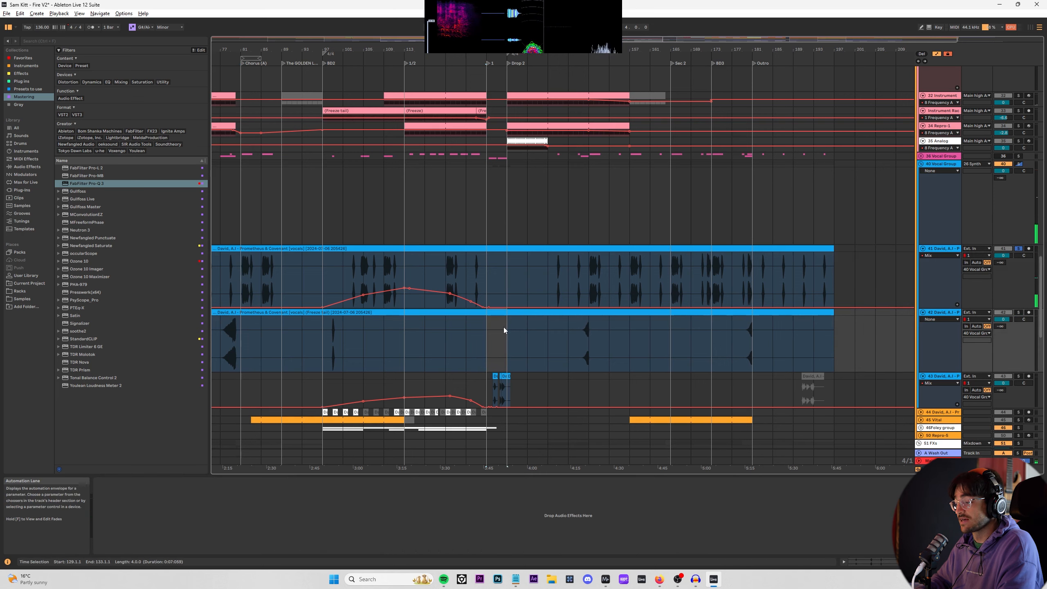
scroll(504, 252, up, 10)
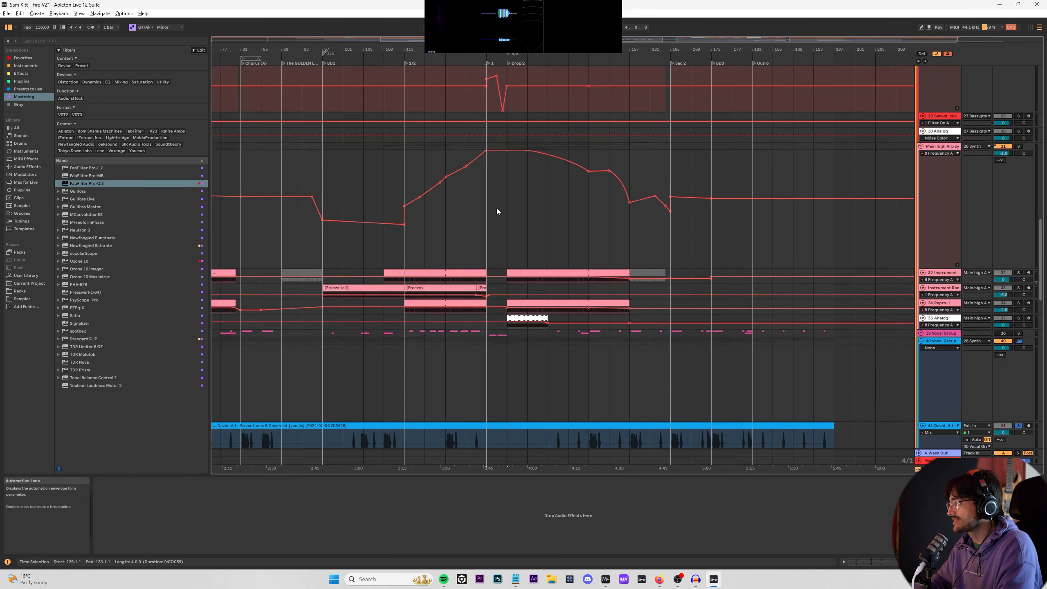
click(505, 230)
scroll(508, 215, up, 15)
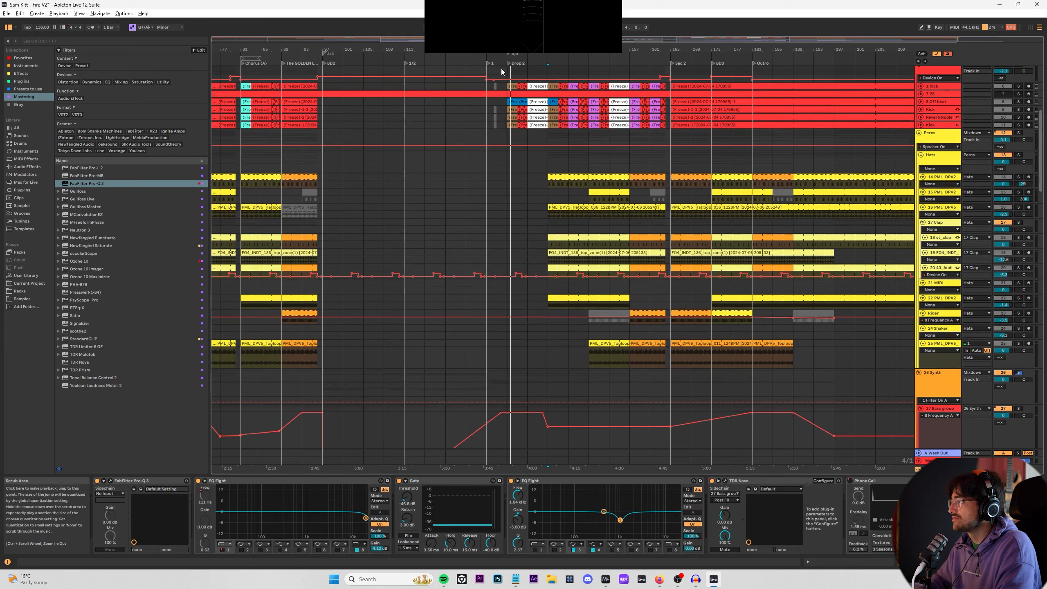
Step: Insert 8 bars of silence across the arrangement at the Drop 2 locator, bar 133
click(507, 71)
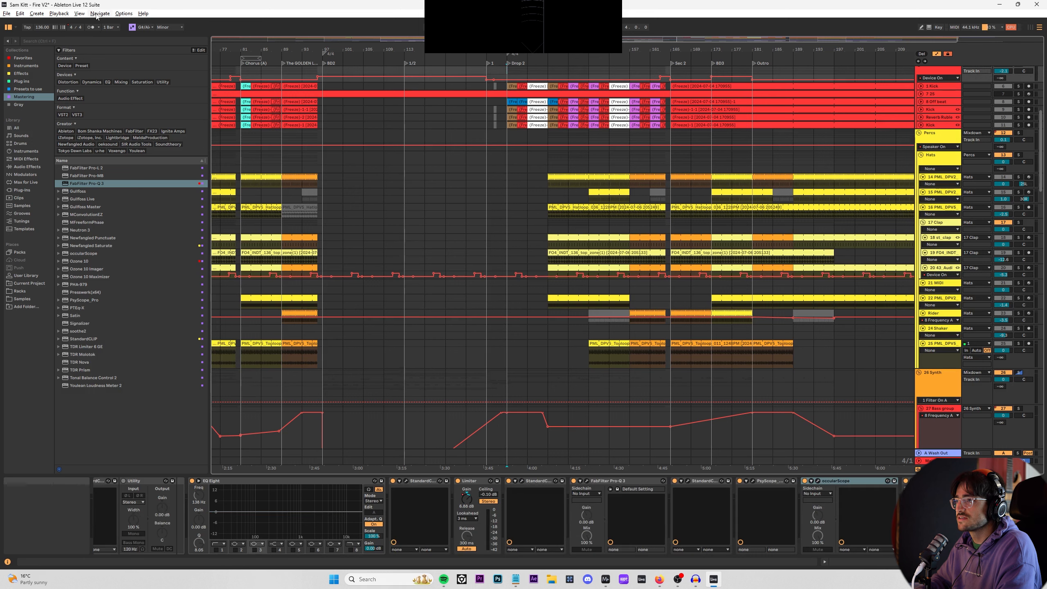
click(27, 15)
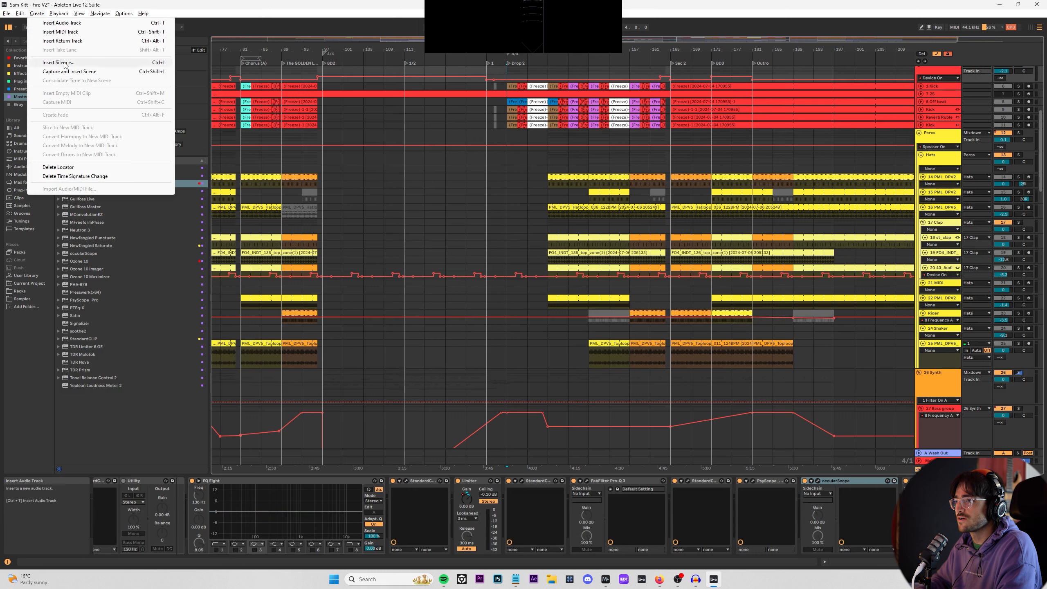
click(45, 63)
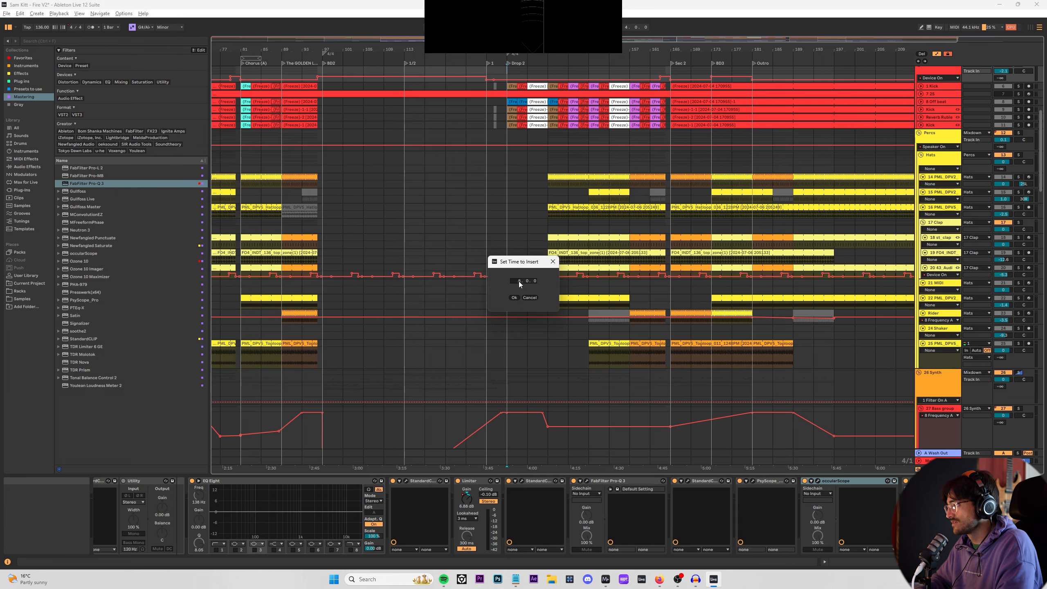
click(514, 297)
Step: Add a locator named Drop2 at bar 133 and rename the locator at bar 141 Back to energy
scroll(535, 120, up, 5)
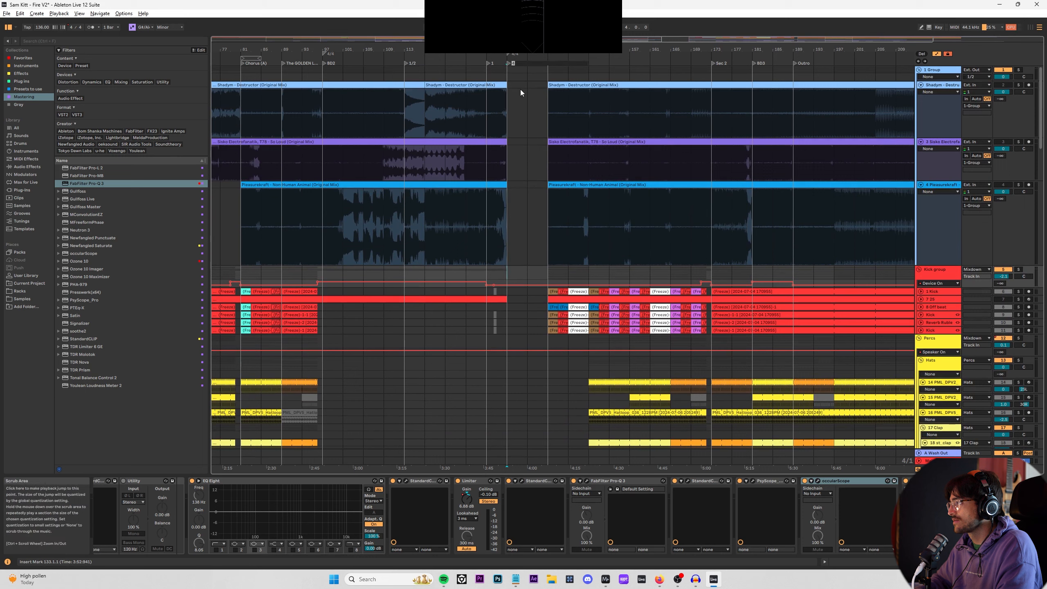
text(Drop2)
key(Return)
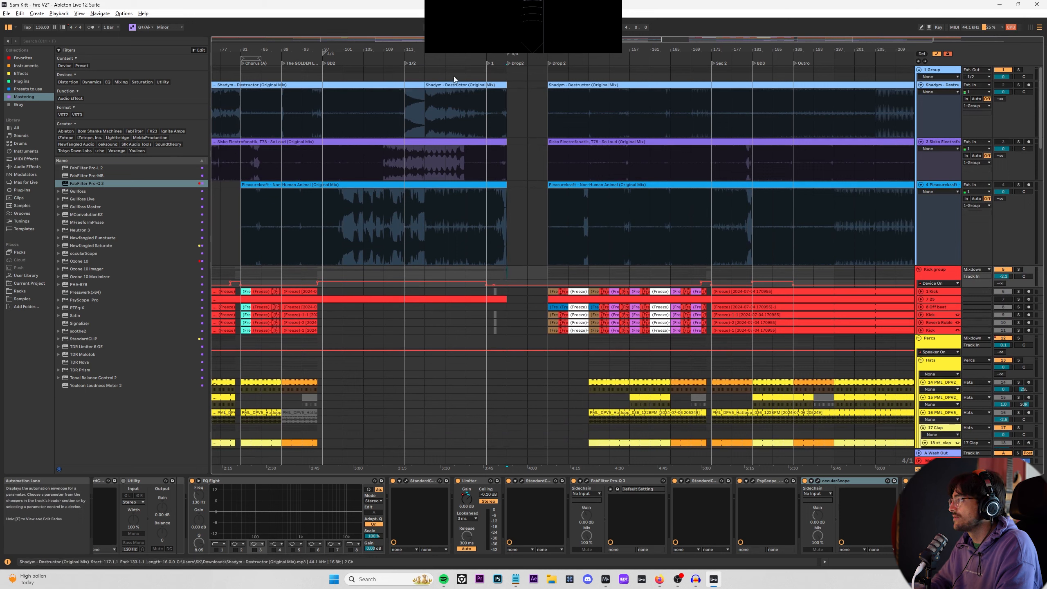
right_click(550, 61)
click(563, 72)
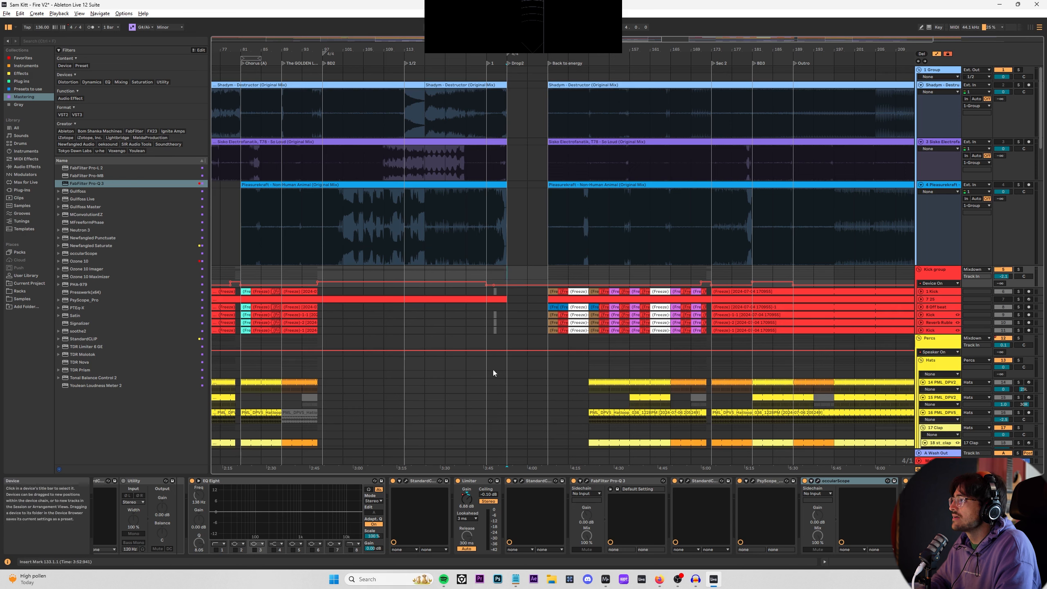
Step: Fold the 1 Group of reference tracks and play the arrangement from bar 129 and from the Drop2 locator
click(491, 119)
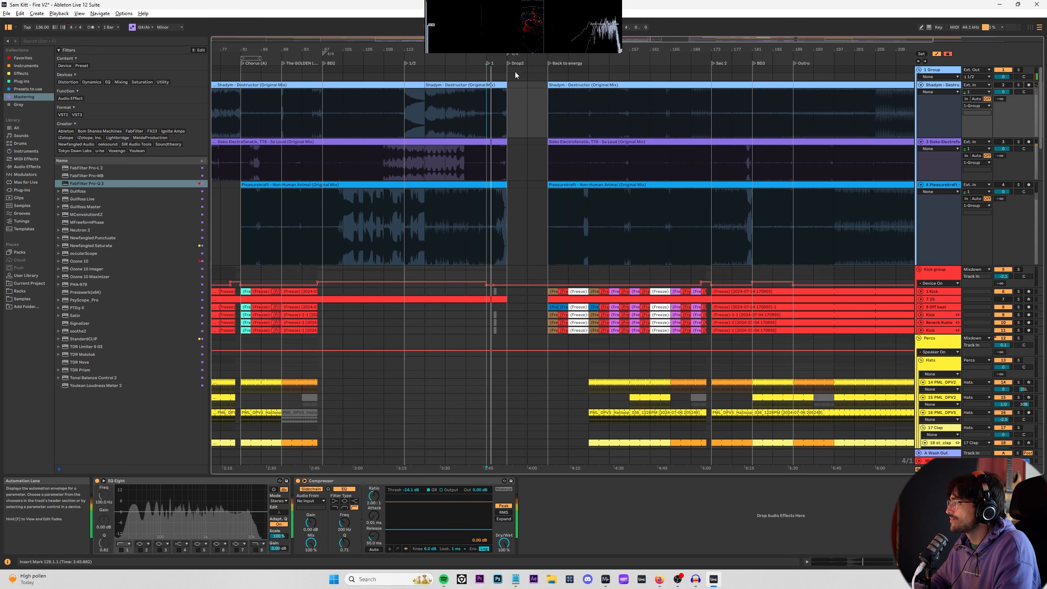
click(919, 70)
click(506, 111)
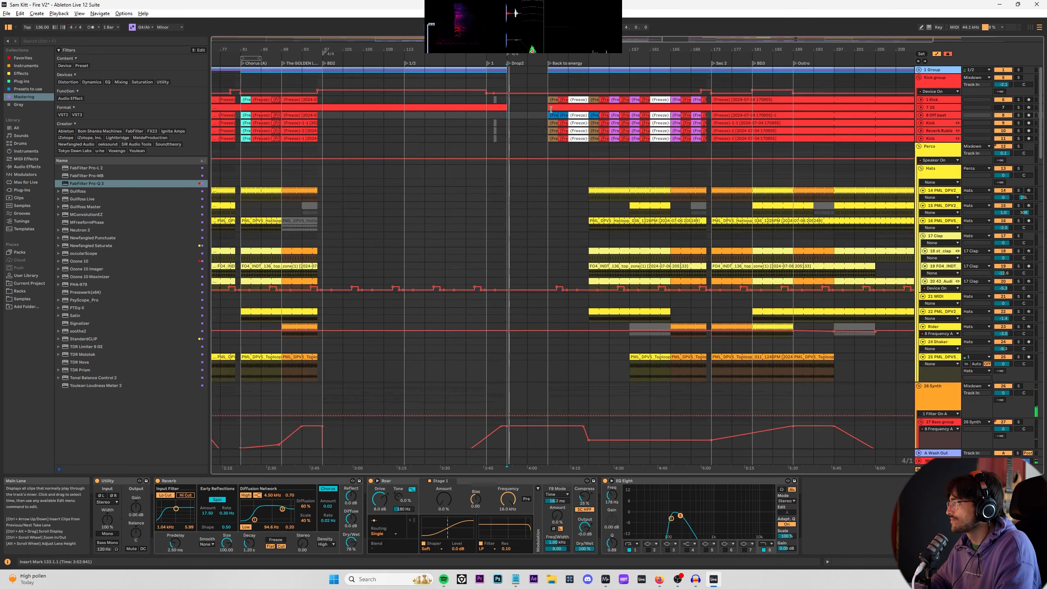
Step: Extend the first Kick group clips at Back to energy backward from bar 141 to start at bar 133
scroll(528, 108, up, 5)
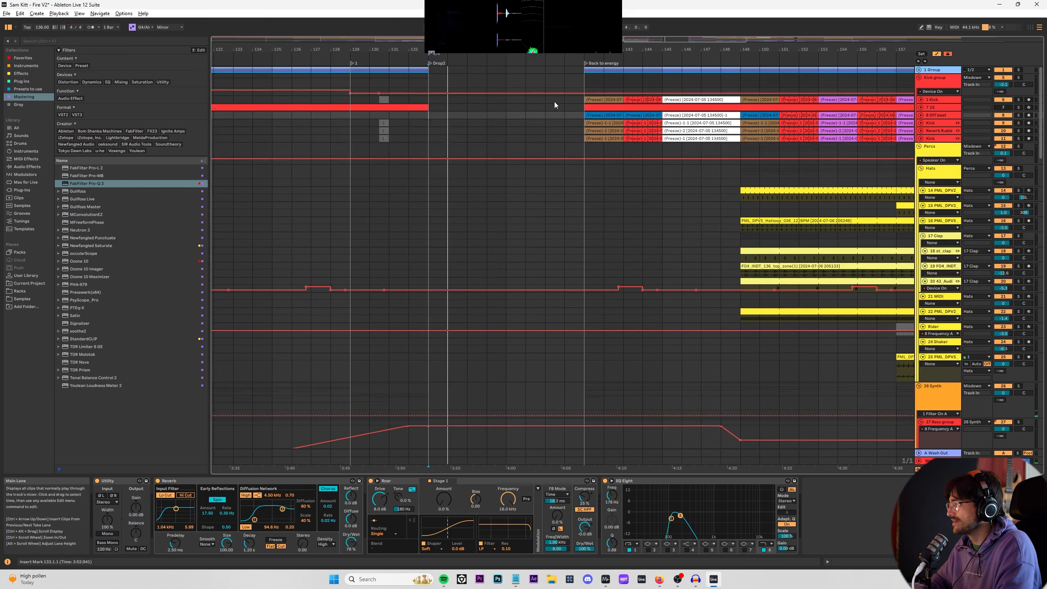
click(587, 99)
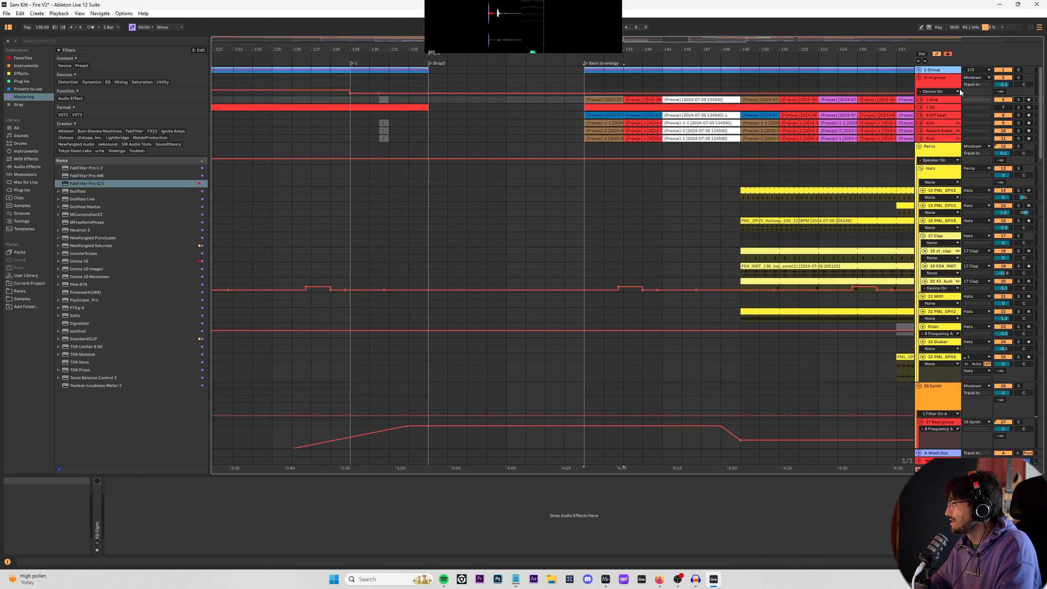
shift+click(601, 132)
shift+click(590, 137)
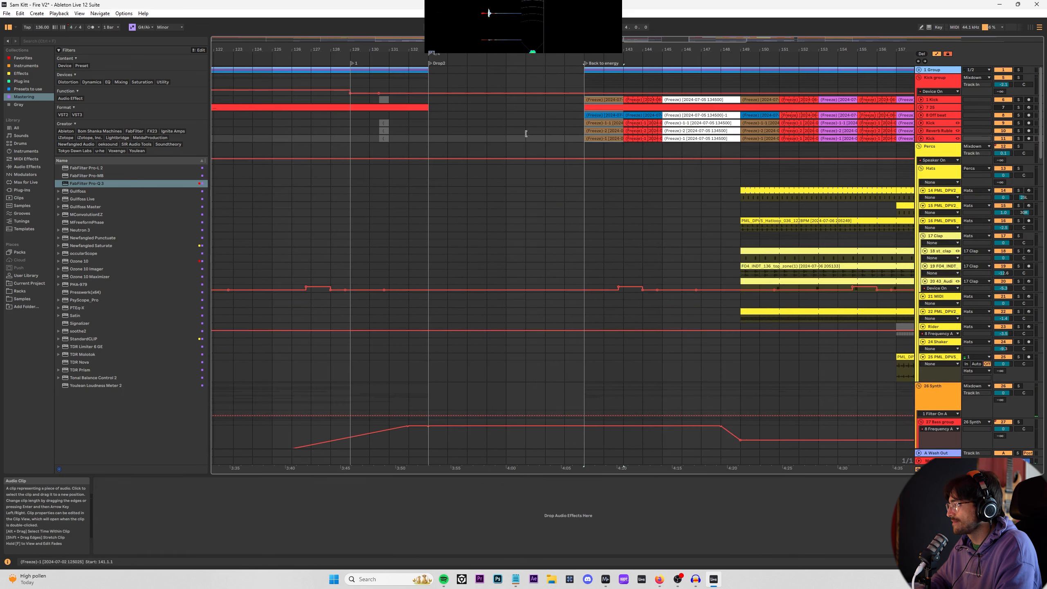
key(shift+Tab)
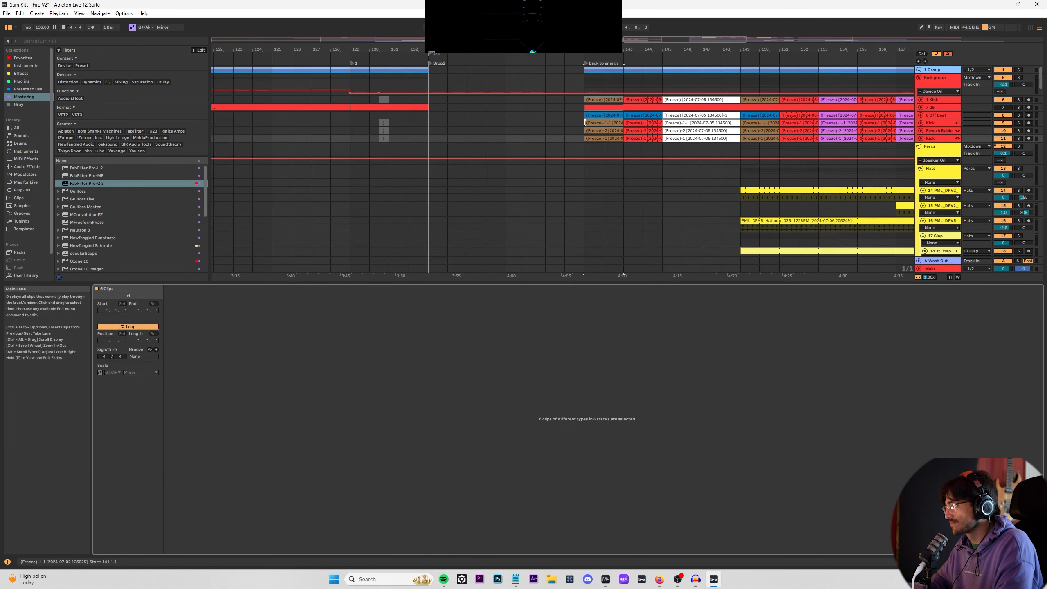
drag(582, 123, 426, 119)
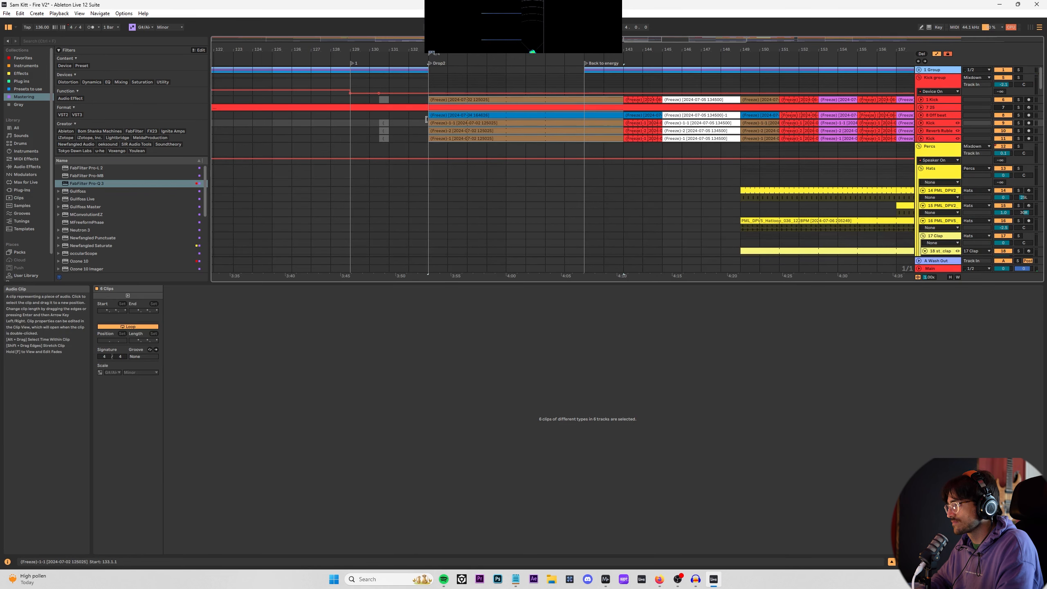
Step: Unfold the Kick group's tracks and repeat the 4-bar kick clip pattern across Drop2, covering bars 133–137 and 137–141
click(922, 99)
click(921, 114)
click(922, 130)
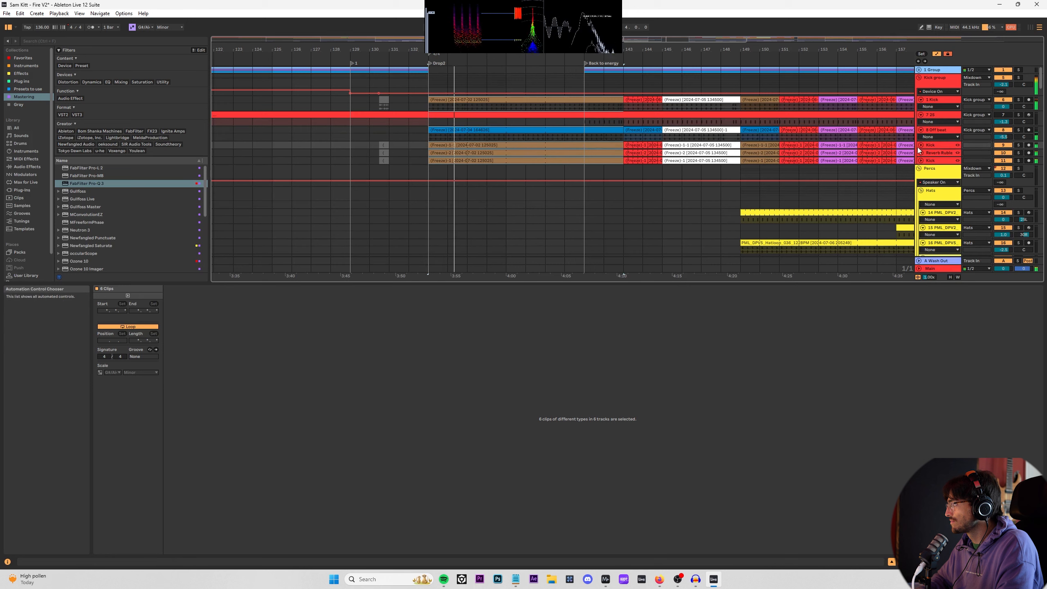
click(921, 145)
click(921, 160)
click(922, 176)
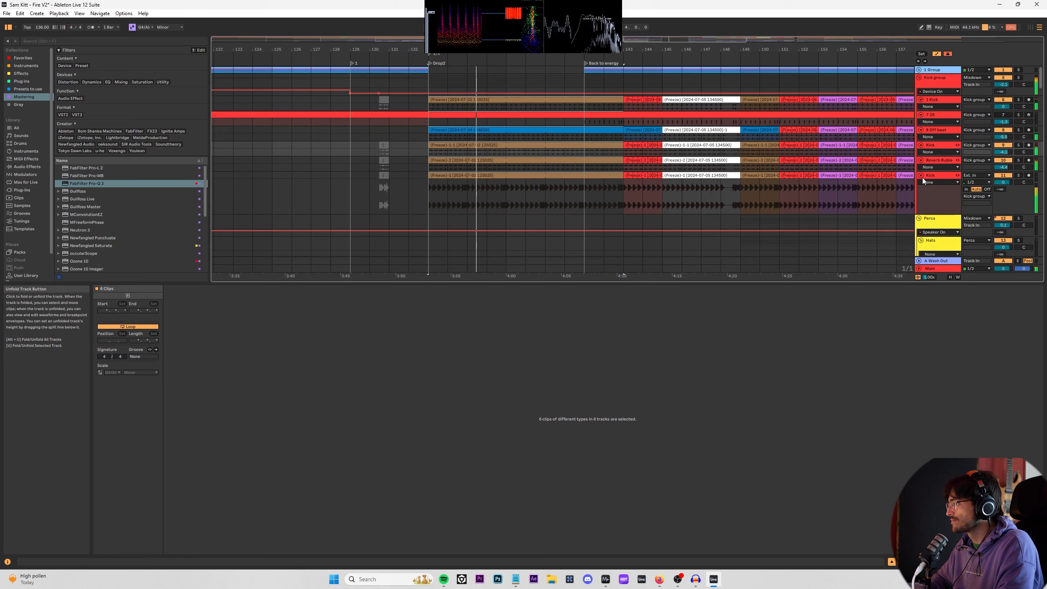
key(u)
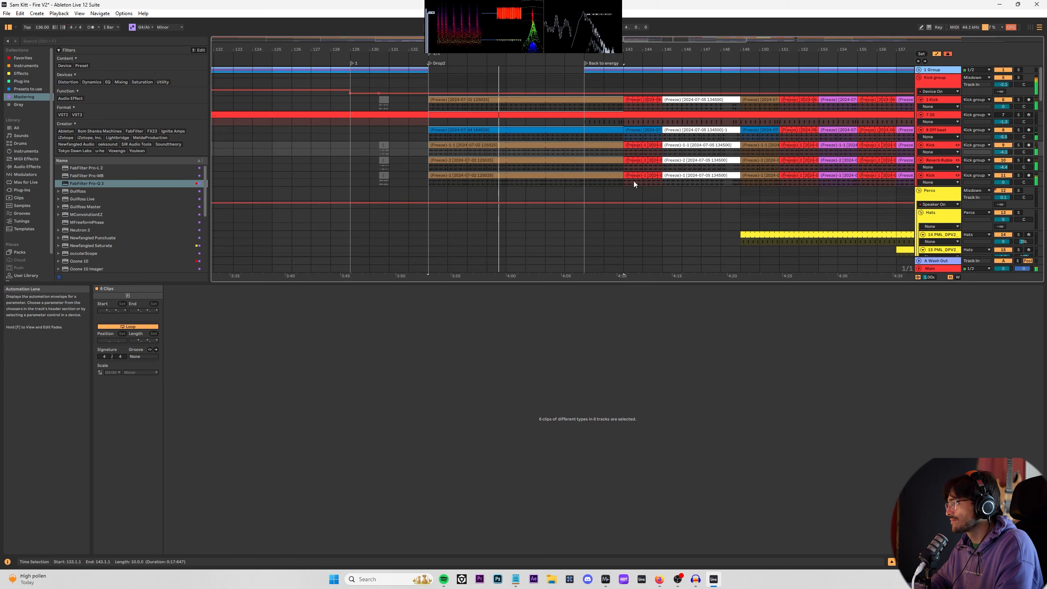
drag(655, 182, 429, 105)
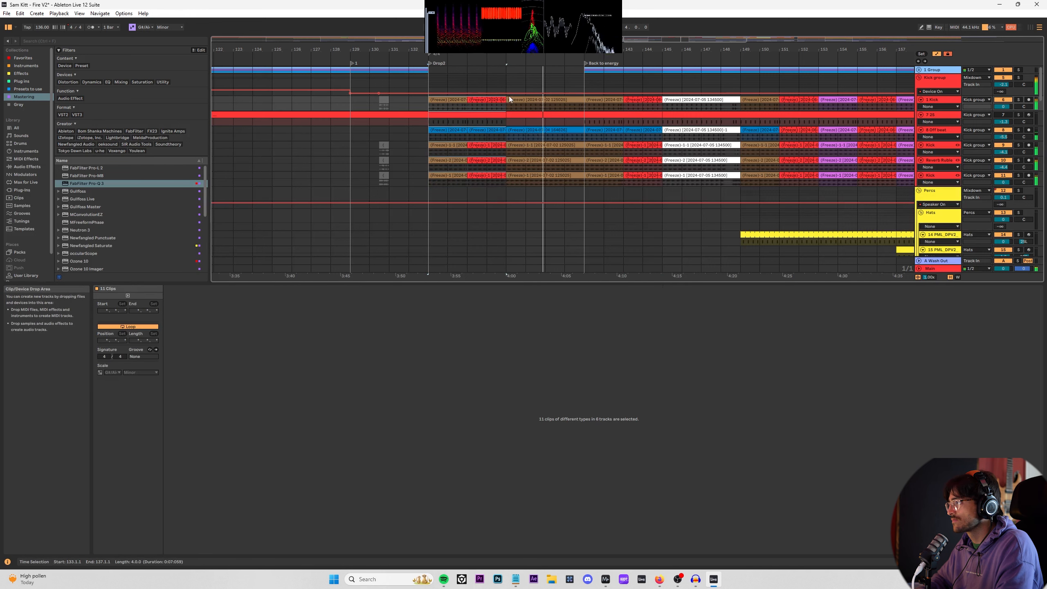
key(ctrl+d)
Step: Extend the hat clips on tracks 22 PML_DPV2 and 14 PML_DPV2 backward from bar 149 to Back to energy, bar 141
scroll(541, 136, down, 5)
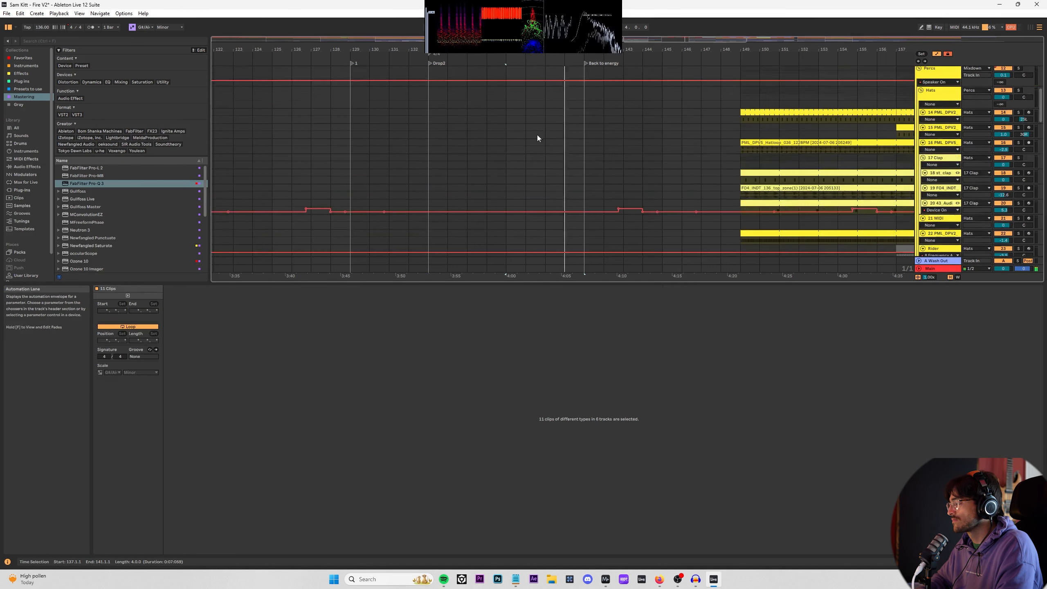
click(525, 121)
scroll(597, 173, down, 3)
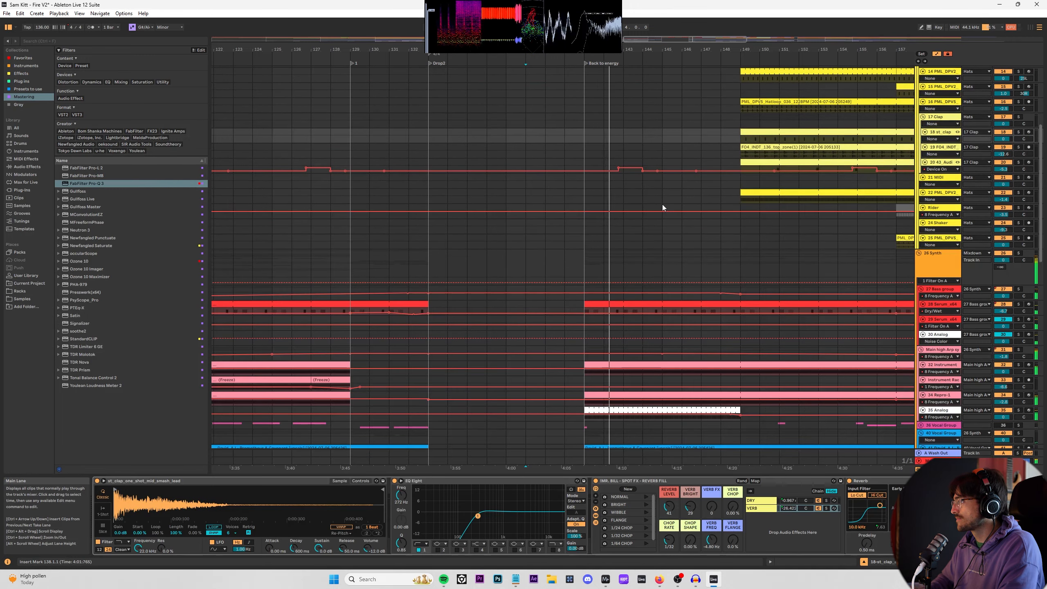
scroll(655, 194, up, 3)
drag(739, 275, 576, 266)
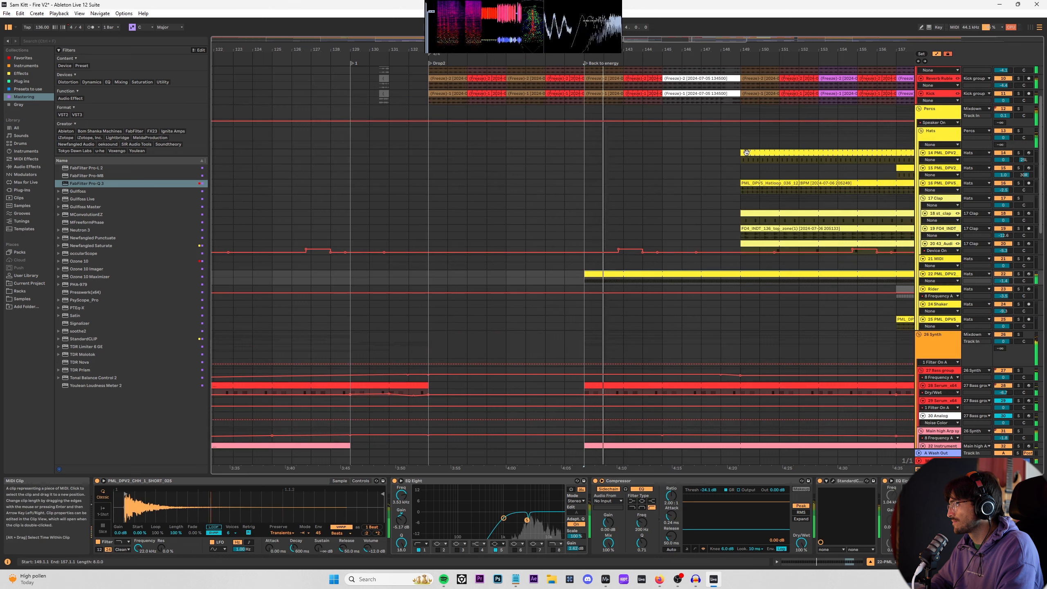
drag(741, 160, 584, 160)
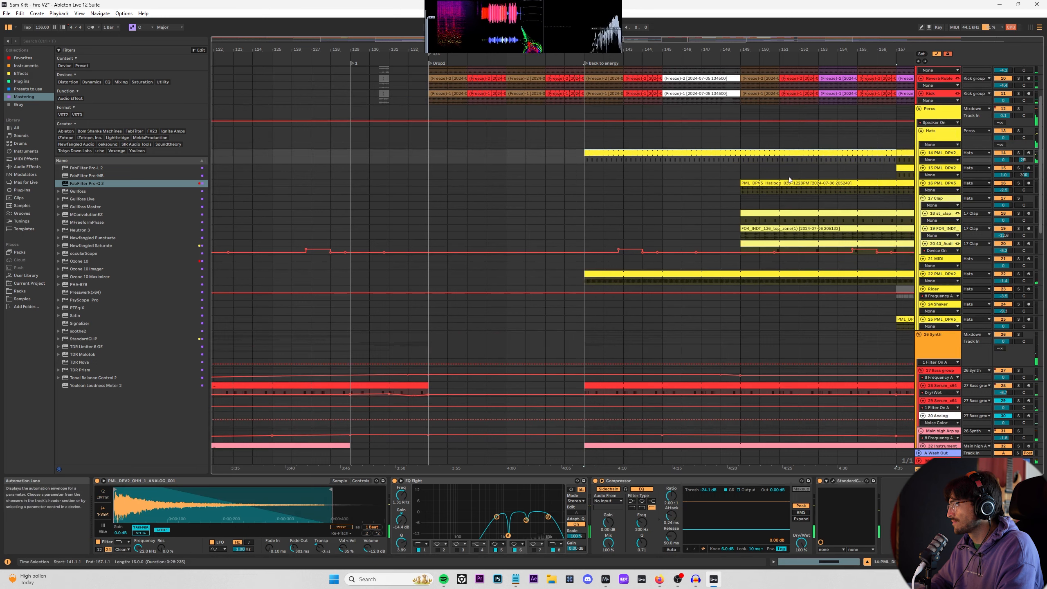
Step: Extend the hat loop on track 16 PML_DPV5 backward to start at bar 142
scroll(669, 169, down, 4)
drag(783, 185, 749, 184)
scroll(780, 153, up, 3)
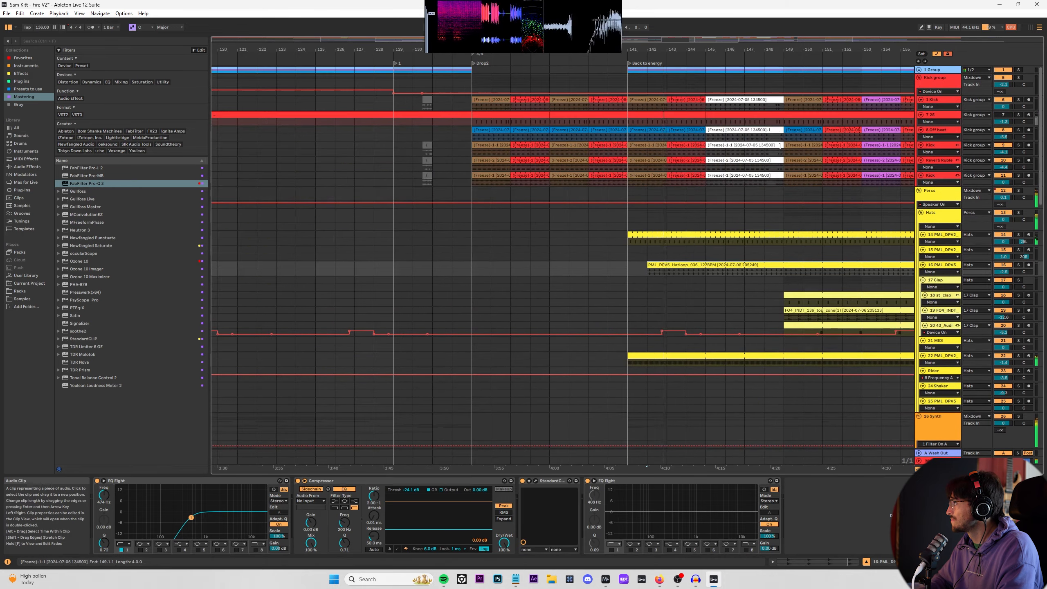
Step: Play the arrangement from Back to energy and unfold the Main track's automation lane
scroll(784, 152, up, 5)
click(630, 192)
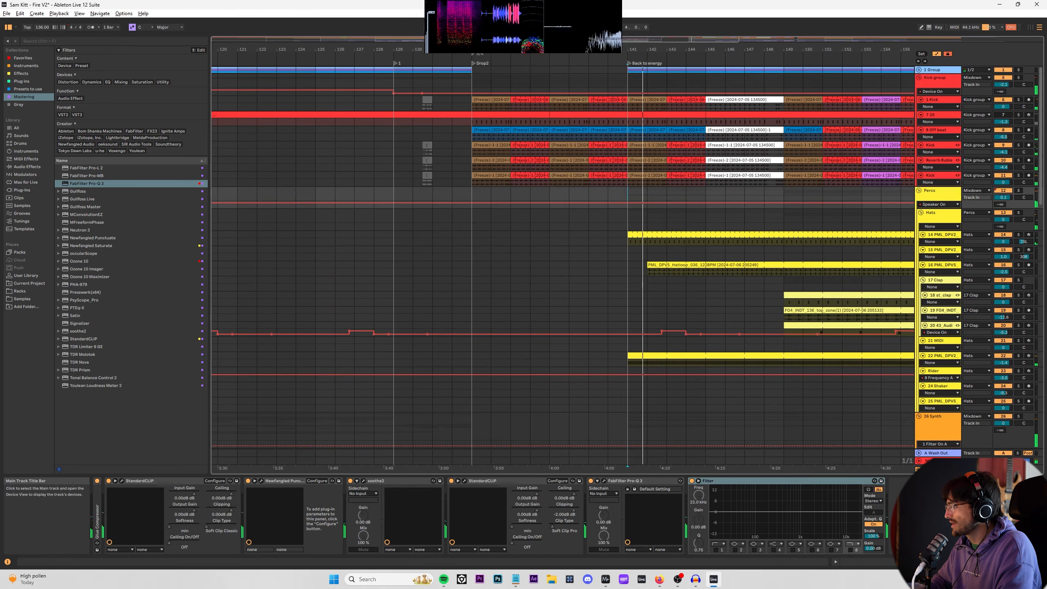
click(919, 460)
Step: Extend the 28 Serum bass clip at Back to energy backward to bar 133 and play from Drop2
scroll(550, 447, down, 10)
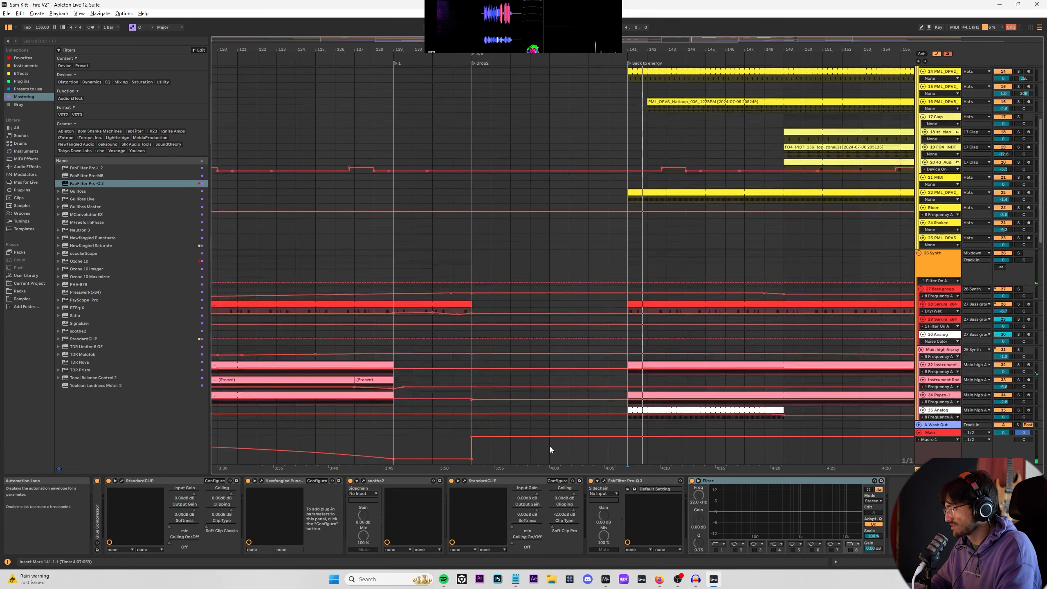
click(633, 223)
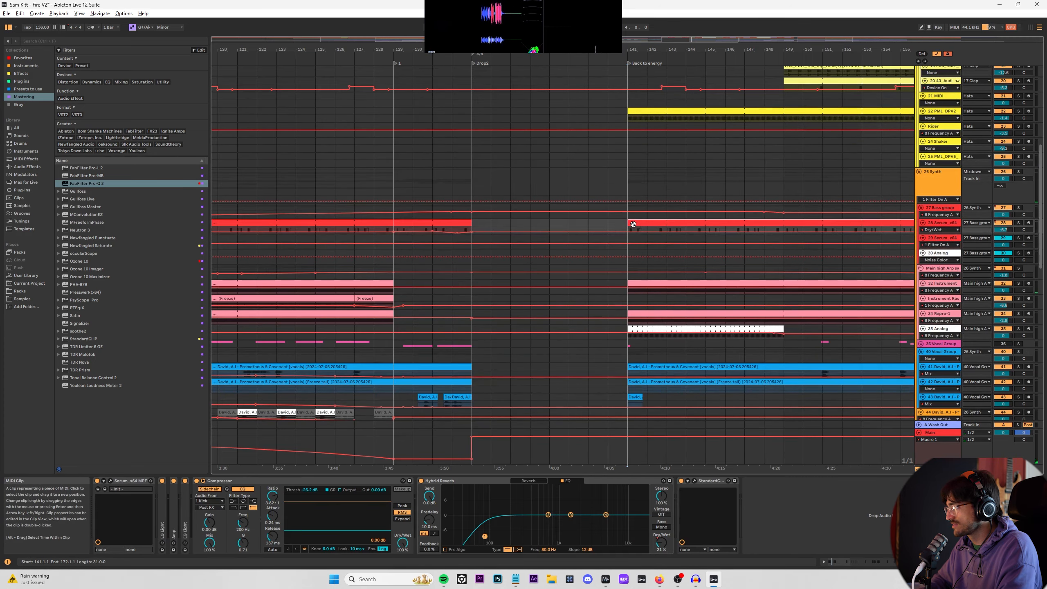
key(space)
Step: Examine the 28 Serum Hybrid Reverb Dry/Wet automation and the 27 Bass group's EQ frequency automation across Drop2
scroll(489, 226, up, 3)
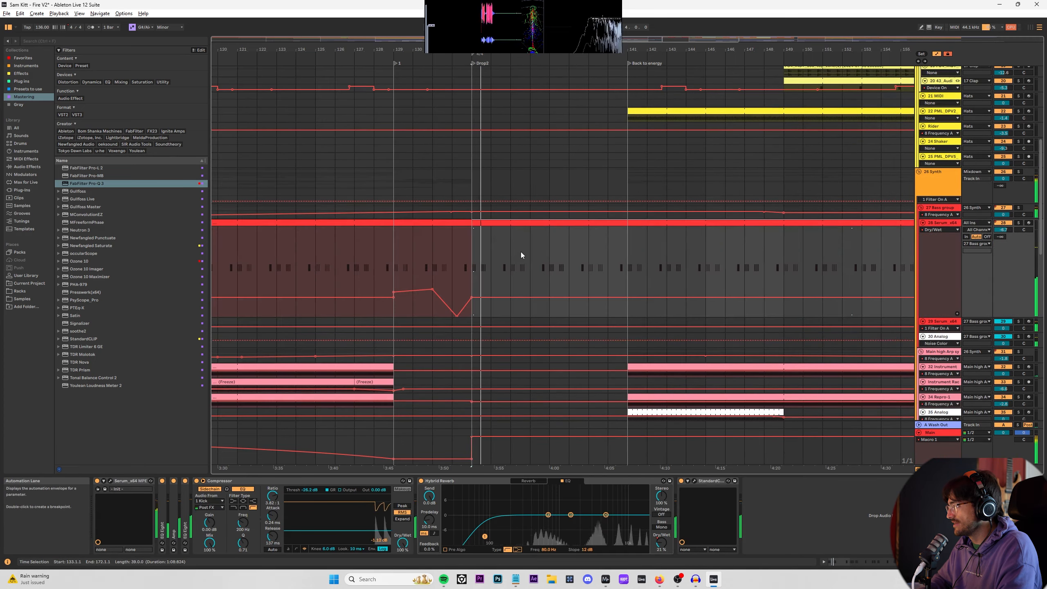
scroll(626, 316, down, 2)
click(939, 133)
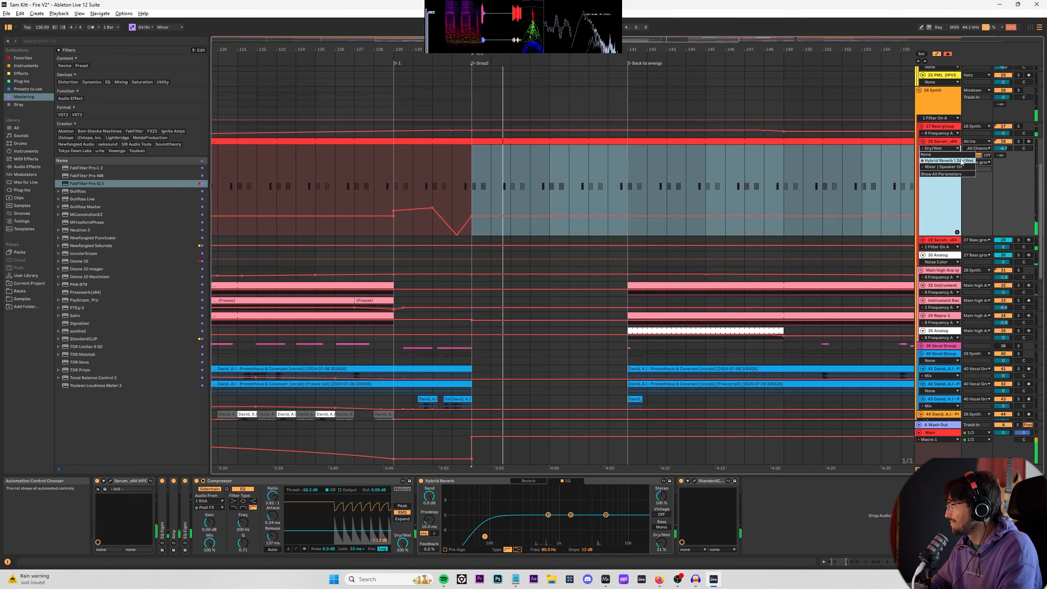
click(530, 128)
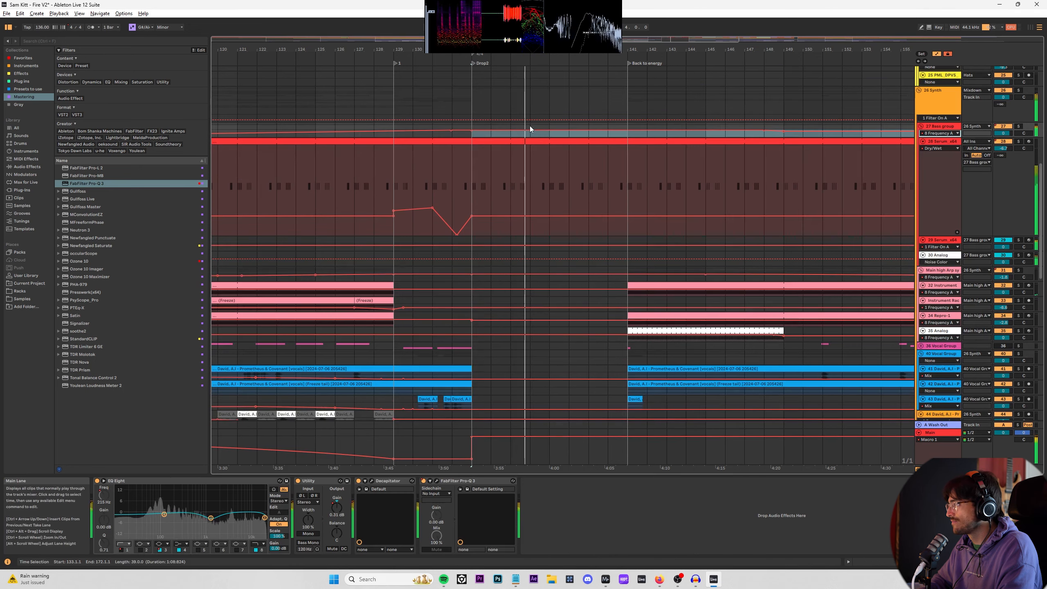
click(530, 128)
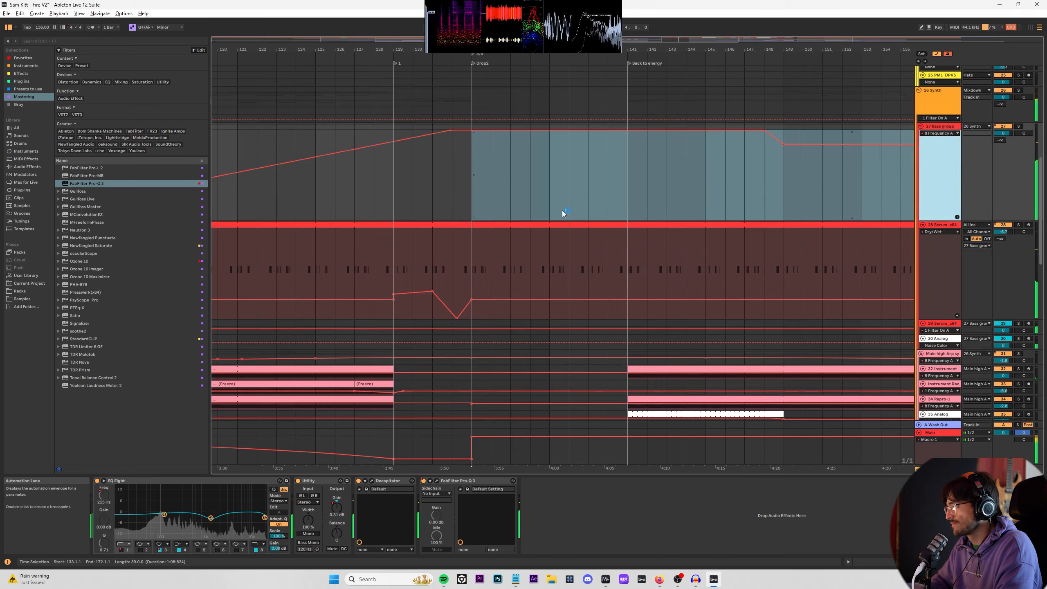
click(577, 177)
Step: Automate the Main high Arp group's EQ frequency to drop at Back to energy and rise until bar 145
scroll(597, 178, up, 10)
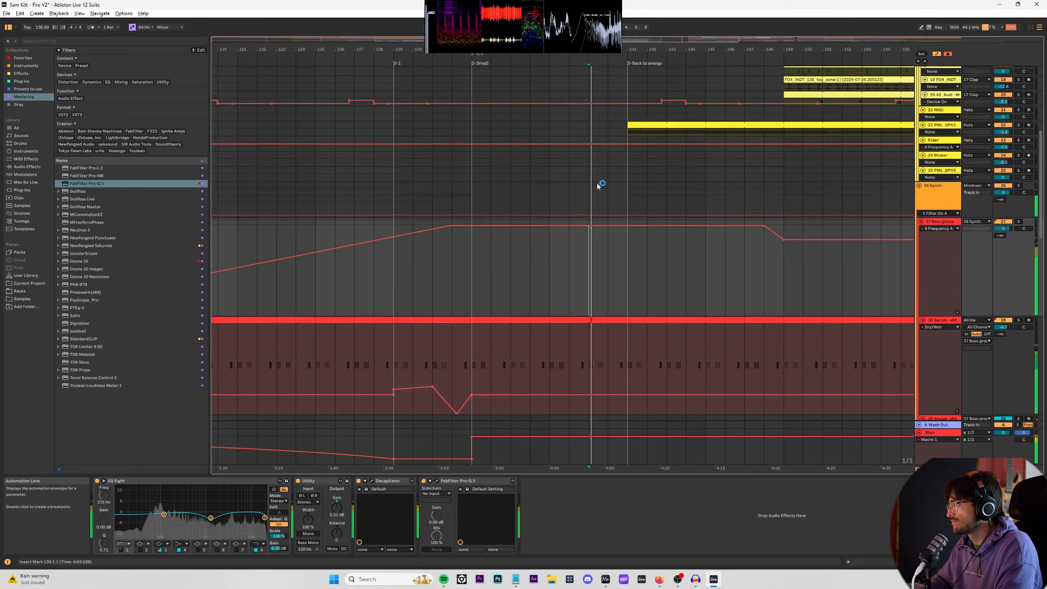
scroll(613, 165, down, 12)
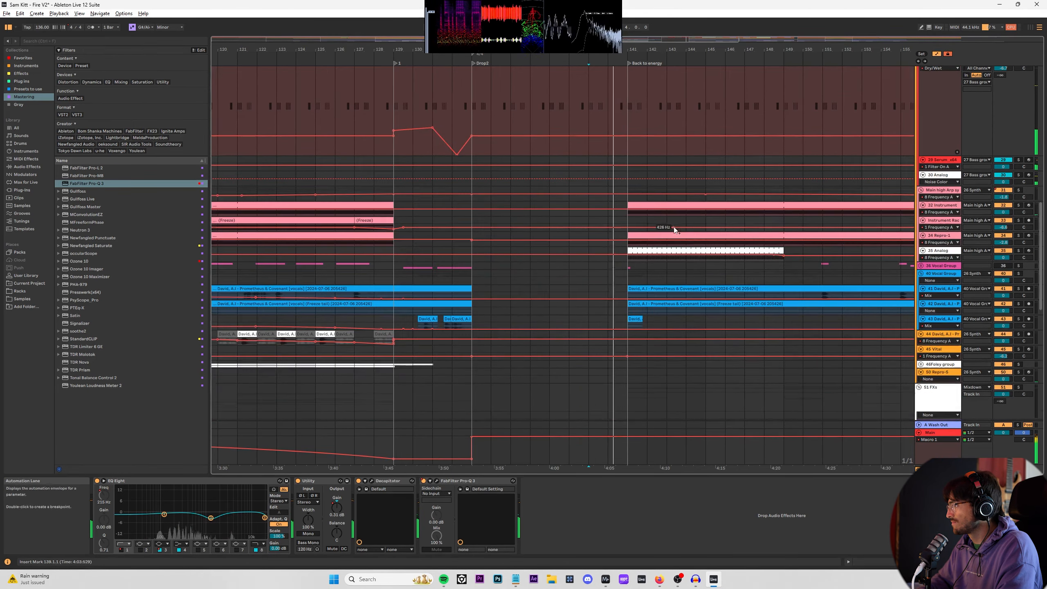
drag(627, 194, 576, 197)
Step: Unfold the Kick group's automation lane and inspect its Device On envelope around Drop2
scroll(594, 253, up, 12)
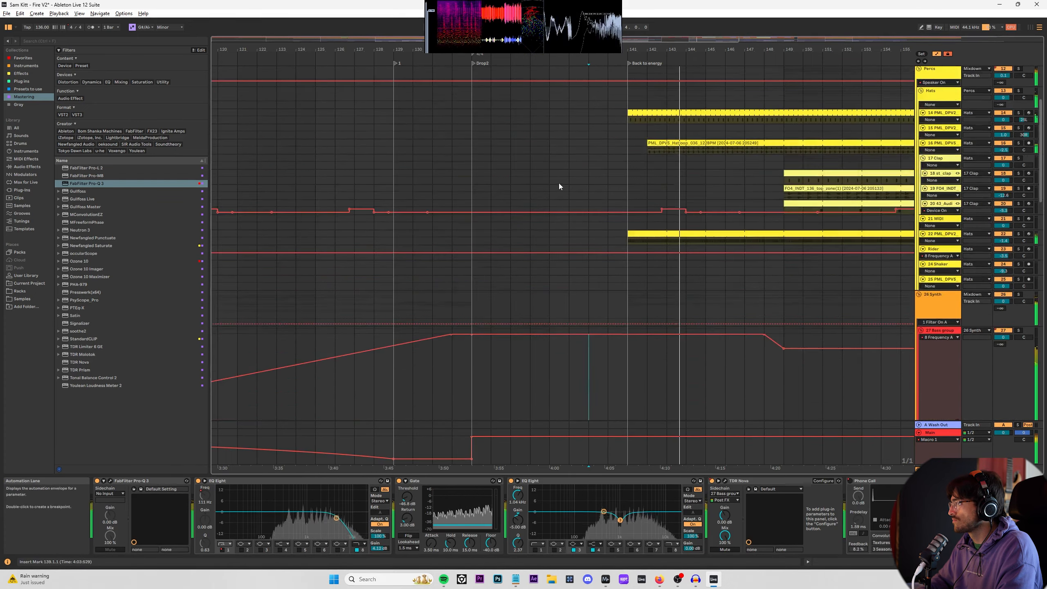
drag(910, 97, 911, 180)
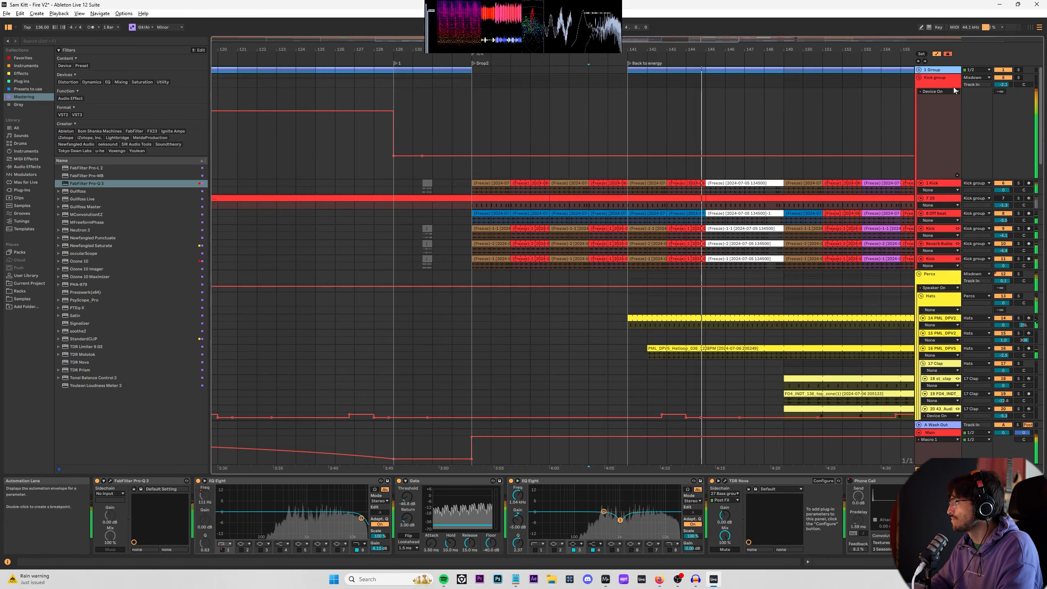
click(940, 91)
click(952, 116)
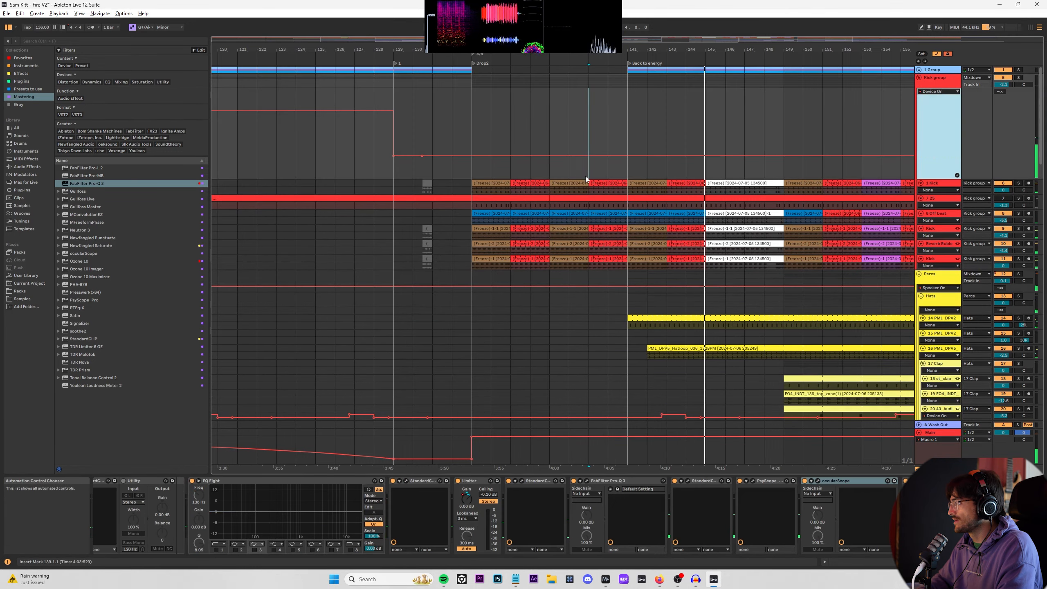
Step: Deactivate the final beats of the Kick group clips just before Back to energy and play the transition
click(615, 149)
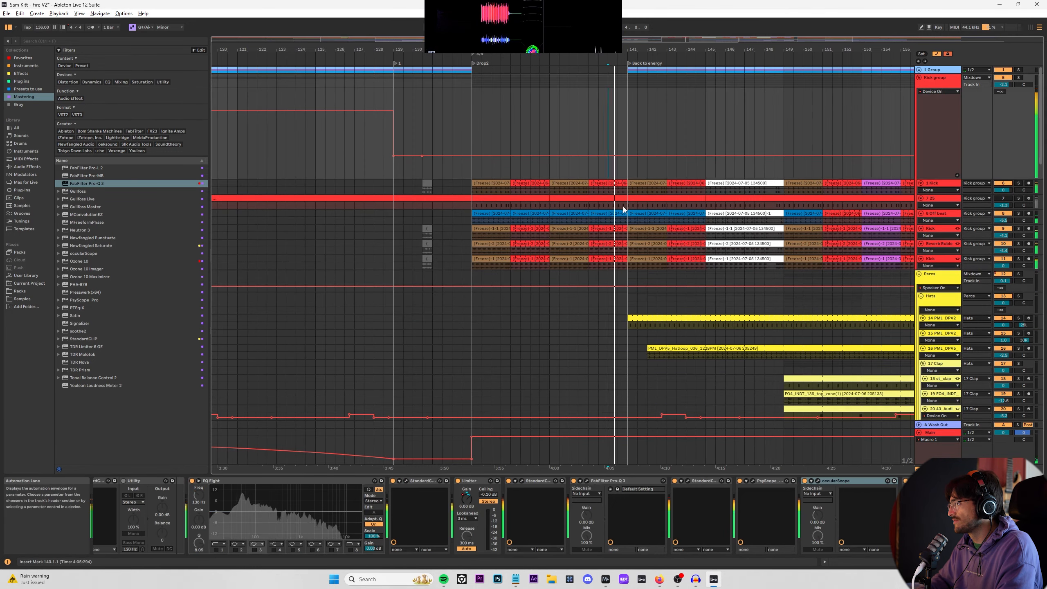
key(plus)
key(plus)
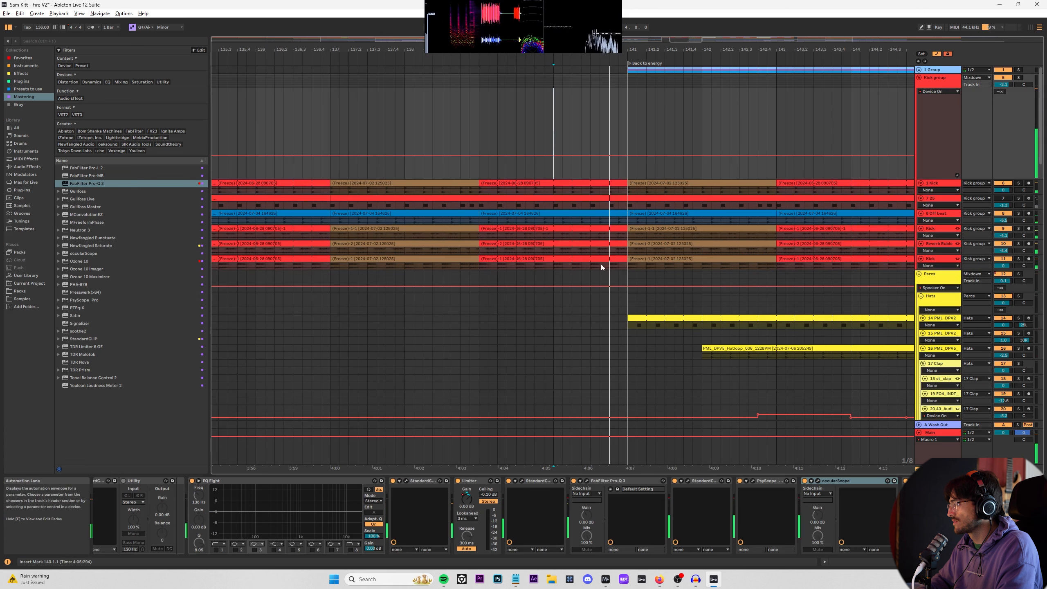
click(600, 266)
drag(604, 267, 627, 187)
key(ctrl+e)
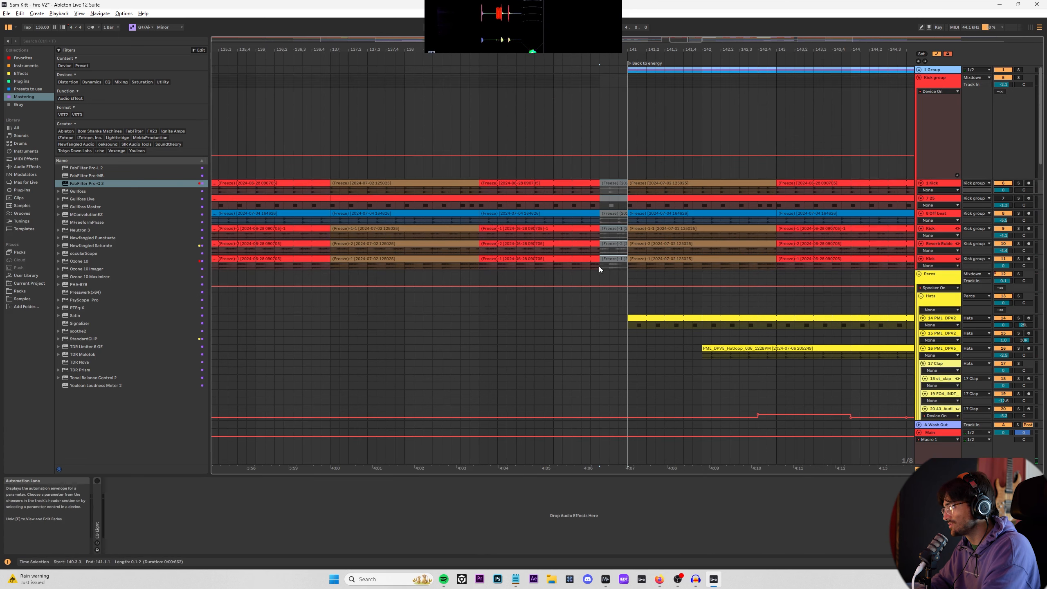
click(572, 127)
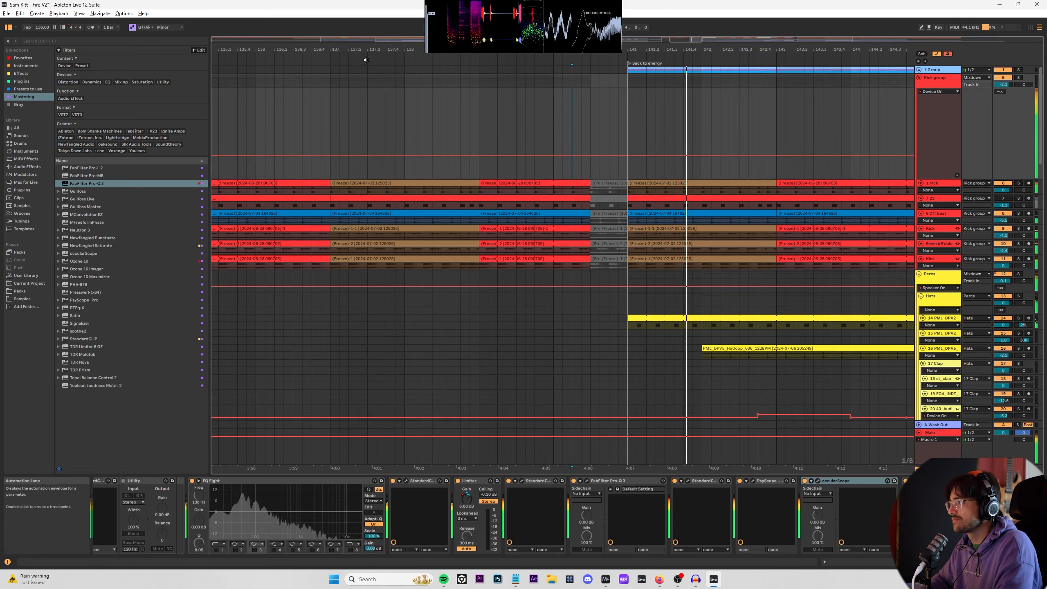
Step: Copy the 2-bar SMK_FX_Crash clip from bar 141 to the Drop2 locator at bar 133 and play into the drop
drag(420, 49, 407, 116)
click(382, 113)
scroll(380, 110, down, 6)
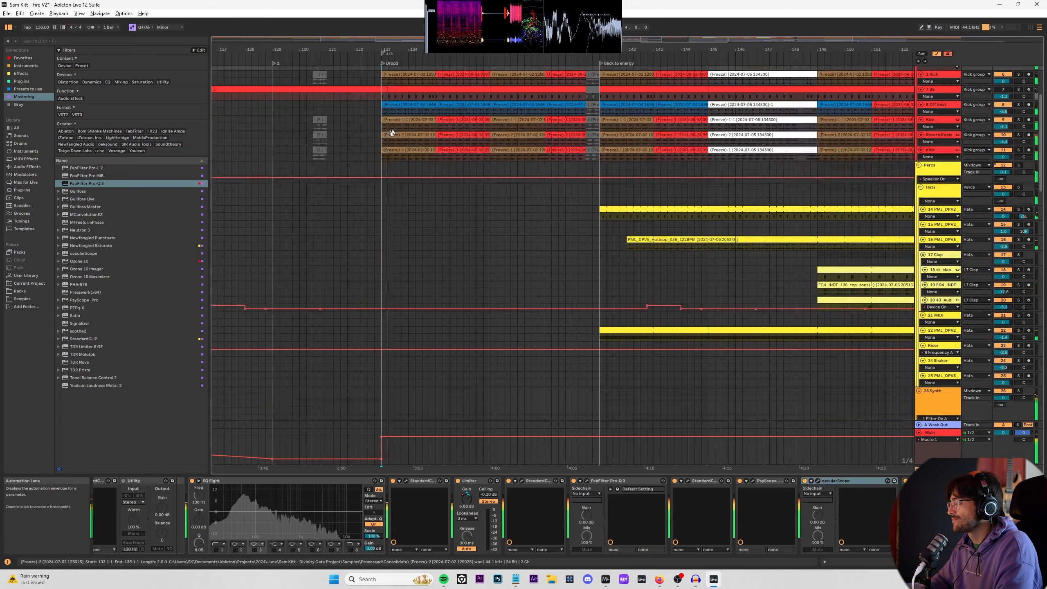
scroll(496, 169, down, 5)
scroll(597, 231, down, 10)
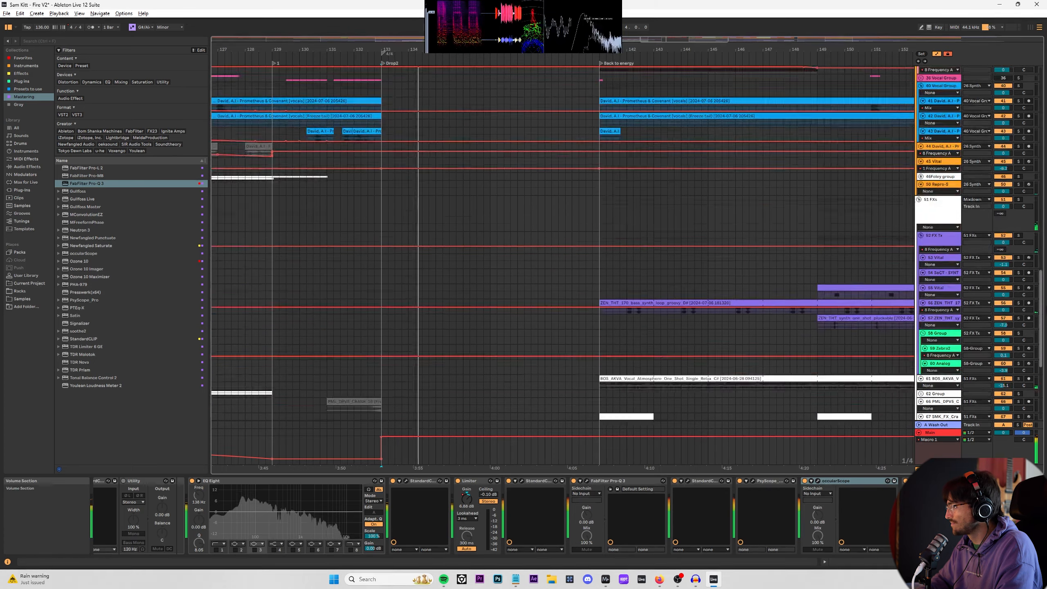
key(ctrl+v)
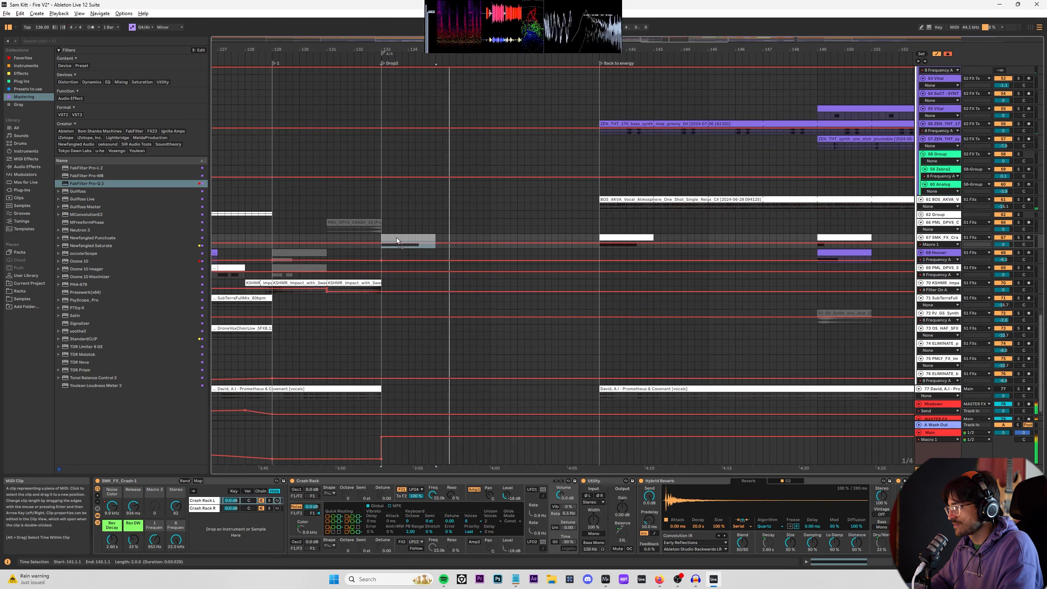
click(363, 240)
key(space)
key(space)
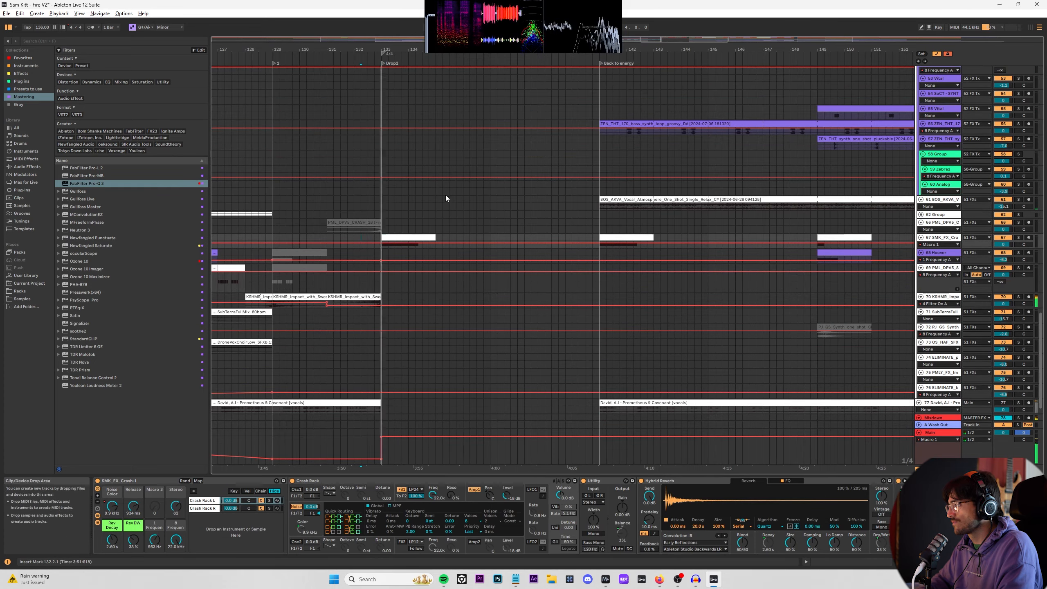
Step: Extend the BOS_AKVA Vocal Atmosphere clip backward from Back to energy to start at bar 133
scroll(557, 341, down, 3)
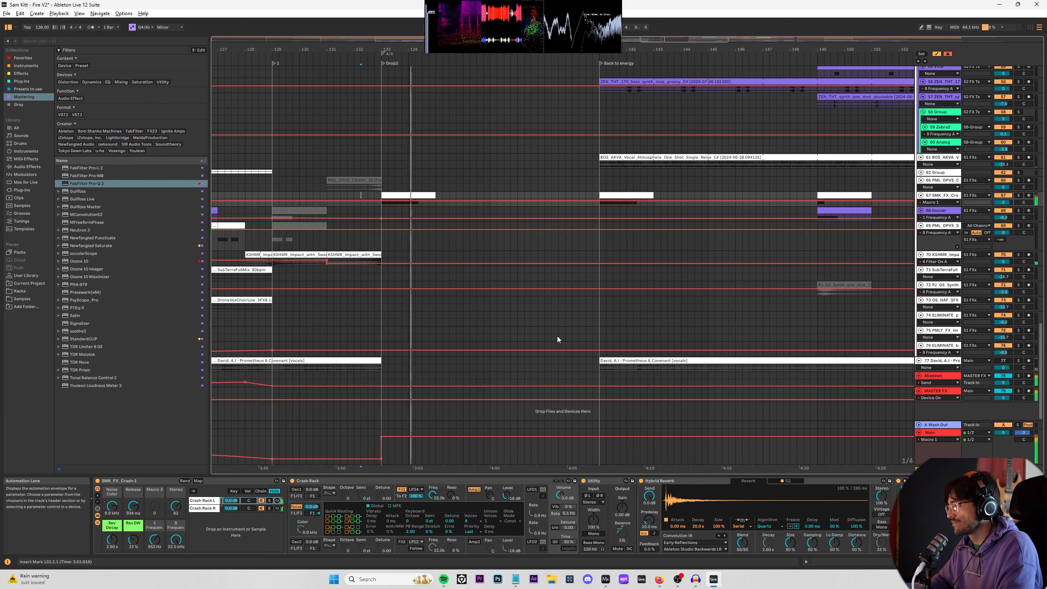
scroll(518, 200, up, 2)
scroll(519, 200, up, 5)
drag(602, 255, 383, 253)
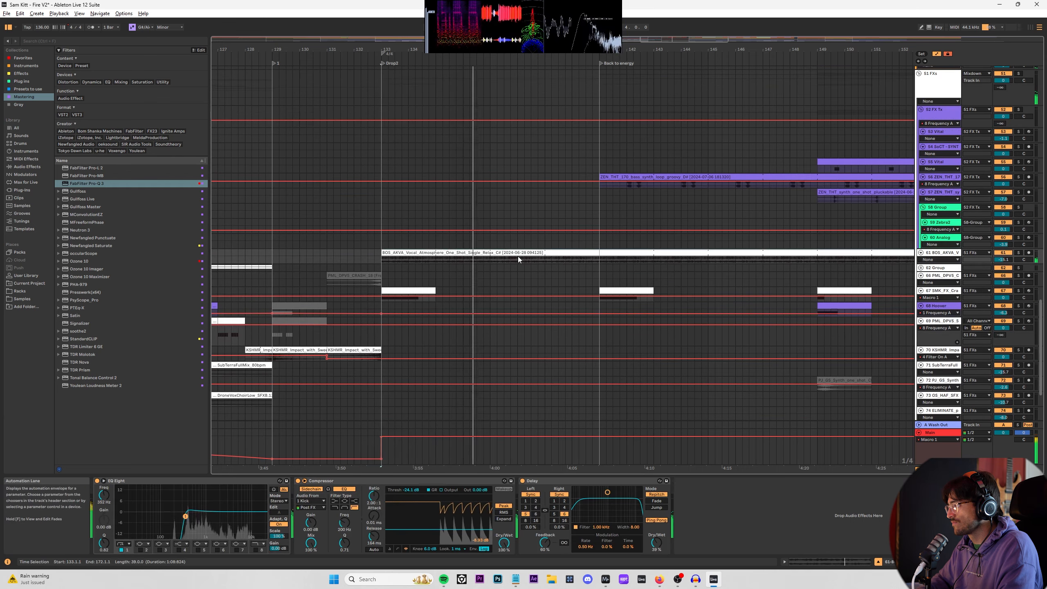
Step: Move the ZEN_THT_170 bass synth loop clip earlier to start at bar 137 and listen through to Back to energy
scroll(516, 260, up, 5)
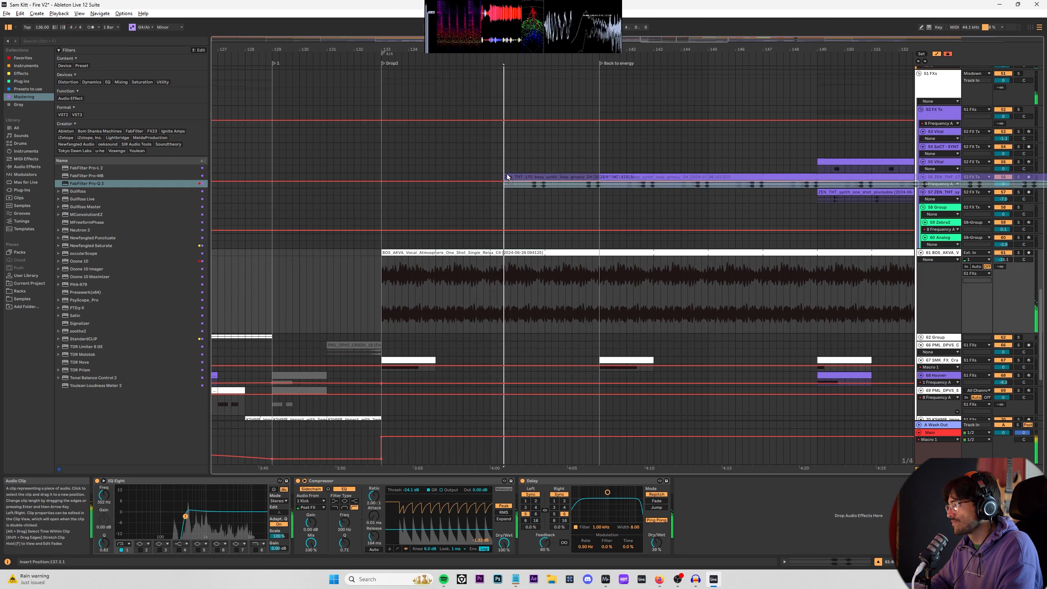
drag(614, 177, 496, 181)
click(495, 187)
scroll(499, 194, up, 5)
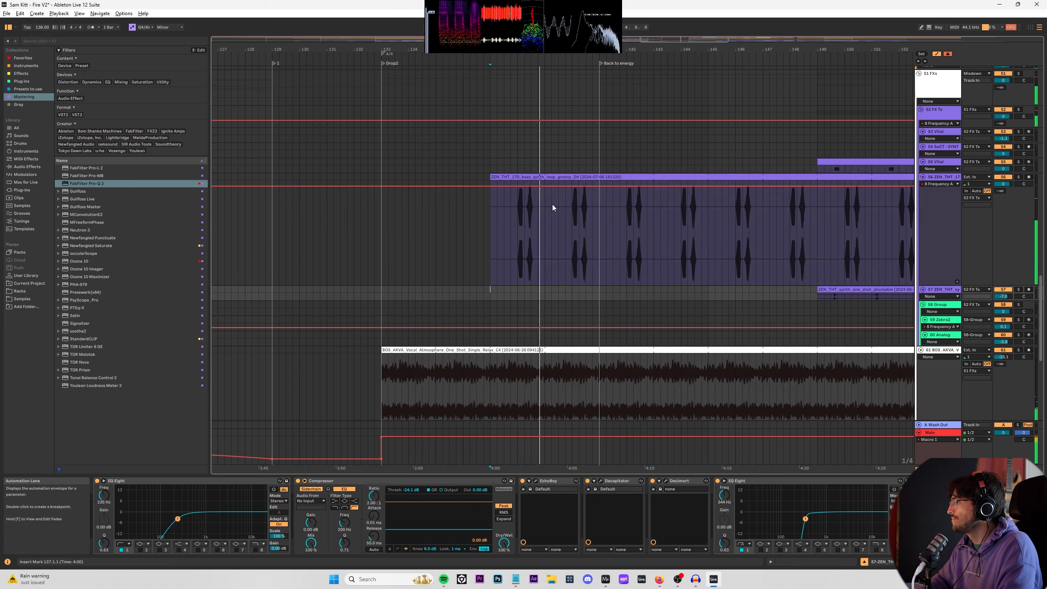
scroll(569, 170, up, 4)
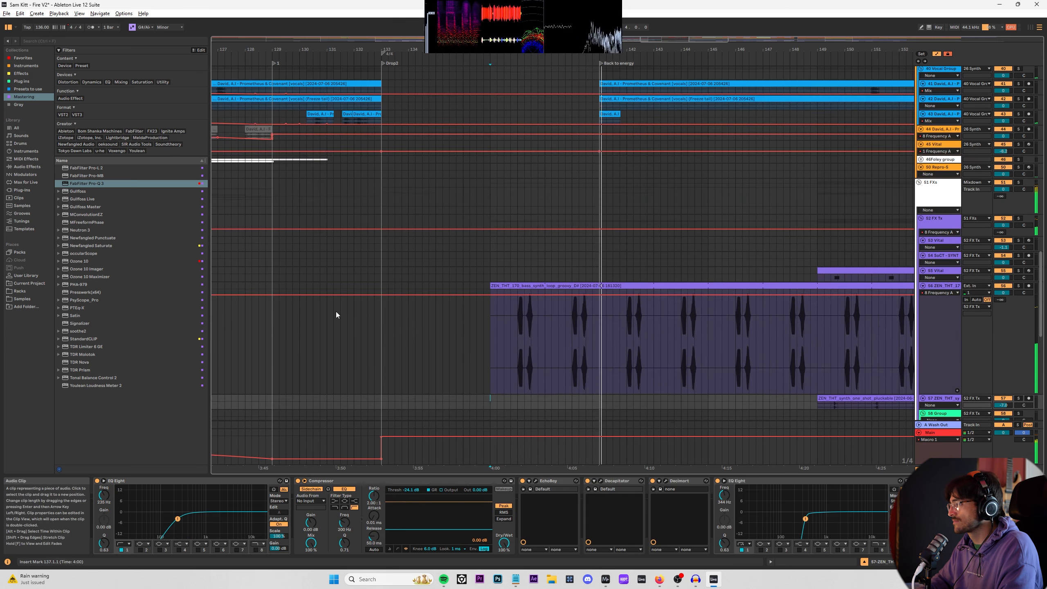
scroll(663, 254, up, 10)
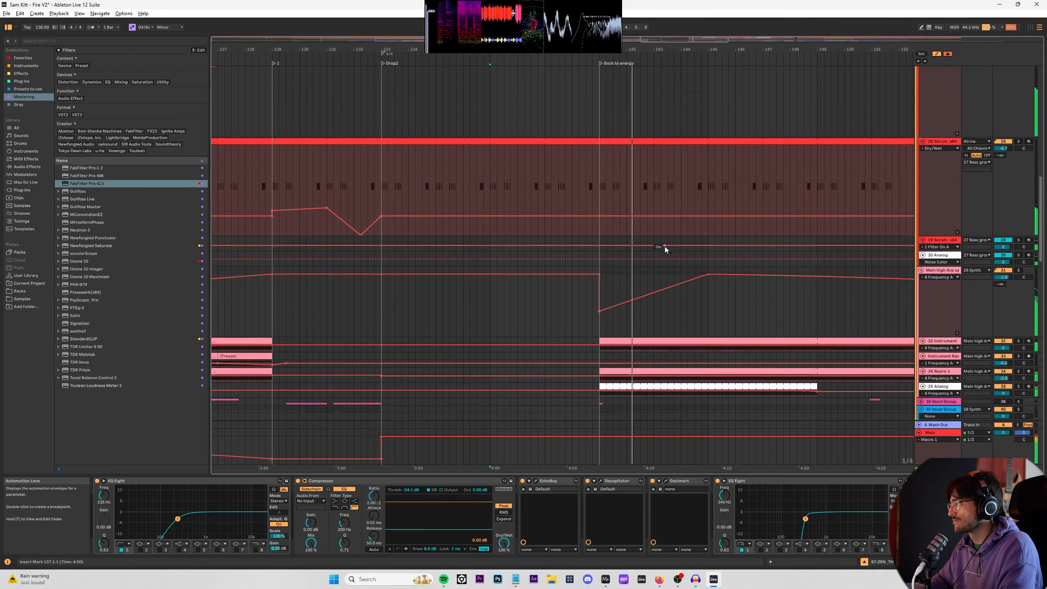
Step: Move the Main high Arp filter frequency automation peak to bar 149 and begin the dip before Back to energy at bar 139
drag(706, 206, 817, 207)
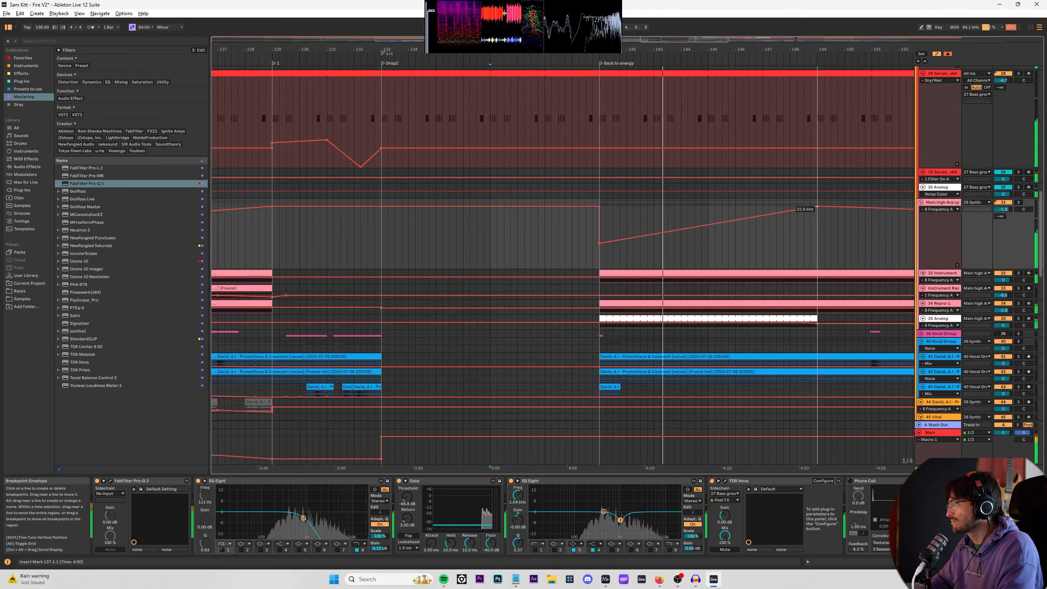
drag(710, 49, 421, 42)
scroll(535, 277, up, 1)
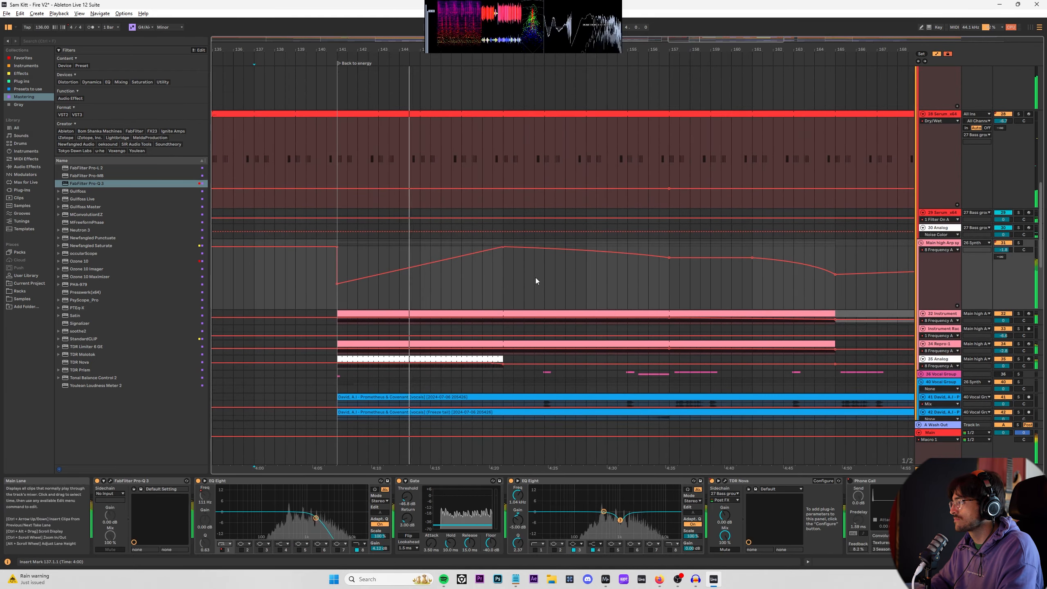
click(420, 264)
drag(336, 247, 295, 247)
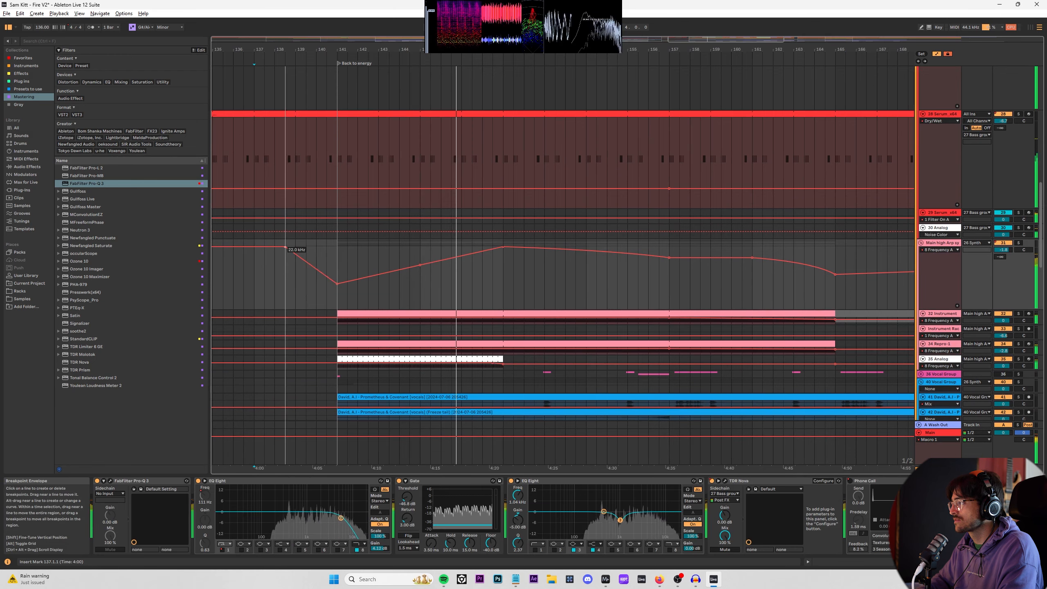
Step: Split the Prometheus & Covenant vocal clip at bars 149 and 157 and copy that 8-bar phrase to bar 141
scroll(472, 264, up, 3)
scroll(476, 261, up, 3)
scroll(507, 296, down, 2)
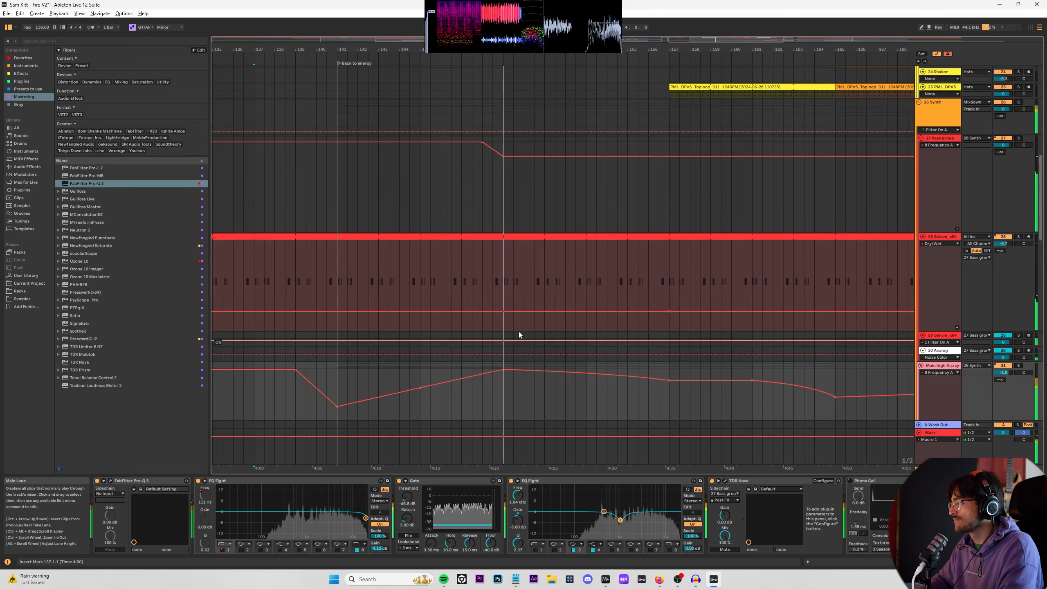
scroll(521, 326, down, 6)
scroll(539, 305, down, 3)
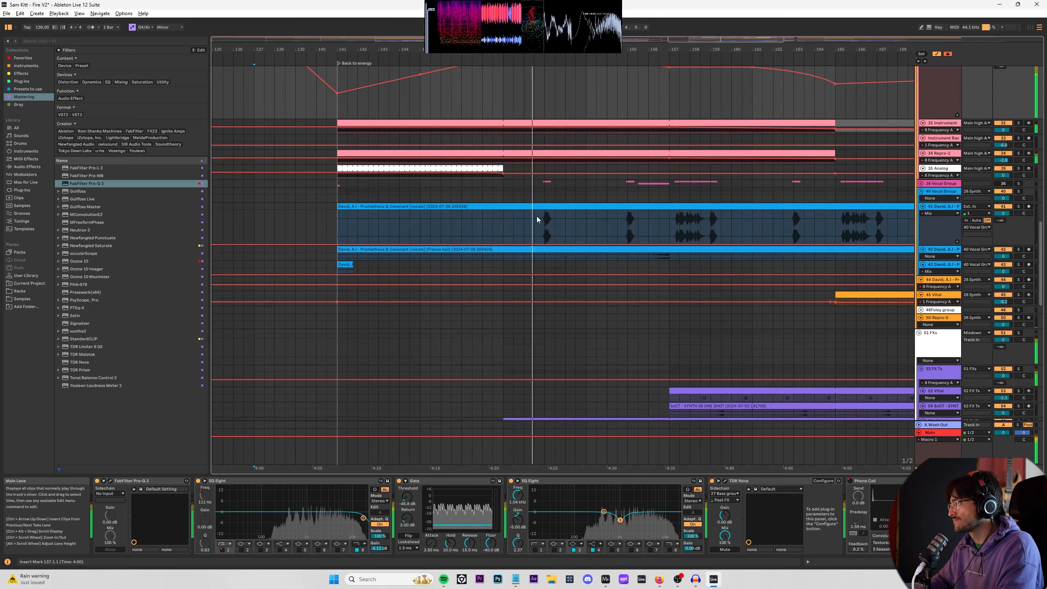
click(670, 220)
key(space)
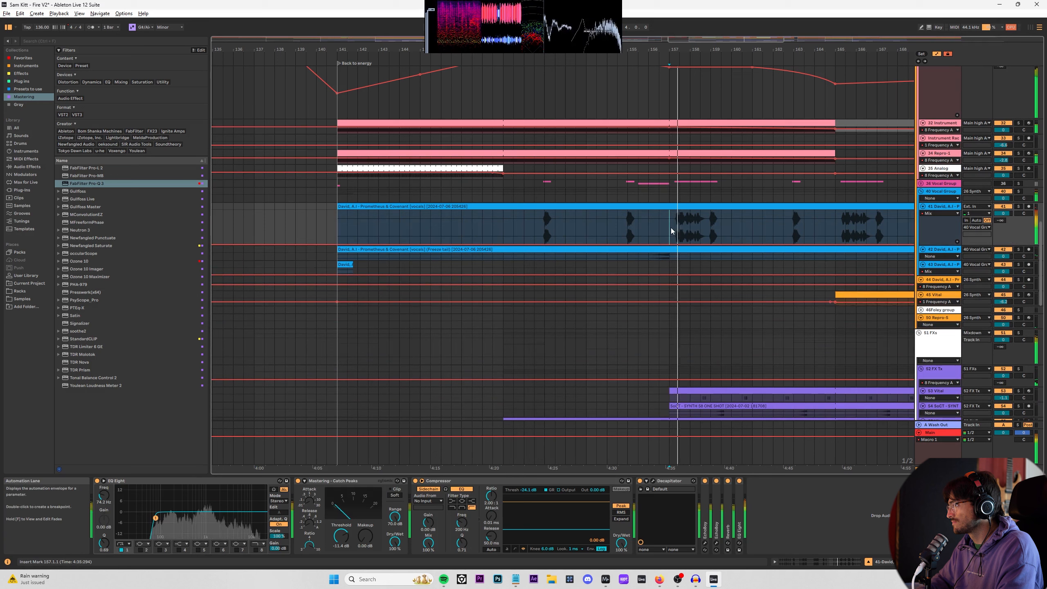
click(540, 216)
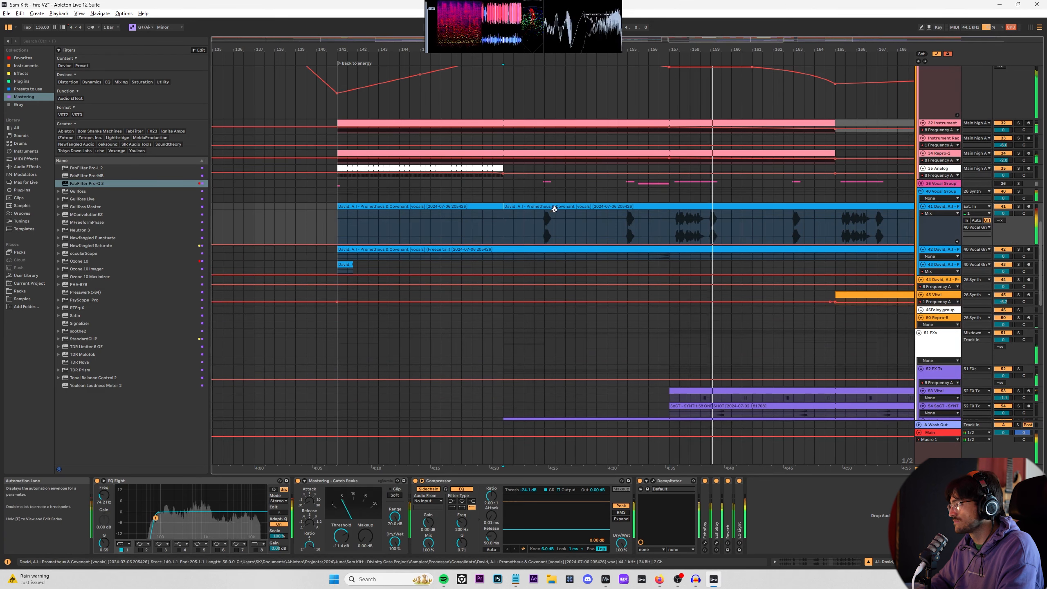
click(668, 214)
key(ctrl+e)
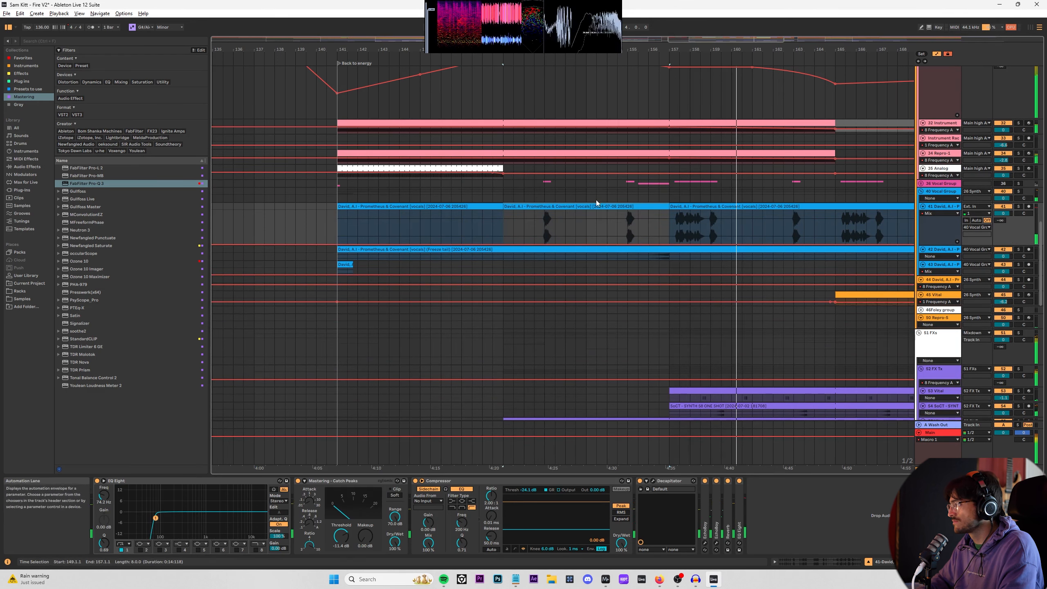
drag(599, 205, 433, 209)
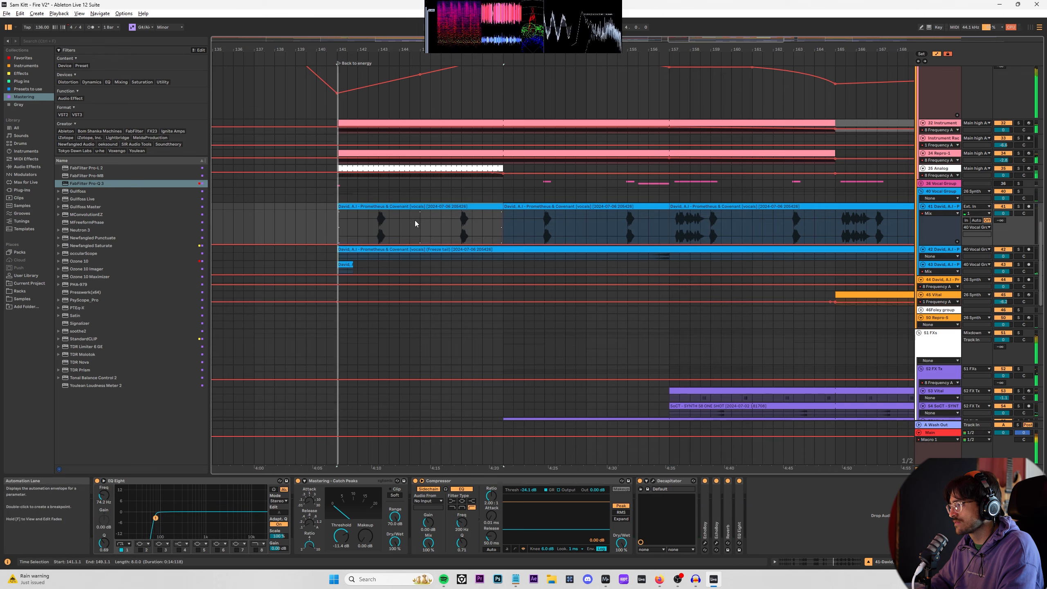
click(402, 248)
Step: Locate the vocal phrases before BD1 and play them from bar 43 for comparison
scroll(701, 271, down, 5)
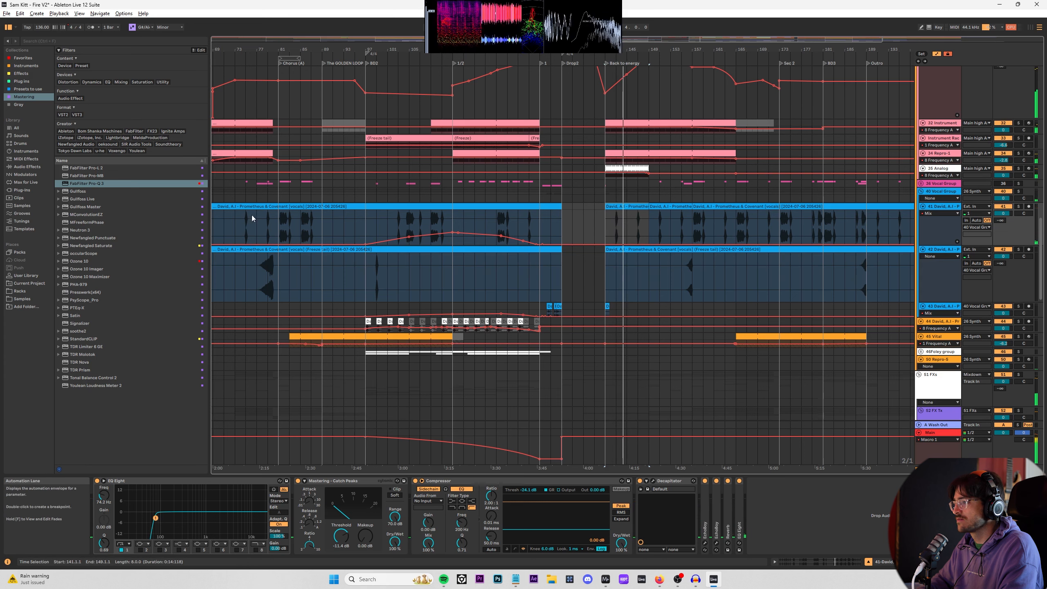
scroll(390, 223, up, 3)
click(939, 198)
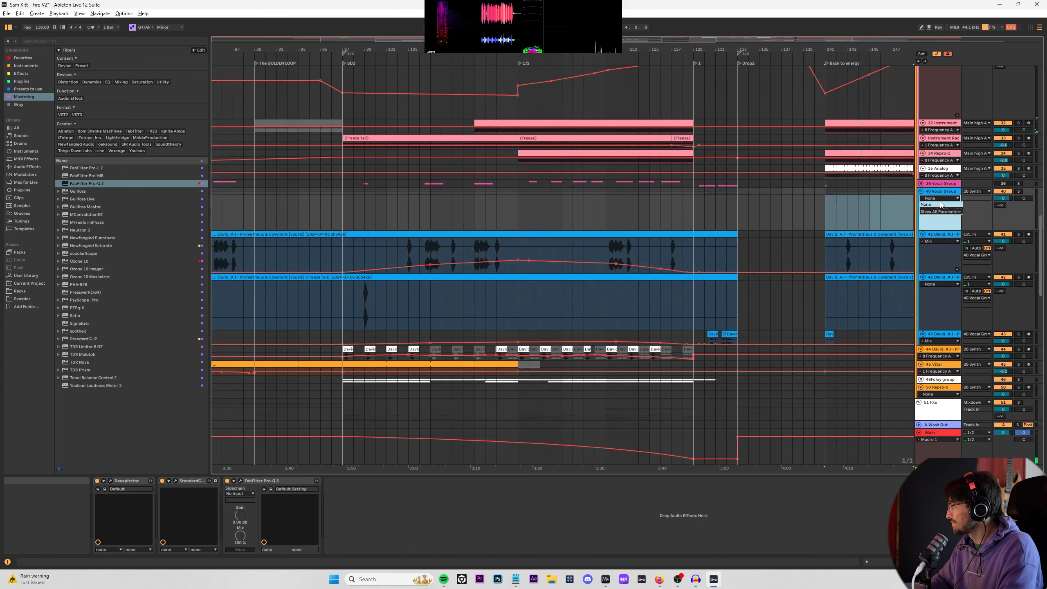
click(941, 204)
click(939, 243)
scroll(667, 253, down, 5)
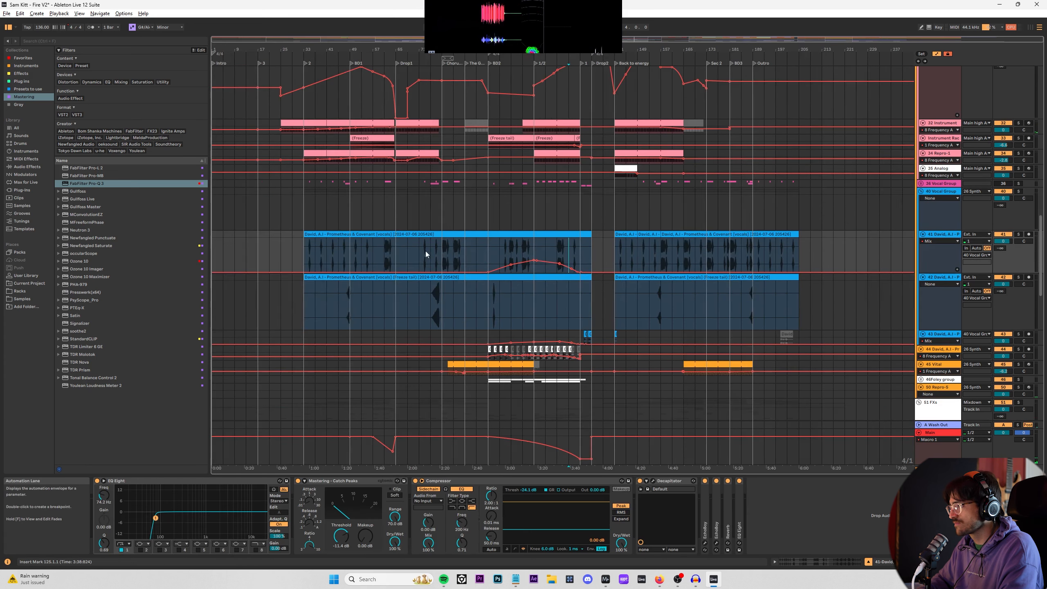
click(326, 258)
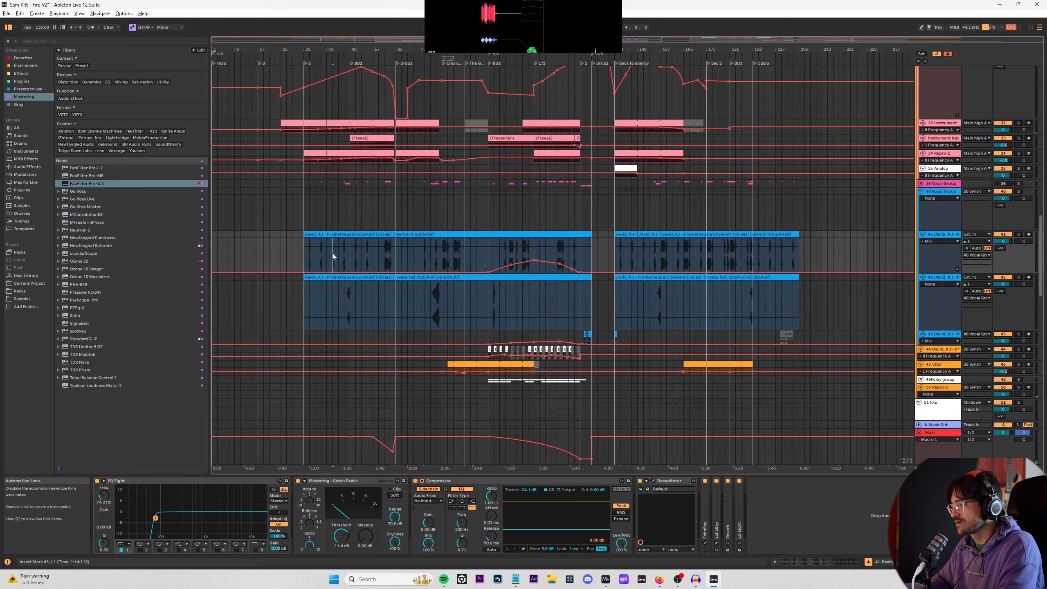
scroll(331, 254, up, 1)
scroll(330, 268, up, 5)
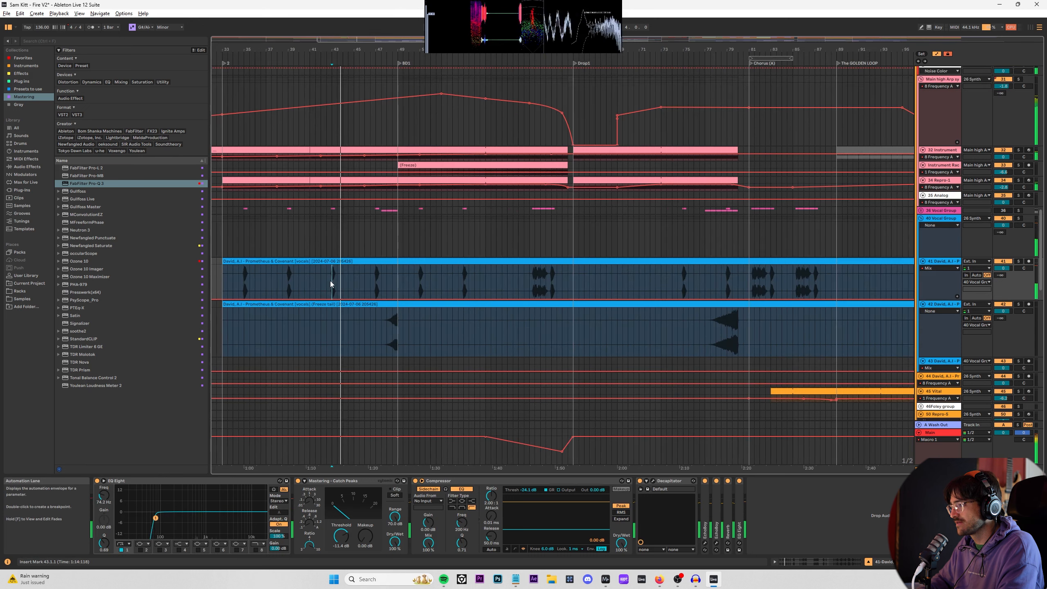
click(332, 281)
Step: Review the vocal track's first EchoBoy Mix and EQ Eight 8 Frequency A automation while playing from Back to energy
click(939, 237)
click(940, 267)
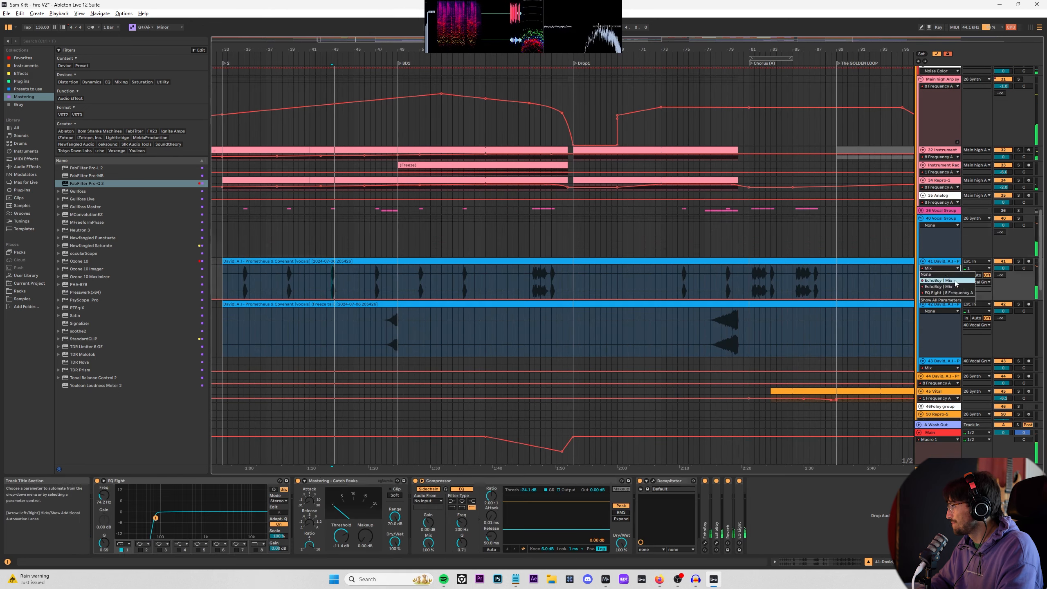
click(951, 281)
key(minus)
key(minus)
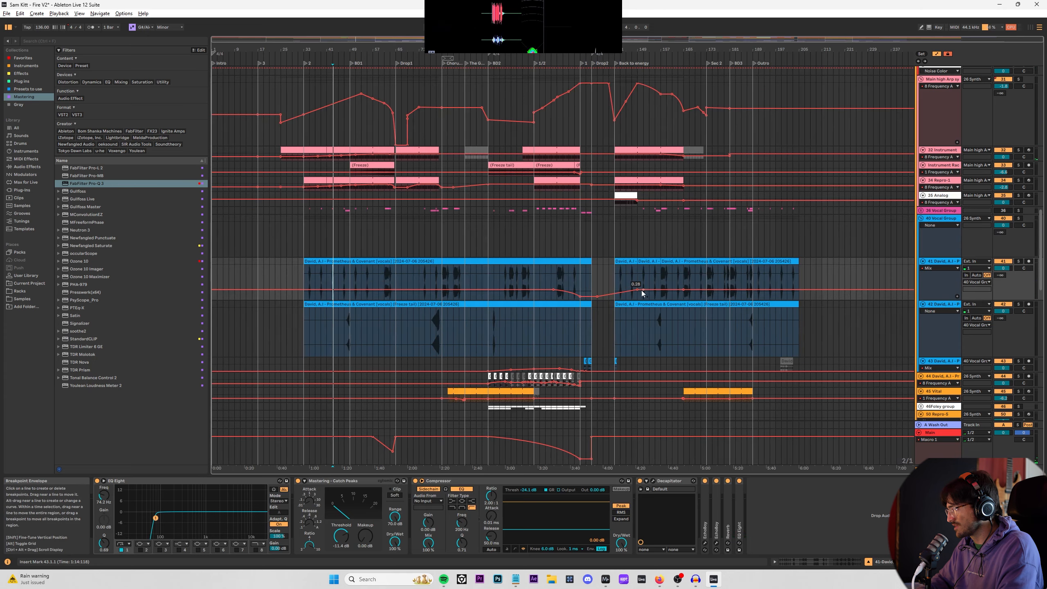
click(630, 283)
click(939, 268)
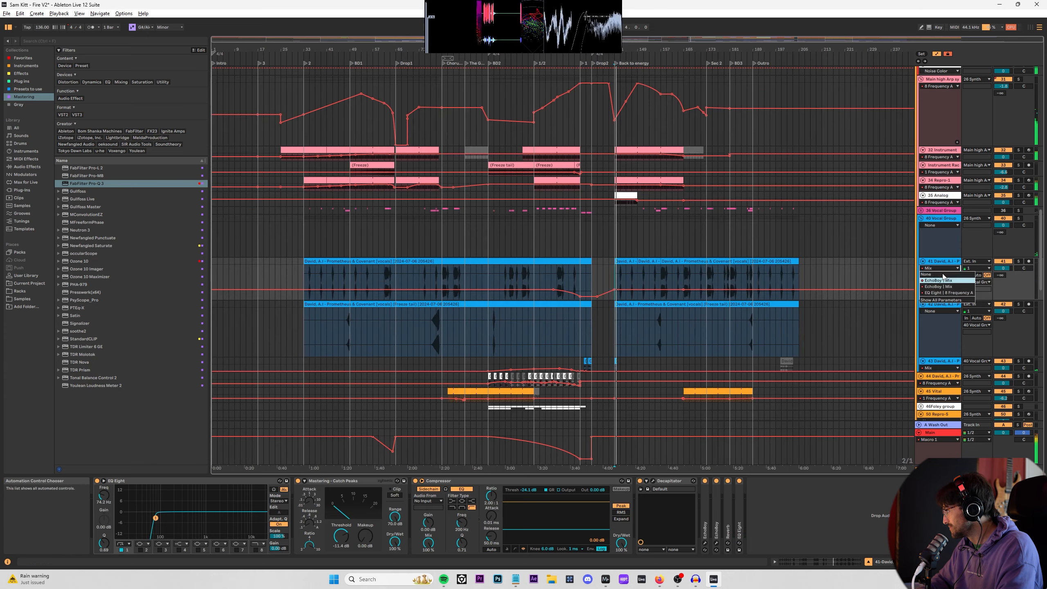
click(948, 292)
key(plus)
key(plus)
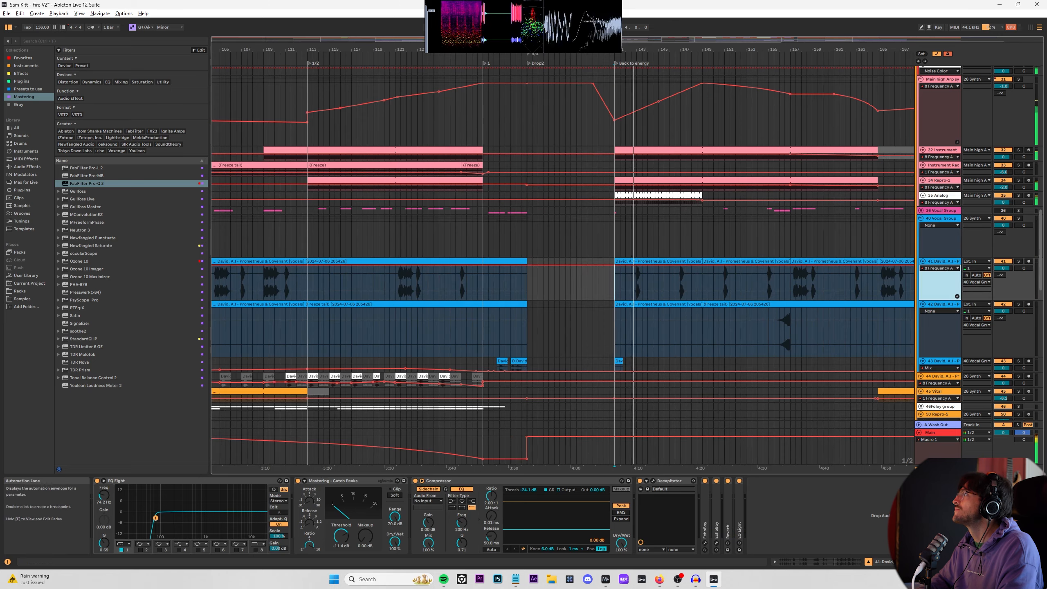
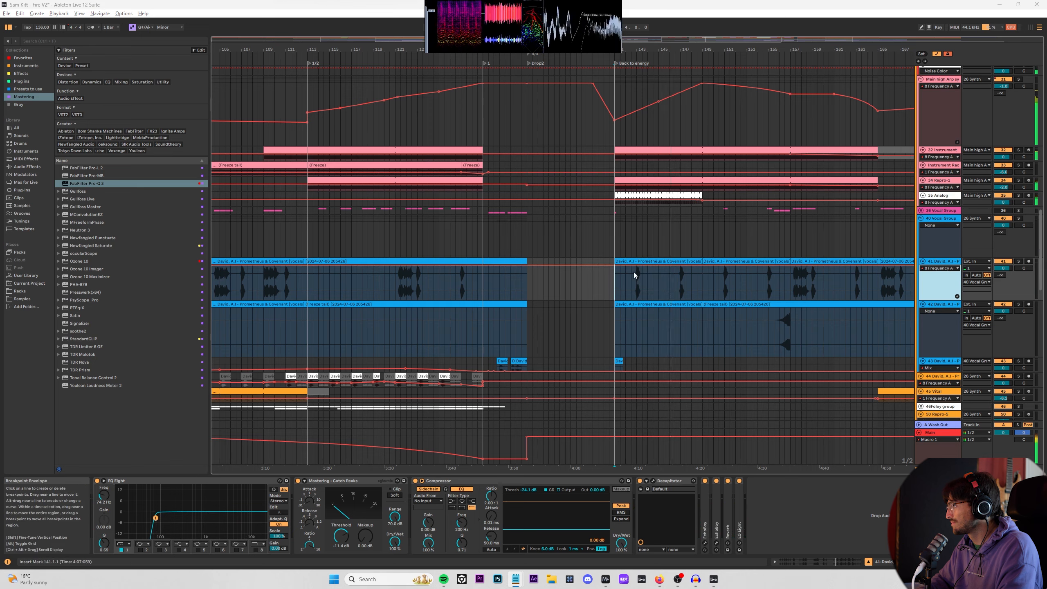
Step: Inspect the vocal track's filter automation across the whole song, then its second EchoBoy Mix automation around Back to energy
key(minus)
key(minus)
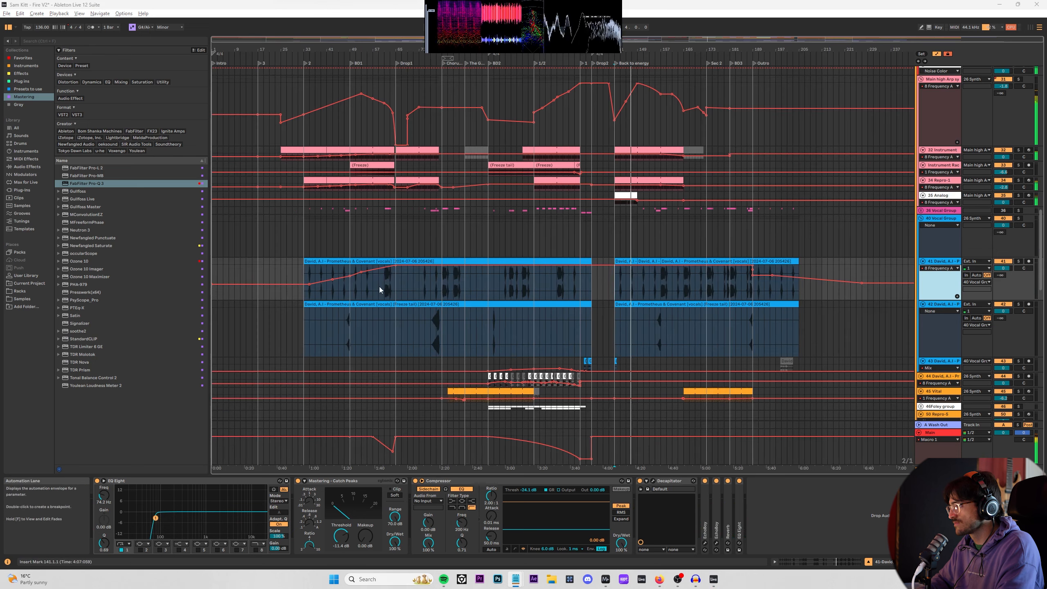
click(940, 267)
click(953, 288)
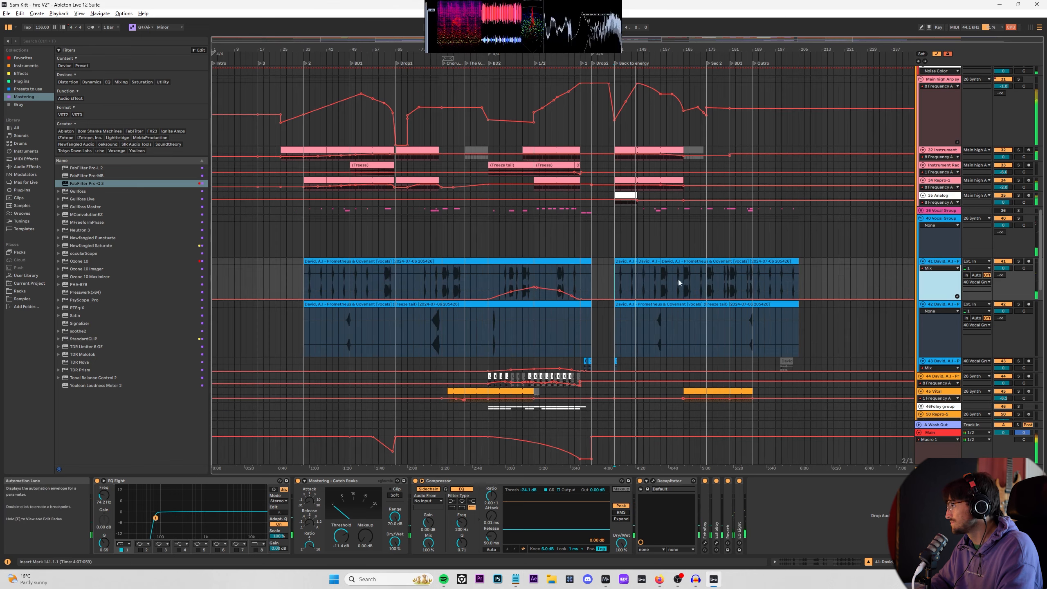
key(plus)
key(plus)
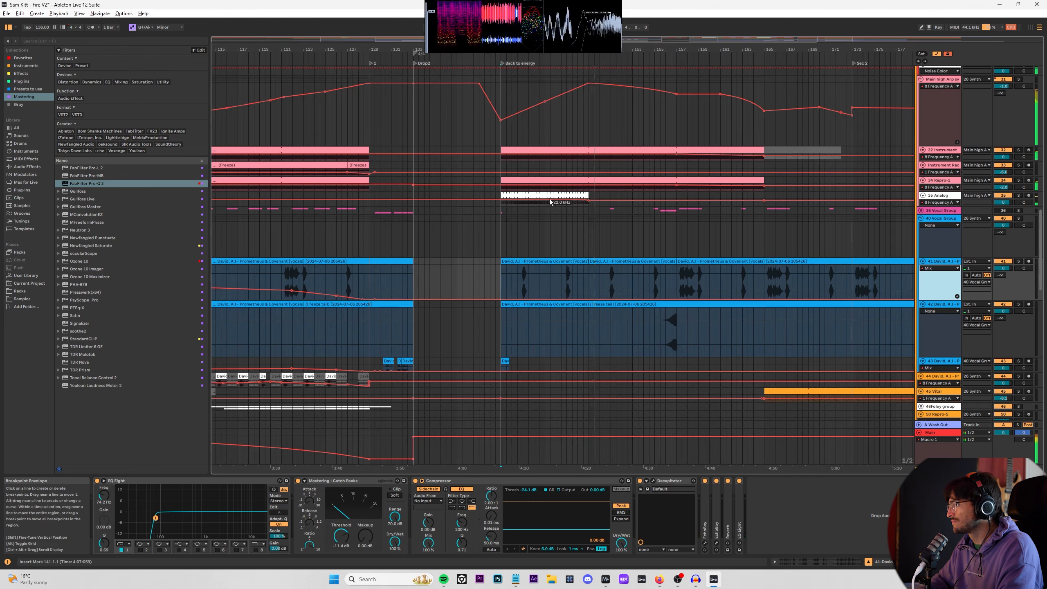
Step: Examine the bass, hats, claps and kick layers from Back to energy through to the Outro during playback
scroll(554, 192, up, 1)
scroll(651, 183, up, 3)
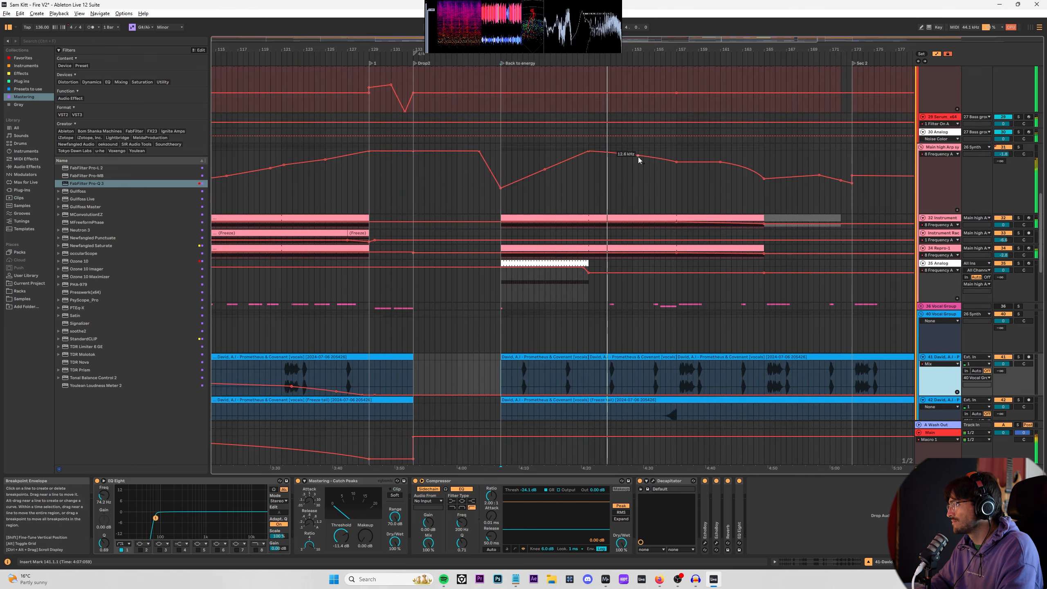
scroll(647, 186, up, 5)
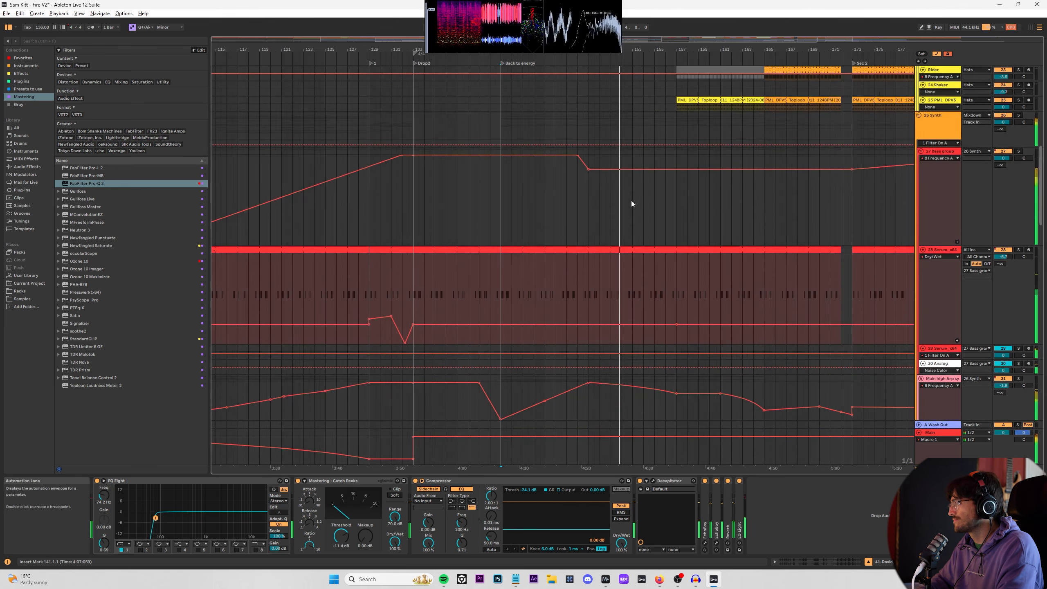
scroll(631, 199, up, 3)
key(plus)
key(plus)
key(minus)
key(minus)
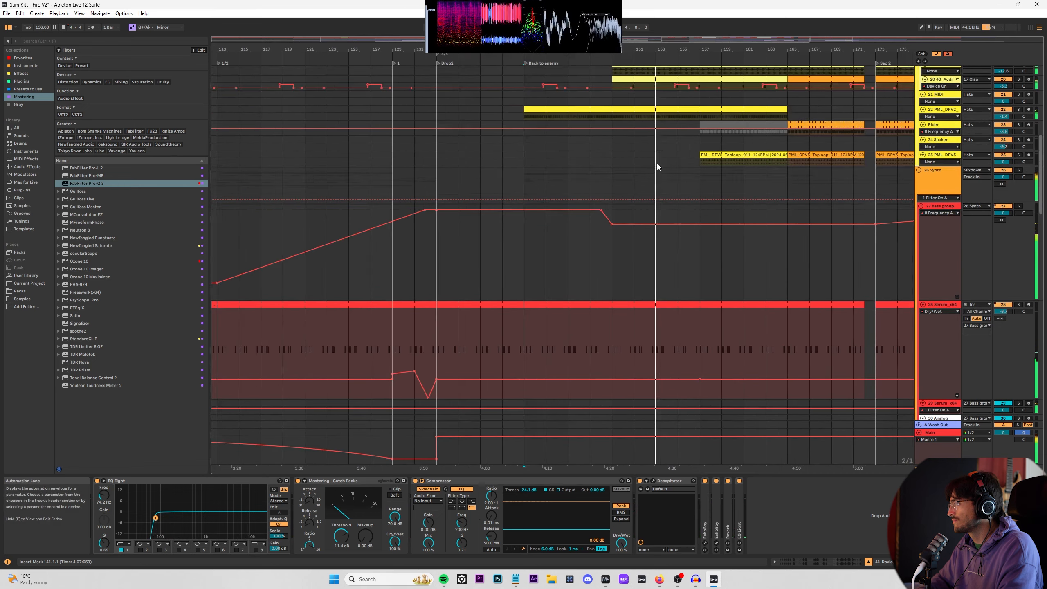
scroll(657, 164, up, 3)
drag(667, 48, 503, 49)
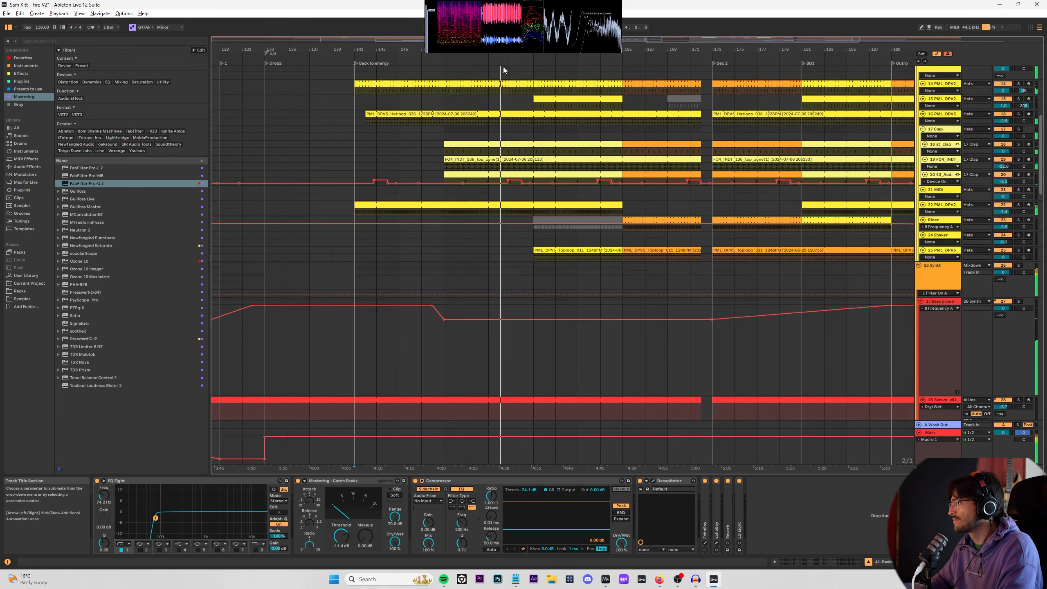
scroll(506, 215, up, 1)
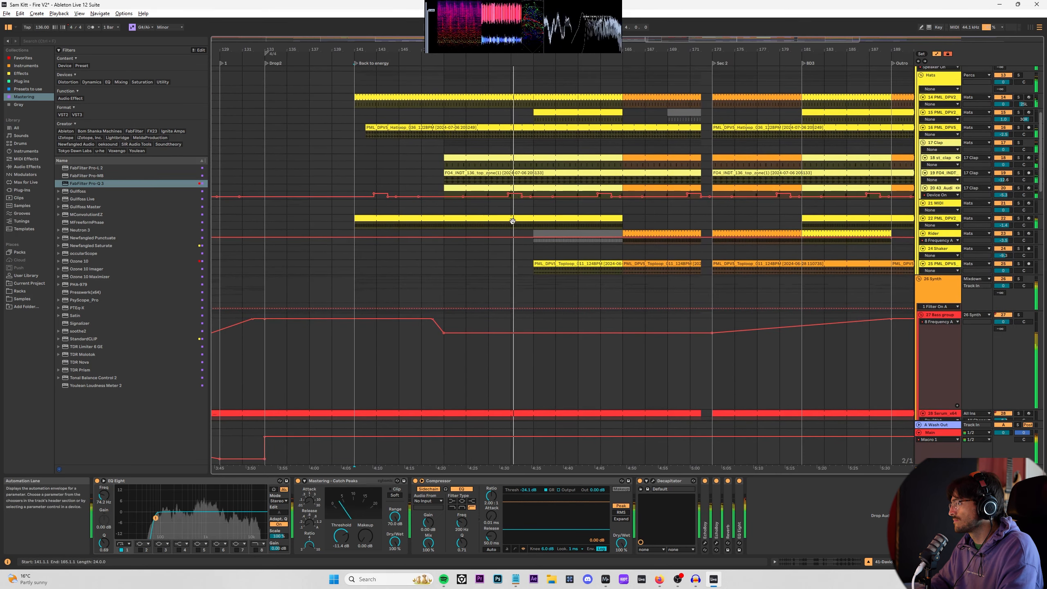
key(minus)
key(minus)
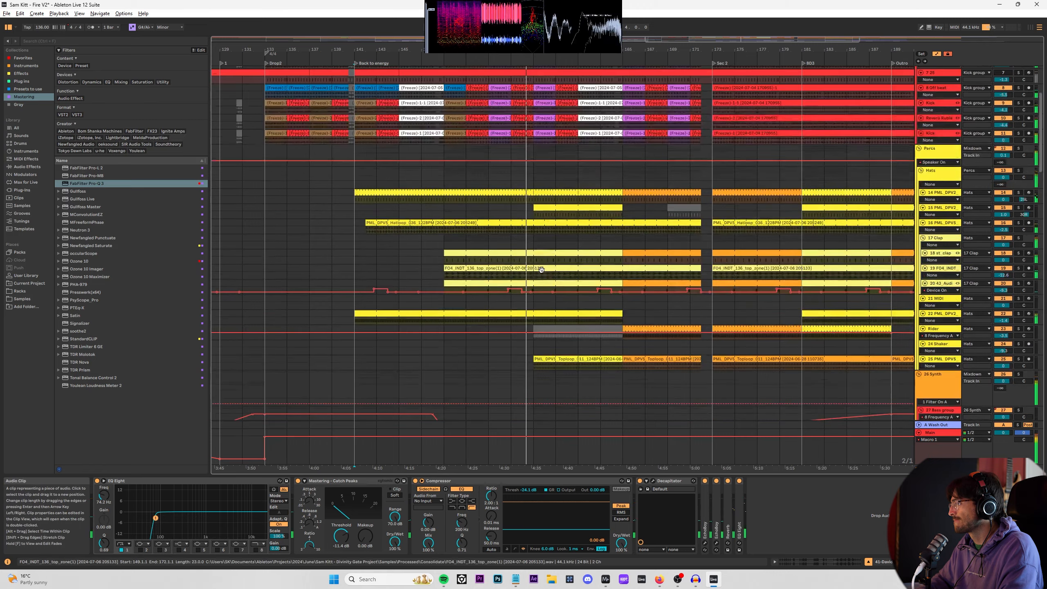
Step: Extend the Zebra2 and Analog MIDI clips in group 58 backward from Chorus (A) to Drop1 at bar 65 and play them
scroll(537, 263, down, 5)
scroll(540, 268, down, 10)
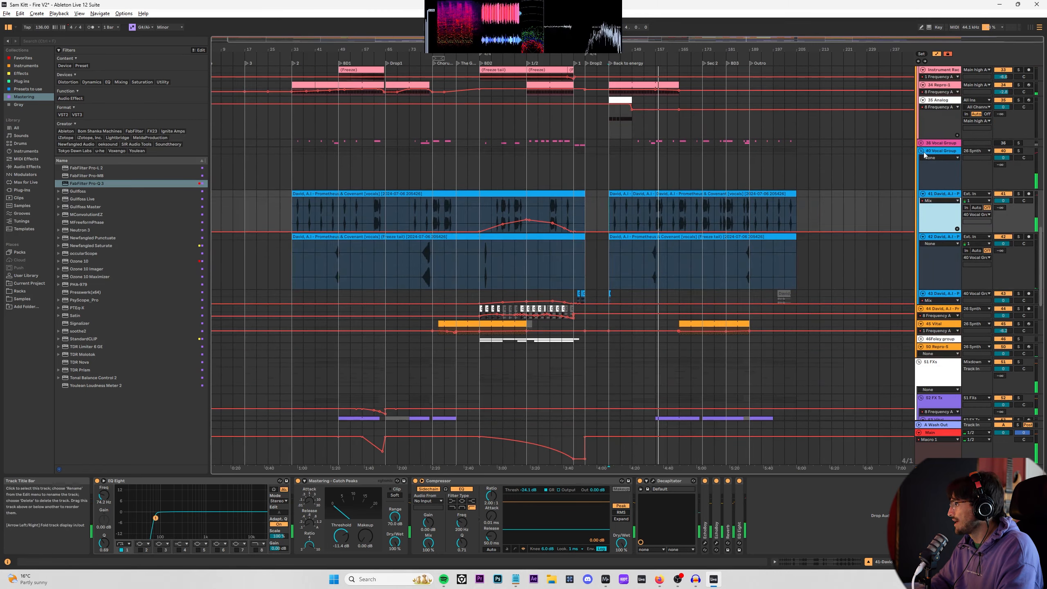
scroll(584, 277, down, 8)
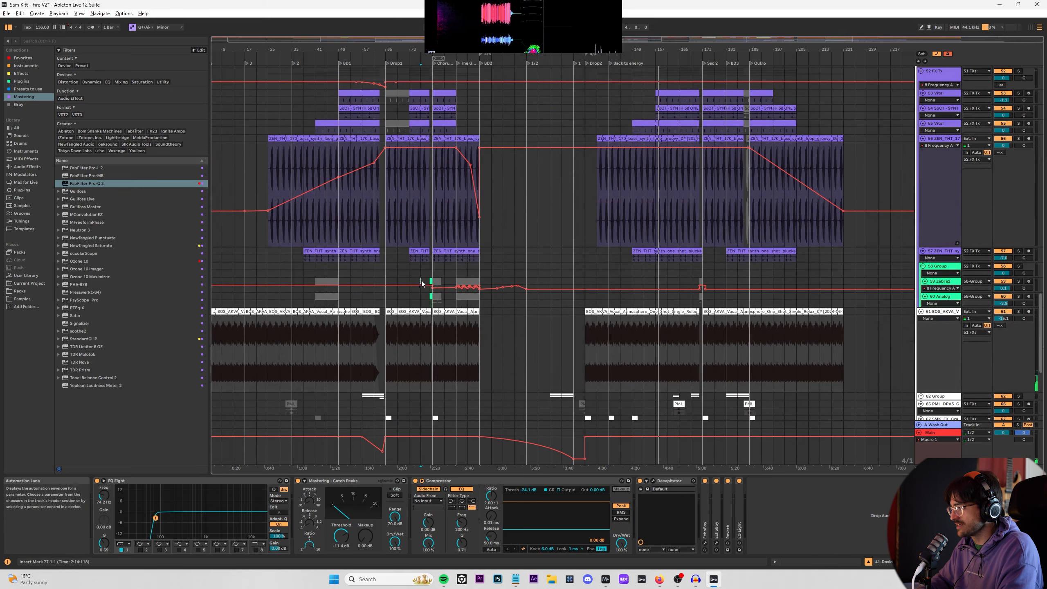
drag(422, 283, 435, 300)
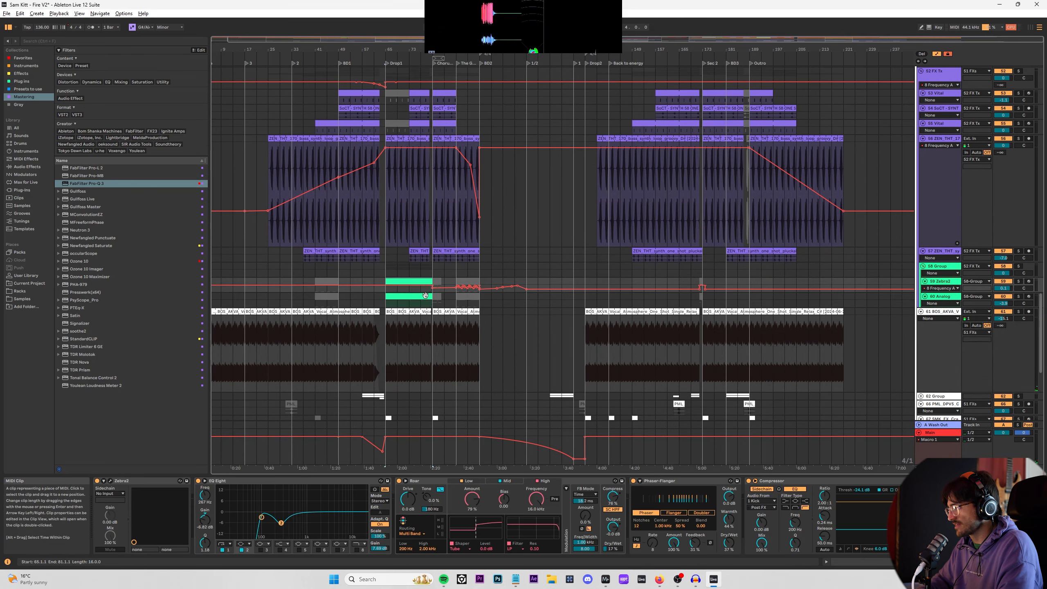
click(399, 298)
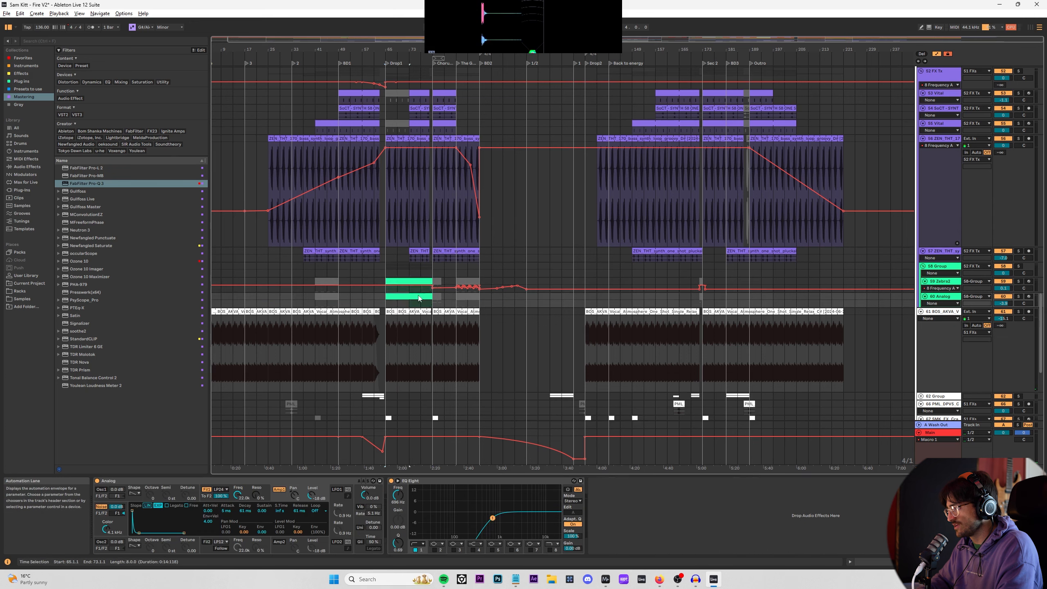
click(429, 293)
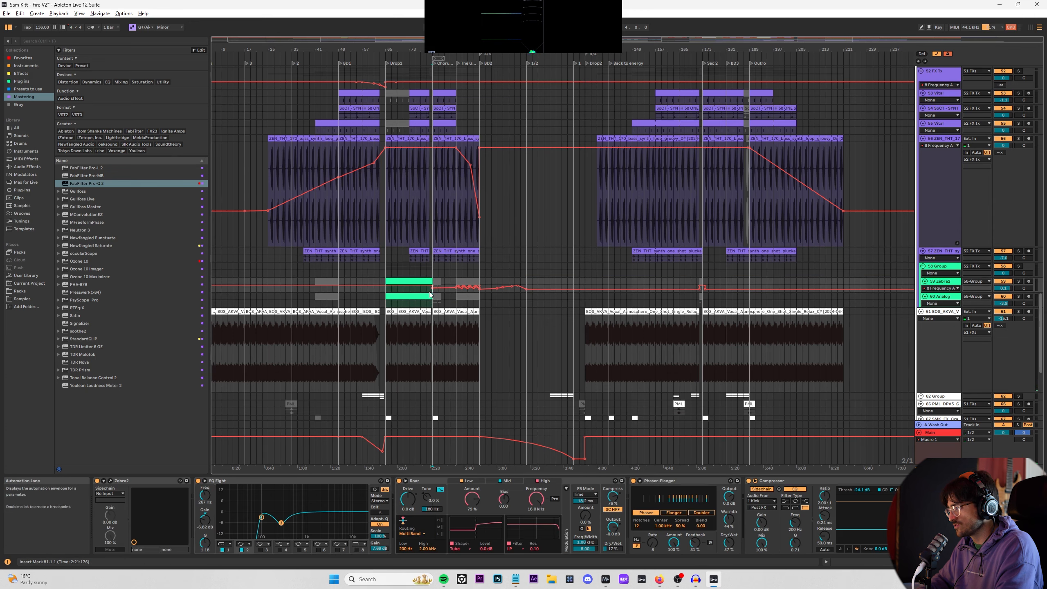
scroll(430, 295, up, 5)
key(space)
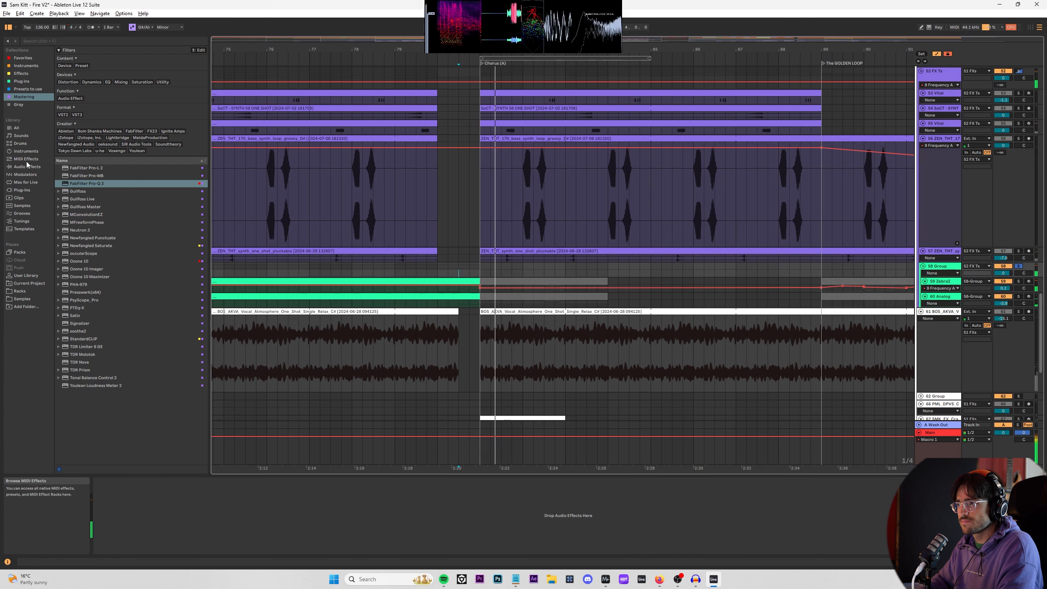
Step: Add an EQ Eight from the audio effects library to the 58 Group track and start playback
click(27, 166)
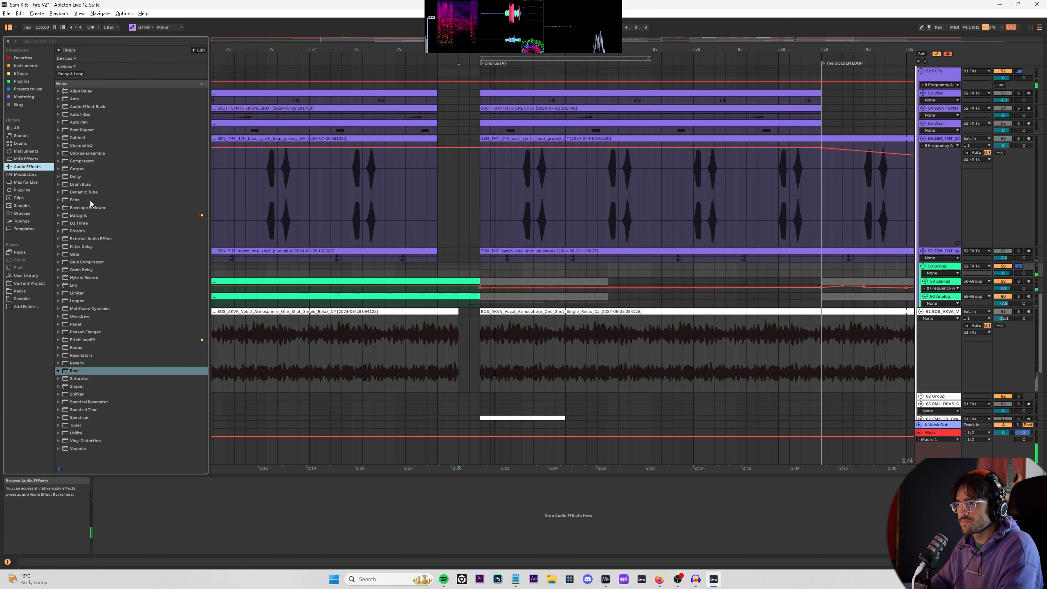
drag(78, 215, 260, 511)
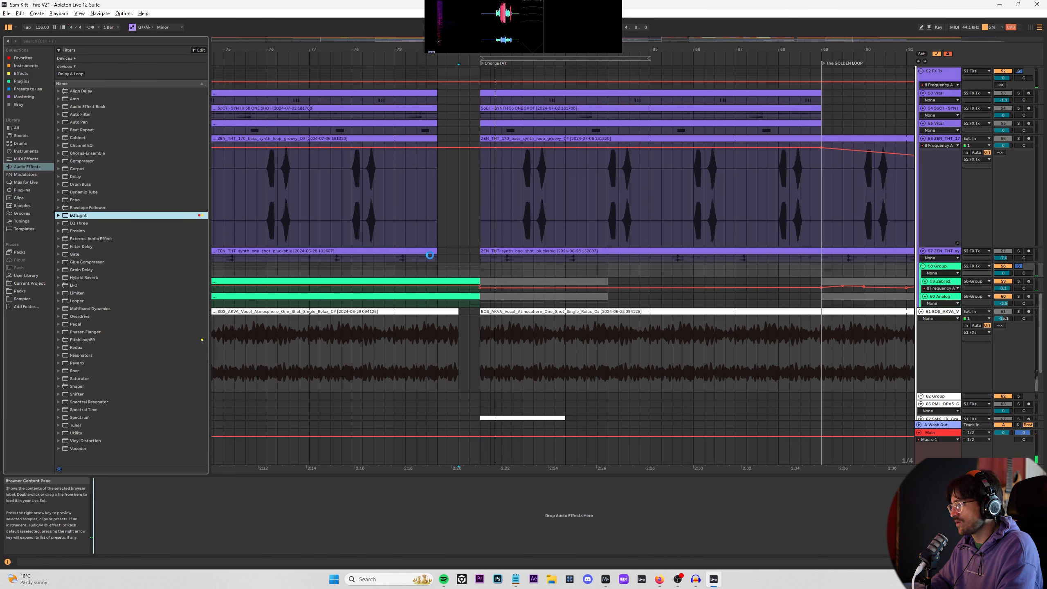
key(space)
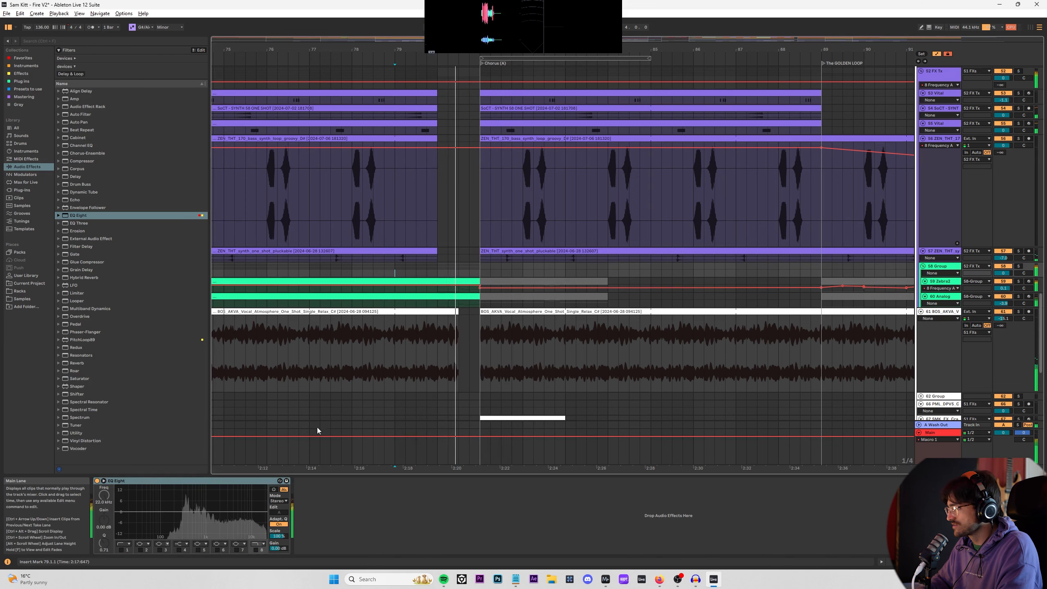
Step: Set the output gain of the 58 Group's EQ Eight to 7 dB while replaying the bars before Chorus (A)
key(space)
key(space)
click(331, 265)
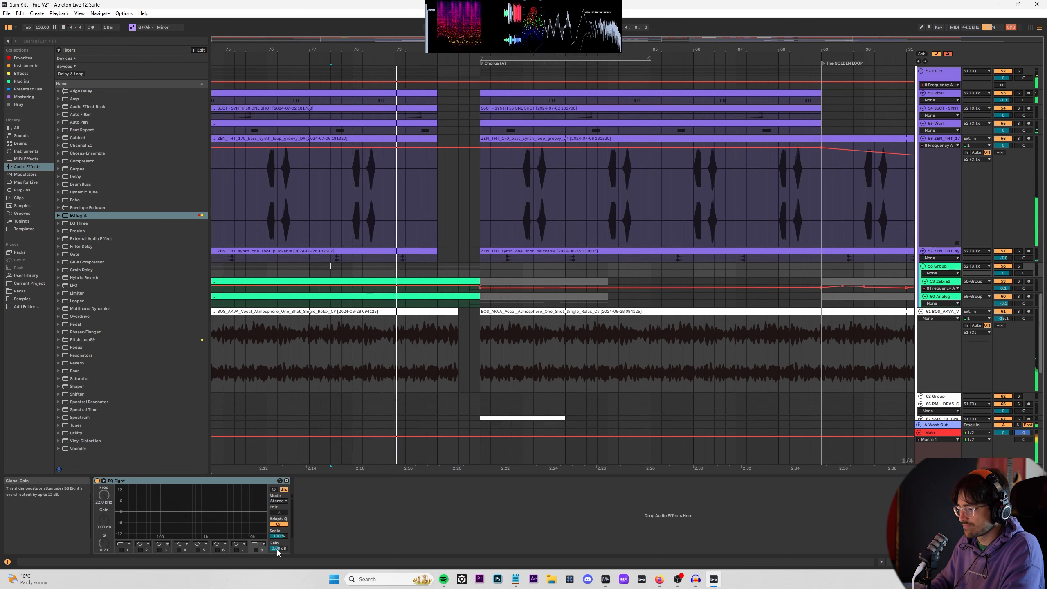
text(5)
key(Return)
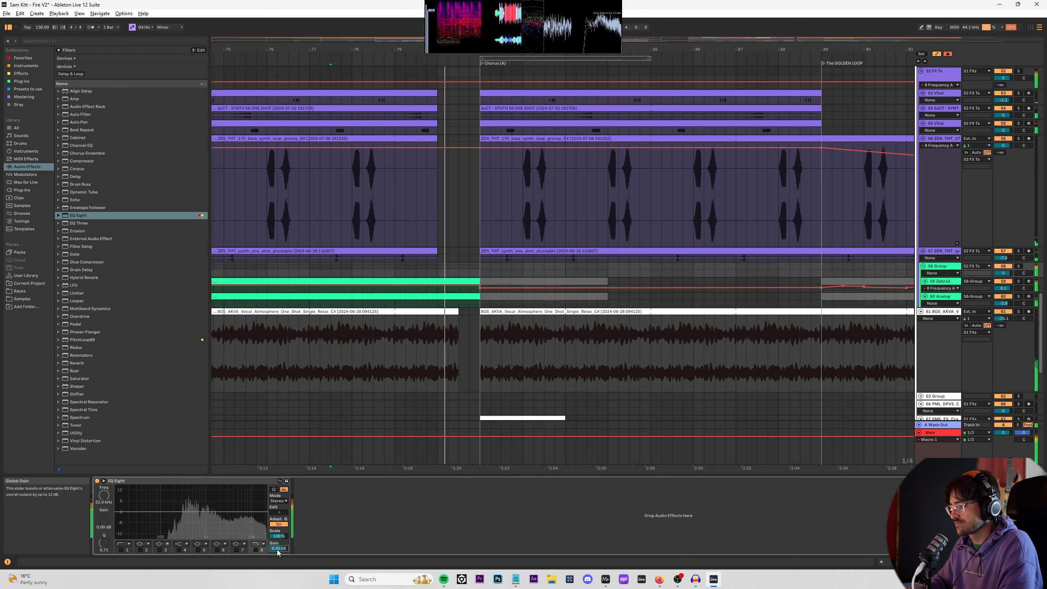
drag(278, 548, 276, 543)
click(428, 264)
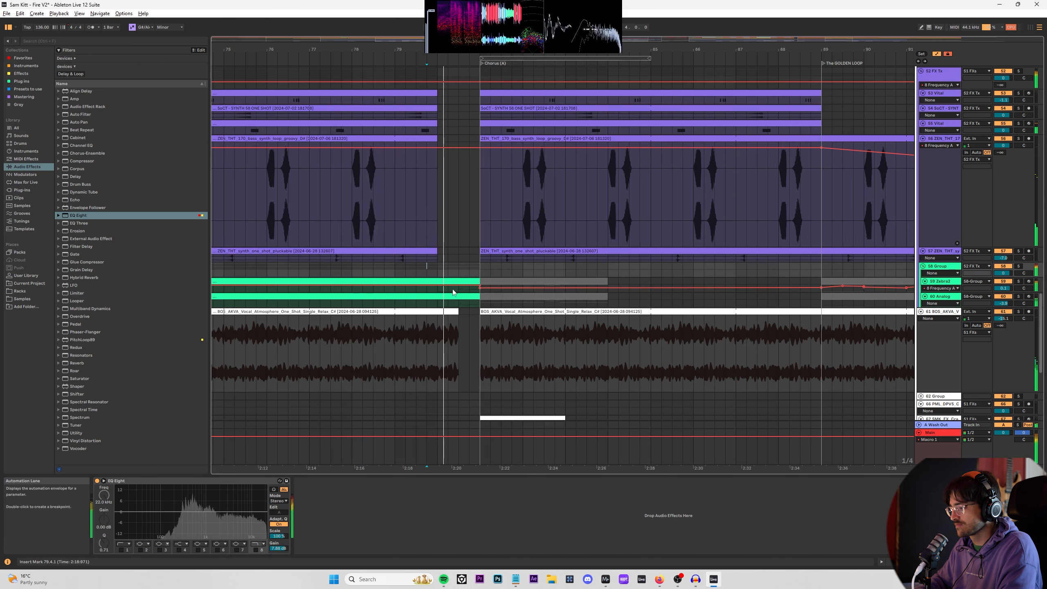
Step: Solo the 58 Group, add StandardCLIP after its EQ Eight, and hide the plug-in window
scroll(959, 275, up, 5)
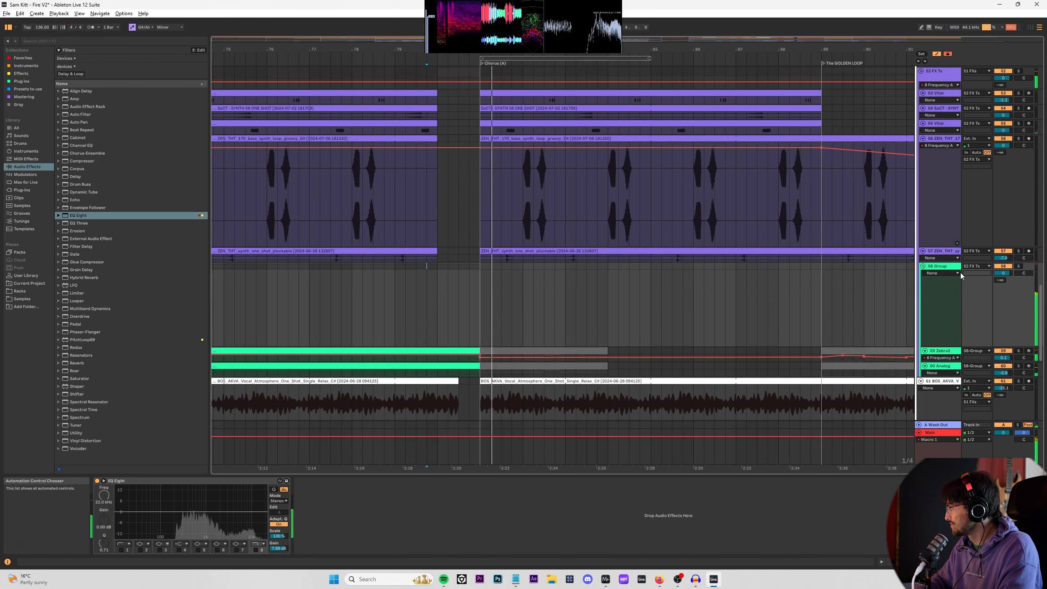
scroll(958, 312, up, 2)
click(1018, 320)
click(24, 97)
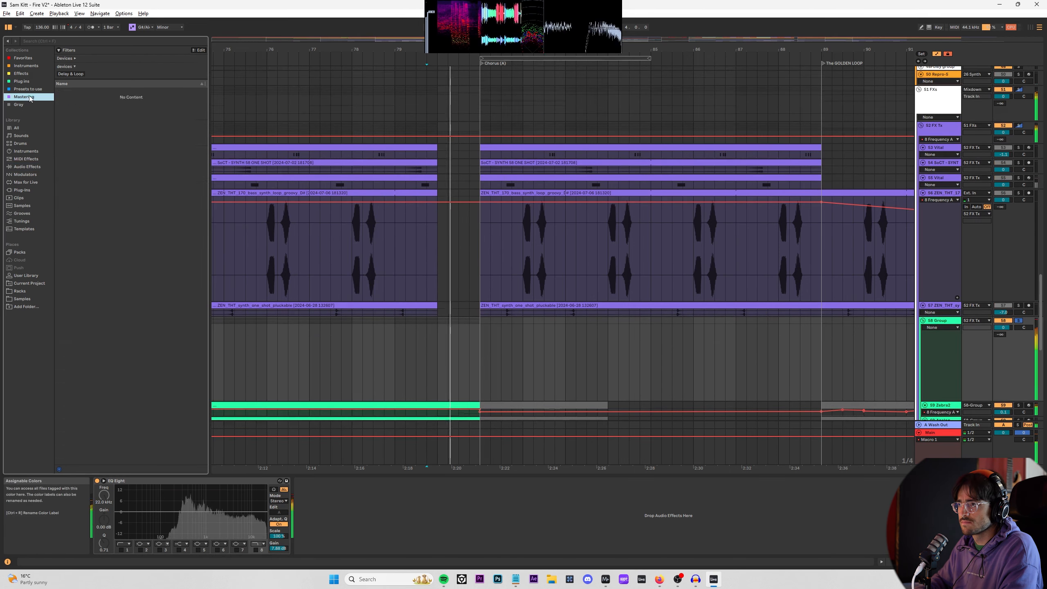
drag(85, 339, 355, 518)
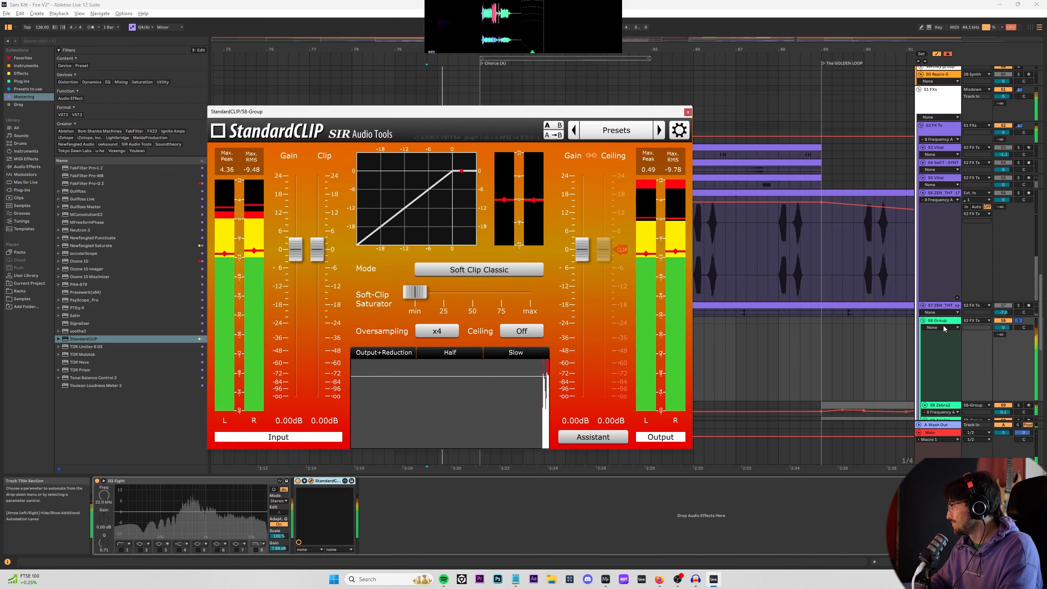
click(940, 98)
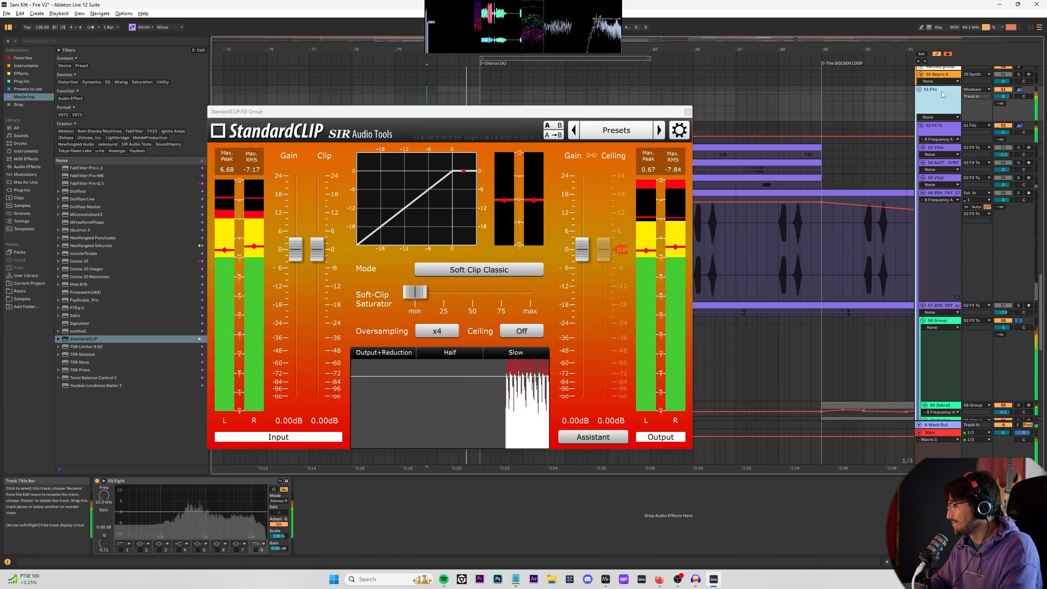
key(ctrl+alt+p)
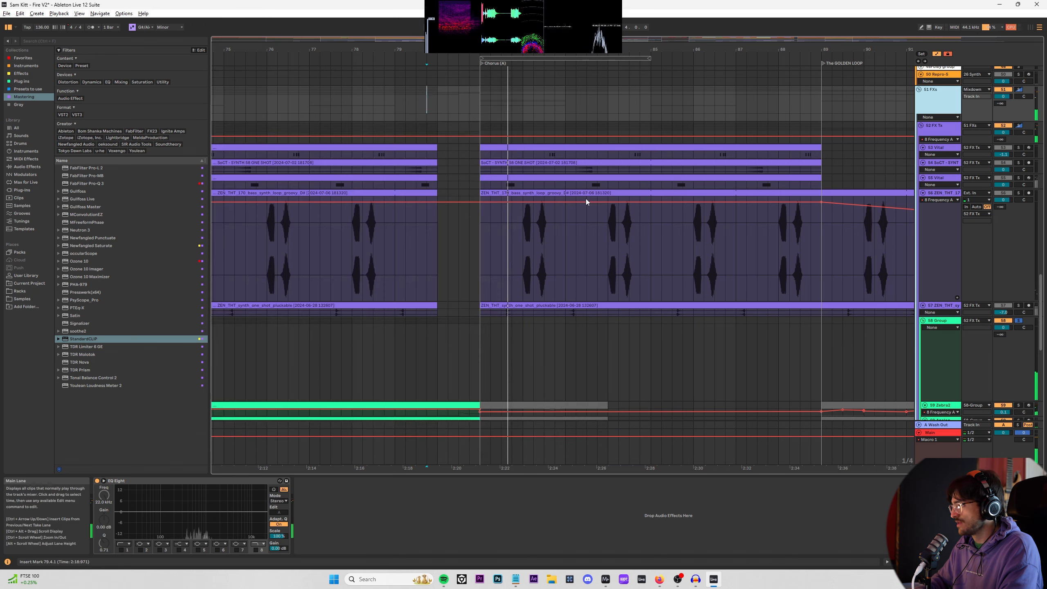
Step: Show the Zebra2 track's EQ Eight 1 Frequency A automation and lower it across the transition into Chorus (A)
scroll(390, 325, down, 3)
click(436, 363)
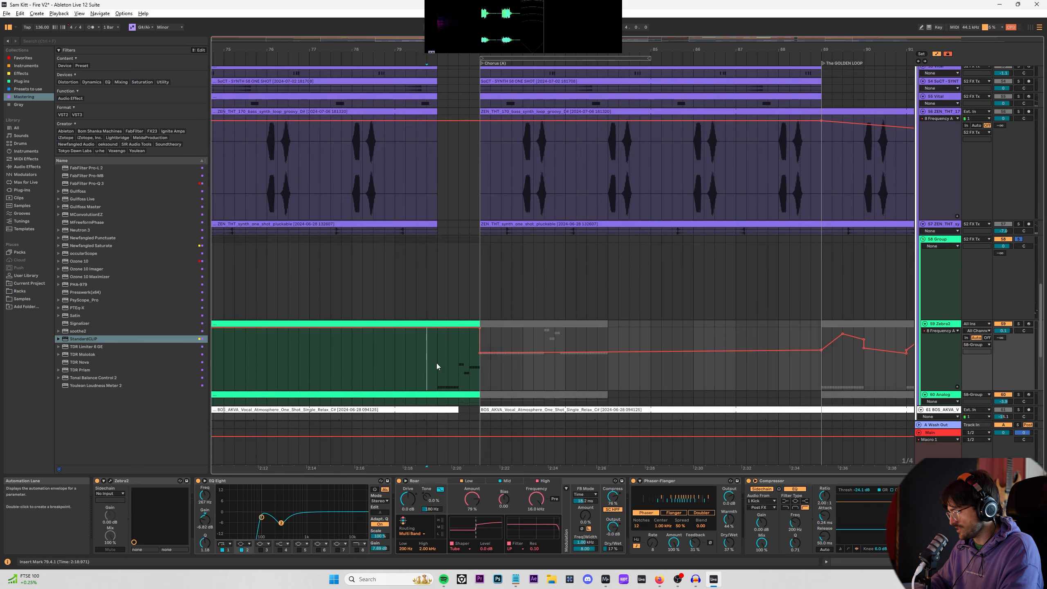
click(944, 331)
click(948, 349)
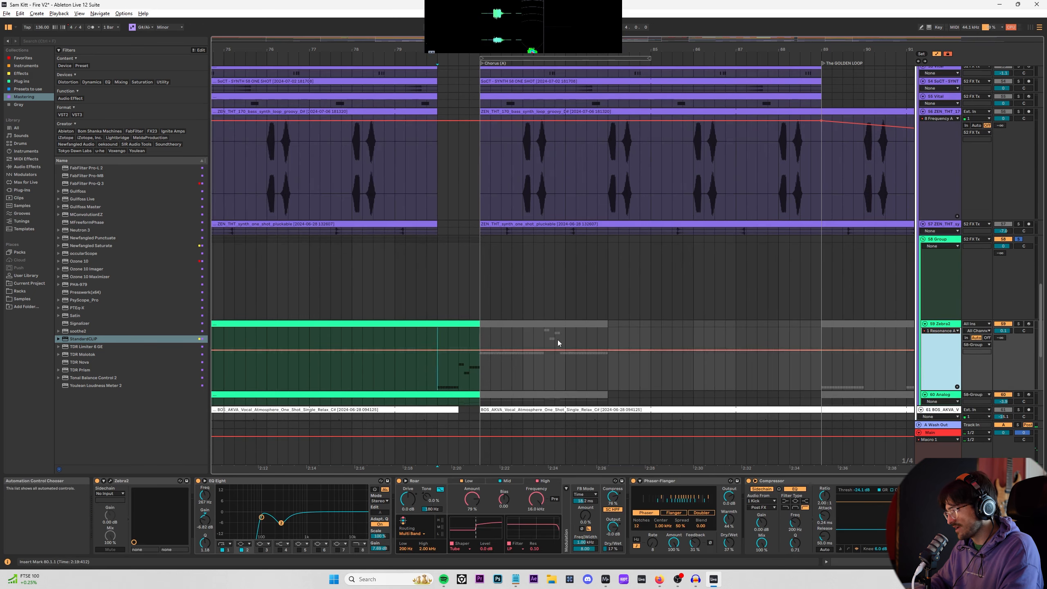
scroll(578, 346, down, 2)
scroll(801, 499, down, 8)
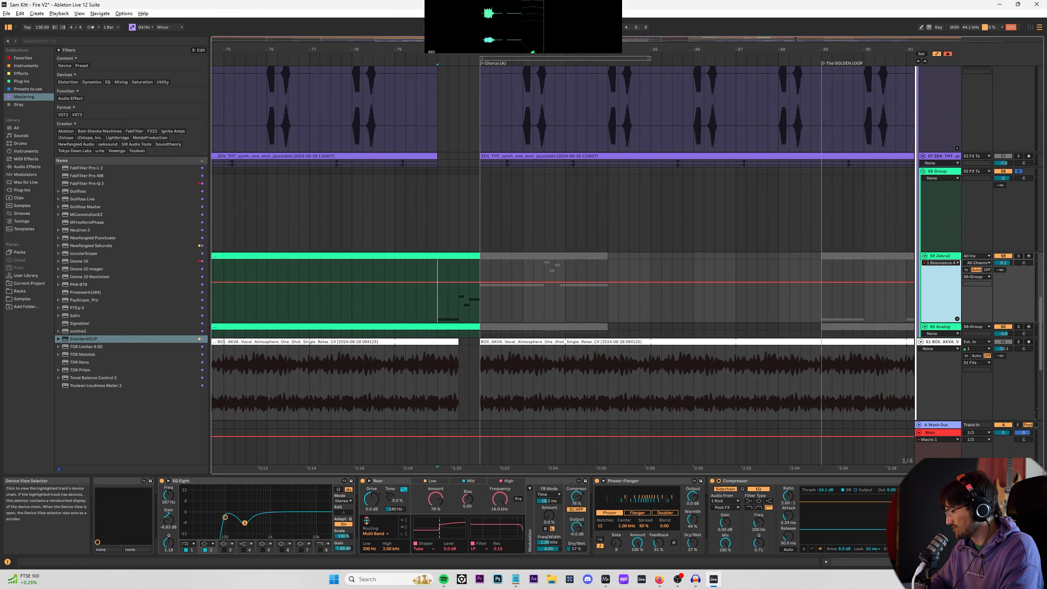
key(space)
click(811, 495)
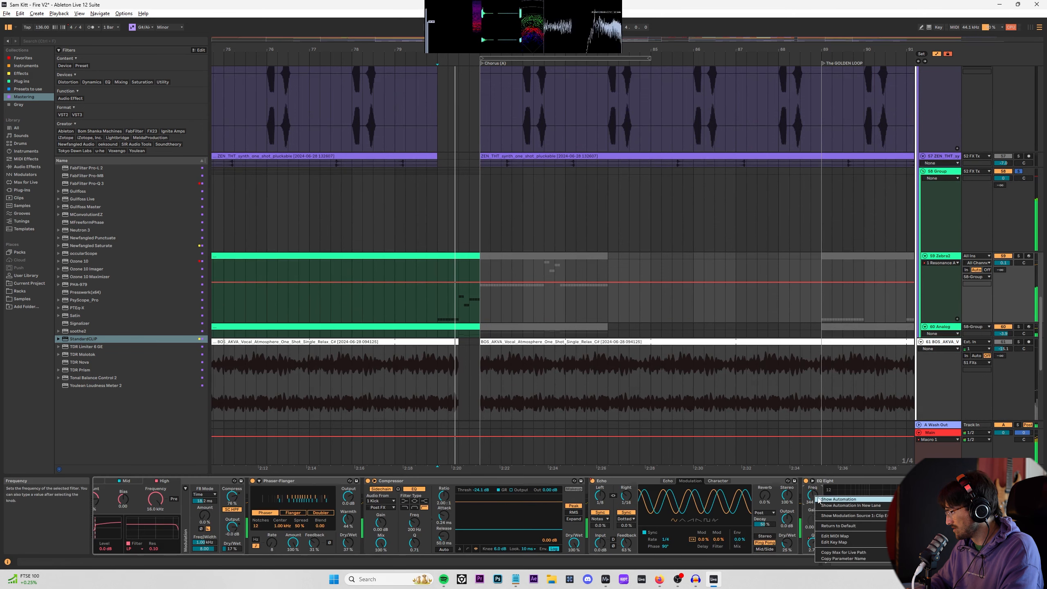
drag(416, 286, 489, 287)
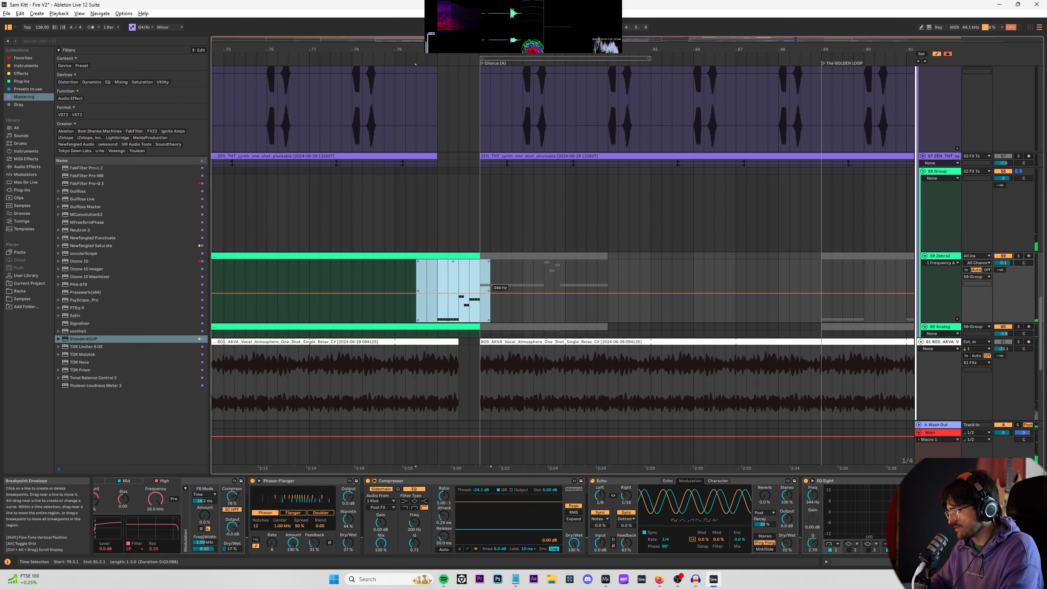
click(439, 279)
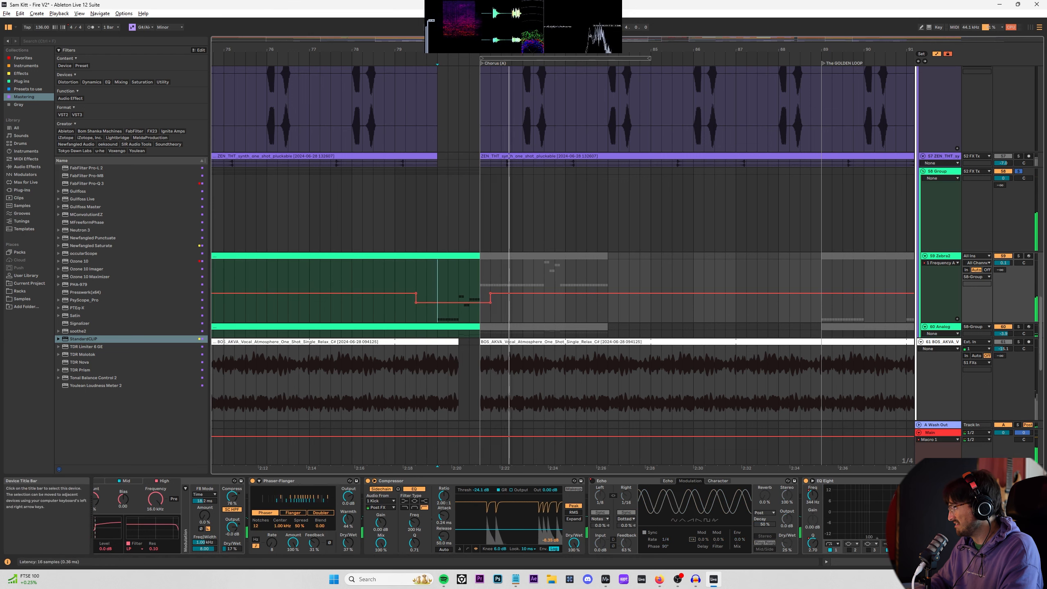
Step: Lower Zebra2's 1 Resonance A automation from 79.4.1 to Chorus (A), and ramp it back up to 2.70 just after the marker
right_click(818, 544)
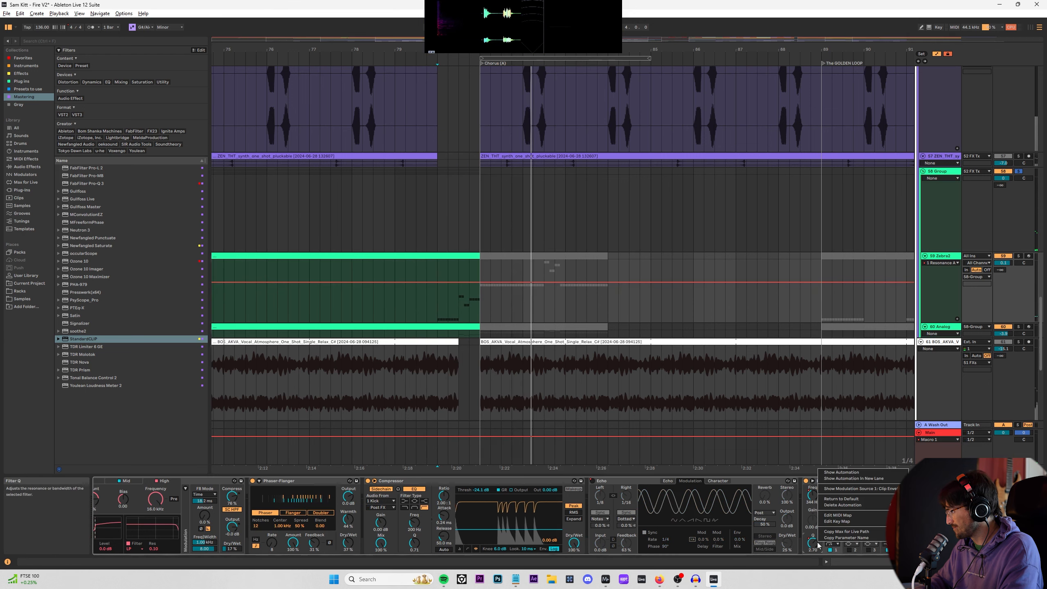
key(Escape)
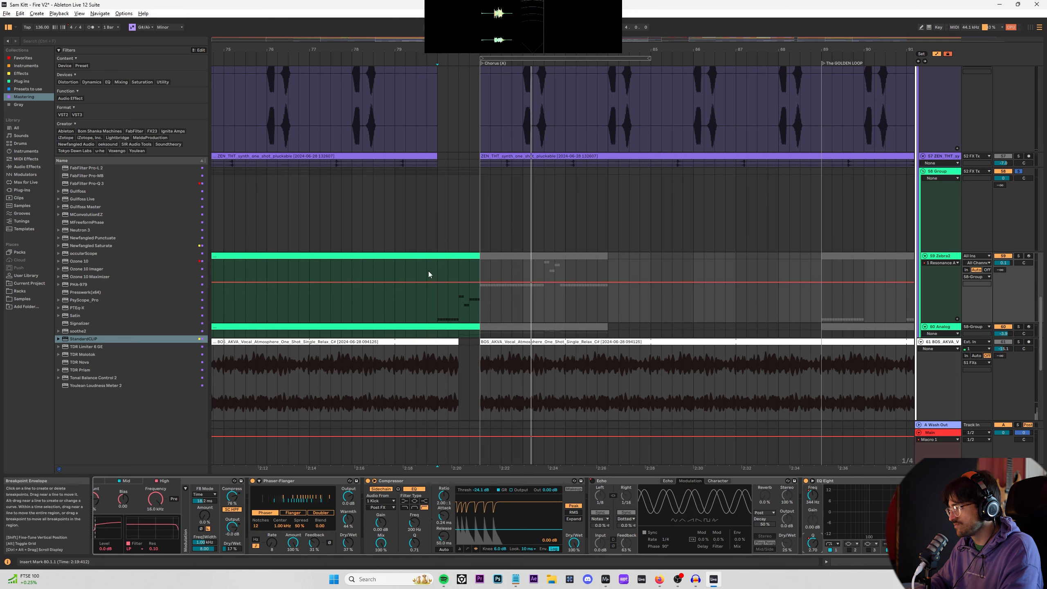
drag(429, 271, 480, 290)
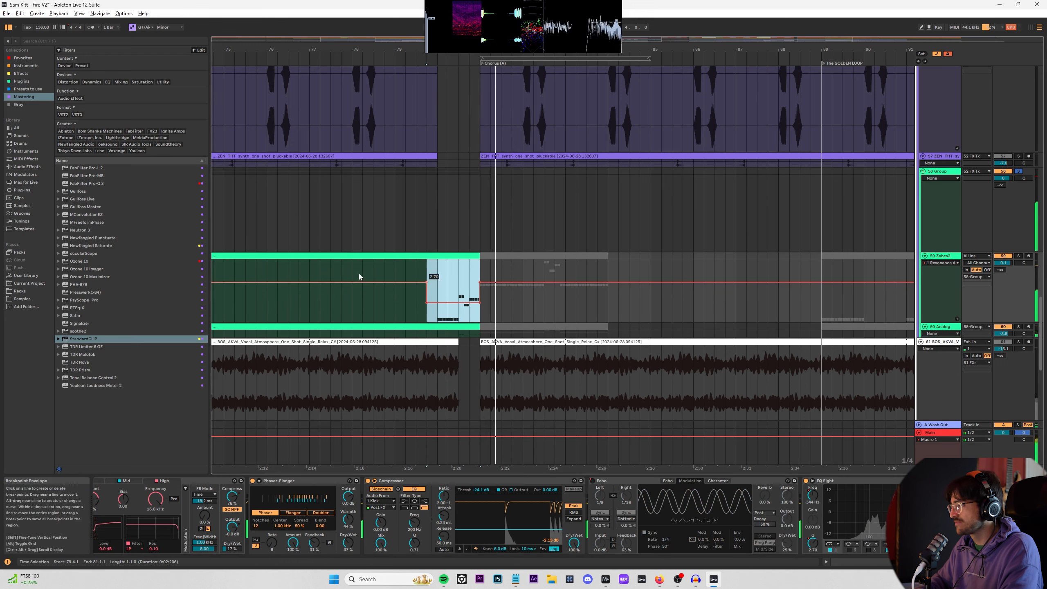
click(332, 274)
drag(479, 283, 533, 281)
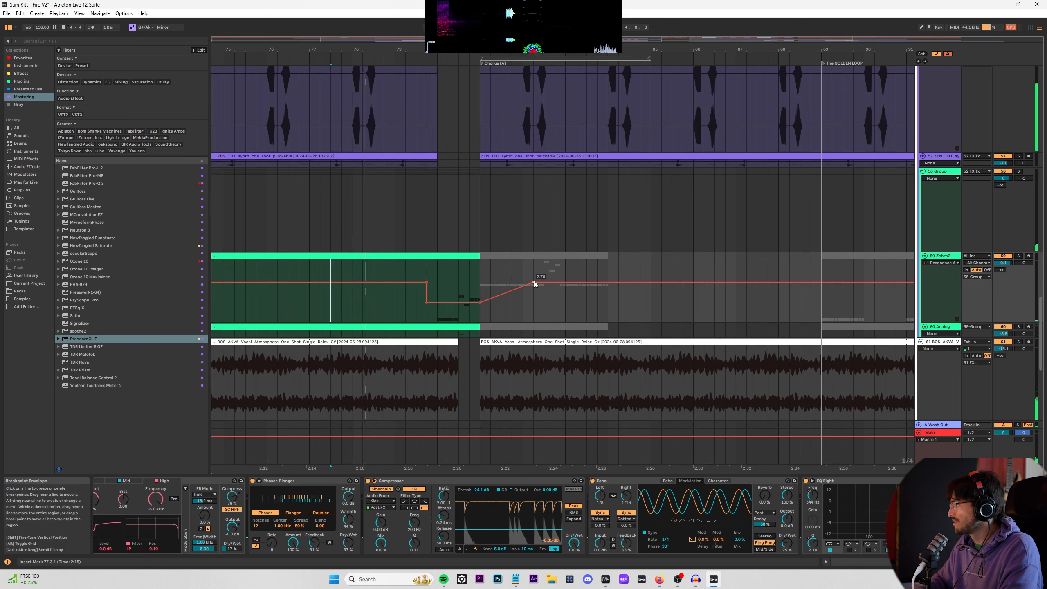
Step: Raise the Analog track's EQ Eight low-cut frequency to 1.58 kHz and its track volume to -1.0 dB
click(437, 342)
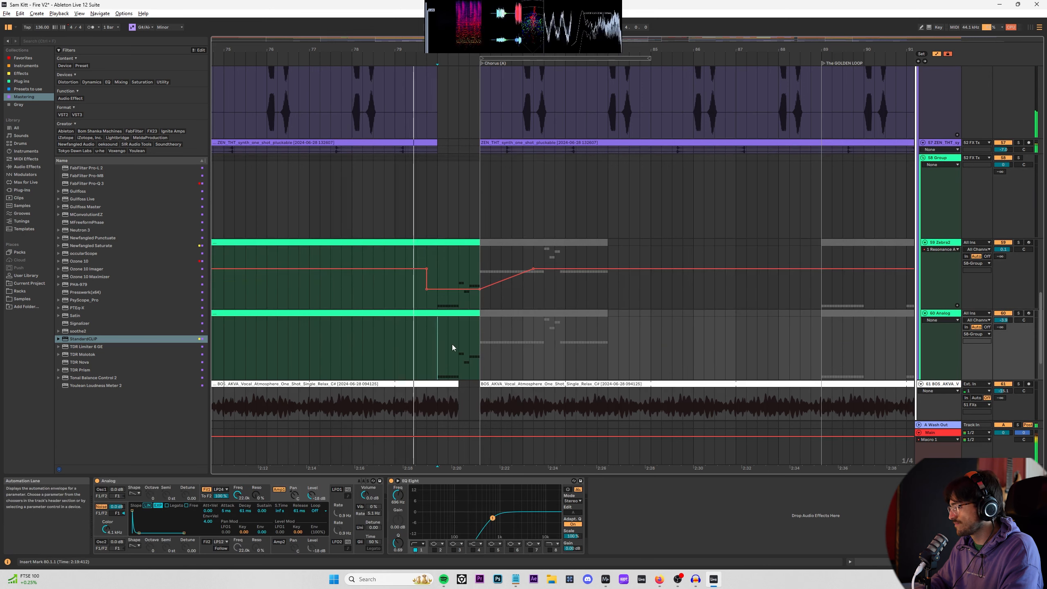
scroll(492, 325, up, 1)
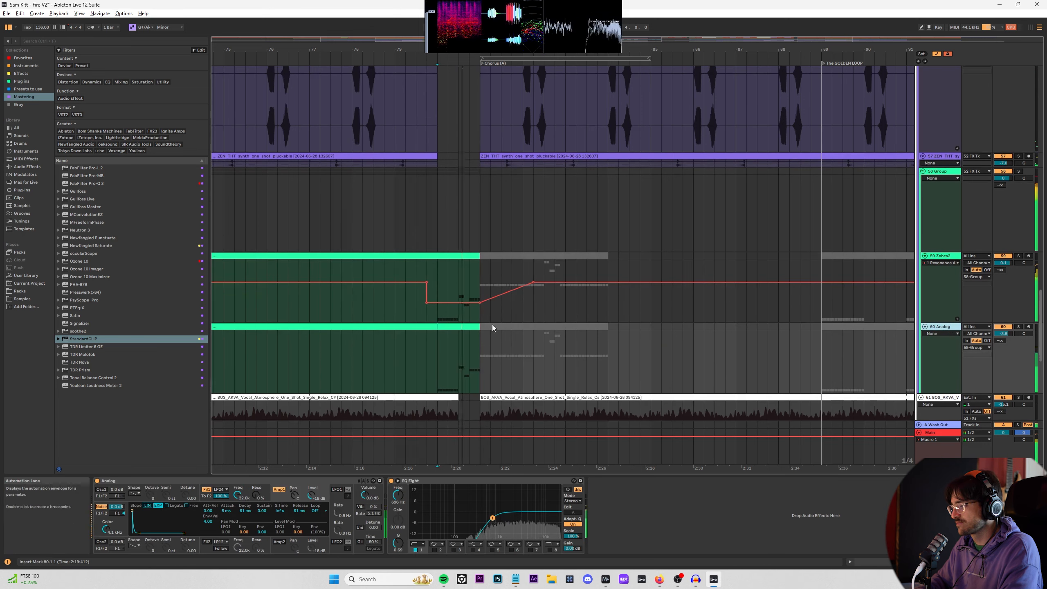
drag(486, 518, 502, 517)
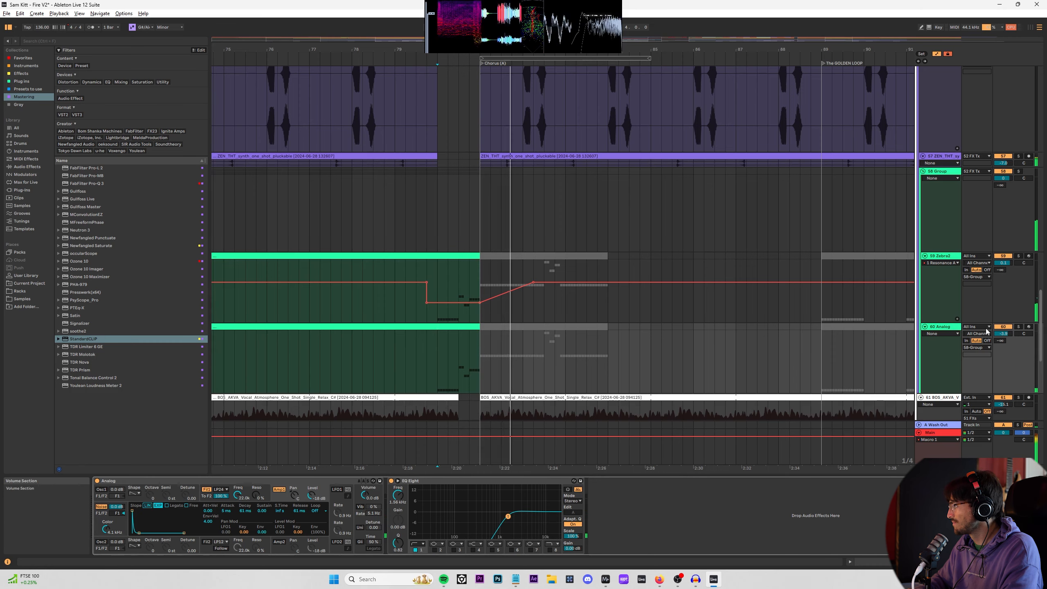
click(440, 332)
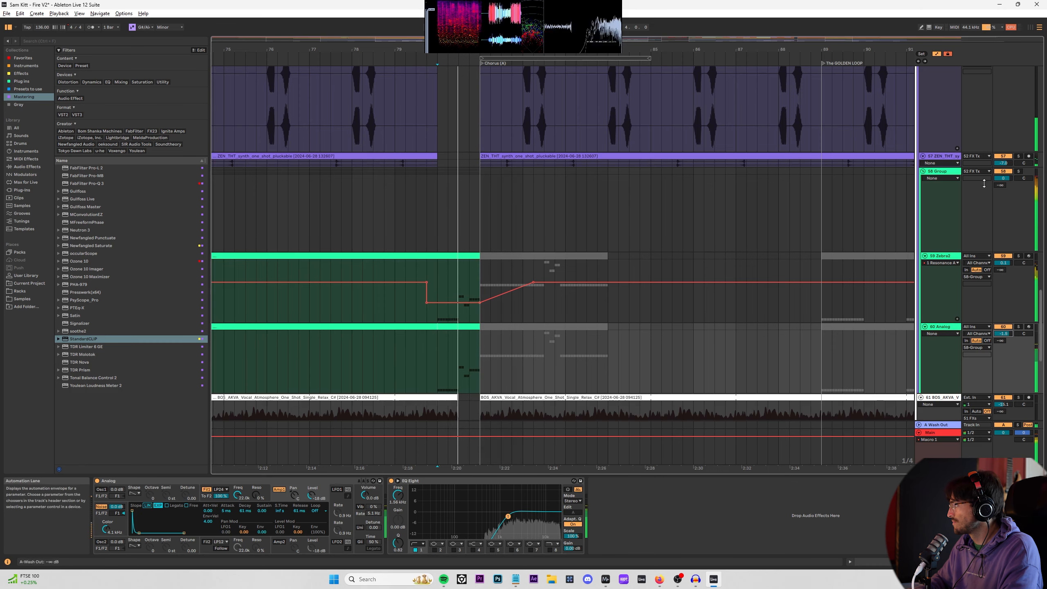
Step: Examine the 51 FXs and 58 Group levels and processing during playback around Chorus (A)
click(944, 177)
scroll(944, 186, up, 10)
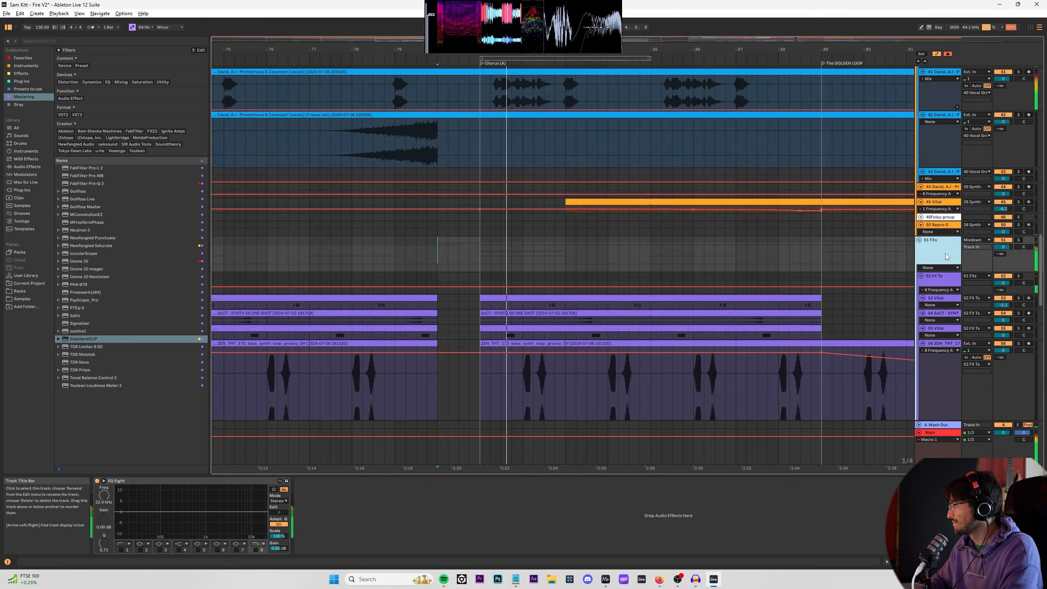
key(space)
key(space)
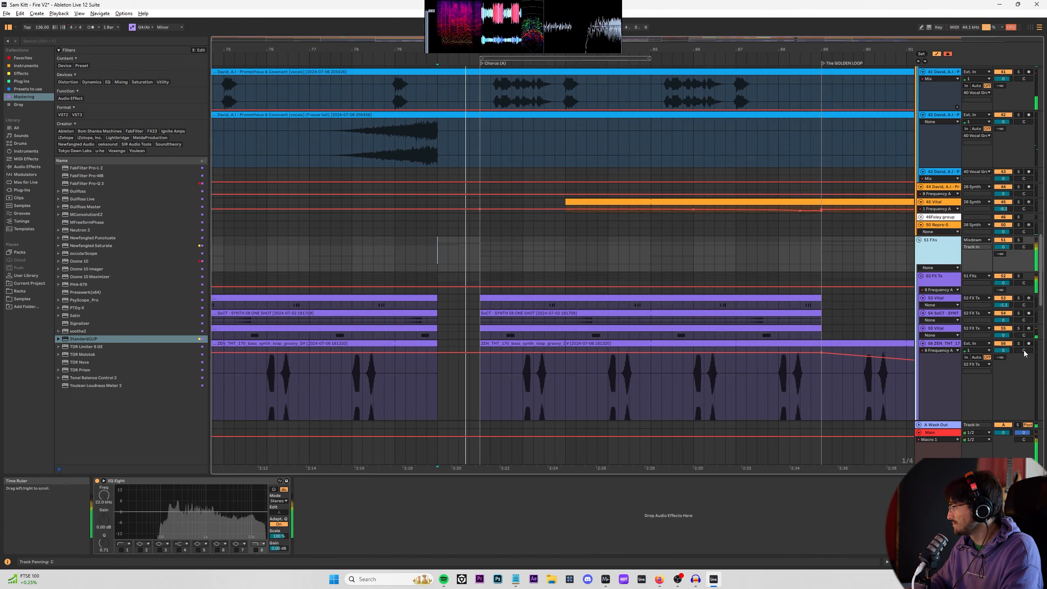
drag(975, 270, 975, 354)
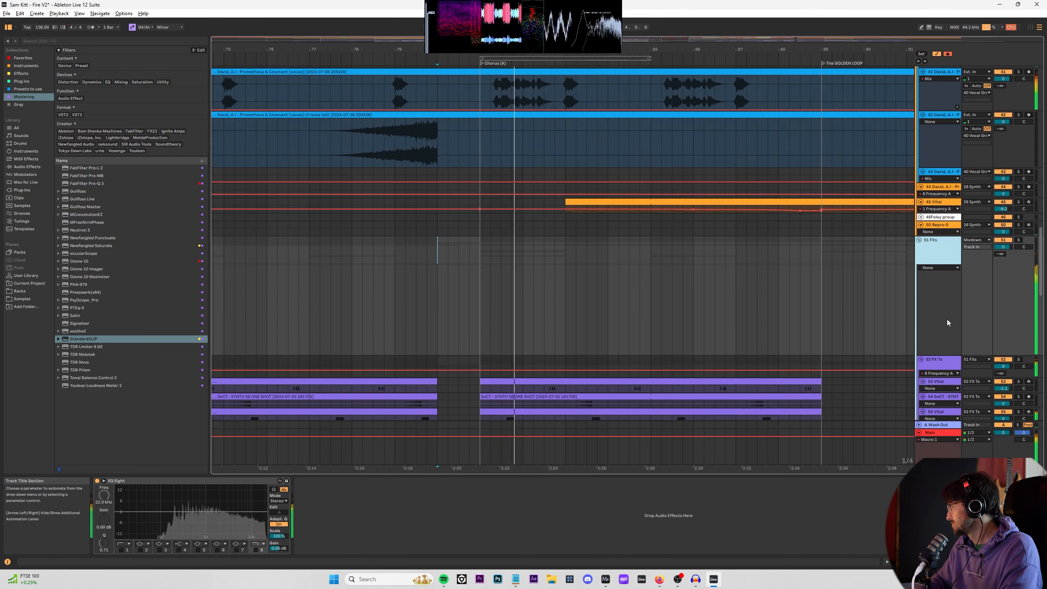
key(space)
key(space)
scroll(940, 289, down, 10)
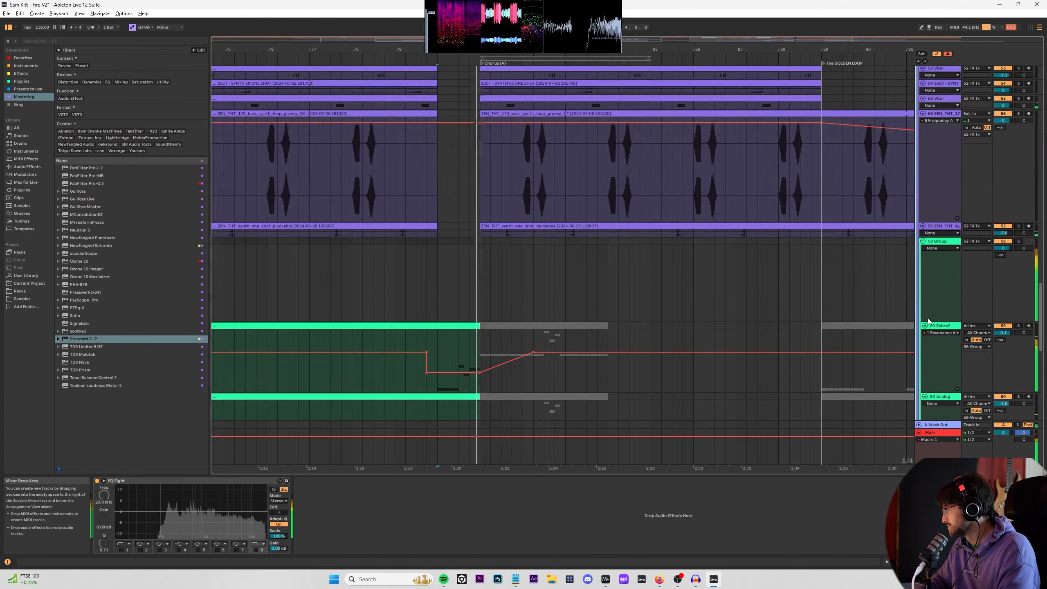
Step: Solo the Zebra2 track and play it from 80.1.1 with the 58 Group's devices shown
click(788, 358)
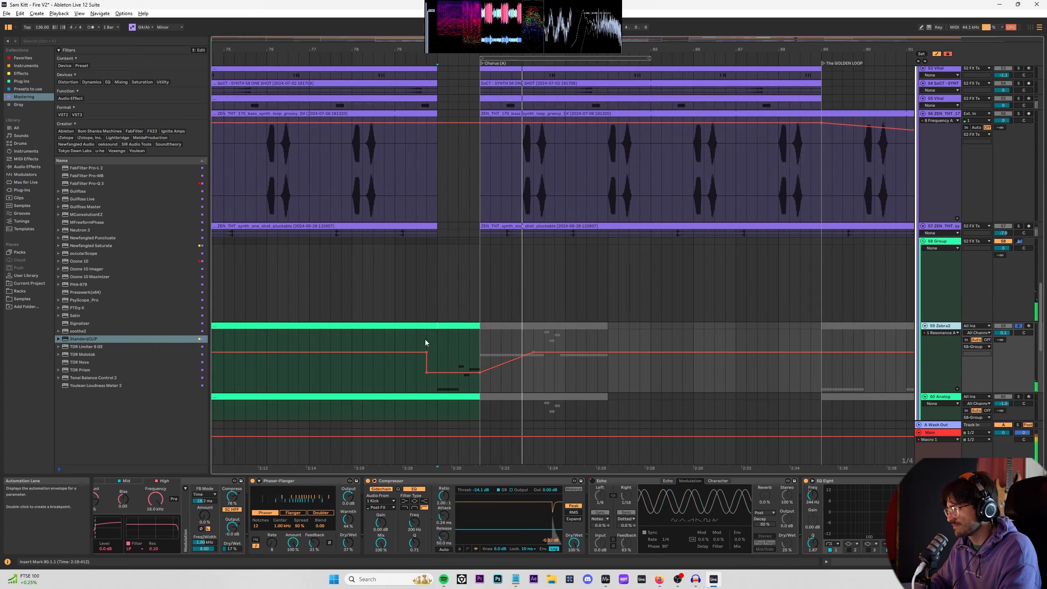
click(442, 346)
key(Up)
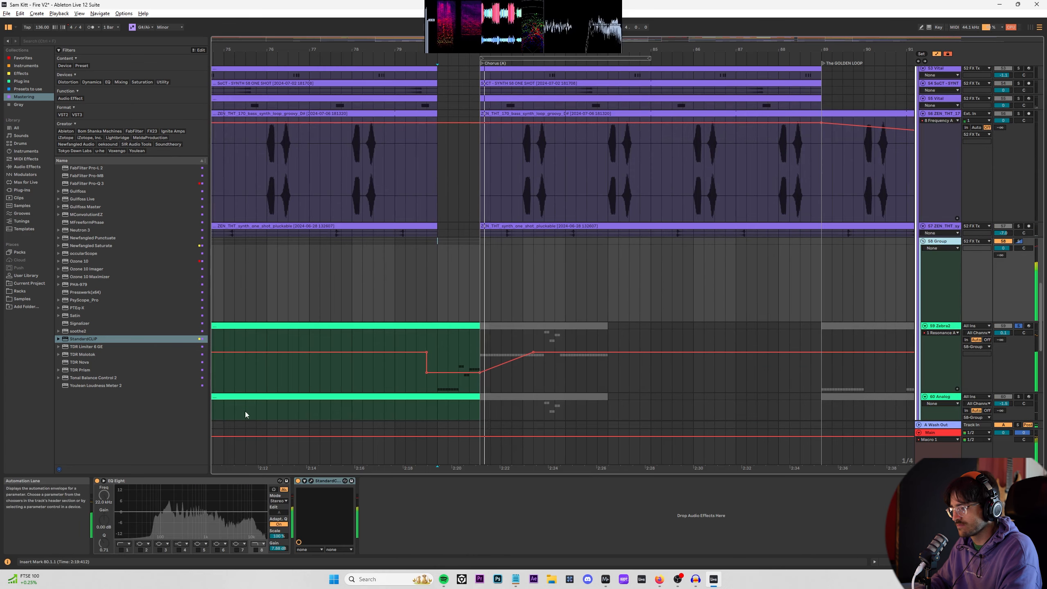
key(space)
Step: Set the 58 Group's StandardCLIP to Soft Clip Pro, raise the saturator to between 25 and 50, and compare it with bypass
click(313, 481)
click(478, 269)
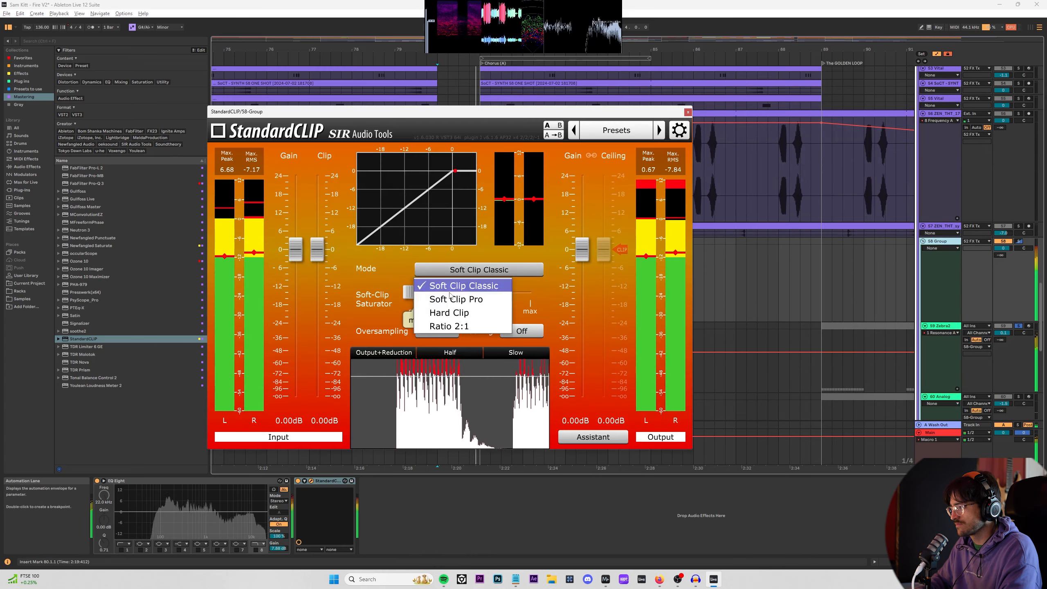
click(421, 299)
drag(421, 300, 457, 293)
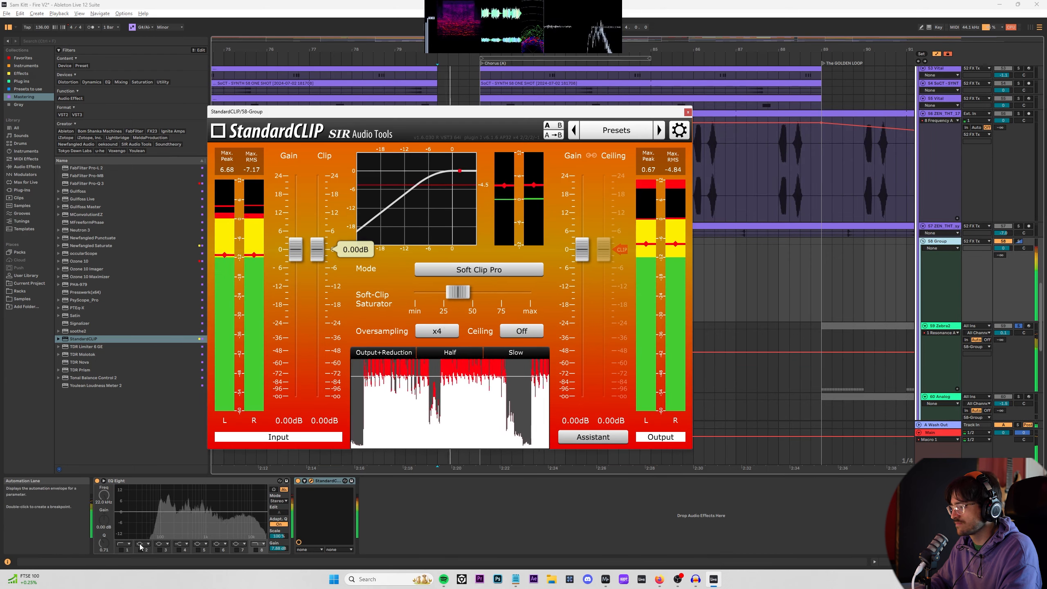
click(298, 482)
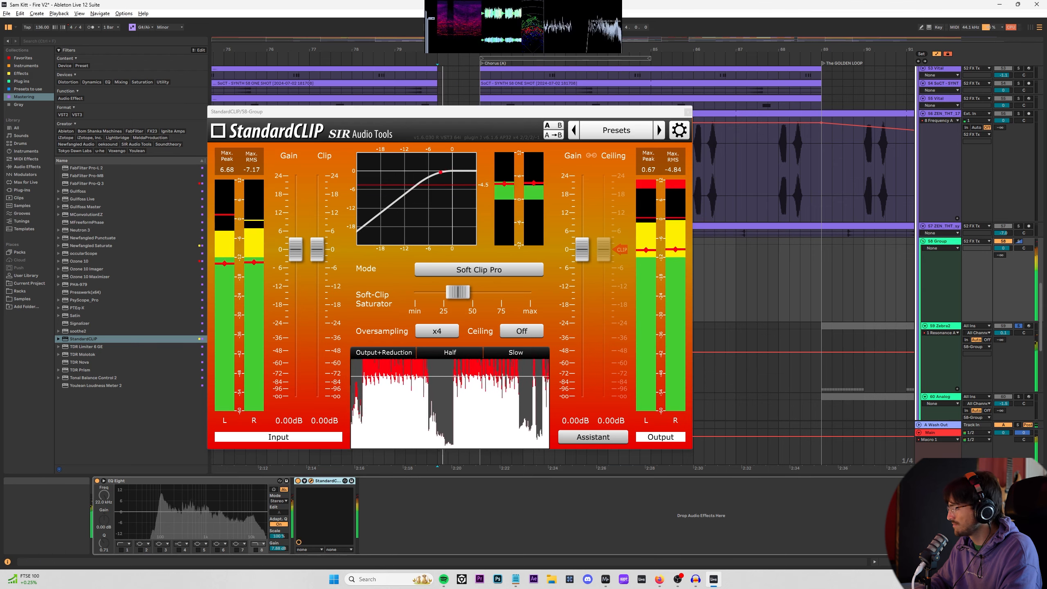
click(300, 483)
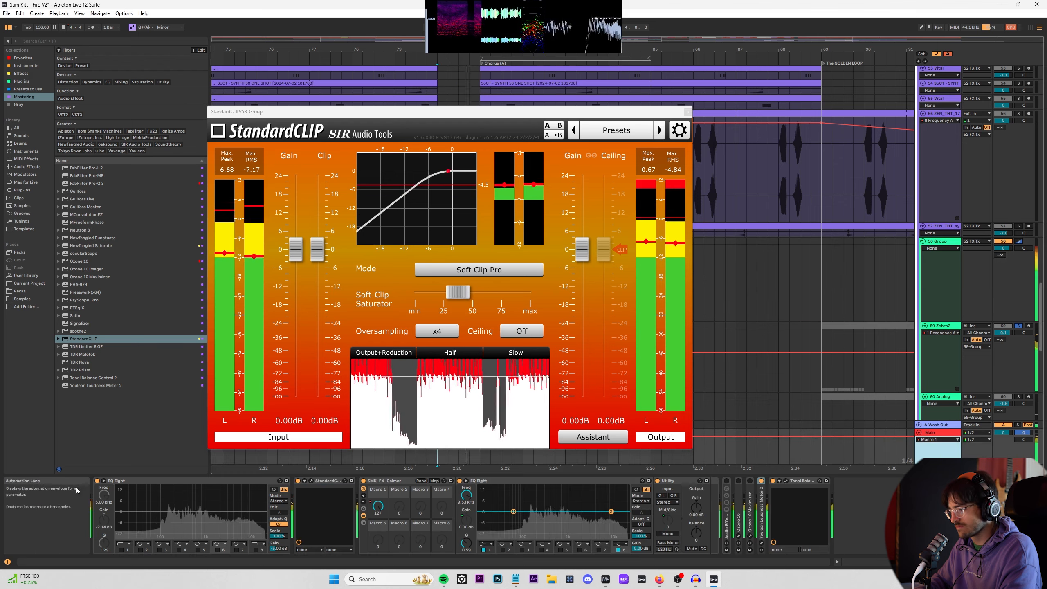
Step: Check the Main track's StandardCLIP settings and close both StandardCLIP windows
click(311, 482)
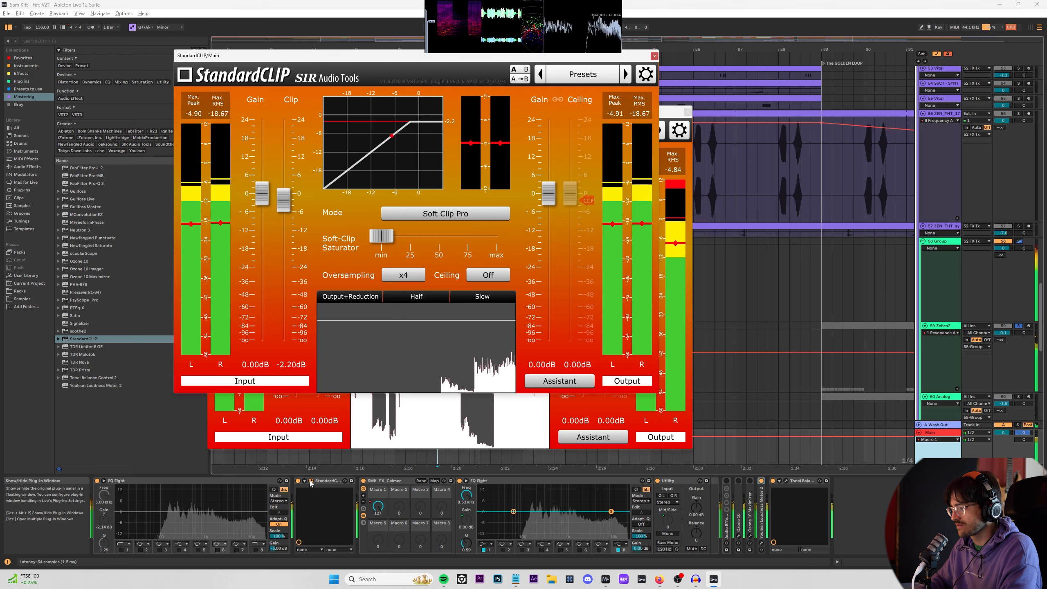
click(654, 56)
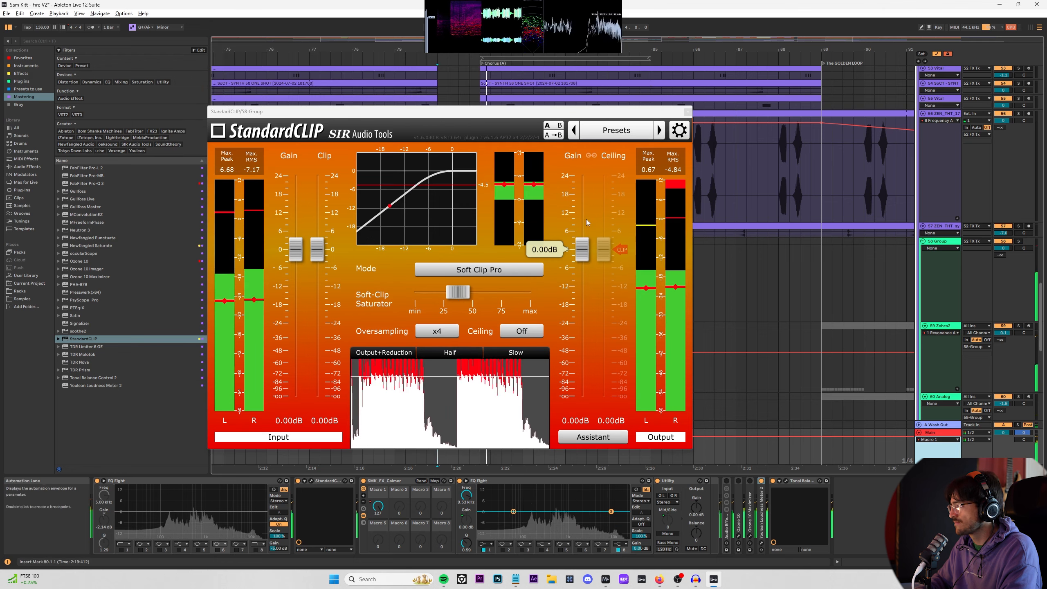
click(688, 111)
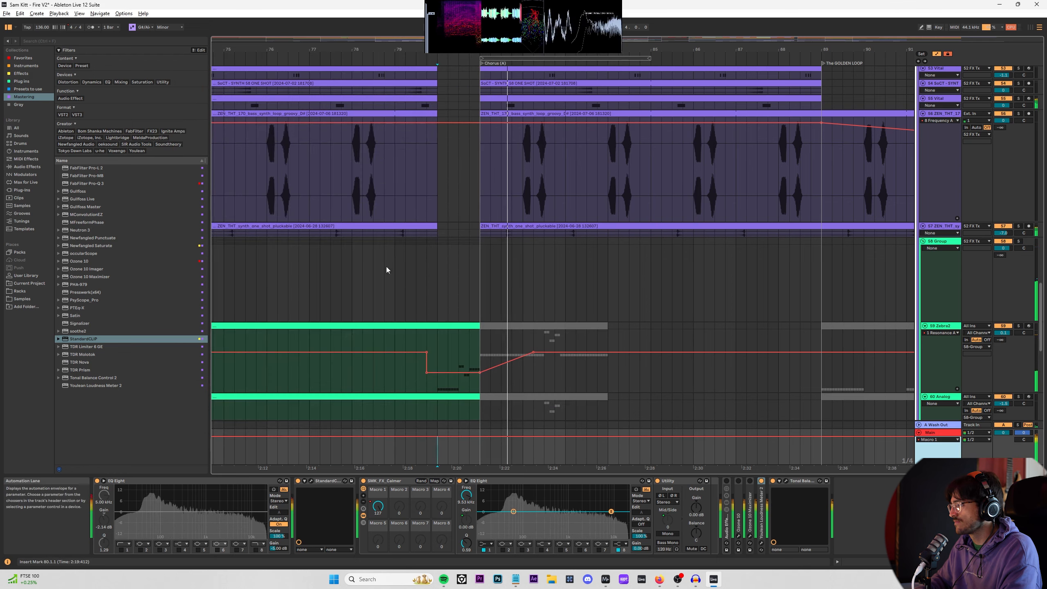
Step: Automate the 58 Group's track activator to switch off at the start of Chorus (A) and back on at bar 85
click(342, 272)
click(940, 248)
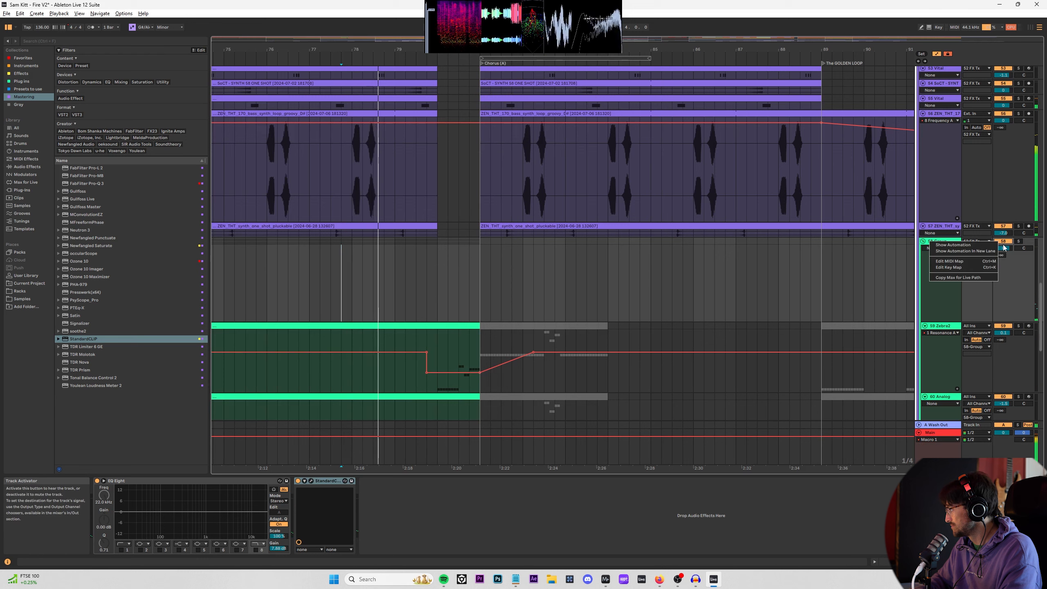
click(944, 260)
drag(487, 264, 480, 302)
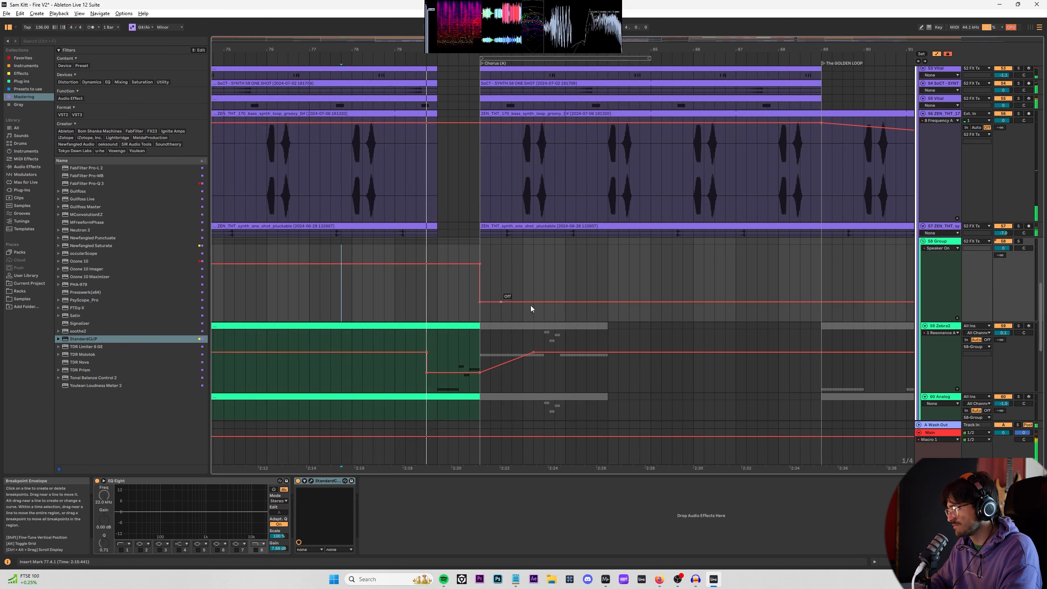
drag(651, 302, 651, 264)
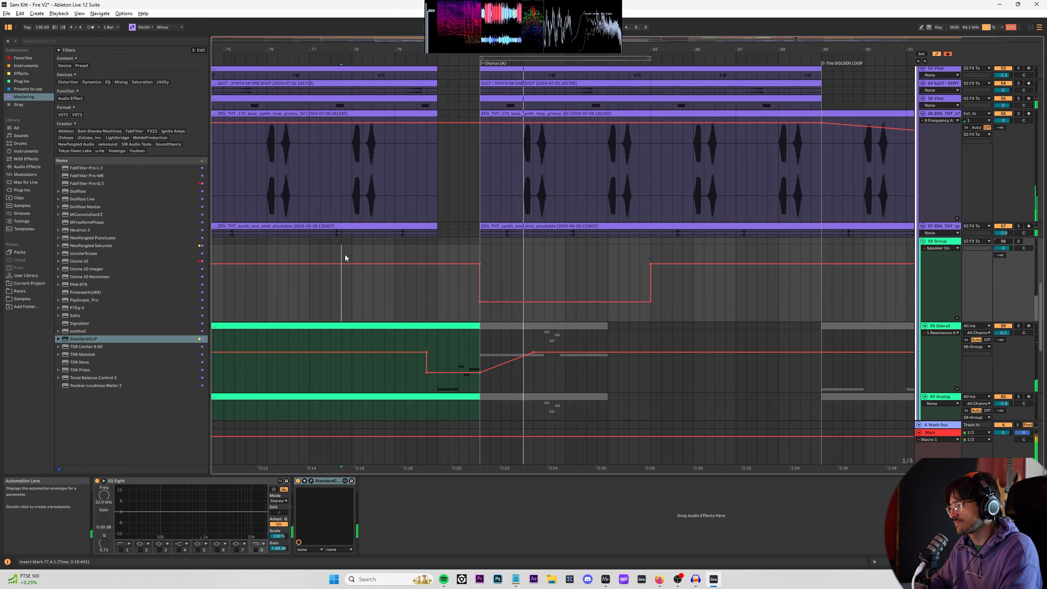
drag(308, 253, 305, 252)
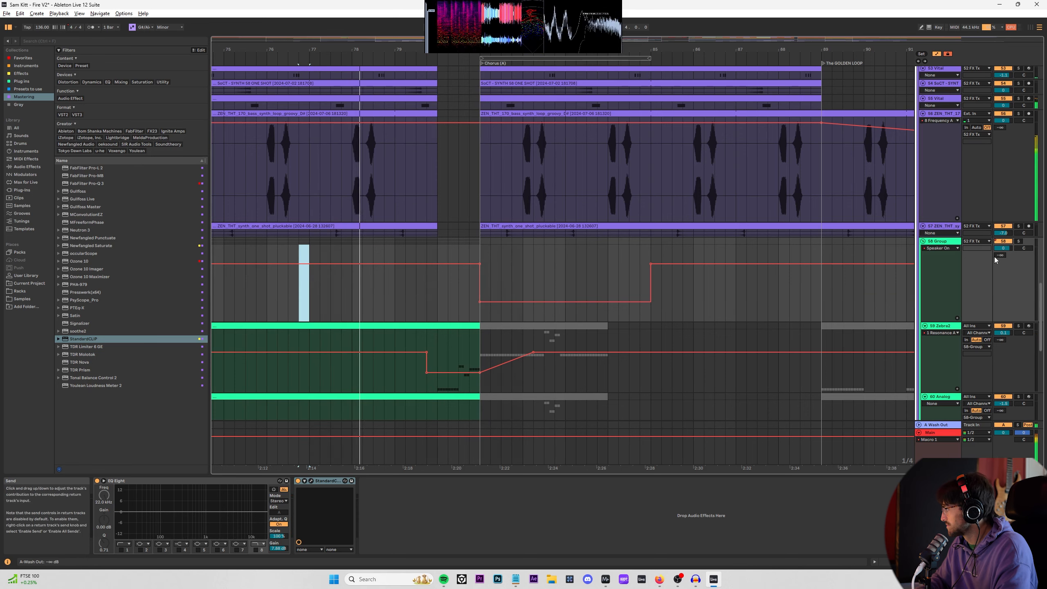
Step: Move the 58 Group out of the FX Tx group so it sits directly beneath 51 FXs
click(943, 247)
scroll(953, 194, up, 8)
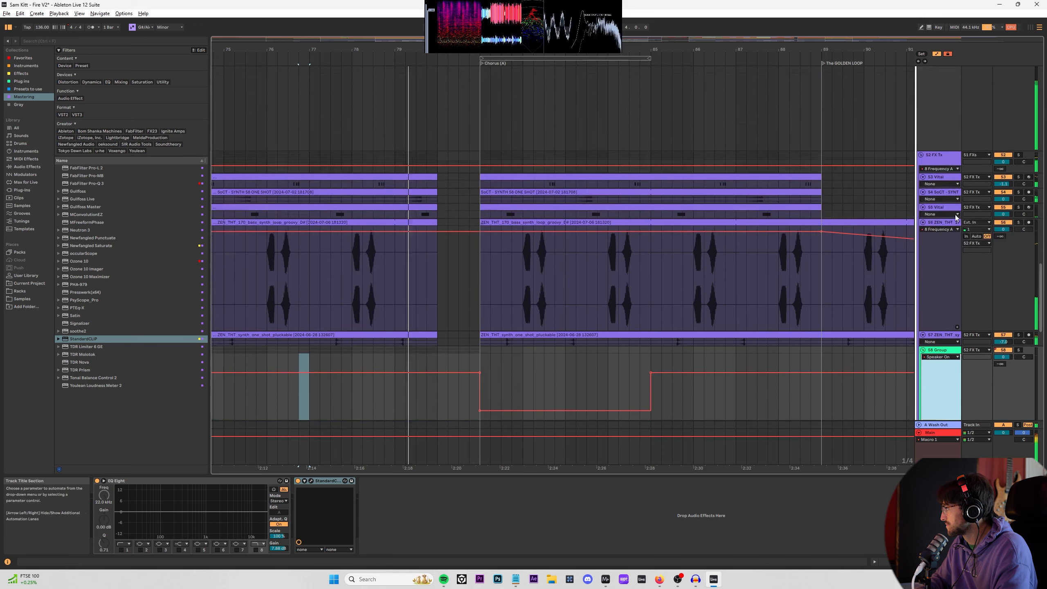
click(921, 250)
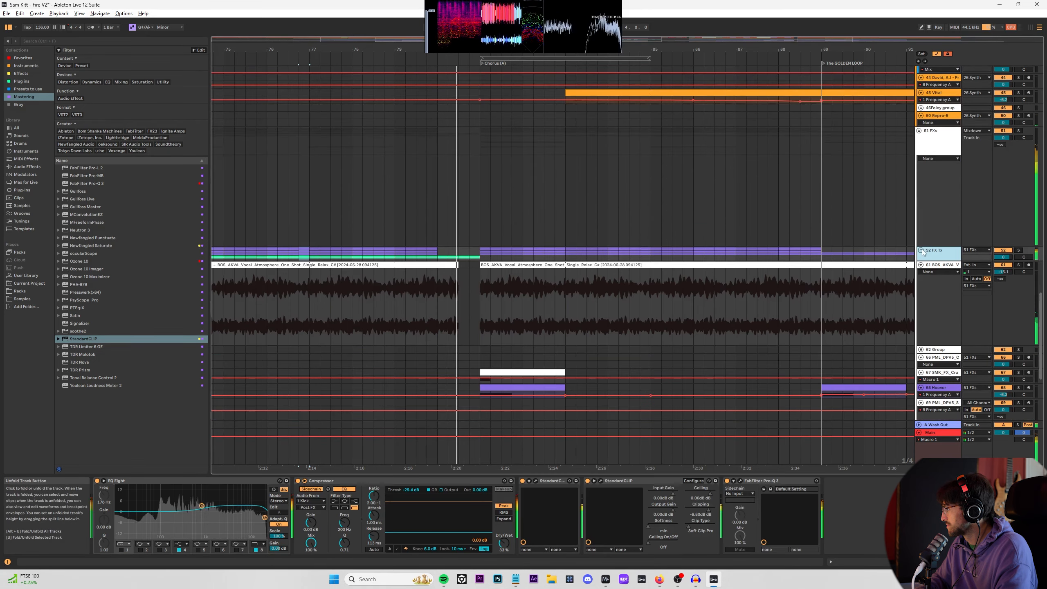
click(922, 250)
scroll(959, 365, down, 2)
click(952, 191)
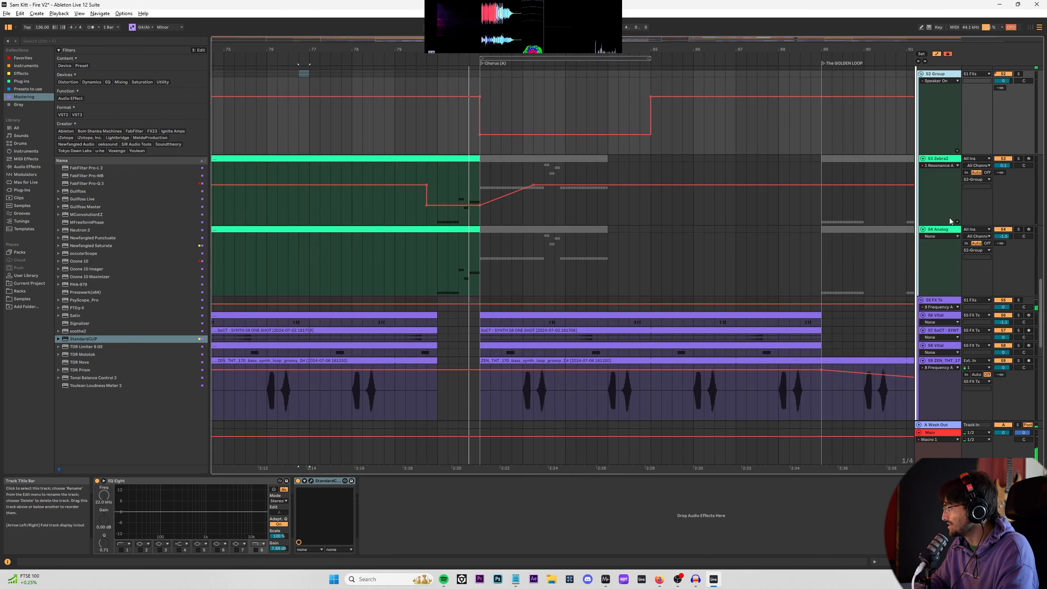
scroll(932, 254, down, 5)
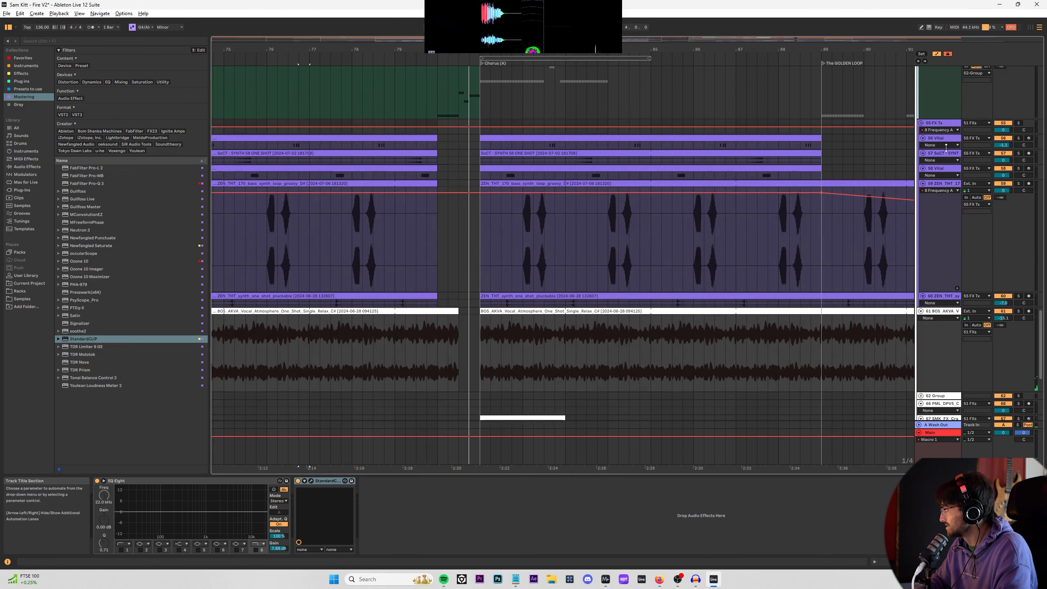
click(944, 126)
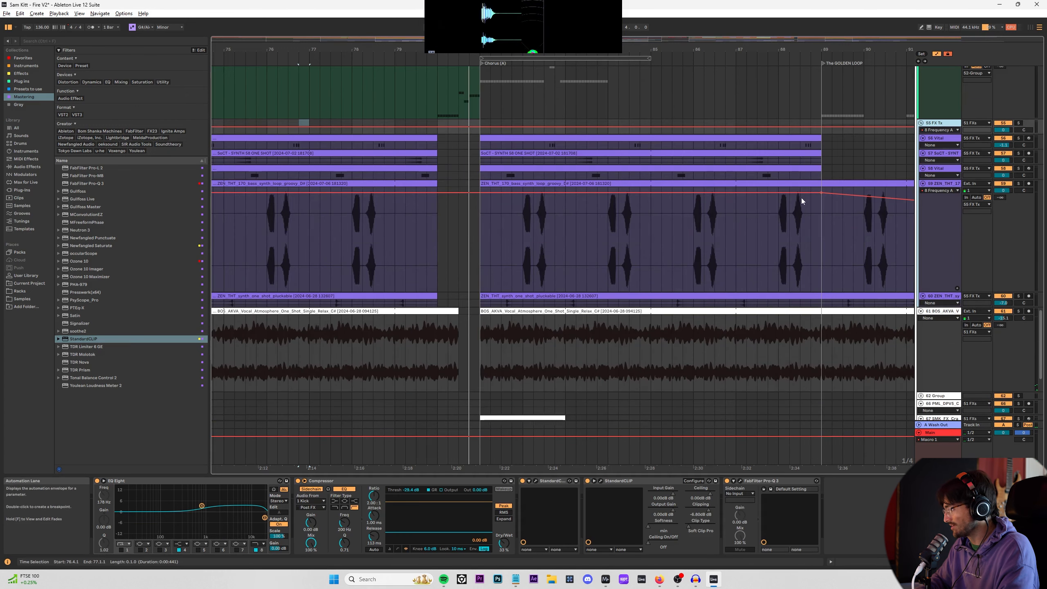
Step: Lower the moved synth group's volume to -7.7 dB while comparing it soloed and in the mix before Chorus (A)
scroll(968, 184, up, 6)
click(444, 118)
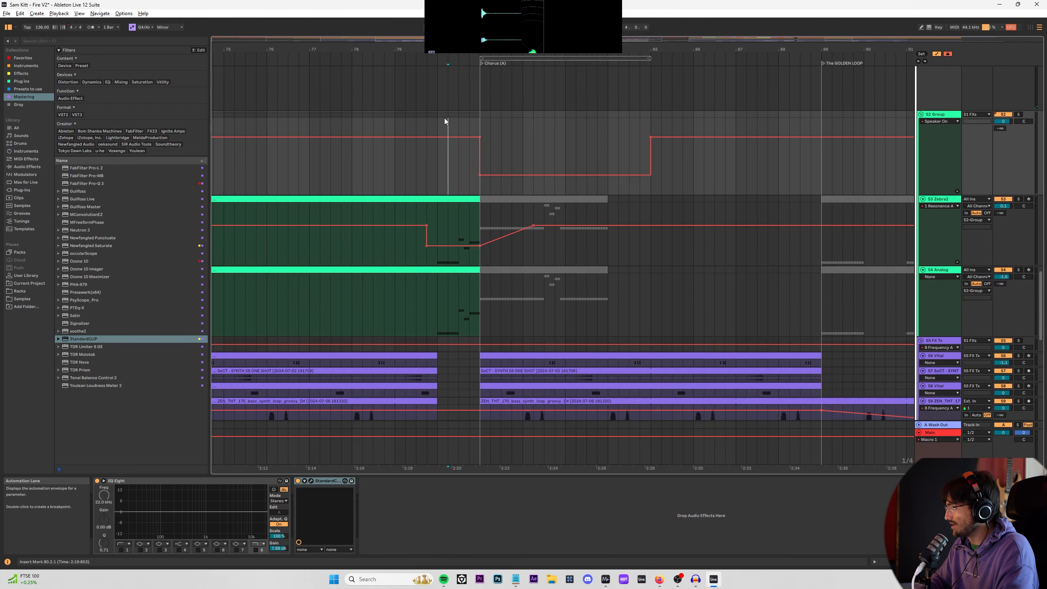
key(space)
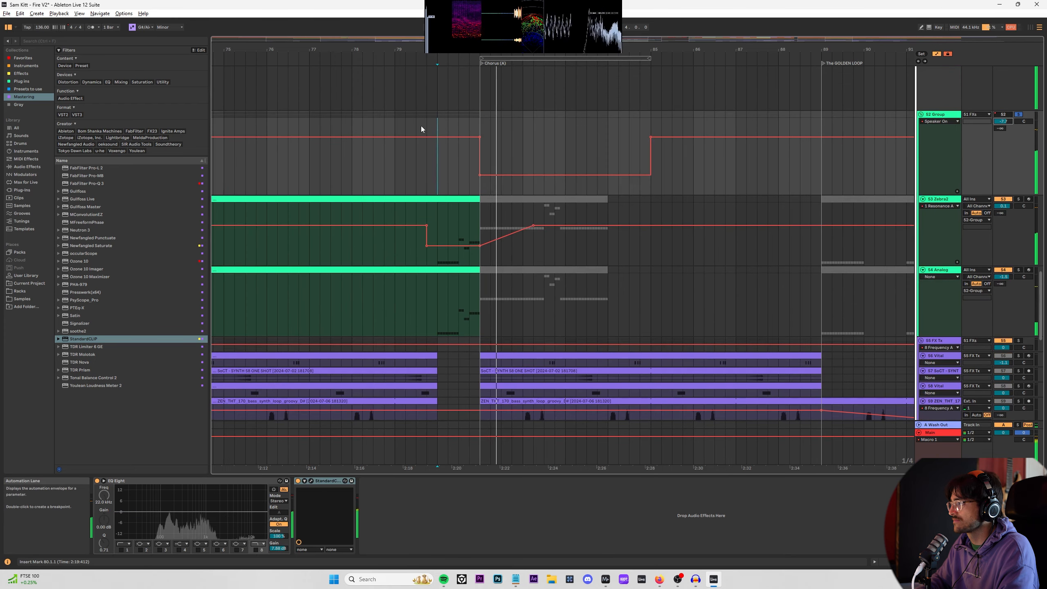
click(395, 123)
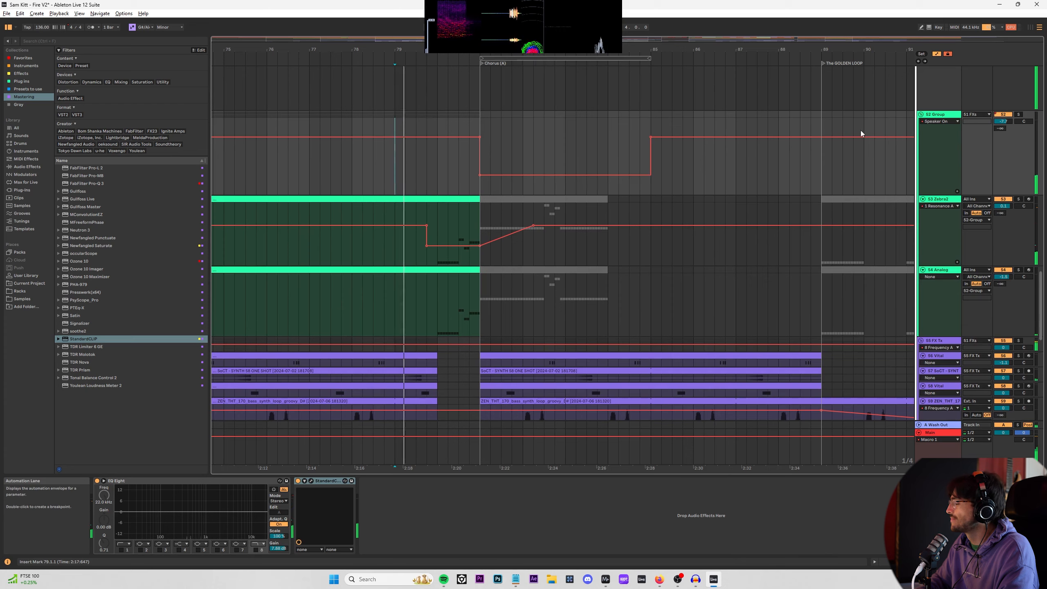
click(948, 433)
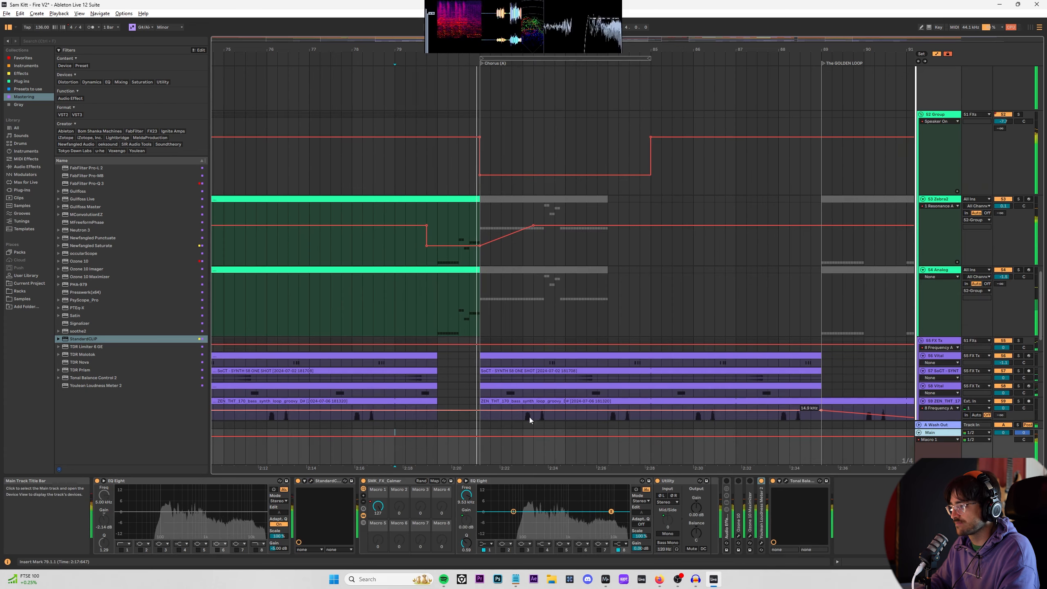
Step: Extend the synth group's switched-off activator automation to bar 86
scroll(471, 254, up, 5)
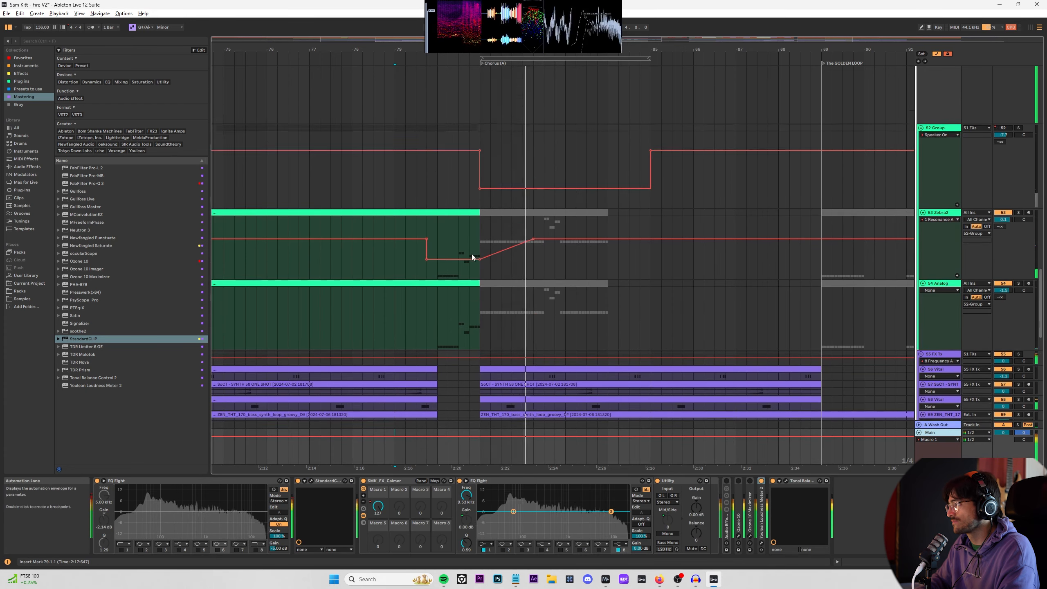
drag(650, 259, 689, 259)
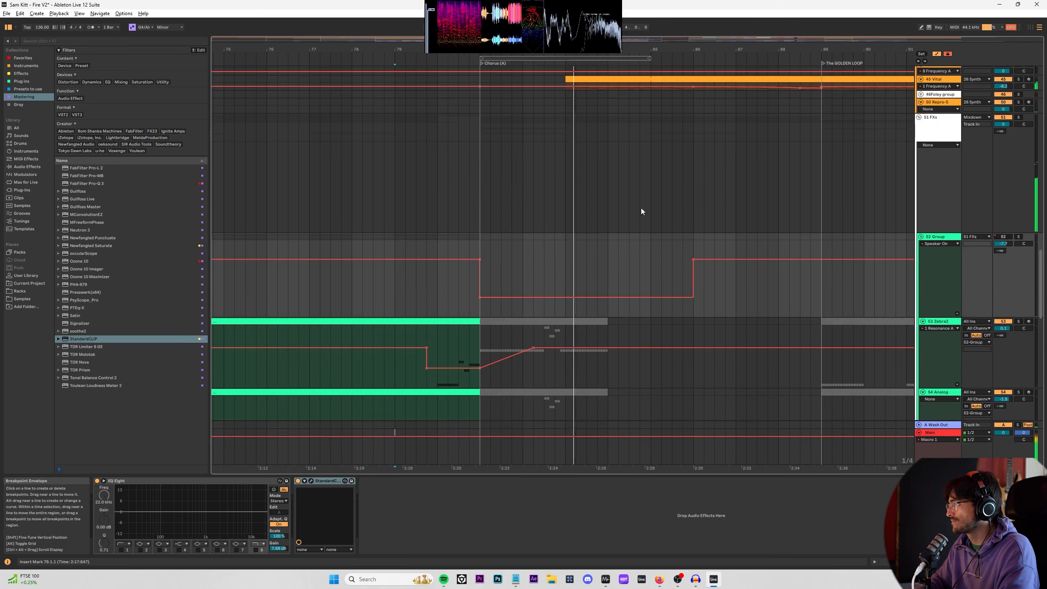
scroll(641, 208, down, 1)
drag(389, 468, 389, 450)
scroll(573, 223, down, 7)
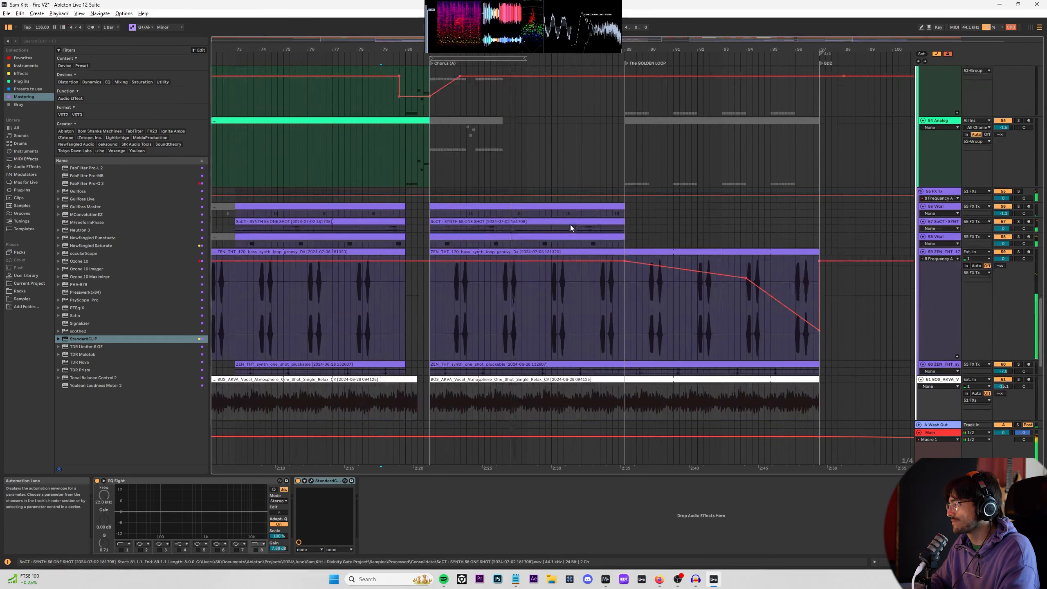
scroll(570, 248, up, 2)
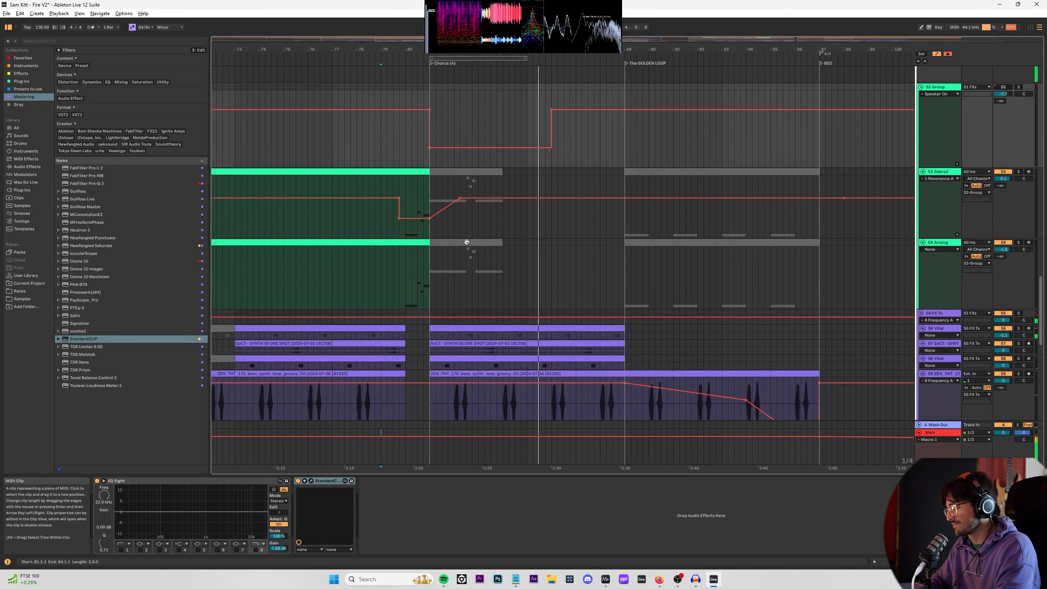
Step: Copy the Drop1 Zebra2 and Analog clips to the Back to energy section, spanning bars 141 to 157
key(h)
scroll(329, 101, down, 4)
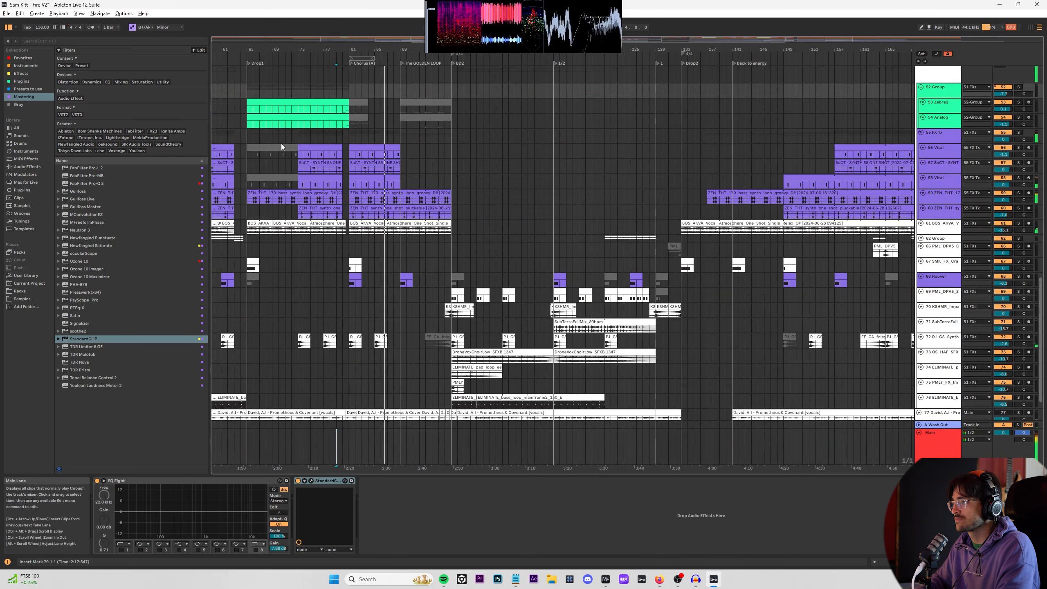
drag(241, 127, 349, 102)
drag(577, 49, 337, 46)
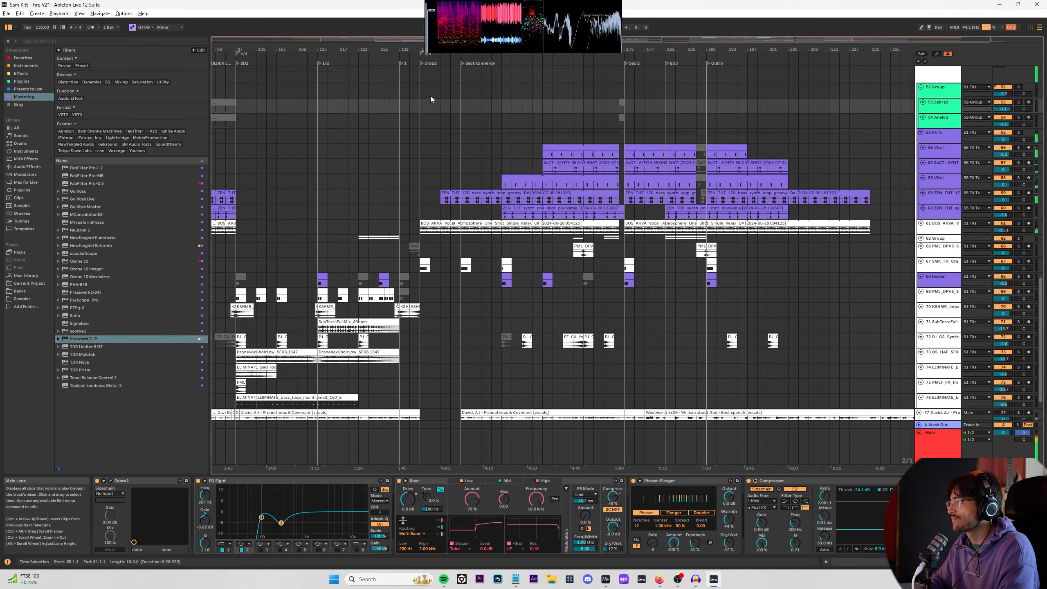
key(ctrl+v)
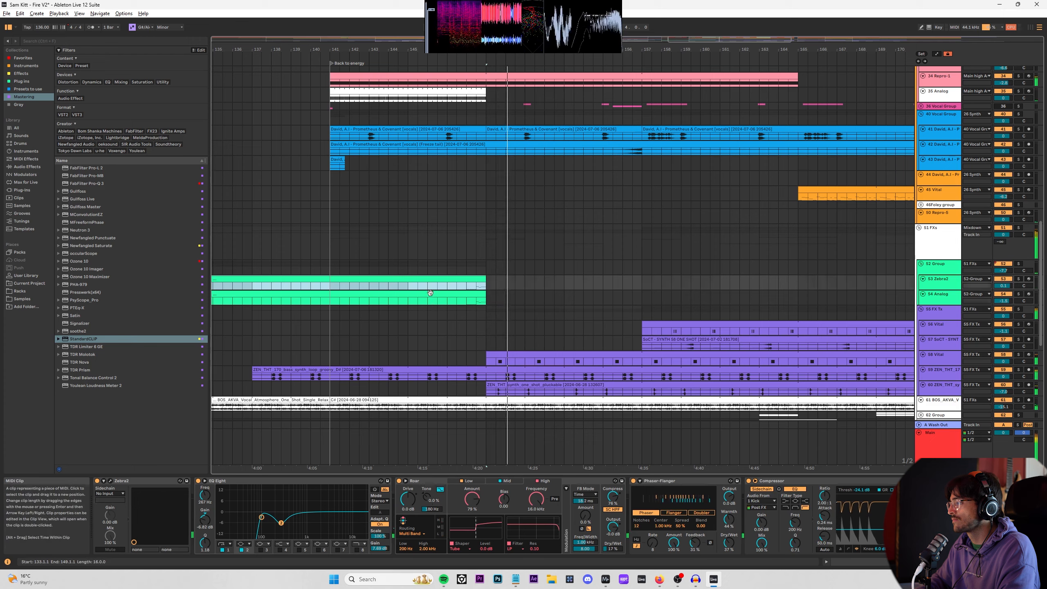
drag(457, 294, 606, 293)
click(612, 301)
Step: Play the transition at the end of the copied Zebra2 and Analog clips around bar 156
key(space)
key(space)
scroll(887, 309, up, 1)
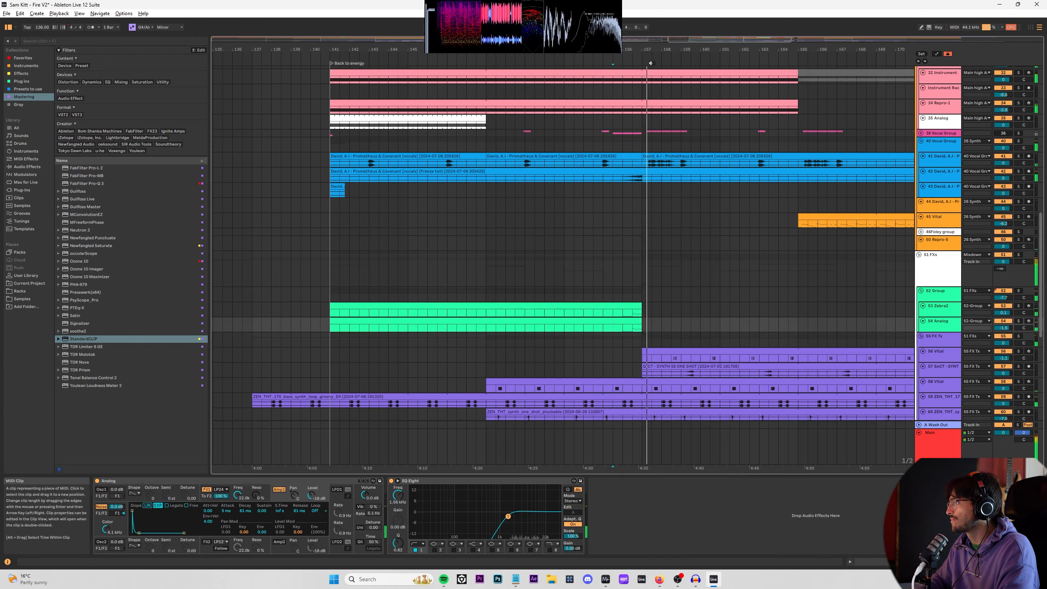
drag(672, 49, 654, 50)
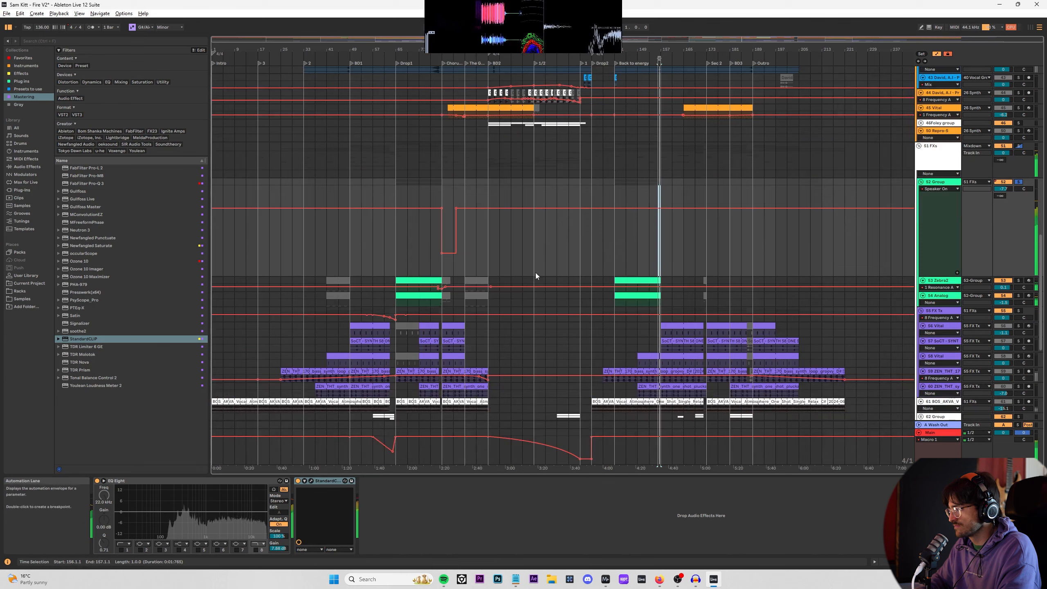
Step: Copy the Zebra2 resonance automation from around Chorus (A) to the end of the copied clips, starting at bar 153
key(a)
scroll(664, 293, up, 2)
key(a)
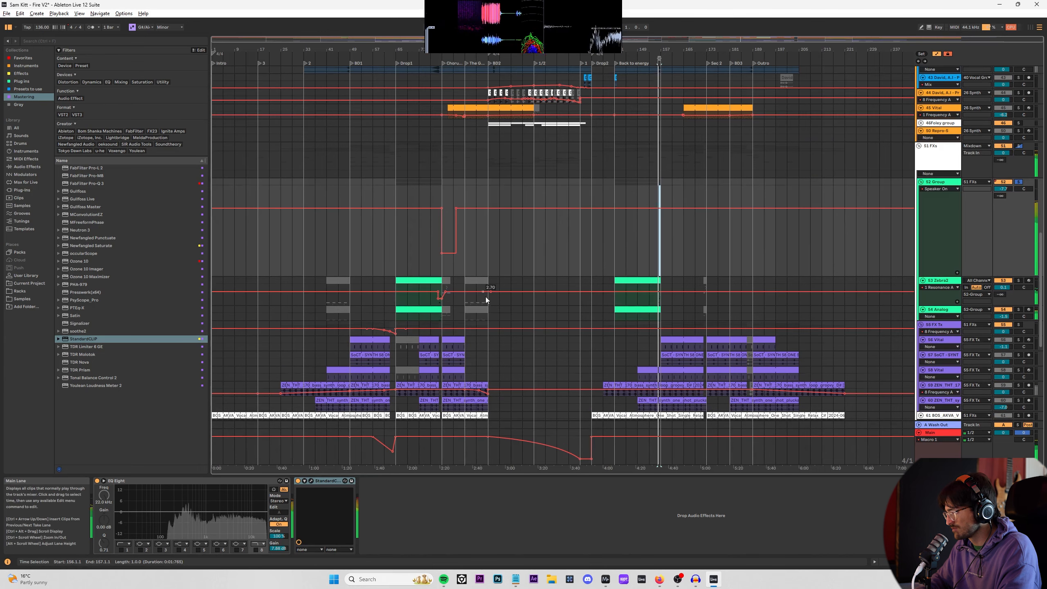
click(434, 307)
click(656, 292)
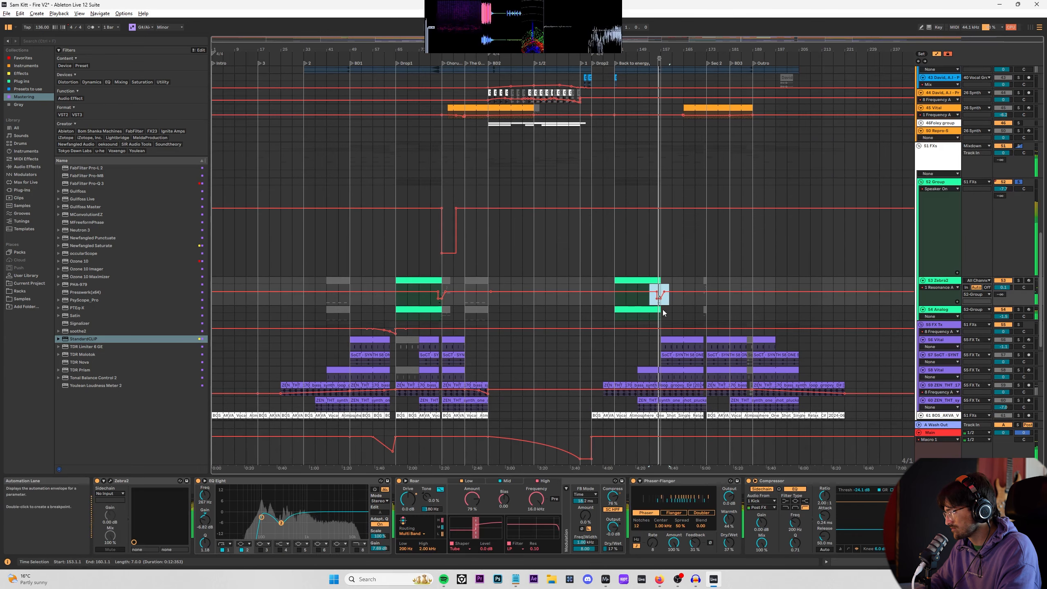
Step: Try to carry Zebra2's Echo on/off and EQ Eight 1 Frequency automation over to the copied section from bar 153
click(951, 288)
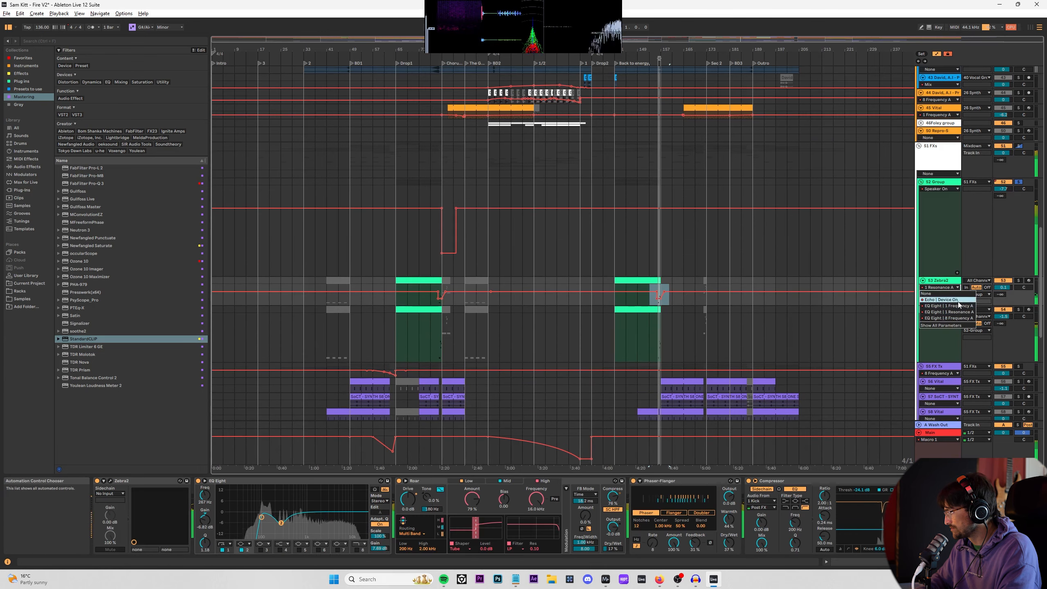
click(959, 302)
drag(657, 299, 657, 291)
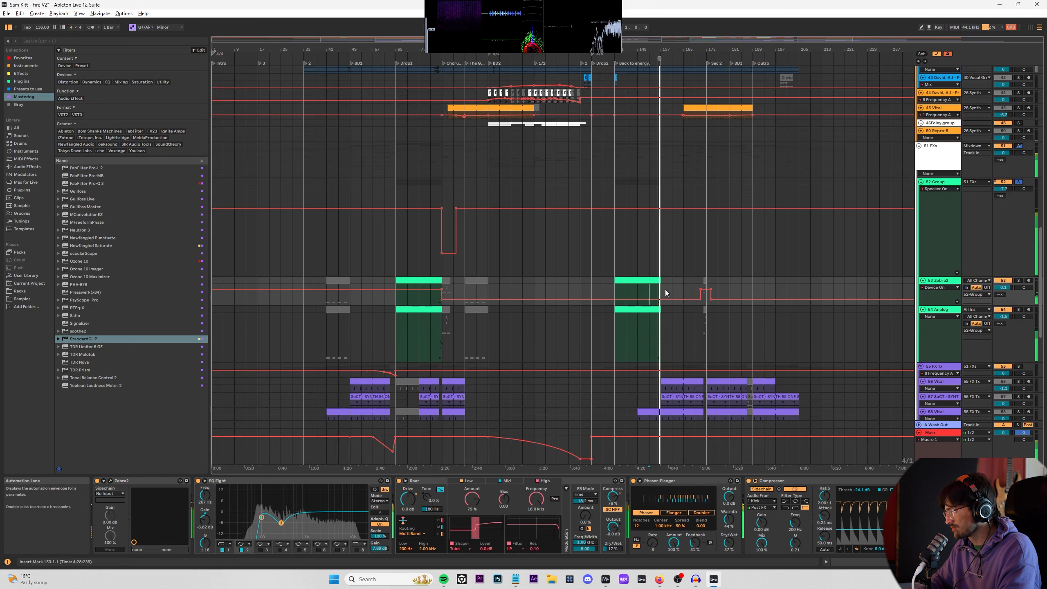
click(931, 300)
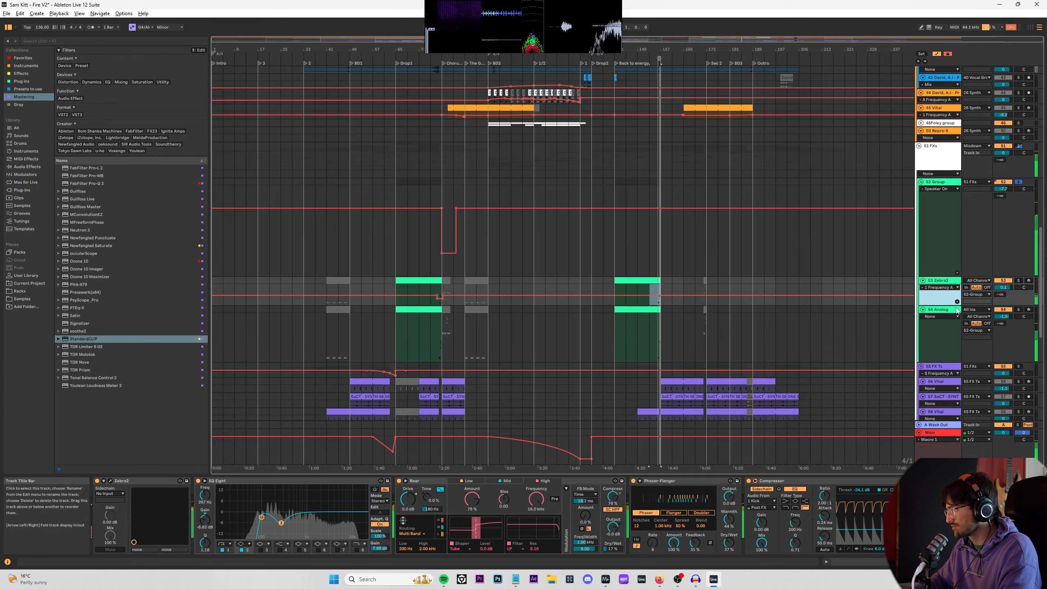
Step: Unlock the envelopes and recopy the Drop1 Zebra2 and Analog clips with their automation to bar 141, replacing the earlier copies
click(948, 57)
shift+click(665, 325)
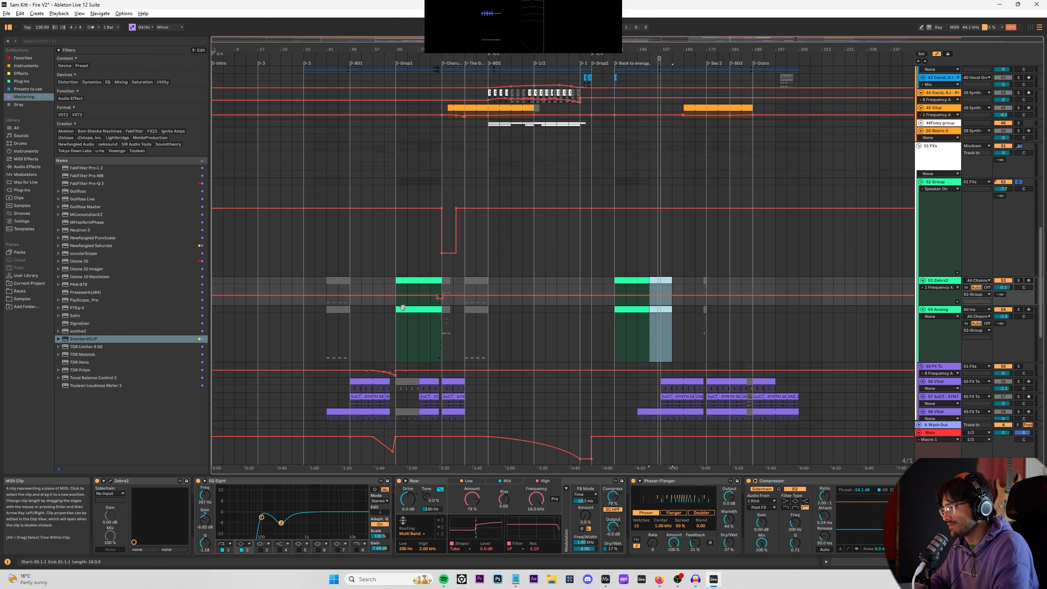
drag(403, 307, 439, 280)
click(618, 286)
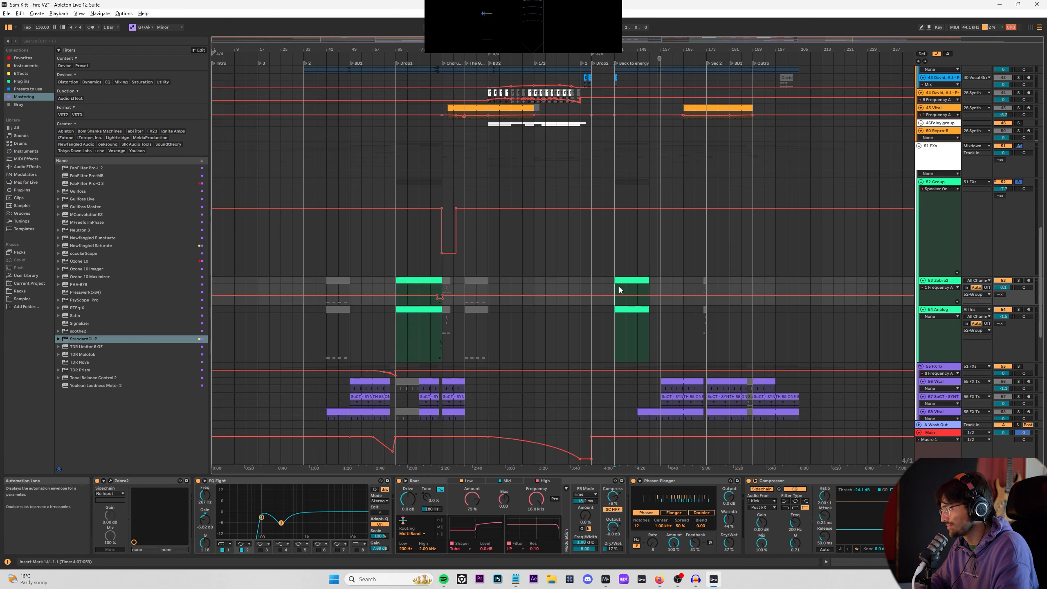
key(ctrl+v)
Step: Examine Zebra2's EQ Eight frequency and Echo Device On automation across the recopied clips
click(942, 291)
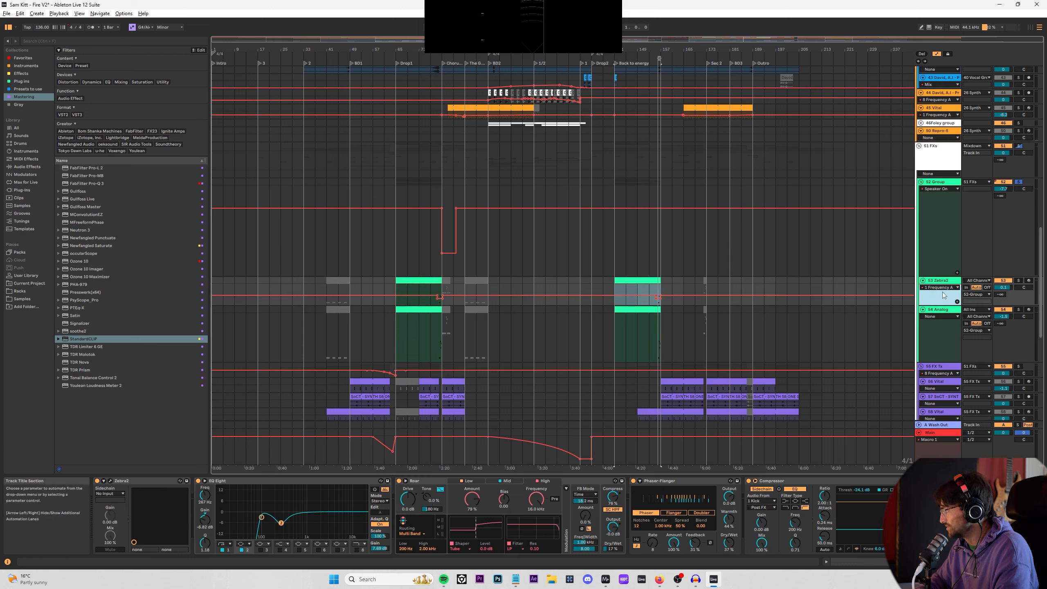
click(940, 288)
click(952, 314)
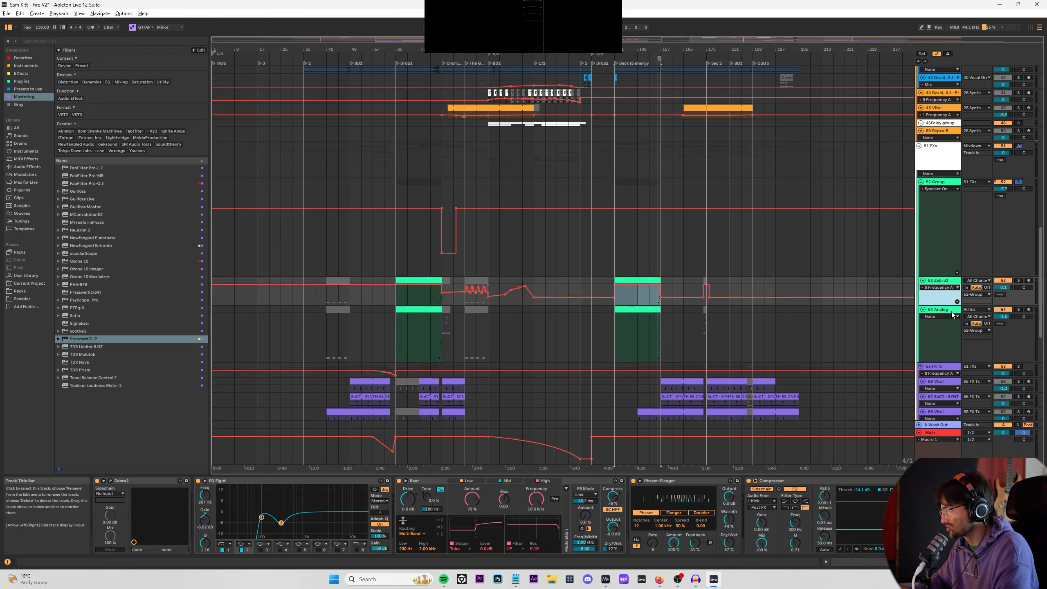
key(Down)
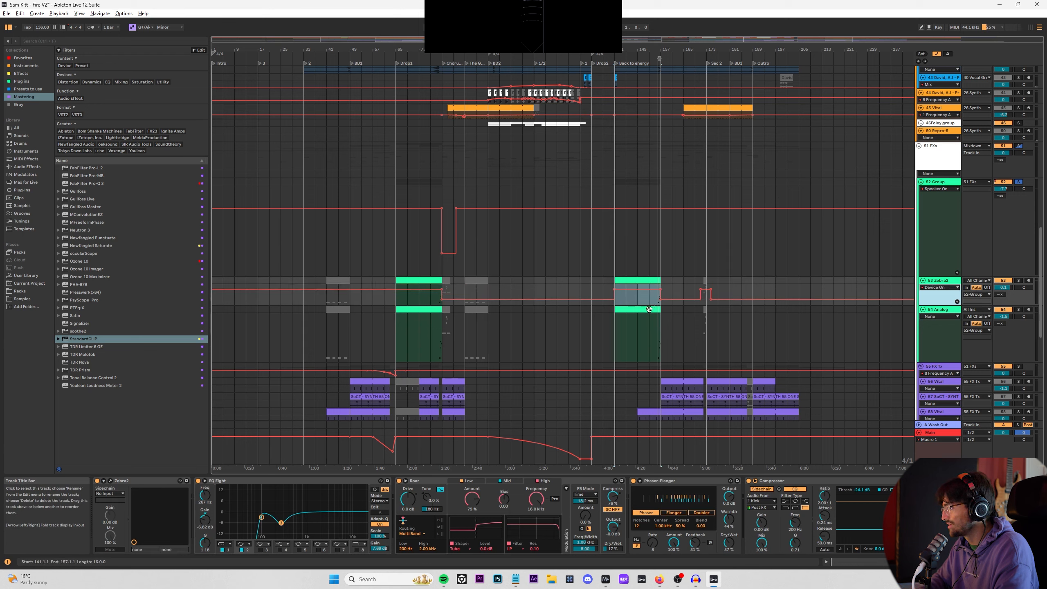
Step: Play back the copied Zebra2 and Analog section at Back to energy from bar 153
click(649, 307)
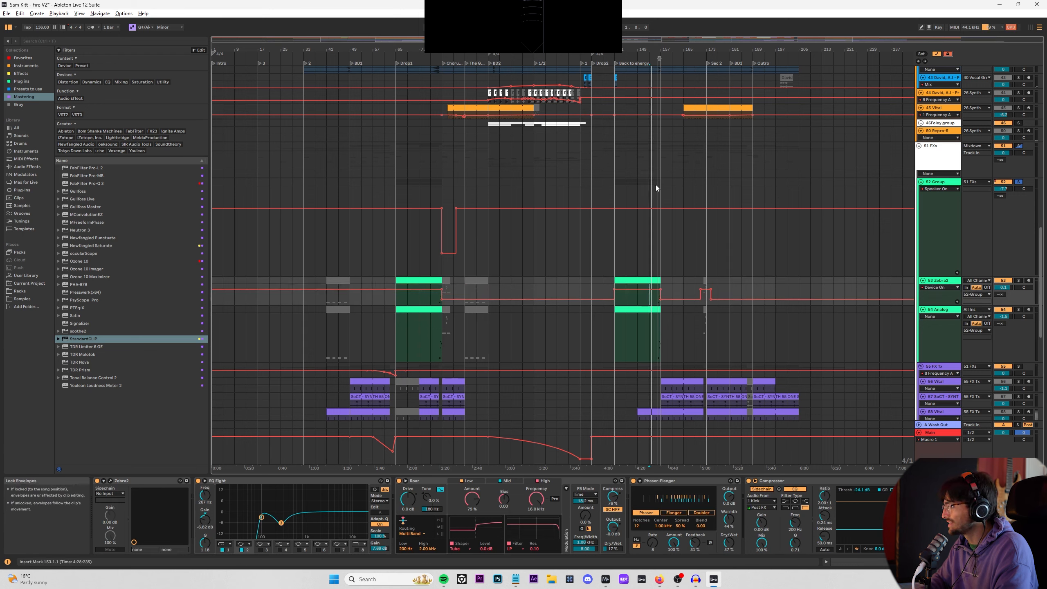
key(space)
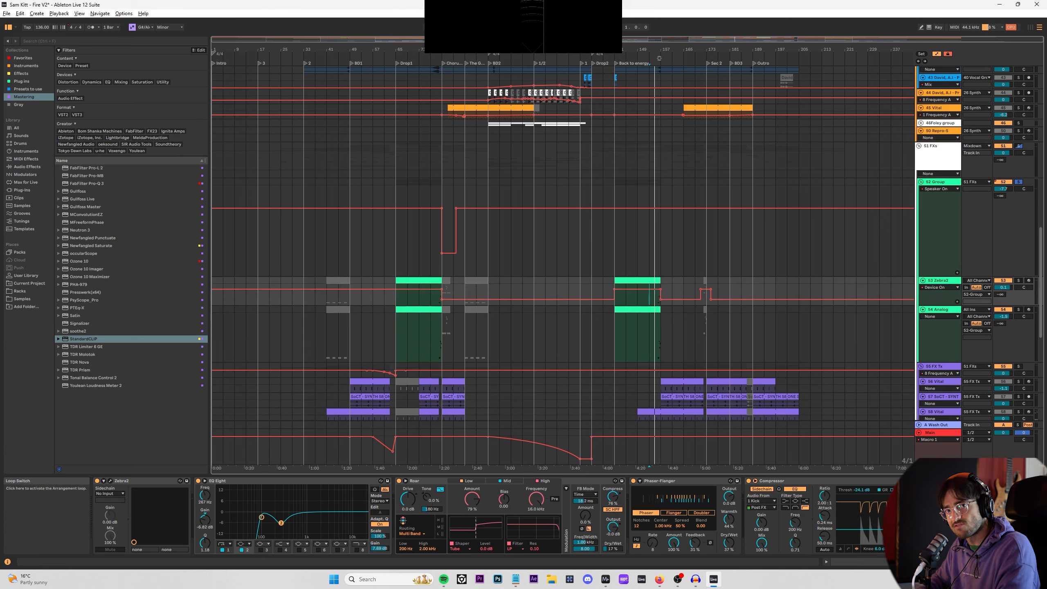
drag(640, 50, 544, 260)
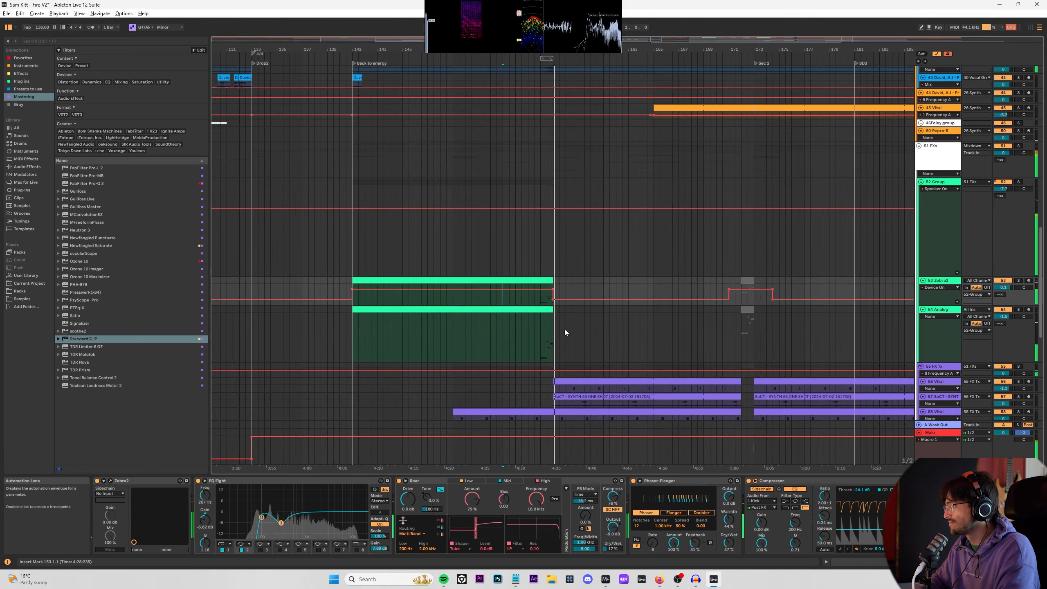
click(525, 243)
Step: Deactivate the hats and clap clips from 156.3 to bar 157 to open a gap in the percussion
scroll(539, 253, up, 10)
scroll(565, 206, up, 5)
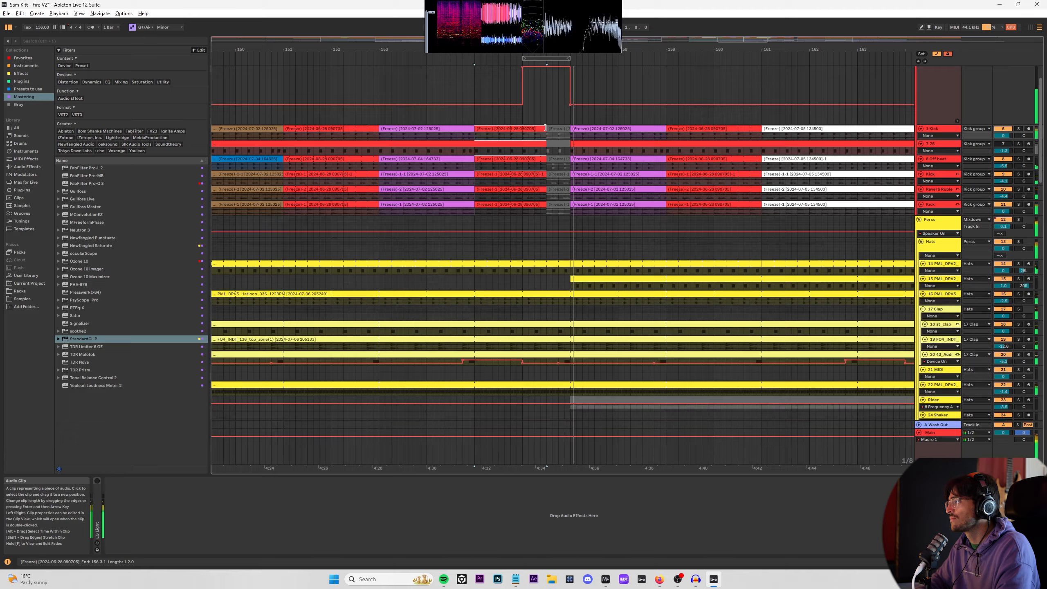
scroll(580, 224, down, 5)
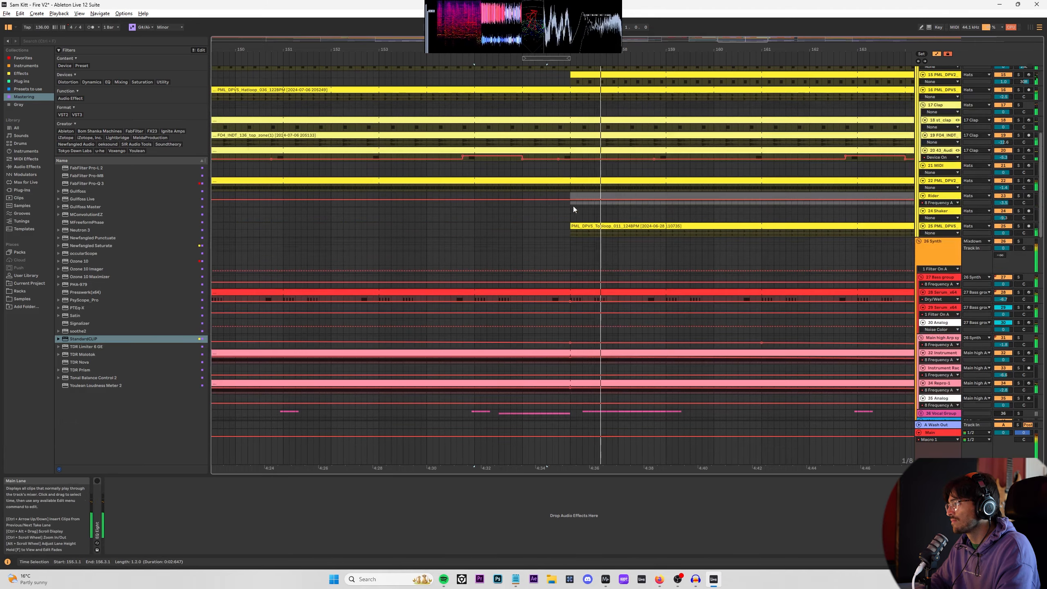
drag(571, 190, 546, 96)
key(Delete)
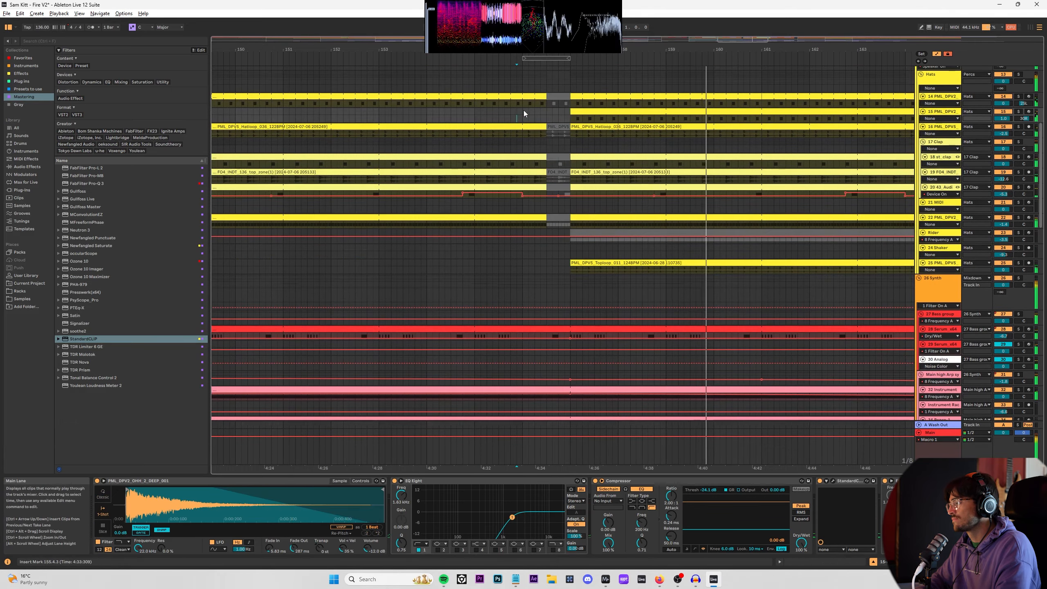
Step: Deactivate the Serum bass clip in the same half-bar gap from 156.3 to bar 157
click(523, 110)
scroll(594, 211, down, 3)
scroll(571, 231, up, 4)
drag(569, 220, 547, 220)
scroll(542, 236, down, 3)
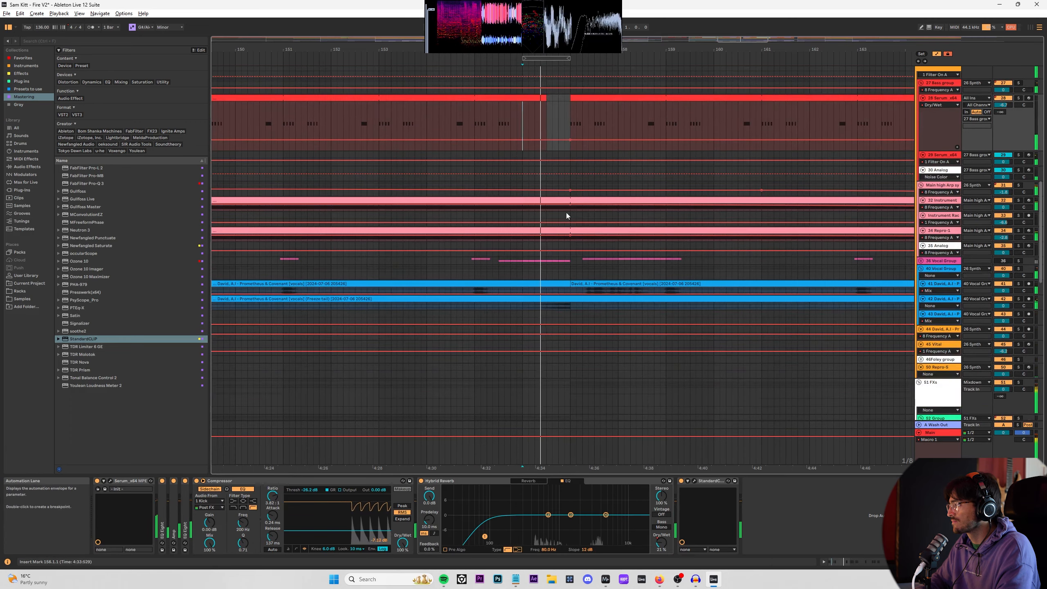
Step: Drop the Main high group's 8 Frequency A automation after bar 156 to about 140 Hz until bar 157, and lower the following stretch to about 2.2 kHz
scroll(934, 195, up, 5)
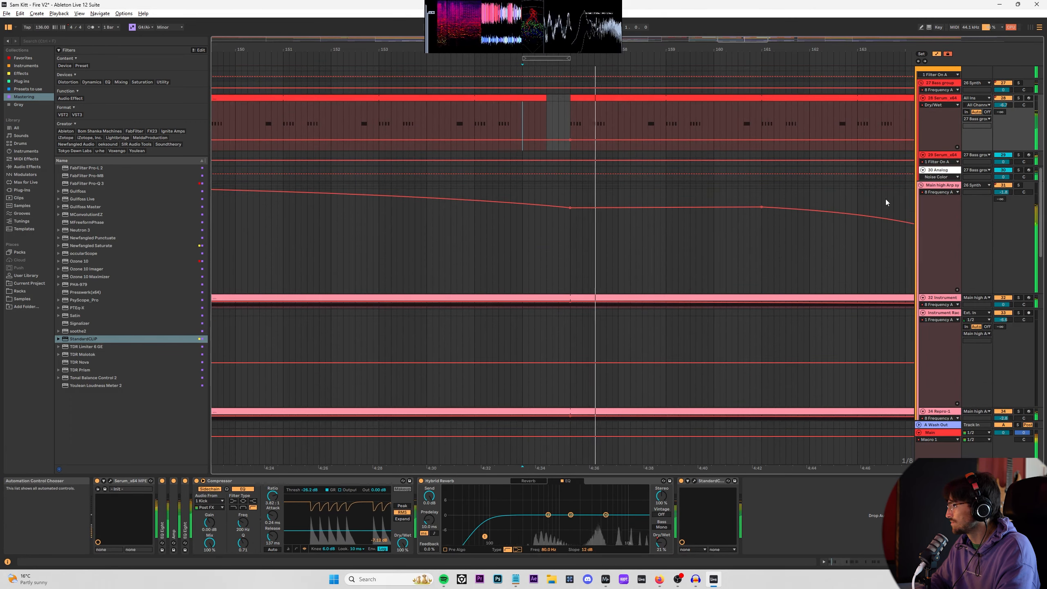
click(523, 196)
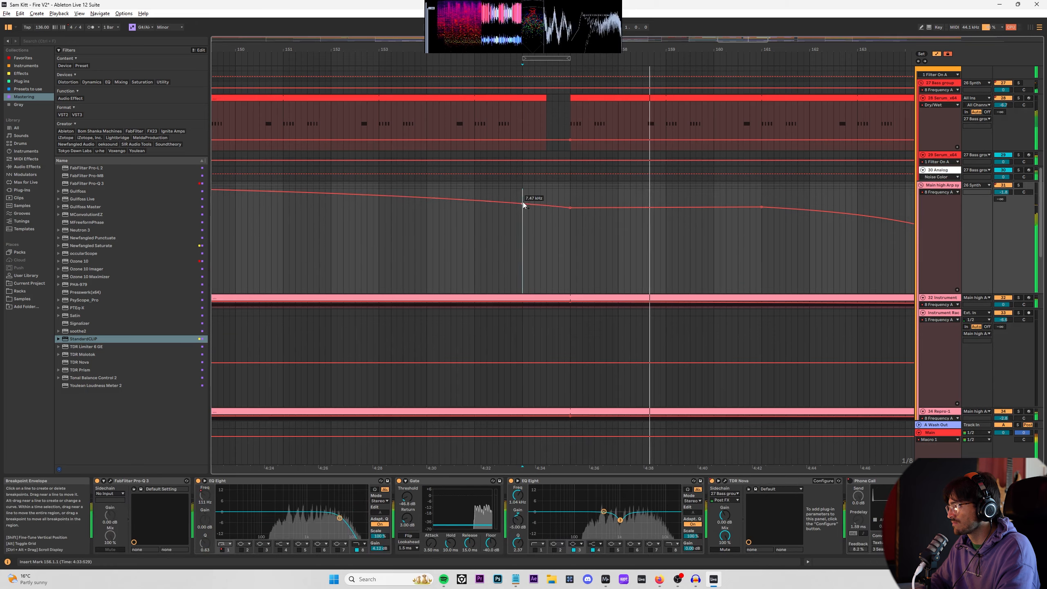
drag(600, 211, 599, 223)
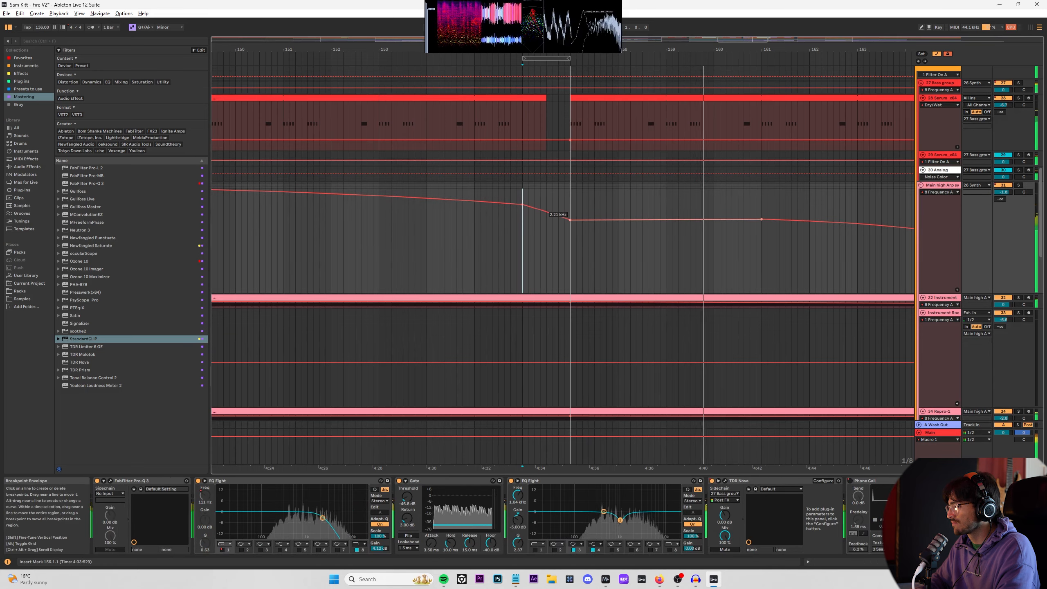
click(506, 226)
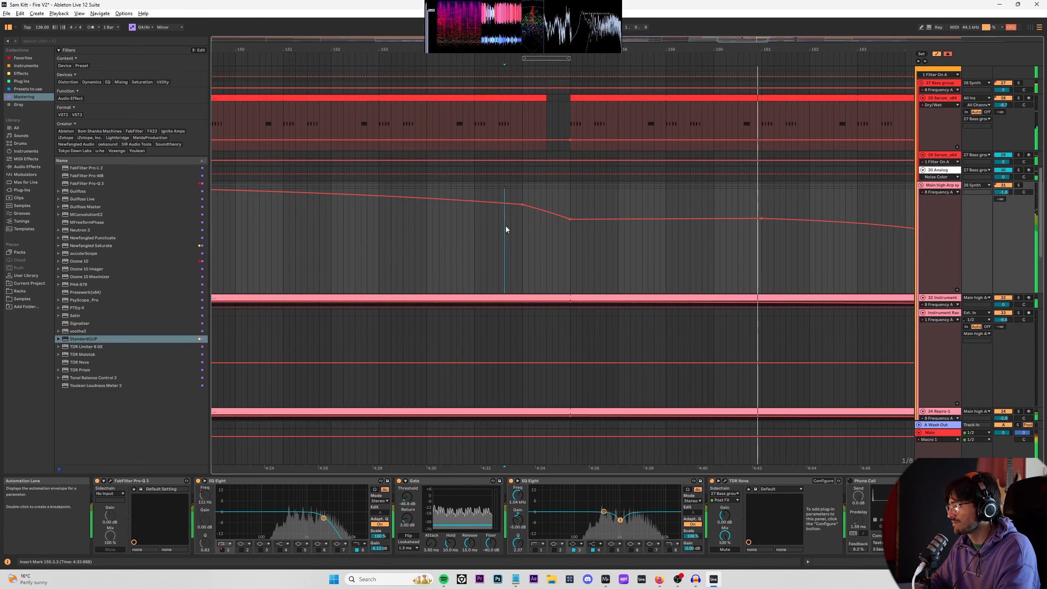
drag(547, 211, 547, 257)
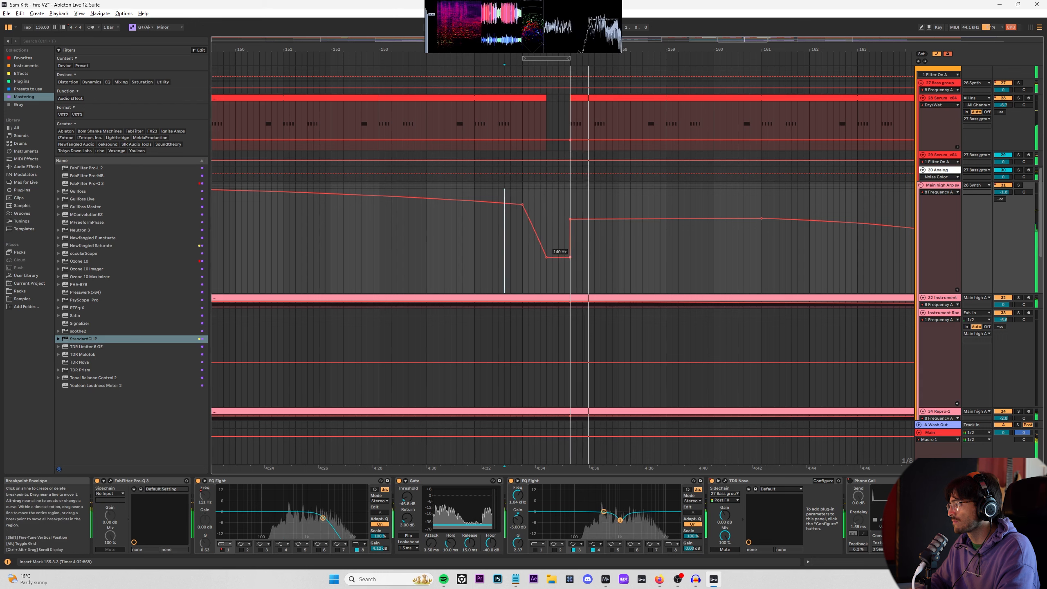
Step: Curve the Main high group's frequency drop after bar 156 and readjust the low level held until bar 157
drag(559, 263, 559, 293)
drag(525, 201, 528, 199)
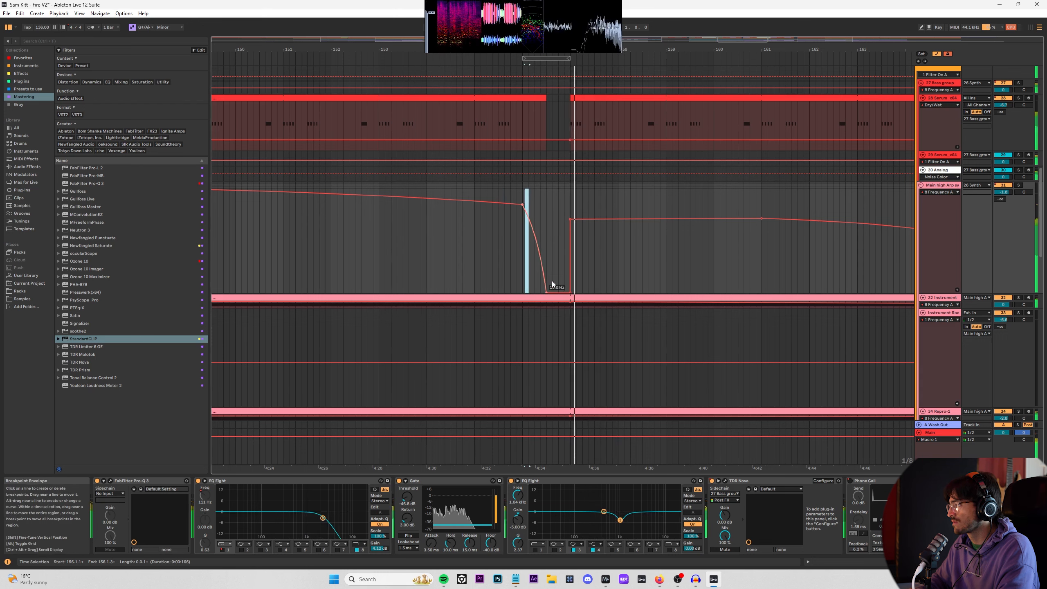
drag(552, 286, 558, 281)
scroll(552, 251, down, 3)
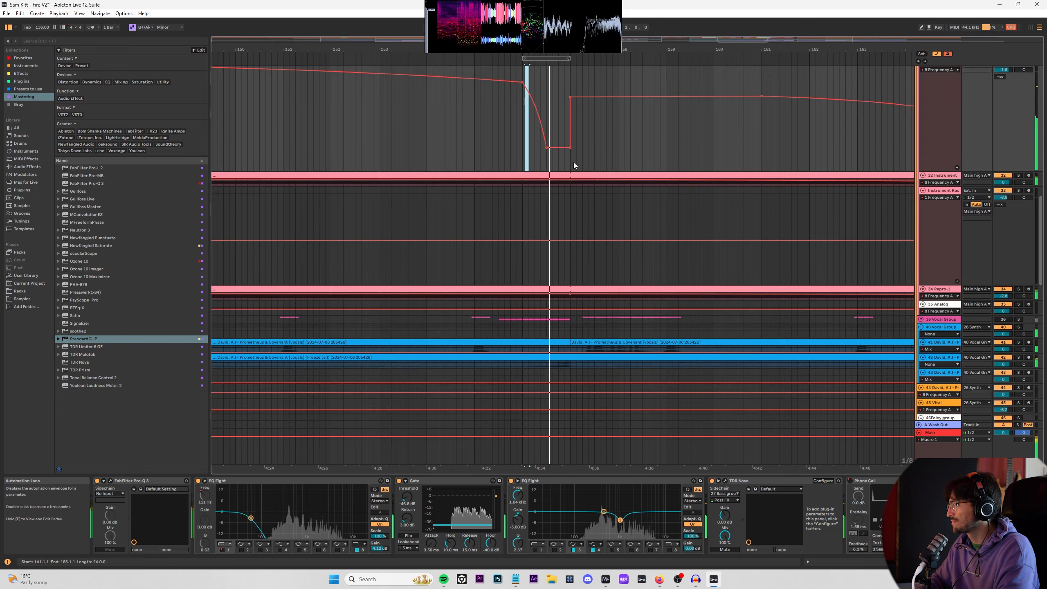
drag(571, 161, 556, 133)
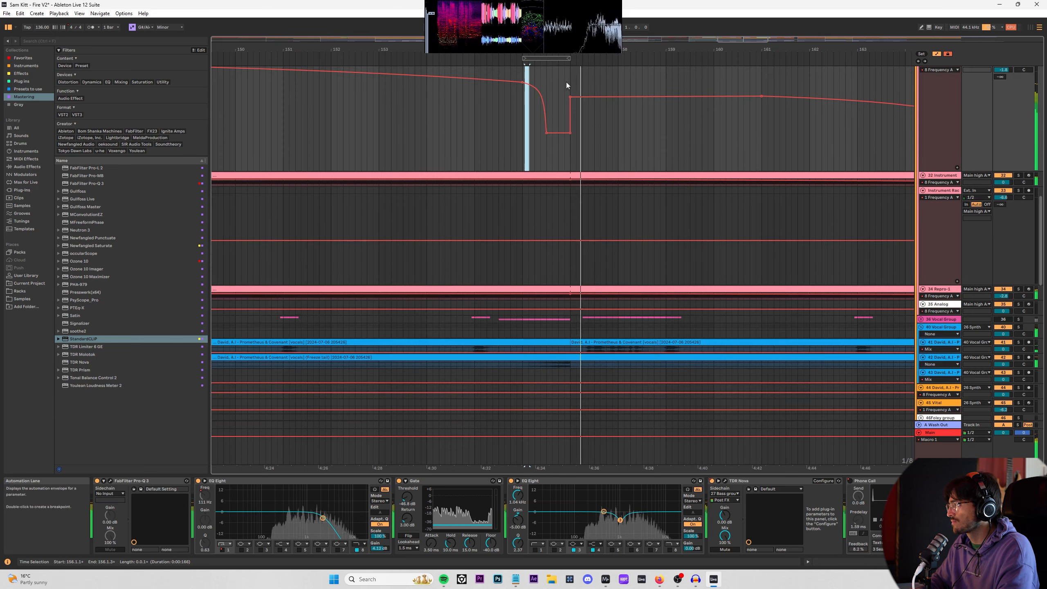
Step: Reshape the frequency drop between bars 156 and 157 with a short plateau at about 2.3 kHz, removing the surplus breakpoints
drag(565, 83, 538, 88)
click(551, 87)
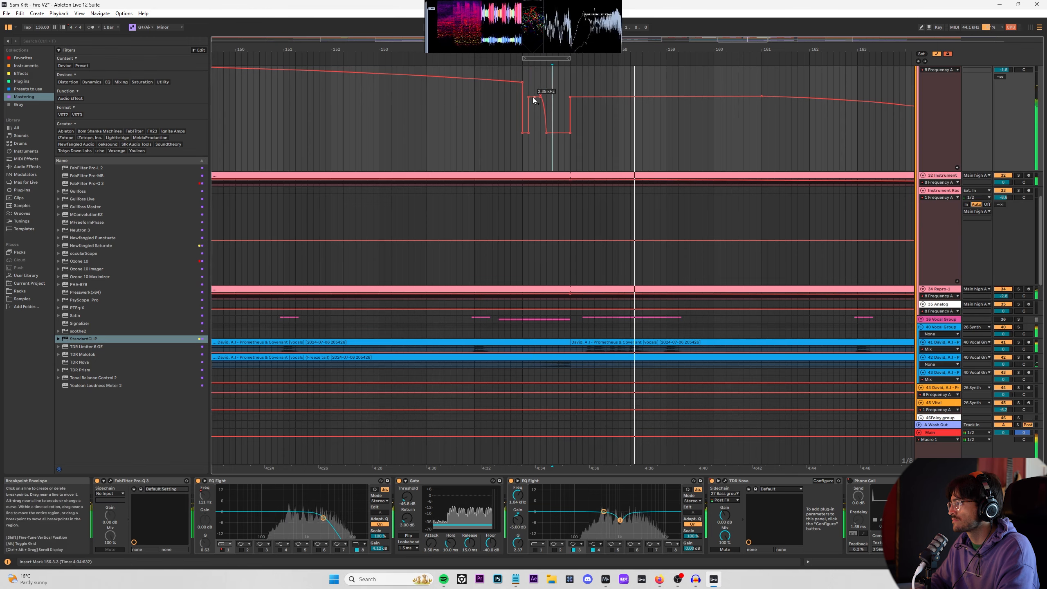
click(529, 132)
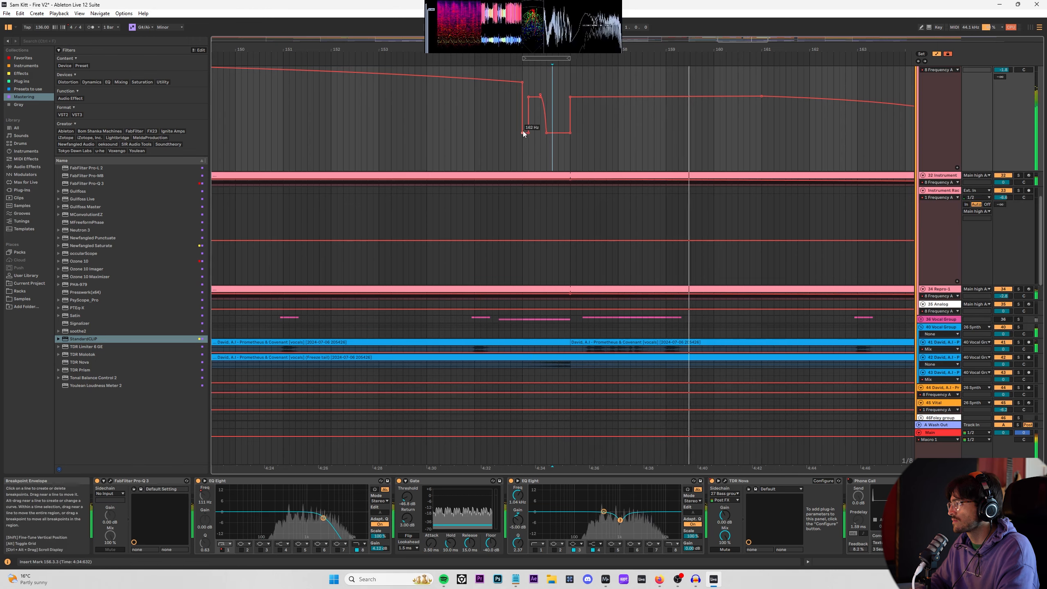
click(522, 132)
click(540, 94)
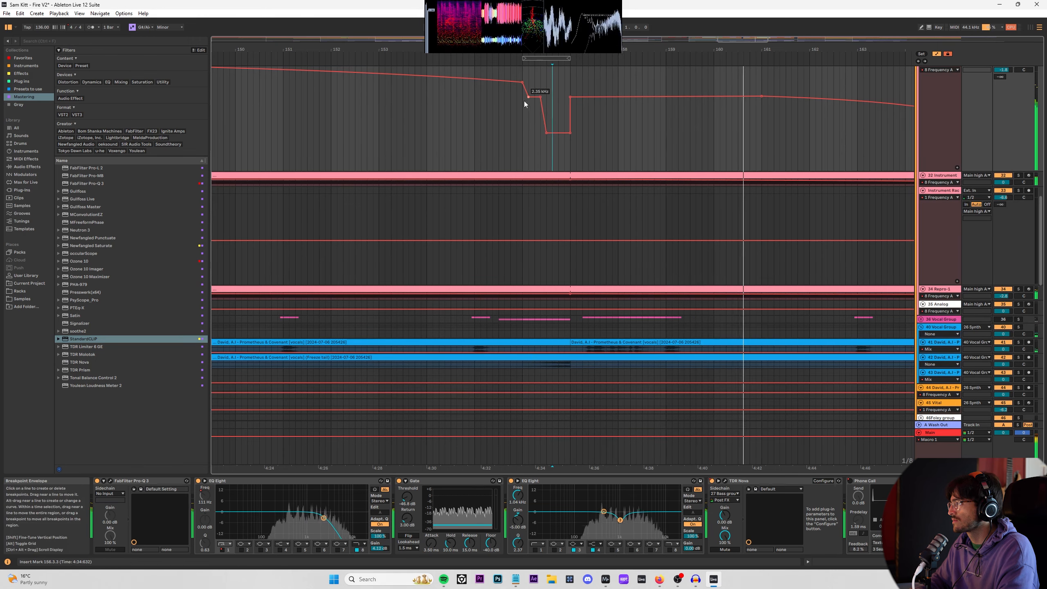
click(533, 98)
click(529, 98)
click(518, 104)
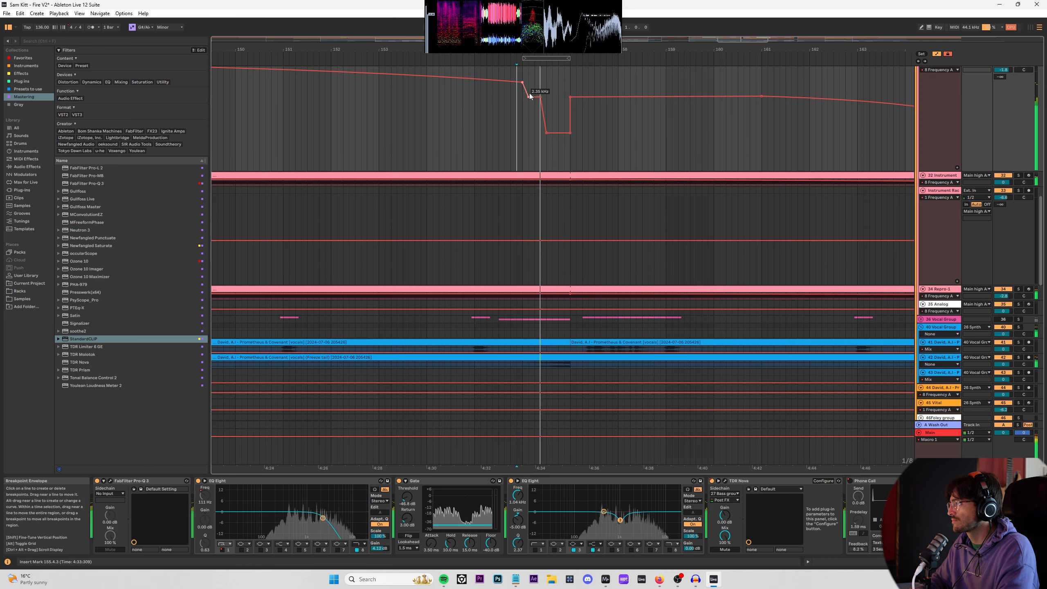
Step: Split the vocal Freeze tail clip at bar 157 and add a fade-out over its last bar
scroll(558, 148, down, 5)
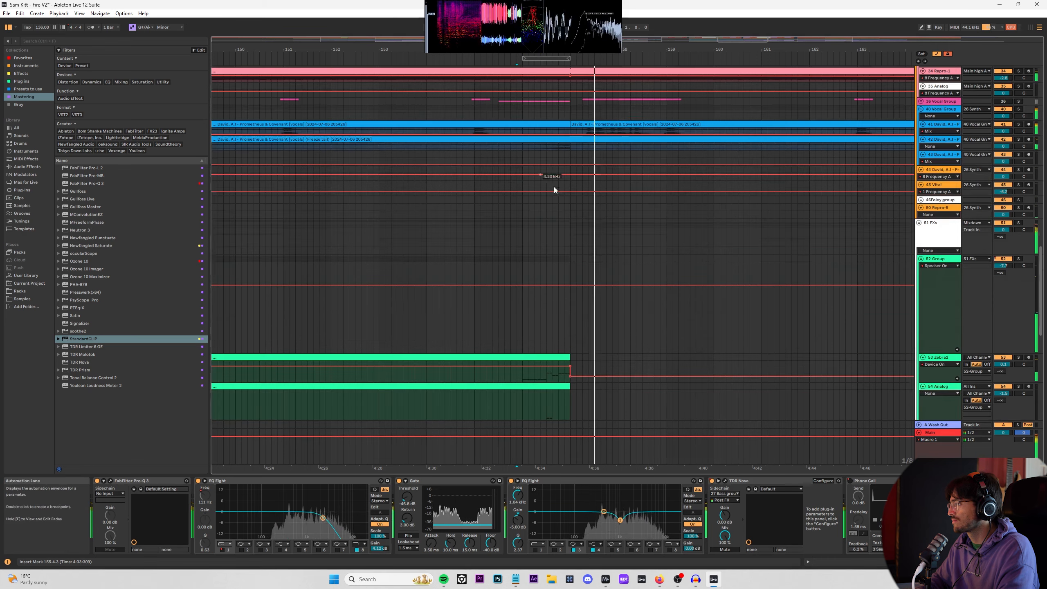
alt+scroll(873, 113, up, 2)
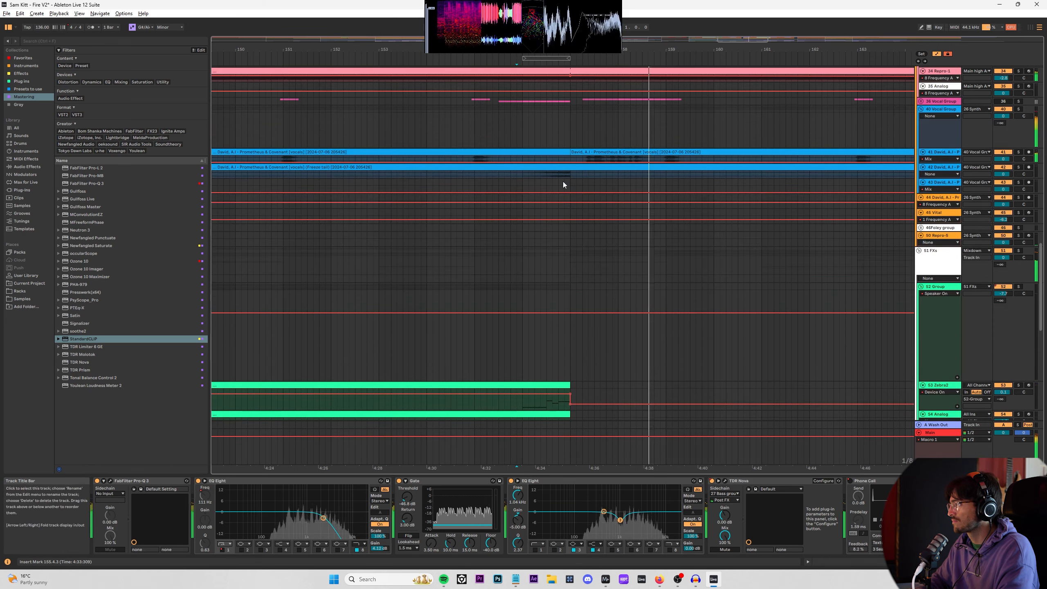
alt+scroll(562, 182, up, 2)
click(569, 181)
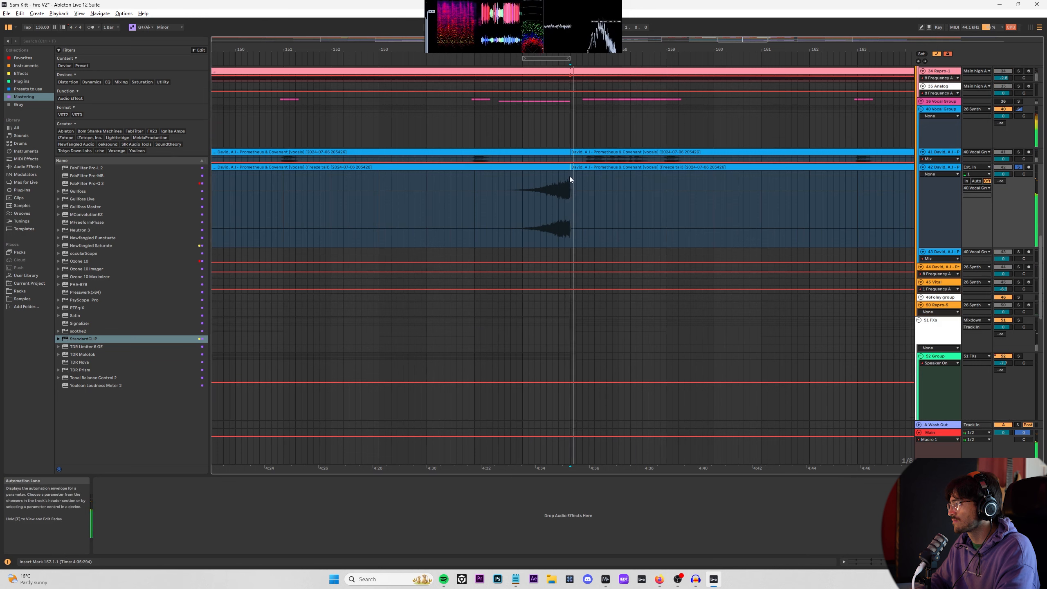
key(ctrl+a)
drag(569, 172, 503, 190)
scroll(519, 188, down, 2)
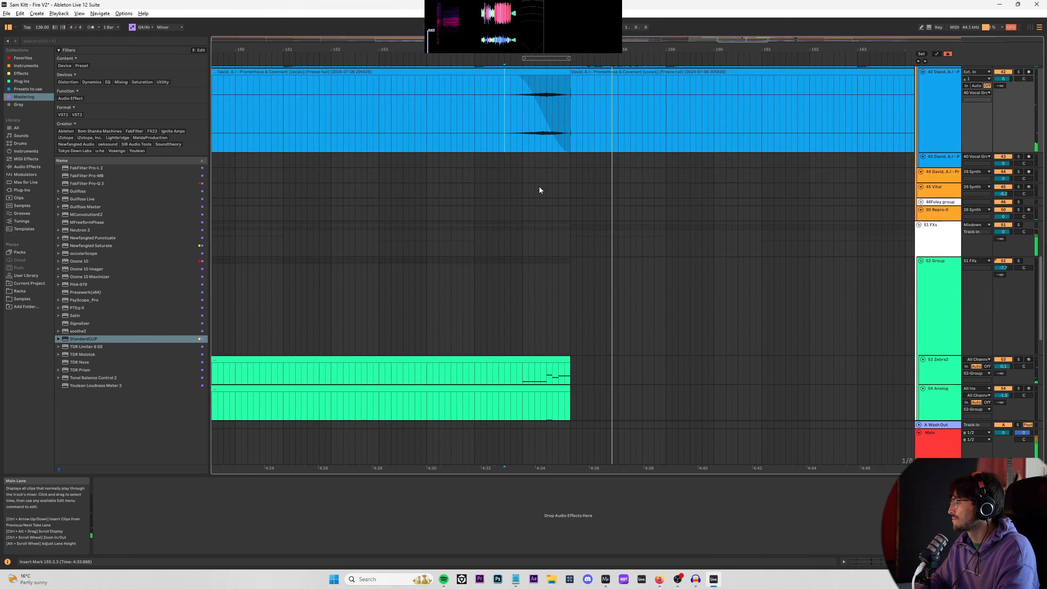
scroll(559, 146, up, 2)
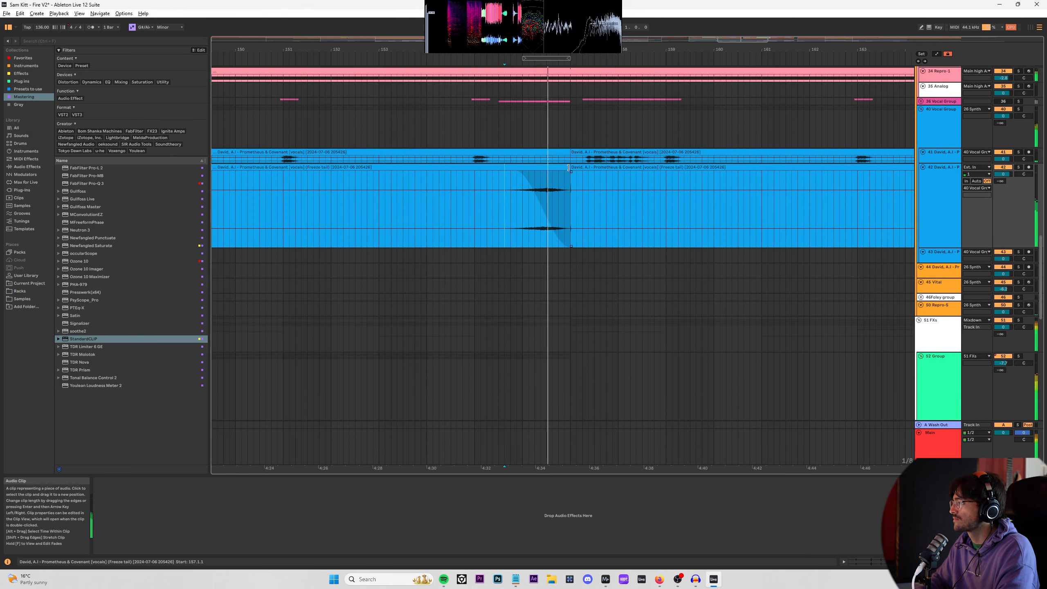
Step: Trim the vocal Freeze tail clip to end at 156.3, audition it, and split it at bar 156
drag(570, 167, 550, 179)
click(491, 172)
key(space)
key(space)
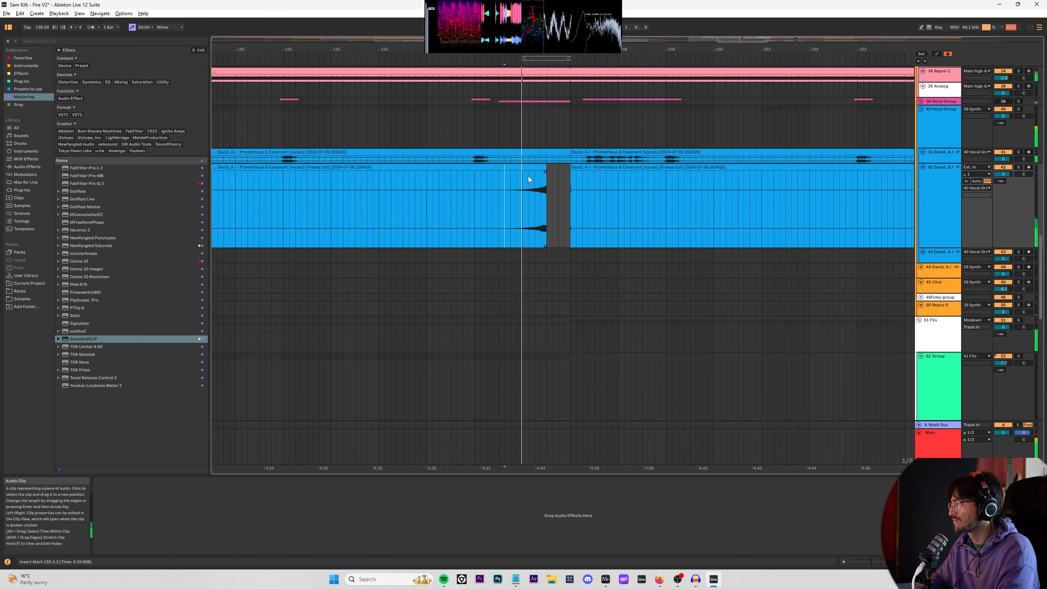
click(523, 175)
key(ctrl+e)
click(526, 165)
Step: Deactivate bar 156 of the purple Vital, ZEN_THT bass synth loop and ZEN_THT synth one-shot clips
scroll(573, 220, down, 6)
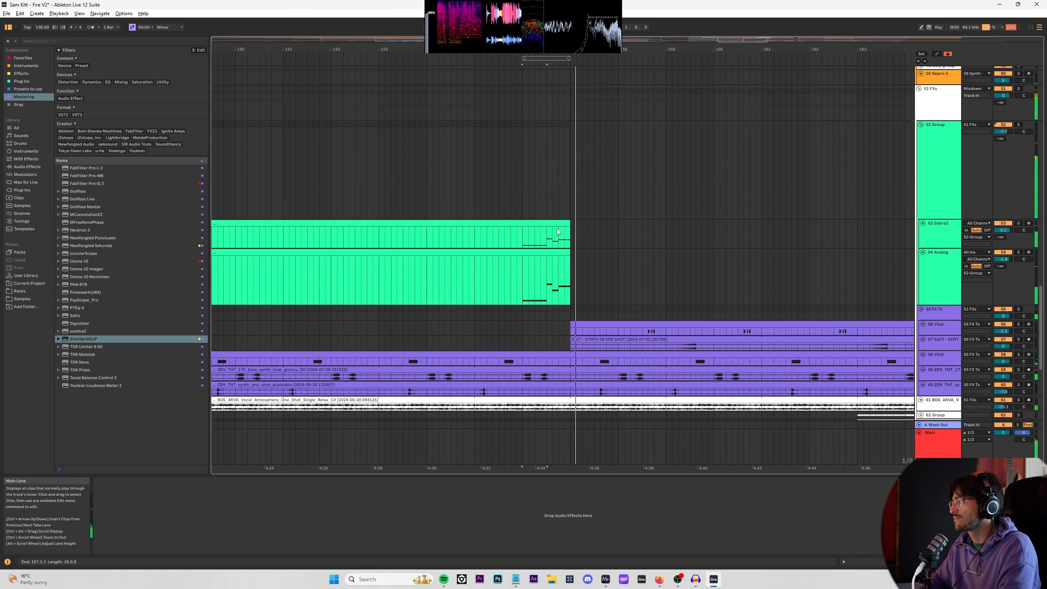
scroll(521, 233, up, 3)
scroll(520, 229, down, 8)
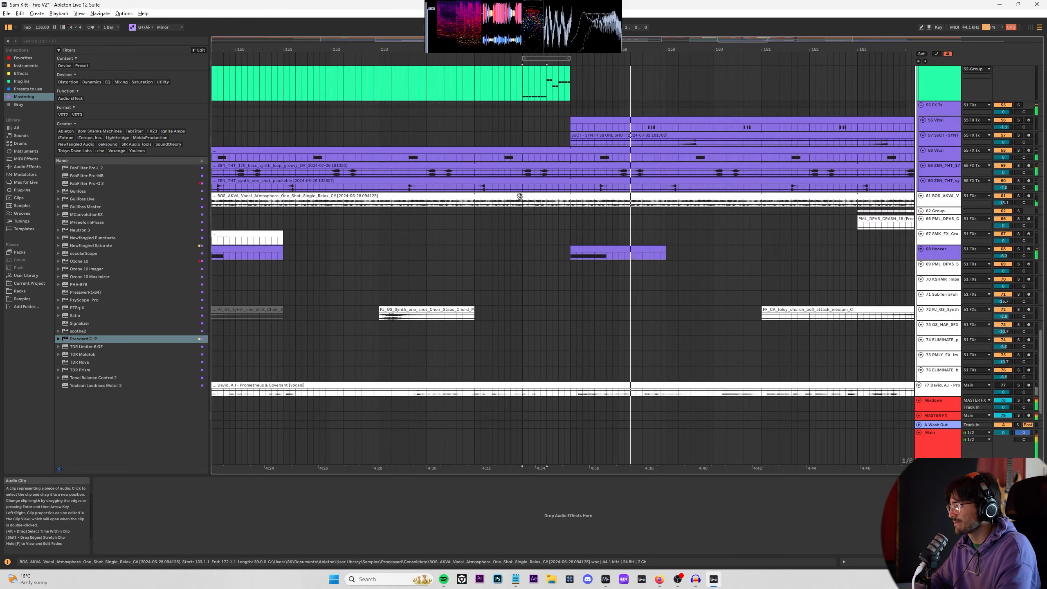
key(0)
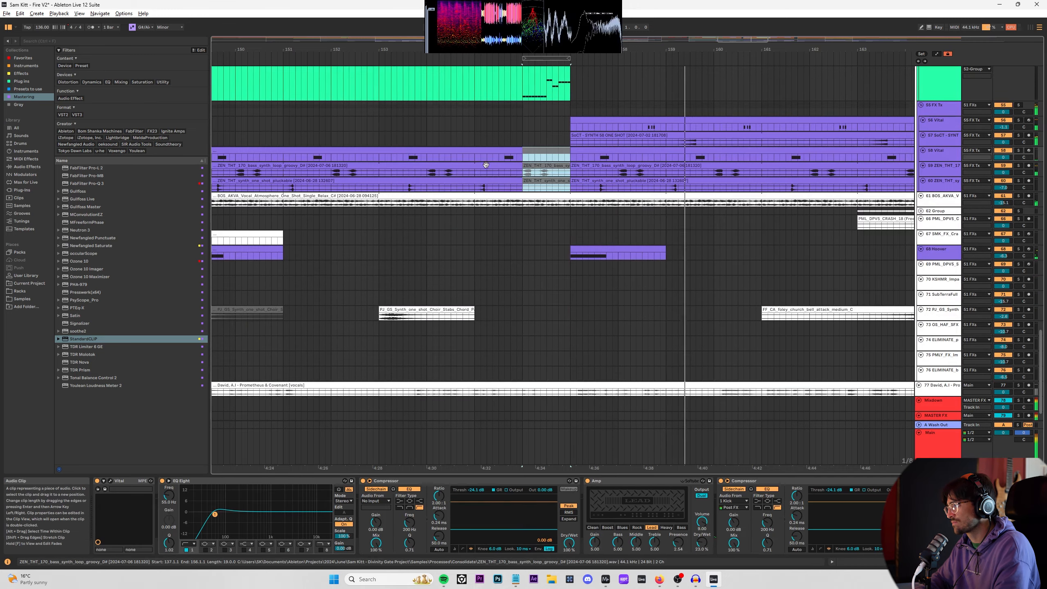
click(472, 184)
Step: Bring up the track options for the vocal reference on track 77
scroll(472, 184, down, 5)
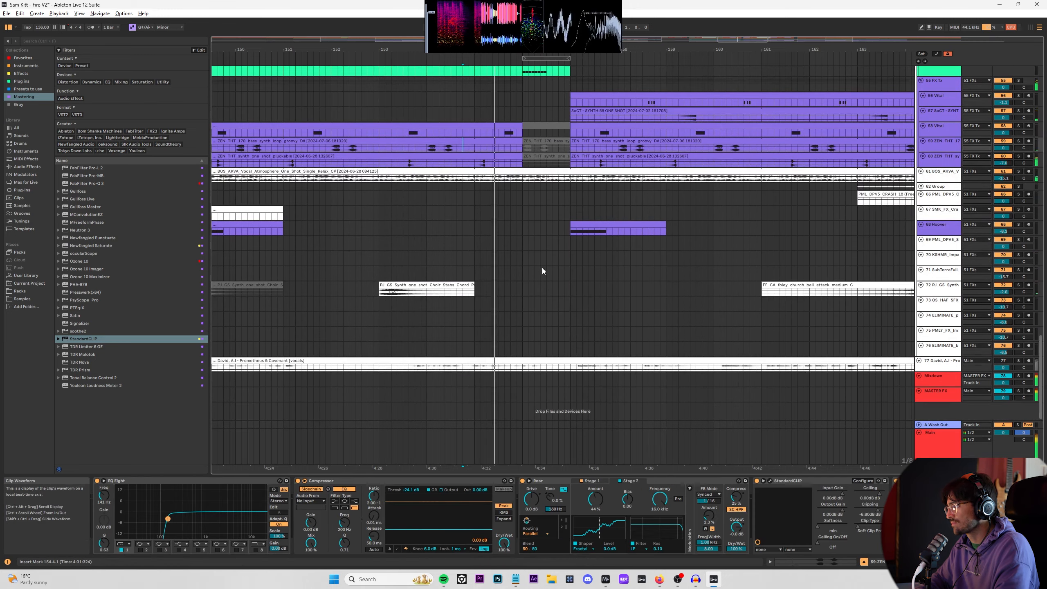
scroll(582, 316, up, 3)
scroll(583, 316, down, 4)
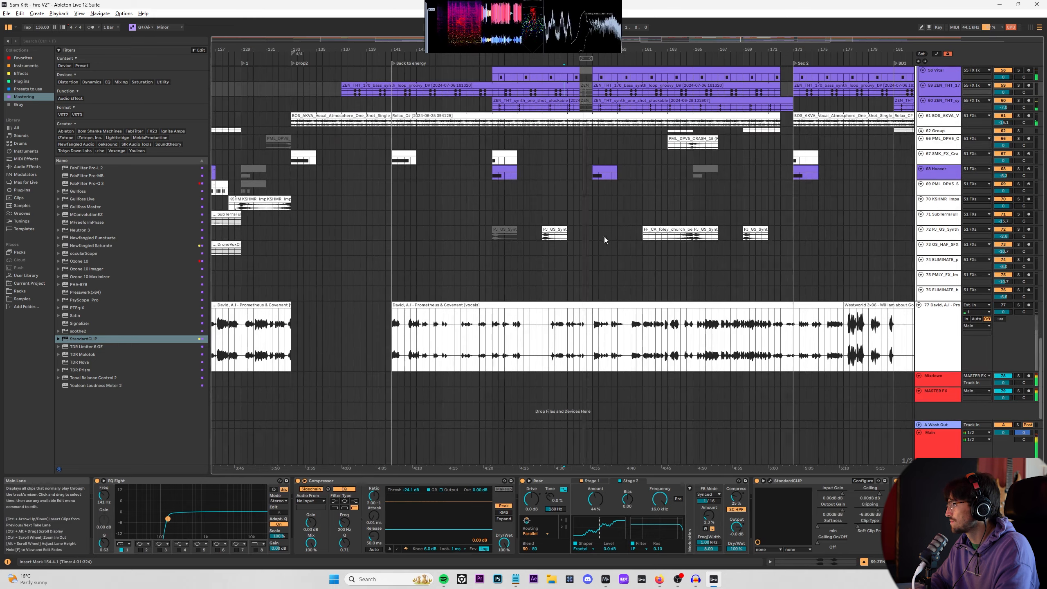
right_click(948, 324)
right_click(938, 326)
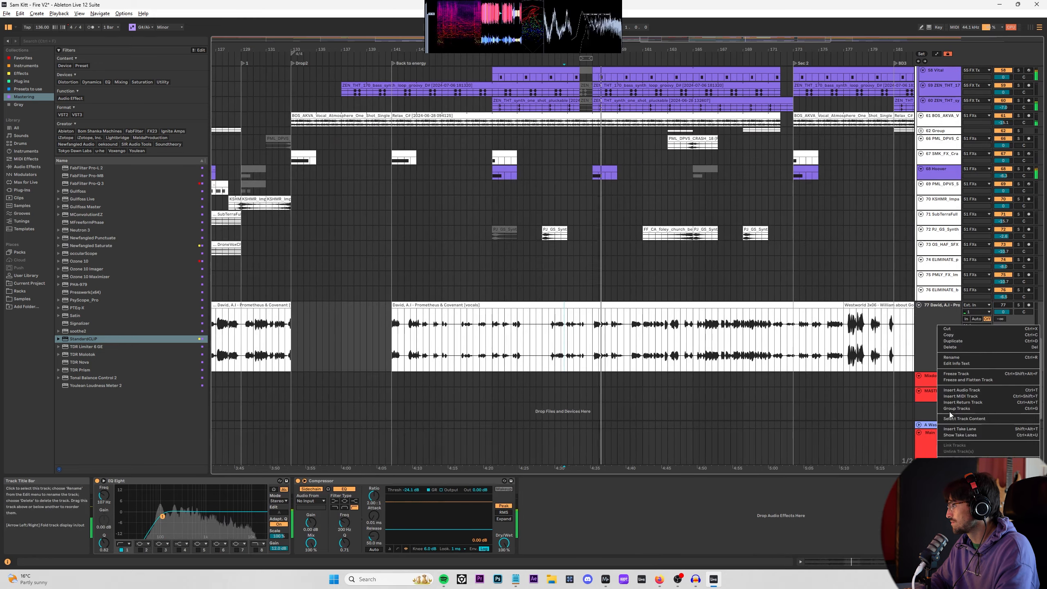
Step: Deactivate the hat, clap and percussion clip portions across the whole bar 156
scroll(661, 246, up, 15)
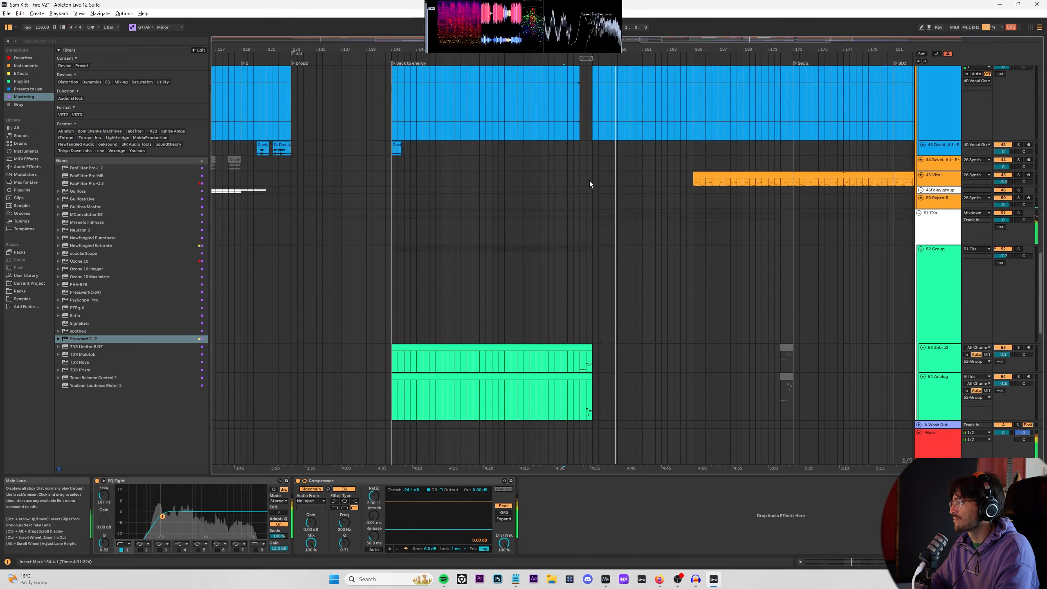
scroll(599, 182, up, 5)
scroll(596, 180, up, 8)
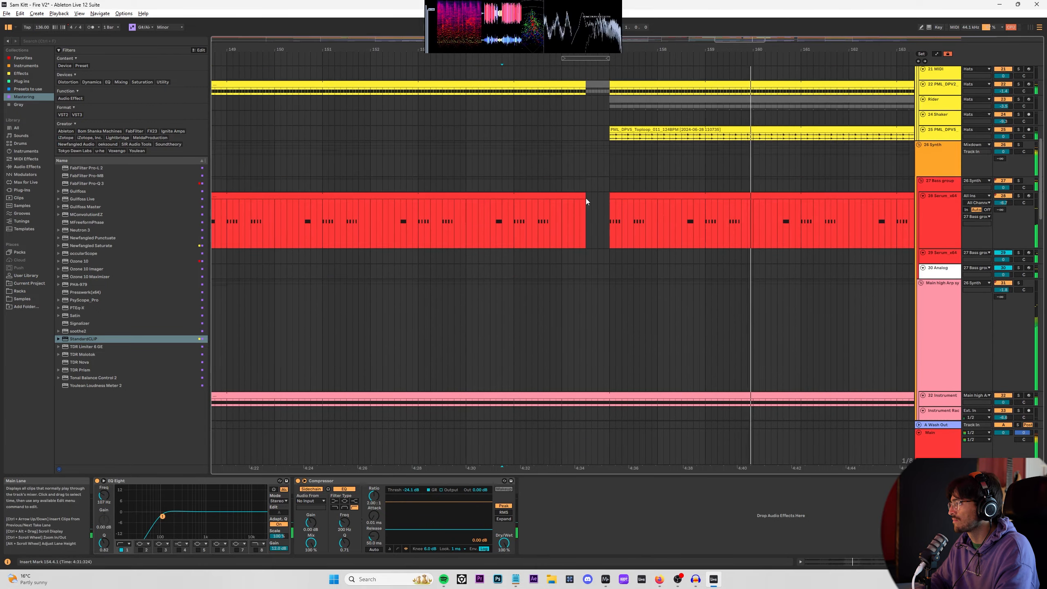
scroll(576, 197, up, 5)
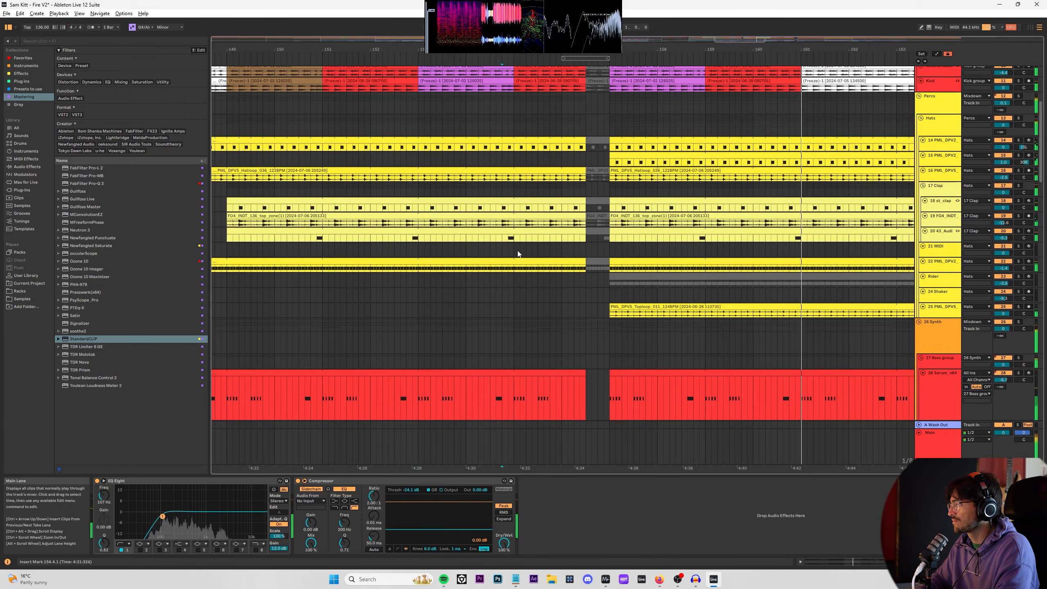
drag(608, 254, 569, 144)
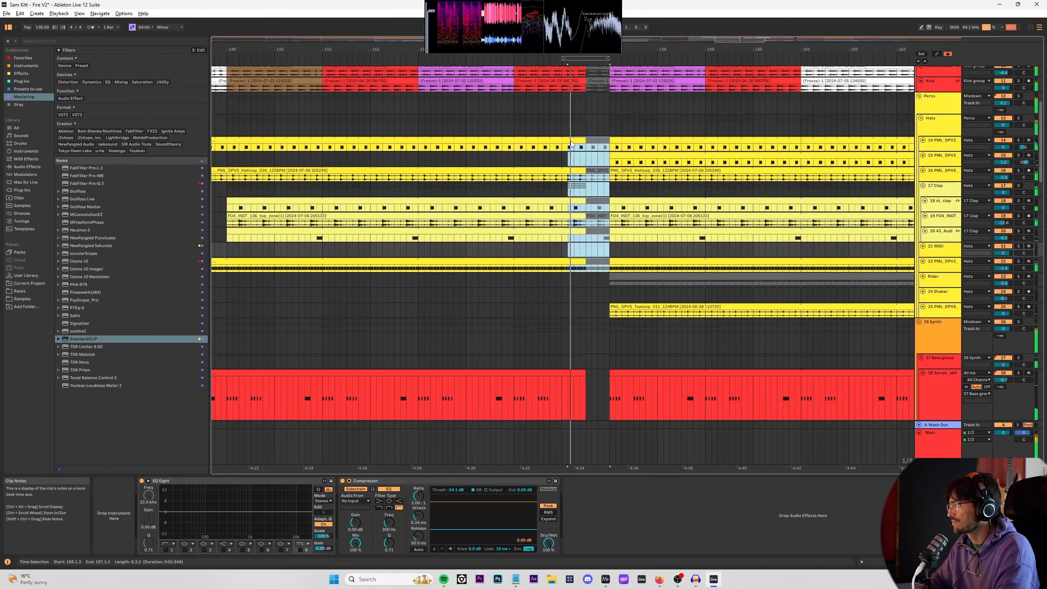
key(0)
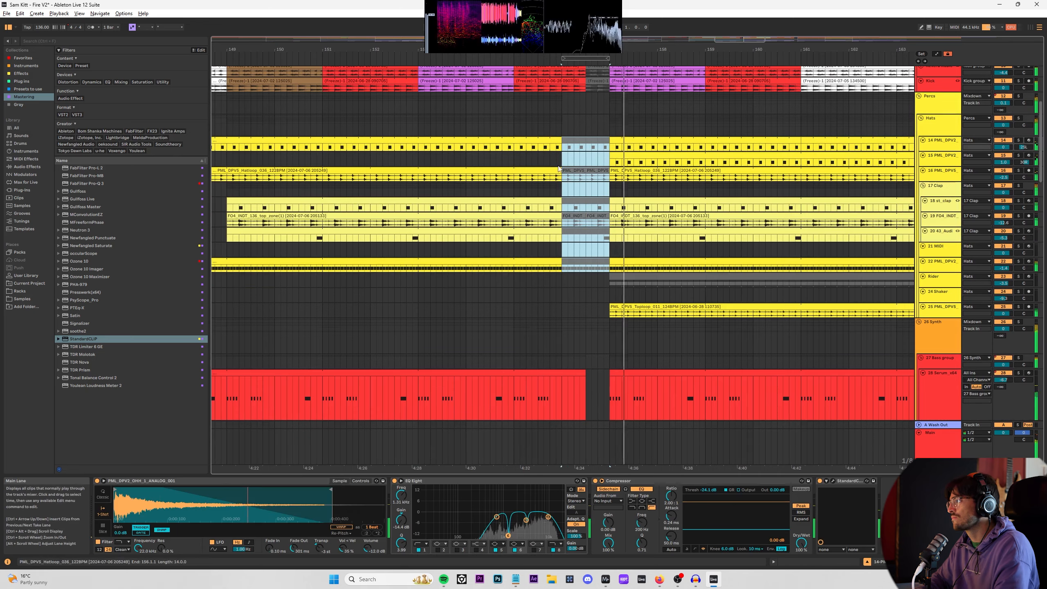
Step: Deactivate the clip portions on the kick group's tracks from 156.1.1 to 157.1.1
scroll(548, 160, up, 3)
click(541, 170)
scroll(541, 168, up, 3)
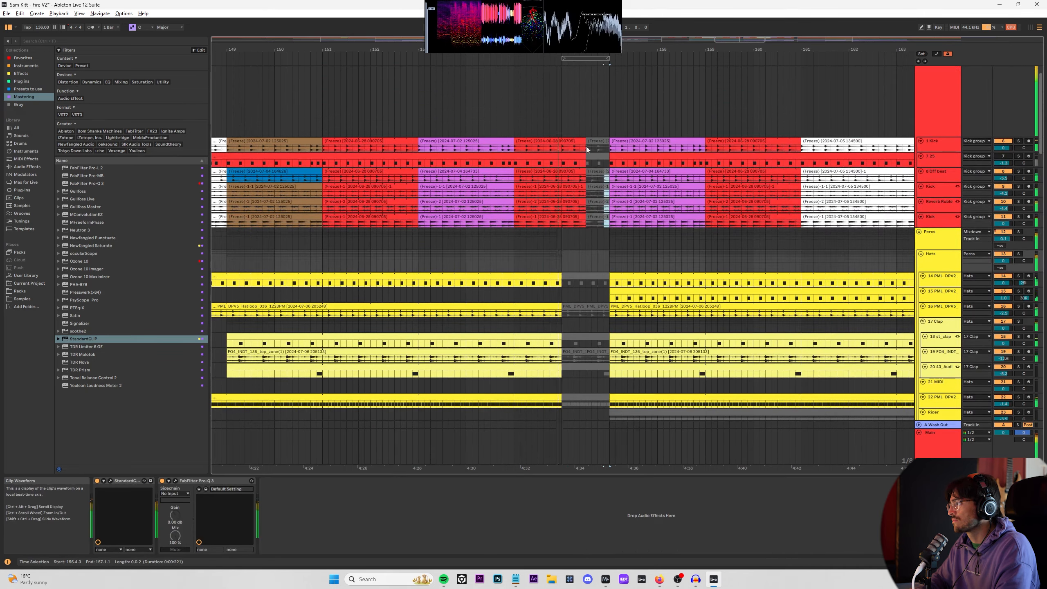
click(565, 137)
scroll(563, 174, down, 9)
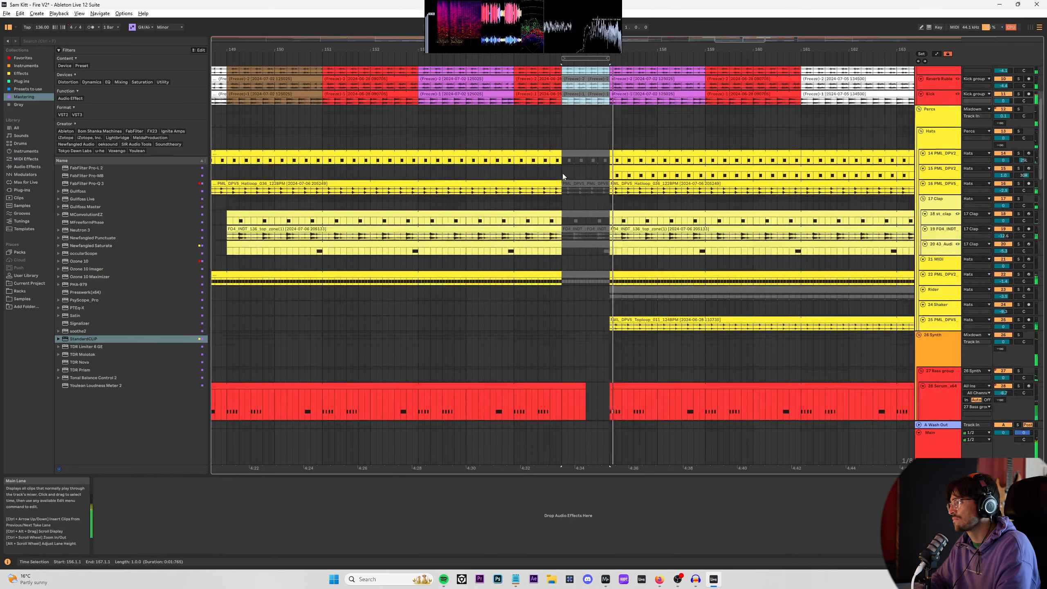
Step: Undo the full-bar deactivation of the kick and percussion clips in bar 156
scroll(578, 195, down, 12)
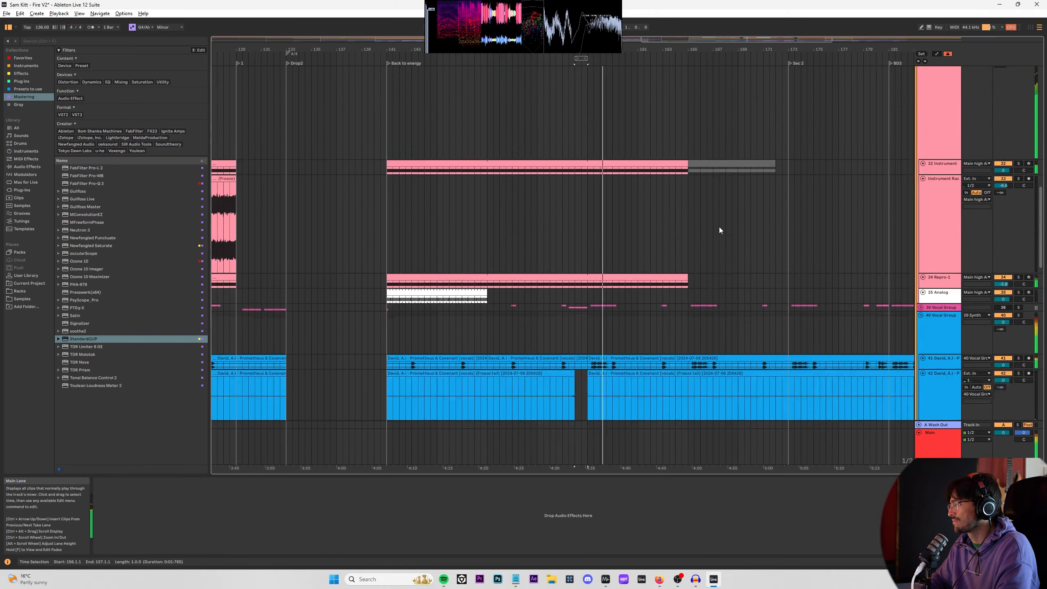
scroll(733, 238, down, 4)
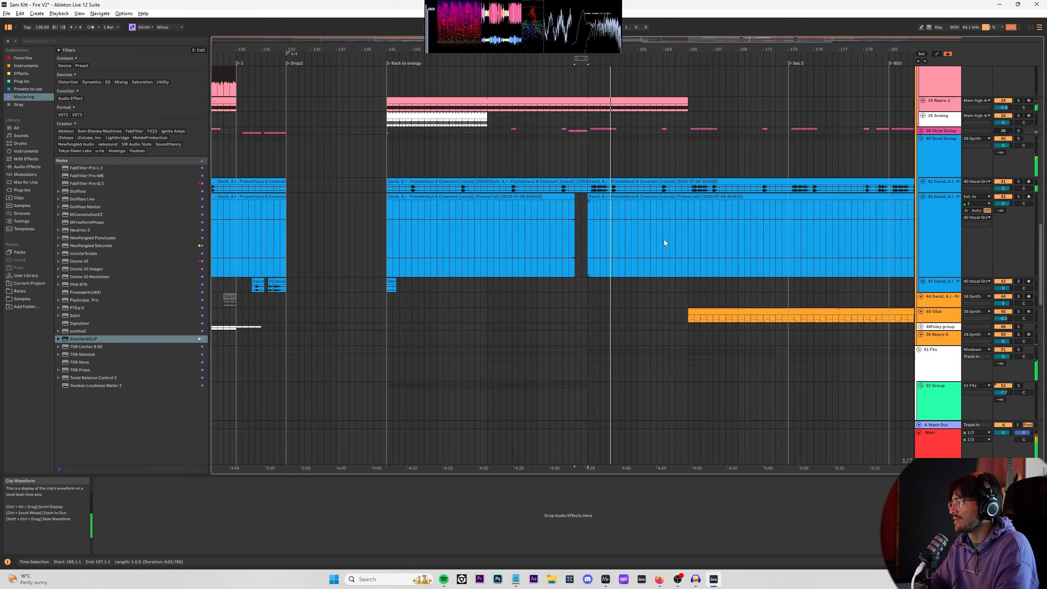
click(605, 196)
click(616, 201)
scroll(727, 337, up, 10)
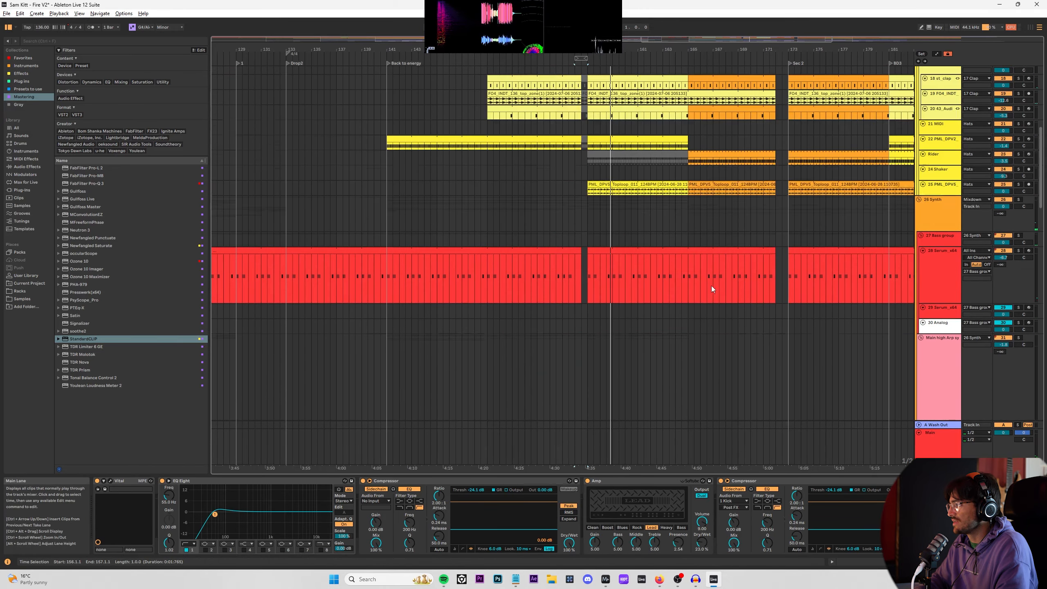
click(712, 286)
scroll(664, 271, up, 5)
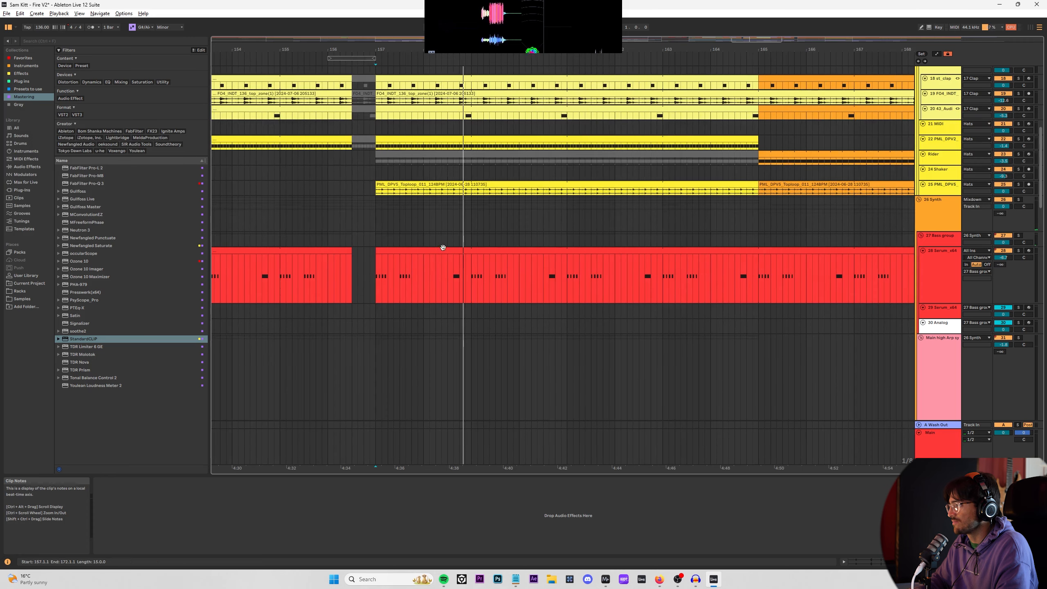
scroll(443, 247, down, 5)
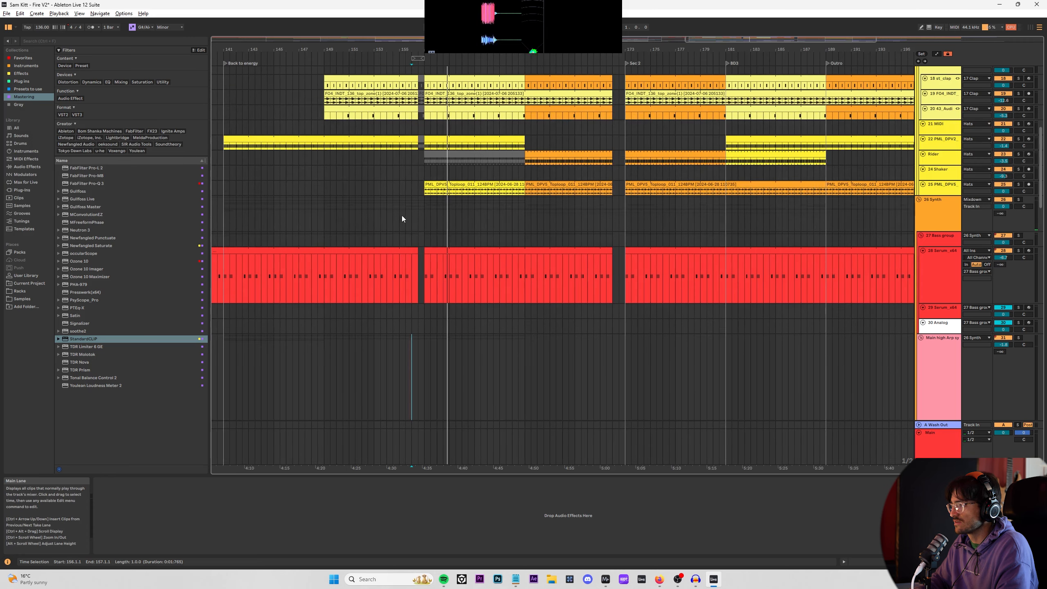
Step: Undo the earlier gap before bar 157 so the hat, clap and percussion clips play through
key(Up)
key(Up)
key(Up)
scroll(406, 210, up, 3)
scroll(411, 227, up, 3)
click(425, 239)
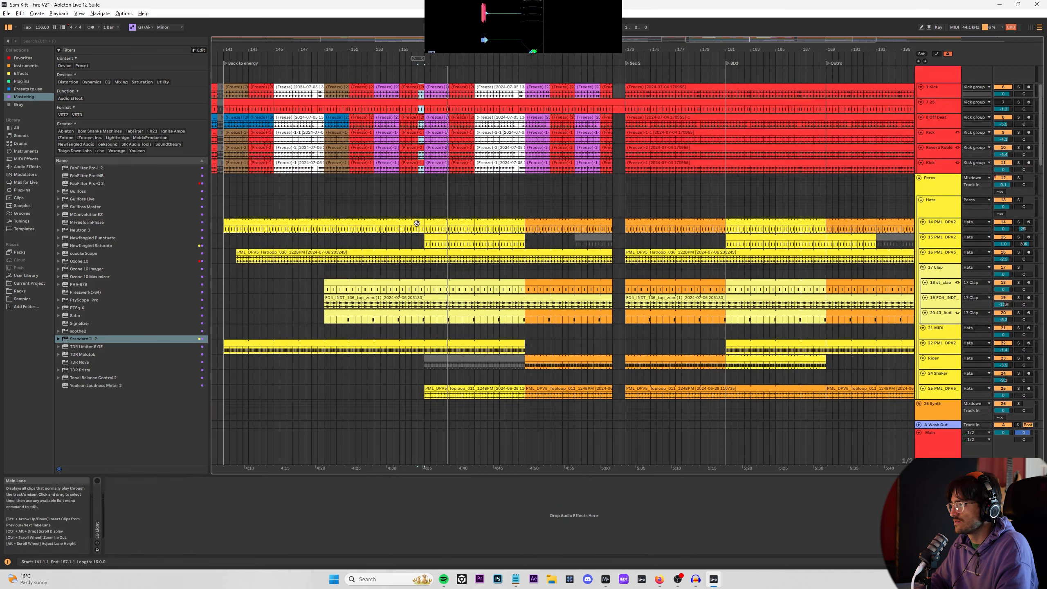
Step: Move the Zebra2 and Analog clips to run from bar 157 to bar 173, and play from 172.1.1
scroll(438, 252, down, 10)
scroll(441, 281, down, 10)
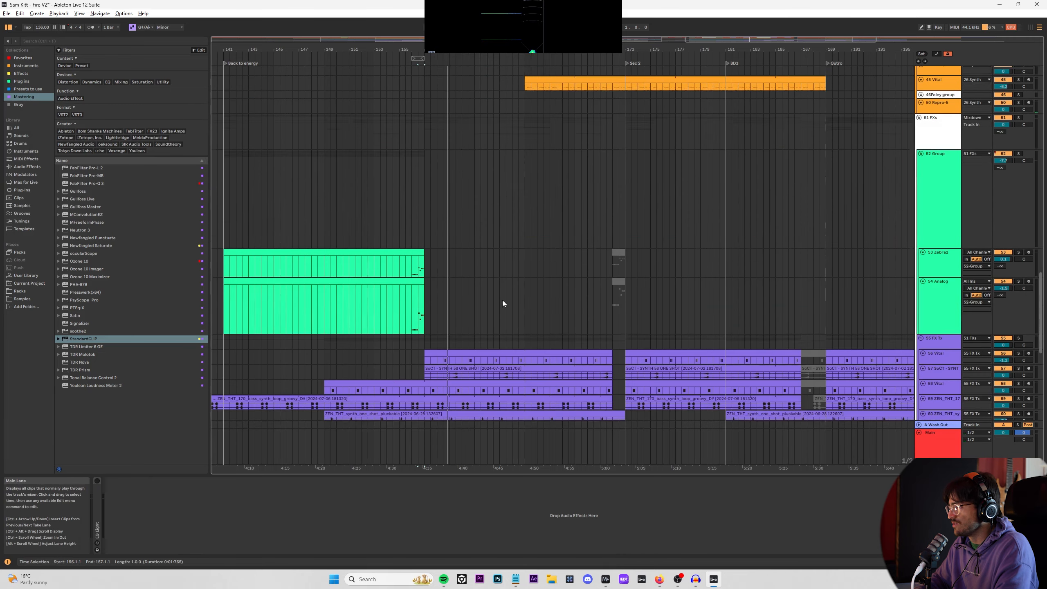
click(409, 255)
drag(410, 254, 607, 224)
key(ctrl+shift+j)
click(615, 232)
key(space)
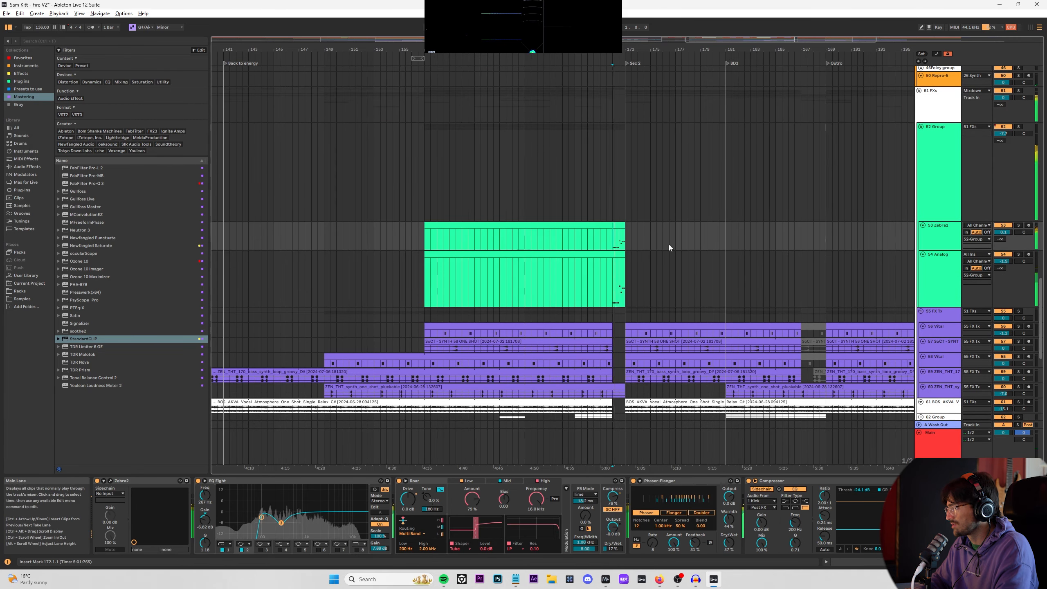
Step: Shorten the ZEN_THT synth one-shot clip so it ends at 172.1.1
scroll(649, 430, up, 1)
click(622, 399)
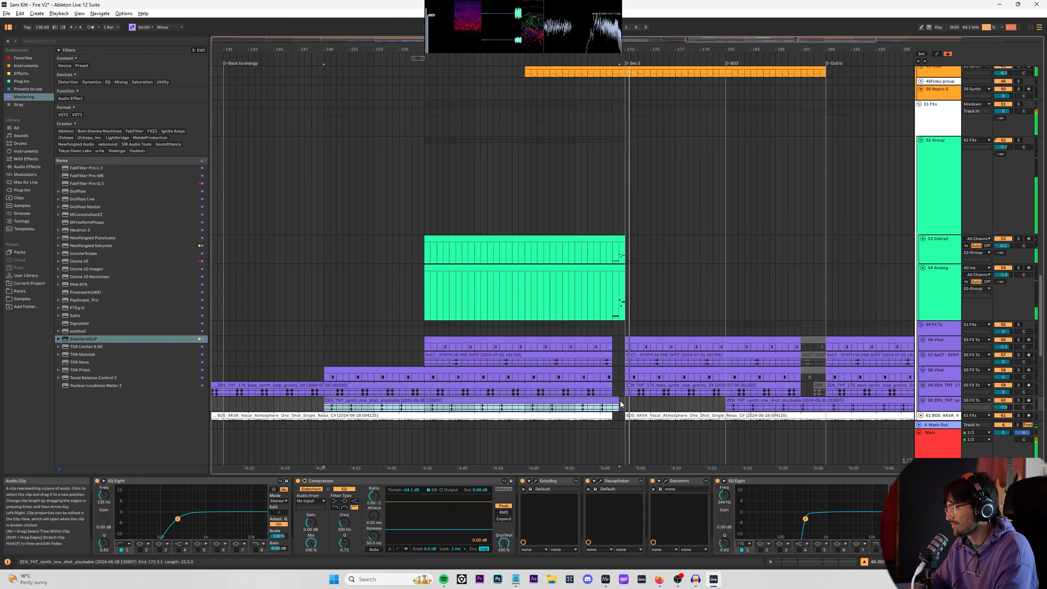
scroll(639, 277, up, 3)
scroll(640, 277, up, 3)
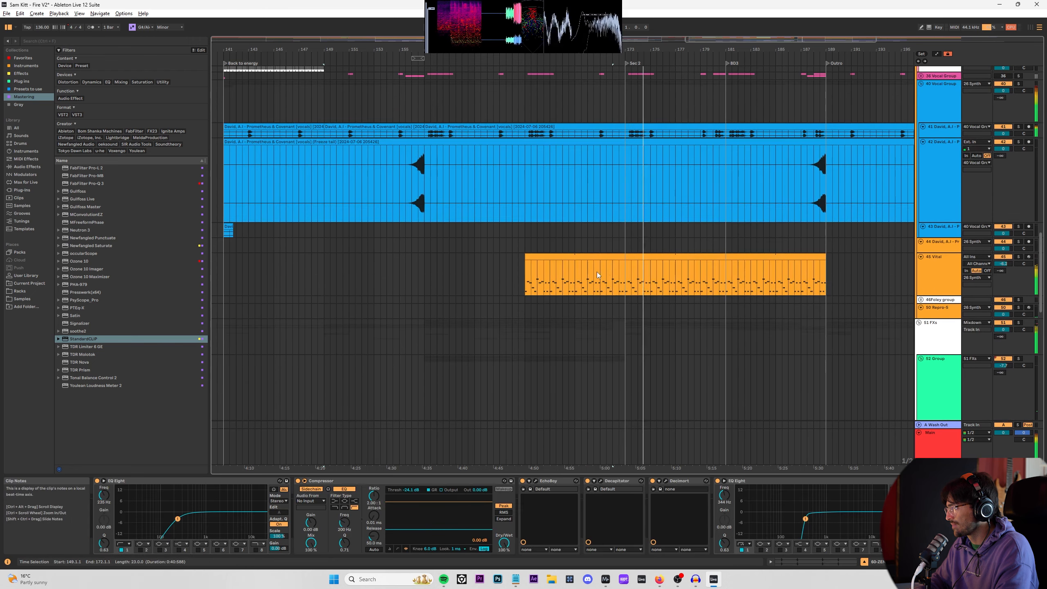
Step: Show the automation lanes, solo the Vital track and delete its clip portion in bar 172
click(575, 279)
ctrl+scroll(631, 267, up, 4)
key(a)
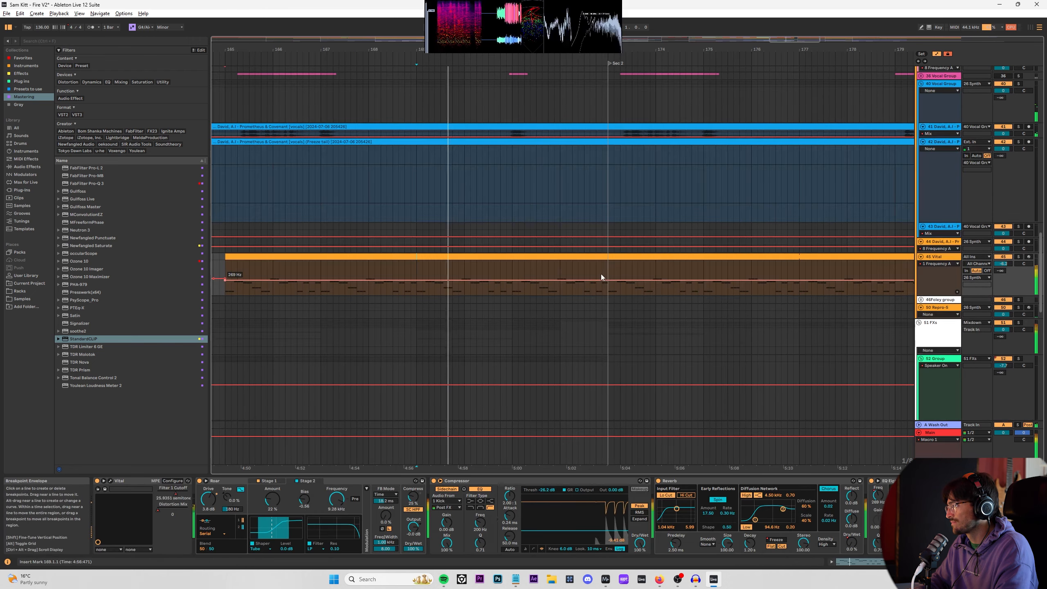
click(1018, 257)
drag(940, 296, 940, 309)
scroll(585, 289, up, 1)
drag(560, 285, 608, 284)
key(Delete)
Step: Automate the Vital track's reverb Dry/Wet to rise from zero to about 57% just before the clip's gap
click(852, 541)
drag(554, 315, 608, 316)
key(space)
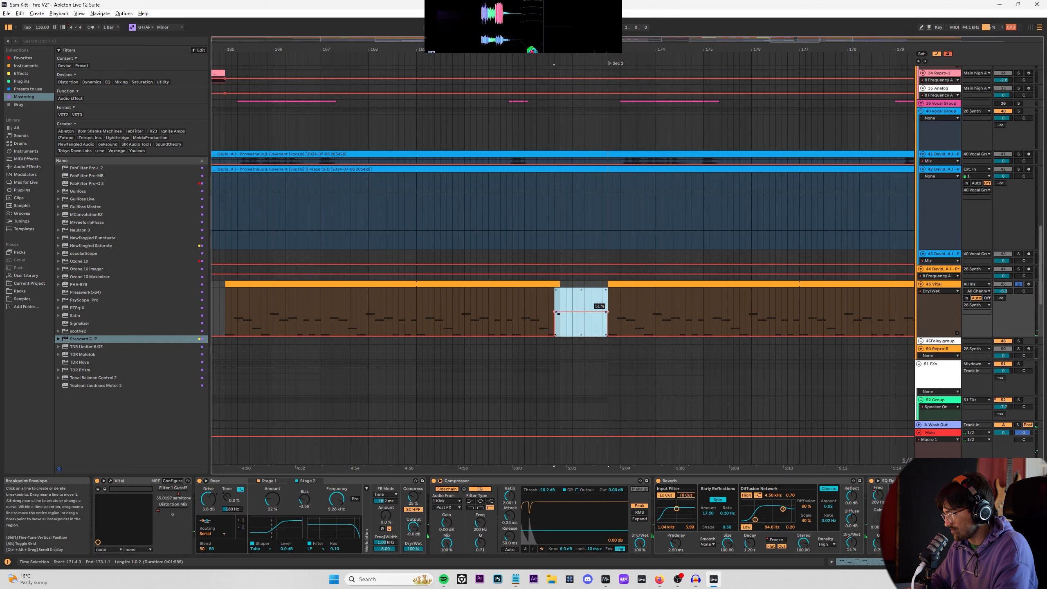
click(556, 305)
scroll(557, 309, up, 8)
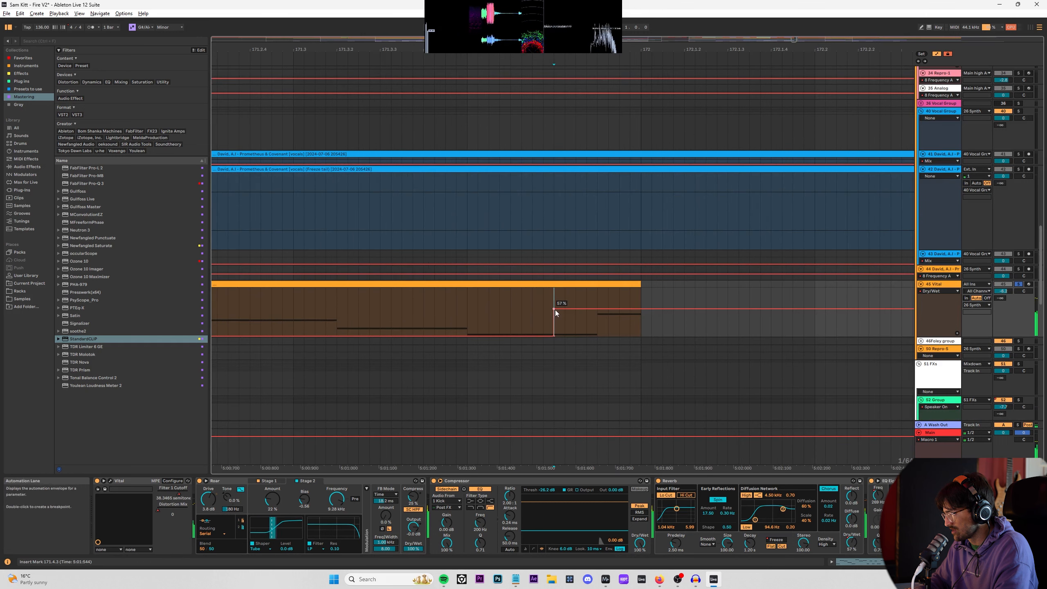
drag(587, 308, 594, 336)
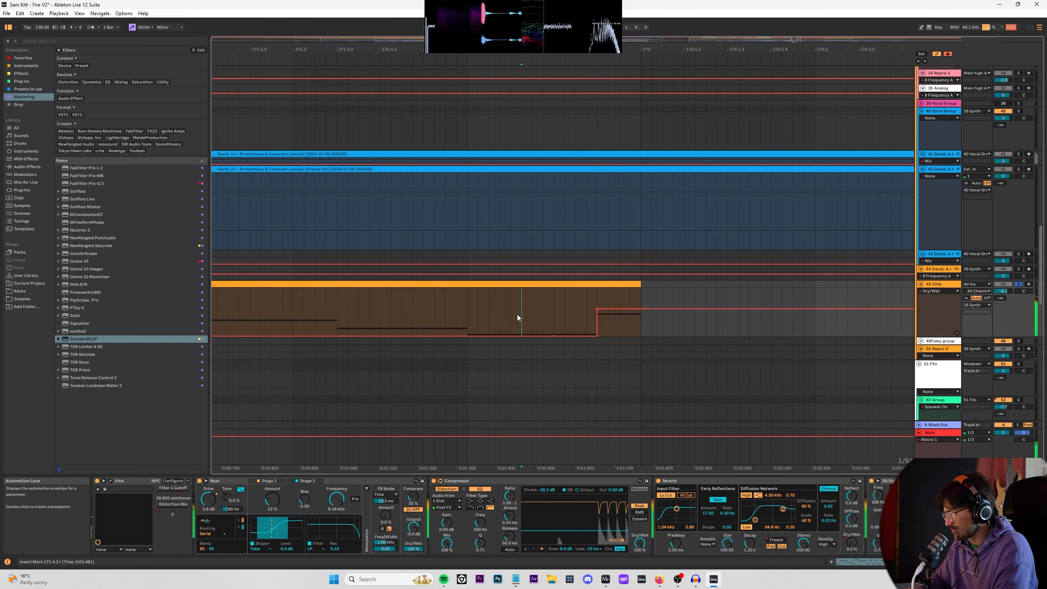
Step: Play the transition and reshape the reverb Dry/Wet automation into a short ramp before the gap, held until bar 173
key(space)
click(425, 314)
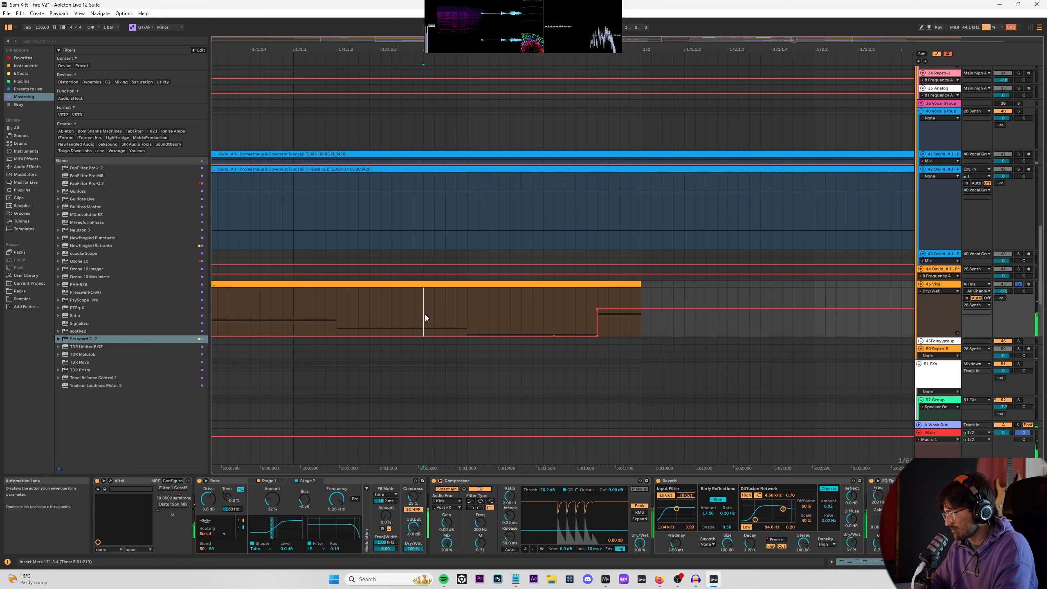
scroll(426, 314, down, 8)
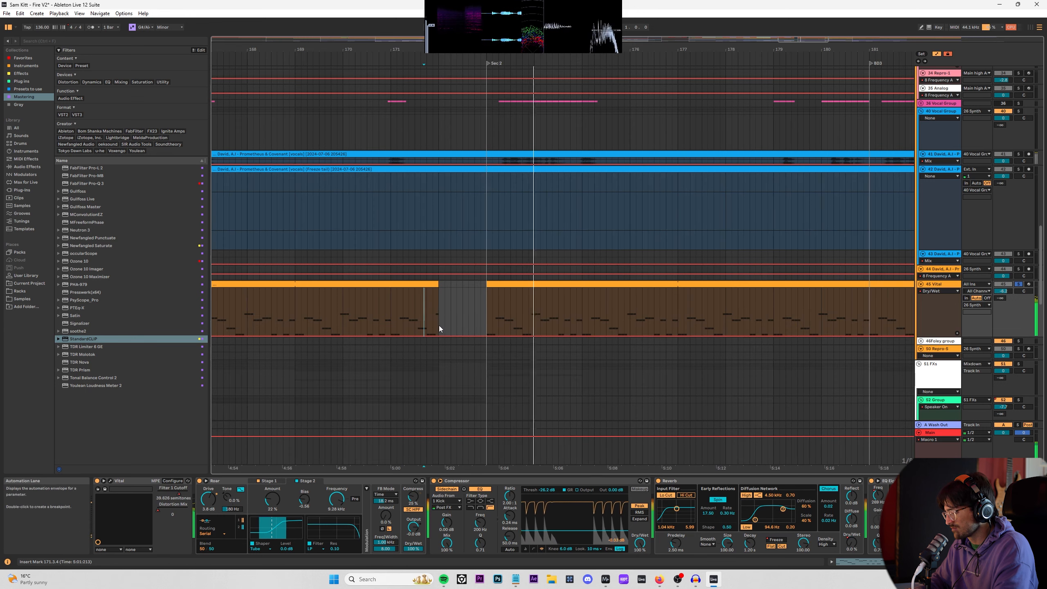
drag(438, 326, 429, 303)
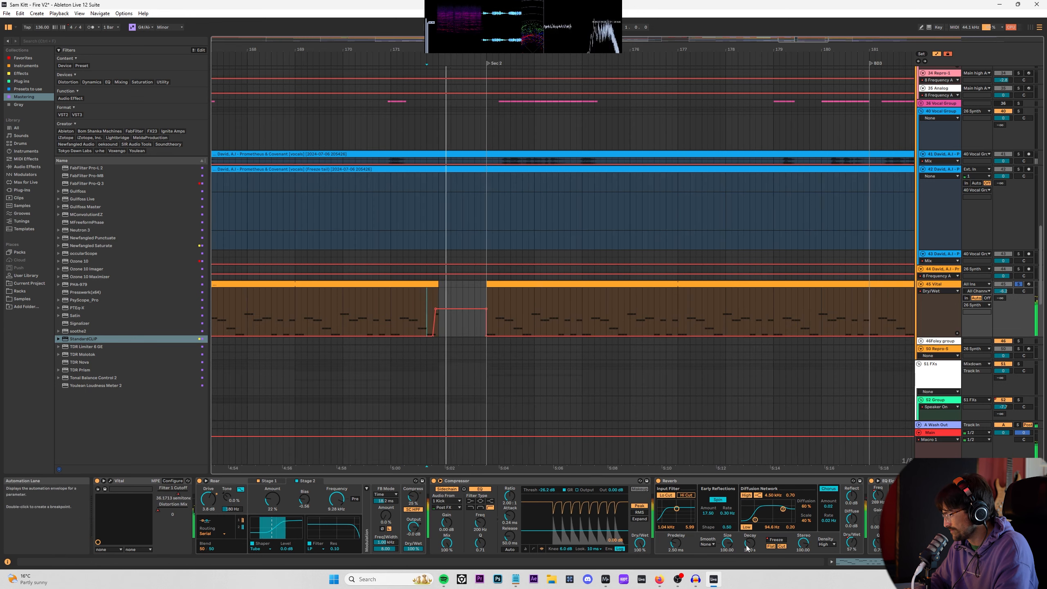
Step: Automate the reverb's Freeze to switch on just before the Vital clip's gap and off at bar 173
right_click(775, 540)
click(800, 485)
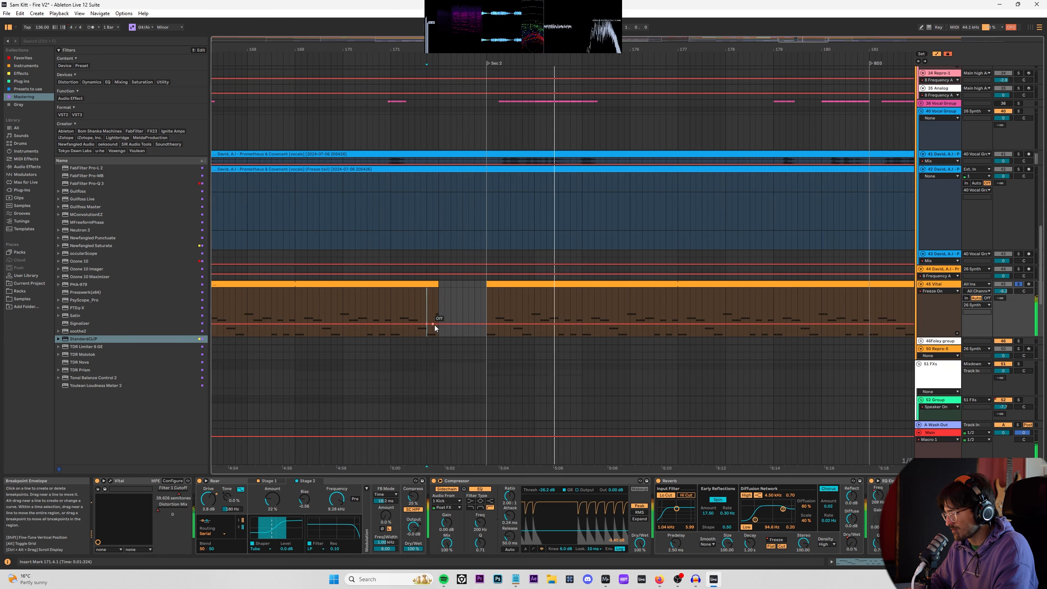
scroll(435, 325, up, 4)
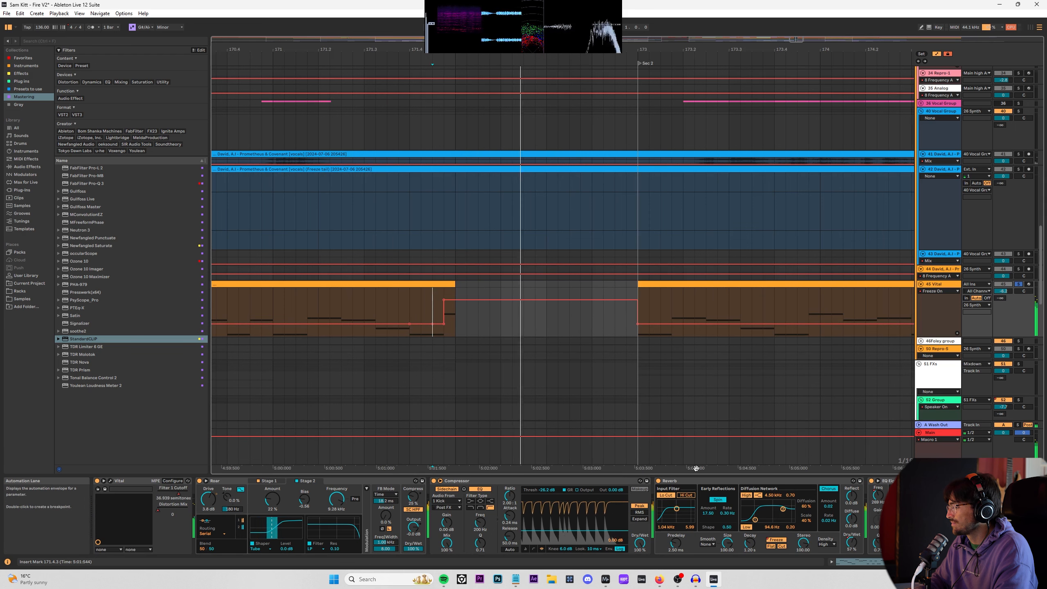
Step: Return to the reverb's Dry/Wet automation and raise it to about 97% where the Vital clip's gap begins
right_click(850, 546)
click(874, 475)
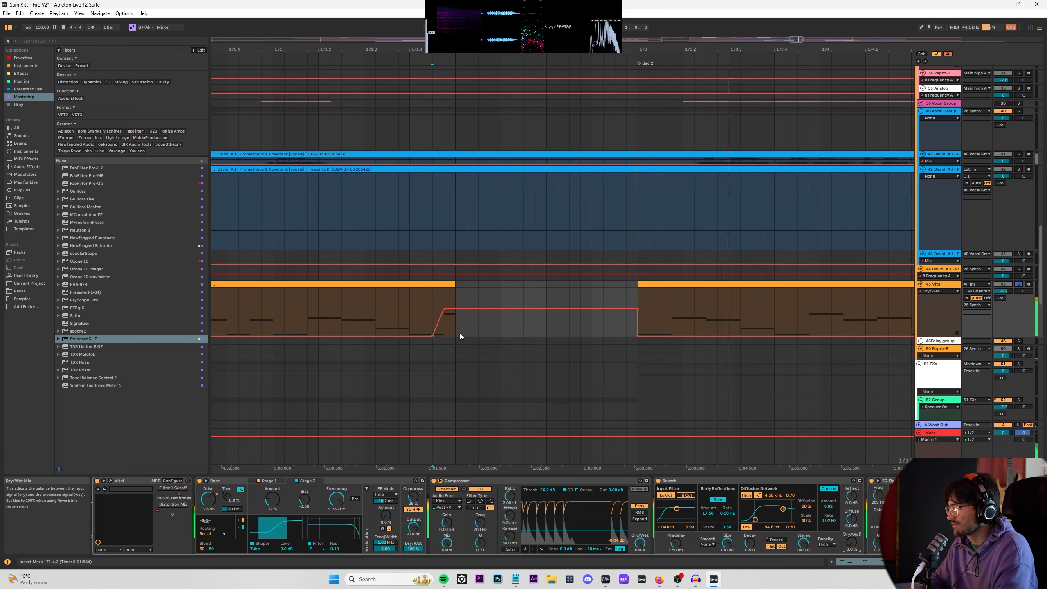
drag(456, 309, 456, 289)
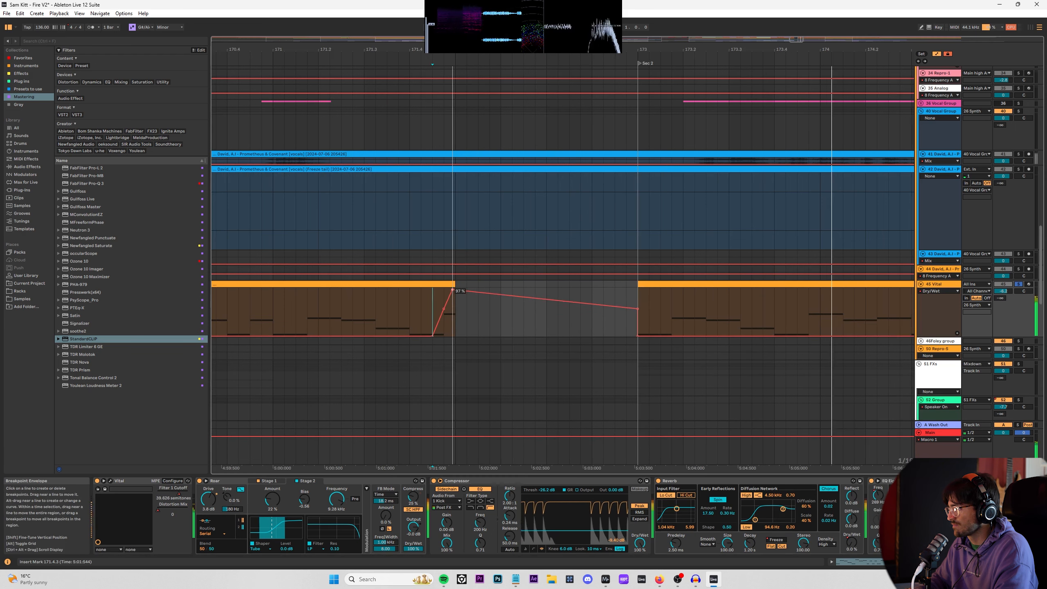
click(443, 310)
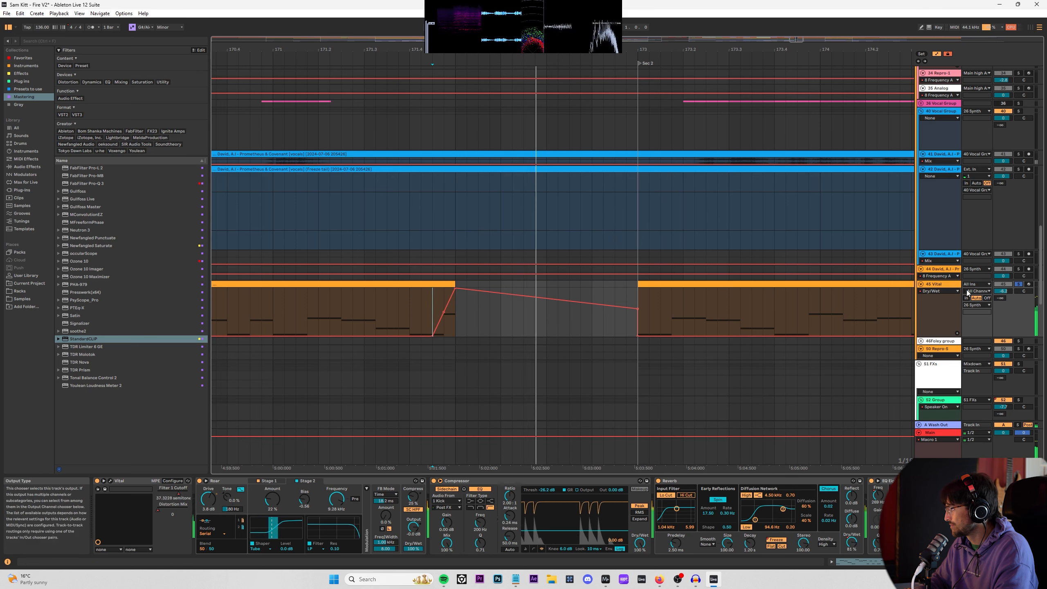
Step: Insert an audio track below the Vital track and audition the frozen reverb transition with and without solo
click(943, 286)
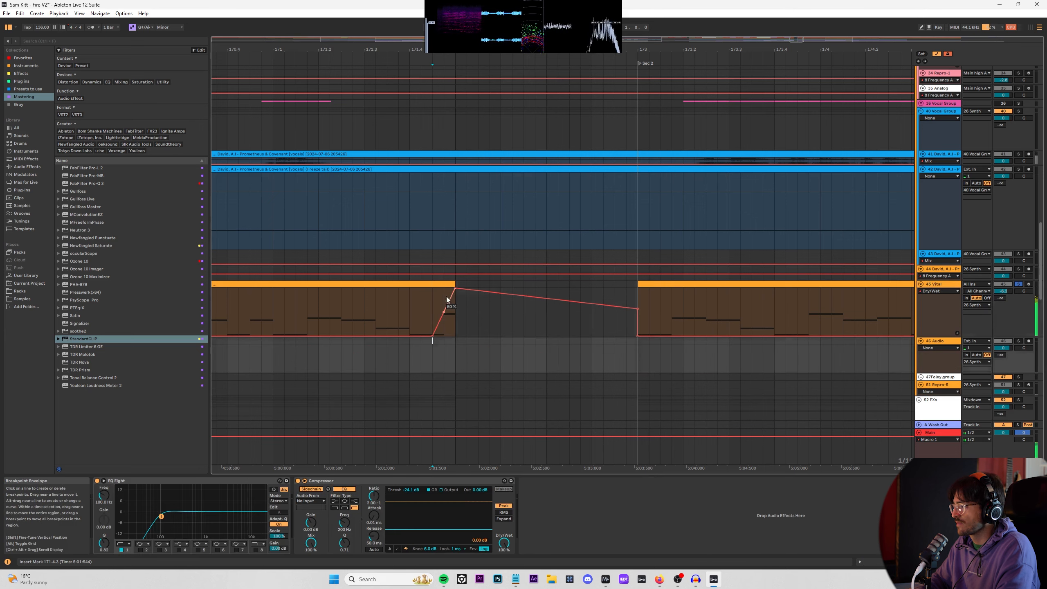
click(446, 297)
key(space)
key(space)
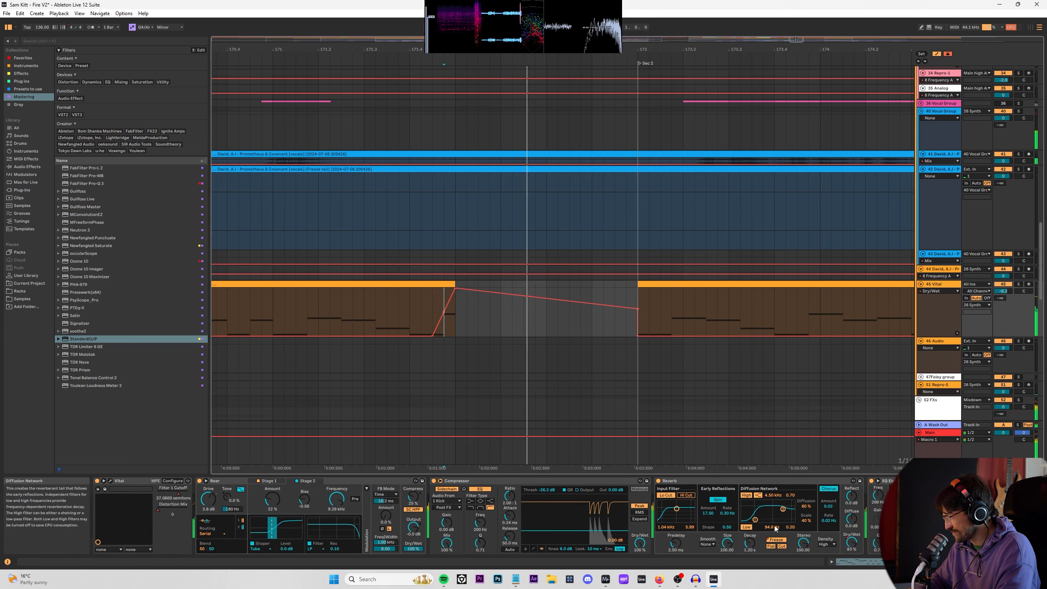
key(space)
key(space)
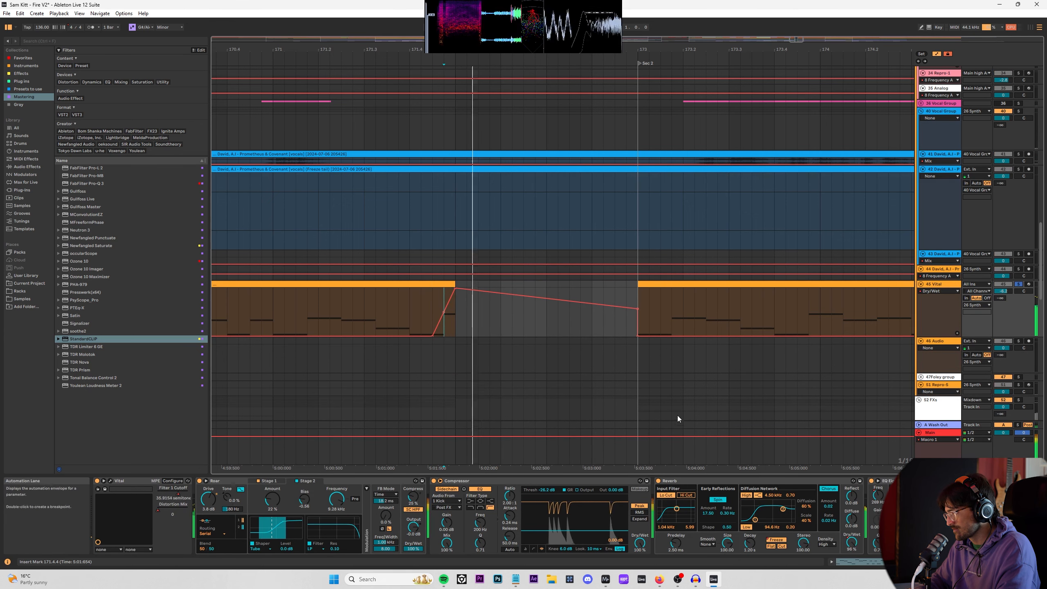
key(s)
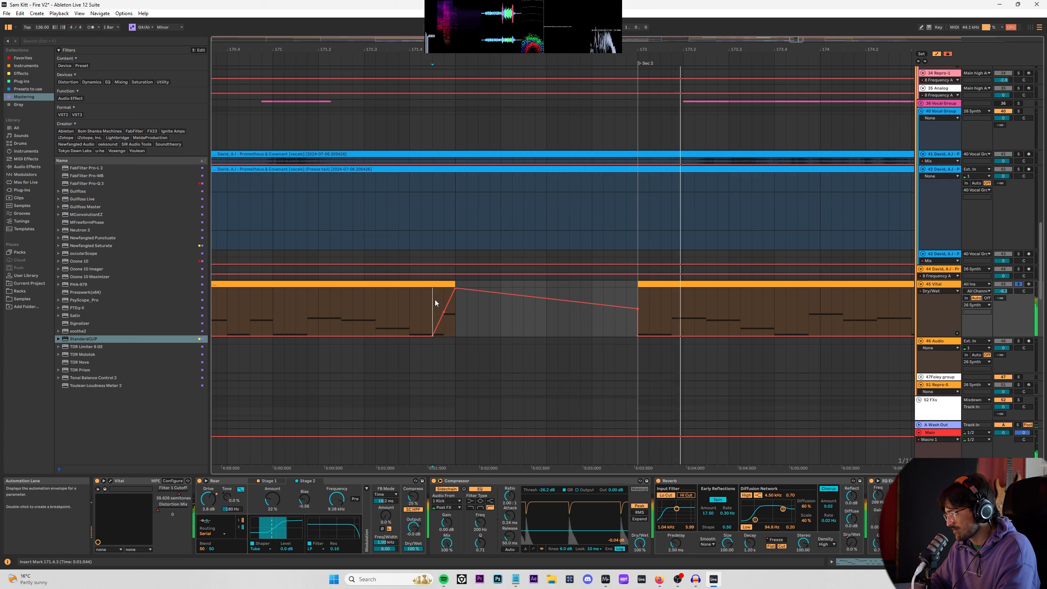
Step: Arm the new audio track for recording and set its input to the Vital track, Post Mixer
scroll(644, 317, down, 3)
click(952, 287)
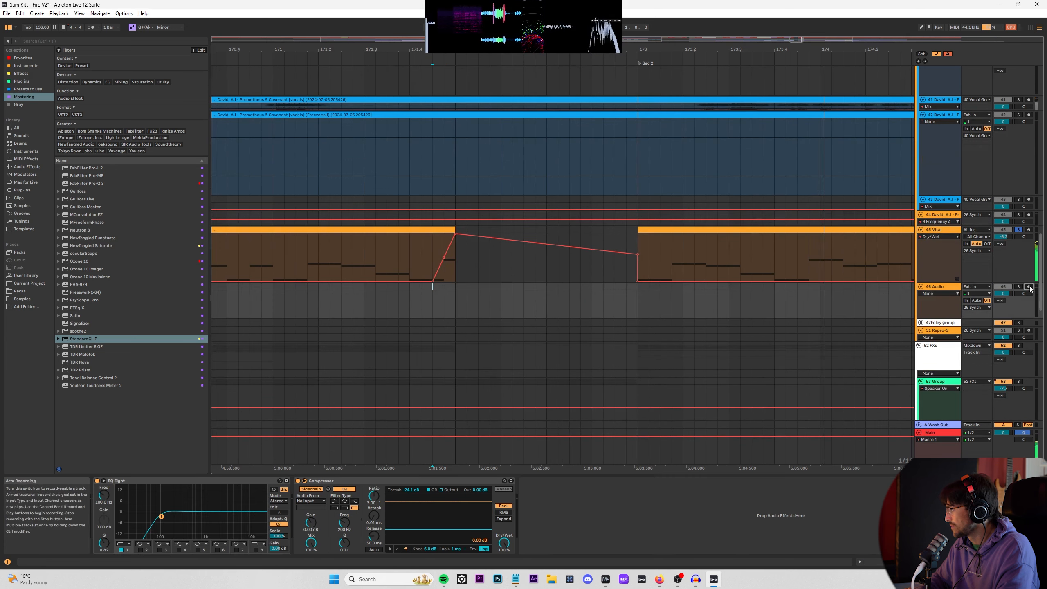
click(973, 286)
scroll(974, 292, down, 1)
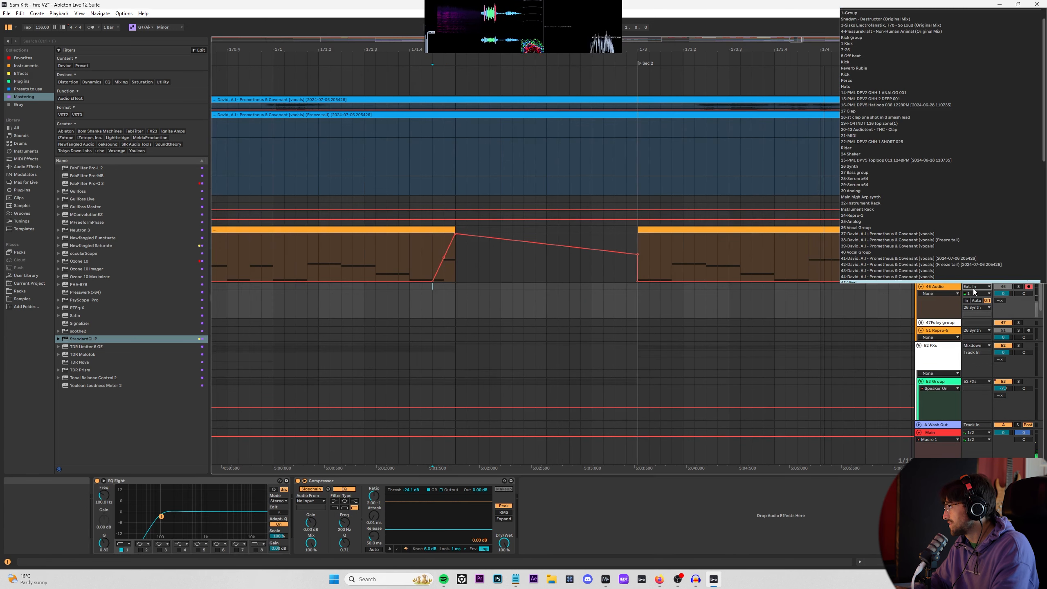
click(974, 292)
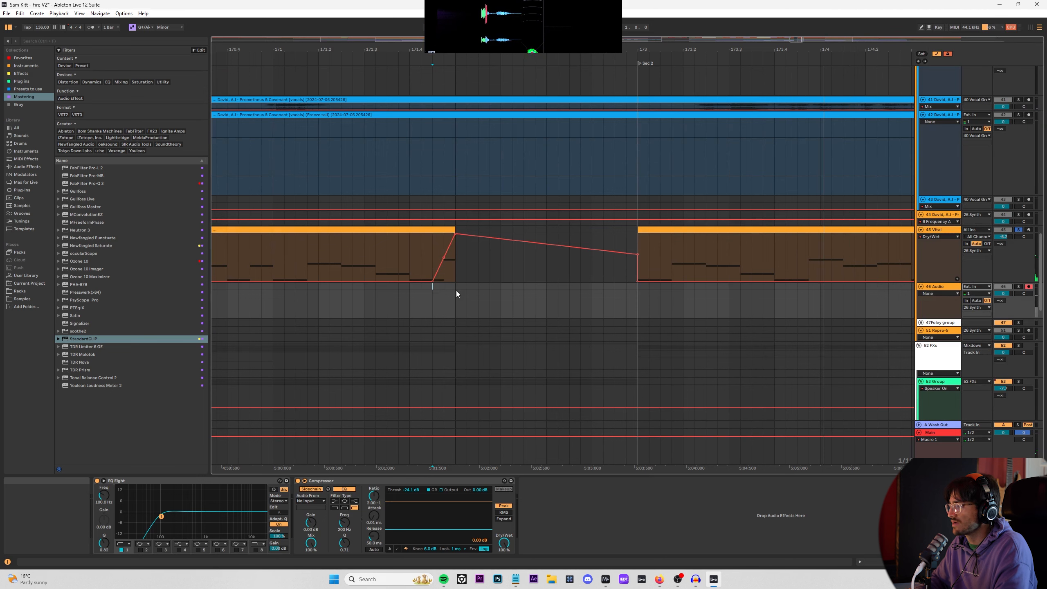
Step: Record the Vital's frozen reverb tail to the audio track, retaking it from 171.4.3 to just past bar 173
key(F9)
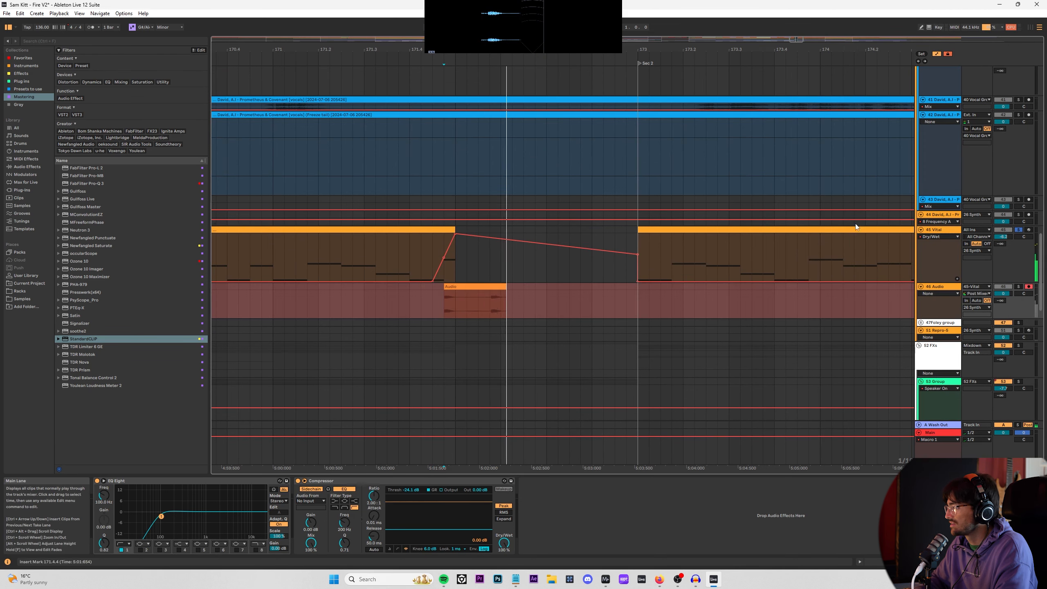
key(space)
click(432, 303)
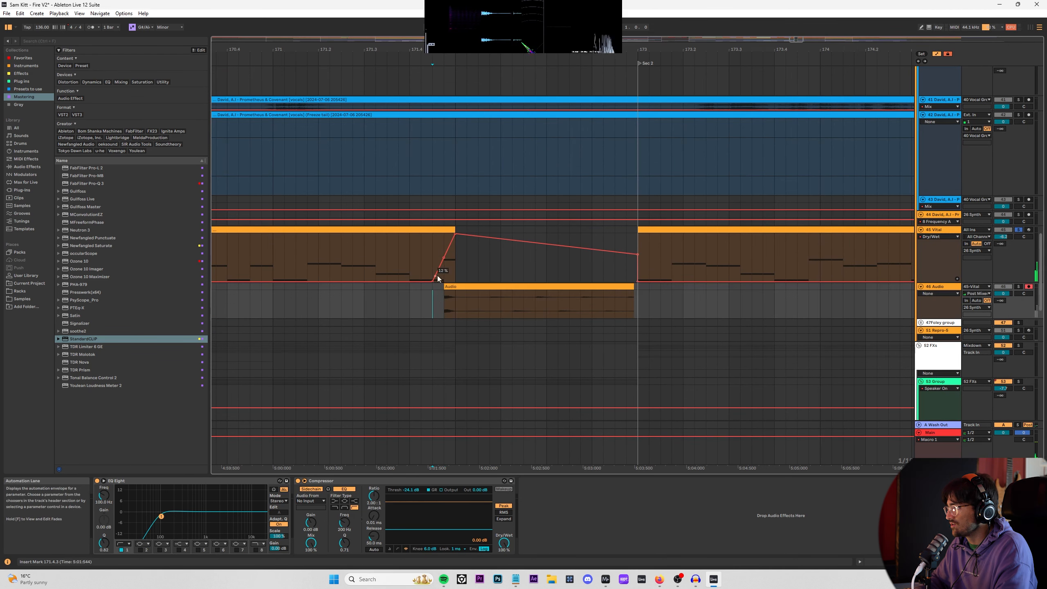
key(F9)
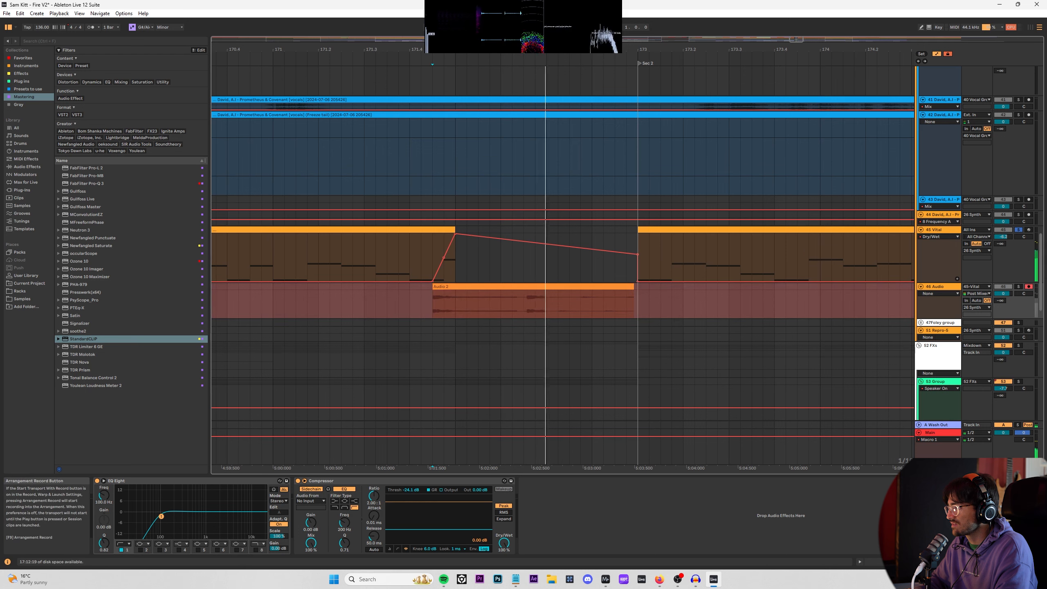
key(space)
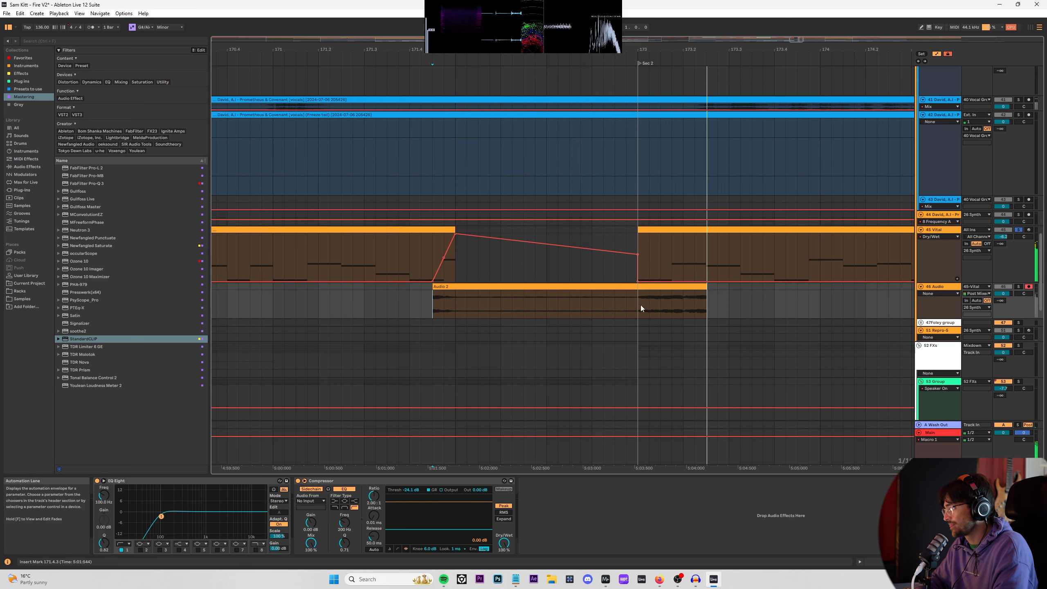
Step: Trim the recorded reverb clip so it runs from 171.4.4 to bar 173
click(645, 284)
key(Delete)
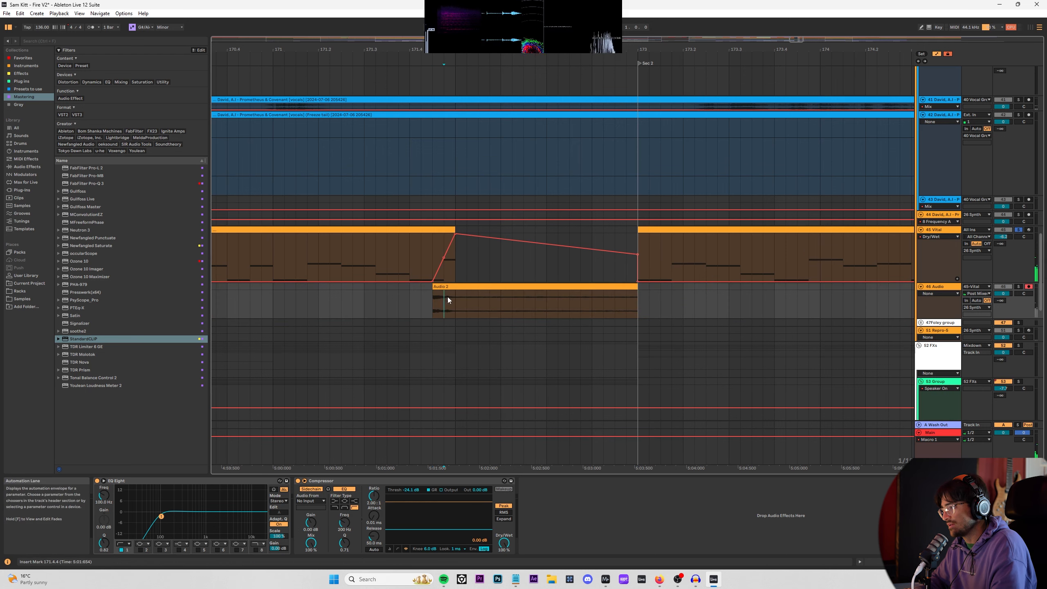
click(443, 293)
key(Delete)
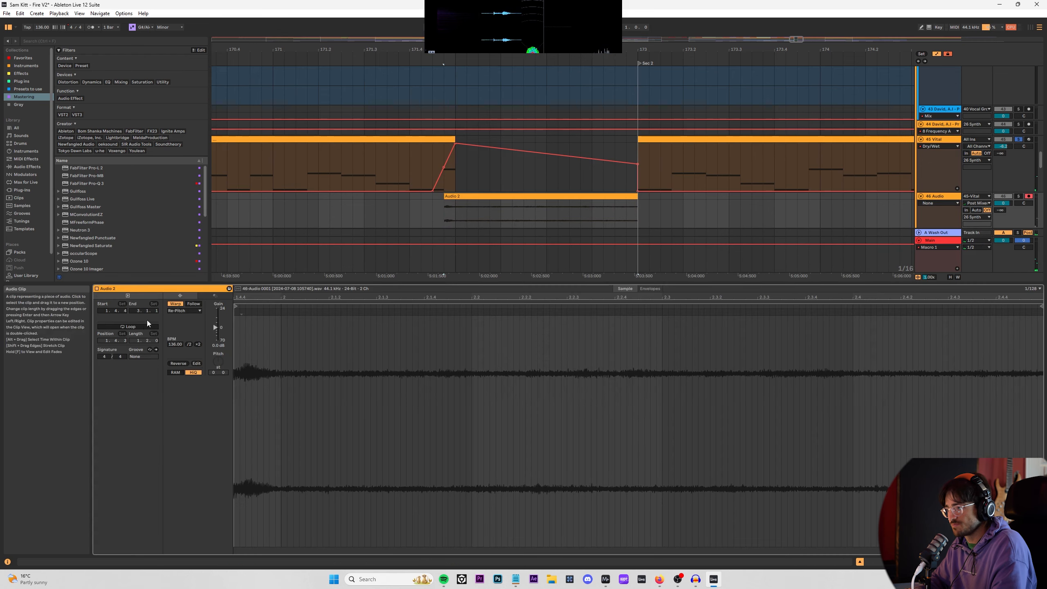
Step: Raise the recorded clip's gain to 11.7 dB, hide the automation and give the clip a short fade-in
double_click(453, 297)
drag(215, 329, 214, 321)
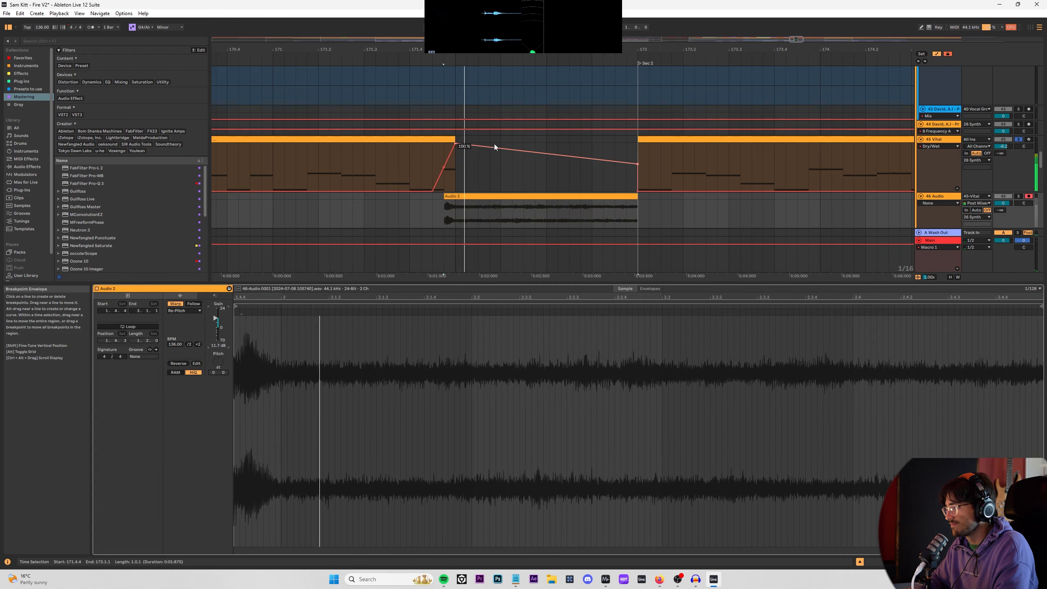
key(space)
key(a)
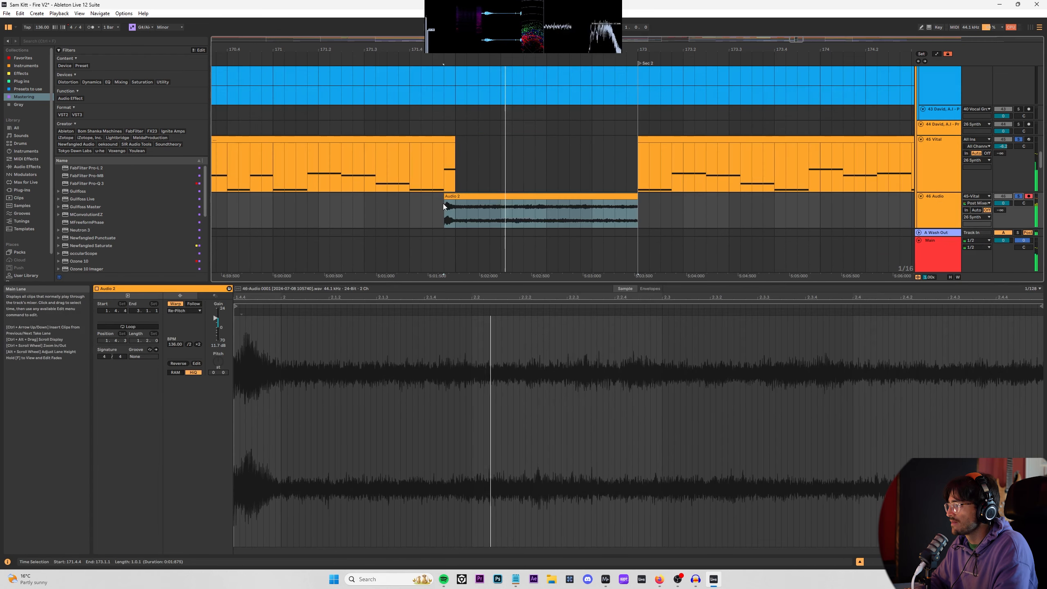
drag(445, 199, 448, 204)
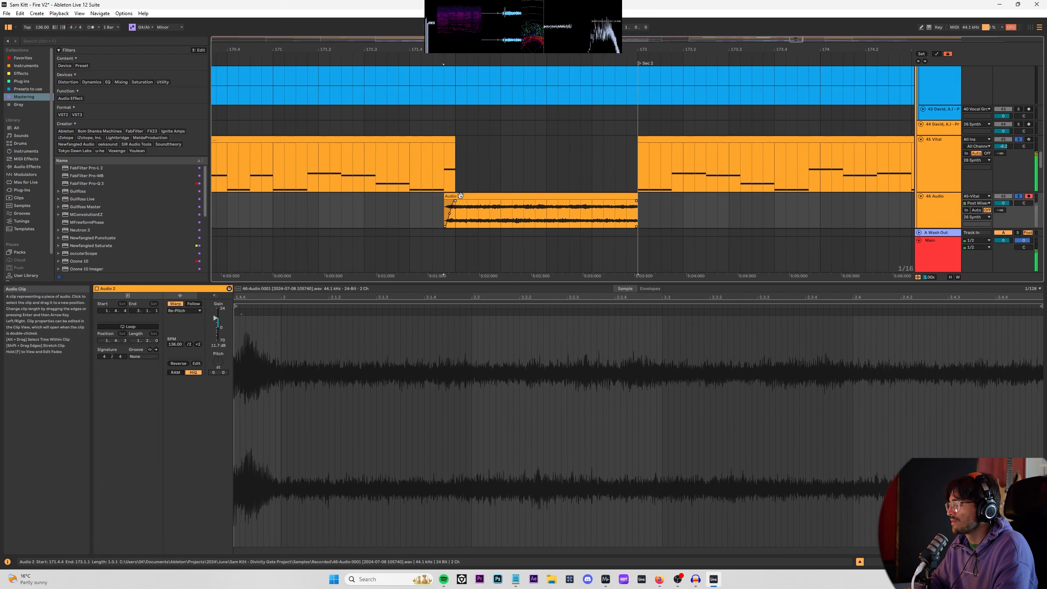
Step: Audition the tail, split the recorded clip at bar 172 and reverse the one-bar part leading to Sec 2
click(451, 167)
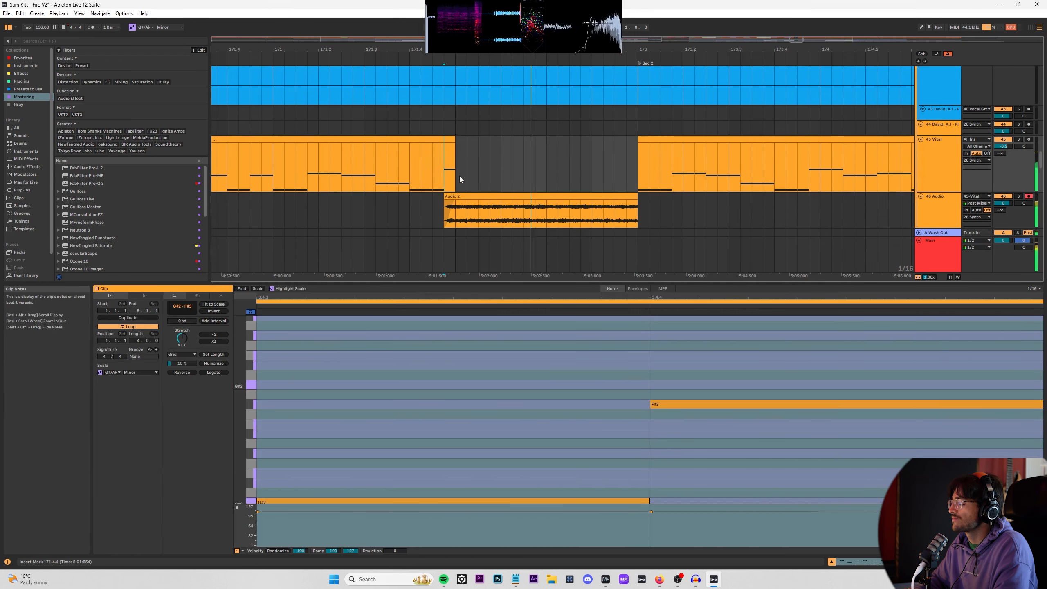
click(465, 205)
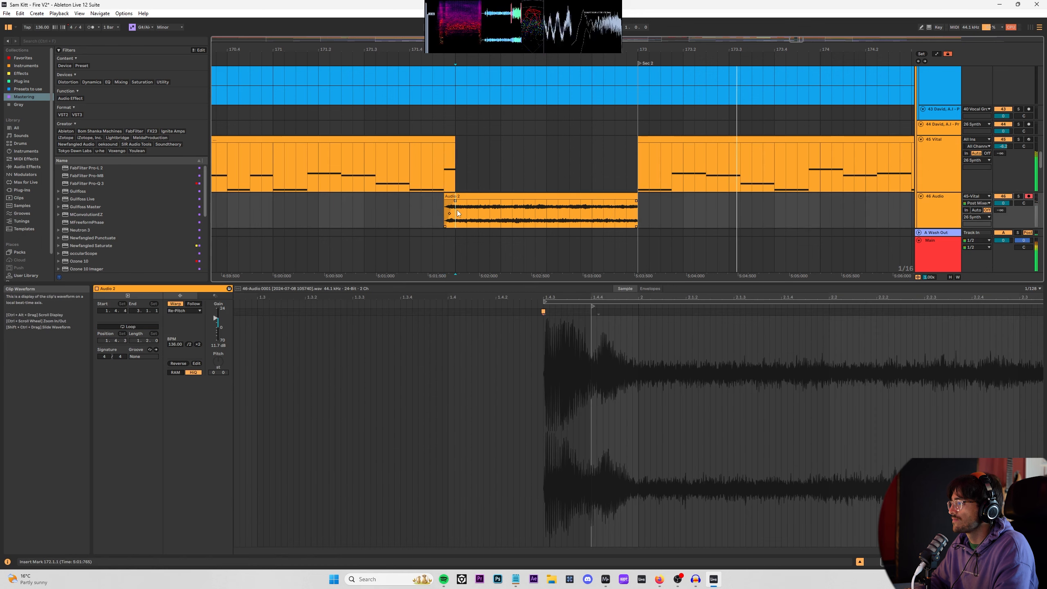
click(471, 195)
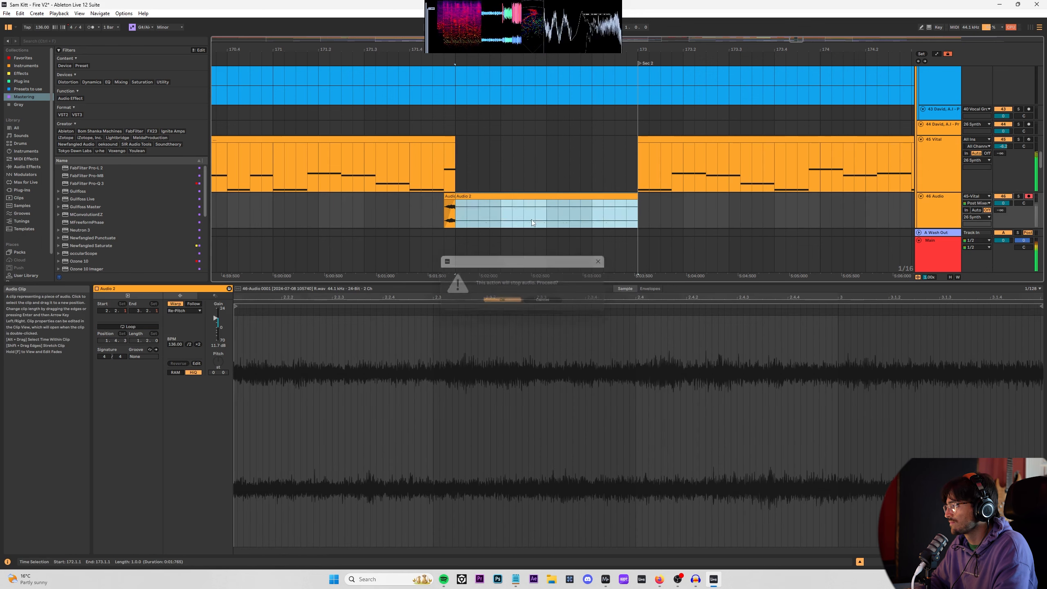
Step: Extend a fade-in across the whole reversed clip, raise its gain to about 19 dB and play it
drag(459, 204, 635, 208)
drag(215, 317, 215, 310)
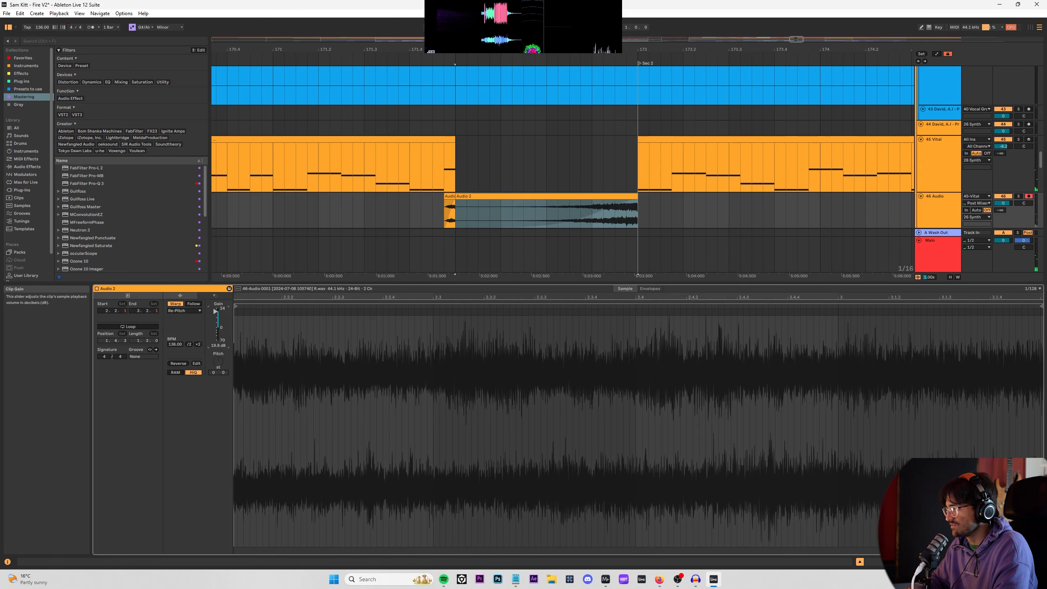
key(space)
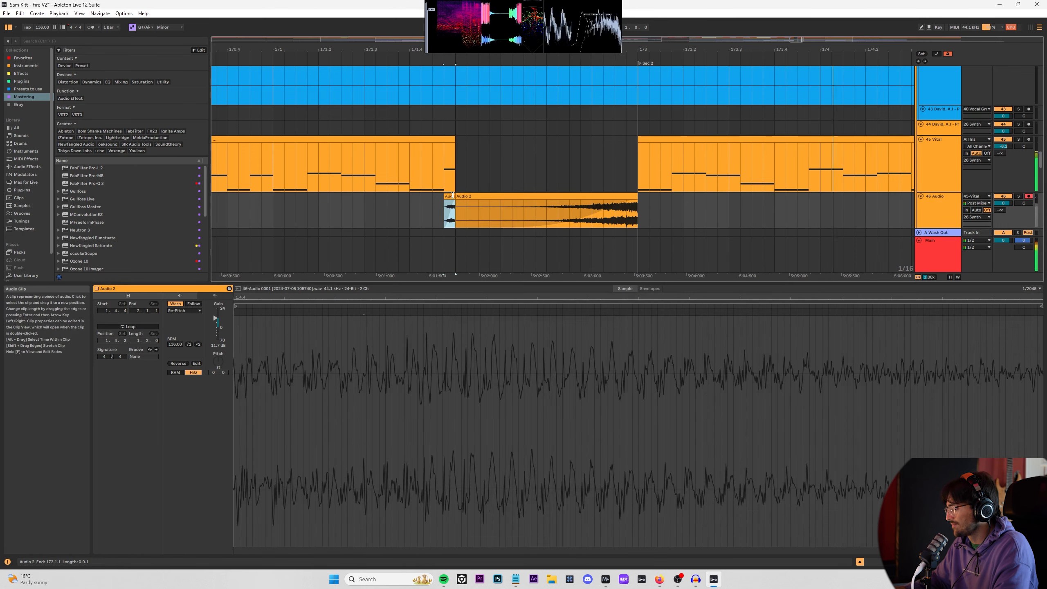
Step: Delete the leftover recording before bar 172 and shorten the Vital clip before the break to end at 171.4.4
click(270, 150)
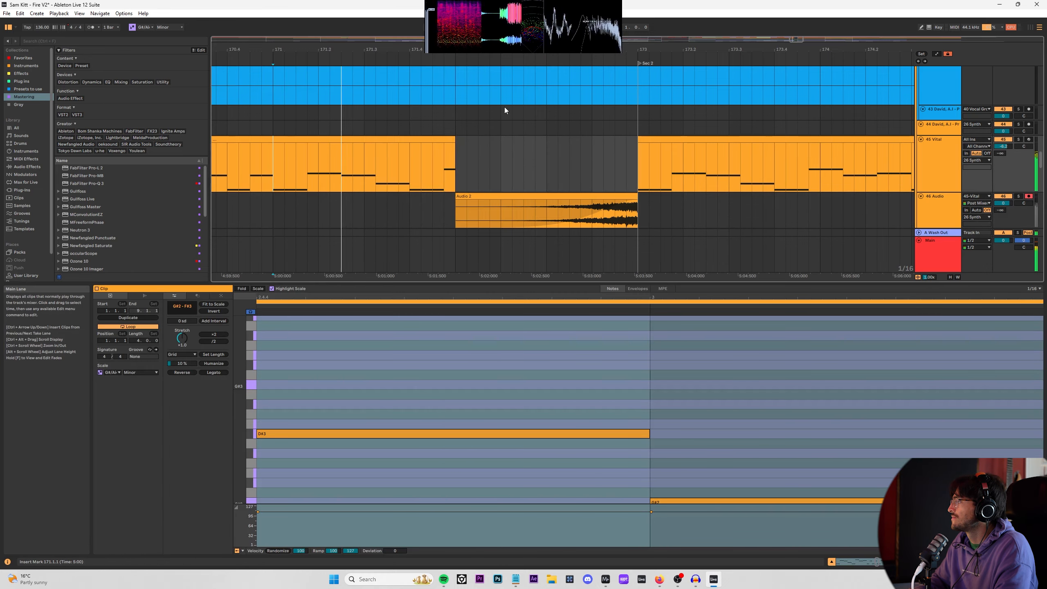
drag(510, 48, 510, 39)
scroll(483, 49, down, 3)
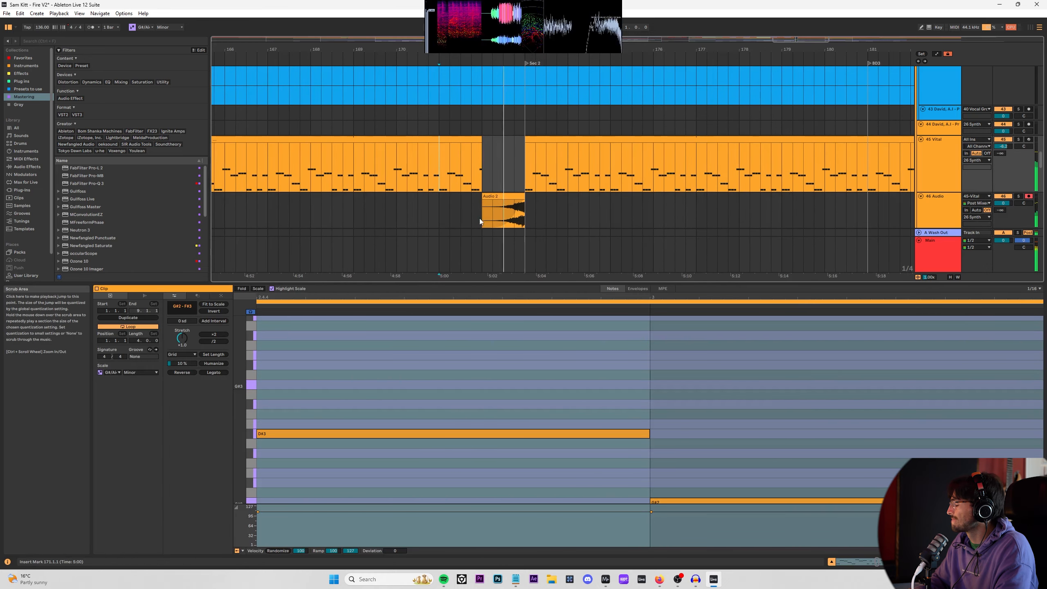
scroll(433, 159, up, 6)
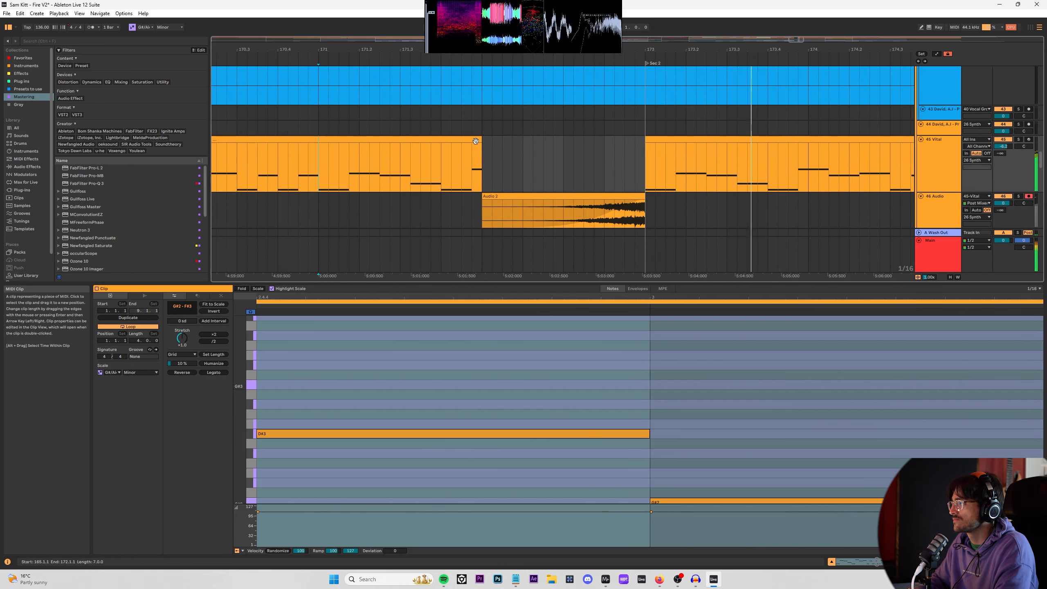
double_click(365, 161)
click(832, 562)
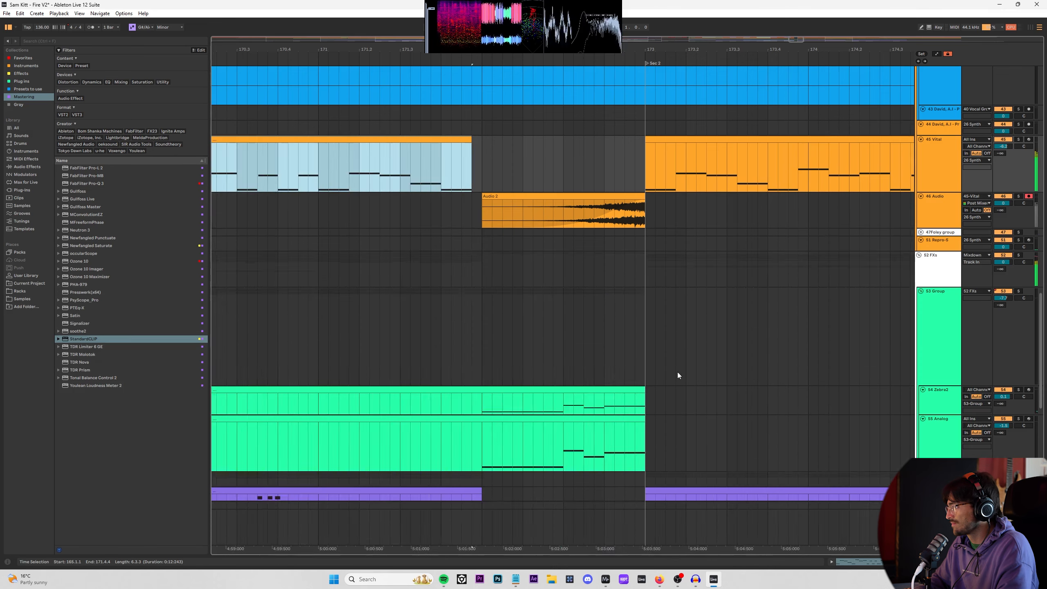
Step: Copy the reversed reverb clip to bar 88 on the same audio track, just before The GOLDEN LOOP
scroll(555, 198, down, 6)
click(556, 197)
scroll(555, 196, down, 5)
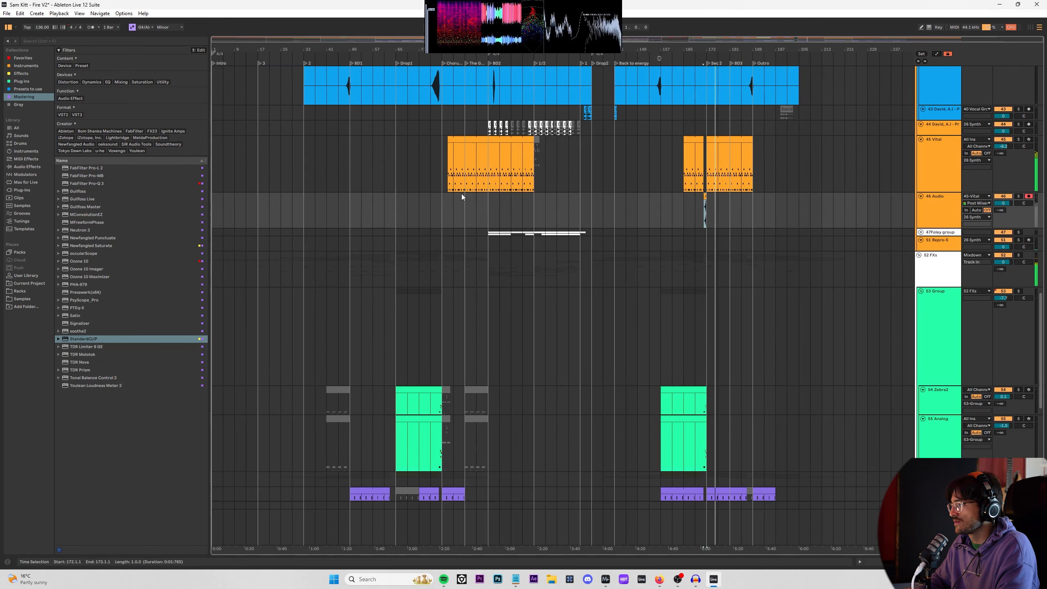
scroll(461, 193, up, 6)
click(487, 197)
key(ctrl+v)
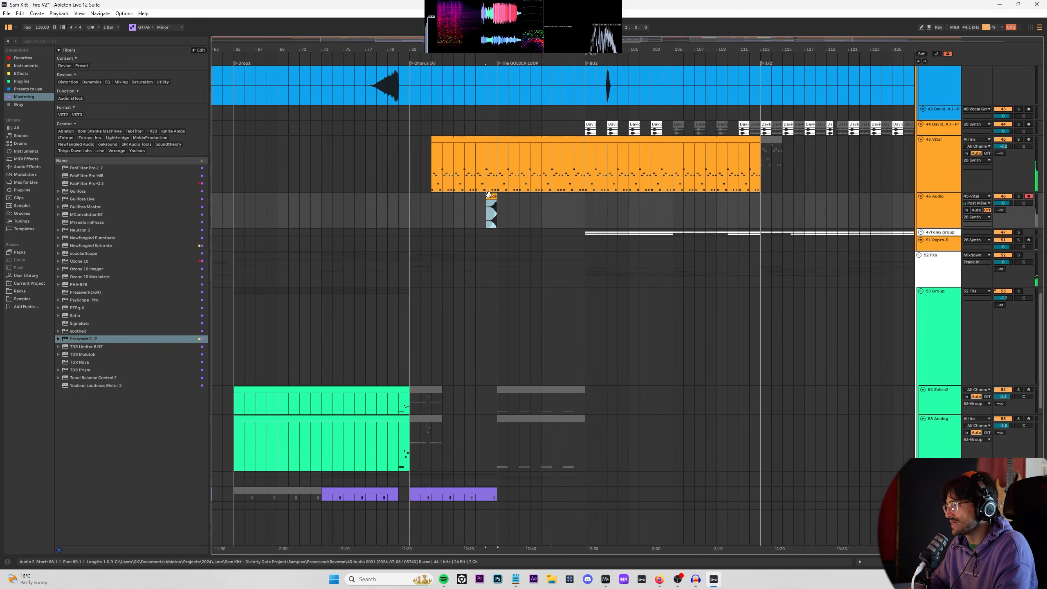
Step: Audition the passage from bar 83, check its automation and try moving the pasted reverse clip one beat later
scroll(490, 208, up, 3)
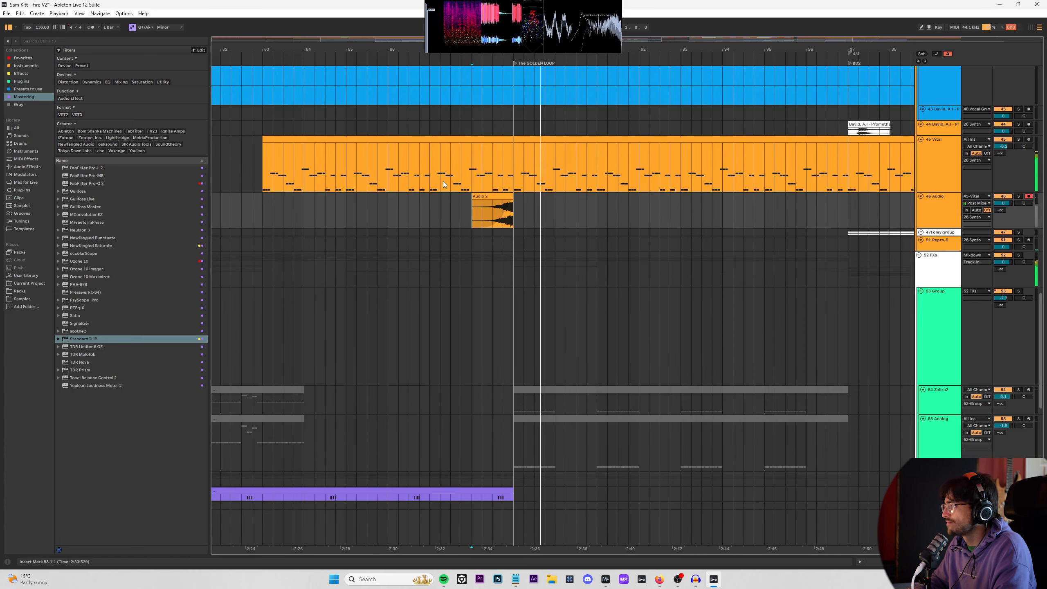
click(259, 204)
key(a)
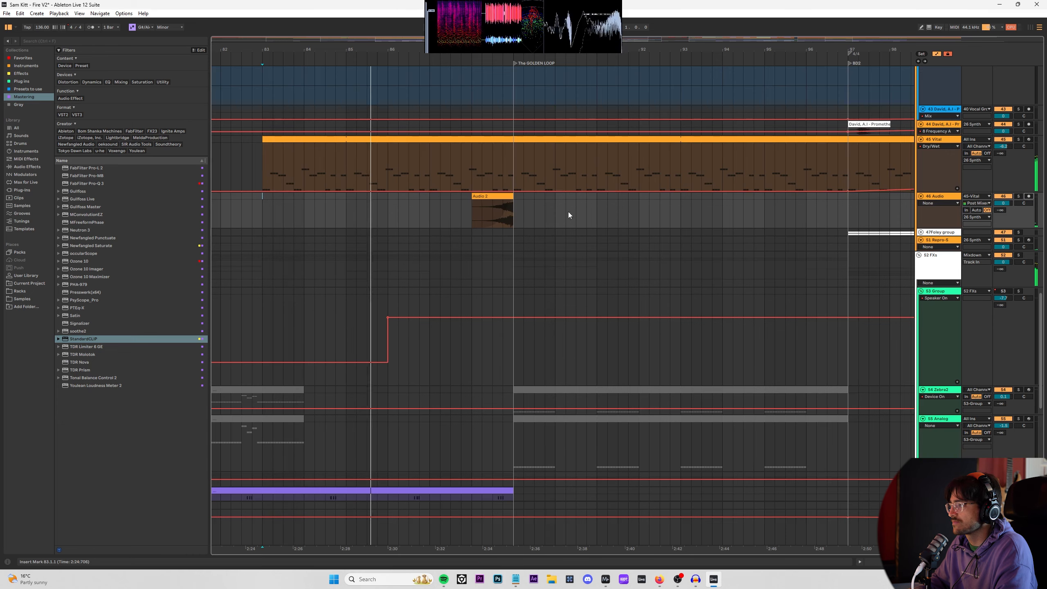
key(a)
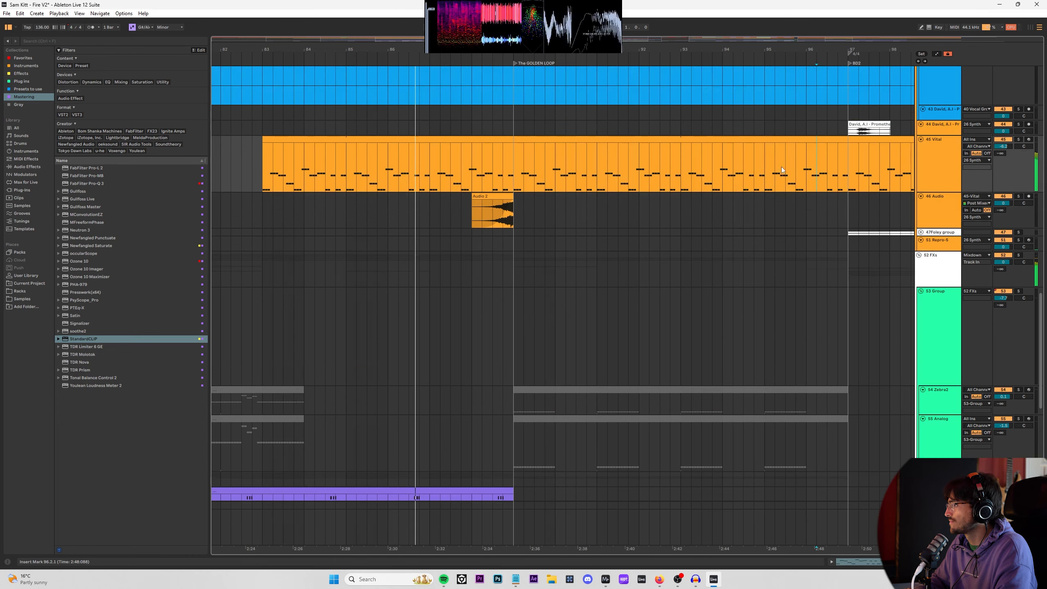
mouse_move(502, 196)
mouse_down()
mouse_move(834, 200)
mouse_move(499, 209)
mouse_up()
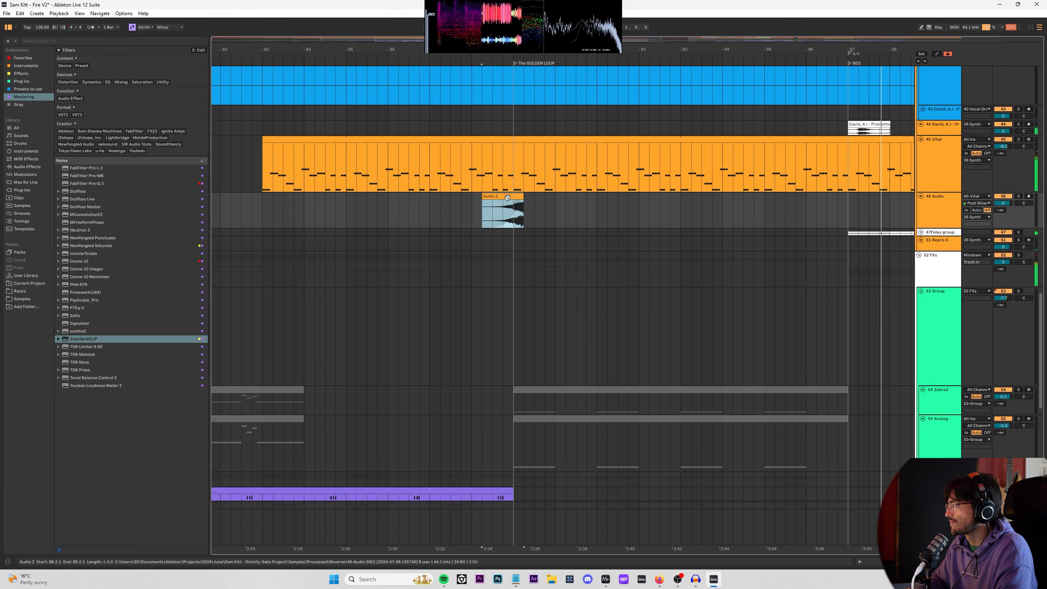
Step: Split the Vital clip at bar 89, shorten its first part to leave a one-beat gap, and play from bar 88
click(507, 172)
key(ctrl+e)
click(510, 138)
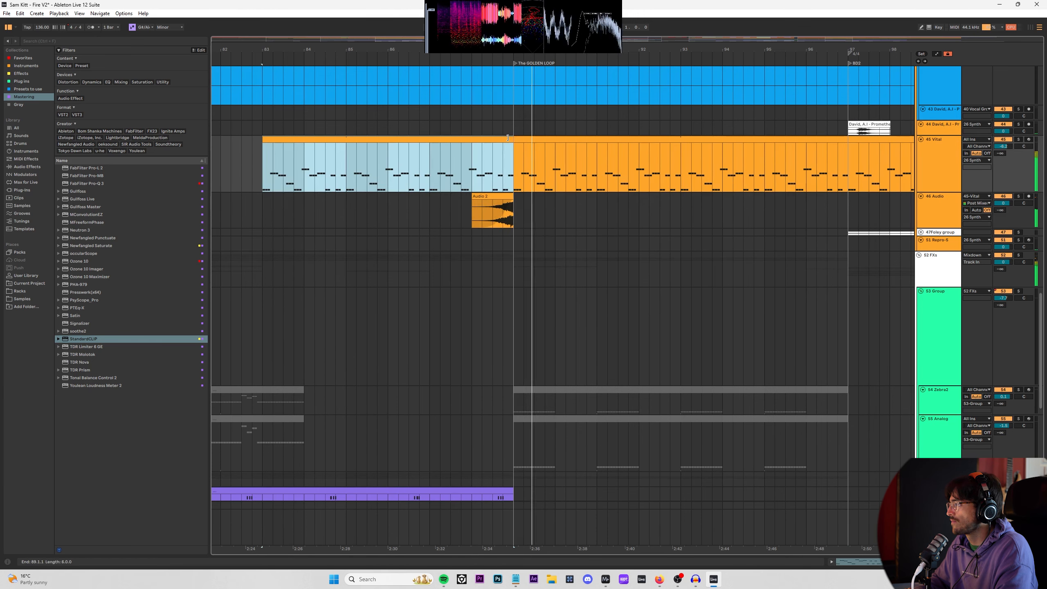
click(495, 178)
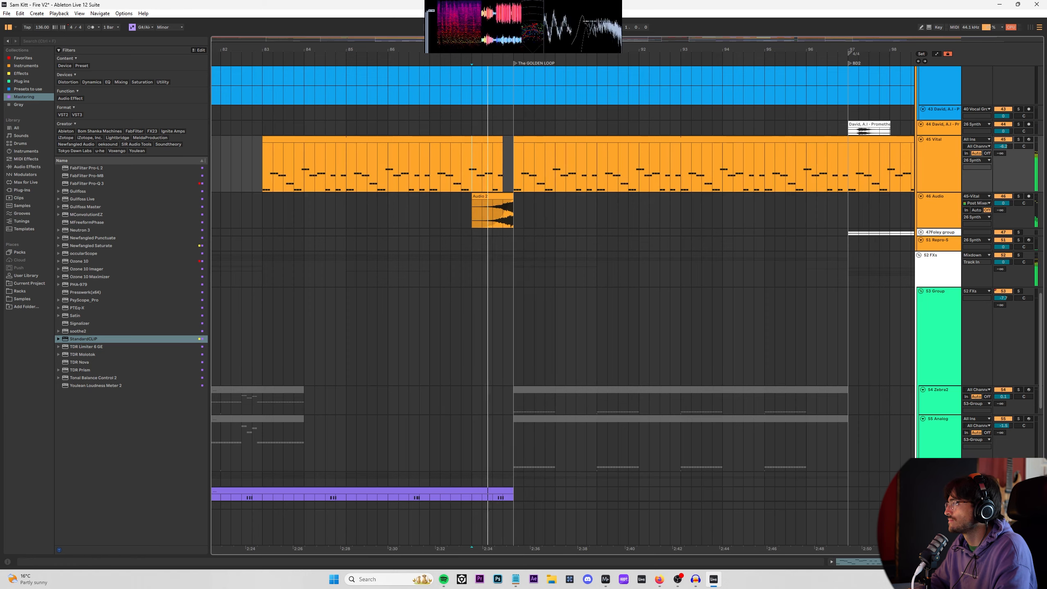
Step: Review the tracks across the other arrangement sections, playing from bars 97, 165 and 113
scroll(543, 146, right, 1)
scroll(552, 236, down, 10)
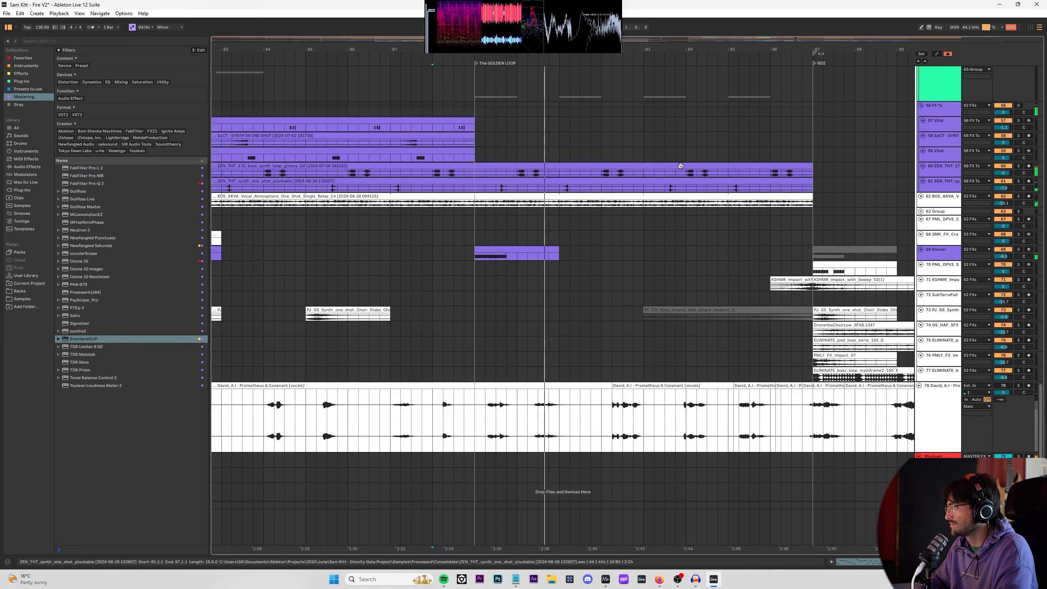
drag(667, 47, 470, 87)
scroll(601, 364, up, 10)
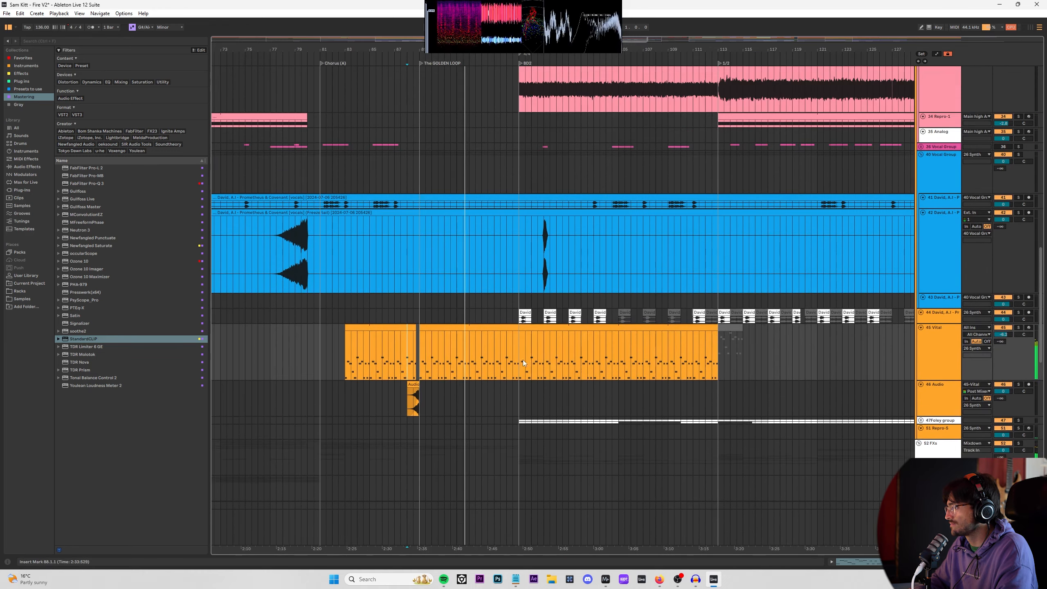
click(521, 358)
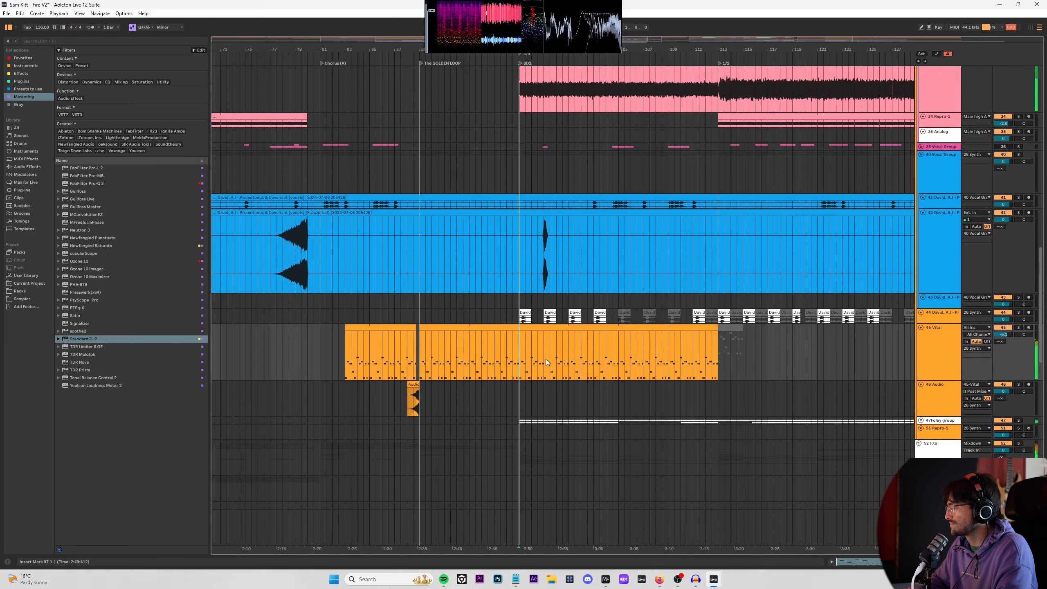
drag(628, 51, 748, 320)
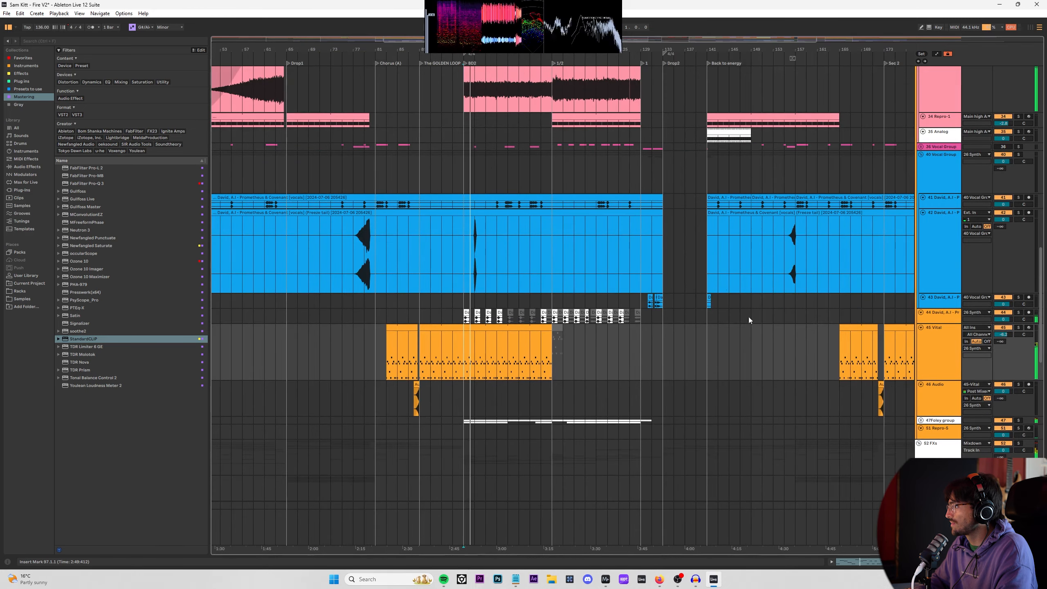
click(844, 343)
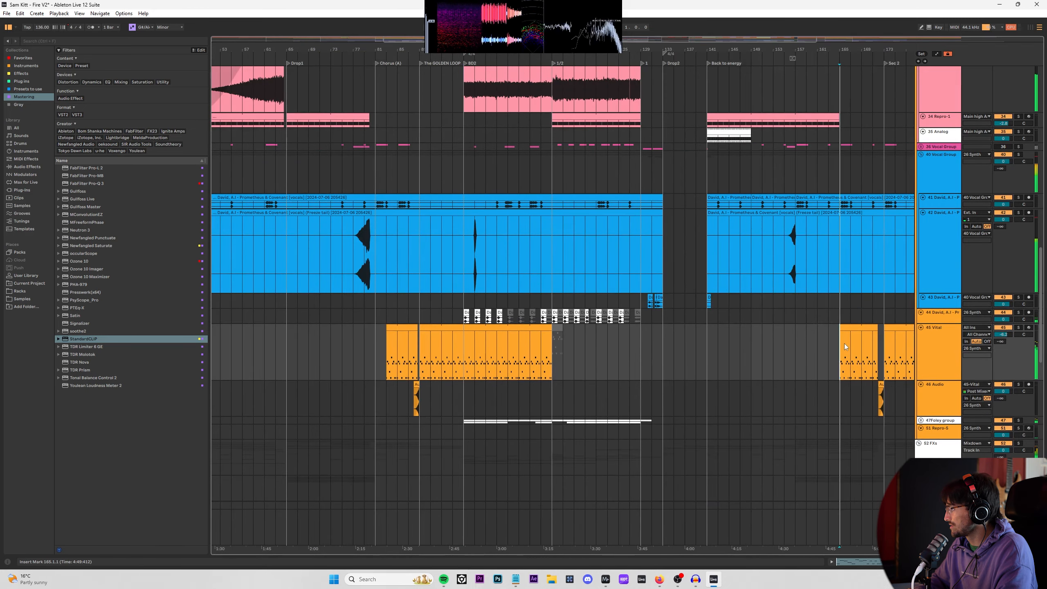
scroll(634, 184, up, 3)
click(553, 229)
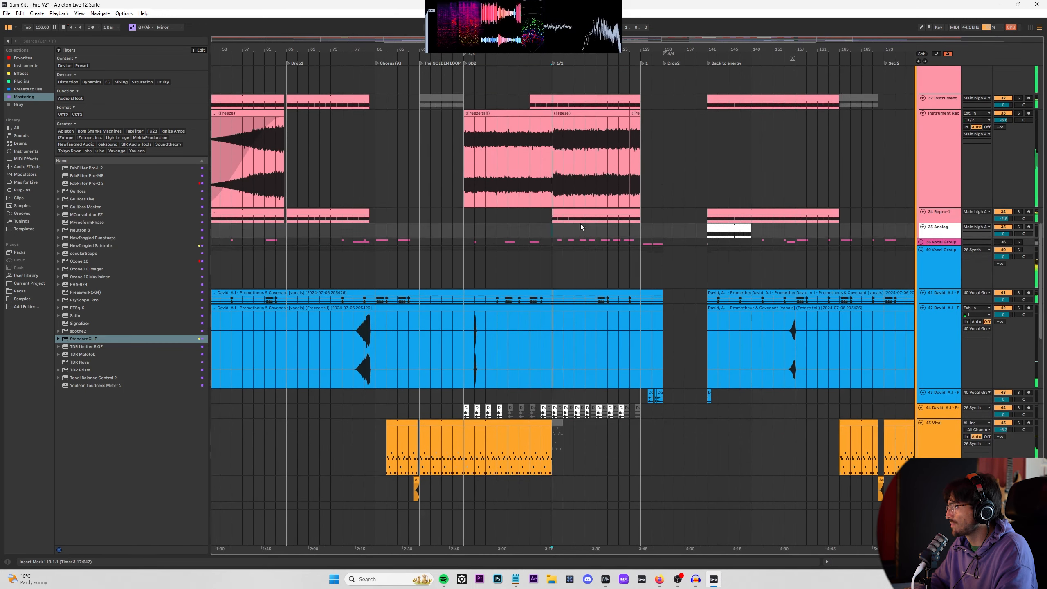
Step: Examine the synth, vocal and Vital tracks in the bars leading into Drop2, playing from bar 127
scroll(582, 231, up, 4)
scroll(638, 197, up, 1)
click(631, 181)
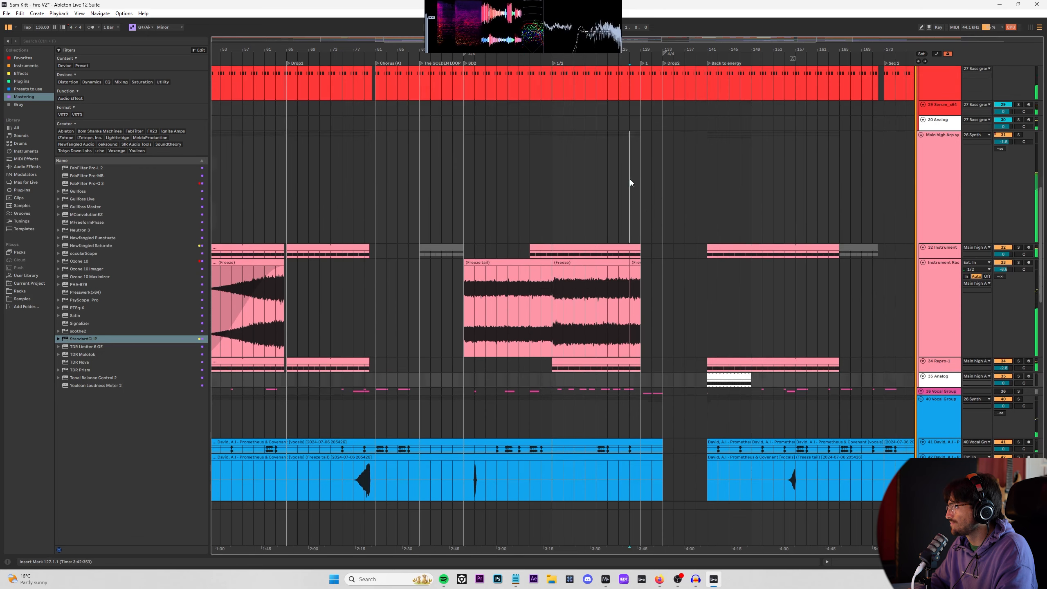
scroll(635, 186, up, 5)
scroll(651, 198, down, 2)
scroll(657, 210, up, 10)
scroll(634, 194, down, 8)
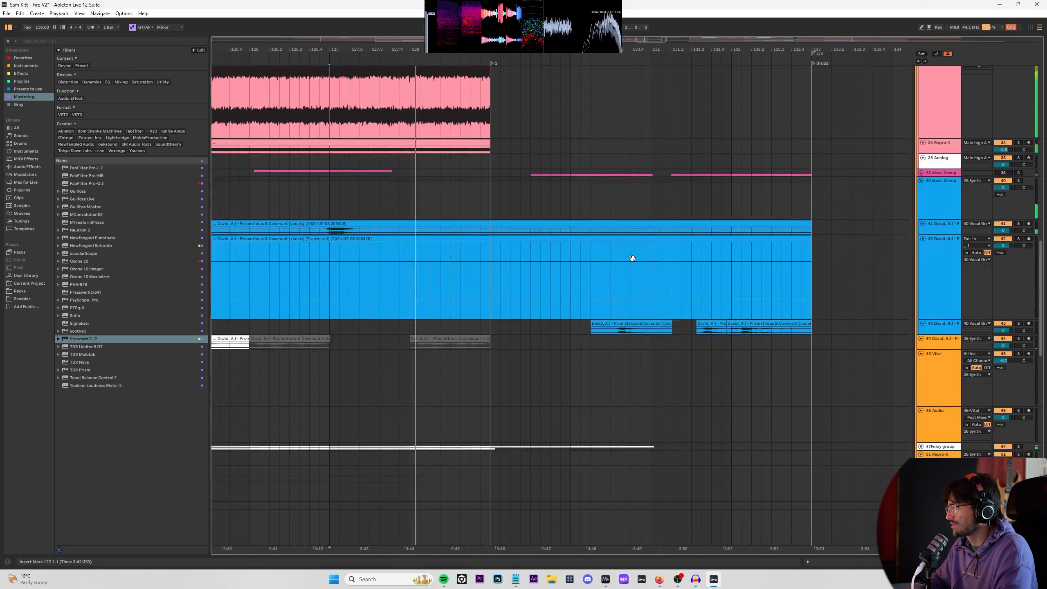
scroll(600, 224, down, 6)
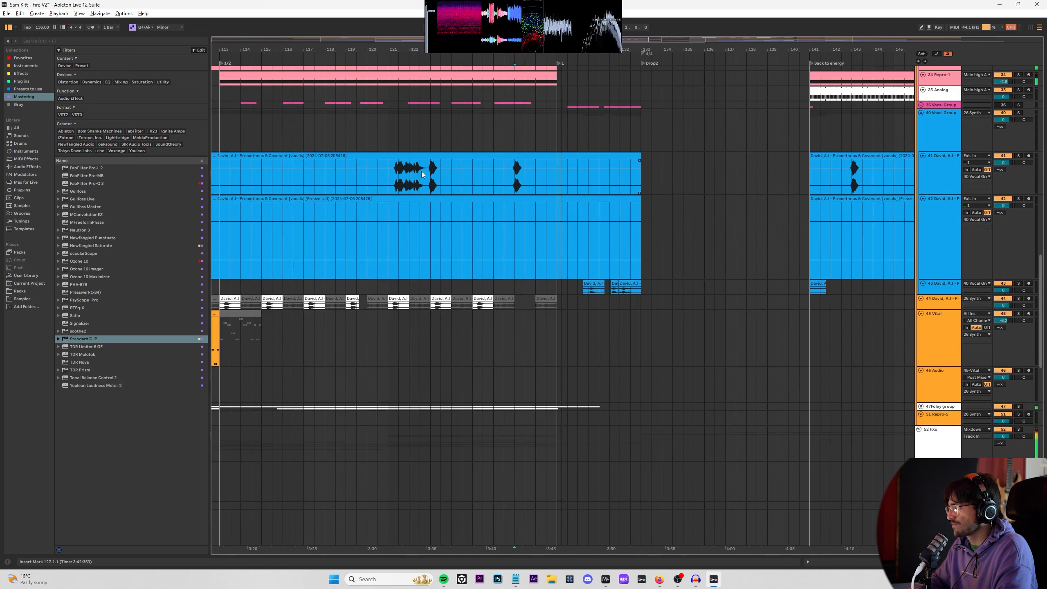
Step: Split the vocal clip before its double phrase, copy the phrase to bar 129, and deactivate the lower vocal track's clips from bar 129 to 133
click(388, 170)
key(ctrl+e)
drag(471, 168, 614, 157)
drag(559, 287, 642, 282)
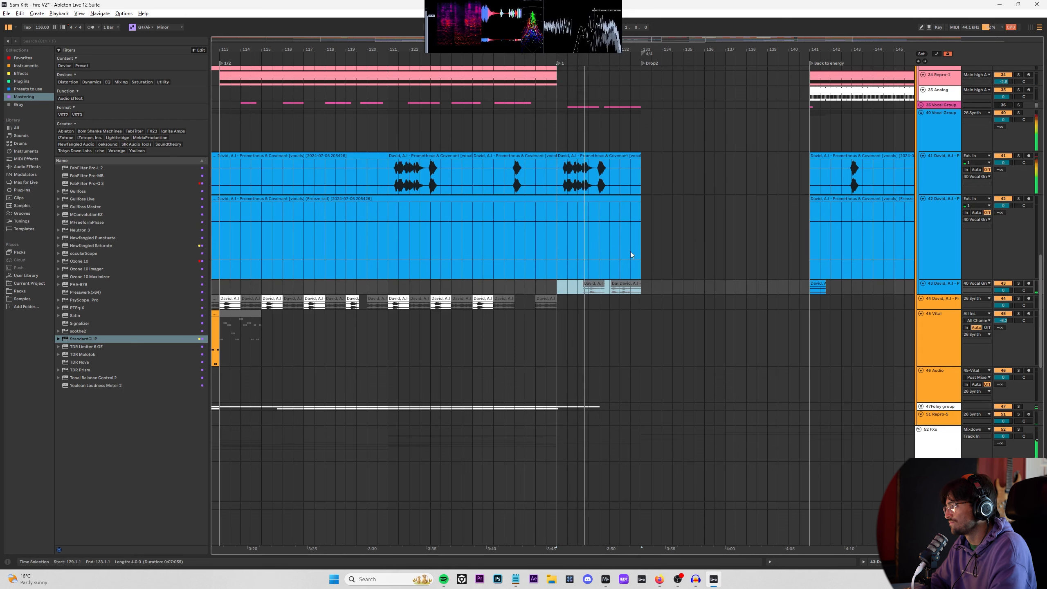
Step: Place the single vocal word around bar 132 and trim the copied phrase to leave a gap before it
click(641, 169)
drag(641, 161, 625, 156)
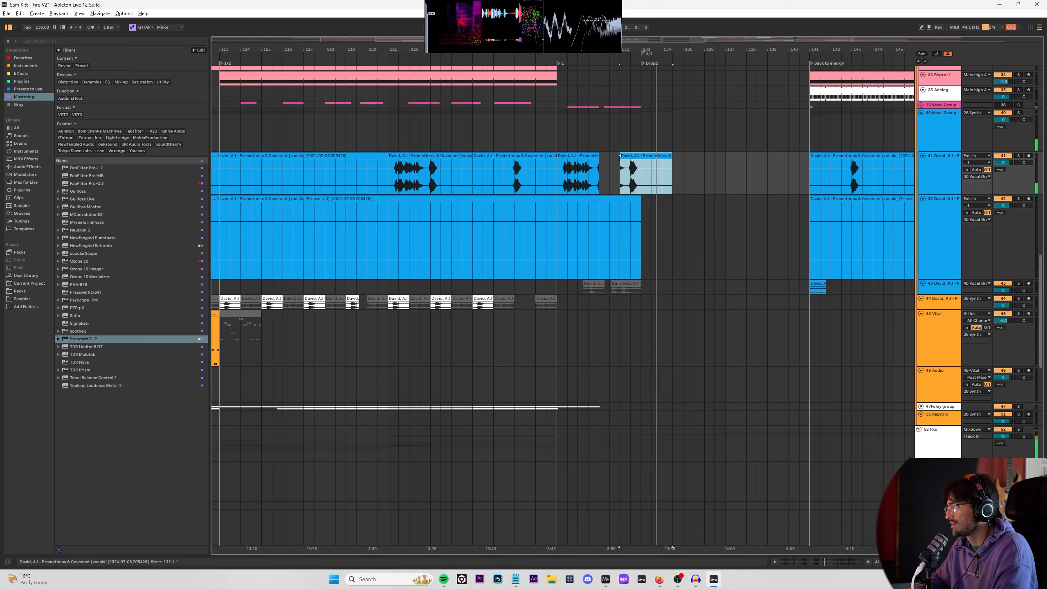
drag(599, 159, 626, 171)
click(596, 189)
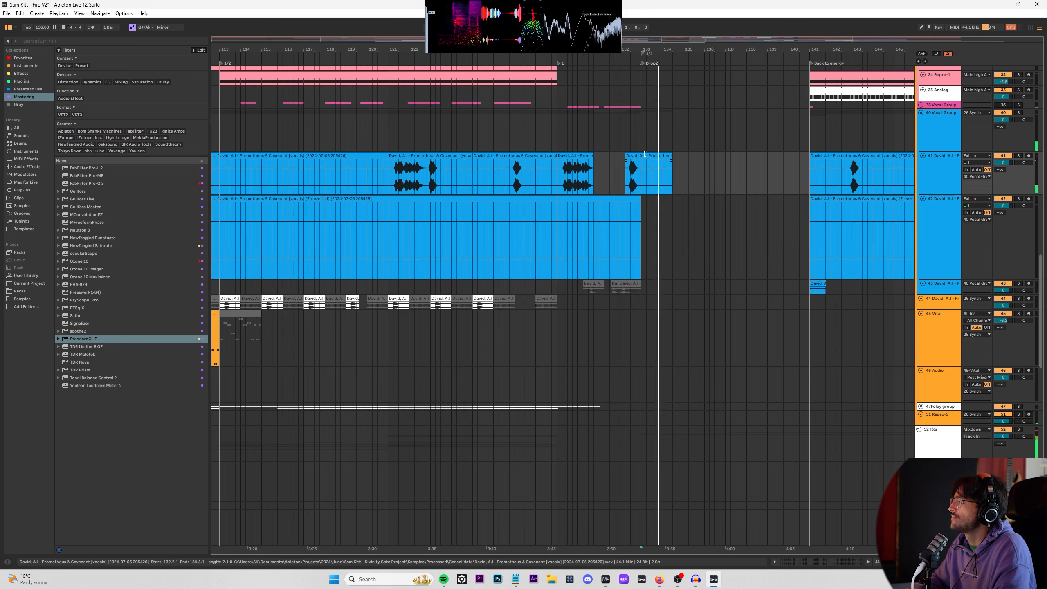
Step: Shorten the single-word vocal clip in bar 132 and trim its start to 132.1.4, playing from 131.4.1
drag(645, 154, 626, 156)
click(609, 174)
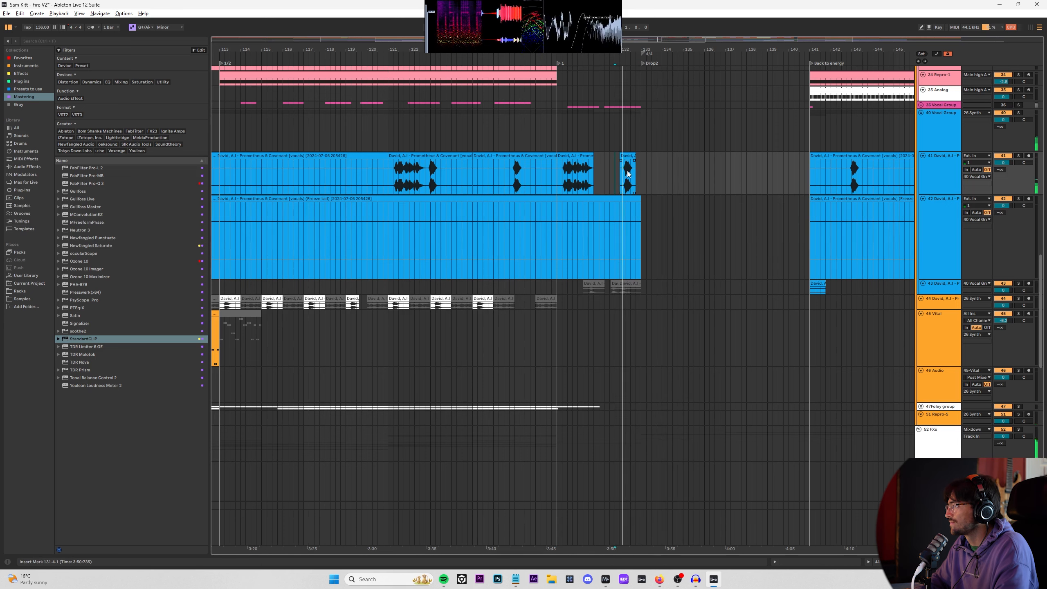
scroll(633, 165, up, 10)
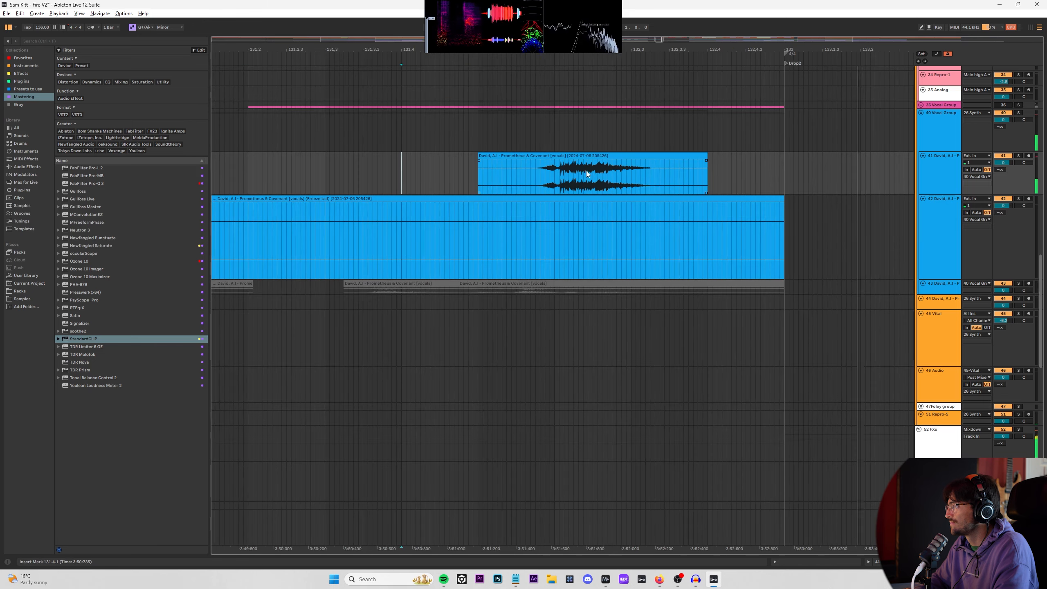
drag(479, 160, 527, 160)
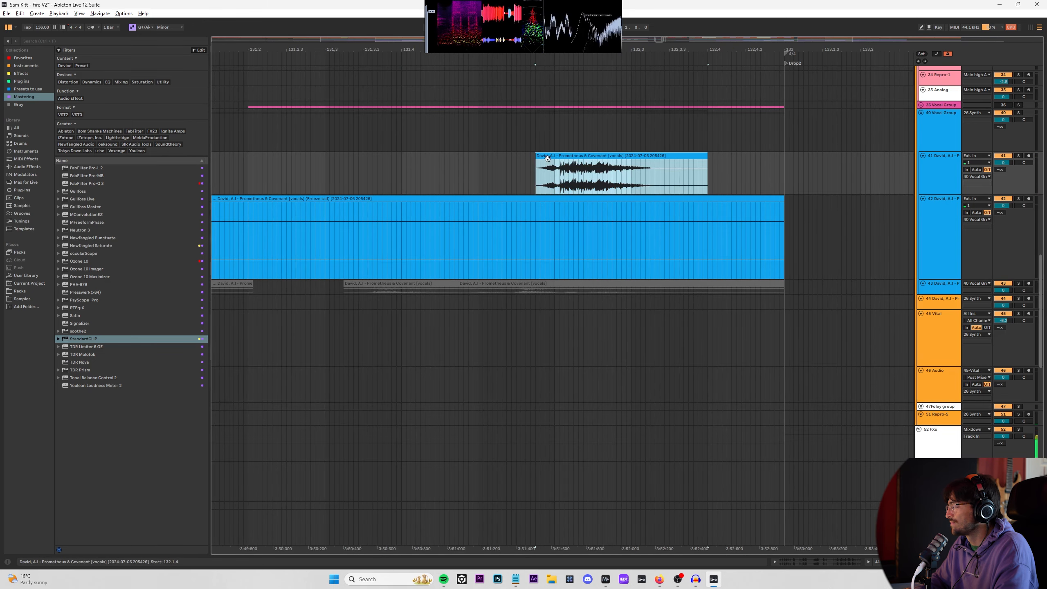
Step: Examine the kick, percussion and bass tracks around Drop2 and play from bar 133
scroll(547, 158, up, 15)
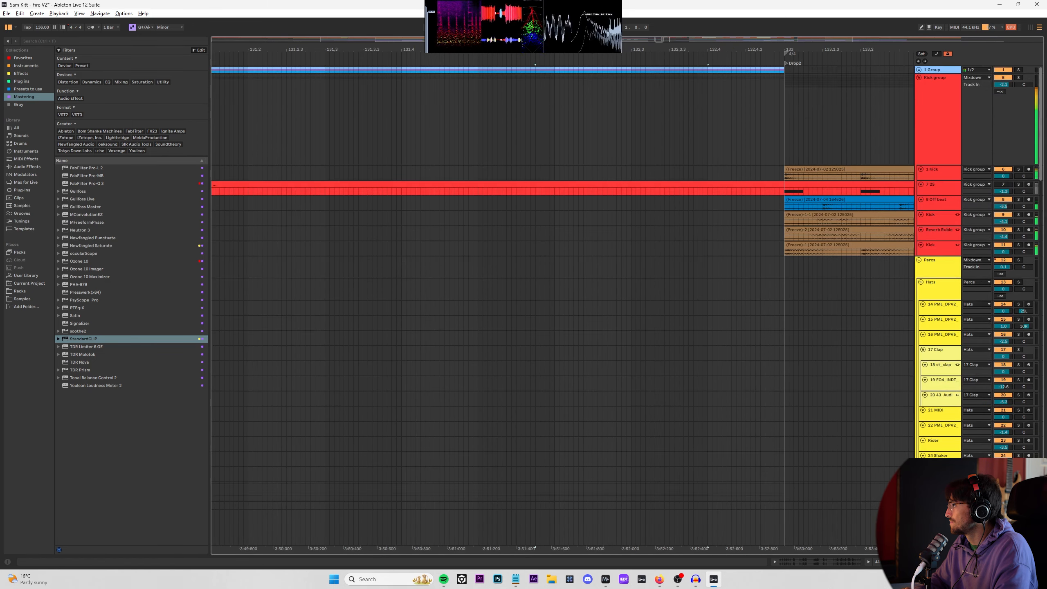
scroll(508, 243, down, 5)
scroll(508, 244, right, 5)
scroll(501, 347, down, 1)
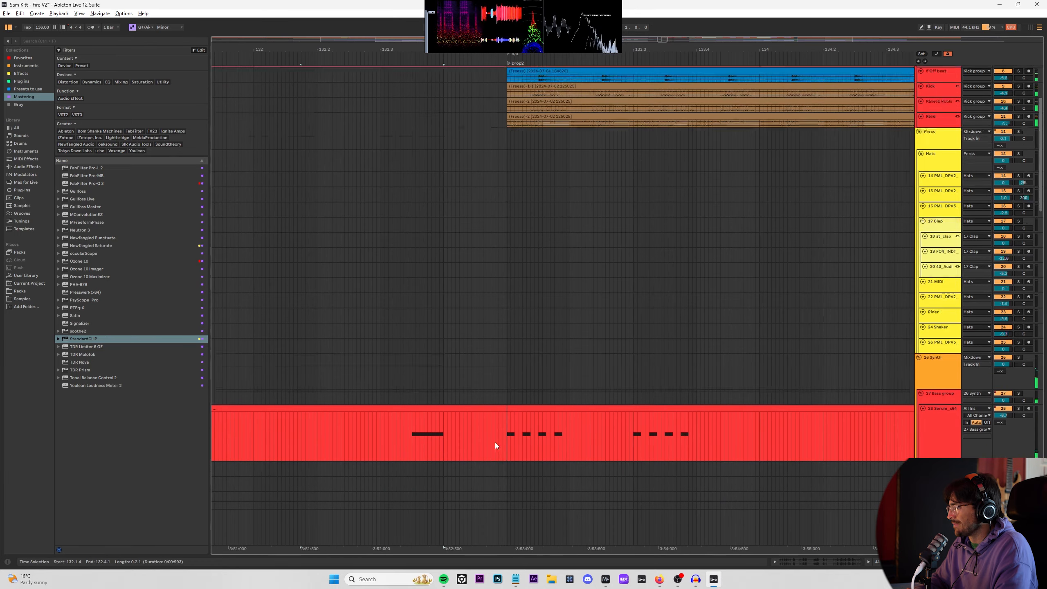
scroll(496, 445, down, 1)
key(space)
click(507, 410)
scroll(474, 400, down, 6)
scroll(571, 407, up, 3)
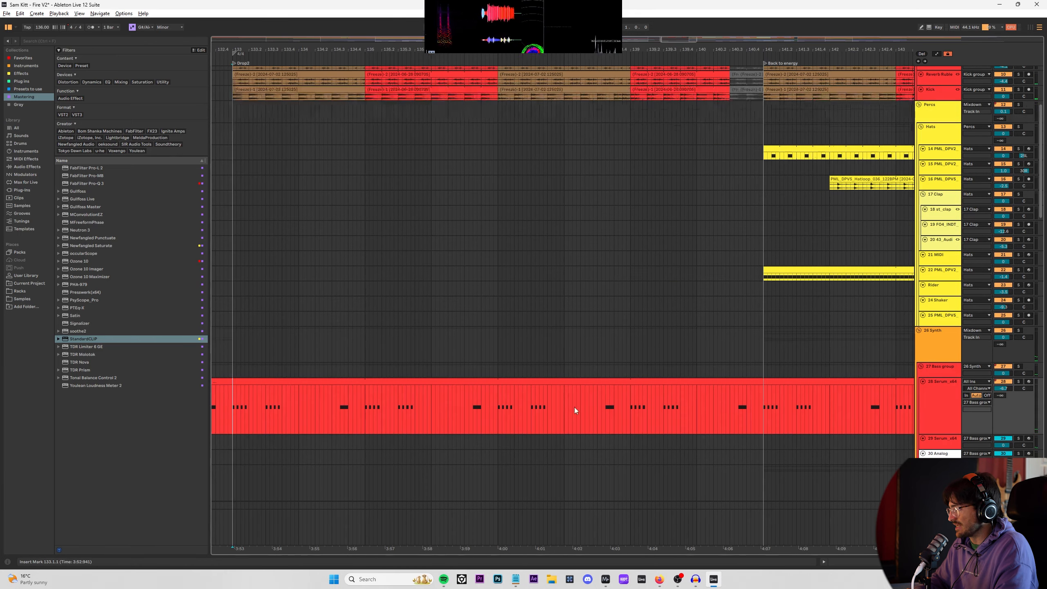
Step: Show the track automation and inspect the Speaker On envelopes of the Bass group and the Serum track
key(a)
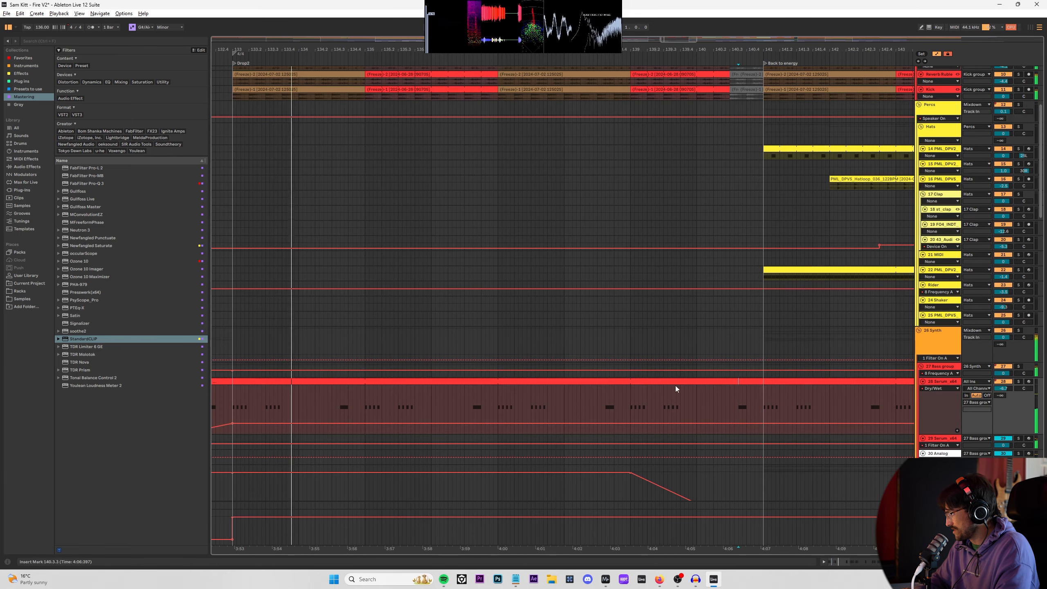
scroll(874, 386, up, 4)
click(946, 373)
click(948, 384)
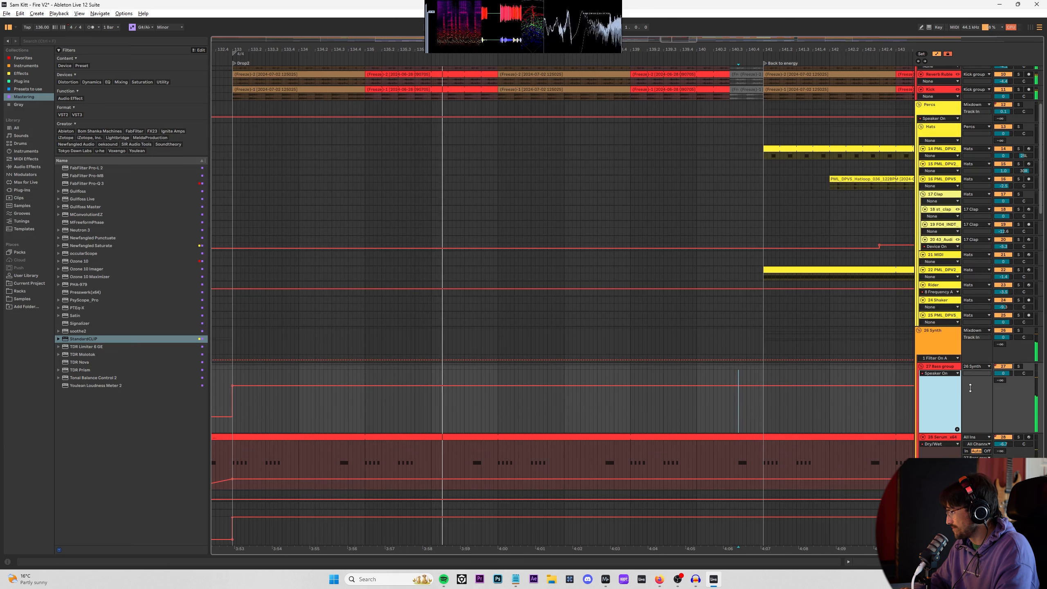
click(940, 450)
scroll(791, 401, down, 5)
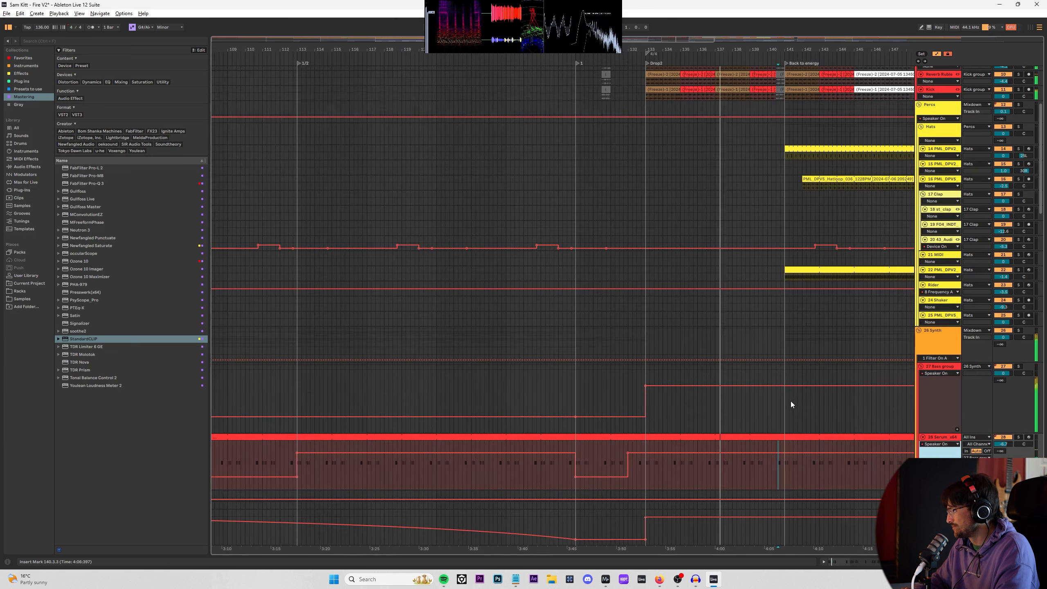
Step: Play from Drop2, display the Bass group's EQ Eight 1 Filter On A automation, and solo the Synth group
click(649, 426)
click(939, 373)
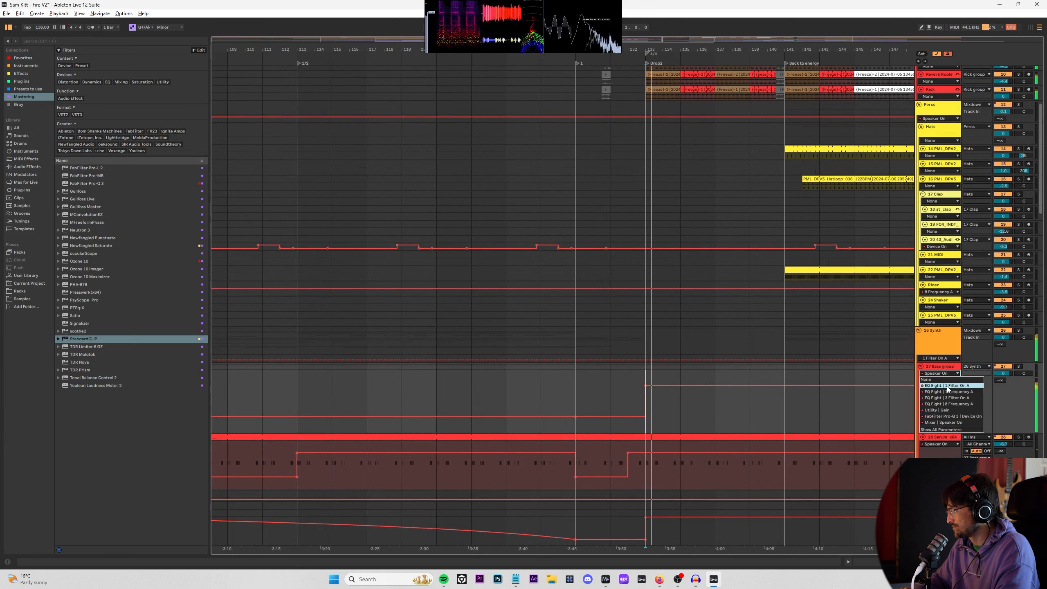
click(947, 387)
click(944, 332)
key(s)
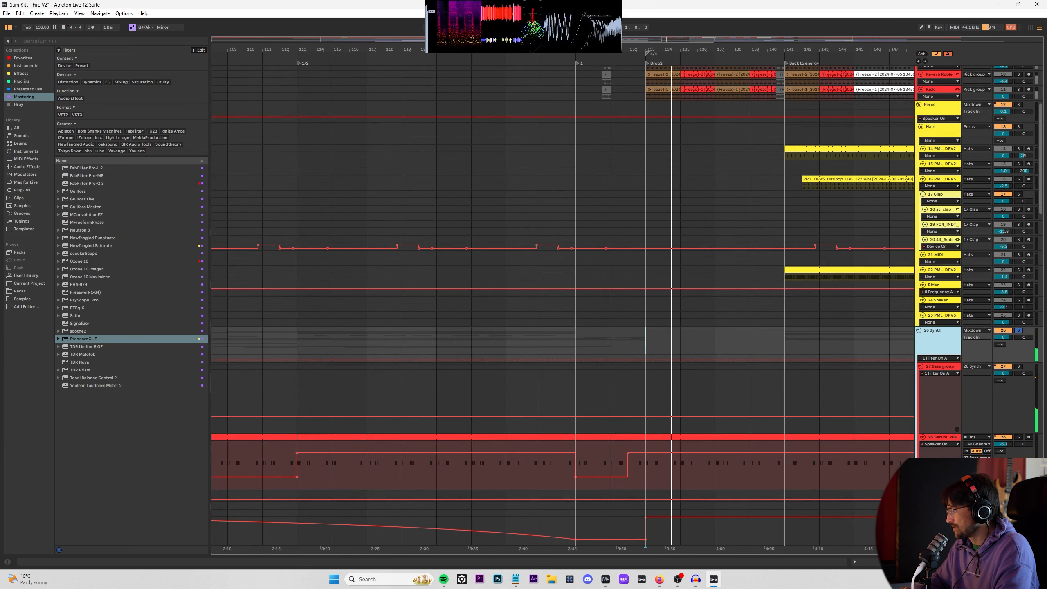
Step: Zoom in on the extracted kick sample clip at Drop2 and audition it
click(994, 562)
key(z)
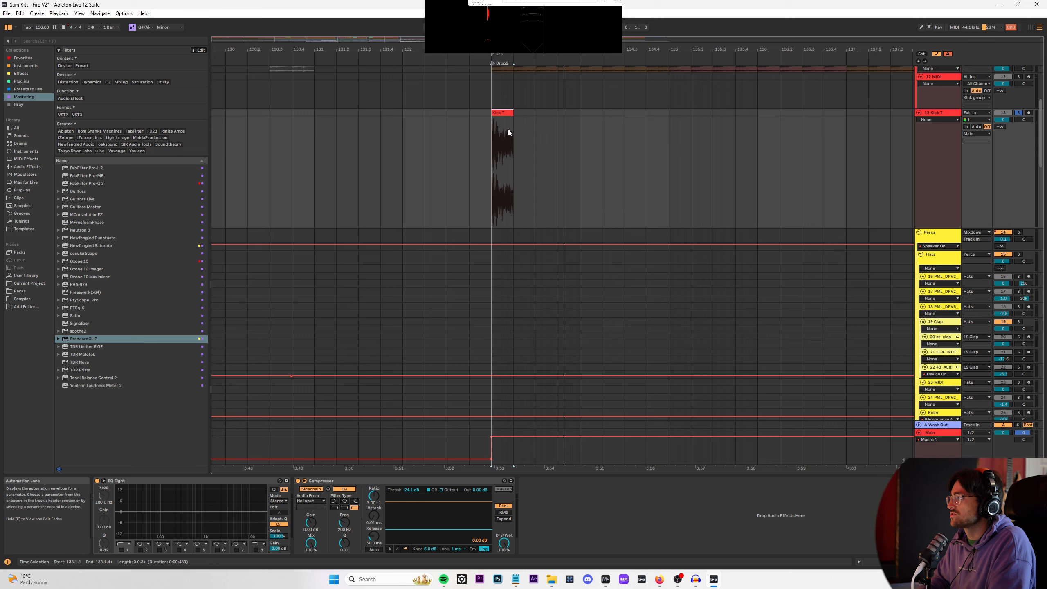
scroll(508, 130, up, 1)
scroll(504, 132, up, 4)
scroll(496, 139, up, 2)
click(496, 140)
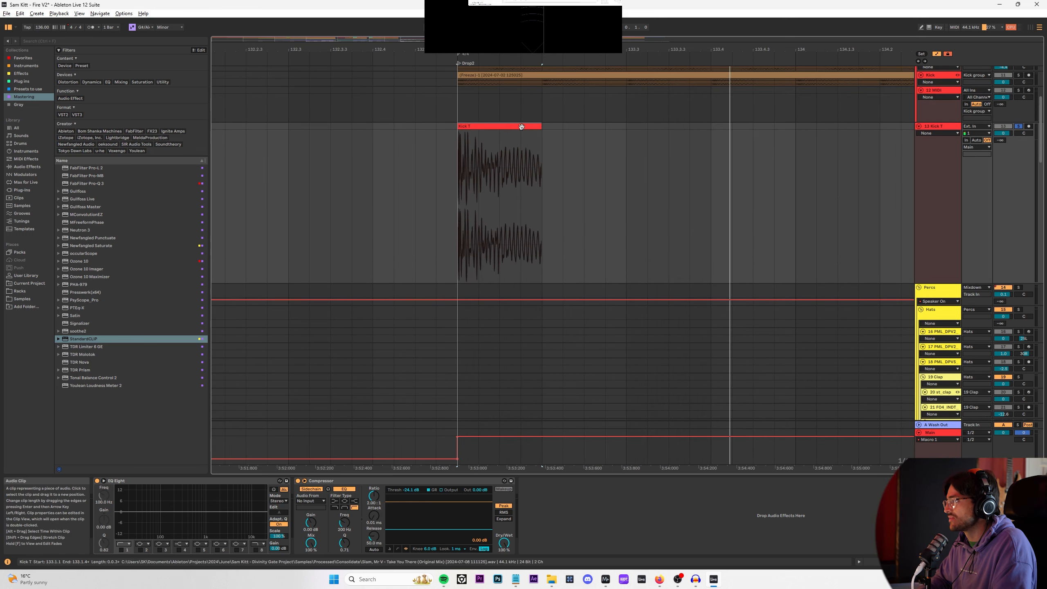
key(space)
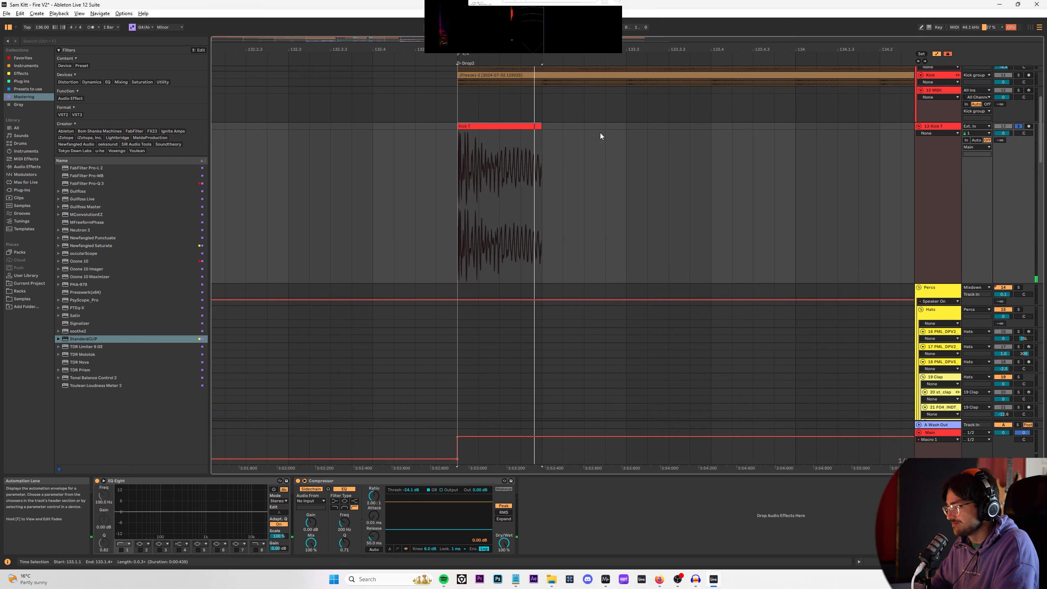
click(584, 131)
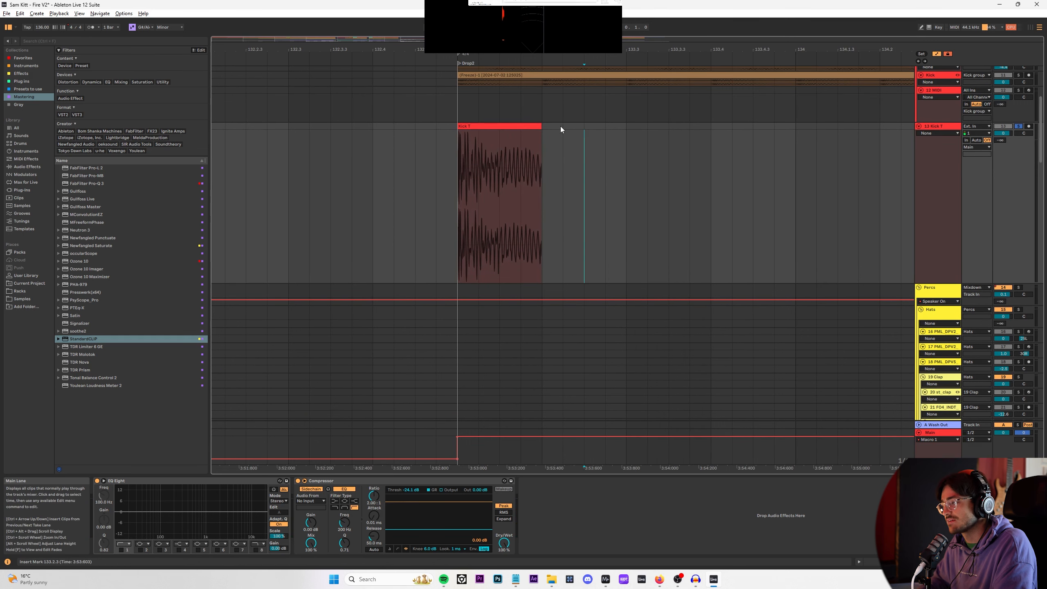
Step: Add a short fade-out at the end of the extracted kick clip and examine the waveform at its start
ctrl+scroll(544, 126, up, 10)
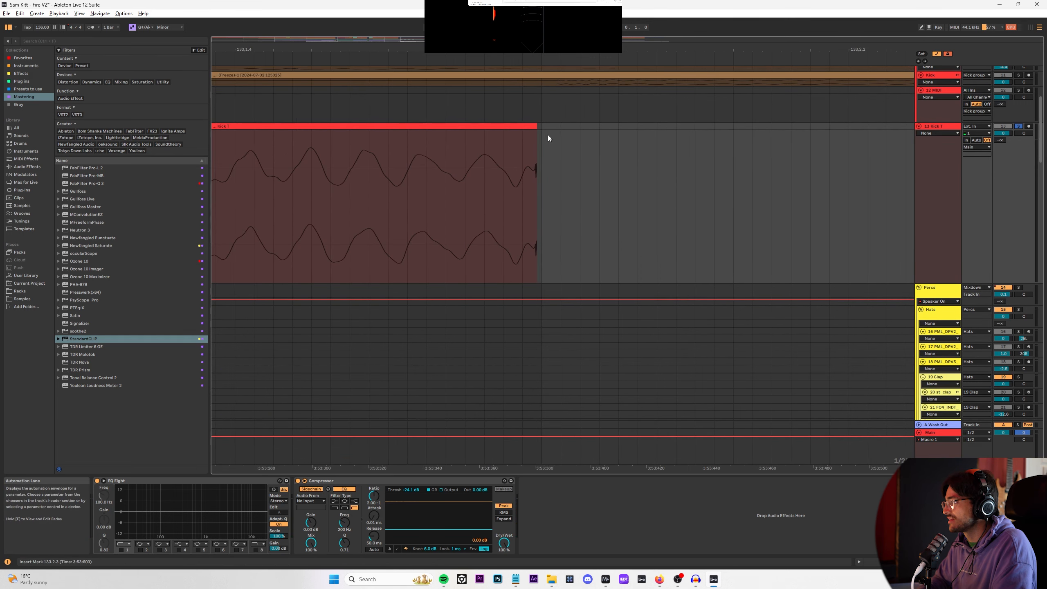
drag(533, 137, 497, 131)
ctrl+scroll(483, 142, down, 8)
ctrl+scroll(412, 136, down, 8)
ctrl+scroll(431, 147, up, 8)
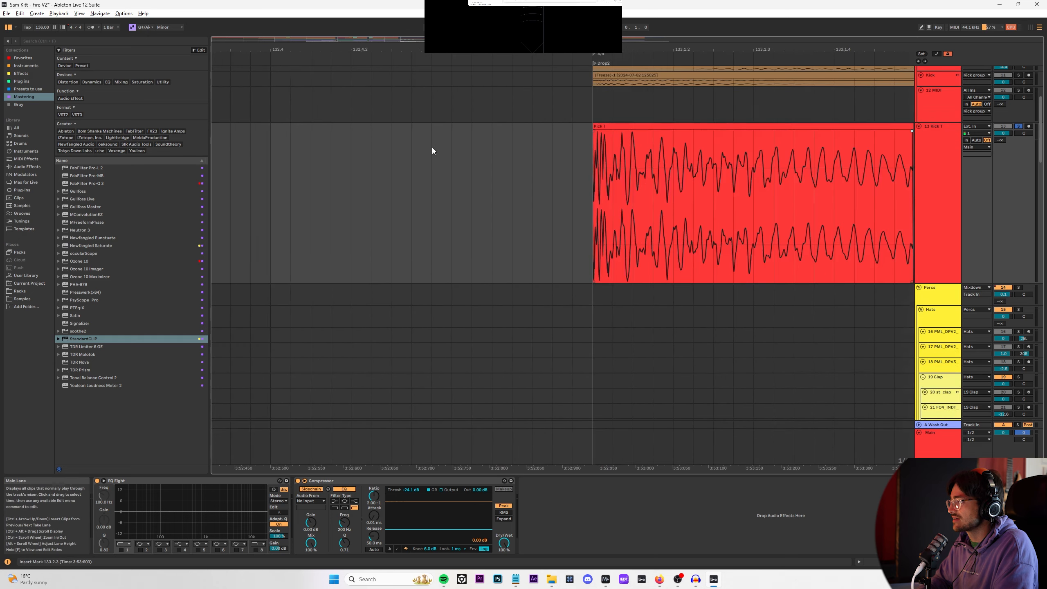
ctrl+scroll(575, 150, up, 12)
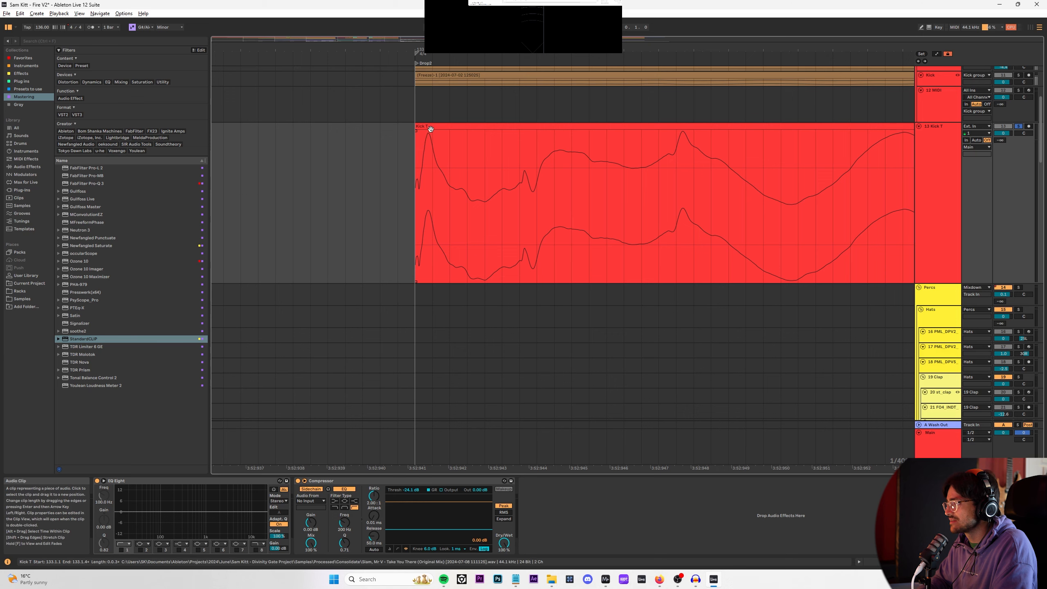
ctrl+scroll(431, 129, down, 4)
ctrl+scroll(435, 132, down, 20)
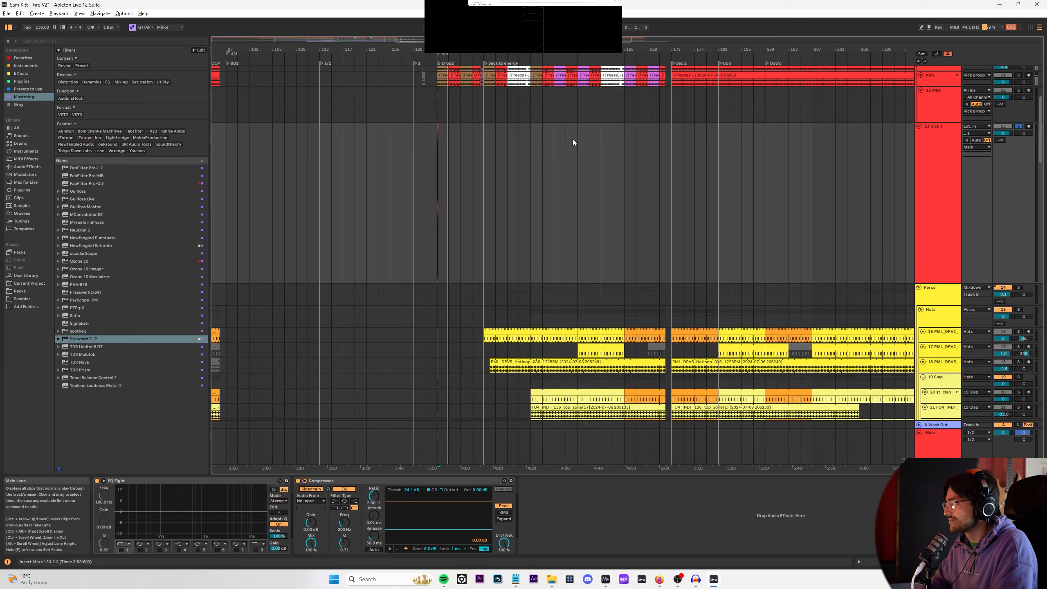
Step: Undo the kick extraction back to the full Take You There reference track and locate its cut section near bar 415
key(ctrl+z)
ctrl+scroll(864, 154, down, 5)
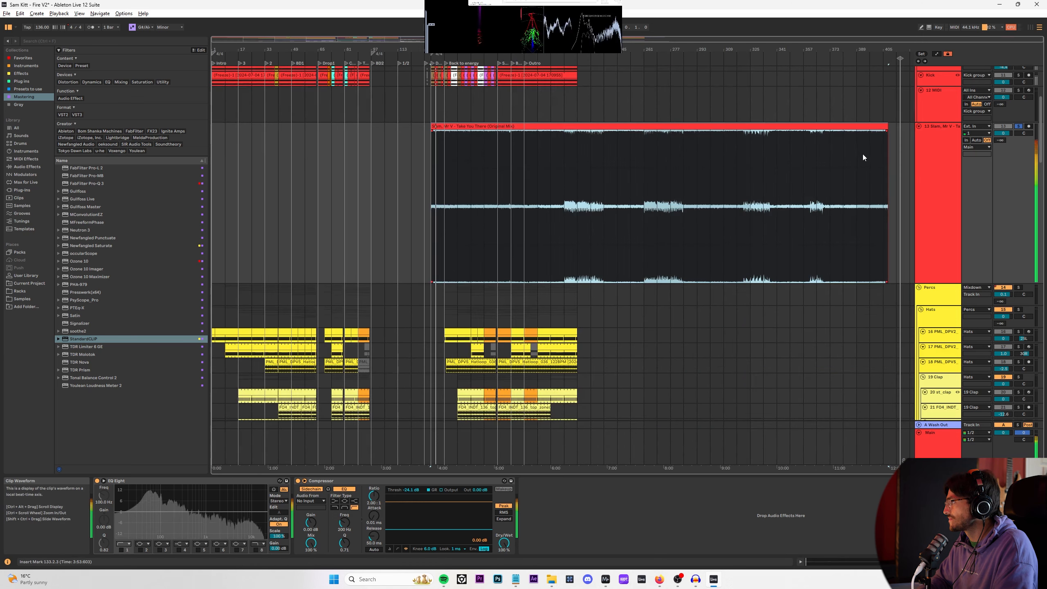
key(space)
click(901, 139)
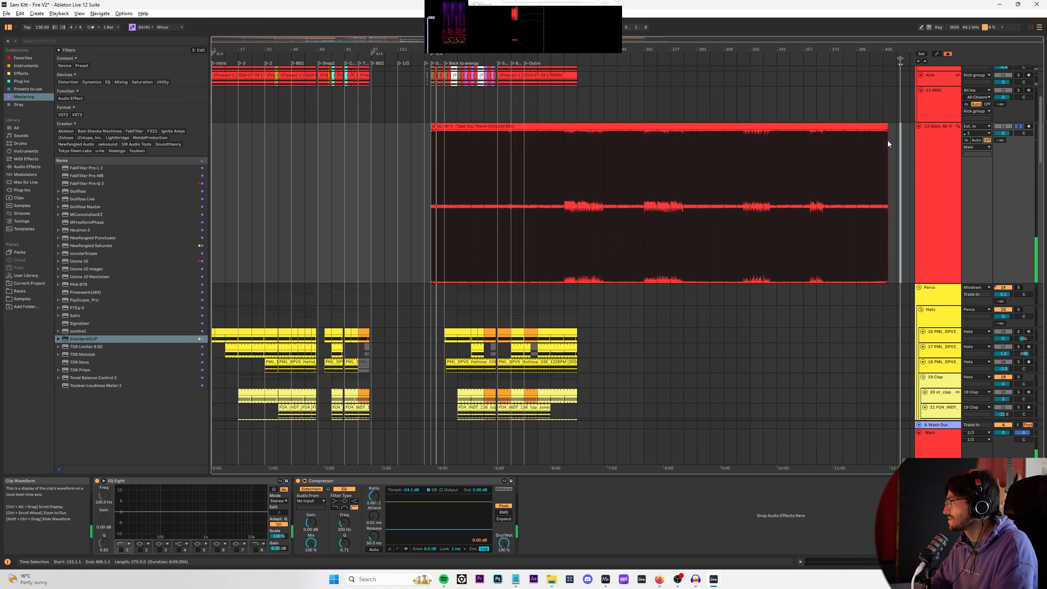
key(ctrl+v)
ctrl+scroll(902, 141, up, 15)
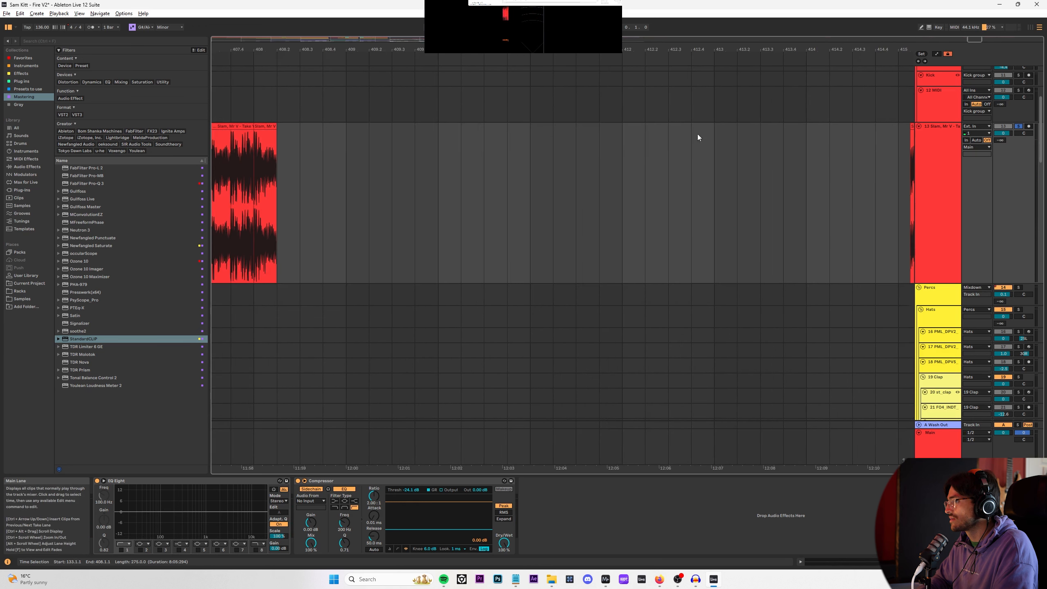
drag(452, 49, 16, 46)
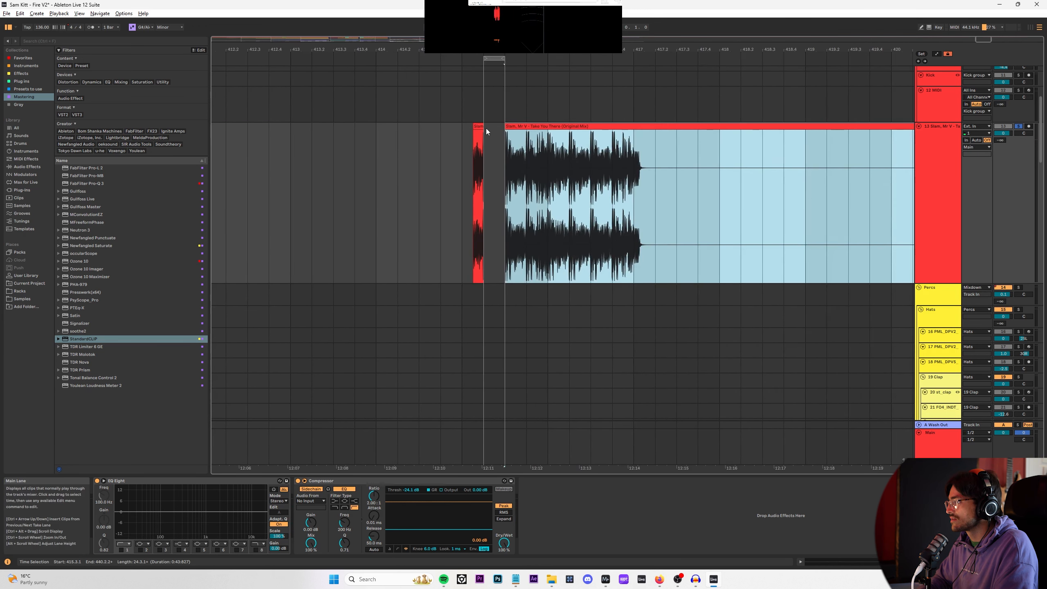
Step: Undo the last edits to the reference track cut and examine the waveform at the clip boundary at 415.3
key(ctrl+z)
key(ctrl+z)
ctrl+scroll(511, 145, up, 10)
ctrl+scroll(414, 157, up, 5)
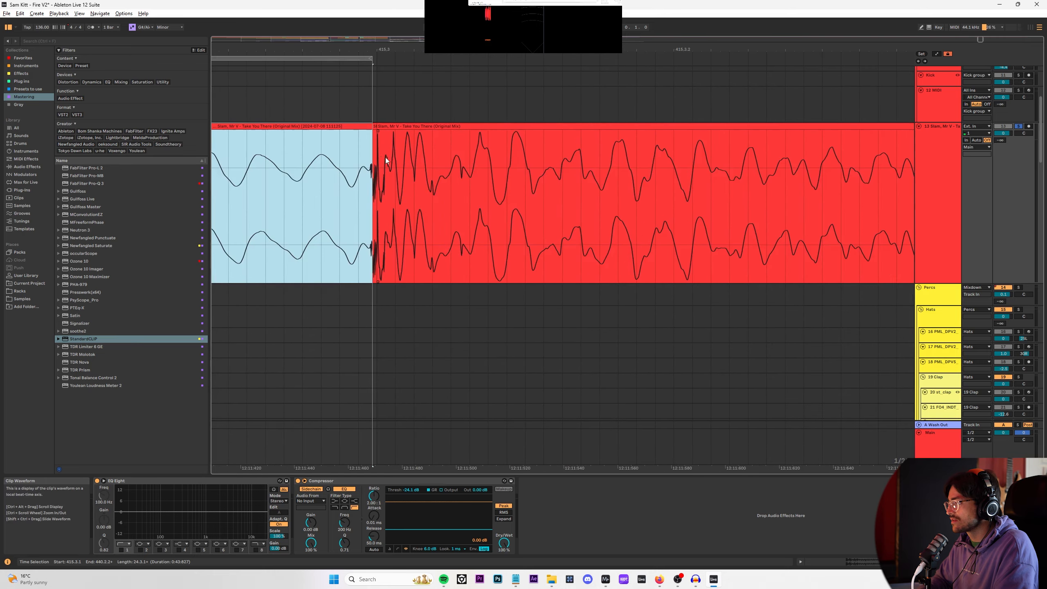
ctrl+scroll(354, 157, up, 5)
ctrl+scroll(392, 151, up, 5)
scroll(461, 126, down, 6)
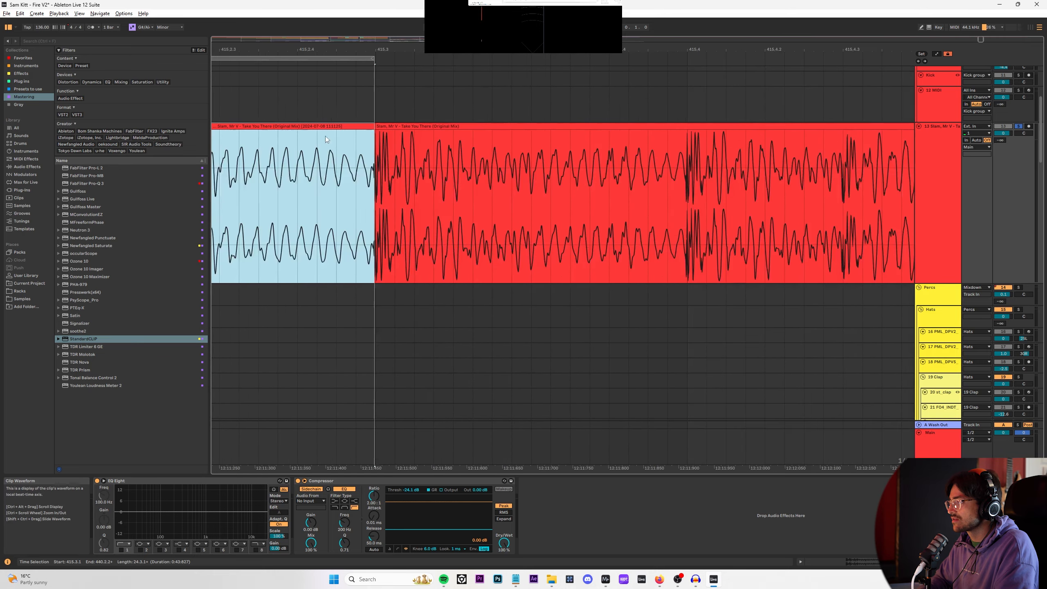
Step: Play the kick slice at 415.2, undo its consolidation, and extend its start slightly earlier to include the full transient
key(space)
drag(268, 47, 568, 117)
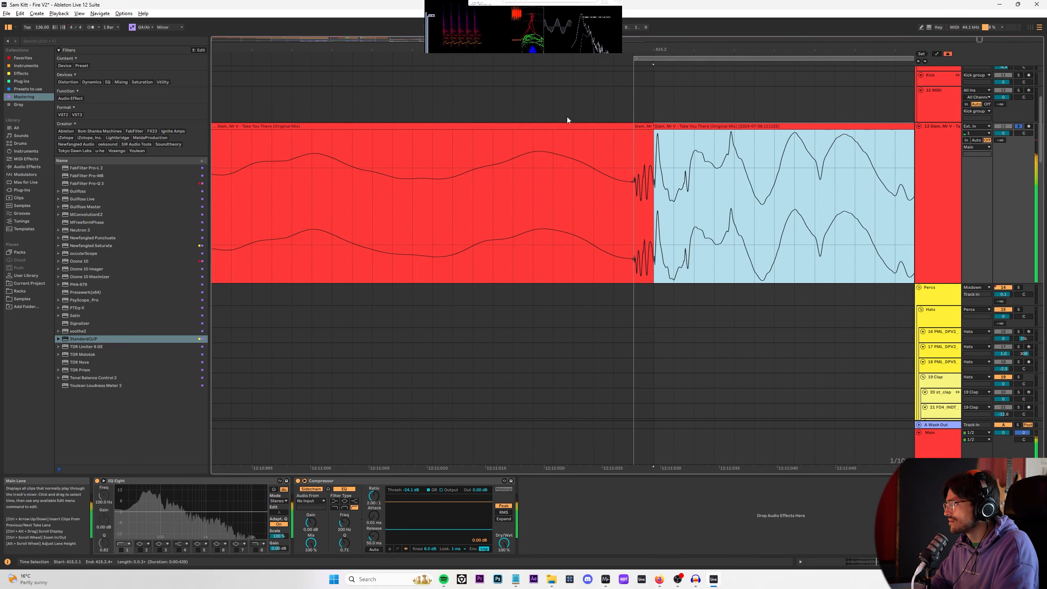
key(space)
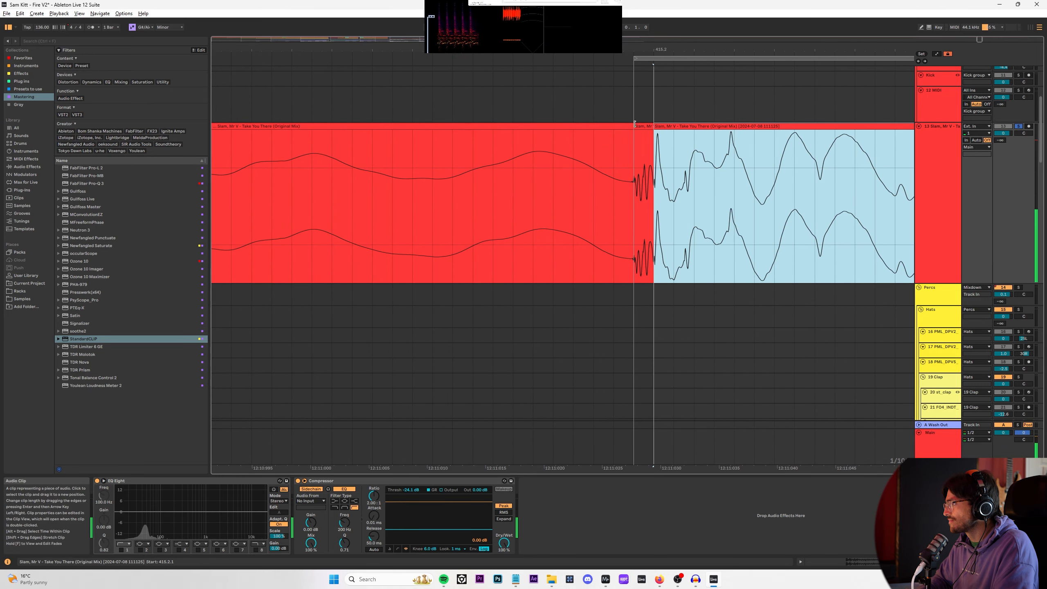
key(ctrl+z)
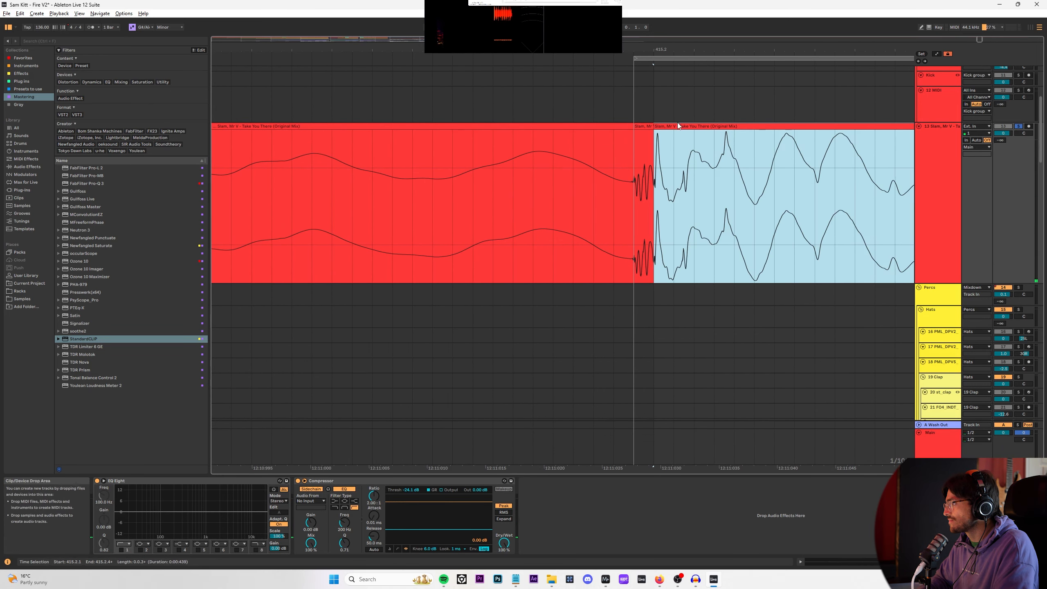
mouse_move(655, 127)
mouse_down()
mouse_move(634, 127)
mouse_move(653, 126)
mouse_move(644, 127)
mouse_up()
scroll(643, 127, down, 10)
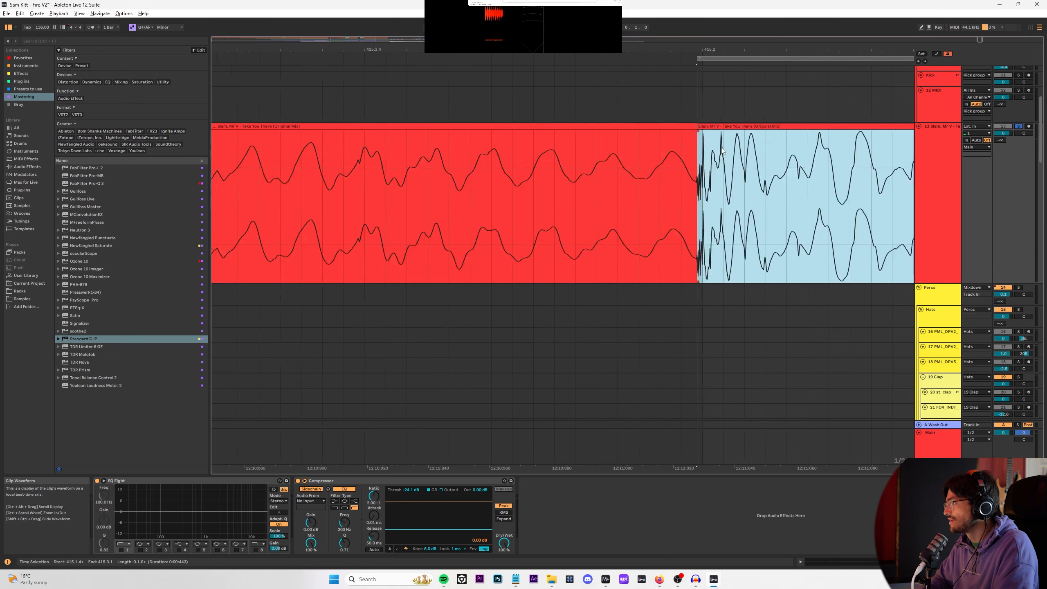
Step: Trim the end of the kick slice to just before the next transient near 415.3 and add a short fade-out
scroll(897, 137, up, 10)
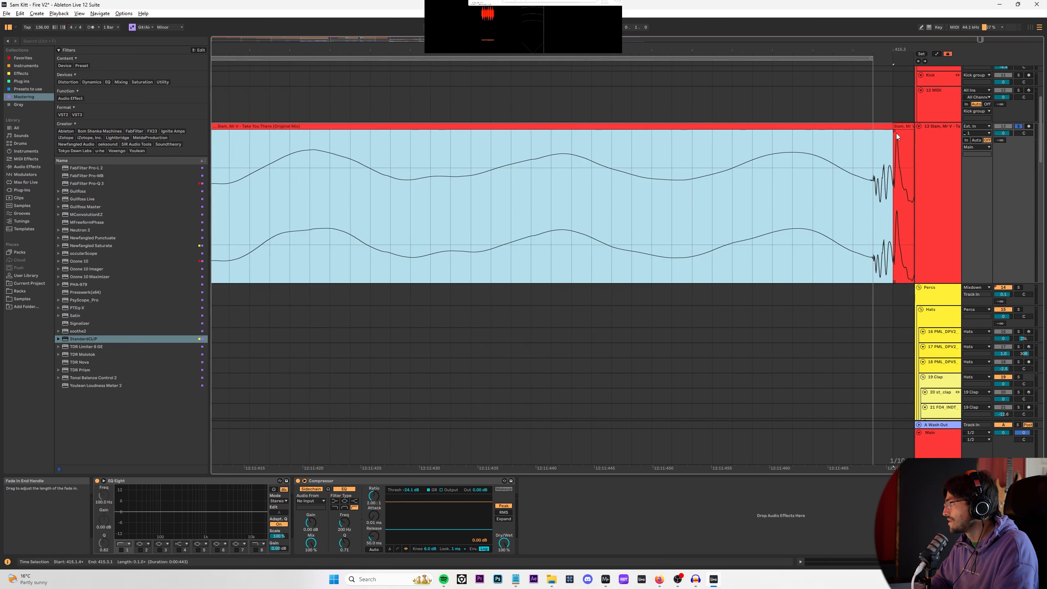
drag(892, 127, 872, 126)
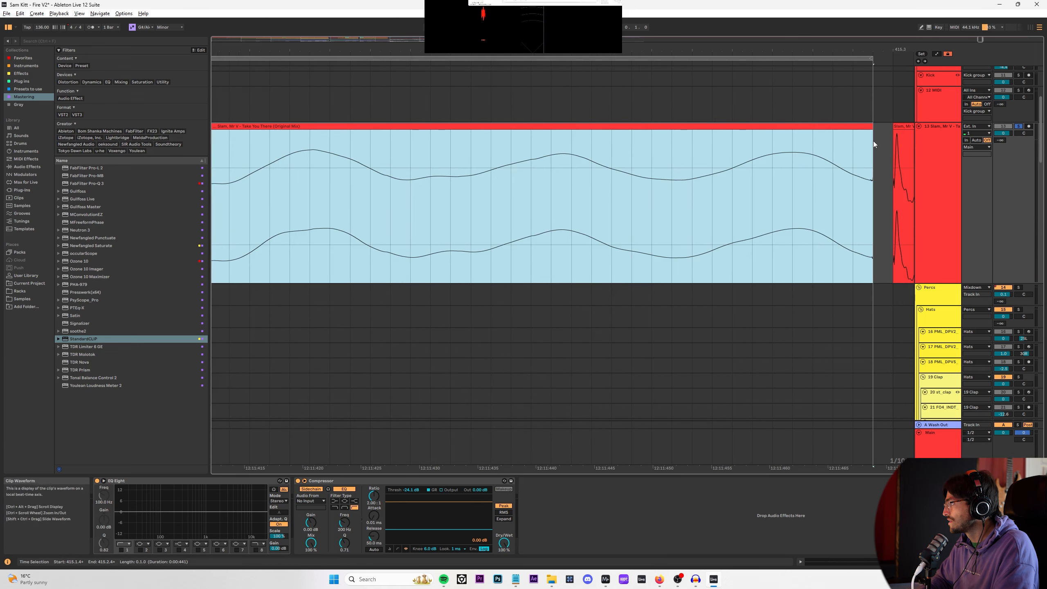
scroll(870, 136, up, 5)
click(860, 132)
drag(837, 132, 792, 129)
scroll(576, 136, down, 5)
Step: Add a very short fade-in at the start of the kick slice near 415.2
scroll(325, 139, up, 8)
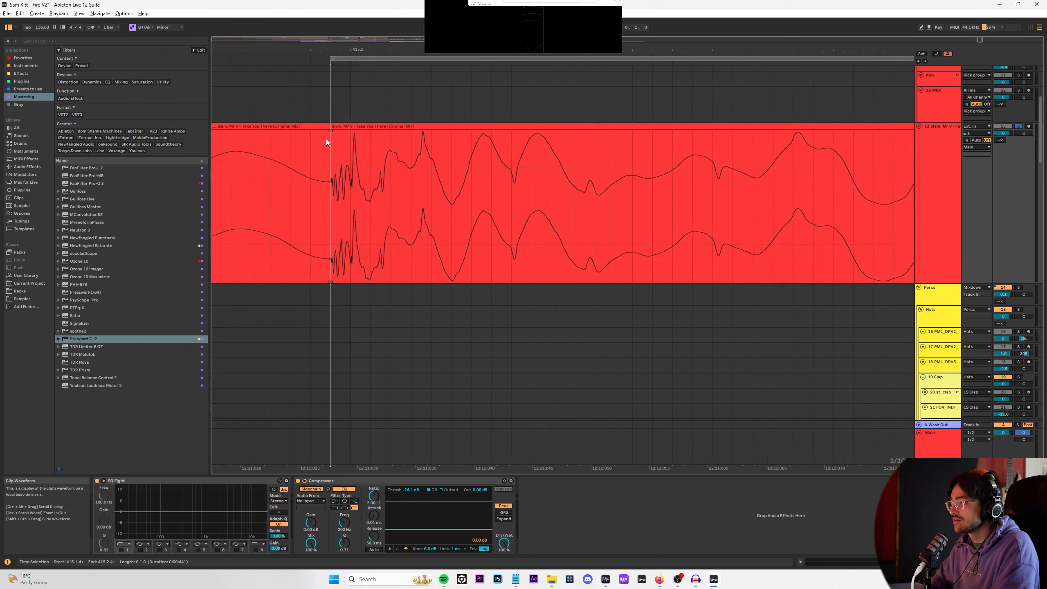
drag(397, 131, 417, 131)
scroll(448, 147, down, 5)
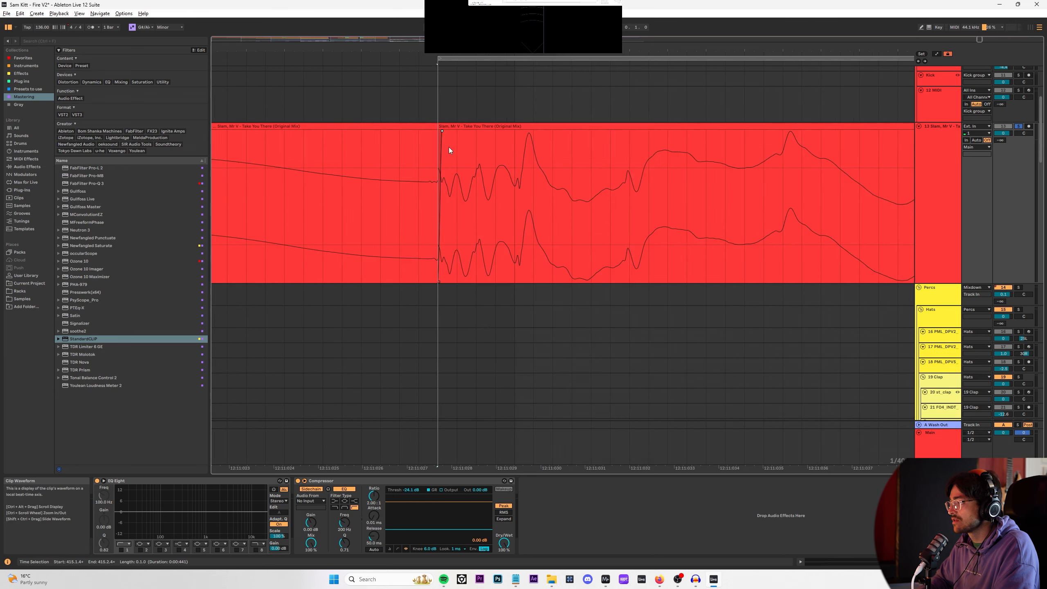
Step: Consolidate the kick slice near 415.2 into its own clip and rename it New Kick
click(536, 127)
scroll(537, 127, down, 4)
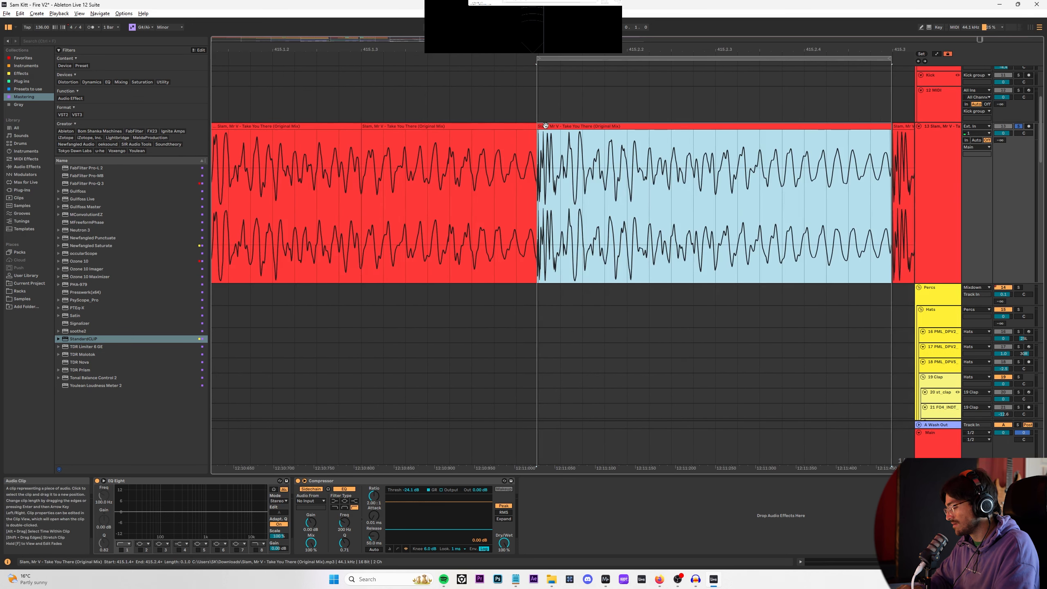
key(ctrl+j)
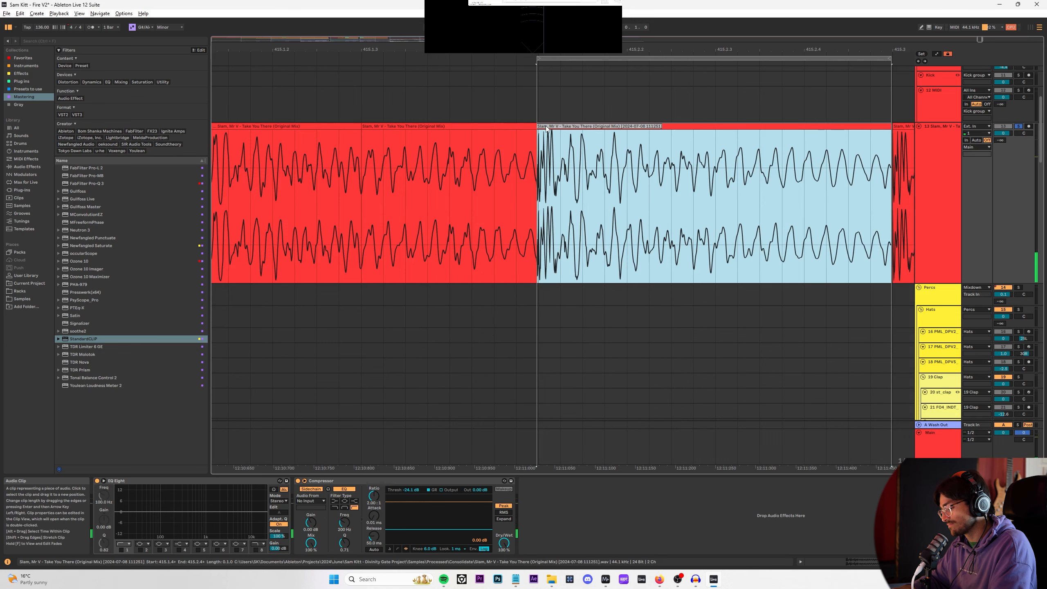
text(ick)
key(Return)
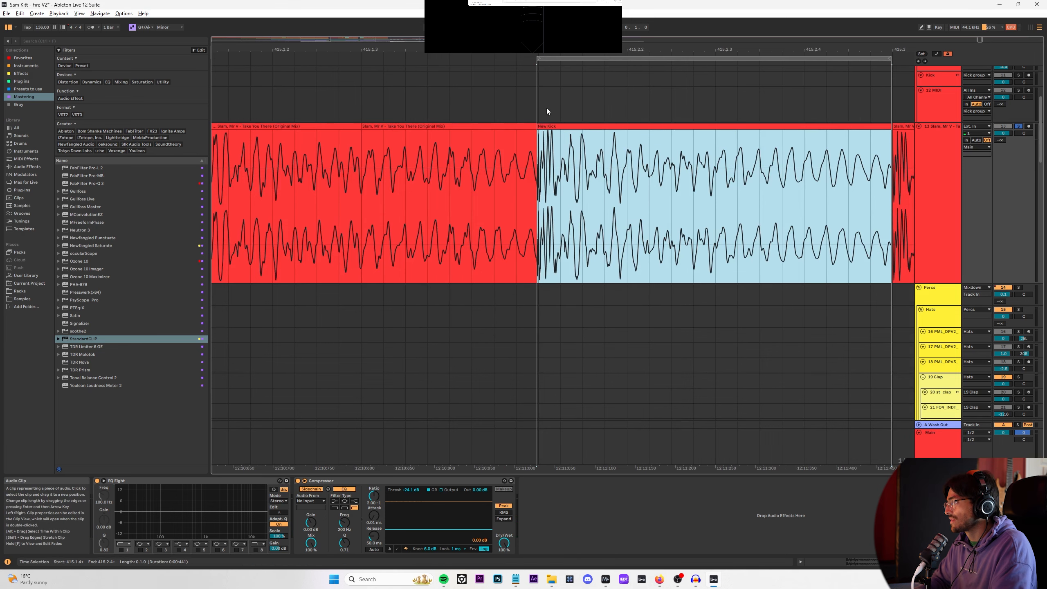
Step: Delete the leftover Take You There reference clips on both sides of the New Kick clip
click(548, 142)
click(563, 126)
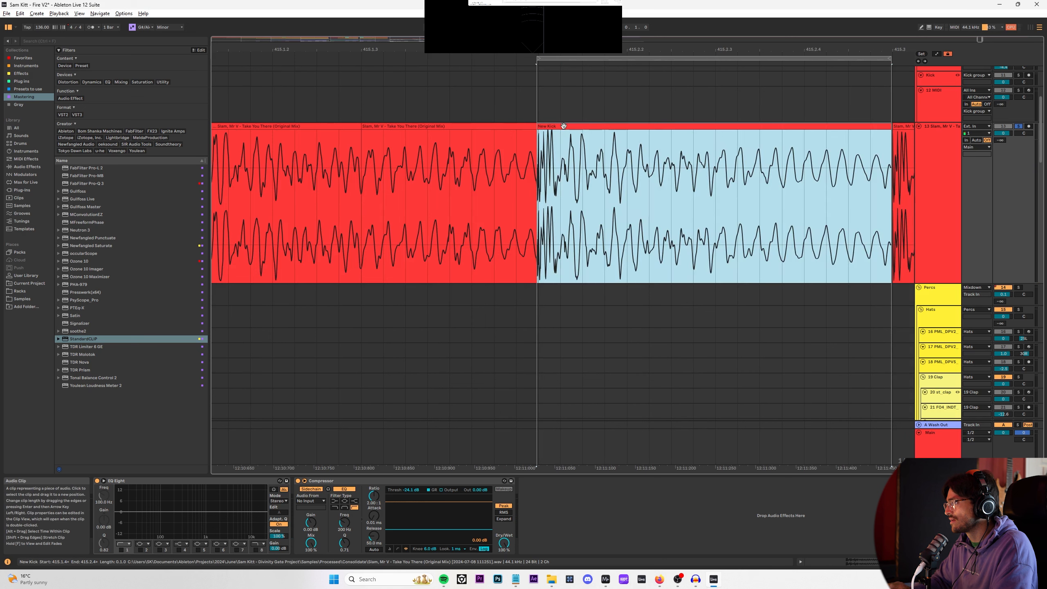
key(minus)
key(minus)
click(486, 128)
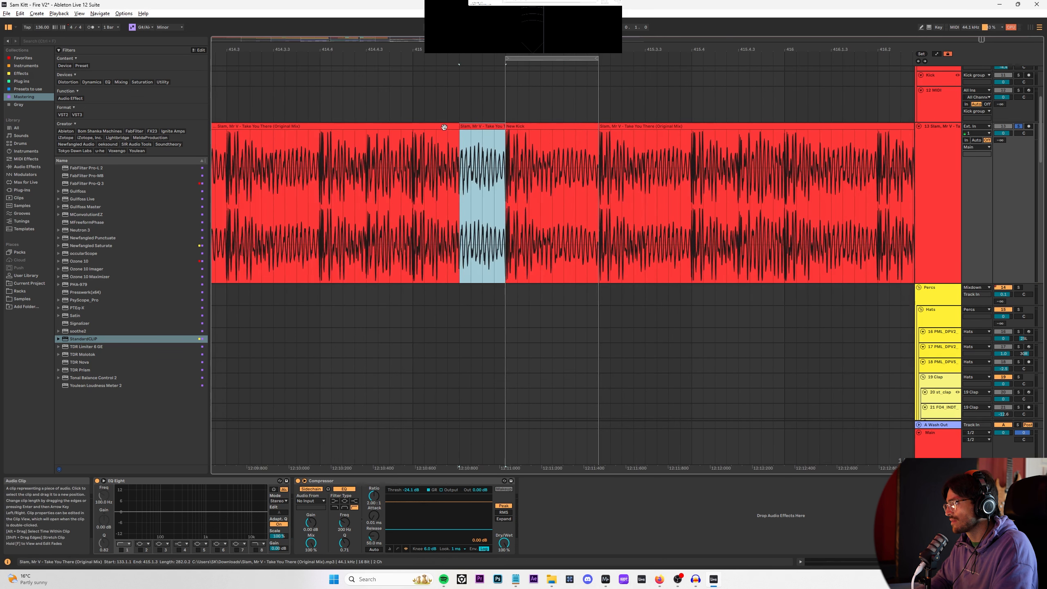
click(445, 128)
key(minus)
key(minus)
key(minus)
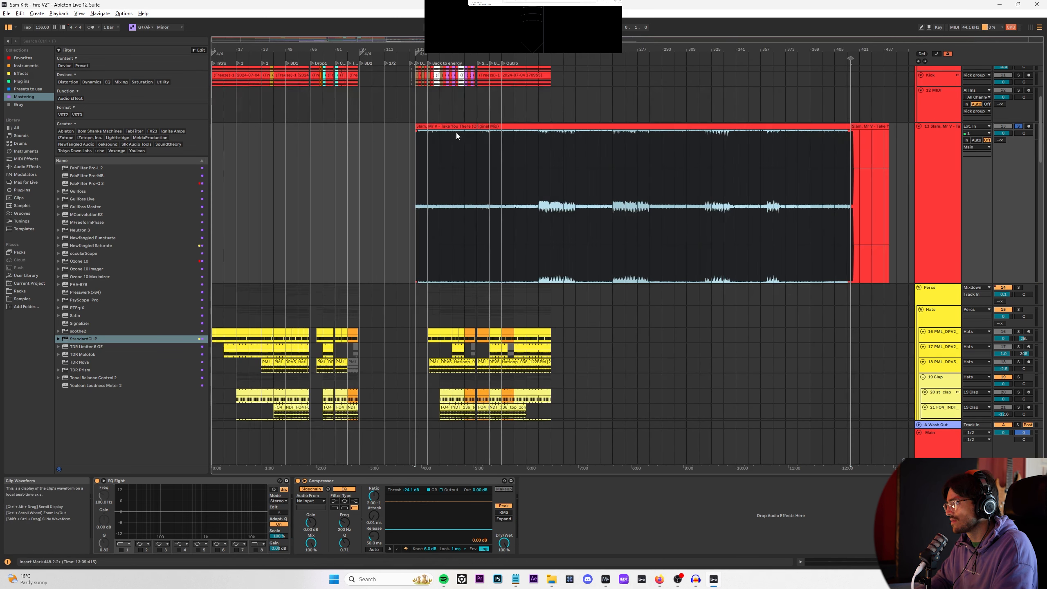
click(866, 133)
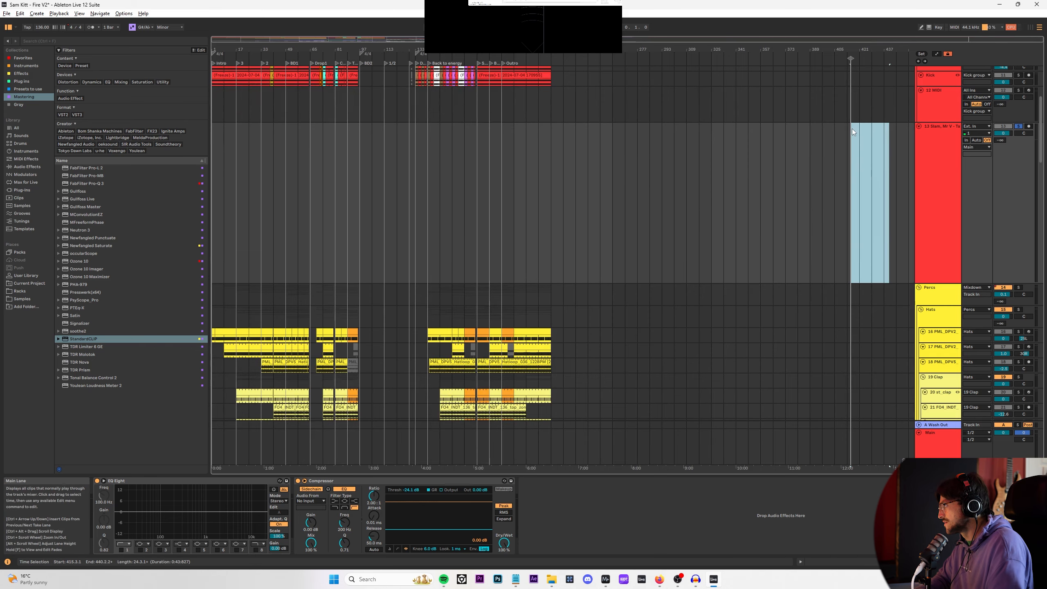
Step: Move the New Kick clip from near 415.2 to the start of Drop2 at bar 133
key(plus)
key(plus)
key(plus)
key(plus)
key(ctrl+z)
key(minus)
key(minus)
key(minus)
key(minus)
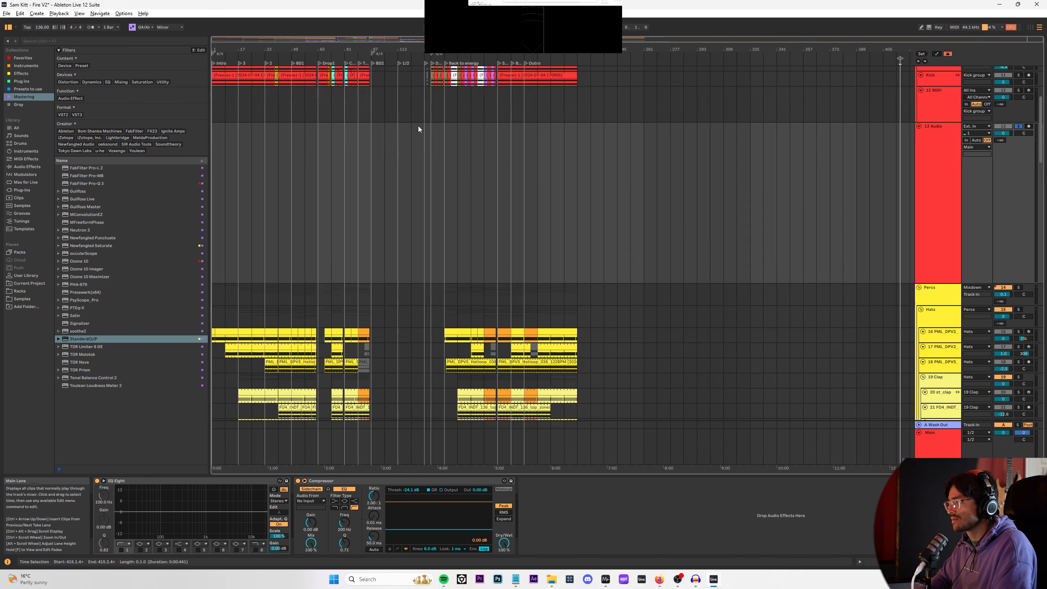
scroll(418, 129, up, 5)
scroll(490, 130, up, 10)
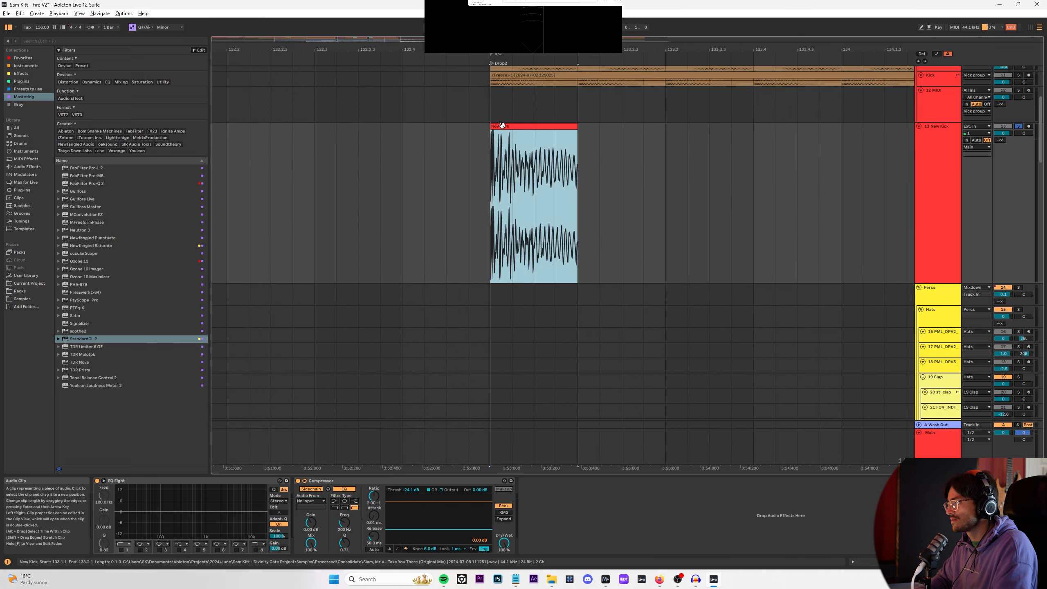
Step: Open the New Kick clip's sample settings and check its warp mode
double_click(505, 126)
click(184, 310)
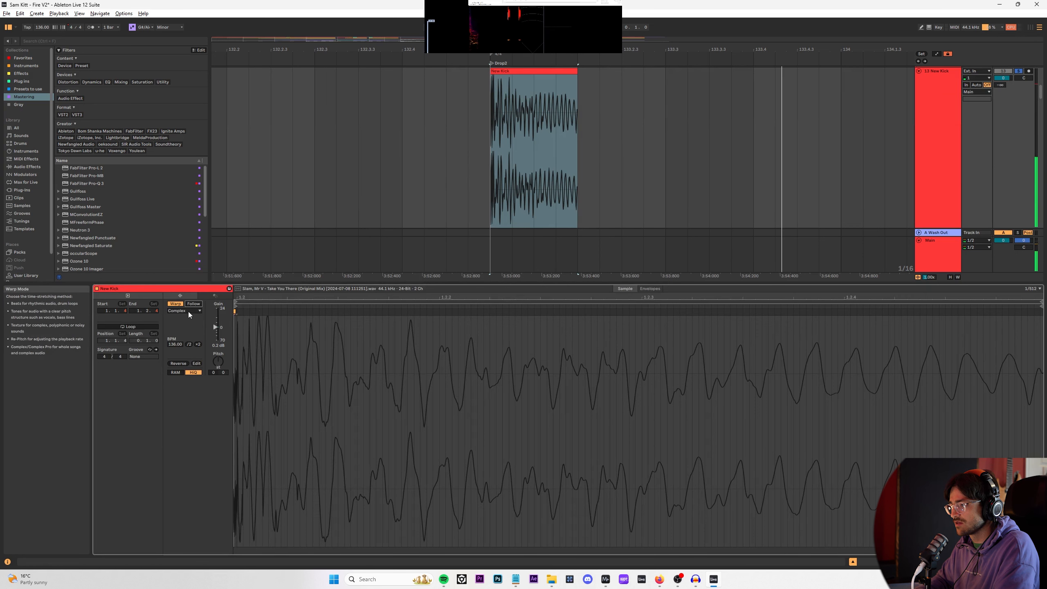
click(548, 77)
click(529, 72)
click(632, 100)
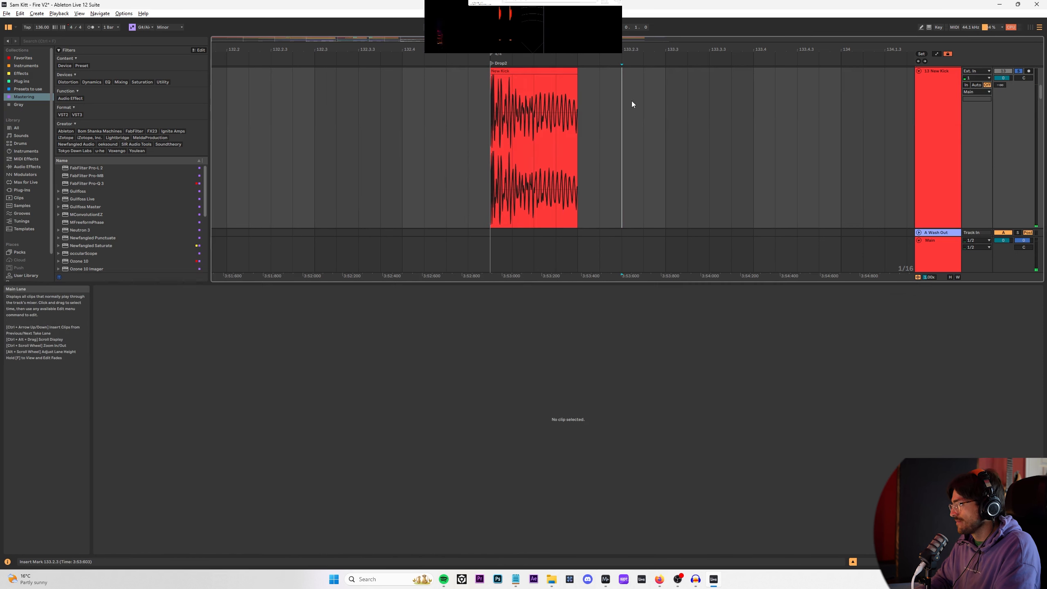
key(x)
Step: Play the New Kick clip at Drop2 and compare its placement with the kick group clips above it
scroll(559, 125, up, 3)
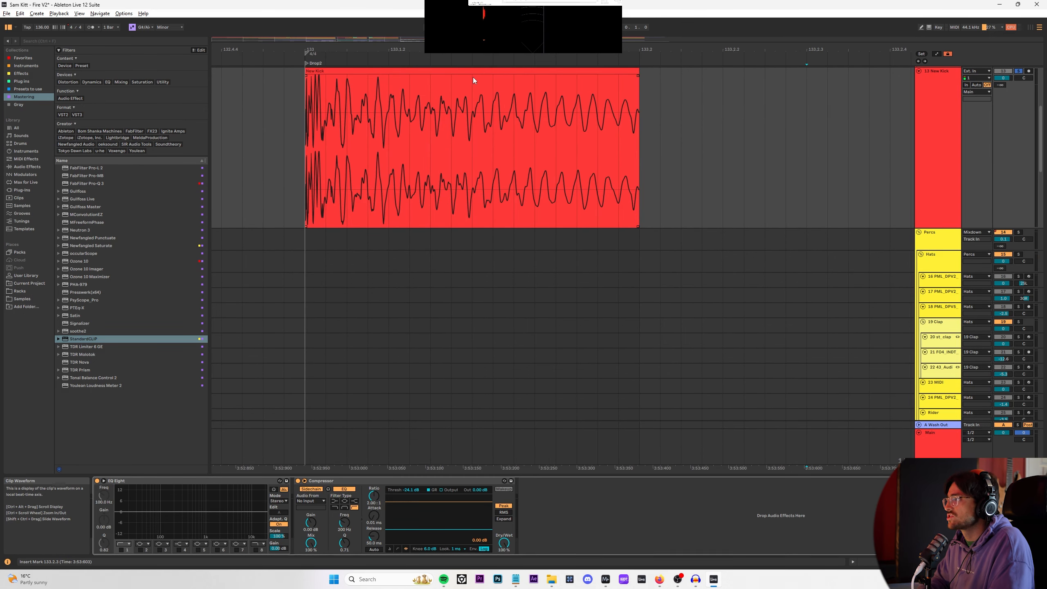
scroll(678, 115, up, 2)
click(573, 110)
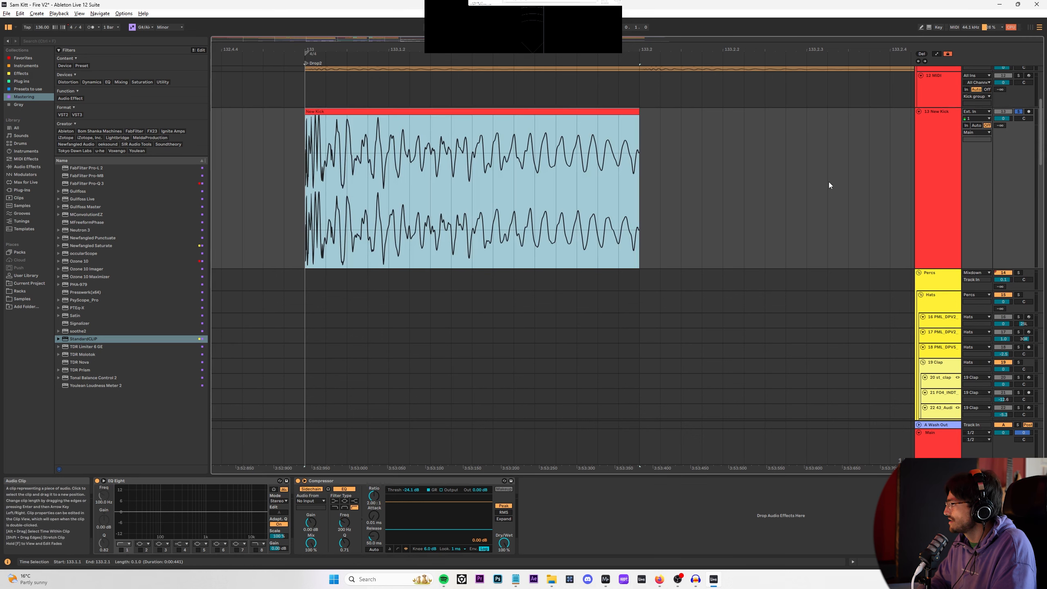
key(space)
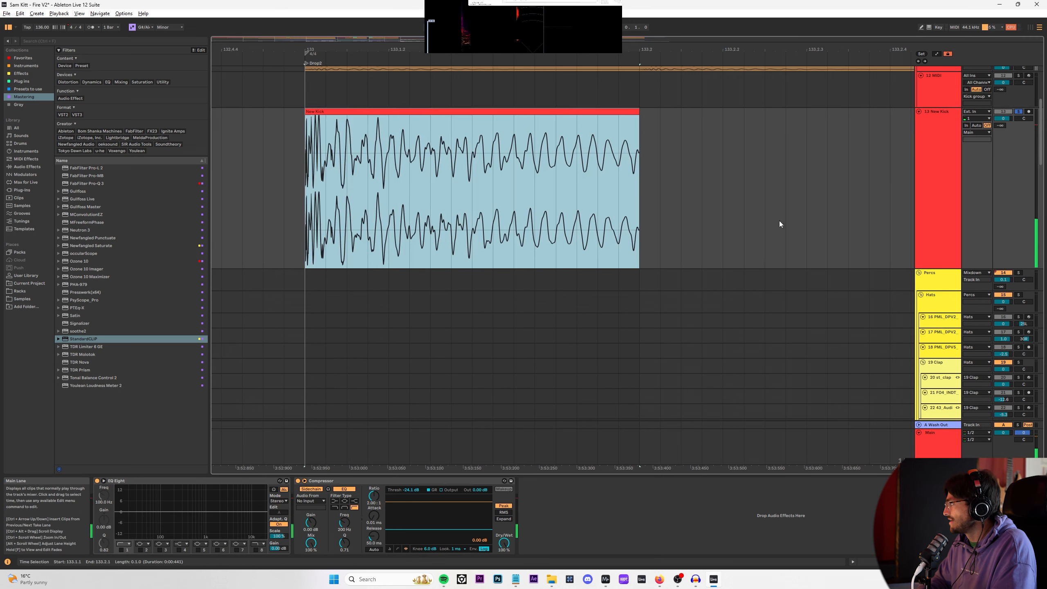
scroll(684, 243, up, 2)
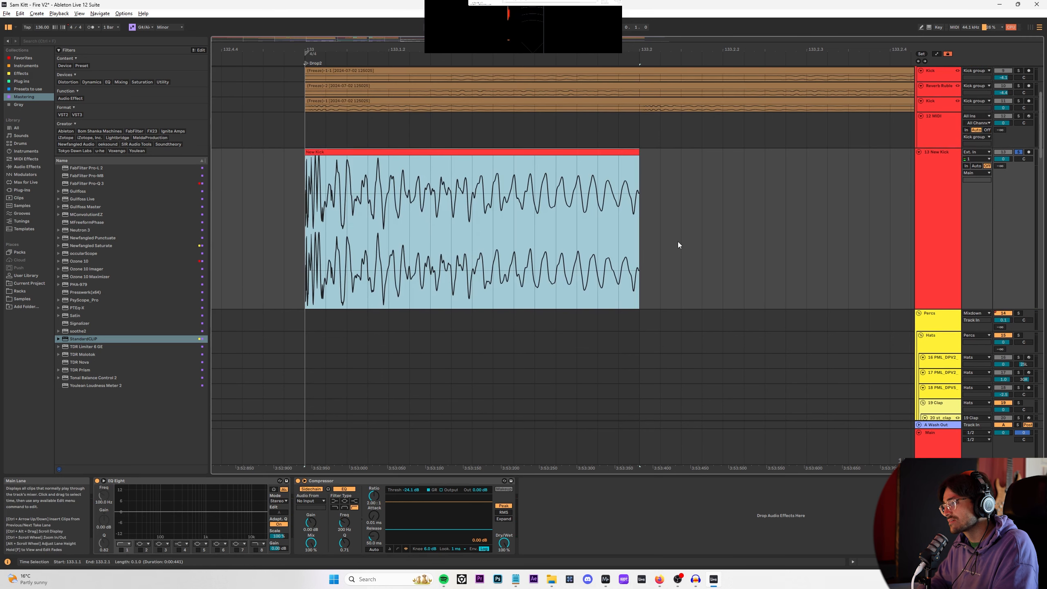
scroll(651, 188, up, 2)
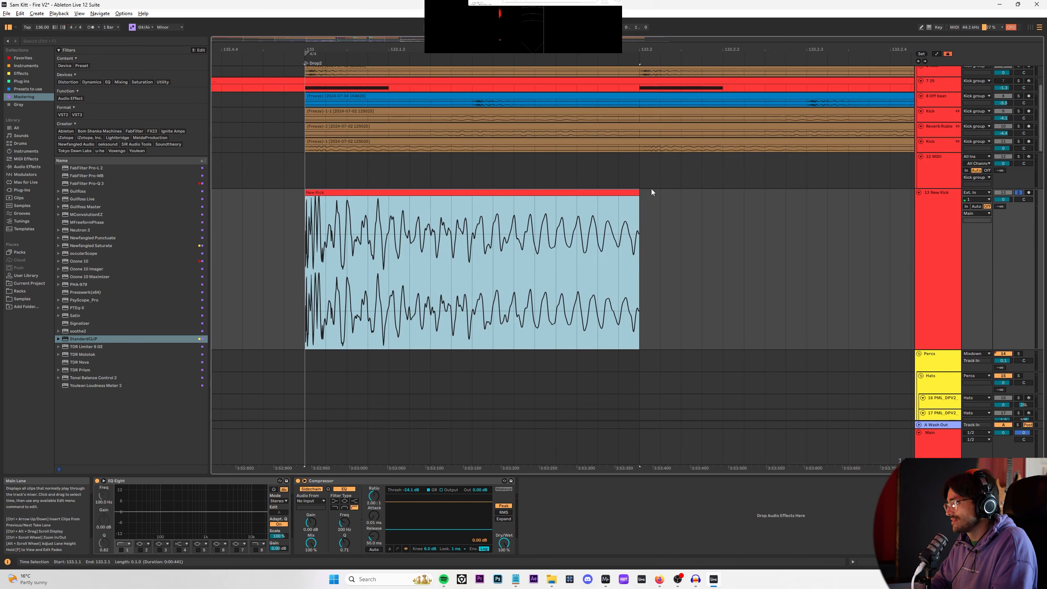
scroll(667, 206, up, 2)
scroll(664, 225, down, 4)
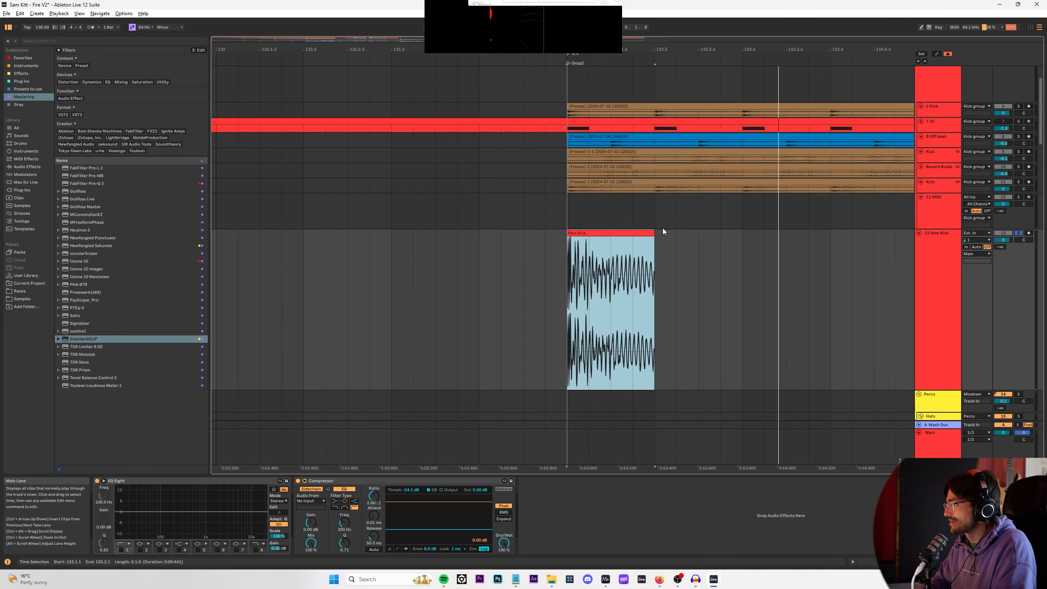
scroll(507, 278, right, 5)
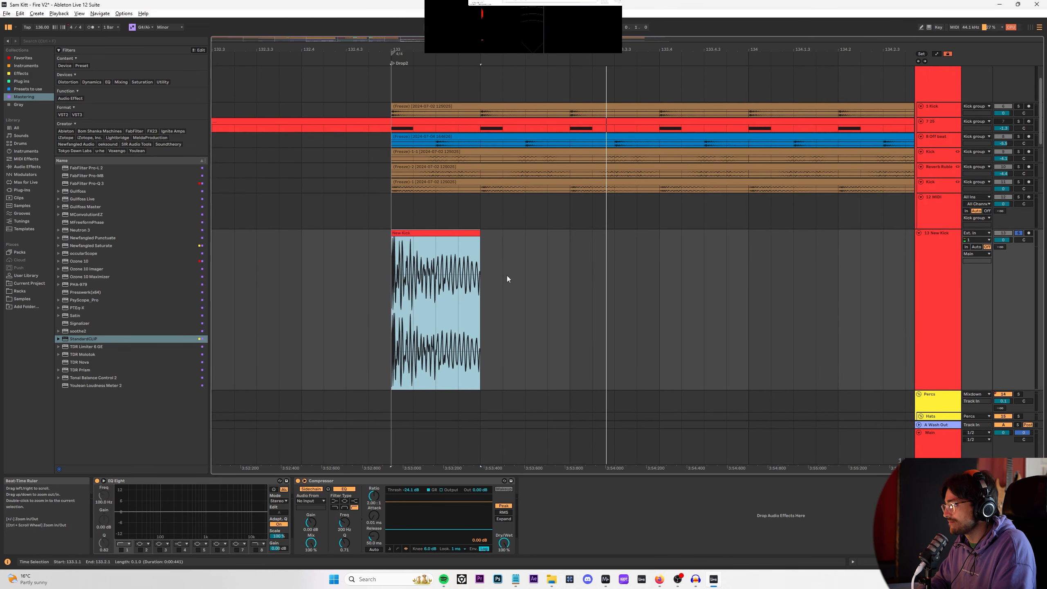
Step: Duplicate the New Kick clip three times to fill bar 133 and check the transition between the first two hits
key(ctrl+d)
key(ctrl+d)
key(ctrl+d)
drag(770, 283, 754, 239)
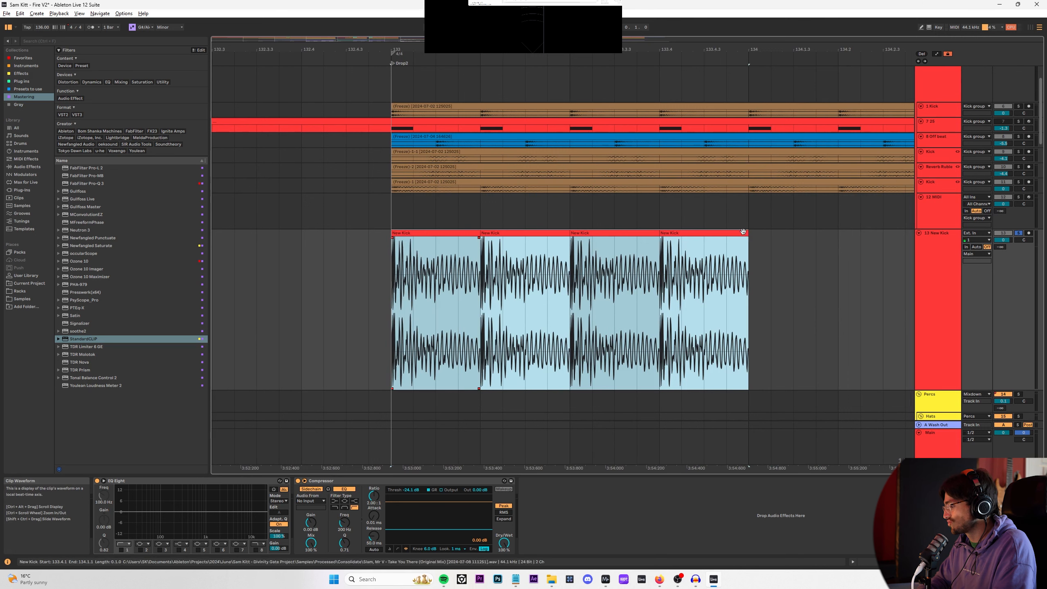
scroll(425, 317, down, 1)
ctrl+scroll(425, 317, down, 4)
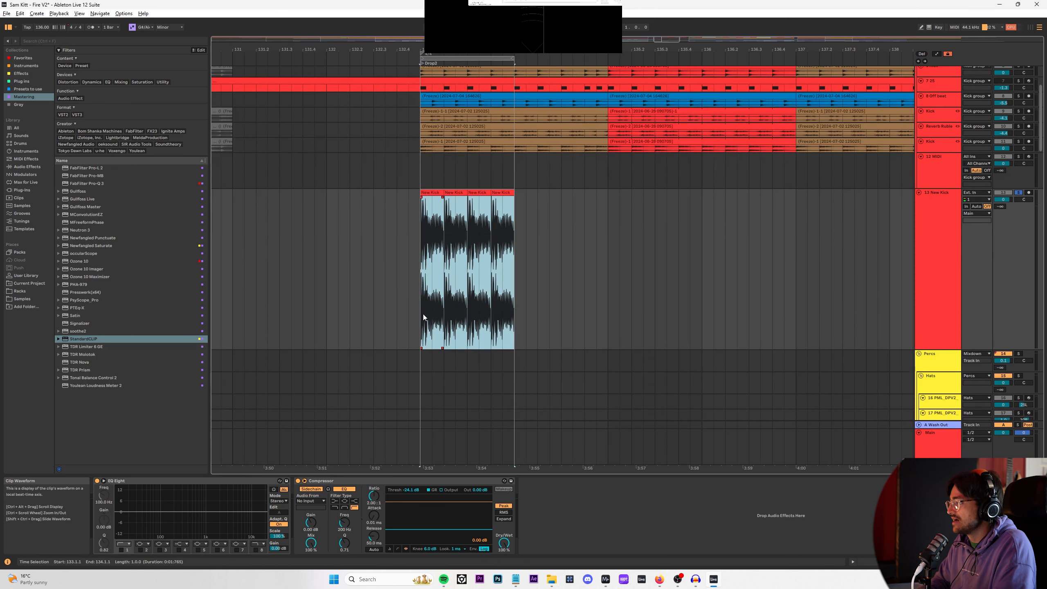
ctrl+scroll(432, 229, up, 10)
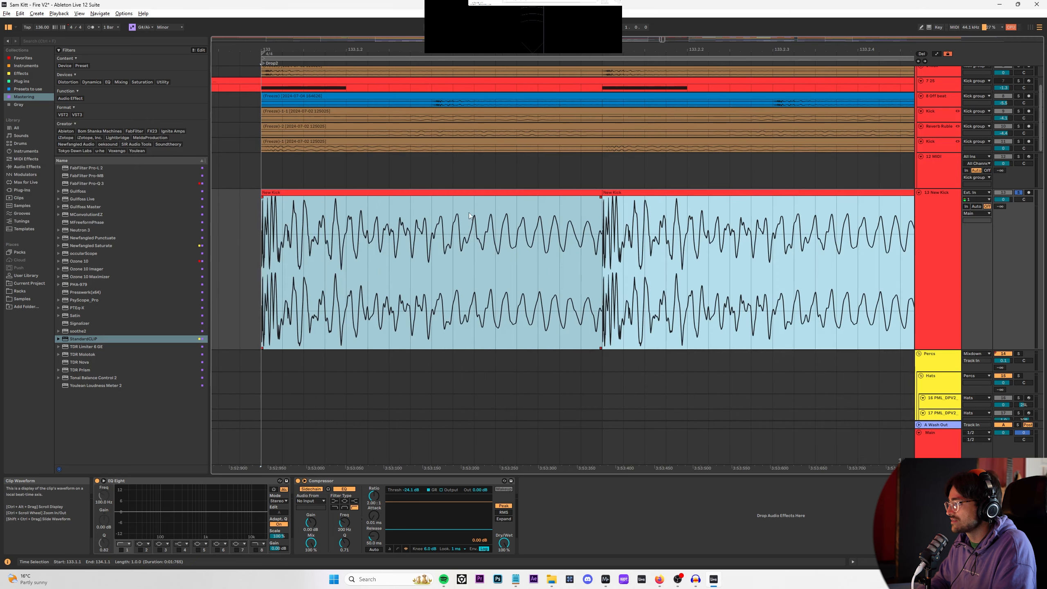
click(255, 234)
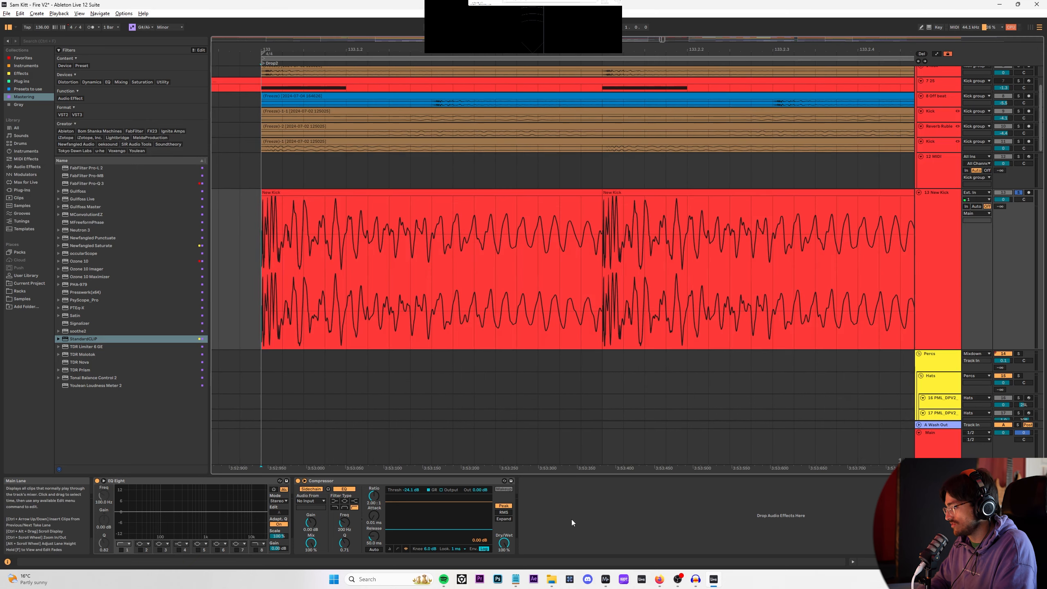
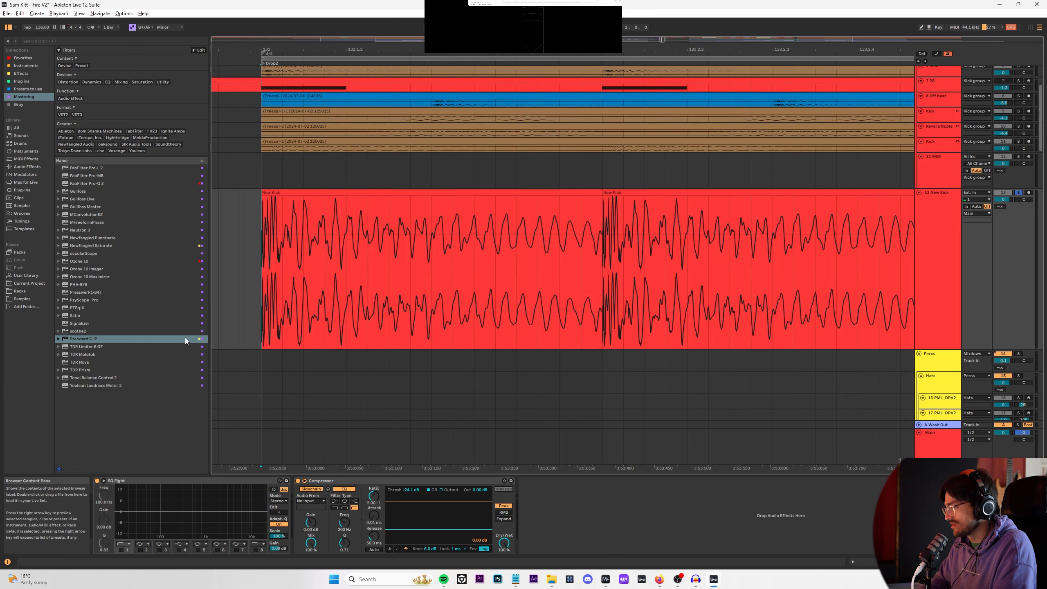
Step: Turn off solo on the New Kick track and play the full arrangement from bar 129 into Drop2
ctrl+scroll(253, 272, down, 12)
ctrl+scroll(304, 251, down, 10)
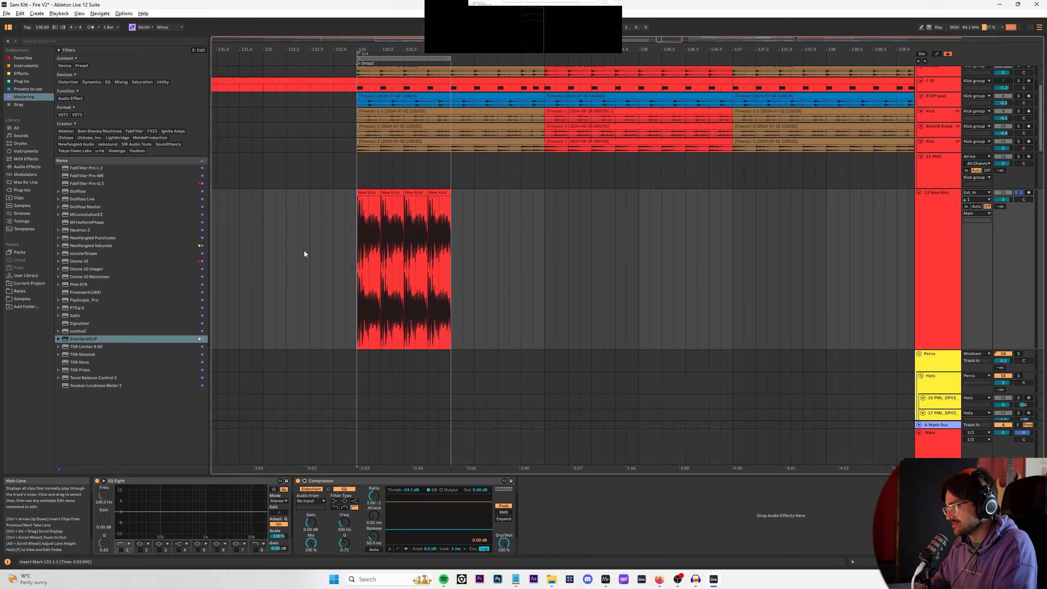
scroll(299, 256, up, 2)
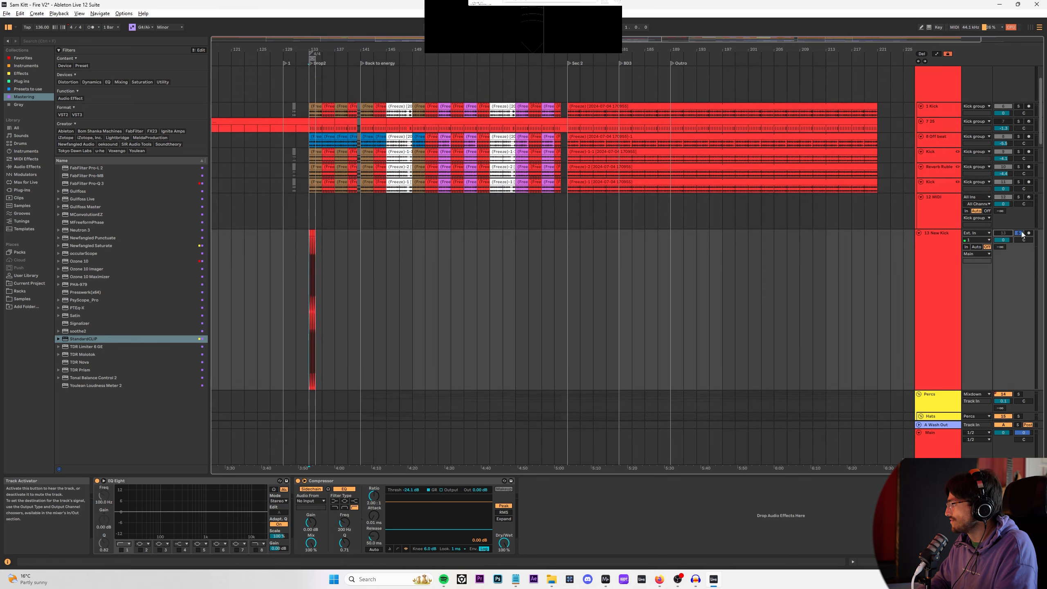
click(311, 265)
drag(788, 39, 492, 59)
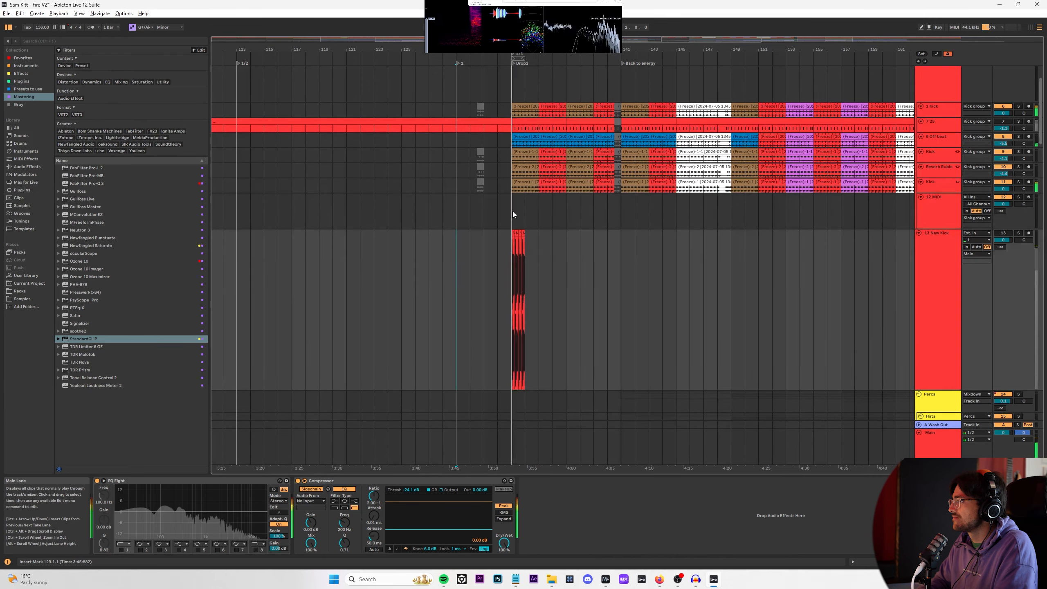
Step: Review the percussion, synth and FX tracks around Drop2, inspect the crash clip at bar 133, and place the playback start near bar 128
scroll(512, 211, down, 8)
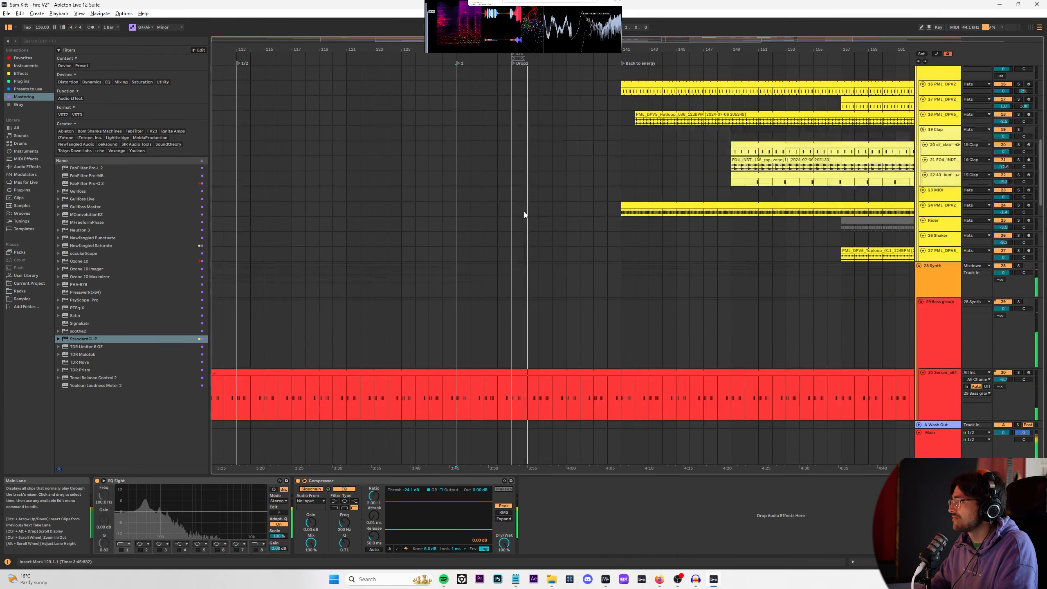
scroll(519, 216, down, 15)
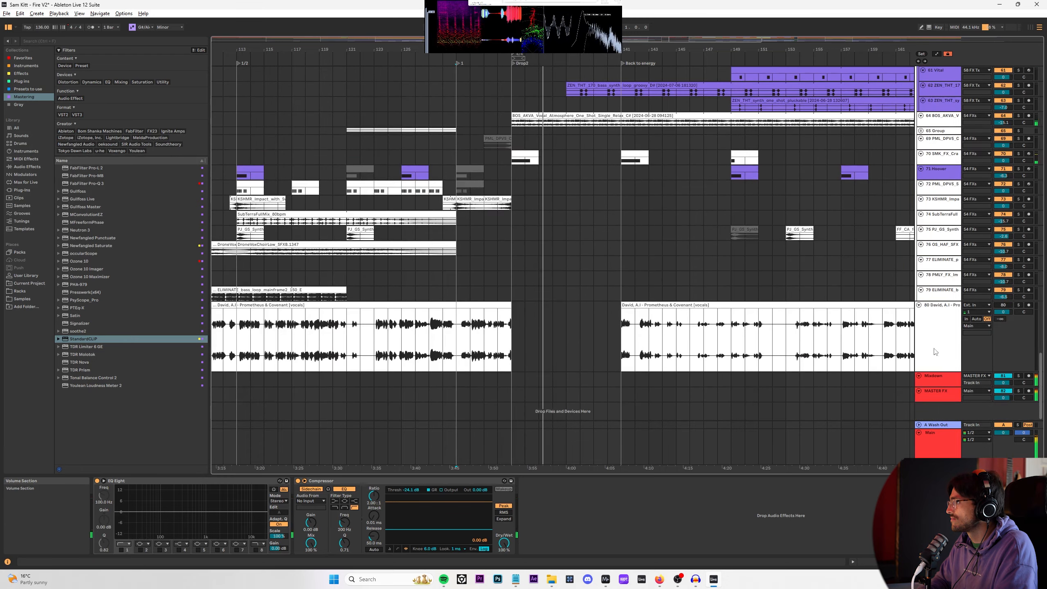
click(513, 155)
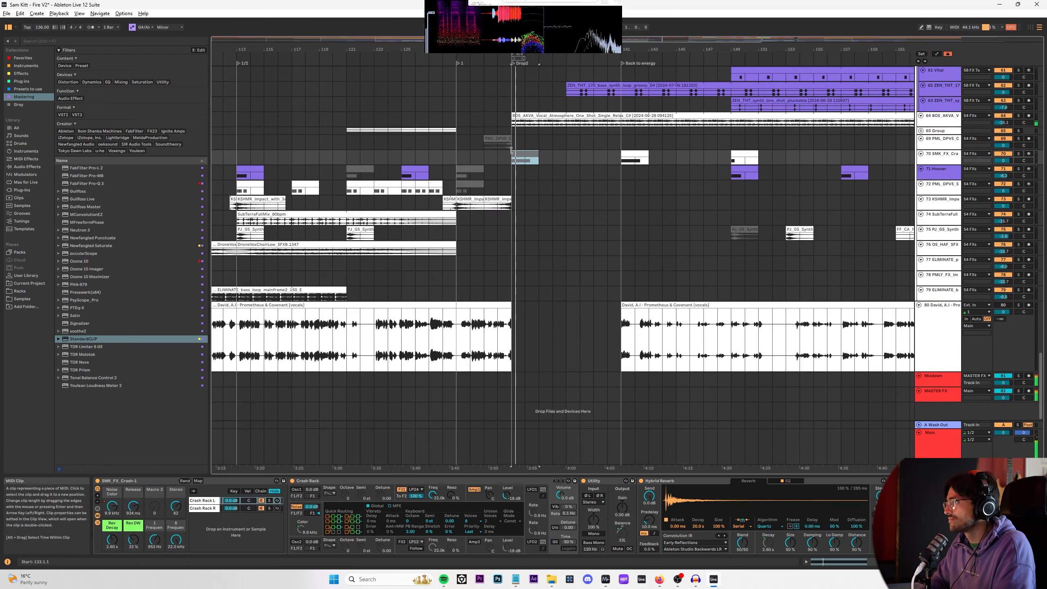
scroll(515, 158, up, 4)
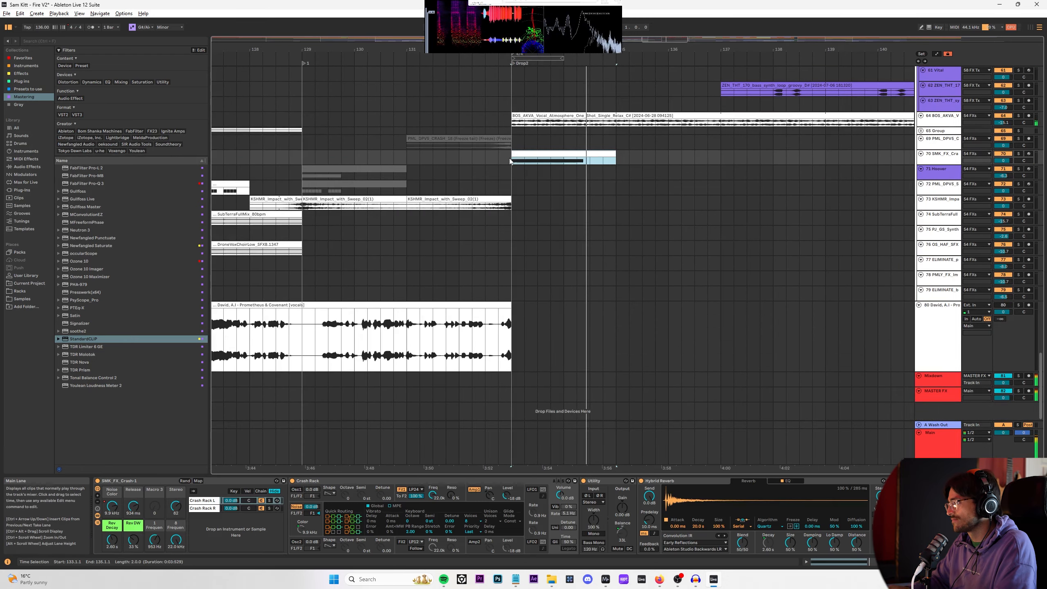
scroll(494, 173, up, 10)
click(262, 141)
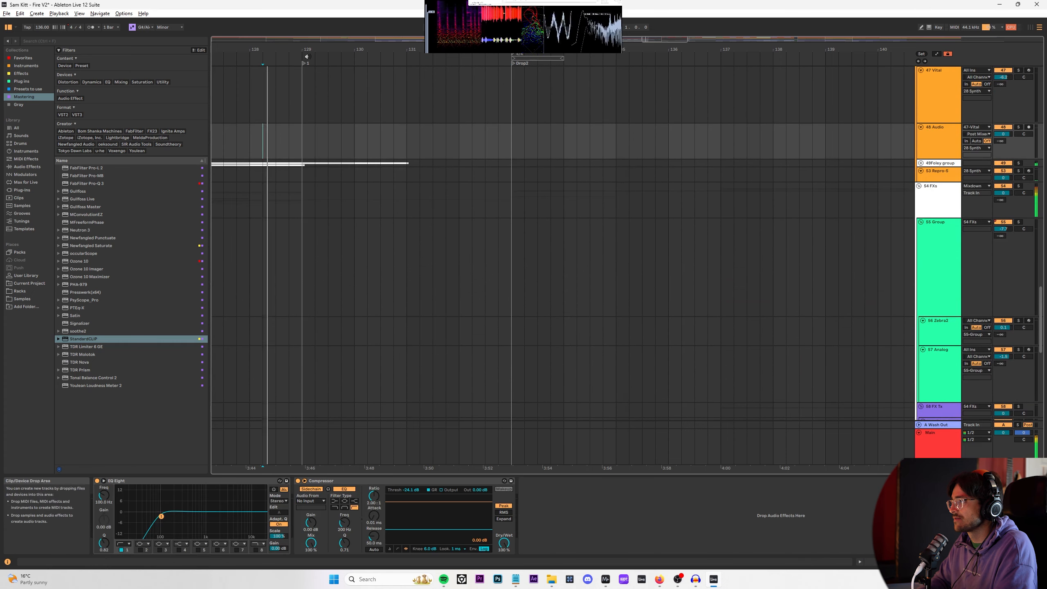
Step: Highlight the four-bar section from bar 129 to bar 133 ahead of Drop2 and audition its start
drag(307, 57, 528, 83)
drag(530, 153, 643, 130)
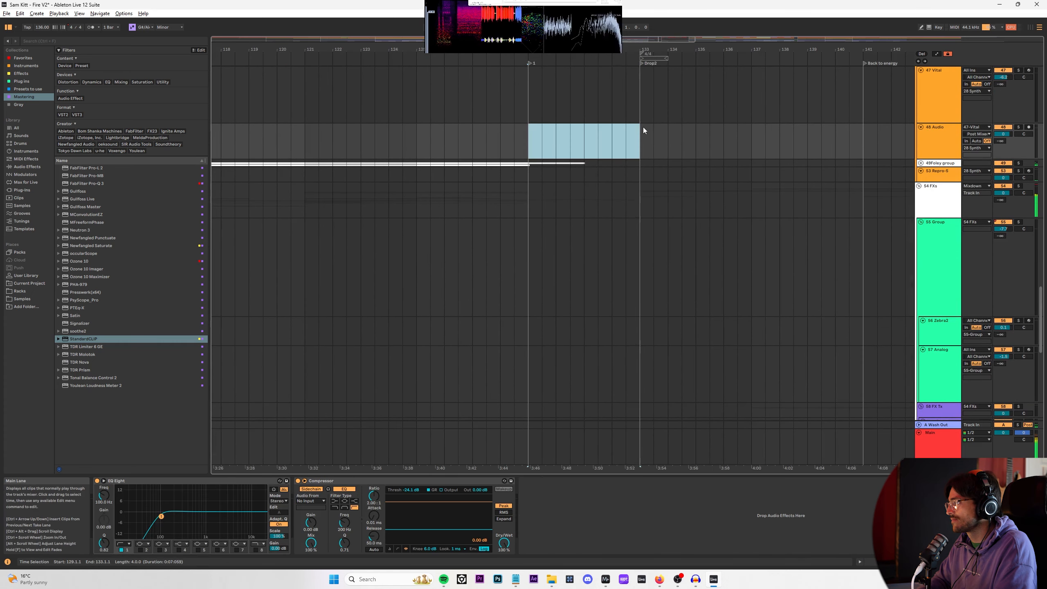
key(space)
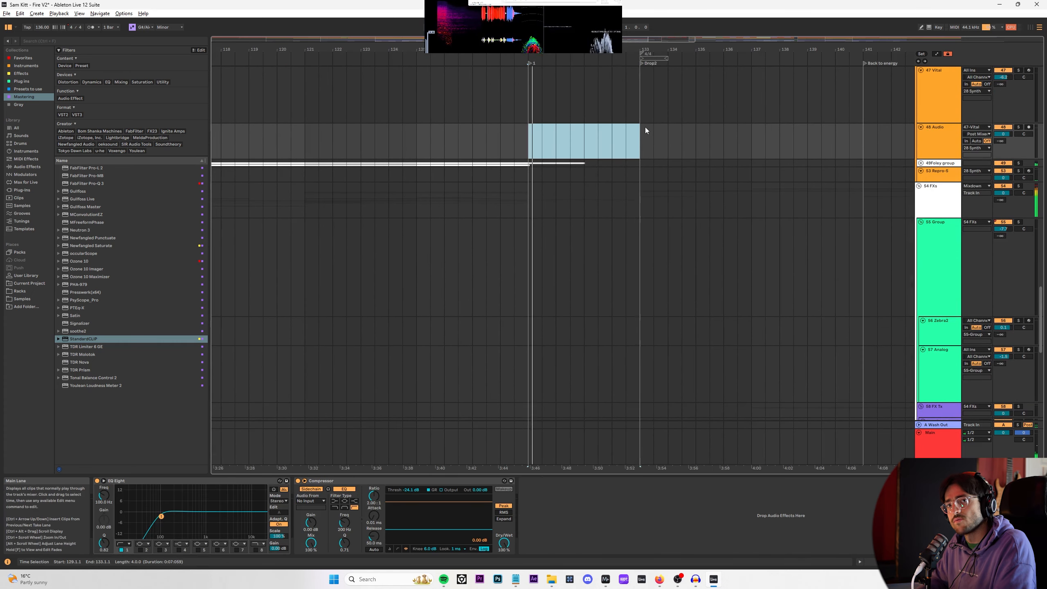
key(space)
drag(529, 139, 636, 131)
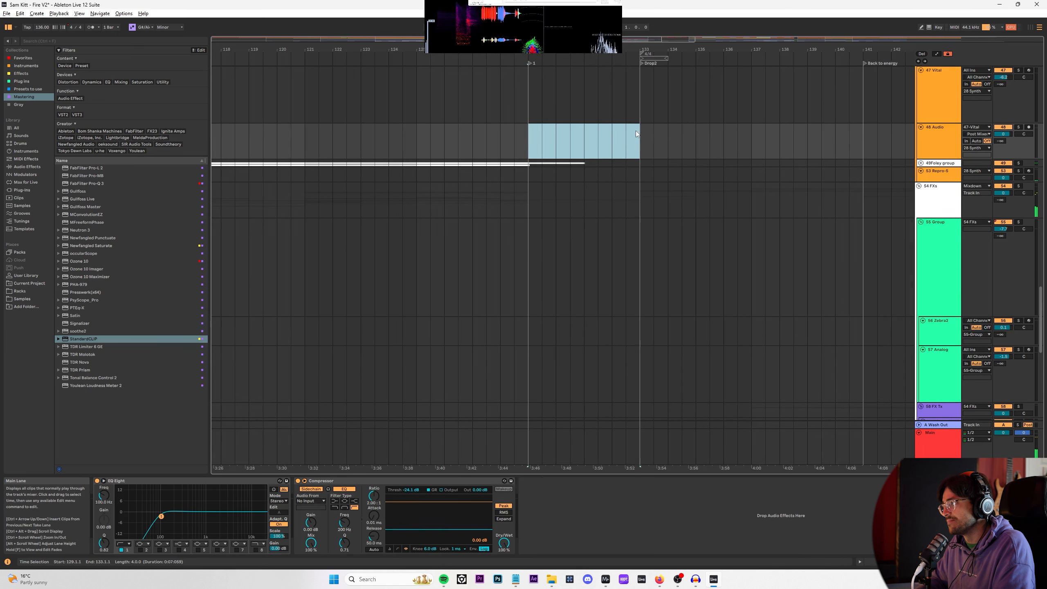
click(527, 131)
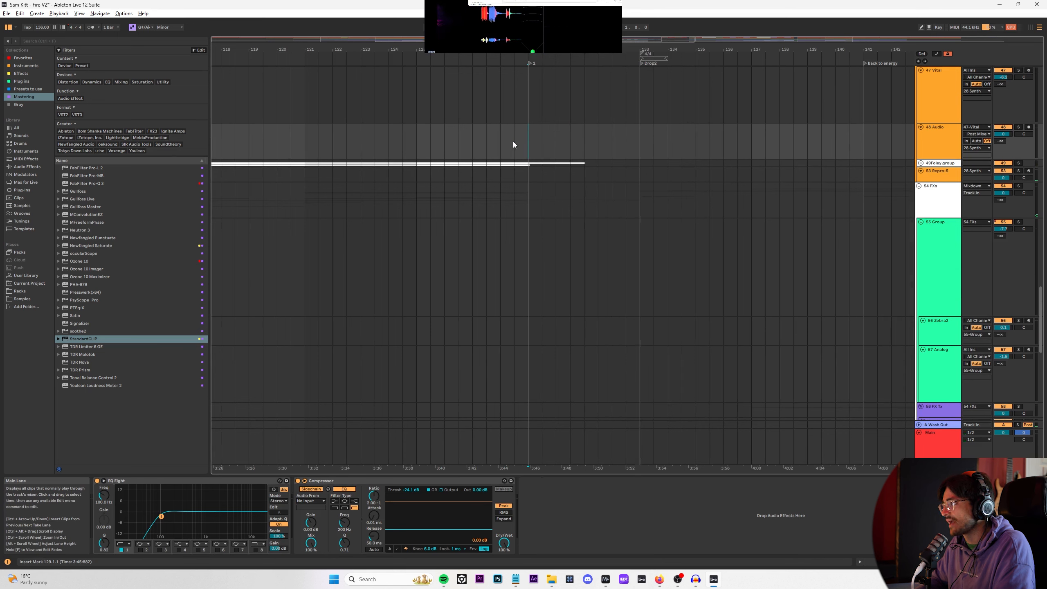
right_click(529, 54)
click(548, 75)
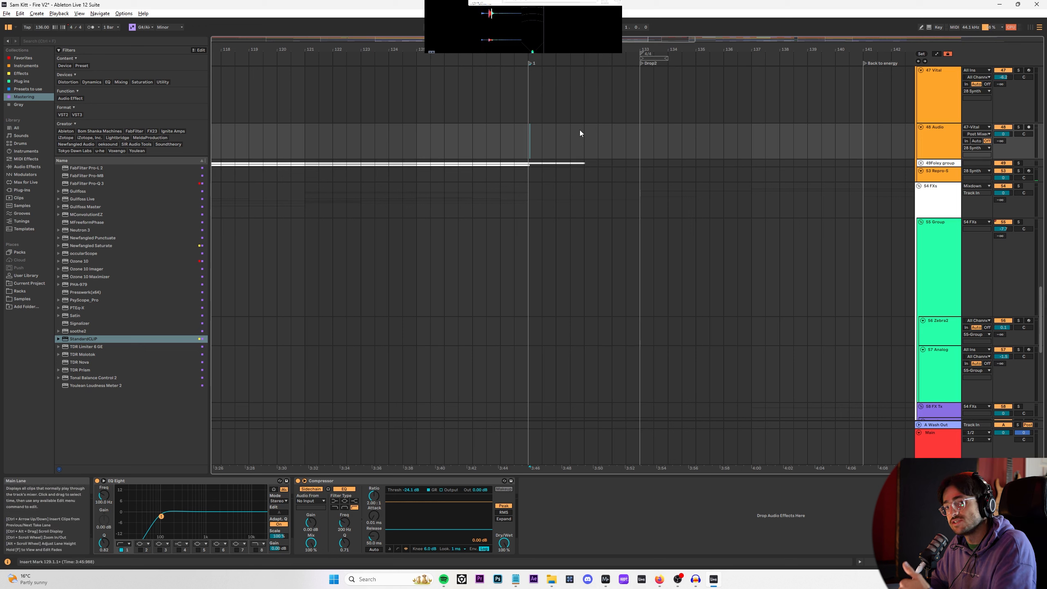
click(532, 133)
drag(531, 133, 646, 126)
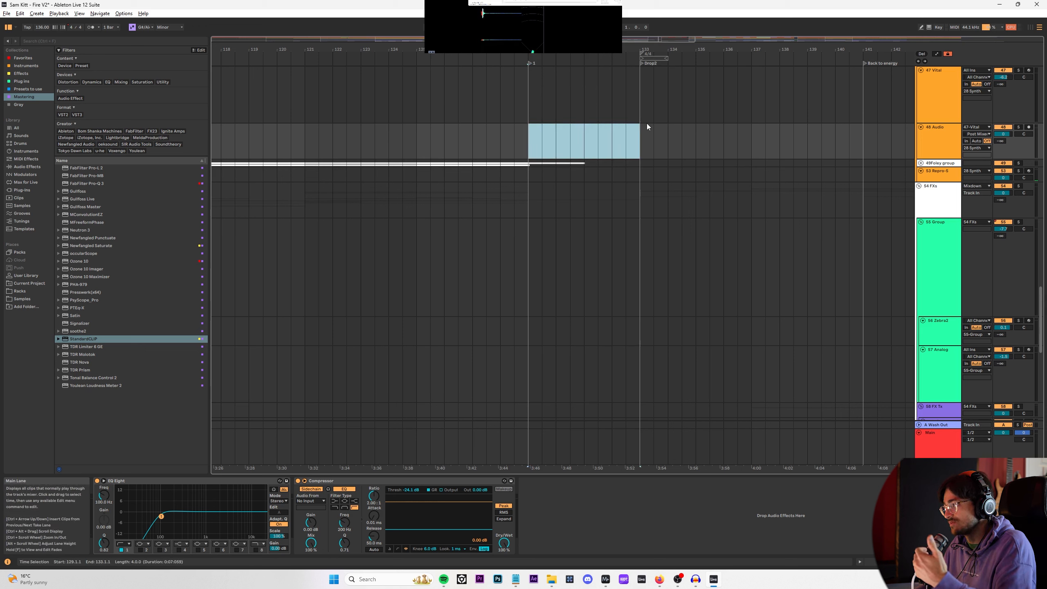
click(501, 131)
drag(525, 132, 640, 132)
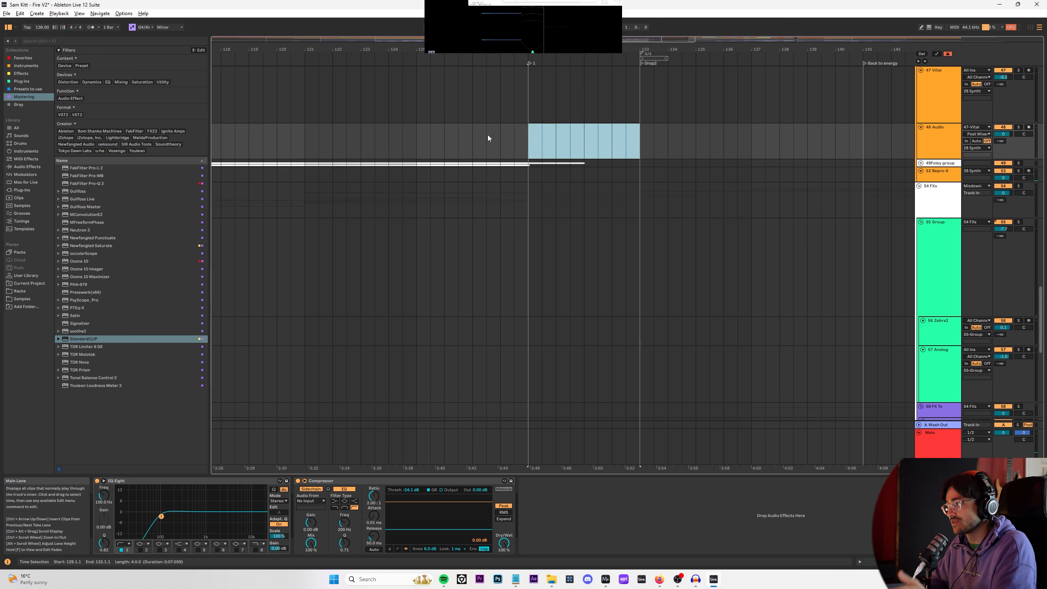
Step: Play from bar 125 into Drop2 and review the vocal and synth tracks around the transition
click(417, 134)
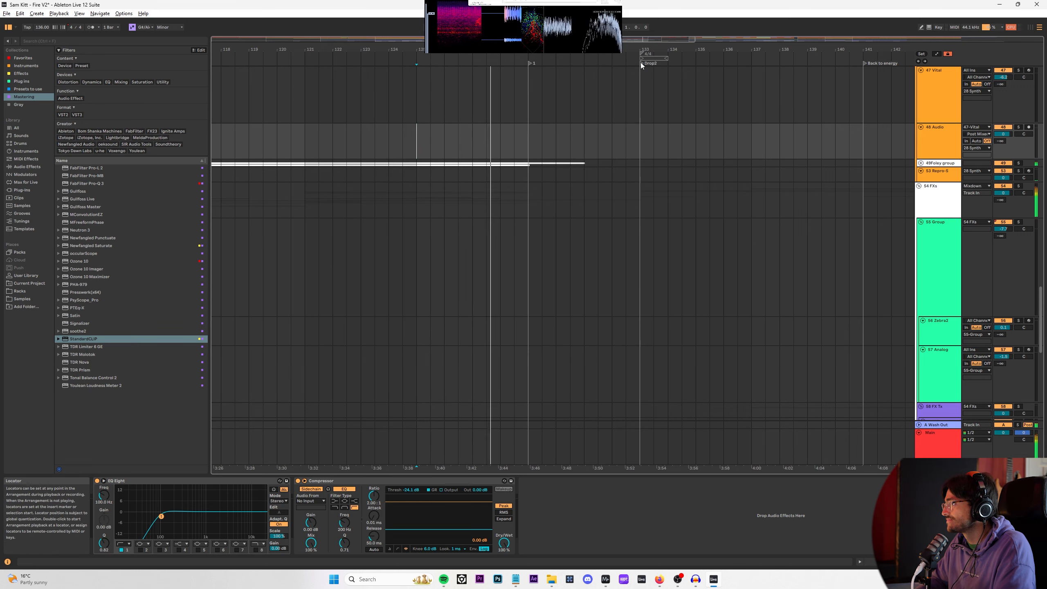
click(641, 62)
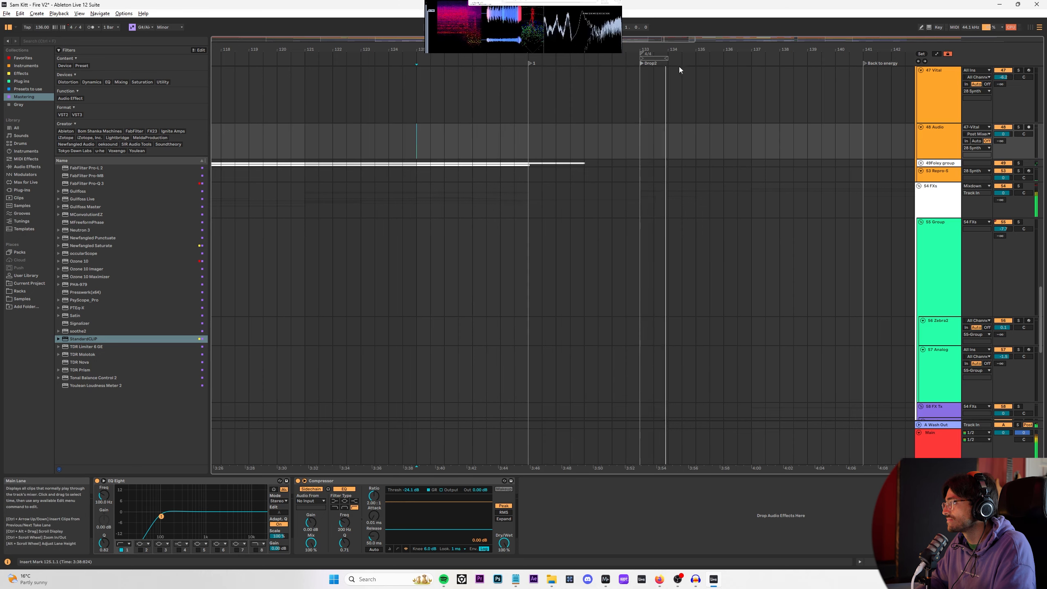
ctrl+scroll(679, 67, down, 1)
scroll(596, 258, up, 3)
scroll(595, 259, up, 8)
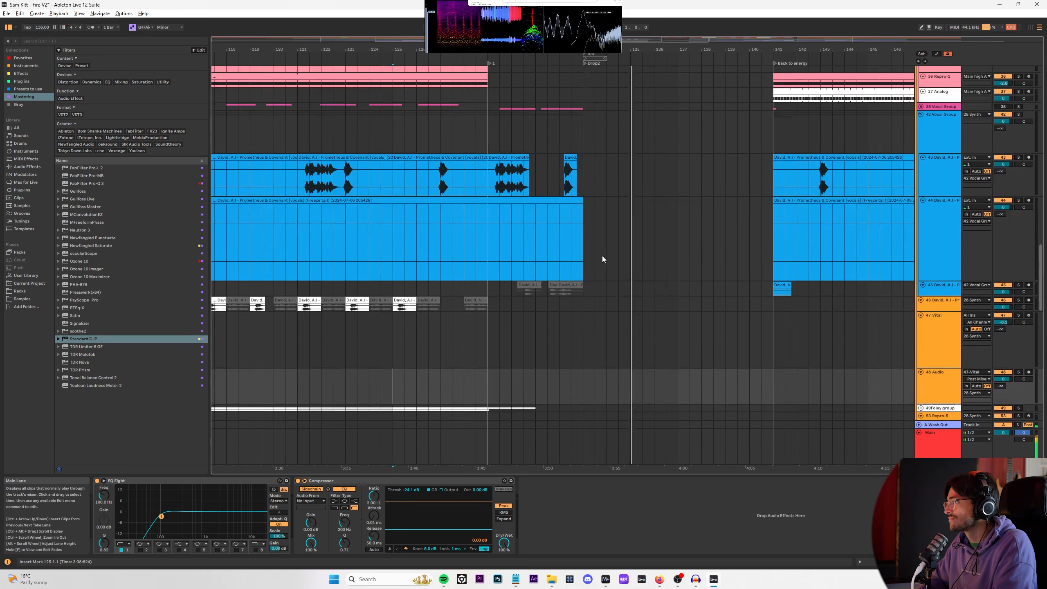
Step: Show the automation lanes and play the Bass group's build-up from bar 113
key(a)
scroll(558, 242, up, 5)
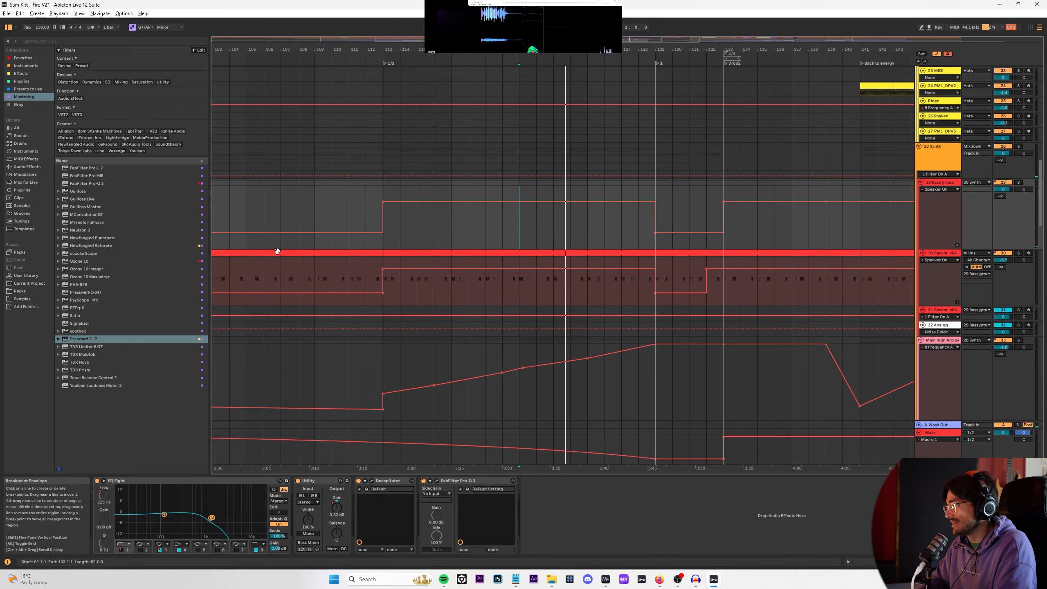
click(381, 188)
key(space)
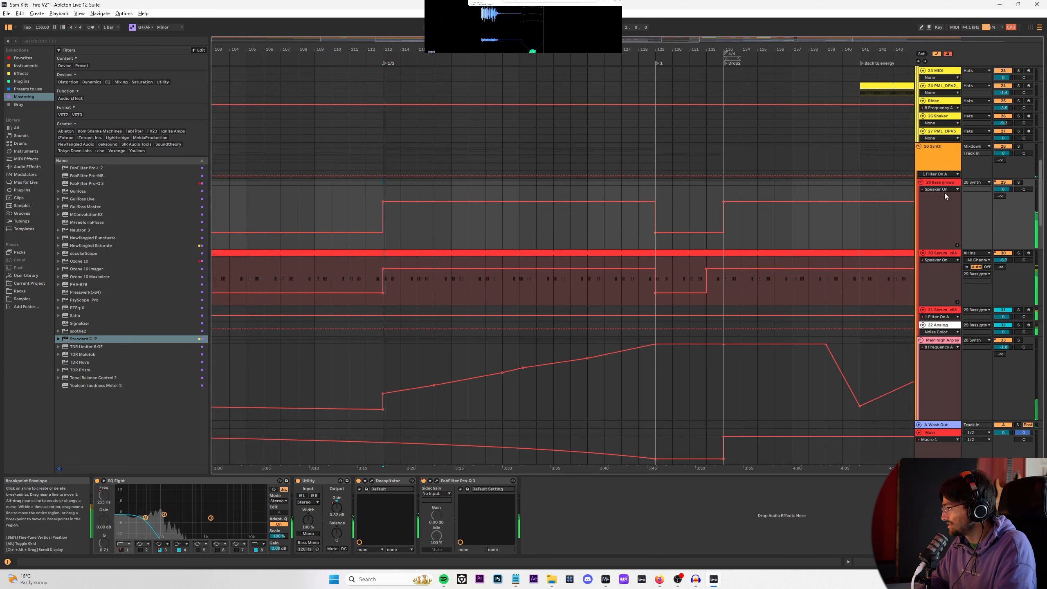
Step: Display the Bass group's 8 Frequency A automation and add a breakpoint at bar 129 at about 3.8 kHz
click(942, 189)
click(961, 222)
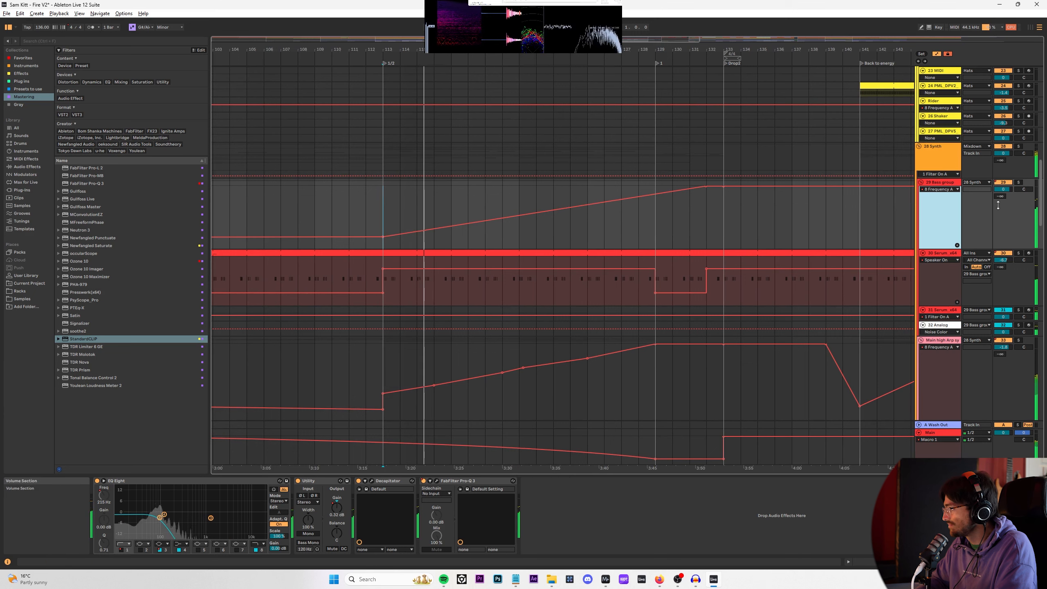
click(943, 159)
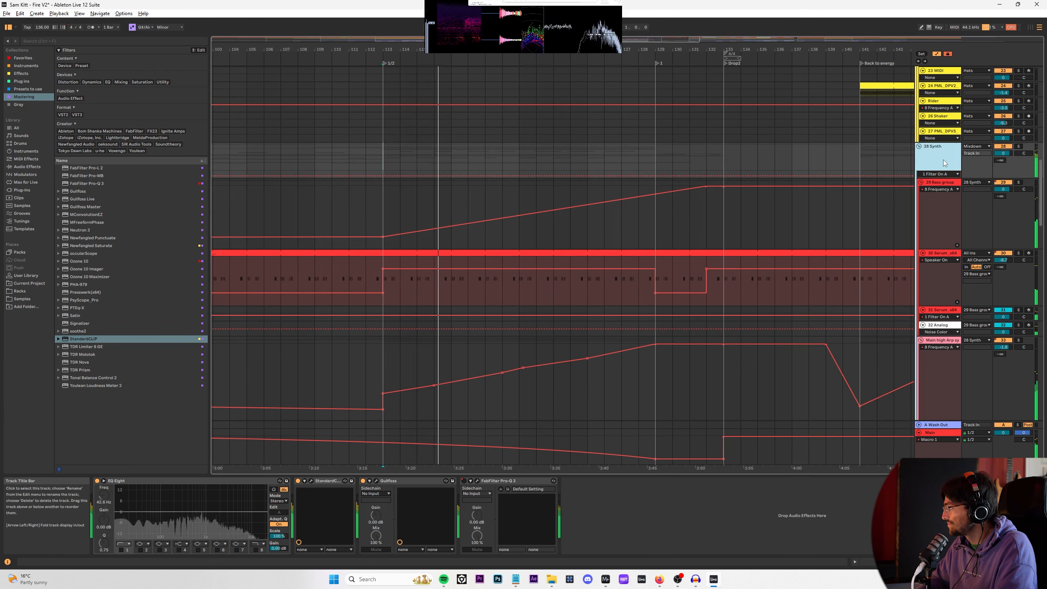
click(942, 183)
drag(655, 193, 656, 201)
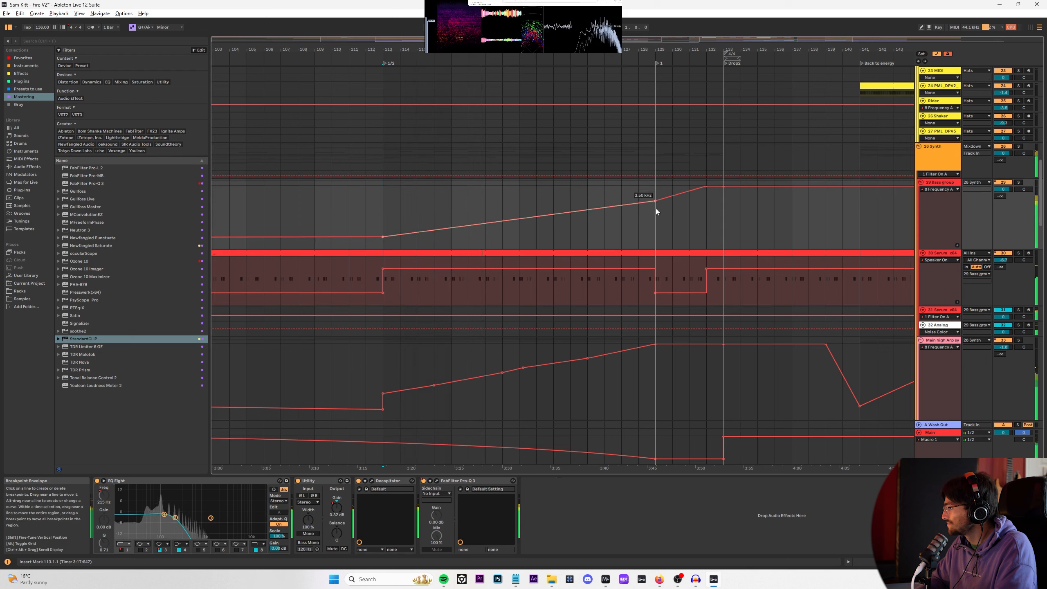
Step: Automate the Bass group's 1 Frequency A to fall from bar 121 to its minimum at bar 129 and rise back by bar 133
click(949, 189)
click(948, 207)
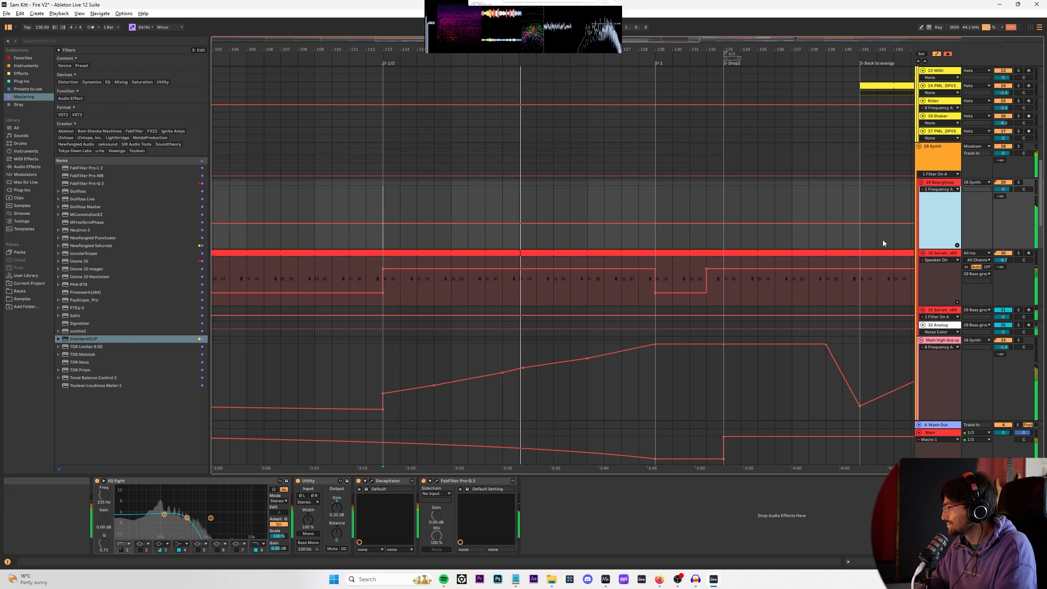
drag(520, 195, 655, 206)
click(659, 206)
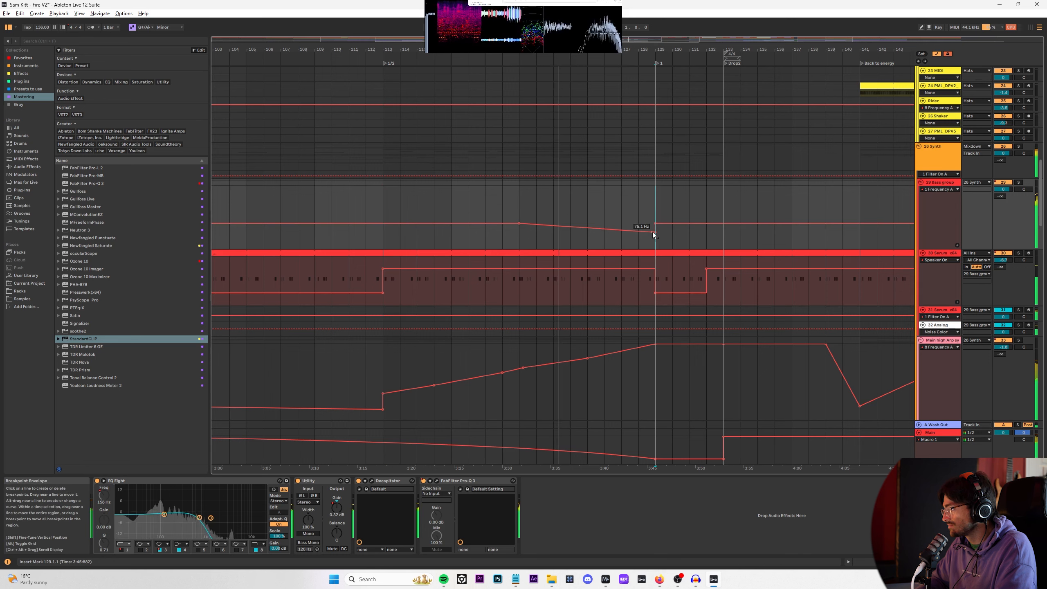
click(948, 164)
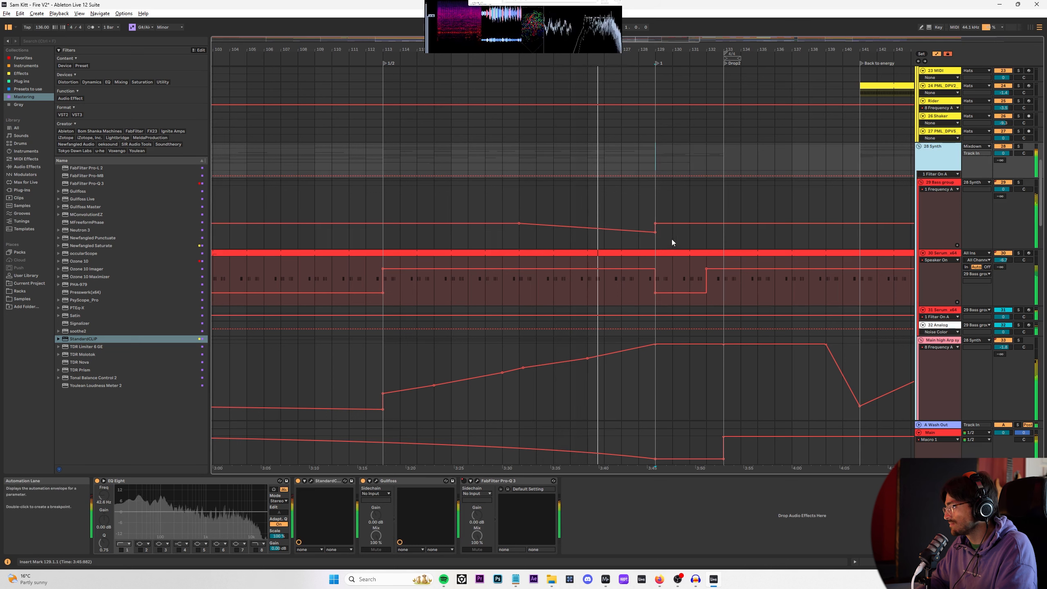
mouse_move(655, 233)
mouse_down()
mouse_move(623, 233)
mouse_move(662, 241)
mouse_move(656, 248)
mouse_up()
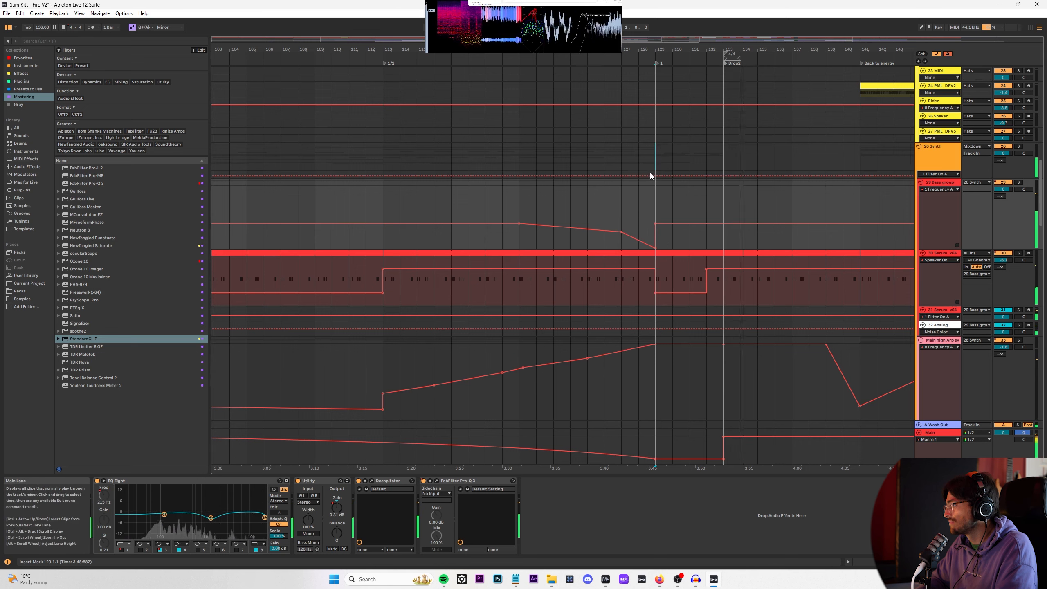
drag(655, 223, 724, 223)
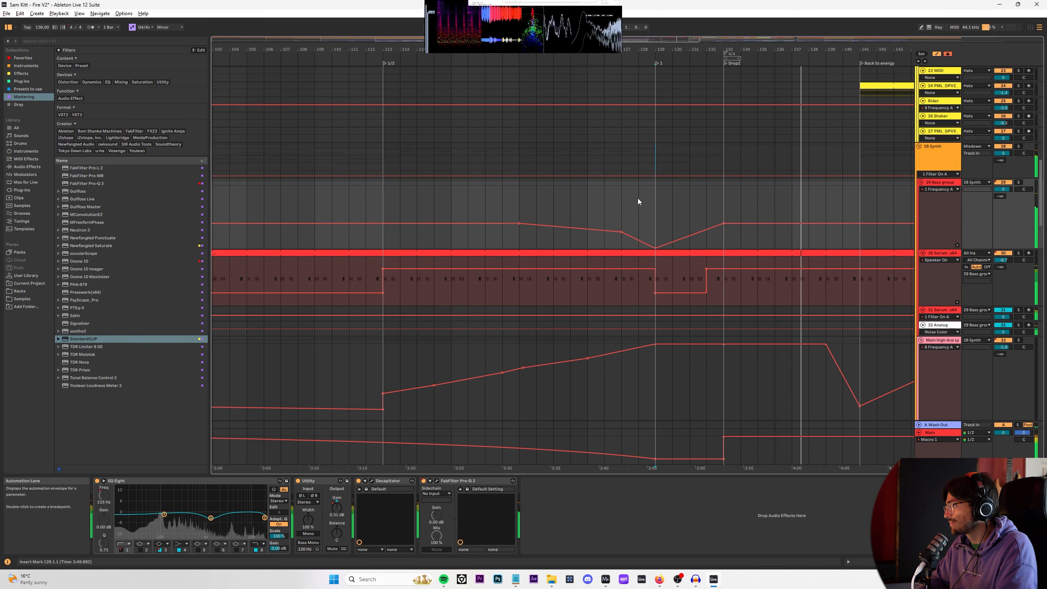
Step: Delete the four bars of time from 129 to 133 and play from bar 127 into Drop2
drag(674, 193, 663, 223)
key(ctrl+shift+Delete)
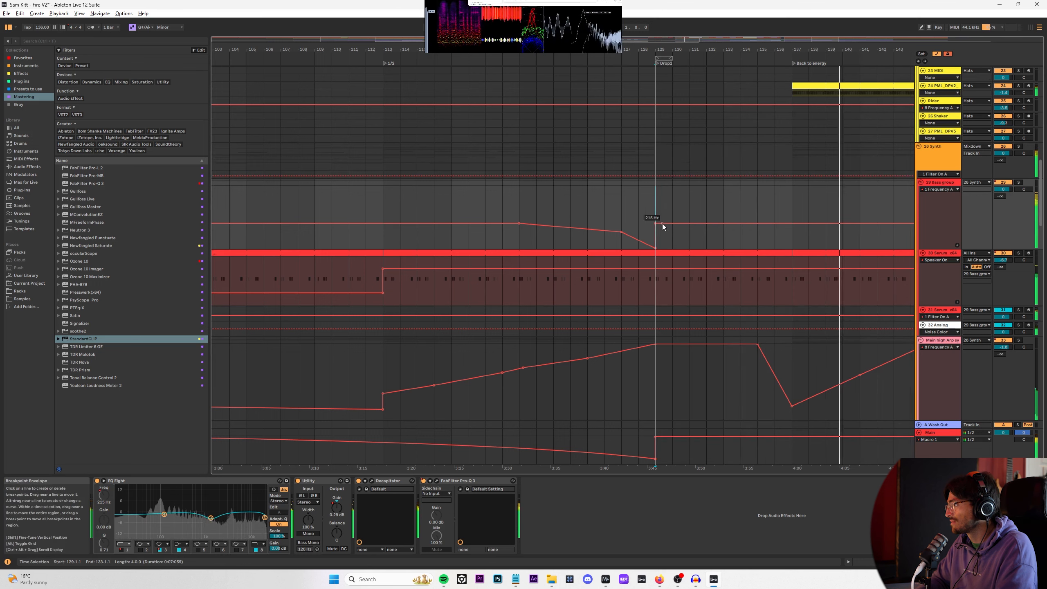
click(626, 208)
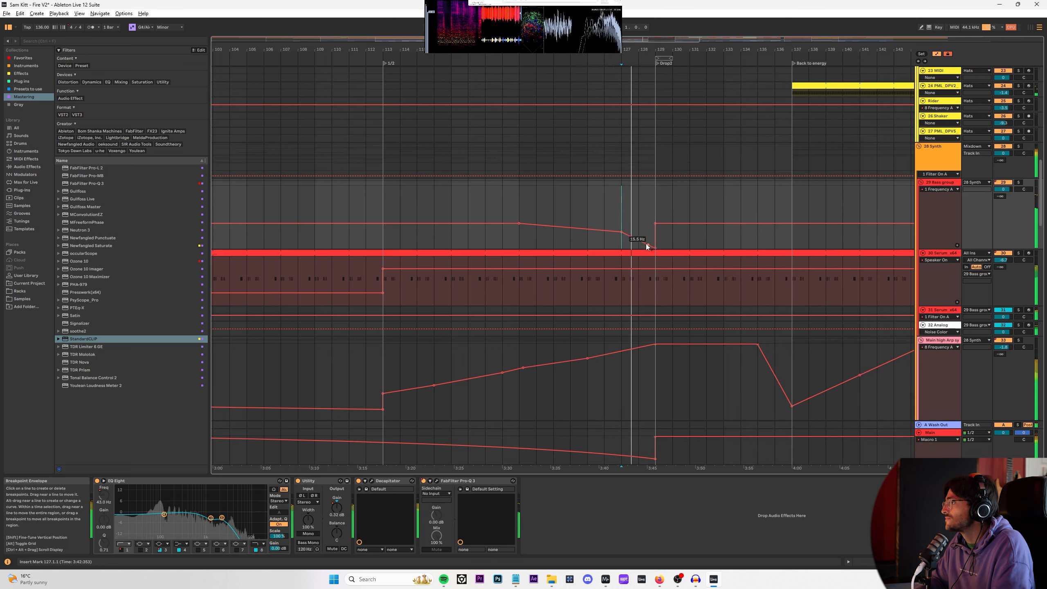
Step: Enlarge the A Wash Out return track to expose its Gain automation lane
scroll(655, 244, down, 3)
scroll(939, 445, up, 4)
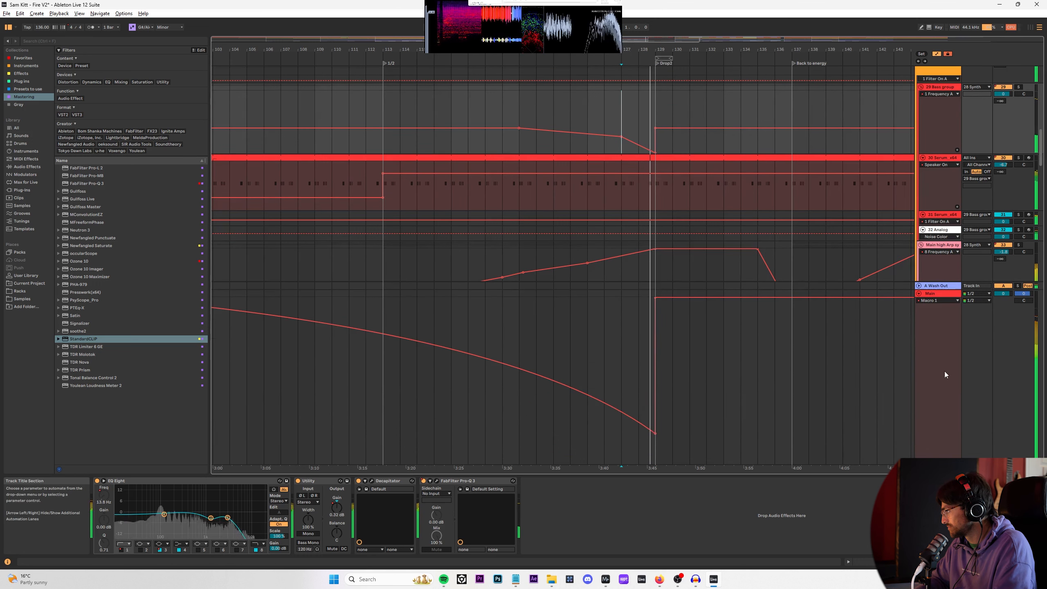
click(942, 309)
drag(950, 280, 946, 214)
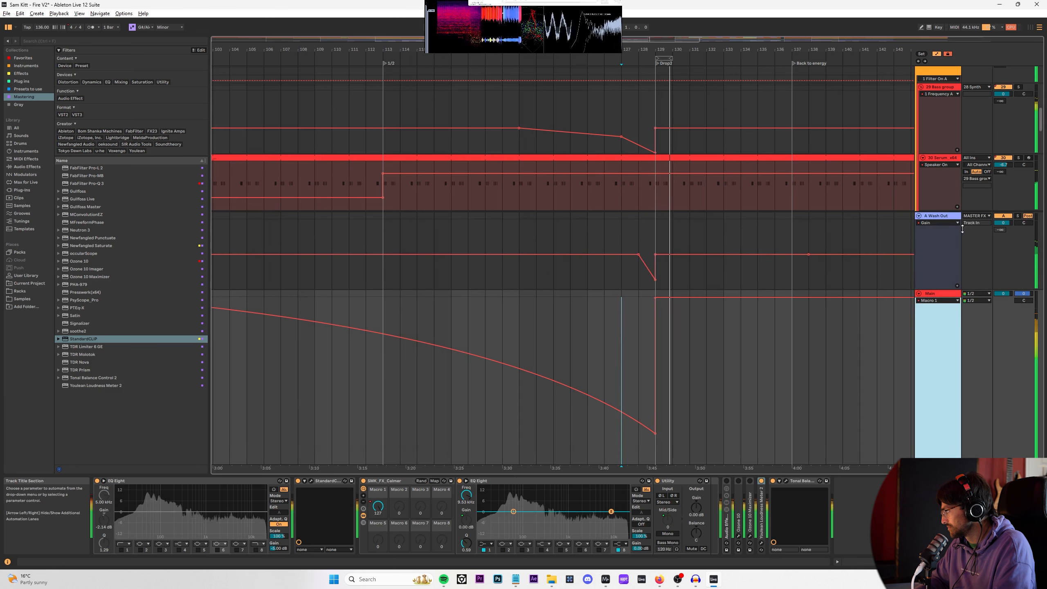
click(946, 225)
Step: Reshape the A Wash Out Gain automation to fade down from bar 127 to silence at Drop2 and recover by bar 133, and play it
click(621, 241)
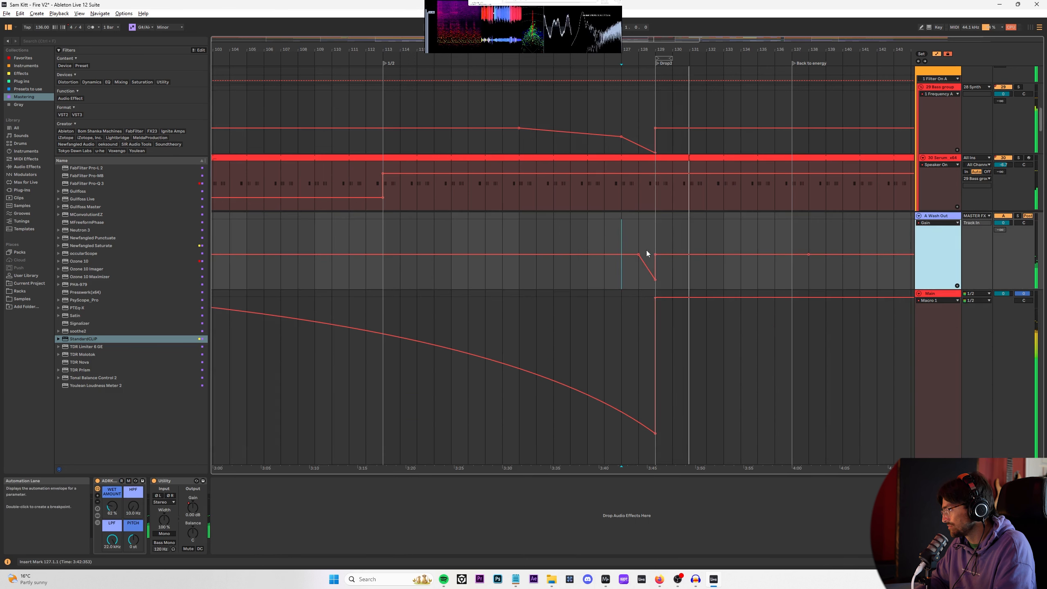
drag(655, 254, 705, 256)
drag(672, 274, 655, 288)
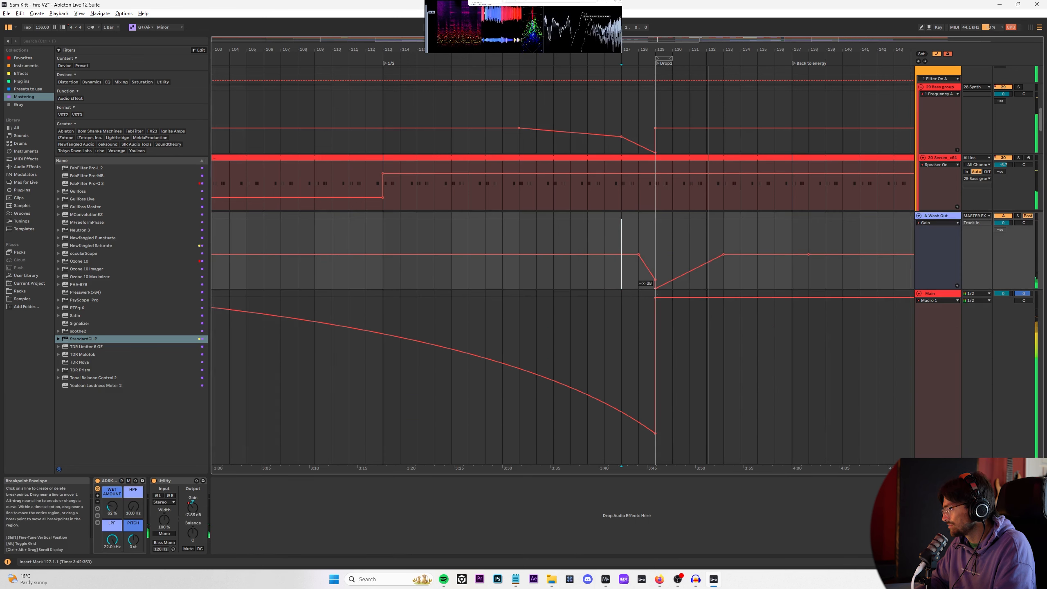
click(632, 235)
key(space)
key(space)
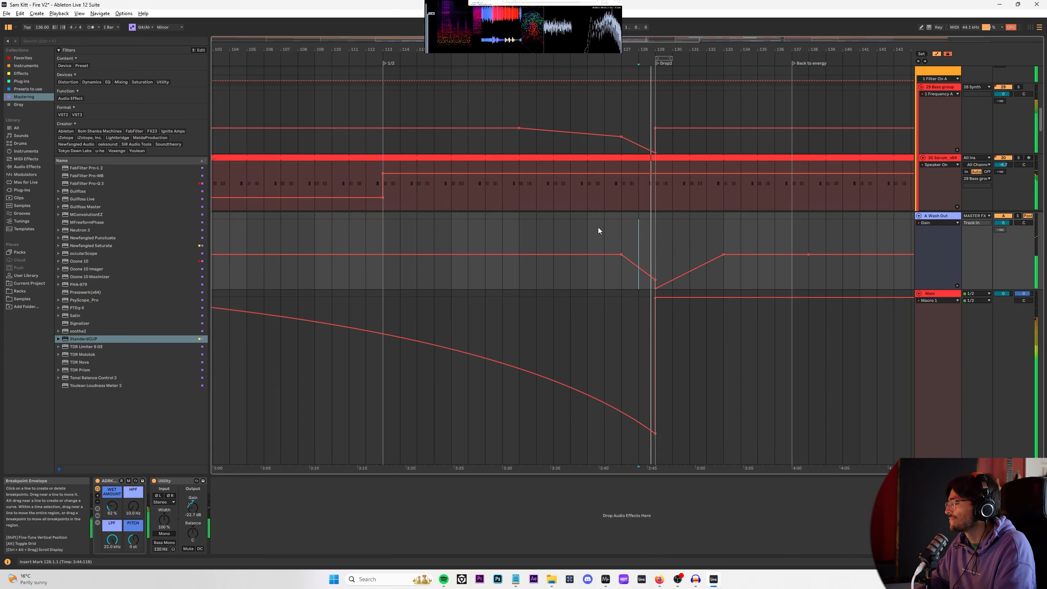
Step: Inspect the Serum bass clip at Drop2 and review the percussion and kick tracks during playback
scroll(606, 217, up, 2)
scroll(650, 179, down, 3)
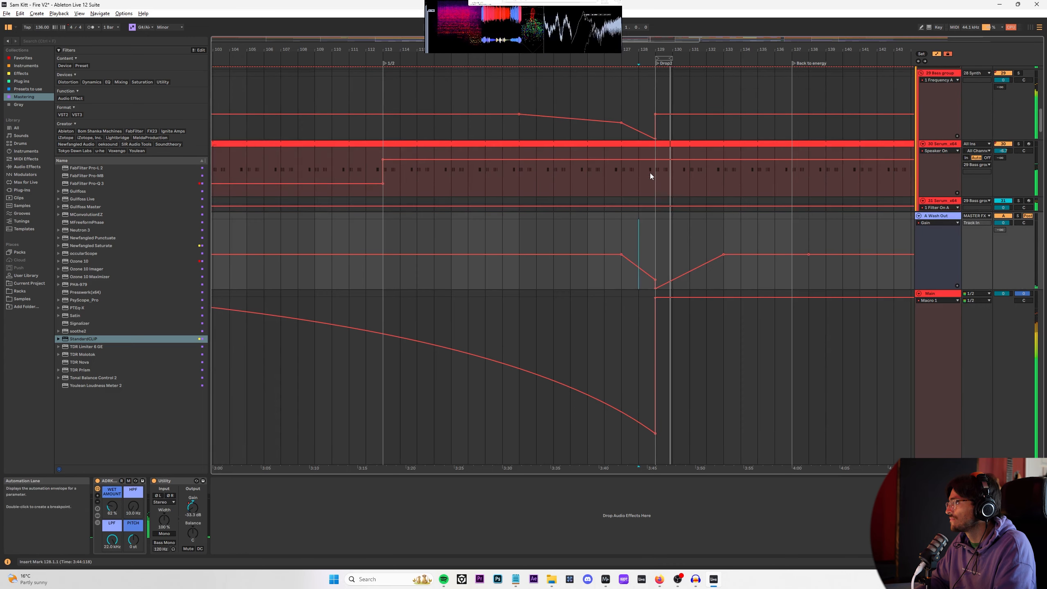
click(650, 174)
click(648, 144)
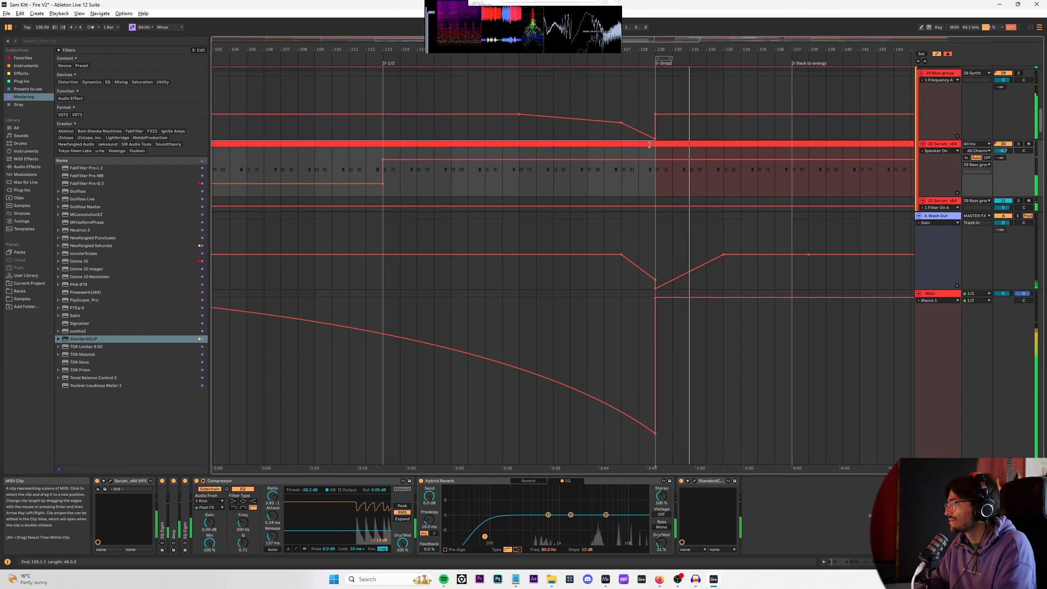
scroll(743, 262, up, 8)
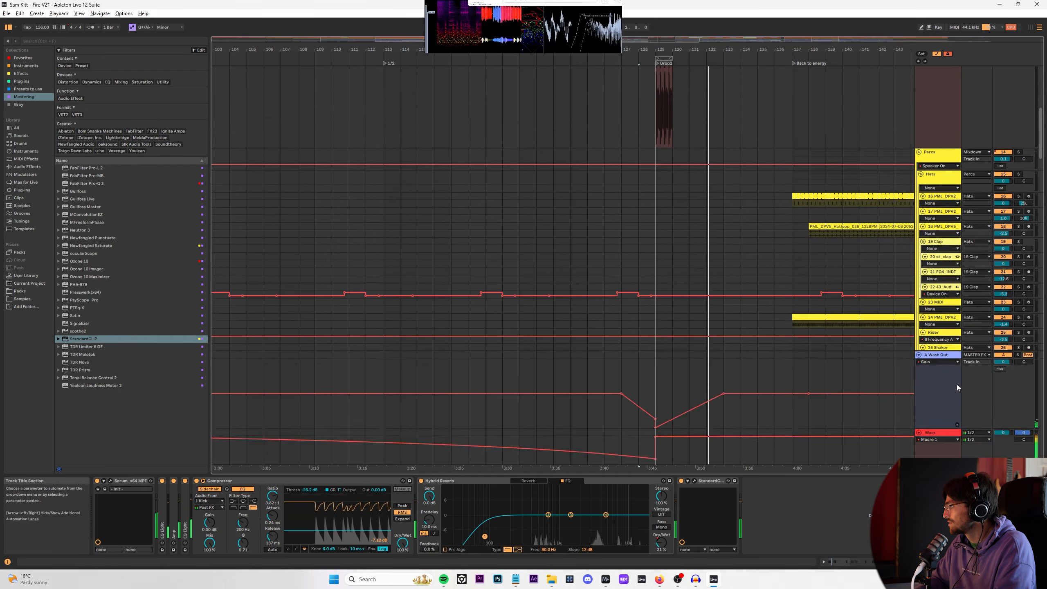
scroll(957, 387, up, 10)
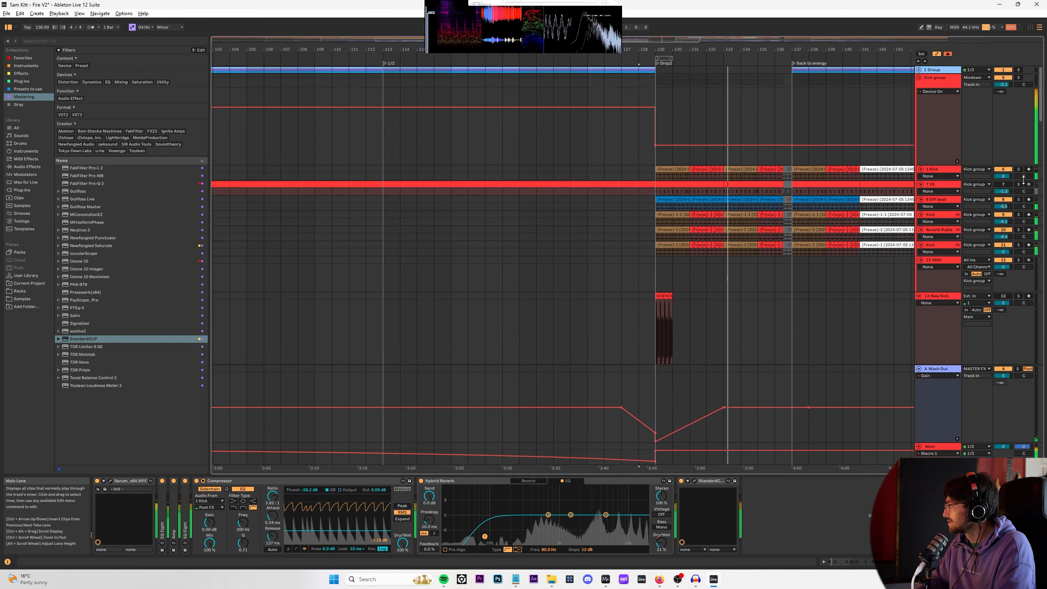
Step: Solo the Kick group and compare its automation parameters across the whole arrangement, ending on Gain
click(940, 93)
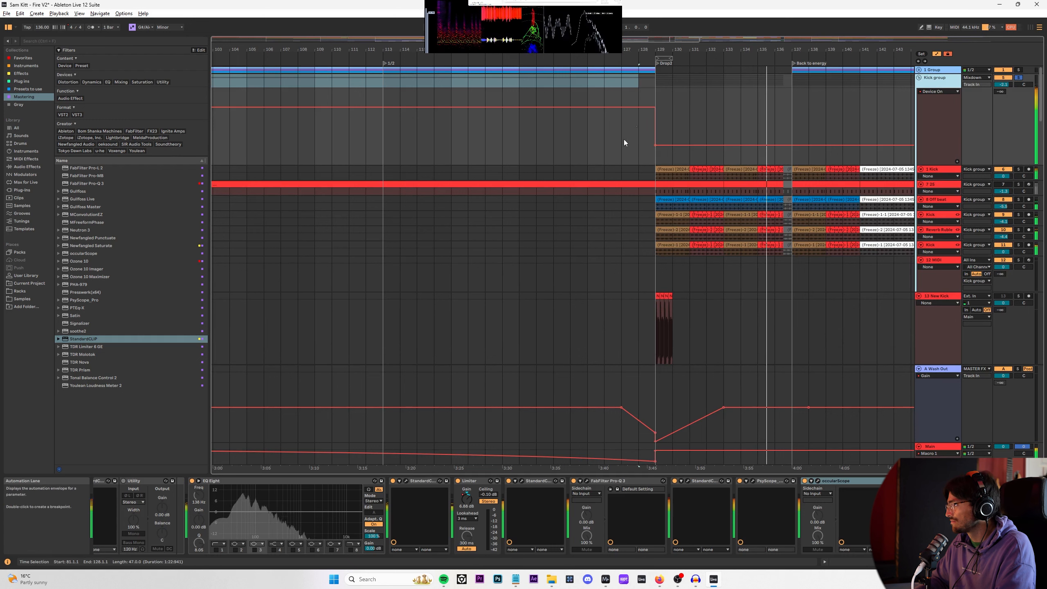
key(w)
click(943, 91)
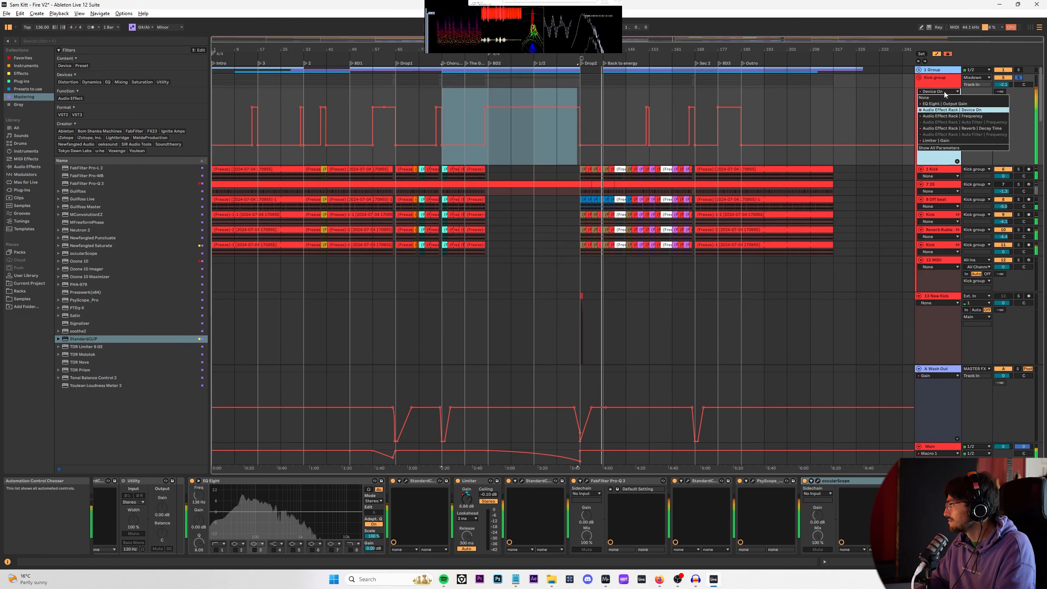
click(954, 116)
key(Up)
key(Up)
key(Up)
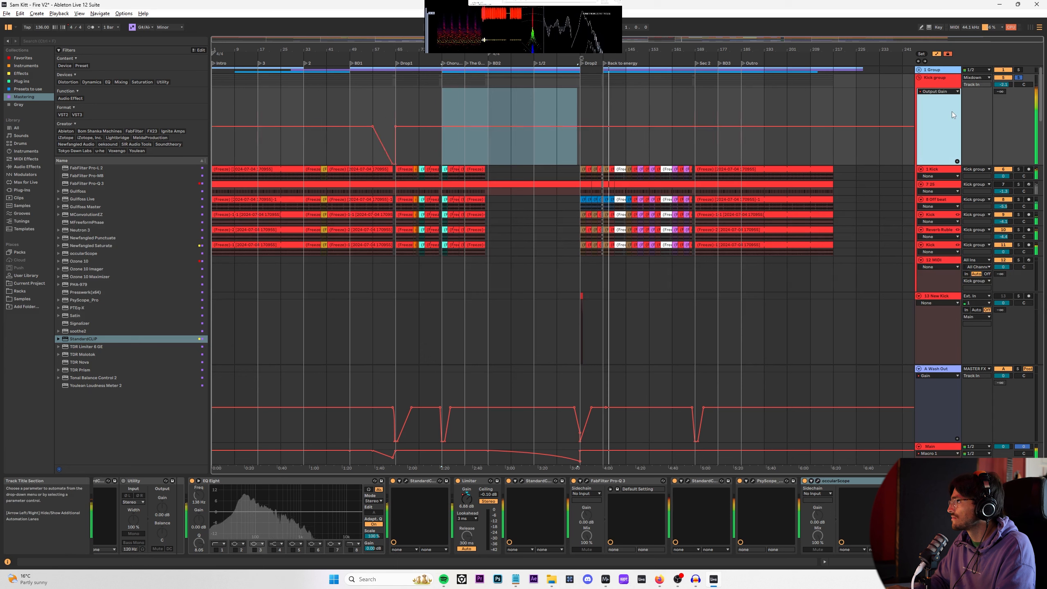
key(Down)
key(Down)
key(Down)
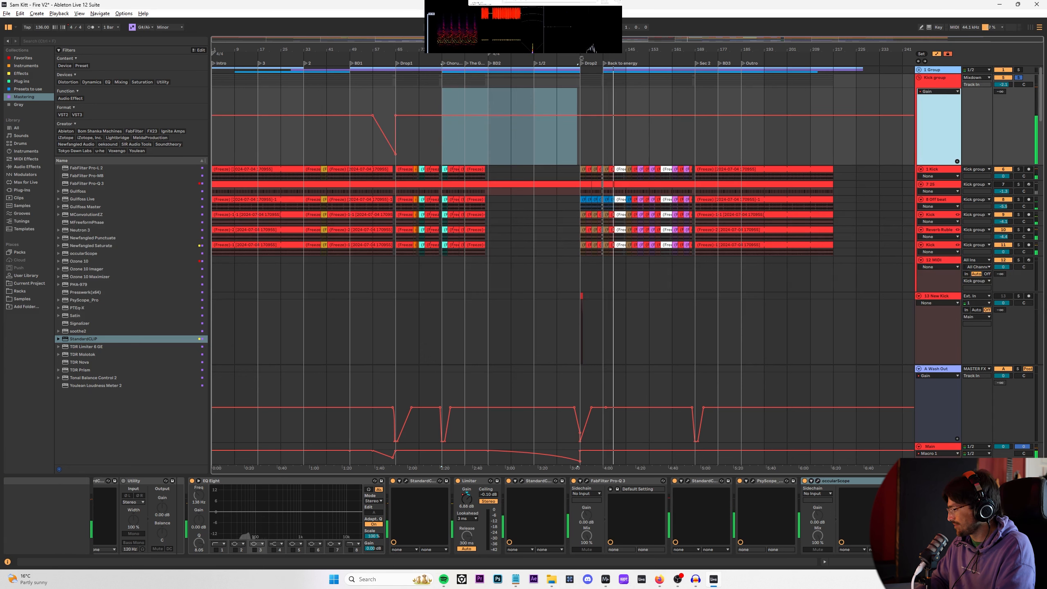
Step: Inspect the Kick group's device chain during playback, briefly auditioning the 1 Kick track alone and checking its unfolded EQ Eight
key(Down)
key(Down)
key(Down)
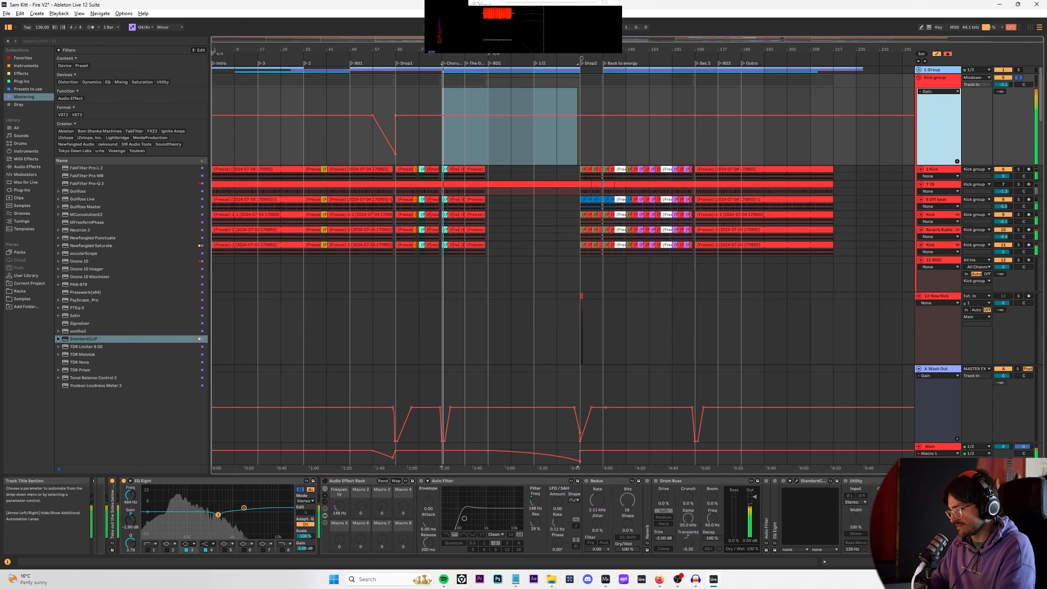
key(Down)
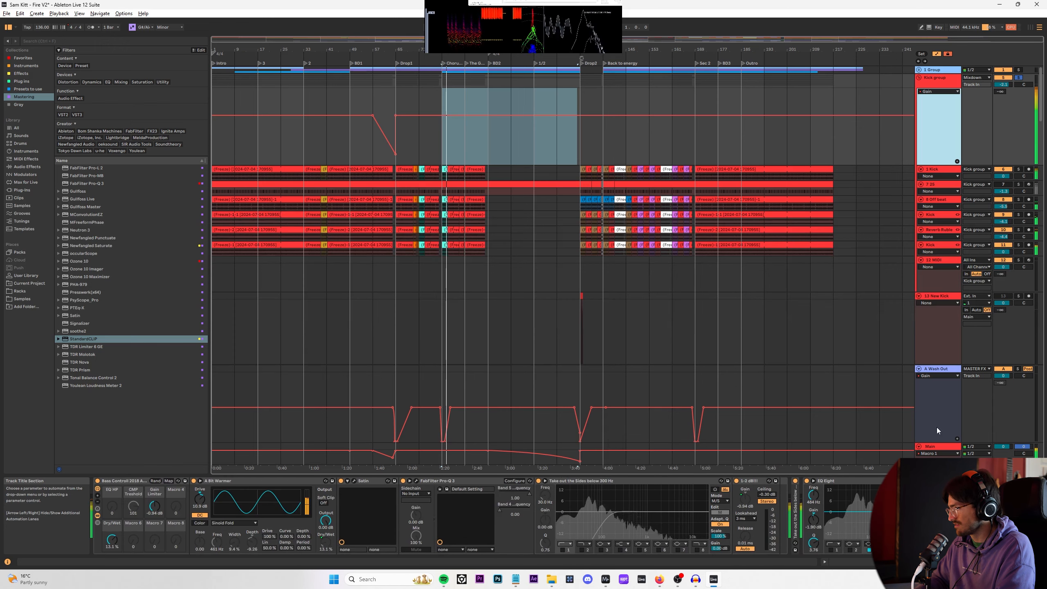
click(939, 170)
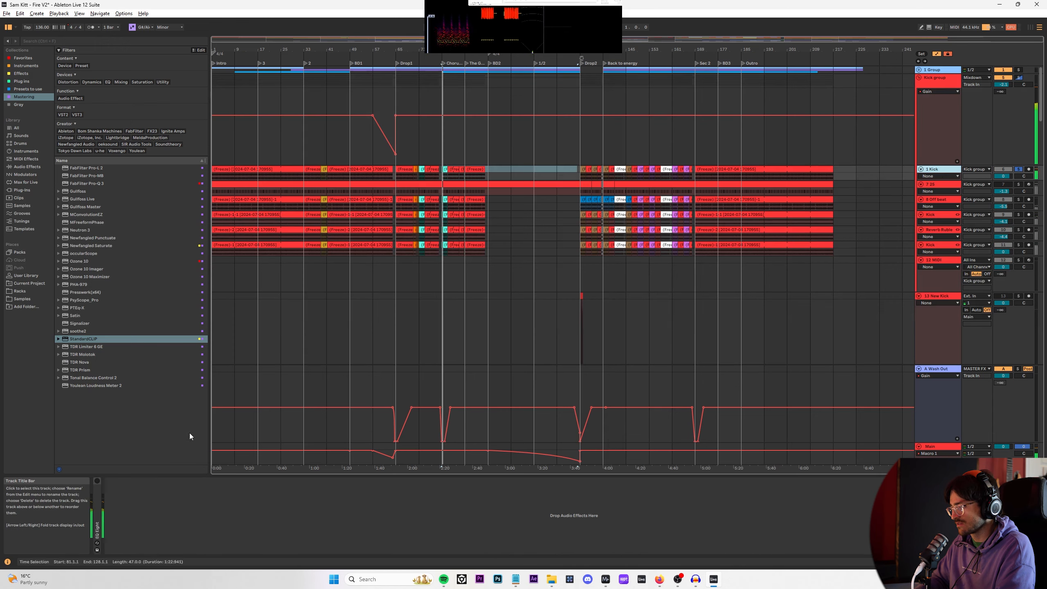
double_click(93, 507)
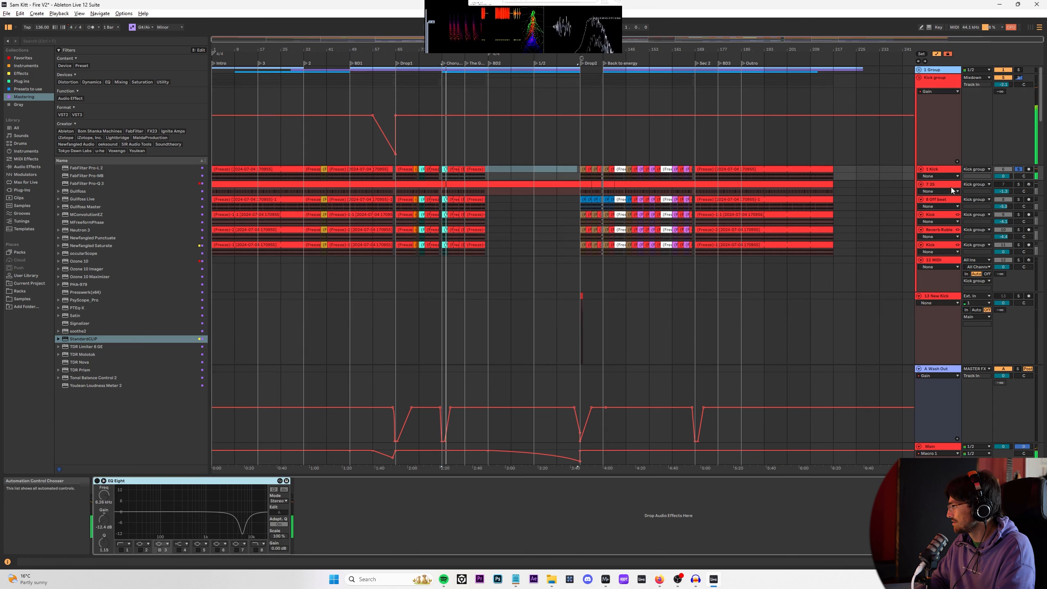
key(s)
scroll(583, 211, up, 5)
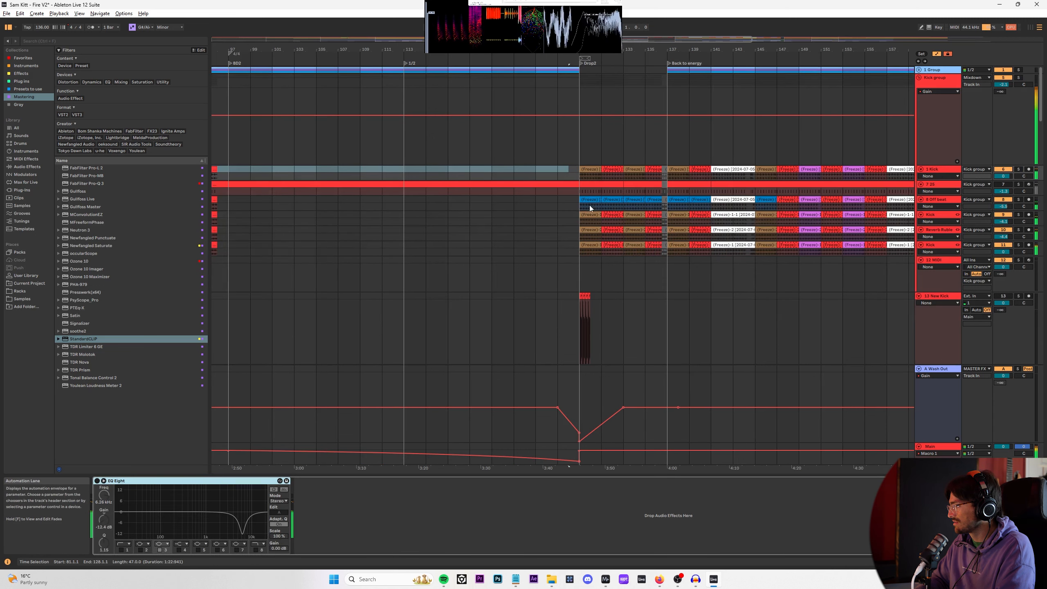
scroll(589, 204, down, 6)
click(445, 145)
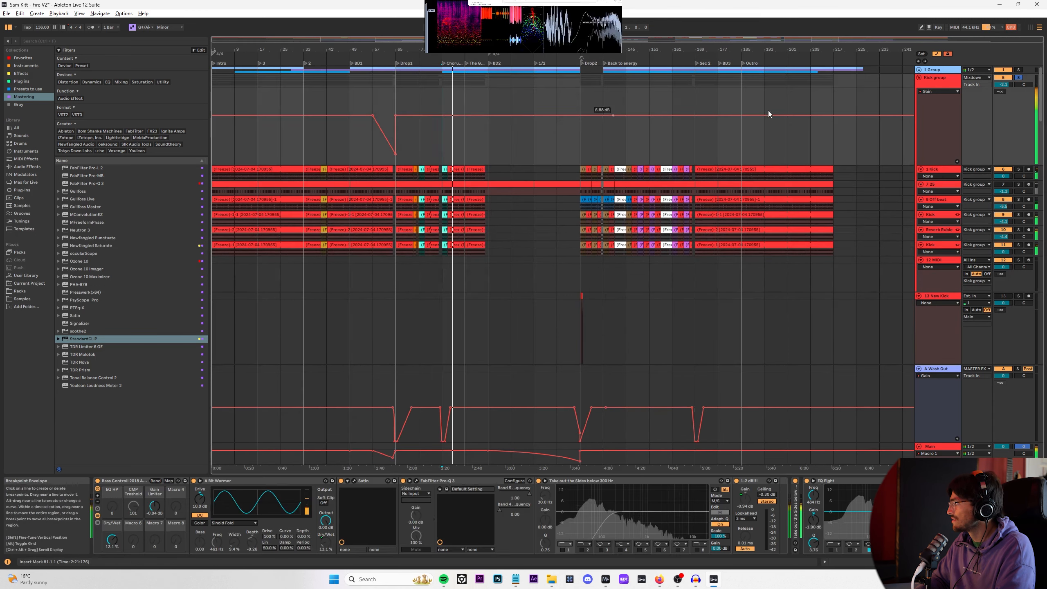
Step: Show the Kick group's Audio Effect Rack Frequency automation and examine the unfolded "Take out the Sides below 300 Hz" EQ
click(942, 92)
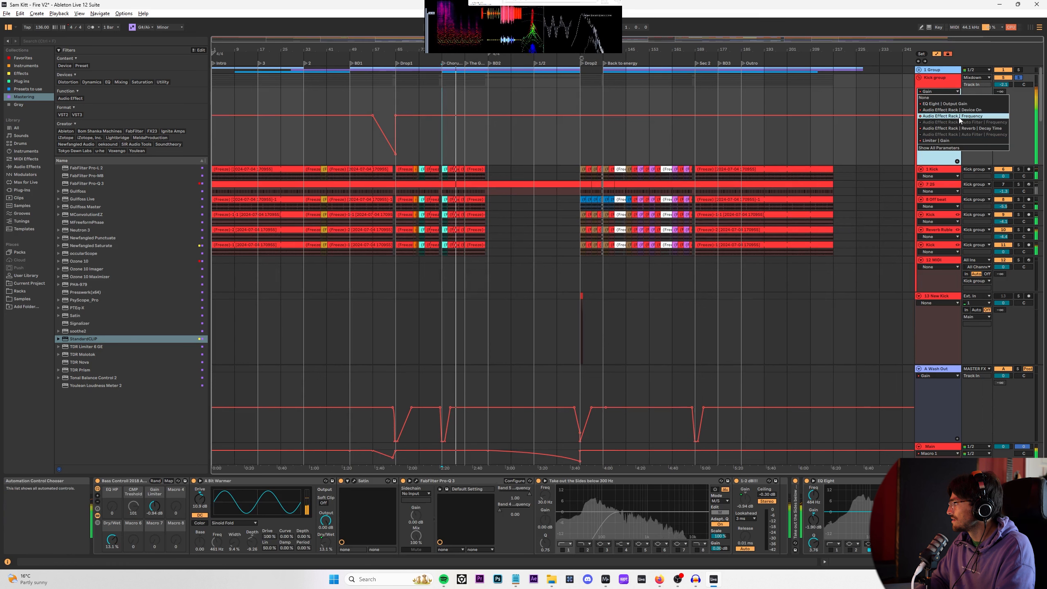
click(959, 117)
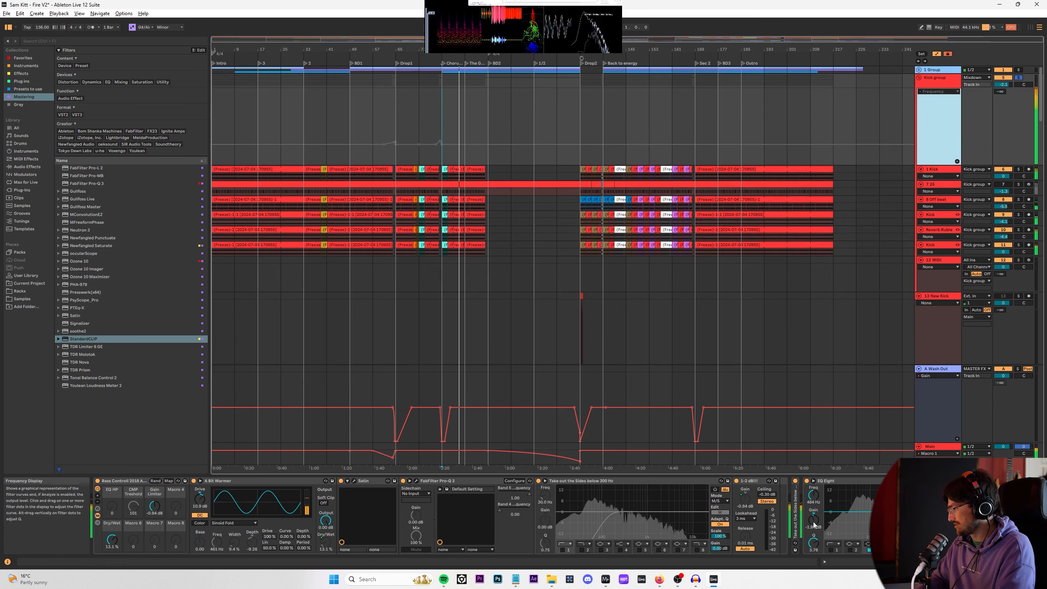
double_click(795, 507)
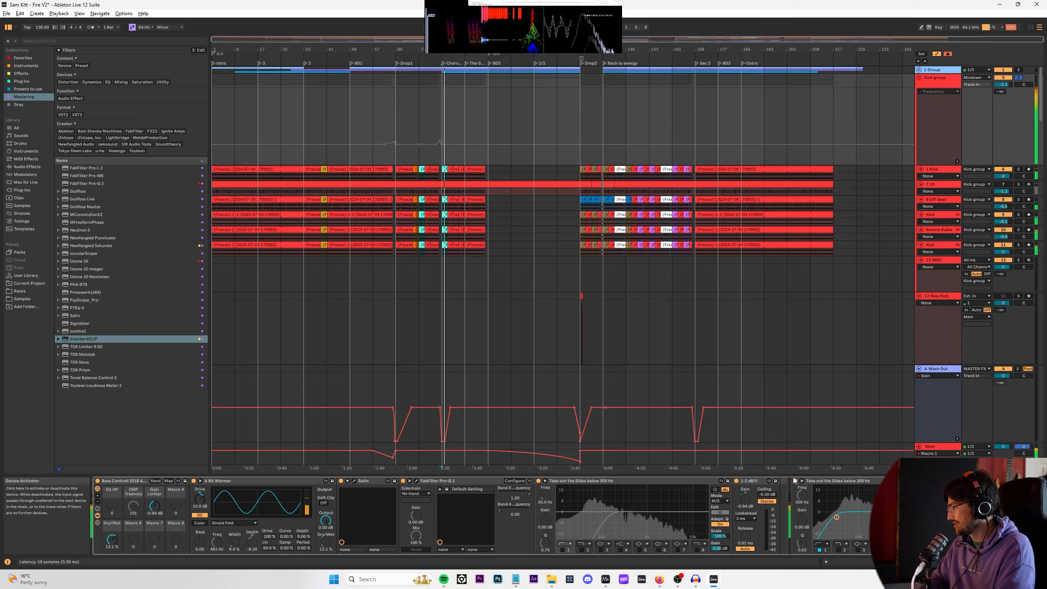
click(821, 551)
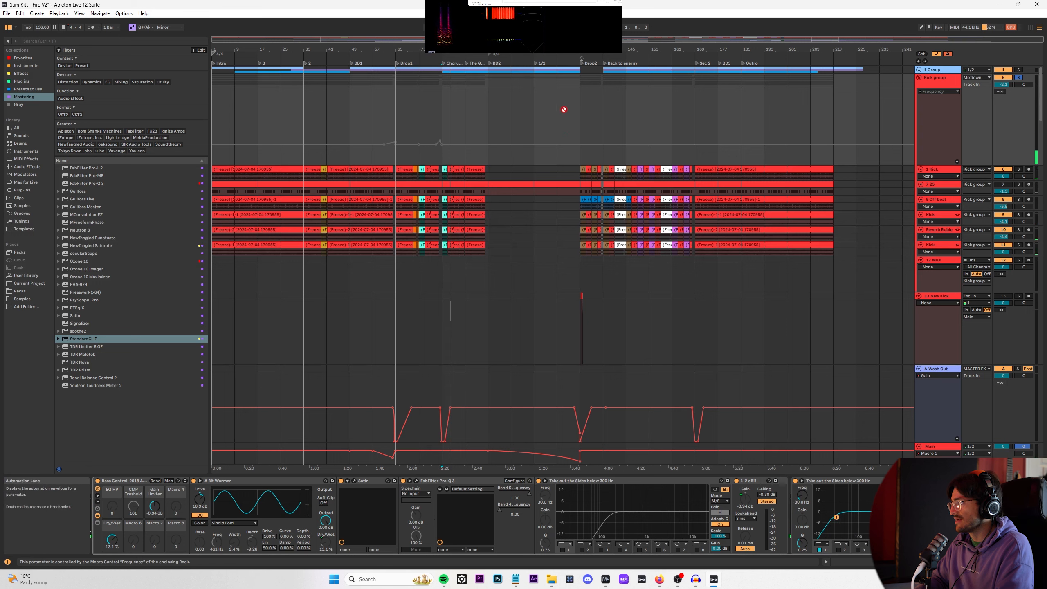
click(802, 481)
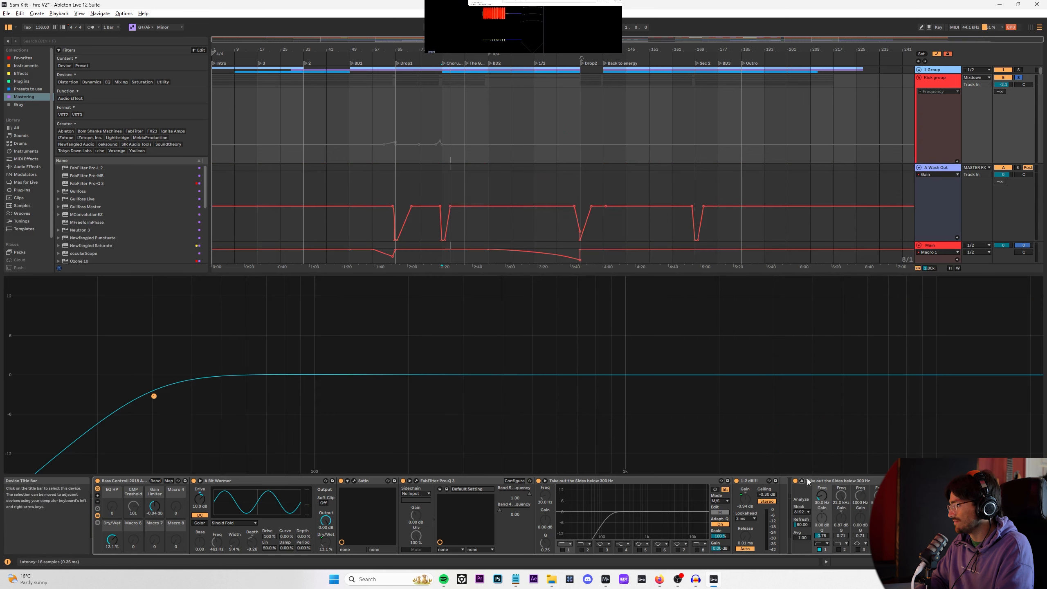
click(802, 481)
click(571, 233)
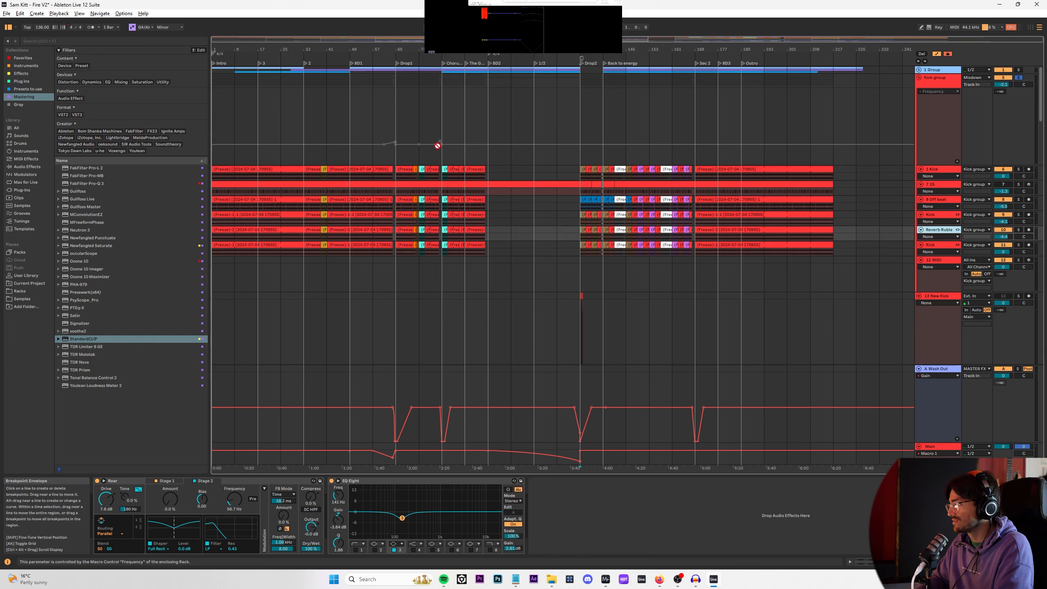
Step: Check the Kick group's Auto Filter Frequency automation, the rest of its device chain and the kick tracks around Drop2
click(941, 93)
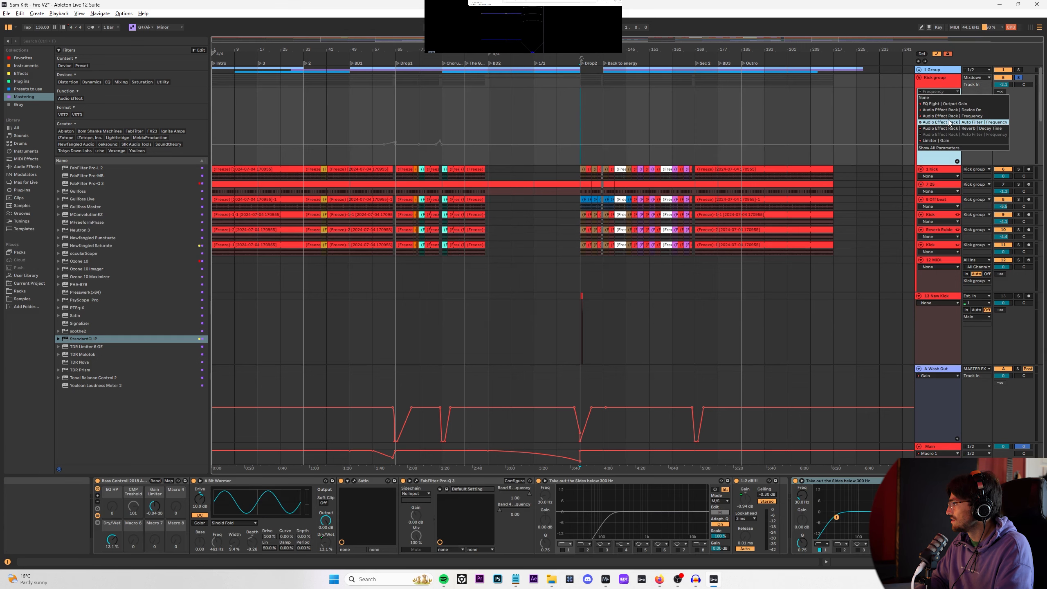
click(949, 135)
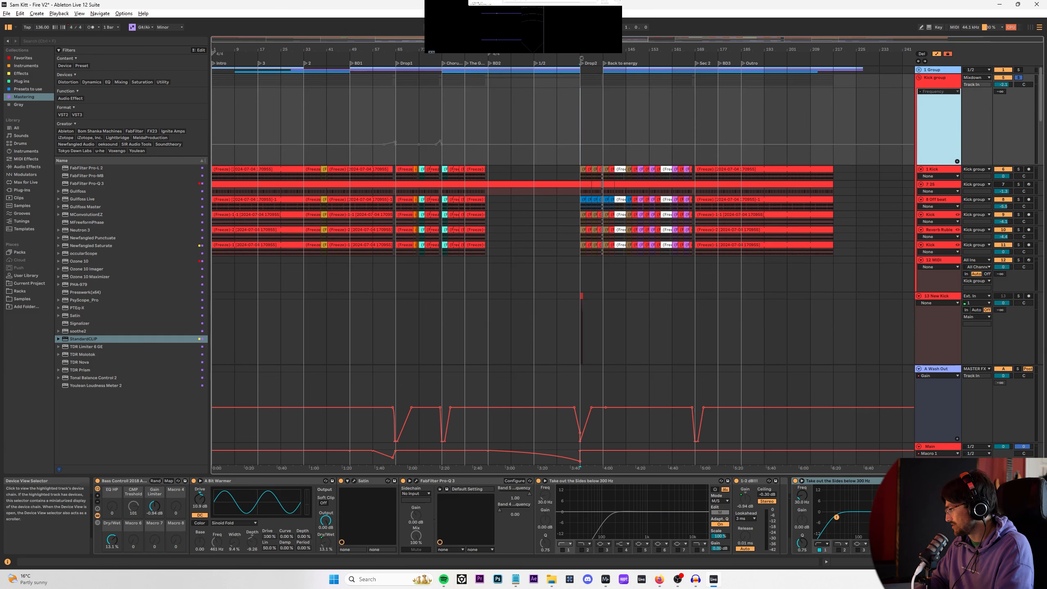
scroll(489, 516, right, 10)
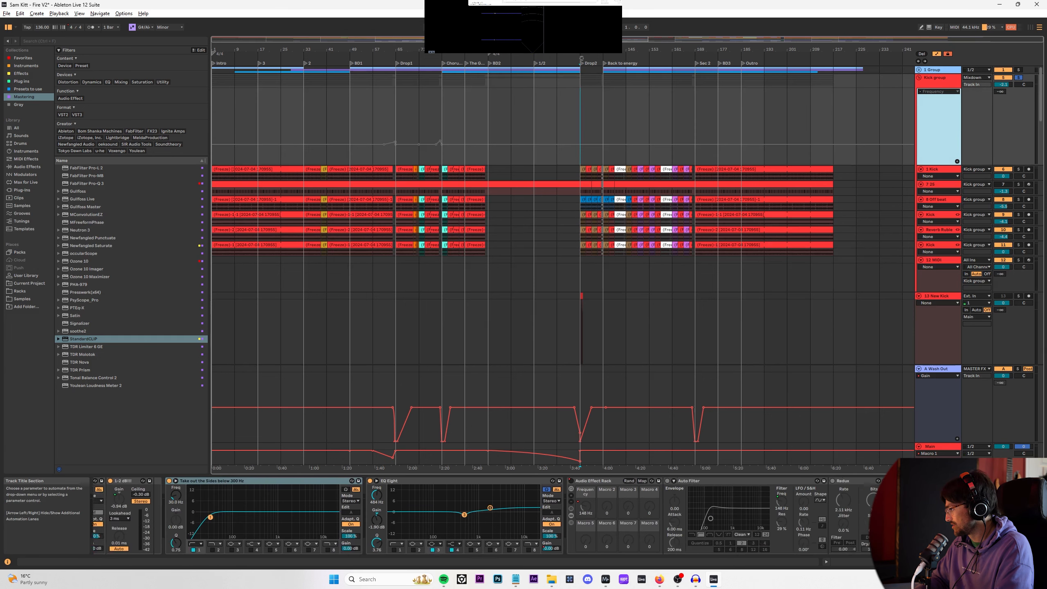
click(569, 244)
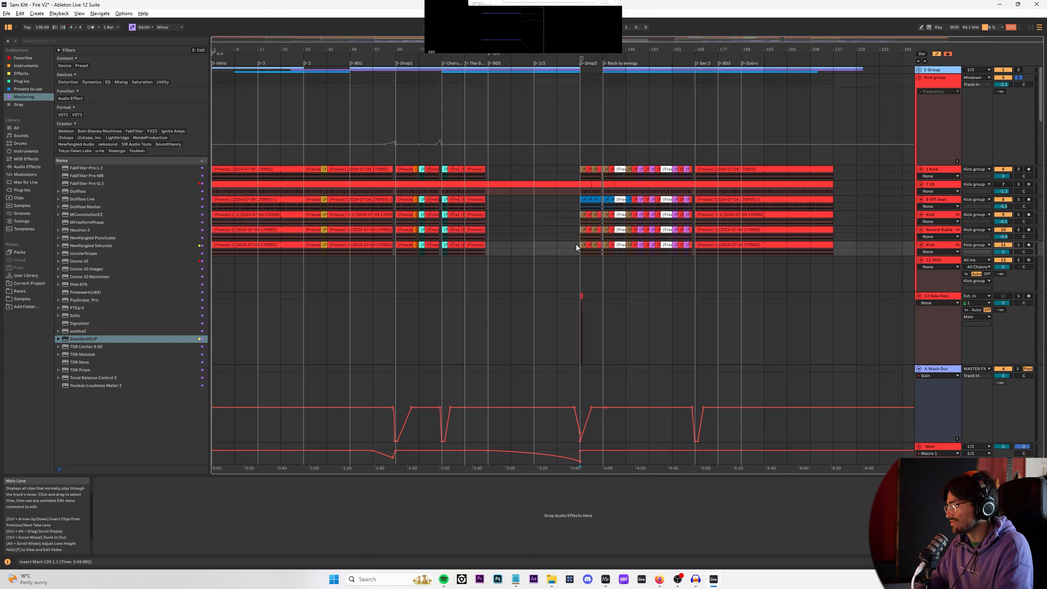
click(594, 208)
Step: Undo the last three edits, back past the removal of the four-bar section before Drop2
click(19, 13)
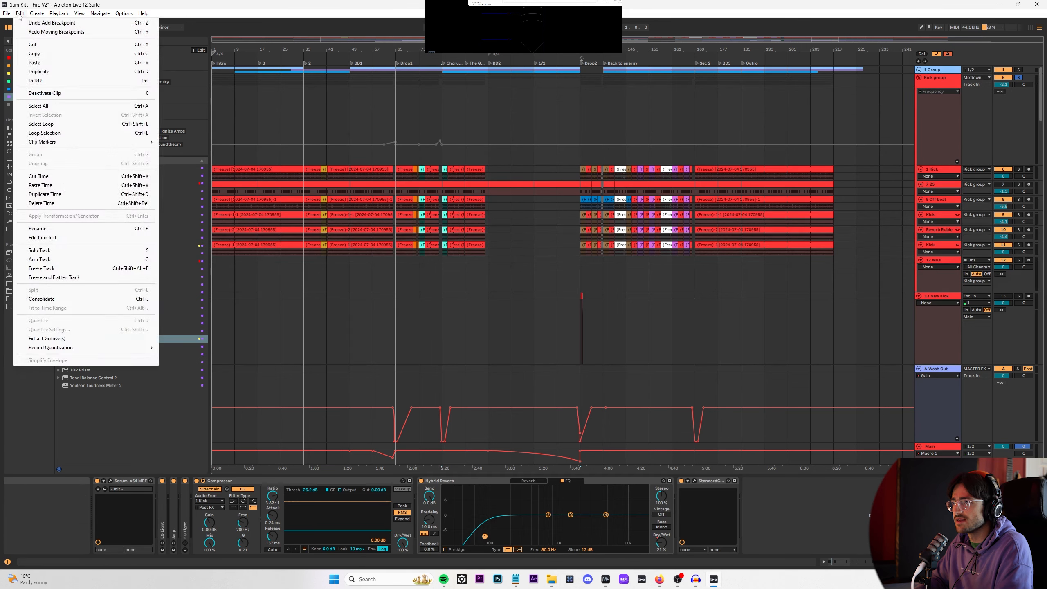
click(22, 24)
click(20, 15)
click(22, 24)
click(20, 15)
click(22, 23)
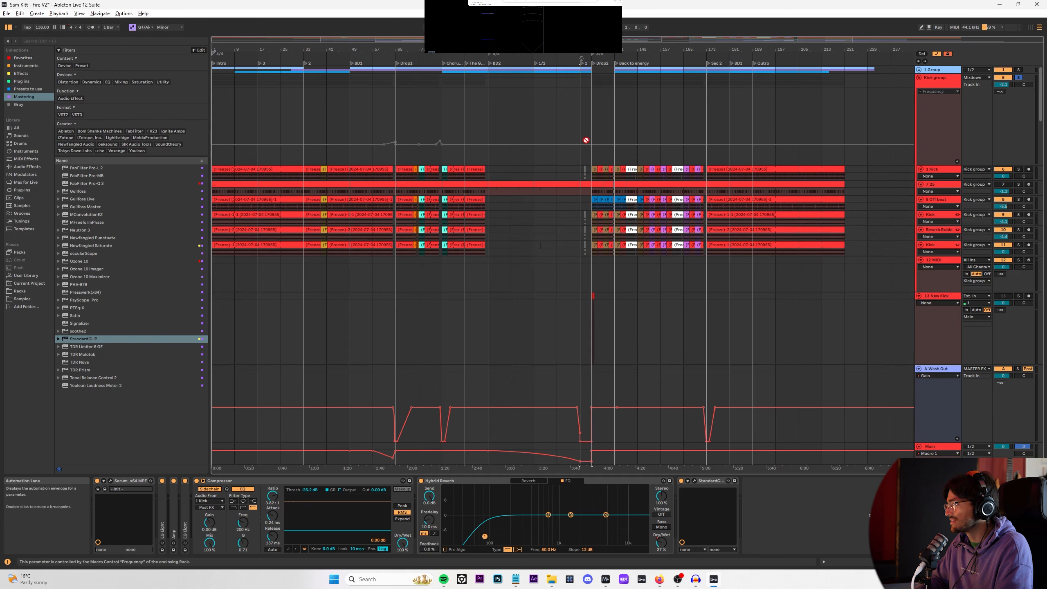
Step: Show the Device On automation of the Kick group's "Take out the Sides below 300 Hz" EQ and delete that automation
scroll(585, 140, up, 4)
click(959, 159)
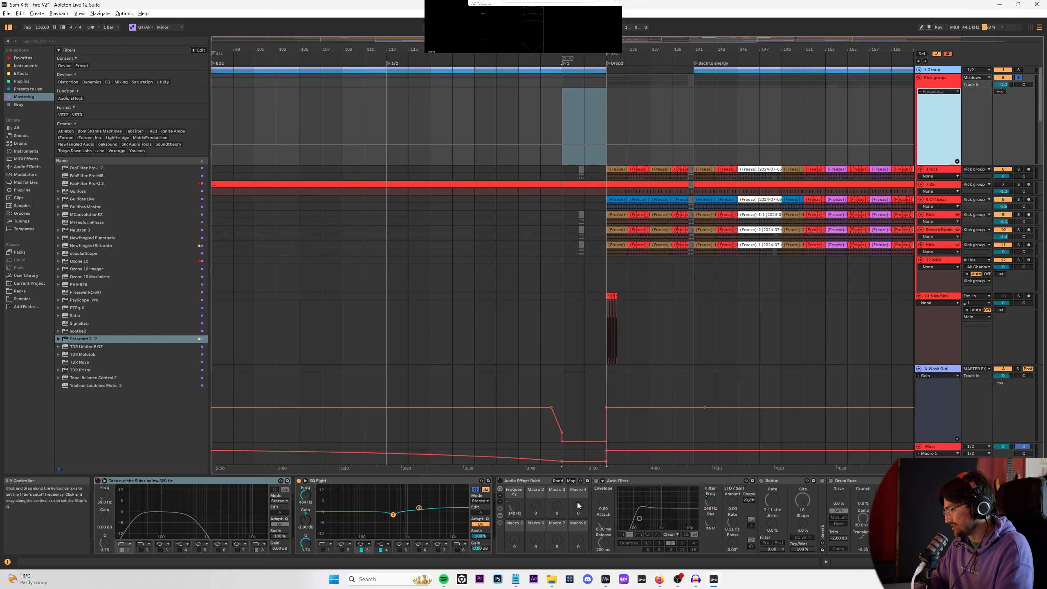
click(98, 481)
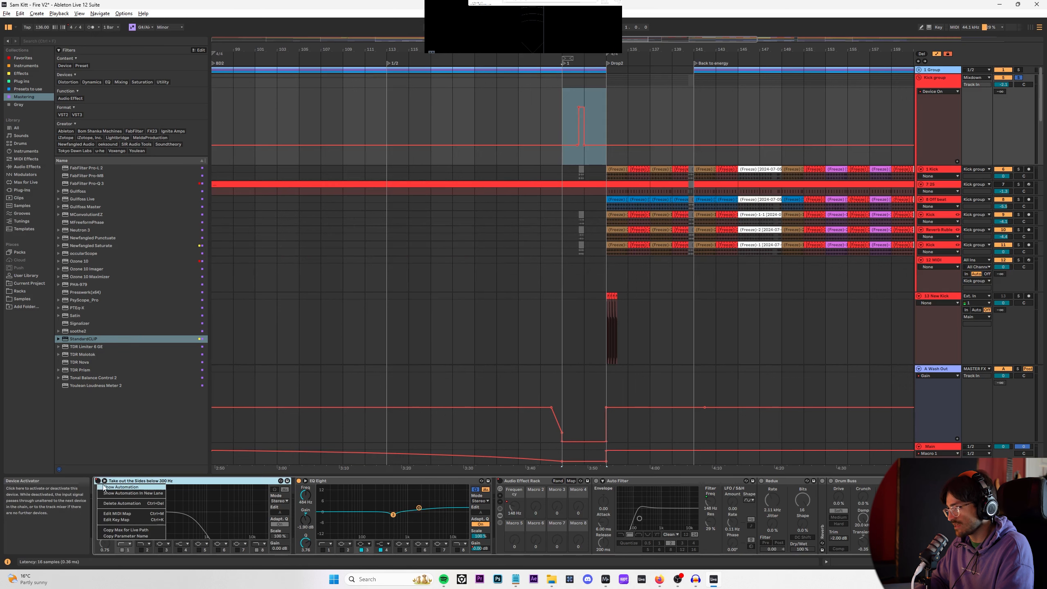
scroll(604, 143, down, 4)
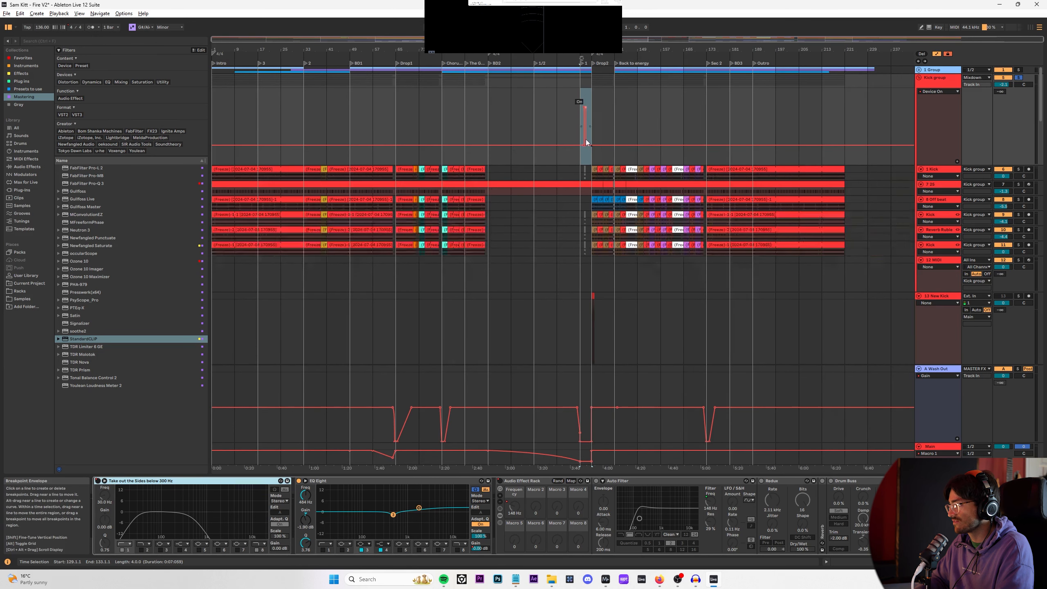
right_click(99, 482)
click(122, 508)
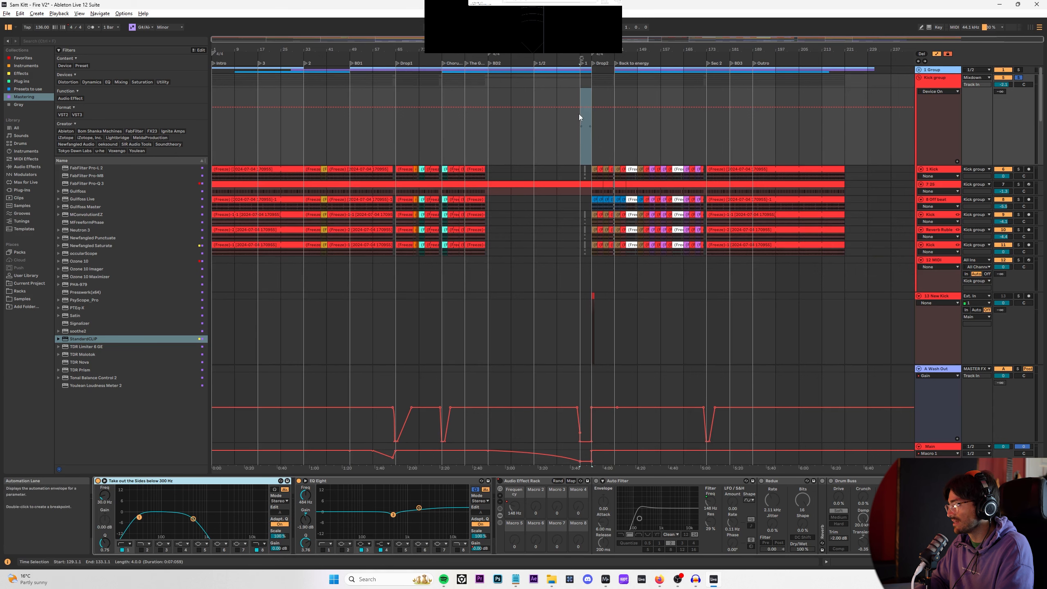
Step: Delete the four bars of time from bar 129 to 133 before Drop2 and play from bar 113
scroll(595, 133, up, 3)
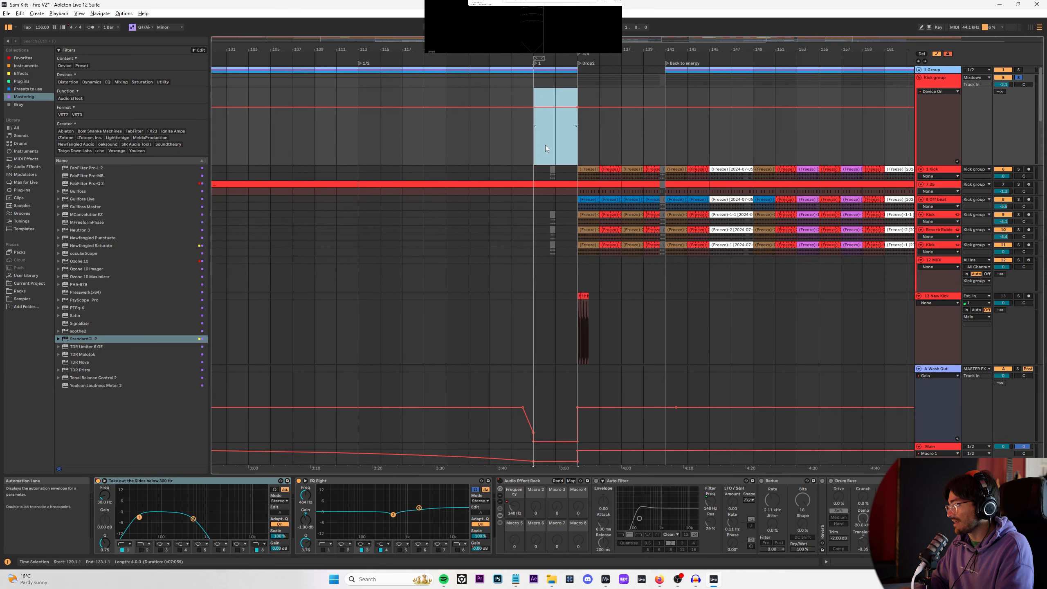
key(ctrl+shift+Delete)
click(361, 140)
scroll(434, 234, down, 3)
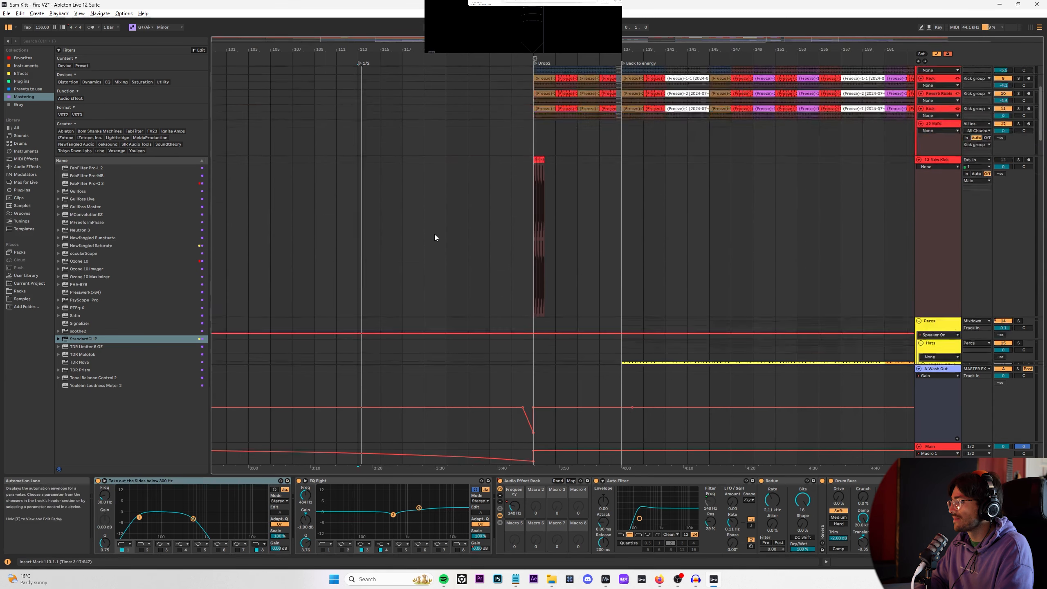
Step: Compare the Bass group's EQ Eight 8 Frequency A and 1 Frequency A automation leading into Drop2
scroll(434, 235, down, 10)
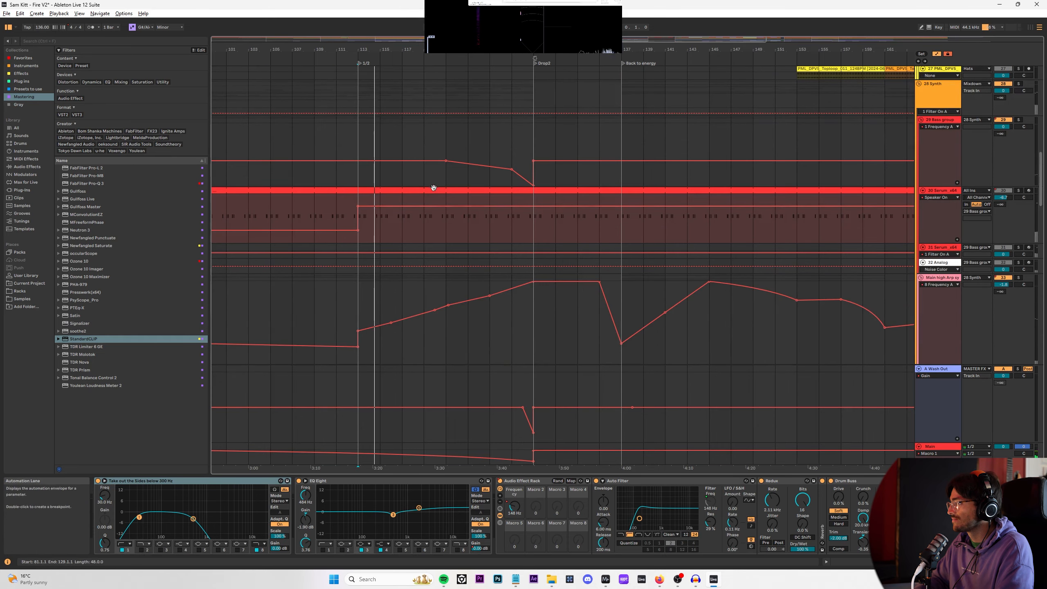
mouse_move(447, 163)
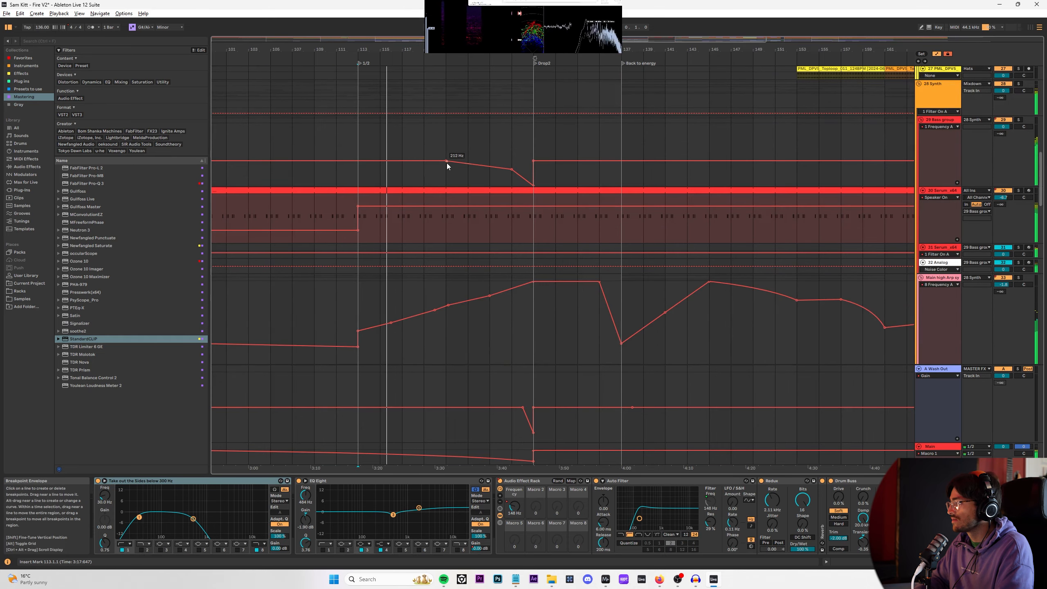
click(948, 126)
click(965, 159)
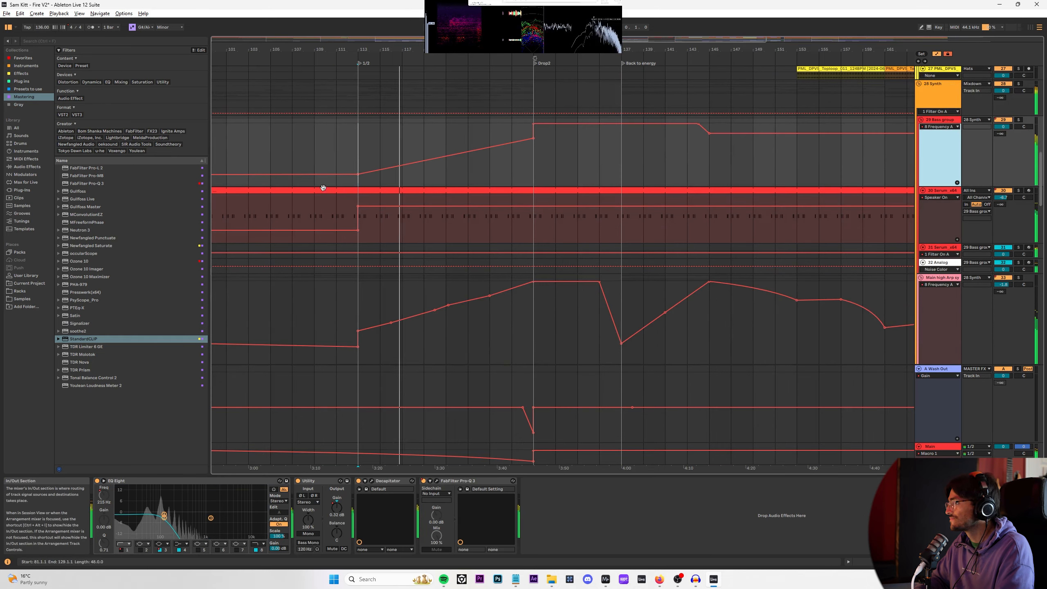
click(948, 127)
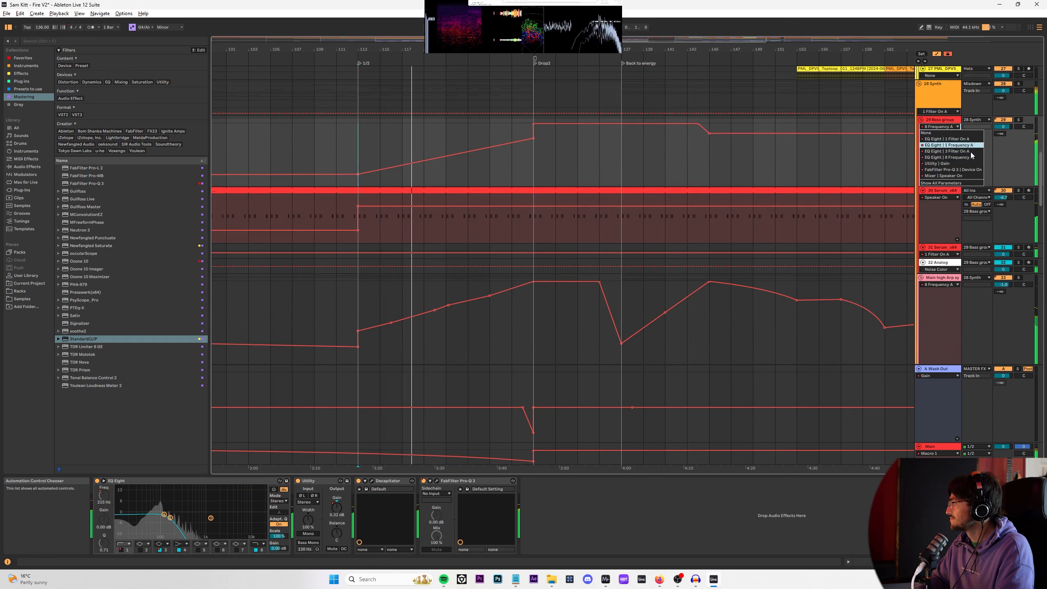
click(948, 144)
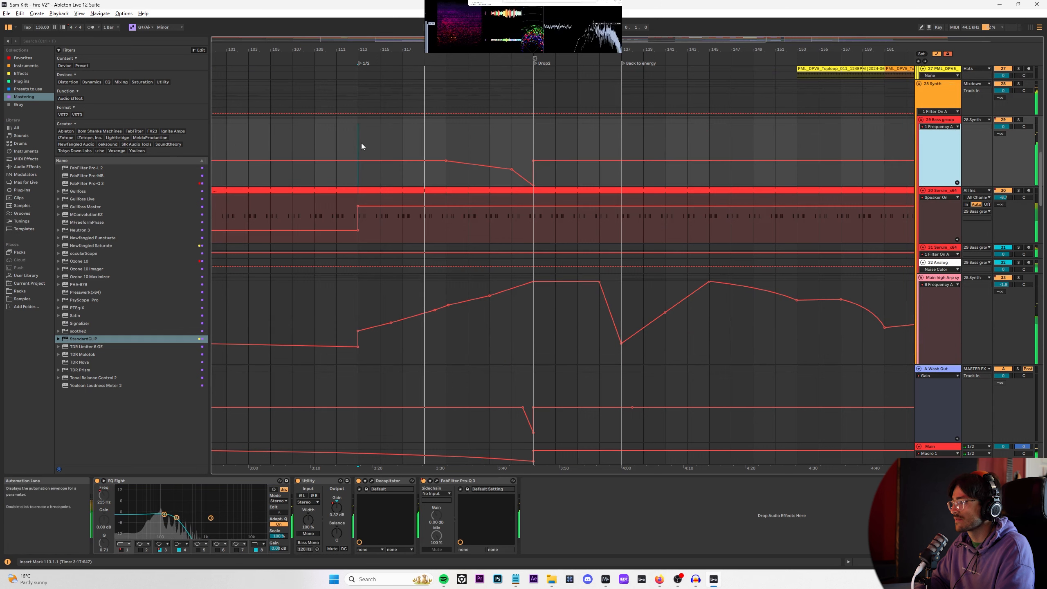
Step: Reshape the Bass group's 1 Frequency A automation to jump up at bar 113 and fall gradually through bars 117 and 121 to Drop2
drag(363, 146, 446, 146)
drag(388, 159, 386, 150)
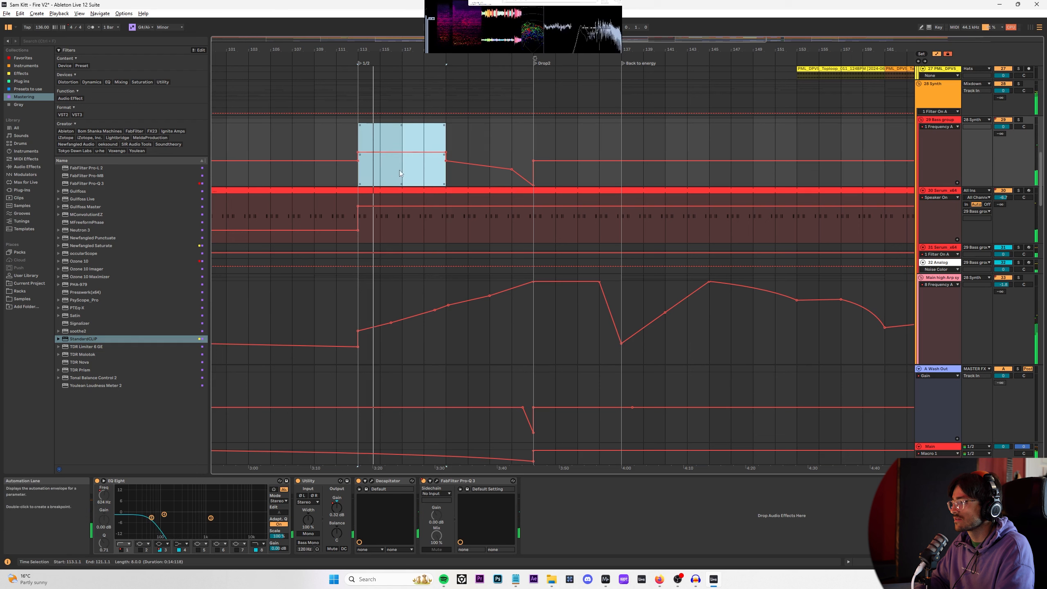
drag(445, 152, 402, 153)
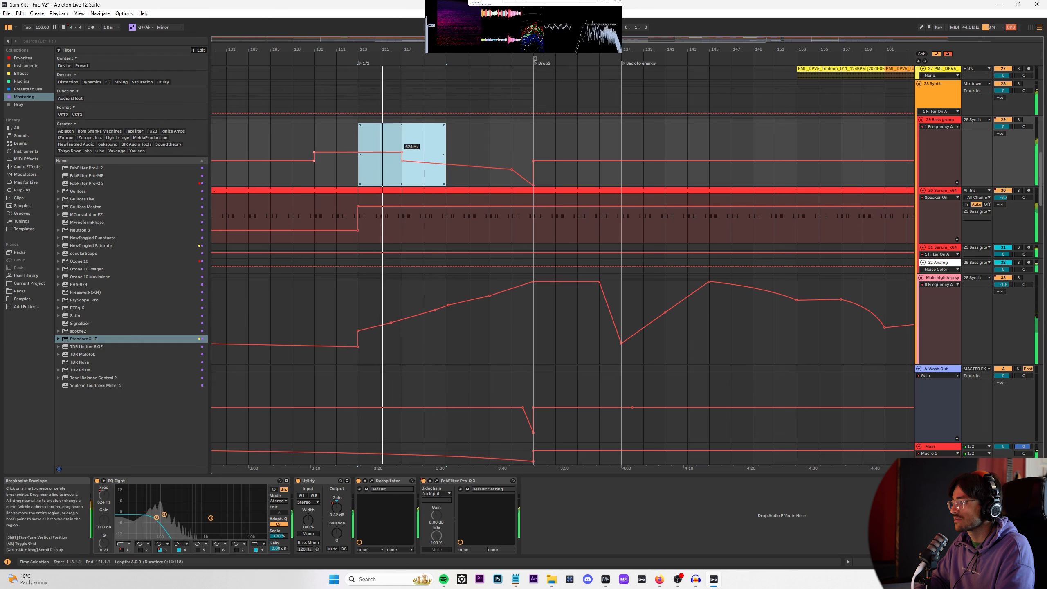
click(403, 162)
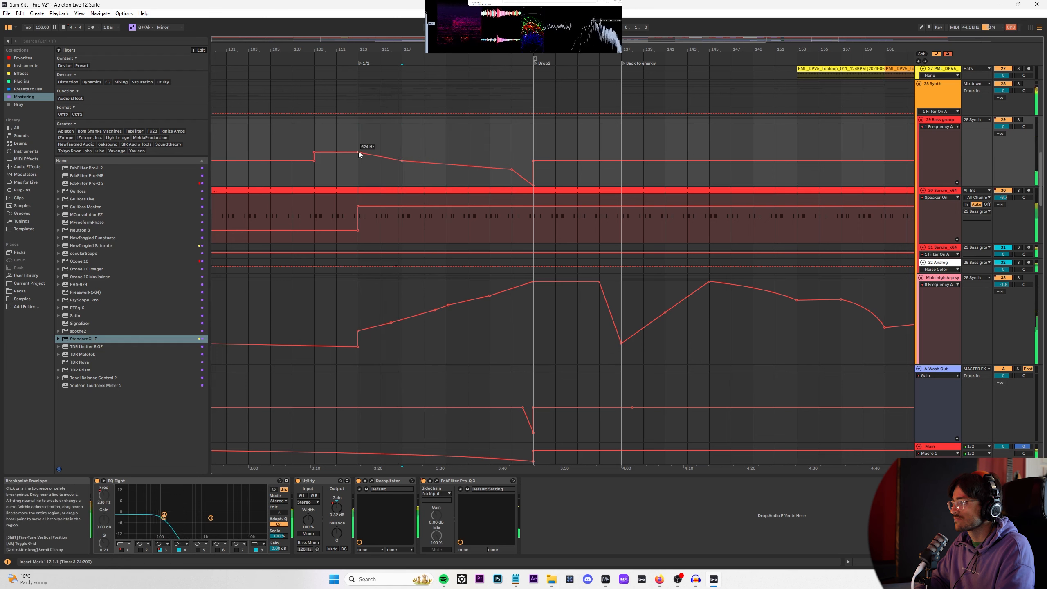
drag(313, 153, 323, 163)
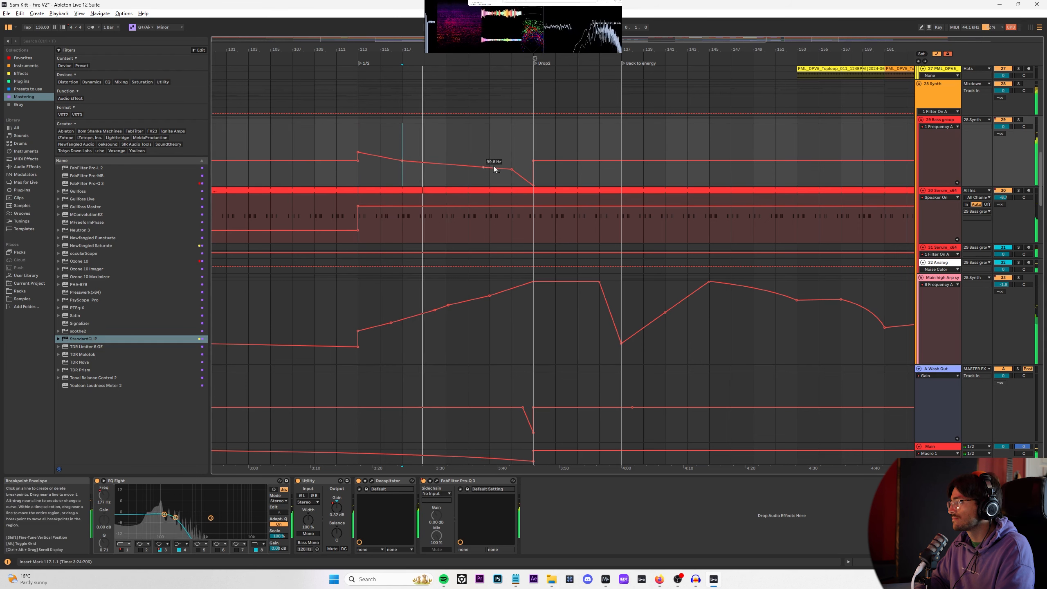
drag(513, 171, 447, 171)
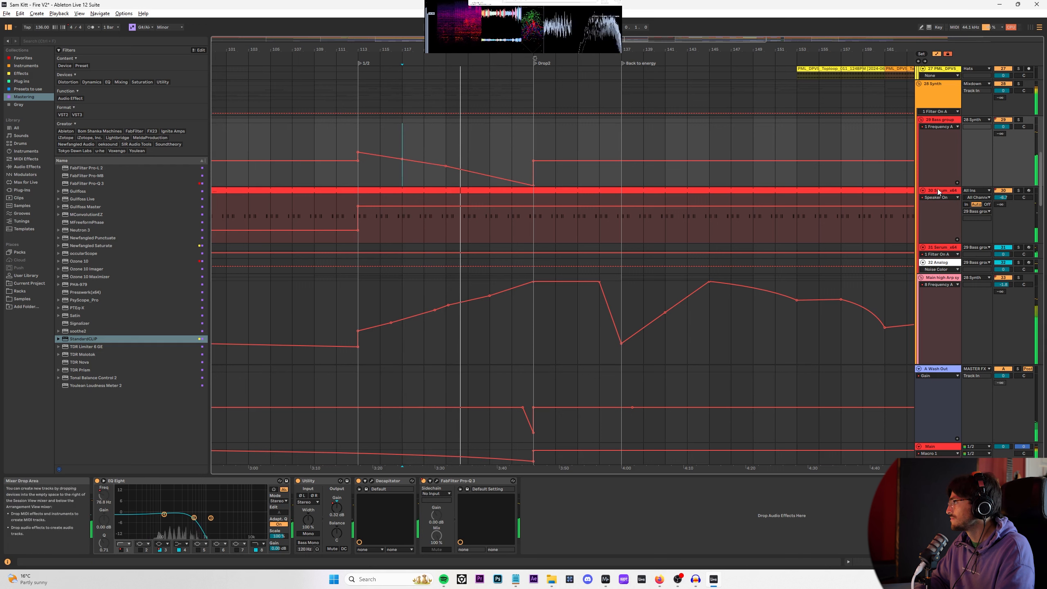
Step: Show the Env1 Rel automation of track 31 Serum in the Bass group and add a raised breakpoint at Drop2
click(948, 248)
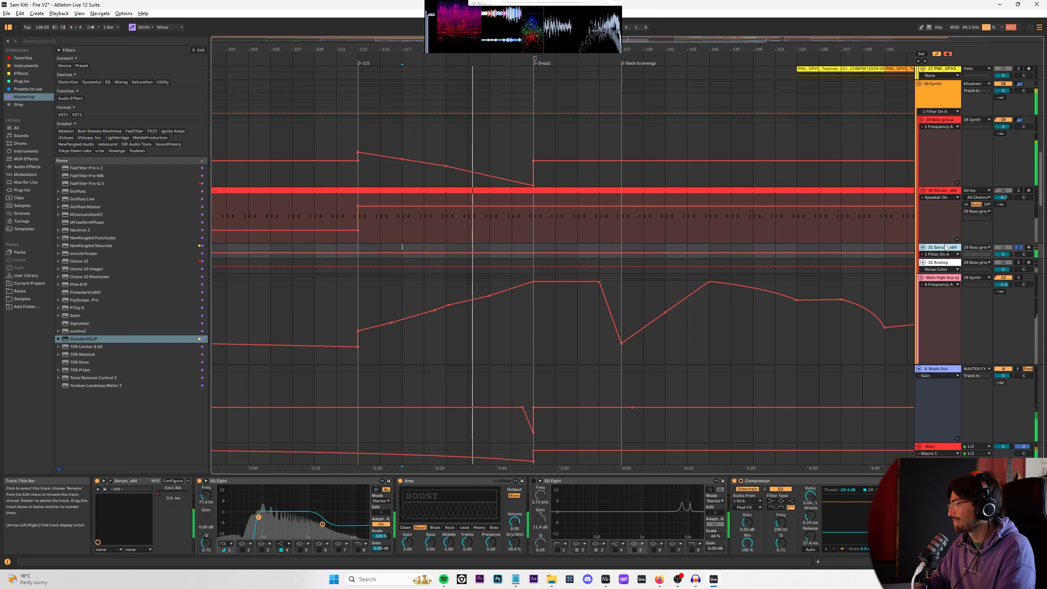
click(949, 242)
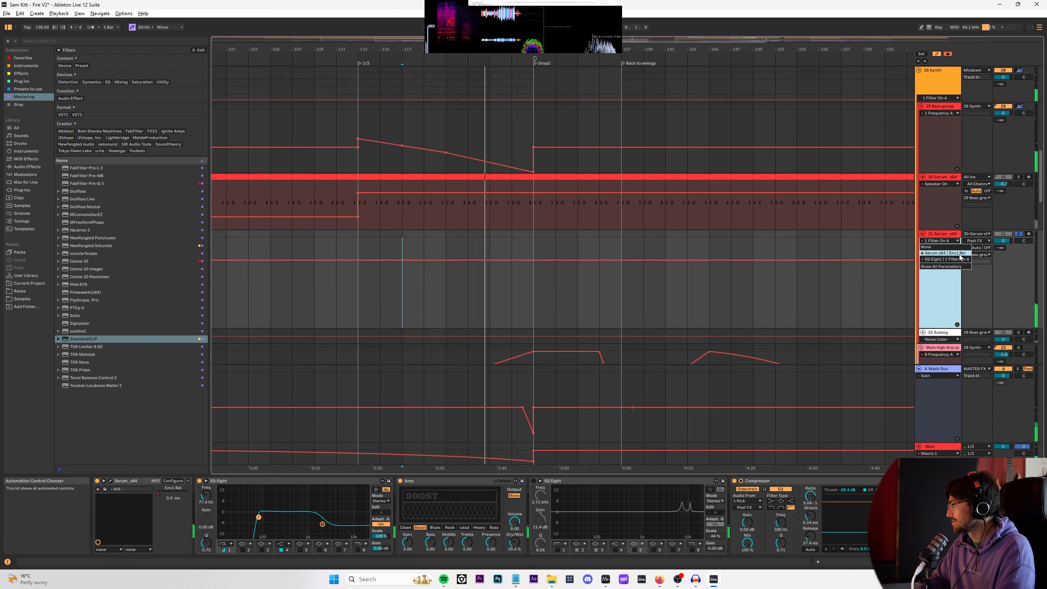
click(944, 253)
drag(390, 262, 533, 271)
click(535, 161)
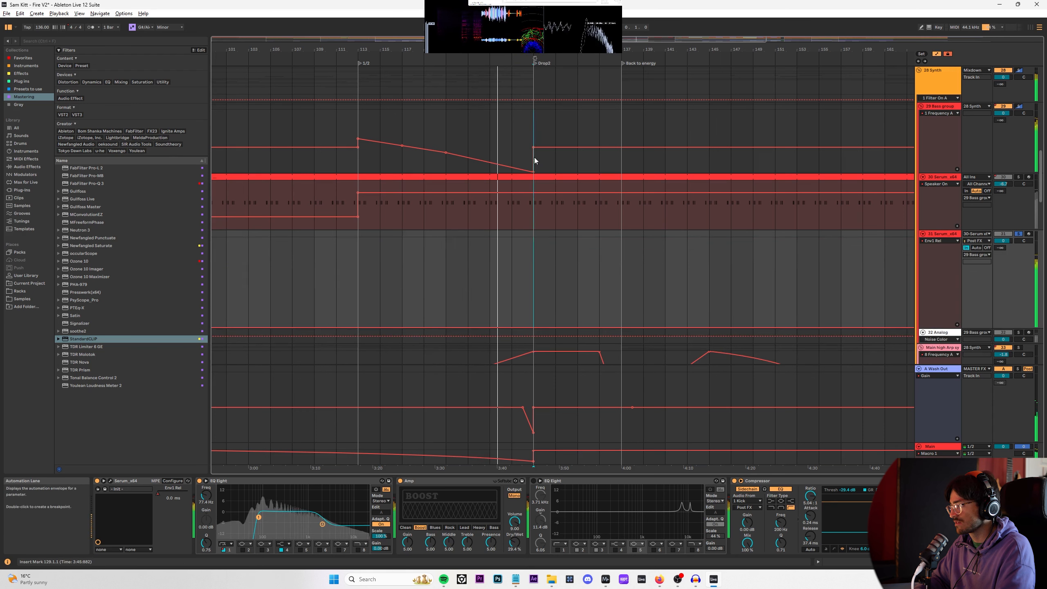
key(ctrl+z)
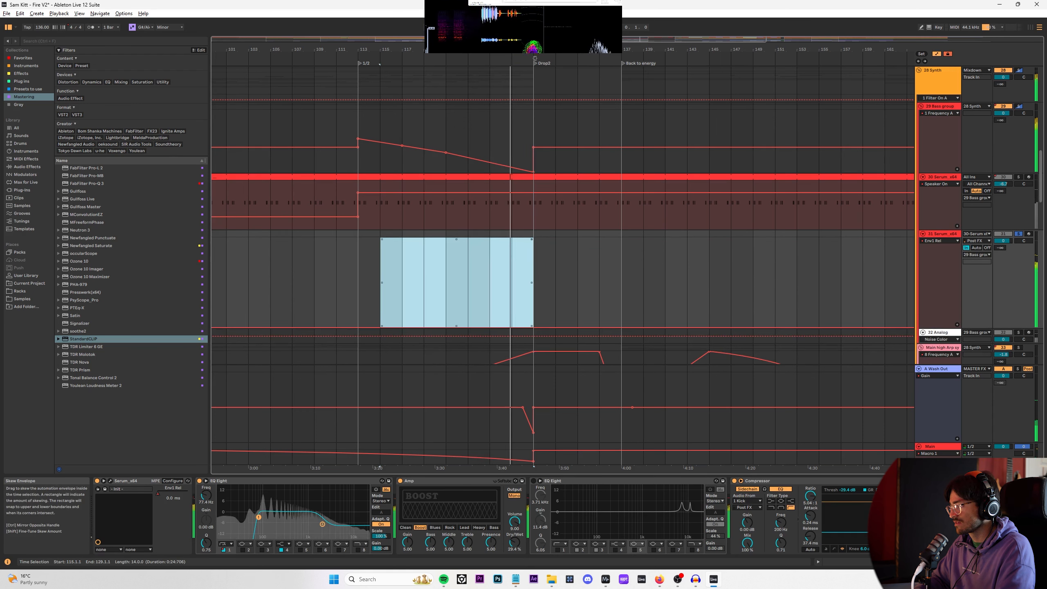
click(524, 326)
drag(520, 323, 533, 268)
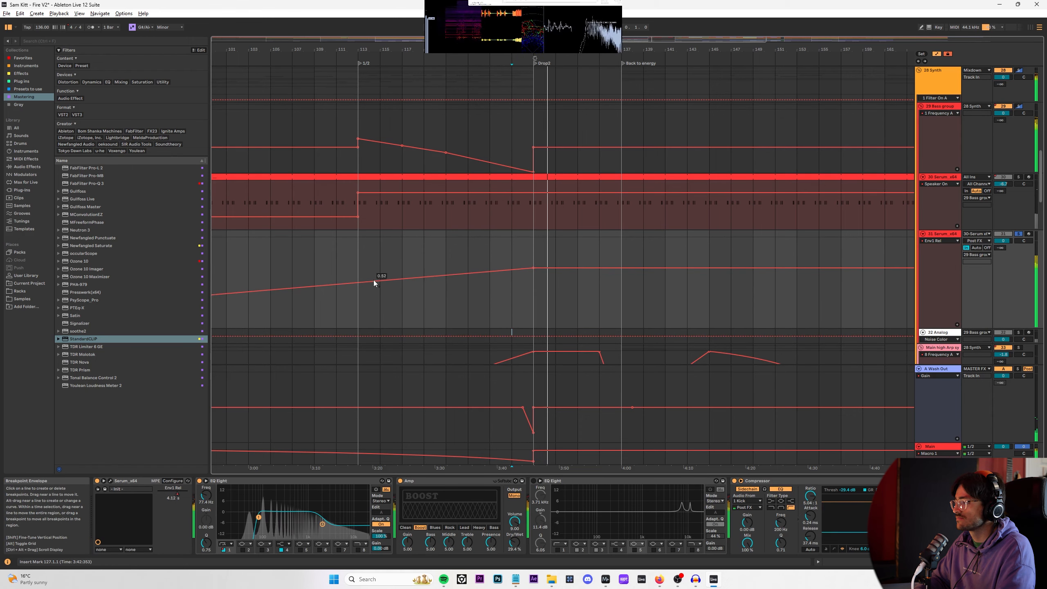
Step: Shape the Serum Env1 Rel automation to rise from the minimum at bar 113 to a peak at bar 121 and fall back by Drop2
click(357, 267)
drag(357, 268, 358, 326)
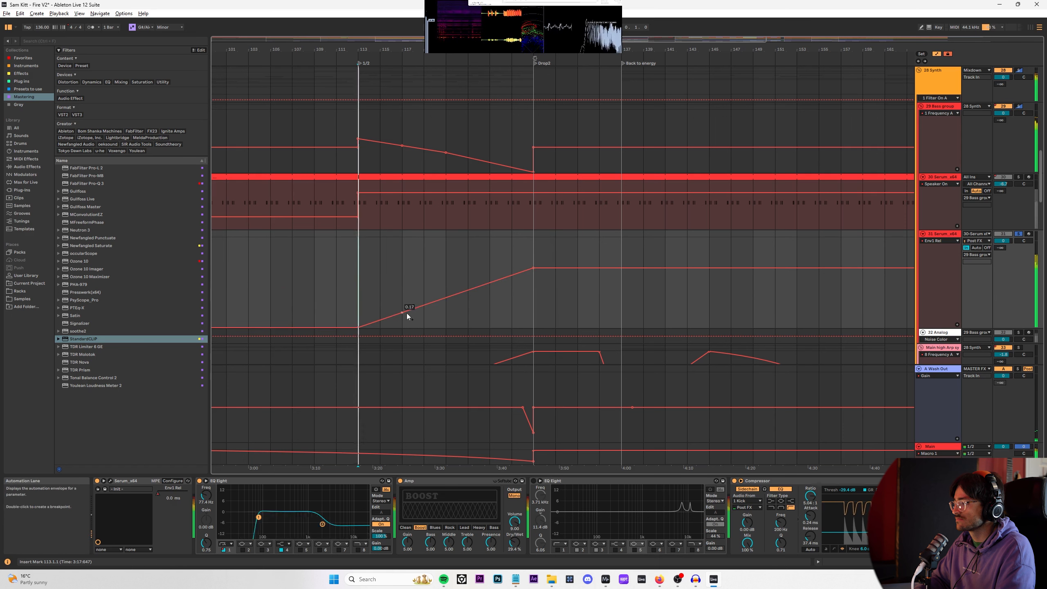
drag(444, 297, 446, 279)
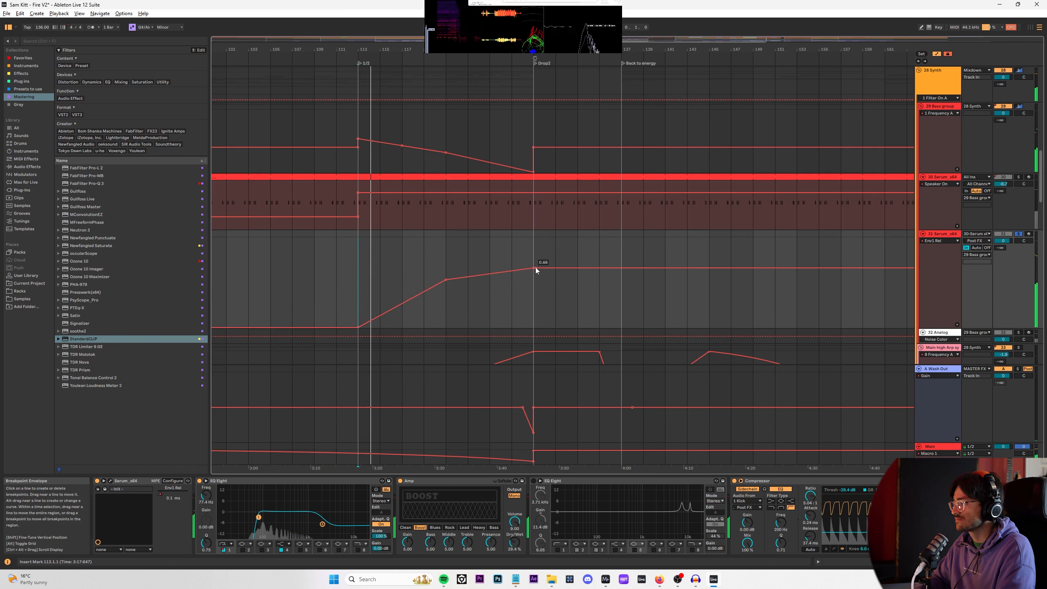
drag(535, 268, 533, 327)
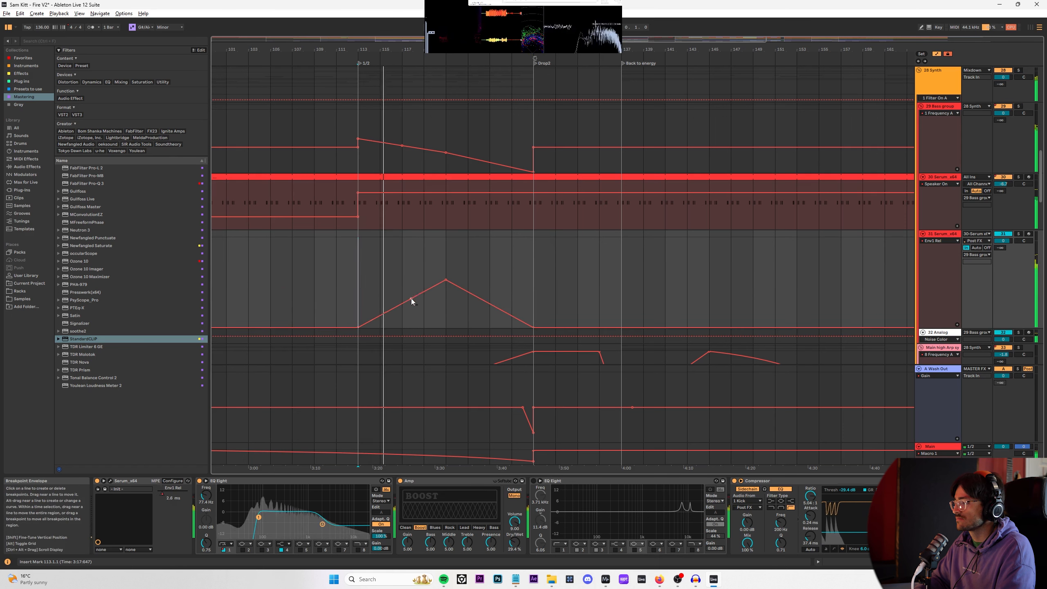
Step: Make Env1 Rel jump to about 0.24 at bar 113 and lower the bar 121 breakpoint to nearly the same level
drag(358, 328, 386, 287)
scroll(370, 303, down, 4)
click(375, 295)
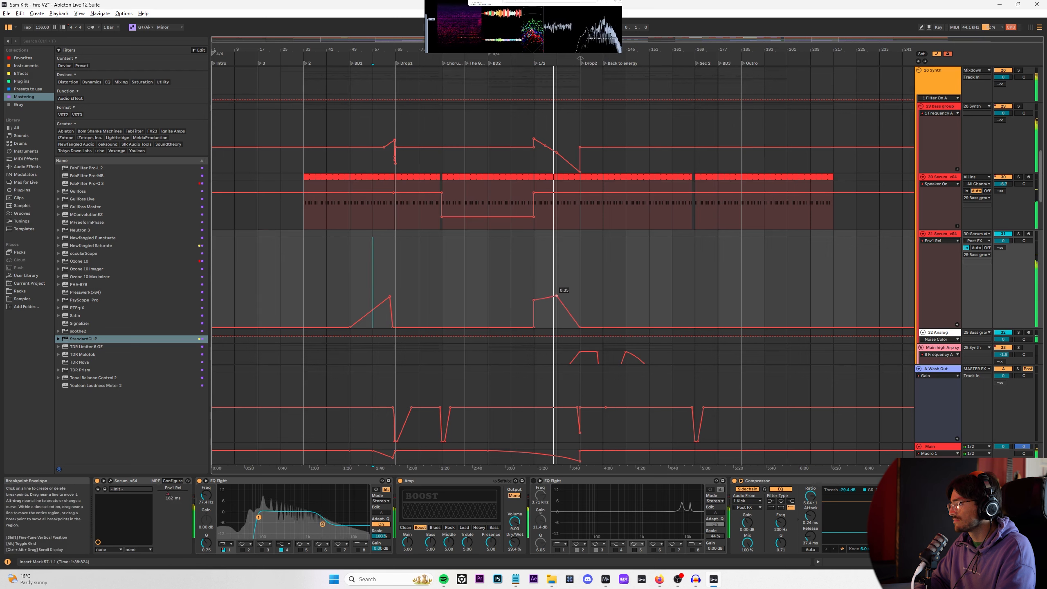
drag(557, 301, 556, 307)
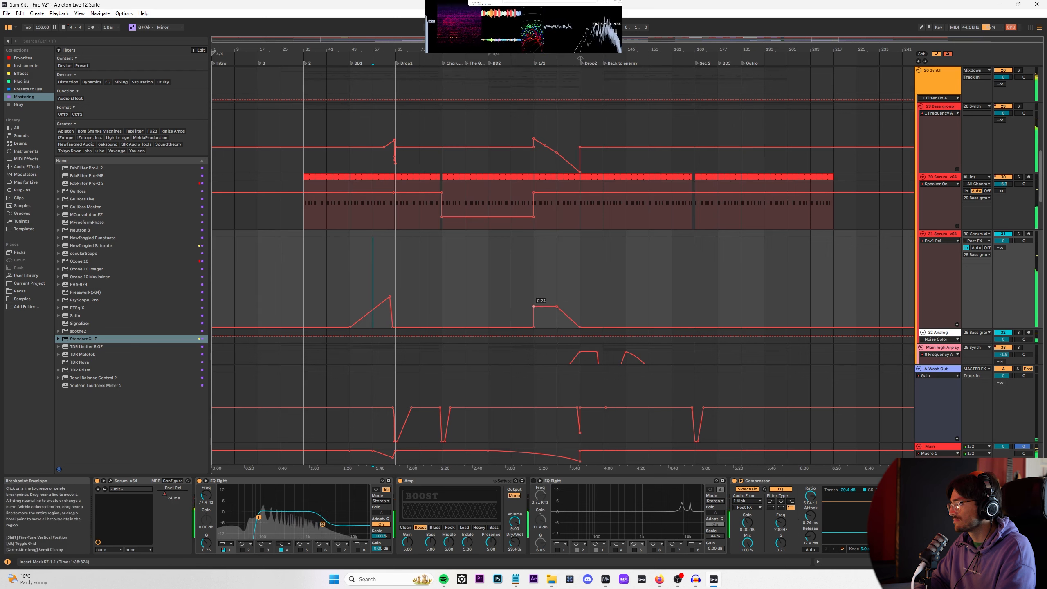
Step: Flatten the Bass group's 1 Frequency A automation from bar 113 to 121, then raise it to a peak around bar 127 before Drop2
scroll(557, 160, up, 4)
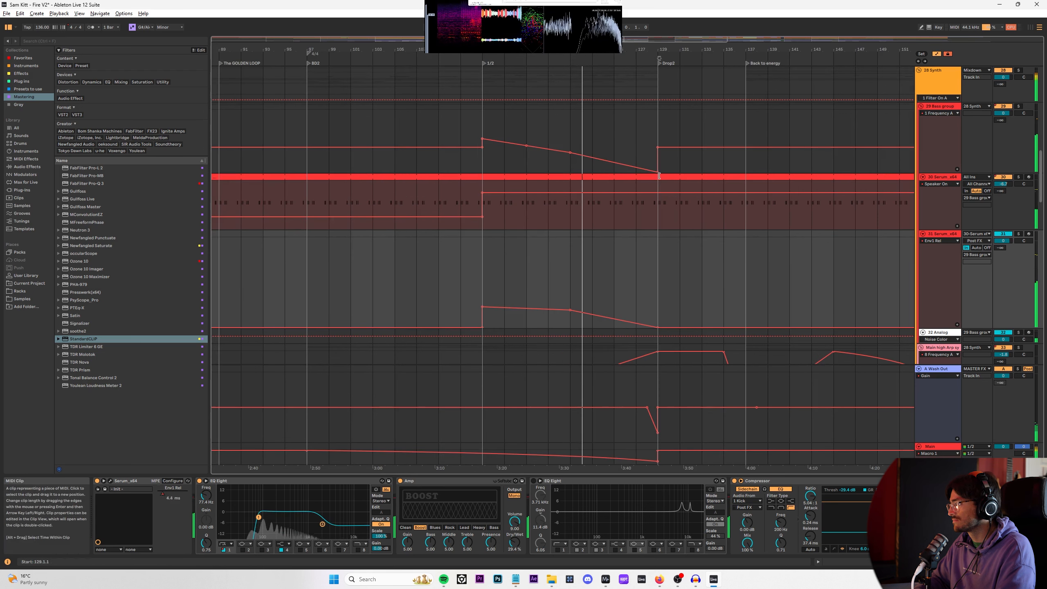
drag(658, 172, 636, 143)
click(620, 146)
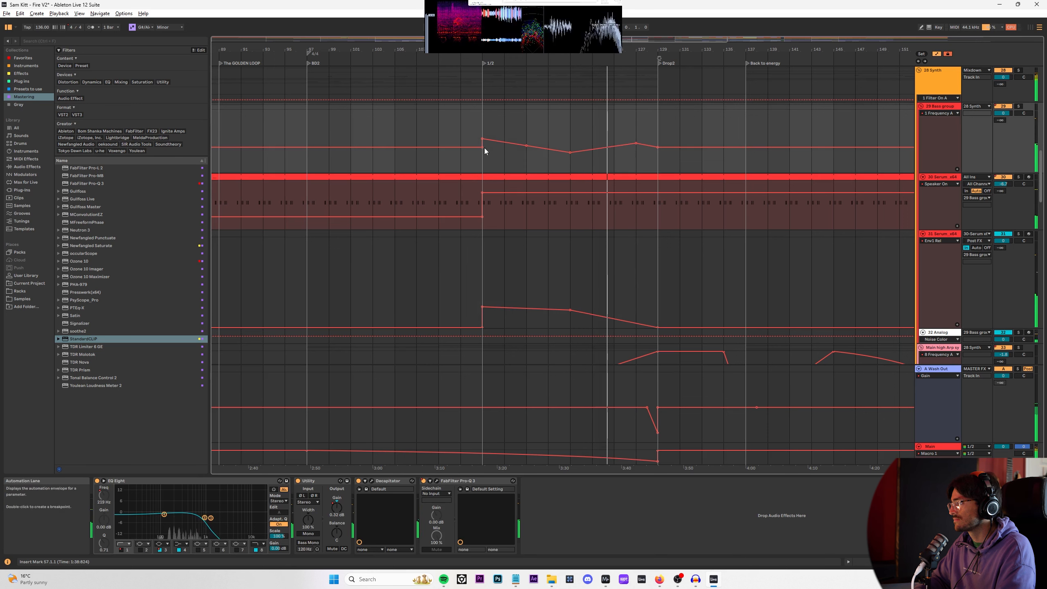
drag(482, 147, 569, 146)
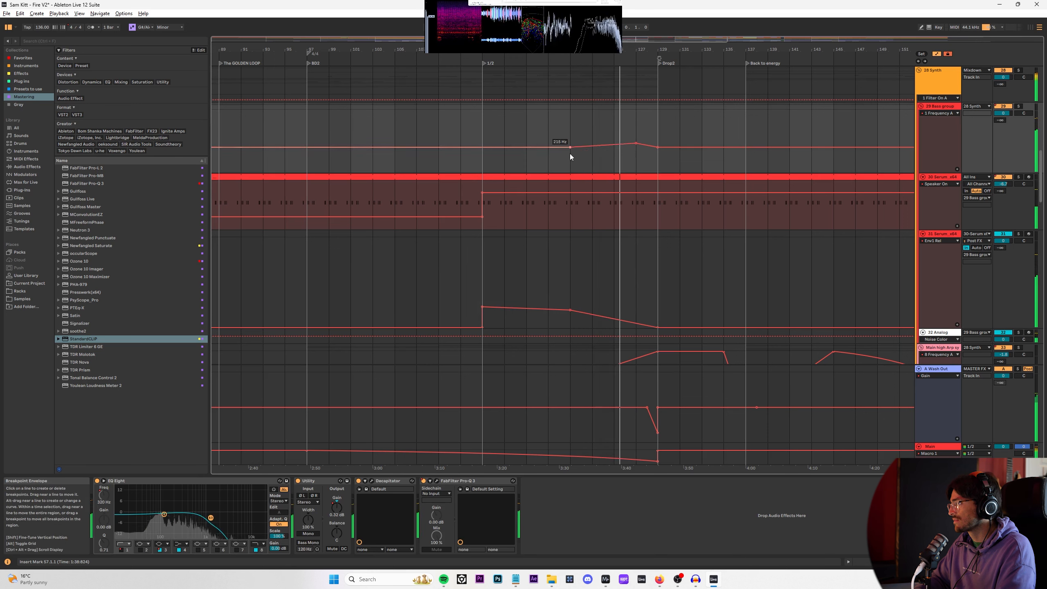
drag(636, 144, 637, 137)
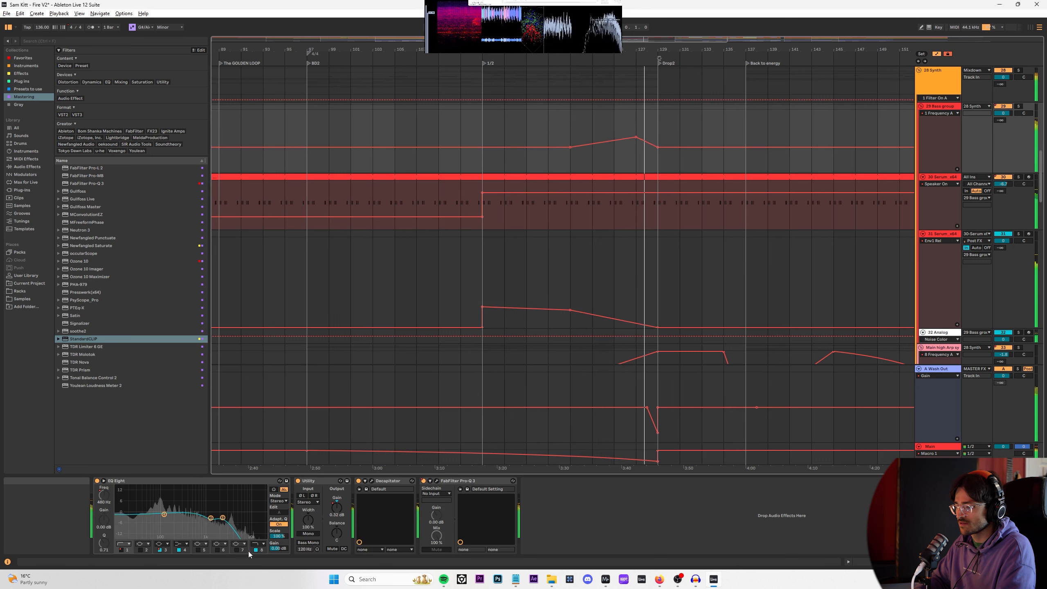
Step: Show the Bass group's EQ Eight 1 Filter On A automation and switch it on from bar 113 to 129 only
click(120, 550)
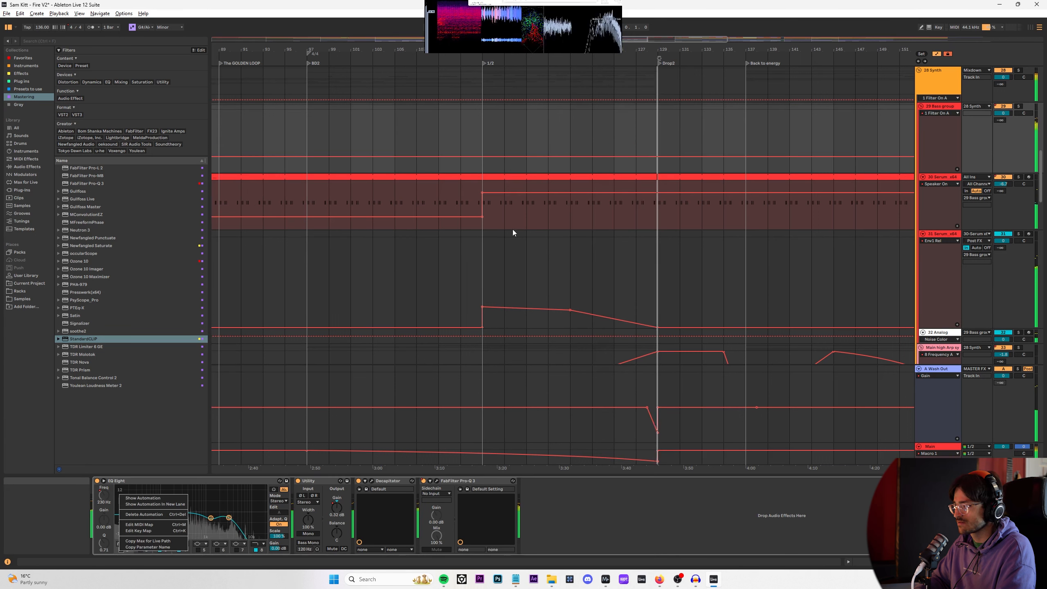
drag(493, 165, 612, 135)
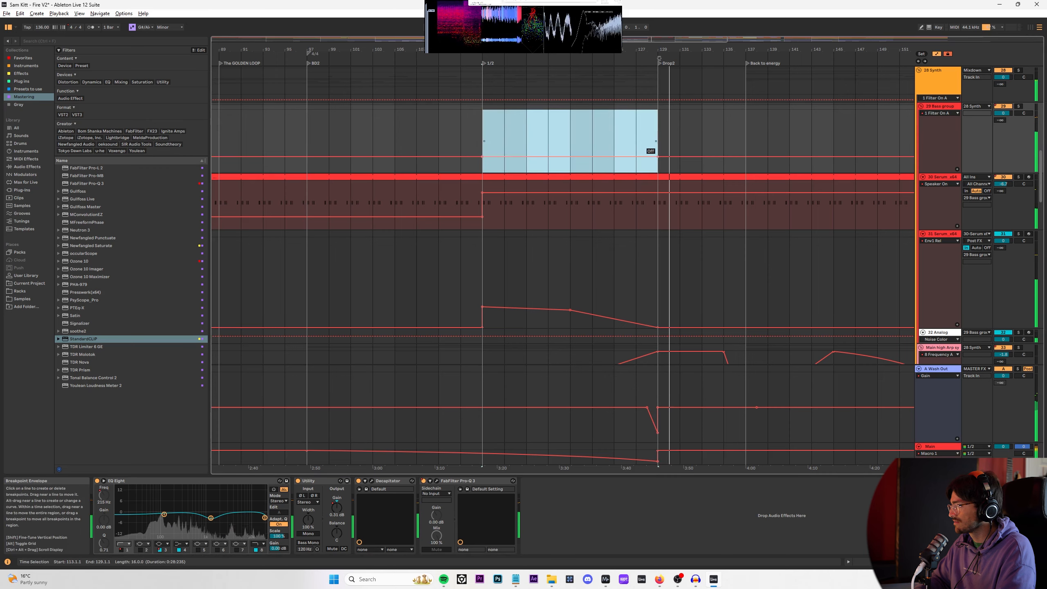
click(537, 116)
Step: Turn off the Kick group's "Take out the Sides below 300 Hz" EQ and replay the transition from bar 113
scroll(942, 209, up, 10)
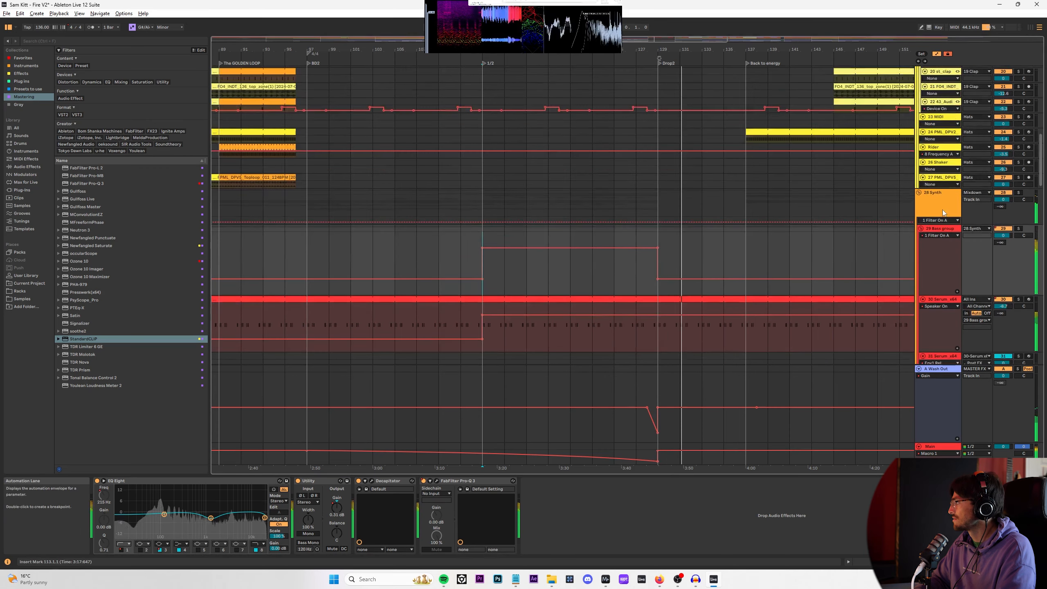
scroll(944, 145, up, 10)
click(946, 125)
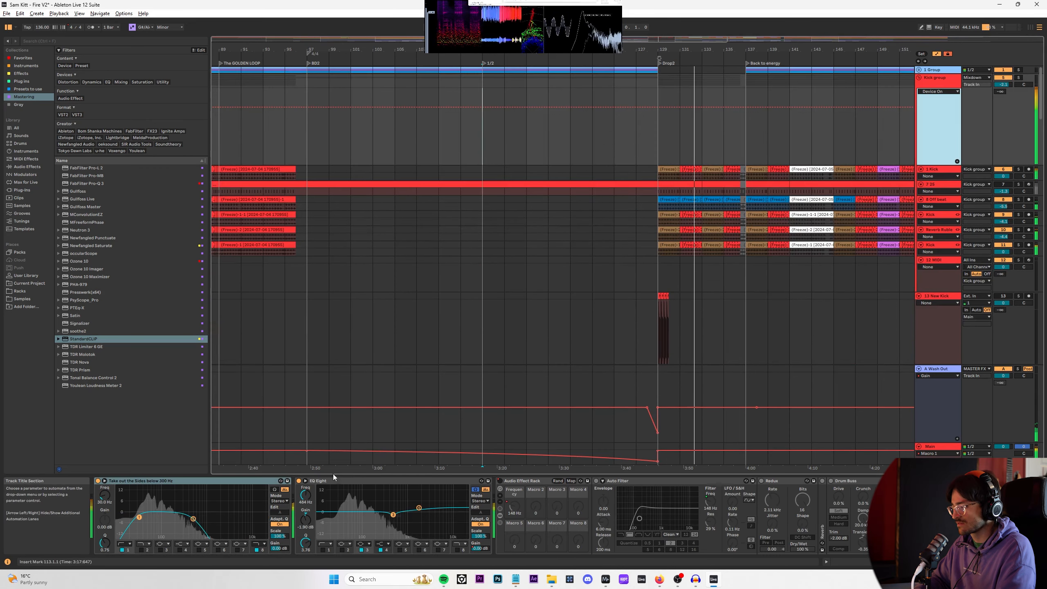
click(98, 481)
scroll(502, 157, down, 3)
scroll(502, 158, down, 10)
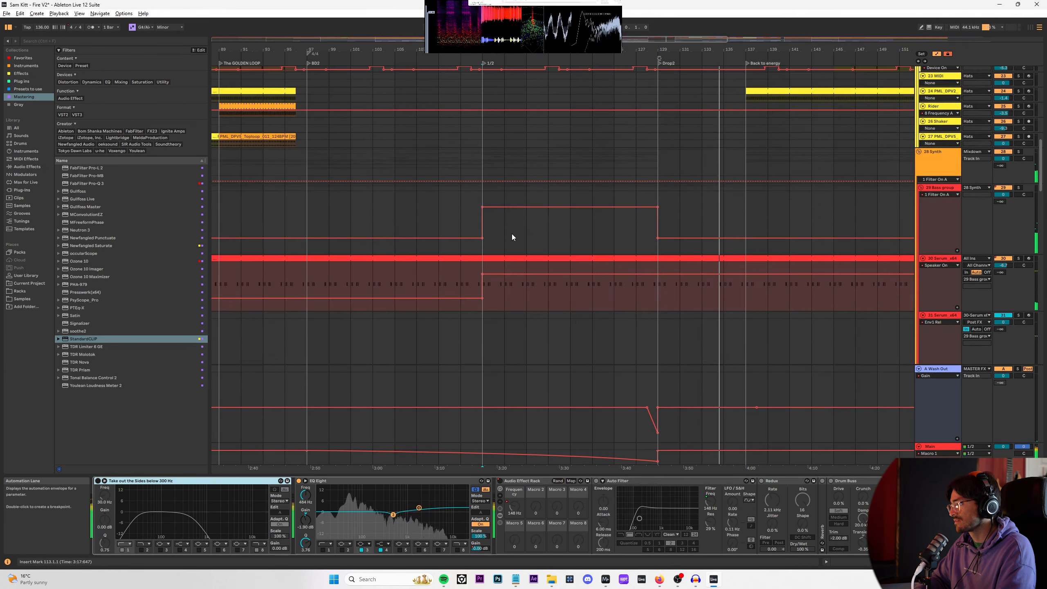
click(492, 210)
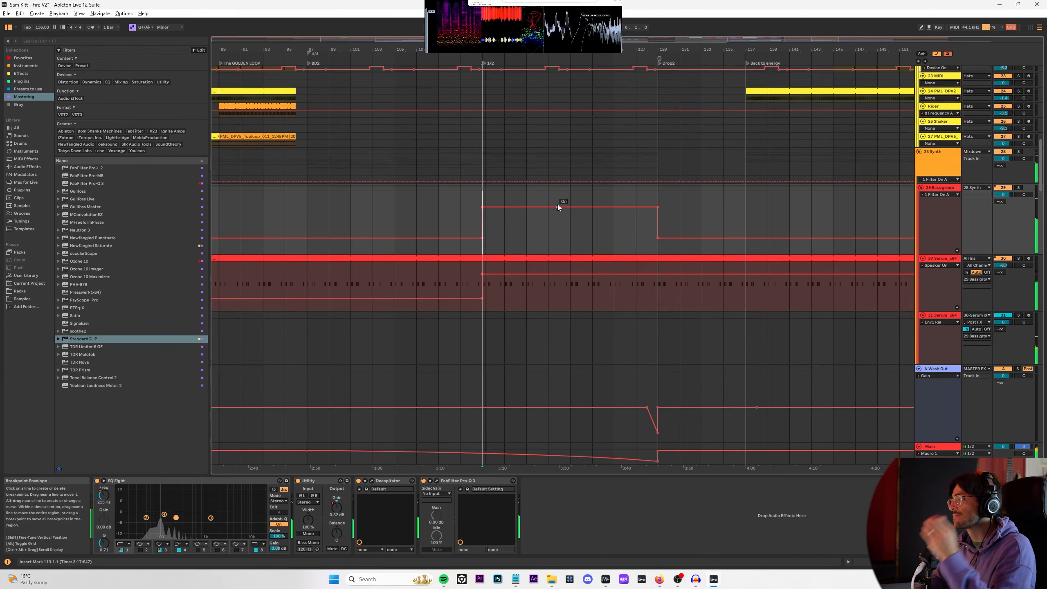
Step: Reshape the Bass group's 8 Frequency A automation to peak around bar 124 and dip down to Drop2
scroll(553, 200, down, 5)
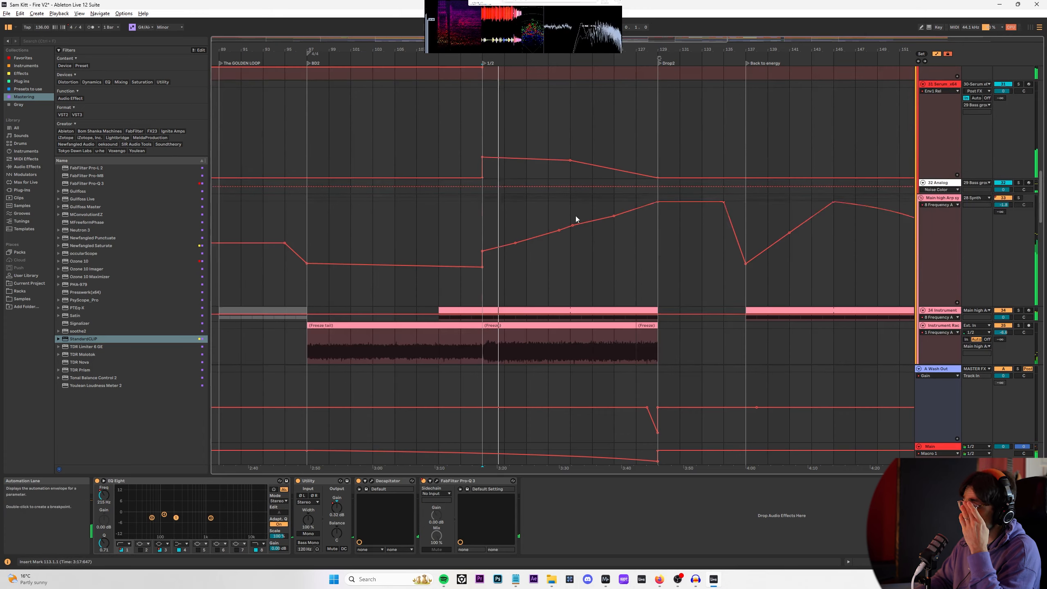
scroll(590, 163, up, 2)
click(939, 140)
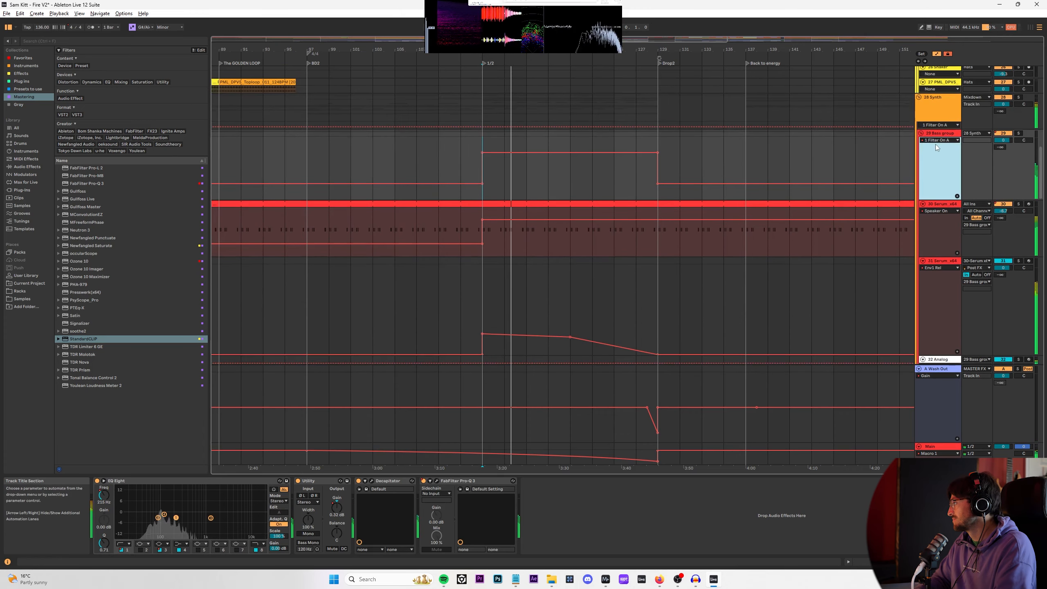
click(948, 171)
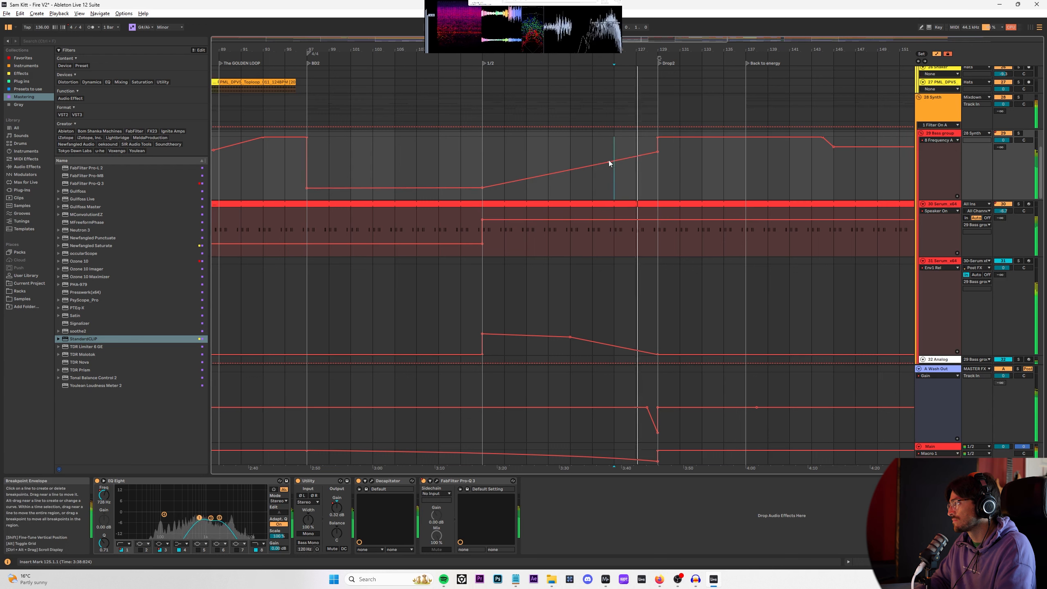
drag(638, 157, 640, 181)
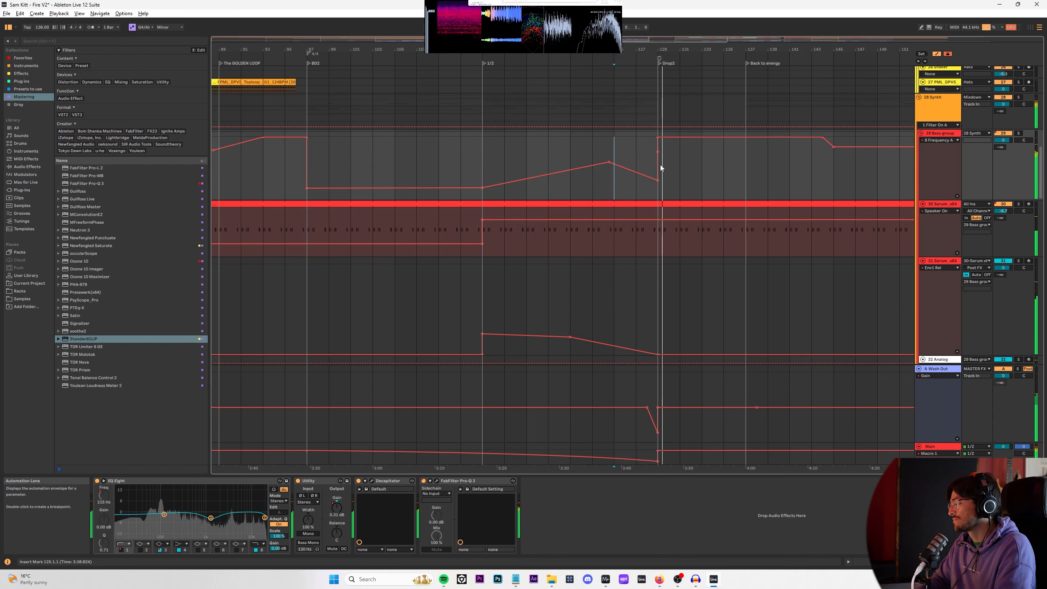
scroll(659, 164, down, 5)
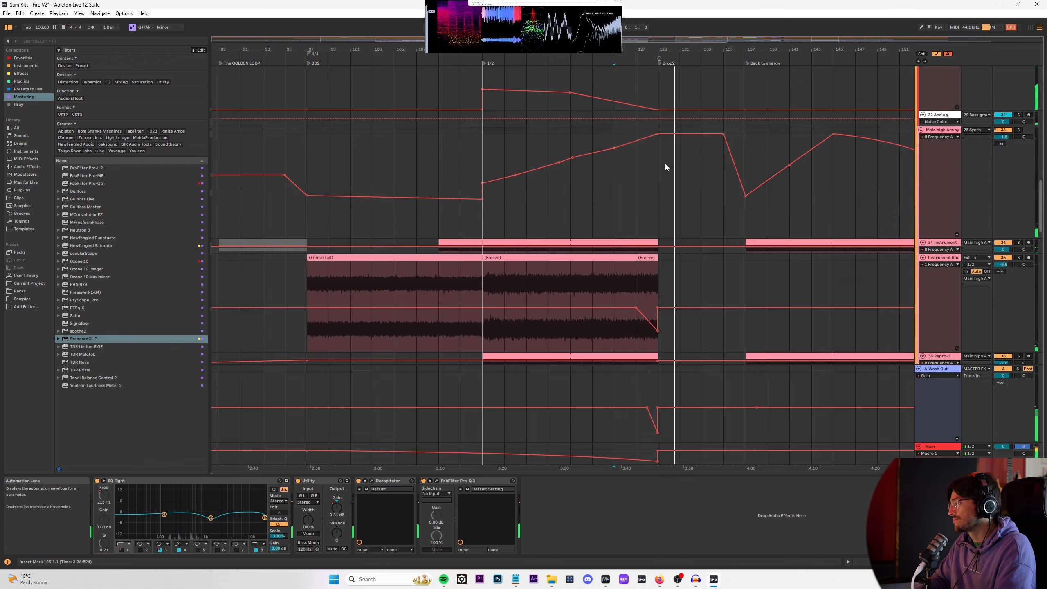
scroll(640, 185, up, 5)
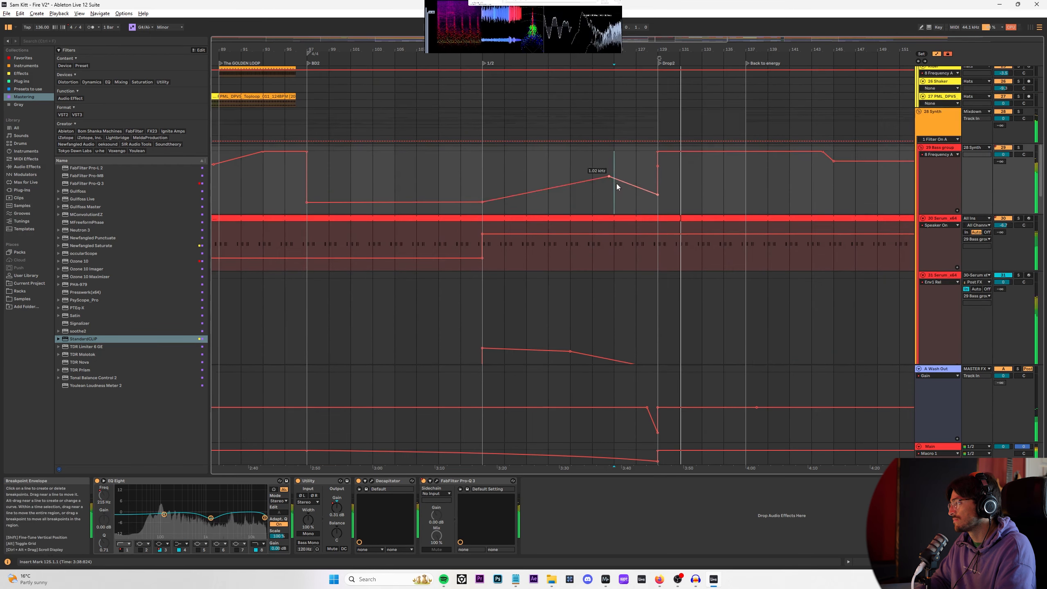
Step: Play from bar 97, check the Bass group's Speaker On automation and return to its 8 Frequency A automation
click(312, 152)
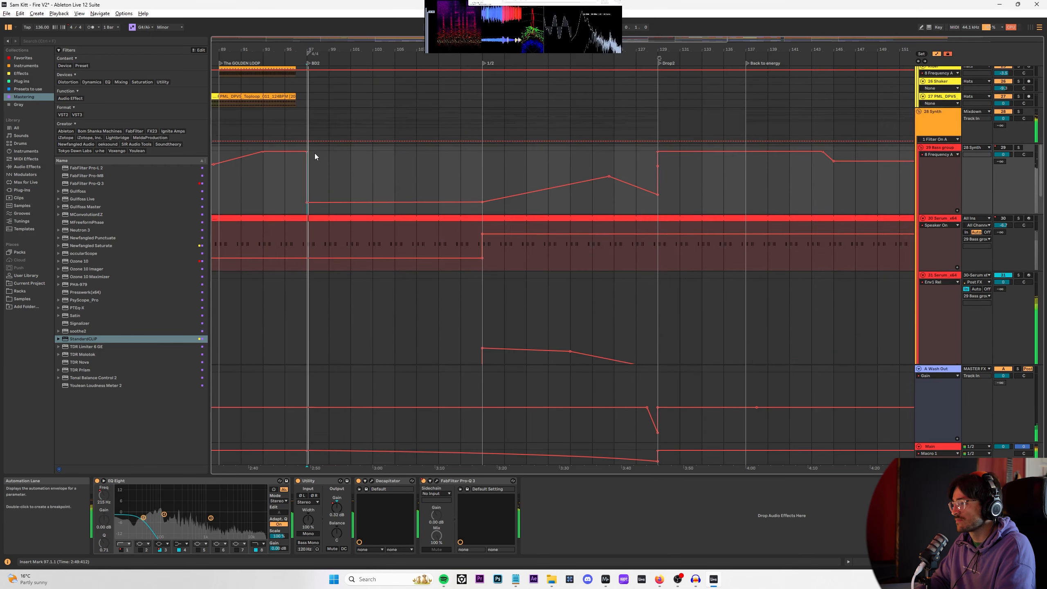
click(1002, 150)
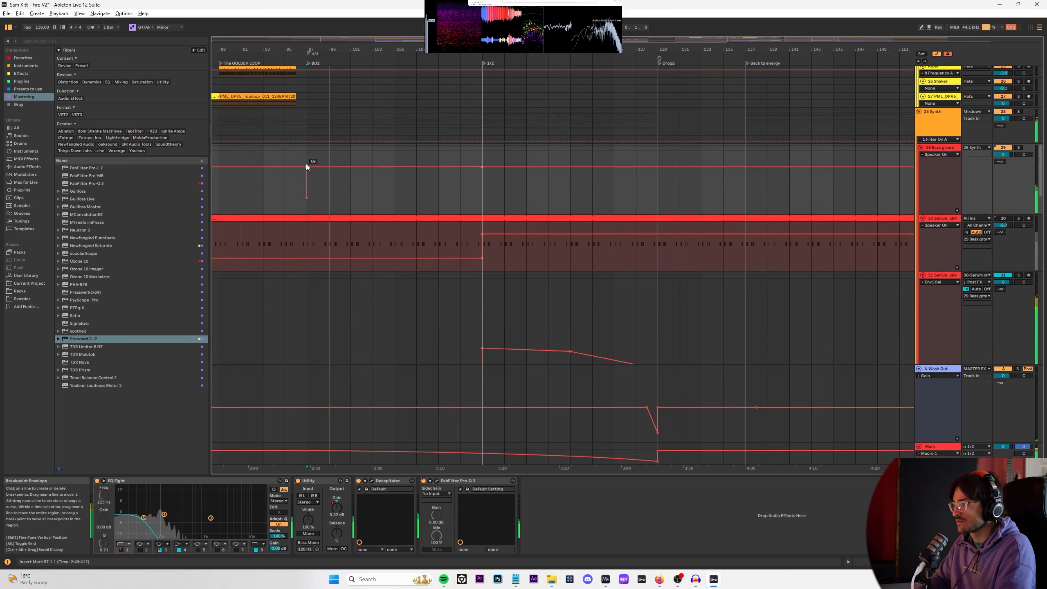
click(944, 155)
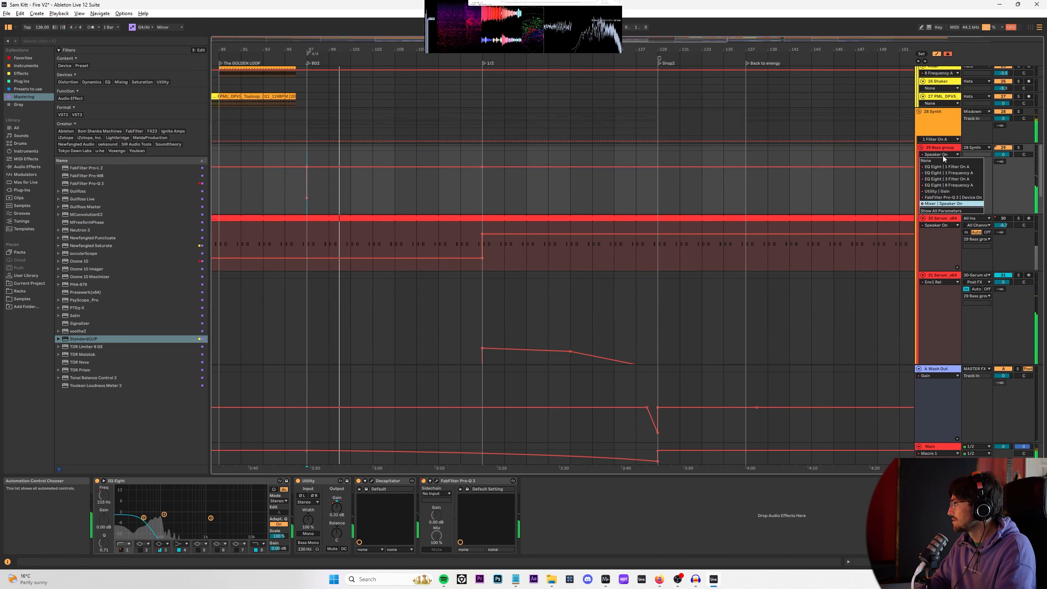
click(948, 185)
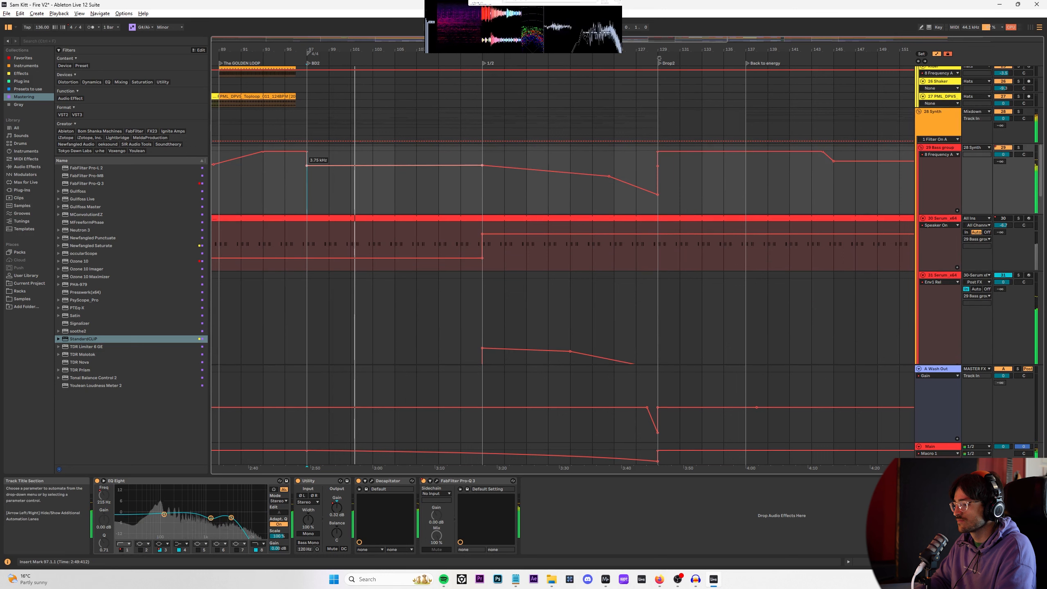
Step: Reshape the Bass group's 8 Frequency A automation to drop at bar 97 and descend gradually through bars 107 and 111 to bar 113
mouse_move(392, 166)
mouse_down()
mouse_move(381, 171)
mouse_move(395, 180)
mouse_up()
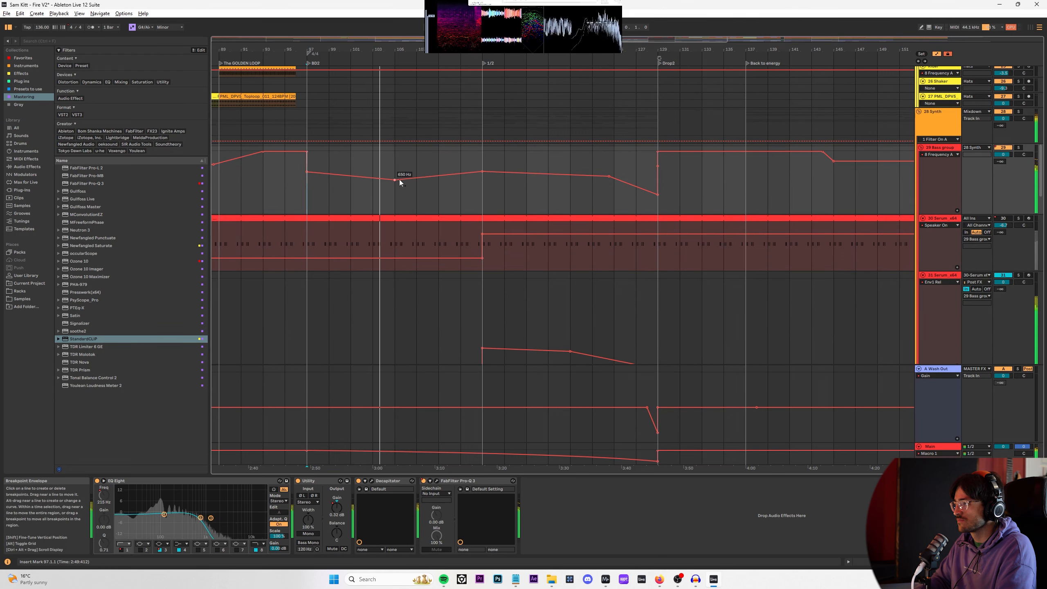
drag(438, 187, 416, 191)
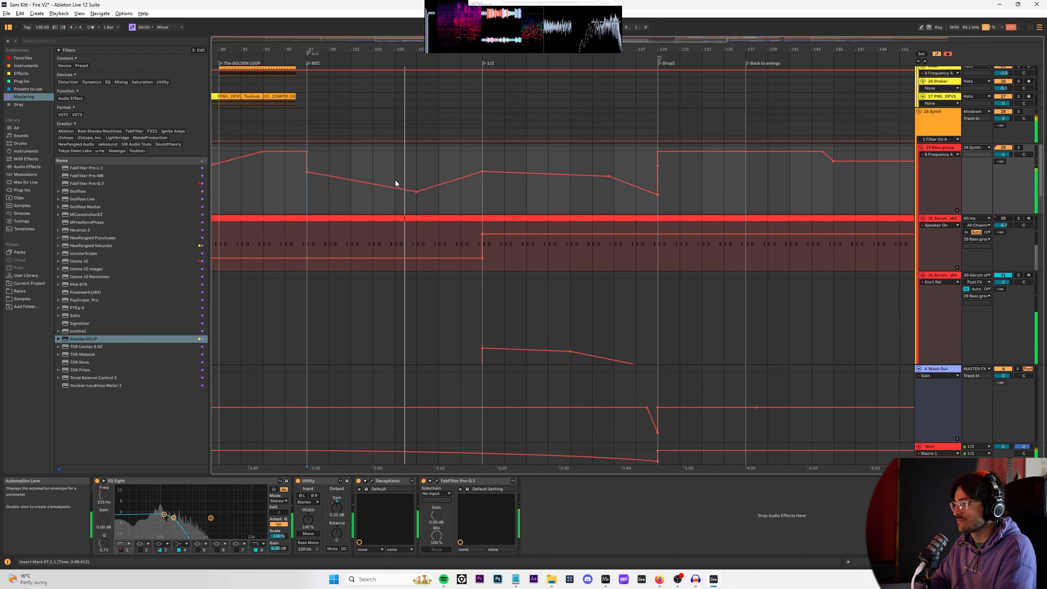
click(395, 180)
drag(413, 193, 460, 196)
click(445, 185)
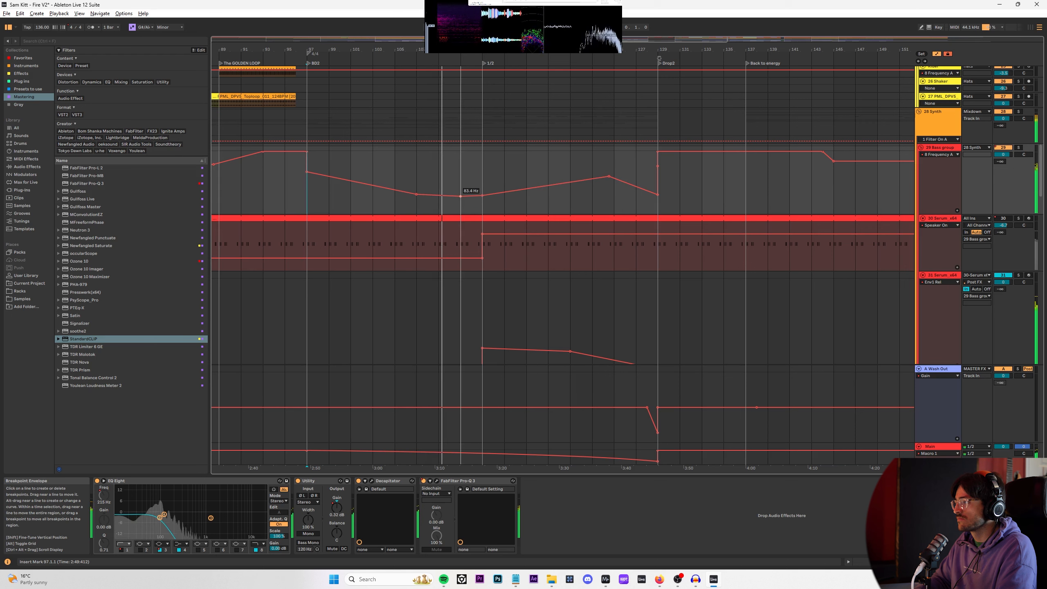
click(461, 196)
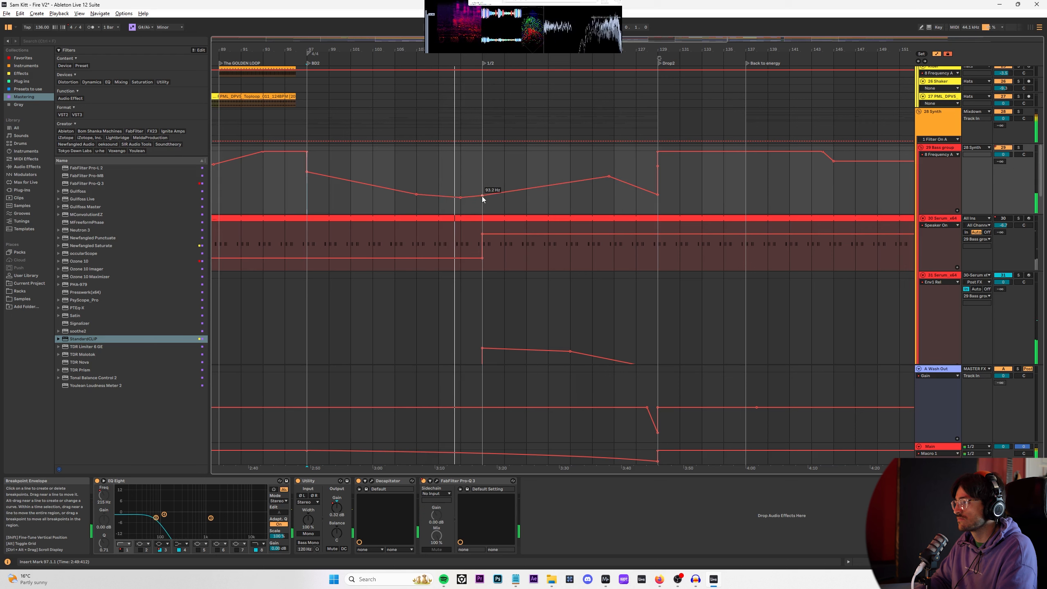
drag(482, 195, 482, 203)
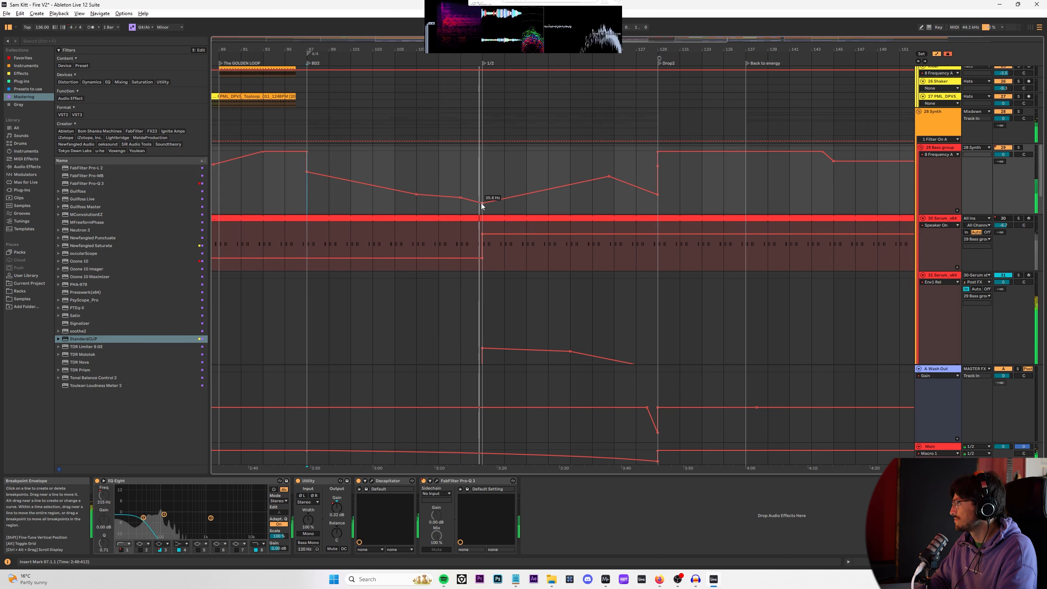
Step: Flatten the Bass group's 8 Frequency A automation along its lowest level from bar 113 to Drop2
scroll(499, 216, down, 3)
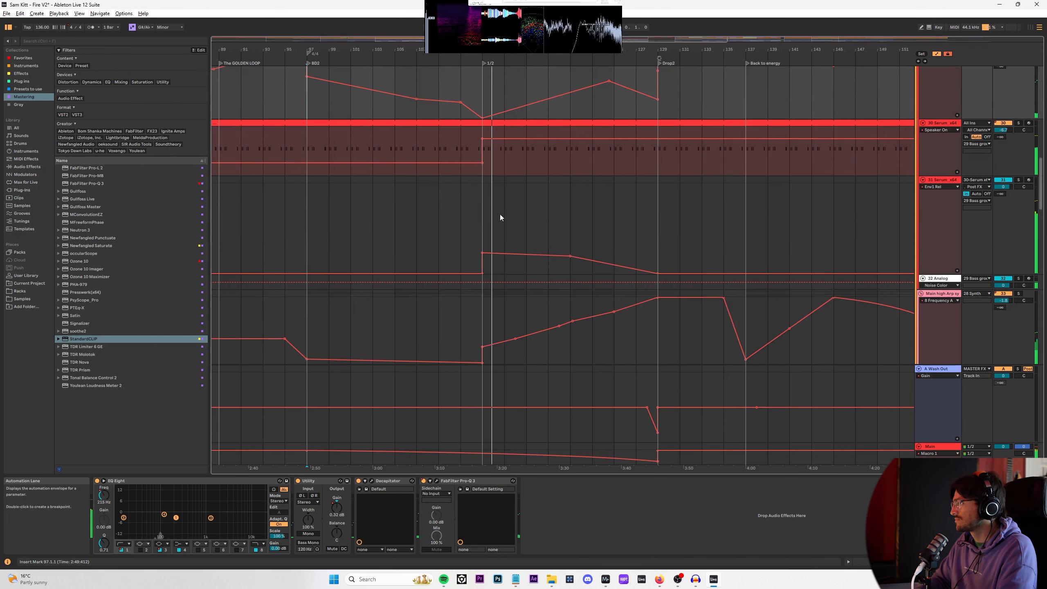
scroll(617, 131, up, 2)
drag(609, 136, 614, 172)
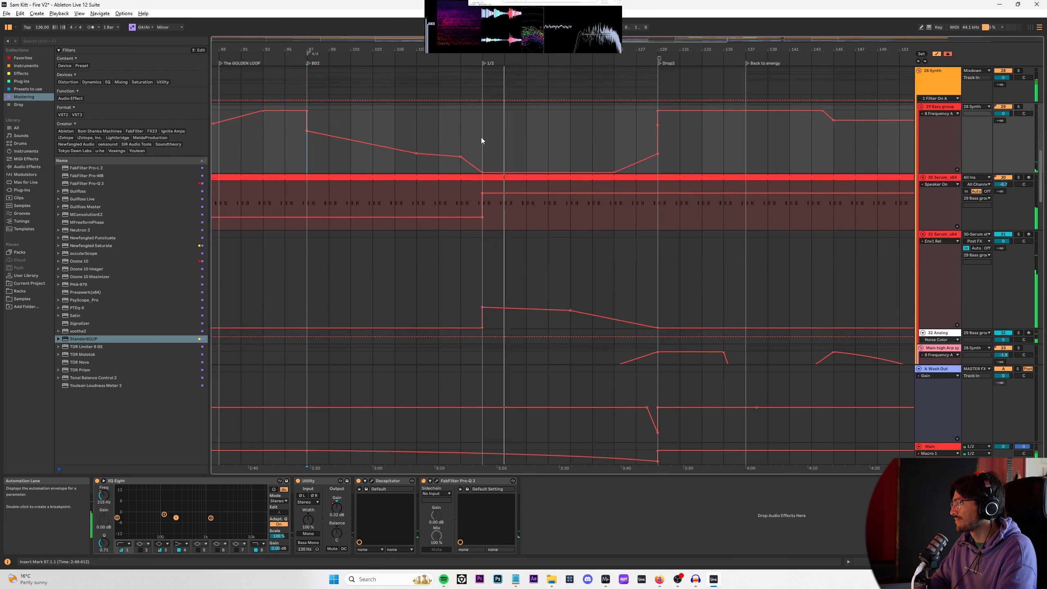
drag(505, 141, 656, 176)
mouse_move(653, 121)
click(571, 148)
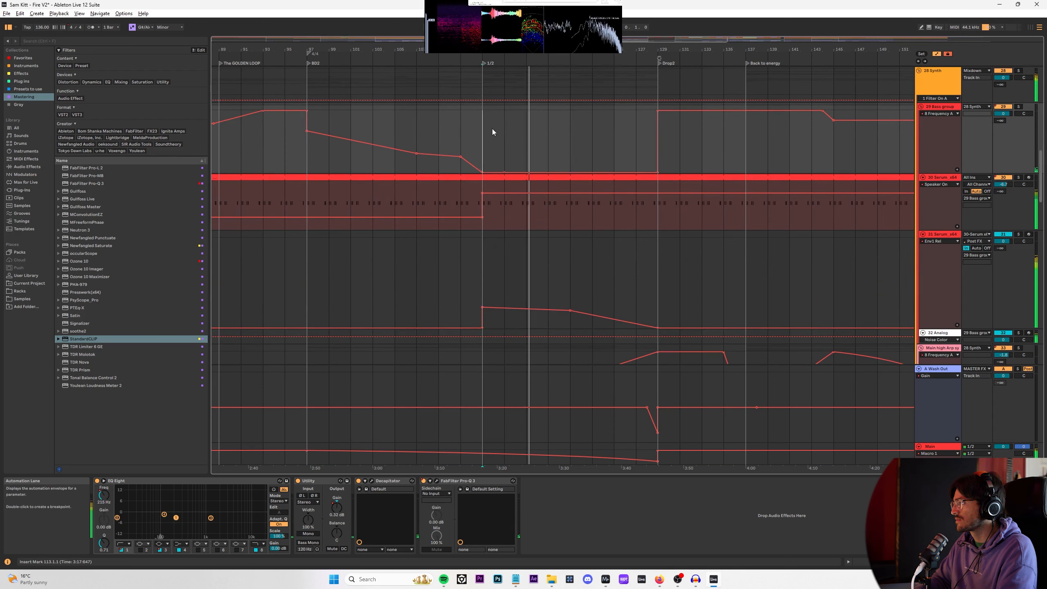
Step: Replay the flattened bass filter section from bars 117 and 115 through Drop2
drag(493, 128, 639, 125)
click(527, 159)
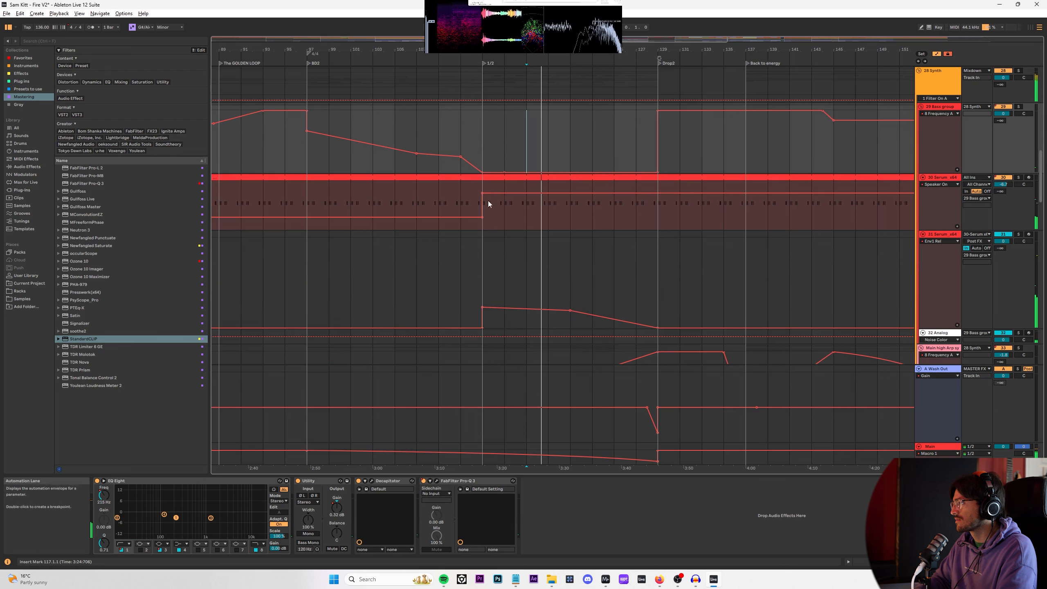
click(506, 175)
click(505, 174)
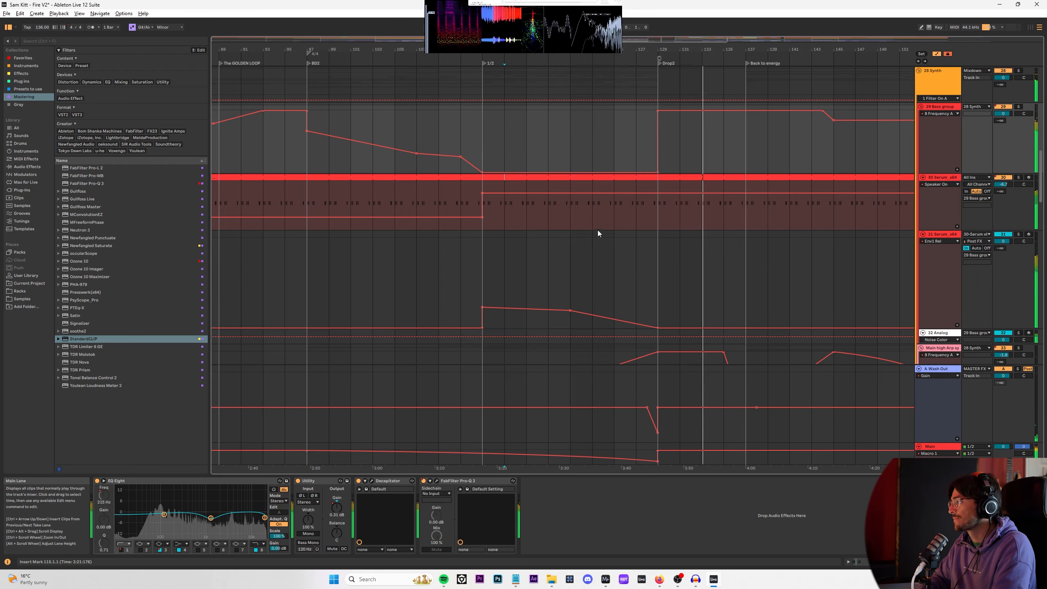
Step: Play from bar 127 and look through the vocal, synth, FX and drum tracks around Drop2
click(638, 225)
scroll(643, 223, down, 10)
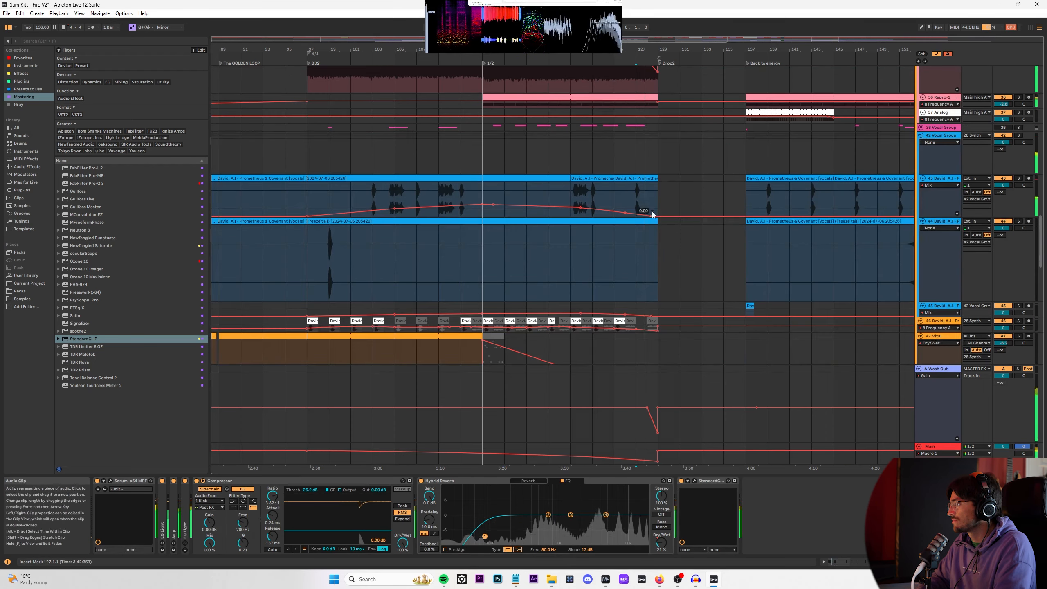
scroll(468, 194, down, 5)
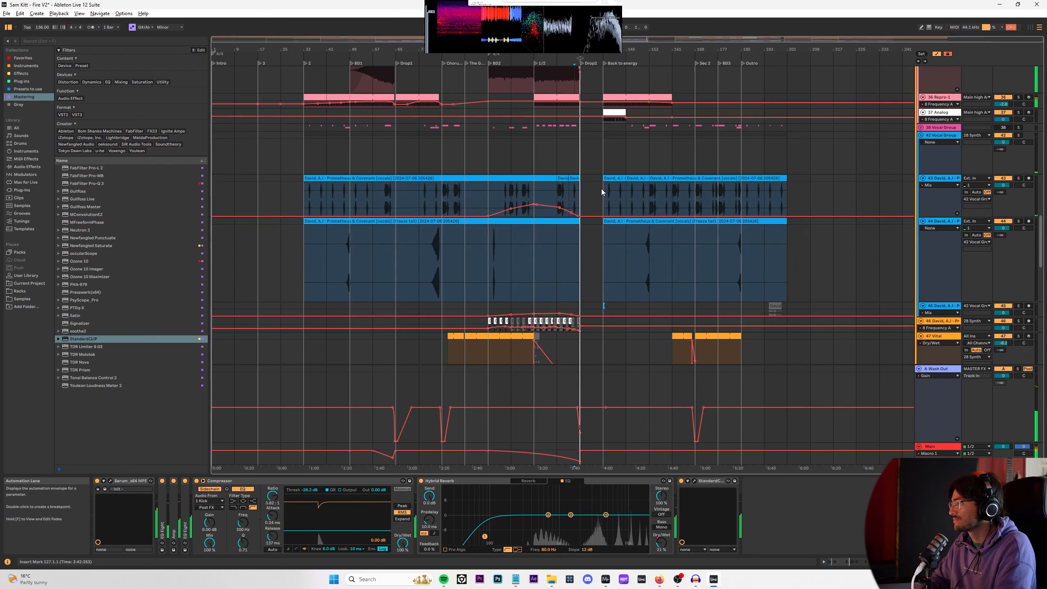
scroll(589, 194, up, 5)
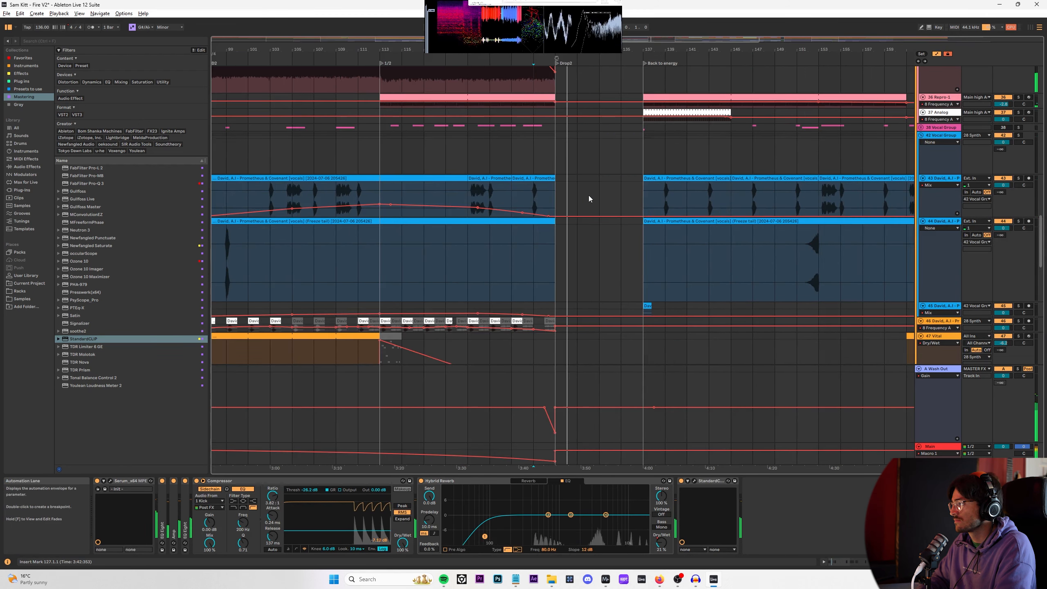
click(537, 258)
scroll(538, 250, down, 8)
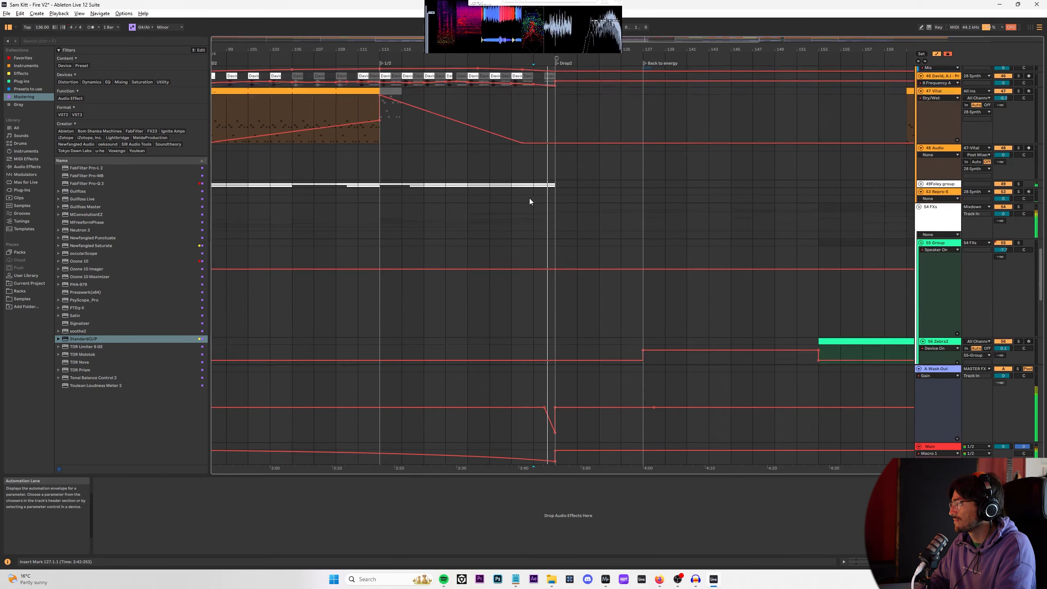
scroll(533, 201, up, 8)
scroll(562, 194, up, 12)
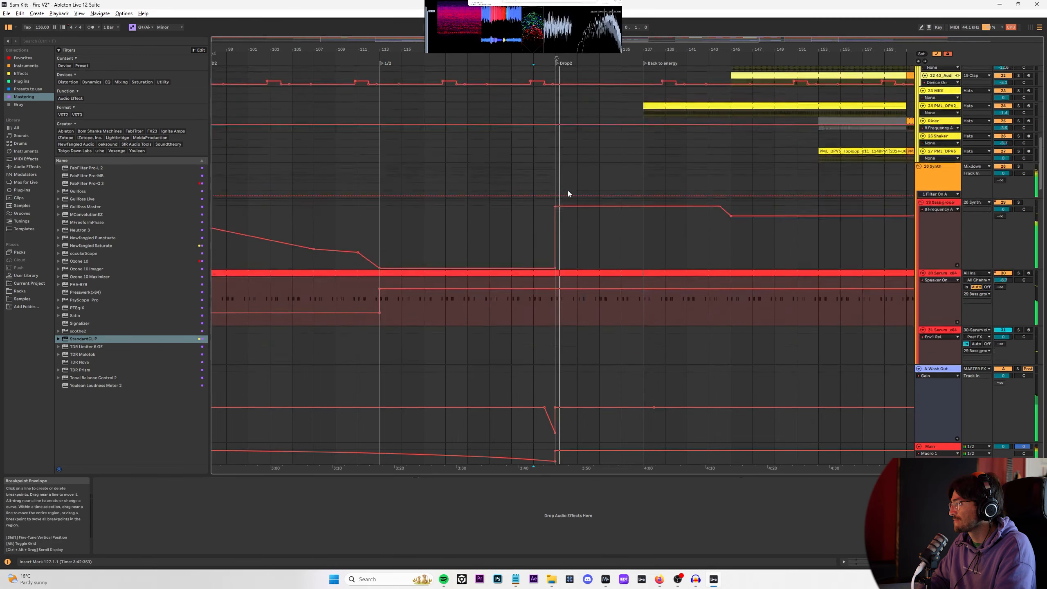
scroll(572, 159, up, 12)
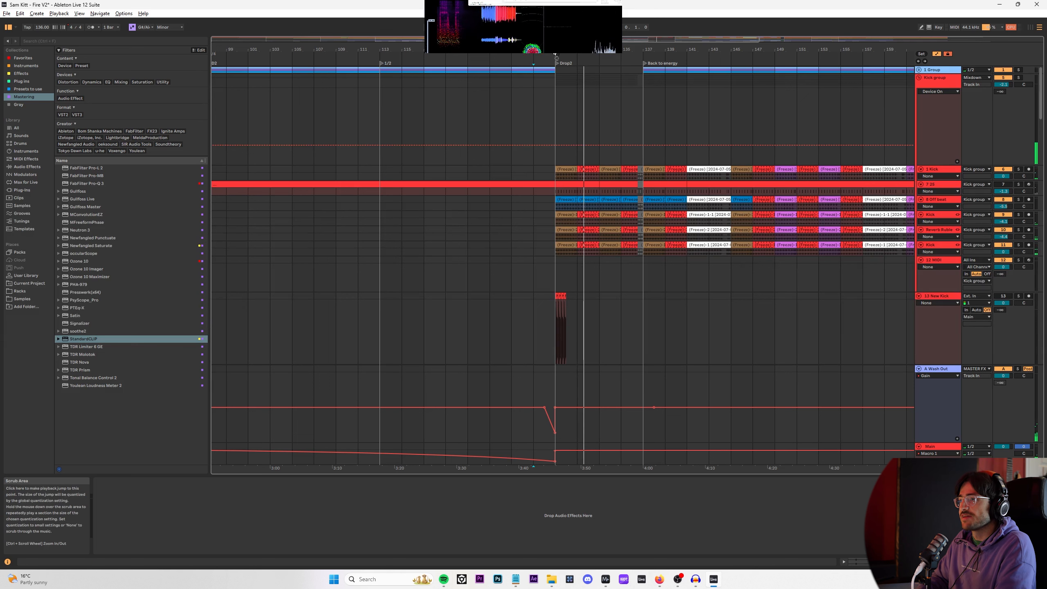
Step: Play from Drop2 at bar 129 and insert two bars of empty time there across the arrangement
click(560, 97)
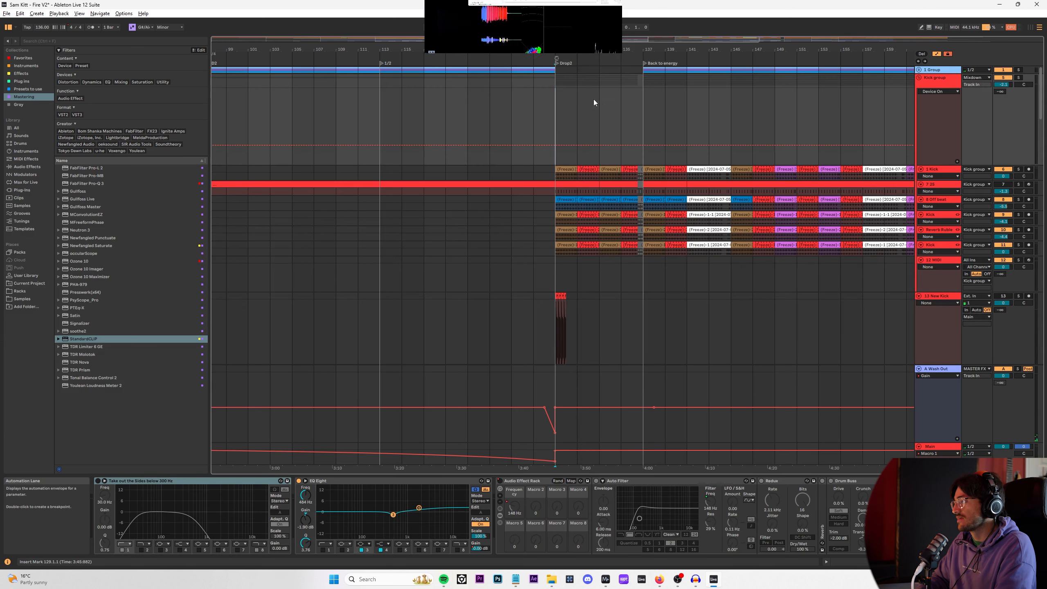
click(554, 63)
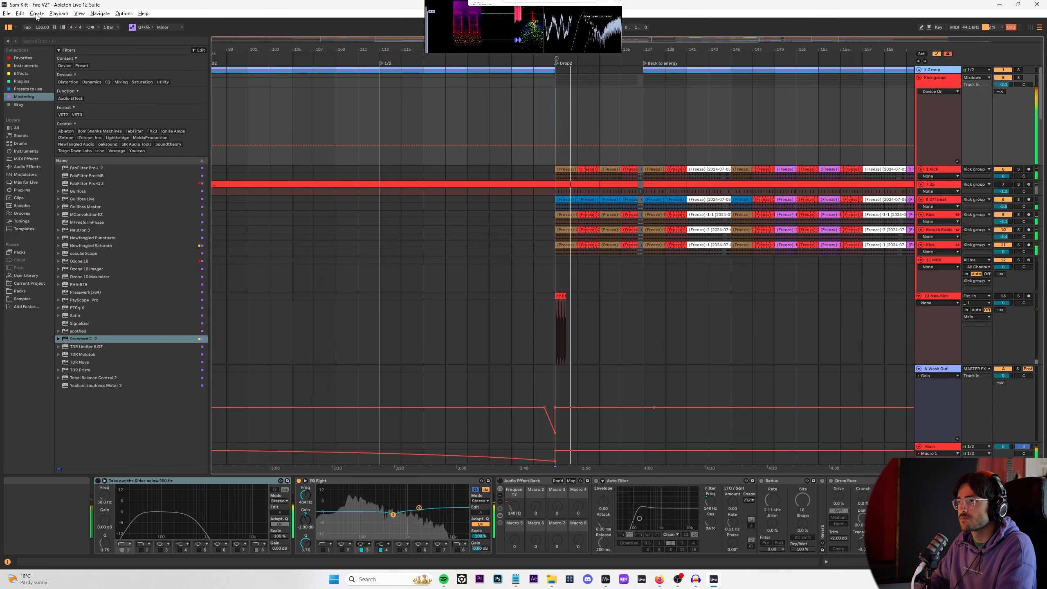
click(20, 13)
click(60, 62)
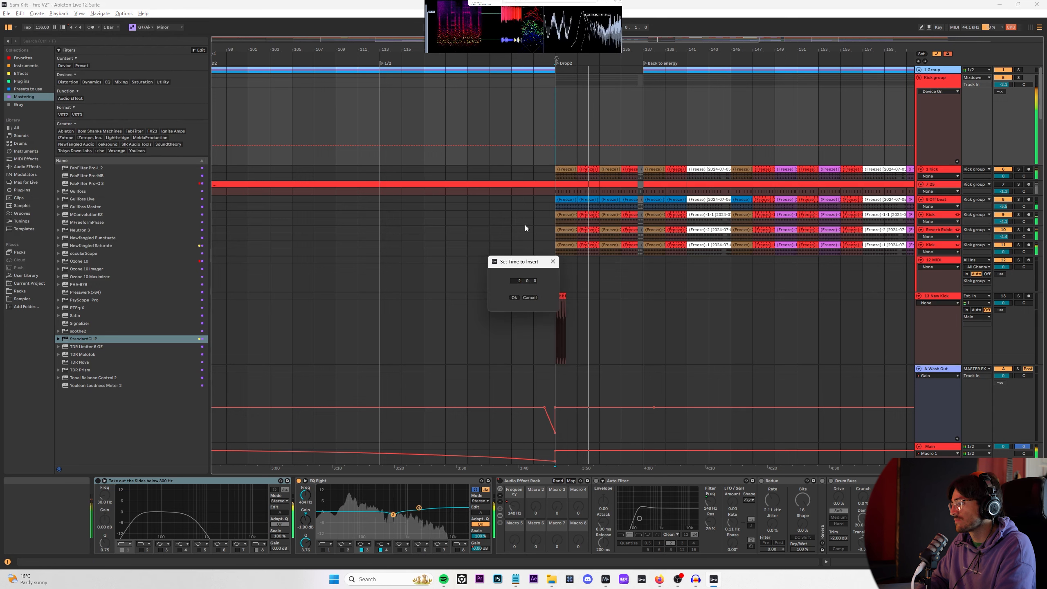
click(514, 298)
Step: Extend the 30 Serum clip after Drop2 back to bar 129 to fill the inserted gap and replay from bar 127
click(533, 117)
scroll(567, 221, down, 15)
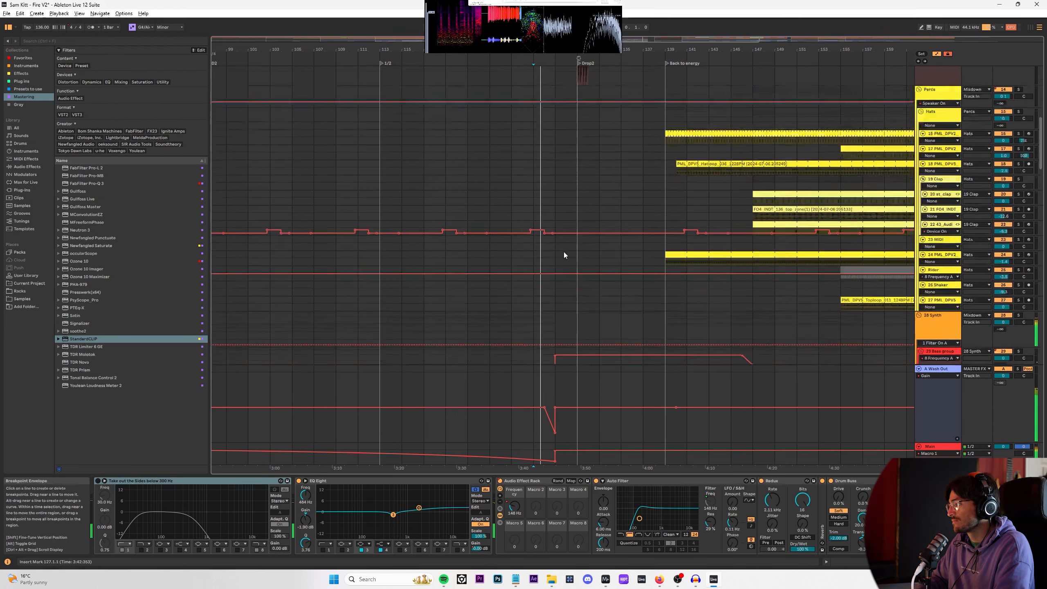
drag(578, 231, 555, 231)
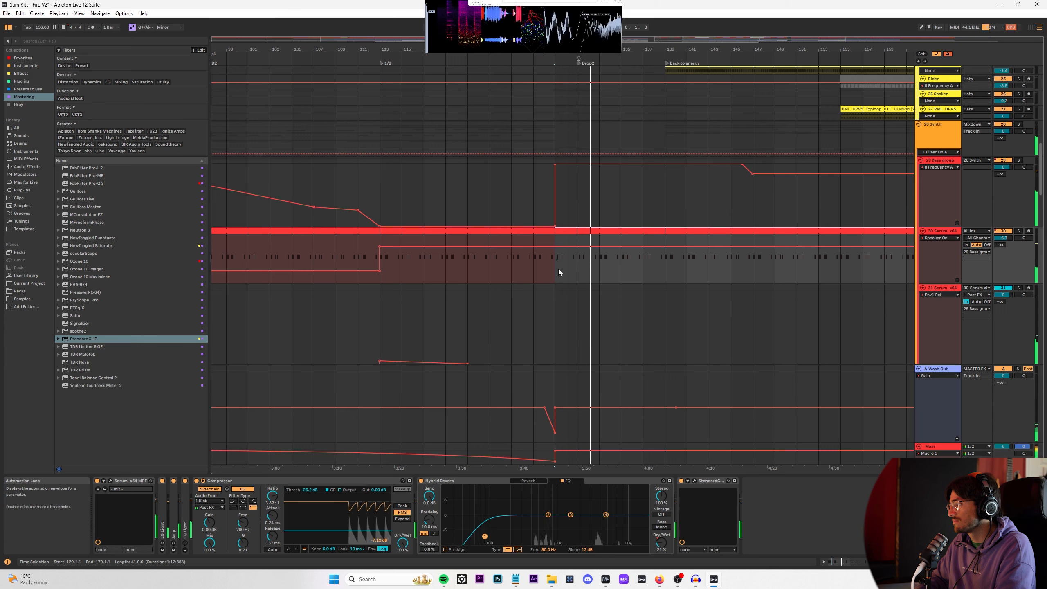
click(544, 266)
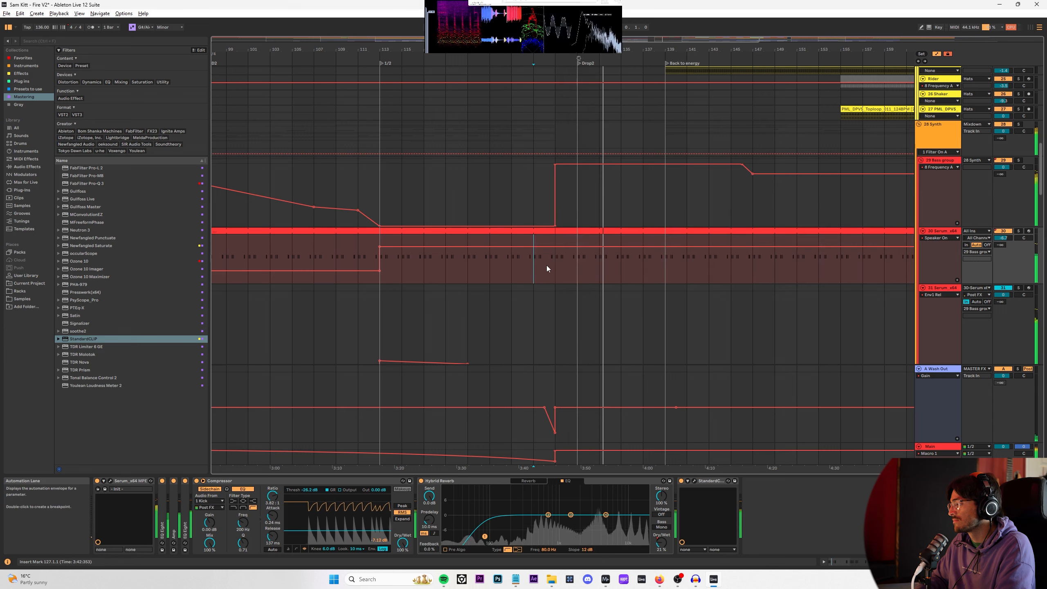
Step: Move the return point of the Main track's Macro 1 automation from bar 129 to Drop2 at bar 131
scroll(553, 264, down, 3)
scroll(561, 450, down, 3)
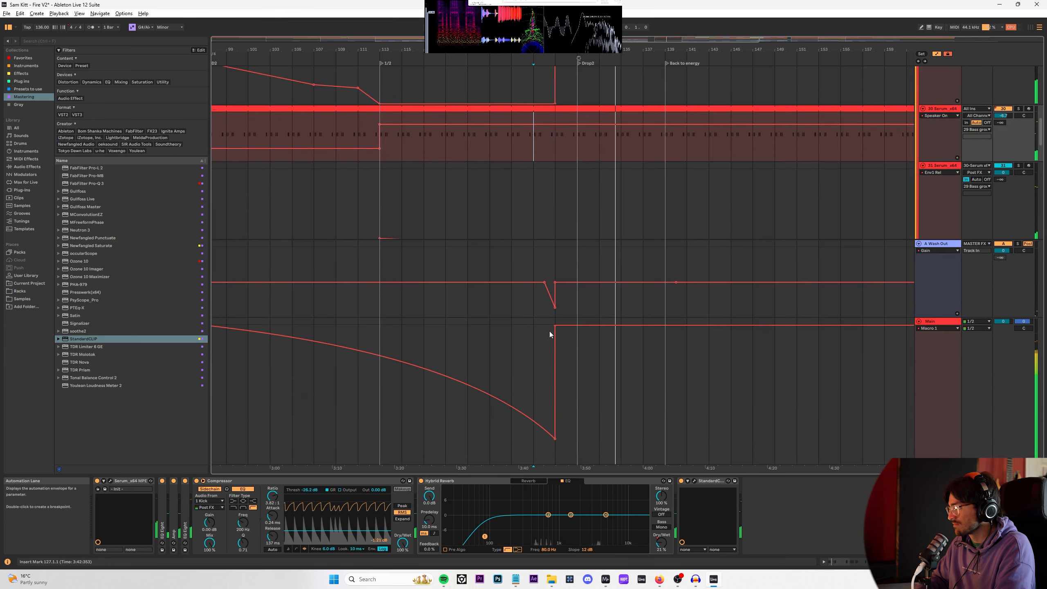
drag(554, 328, 577, 326)
scroll(558, 258, up, 6)
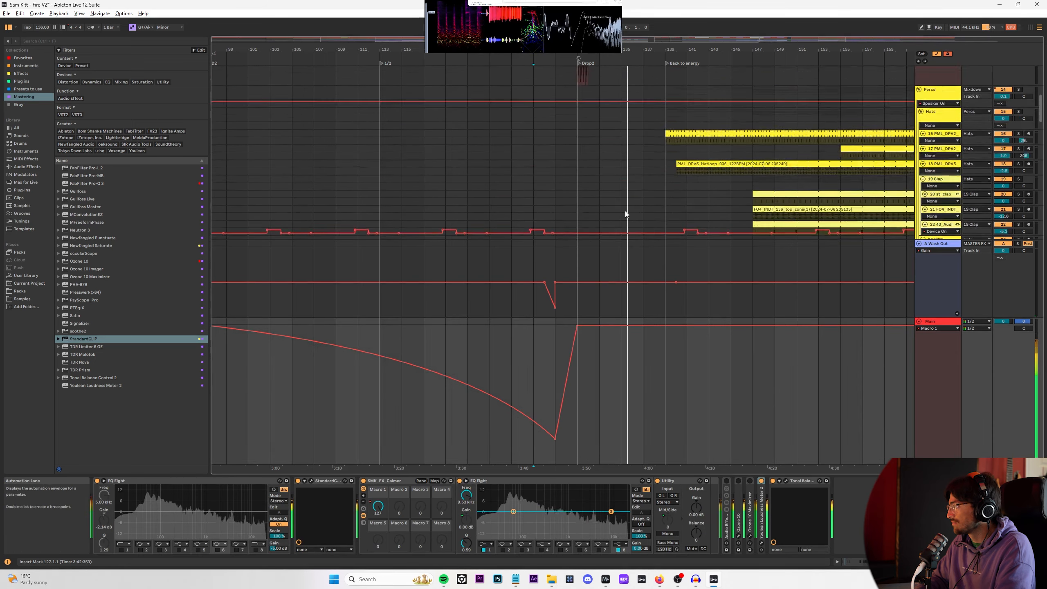
Step: Replay from bar 127 and enlarge the Synth and Bass group automation lanes
scroll(626, 247, down, 3)
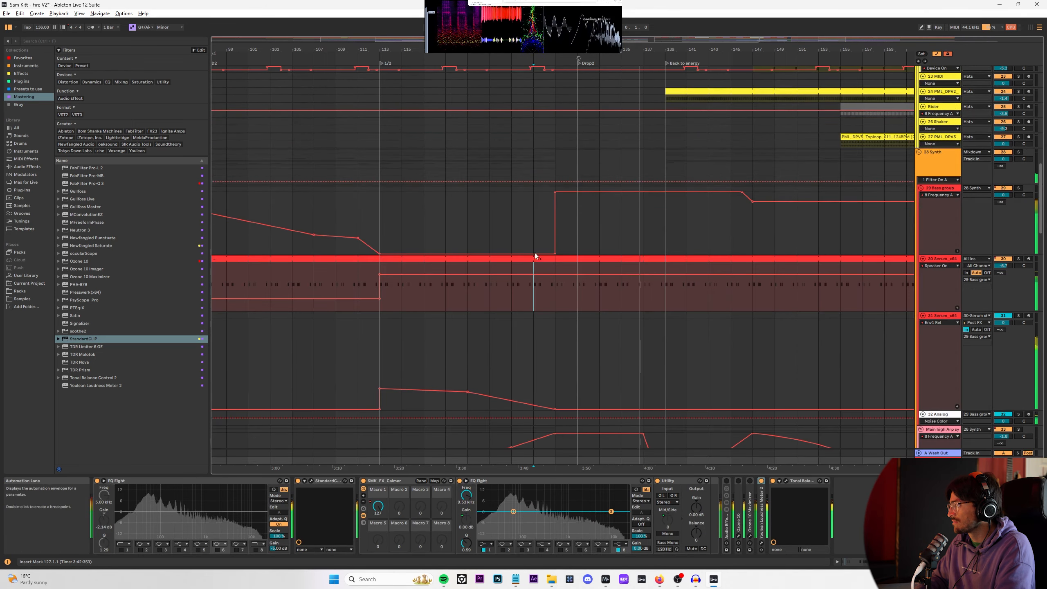
click(535, 231)
click(944, 166)
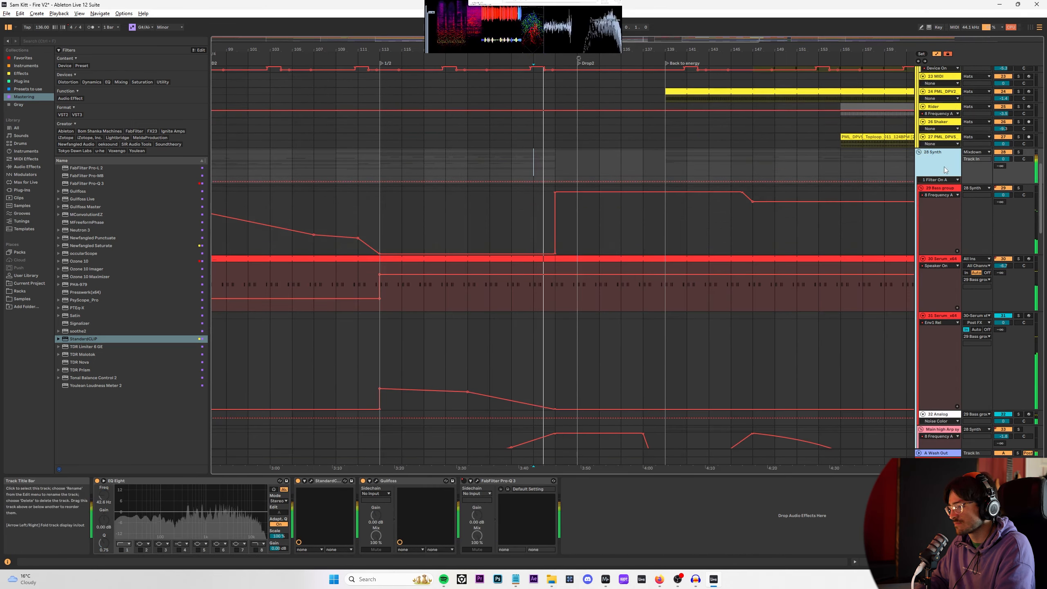
drag(944, 183, 941, 243)
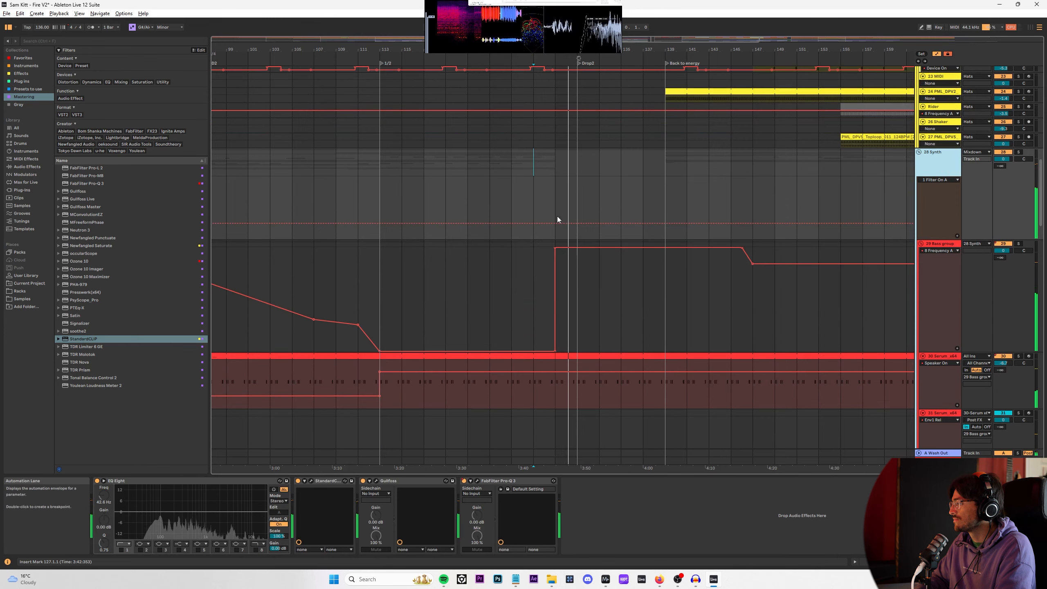
scroll(557, 216, down, 3)
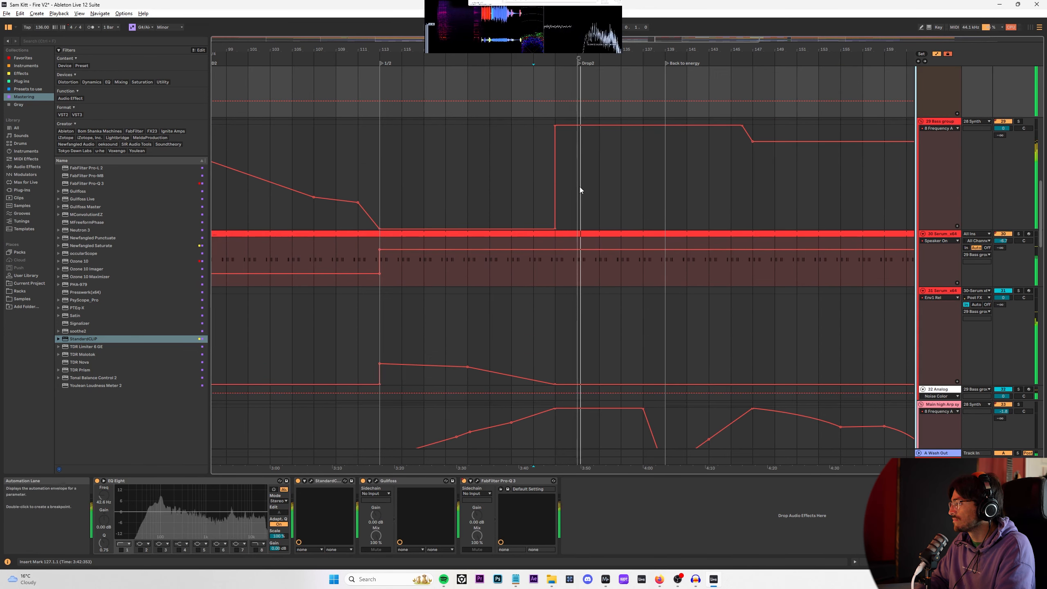
Step: Show the Bass group's EQ Eight 1 Frequency A automation and play from bar 129
click(941, 125)
click(942, 128)
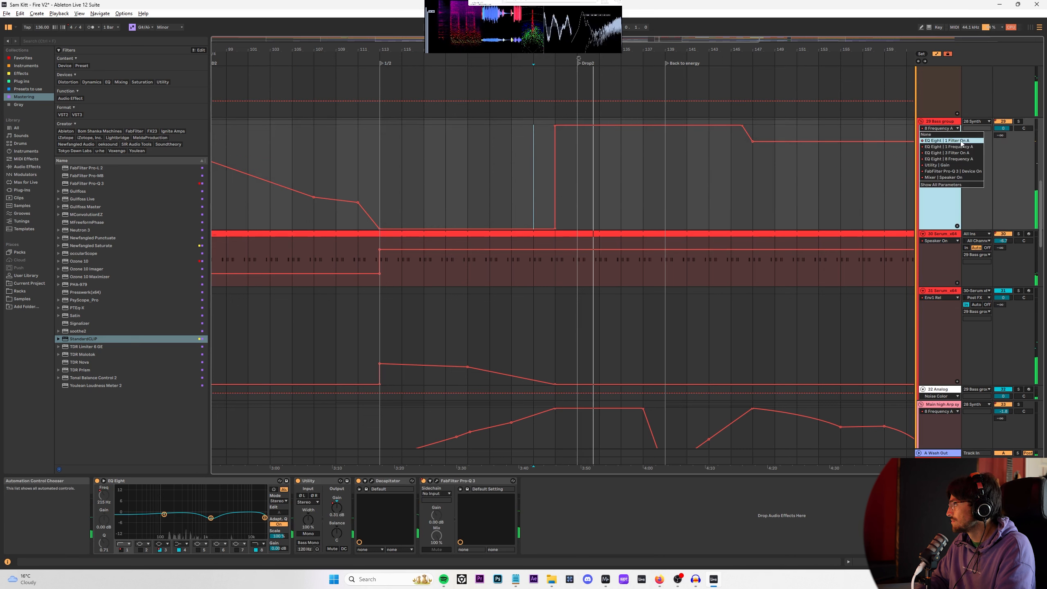
click(960, 141)
scroll(959, 142, down, 2)
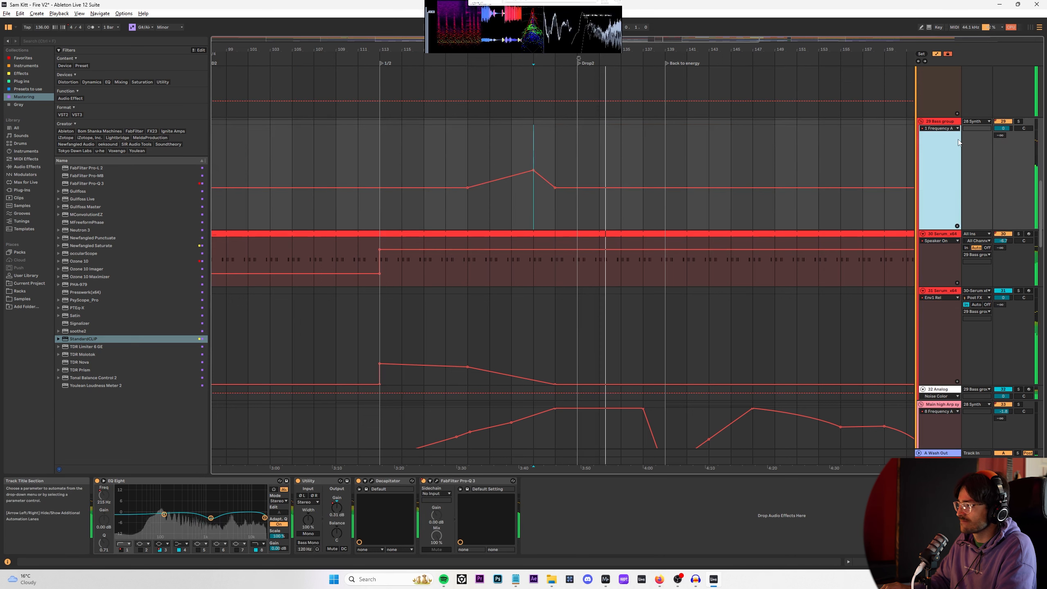
click(554, 148)
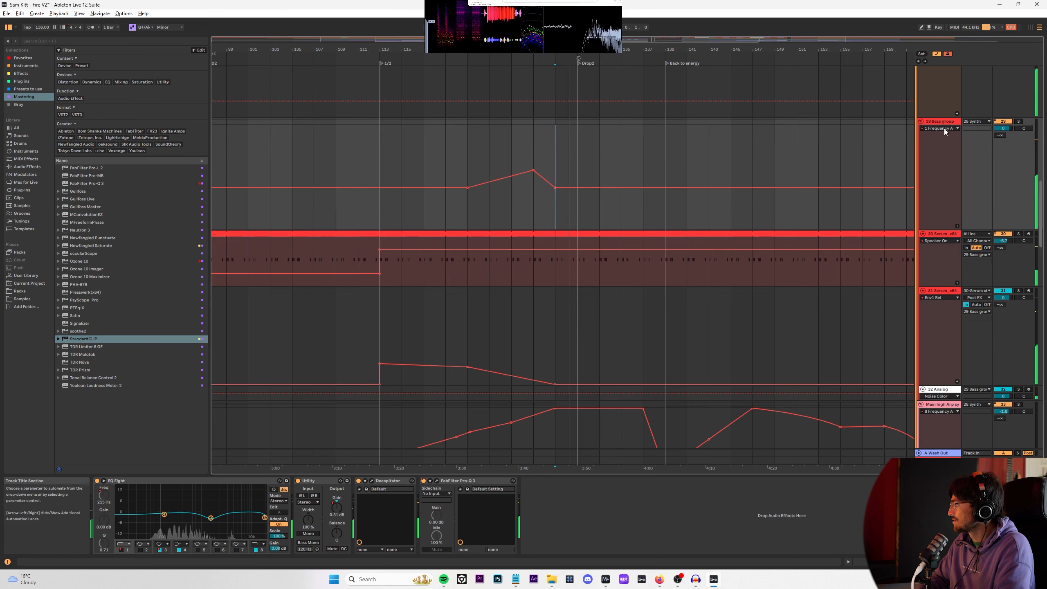
Step: Solo the 31 Serum track from bar 129 and bring up its EQ Eight 1 Filter On A automation
click(563, 284)
click(559, 292)
key(space)
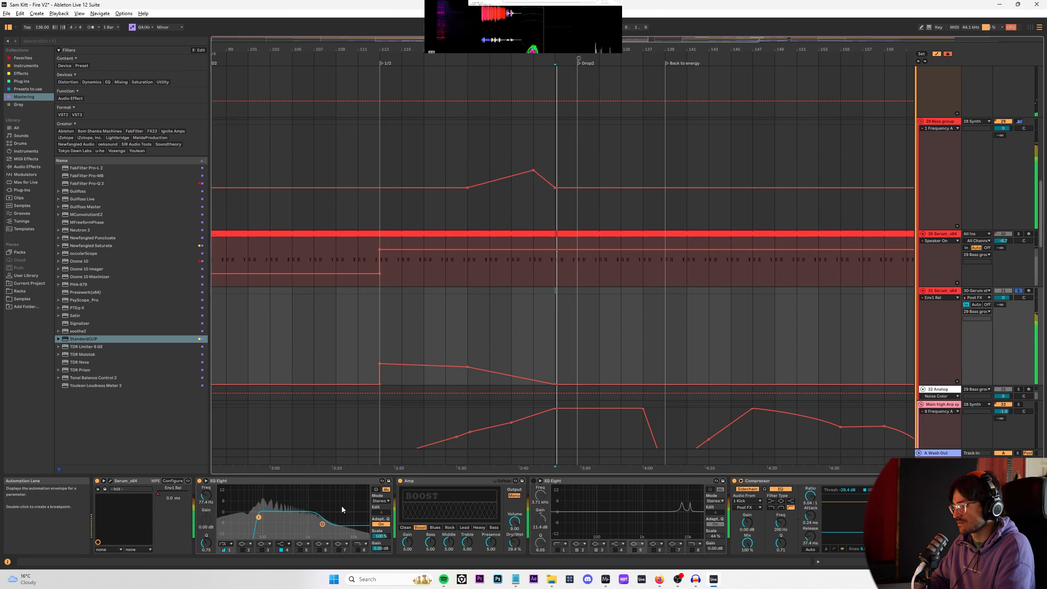
click(223, 550)
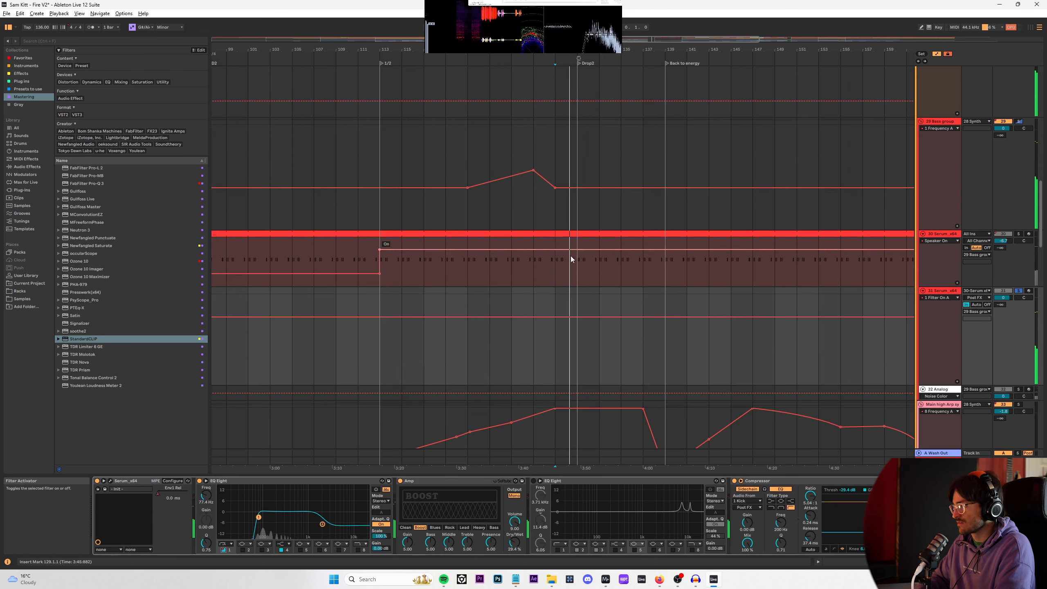
Step: Automate 31 Serum's EQ Eight filter 1 off between bar 129 and Drop2 at bar 131 and replay from bar 127
scroll(561, 311, up, 5)
drag(535, 299, 607, 250)
click(461, 355)
key(space)
key(space)
Step: Enlarge the 36 Repro-1 and 34 Instrument lanes and check the high-synth automation around bar 129
scroll(597, 245, down, 9)
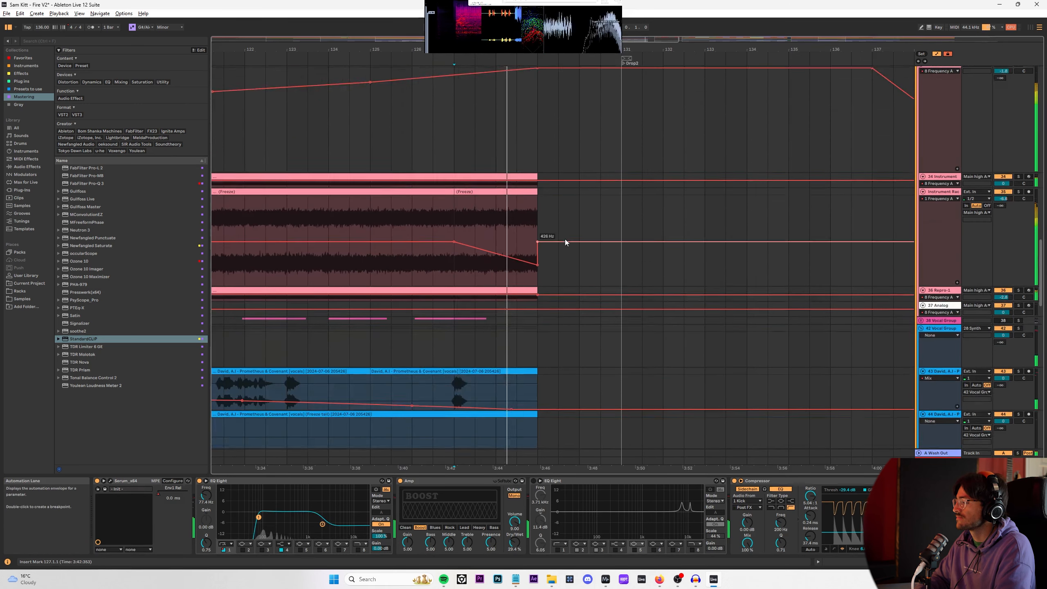
drag(536, 202, 536, 257)
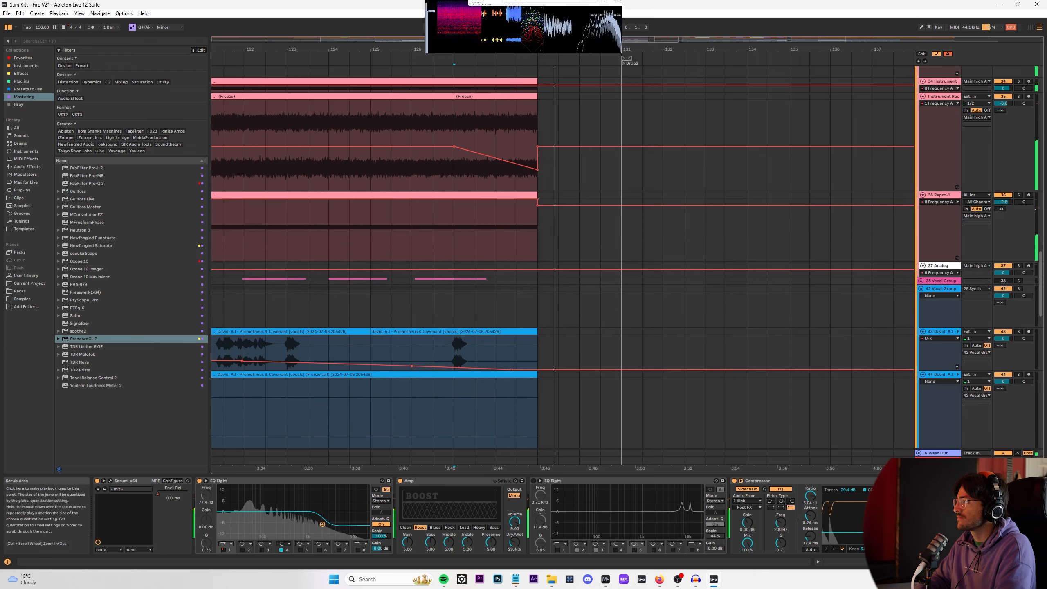
drag(815, 52, 815, 37)
scroll(621, 91, up, 7)
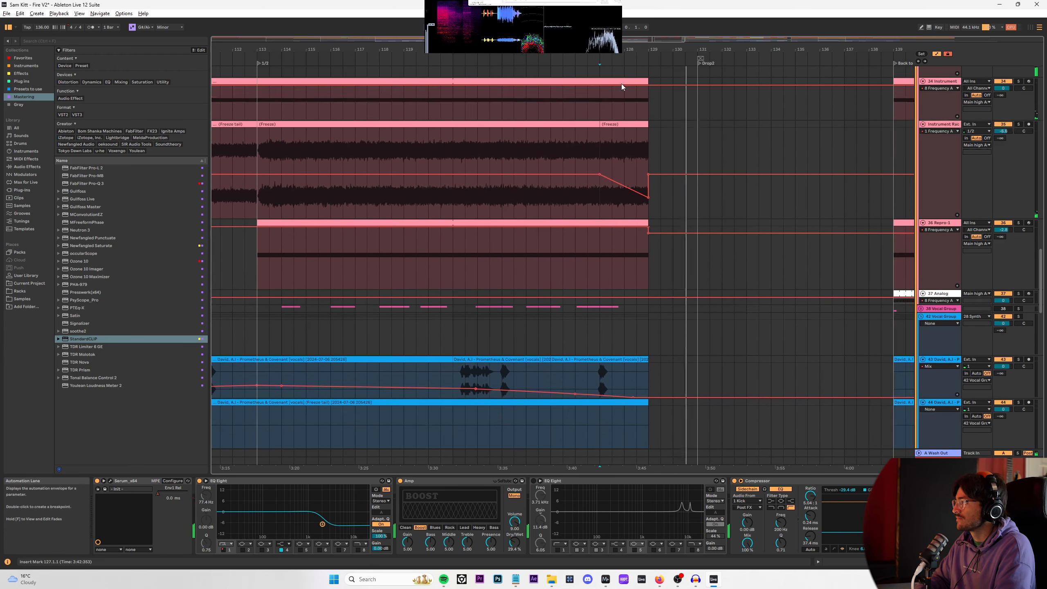
scroll(764, 296, up, 3)
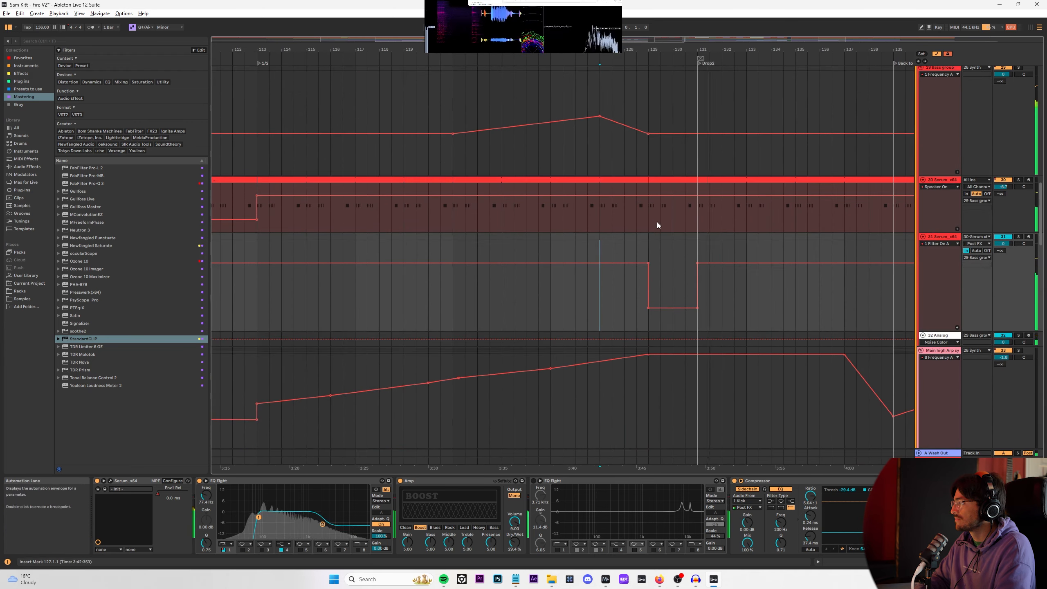
Step: Solo 31 Serum from bar 129 and raise its Env1 Rel automation between bars 129 and 131
click(648, 242)
click(940, 243)
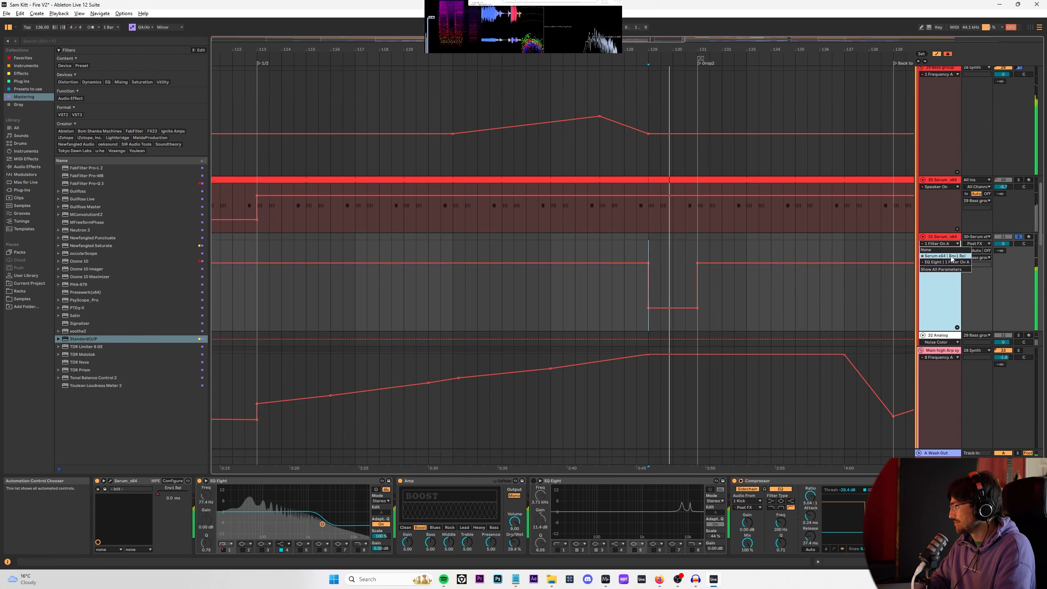
click(955, 257)
drag(657, 327, 684, 321)
key(space)
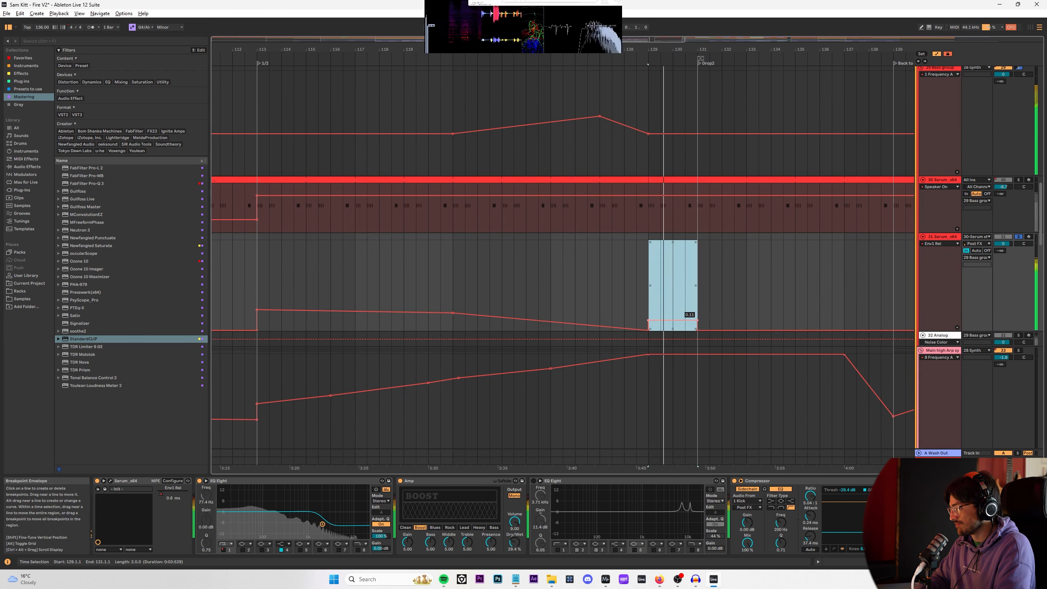
drag(685, 303, 684, 308)
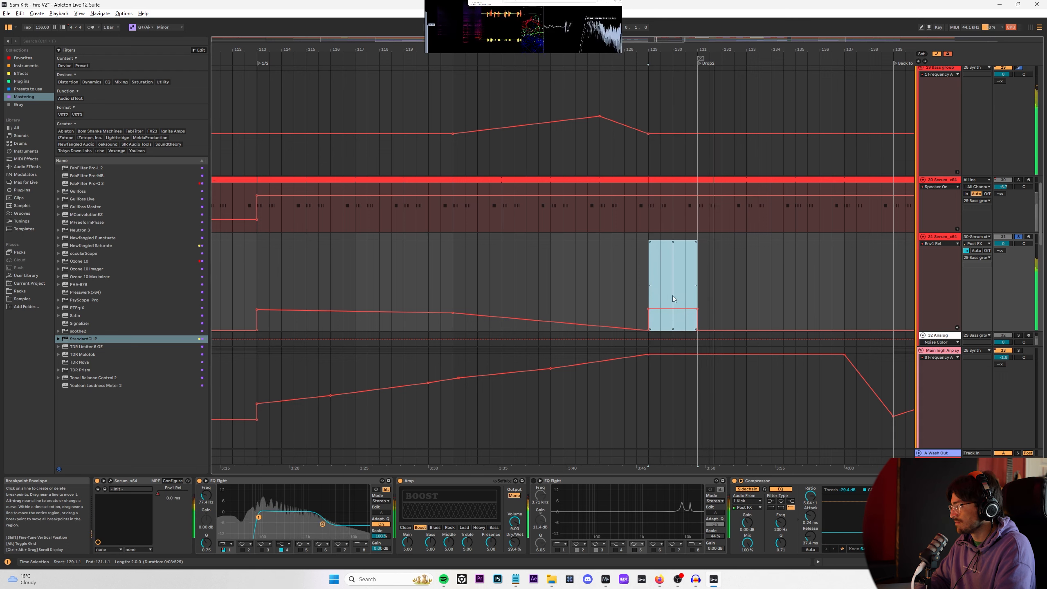
Step: Replay the transition from bars 128 and 121 while checking the synth, vocal and FX lanes leading into Drop2
click(639, 281)
scroll(845, 319, down, 3)
scroll(413, 515, right, 4)
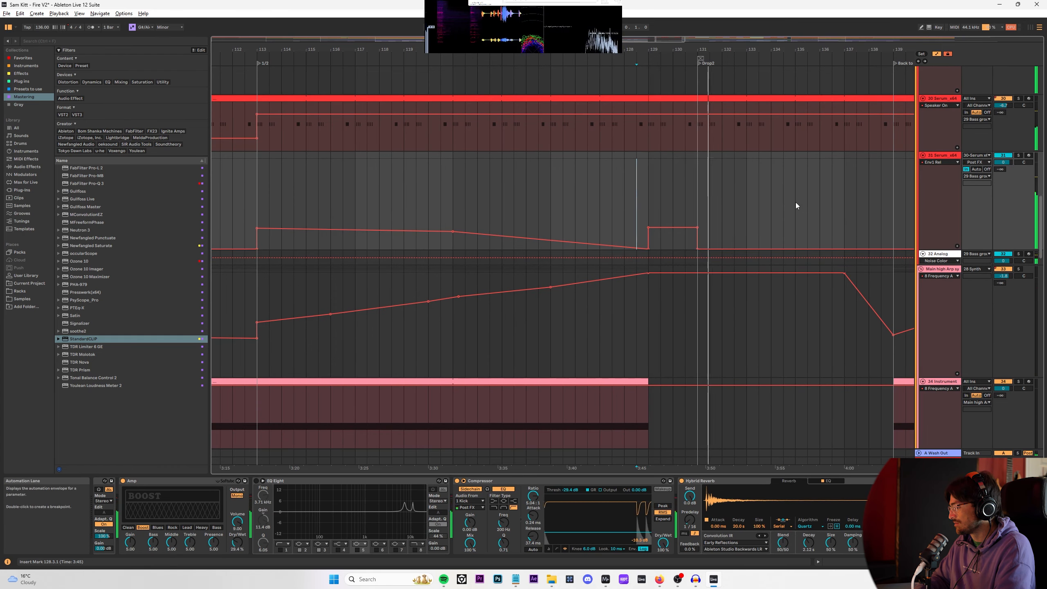
scroll(651, 173, down, 2)
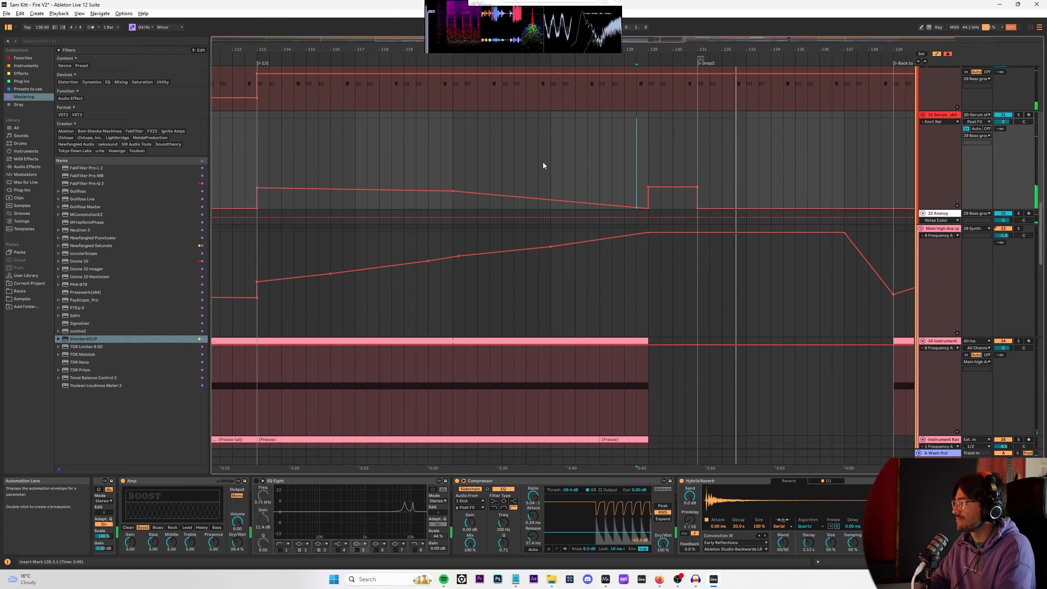
scroll(552, 159, down, 10)
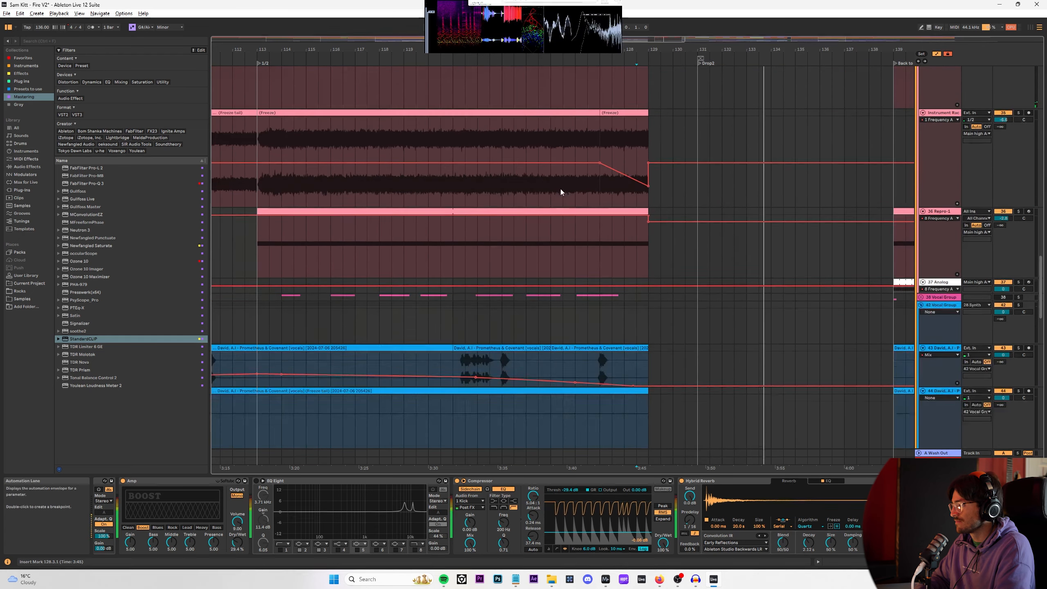
click(465, 286)
key(space)
key(space)
click(453, 280)
scroll(453, 279, down, 1)
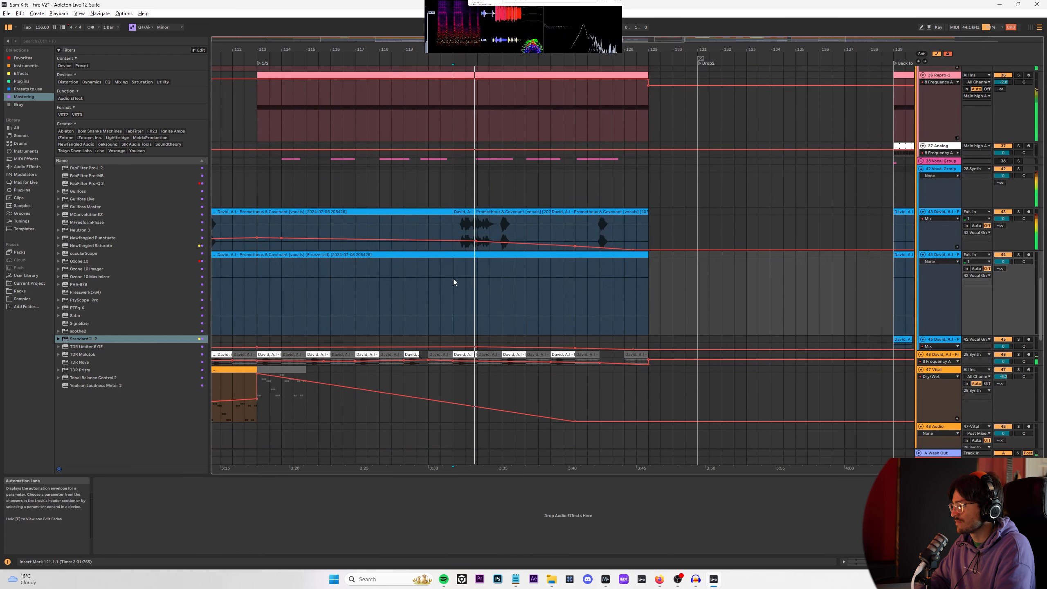
scroll(604, 228, up, 8)
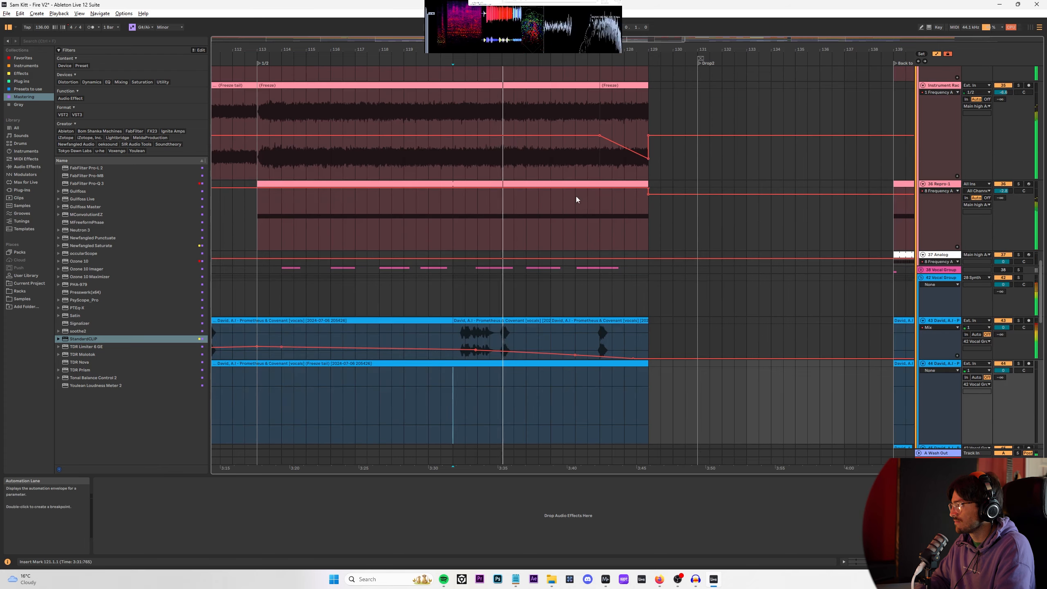
scroll(578, 205, down, 7)
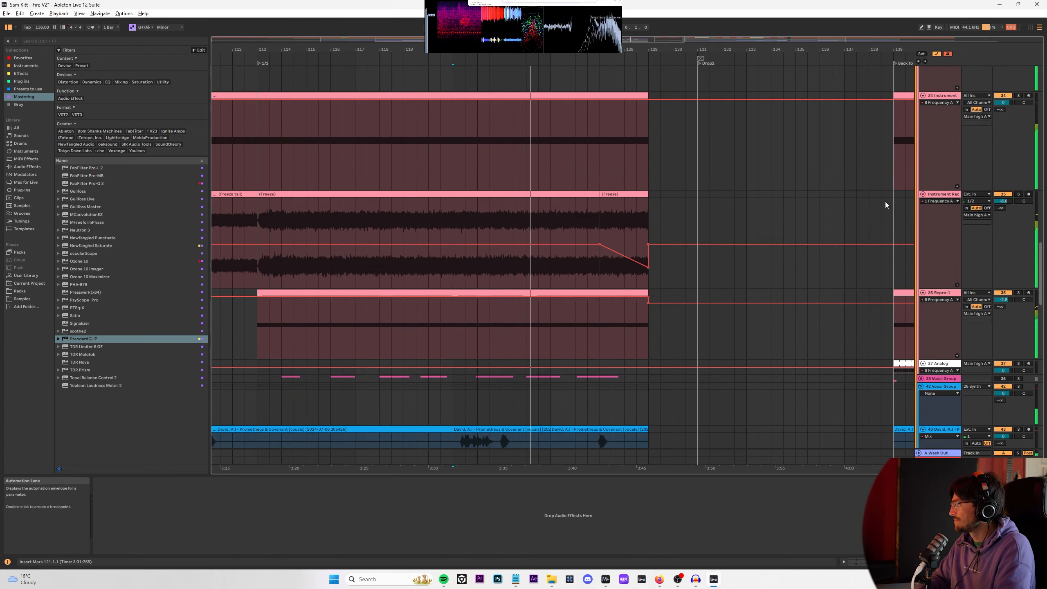
scroll(1027, 242, down, 15)
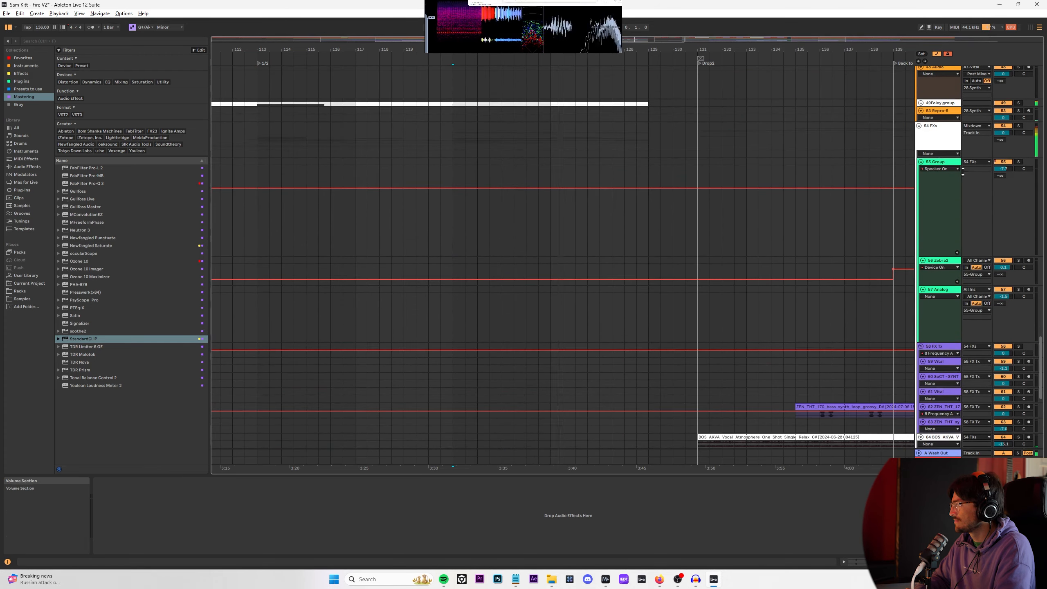
scroll(912, 150, down, 20)
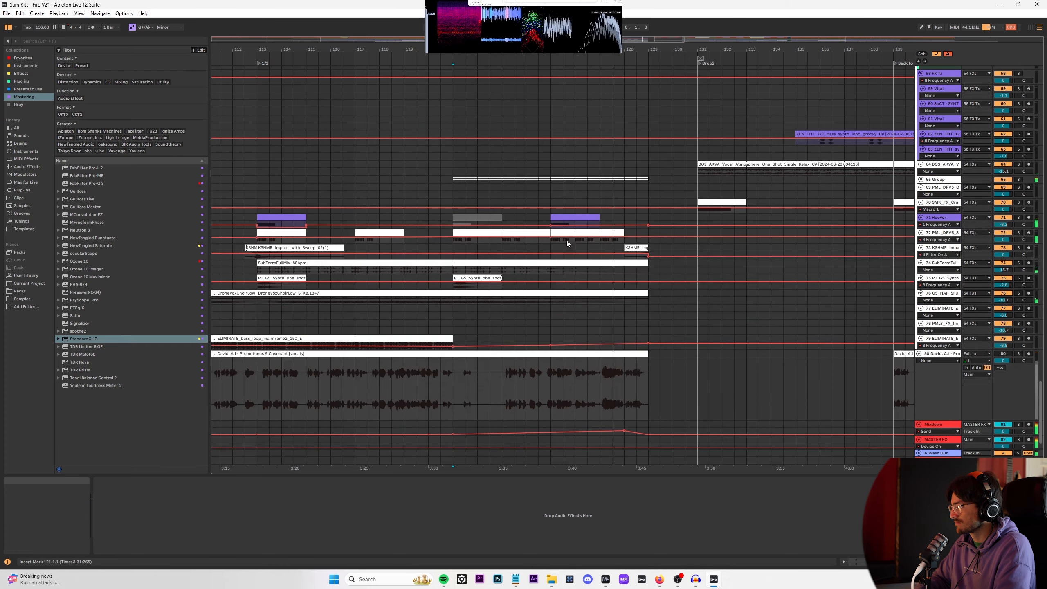
Step: Unfold 65 Group, loop a one-beat section from 5.3.1 in the second 66 PML_DPV4 clip and replay the passage before bar 125
double_click(561, 180)
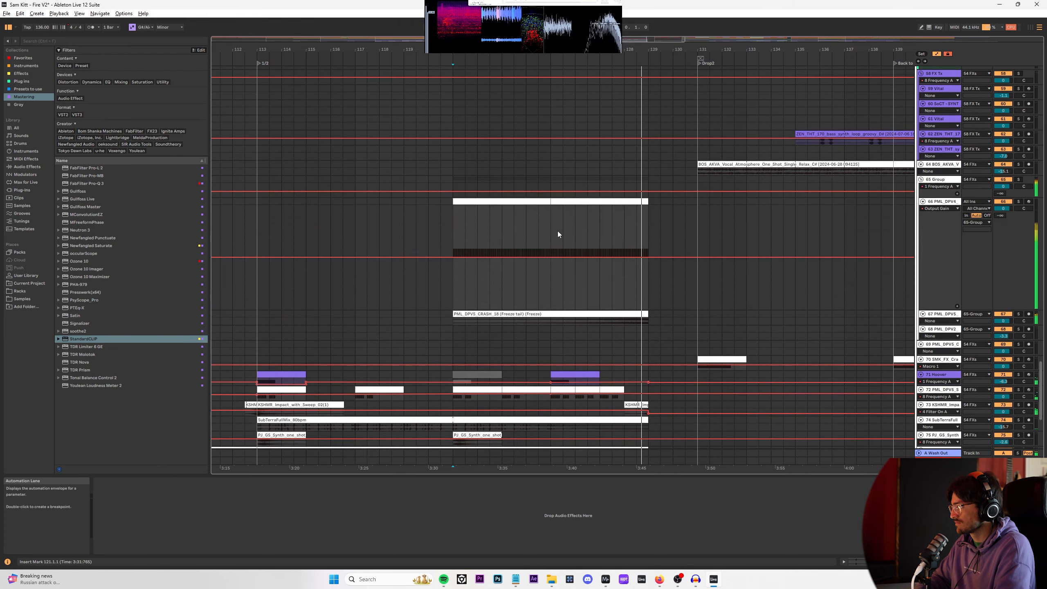
double_click(570, 202)
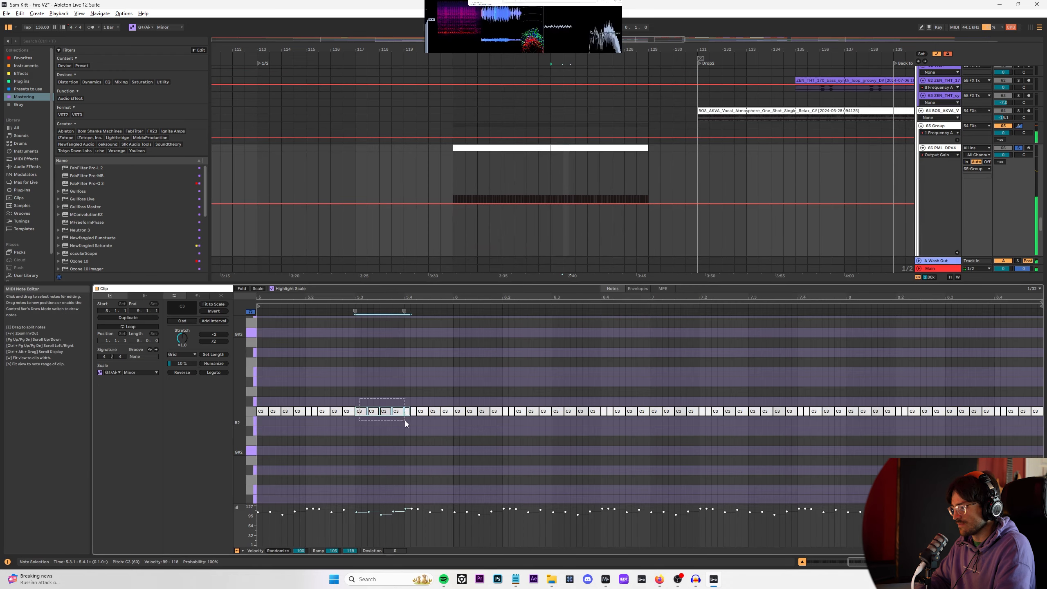
key(ctrl+l)
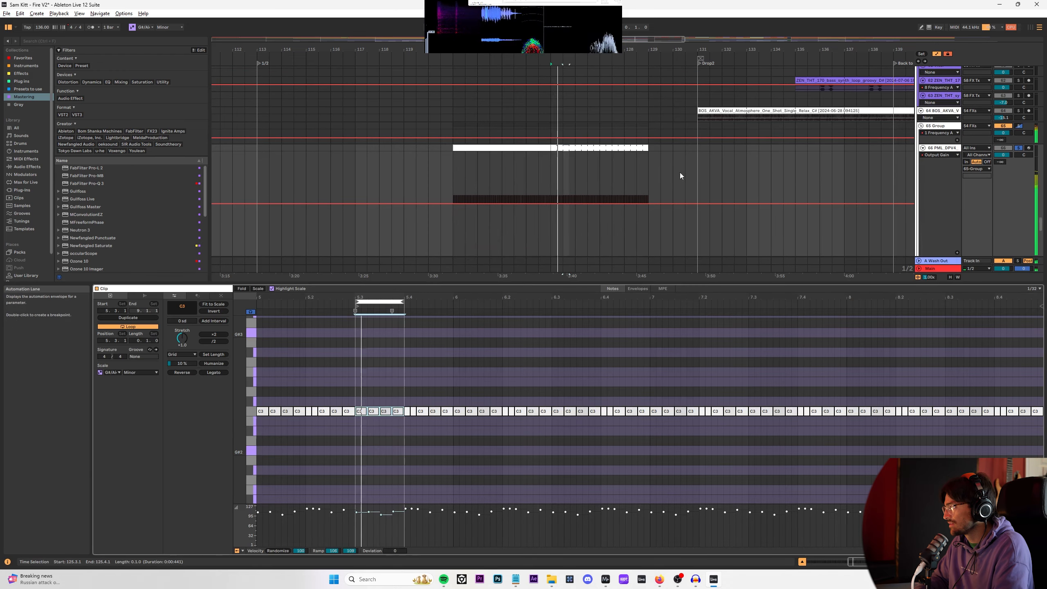
key(w)
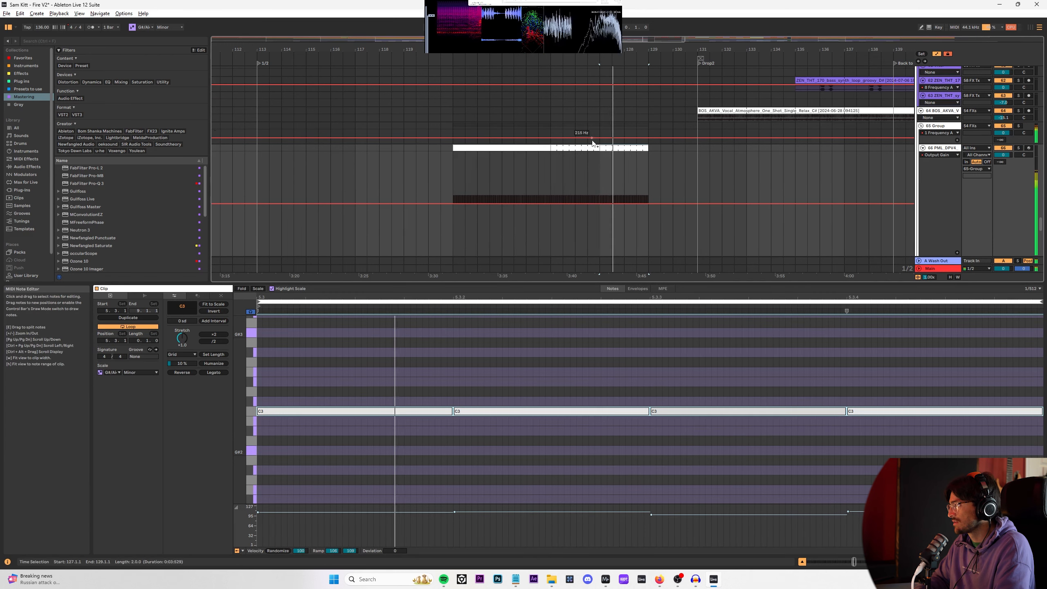
click(548, 161)
click(538, 157)
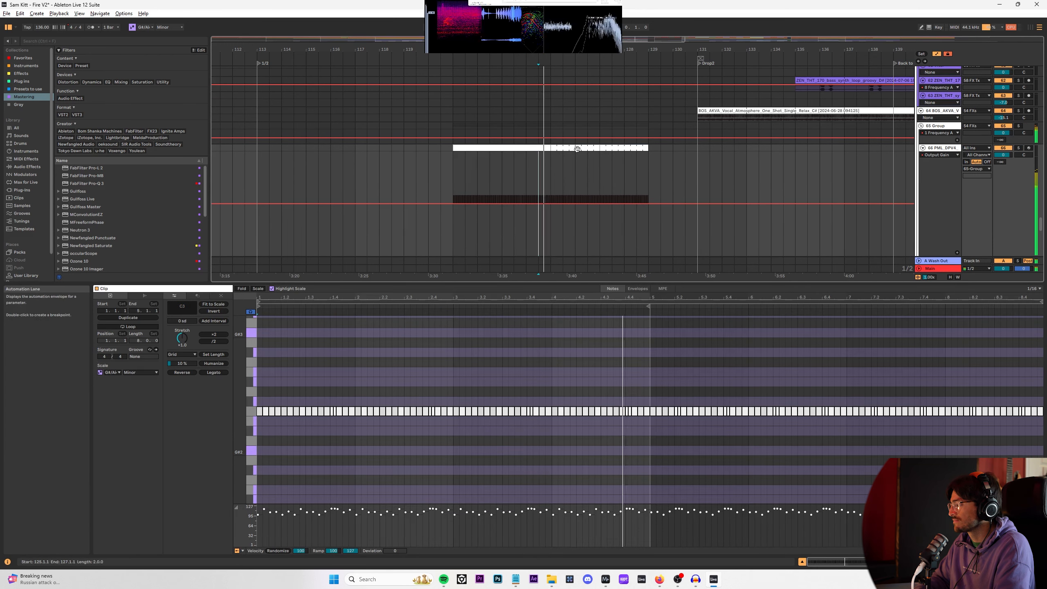
Step: Separate the last bar of the 66 PML_DPV4 pattern, bars 128 to 129, and select all its C3 notes during playback
click(561, 149)
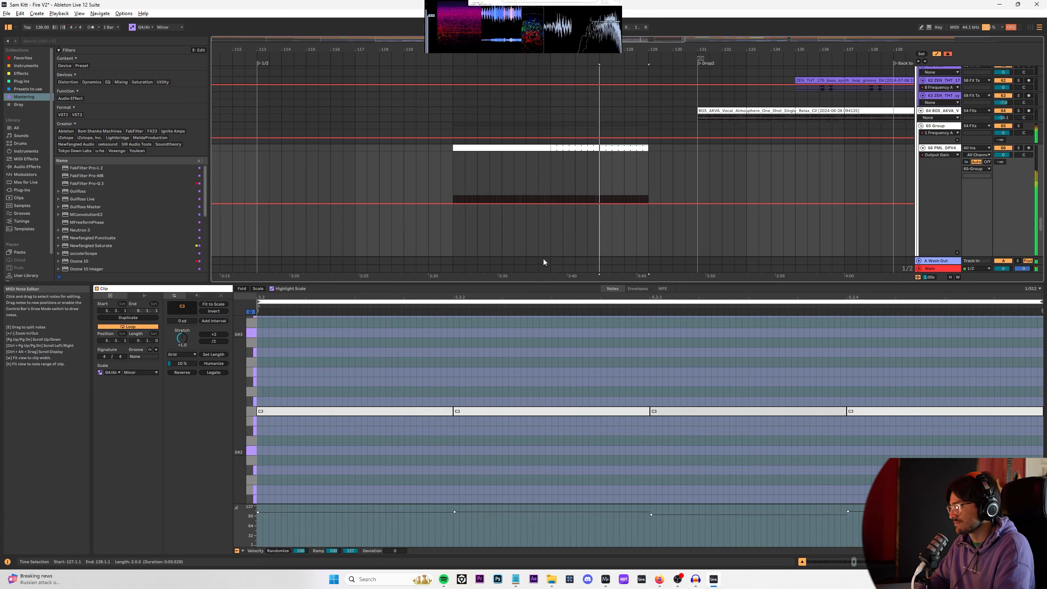
click(556, 413)
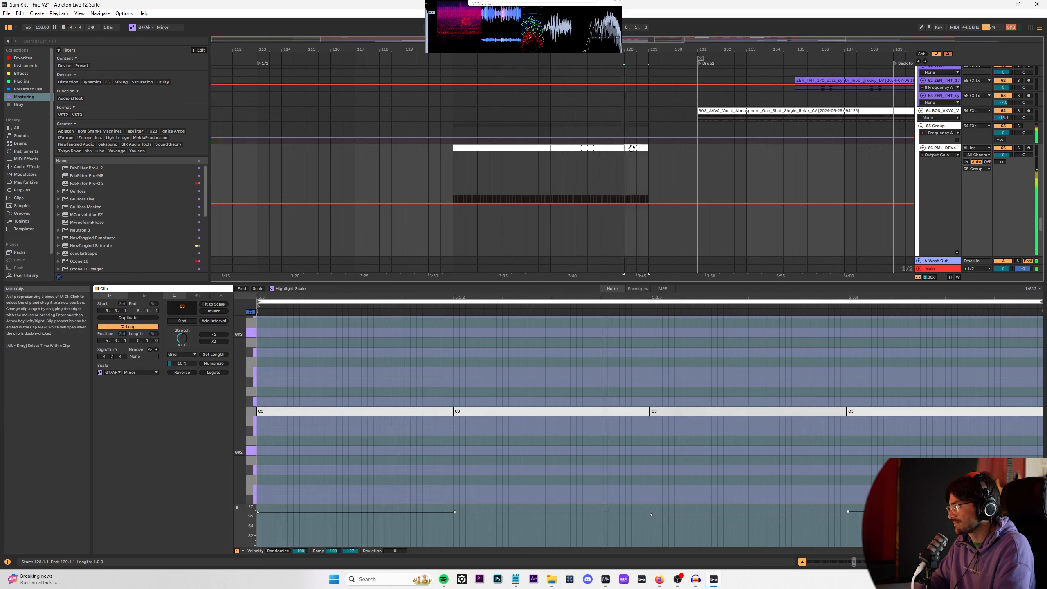
key(space)
key(ctrl+a)
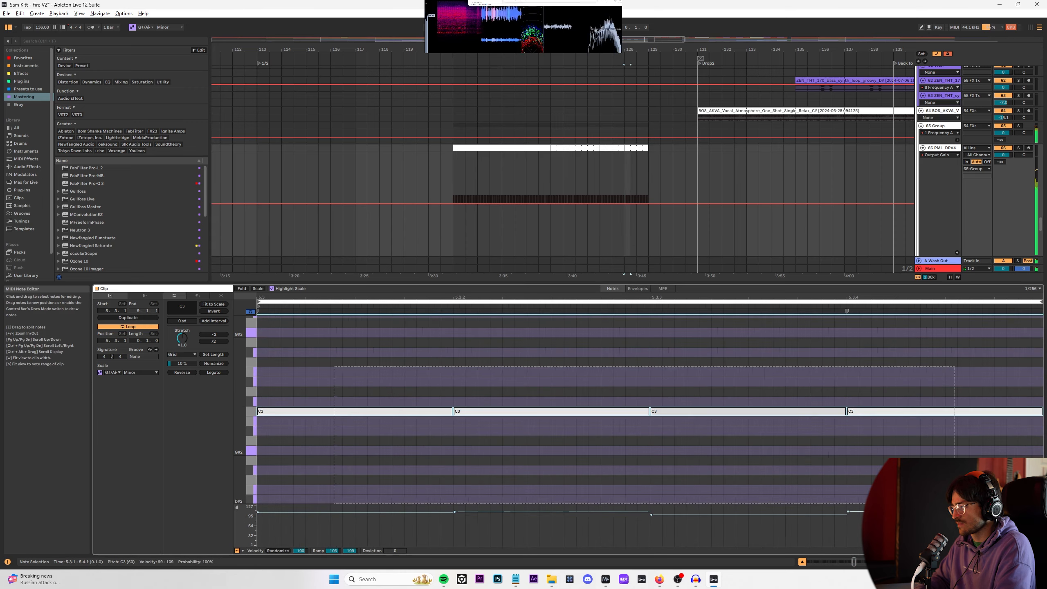
key(ctrl+e)
key(space)
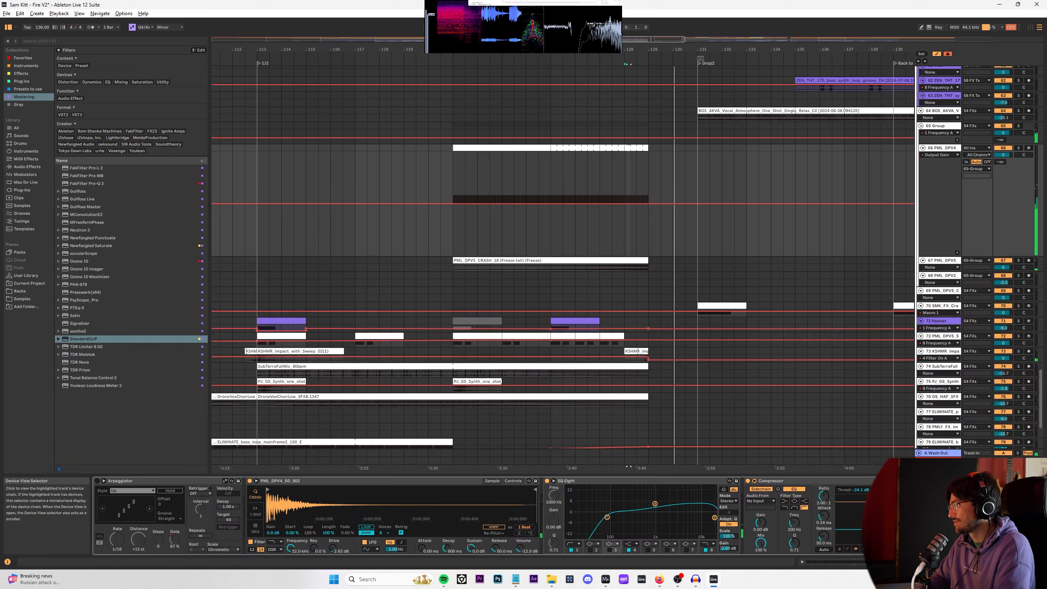
key(shift+Tab)
Step: Unfold the A Wash Out return, drop its Gain automation to -inf dB between bars 129 and 131, and replay from bar 128
click(651, 178)
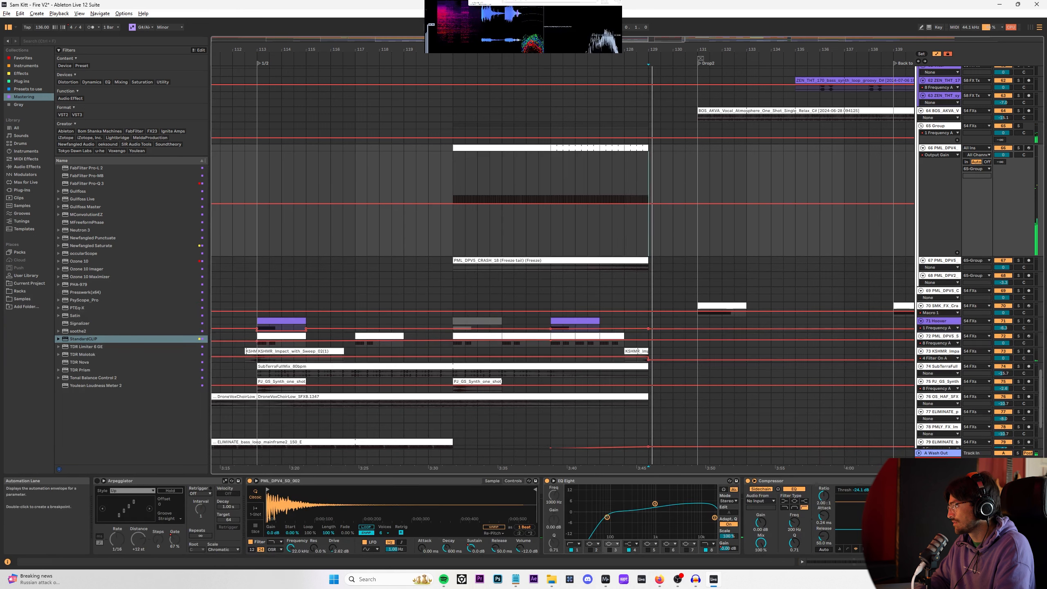
scroll(896, 320, down, 2)
click(919, 453)
drag(936, 438, 936, 351)
scroll(649, 429, up, 1)
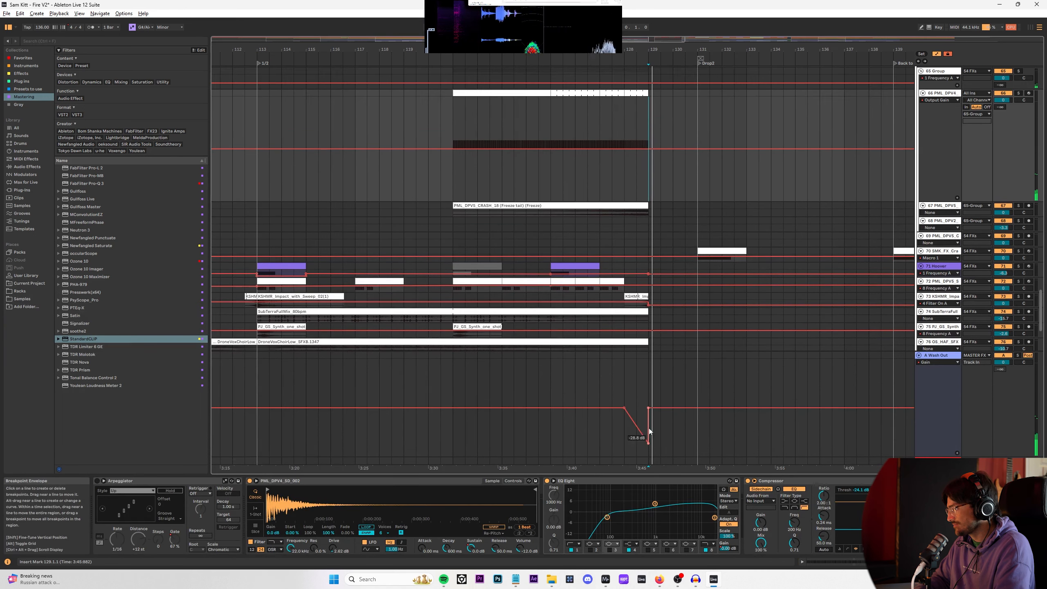
drag(649, 418, 698, 418)
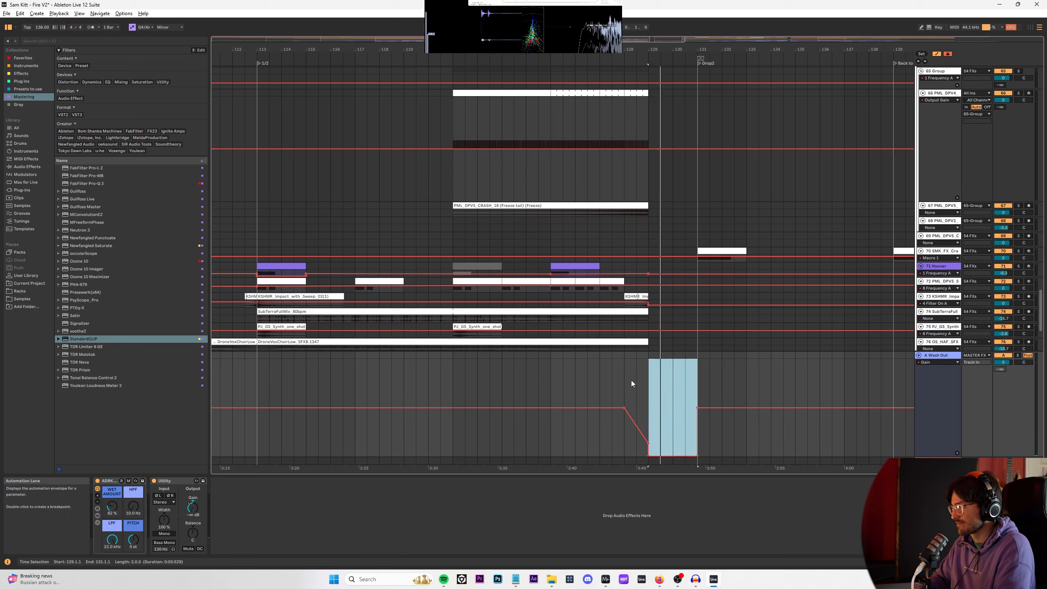
click(620, 371)
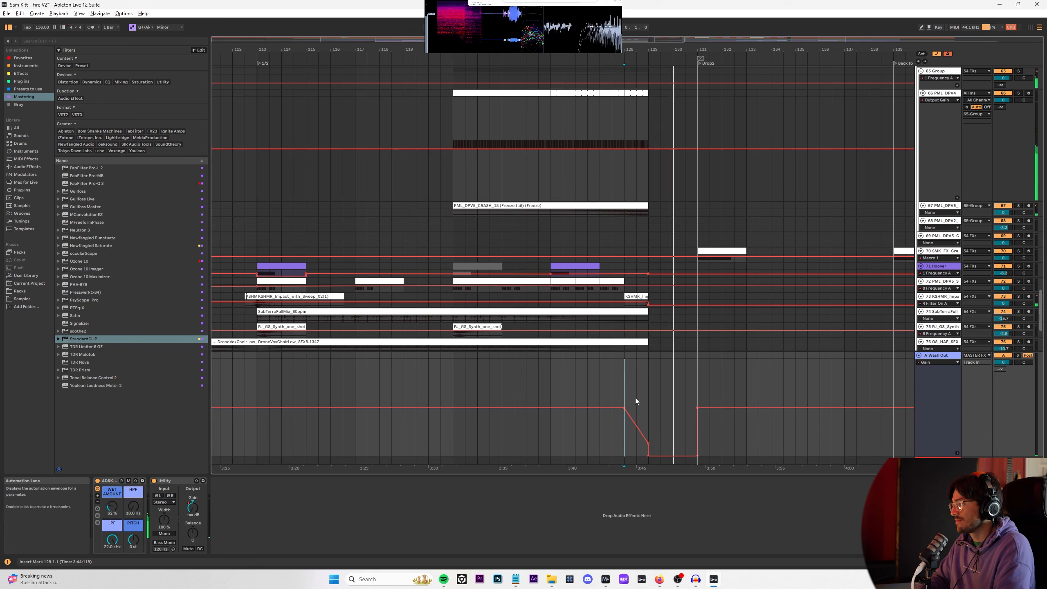
Step: Bring up the Reverb Dry/Wet automation of 66 PML_DPV4 and pull it to its minimum between bar 129 and Drop2
scroll(931, 218, up, 3)
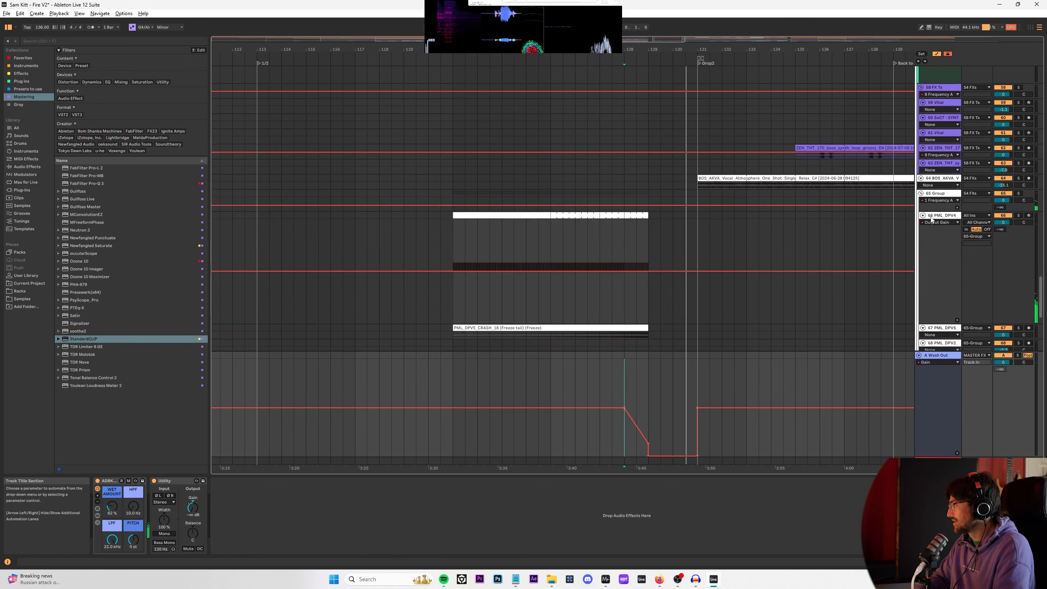
click(931, 219)
click(947, 223)
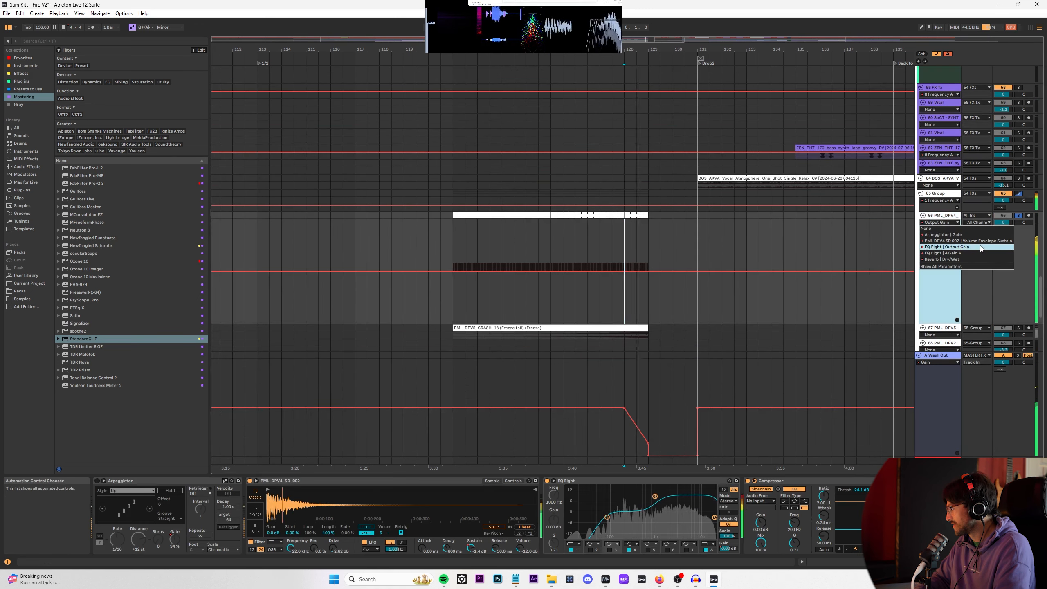
click(977, 258)
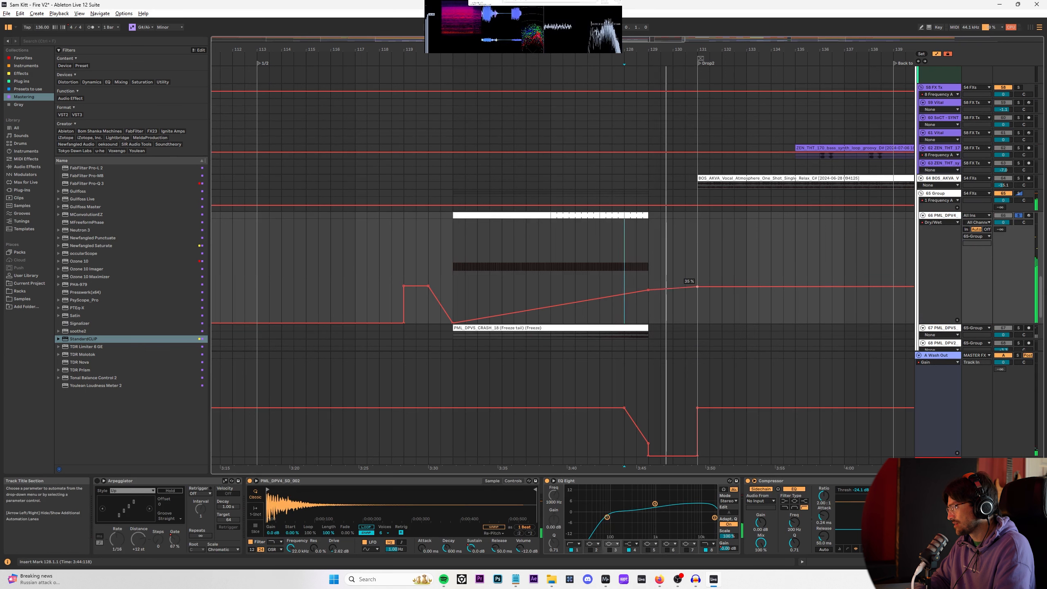
drag(668, 289, 697, 323)
click(638, 276)
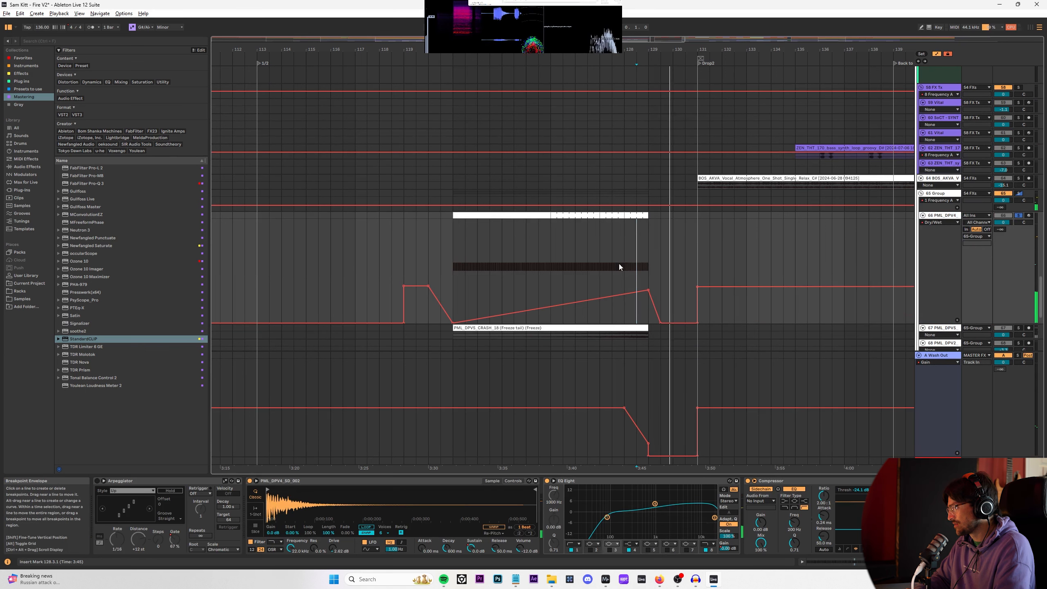
Step: Make the 66 PML_DPV4 Dry/Wet automation fall vertically at bar 129 and replay the cut from bar 128
click(636, 263)
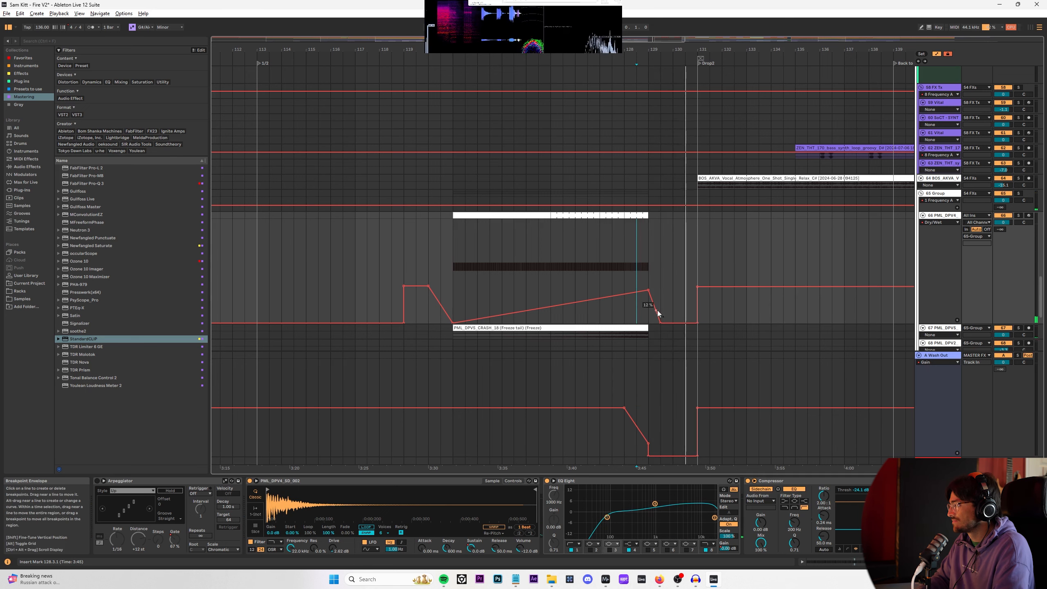
drag(657, 310, 649, 323)
click(629, 260)
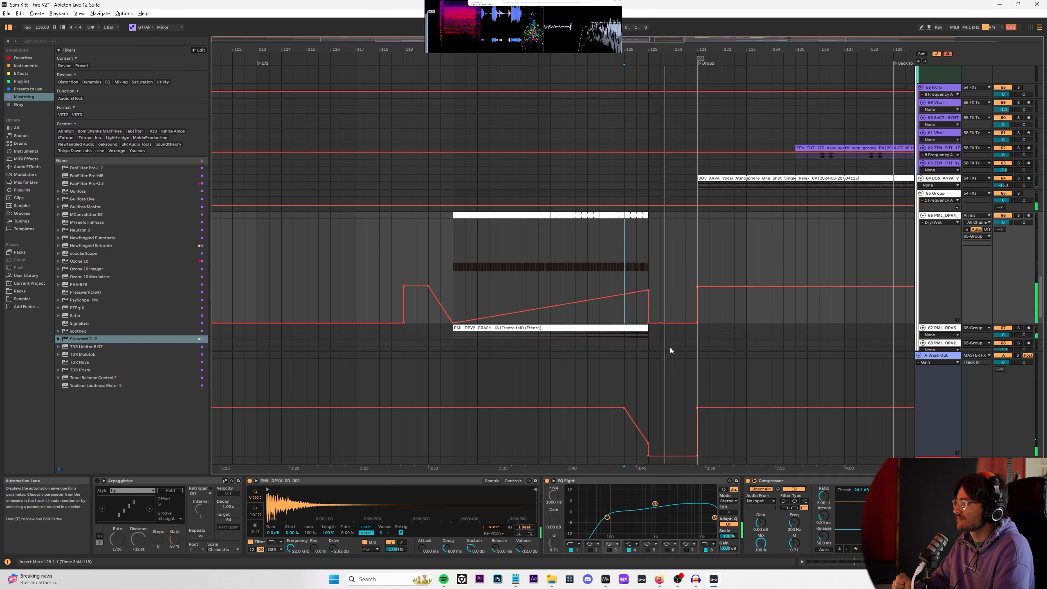
click(647, 273)
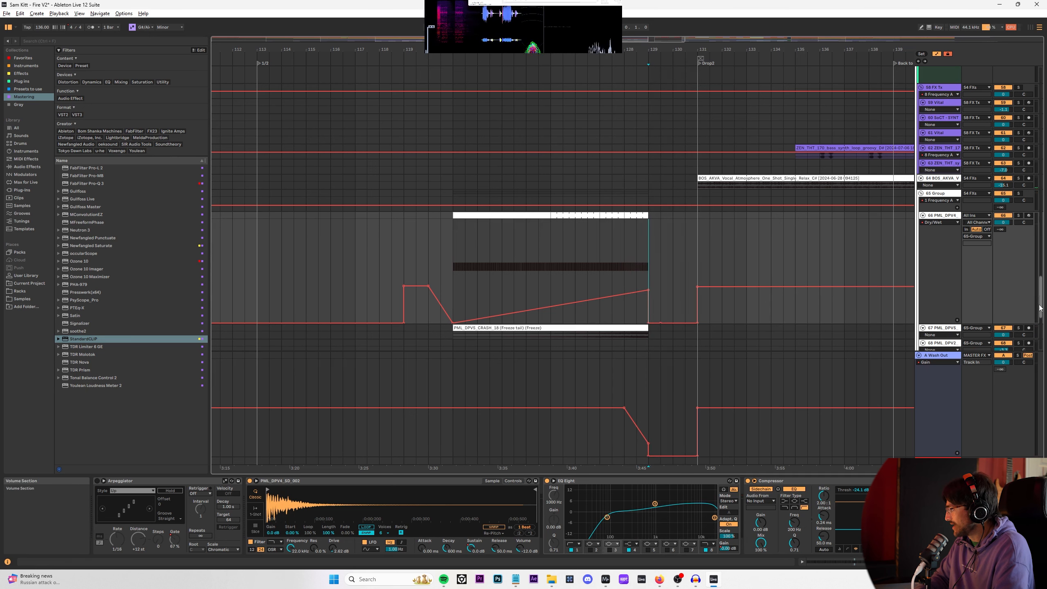
Step: Insert a new audio track below 32 Analog in the bass group and replay the transition from bar 128
scroll(698, 237, up, 10)
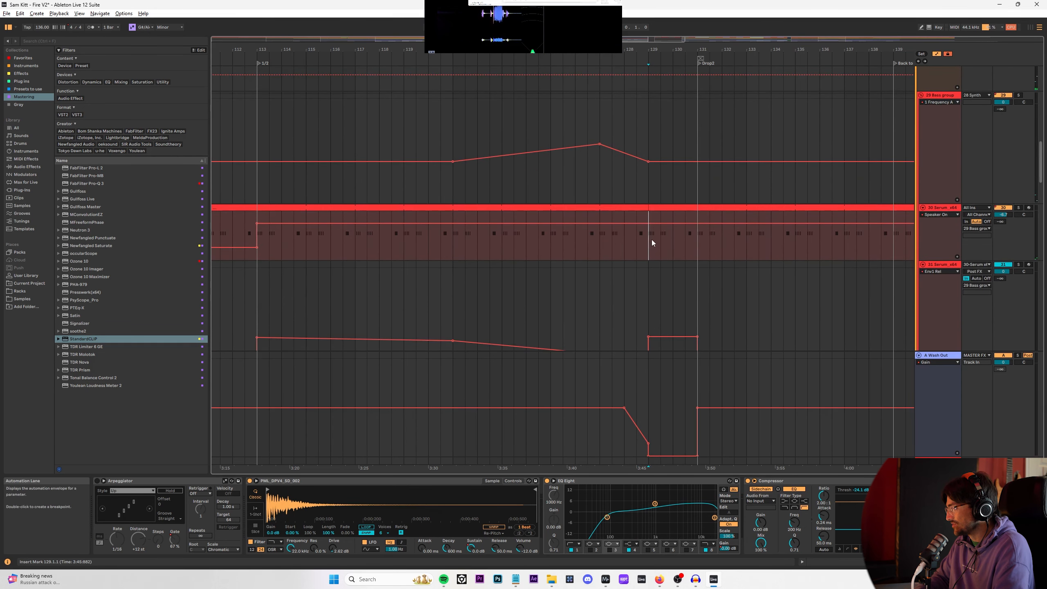
click(954, 231)
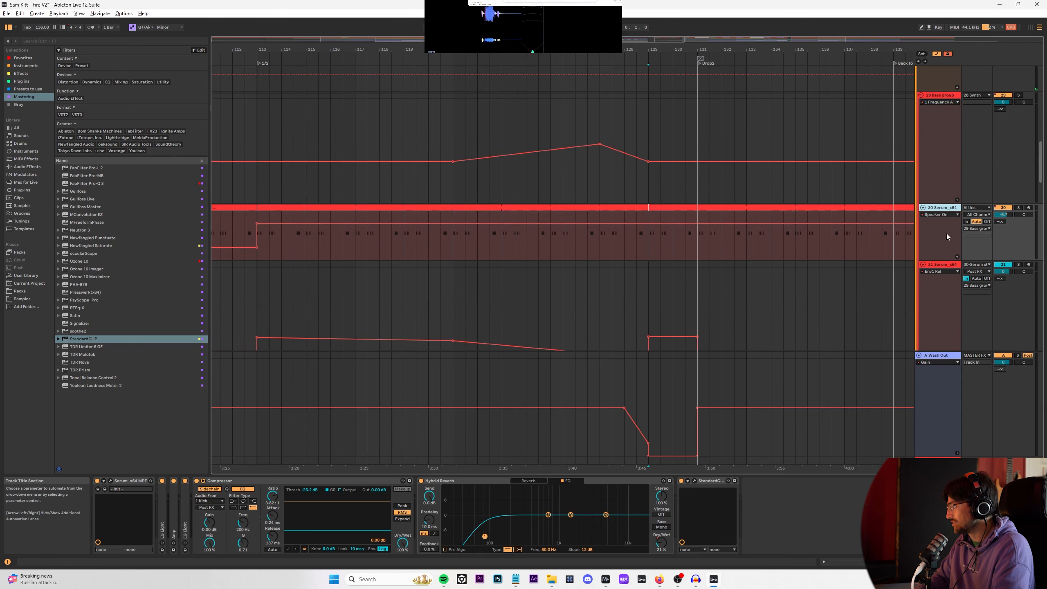
scroll(947, 234, down, 2)
scroll(948, 297, down, 2)
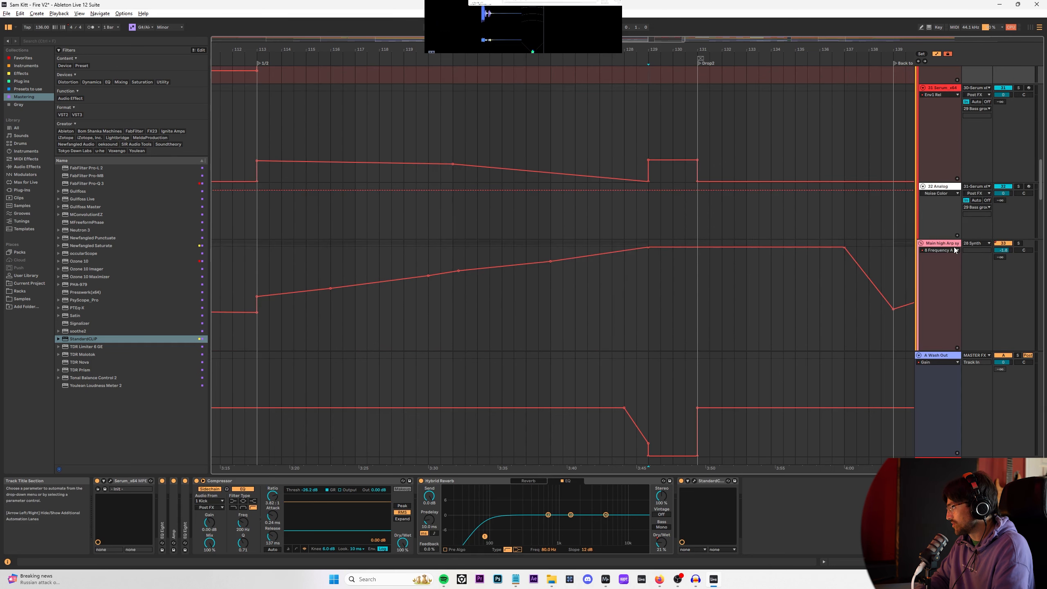
click(936, 191)
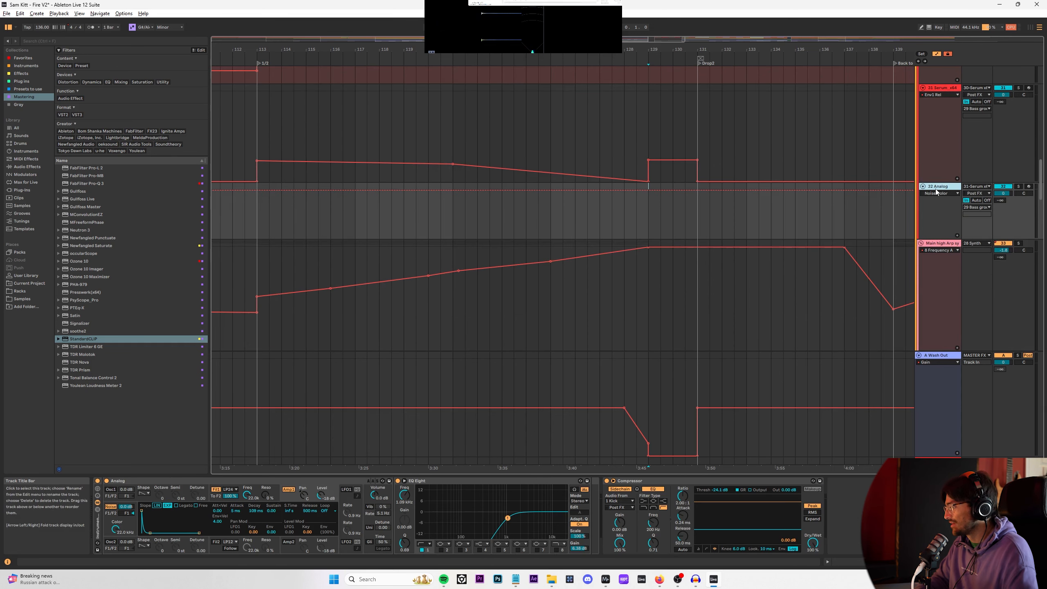
click(623, 250)
key(space)
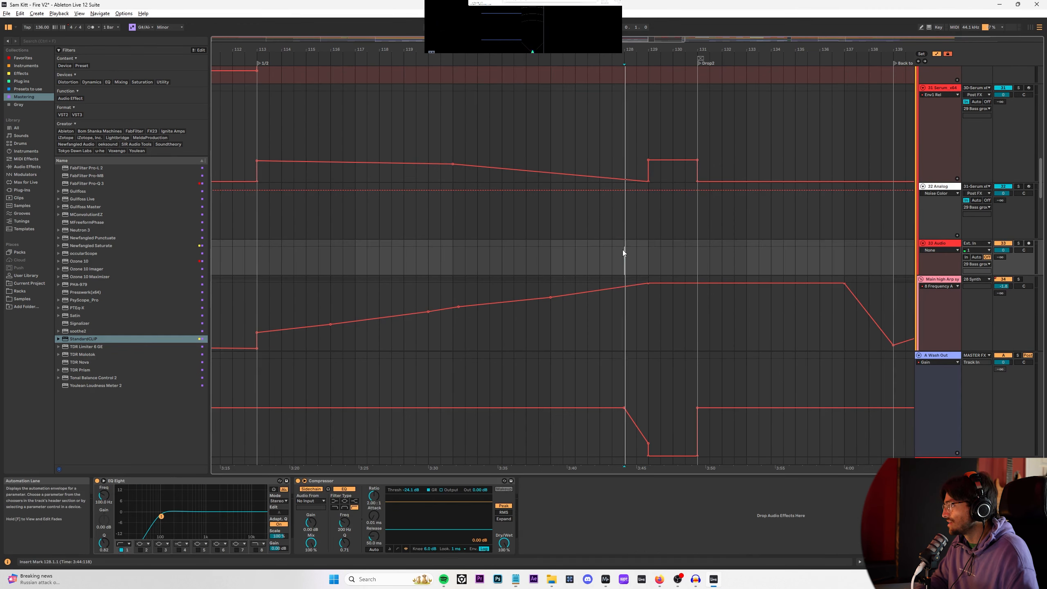
scroll(808, 254, down, 3)
scroll(932, 206, up, 2)
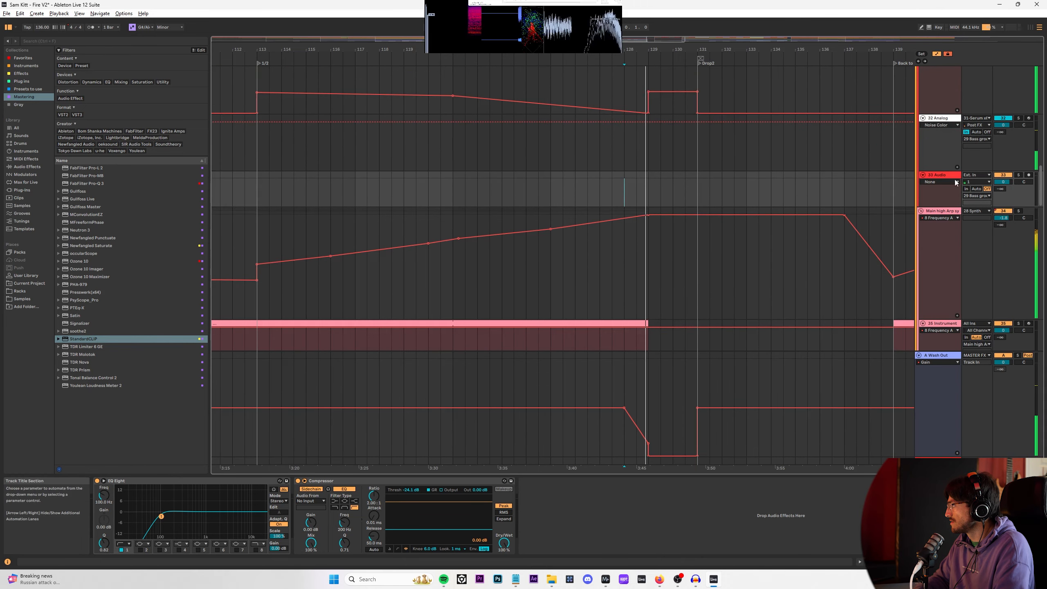
scroll(920, 255, up, 5)
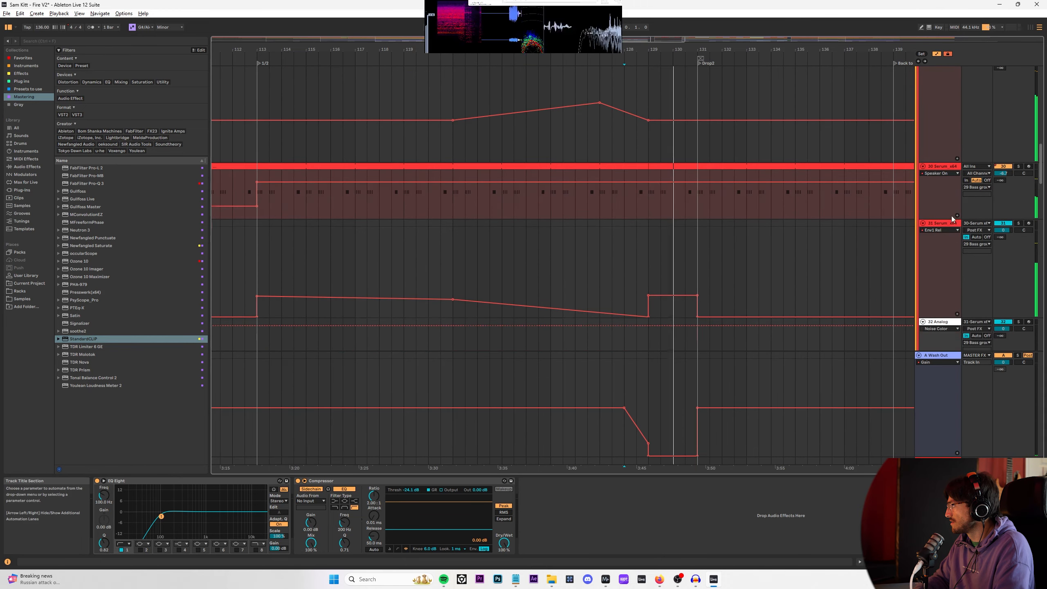
Step: Replay the transition and review the 29 Bass group's filter and Speaker On automation around bars 129 to 131
click(933, 113)
key(space)
key(space)
scroll(826, 200, up, 1)
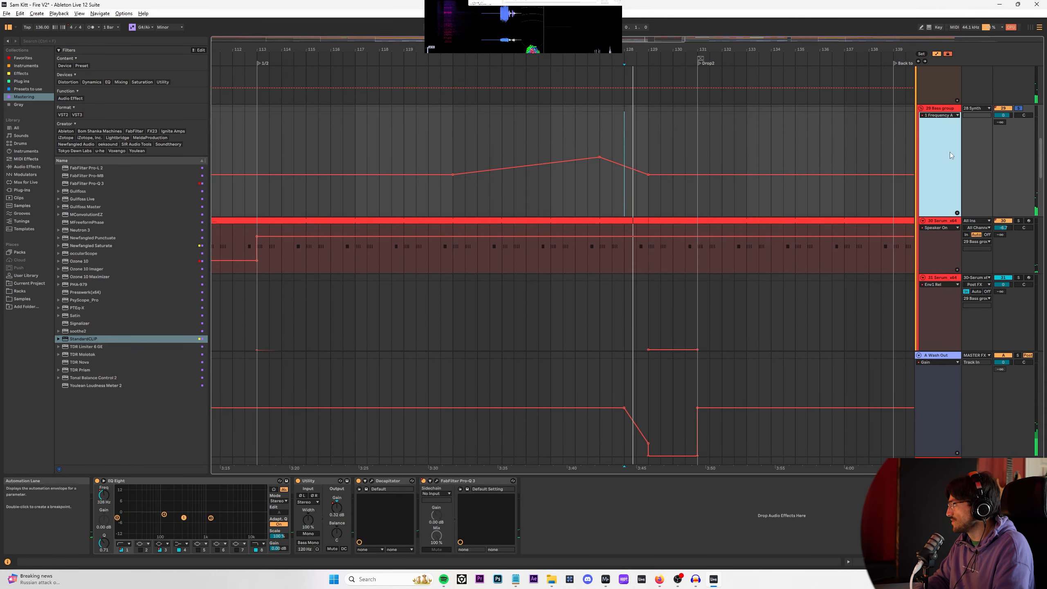
click(956, 114)
click(944, 132)
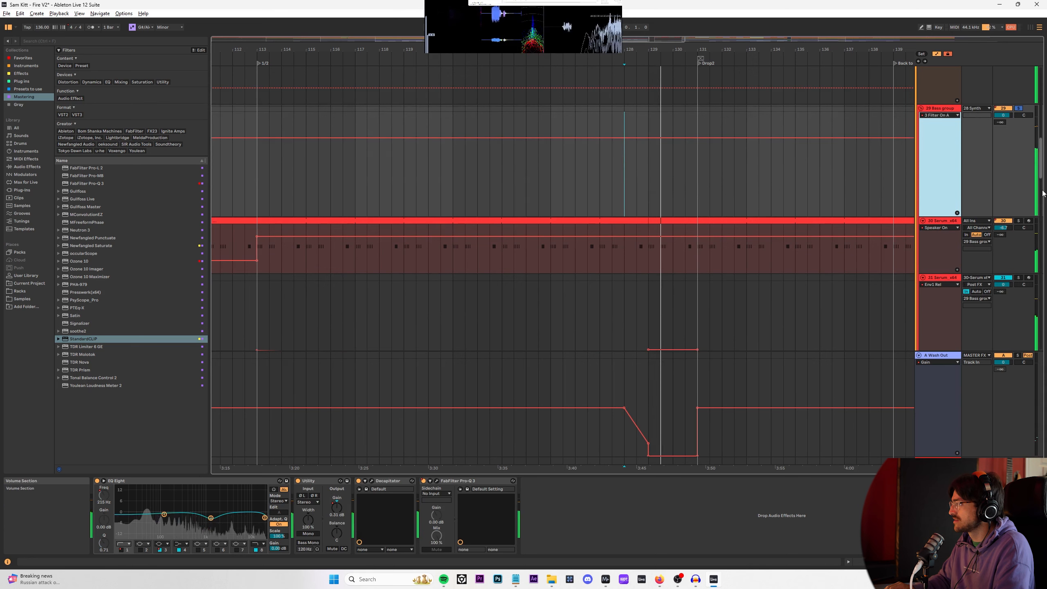
click(956, 115)
click(949, 229)
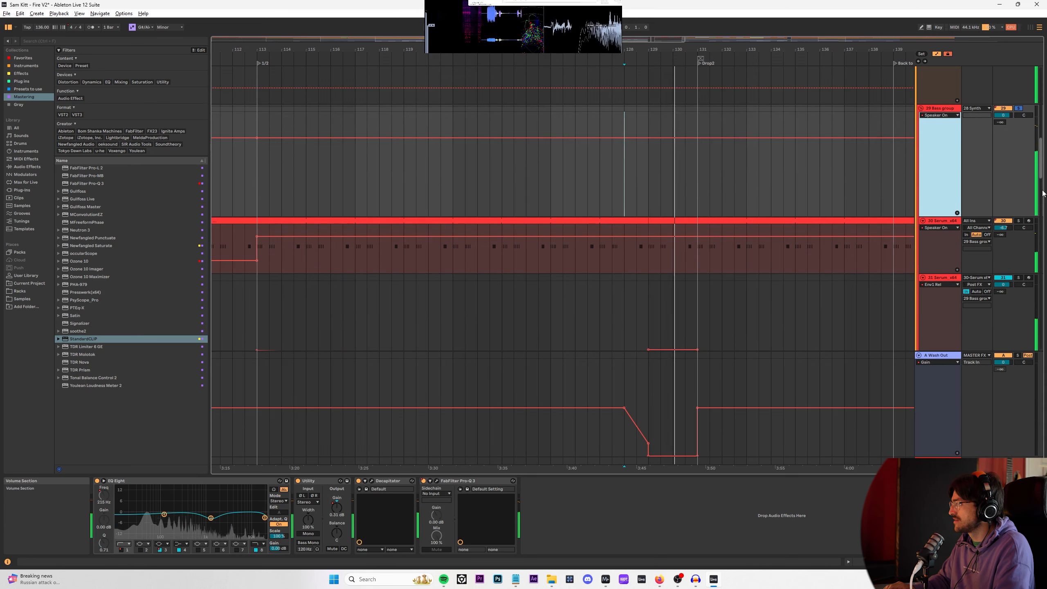
Step: Check the 30 Serum Dry/Wet automation and the 31 Serum EQ Eight 1 Filter On A automation
click(950, 229)
click(944, 247)
scroll(940, 239, down, 1)
click(944, 230)
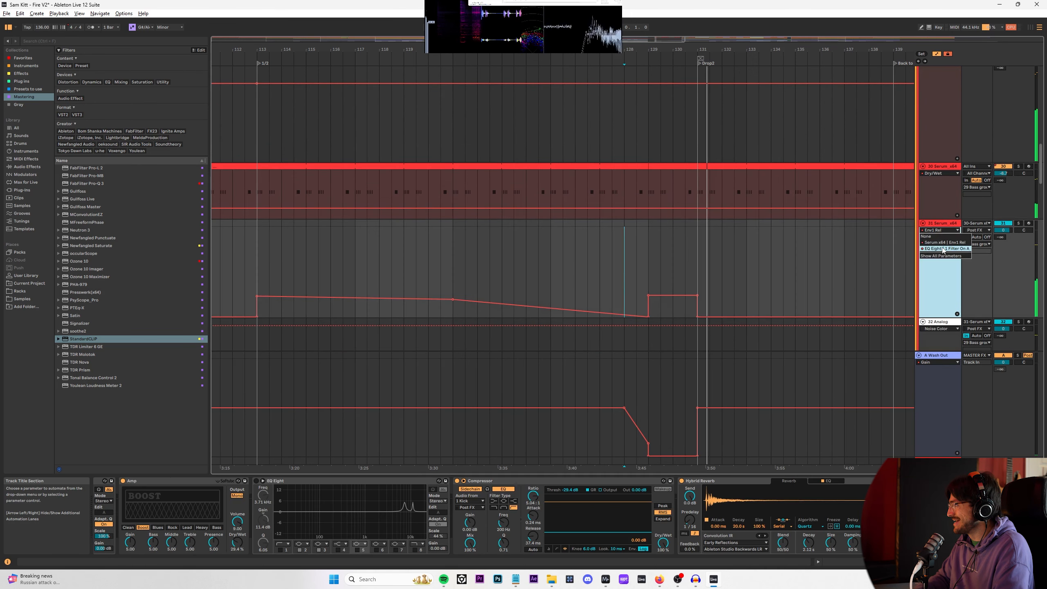
click(944, 248)
scroll(866, 247, down, 3)
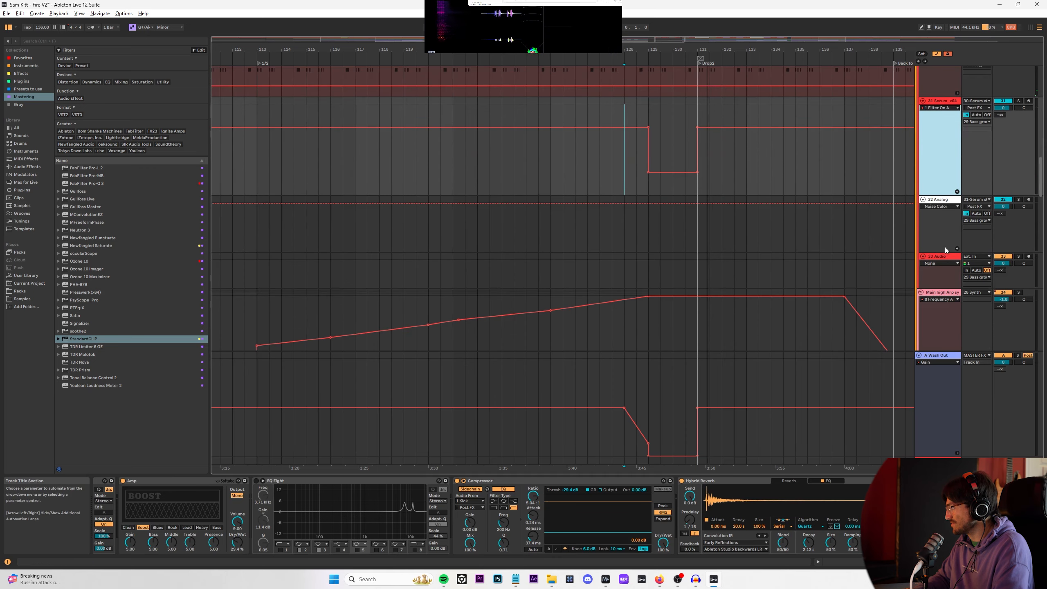
Step: Set the 33 Audio track's input to 29 Bass group and arm the track for recording
click(944, 247)
scroll(933, 203, down, 3)
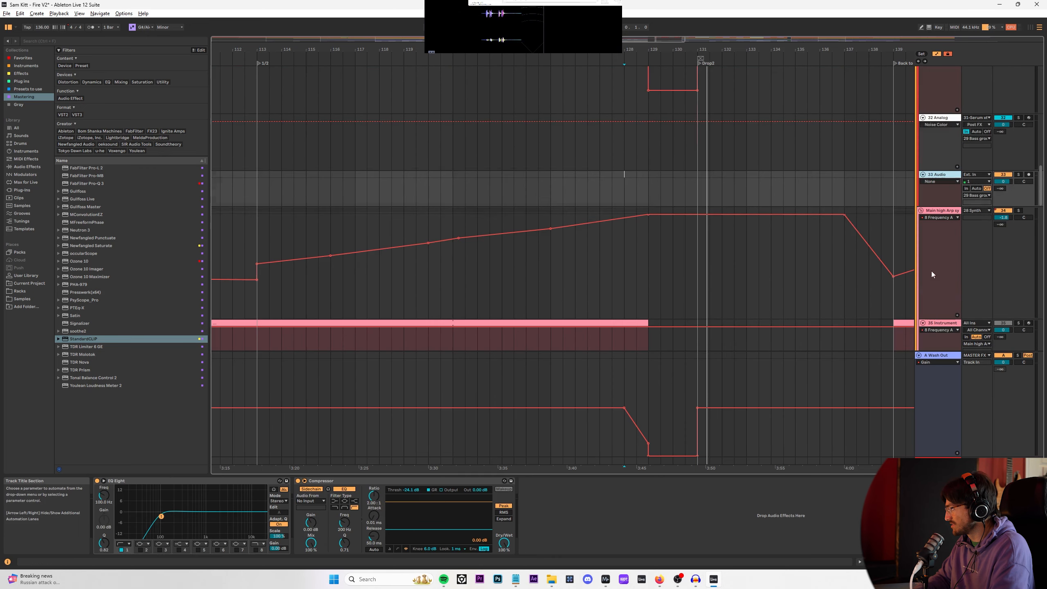
click(976, 175)
key(2)
key(Down)
key(Down)
key(Down)
key(Down)
key(Down)
key(Down)
key(Down)
key(Down)
key(Down)
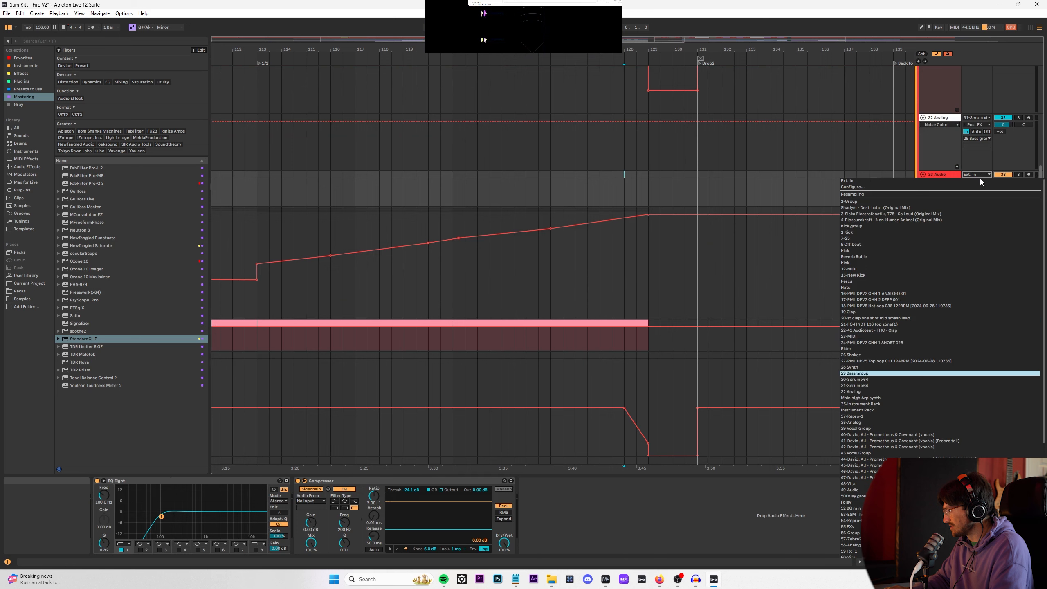
key(Escape)
click(1029, 175)
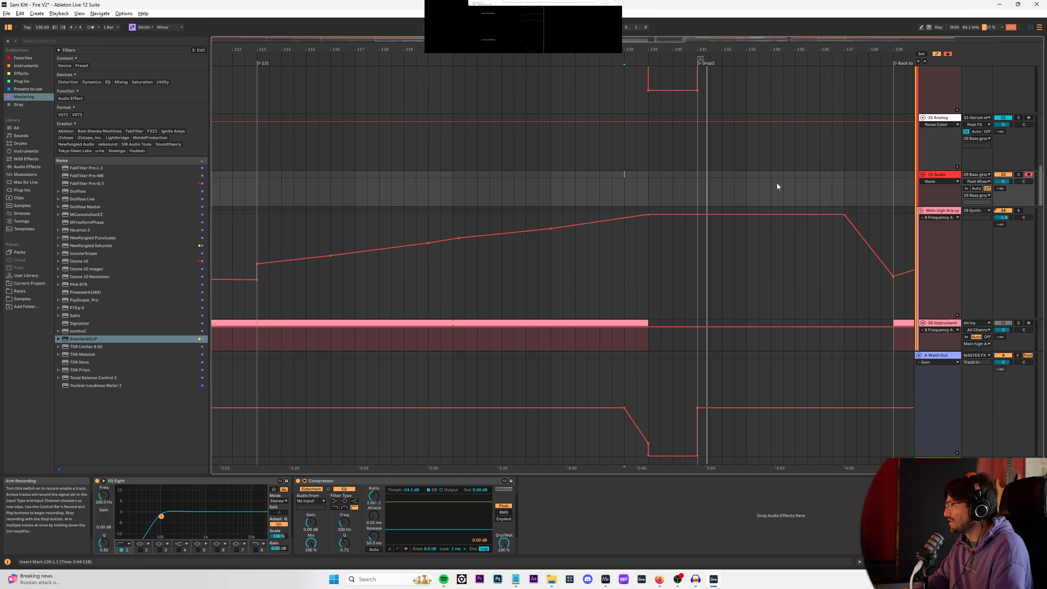
Step: Route the 33 Audio output to 28 Synth and record the bass from 128.3 until just past Drop2
click(945, 200)
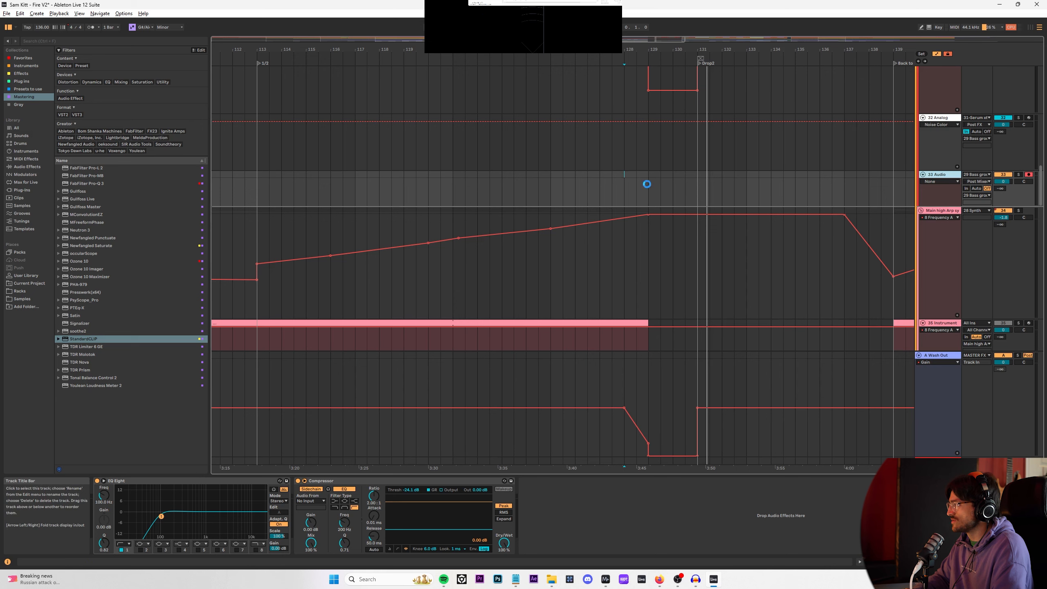
key(F9)
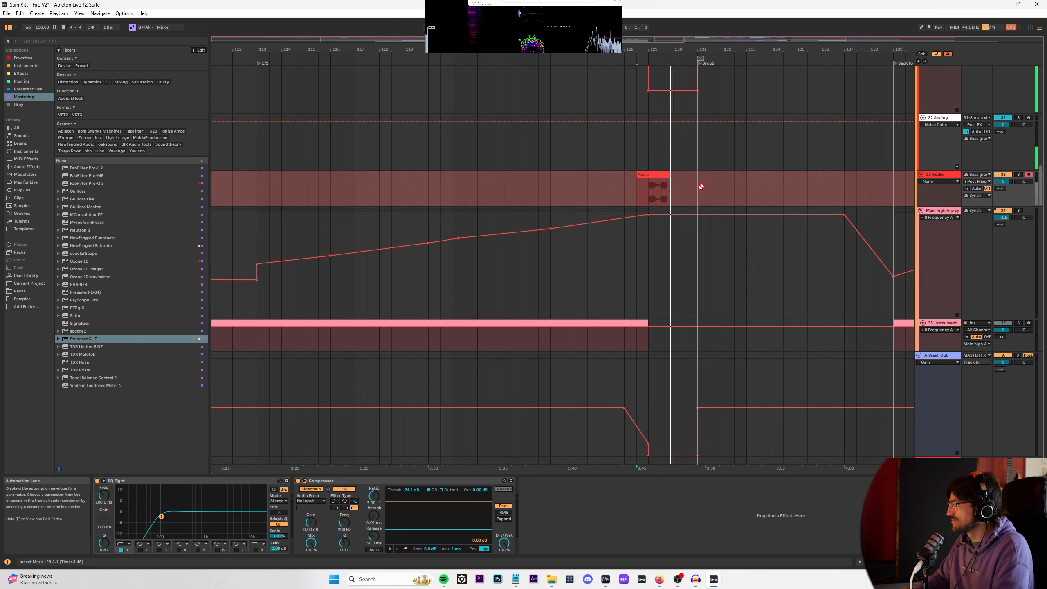
scroll(662, 193, up, 5)
key(space)
scroll(666, 194, up, 5)
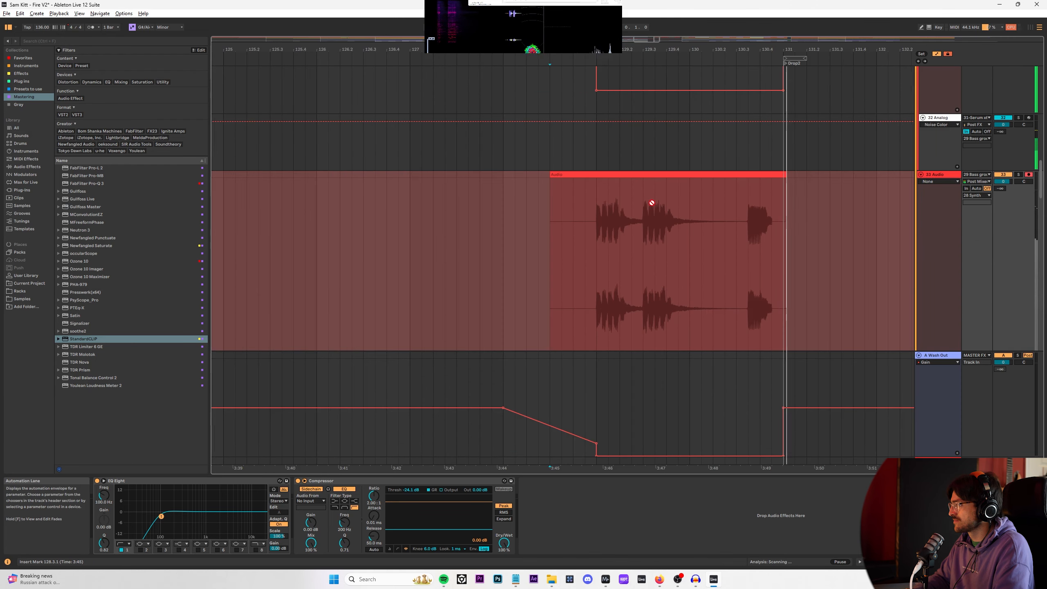
Step: Delete the part of the recorded bass clip from 130.3.3 onwards
click(748, 211)
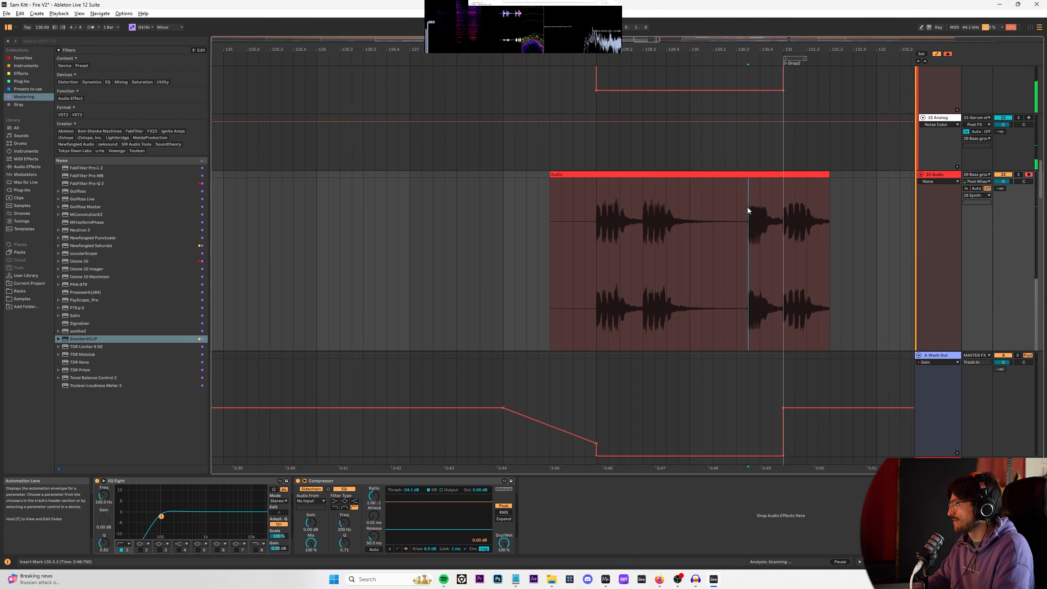
click(780, 182)
key(Delete)
Step: Split the recorded bass clip at bar 129, 129.3 and bar 130 to separate its hits
click(652, 191)
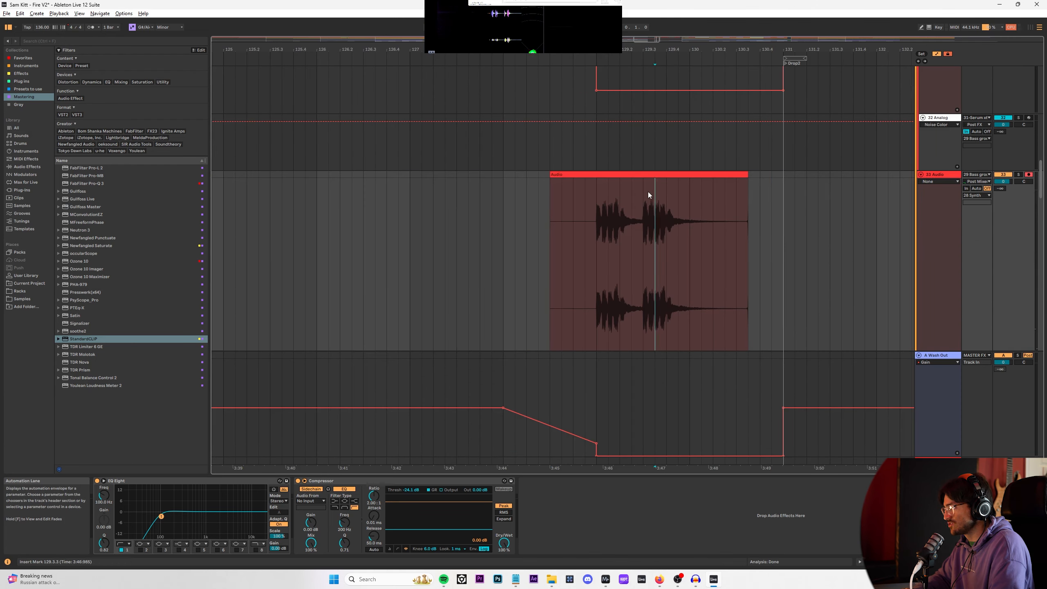
click(648, 192)
key(ctrl+e)
click(689, 186)
key(ctrl+e)
drag(651, 178, 615, 182)
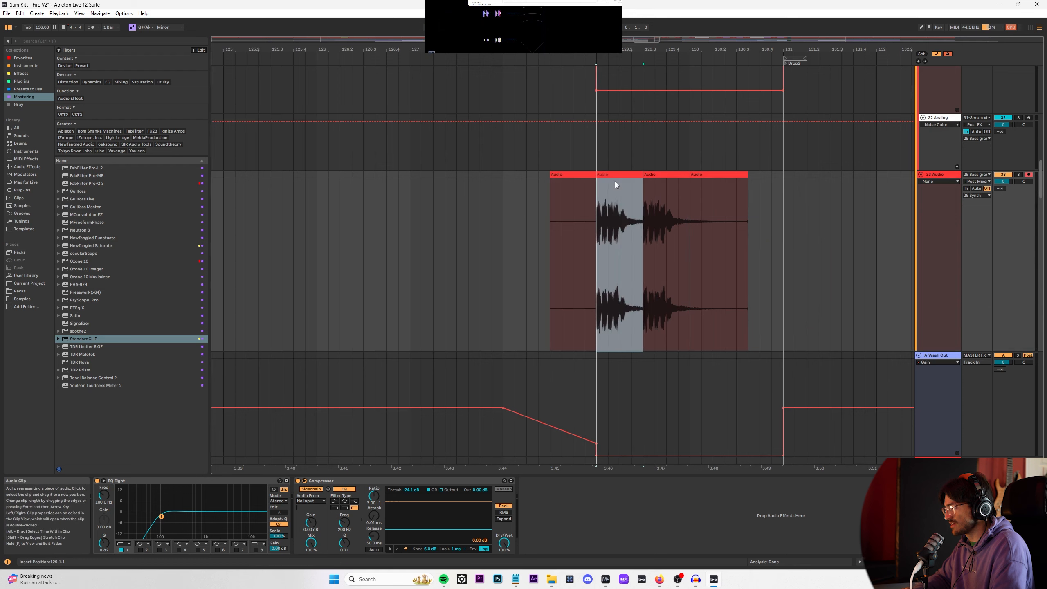
Step: Solo the recorded bass audio track and play it back from bar 129
click(587, 192)
click(596, 191)
key(space)
key(s)
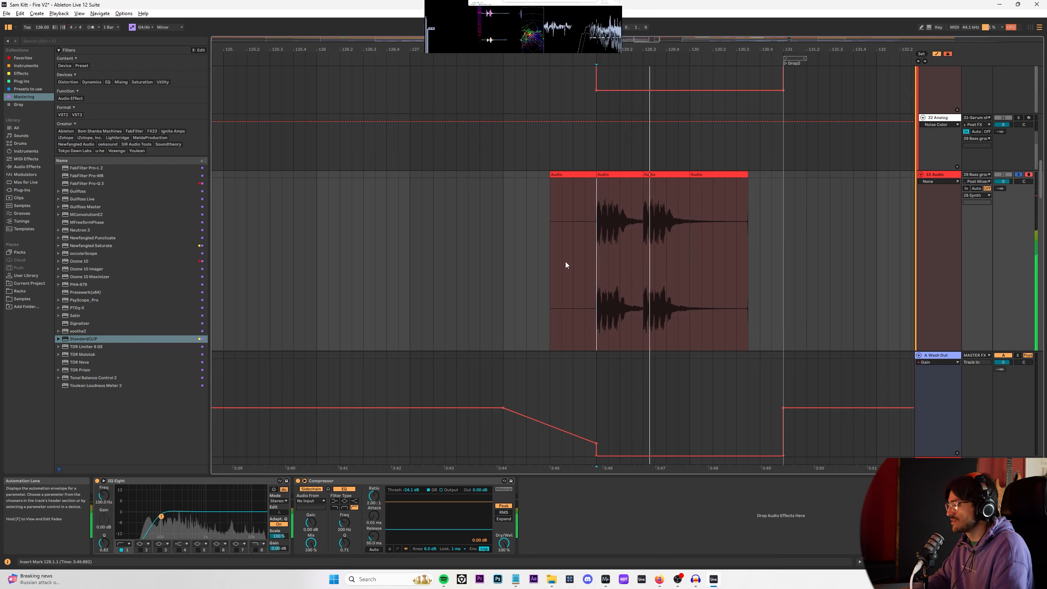
scroll(886, 185, up, 3)
scroll(884, 171, up, 5)
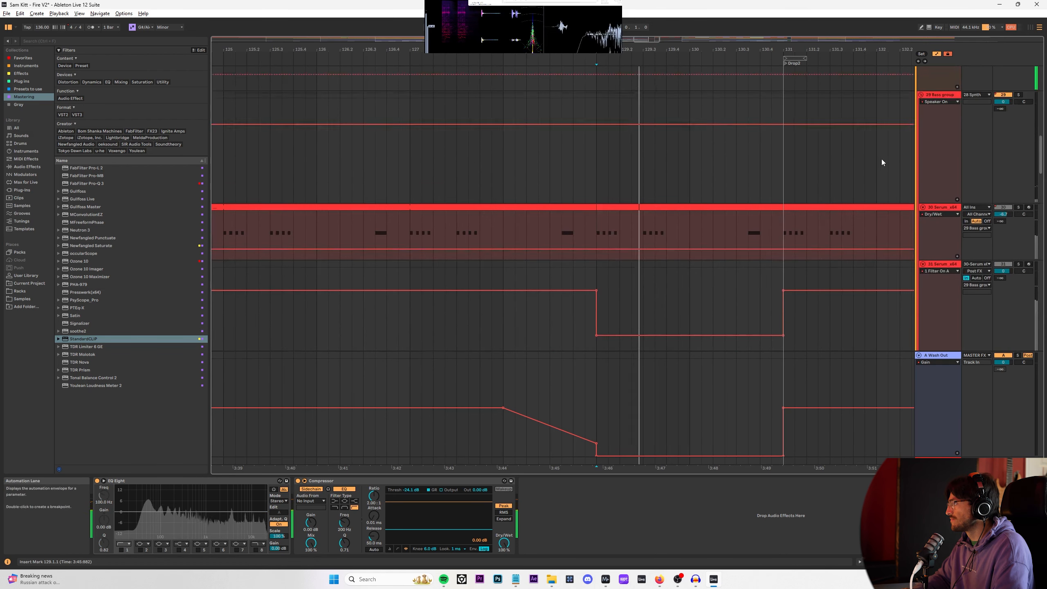
scroll(927, 218, down, 7)
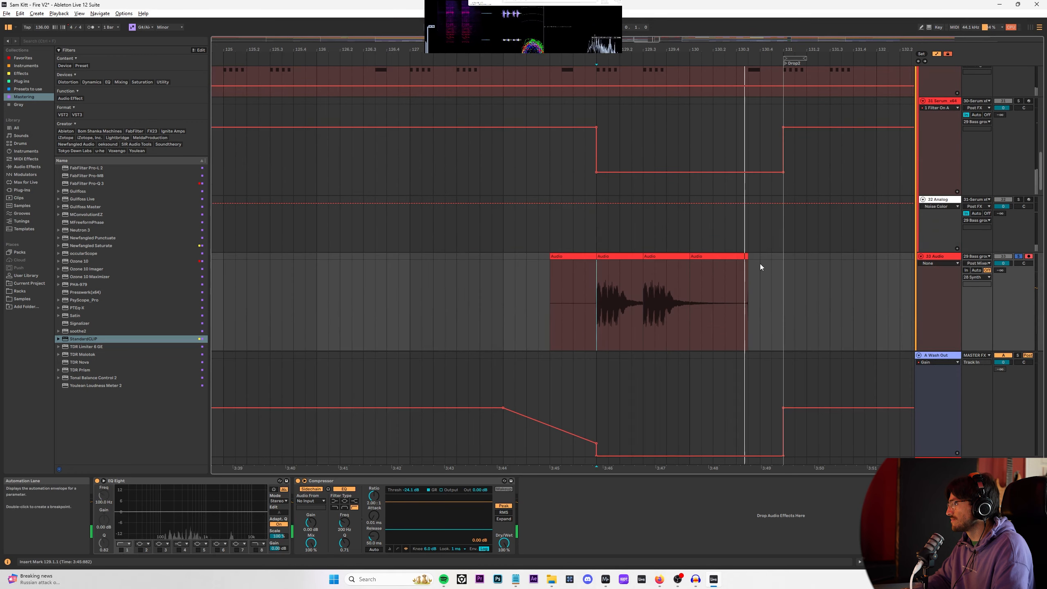
Step: Hide the automation lanes, delete the silent recorded piece before bar 129 and select the remaining bass clips
key(a)
scroll(629, 278, up, 2)
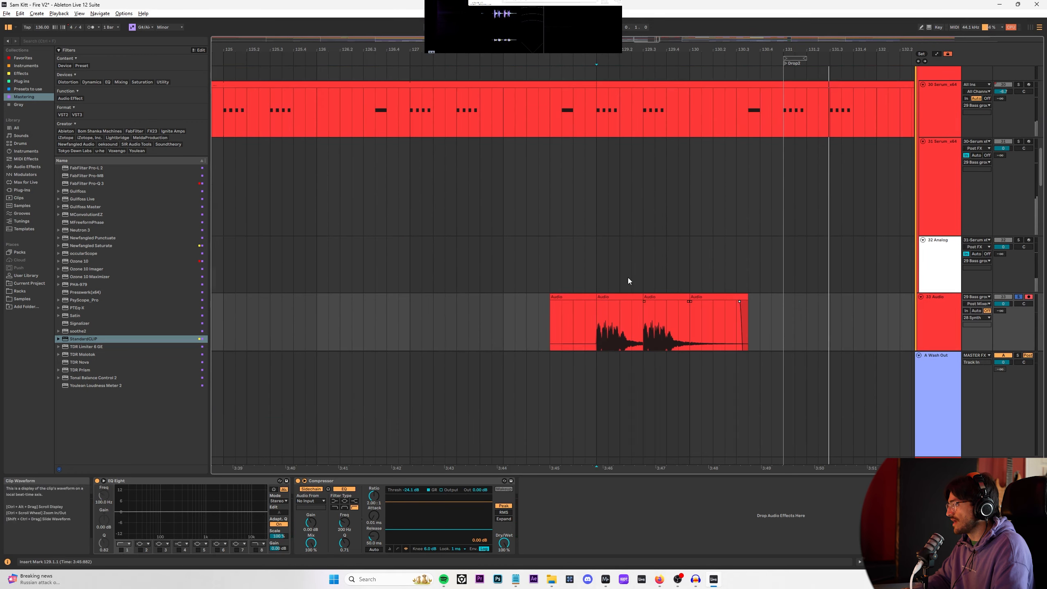
click(577, 297)
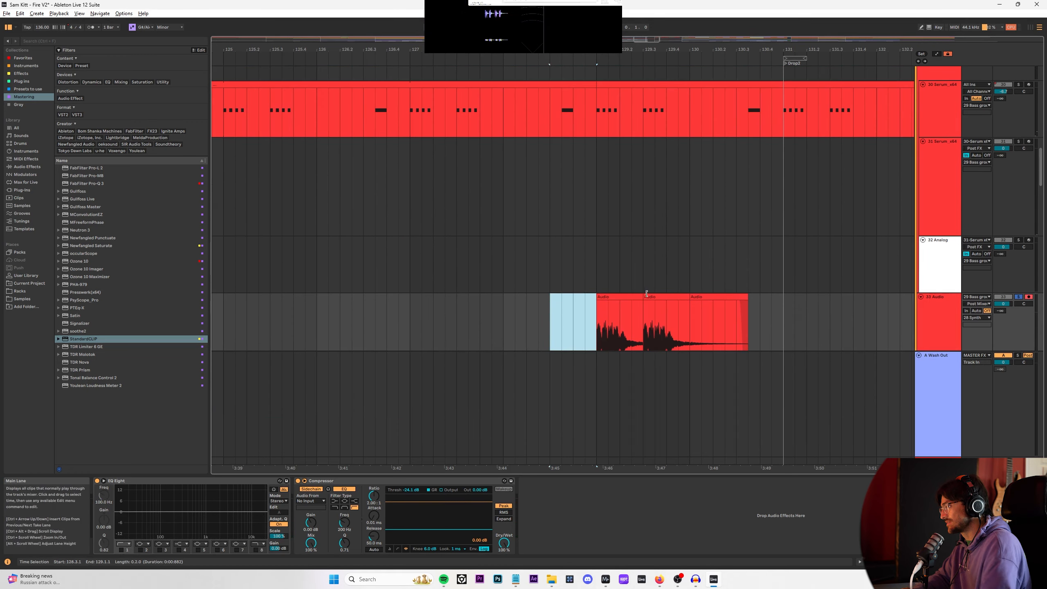
click(619, 326)
shift+click(718, 322)
Step: Delete the 32 Analog track and set the recorded audio track's output to 29 Bass group
scroll(808, 264, up, 5)
scroll(923, 241, down, 5)
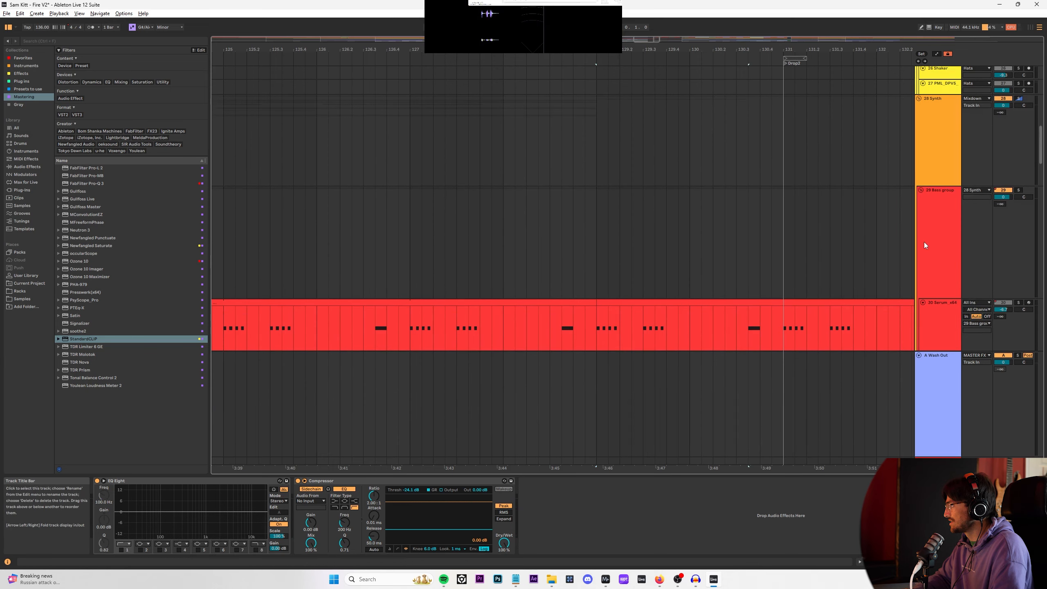
click(948, 207)
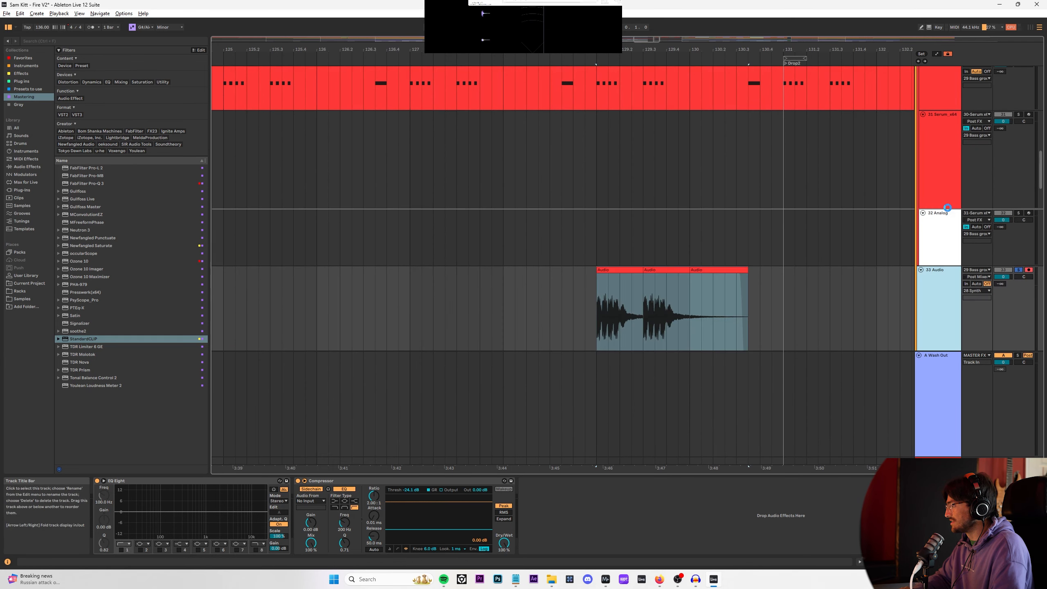
scroll(945, 201, down, 3)
scroll(967, 153, up, 10)
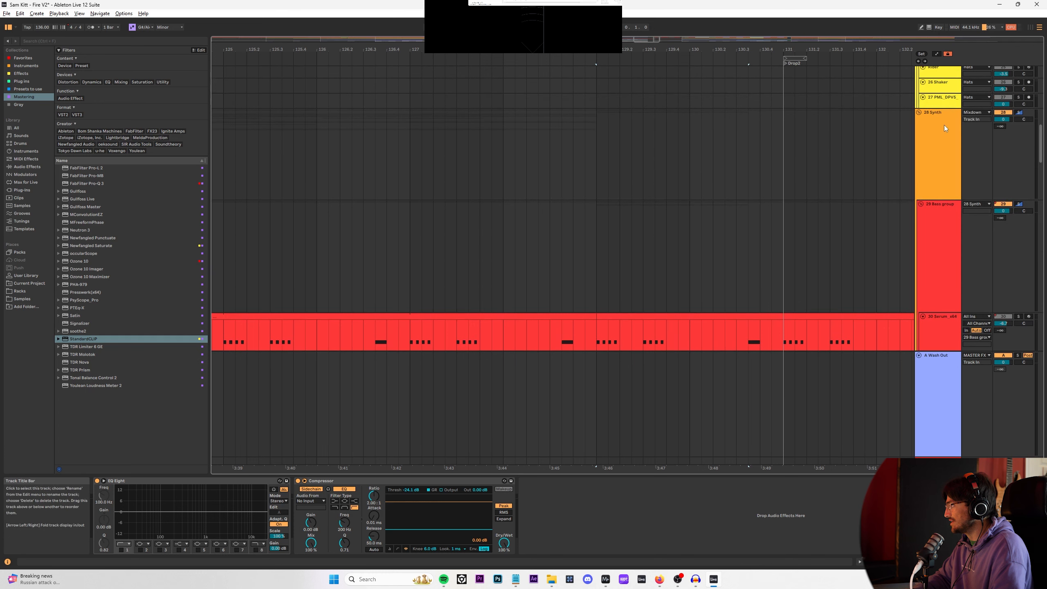
scroll(941, 165, down, 4)
click(979, 234)
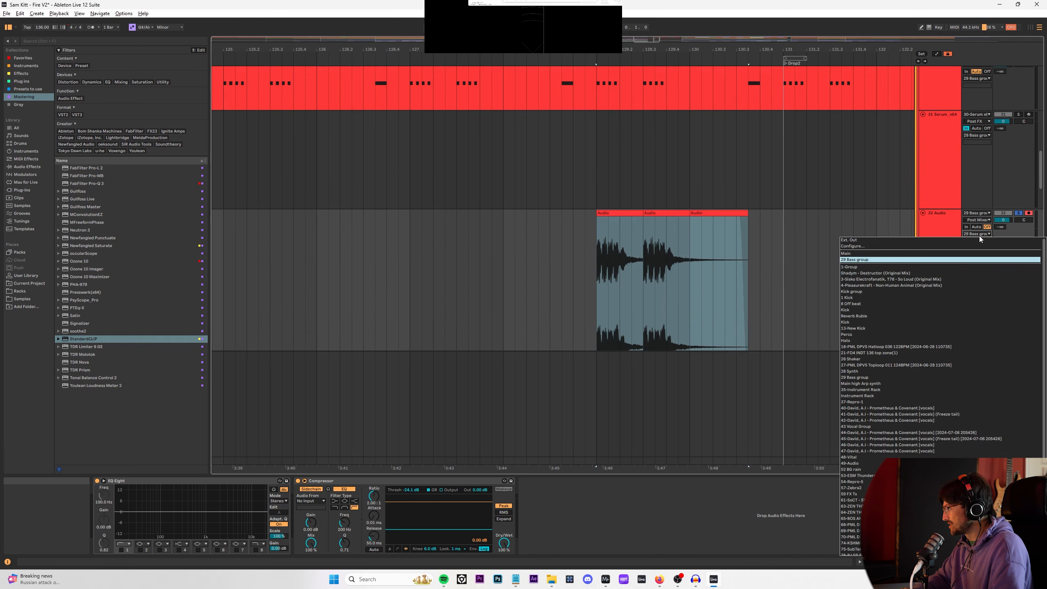
click(907, 377)
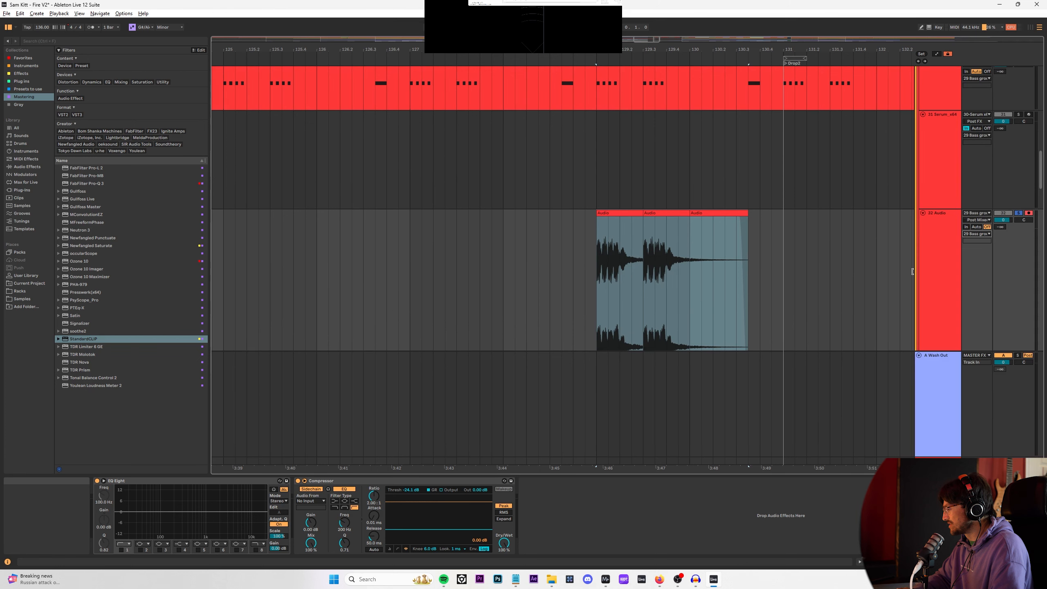
Step: Rename the 28 Synth group as Synth Bus, route the recorded audio track's output to it and replay the transition
scroll(925, 204, up, 5)
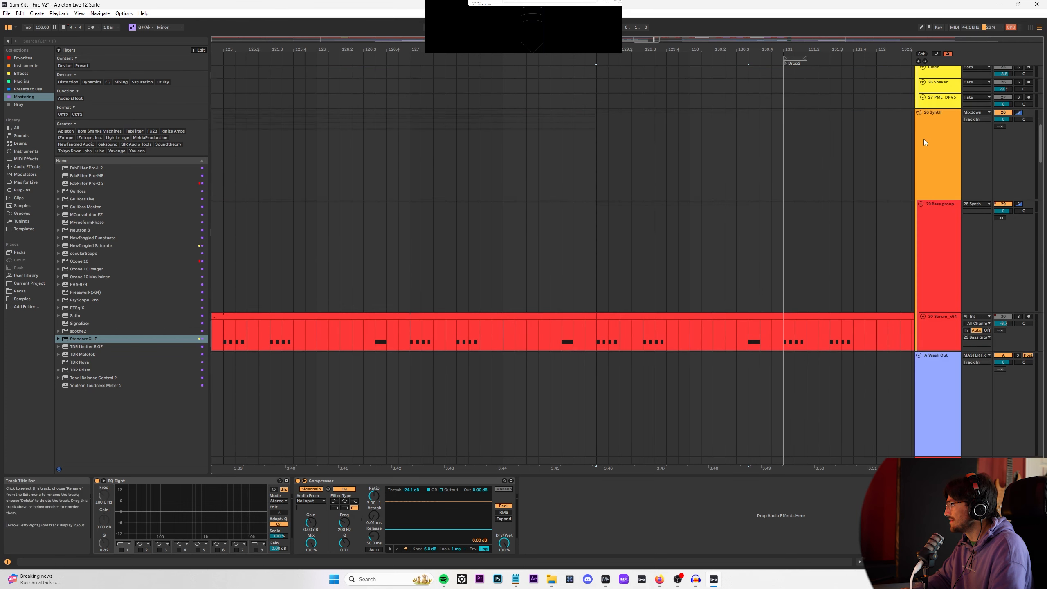
click(923, 139)
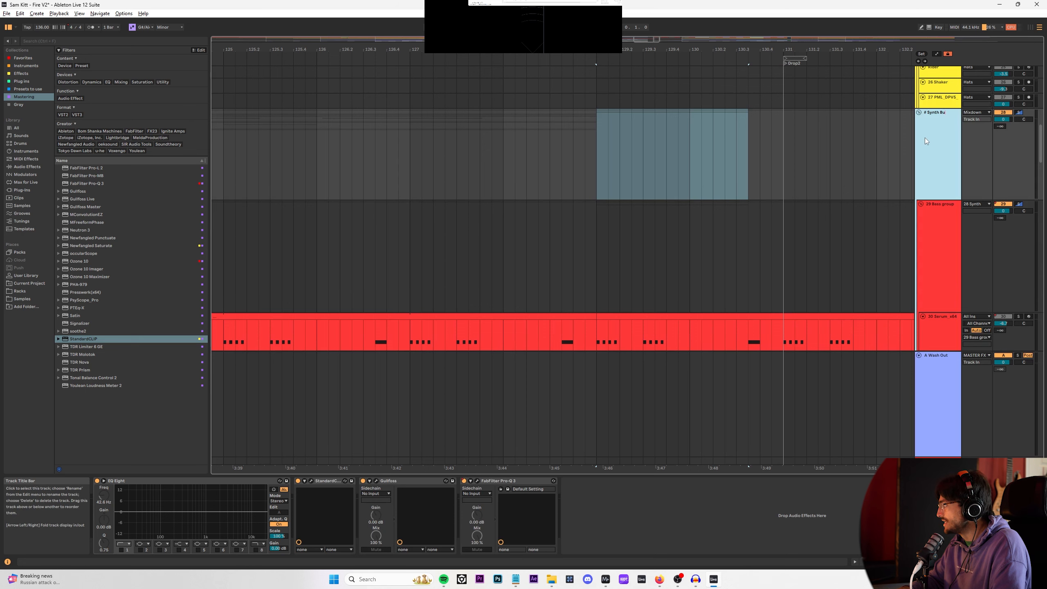
click(952, 221)
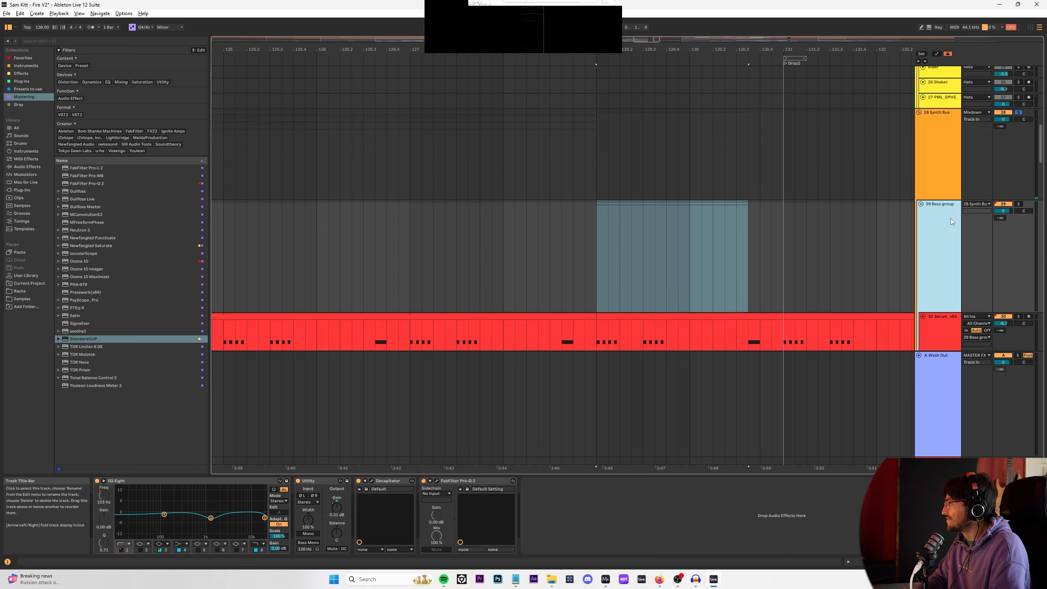
scroll(940, 186, down, 5)
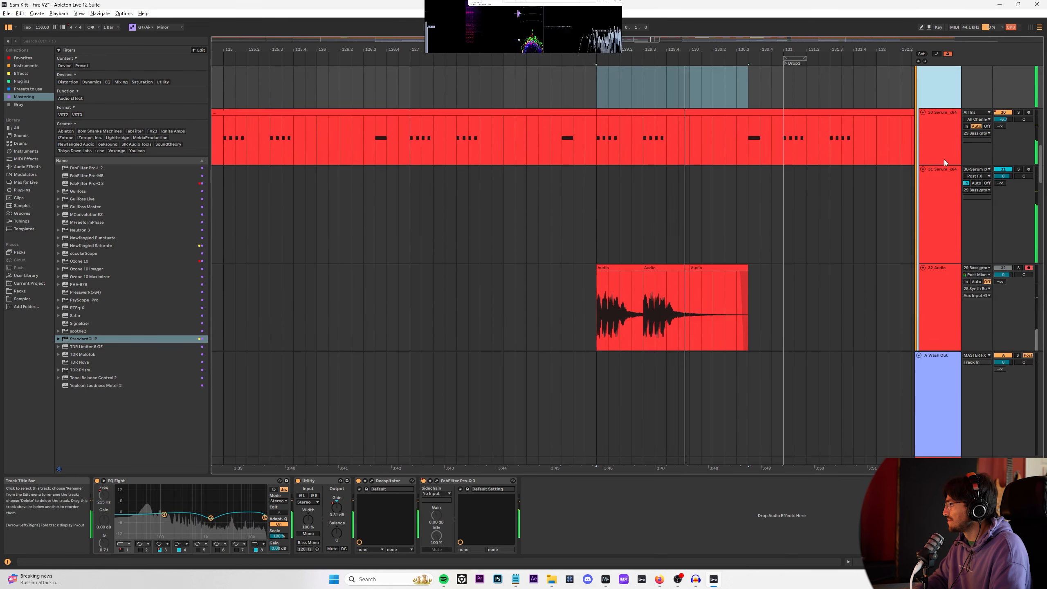
scroll(944, 162, down, 2)
scroll(612, 195, up, 3)
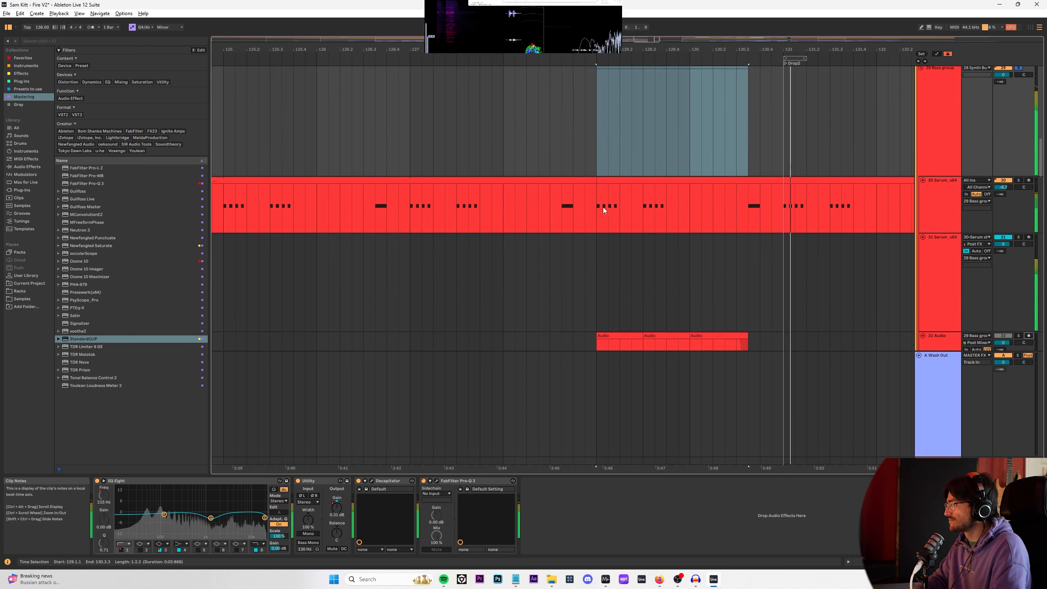
Step: Cut the 30 Serum MIDI clip out between bars 129 and 130 and replay from just before the gap
click(603, 207)
key(ctrl+e)
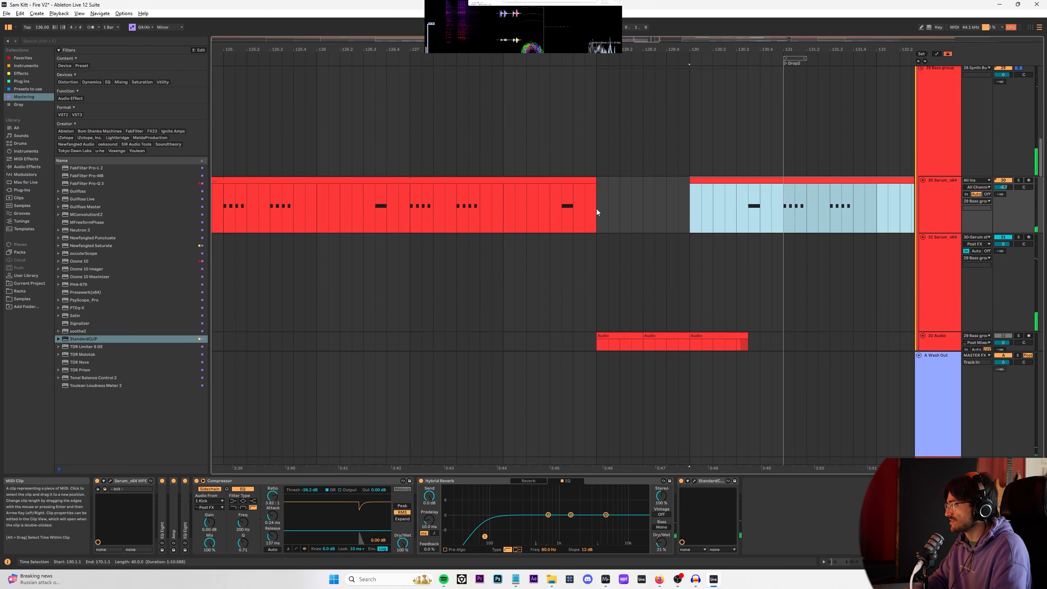
click(596, 210)
key(space)
Step: Solo the 32 Audio track and replay its bass clips from just before bar 129
scroll(600, 200, down, 2)
scroll(910, 206, up, 3)
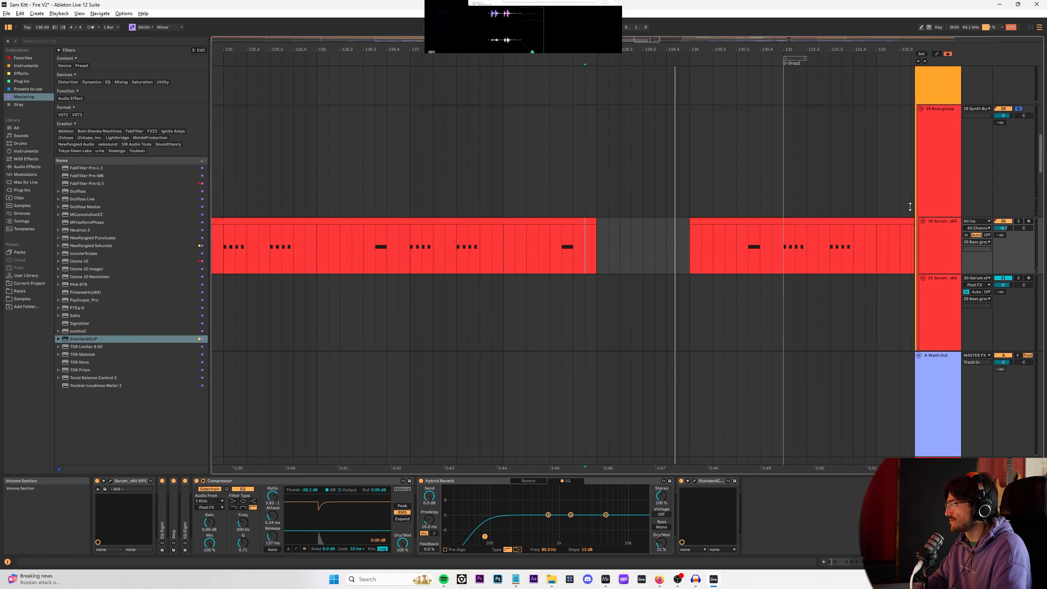
scroll(1007, 247, down, 3)
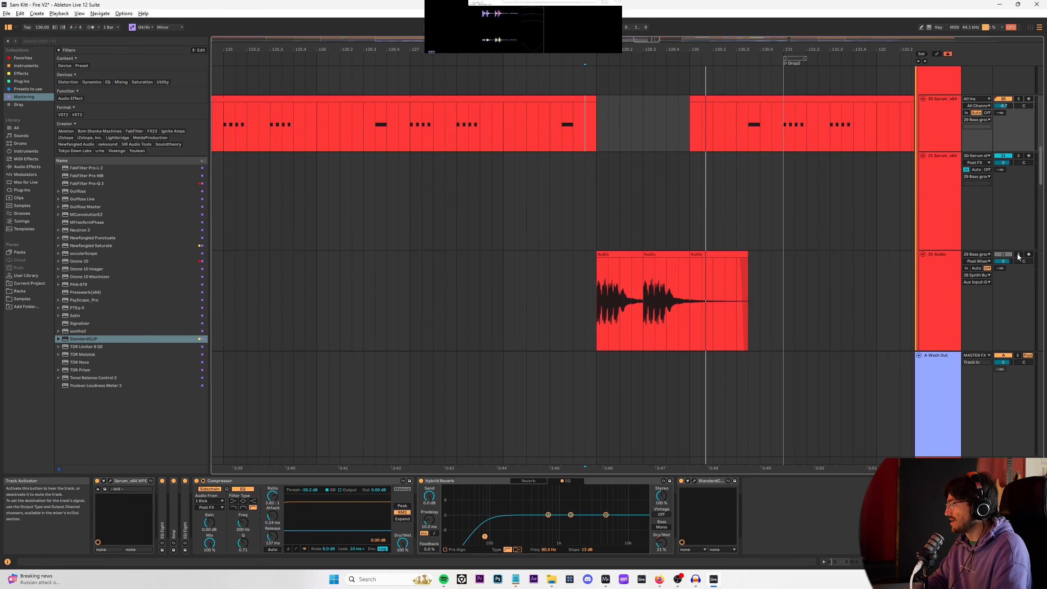
click(1018, 255)
key(space)
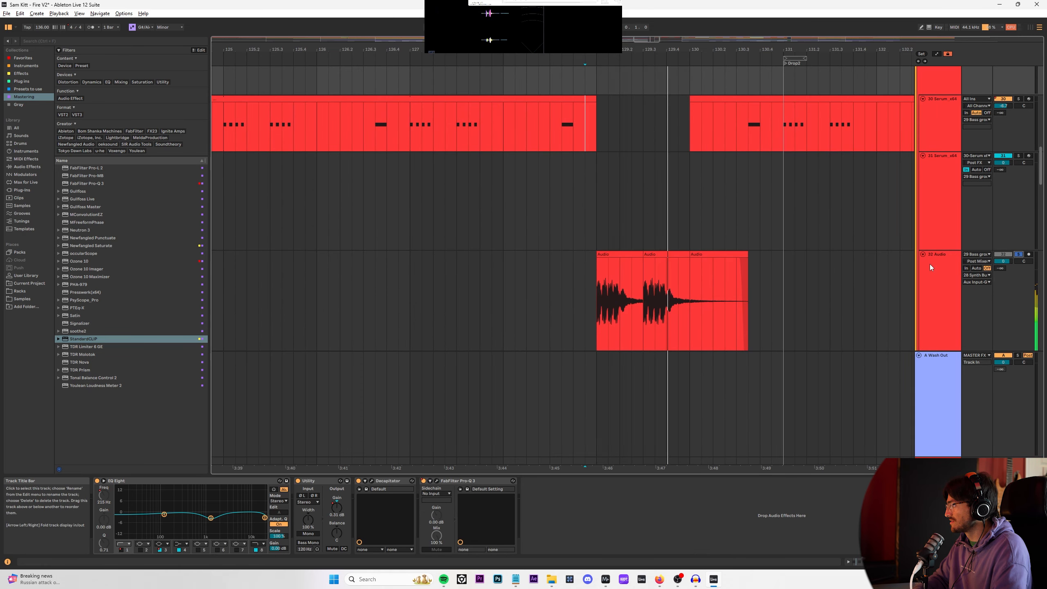
Step: Play the section with the Synth Bus soloed and compare it with the 32 Audio track
scroll(935, 264, up, 5)
key(space)
key(space)
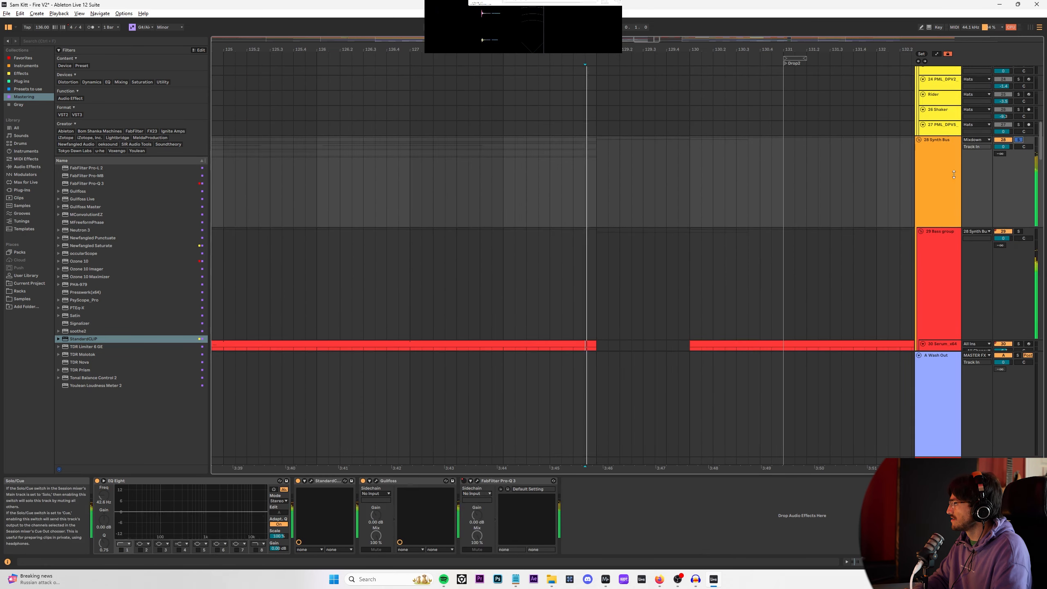
scroll(871, 224, down, 5)
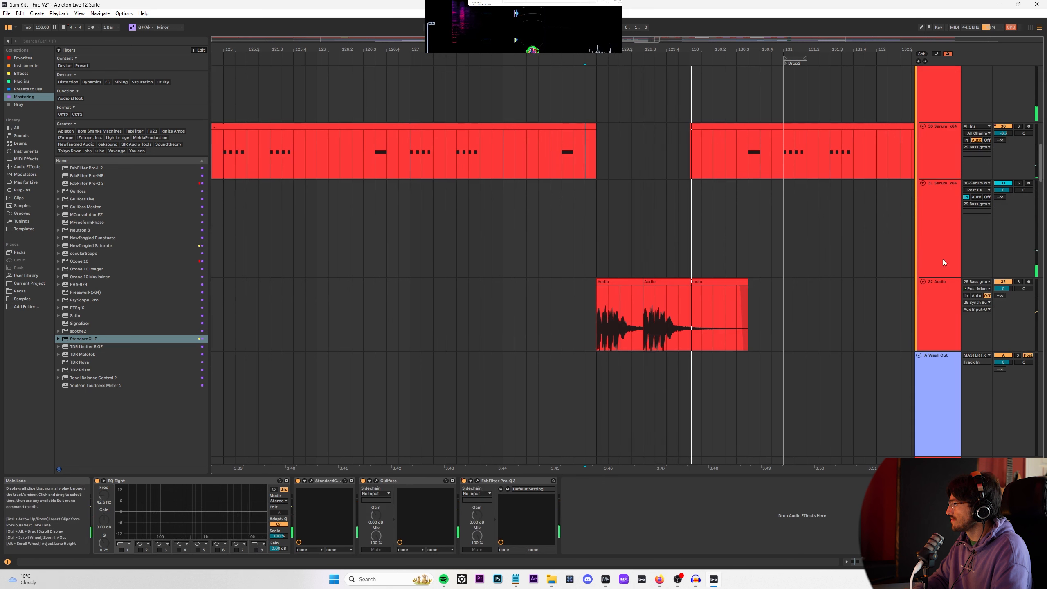
Step: Set the 32 Audio track's input source to Ext. In
click(983, 283)
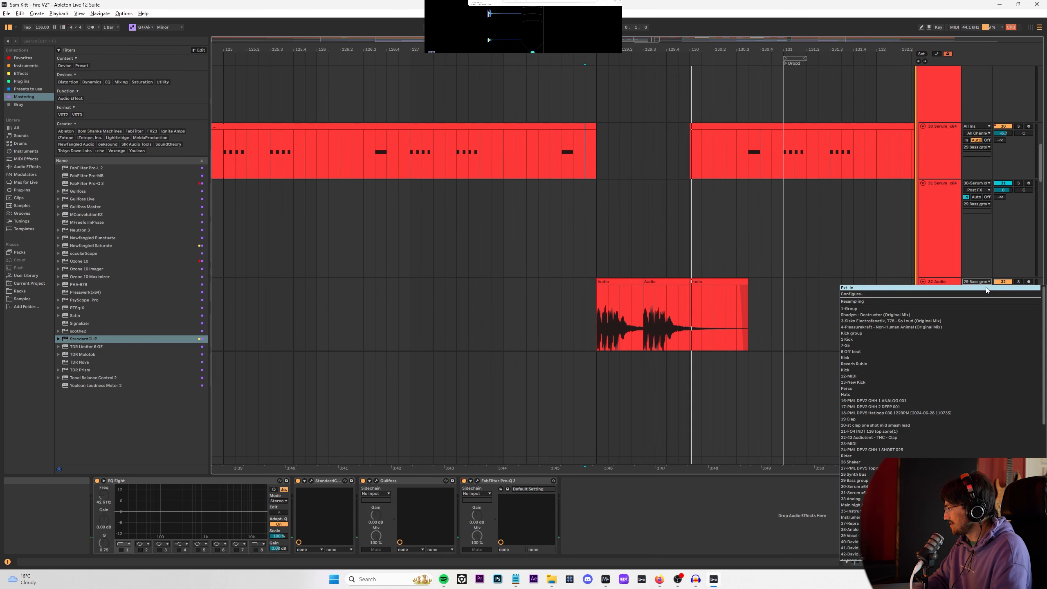
click(984, 255)
scroll(964, 243, up, 3)
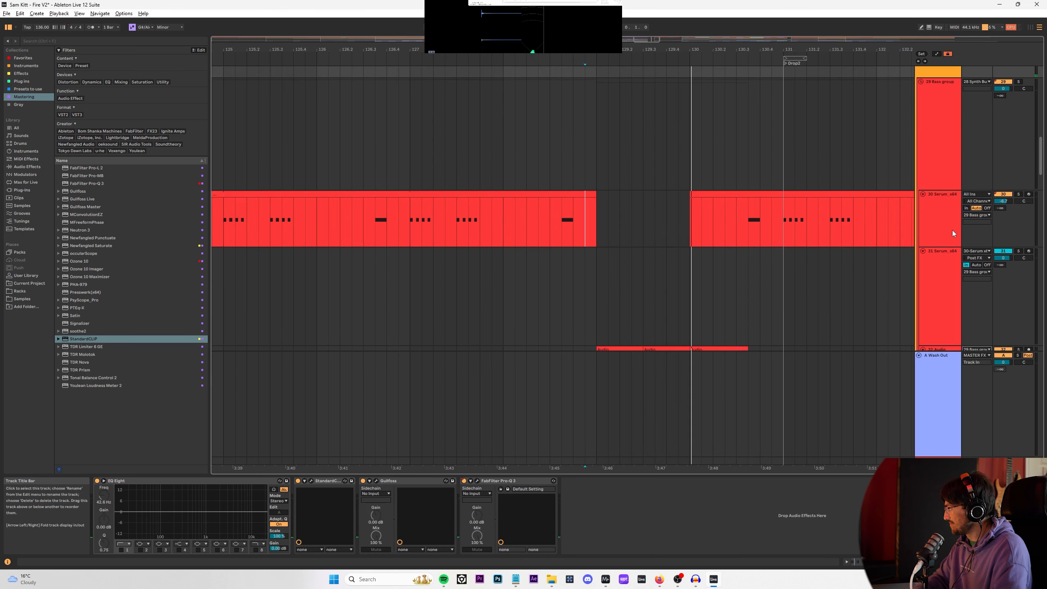
scroll(952, 233, down, 10)
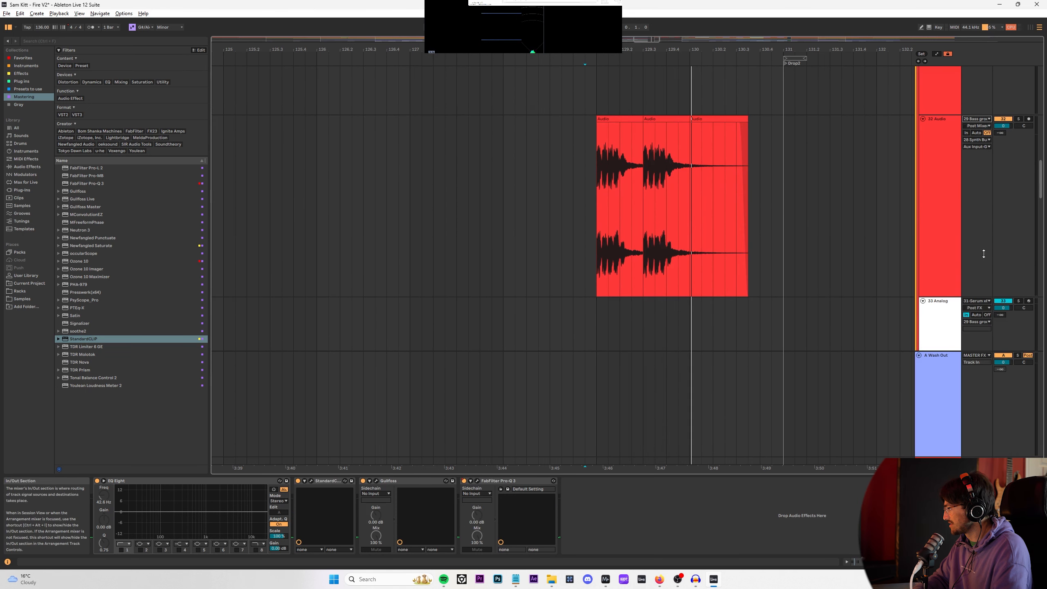
click(976, 139)
click(962, 124)
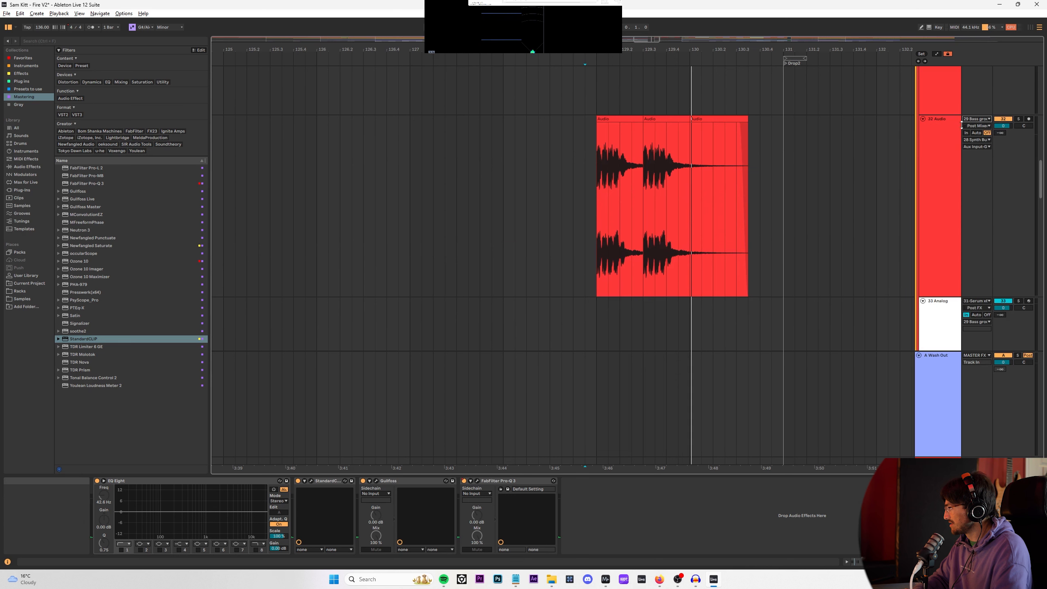
click(980, 118)
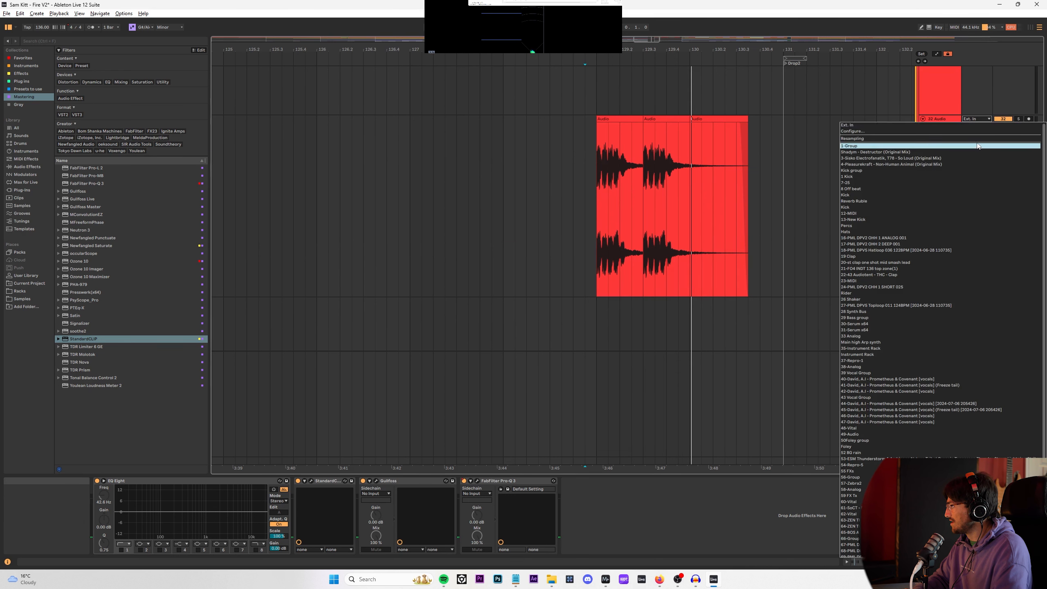
key(Escape)
click(931, 153)
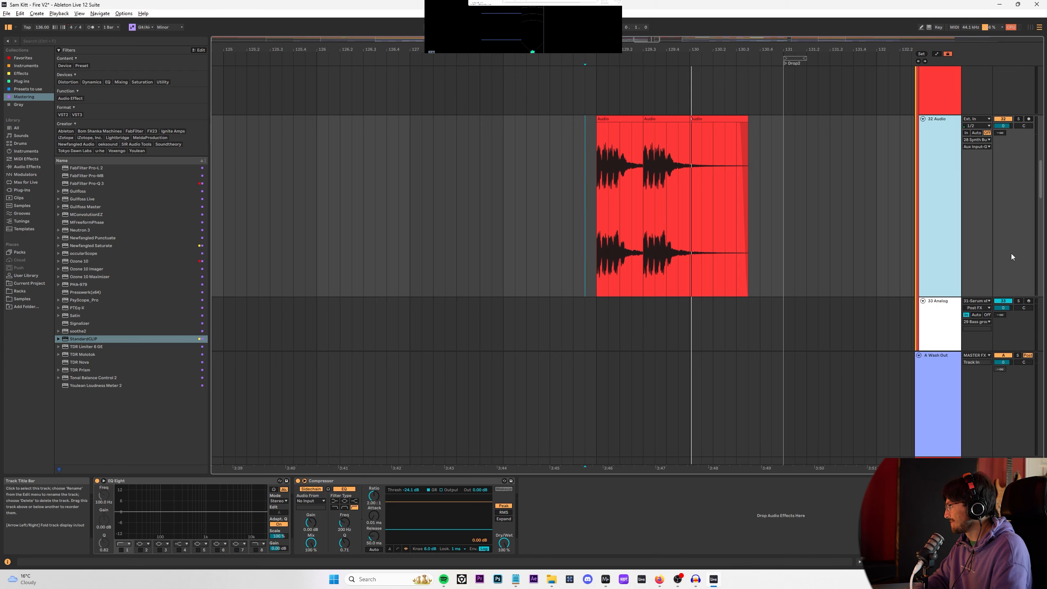
key(ctrl+d)
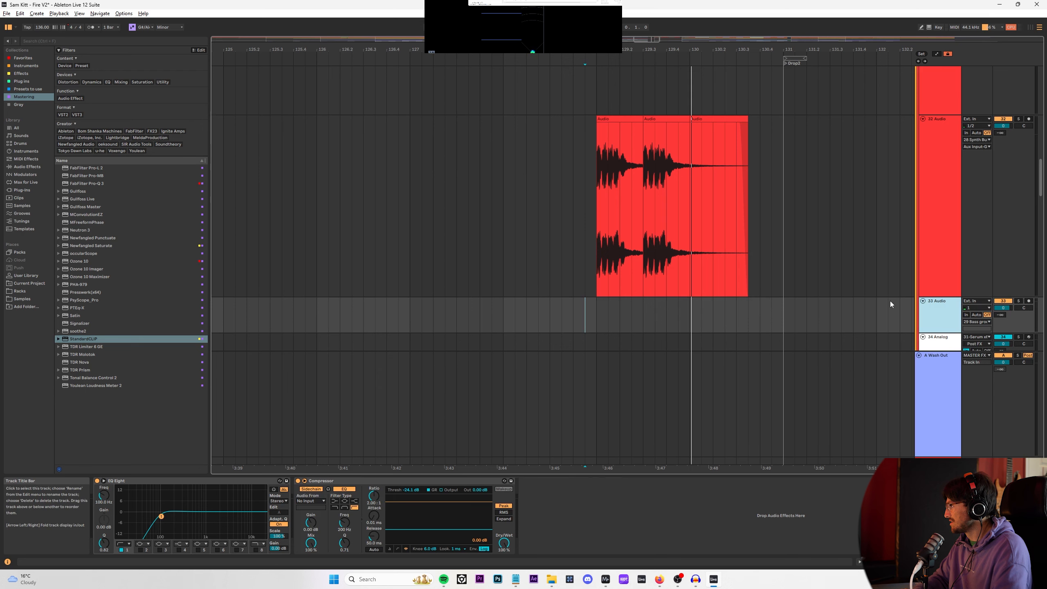
key(Delete)
Step: Play from the start of the audio clips and solo the 32 Audio track to check its signal
click(596, 216)
key(space)
scroll(871, 223, up, 2)
scroll(882, 240, up, 5)
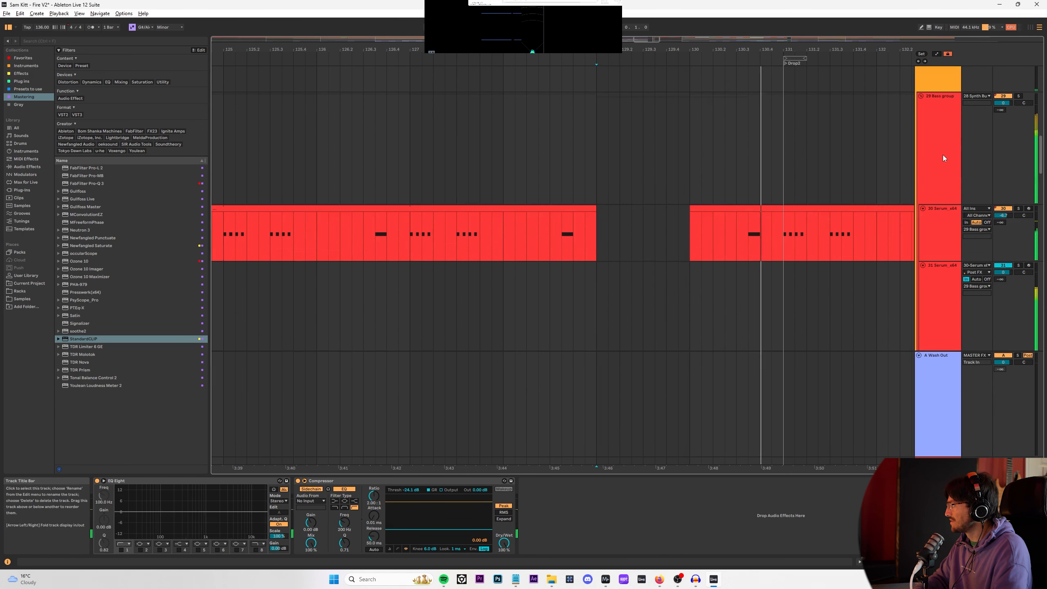
scroll(943, 153, down, 4)
click(933, 274)
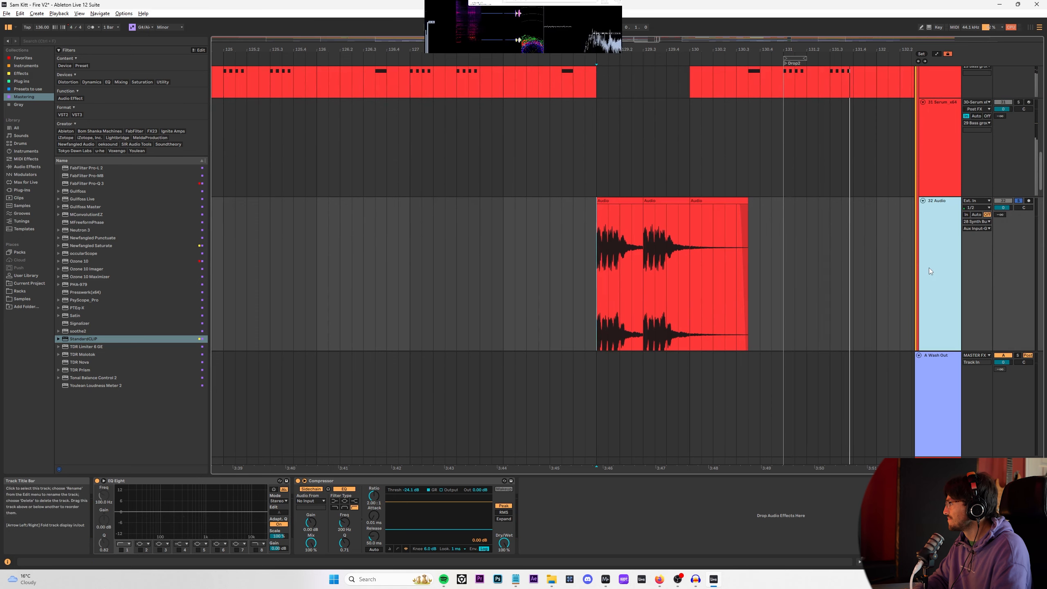
Step: Review the 32 Audio track's output routing options and set its external input channel to 2
scroll(936, 248, down, 1)
click(977, 174)
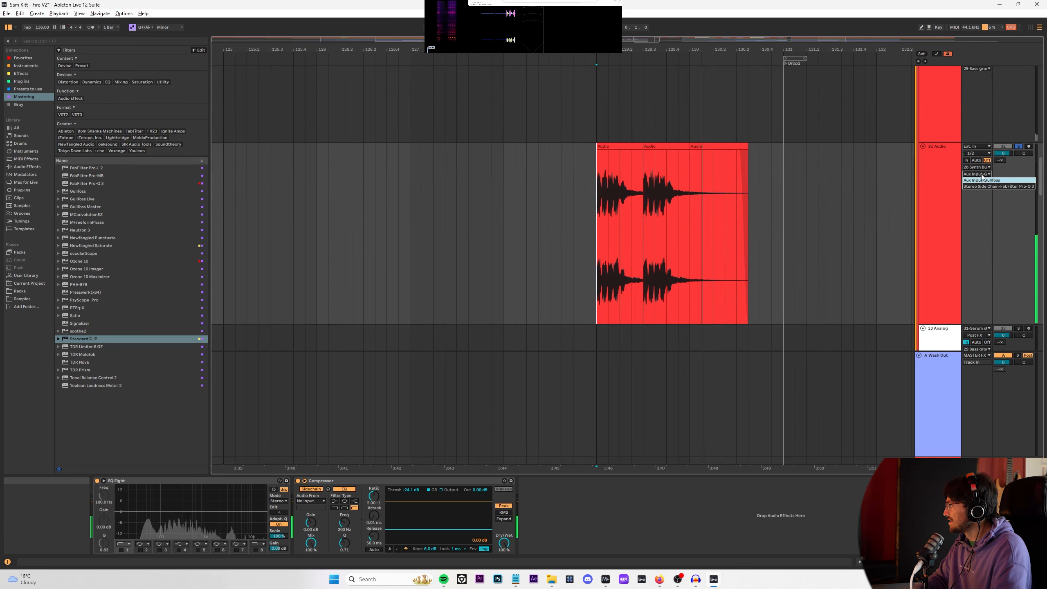
click(978, 167)
click(979, 167)
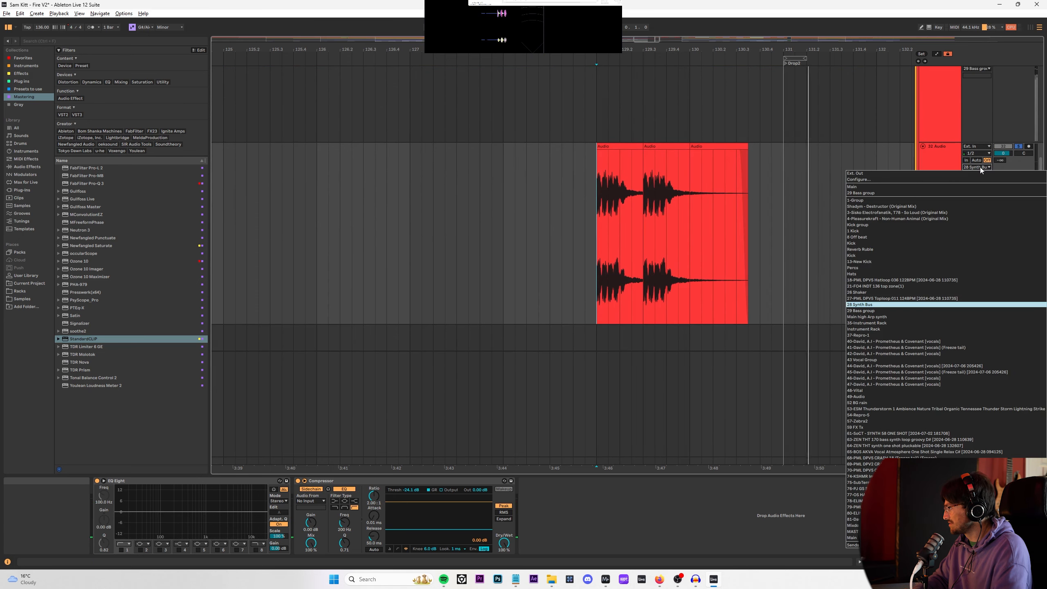
click(980, 168)
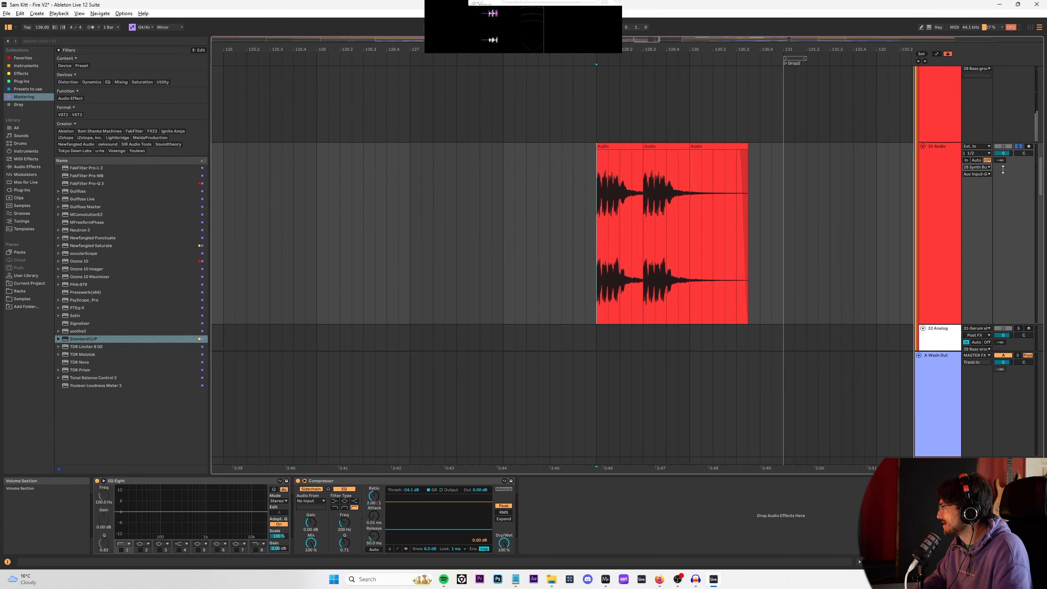
click(981, 153)
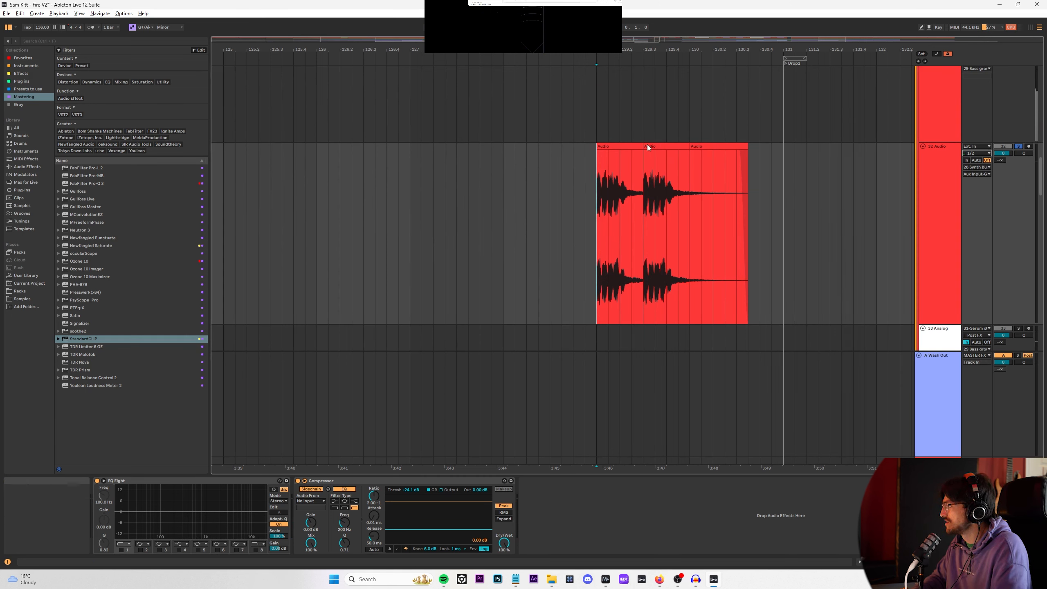
Step: Audition the soloed Bass group and 32 Audio tracks, and loop the one-bar gap between the Serum clips
key(space)
scroll(974, 186, up, 2)
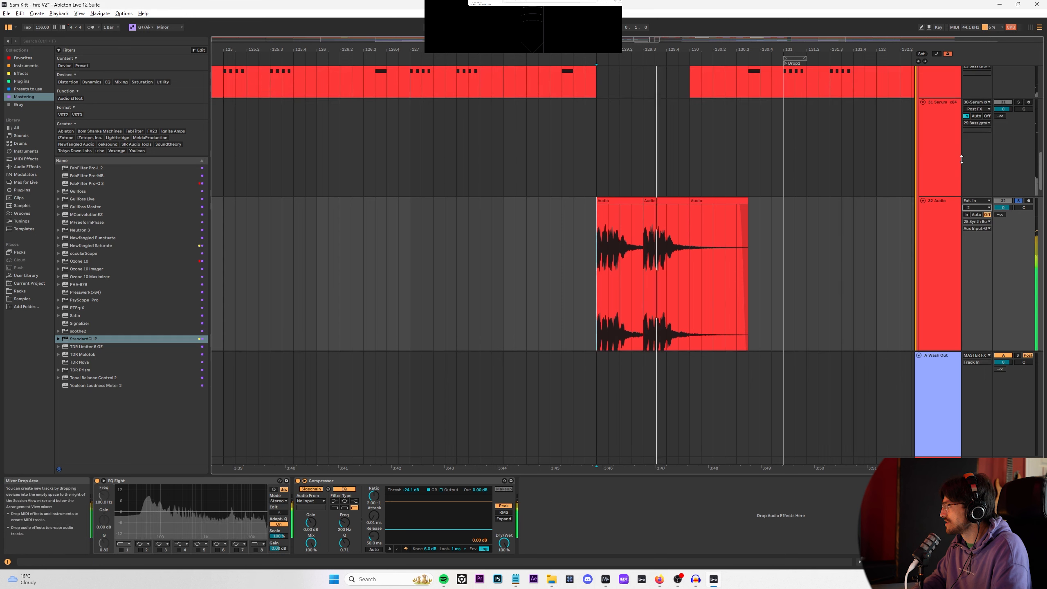
scroll(974, 186, up, 3)
click(992, 185)
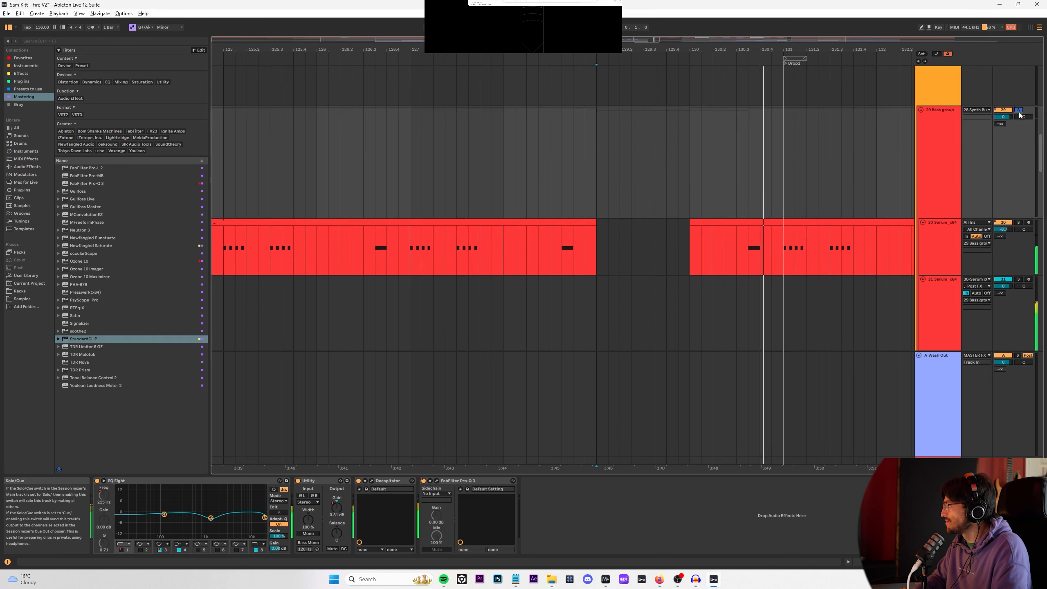
scroll(992, 186, down, 3)
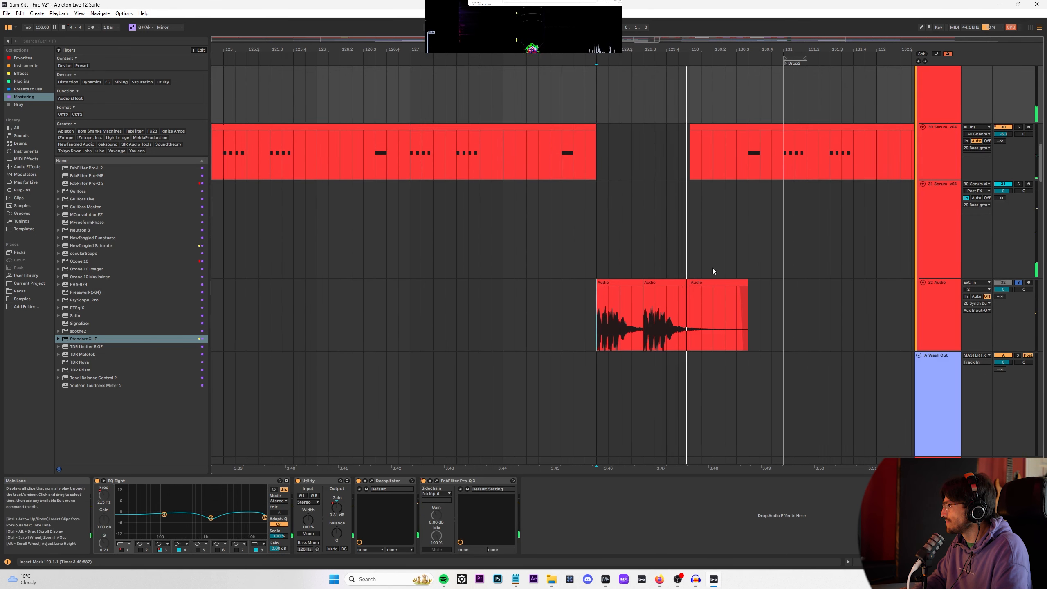
drag(599, 241, 686, 236)
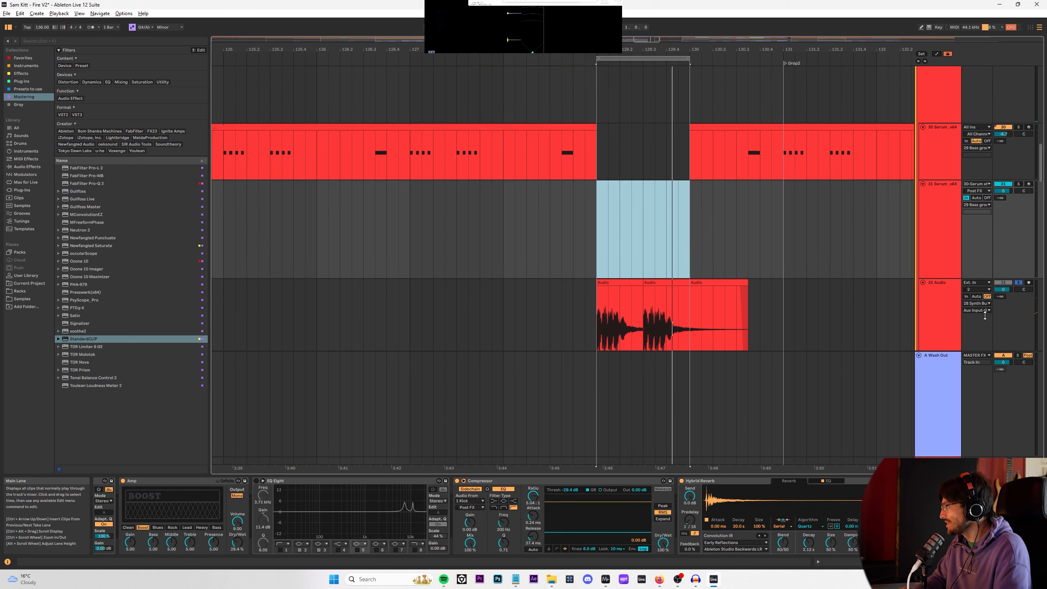
Step: Move the 32 Audio track out of the Bass group below Analog, with its output routed to 28 Synth Bus
scroll(960, 290, down, 5)
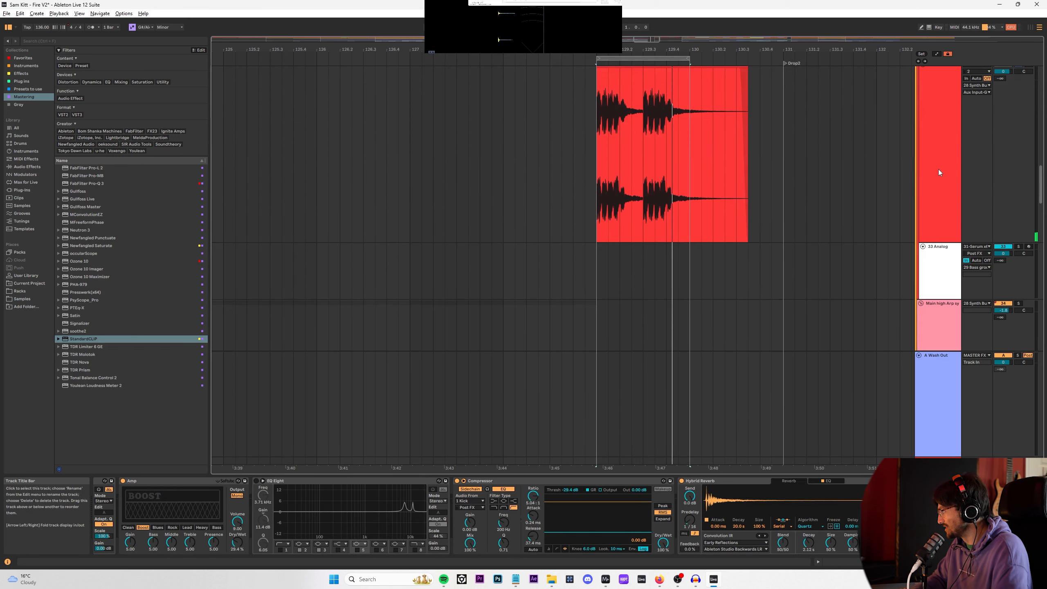
click(938, 168)
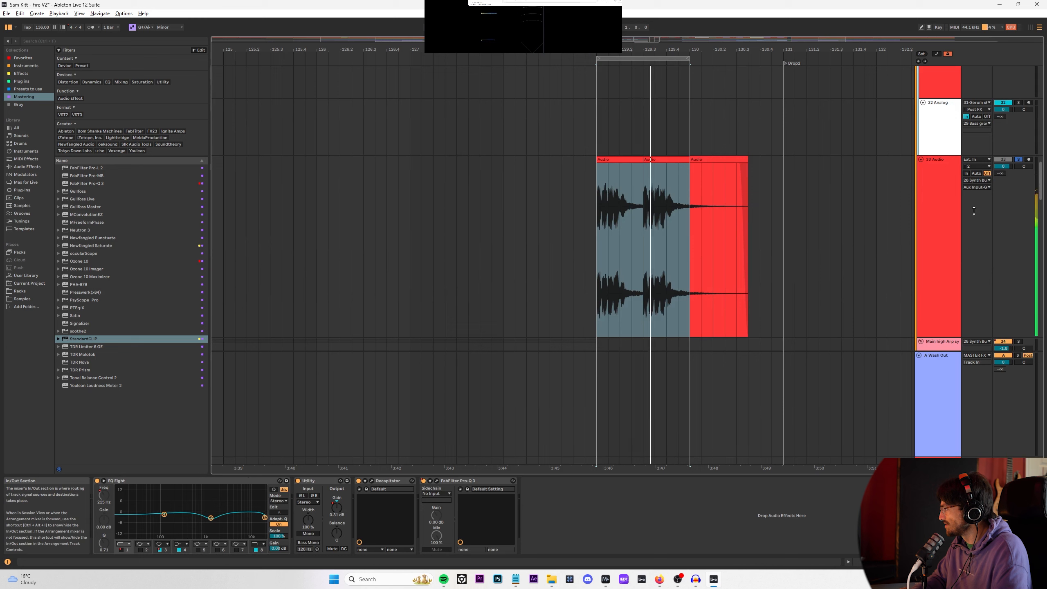
click(978, 180)
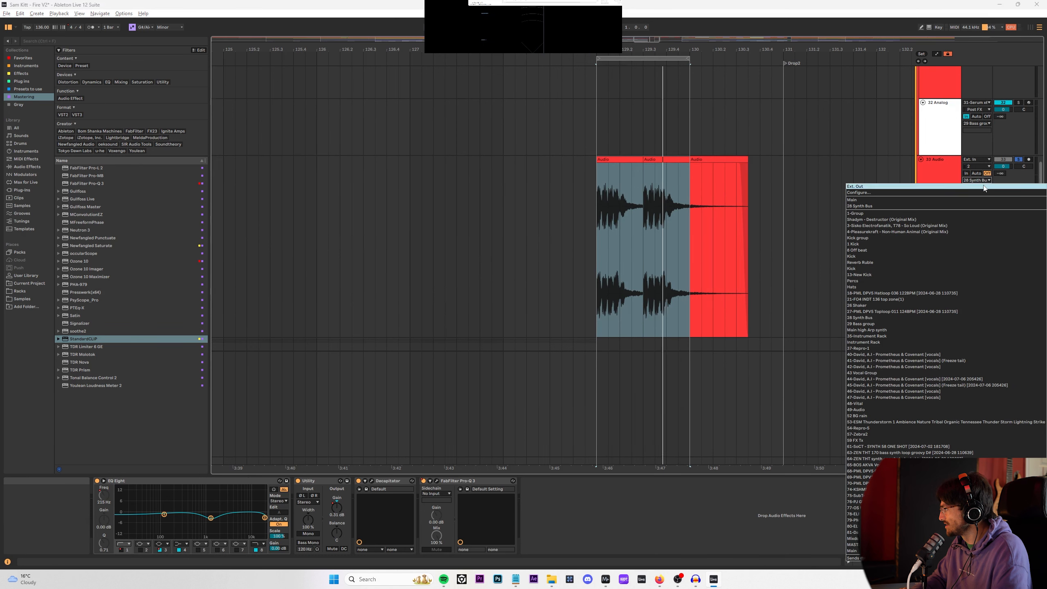
click(983, 206)
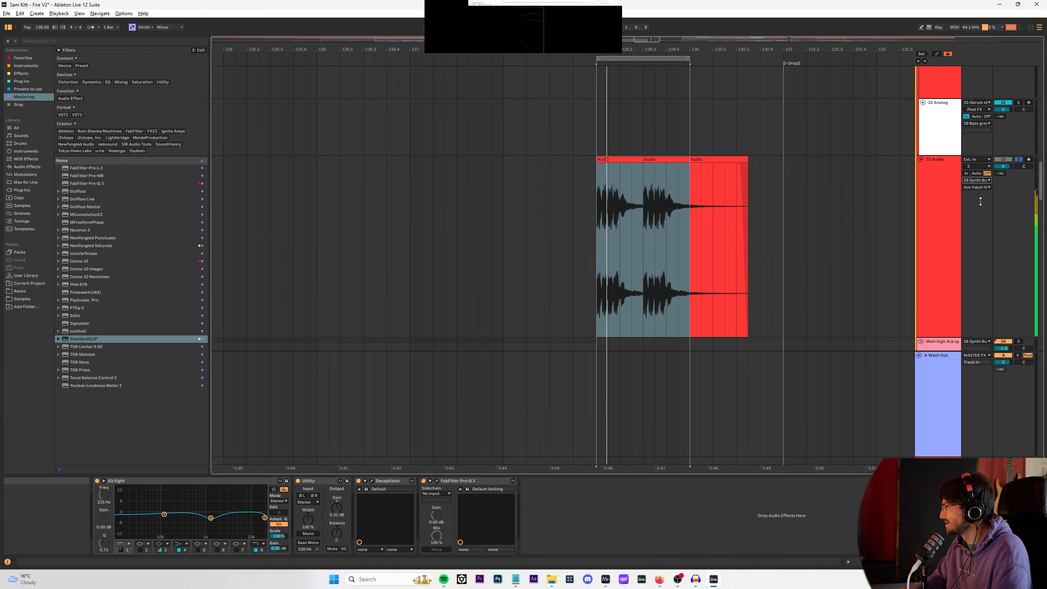
Step: Return the audio track to the Bass group, compare the Bass group and Synth Bus signals, and route its output to 29 Bass group
scroll(957, 191, up, 3)
click(950, 290)
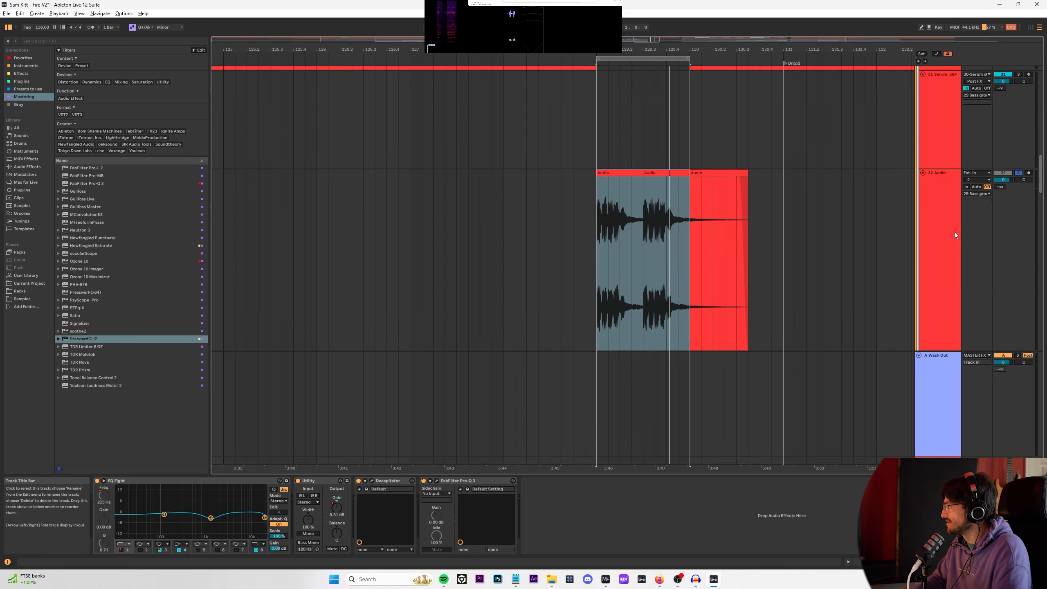
scroll(954, 239, up, 3)
scroll(948, 206, up, 5)
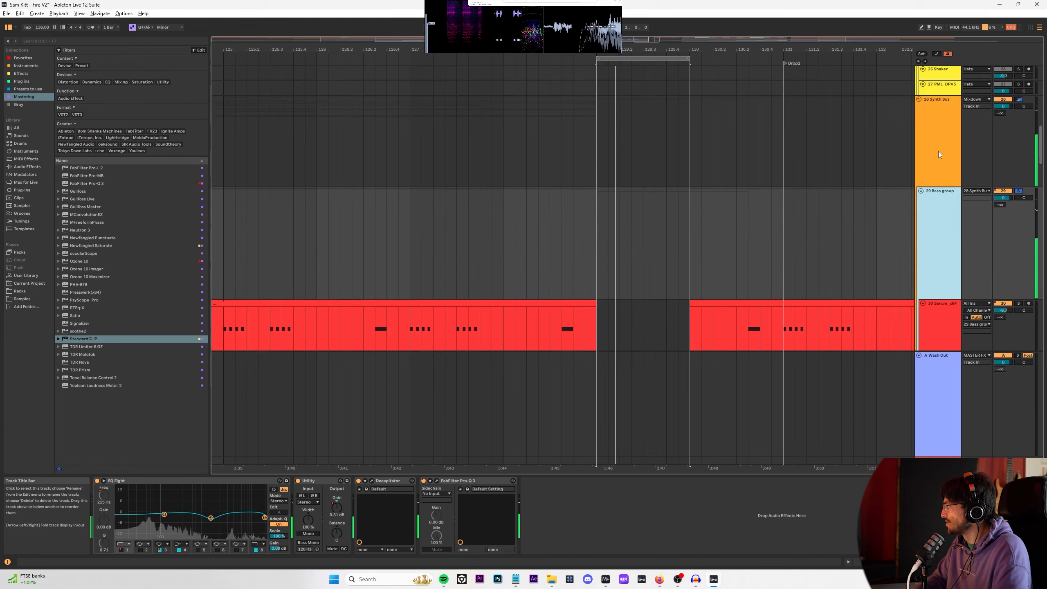
click(939, 144)
scroll(948, 186, down, 6)
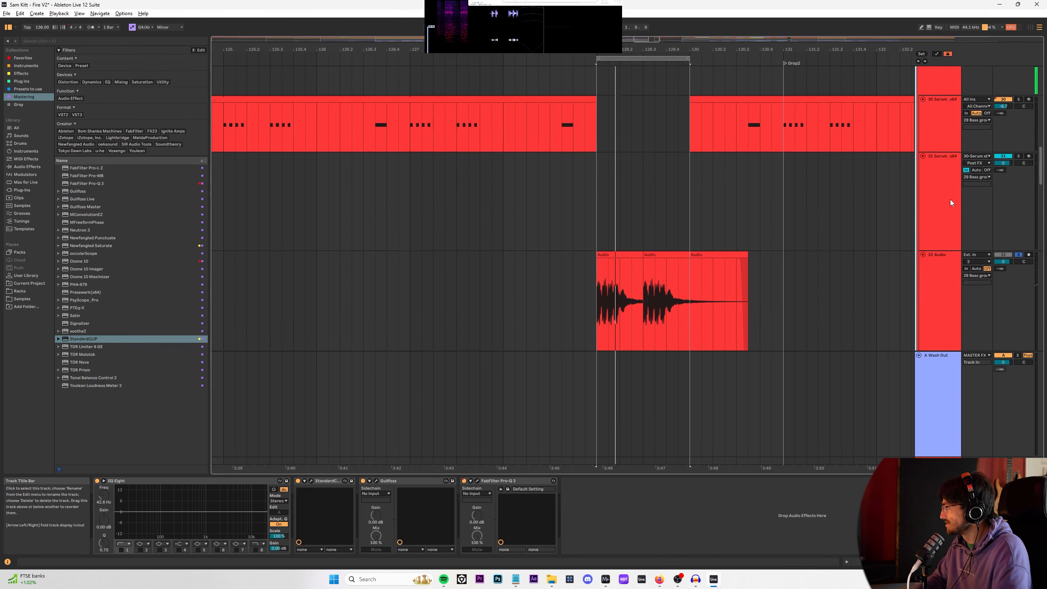
click(981, 221)
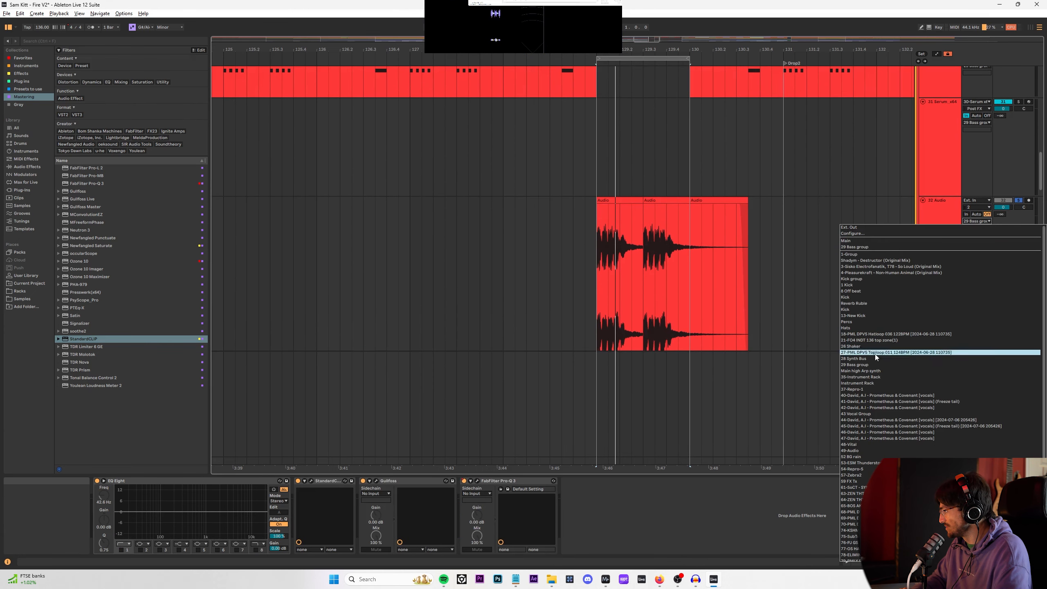
click(882, 364)
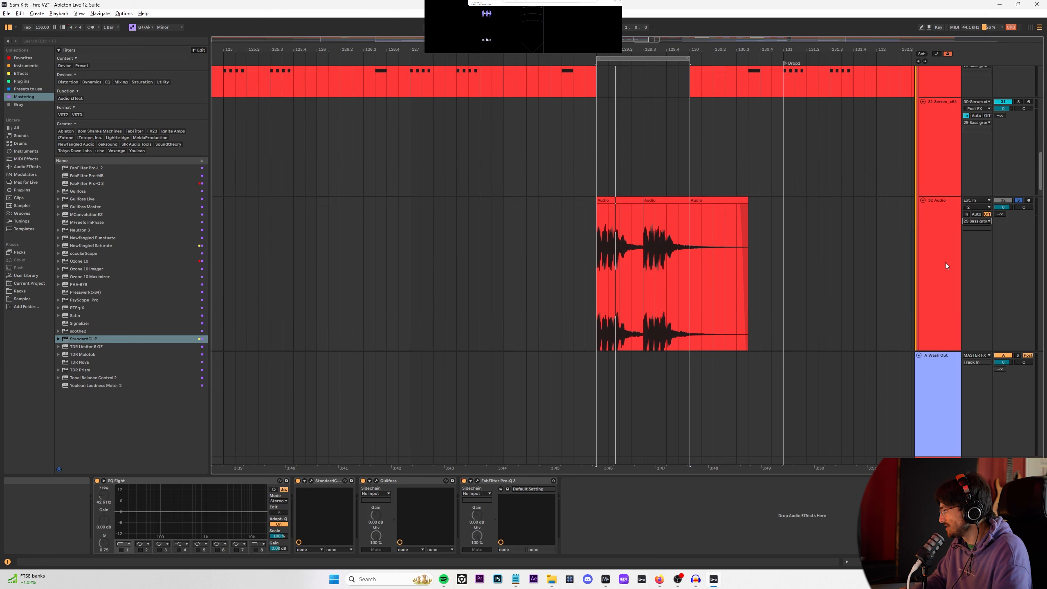
Step: Restore the 32 Audio track's output to 28 Synth Bus and play the loop with its solo off
key(Left)
key(Delete)
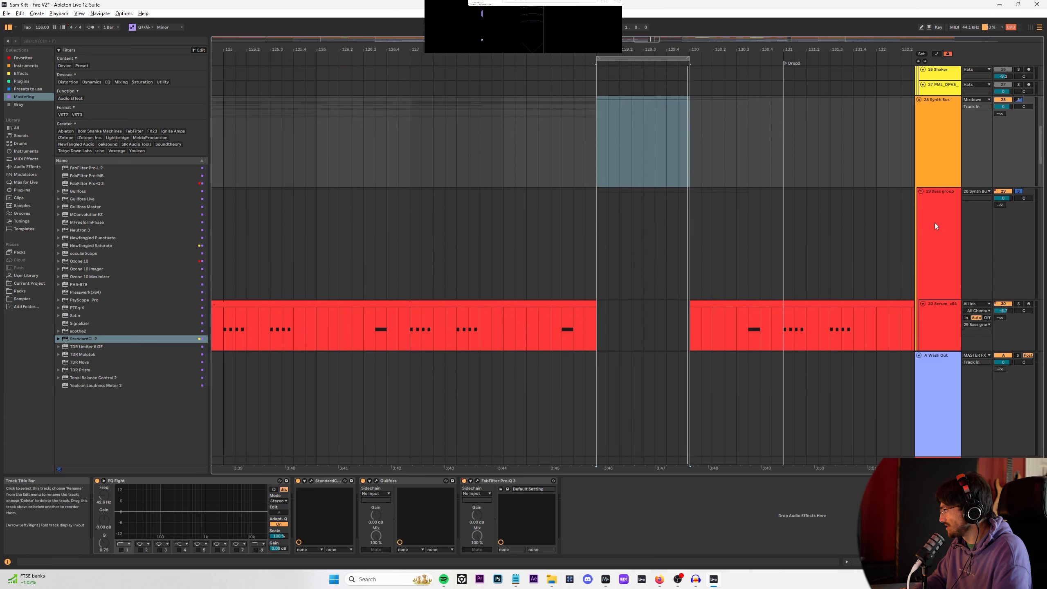
scroll(932, 187, down, 7)
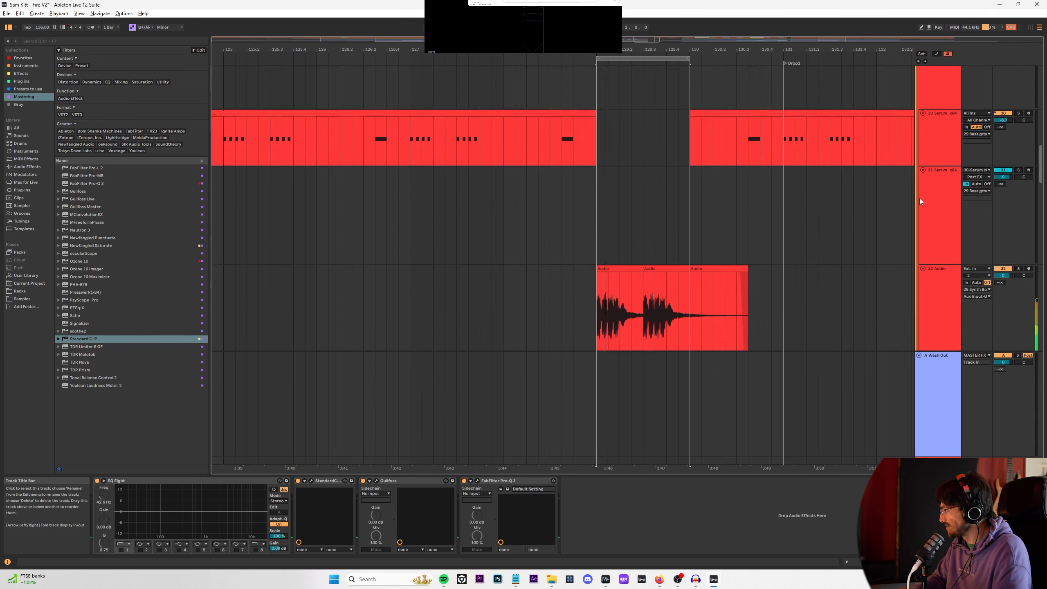
scroll(950, 242, up, 5)
scroll(954, 331, down, 5)
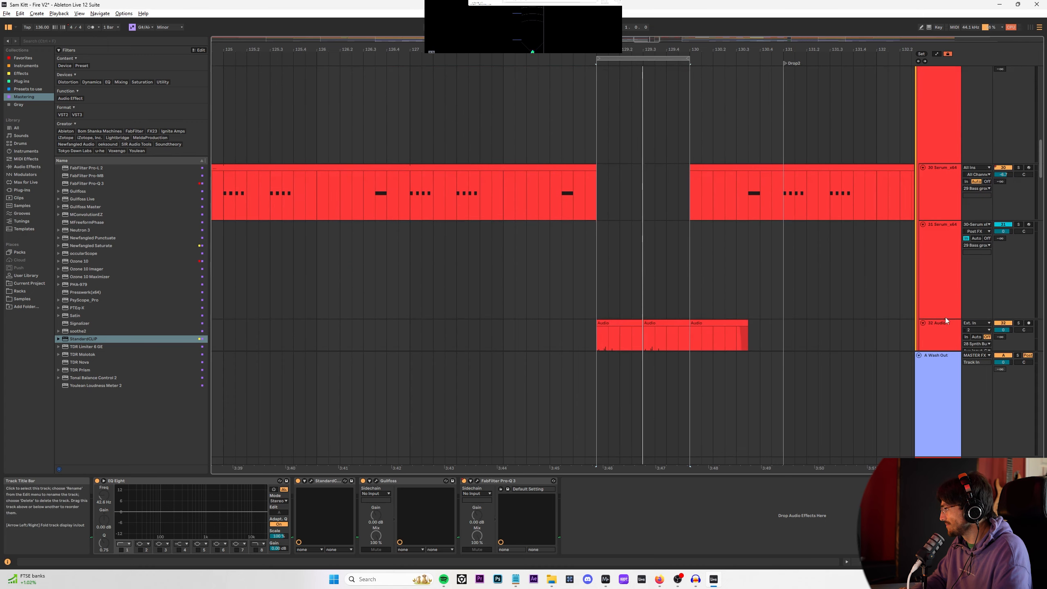
Step: Move the 32 Audio track out of the Bass group and fold the group above it
click(938, 240)
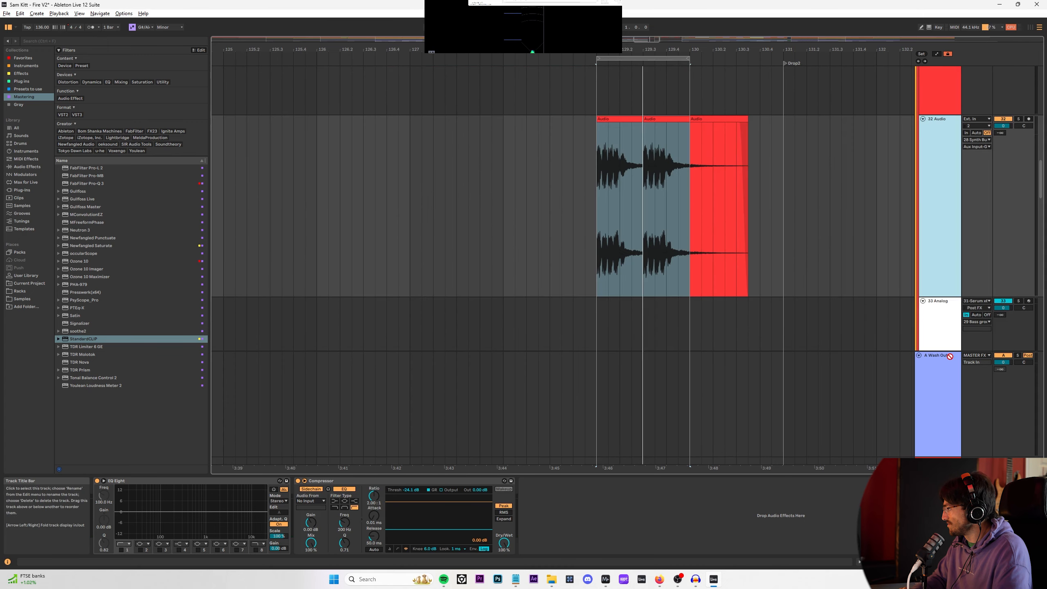
scroll(951, 328, down, 2)
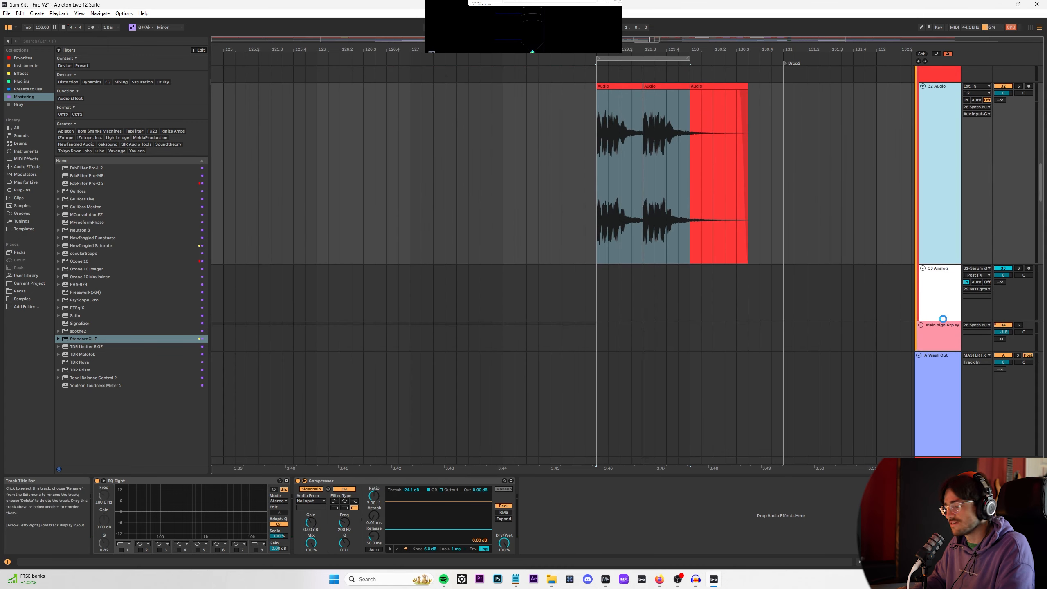
scroll(933, 206, up, 4)
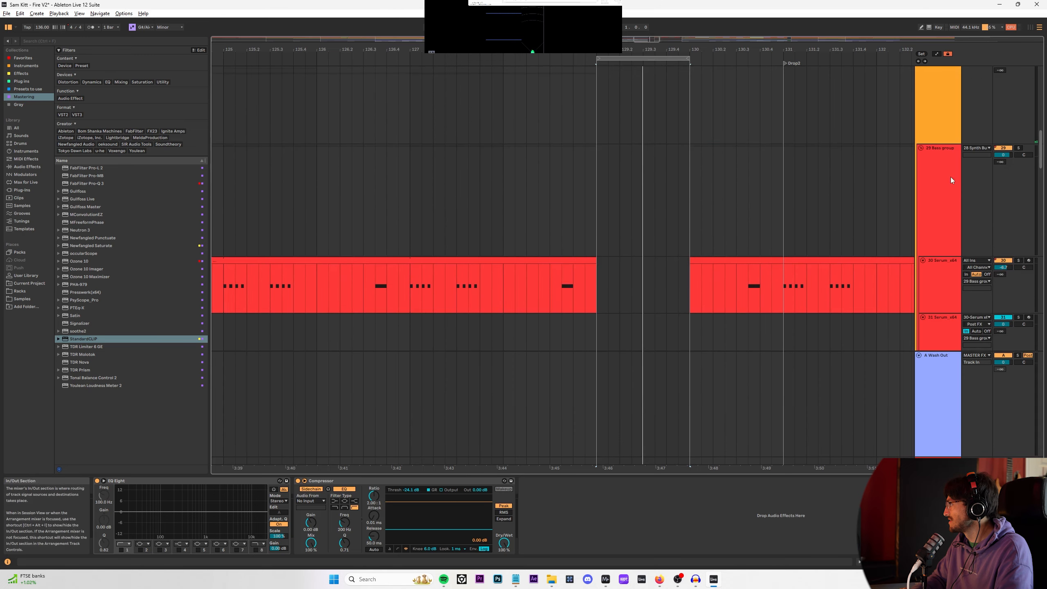
click(951, 176)
key(Left)
key(Down)
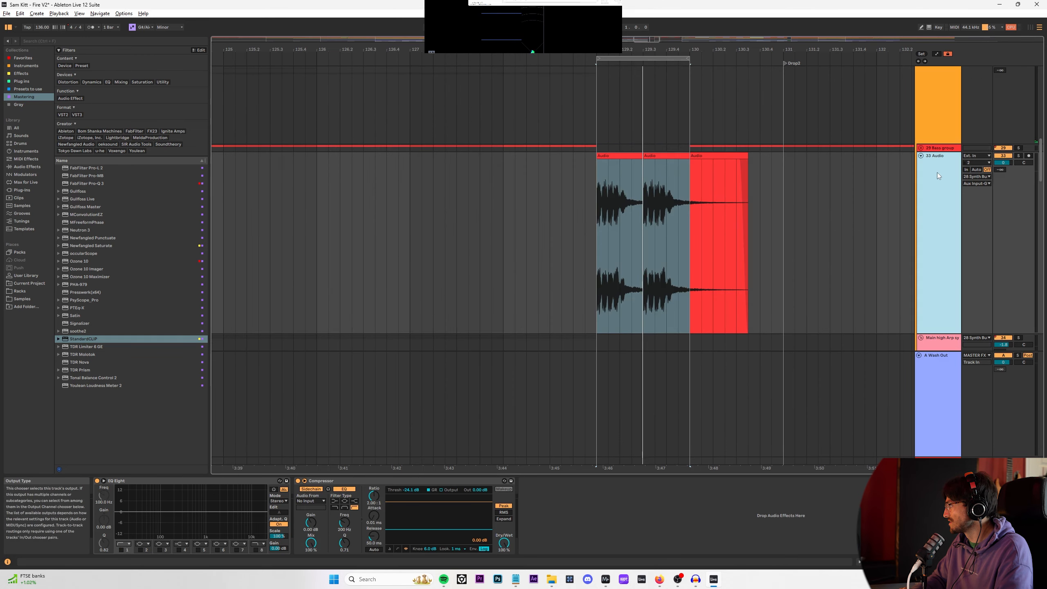
Step: Route the resampled bass audio track's output to 28 Synth Bus and play the arrangement from 128.3.1
scroll(588, 236, up, 3)
click(492, 178)
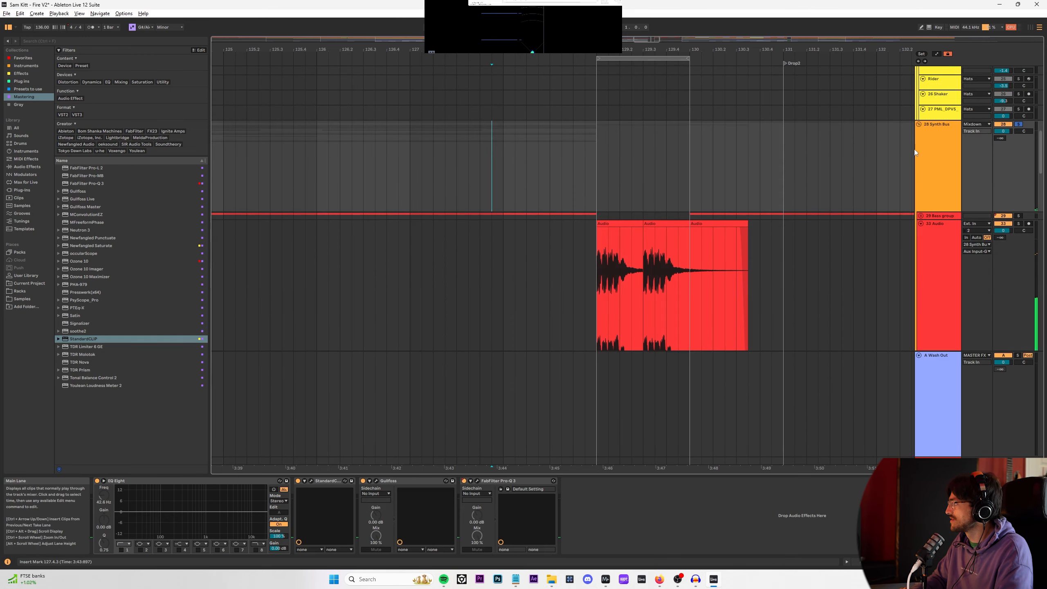
click(979, 244)
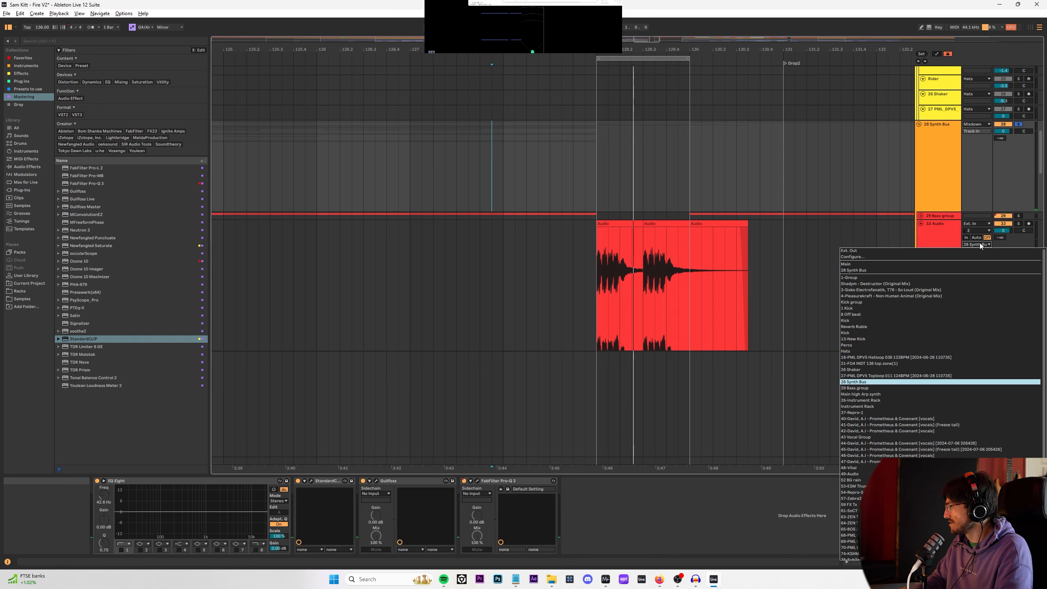
click(853, 270)
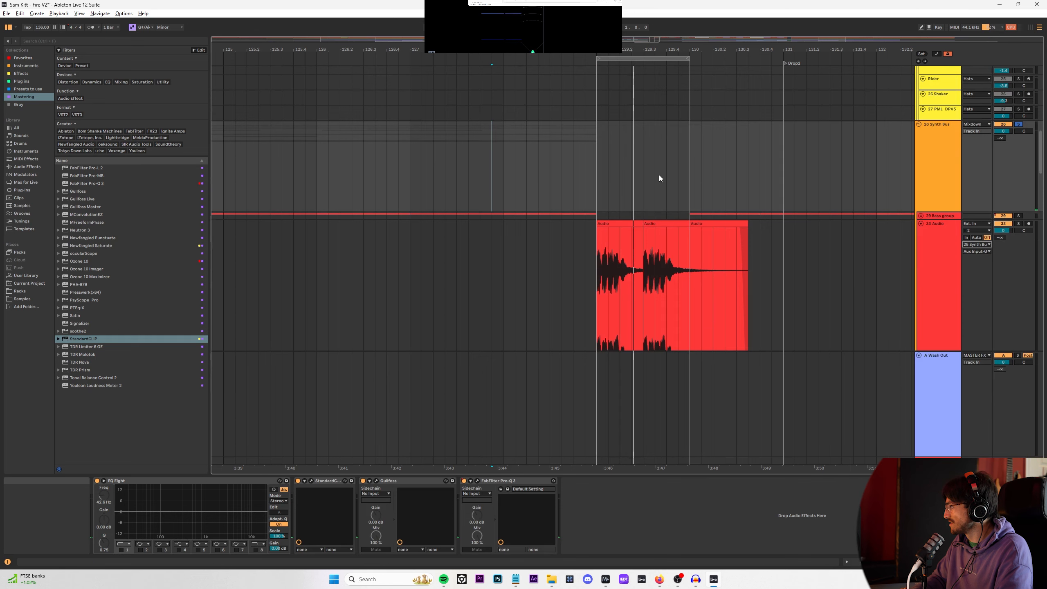
click(546, 162)
key(space)
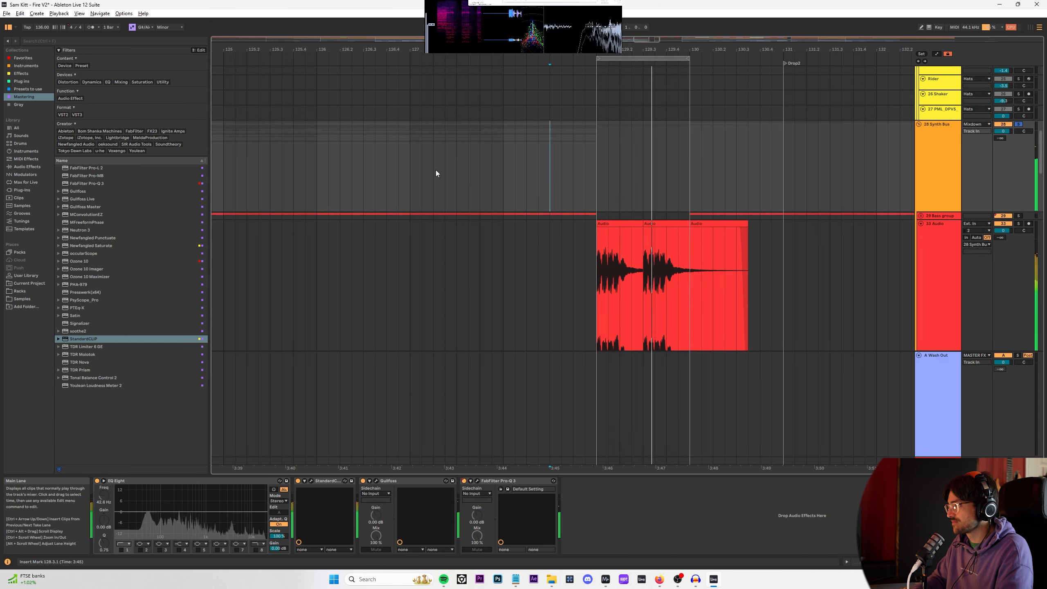
Step: Show the automation lanes and check the Synth Bus's Device On envelope while playing into the resampled clips at 129.1.1
click(409, 171)
key(a)
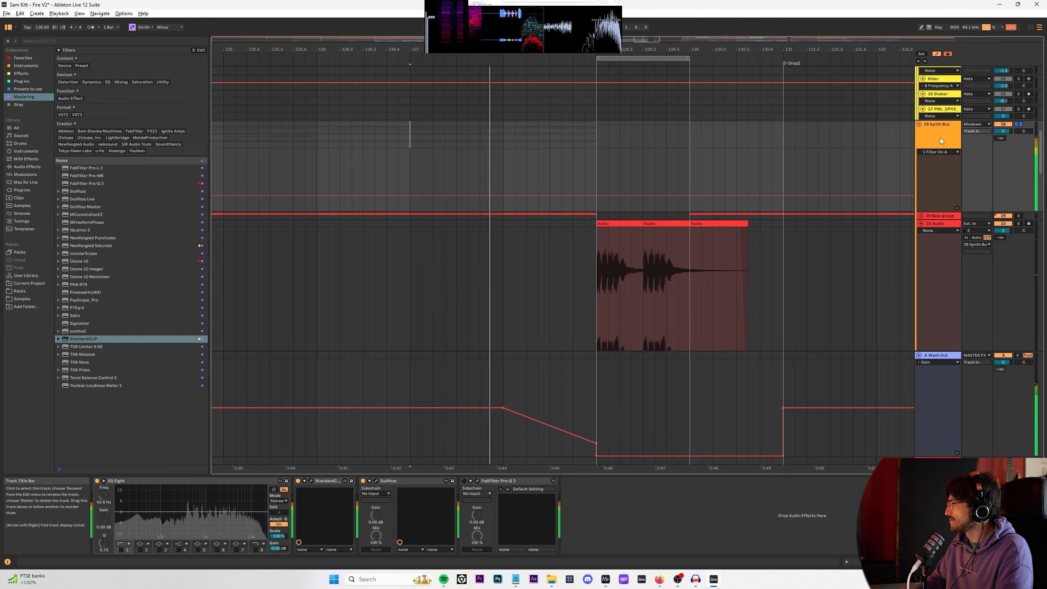
click(939, 152)
click(944, 174)
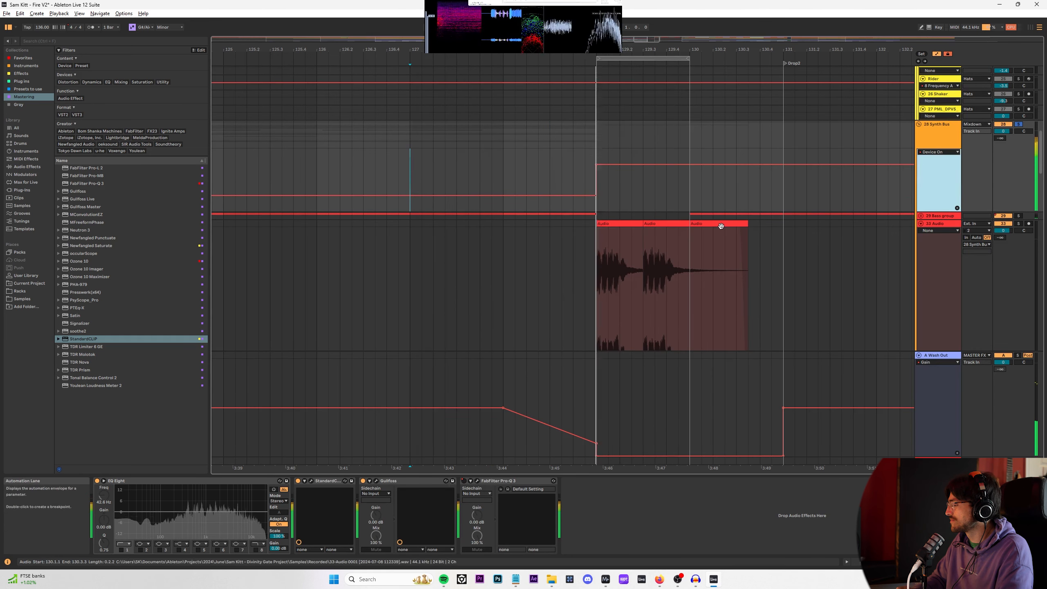
click(601, 274)
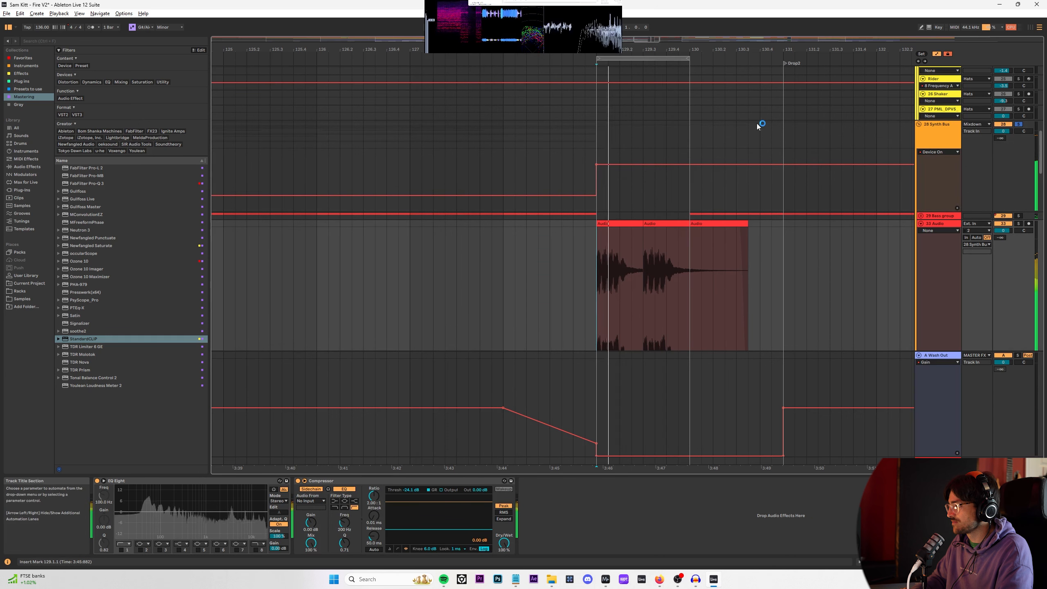
Step: Hold the Main track's Macro 1 automation at about 103 from bar 129 to Drop2, and play the transition with the loop off
scroll(944, 432, down, 3)
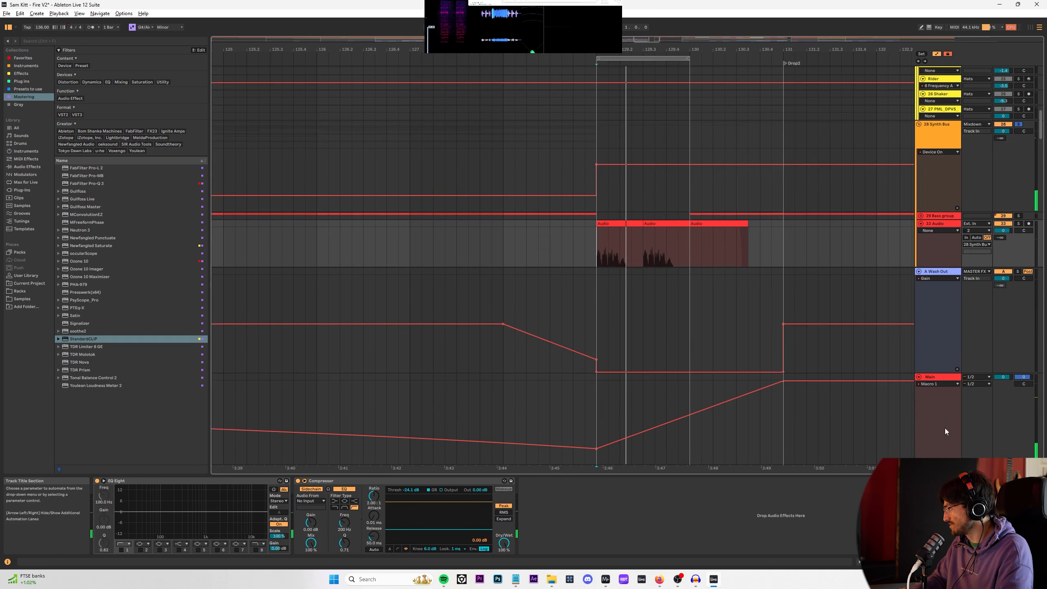
drag(697, 422, 698, 390)
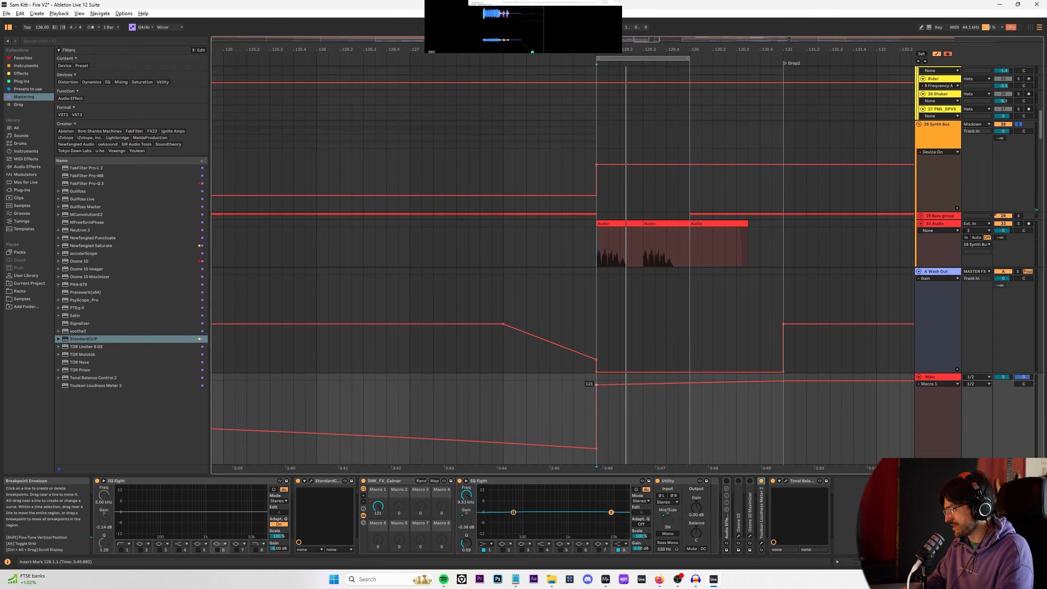
drag(608, 397, 608, 396)
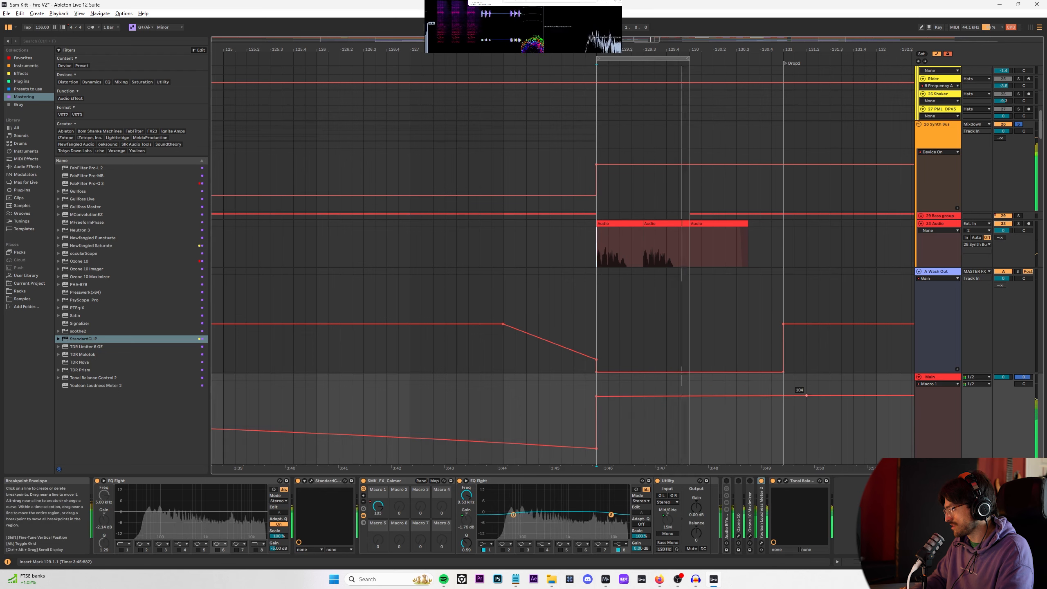
drag(791, 394, 792, 381)
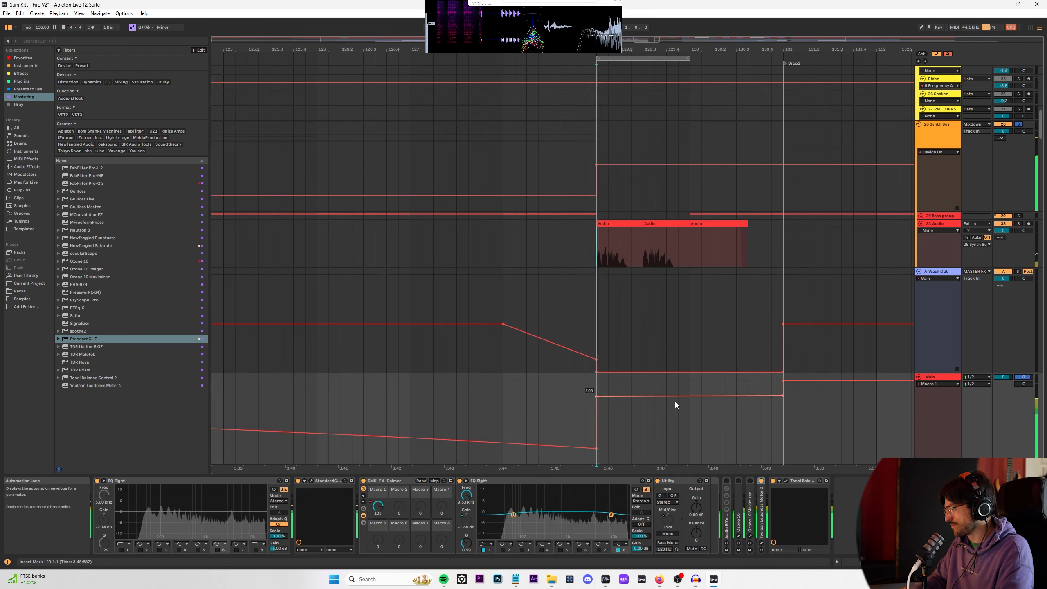
click(515, 280)
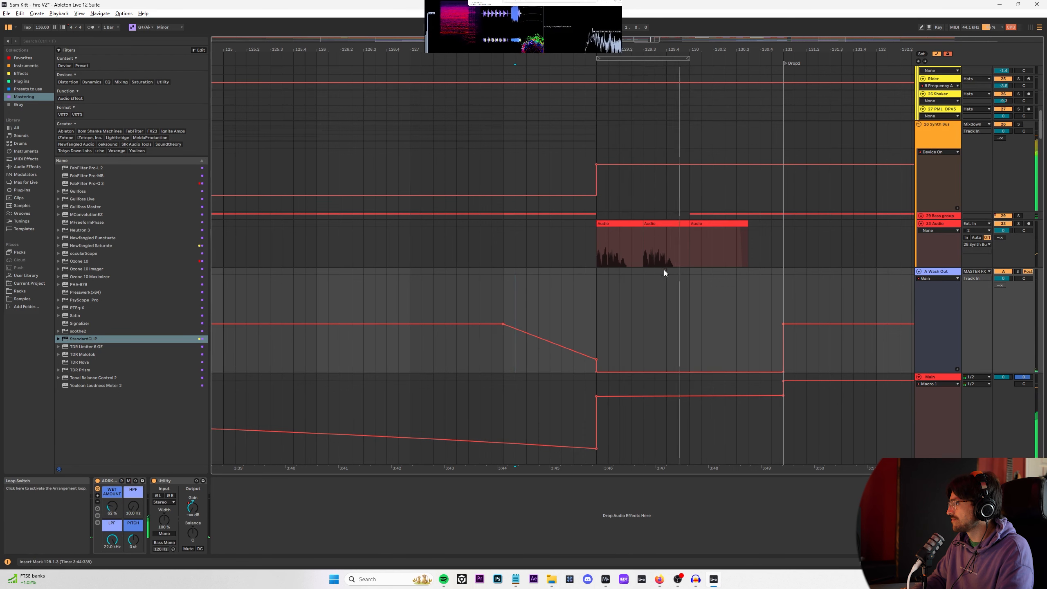
Step: Insert a MIDI track below the resampled audio track and create an empty one-bar clip from 129.1.1 to 130.1.1
scroll(716, 173, down, 4)
click(919, 377)
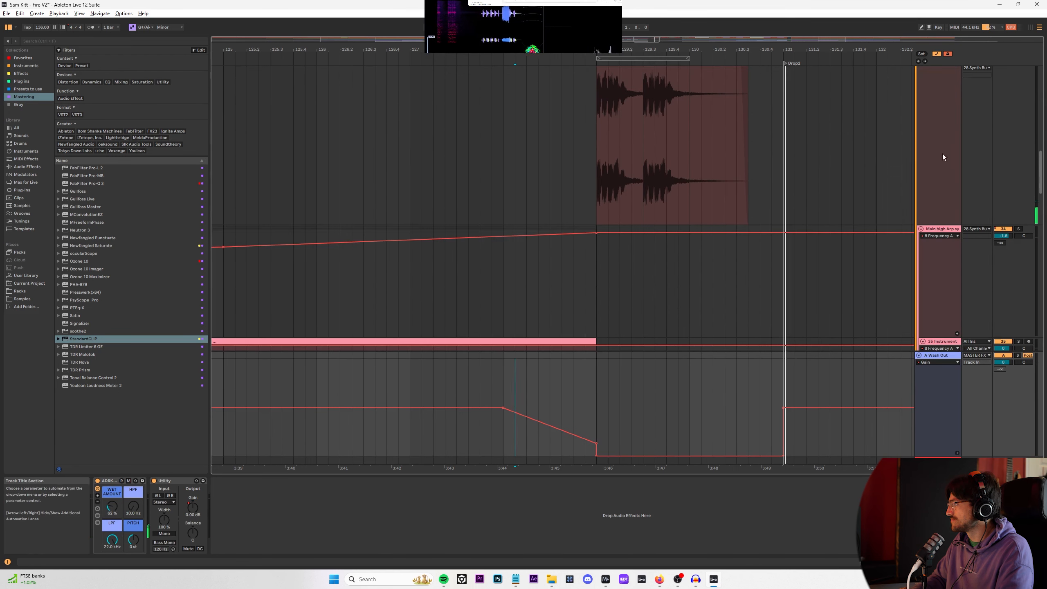
scroll(944, 157, up, 3)
click(943, 204)
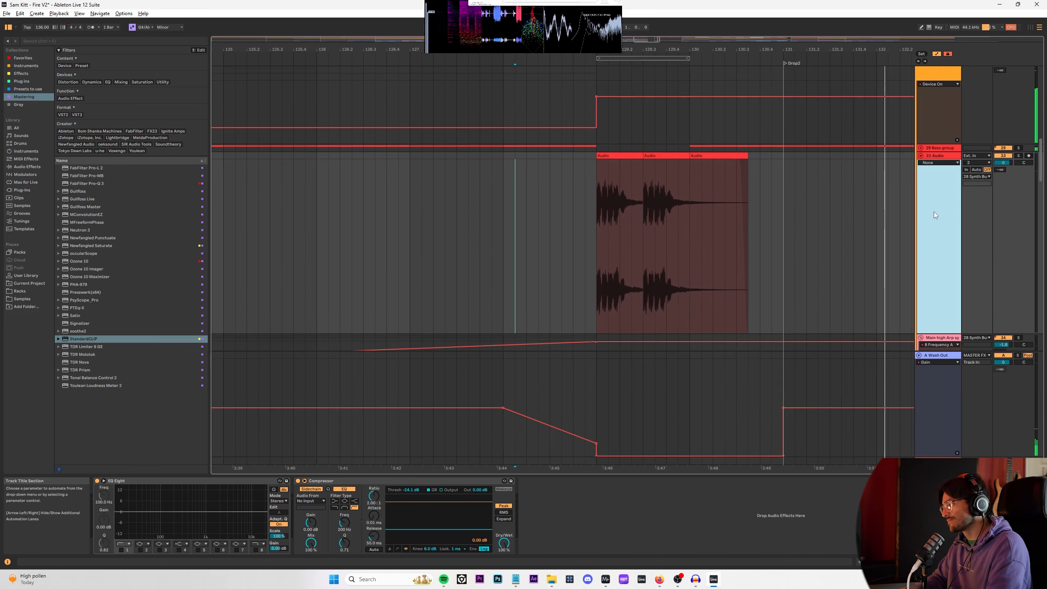
scroll(593, 252, down, 1)
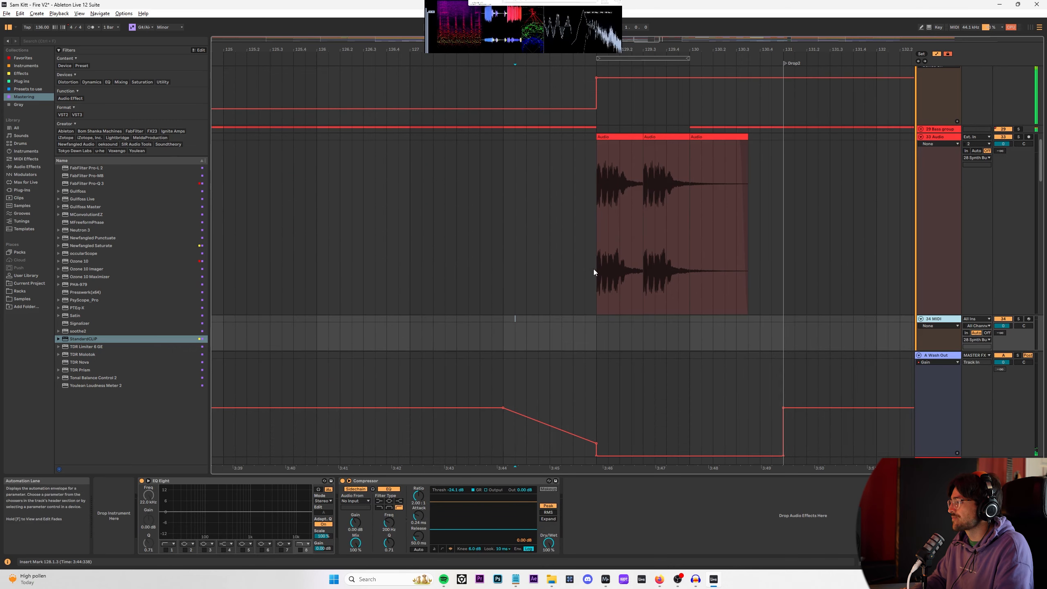
drag(597, 318, 632, 318)
key(ctrl+shift+m)
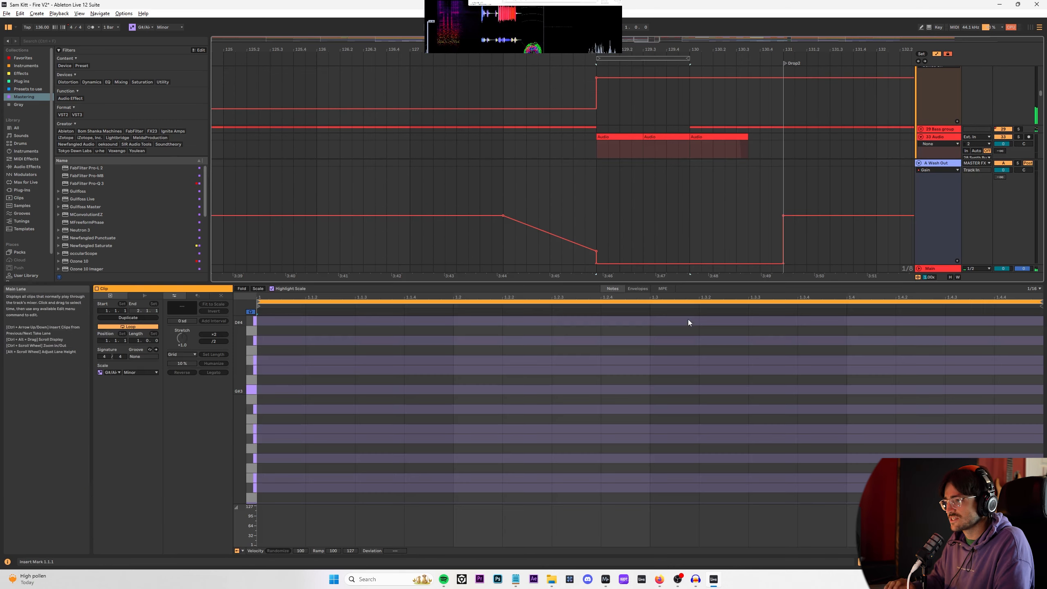
Step: Load the Operator instrument onto the new MIDI track
click(26, 151)
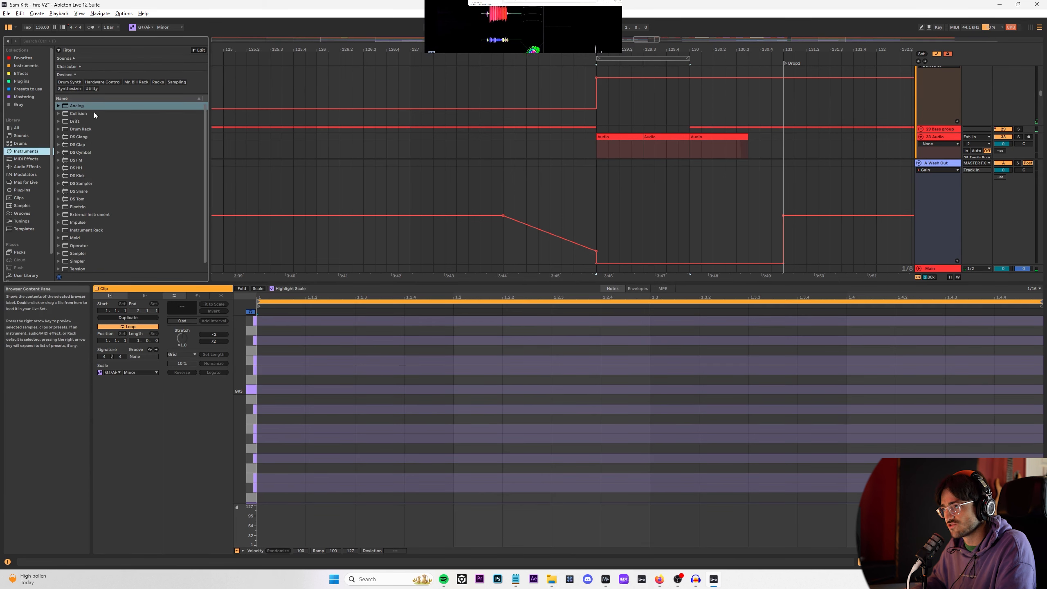
scroll(149, 213, down, 1)
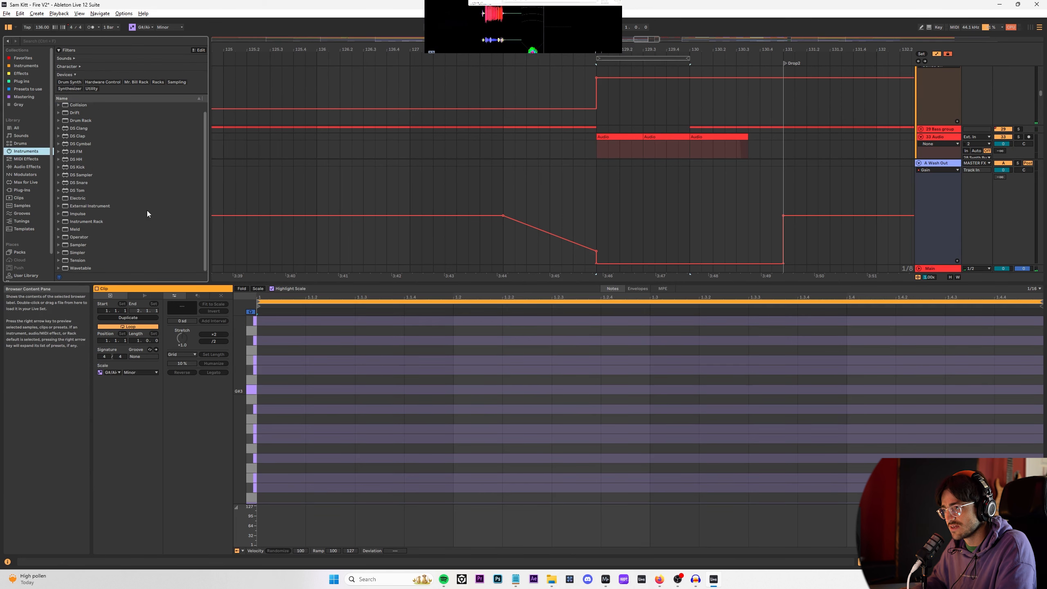
double_click(75, 237)
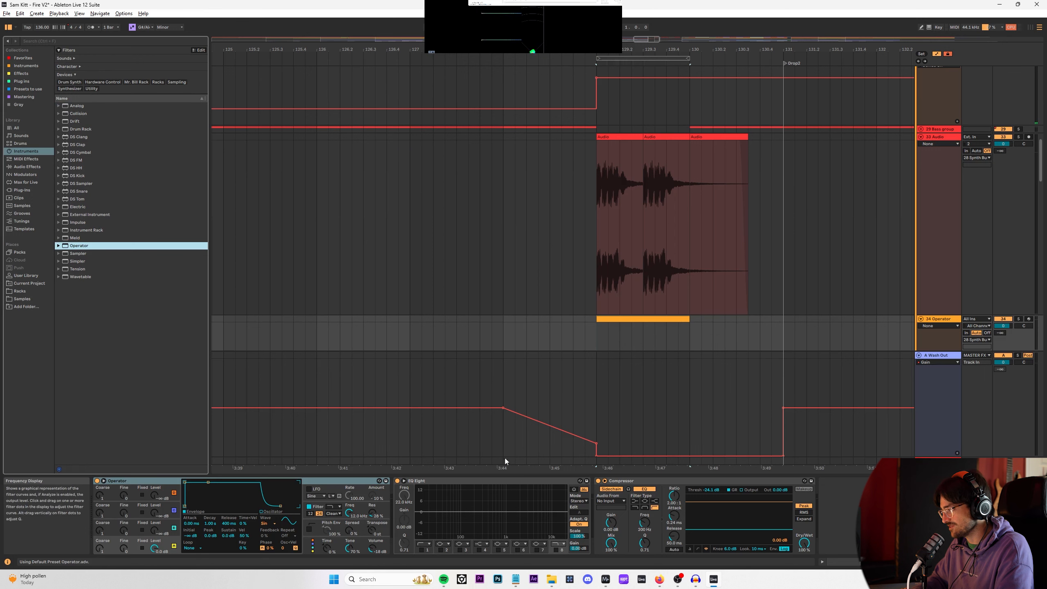
Step: Draw a sixteenth note at the start of the Operator clip and transpose it to G#0
double_click(635, 320)
double_click(287, 380)
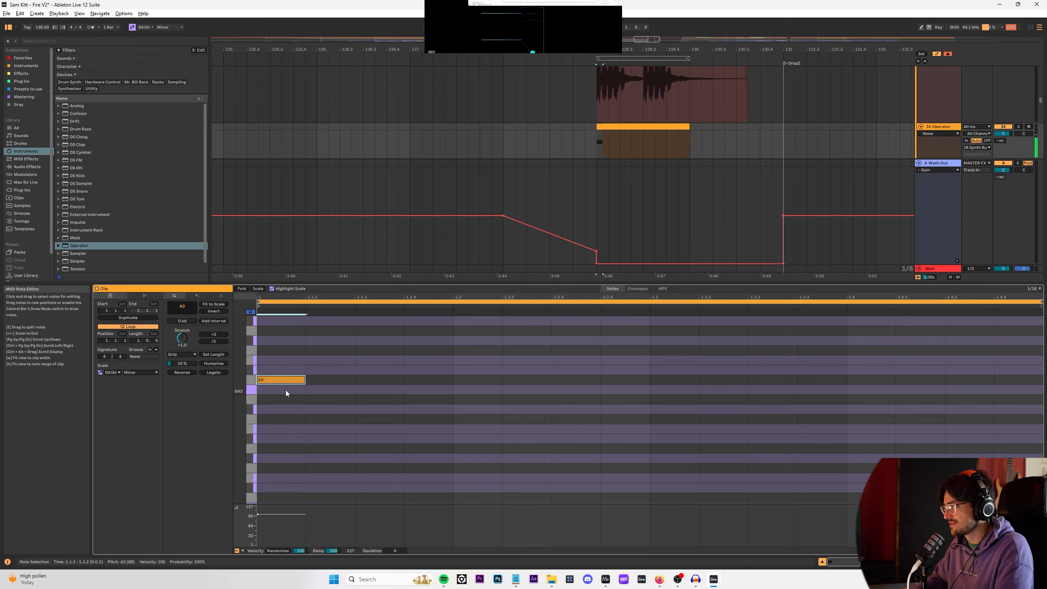
key(Down)
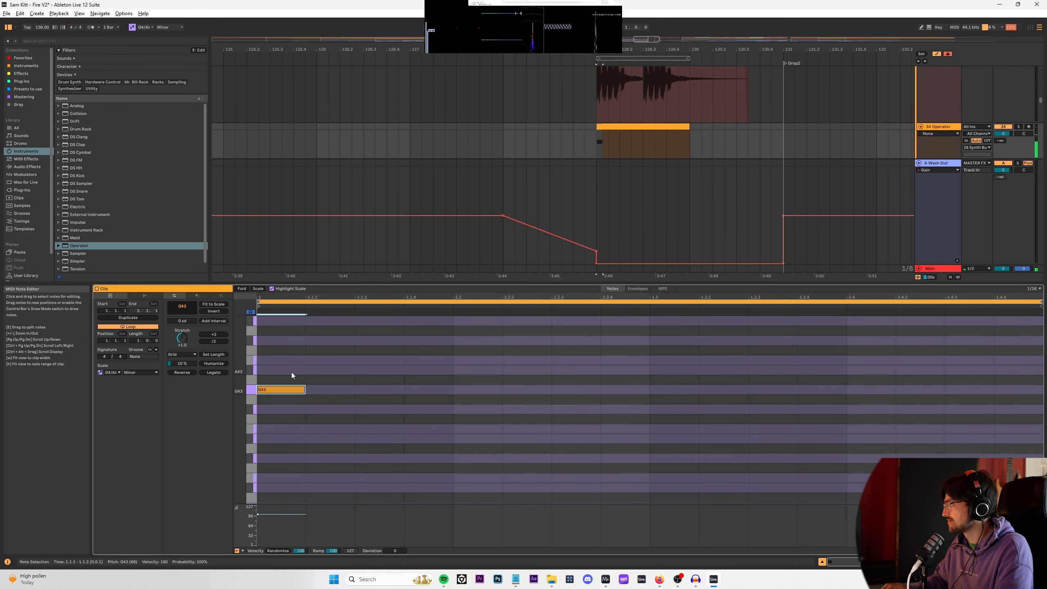
key(shift+Down)
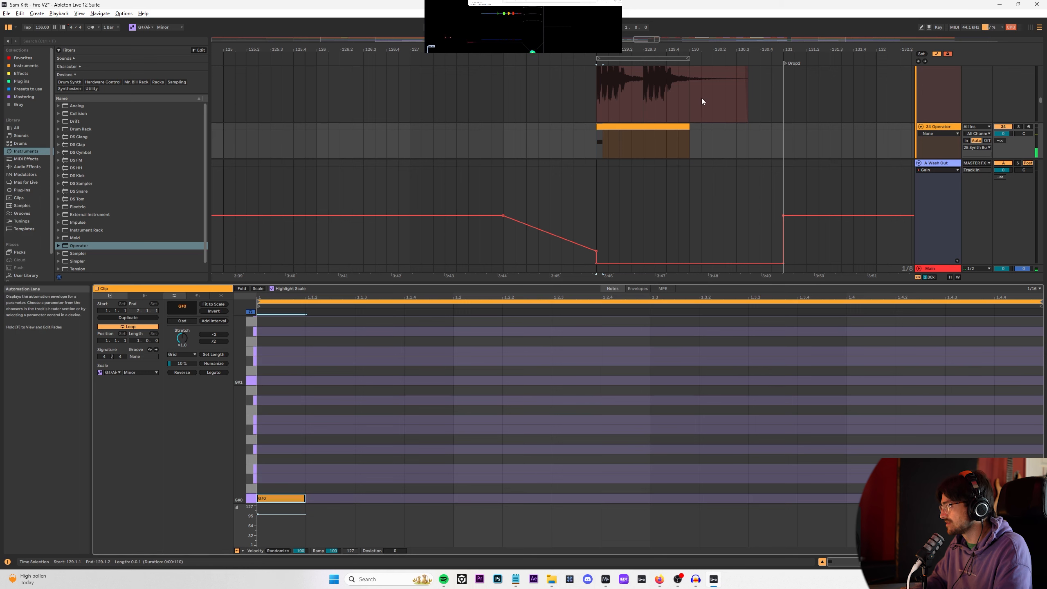
scroll(702, 98, up, 5)
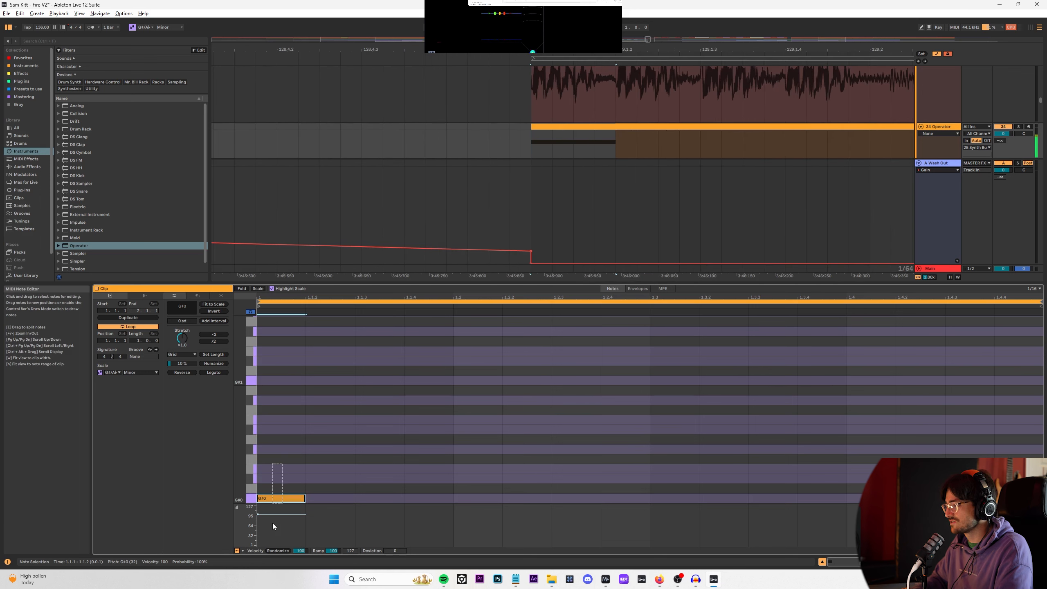
Step: Duplicate the G#0 note into four consecutive sixteenths, repeat the group from beat 3, and play the result
key(ctrl+d)
key(ctrl+d)
key(ctrl+d)
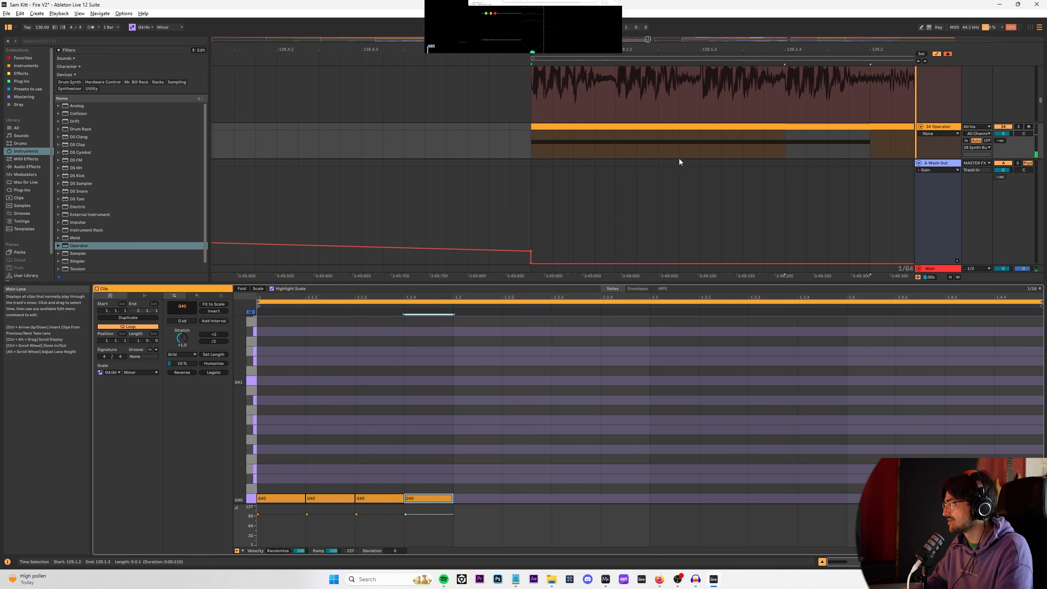
scroll(680, 155, down, 2)
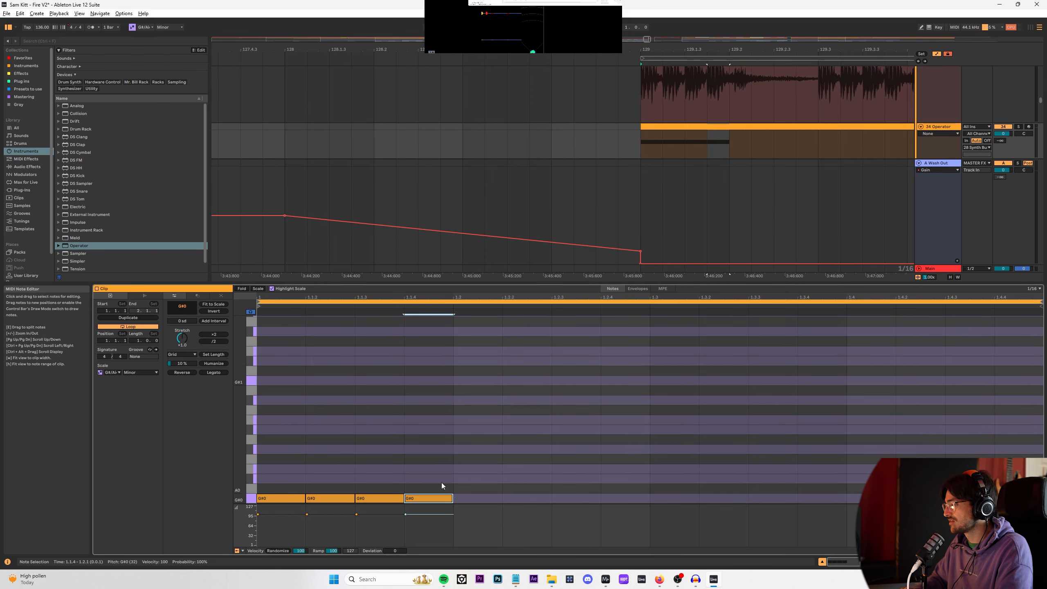
drag(644, 476, 221, 539)
key(ctrl+d)
key(space)
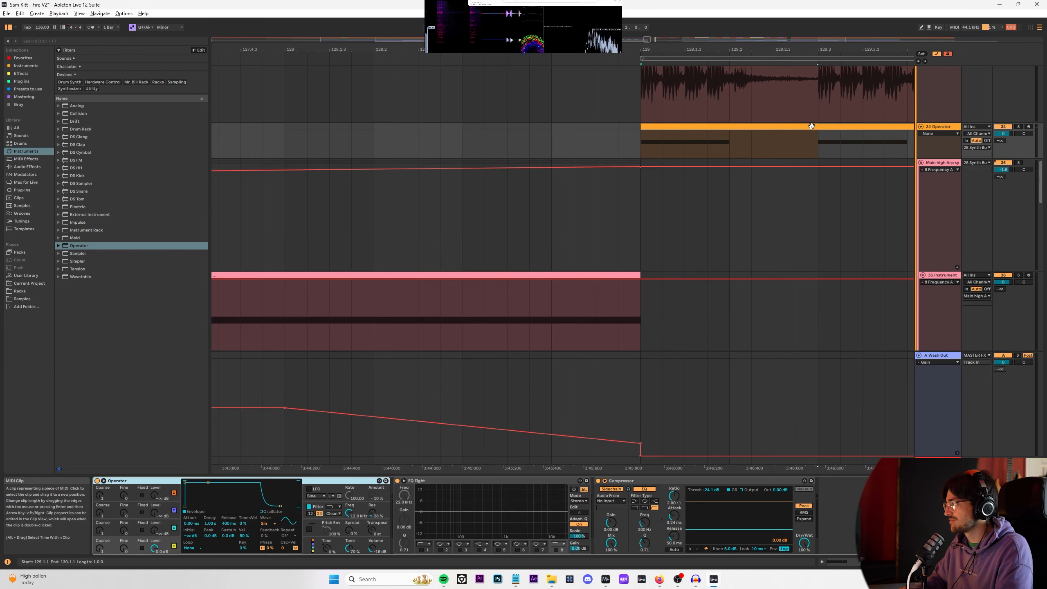
Step: Create a short MIDI clip on the Operator track from 130.3.3 to 130.4.1, just before Drop2
scroll(809, 122, down, 4)
scroll(510, 183, right, 5)
scroll(511, 184, up, 2)
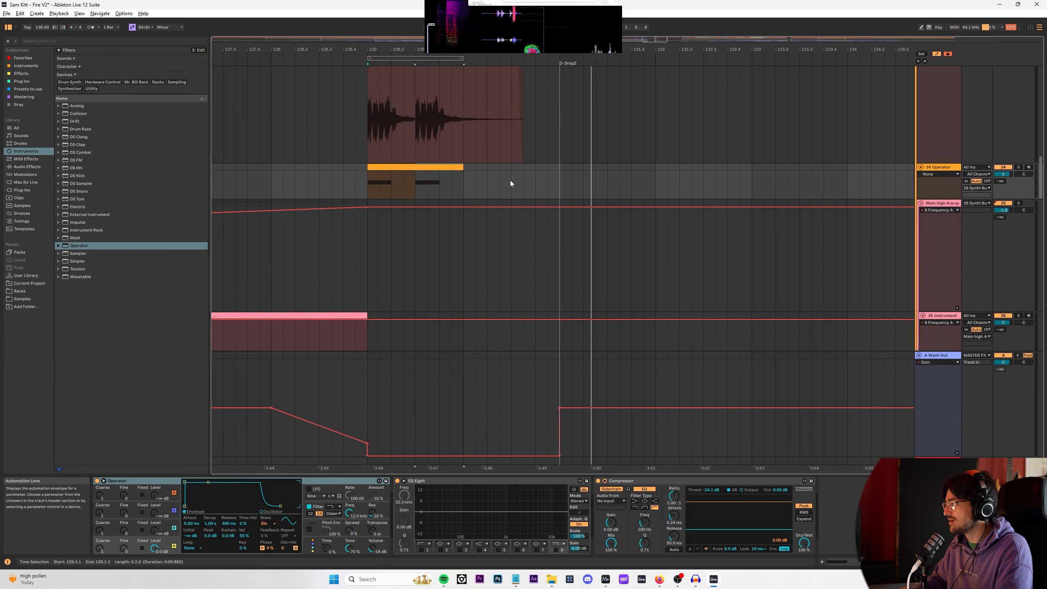
click(534, 173)
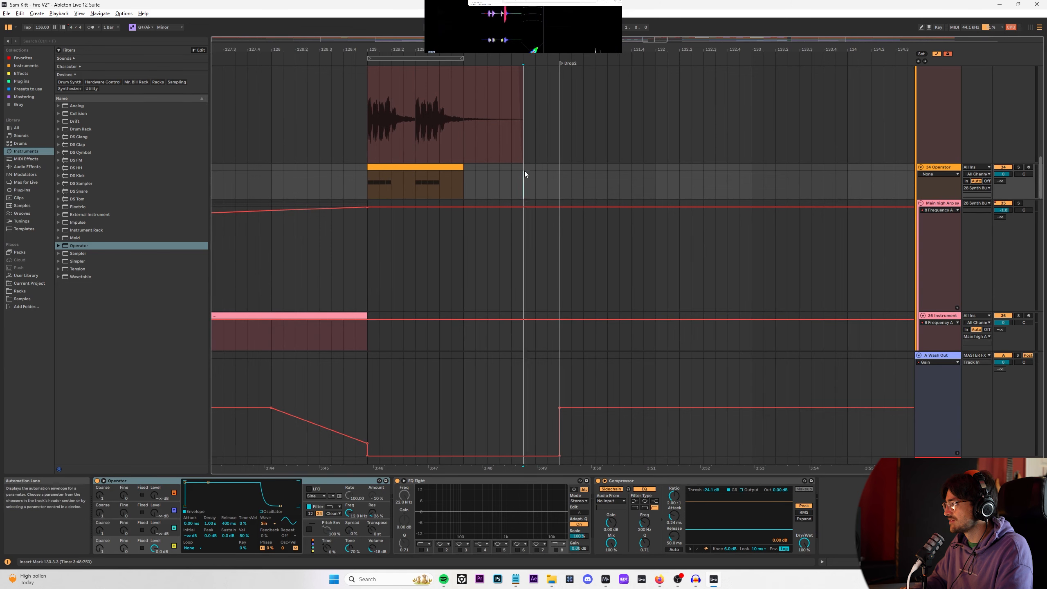
drag(526, 166, 535, 167)
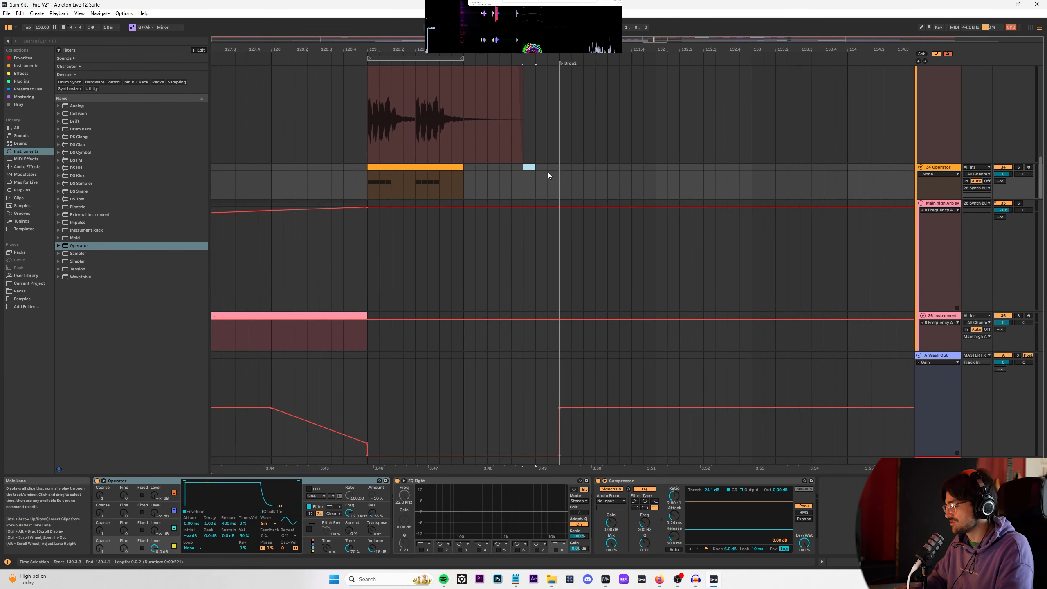
key(ctrl+shift+m)
Step: Add a sixteenth G#0 note with velocity 120 at the start of the short clip before Drop2
double_click(495, 389)
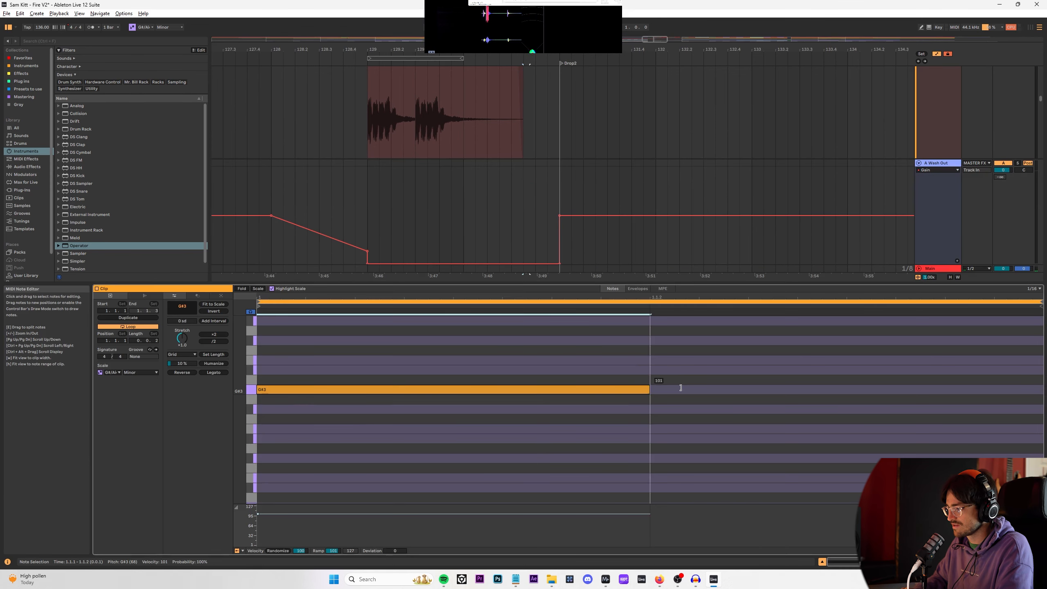
drag(687, 381, 637, 370)
key(shift+Down)
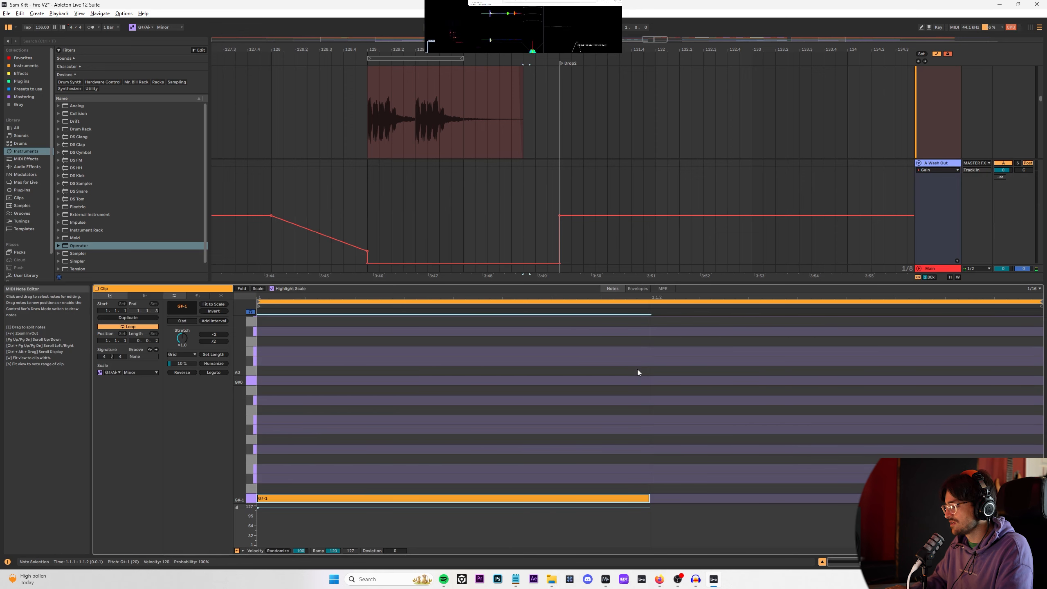
key(shift+Up)
click(1039, 562)
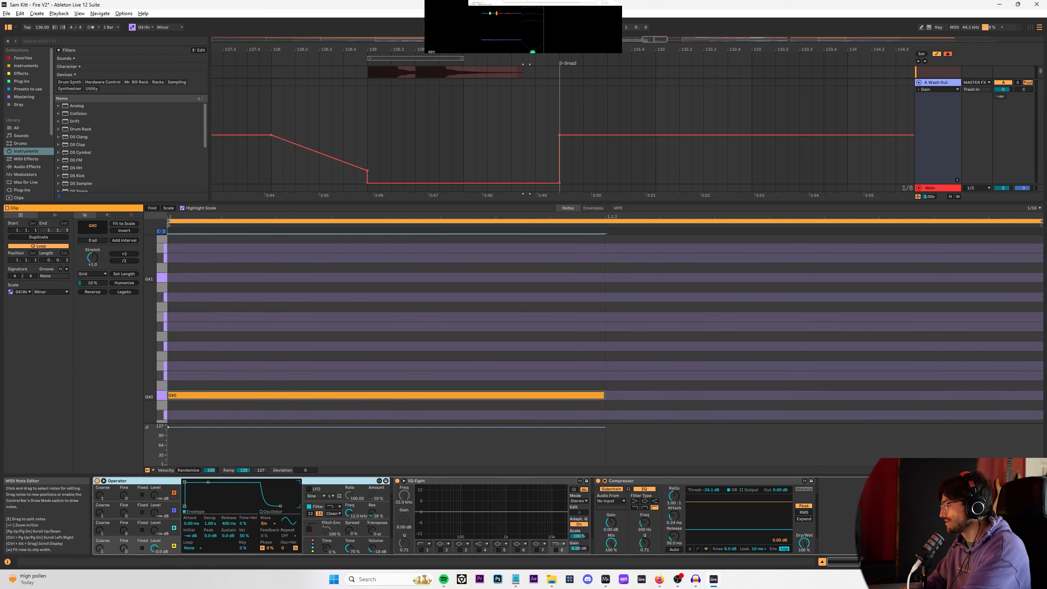
key(shift+Tab)
click(822, 562)
Step: Solo the 28 Synth Bus track, show its devices, and play the transition into Drop2
scroll(444, 299, up, 6)
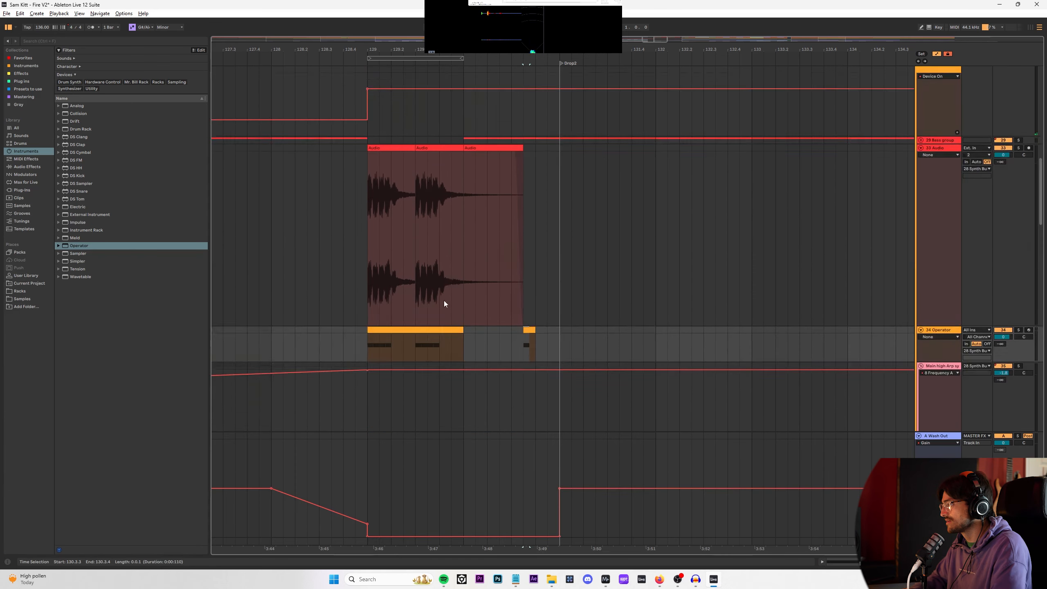
click(939, 207)
click(943, 194)
key(s)
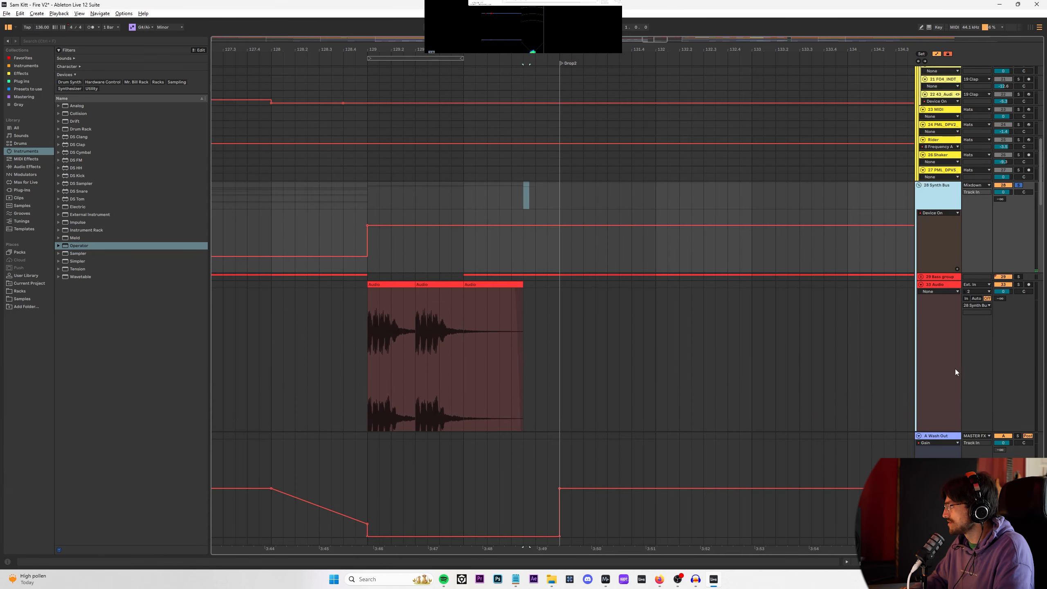
key(shift+Tab)
key(space)
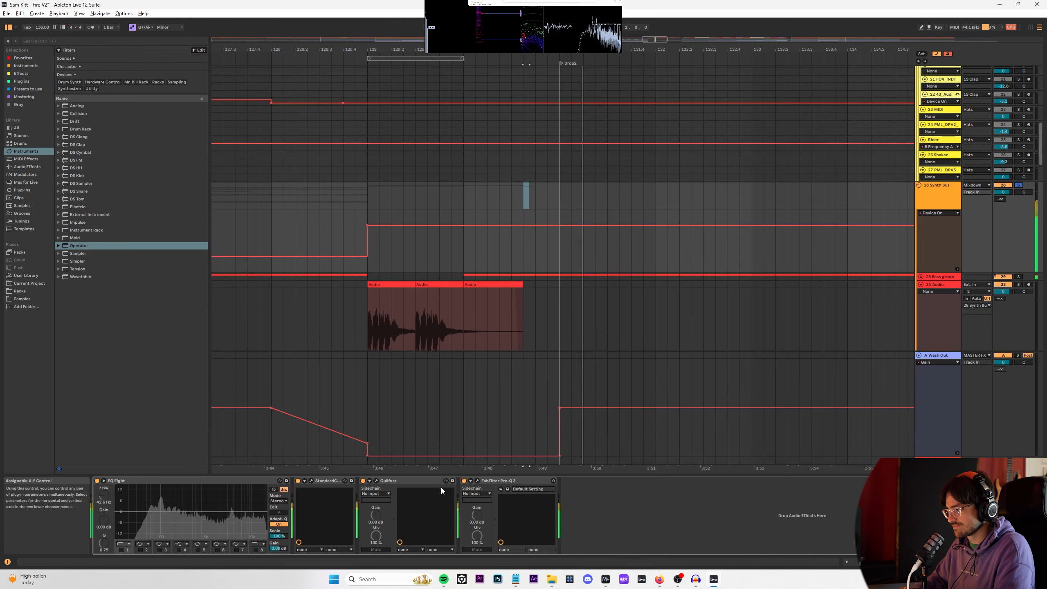
Step: Check the Synth Bus FabFilter Pro-Q 3 low cut, delay its Device On automation from bar 129 to Drop2, and play from there
click(478, 480)
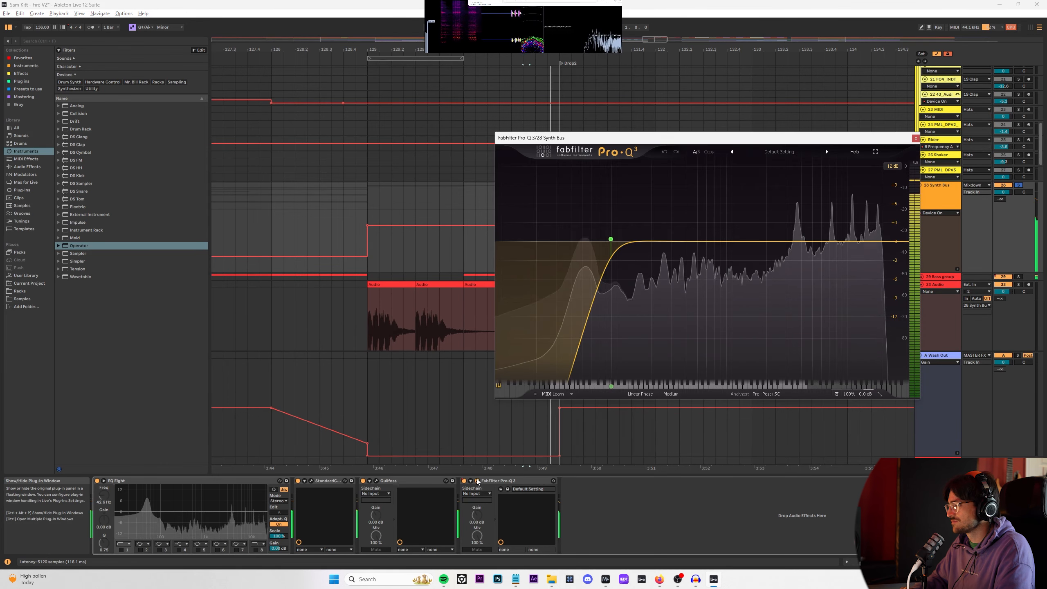
click(586, 431)
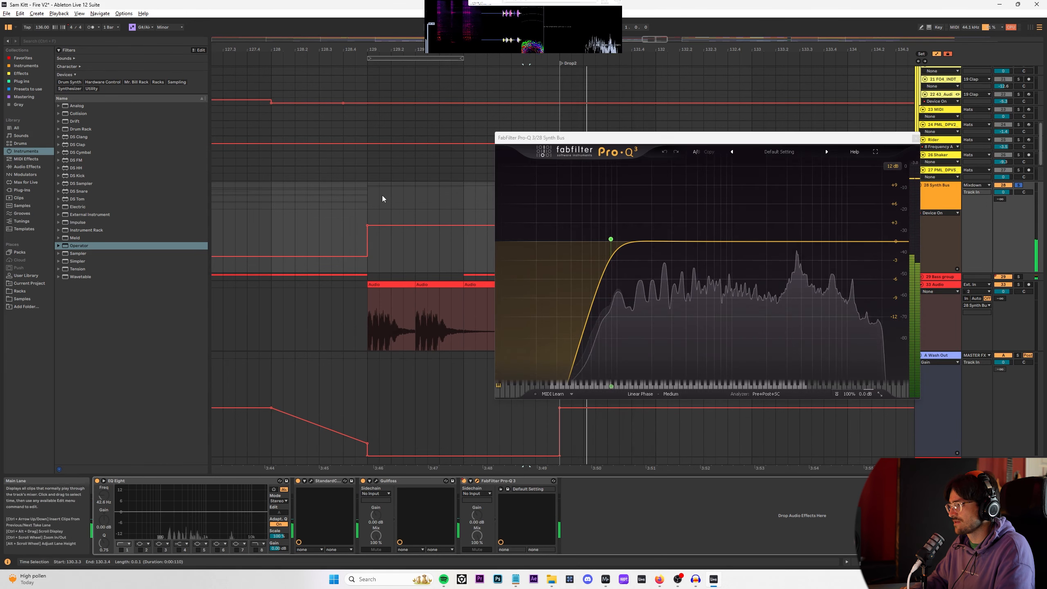
click(915, 138)
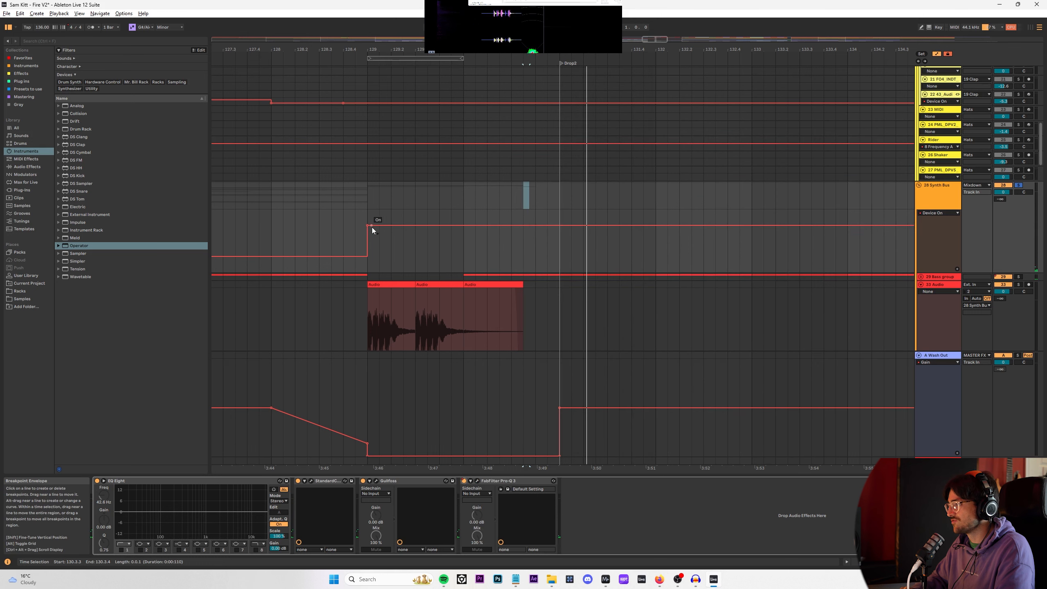
mouse_move(368, 226)
mouse_down()
mouse_move(572, 226)
mouse_move(556, 225)
mouse_up()
click(366, 216)
key(space)
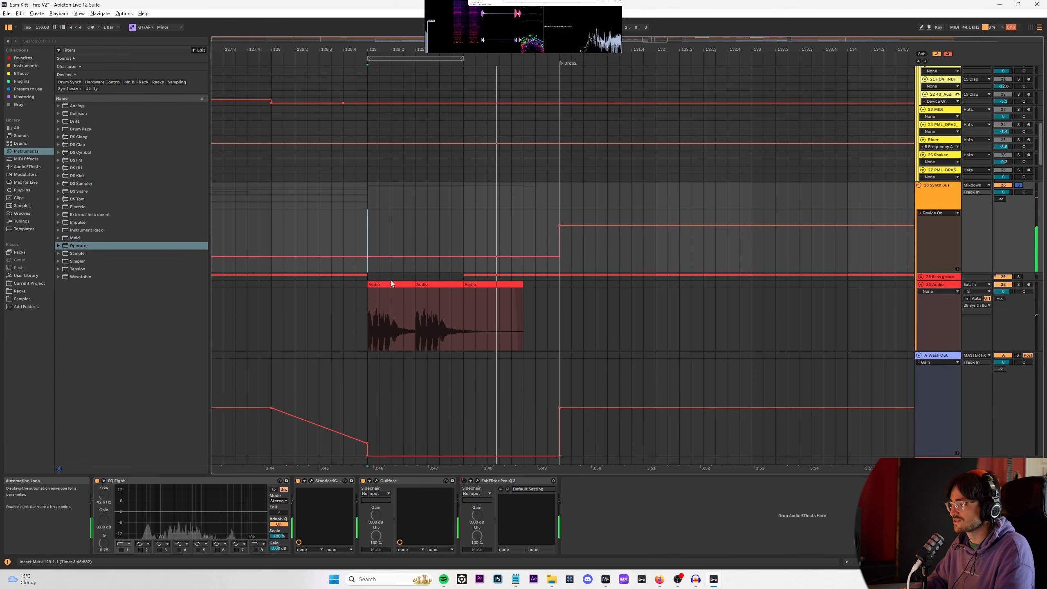
Step: Play from bar 127 and from the 1/2 locator while examining the synth and vocal tracks leading into Drop2
key(minus)
key(minus)
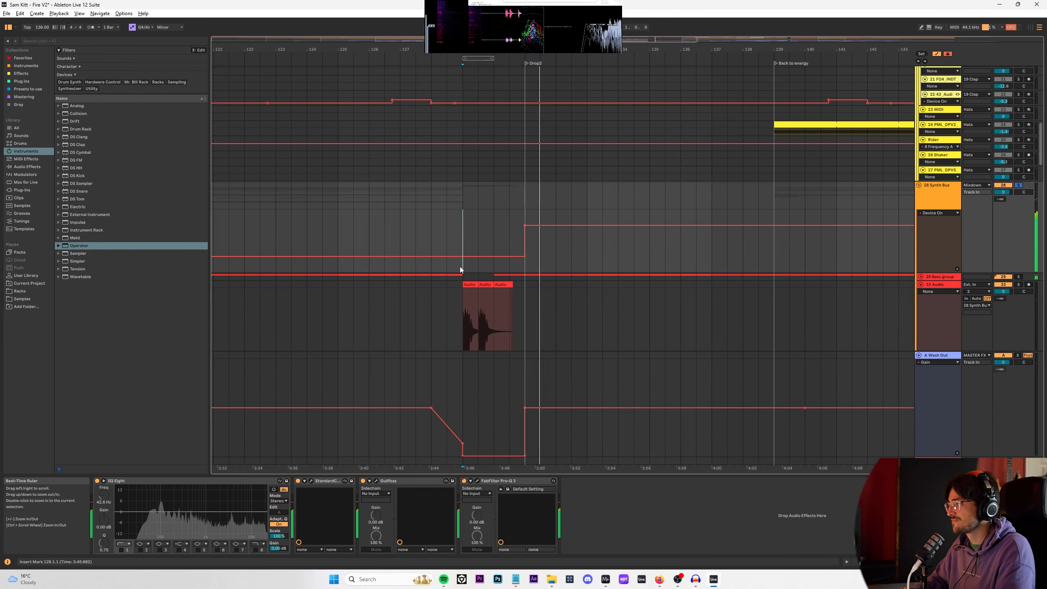
click(399, 208)
scroll(386, 244, down, 6)
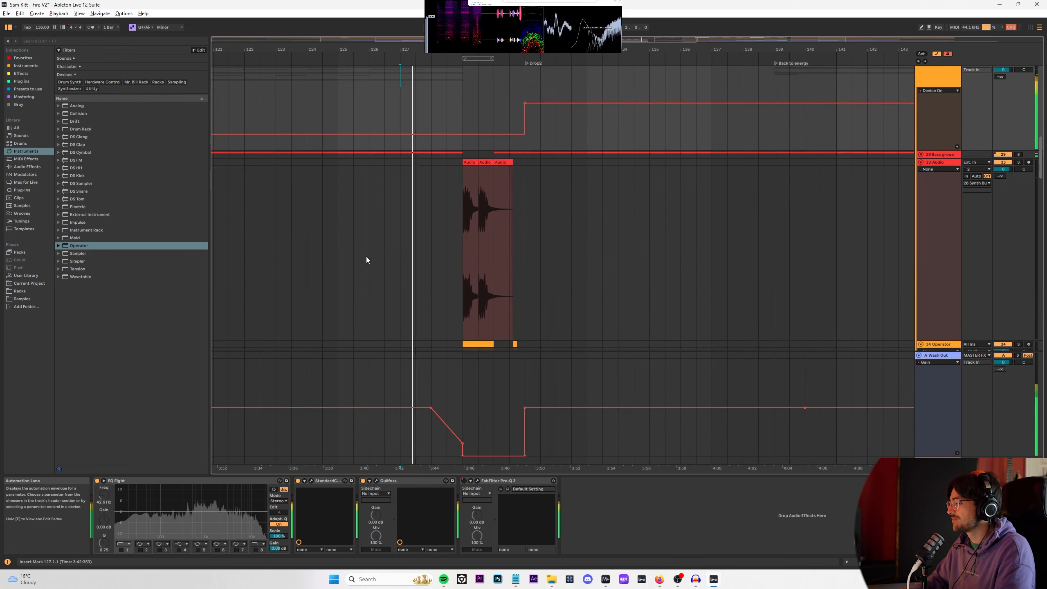
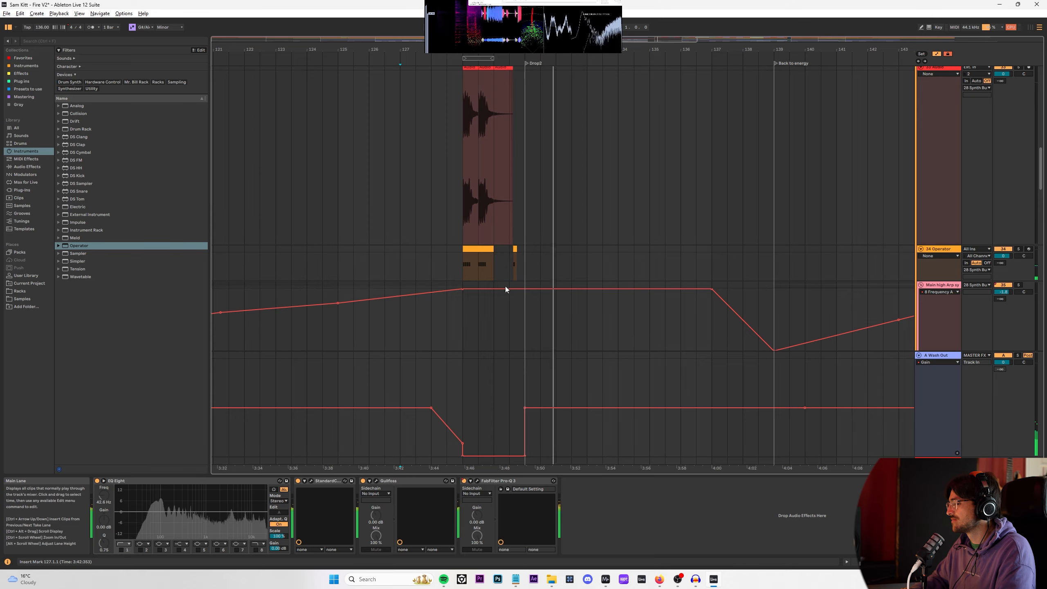
click(330, 197)
drag(330, 51, 468, 49)
click(358, 150)
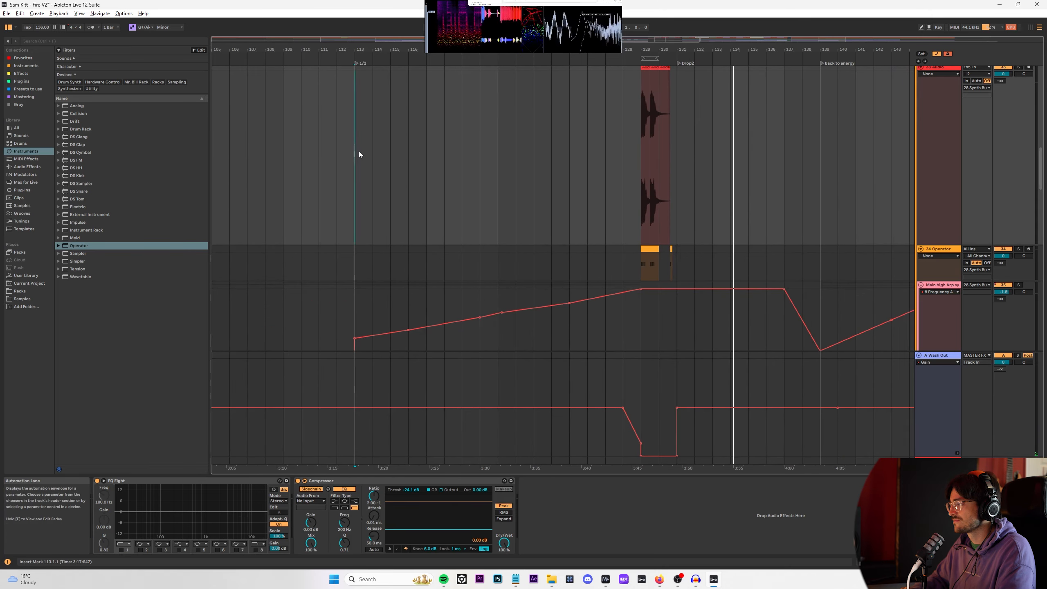
scroll(639, 248, down, 5)
scroll(622, 249, down, 6)
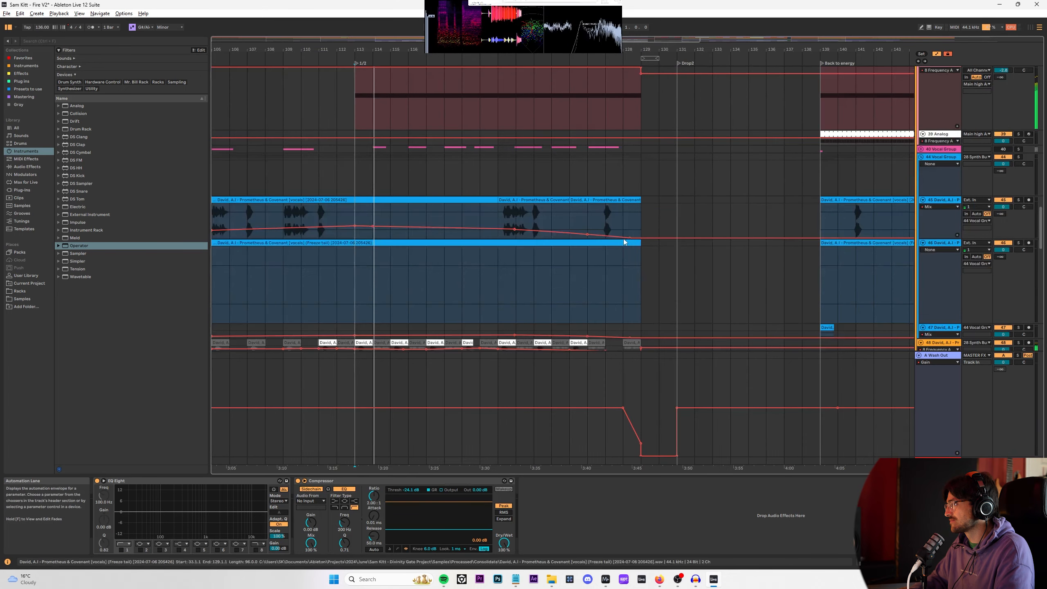
scroll(623, 239, up, 4)
Step: Add an audio track below the Instrument Rack track and copy its last Freeze clip, bars 127 to 129, onto it
click(606, 109)
key(space)
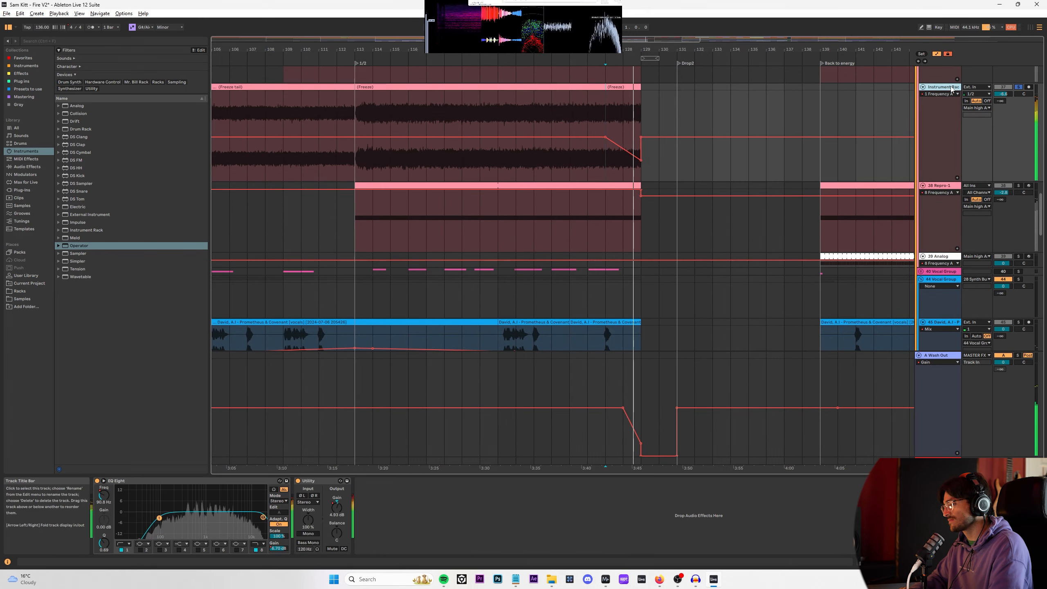
key(ctrl+t)
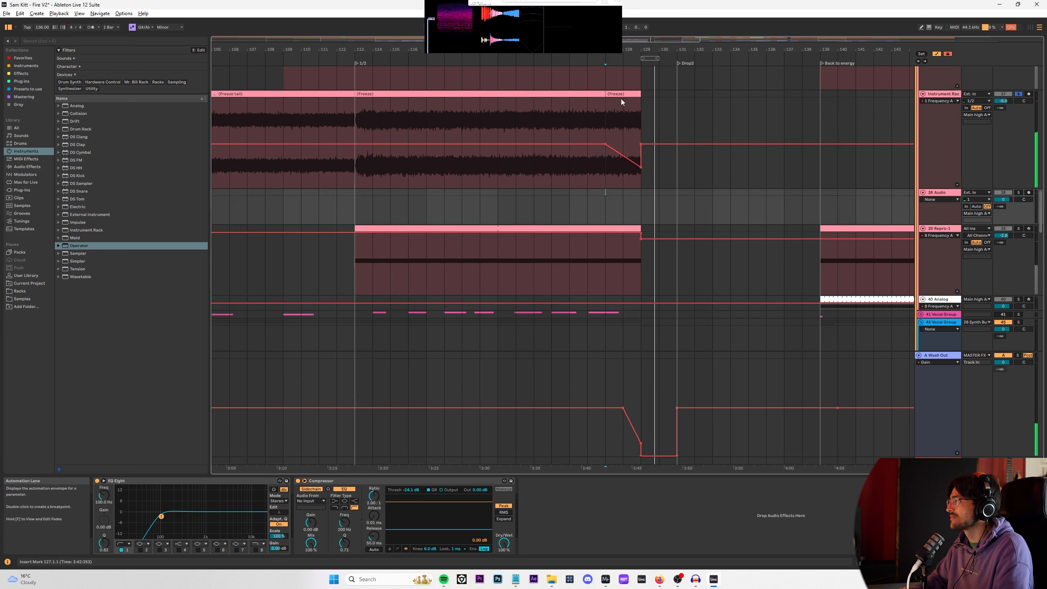
key(space)
drag(621, 99, 627, 189)
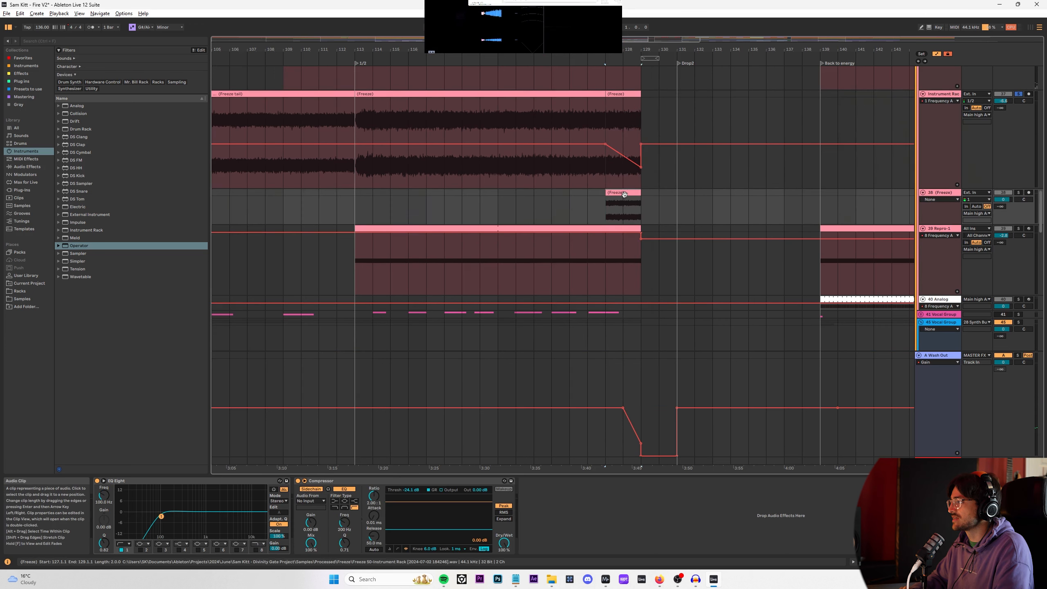
Step: Add a Chorus-Ensemble to the new Freeze track and loop playback of its clip from 127.1.1 to 129.1.1
key(space)
click(33, 167)
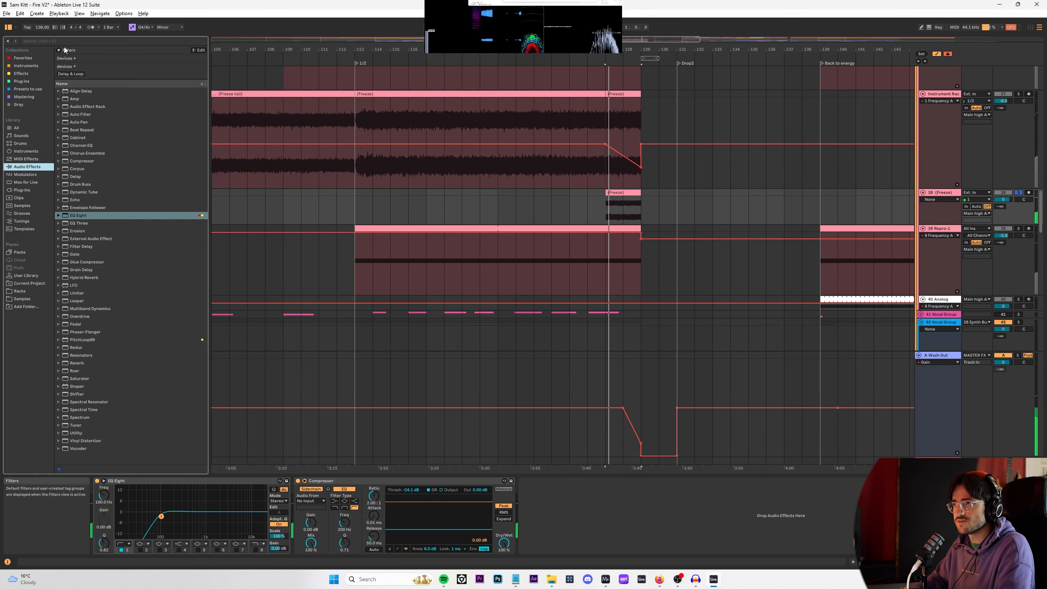
text(chor)
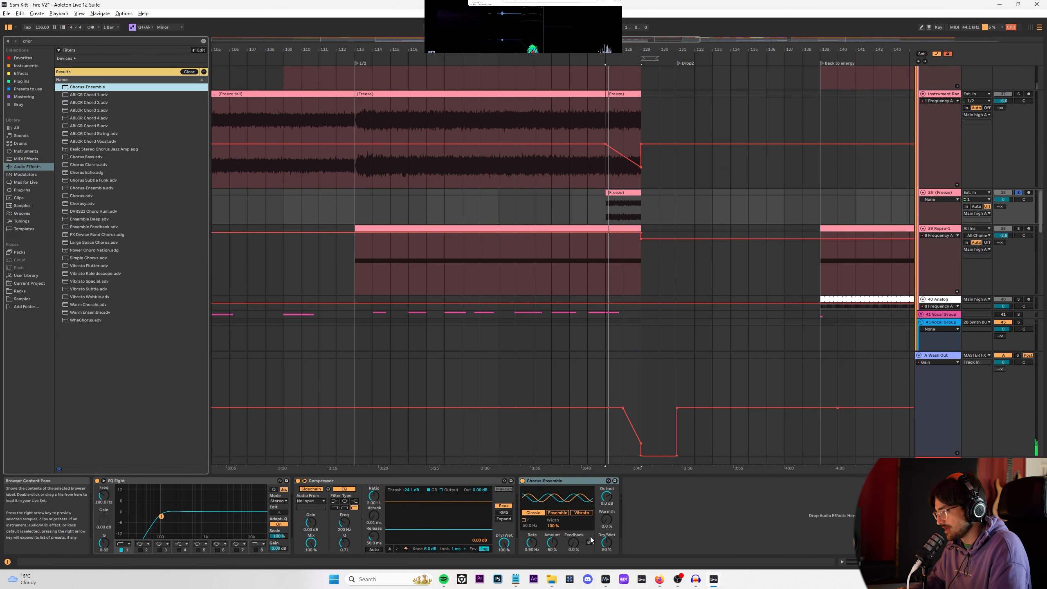
drag(605, 202, 631, 190)
key(space)
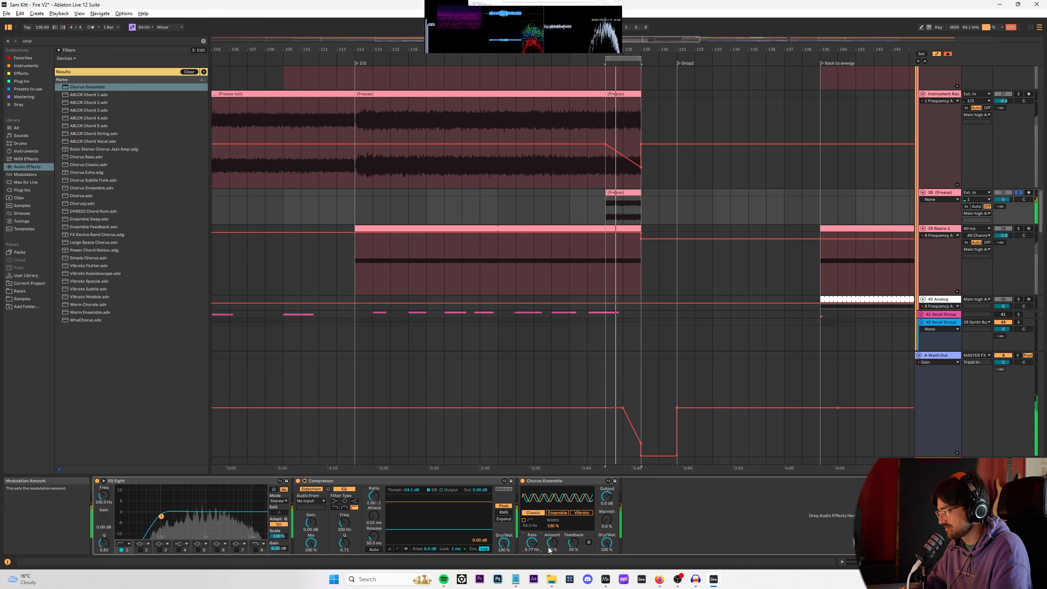
Step: Set the chorus rate to 15 Hz and feedback to 0%, and try Vibrato mode with the amount at 7%
drag(527, 545, 527, 503)
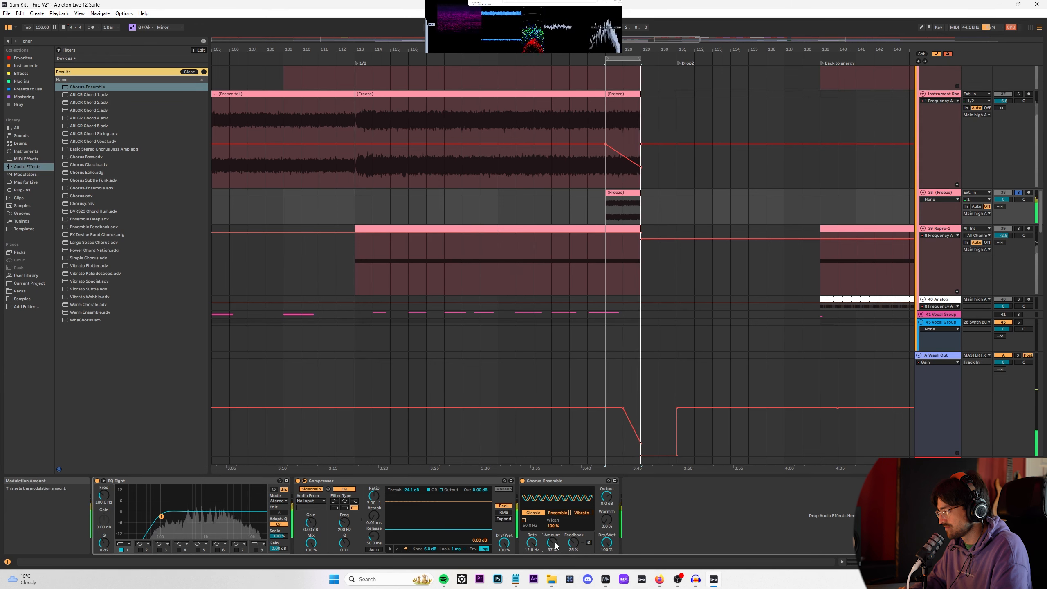
drag(573, 541, 574, 554)
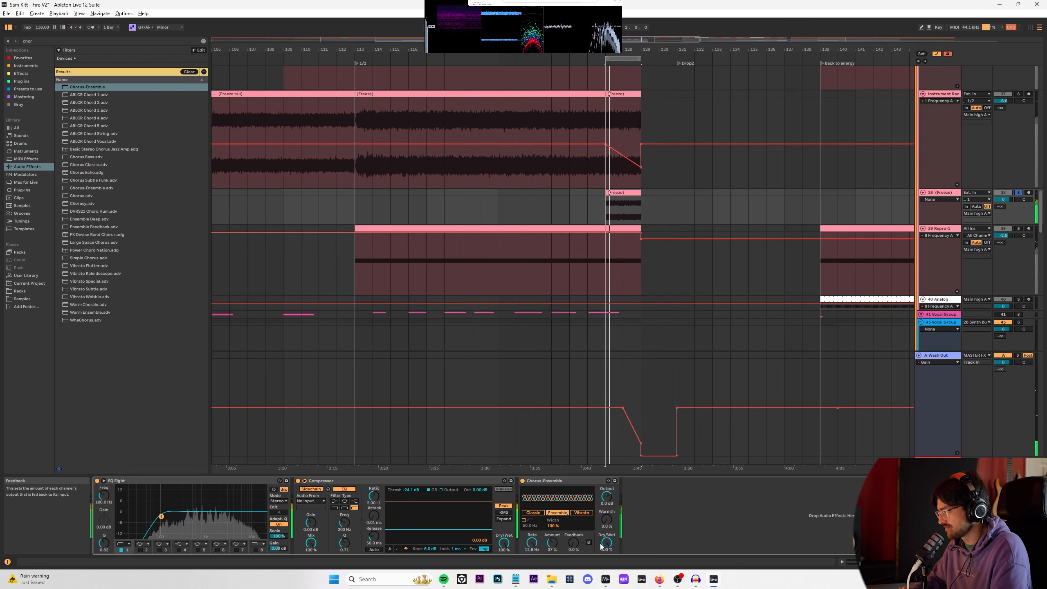
click(585, 513)
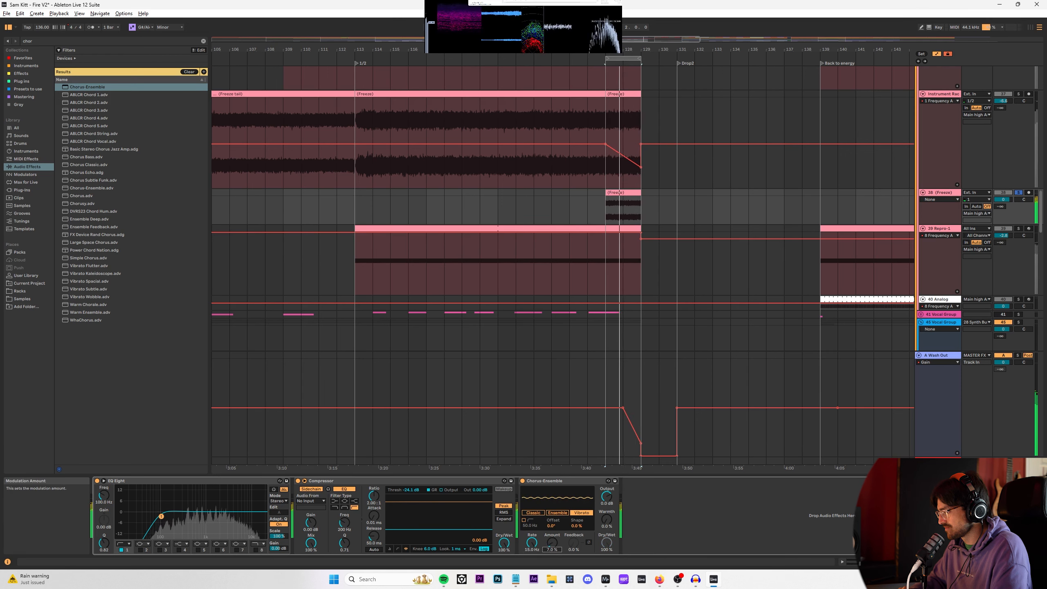
Step: Try the chorus in Ensemble mode with the amount lowered to 25% and the rate to 1.43 Hz
click(558, 512)
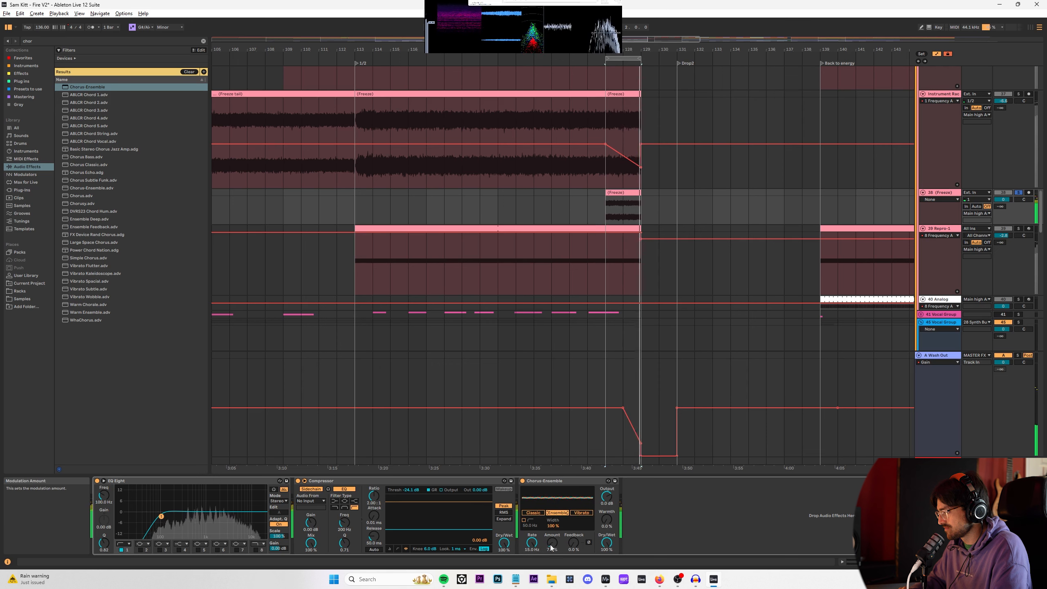
drag(551, 548, 551, 578)
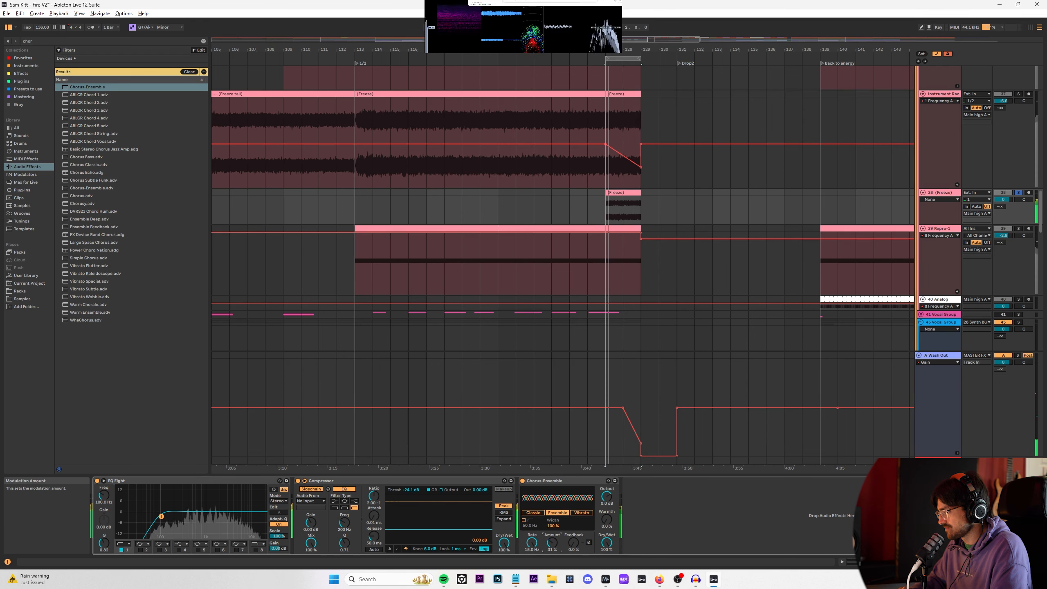
drag(534, 544, 534, 573)
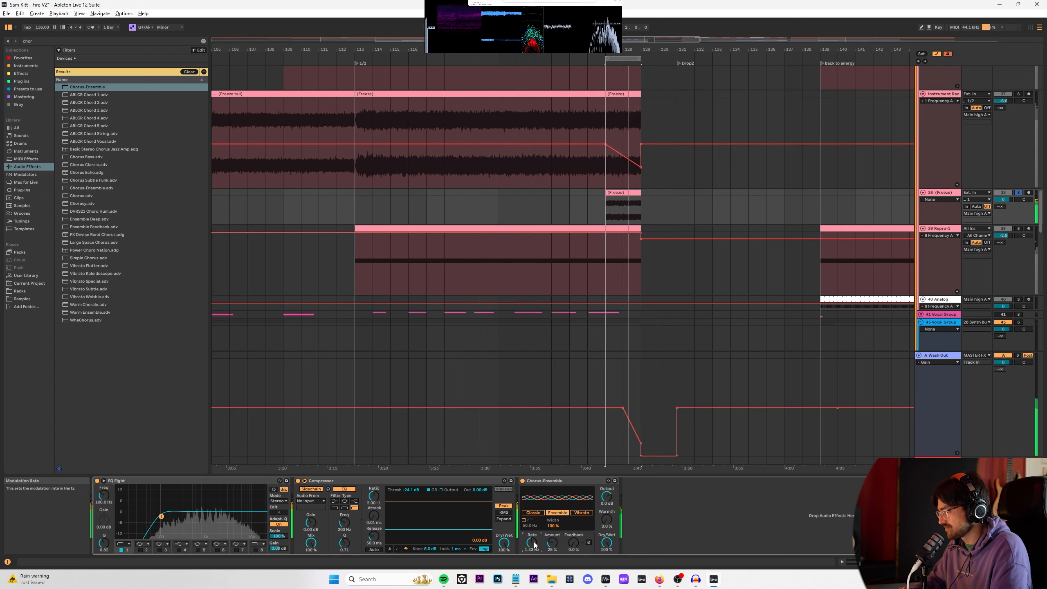
Step: Switch the chorus to Classic mode at 15 Hz and 14% amount, compare it with bypass, and set Dry/Wet to 38%
click(533, 513)
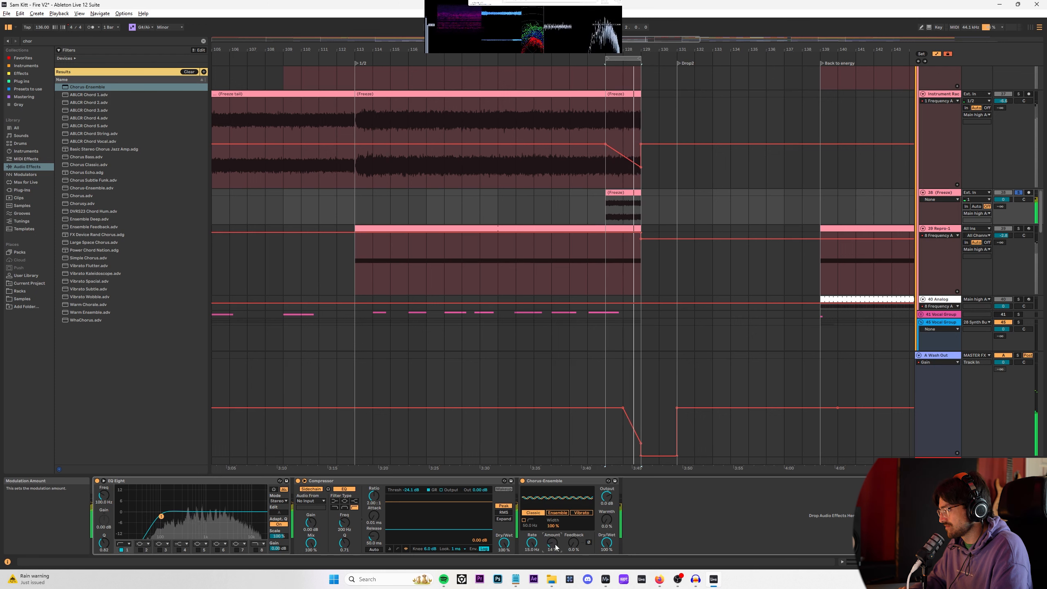
click(522, 481)
click(522, 481)
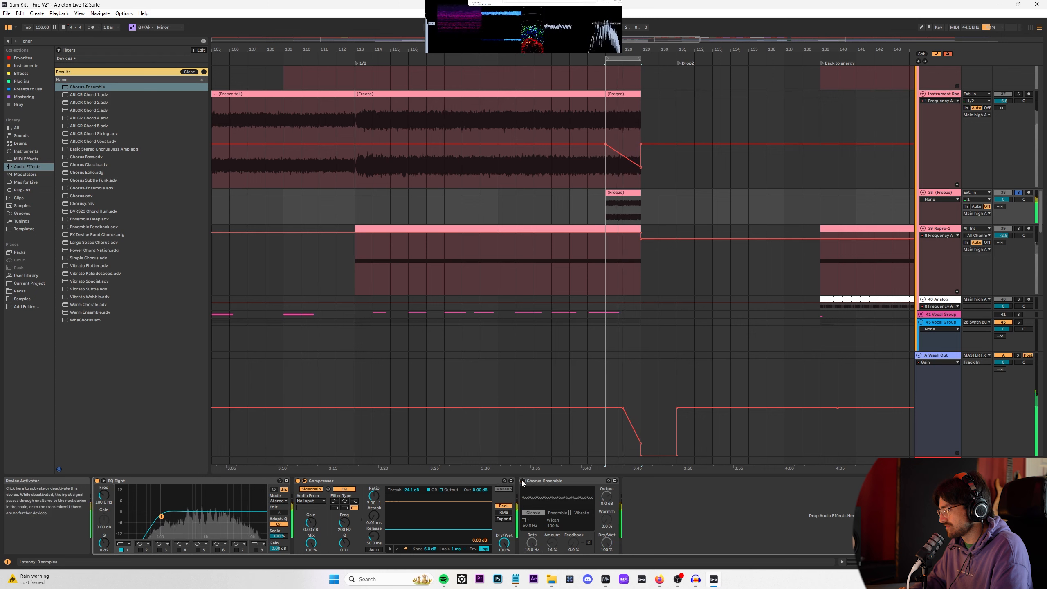
drag(606, 543, 606, 568)
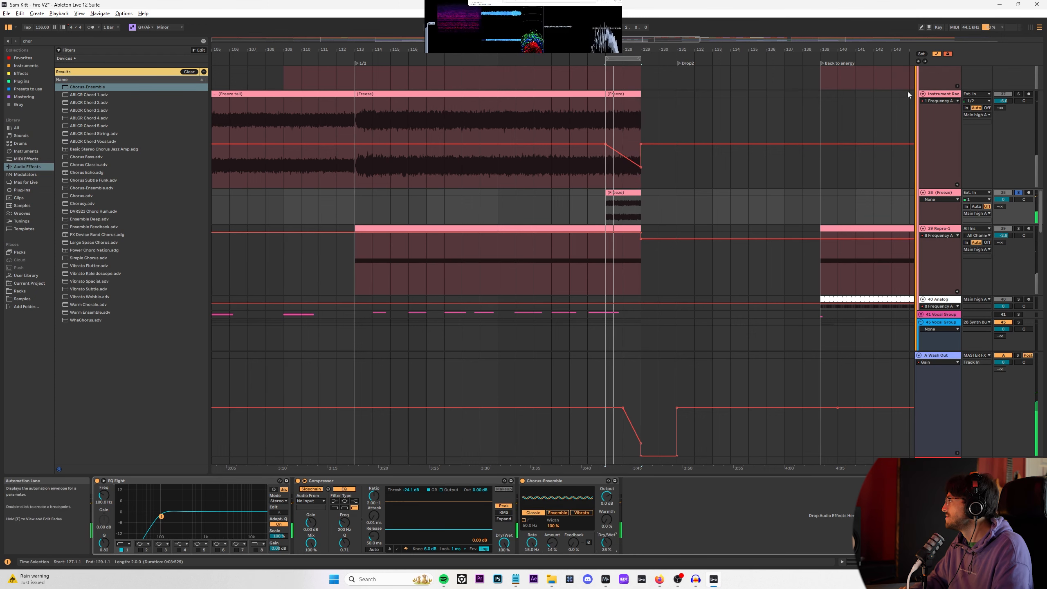
Step: Solo the Instrument Rack track alongside, fade in the copied Freeze clip over its full length, and play the unsoloed mix from bar 125
click(1019, 94)
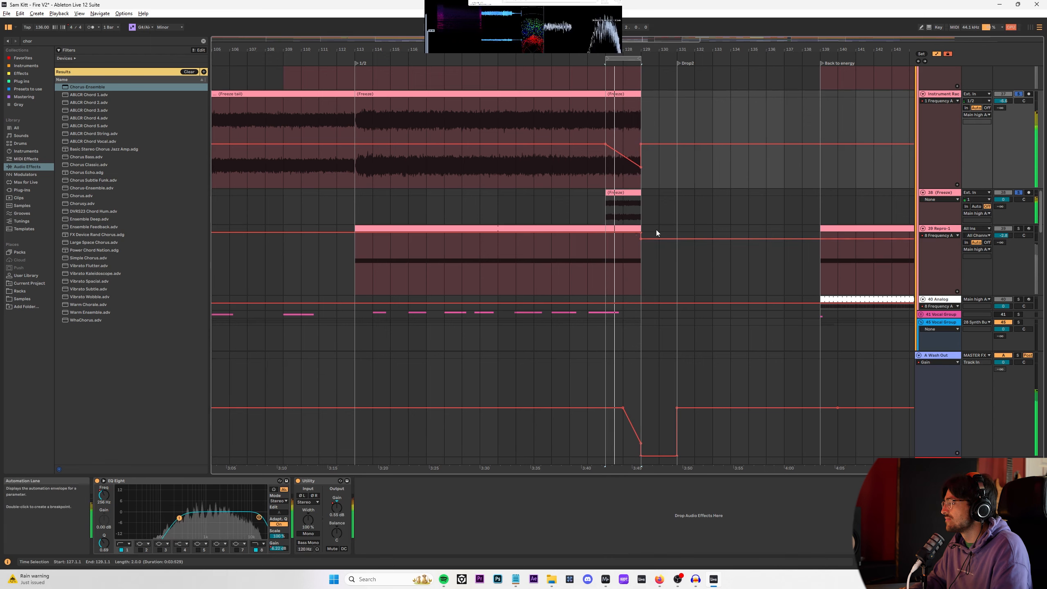
click(615, 206)
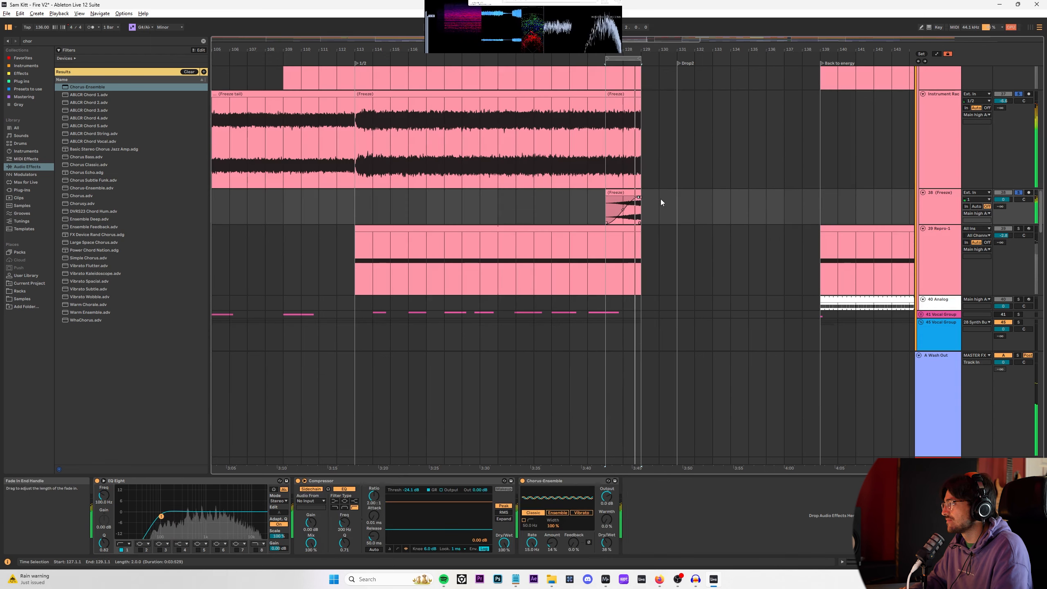
click(571, 165)
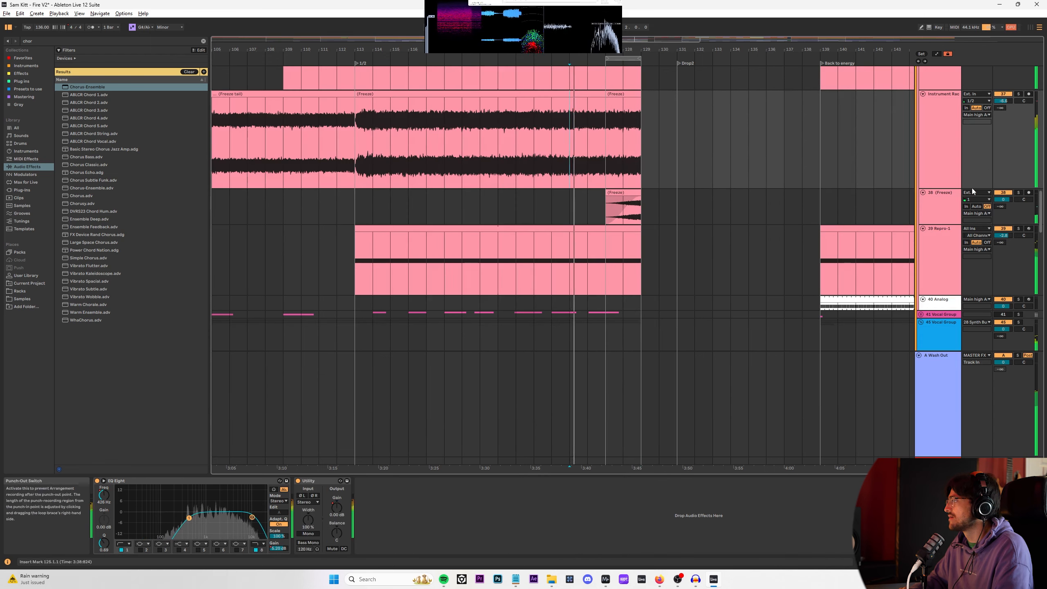
Step: Duplicate the time from 129.1.1 to 131.1.1 across all tracks to double the bass break before Drop2
scroll(944, 231, up, 5)
click(938, 135)
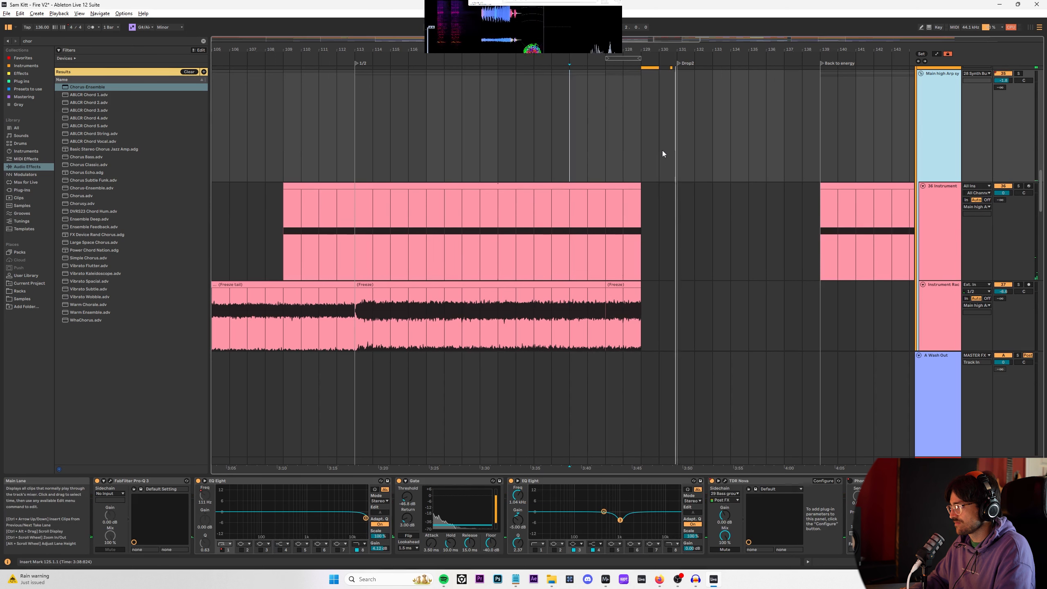
scroll(653, 162, up, 3)
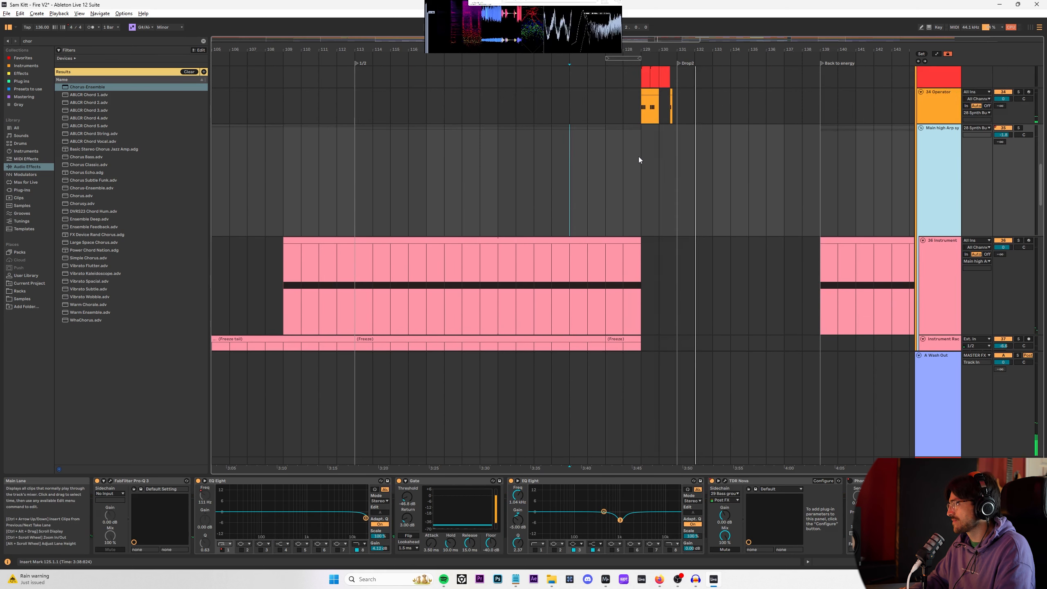
drag(642, 156, 676, 137)
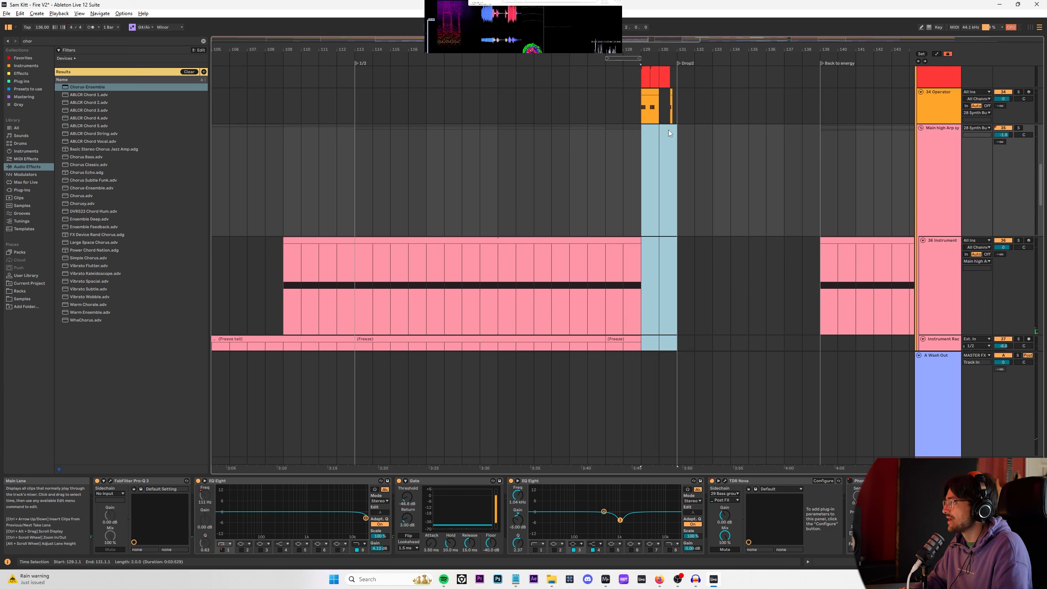
key(ctrl+shift+d)
scroll(743, 165, up, 3)
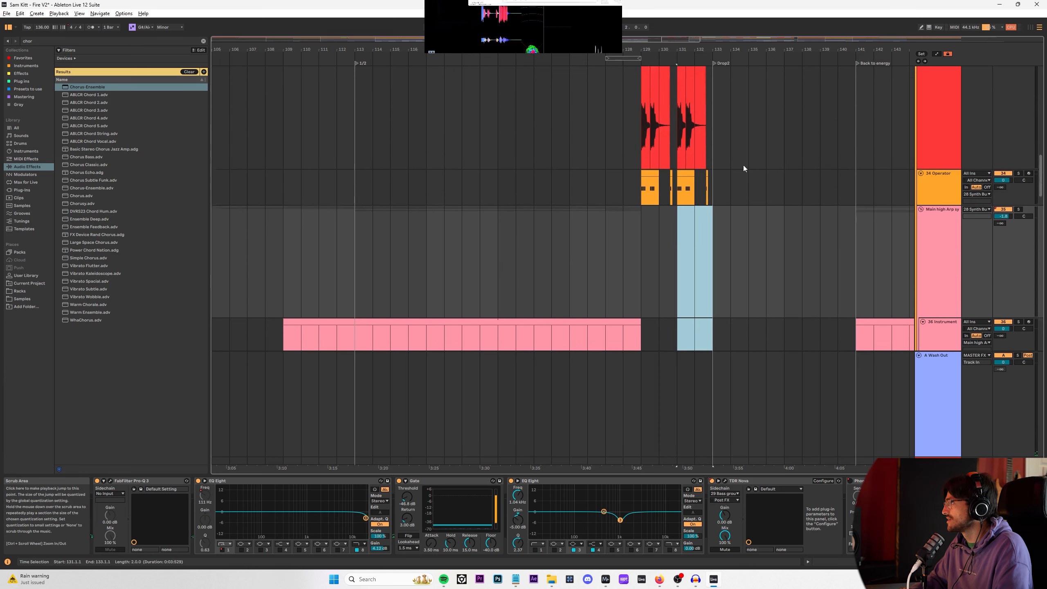
Step: Insert a 4/4 time signature change at Drop2 and play the extended transition from bar 125
right_click(710, 60)
click(734, 60)
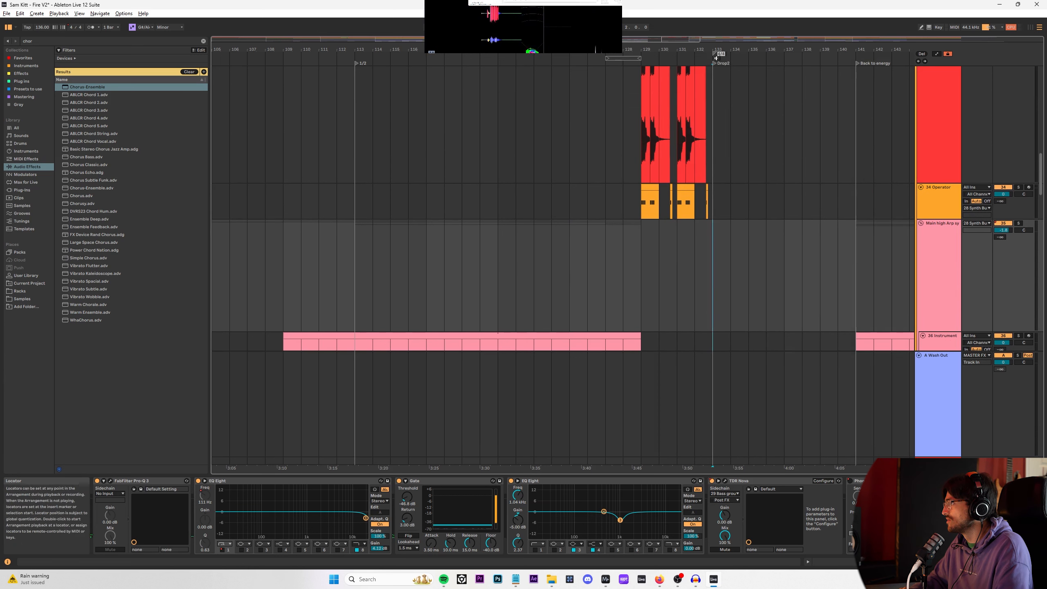
click(570, 141)
scroll(622, 262, up, 4)
scroll(622, 262, down, 3)
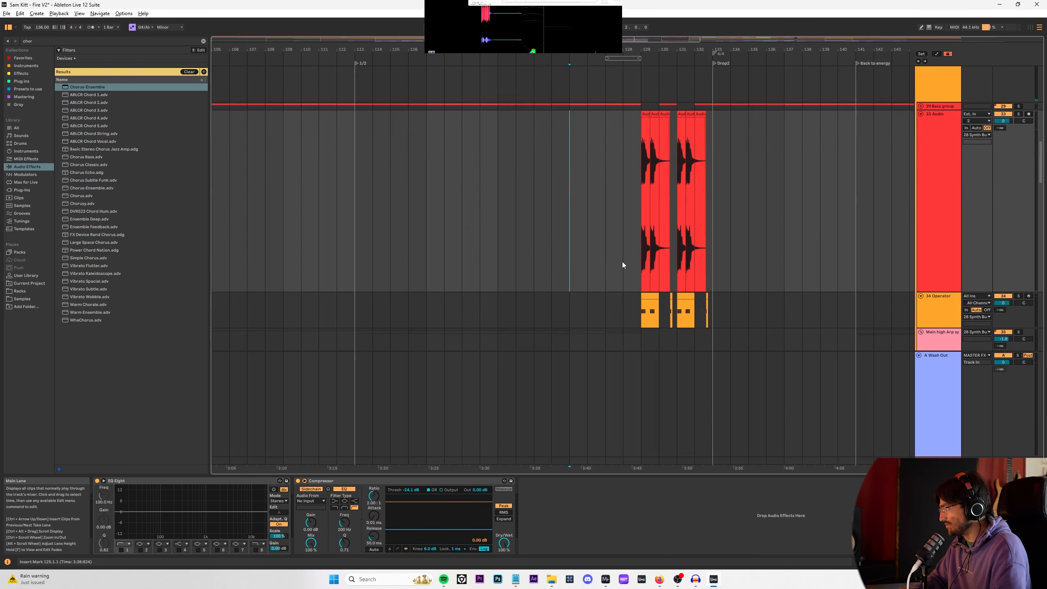
Step: Duplicate the 34 Operator track and loop the copy's clips from 129.1.1 to 133.1.1
click(944, 215)
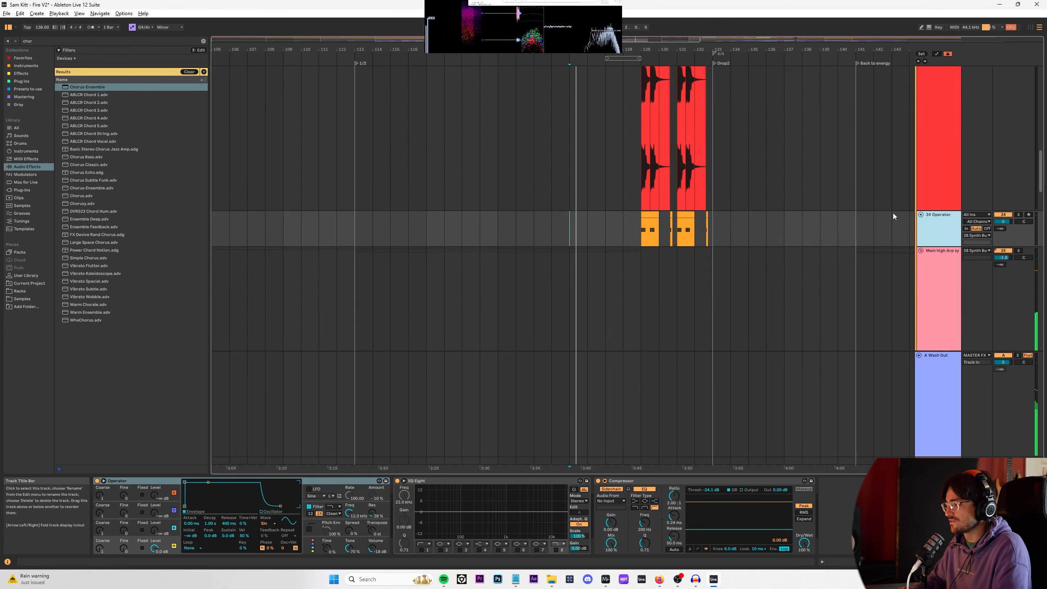
key(ctrl+d)
drag(642, 259, 714, 253)
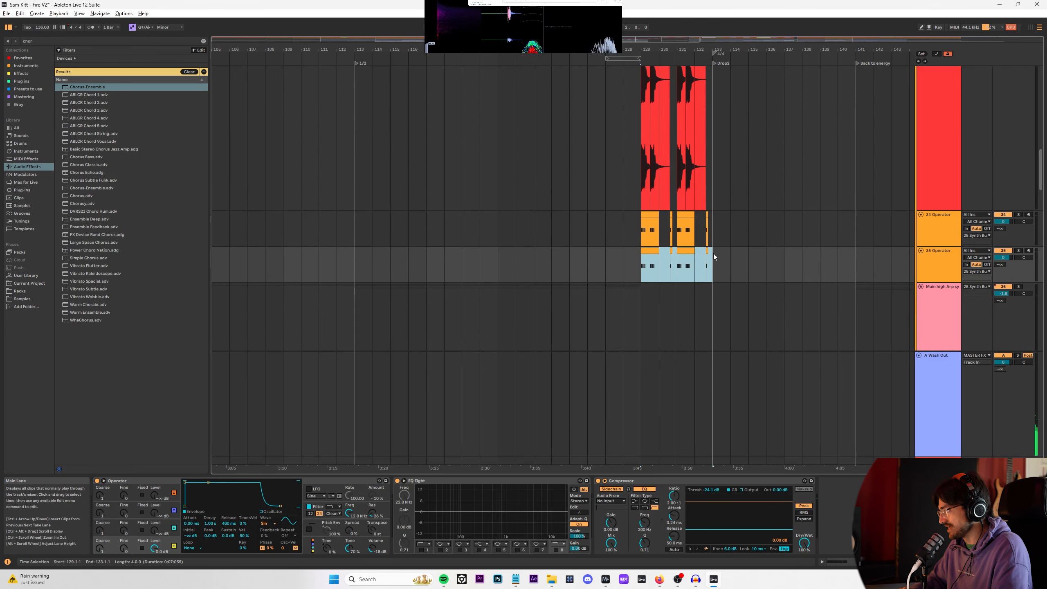
key(ctrl+l)
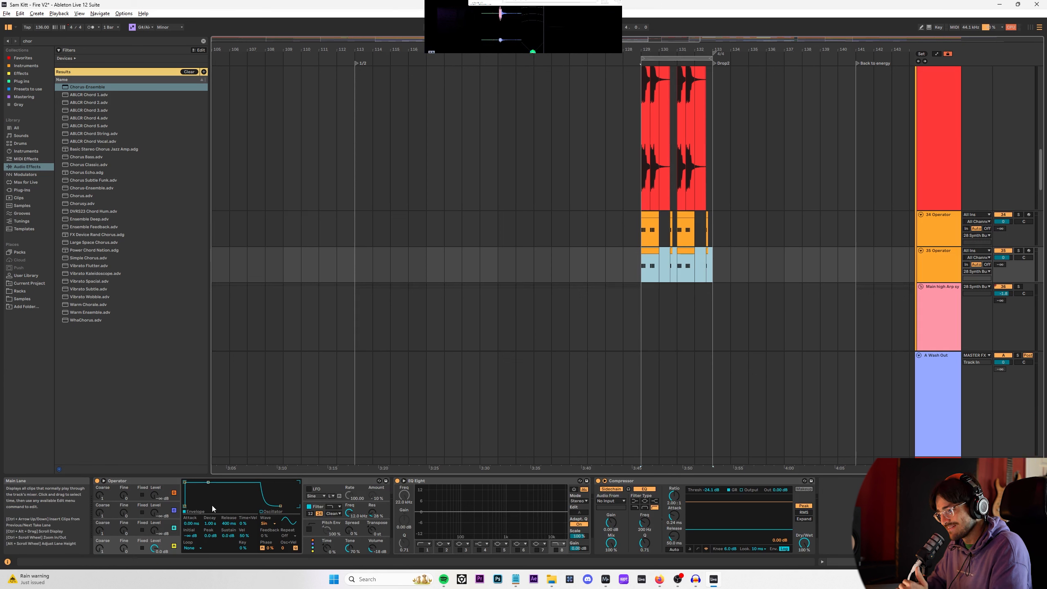
Step: Switch oscillator A of the duplicated Operator to the Noise White waveform and play the loop
click(275, 525)
click(278, 512)
key(space)
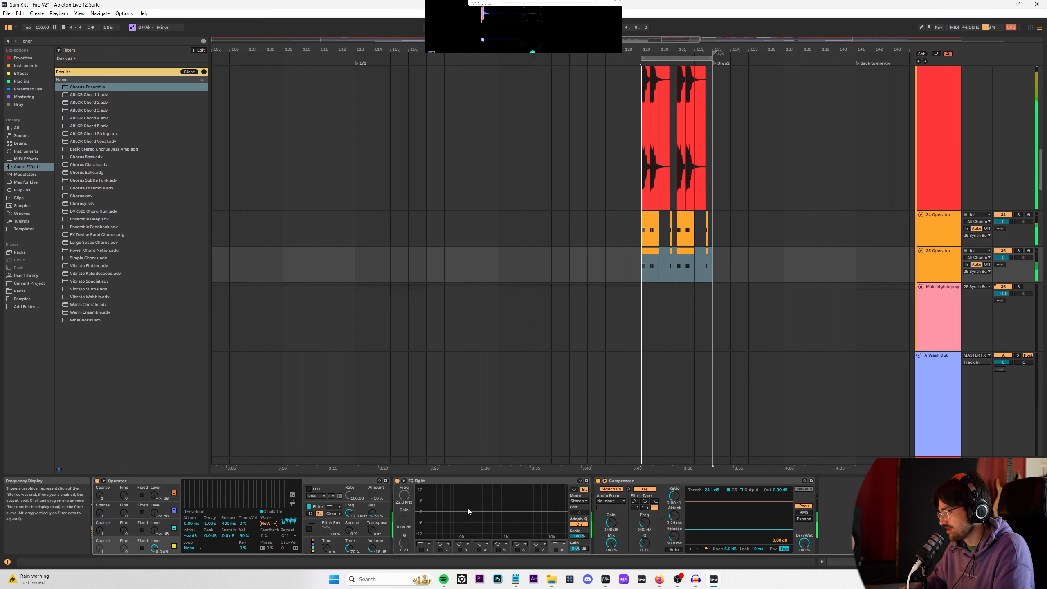
Step: Raise the noise Operator's filter frequency to 18.5 kHz, then solo the track with an EQ Eight low cut at about 800 Hz
drag(354, 514, 354, 511)
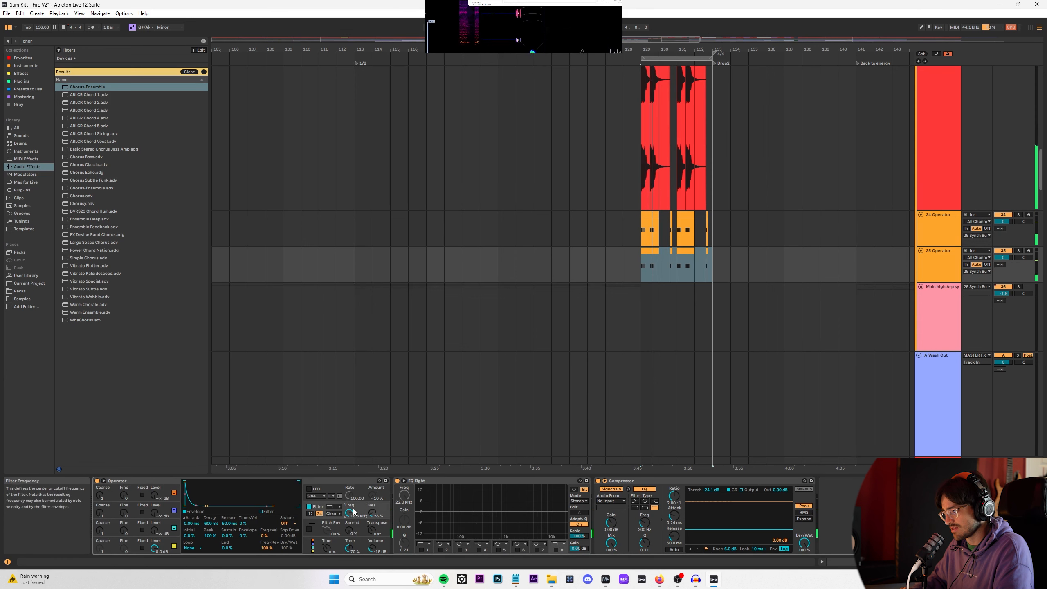
click(646, 258)
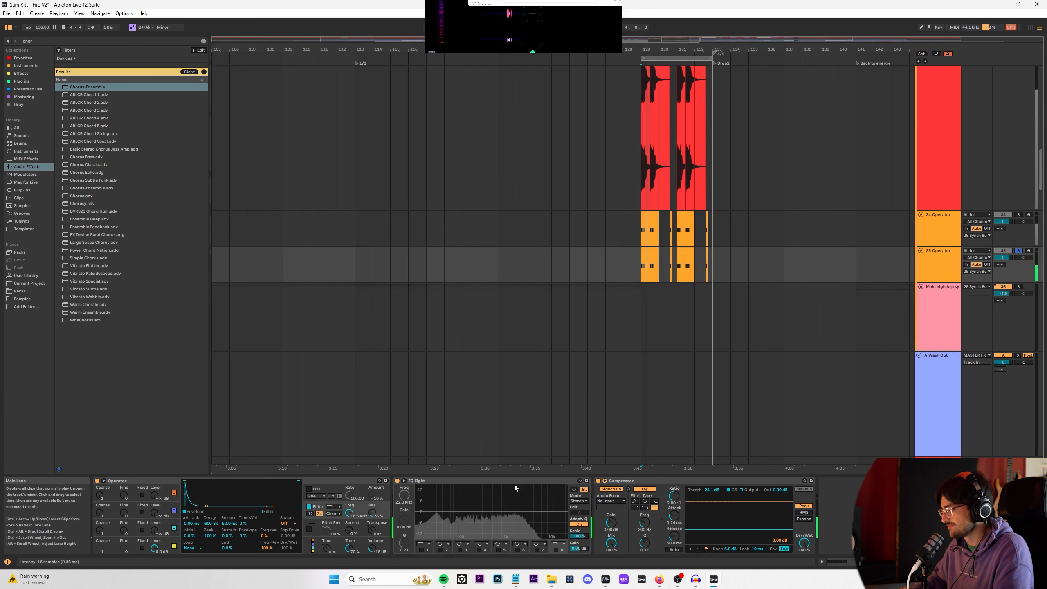
click(421, 550)
drag(476, 517, 477, 518)
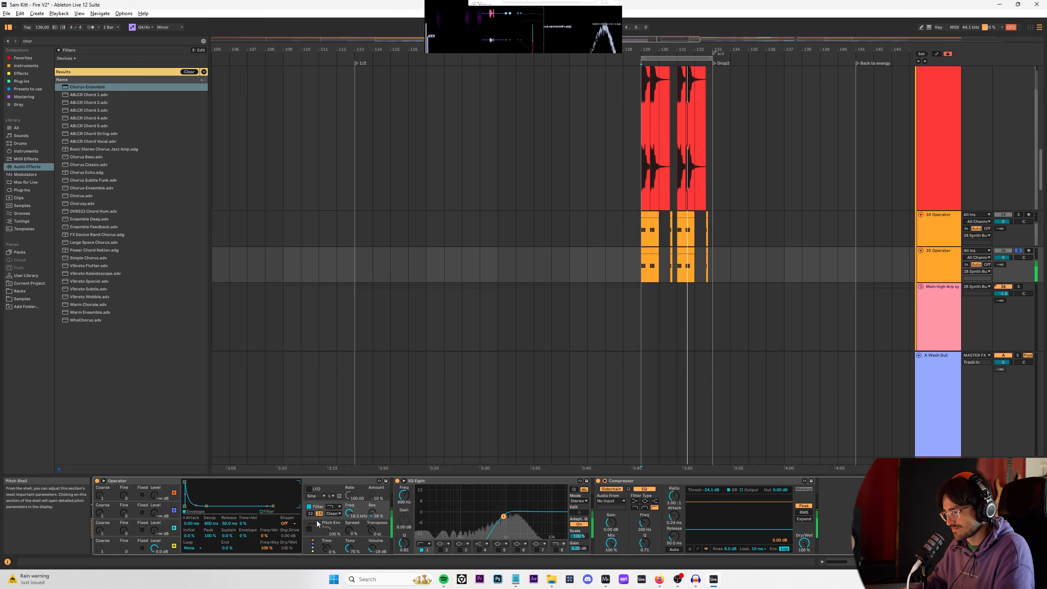
click(164, 540)
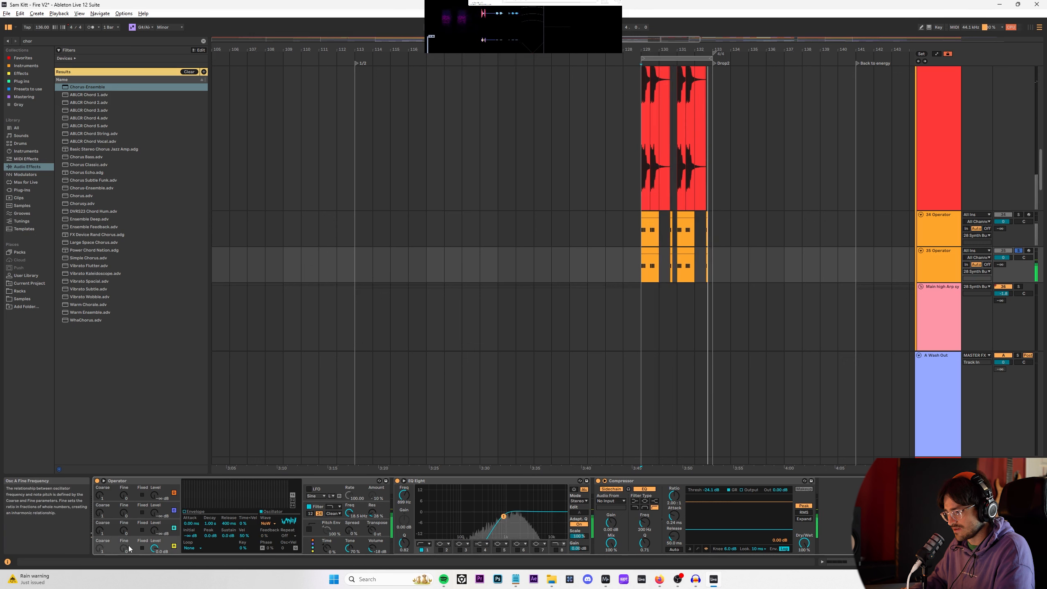
click(270, 524)
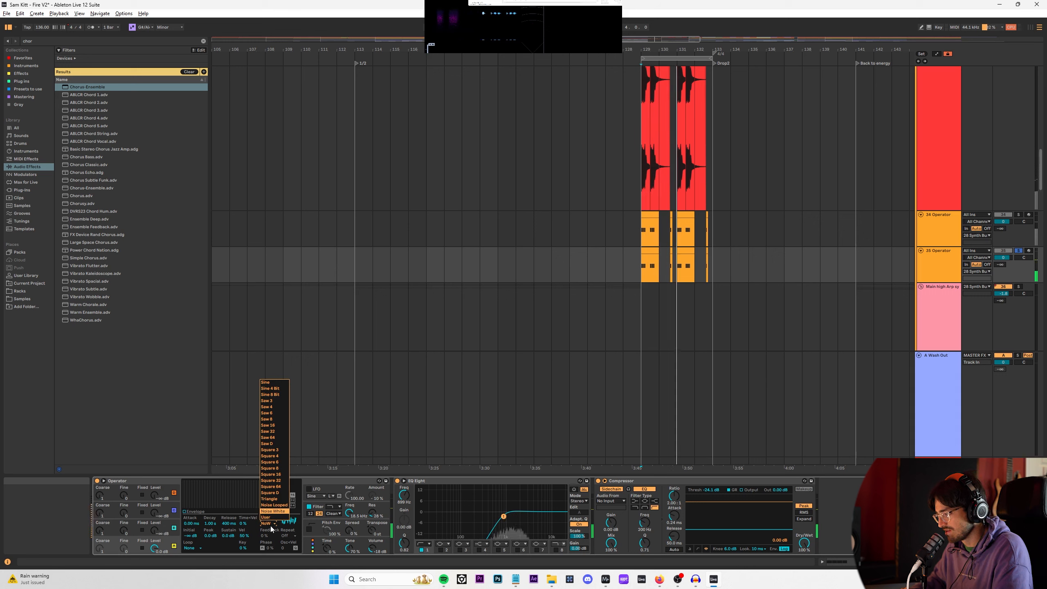
click(270, 526)
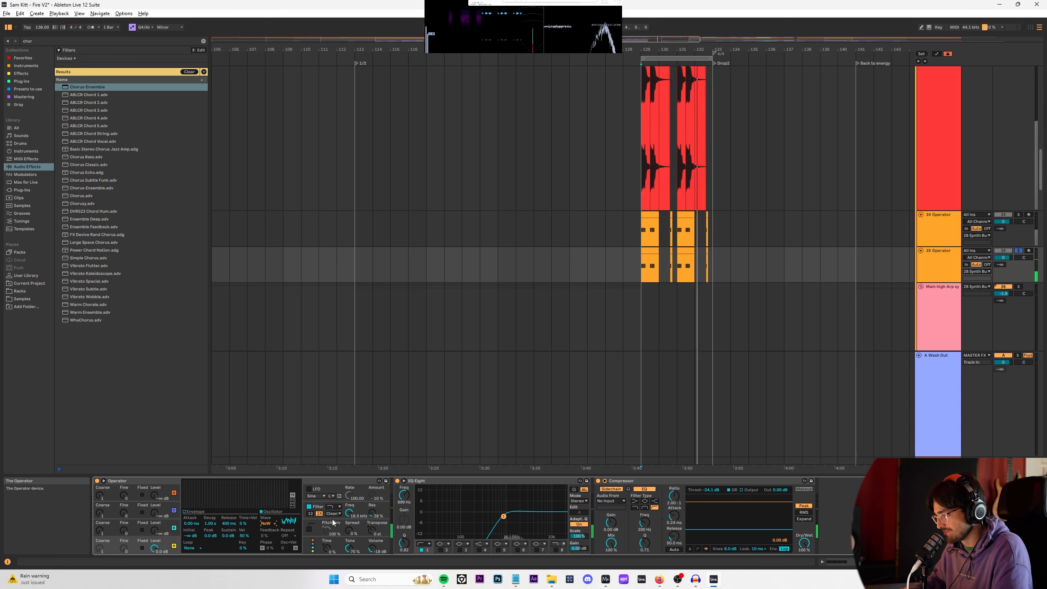
Step: Reshape the noise Operator's filter envelope with a -100% decay slope
click(348, 514)
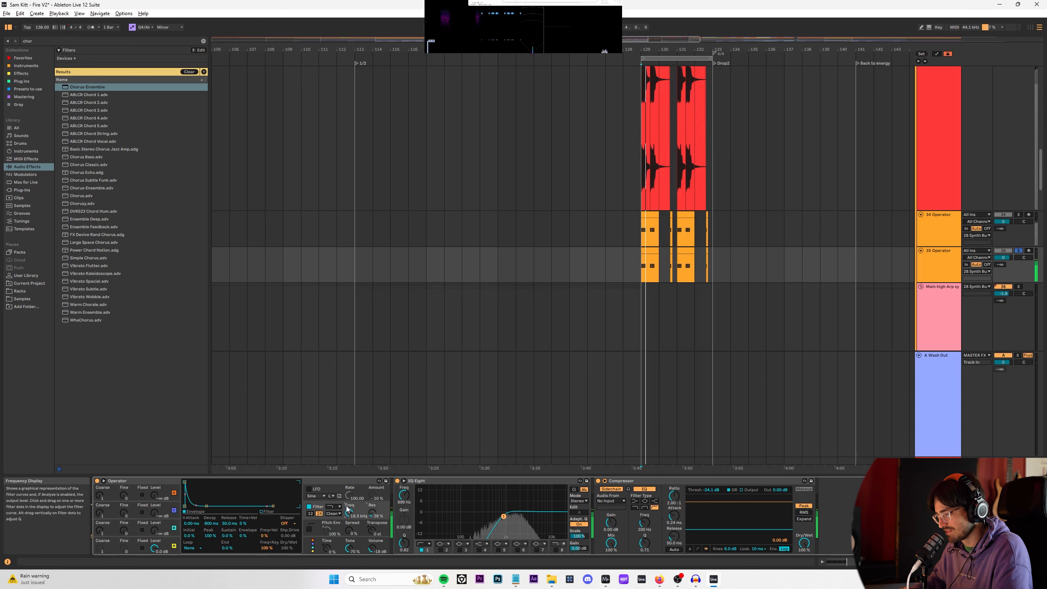
drag(199, 507, 199, 497)
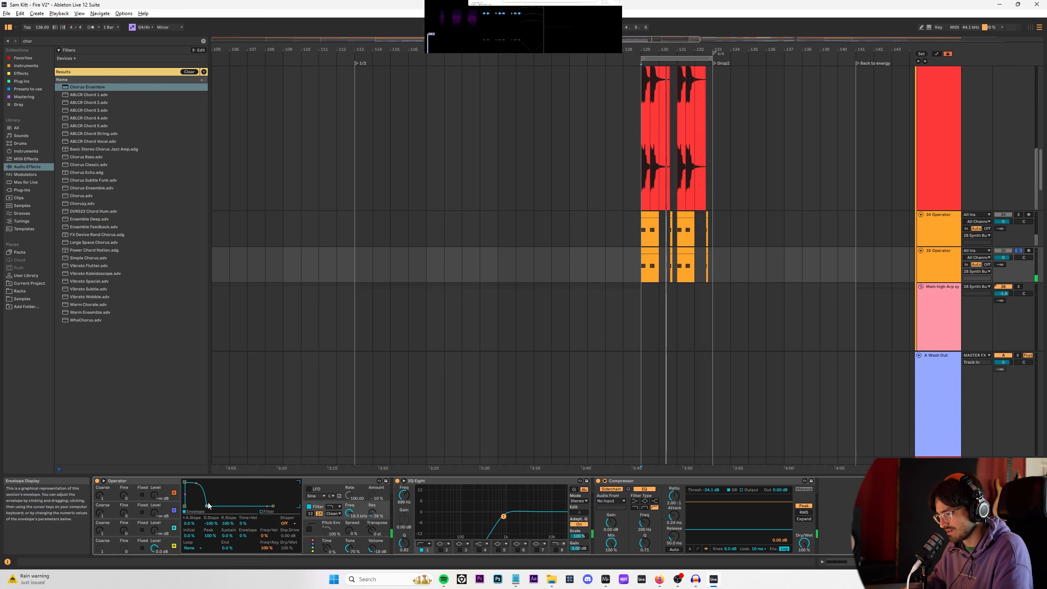
click(131, 537)
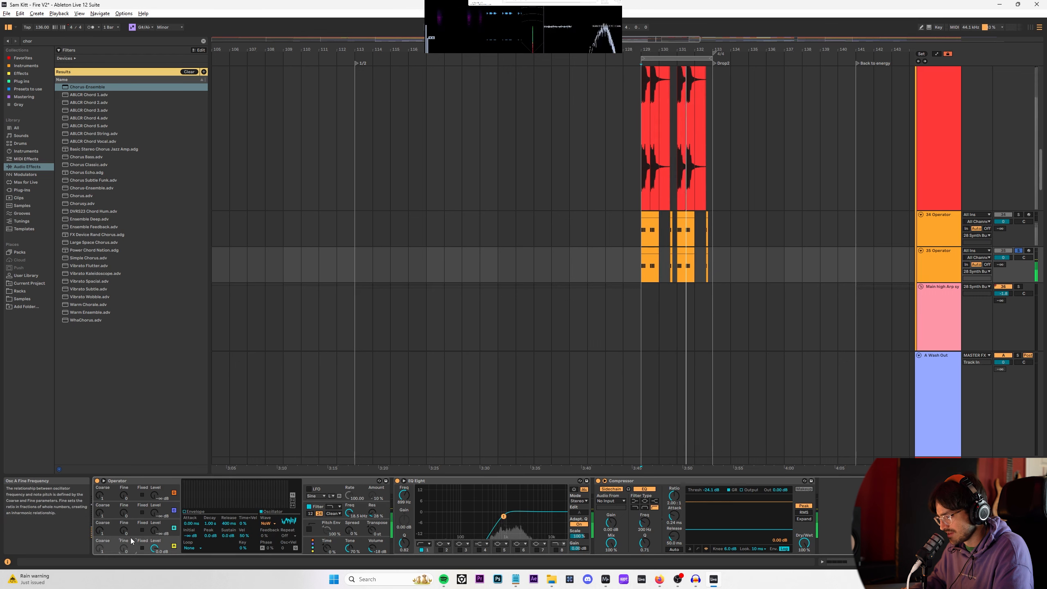
Step: Switch the noise Operator's filter to high-pass and set its frequency to 4.87 kHz
click(325, 516)
click(334, 506)
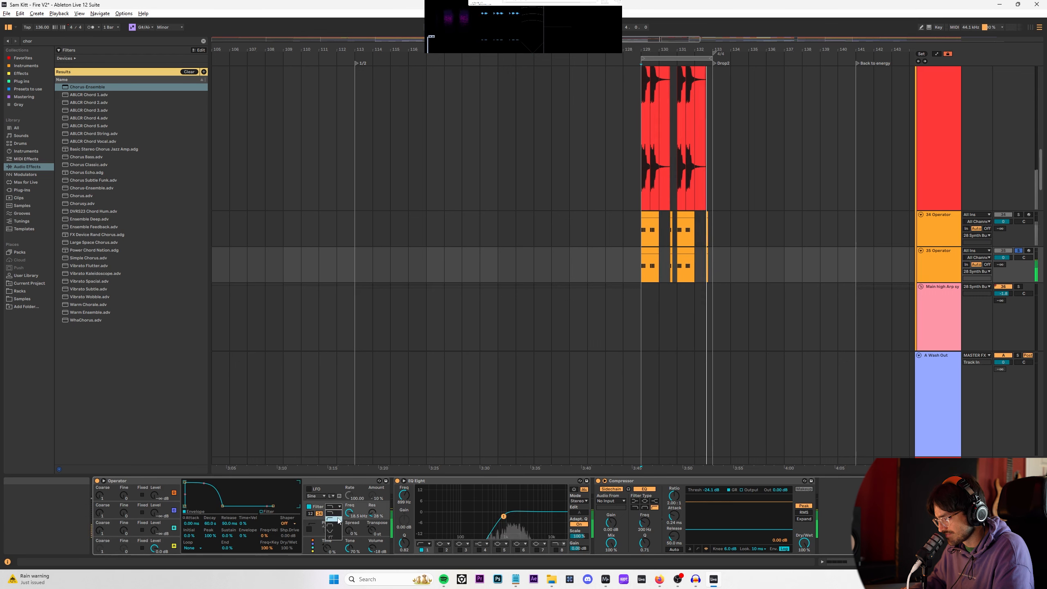
drag(349, 512, 350, 536)
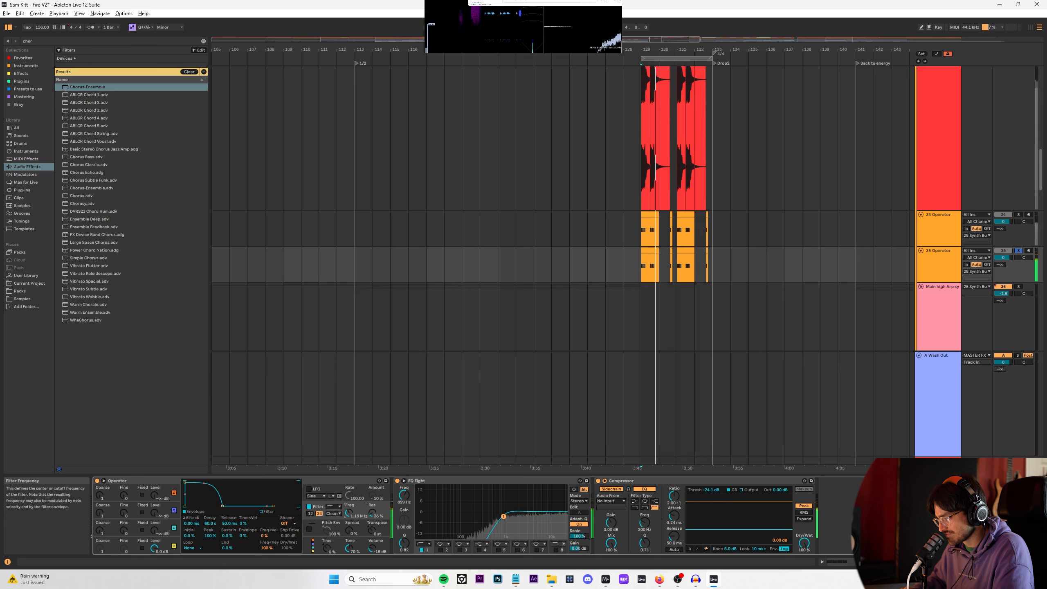
drag(350, 512, 350, 495)
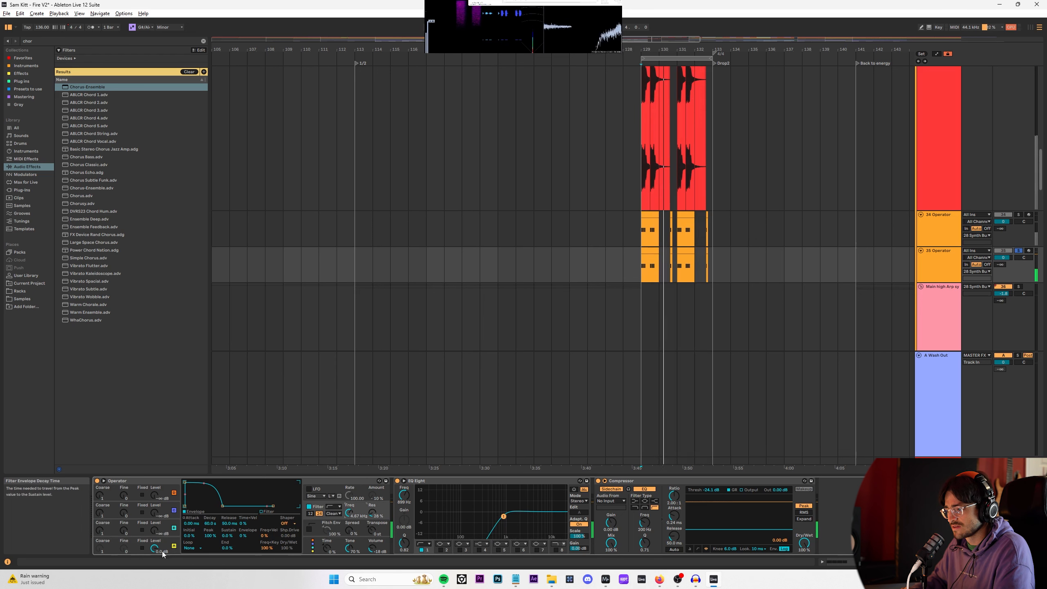
Step: Shorten the filter envelope's decay to 1.00 ms and set oscillator A's volume envelope to a 502 ms decay with -inf dB sustain
click(172, 544)
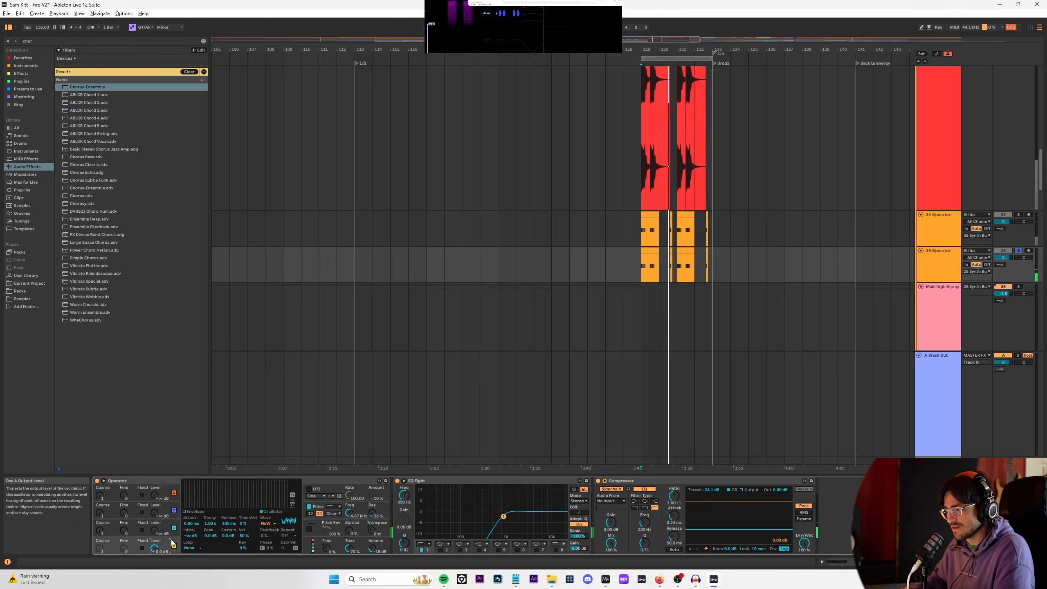
click(311, 529)
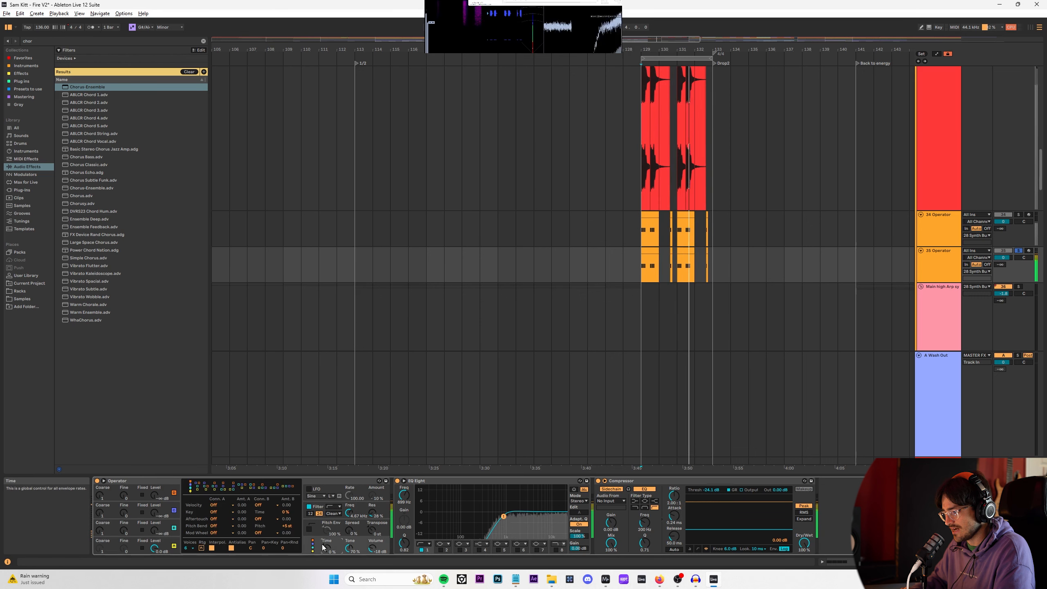
click(312, 514)
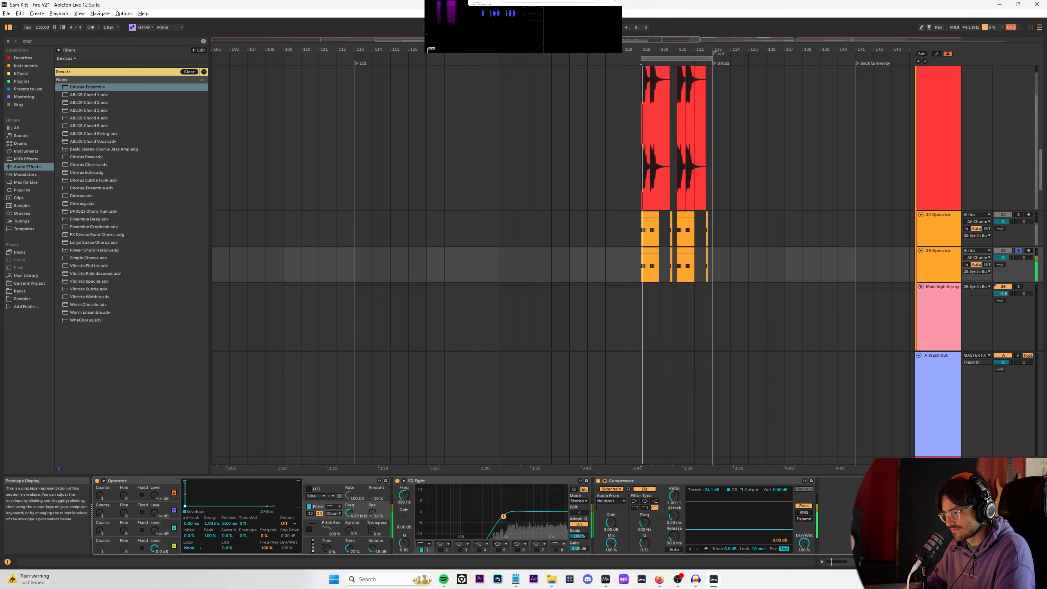
click(136, 545)
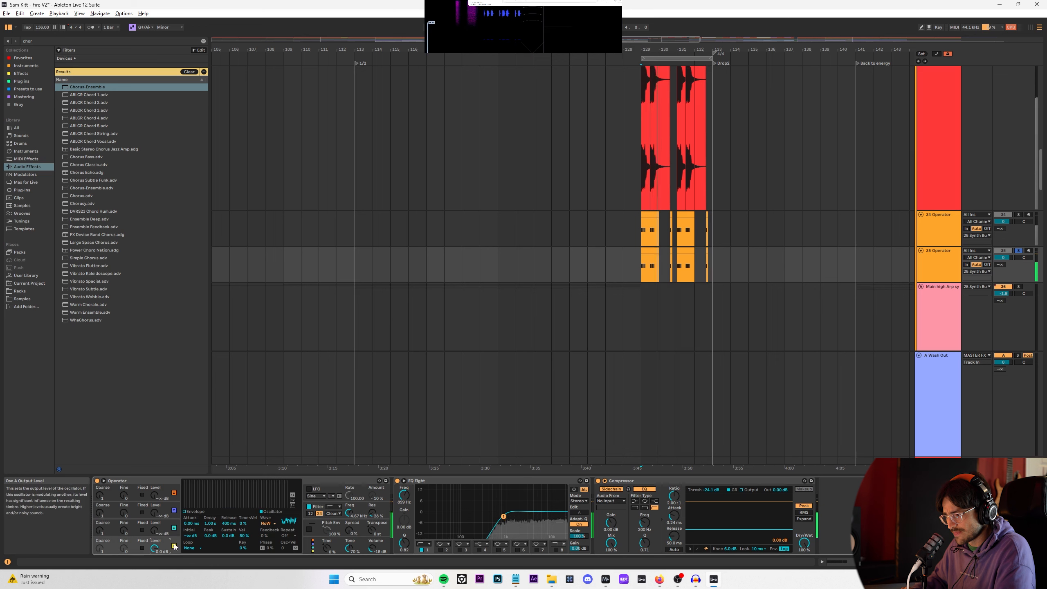
click(184, 511)
drag(208, 482, 200, 505)
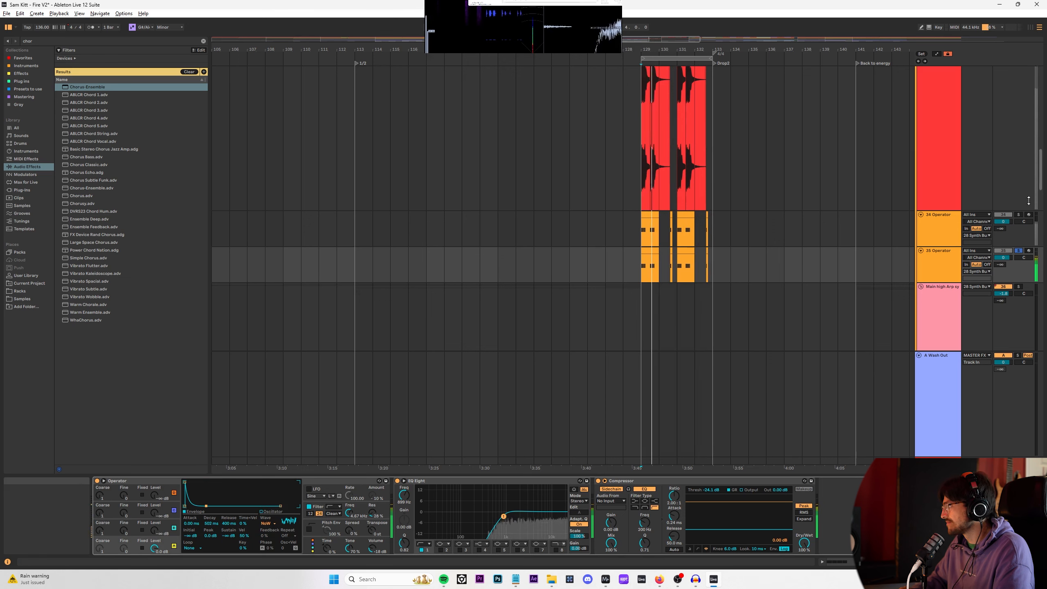
Step: Solo the Bass group, 33 Audio and both Operator tracks together, and set the noise layer's volume release to 74.1 ms
scroll(938, 221, up, 5)
click(944, 234)
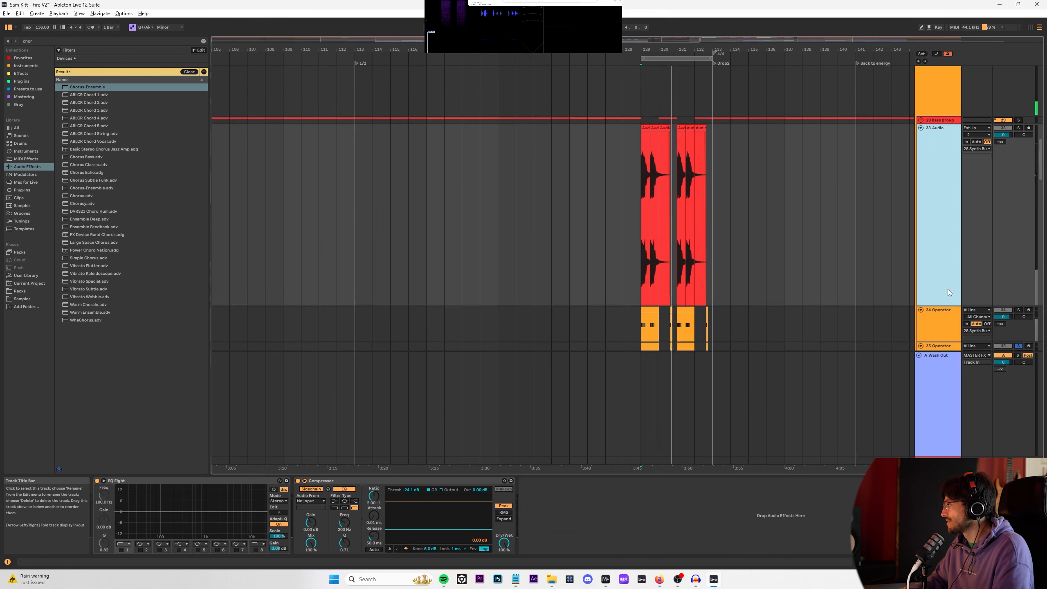
click(1019, 128)
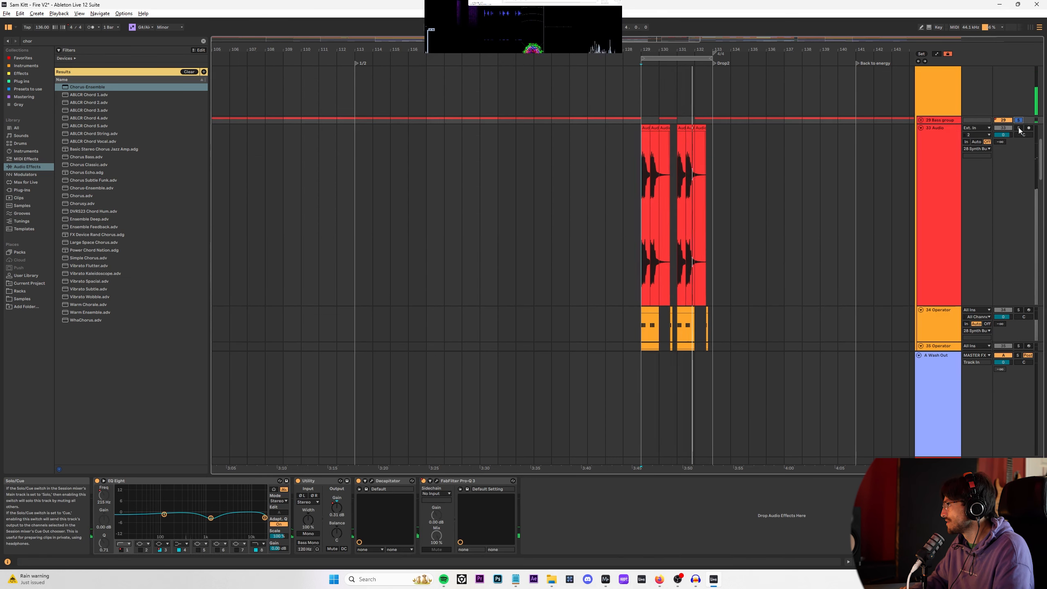
ctrl+click(1019, 129)
ctrl+click(1018, 310)
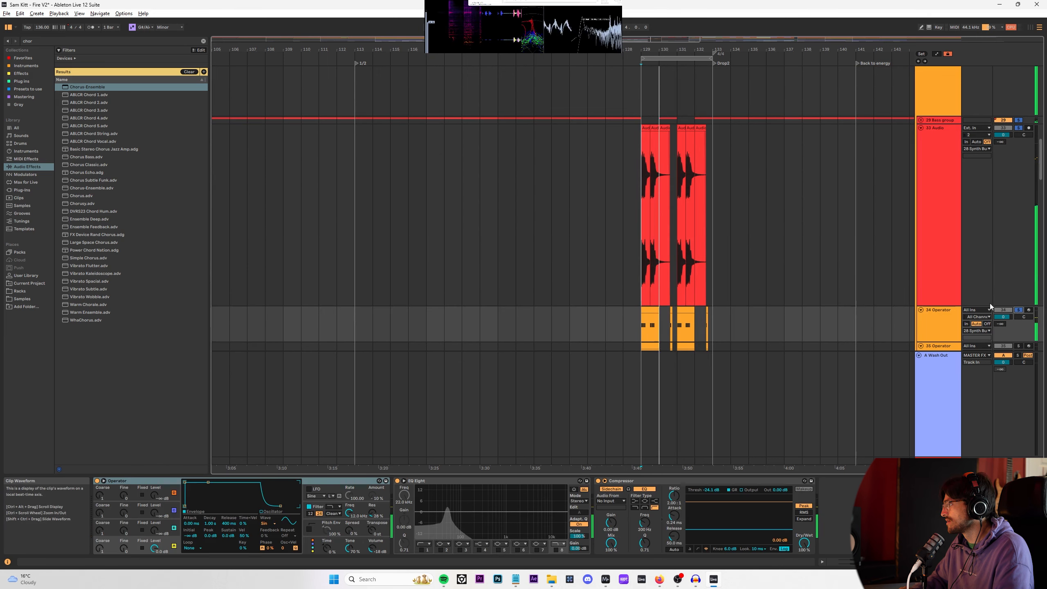
scroll(946, 283, down, 3)
click(945, 283)
ctrl+click(1018, 278)
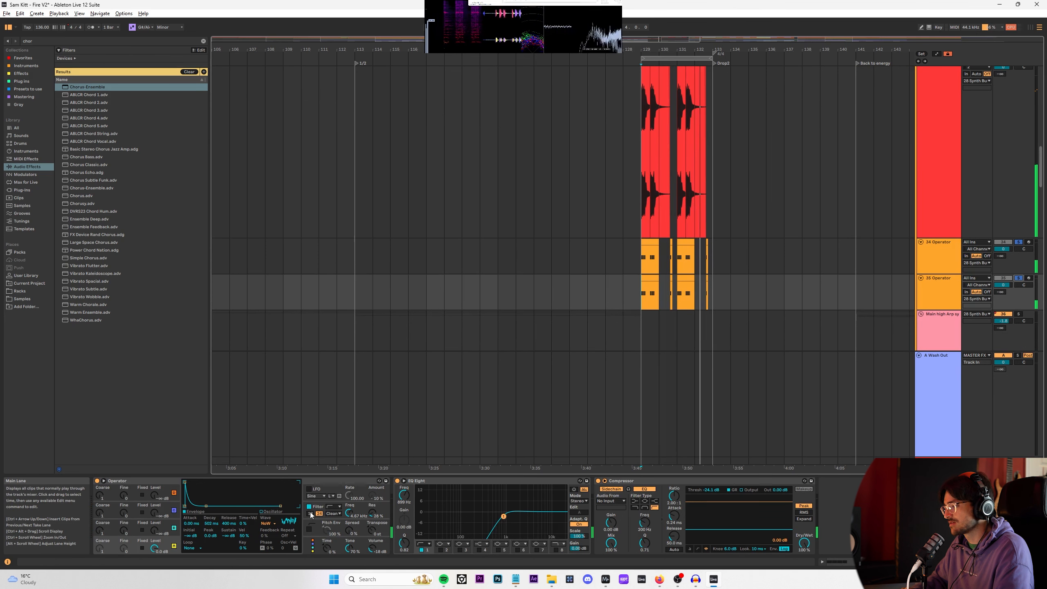
drag(282, 510, 274, 509)
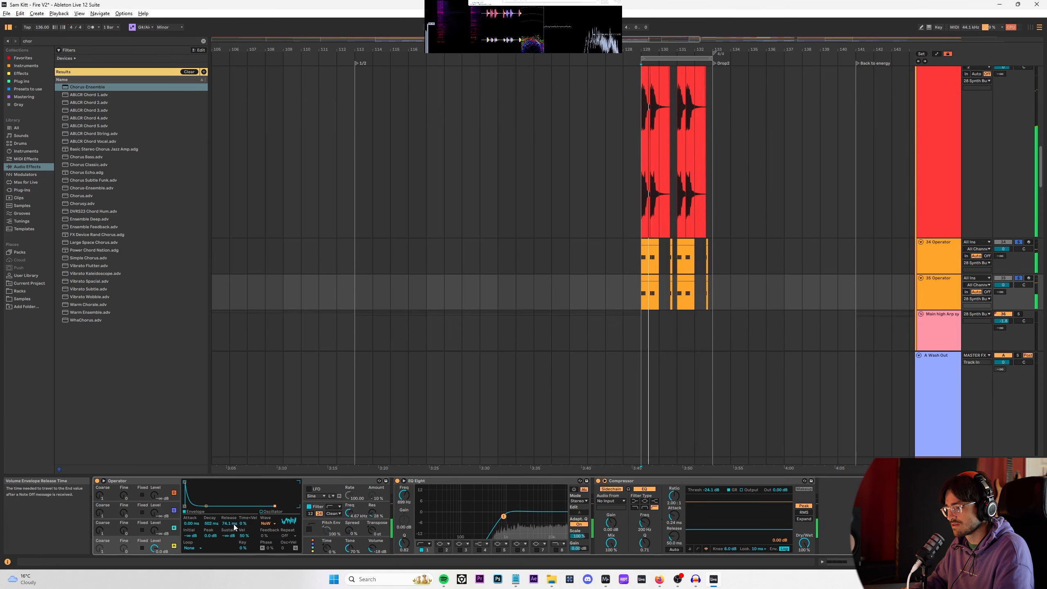
Step: Unsolo the bass and Operator tracks and play the full mix from bar 125 into Drop2
click(1018, 278)
key(space)
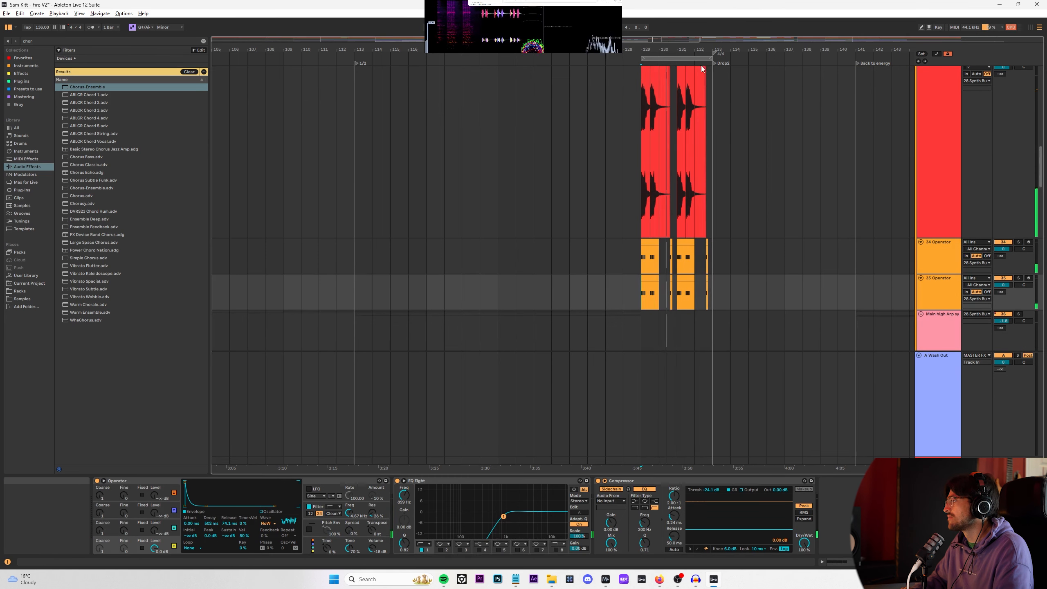
key(space)
scroll(587, 147, up, 3)
click(570, 111)
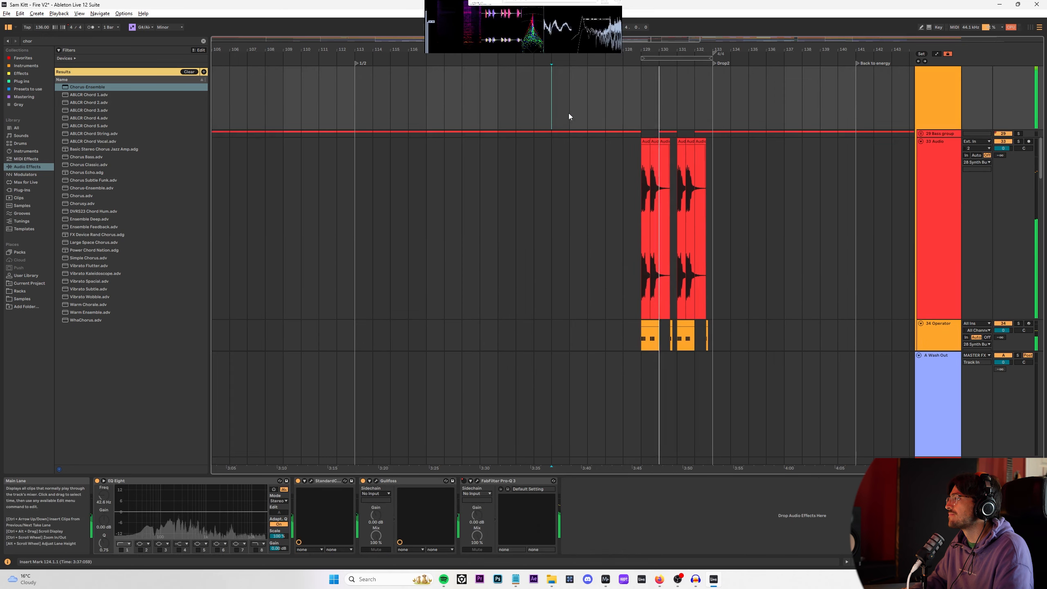
scroll(612, 151, up, 8)
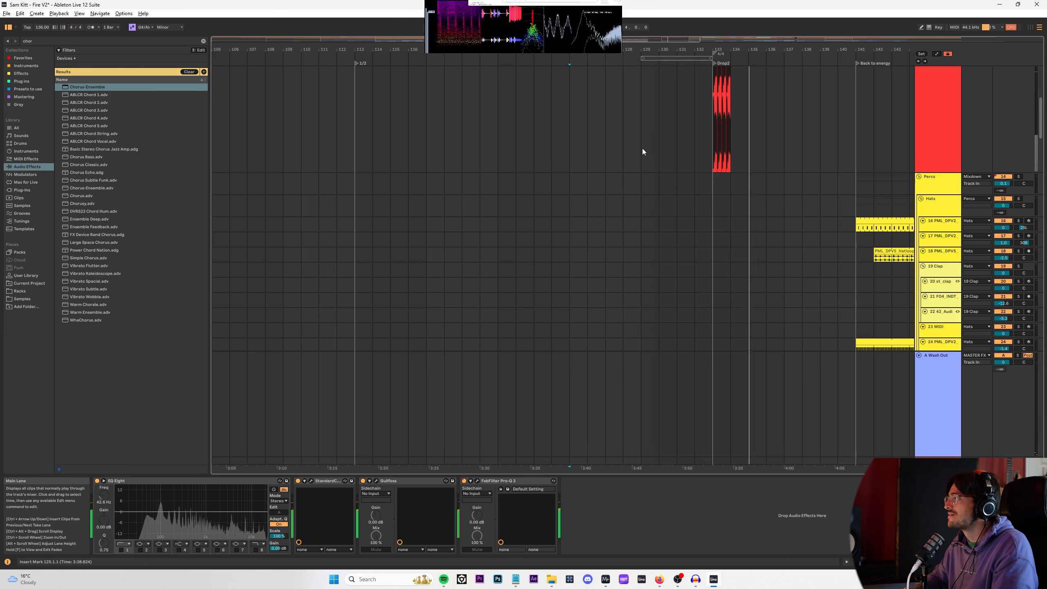
Step: Duplicate the 129.1.1 to 133.1.1 clips of both Operator tracks twice to extend them through Drop2 up to 141.1.1
click(642, 148)
scroll(659, 175, down, 3)
scroll(660, 181, down, 4)
scroll(657, 187, down, 6)
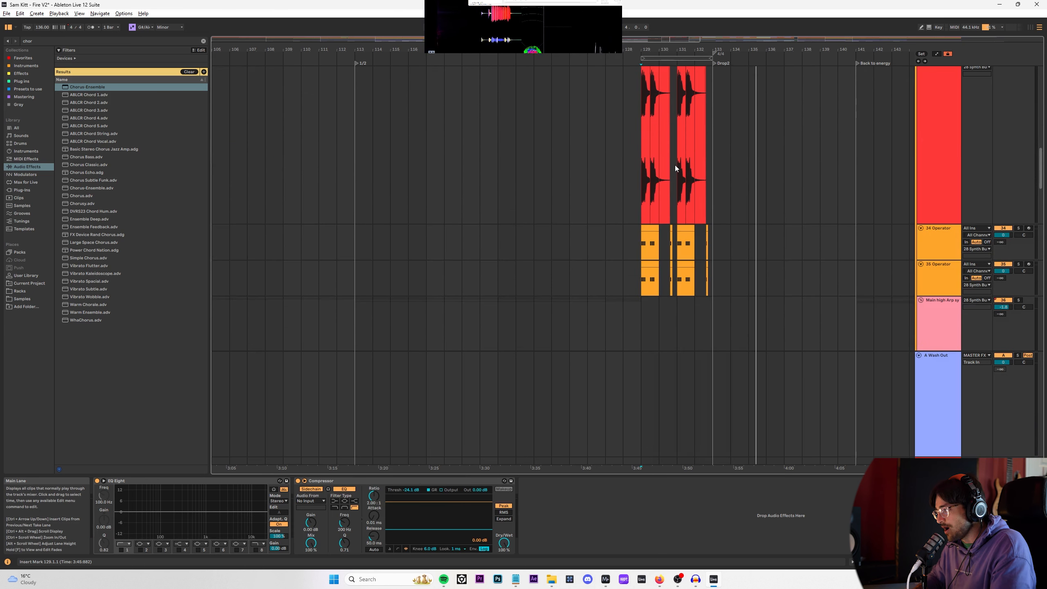
scroll(676, 169, down, 3)
drag(710, 175, 638, 139)
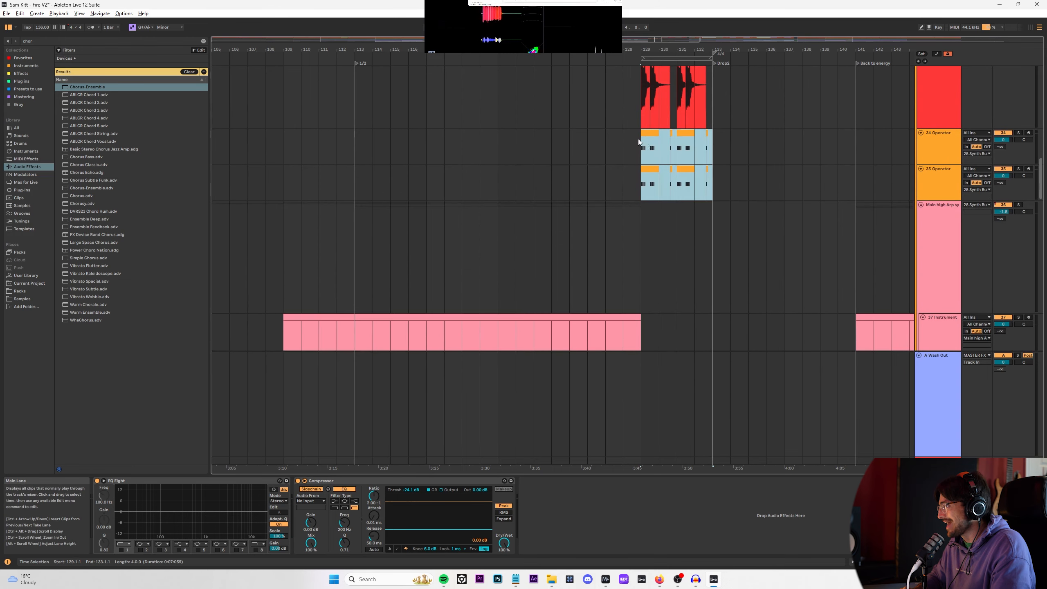
key(ctrl+d)
key(ctrl+d)
Step: Select the 34 Operator clips from 133.1.1 to 141.1.1 and play the arrangement from Drop2
click(716, 174)
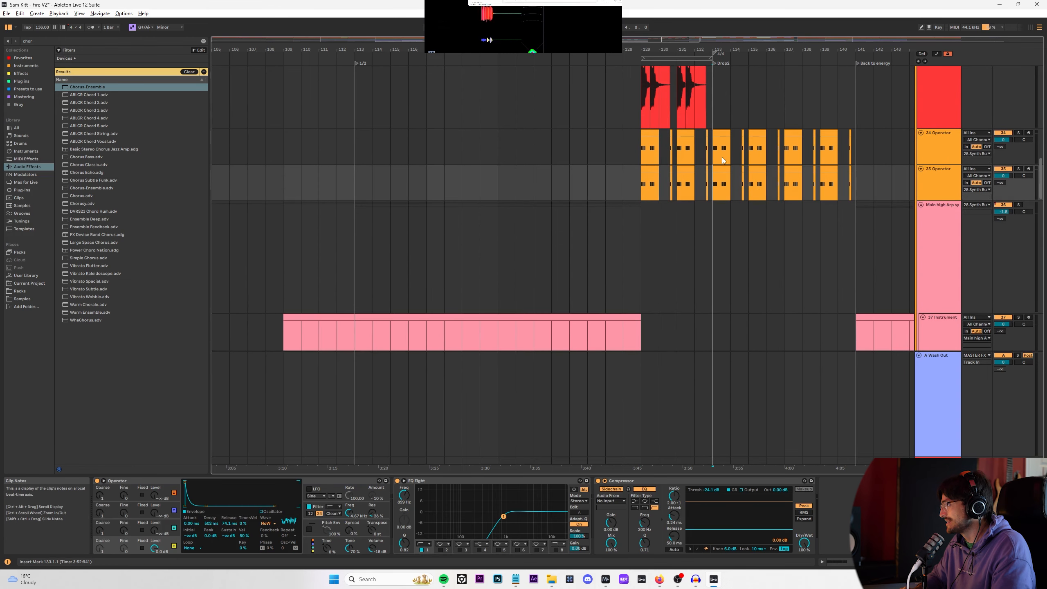
drag(856, 139, 713, 145)
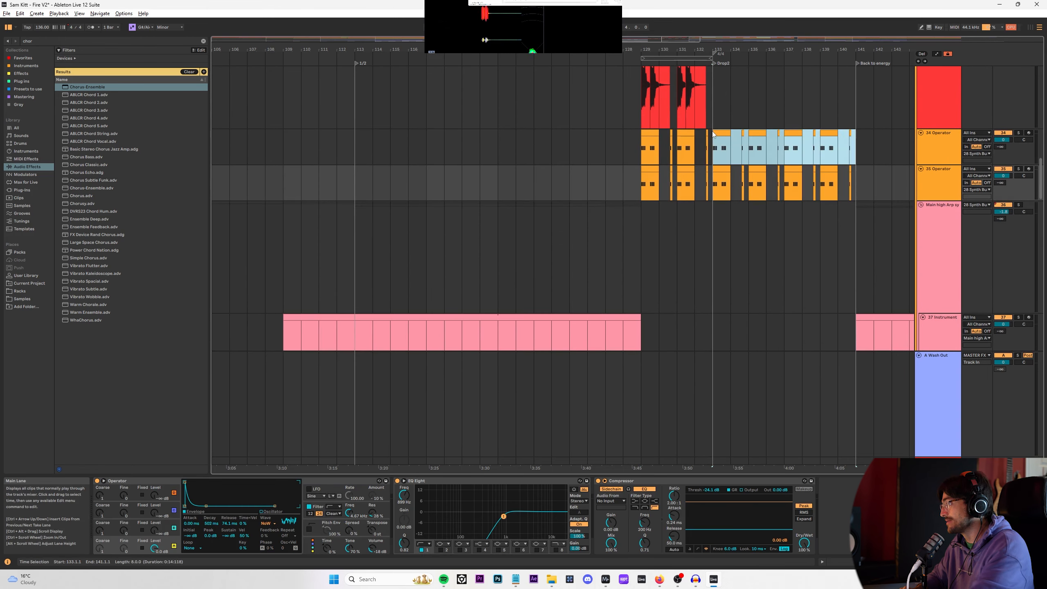
click(709, 196)
scroll(711, 197, down, 5)
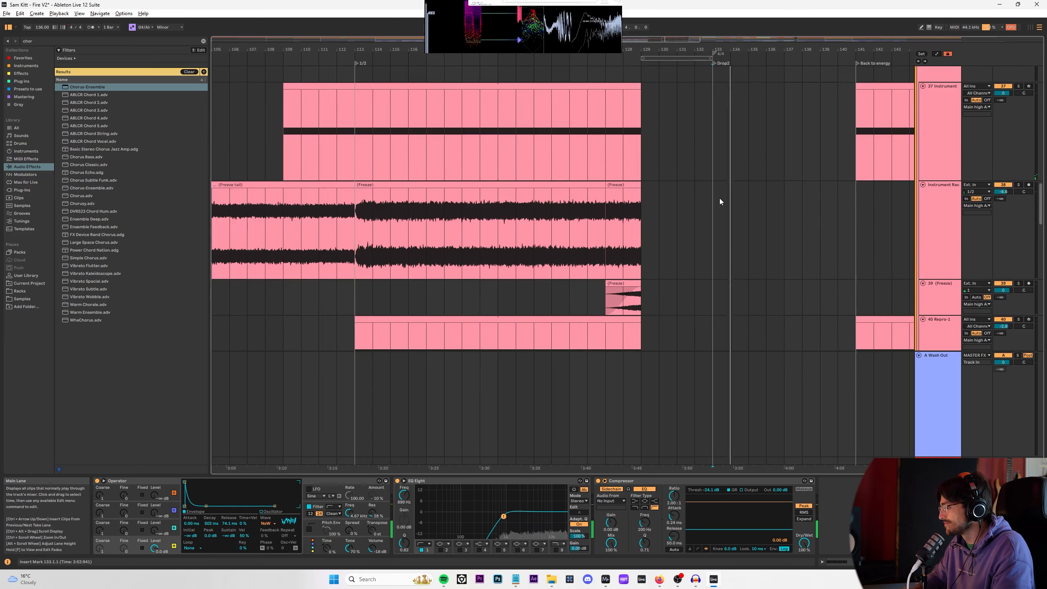
scroll(722, 198, down, 2)
scroll(728, 203, up, 5)
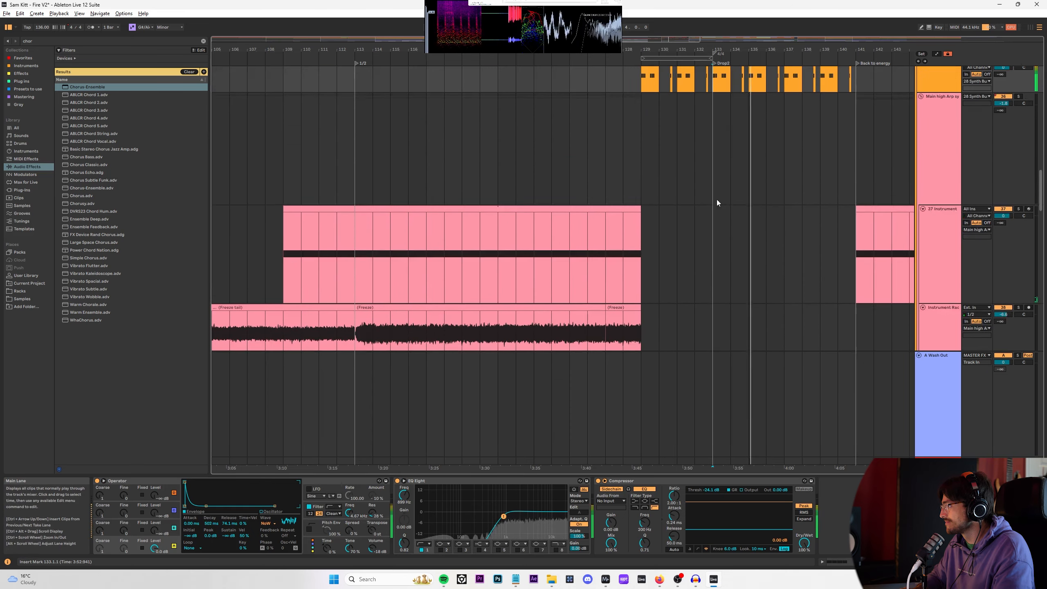
Step: Copy the two-bar (Freeze) clip starting at 127.1.1 to 131.1.1 on the same track, ending at Drop2, and play it
scroll(717, 202, up, 2)
click(638, 150)
scroll(663, 197, down, 8)
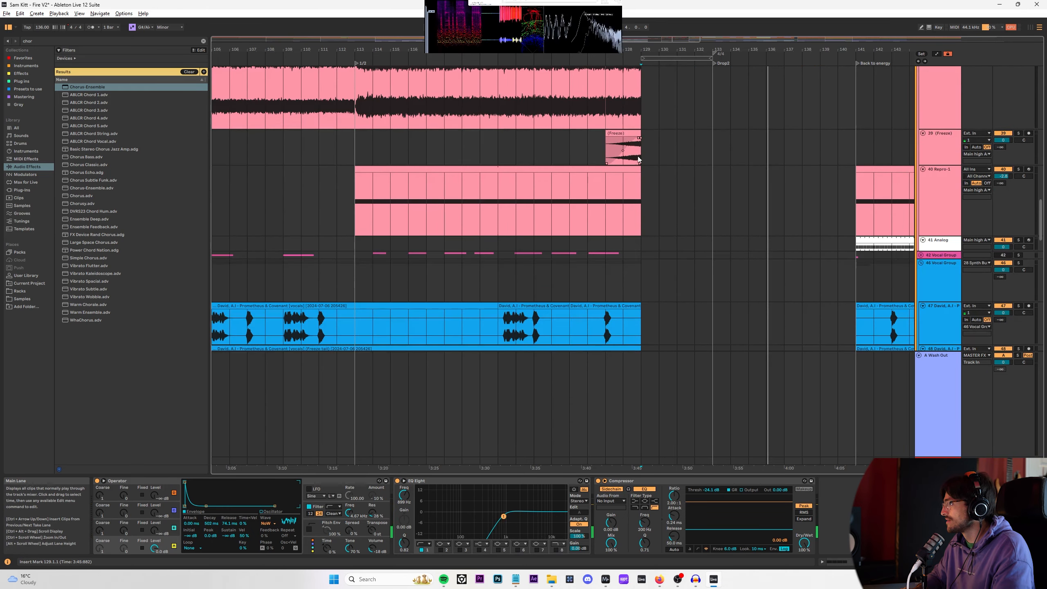
click(637, 157)
scroll(647, 191, down, 3)
scroll(642, 166, up, 3)
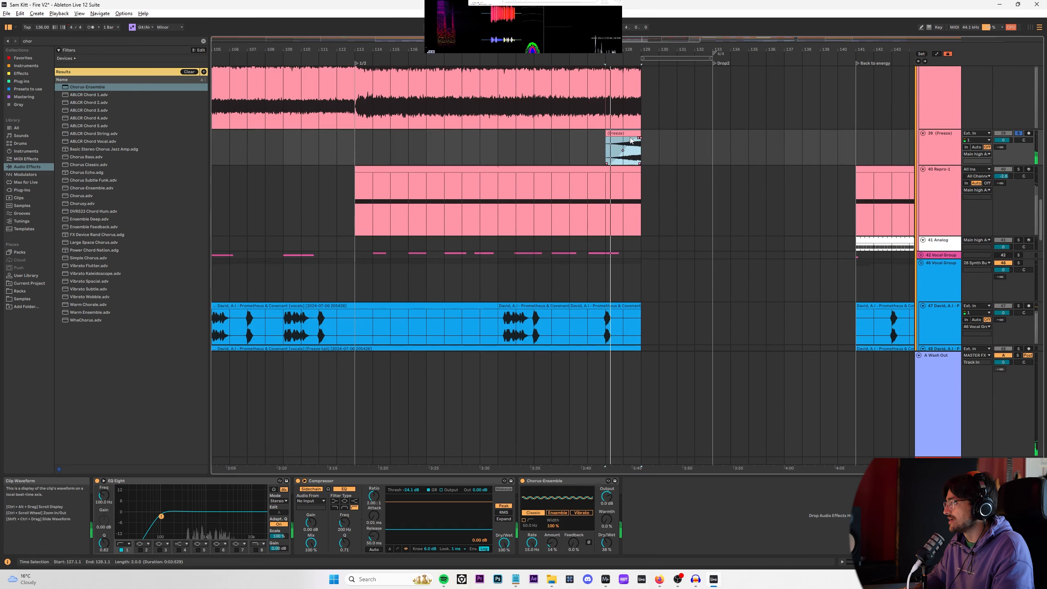
drag(630, 141, 703, 142)
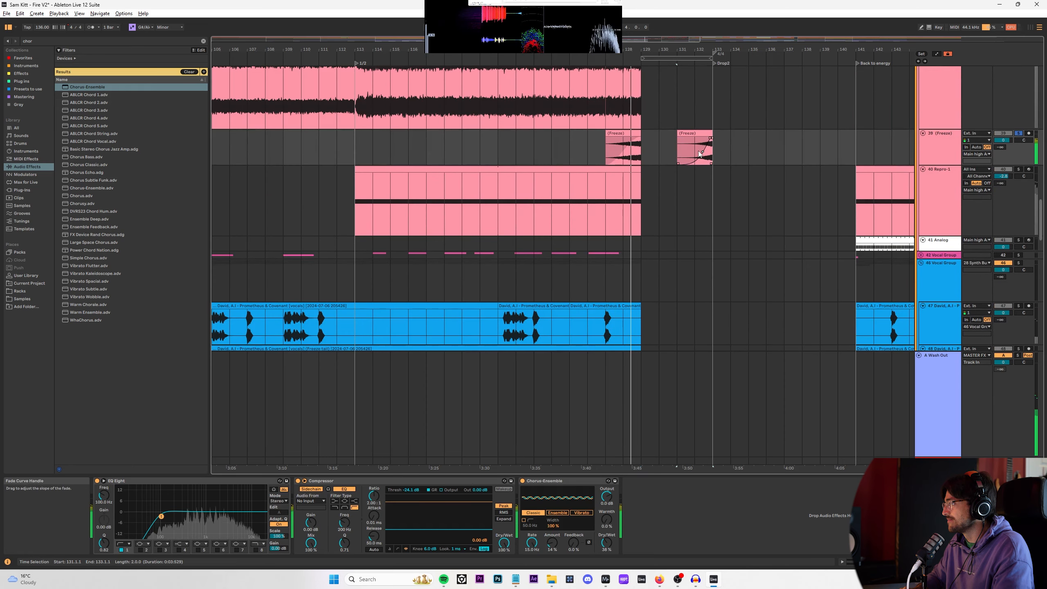
click(696, 166)
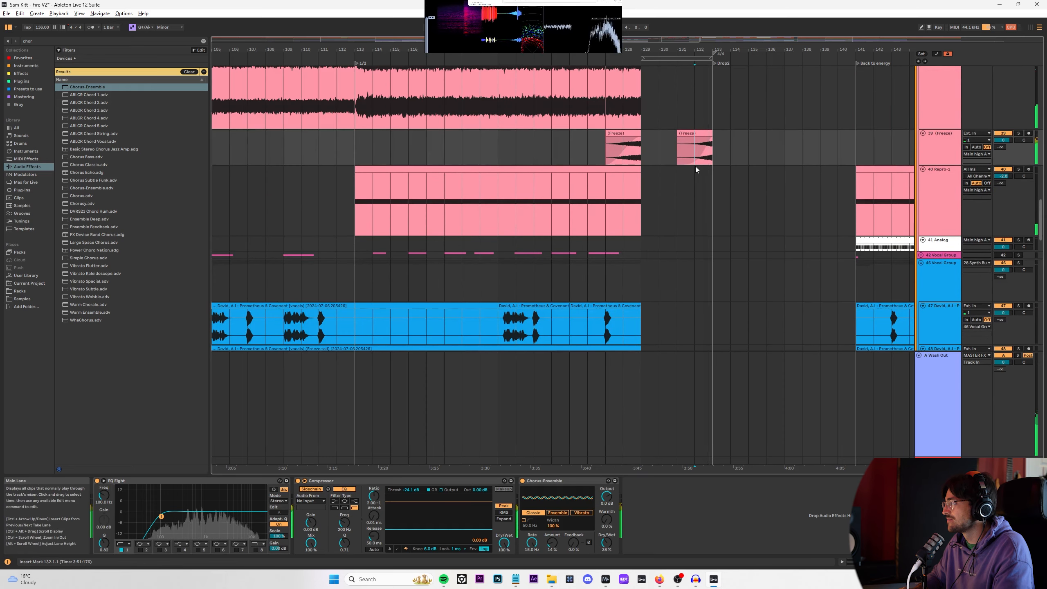
click(705, 147)
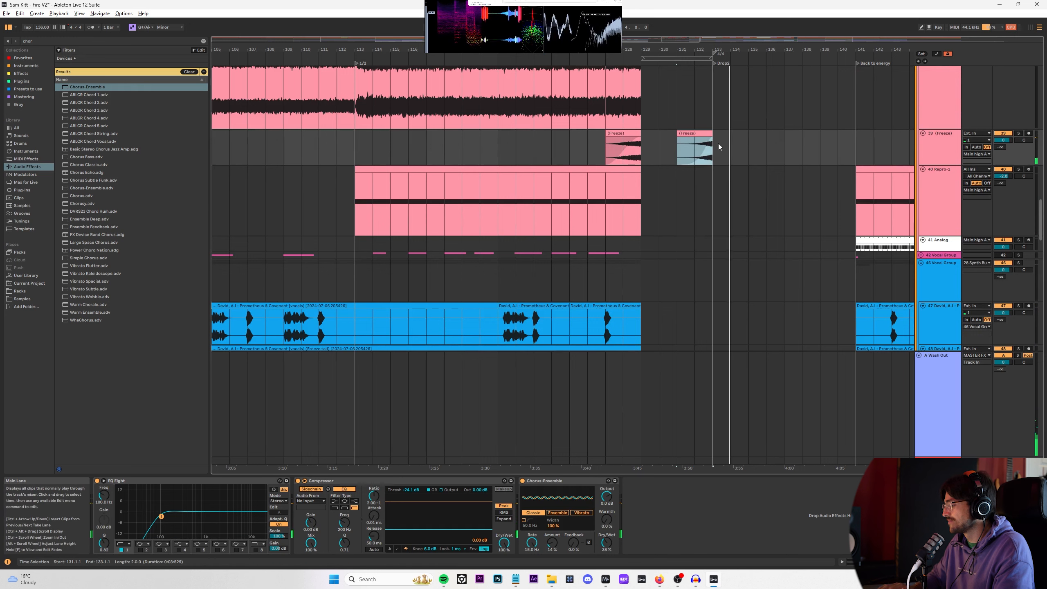
Step: Try a copy of the reversed one-bar clip from the 52 Audio track ahead of Drop2, and remove it again
scroll(642, 260, down, 5)
scroll(644, 263, up, 2)
scroll(618, 255, down, 3)
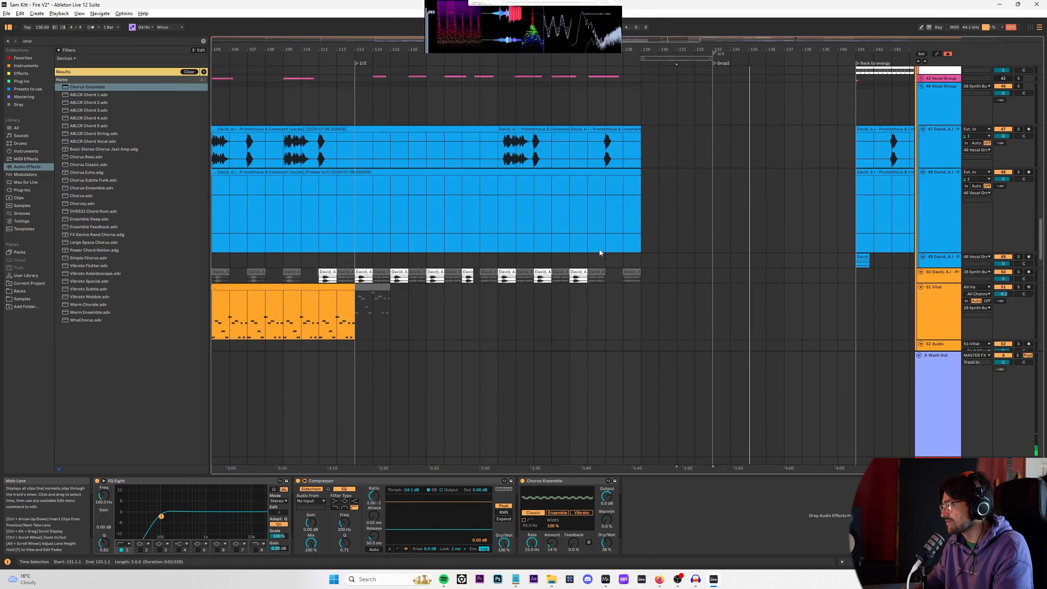
scroll(599, 253, down, 3)
scroll(561, 205, down, 6)
click(466, 238)
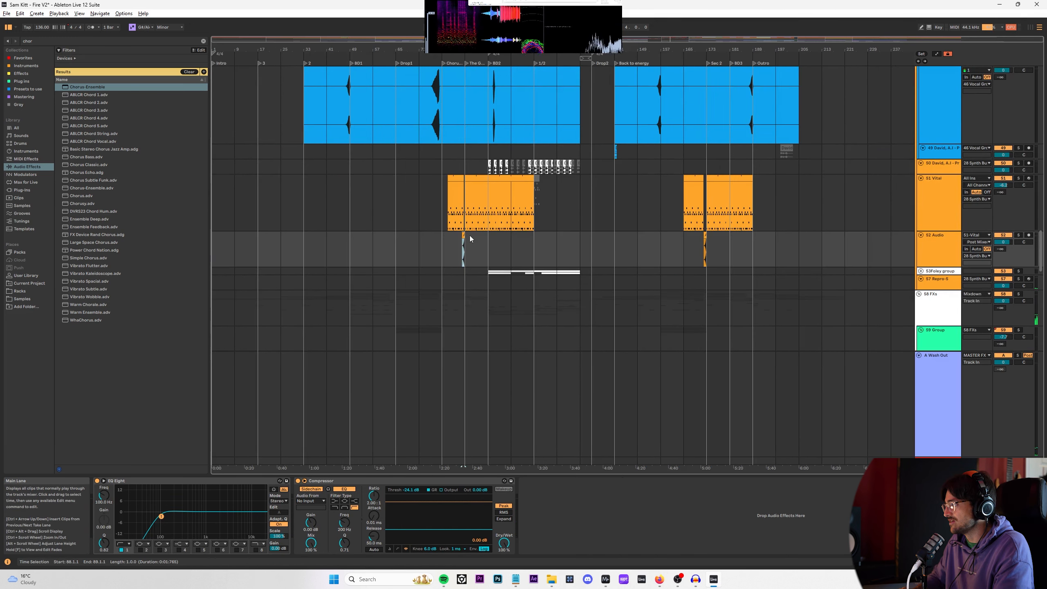
key(ctrl+1)
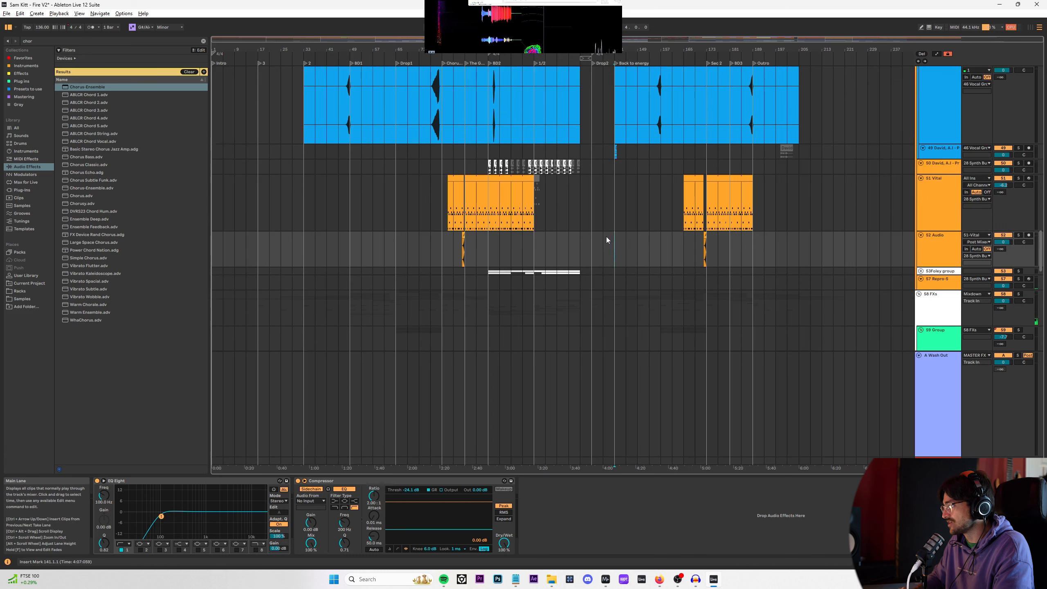
key(ctrl+v)
ctrl+scroll(606, 240, up, 5)
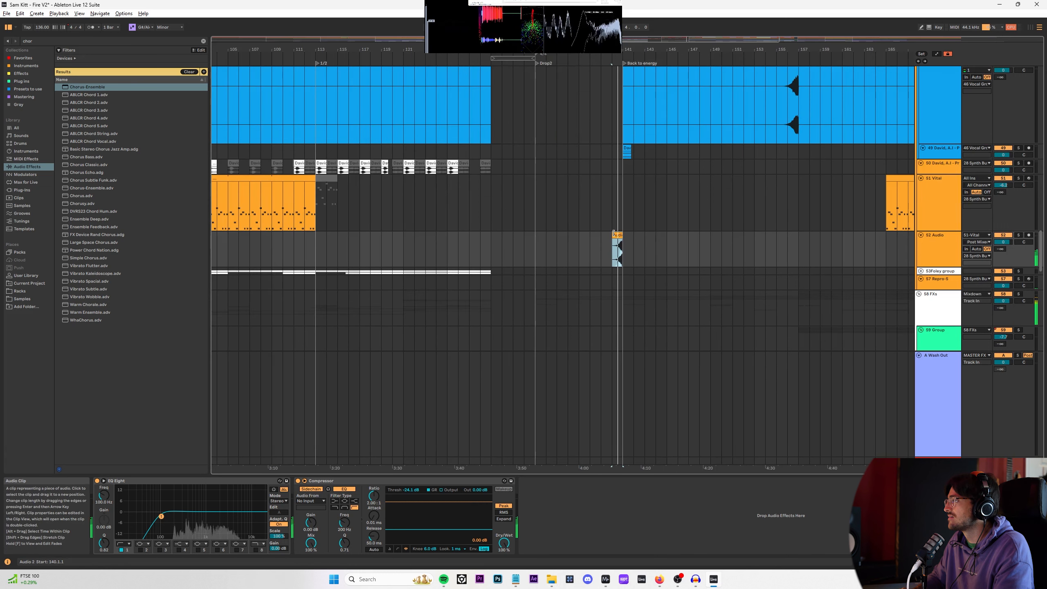
drag(614, 234, 526, 238)
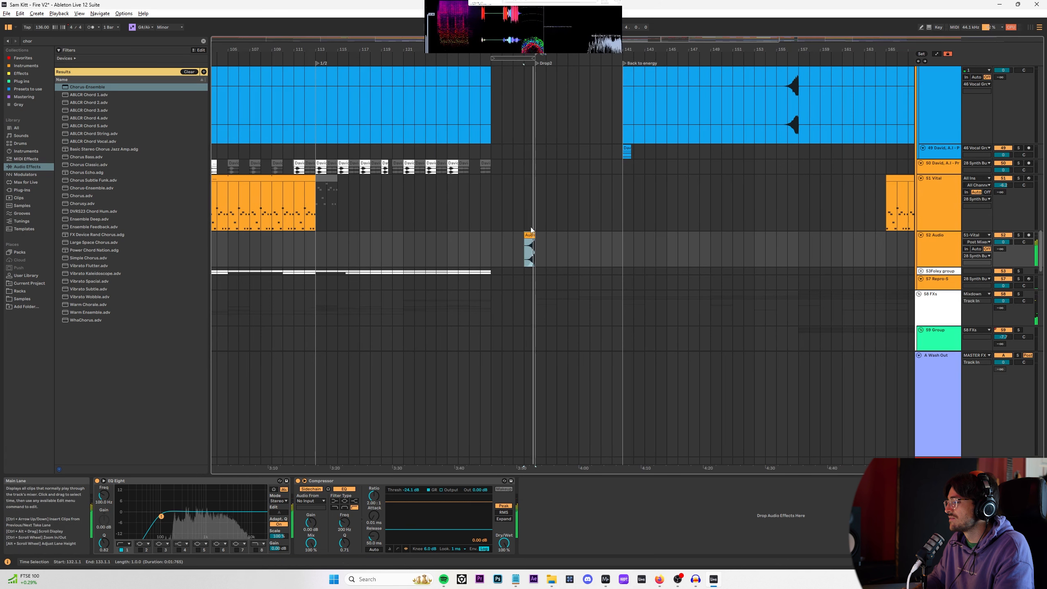
ctrl+scroll(528, 237, up, 5)
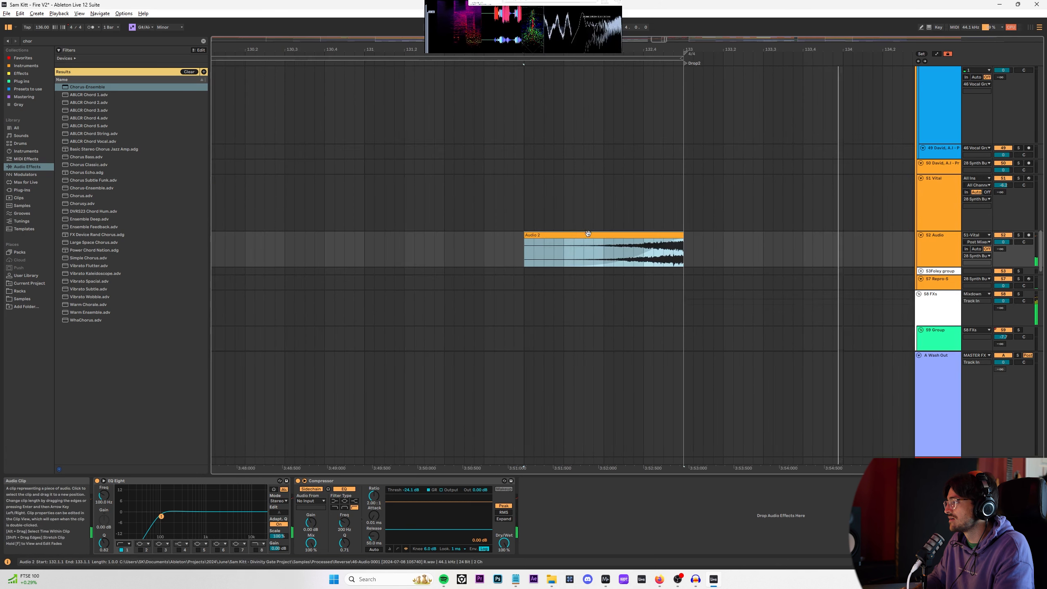
drag(580, 239, 530, 239)
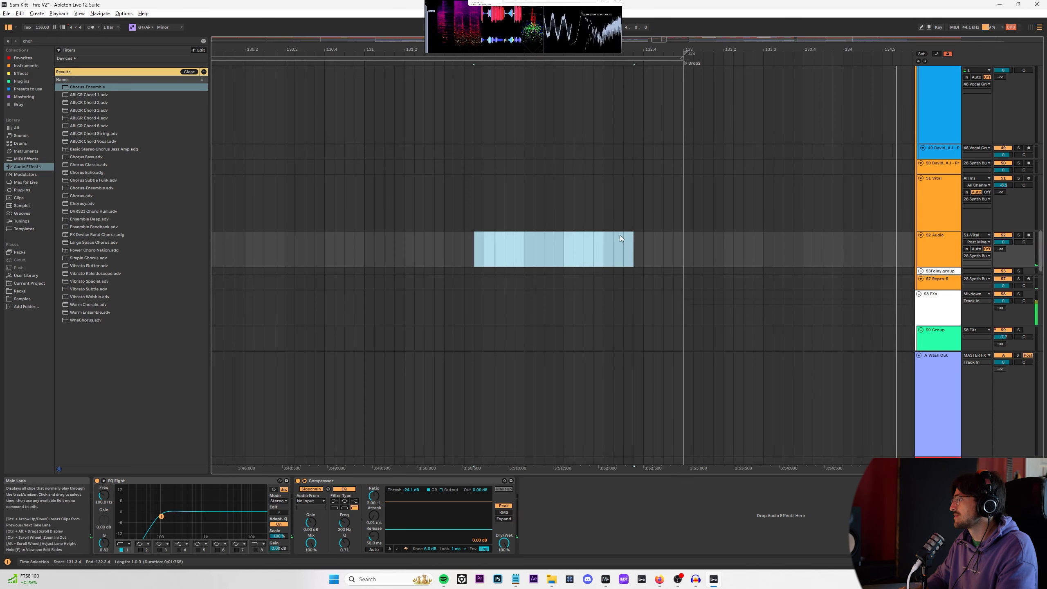
key(x)
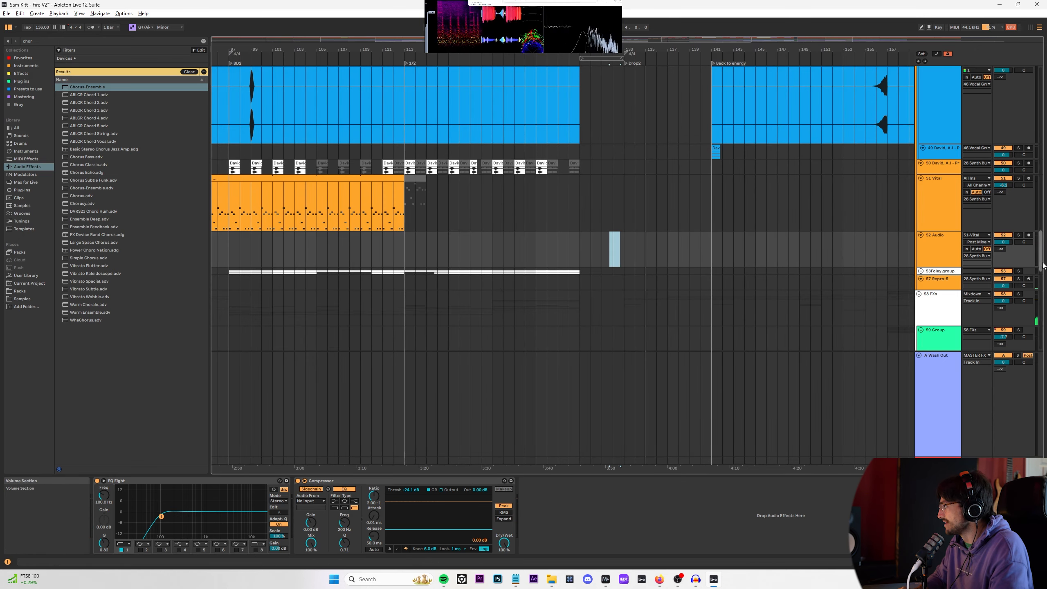
Step: Select the four New Kick clips at Drop2 and enlarge the Kick track to compare the new and existing kick waveforms
scroll(1041, 266, up, 15)
scroll(602, 213, up, 5)
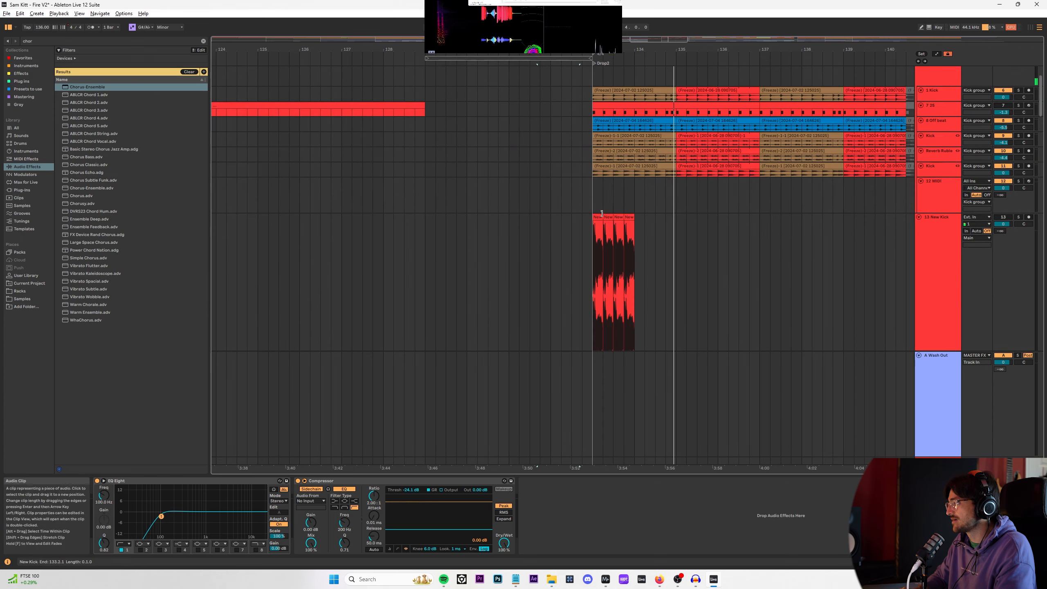
scroll(610, 214, up, 5)
click(648, 218)
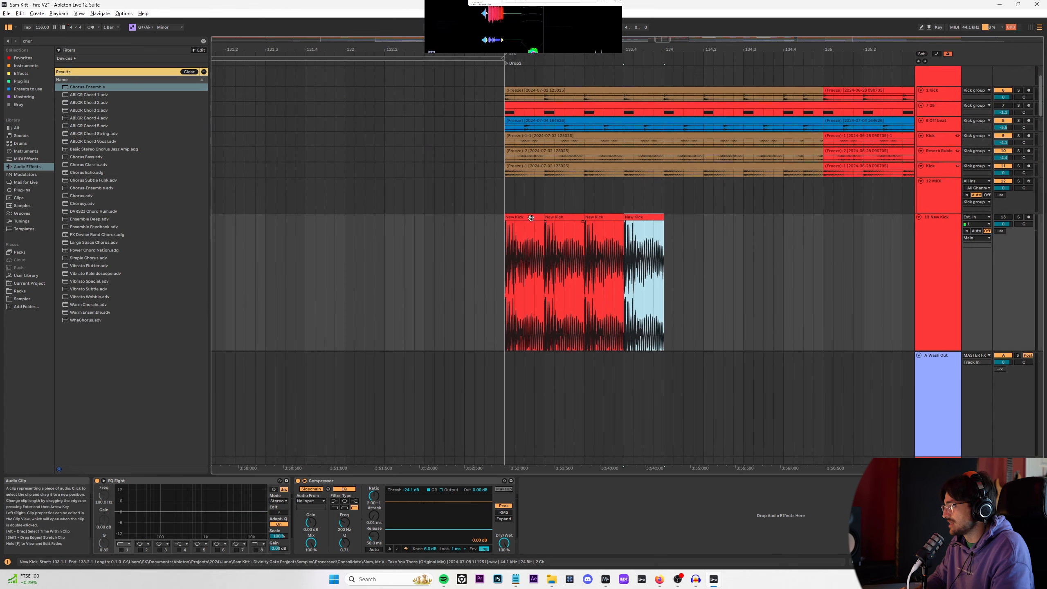
shift+click(531, 215)
click(939, 237)
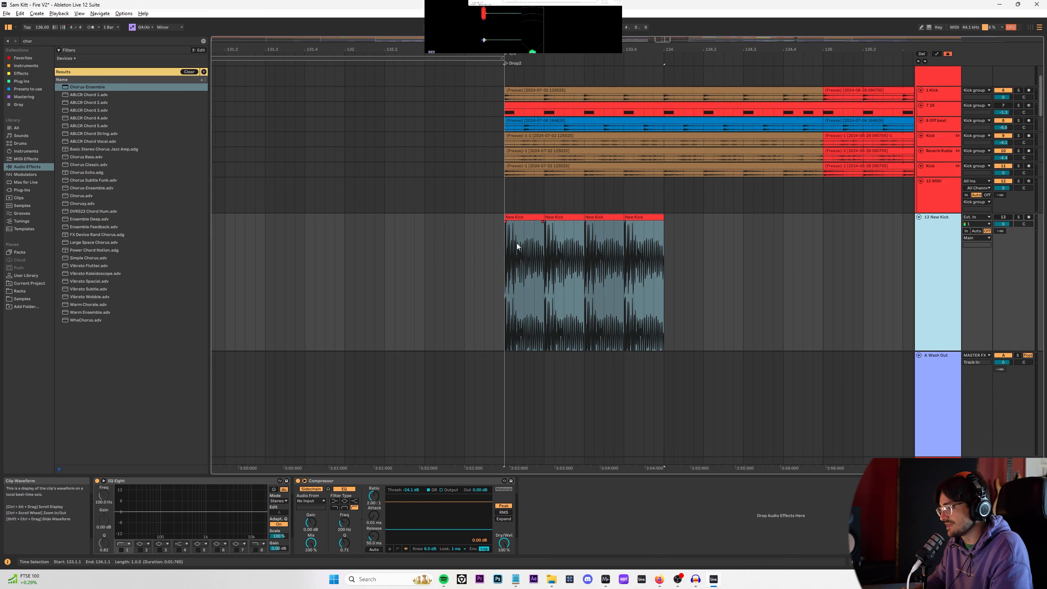
scroll(425, 231, up, 3)
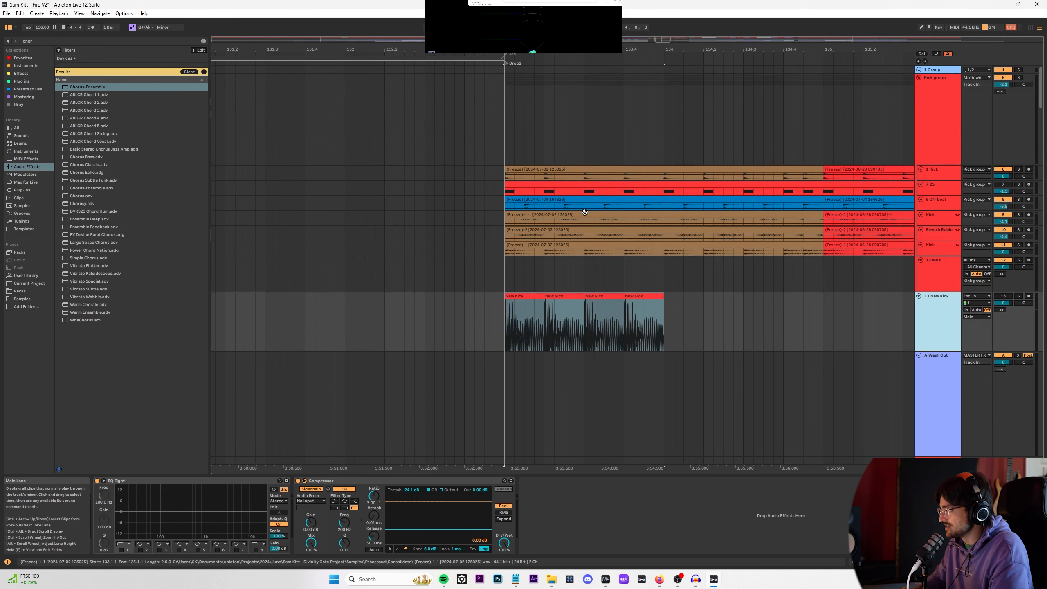
alt+scroll(561, 174, up, 3)
scroll(546, 219, down, 2)
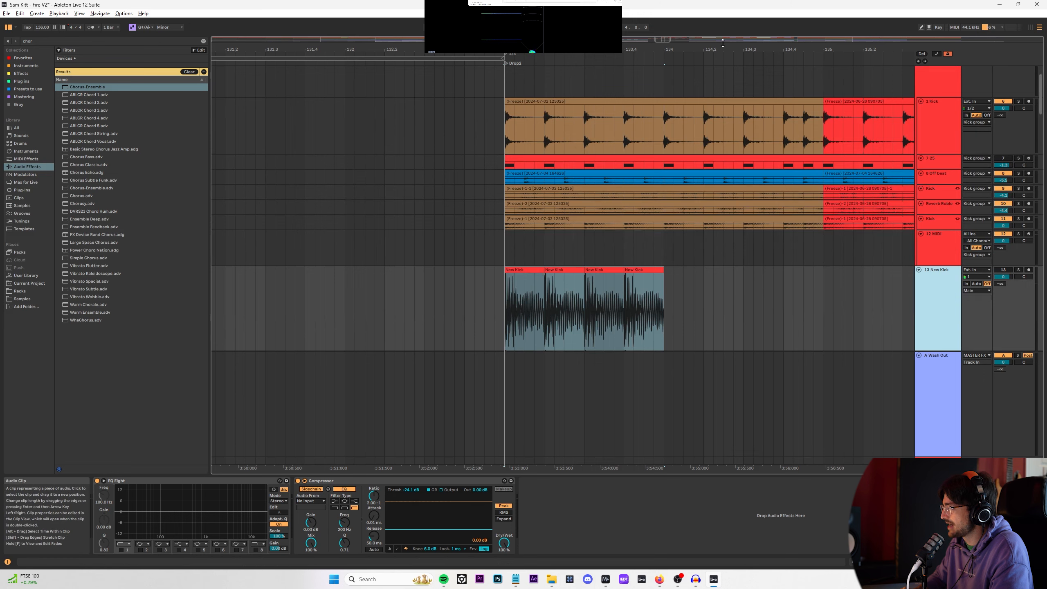
Step: Consolidate the kick group's clips from 133.1.1 to 135.1.1 on each track and colour them pink
drag(723, 43, 541, 24)
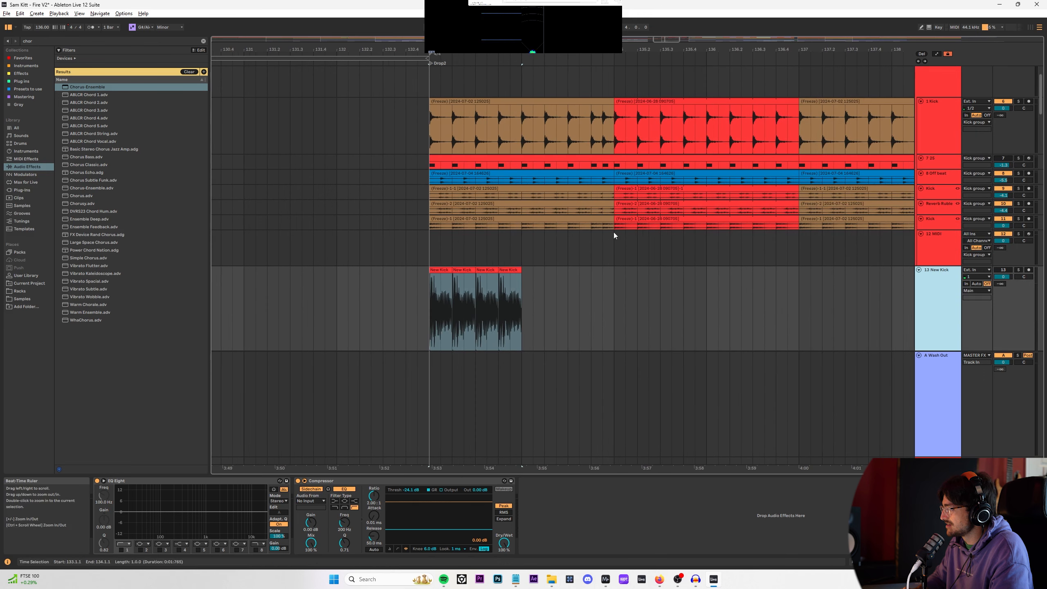
click(602, 193)
shift+click(553, 98)
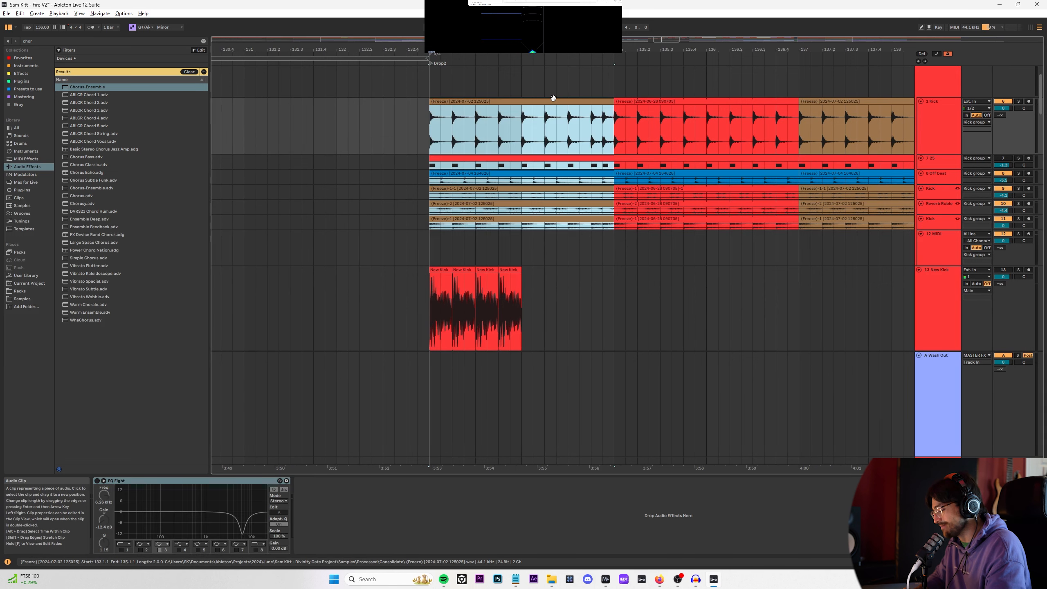
key(ctrl+j)
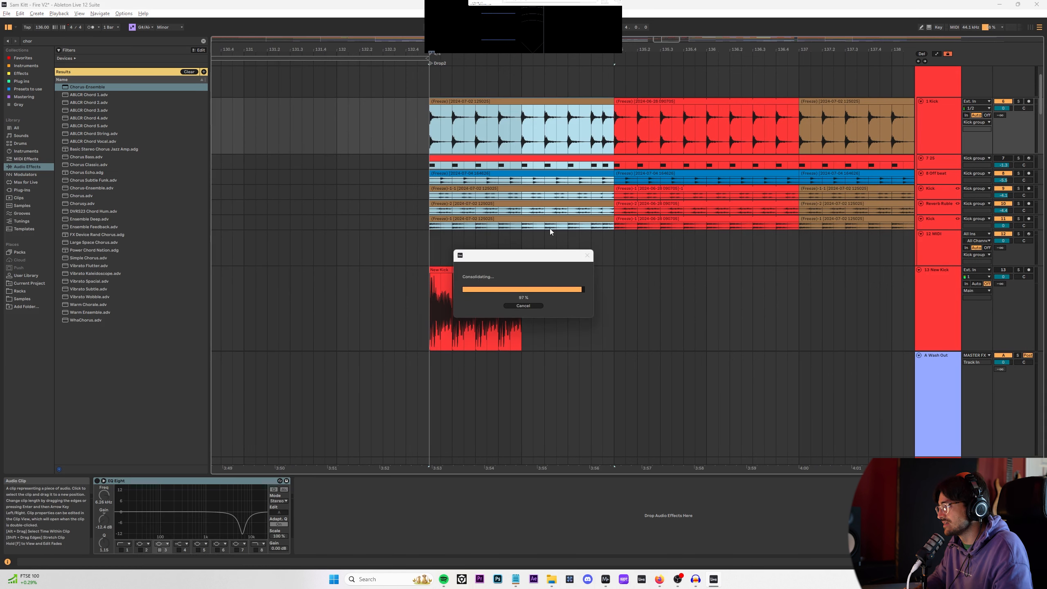
key(shift+Tab)
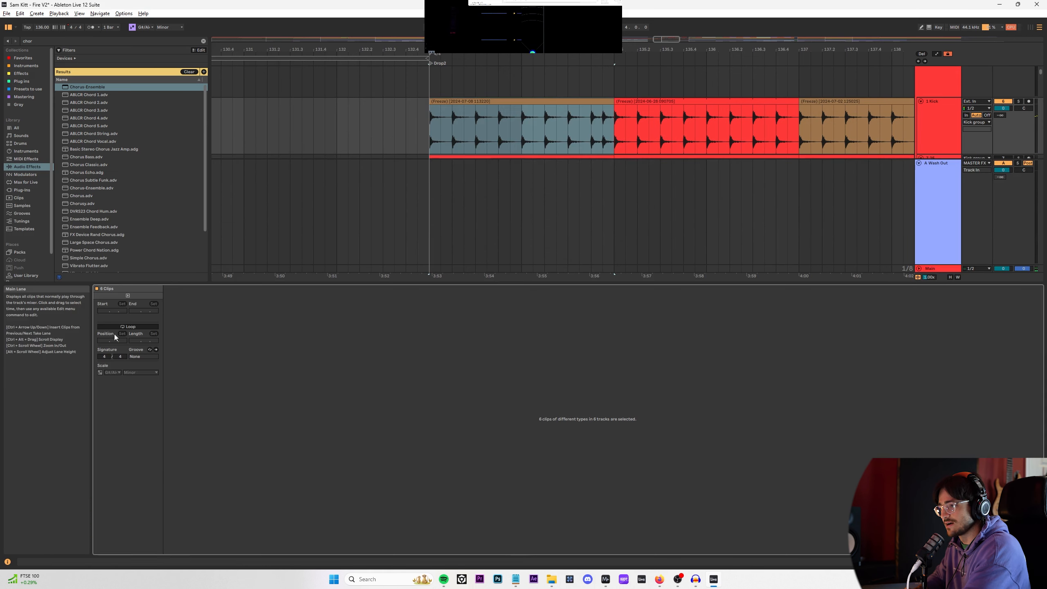
key(shift+Tab)
right_click(579, 103)
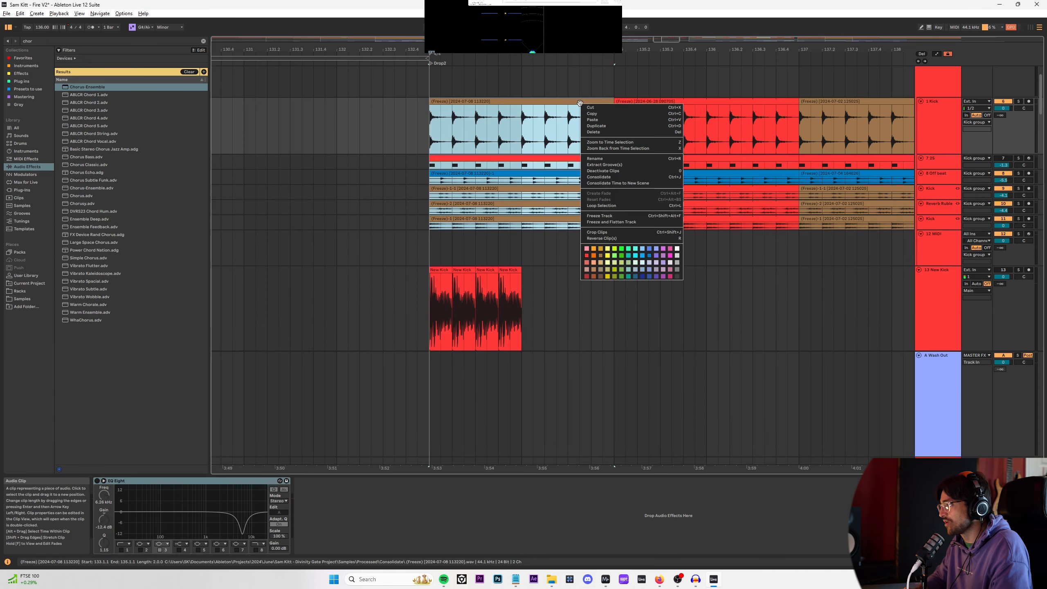
click(587, 249)
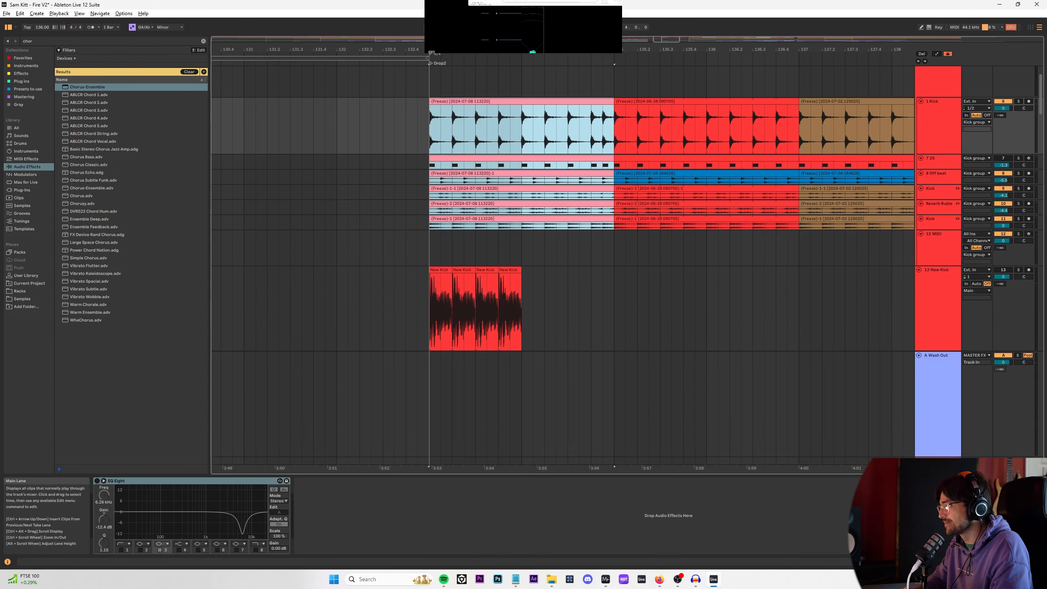
Step: Extend the kick group's clip selection to 137.1.1 and consolidate it into four-bar clips starting at Drop2
drag(524, 49, 524, 58)
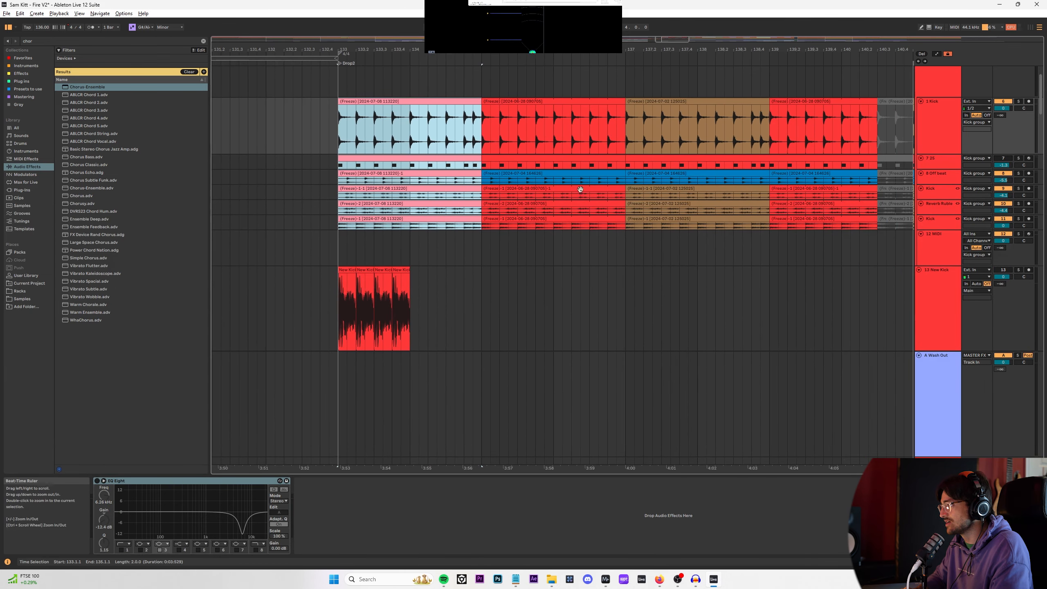
shift+click(593, 219)
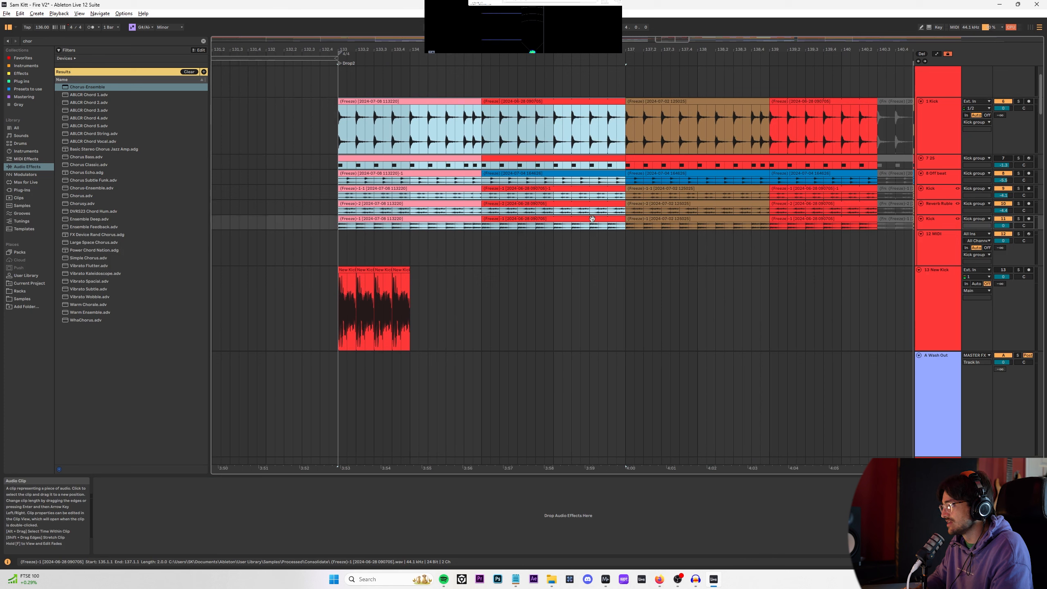
key(ctrl+j)
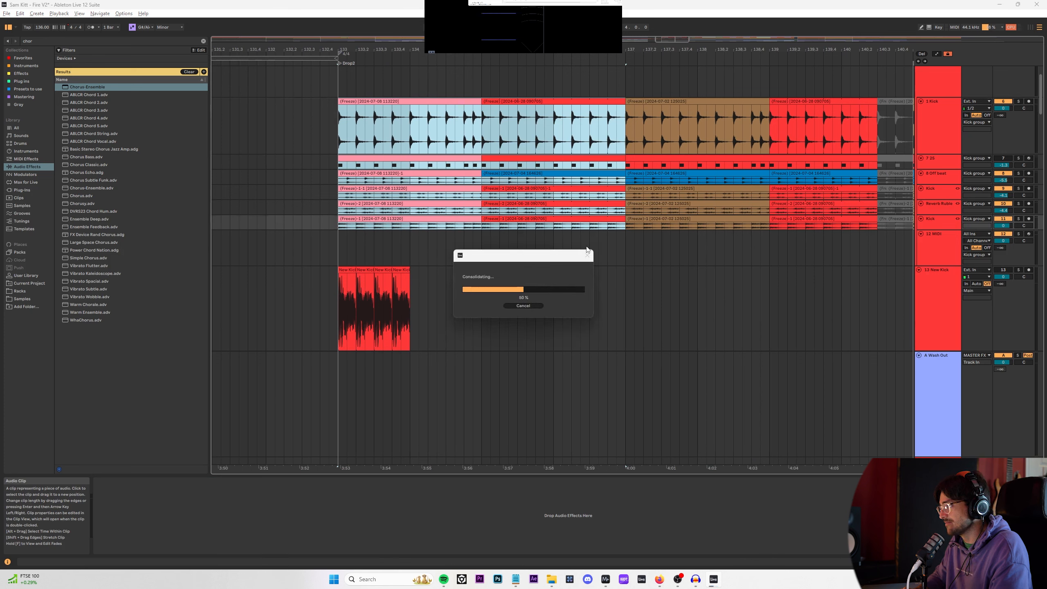
right_click(595, 218)
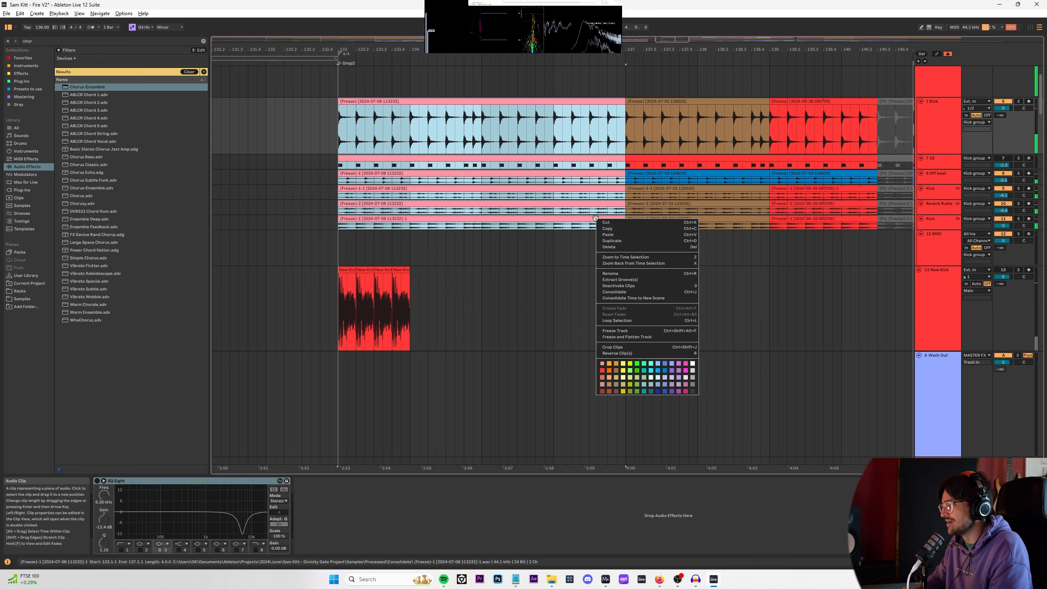
key(Escape)
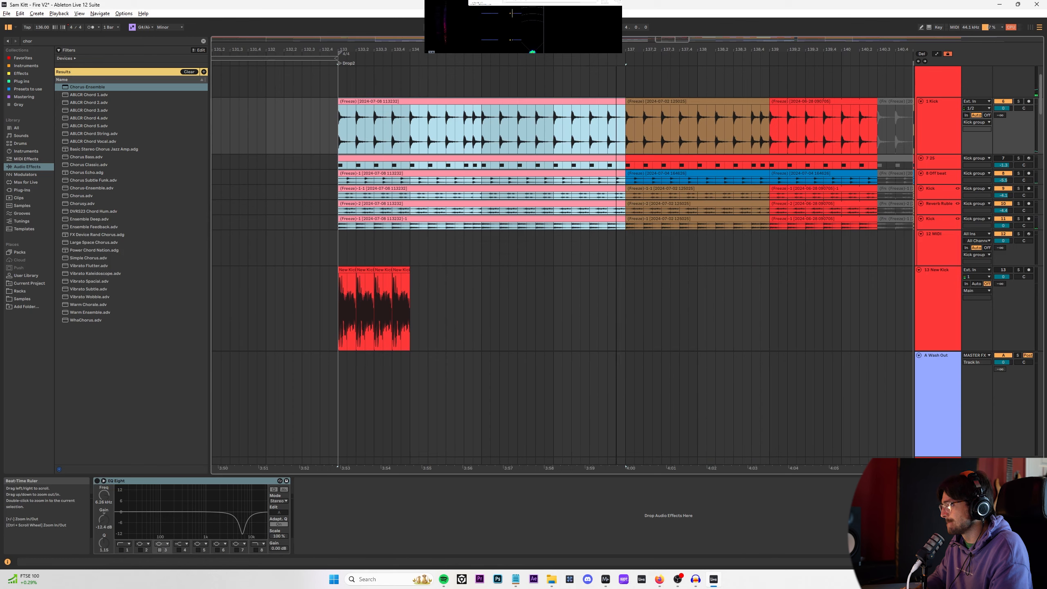
Step: Duplicate the New Kick clip at 133.2.1 six times so the one-beat kicks fill the track up to 135.1.1
drag(412, 467, 299, 463)
drag(351, 49, 501, 277)
click(453, 267)
scroll(456, 272, up, 4)
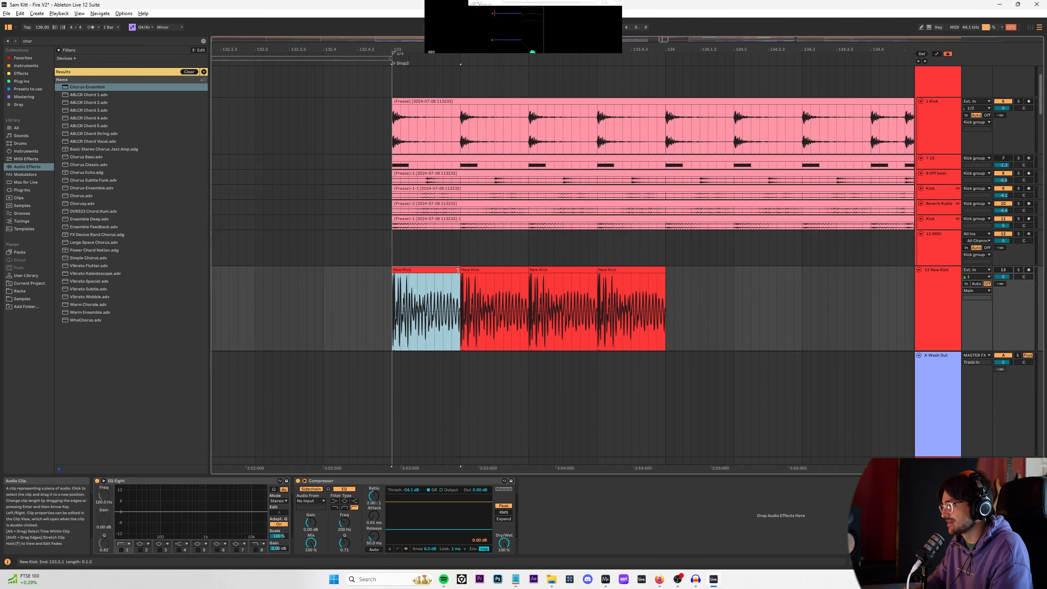
scroll(458, 279, up, 4)
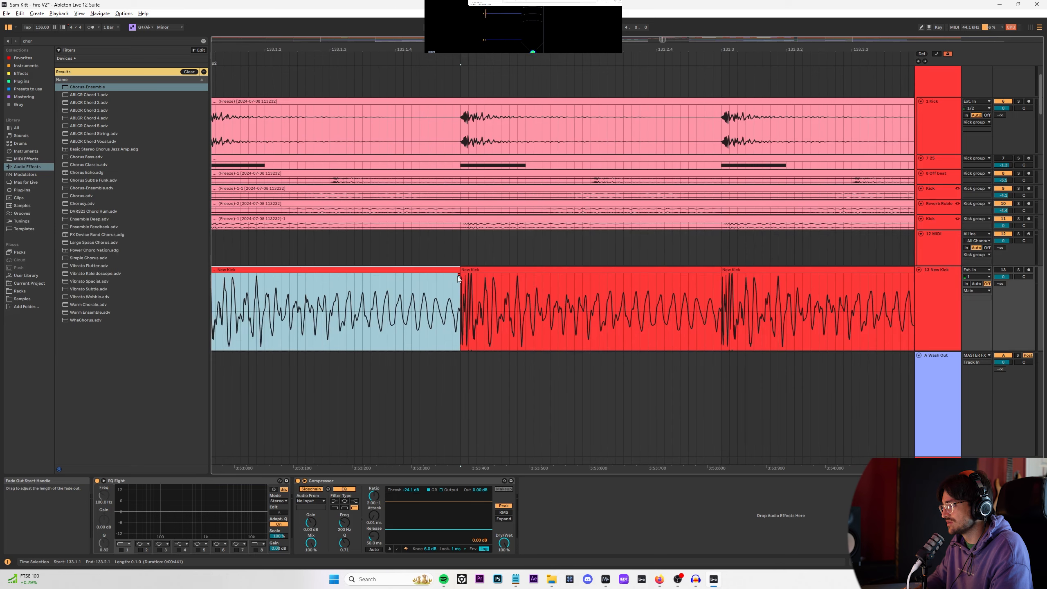
click(459, 276)
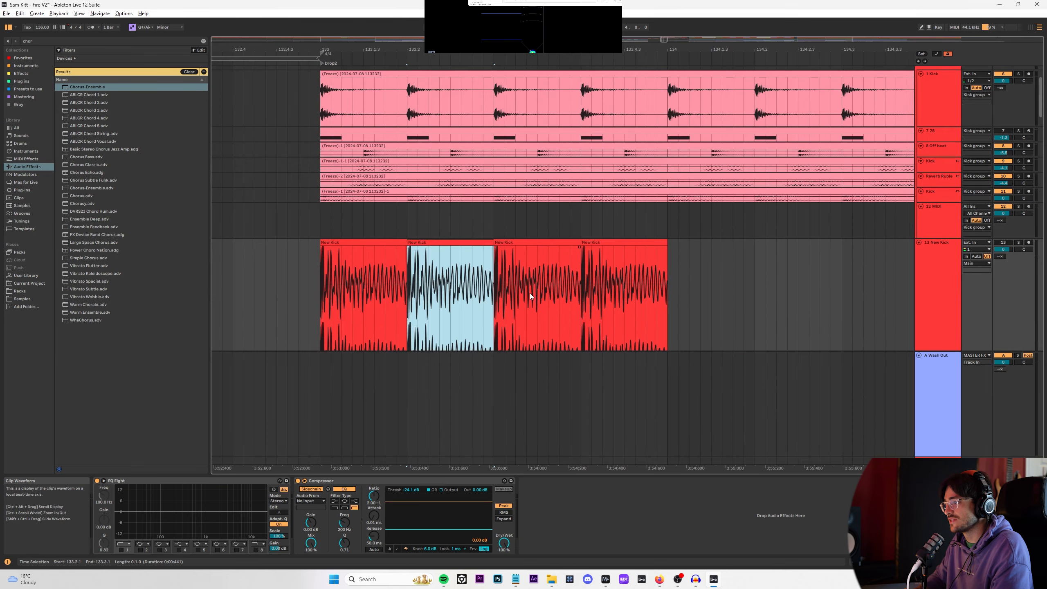
key(ctrl+d)
key(ctrl+d)
key(ctrl+d)
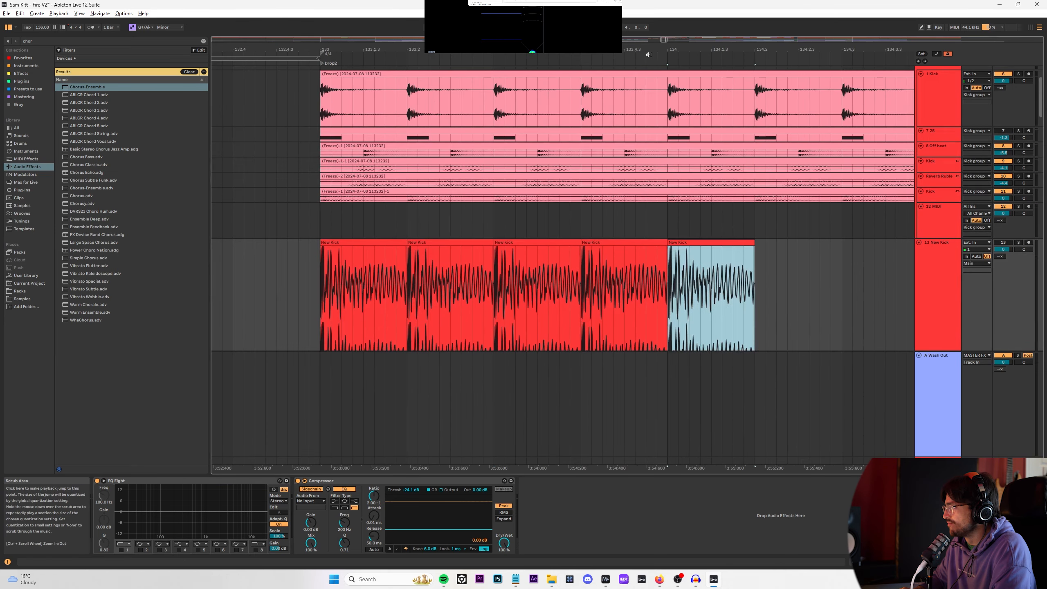
key(ctrl+d)
key(ctrl+d)
key(ctrl+d)
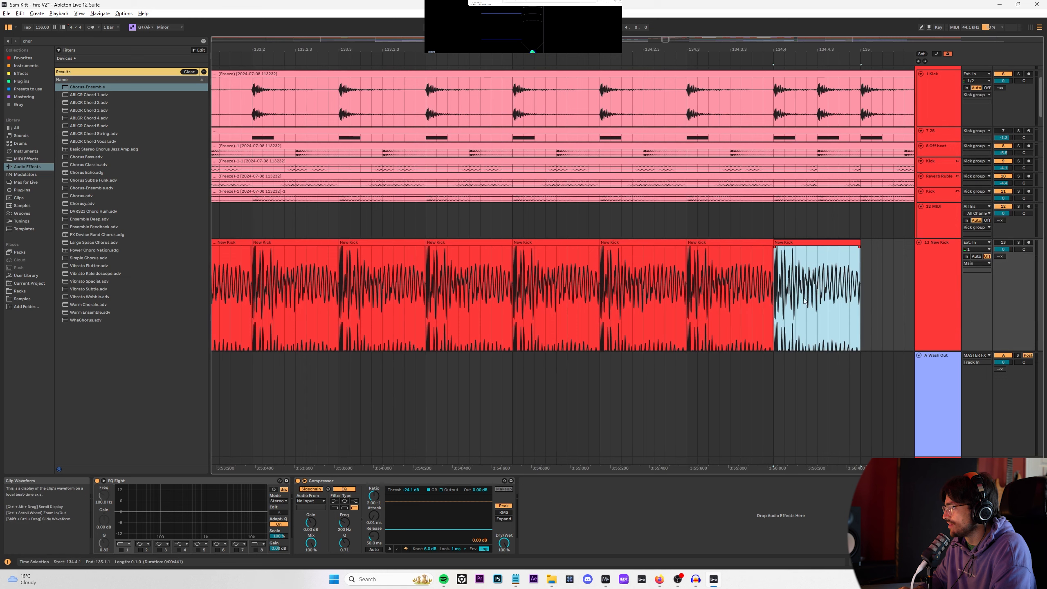
Step: Split the last New Kick clip at 134.4.3 and duplicate its first half to 135.1.1 as a double kick
key(ctrl+2)
click(817, 266)
key(ctrl+e)
click(804, 242)
key(ctrl+d)
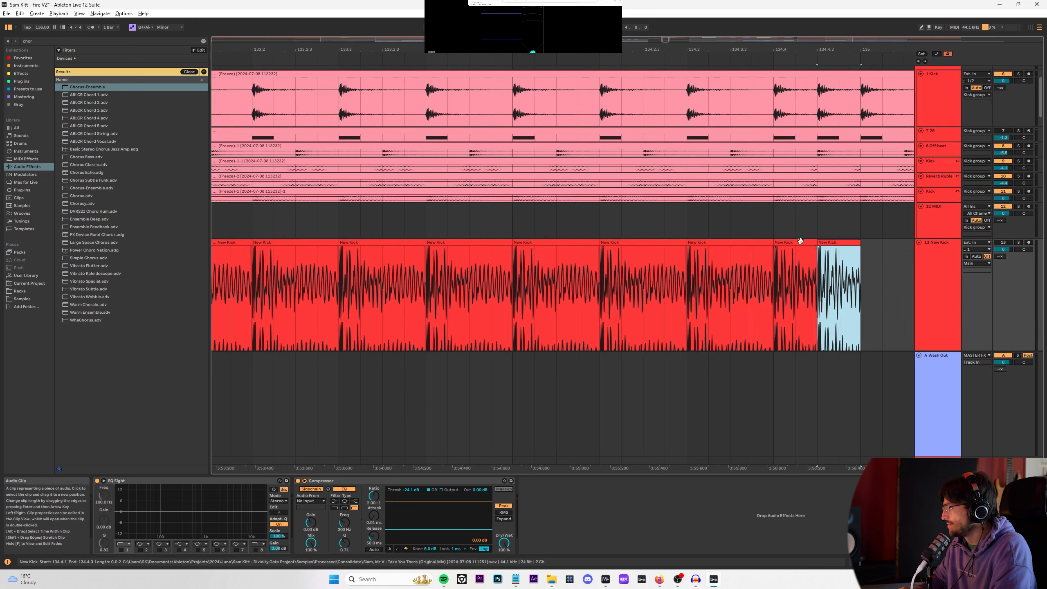
Step: Duplicate a full one-beat New Kick clip to 135.1.1 so the track runs to 135.2.1
click(732, 241)
key(ctrl+d)
key(ctrl+d)
Step: Add short fades where the New Kick clips meet at 134.4.3 and 134.4.1
scroll(824, 259, up, 4)
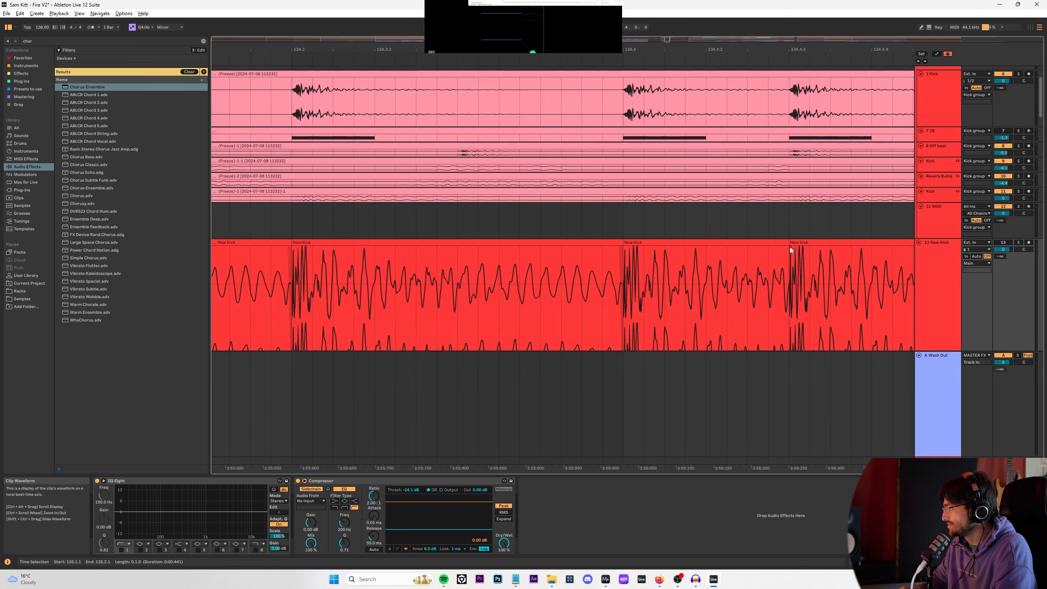
drag(790, 247, 777, 247)
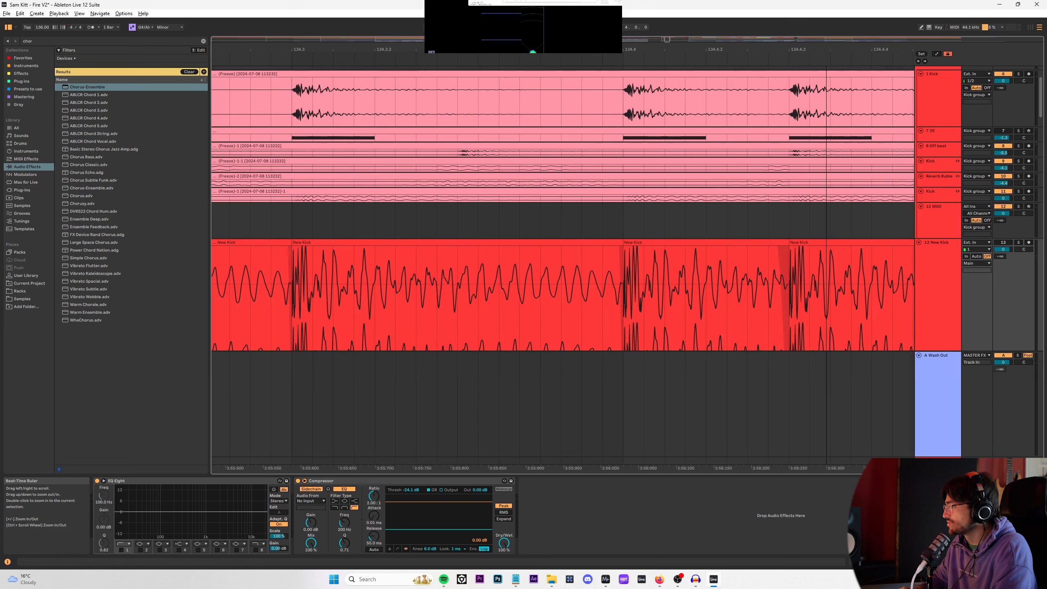
scroll(476, 288, up, 10)
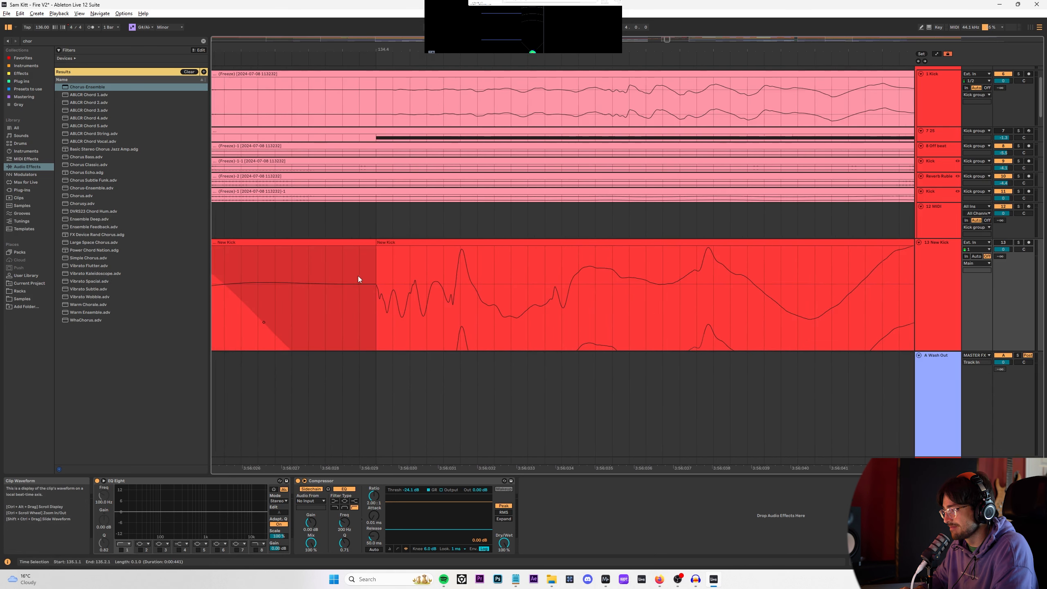
scroll(371, 274, up, 5)
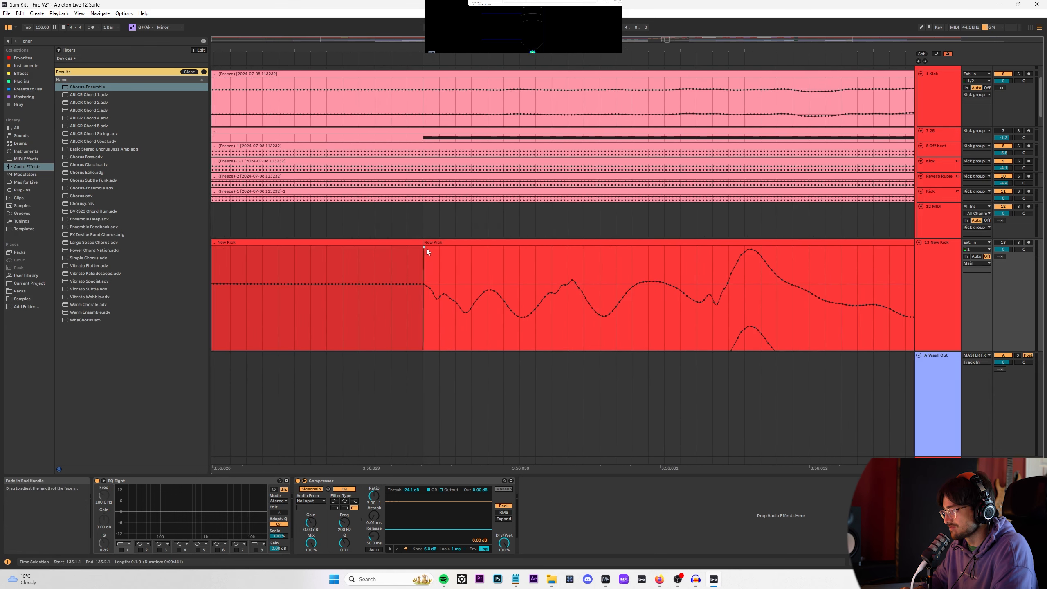
drag(427, 248, 428, 246)
scroll(424, 273, up, 3)
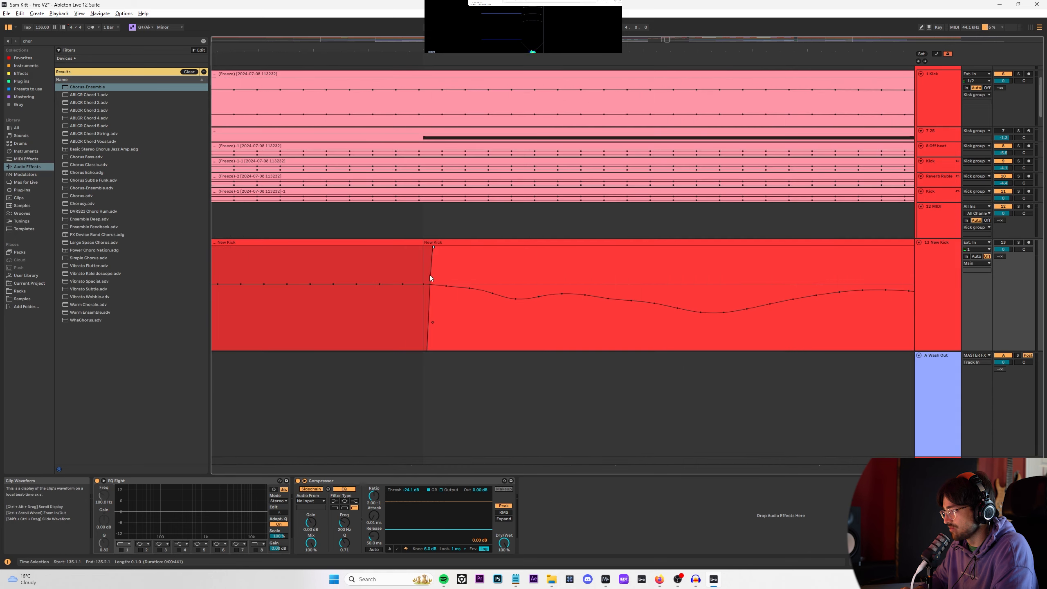
Step: Examine the New Kick clip transitions at 135.1.1 and at 133.2.1, after the first clip of Drop2
scroll(432, 273, down, 10)
scroll(538, 270, up, 4)
scroll(396, 261, up, 3)
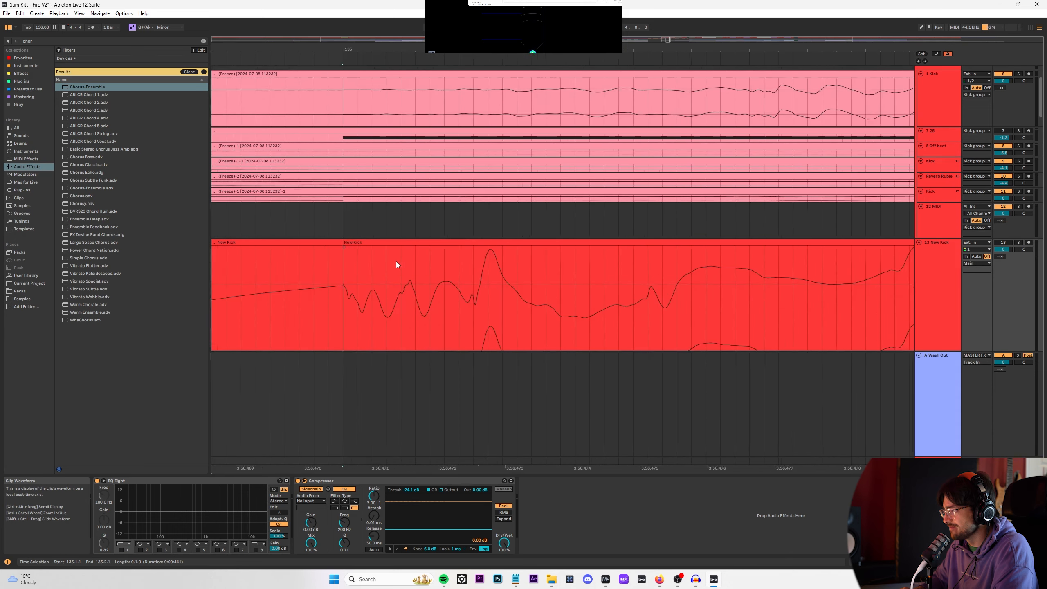
scroll(324, 307, up, 3)
scroll(324, 306, up, 3)
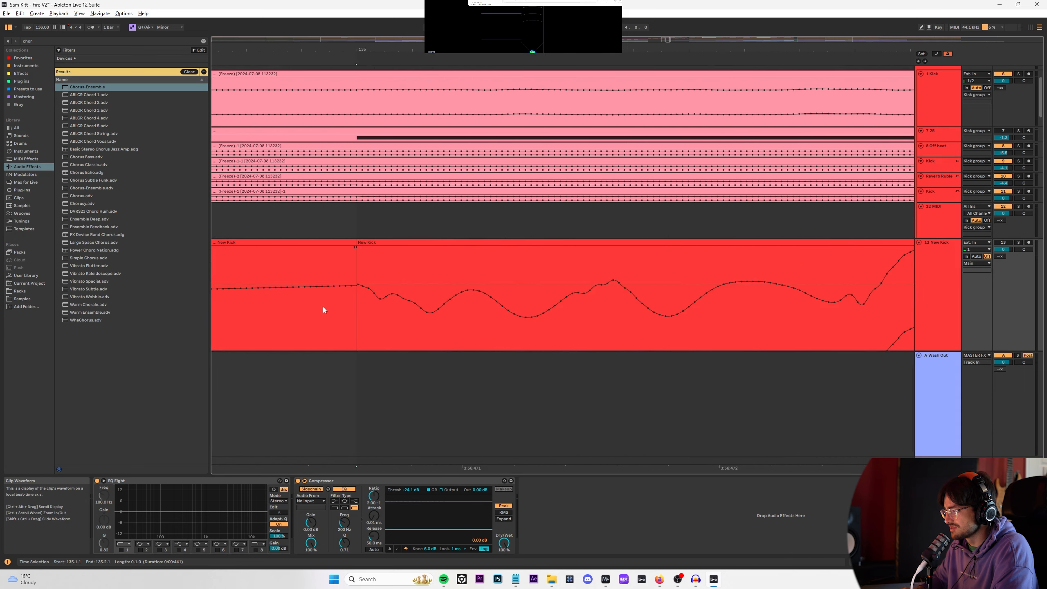
scroll(371, 252, down, 8)
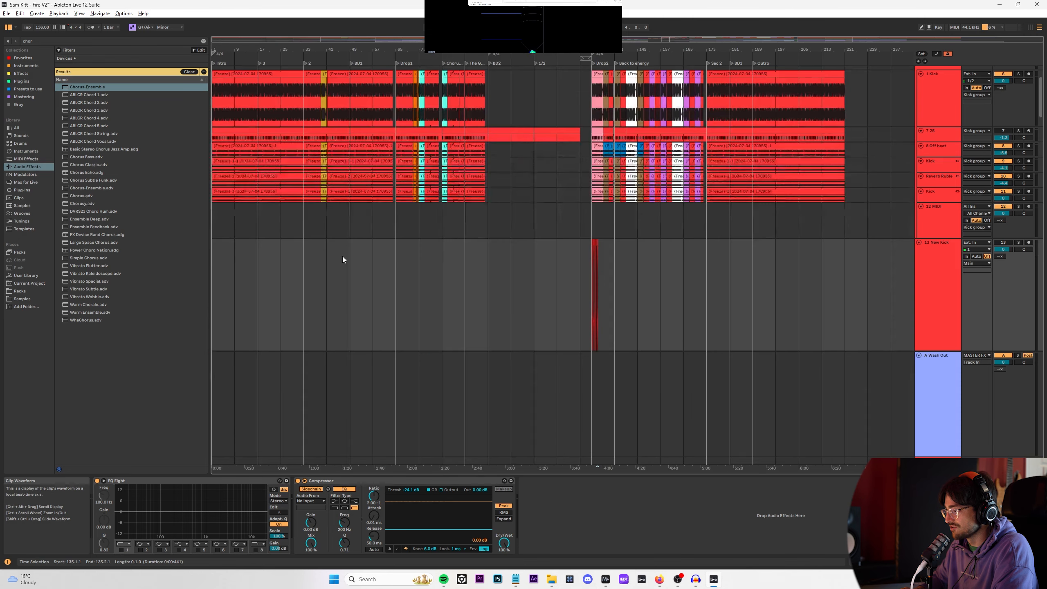
scroll(521, 251, up, 6)
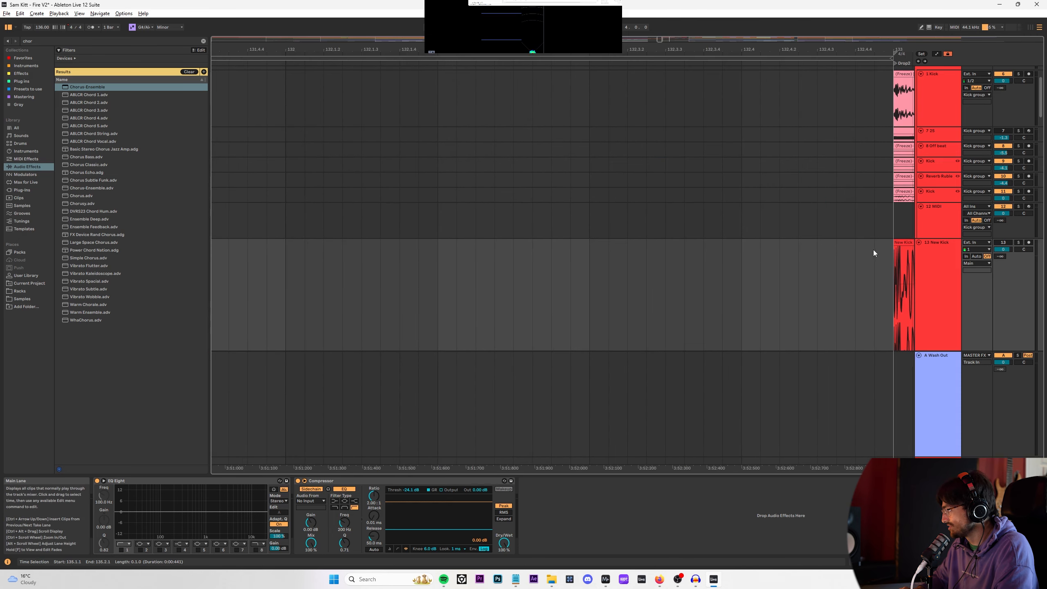
click(899, 252)
key(z)
scroll(891, 256, up, 5)
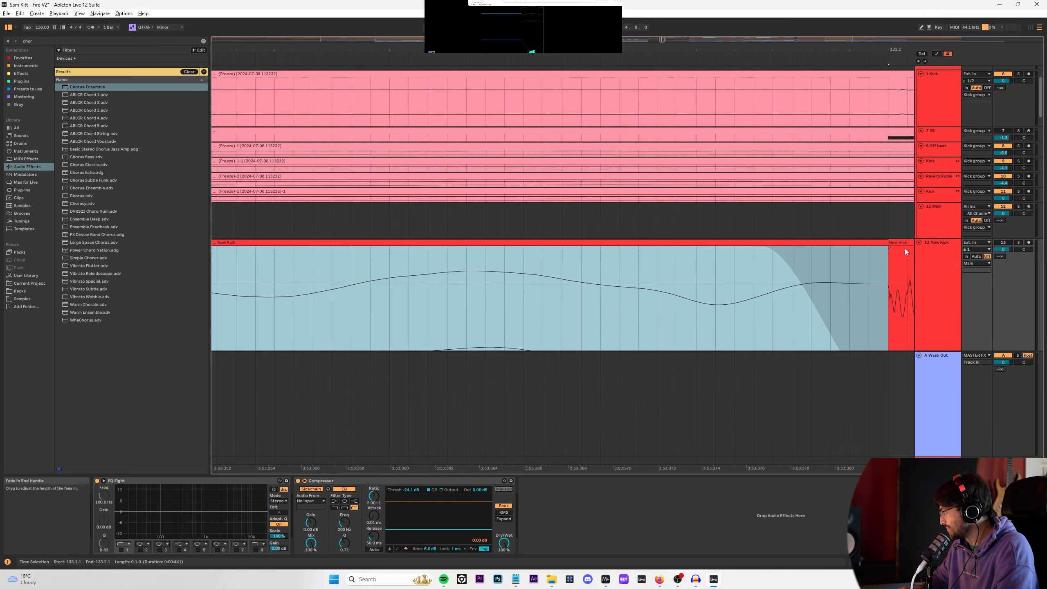
scroll(900, 251, down, 8)
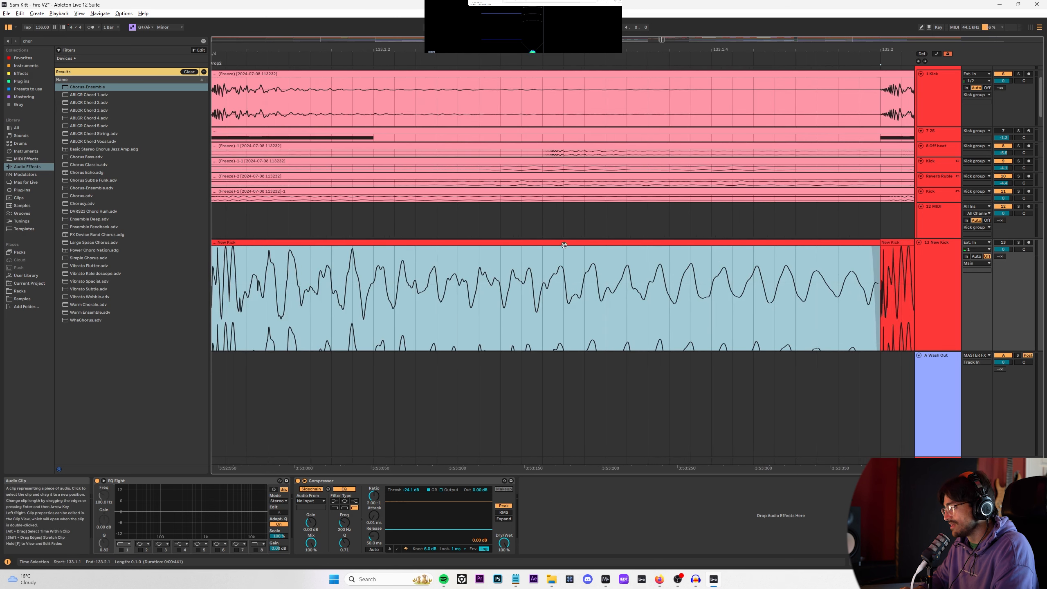
Step: Try a very short fade-in on the first New Kick clip at 133.1.1 and consolidate it
scroll(414, 277, down, 3)
scroll(413, 273, up, 10)
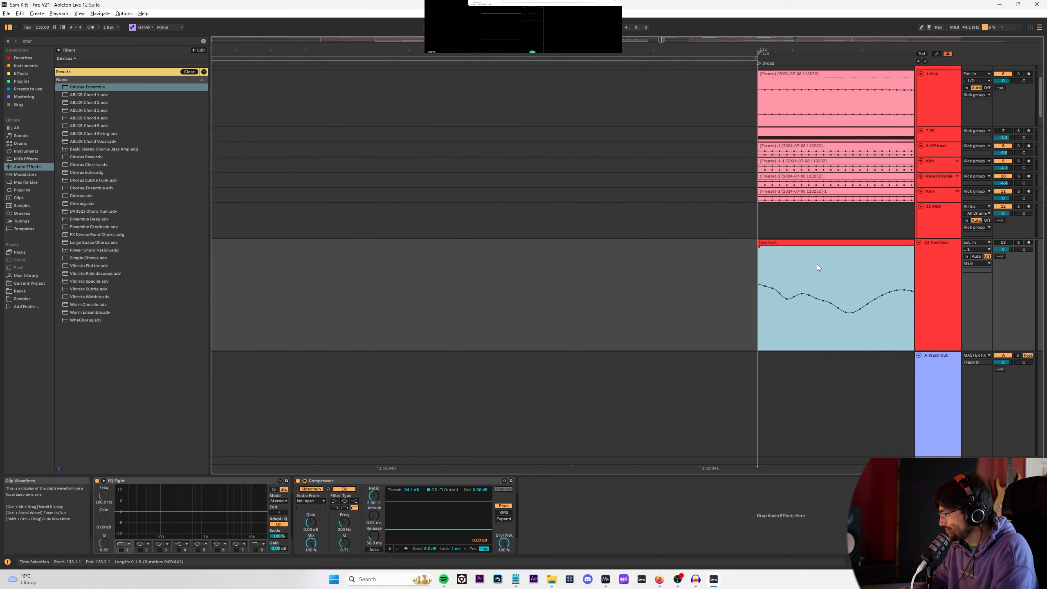
click(691, 248)
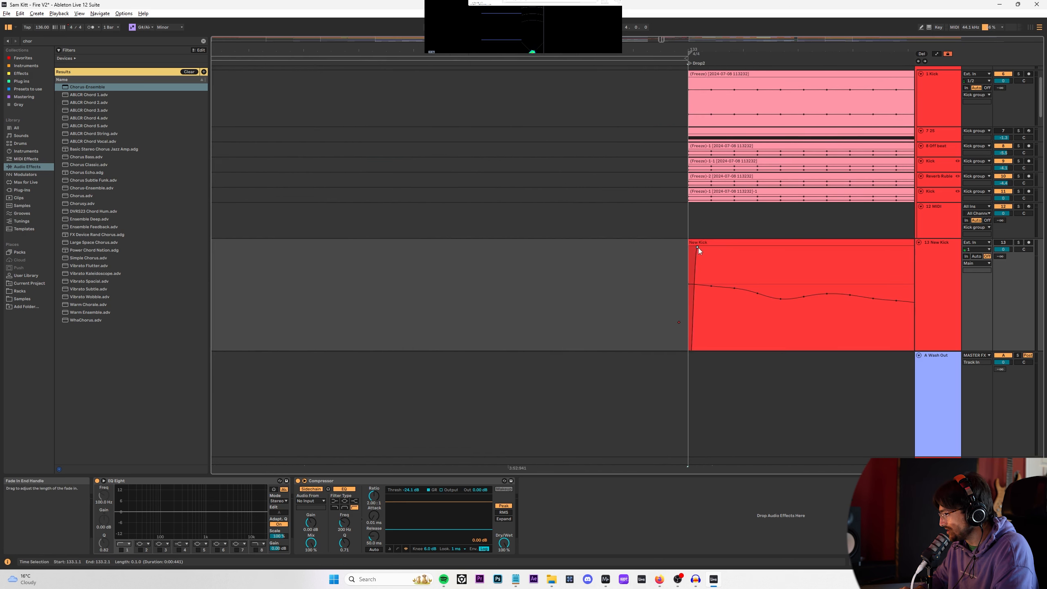
click(712, 246)
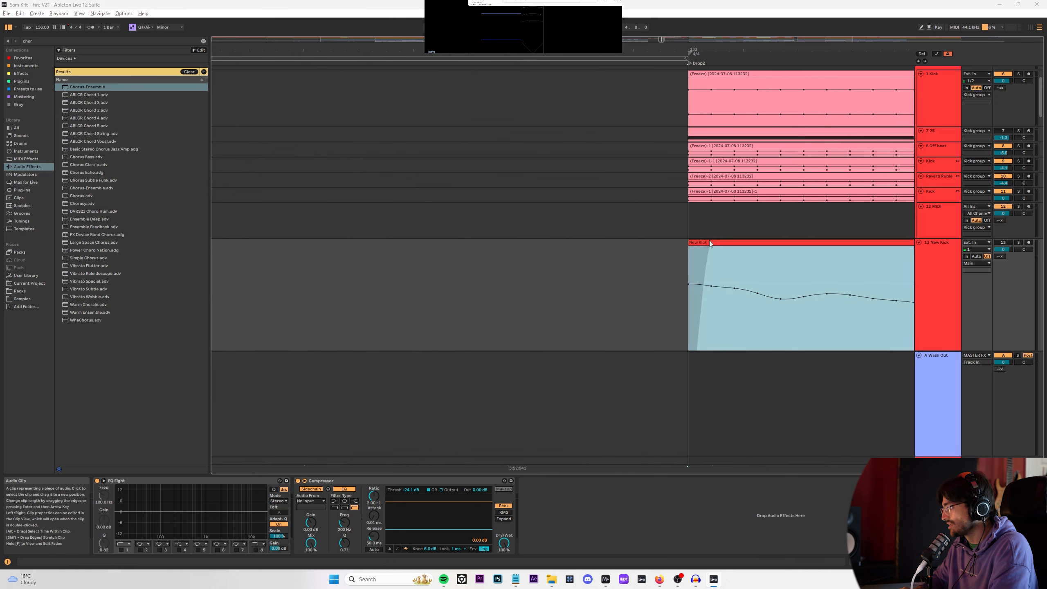
key(ctrl+j)
scroll(729, 273, down, 4)
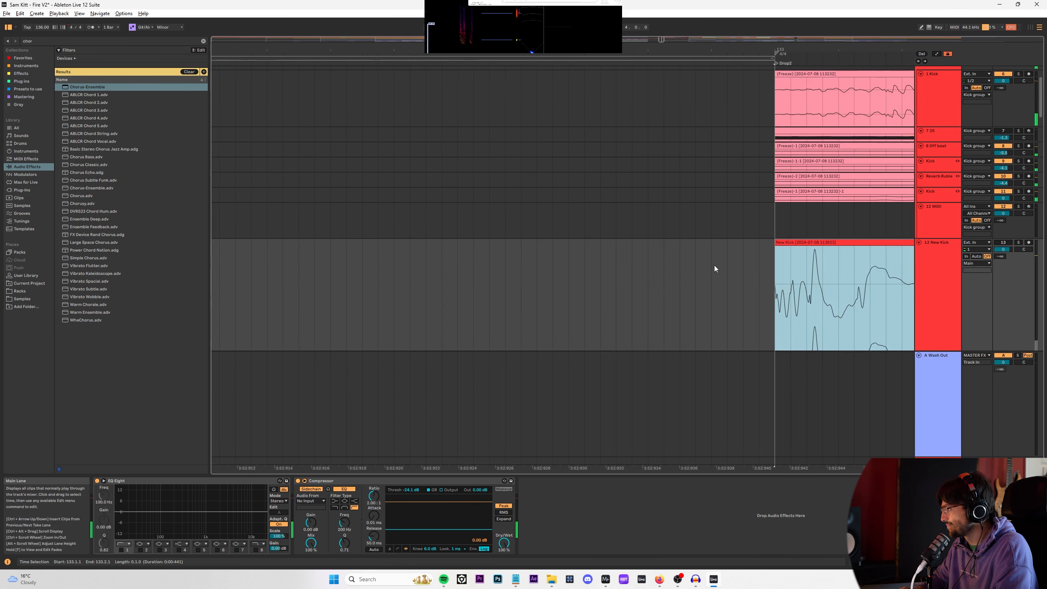
scroll(556, 263, up, 5)
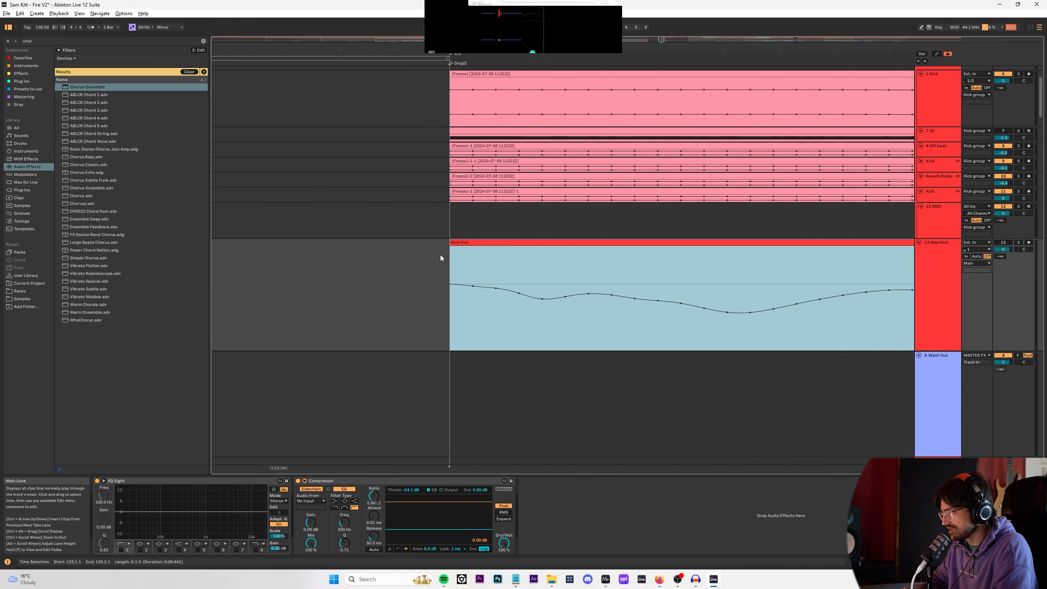
Step: Set the warp mode of the first New Kick clip at Drop2 to Re-Pitch
double_click(477, 251)
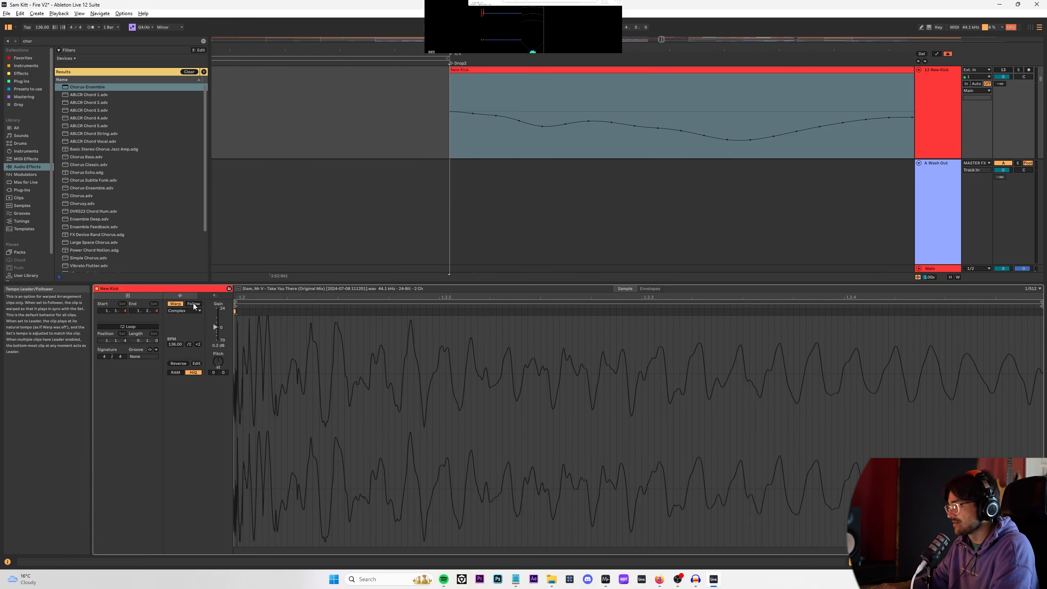
key(shift+Tab)
scroll(340, 266, up, 10)
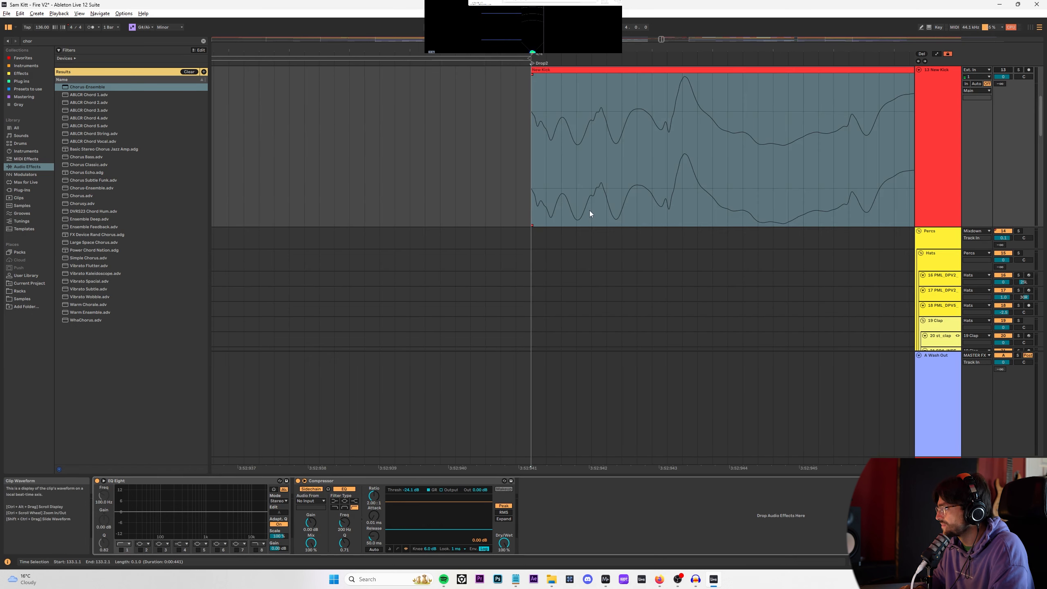
double_click(619, 90)
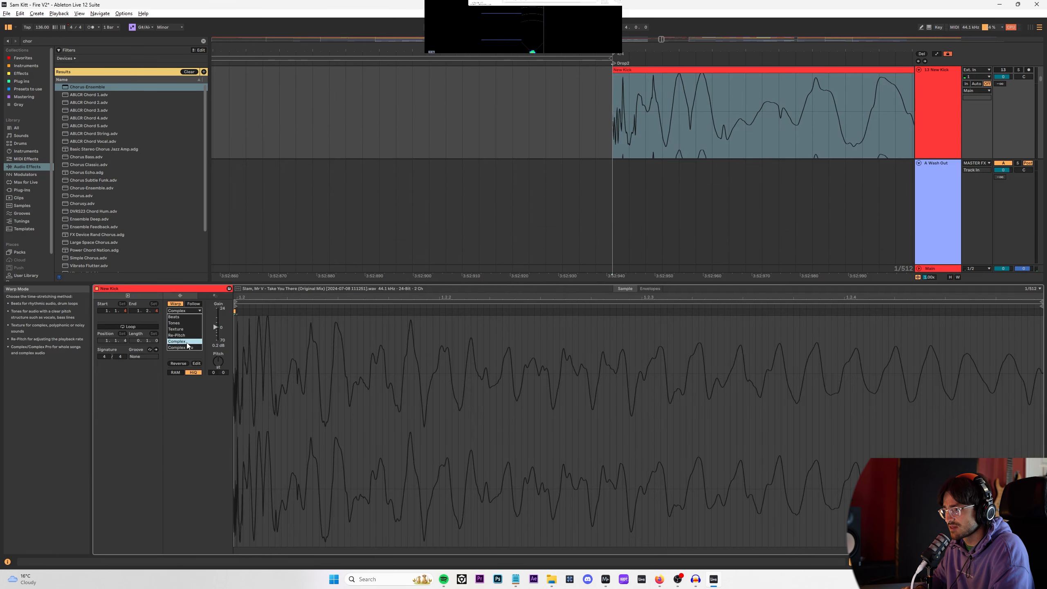
click(188, 336)
Step: Add a very short fade-in to the New Kick clip at 133.1.1 and consolidate the clip
scroll(630, 115, up, 5)
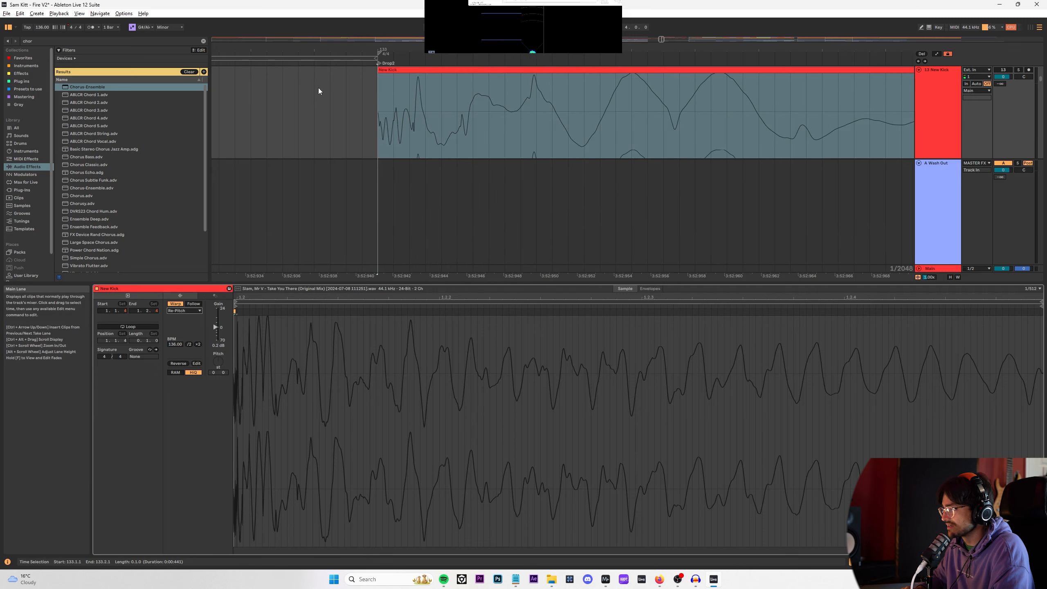
scroll(388, 91, up, 2)
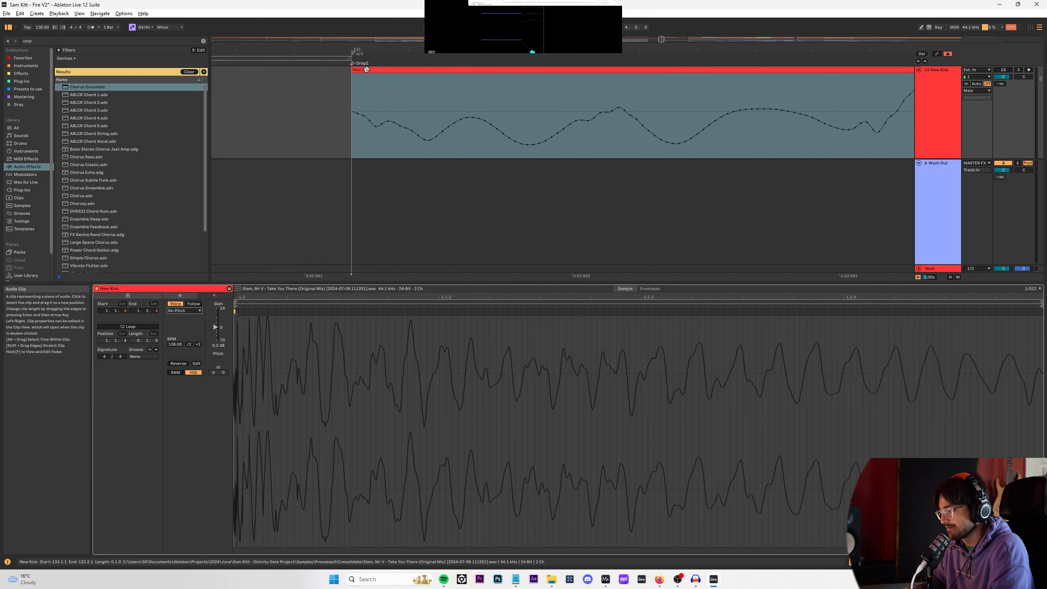
drag(355, 76, 392, 66)
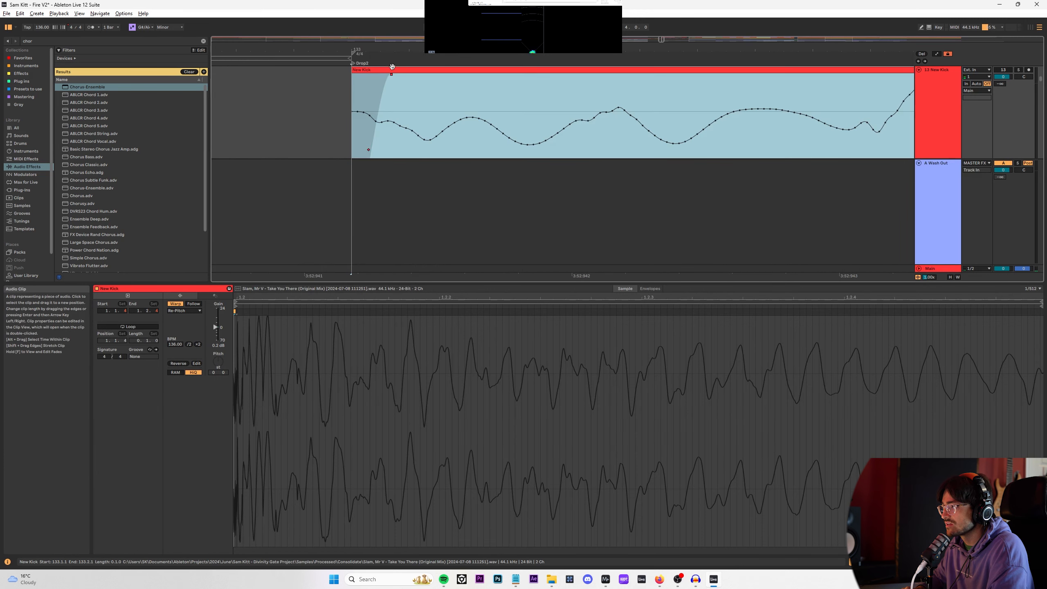
key(ctrl+j)
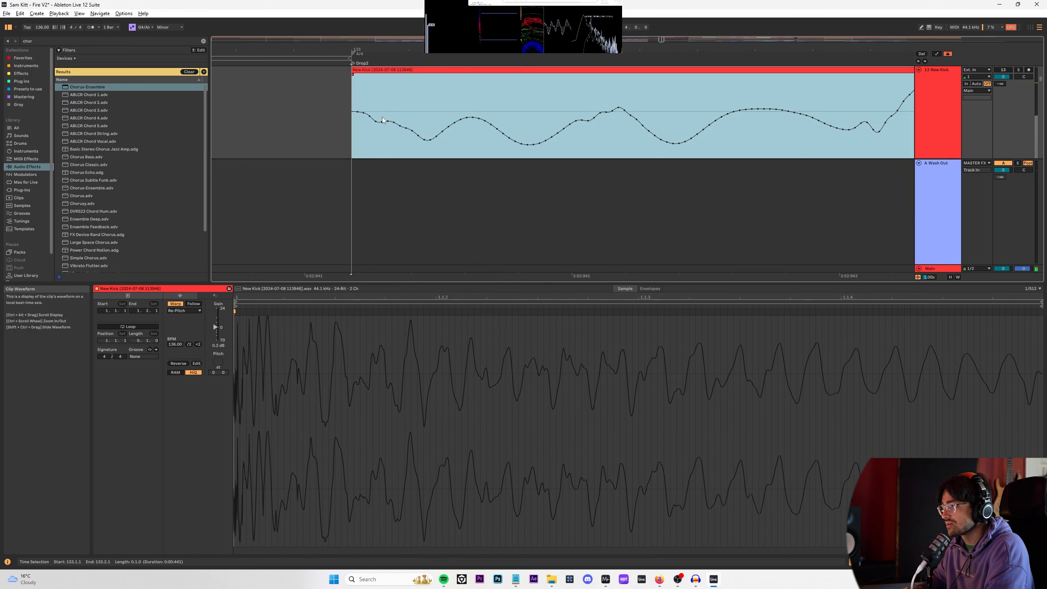
Step: Turn on looping for the consolidated New Kick clip and extend it over the following clips to 135.2.1
scroll(581, 101, down, 2)
scroll(781, 92, down, 3)
scroll(829, 88, down, 2)
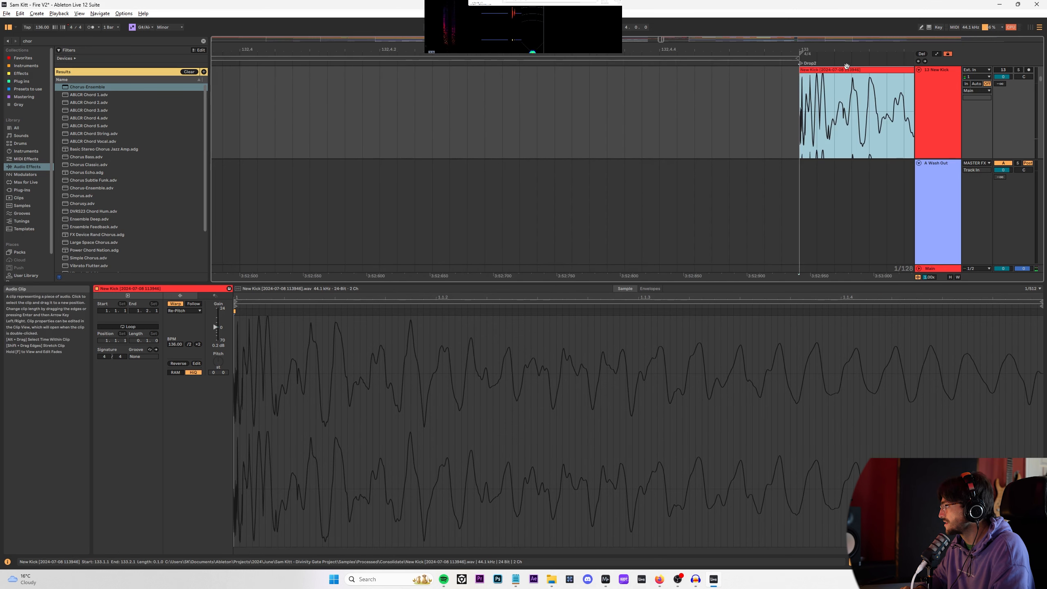
key(z)
scroll(902, 75, up, 8)
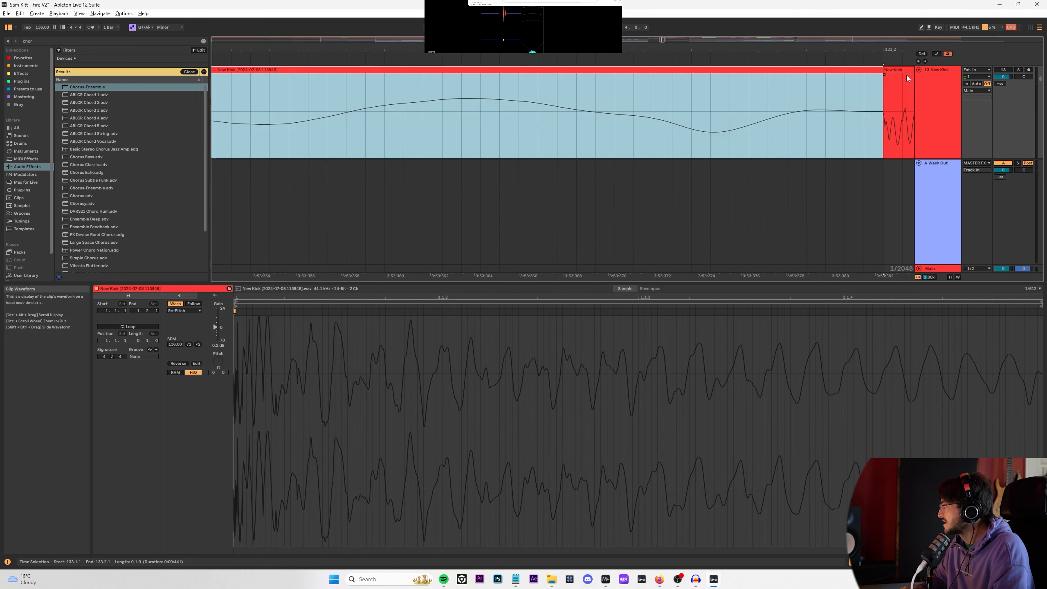
scroll(896, 77, down, 8)
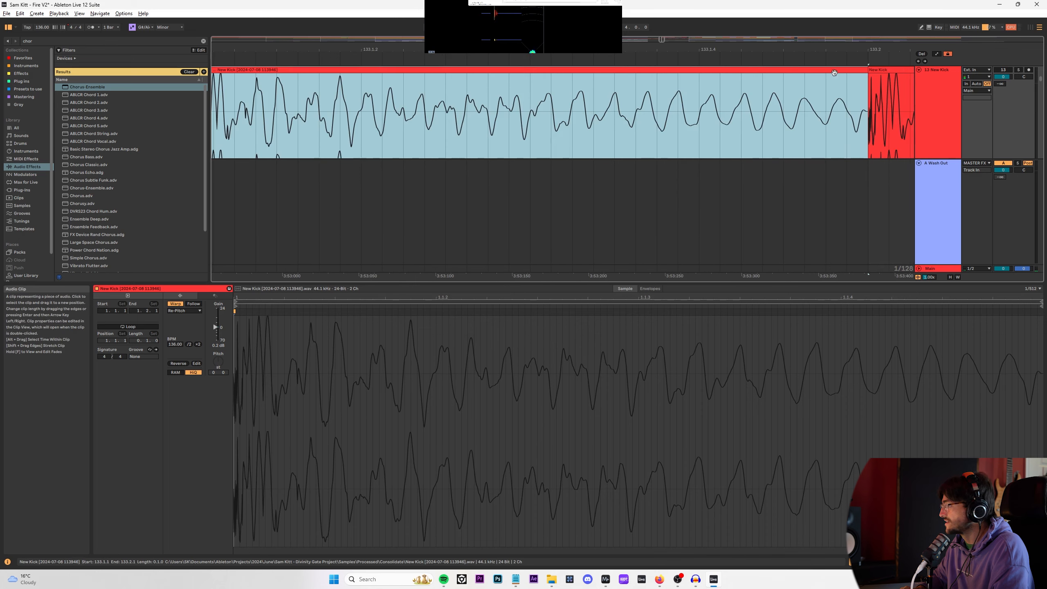
click(149, 329)
scroll(628, 137, down, 6)
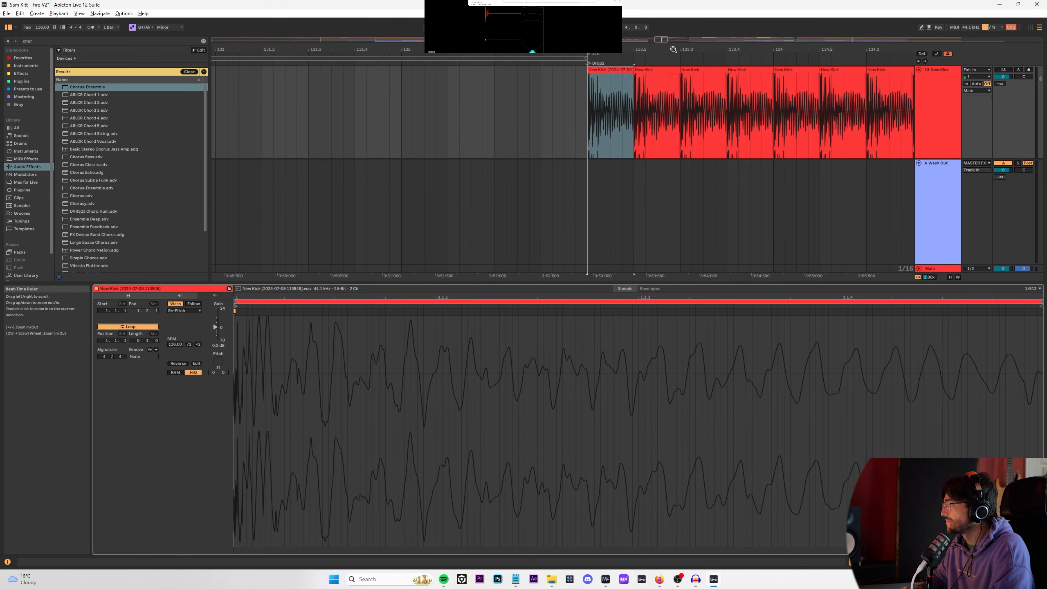
drag(453, 103, 697, 103)
Step: Split the looped New Kick clip at 134.4.1 and 134.4.3 and duplicate the half-beat piece to 134.4.3 as a double kick
scroll(679, 89, up, 4)
click(635, 87)
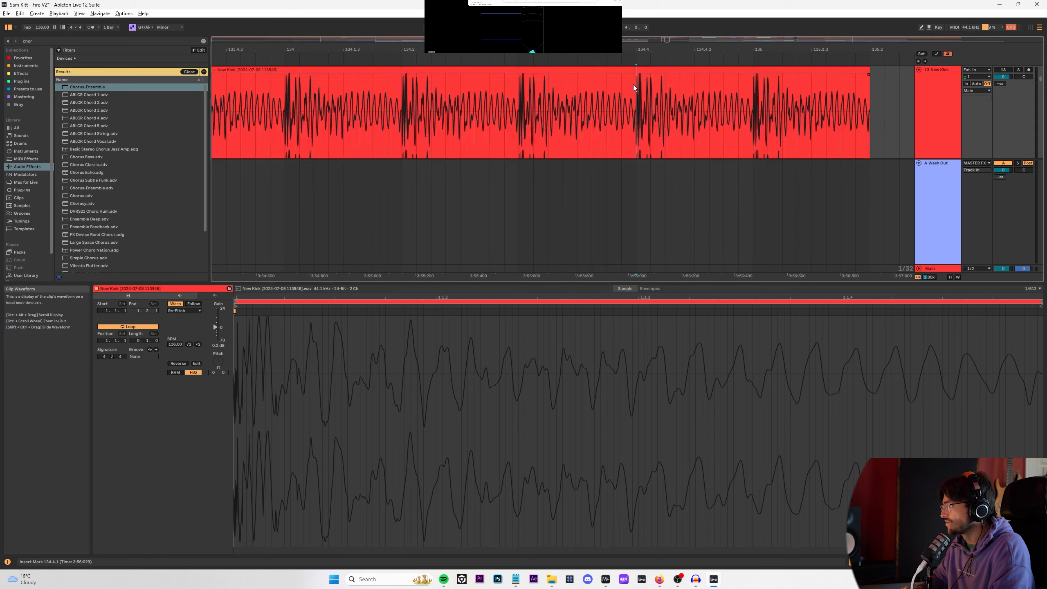
click(695, 88)
key(ctrl+e)
click(678, 71)
key(ctrl+d)
Step: Add a short fade-out to the half-beat New Kick clip that ends at 134.4.3
scroll(701, 84, up, 7)
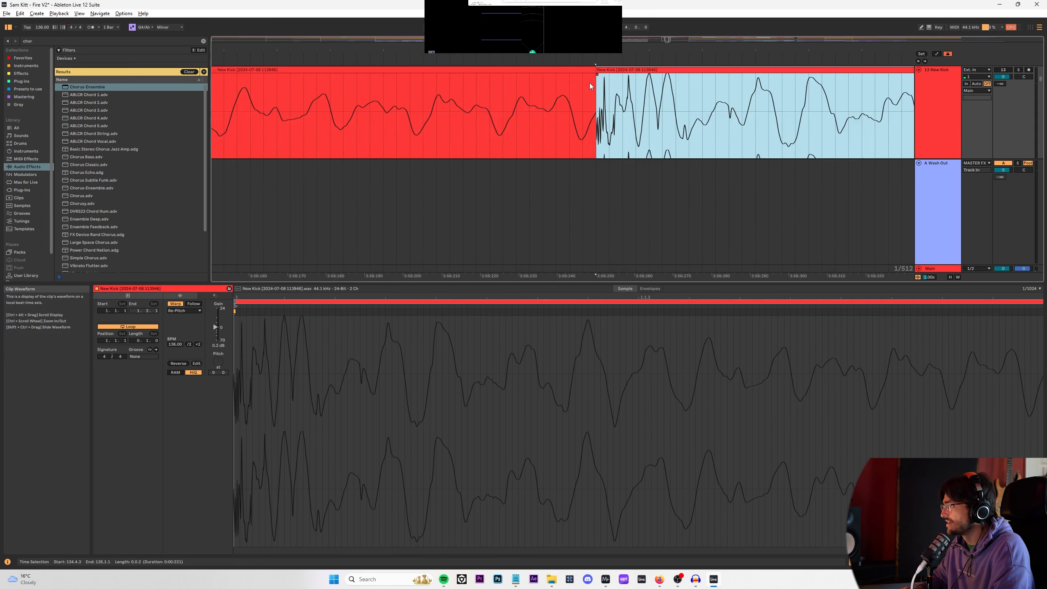
scroll(598, 81, up, 2)
scroll(596, 78, up, 2)
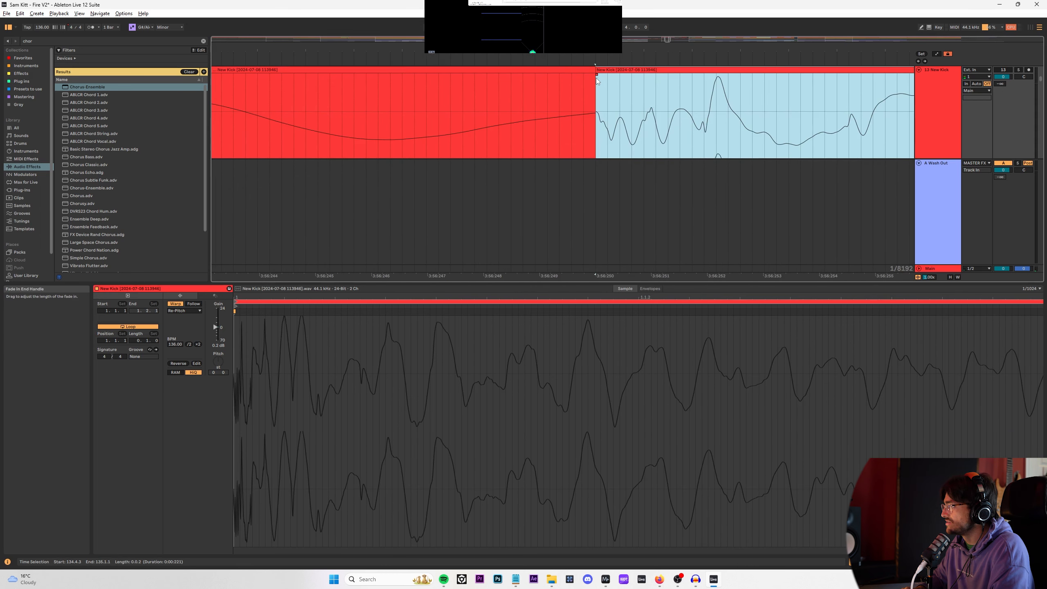
scroll(595, 80, up, 4)
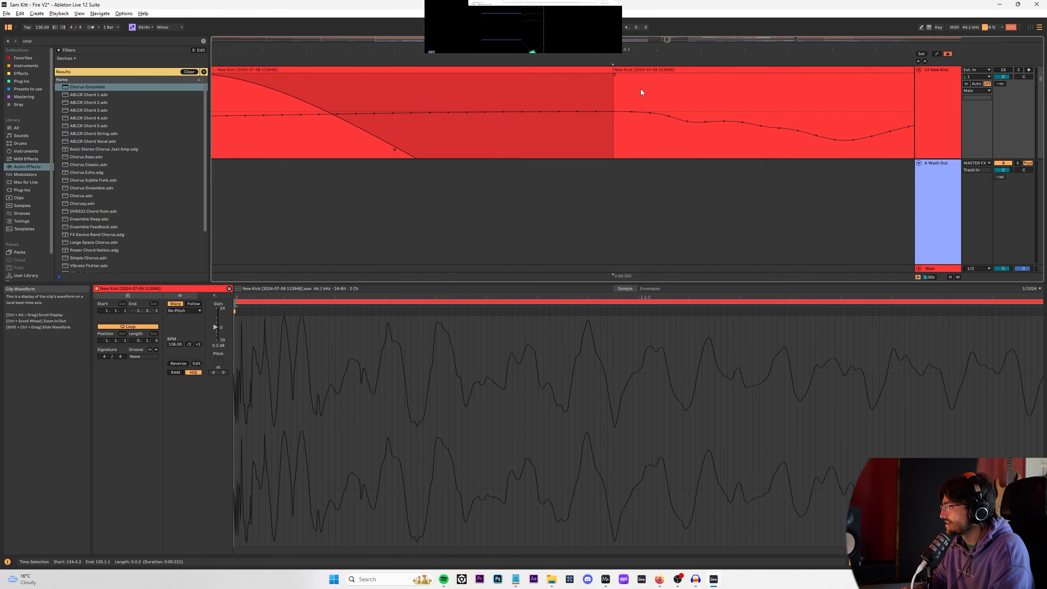
scroll(614, 94, down, 8)
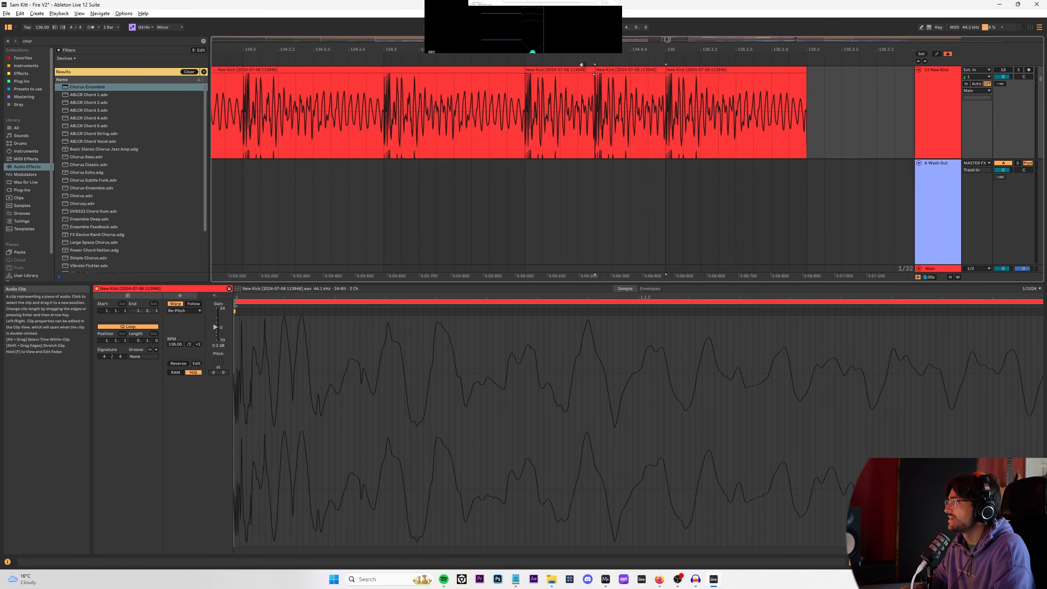
Step: Fit the track heights to the arrangement view and hide the clip details to show the full New Kick pattern
scroll(592, 85, down, 5)
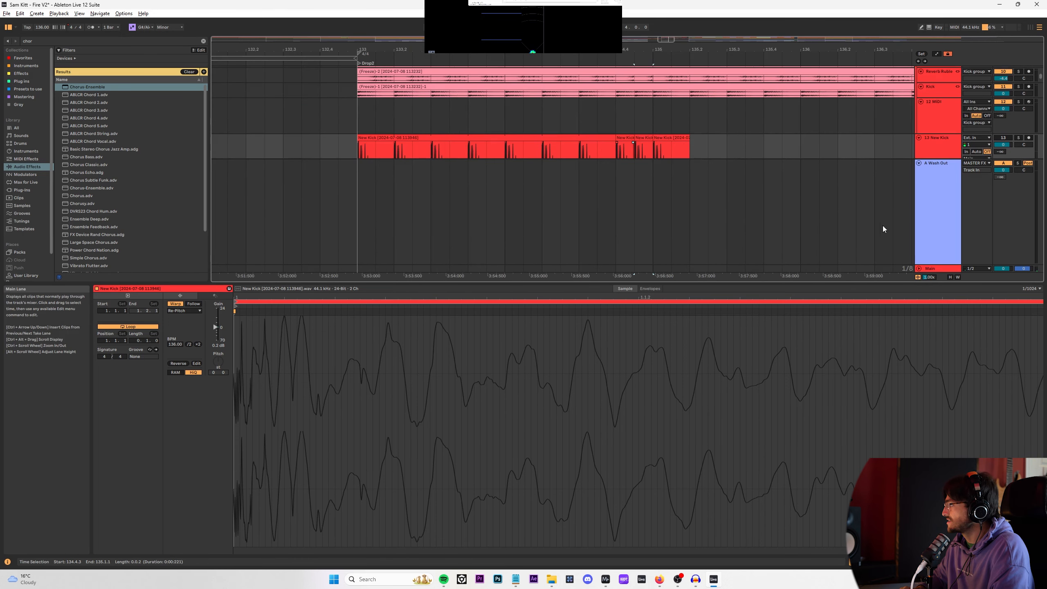
key(h)
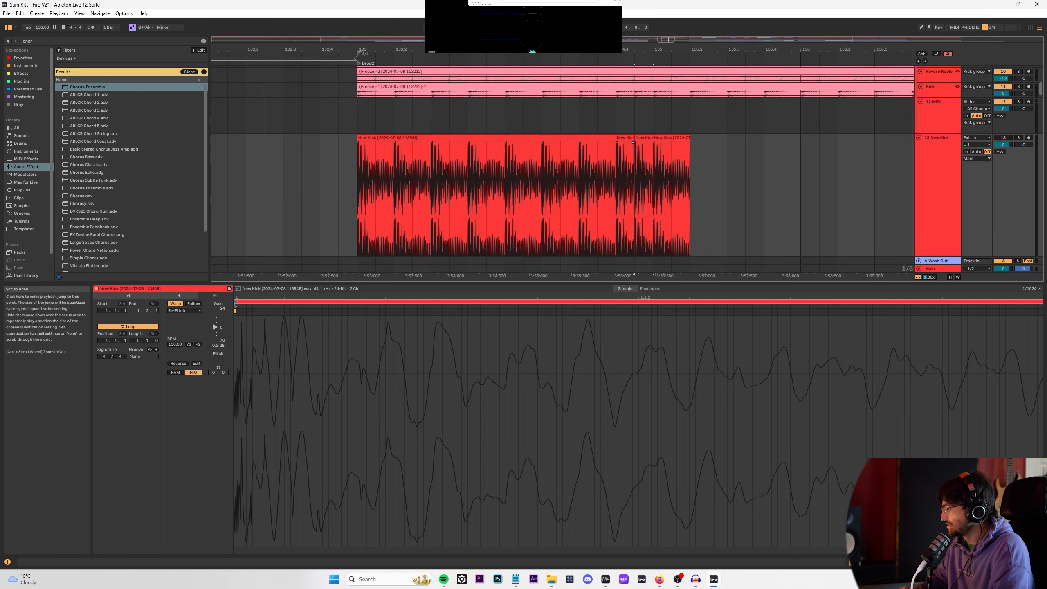
key(ctrl+alt+l)
scroll(697, 176, up, 5)
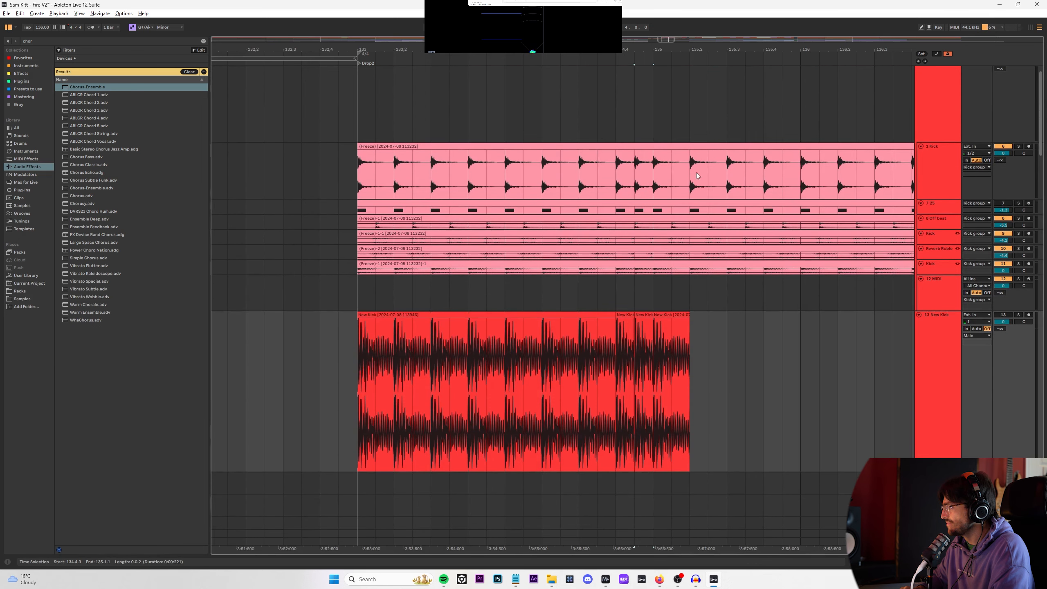
Step: Duplicate the looped New Kick clip to 135.2.1 so the kick pattern continues to 137.1.1
click(438, 342)
key(ctrl+d)
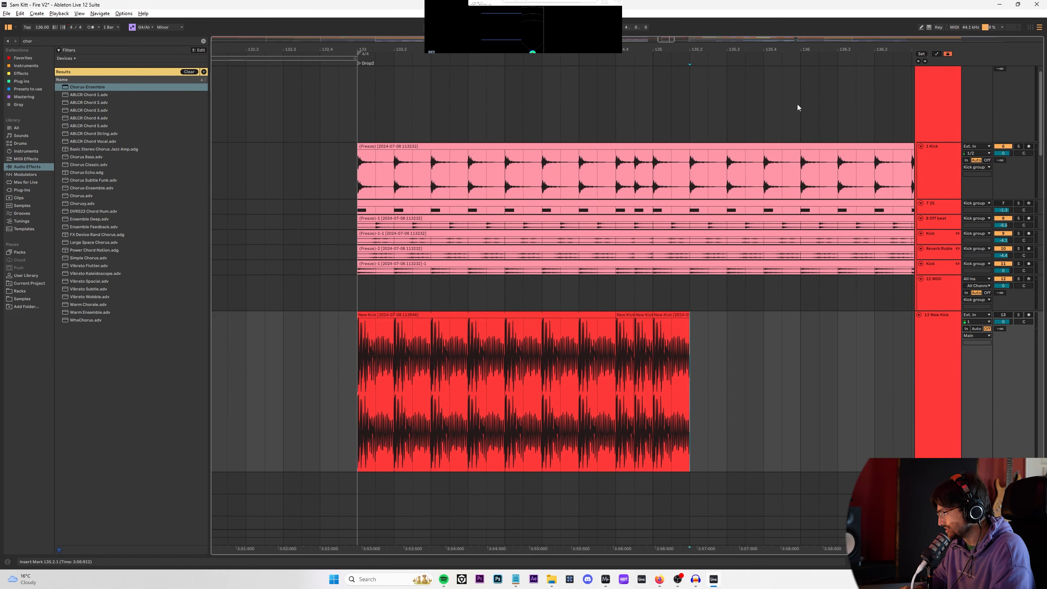
drag(771, 46, 570, 46)
key(shift+Tab)
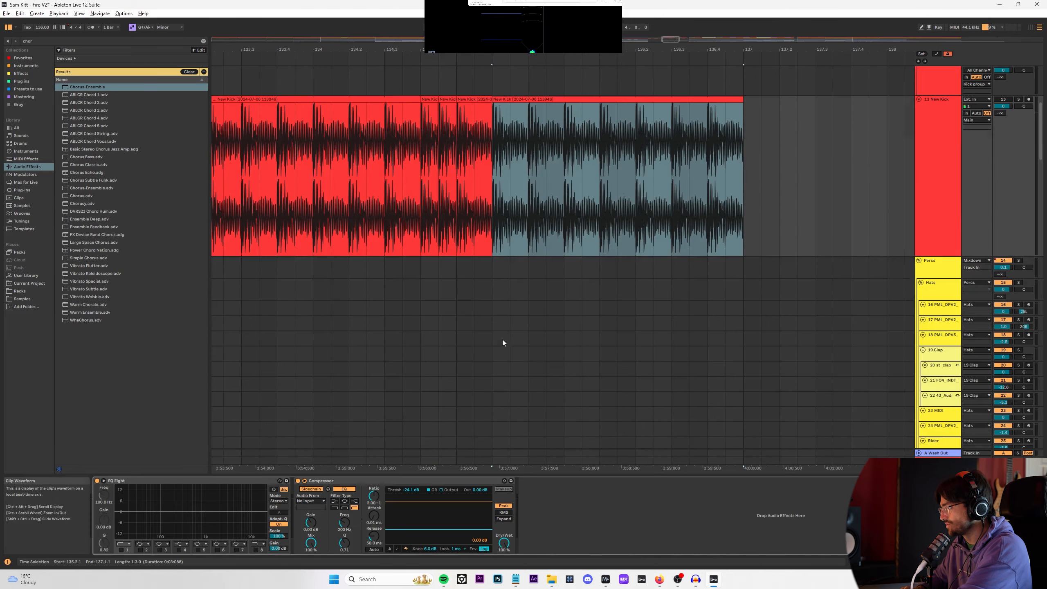
key(shift+Tab)
key(shift+Tab)
key(shift+Tab)
key(shift+Tab)
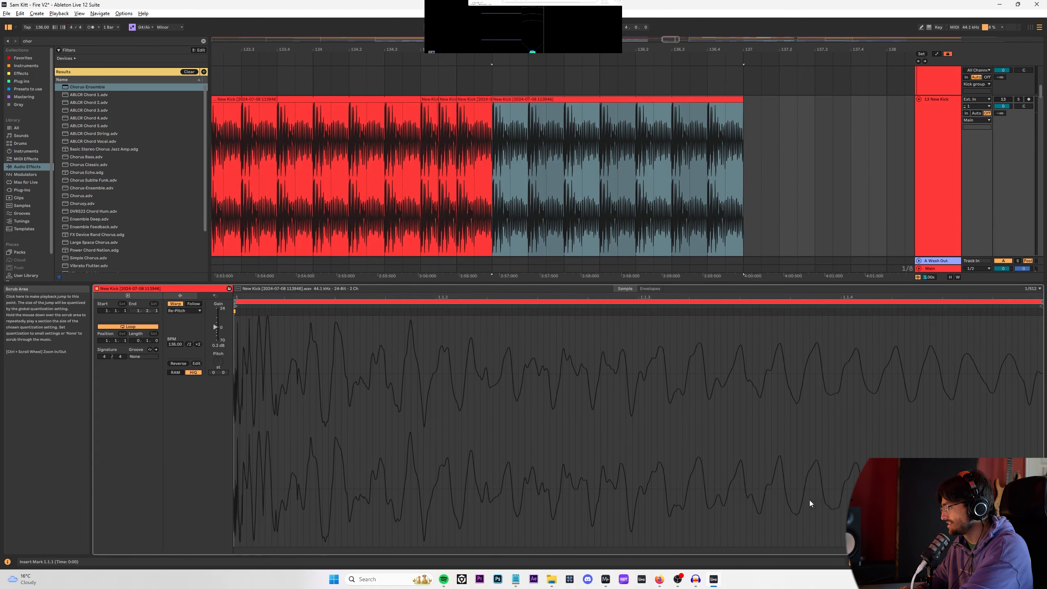
scroll(575, 218, up, 5)
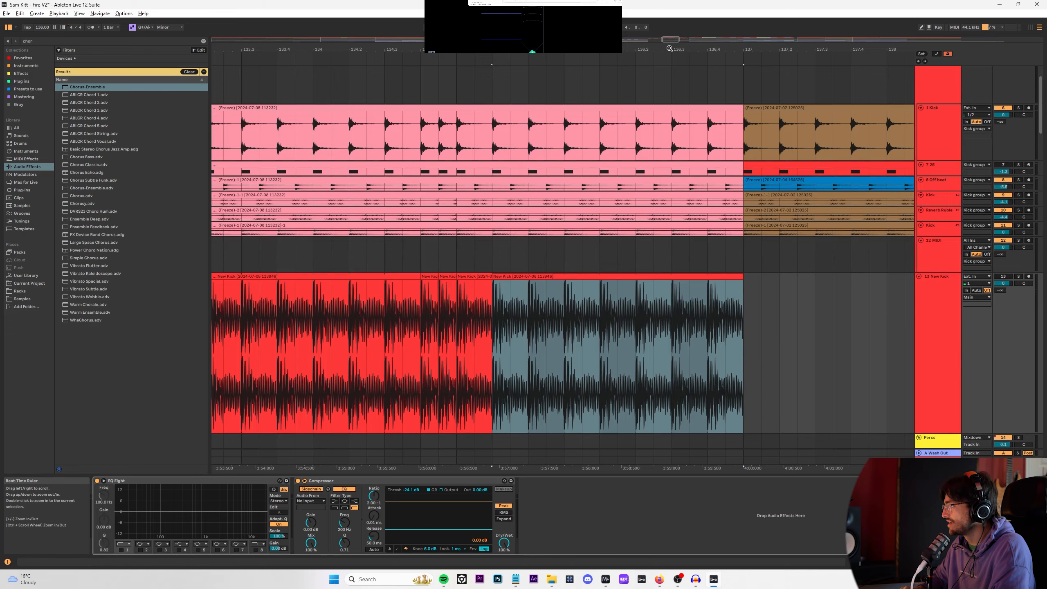
Step: Colour all New Kick clips from 133.1.1 to 137.1.1 pink and consolidate them into one clip
drag(670, 48, 486, 27)
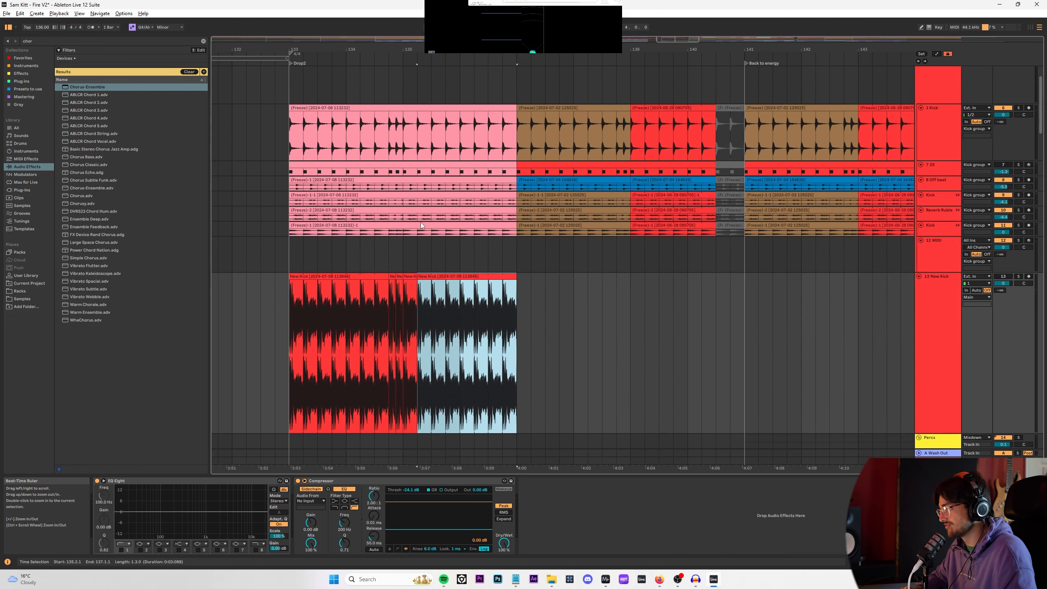
click(410, 275)
shift+click(363, 278)
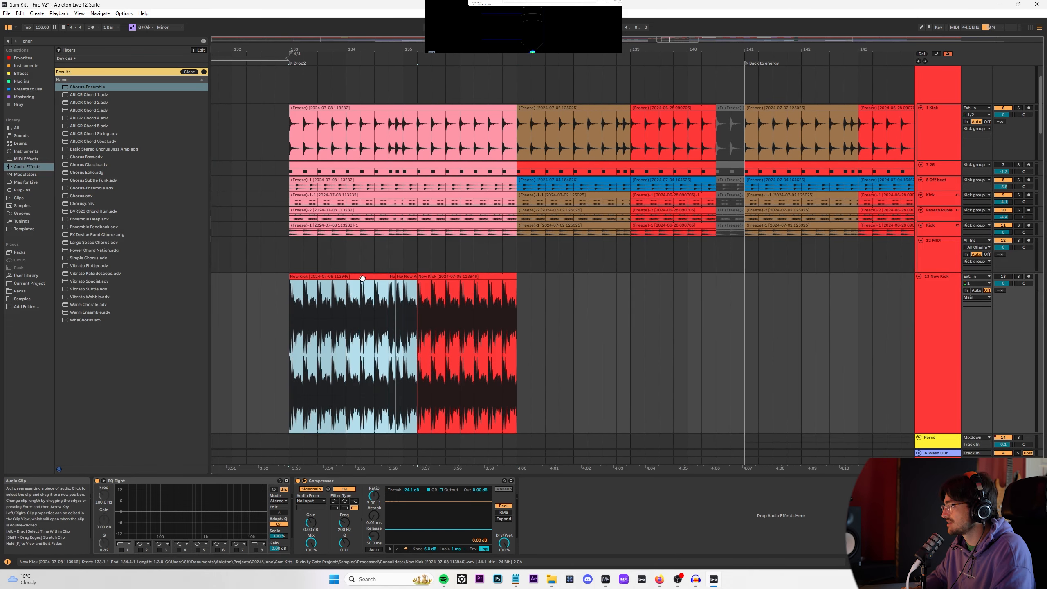
shift+click(436, 278)
right_click(436, 278)
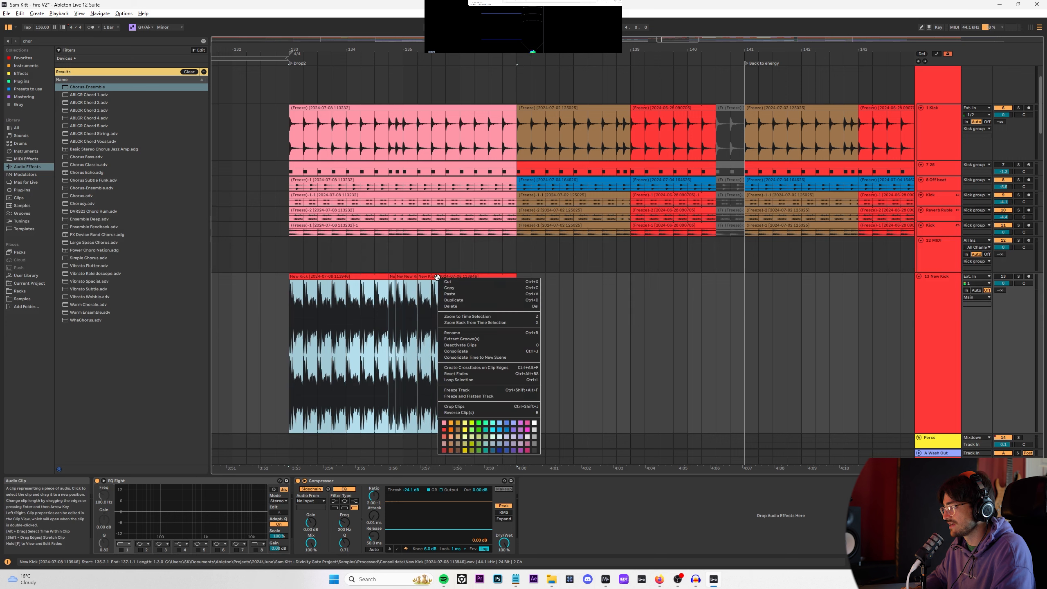
click(443, 423)
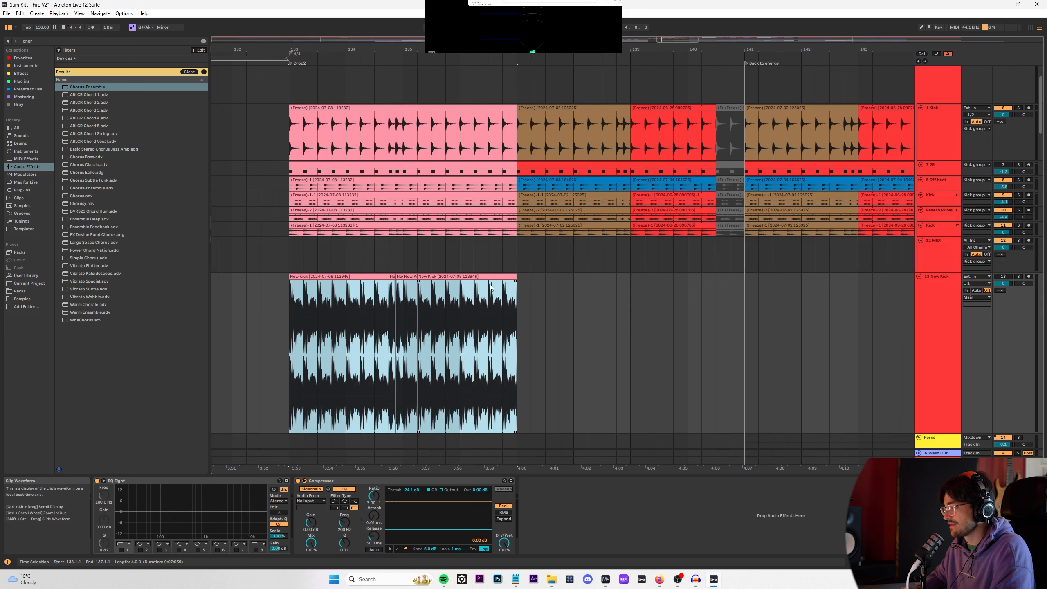
key(ctrl+j)
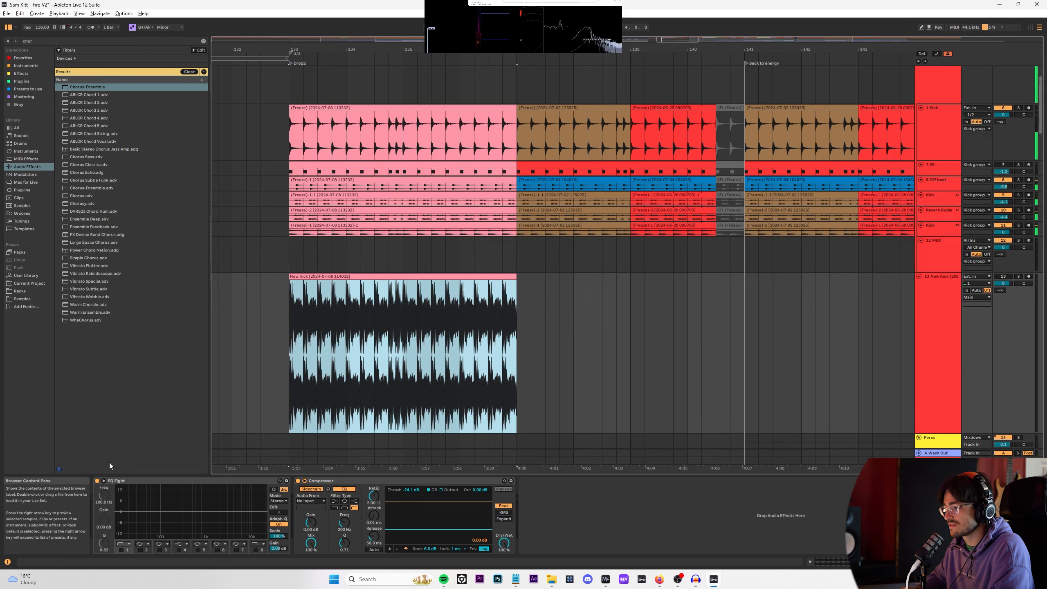
Step: Turn on looping for the consolidated four-bar New Kick clip and extend it to 140.3.1
double_click(411, 312)
key(F11)
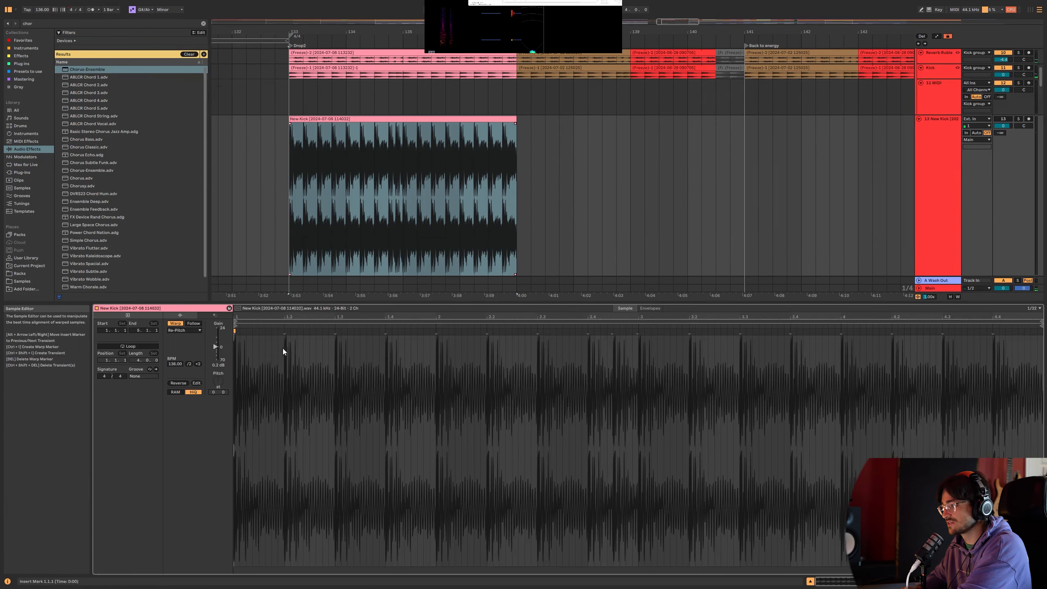
key(shift+Tab)
key(shift+Tab)
click(137, 347)
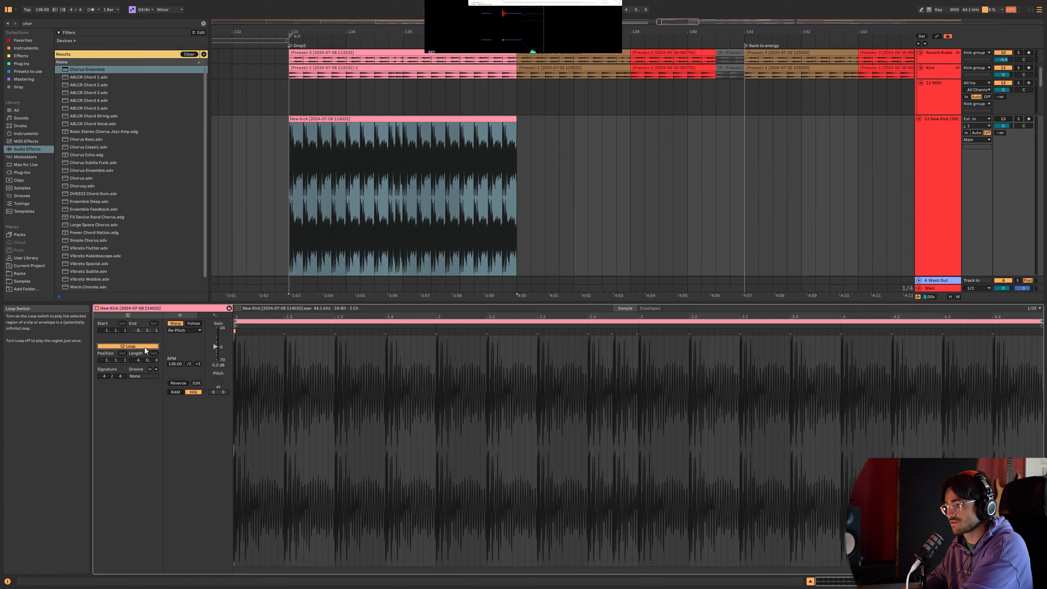
key(shift+Tab)
key(F11)
key(F11)
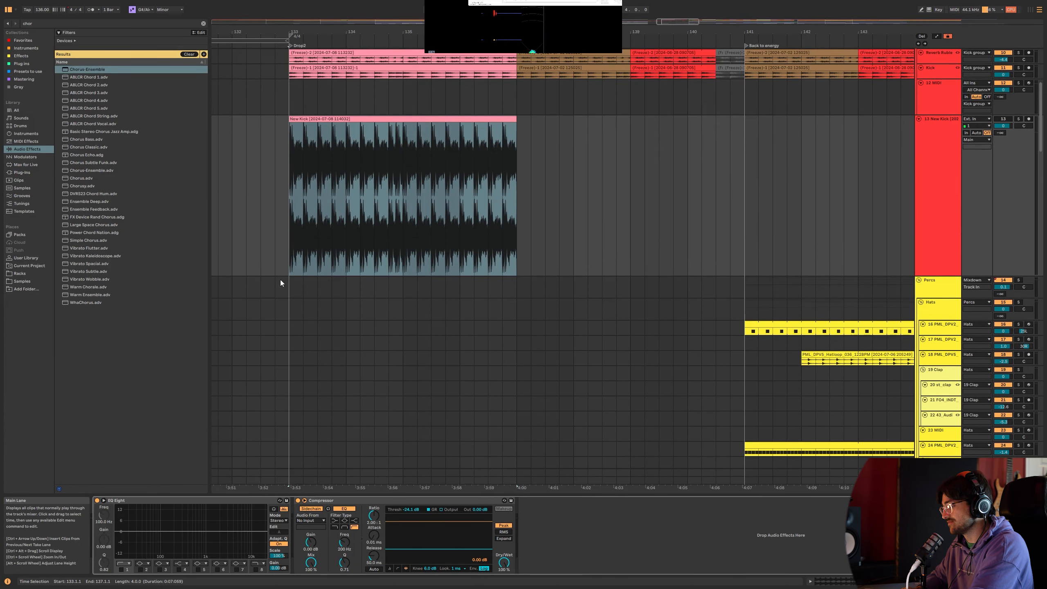
scroll(460, 270, up, 3)
scroll(459, 271, up, 3)
drag(516, 254, 713, 251)
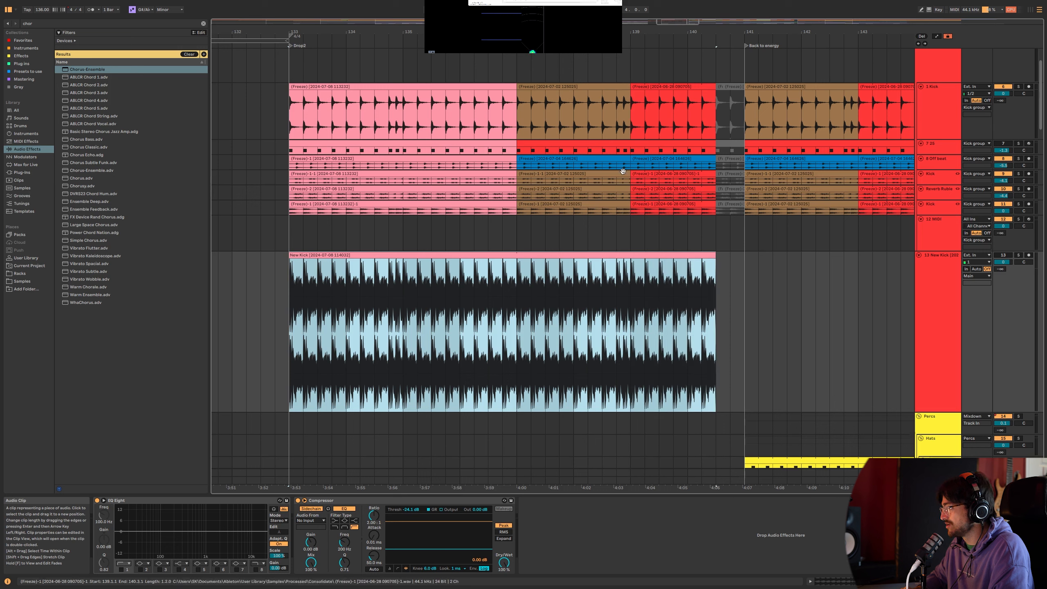
Step: Colour the original kick group clips from 133.1.1 to 140.3.1 pink to match New Kick
click(494, 124)
shift+click(688, 205)
right_click(687, 204)
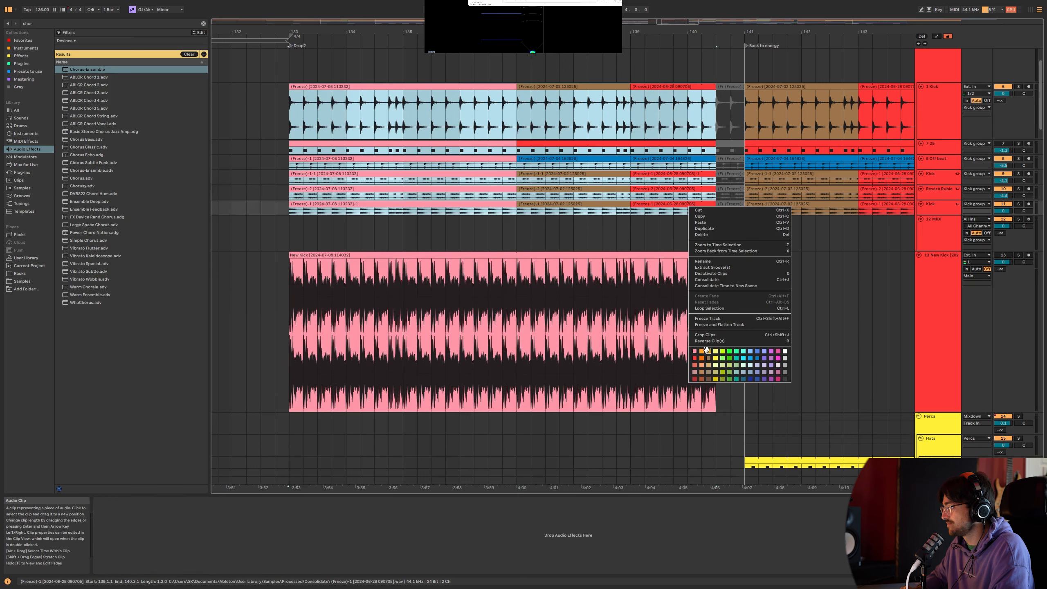
click(694, 351)
click(626, 227)
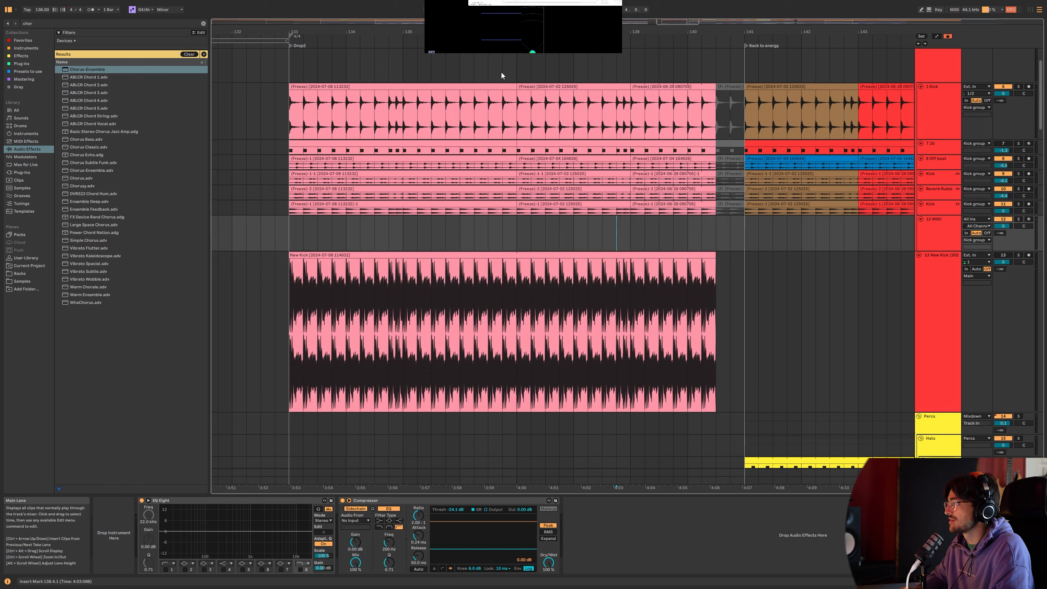
Step: Turn on looping for the kick group's clips at 133.1.1 to 137.1.1 and extend them over the following clips to 140.3.1
click(484, 86)
shift+click(511, 201)
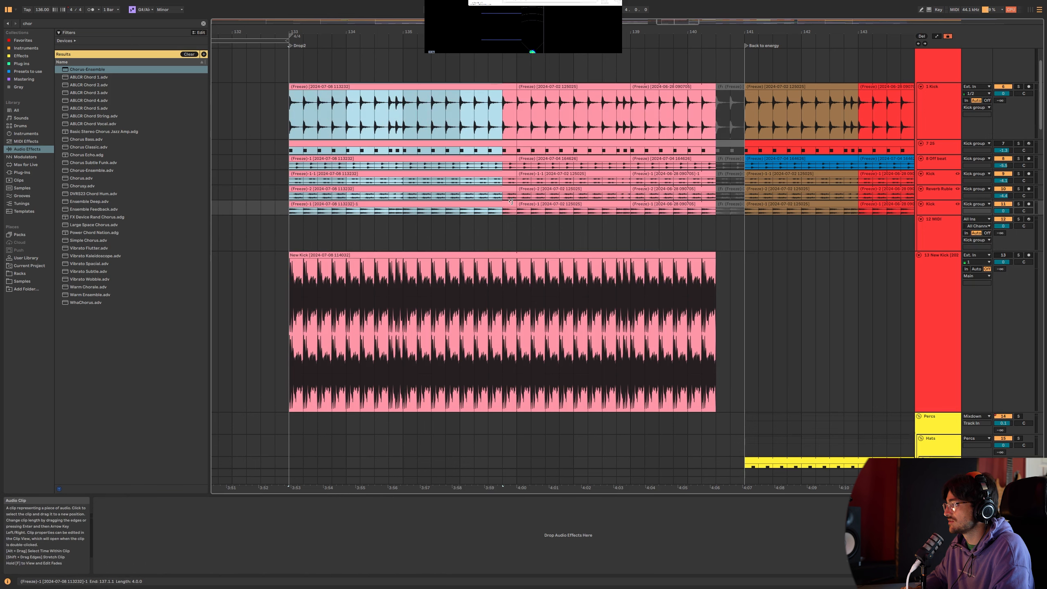
double_click(453, 119)
click(117, 346)
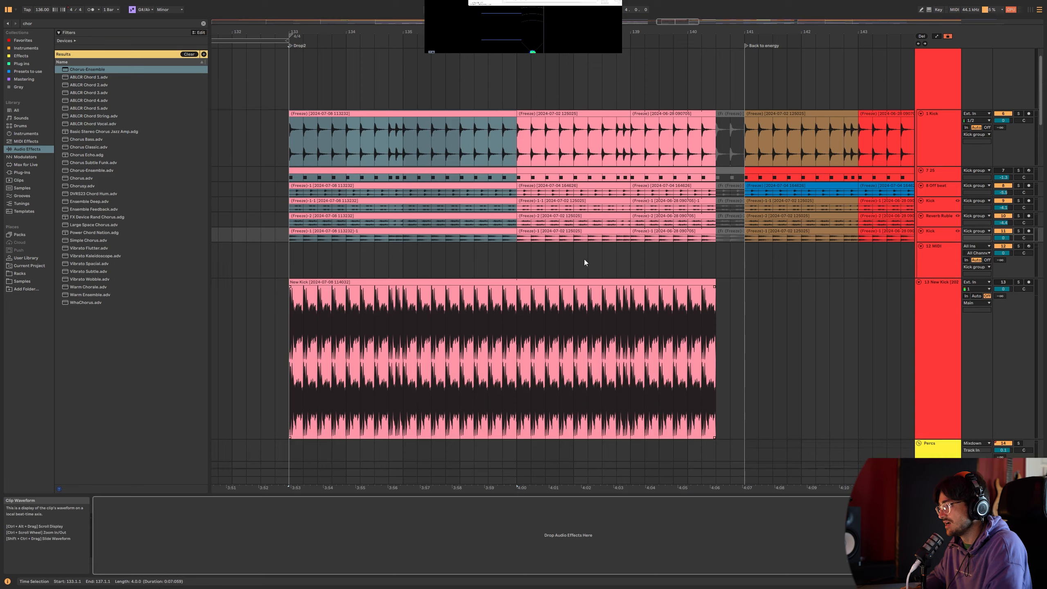
drag(512, 270, 715, 271)
Step: Copy the New Kick clip from Drop2 to 141.1.1 at the Back to energy marker
click(642, 321)
scroll(633, 322, down, 3)
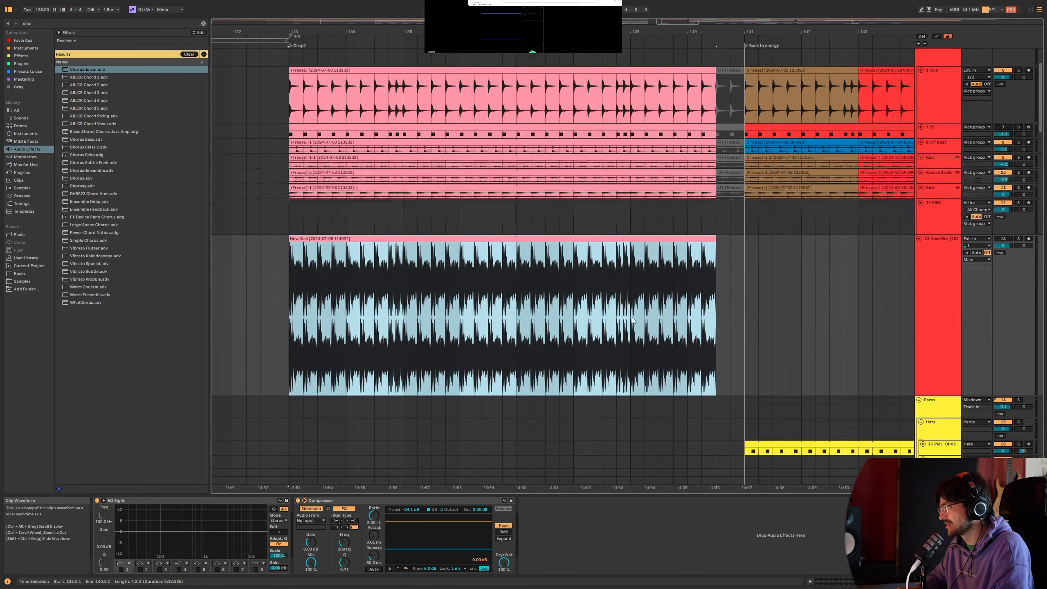
scroll(632, 280, down, 3)
scroll(314, 182, right, 10)
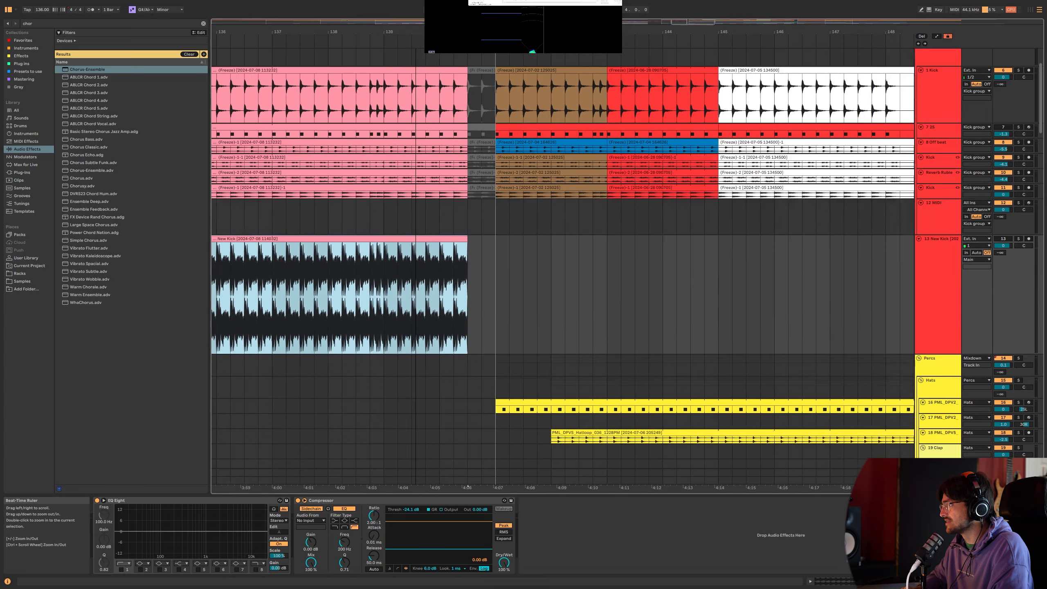
click(309, 247)
key(ctrl+v)
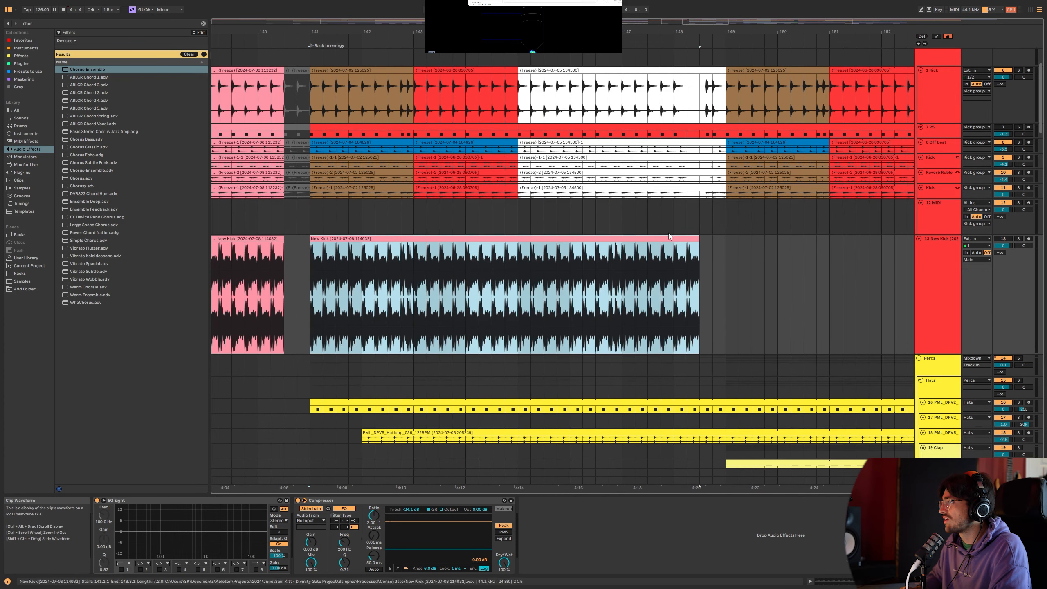
Step: Split the kick group's clips at 137.1.1 and duplicate the four-bar section twice, filling the tracks to 145.1.1
click(280, 70)
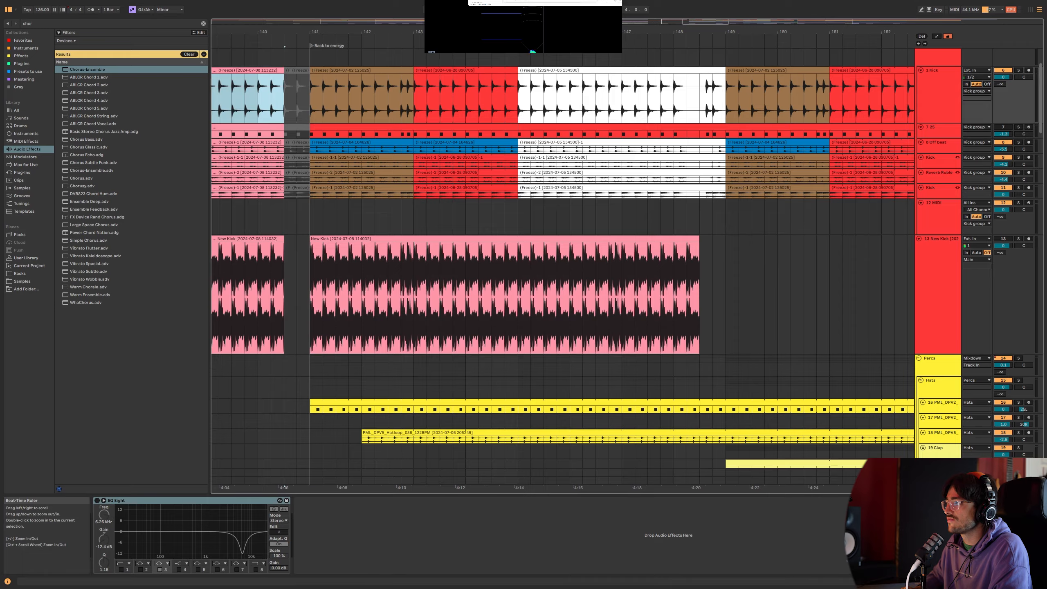
scroll(484, 72, left, 6)
drag(330, 34, 441, 37)
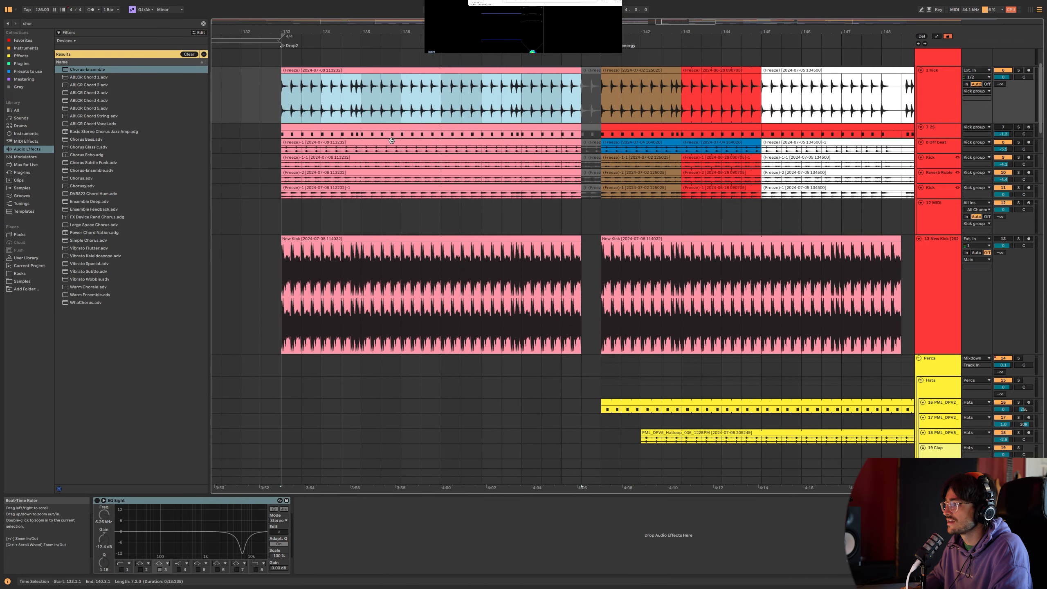
drag(281, 71, 440, 69)
key(ctrl+e)
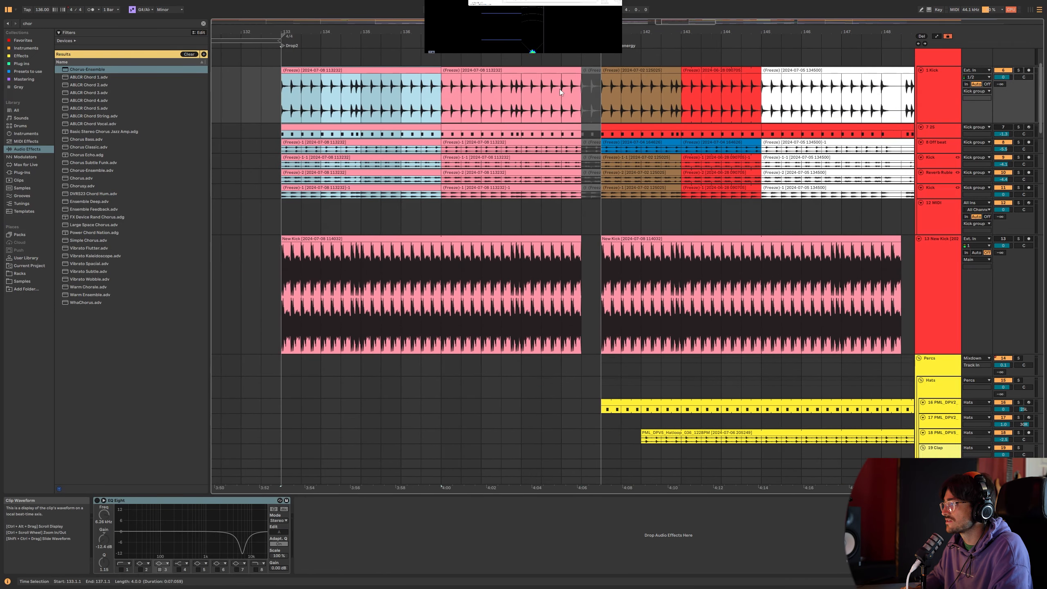
key(ctrl+d)
key(ctrl+d)
Step: Shorten the second New Kick clip to end at 148.2.1, where the original kick pattern pauses
drag(726, 37, 311, 82)
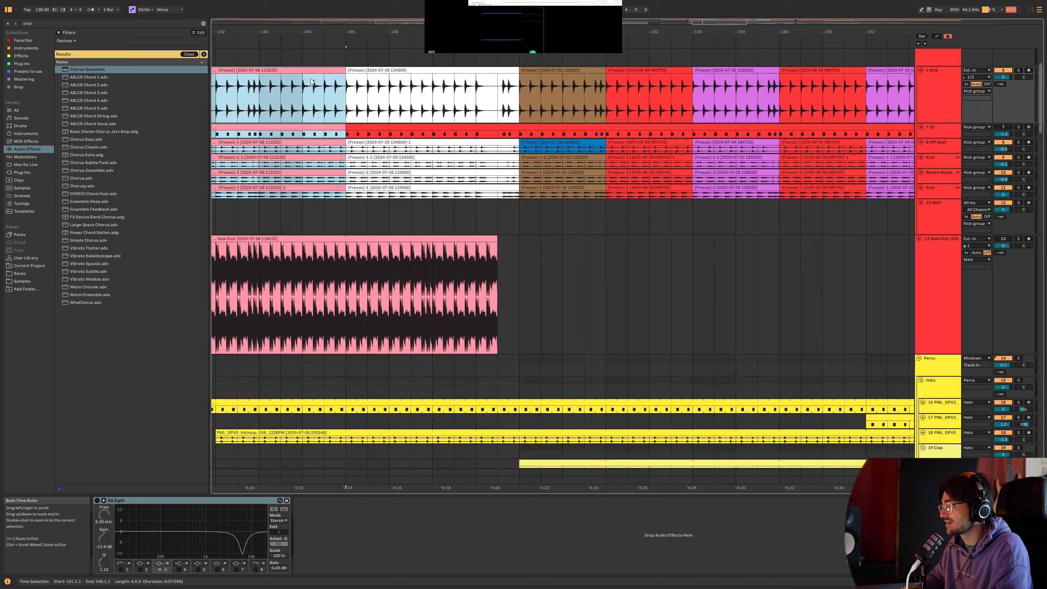
scroll(503, 238, up, 5)
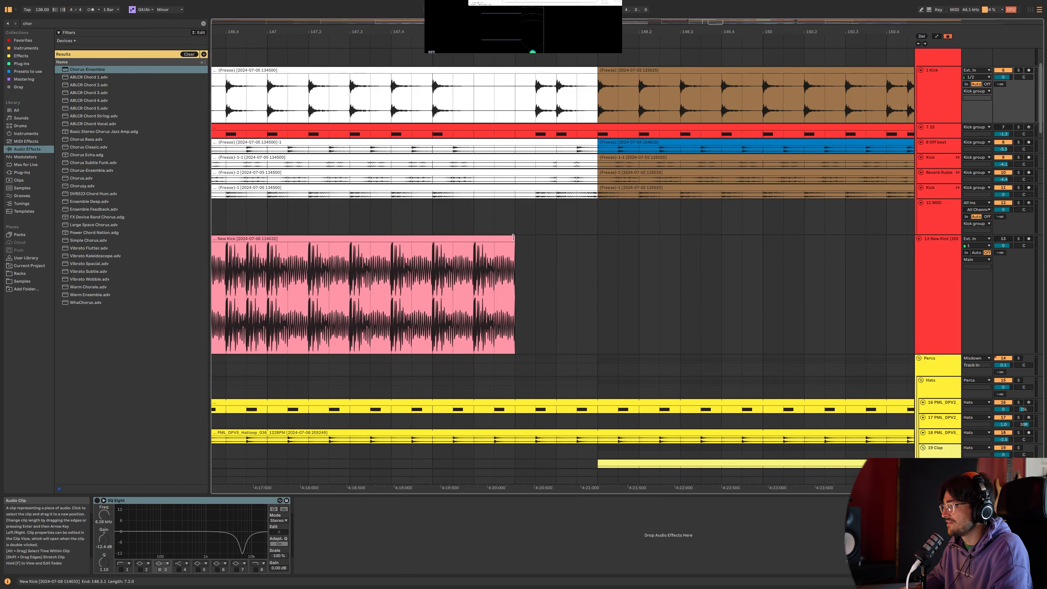
drag(512, 239, 474, 238)
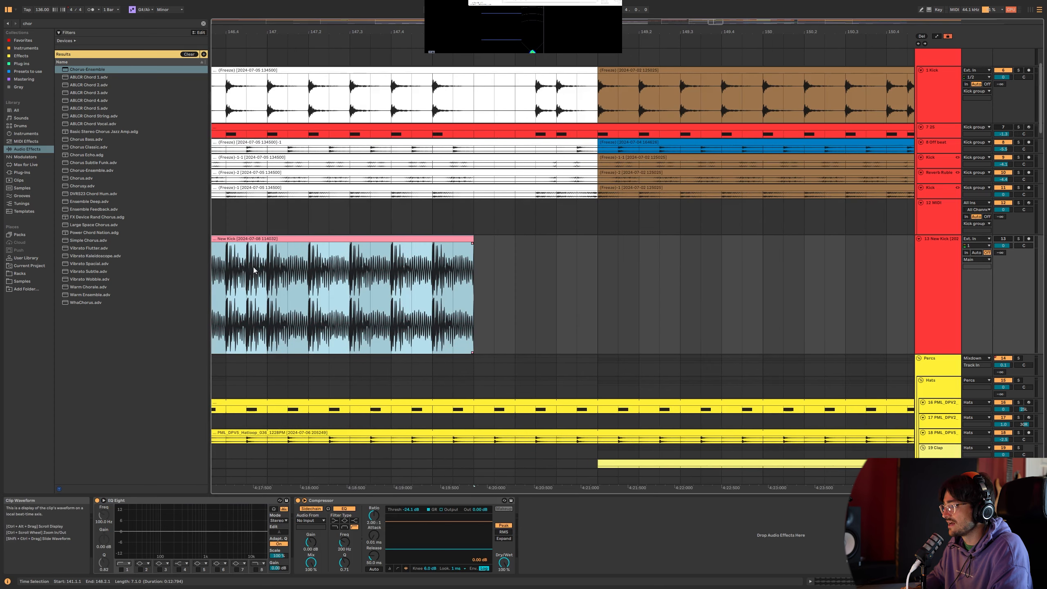
Step: Copy the one-beat New Kick double kick from 146.4.1 to 148.3.3 to match the original kicks
click(288, 263)
drag(267, 262, 226, 262)
key(ctrl+e)
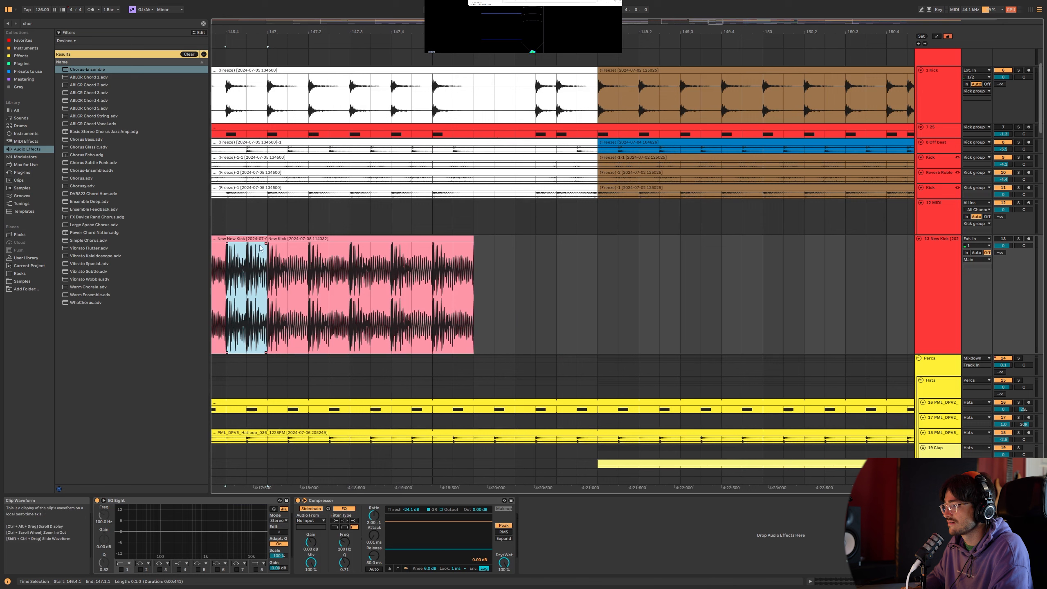
click(532, 247)
key(ctrl+v)
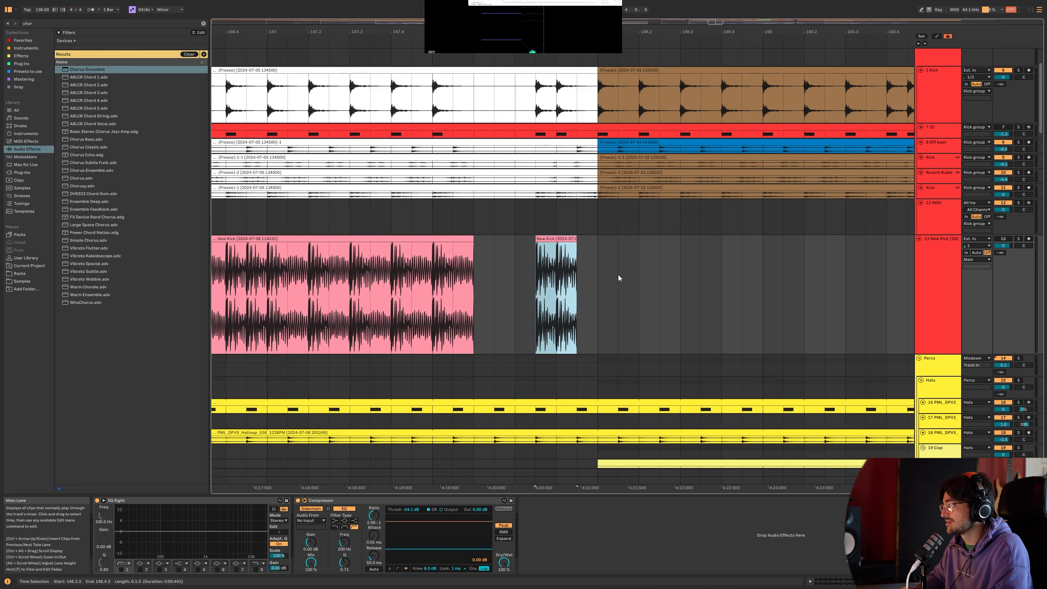
Step: Make the second kick of the pasted pair run from 148.4.1 to 149.1.1 with a short fade-out
scroll(602, 274, up, 2)
scroll(576, 276, up, 5)
drag(576, 277, 620, 270)
click(574, 282)
key(ctrl+e)
scroll(508, 276, down, 5)
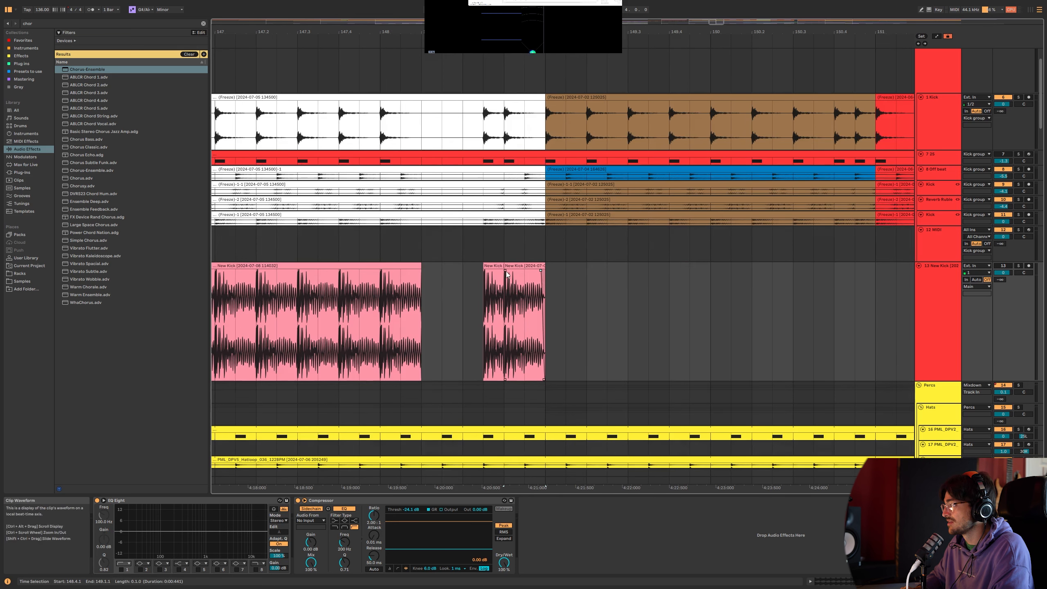
scroll(539, 225, up, 2)
scroll(527, 232, up, 4)
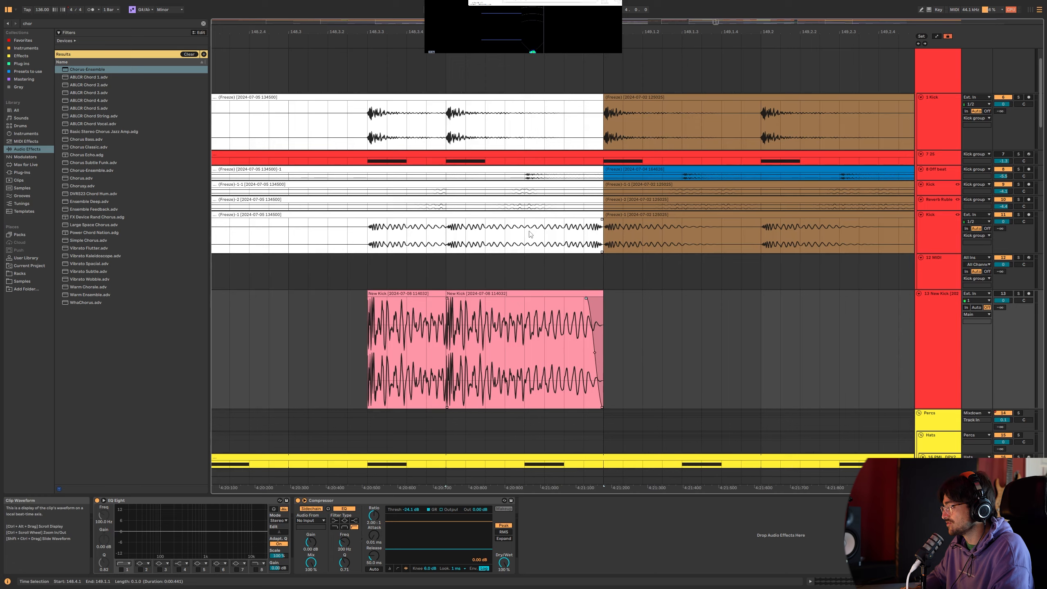
scroll(967, 137, up, 2)
Step: Play the original double kick from 148.3.3 with the first Kick track soloed, followed by the whole Kick group
click(946, 94)
click(387, 161)
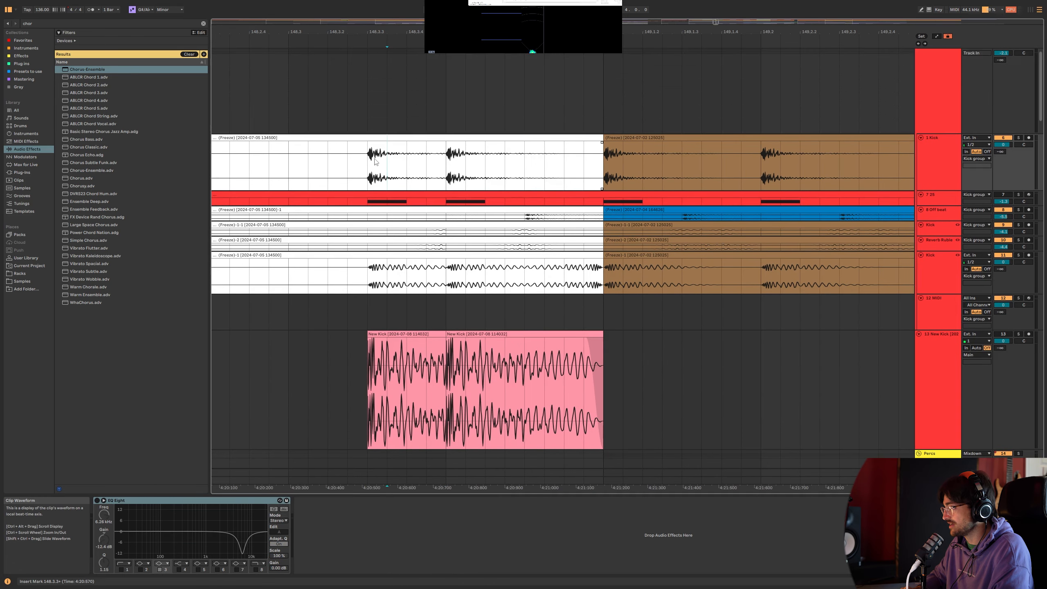
key(space)
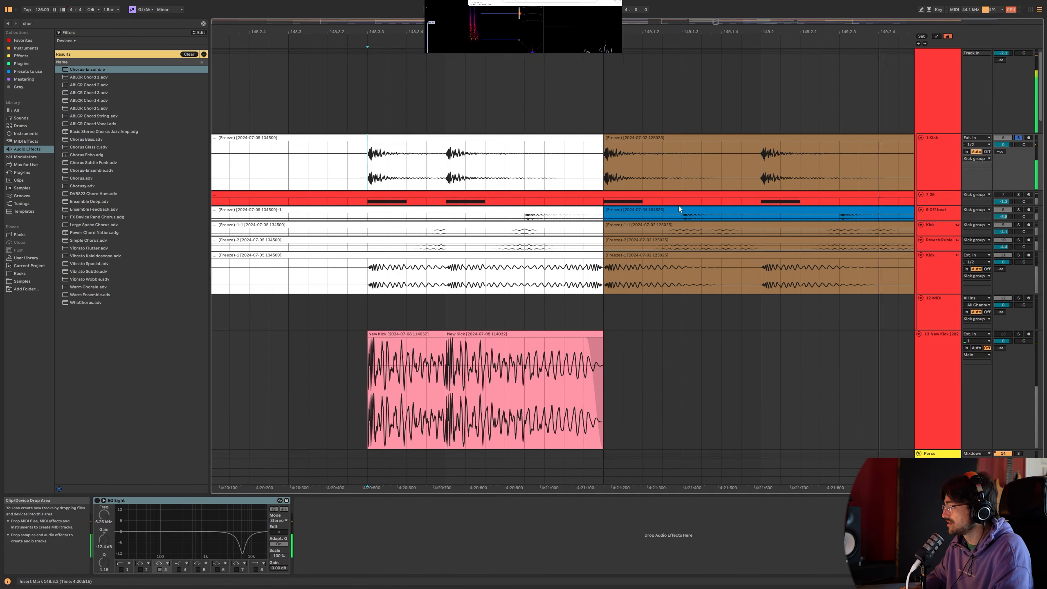
scroll(1012, 83, up, 1)
click(932, 108)
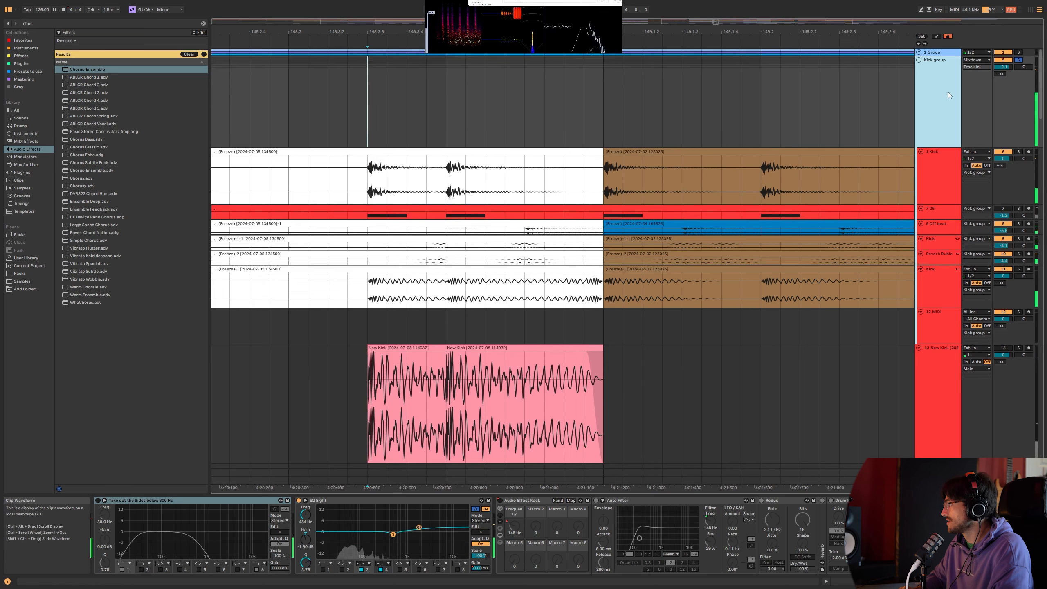
key(space)
key(space)
Step: Shorten the New Kick clip at 148.4.1, give it a longer fade-out, and fill the gap to 149.1.1 with a short New Kick piece
drag(447, 358, 581, 354)
key(ctrl+d)
key(r)
Step: Solo the New Kick track and play back the edited double kick from 148.3.3
click(463, 347)
key(space)
key(s)
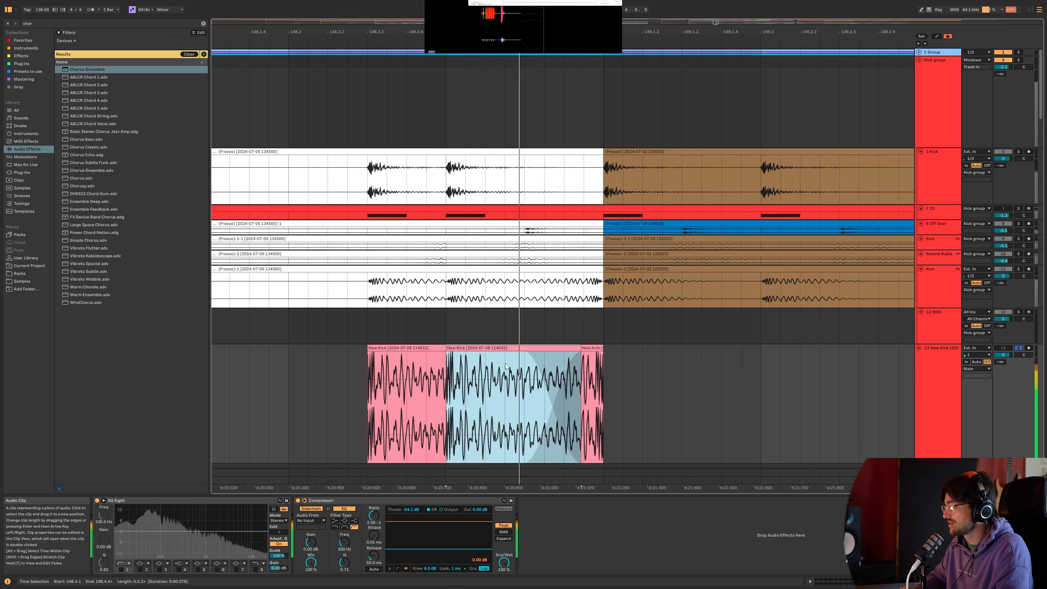
click(626, 362)
click(368, 365)
key(space)
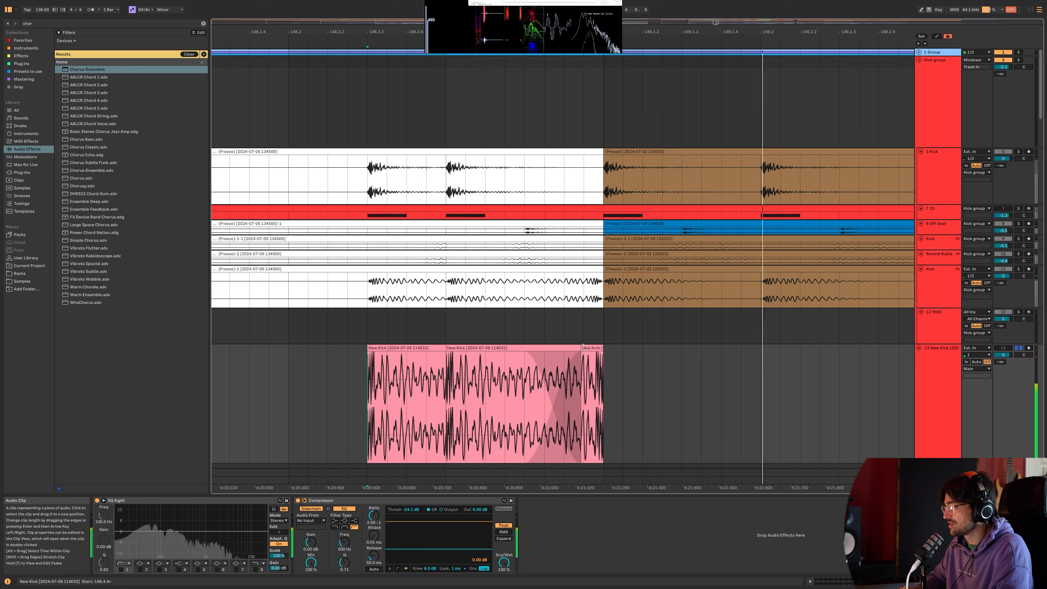
Step: Start the short New Kick filler before 149.1.1 earlier, and play it with a copy of the 148.3.3 kick placed at 149.1.1
drag(582, 347, 562, 347)
click(642, 363)
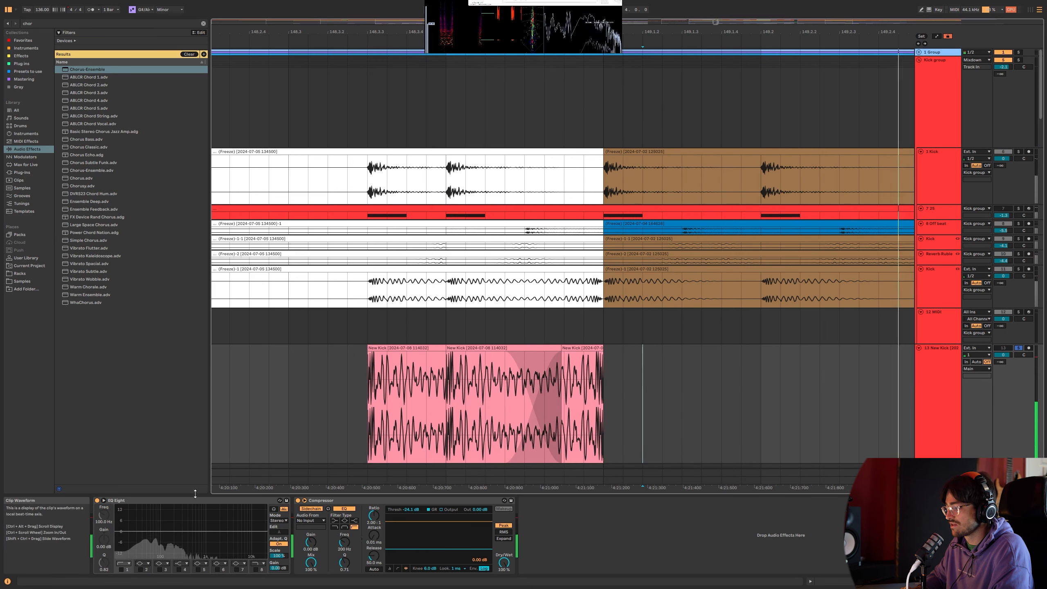
drag(414, 347, 650, 352)
key(space)
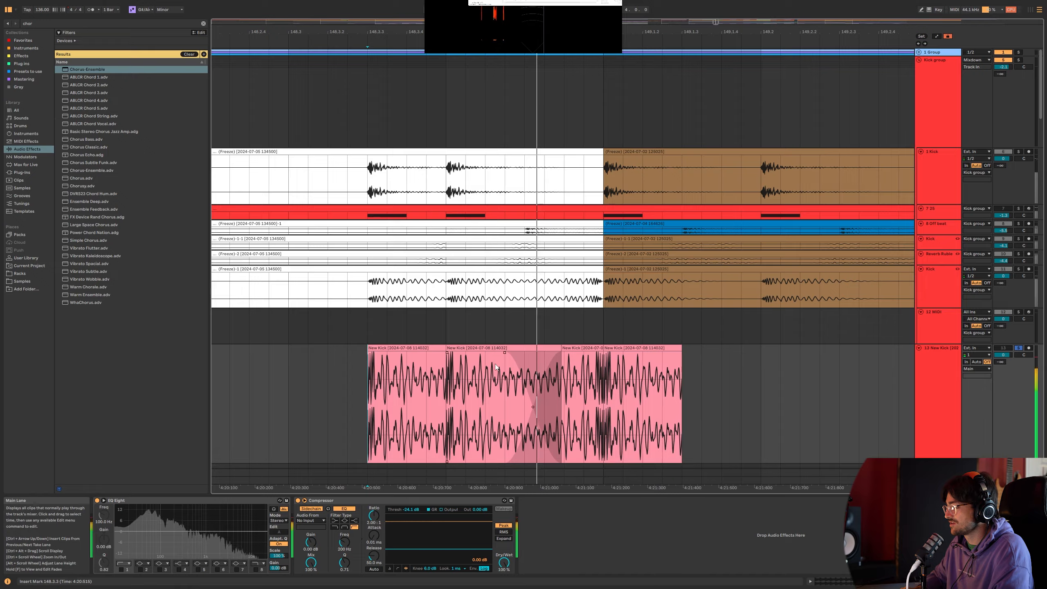
Step: Split the New Kick clip starting at 141.1.1 at 148.1.1 and paste a copy of its seven-bar part at 149.1.1
scroll(517, 337, down, 3)
scroll(517, 336, down, 5)
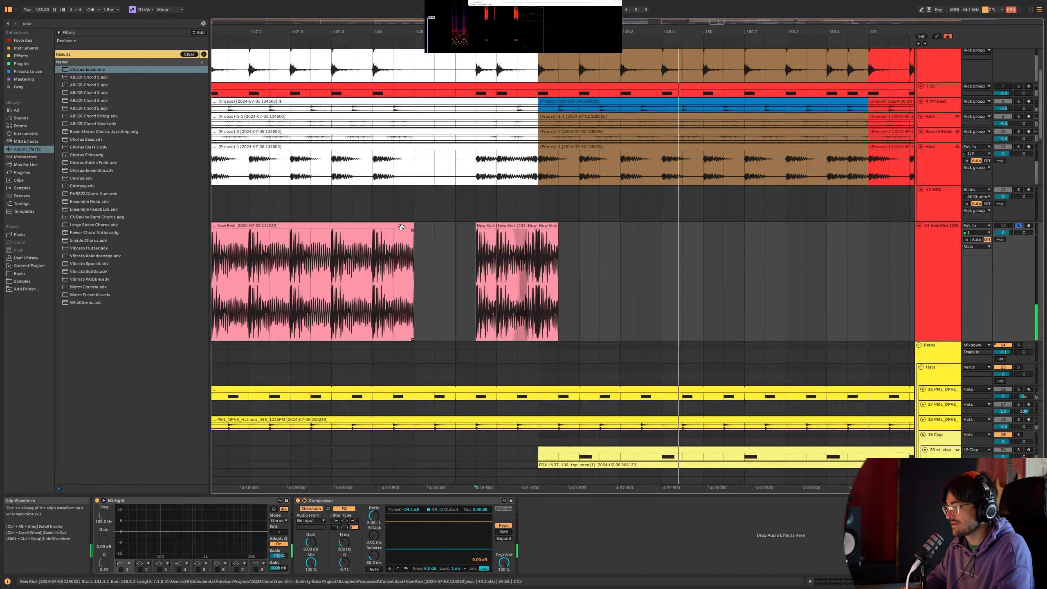
click(380, 236)
key(ctrl+e)
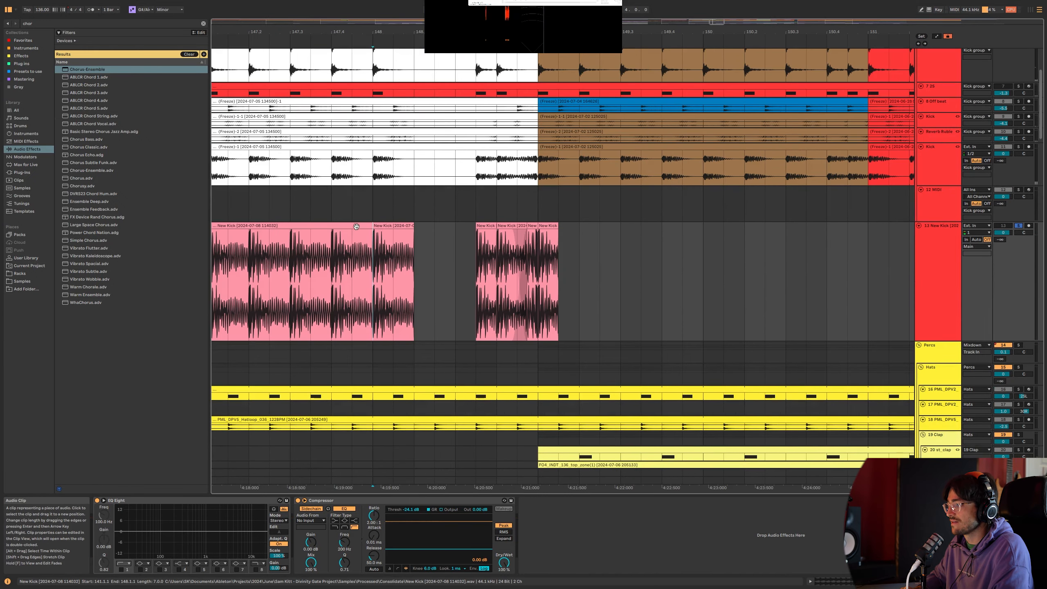
click(357, 226)
key(ctrl+c)
click(569, 236)
key(ctrl+v)
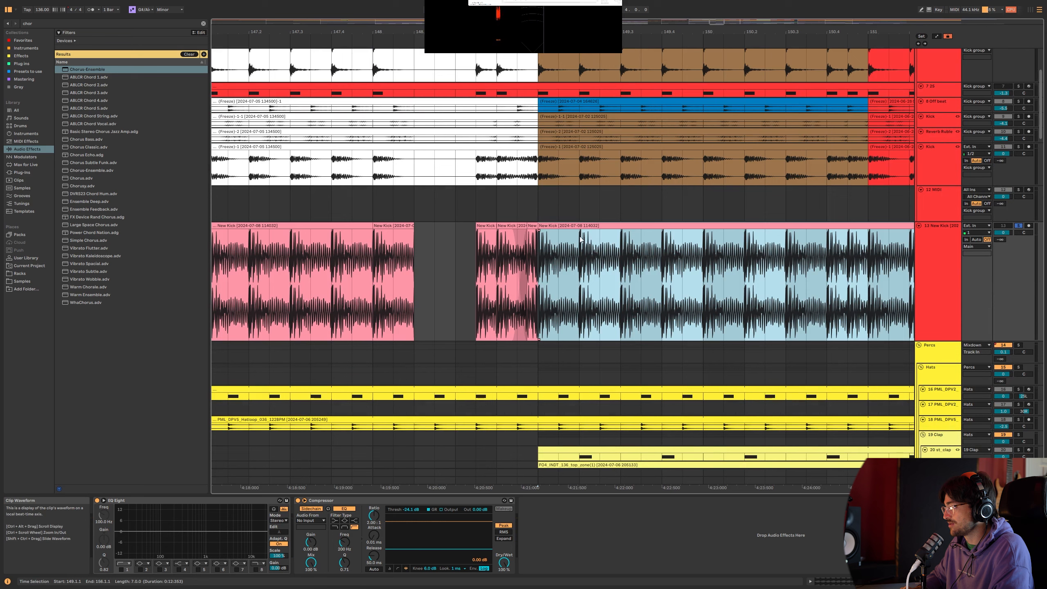
Step: Extend the New Kick clip at 141.1.1 back to 148.2.1 and the pasted clip at 149.1.1 to 159.1.1
drag(371, 226, 399, 232)
scroll(569, 245, down, 5)
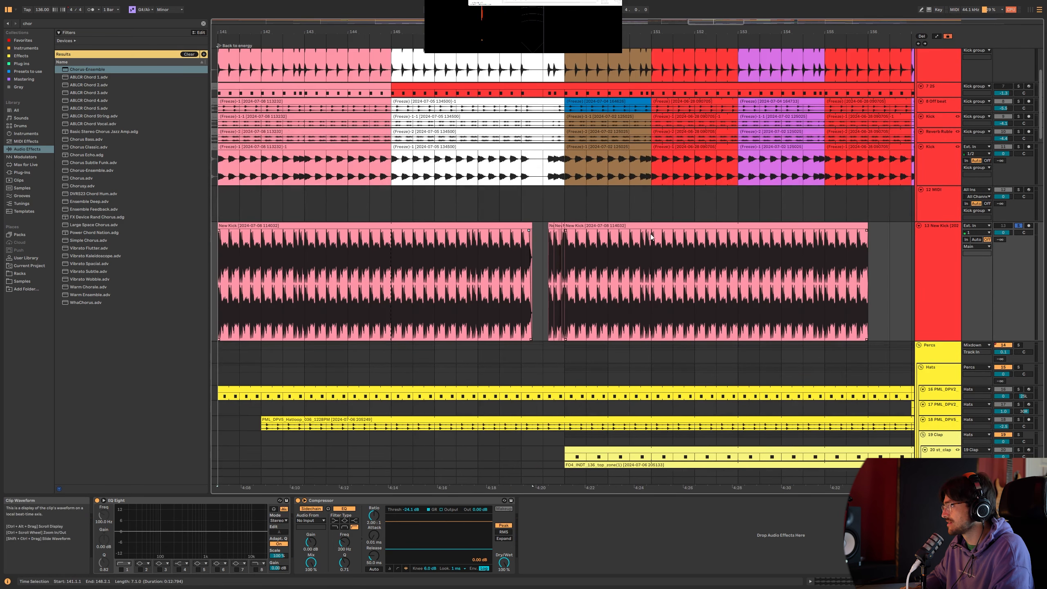
scroll(654, 227, right, 2)
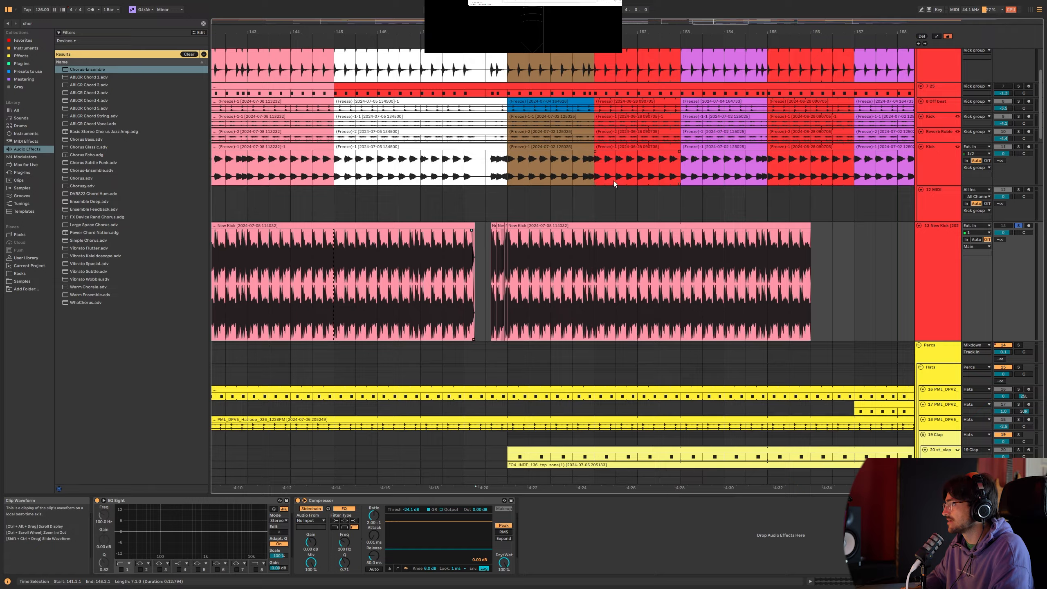
scroll(614, 180, right, 5)
scroll(643, 213, right, 1)
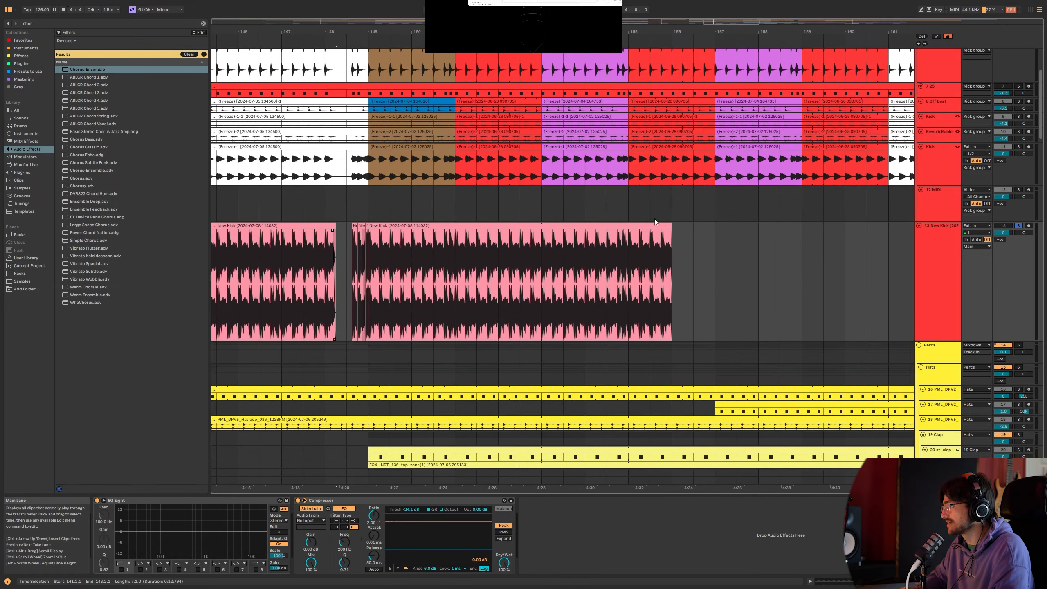
drag(670, 227, 805, 222)
scroll(401, 150, up, 3)
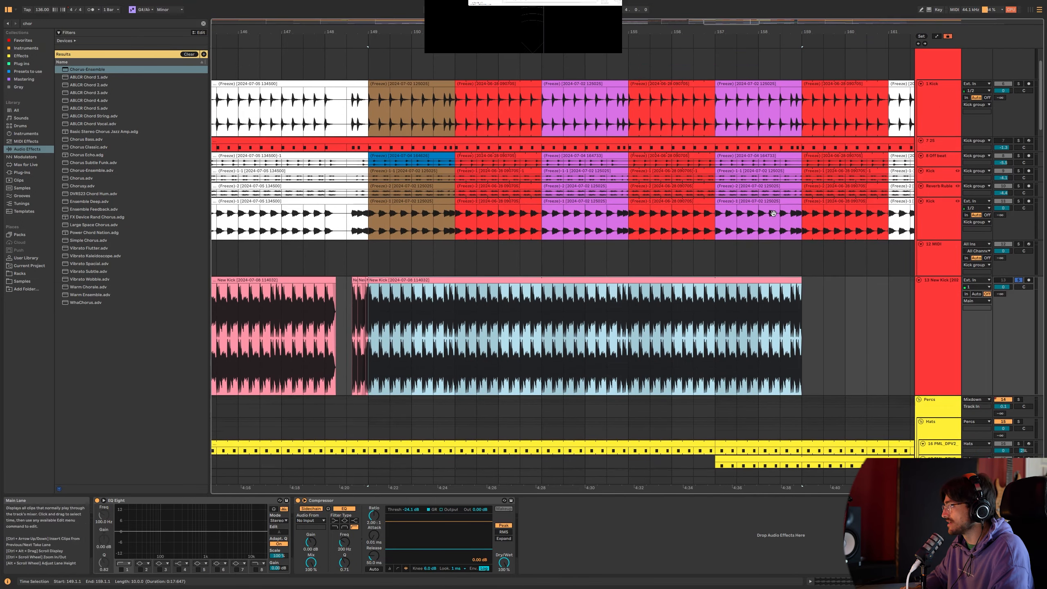
Step: Split the New Kick clip at 145.1.1 and colour the New Kick clips from 145.1.1 to 149.1.1 white
scroll(413, 129, down, 5)
scroll(702, 216, right, 15)
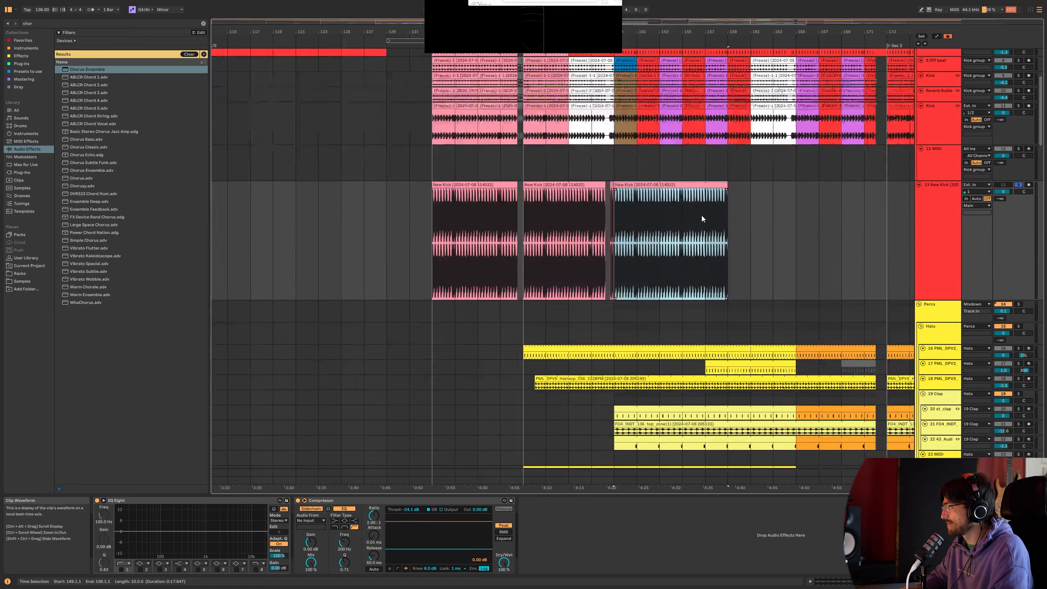
scroll(445, 184, down, 5)
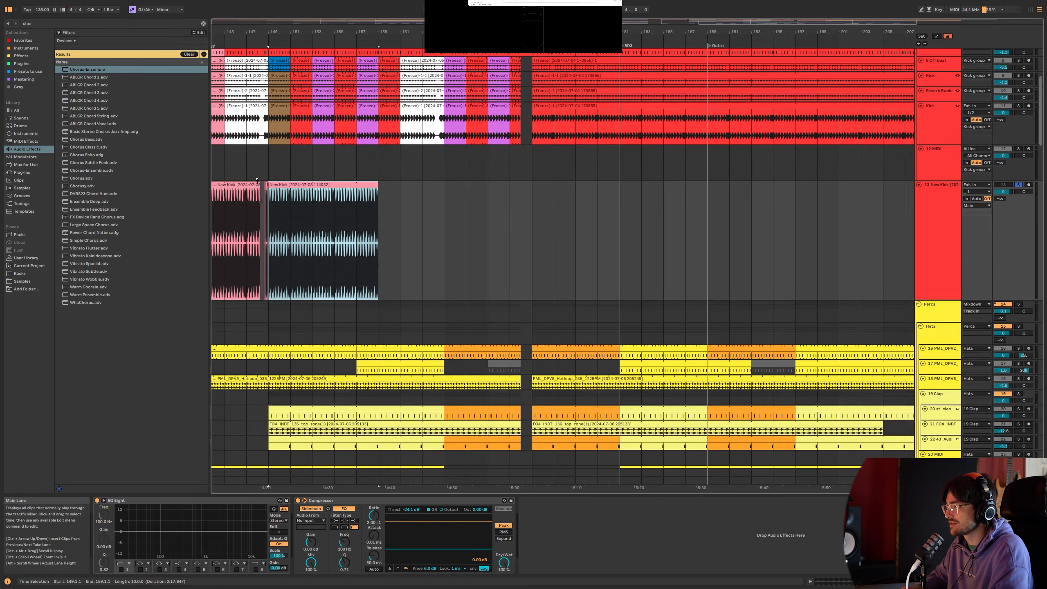
scroll(258, 182, up, 2)
click(226, 254)
scroll(224, 256, up, 4)
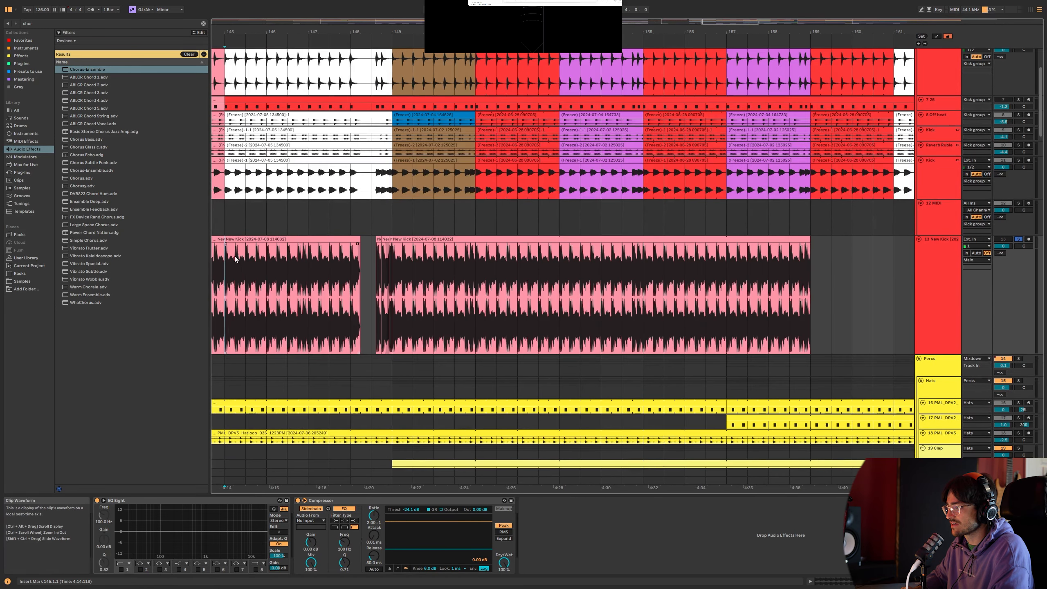
drag(224, 254, 396, 247)
right_click(387, 239)
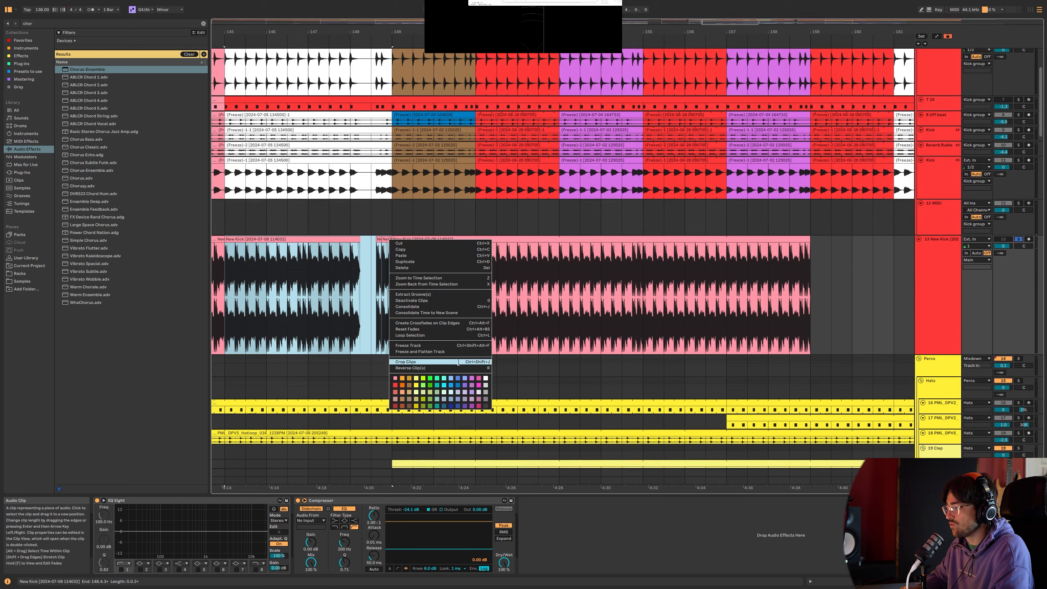
click(485, 379)
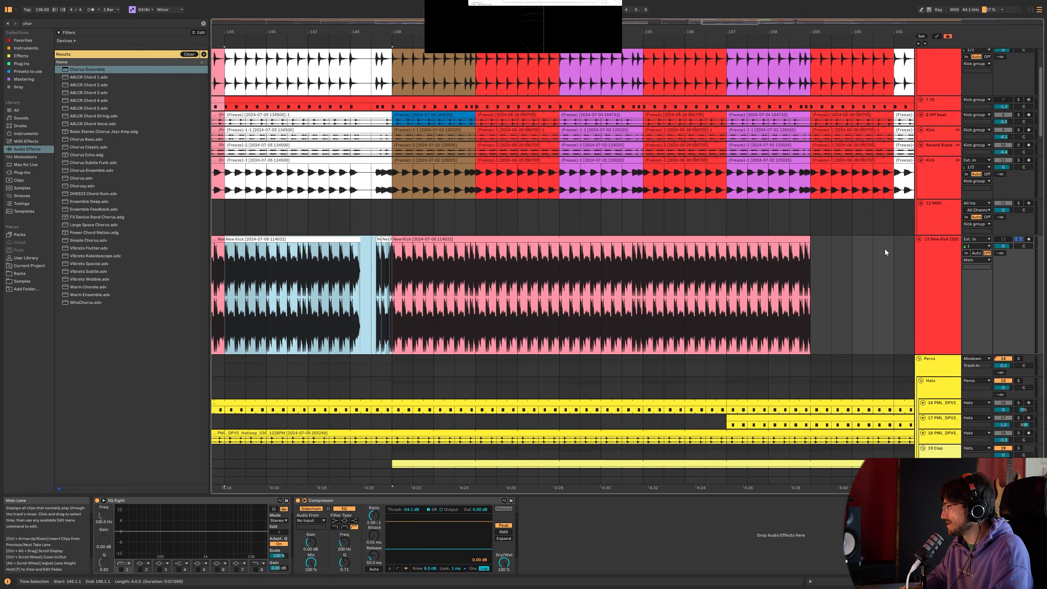
Step: Copy the white four-bar New Kick section to 161.1.1 and extend the pink clip before it to 161.1.1
click(898, 249)
drag(811, 254, 893, 254)
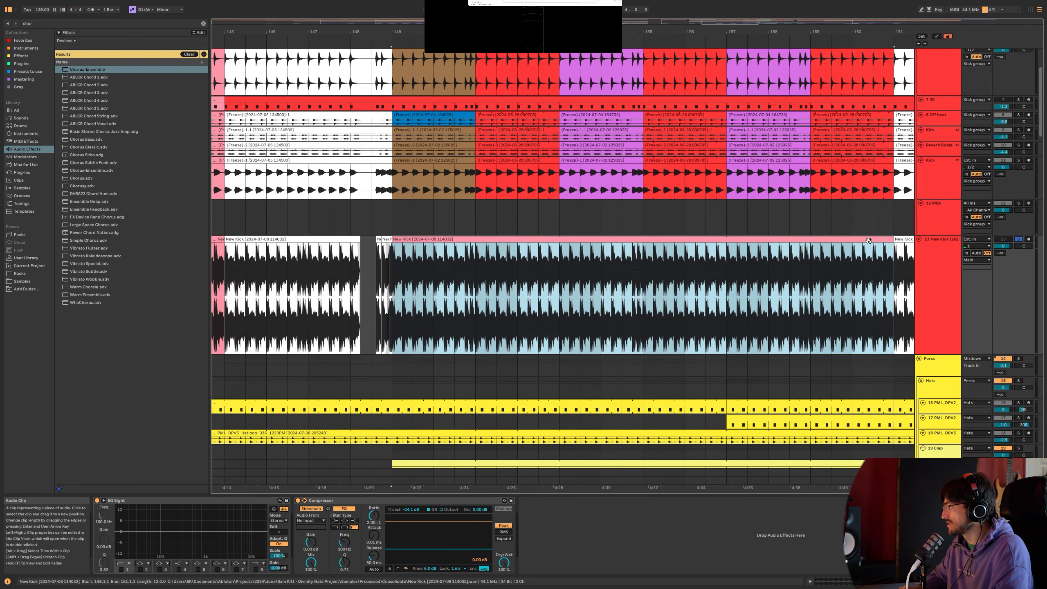
Step: Paste a copy of the 12-bar New Kick clip from 149.1.1 at 165.1.1
scroll(849, 264, right, 5)
scroll(757, 259, right, 3)
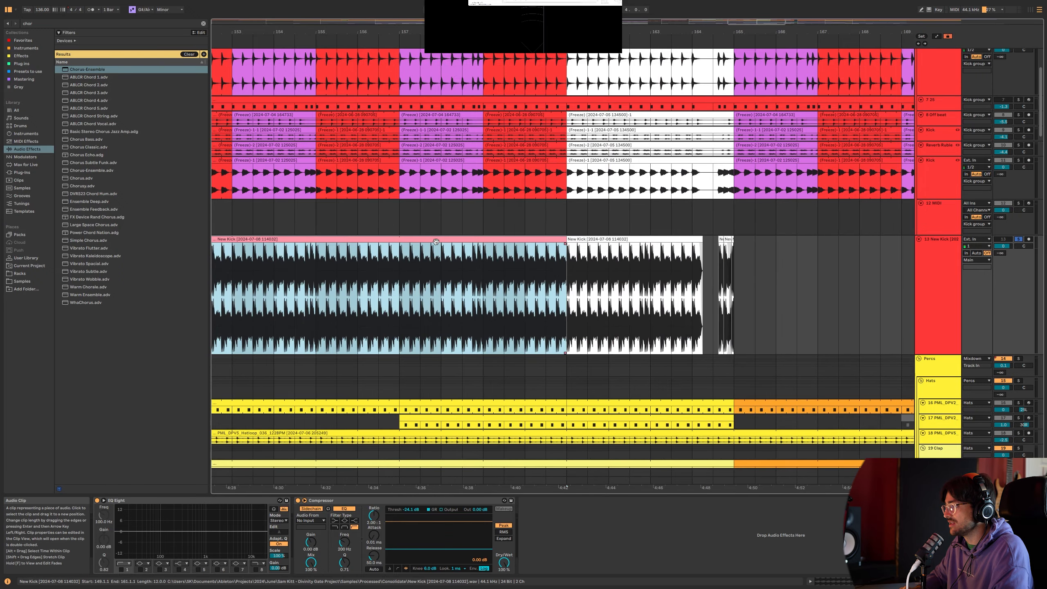
click(736, 260)
key(ctrl+v)
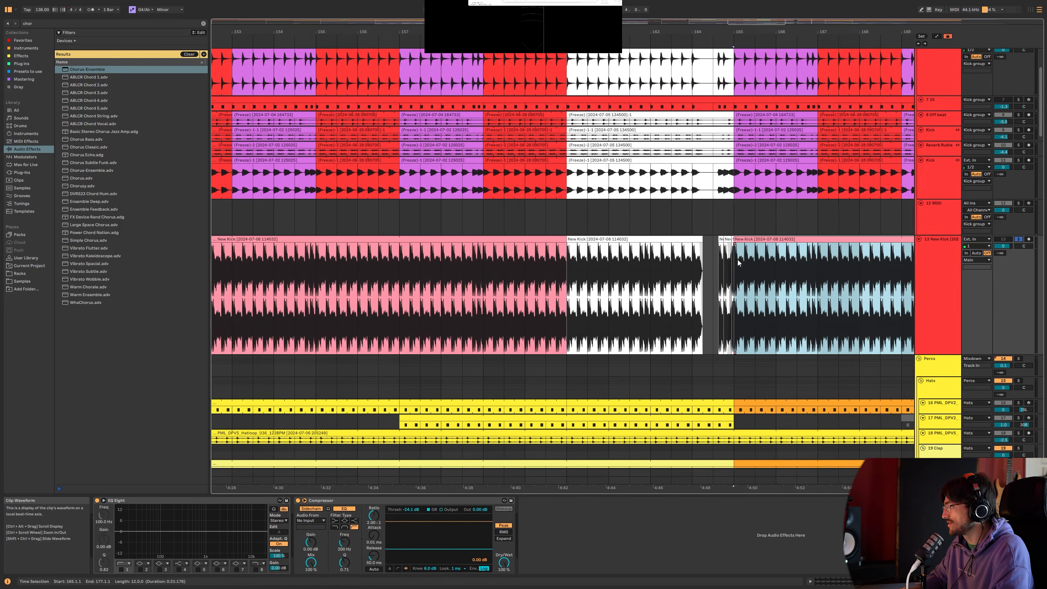
Step: Split the pasted New Kick clip at 173.1.1 and trim its first part to end at 172.1.1
scroll(719, 226, right, 8)
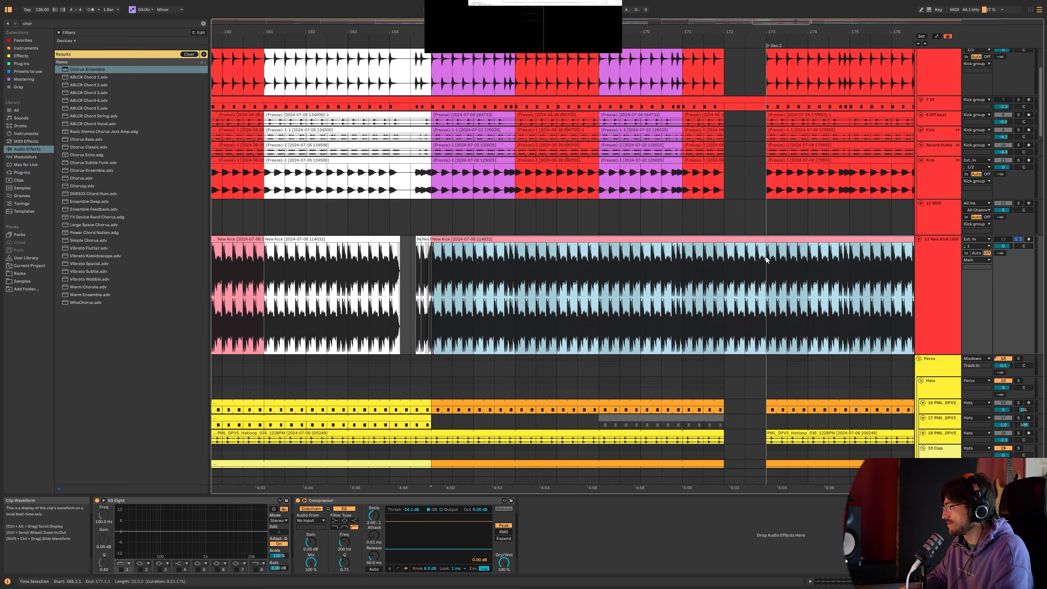
click(766, 257)
key(ctrl+e)
drag(765, 257, 725, 257)
scroll(750, 257, right, 4)
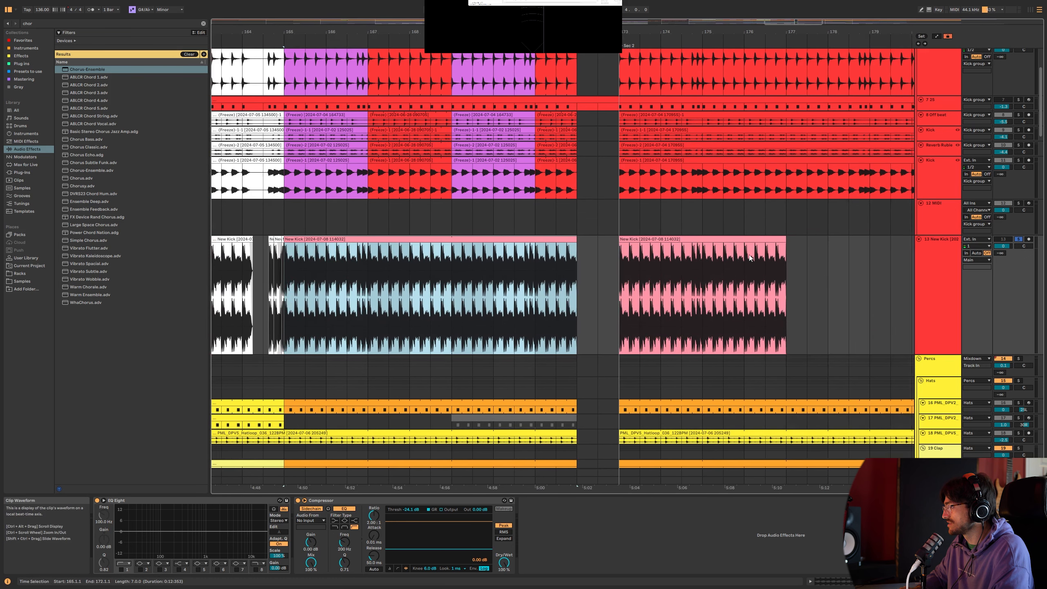
Step: Extend the New Kick clip starting at Sec 2 (173.1.1) to the end of the Outro
scroll(749, 258, right, 3)
click(676, 243)
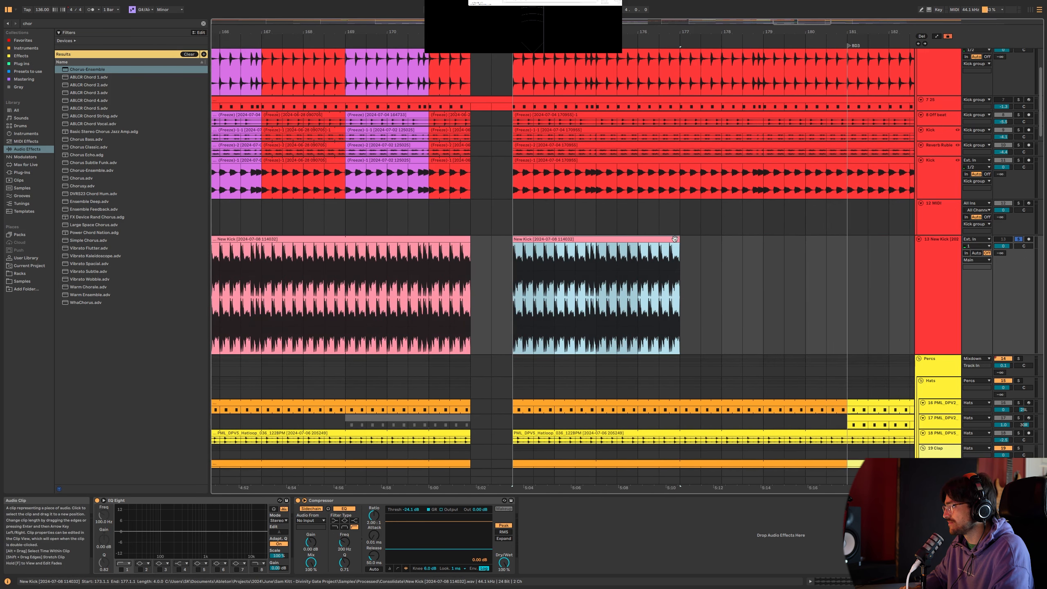
drag(675, 239, 848, 239)
key(x)
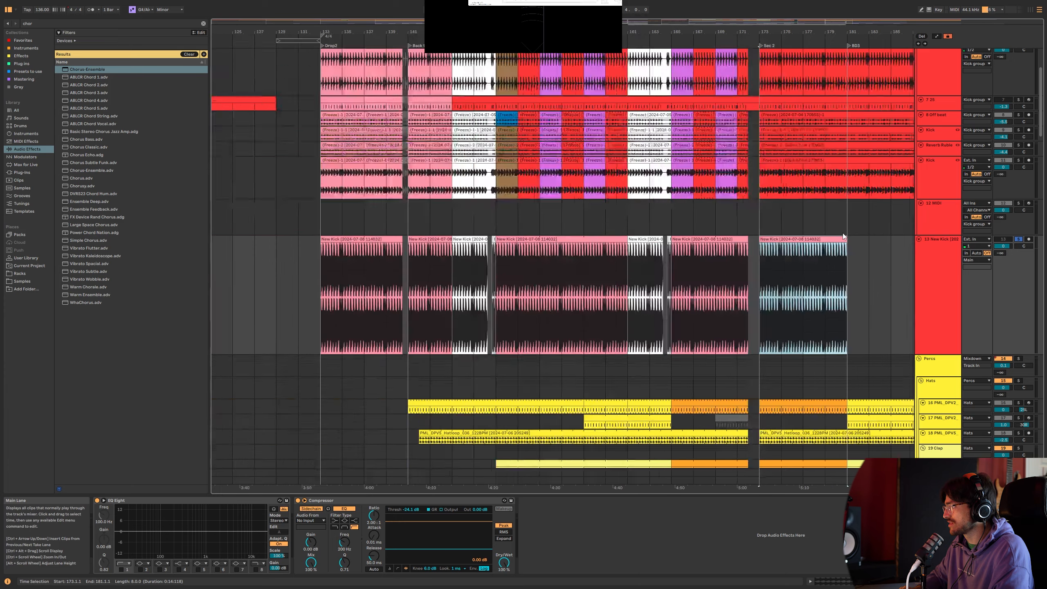
scroll(857, 239, up, 1)
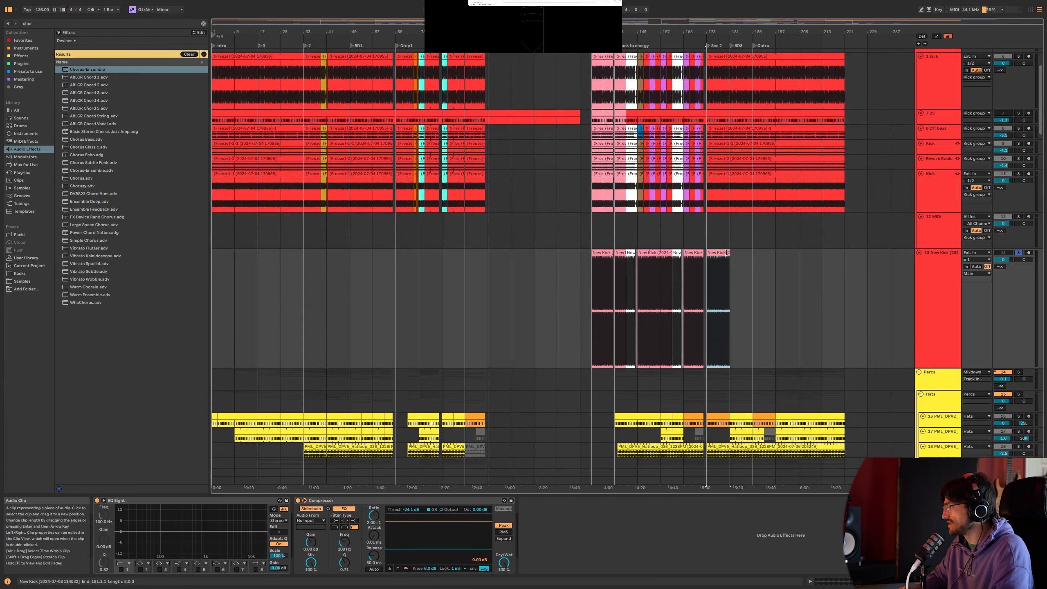
drag(725, 257, 847, 245)
Step: Copy the Kick group's frozen clips from 133.1.1 to 137.1.1 on all its tracks and paste them at 149.1.1
scroll(680, 242, up, 5)
scroll(585, 250, up, 3)
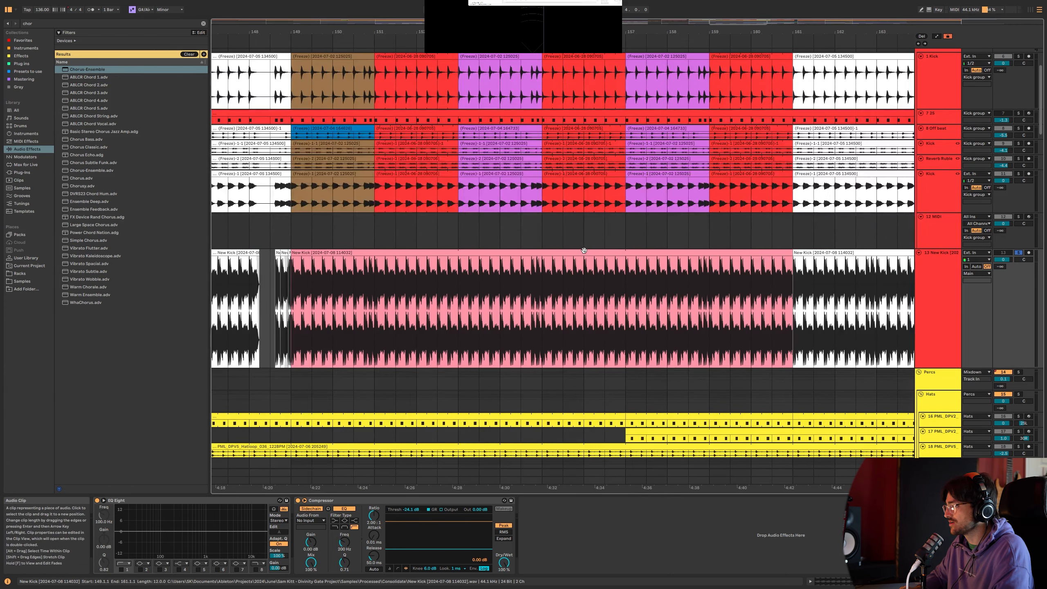
scroll(586, 250, down, 3)
scroll(588, 259, up, 7)
click(412, 158)
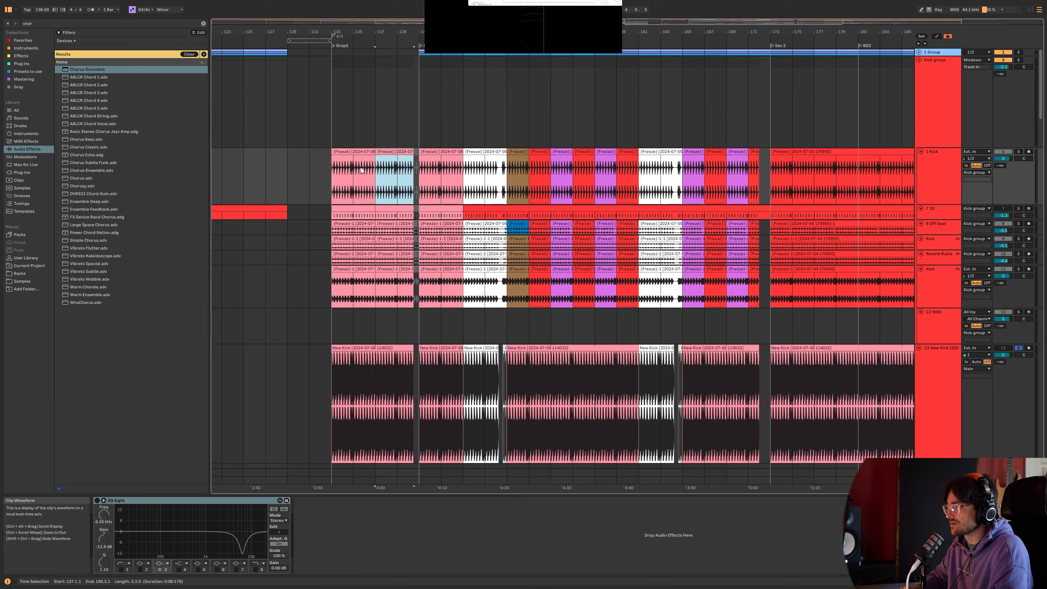
click(353, 177)
shift+click(353, 289)
key(ctrl+c)
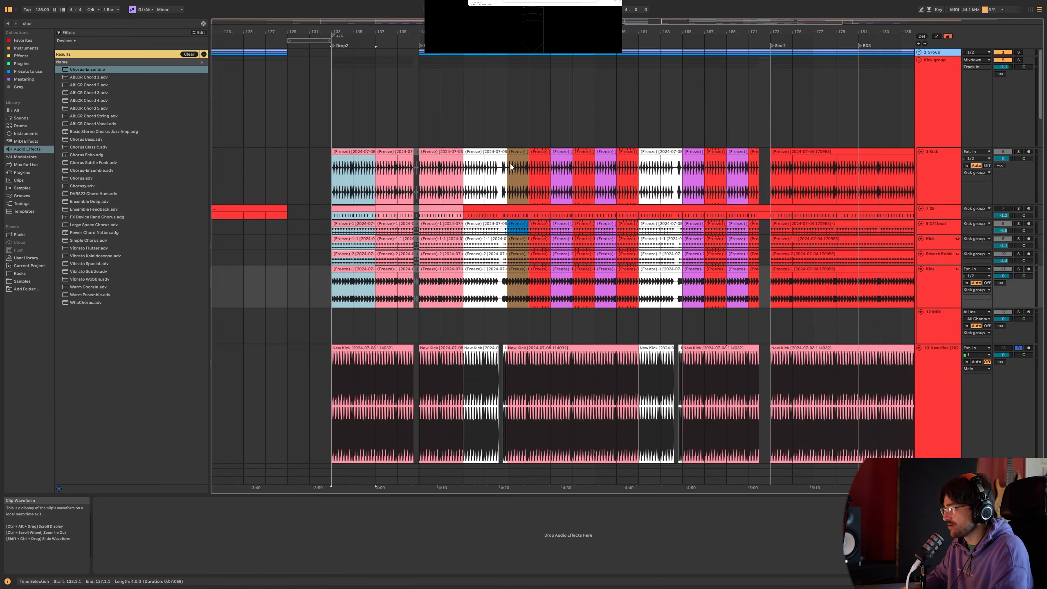
click(510, 164)
key(ctrl+v)
key(ctrl+z)
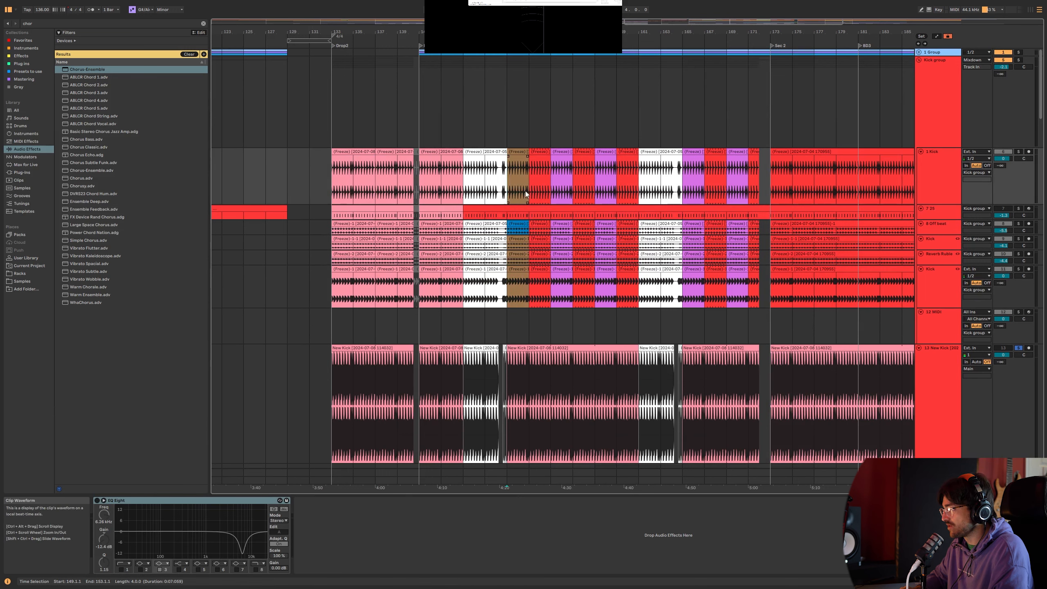
scroll(525, 191, up, 4)
key(ctrl+y)
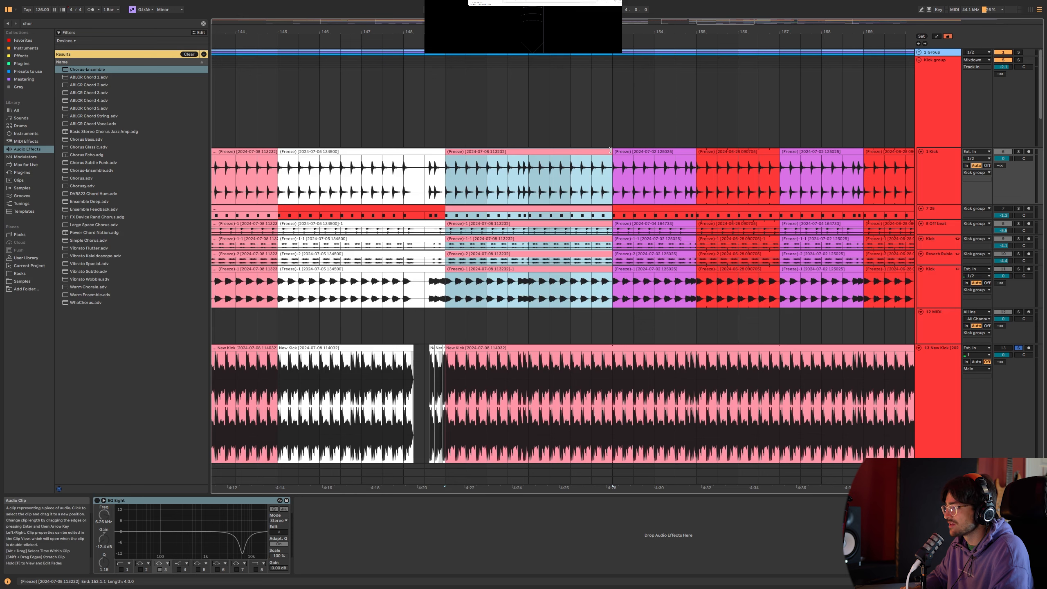
Step: Extend the pasted Kick group clips from 149.1.1 to 163.3.1
drag(611, 149, 825, 151)
scroll(740, 192, right, 8)
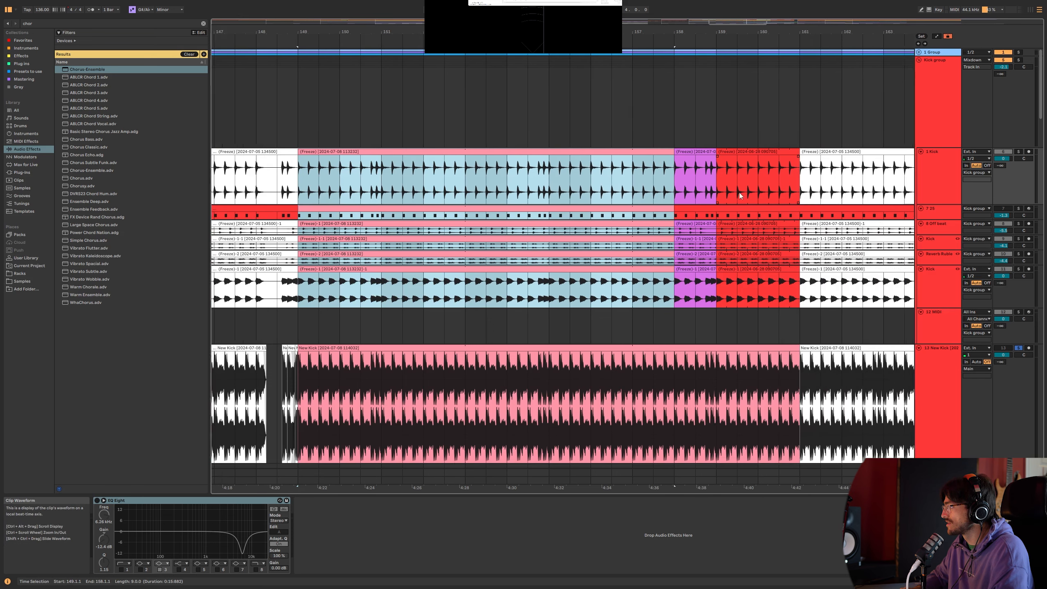
scroll(539, 195, right, 2)
click(451, 150)
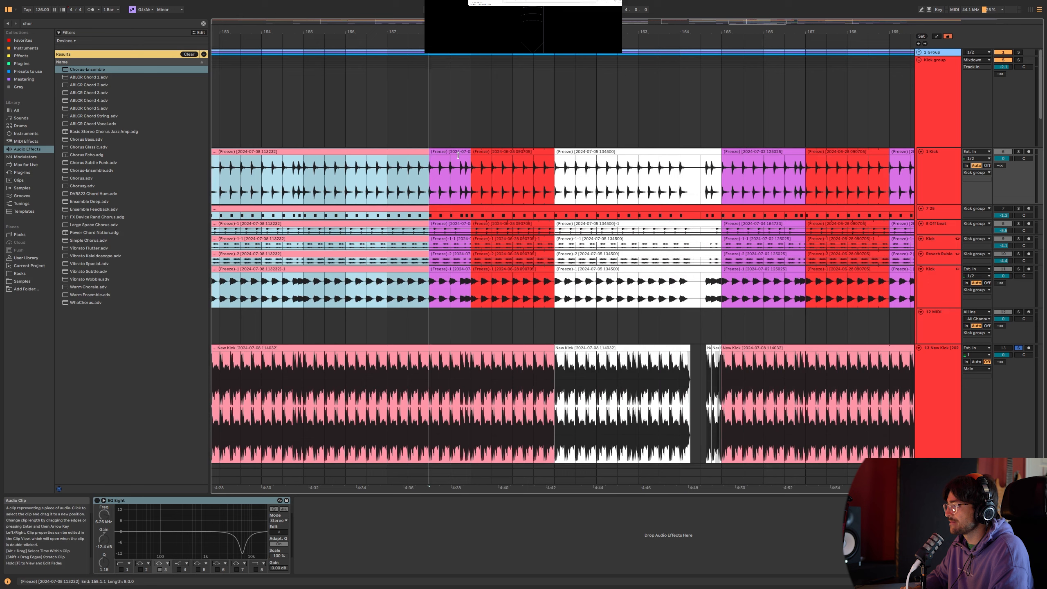
drag(458, 155, 650, 151)
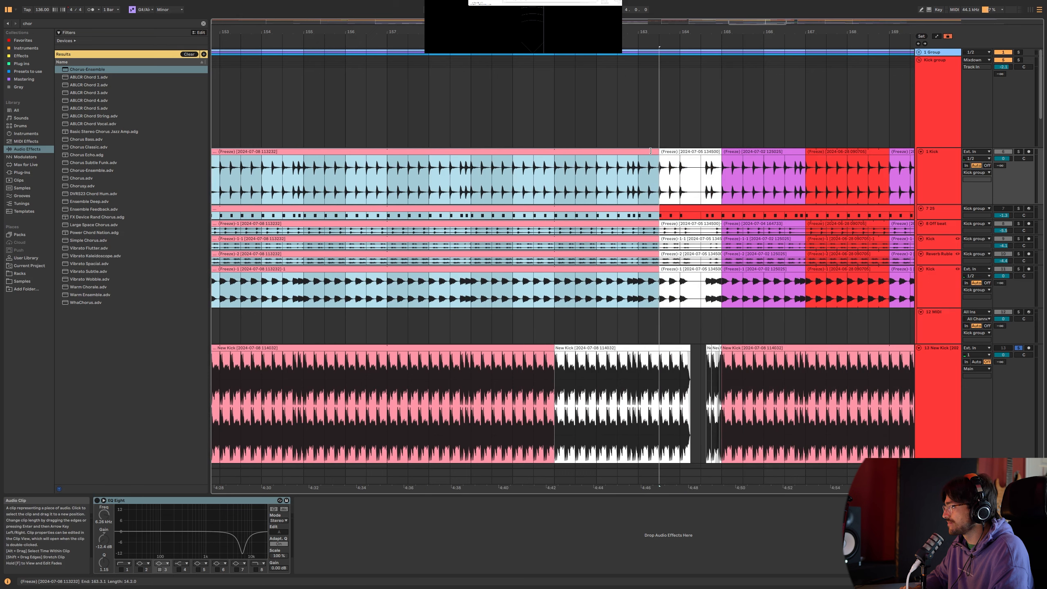
Step: Paste the four-bar Kick group clips at 165.1.1, extended to 172.1.1, and again at 173.1.1
click(767, 126)
key(ctrl+v)
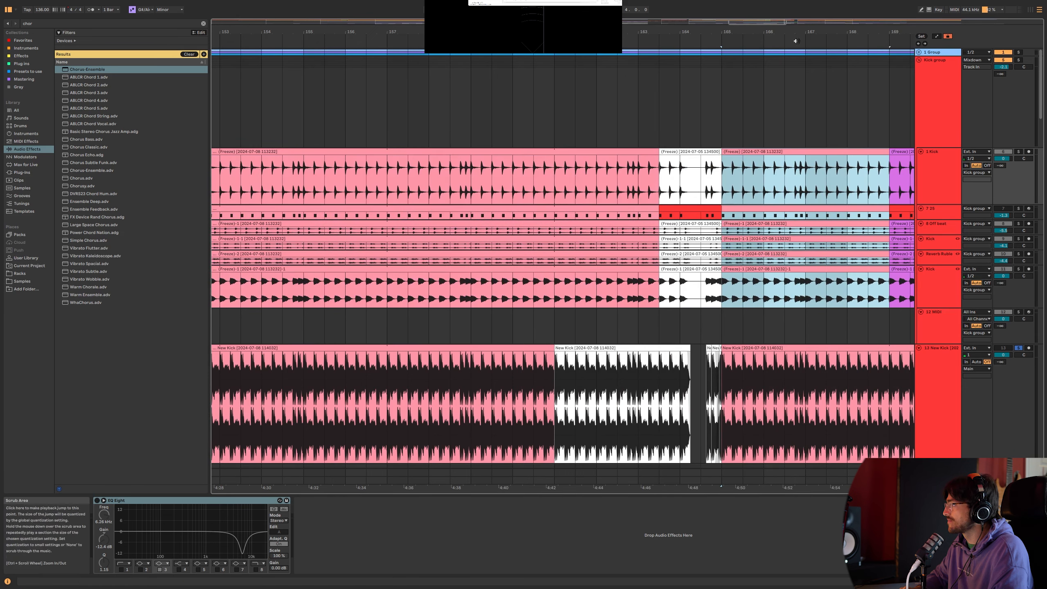
drag(525, 34, 454, 16)
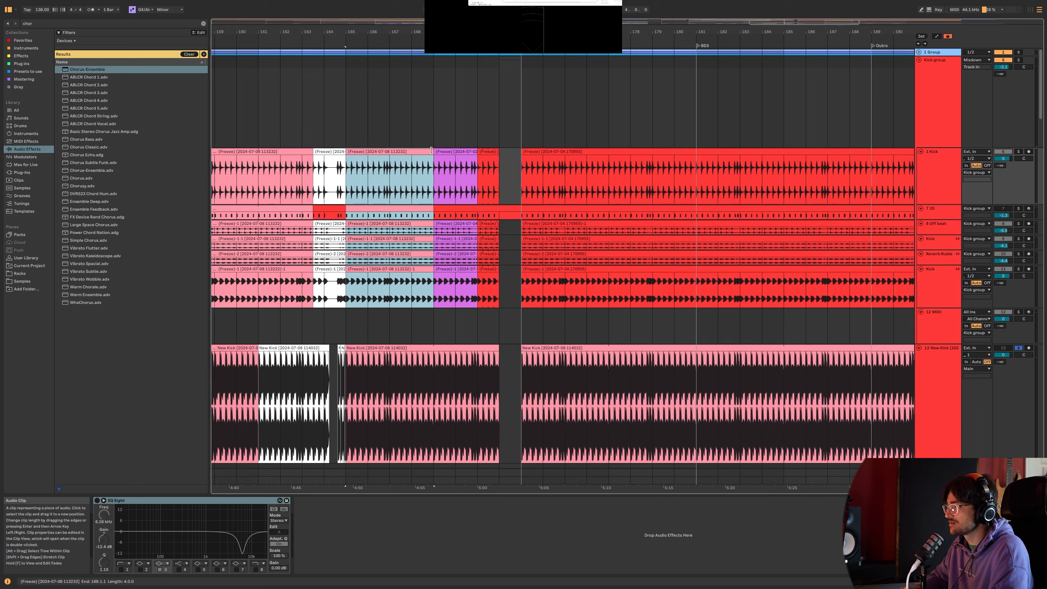
drag(431, 149, 604, 154)
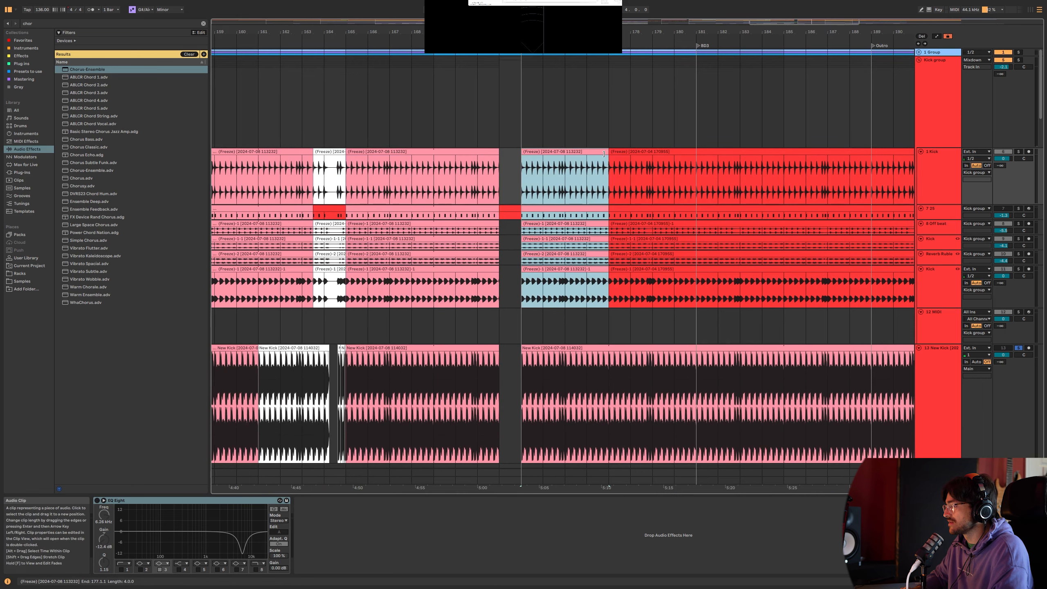
Step: Extend the Kick group clips at 173.1.1 to the end of the Outro and fit all tracks into view
scroll(603, 156, right, 1)
scroll(604, 144, down, 3)
scroll(606, 132, right, 8)
key(w)
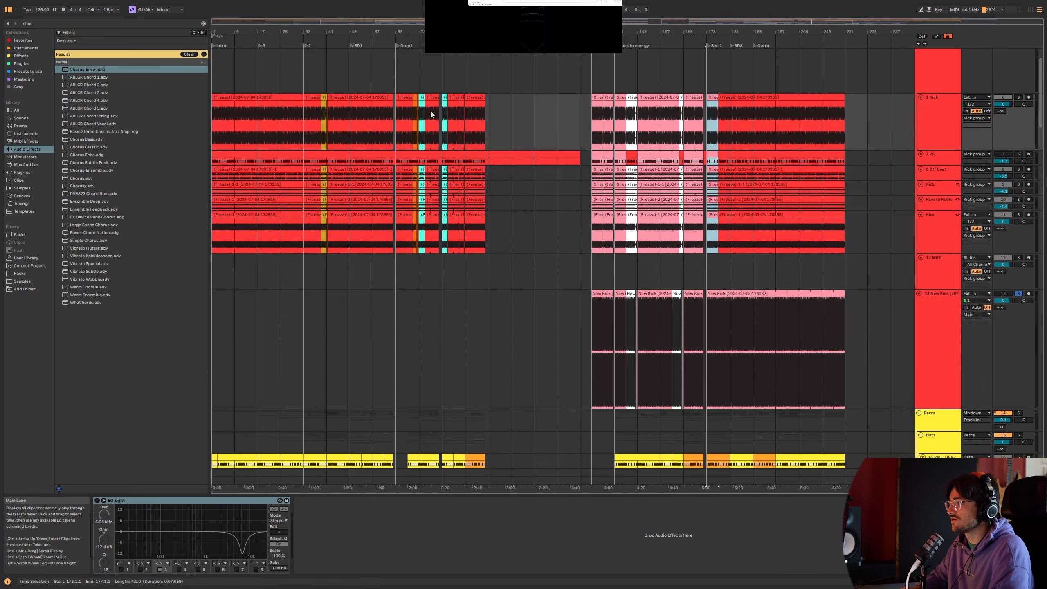
drag(721, 97, 840, 98)
key(h)
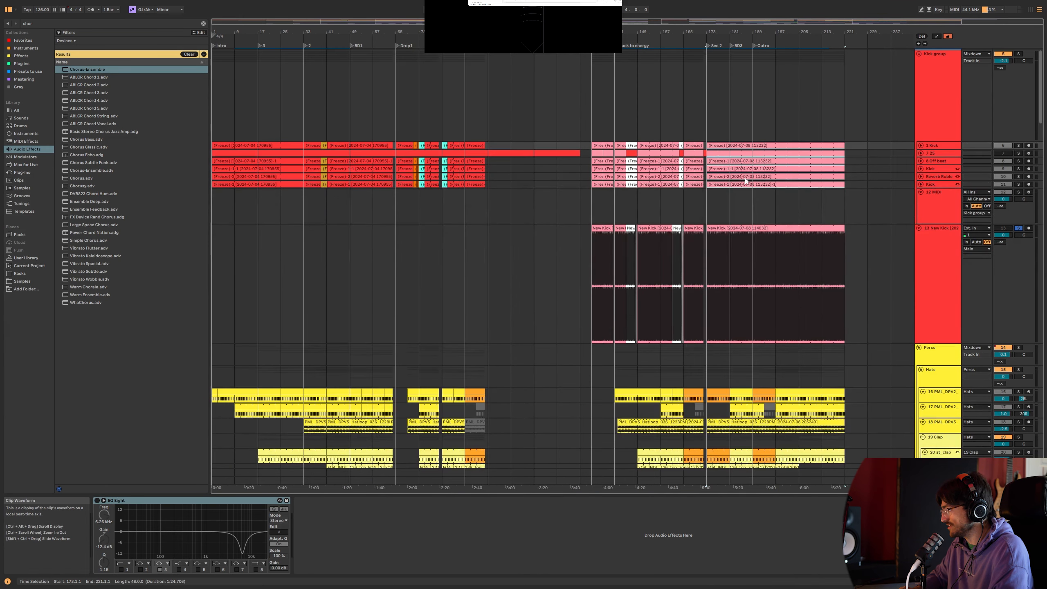
Step: Colour the Kick group's fill clips at 145.1.1 and 163.3.1 white on all its tracks
scroll(700, 153, up, 5)
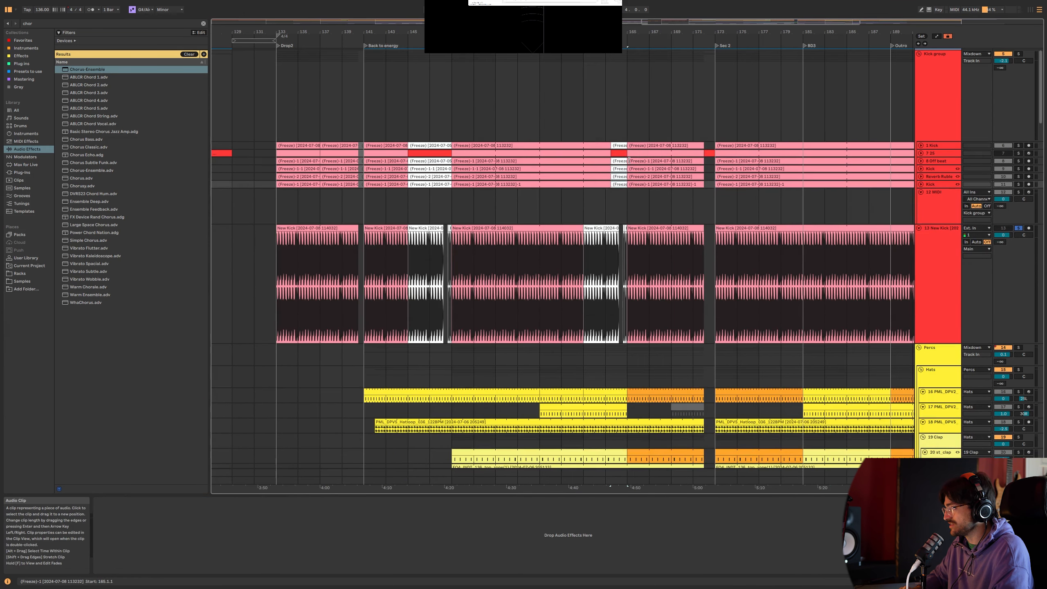
right_click(618, 142)
click(716, 288)
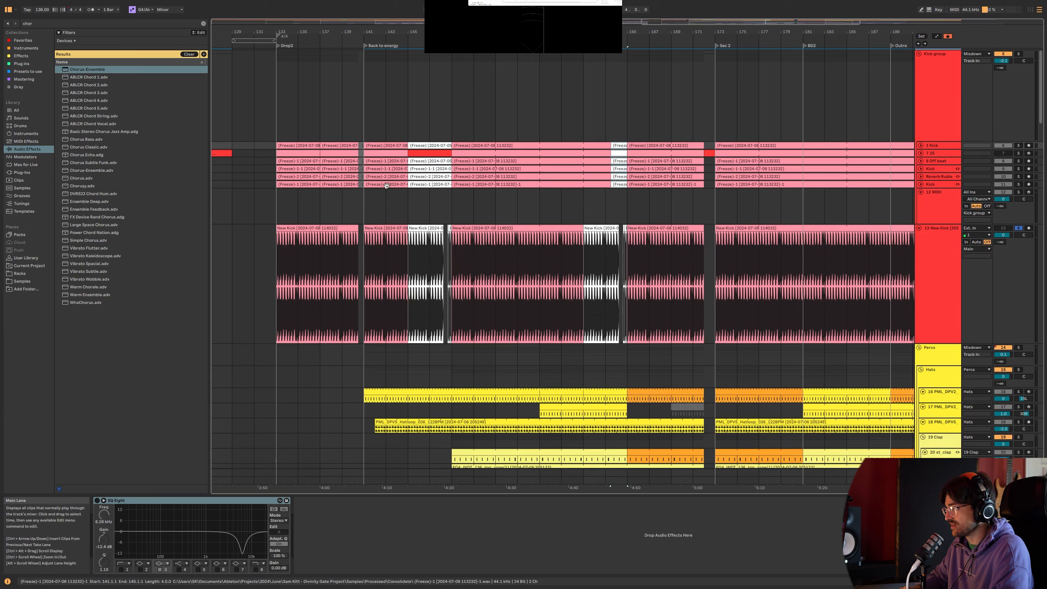
right_click(427, 144)
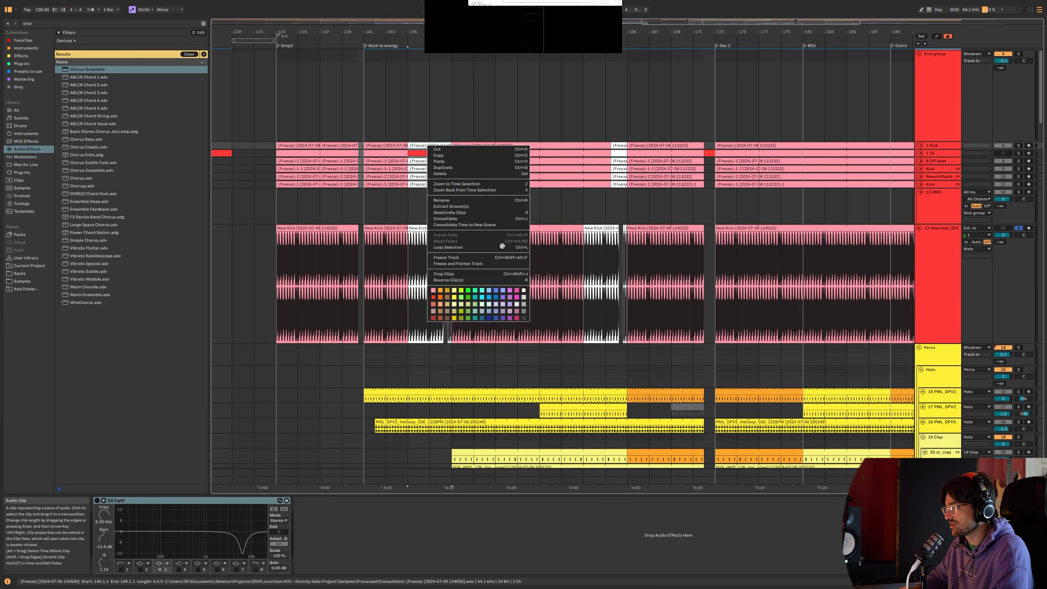
click(523, 290)
scroll(467, 208, down, 3)
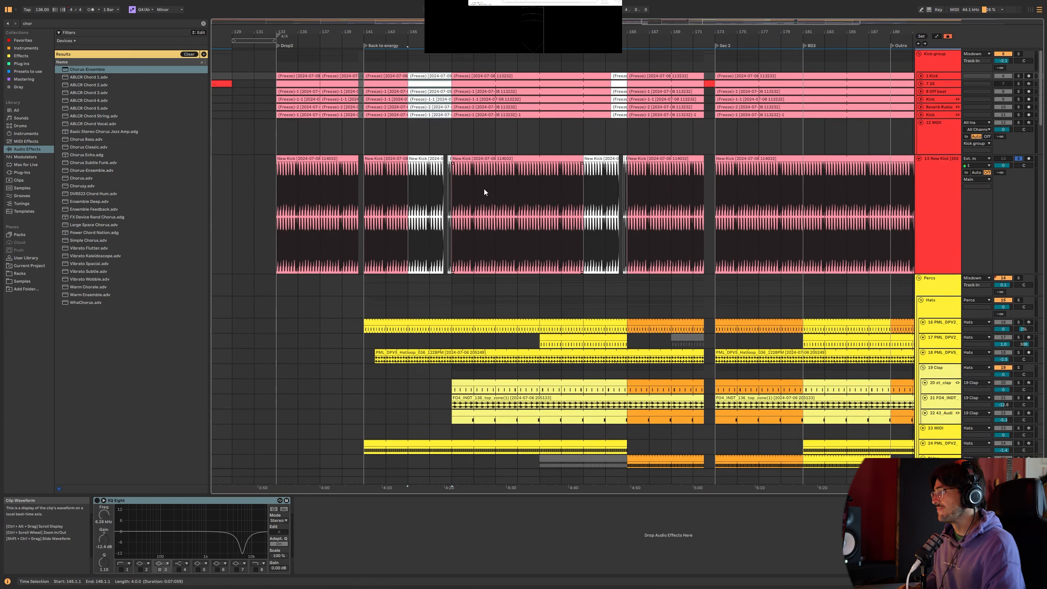
Step: Paste the New Kick clip at 1.1.1 on the New Kick track, at the start of the Intro
key(minus)
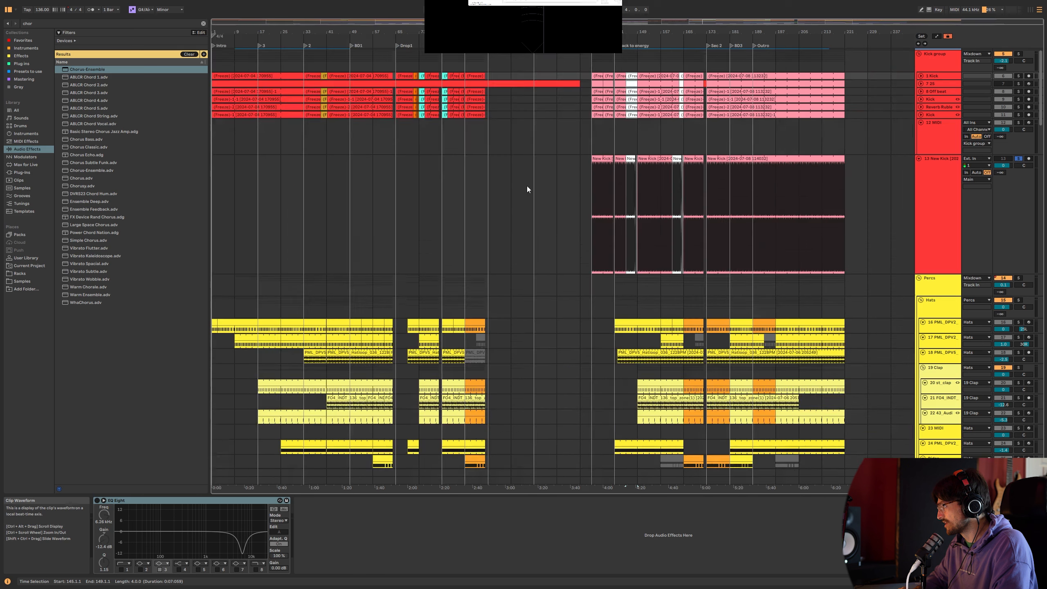
click(587, 159)
click(223, 156)
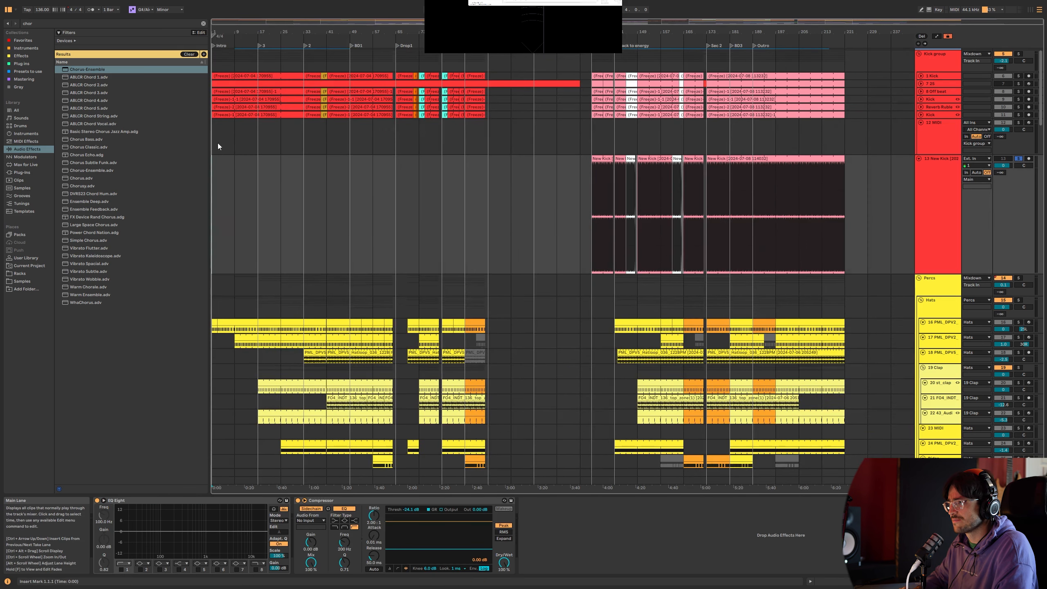
key(ctrl+v)
scroll(230, 78, up, 5)
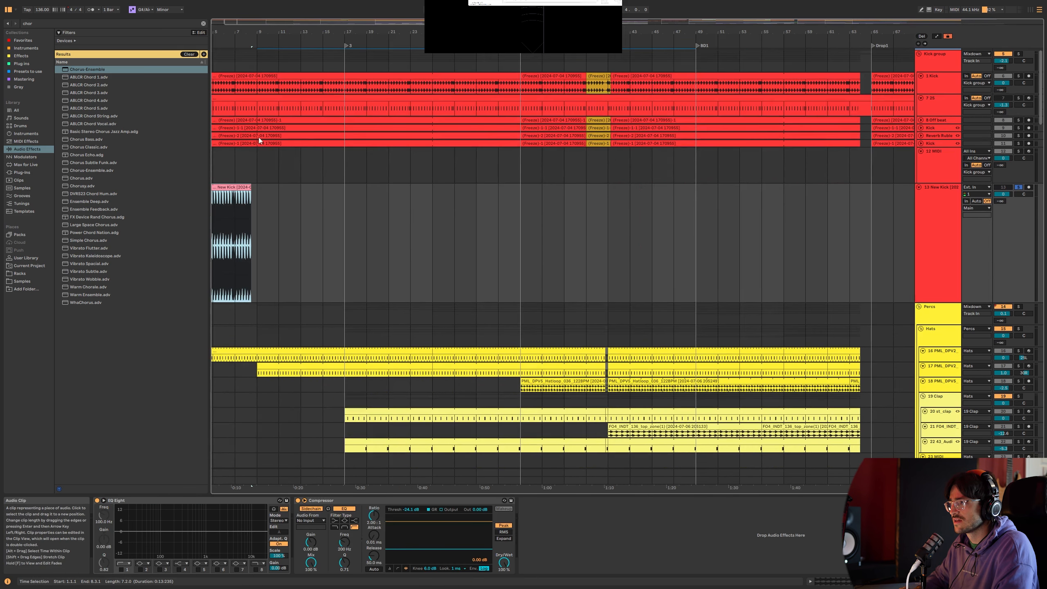
scroll(262, 136, up, 3)
scroll(266, 170, up, 3)
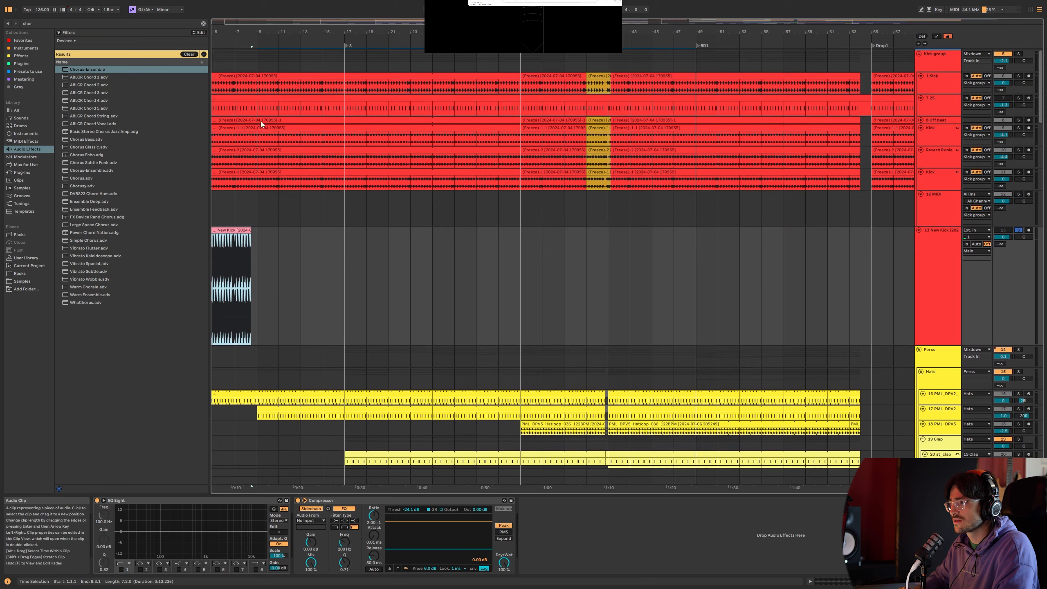
scroll(260, 121, up, 3)
scroll(239, 103, up, 5)
Step: Extend the pasted New Kick clip through 17.1.1 and 33.1.1 up to 42.1.1, comparing it with the Kick group pattern
drag(307, 35, 508, 33)
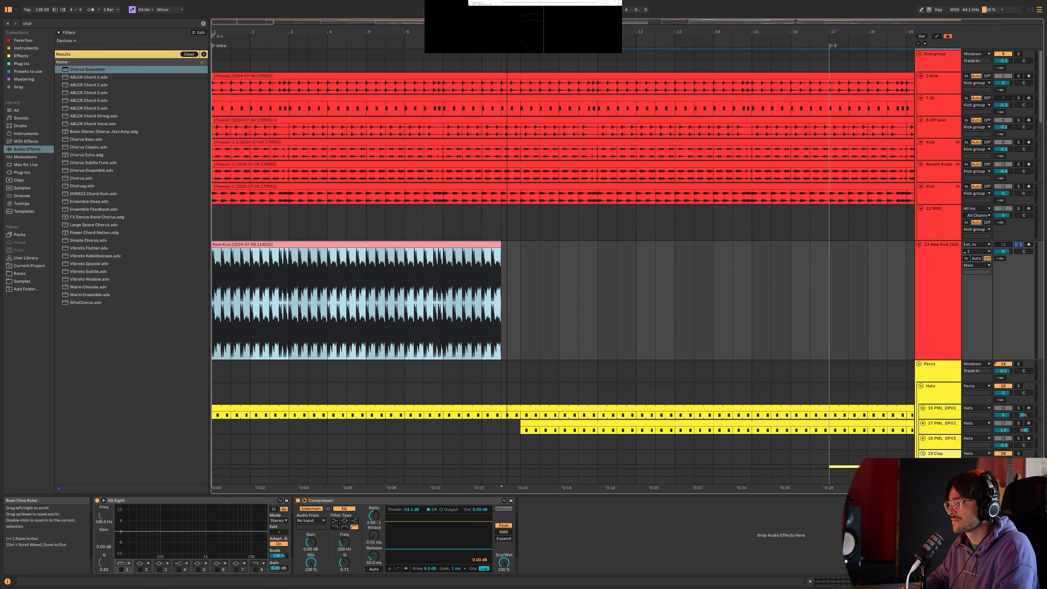
drag(273, 84, 288, 351)
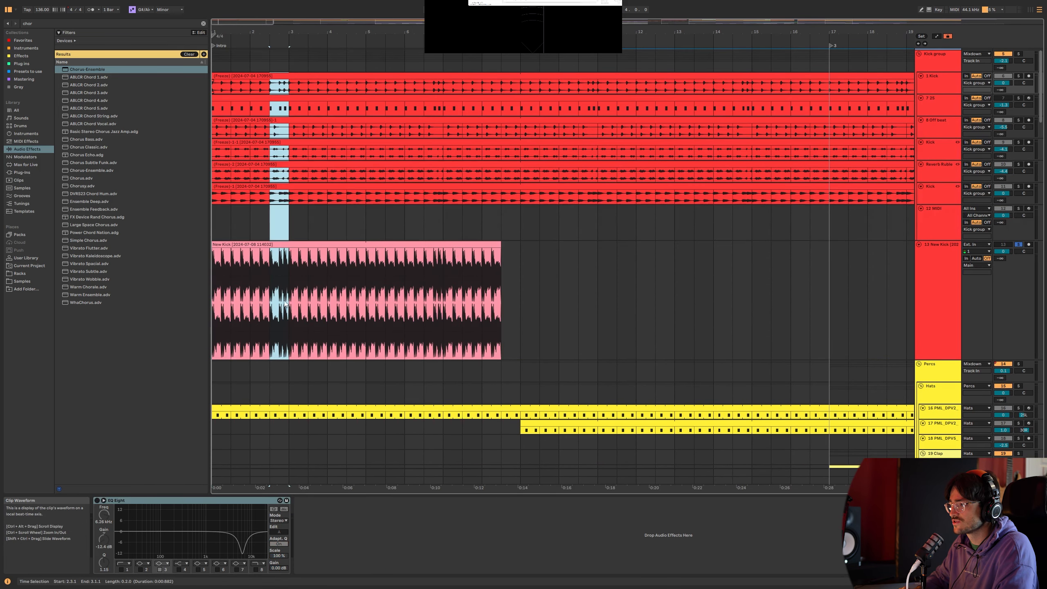
drag(498, 251, 834, 245)
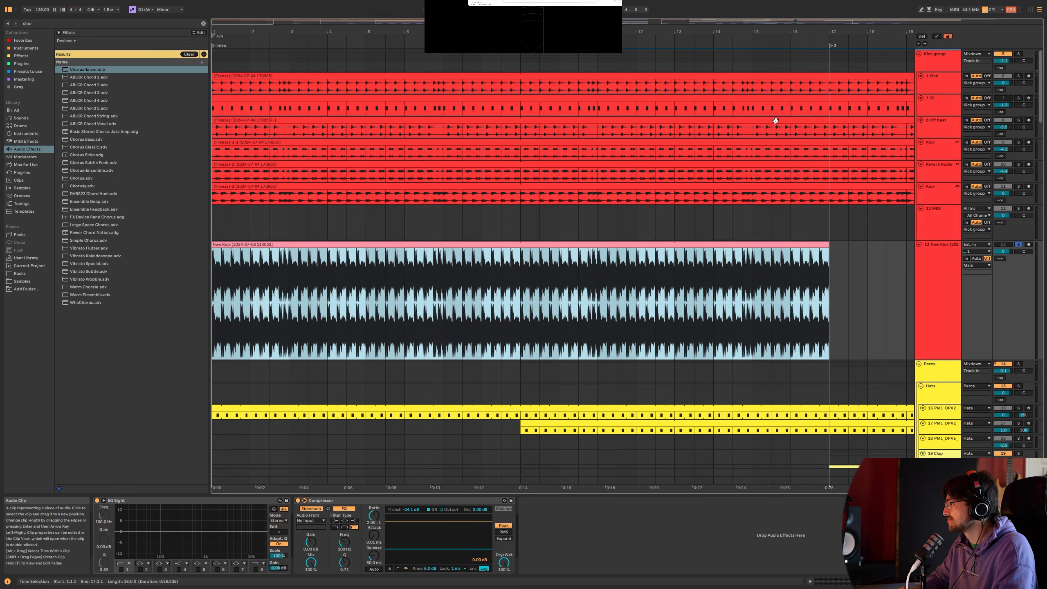
drag(781, 30, 289, 25)
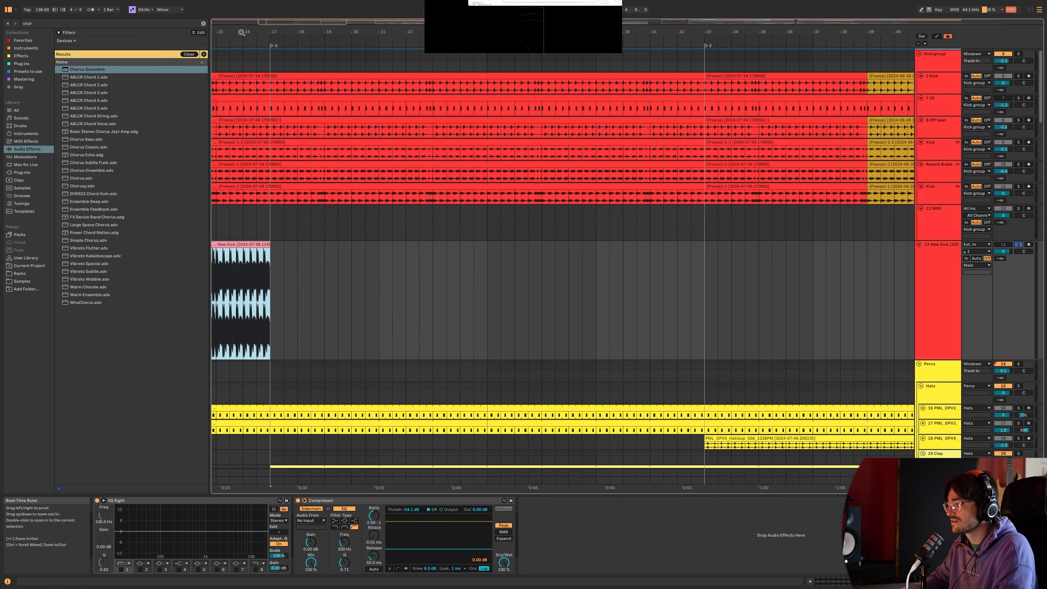
drag(268, 245, 701, 237)
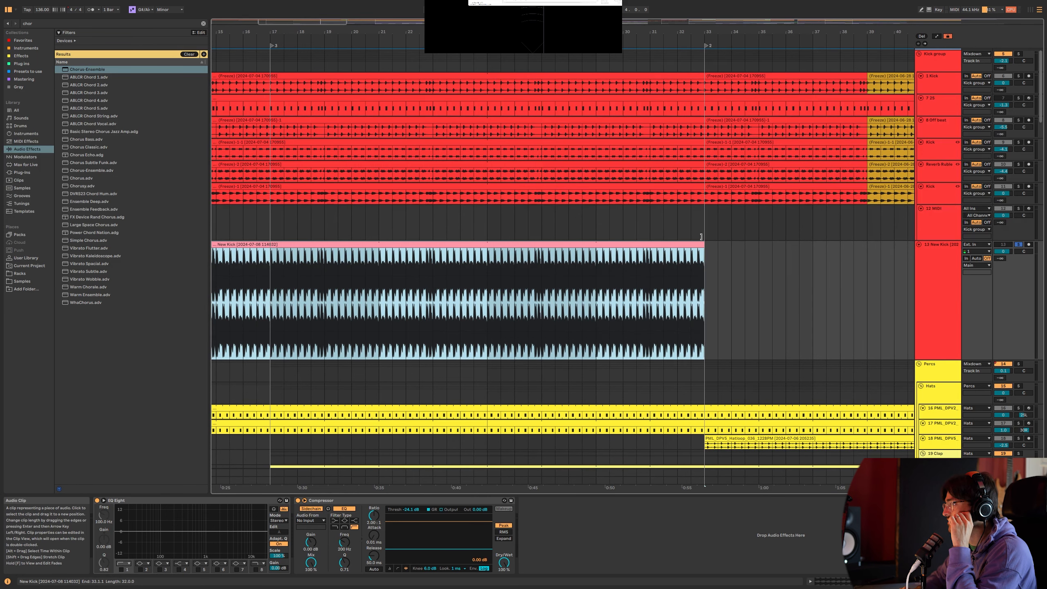
scroll(687, 265, right, 5)
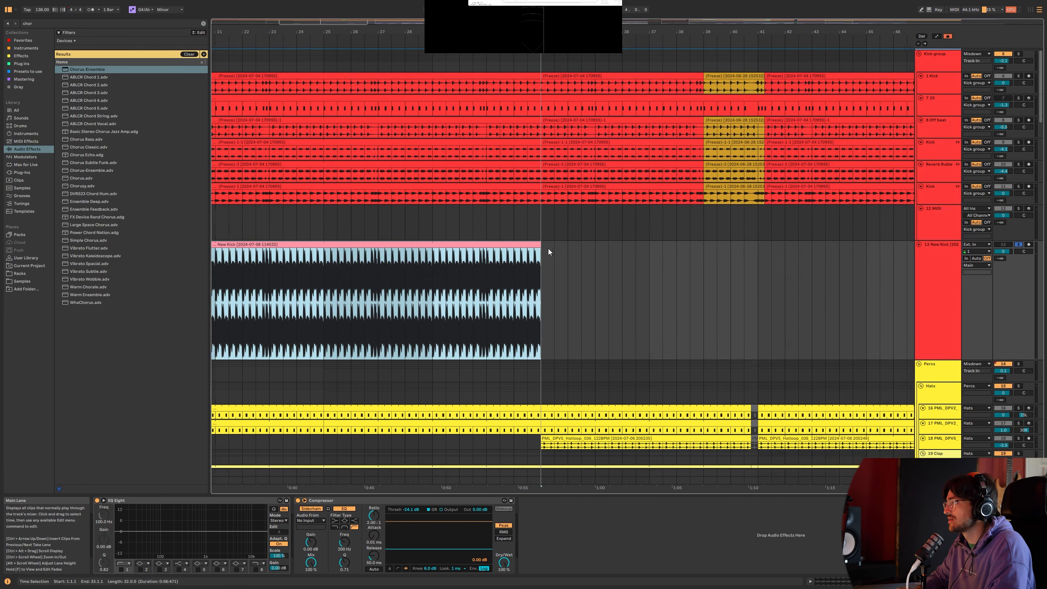
scroll(451, 254, right, 1)
drag(477, 243, 716, 241)
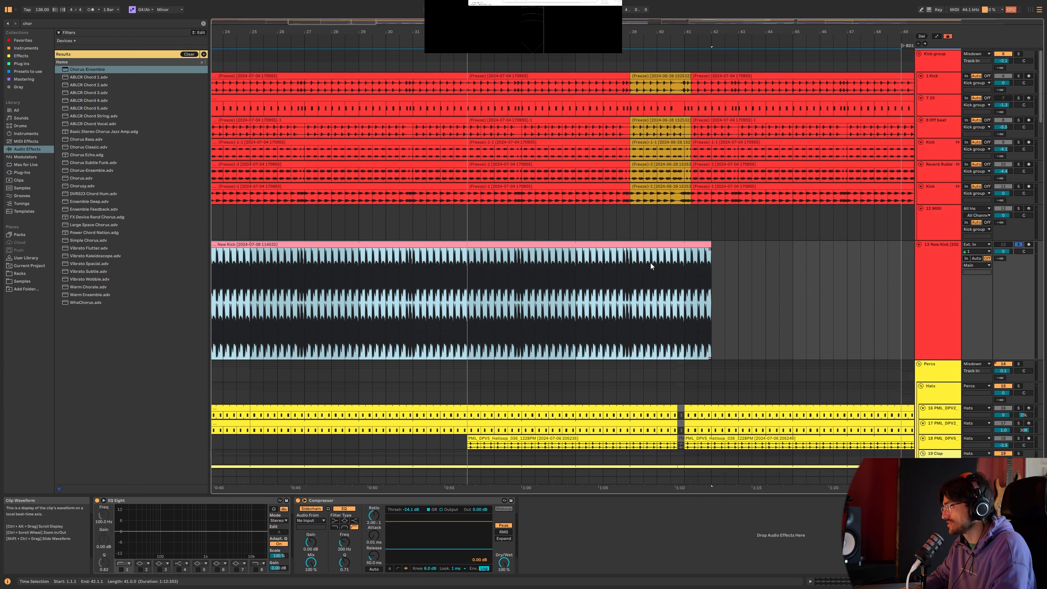
Step: Split the New Kick clip at 39.1.1, where the Kick group's fill starts
scroll(649, 264, up, 5)
click(594, 260)
key(ctrl+e)
key(space)
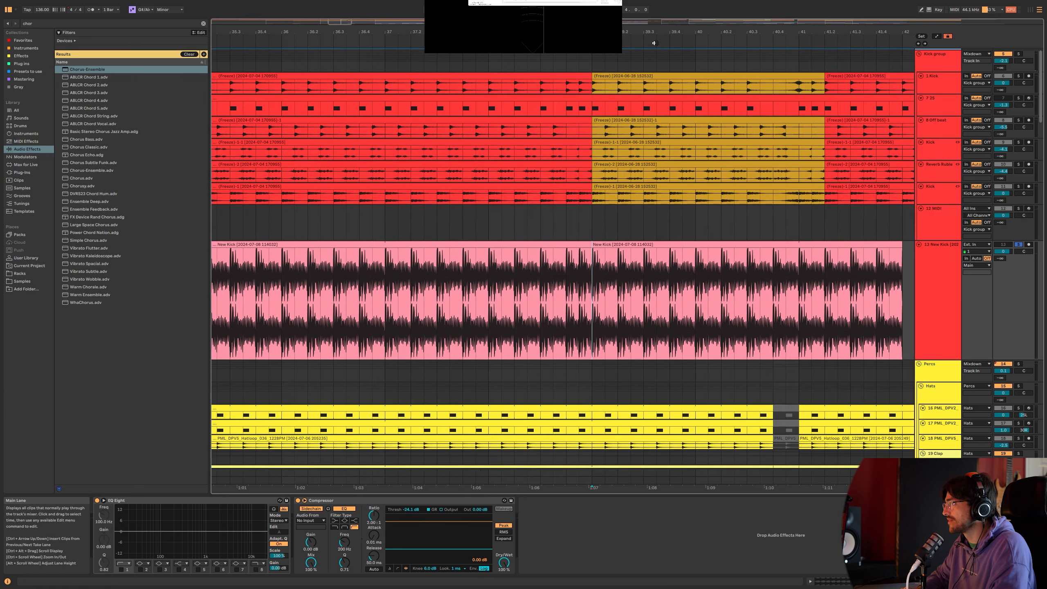
Step: Colour the Kick group's fill clips from 39.1.1 to 41.2.1 light grey on all its tracks
drag(646, 107, 645, 198)
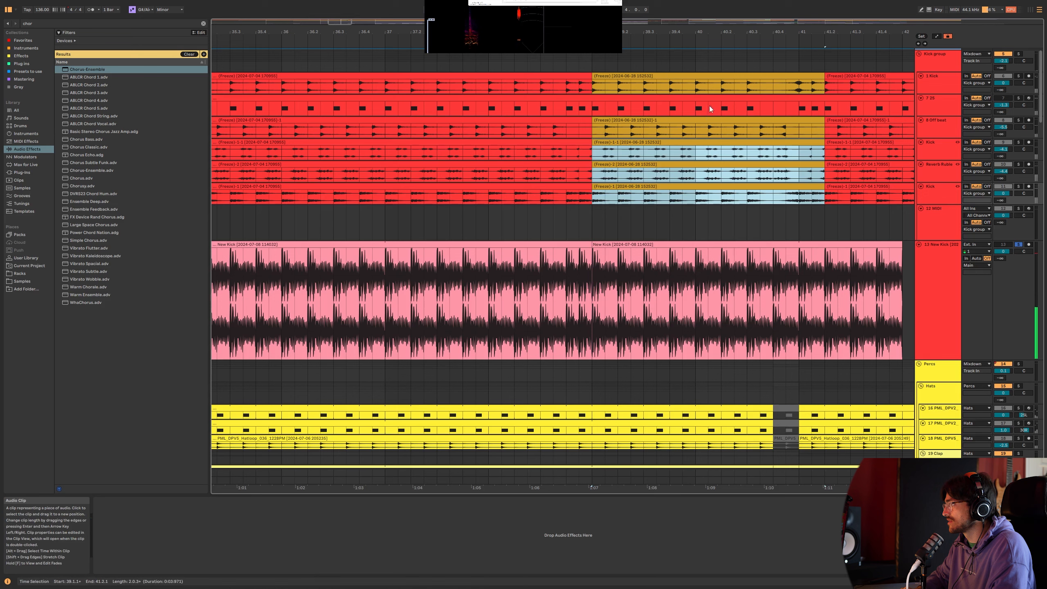
shift+click(706, 76)
right_click(706, 76)
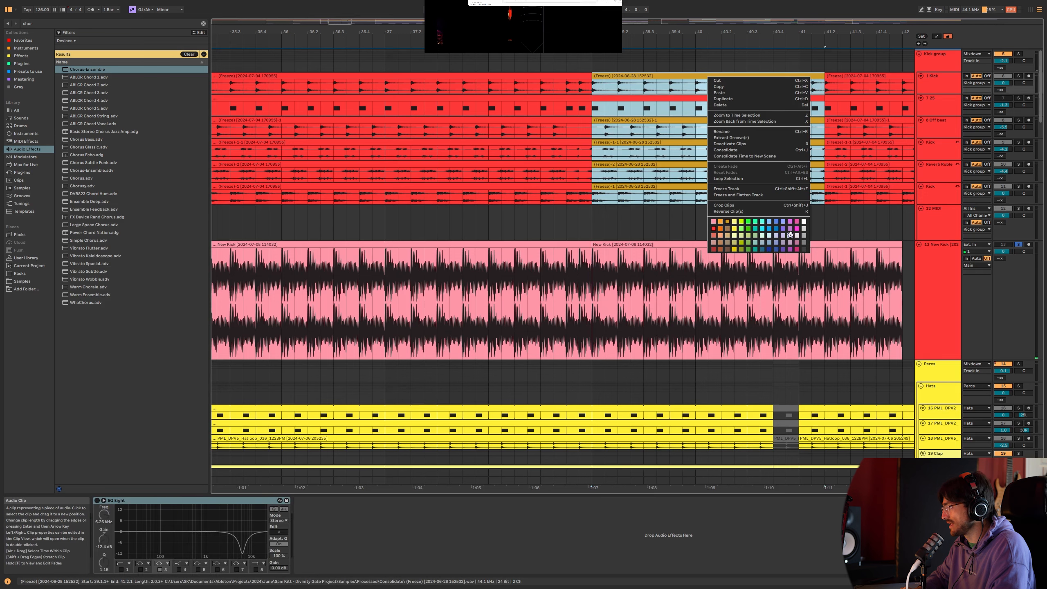
click(804, 231)
click(773, 215)
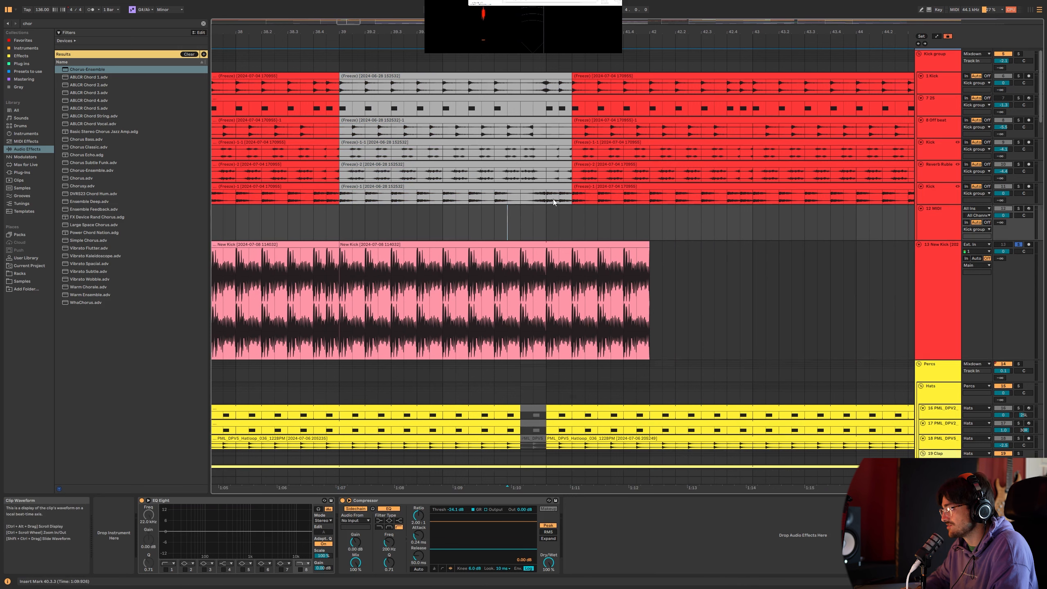
Step: Split the New Kick clip at 41.1.1 and 41.2.1 and delete the part after 41.2.1
scroll(541, 89, up, 3)
scroll(540, 88, up, 1)
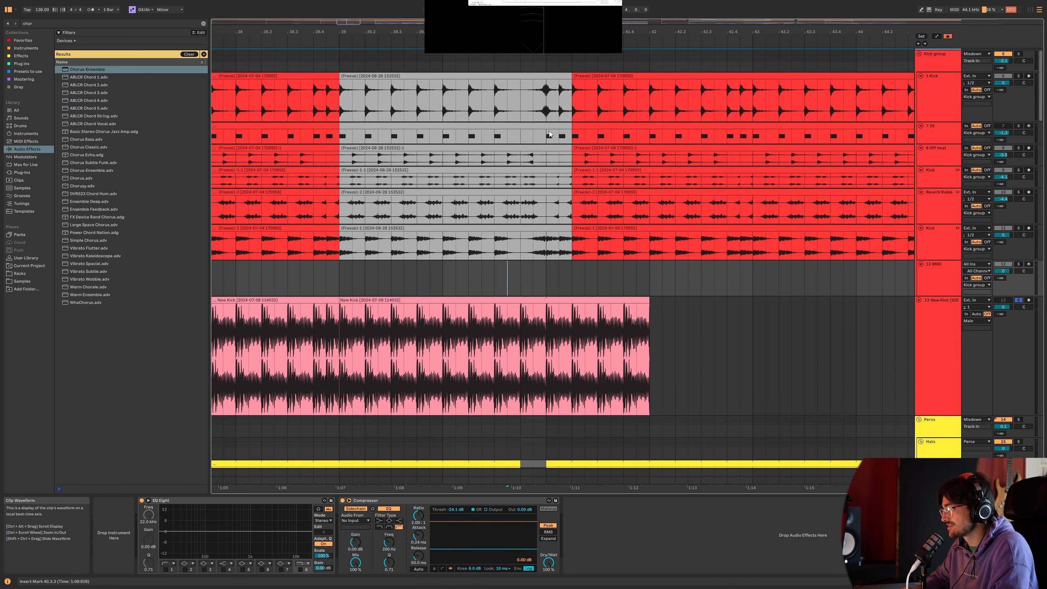
click(548, 324)
key(ctrl+e)
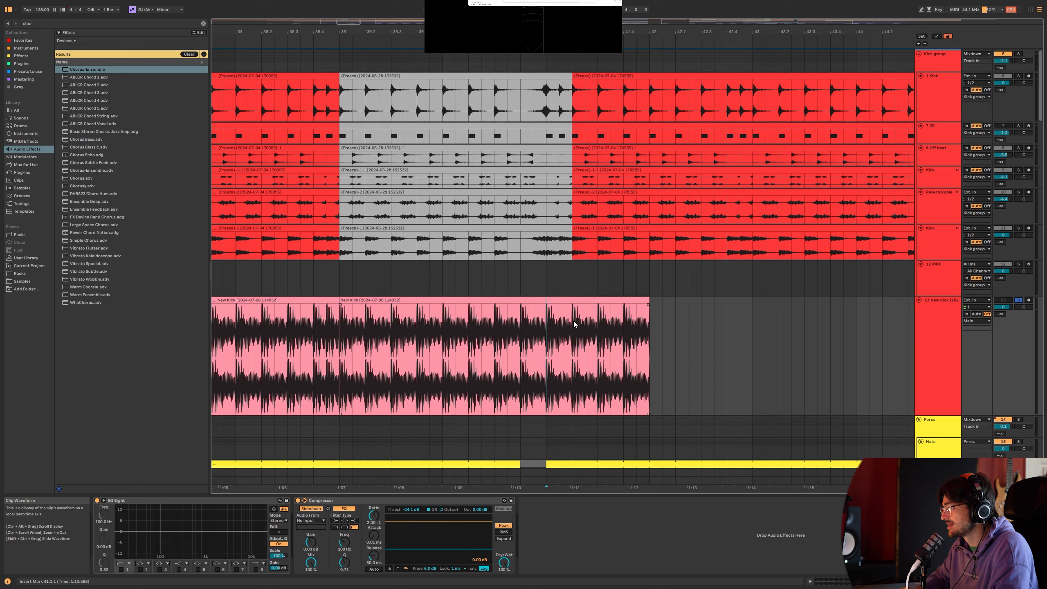
click(574, 321)
key(ctrl+e)
key(Delete)
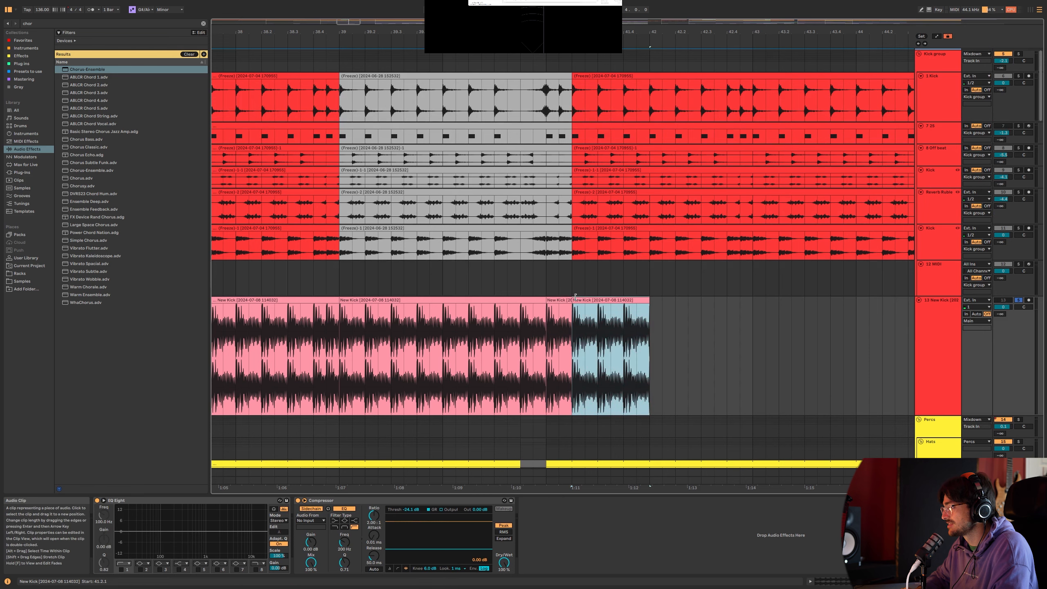
Step: Repeat the first half of the New Kick beat at 41.1.1 from 41.1.3, with a short fade-out at 41.2.1
click(560, 309)
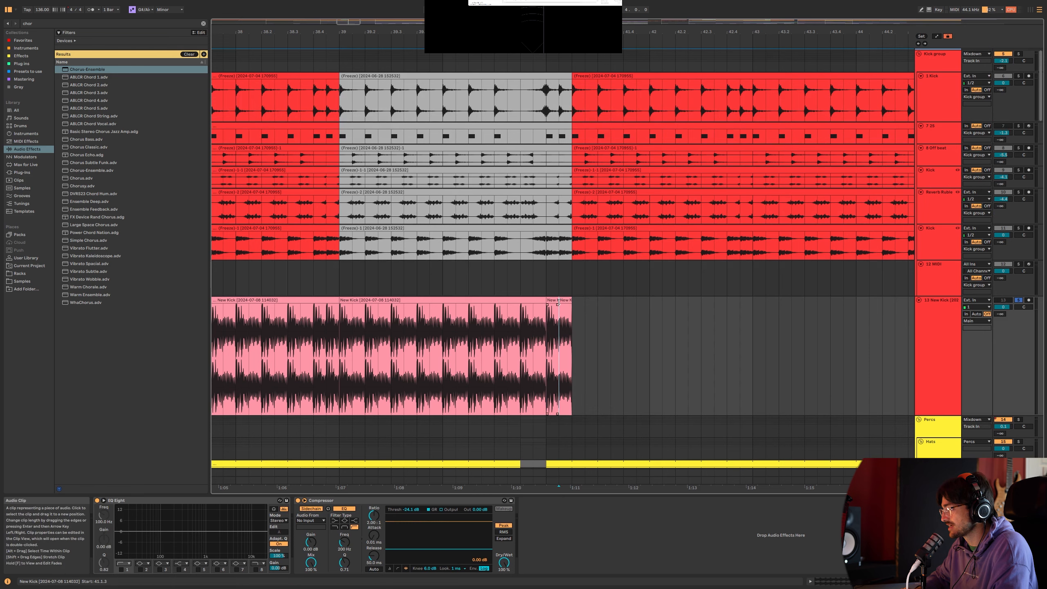
scroll(559, 307, up, 3)
key(ctrl+e)
click(556, 301)
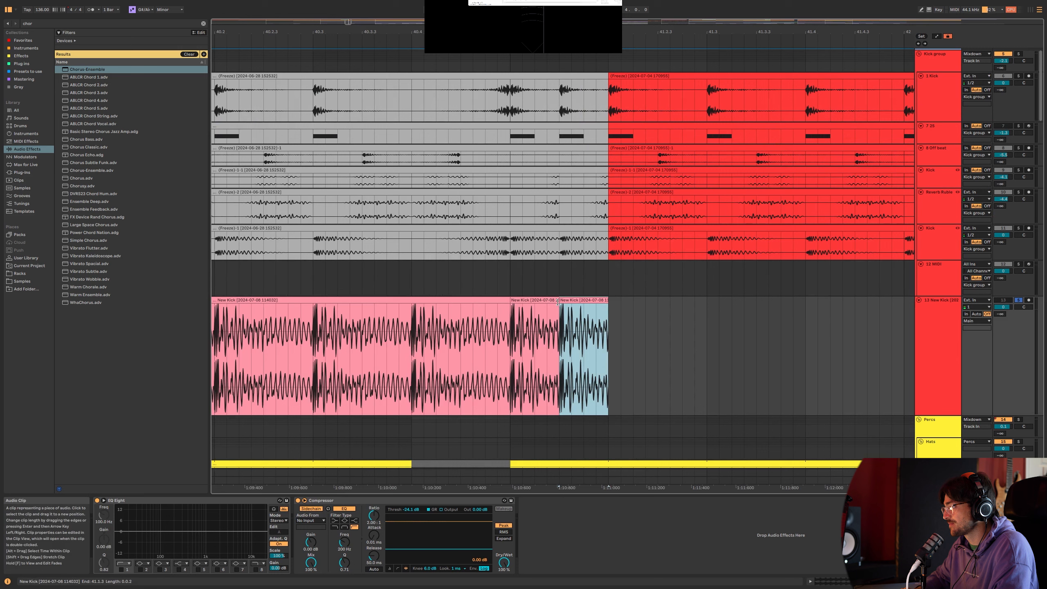
drag(607, 305, 600, 254)
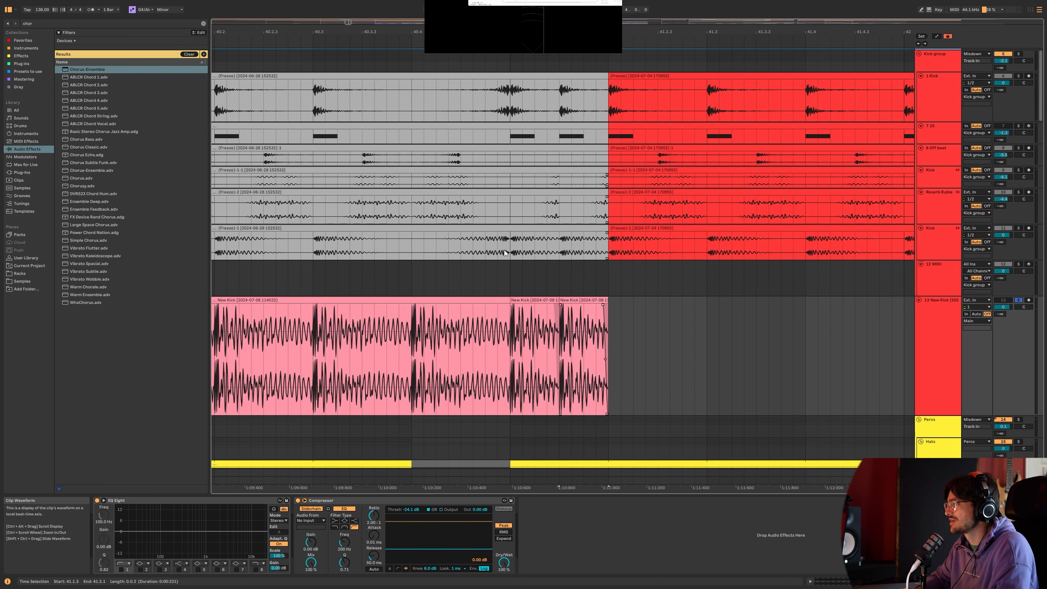
Step: Split the New Kick clip at 40.4.1 and 40.4.3 and delete the half beat between the splits
click(431, 301)
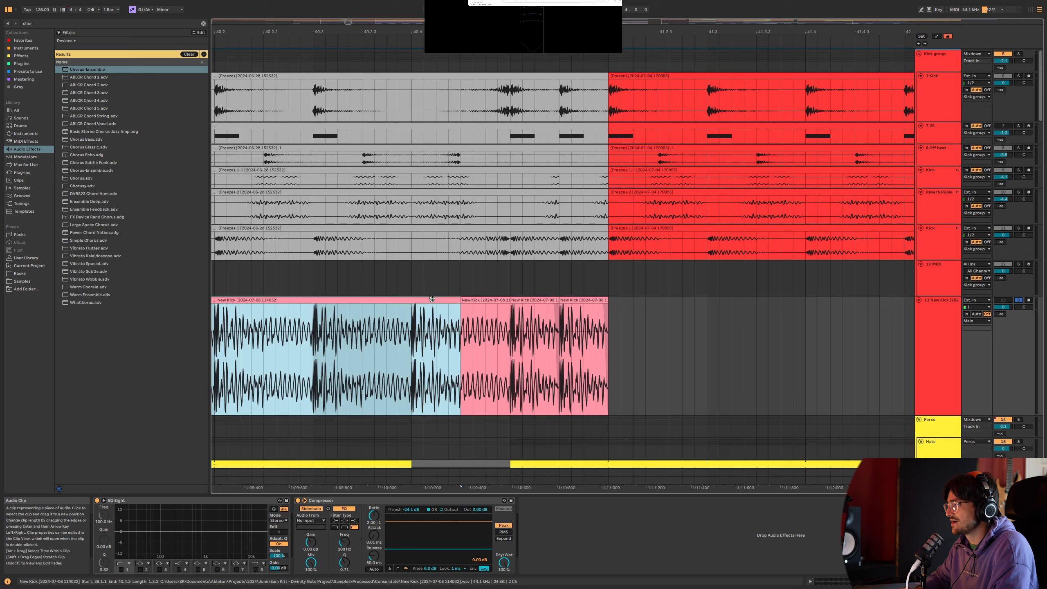
click(411, 318)
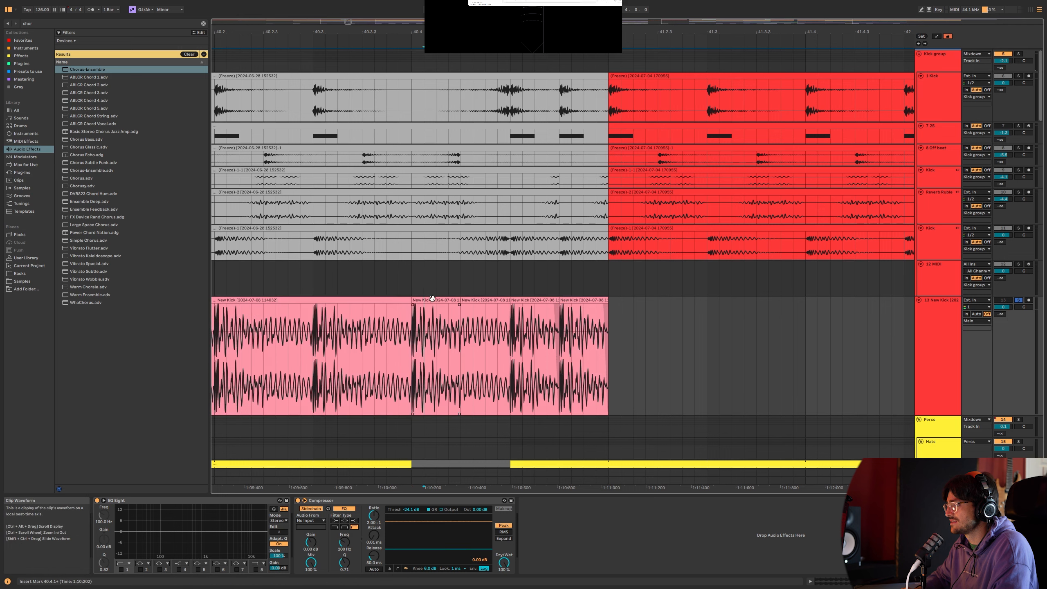
click(446, 300)
key(ctrl+d)
click(447, 299)
key(Delete)
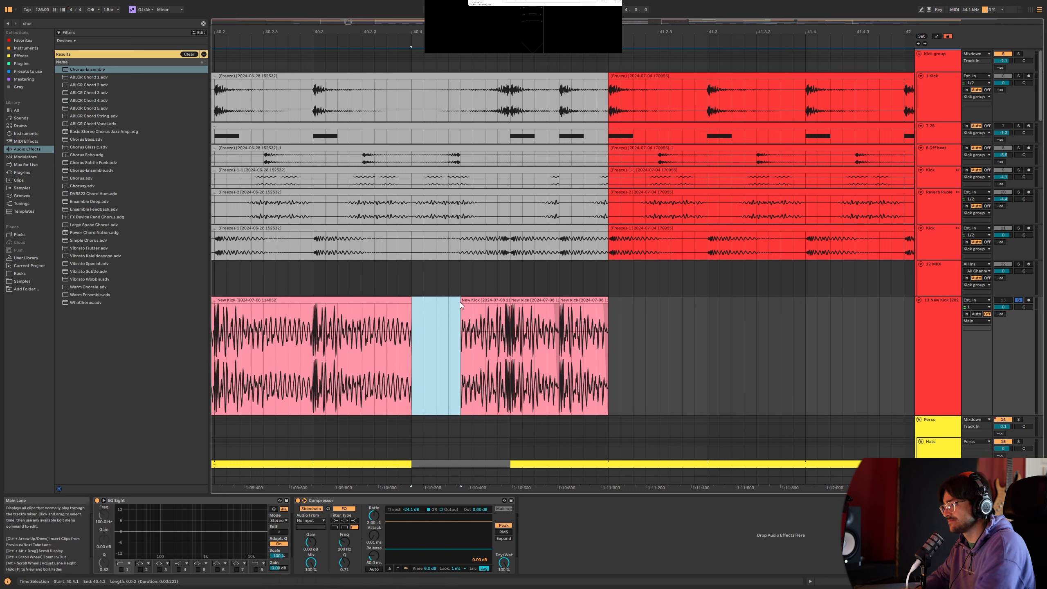
Step: Extend the New Kick clip before 41.1.1 back to 40.4.2 with a fade-in, and fade out the clip ending at 40.4.1
drag(462, 303, 492, 302)
scroll(474, 305, left, 5)
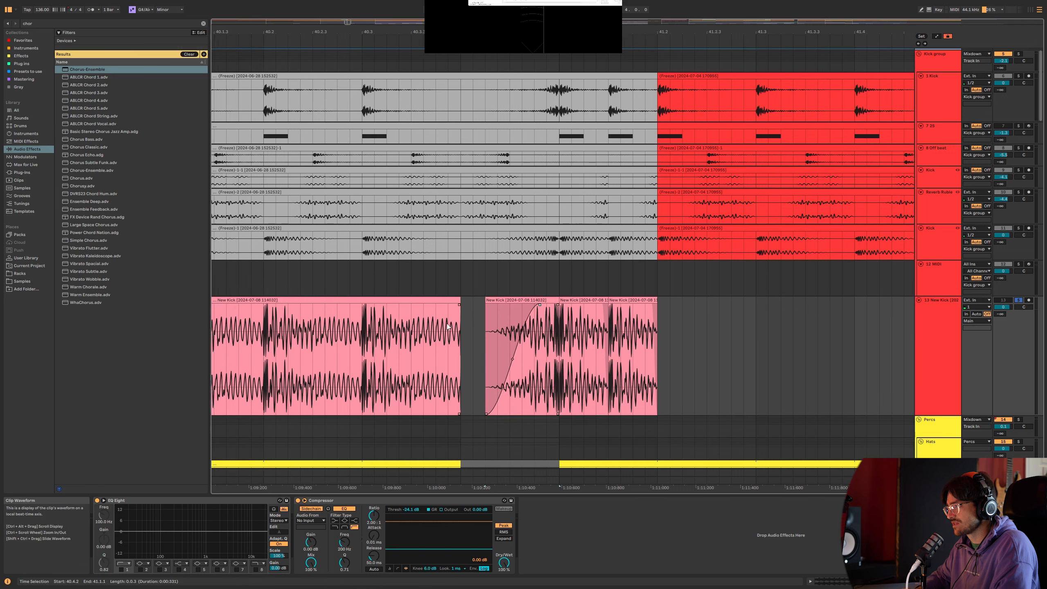
drag(517, 303, 494, 306)
click(515, 306)
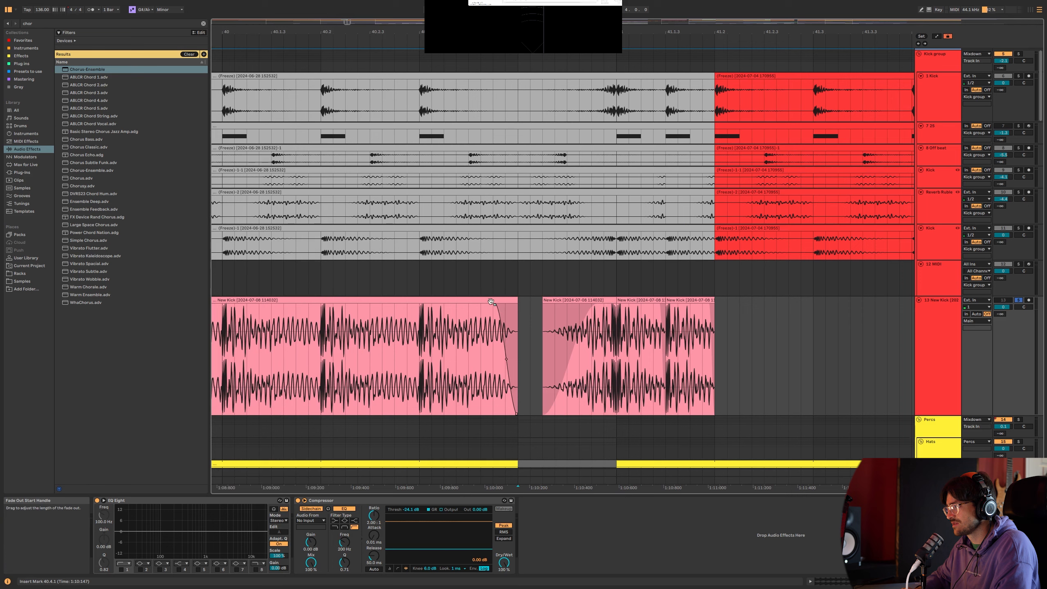
Step: Extend the faded-in New Kick clip back to 40.4.1 and shorten its fade-in, auditioning it against the soloed Kick group fill
scroll(362, 105, up, 1)
click(328, 66)
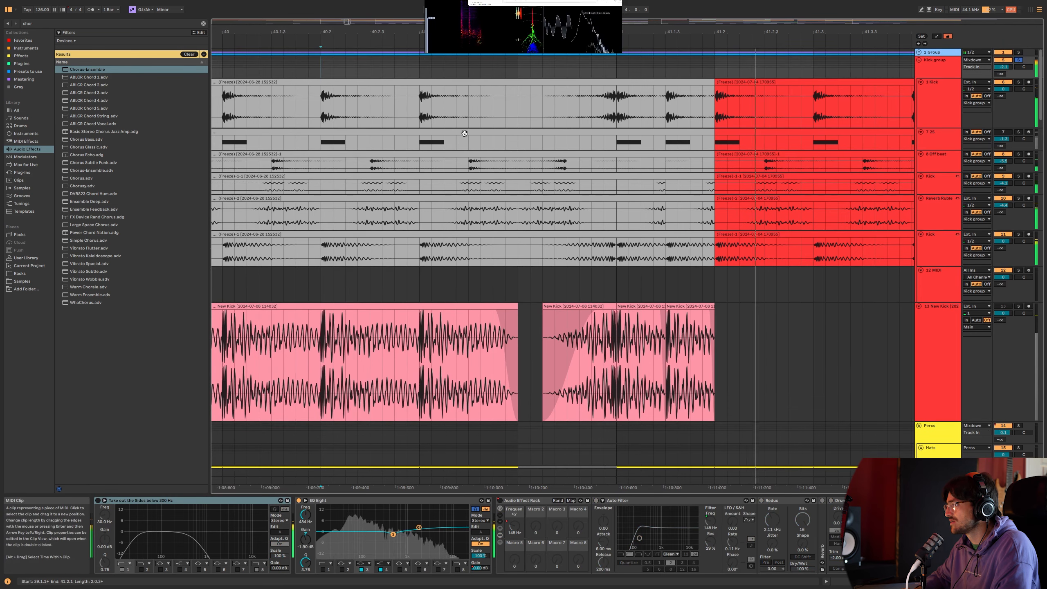
drag(543, 326, 518, 326)
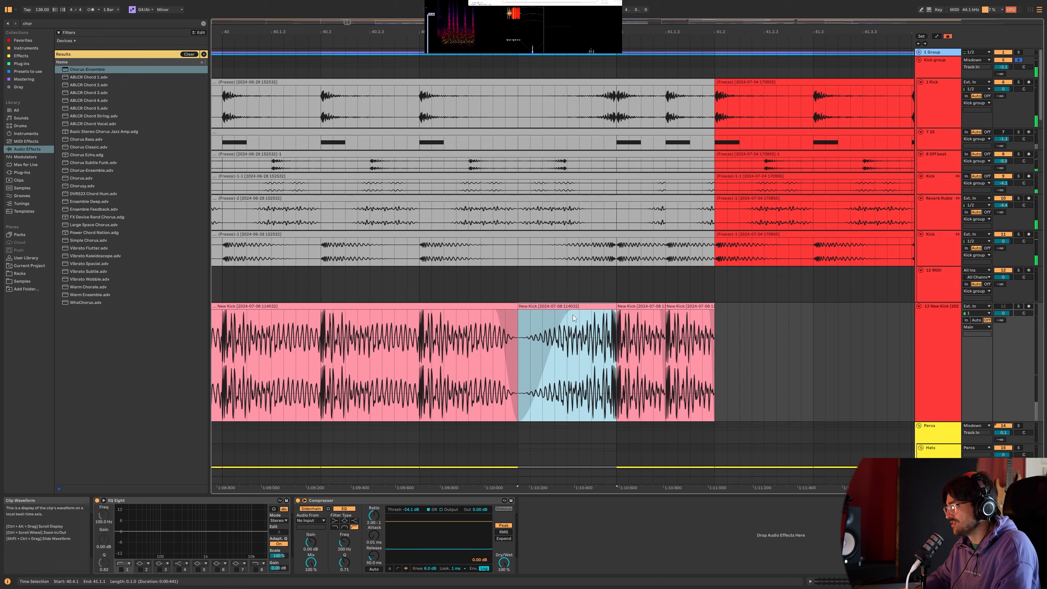
click(545, 312)
key(space)
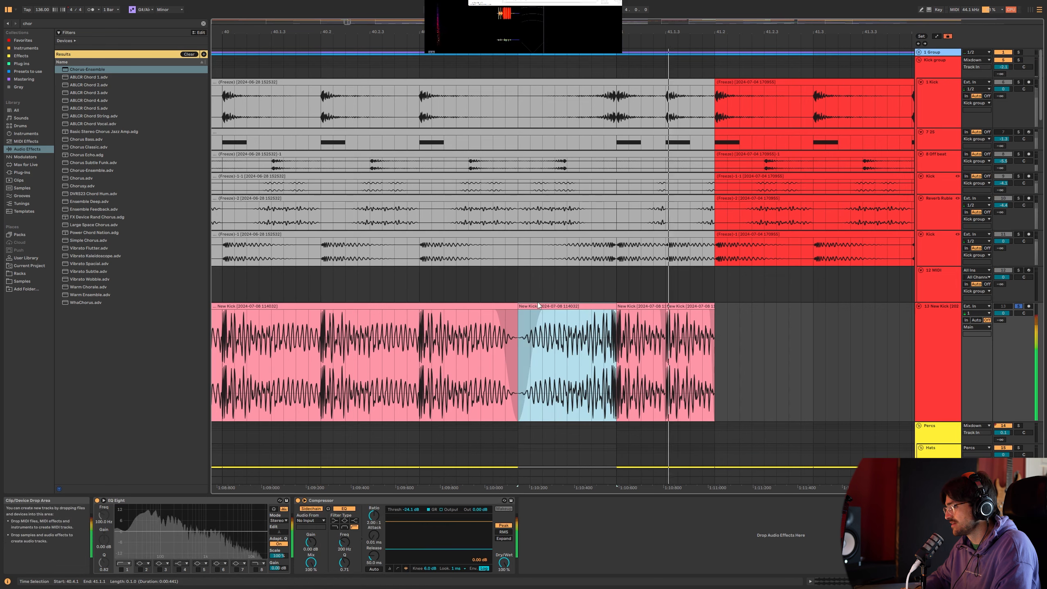
Step: Extend the red Kick group clips ending at 39.1.1 to 40.3.1, over the start of the grey clips
drag(536, 33, 565, 14)
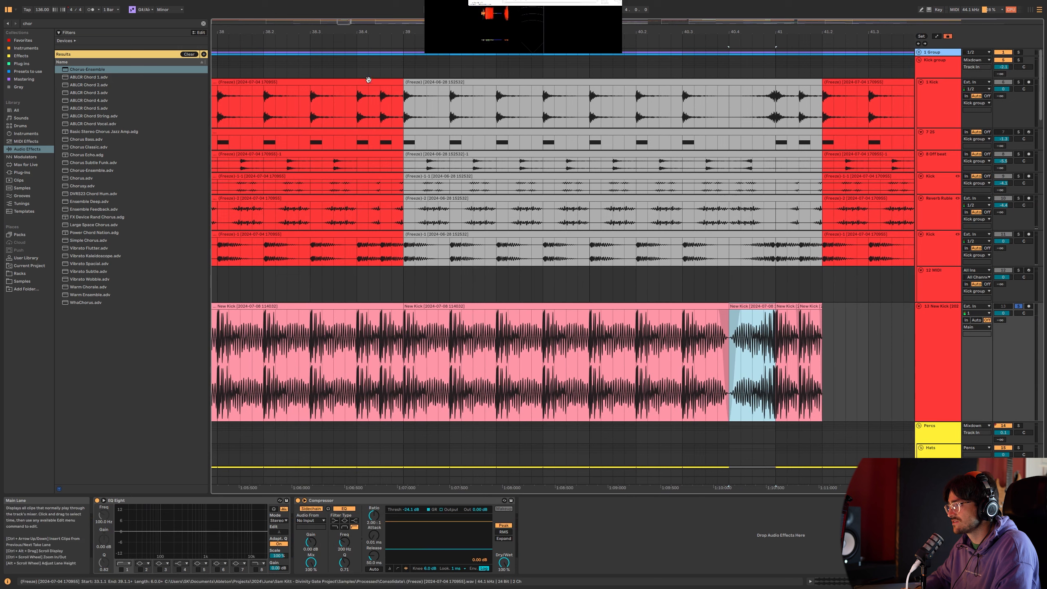
click(383, 117)
shift+click(398, 232)
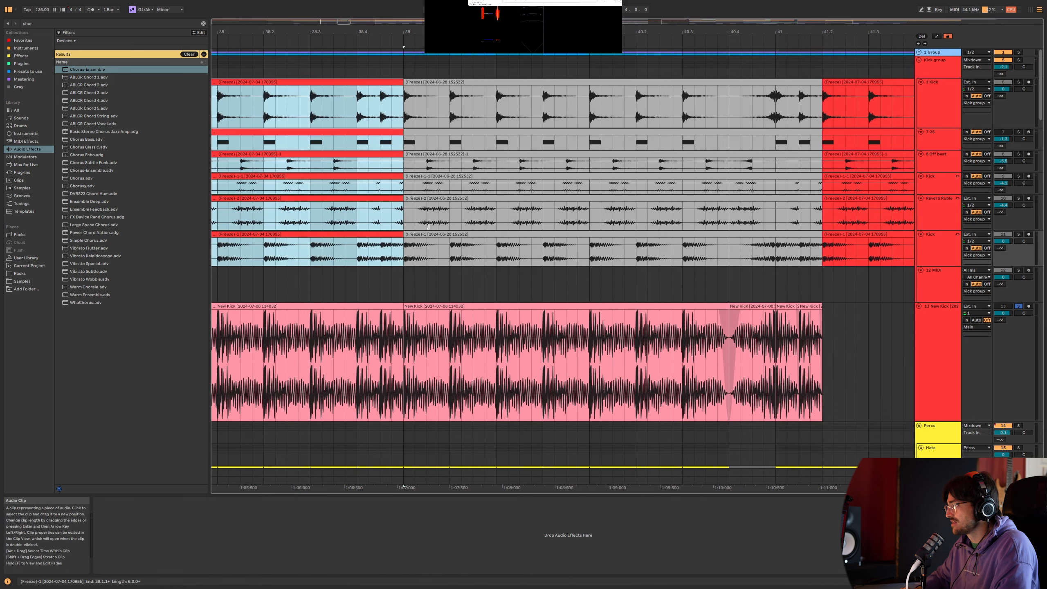
drag(428, 226, 679, 250)
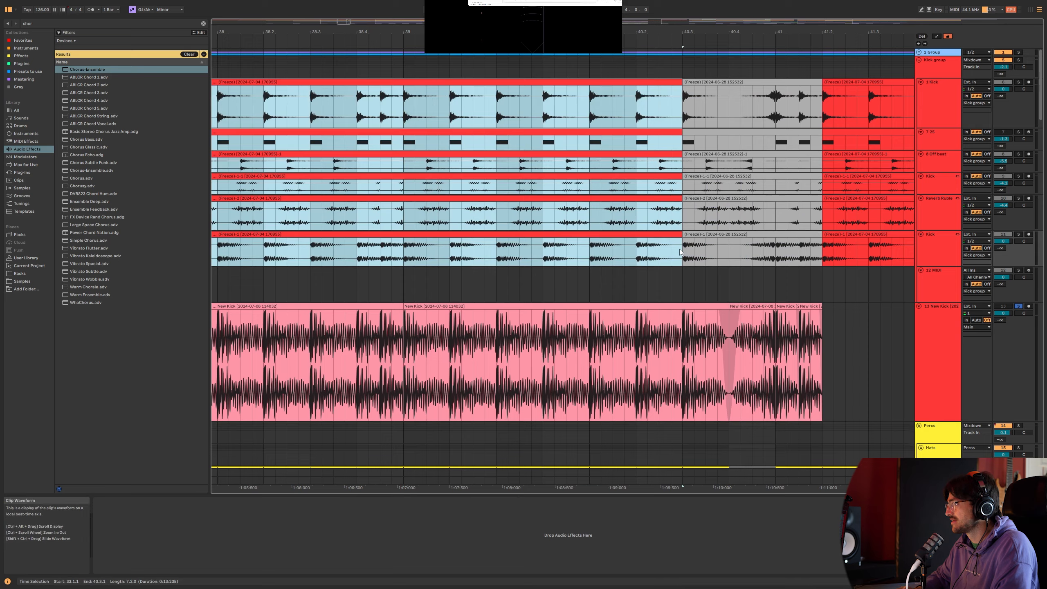
scroll(681, 197, down, 2)
scroll(681, 197, up, 2)
scroll(619, 215, right, 6)
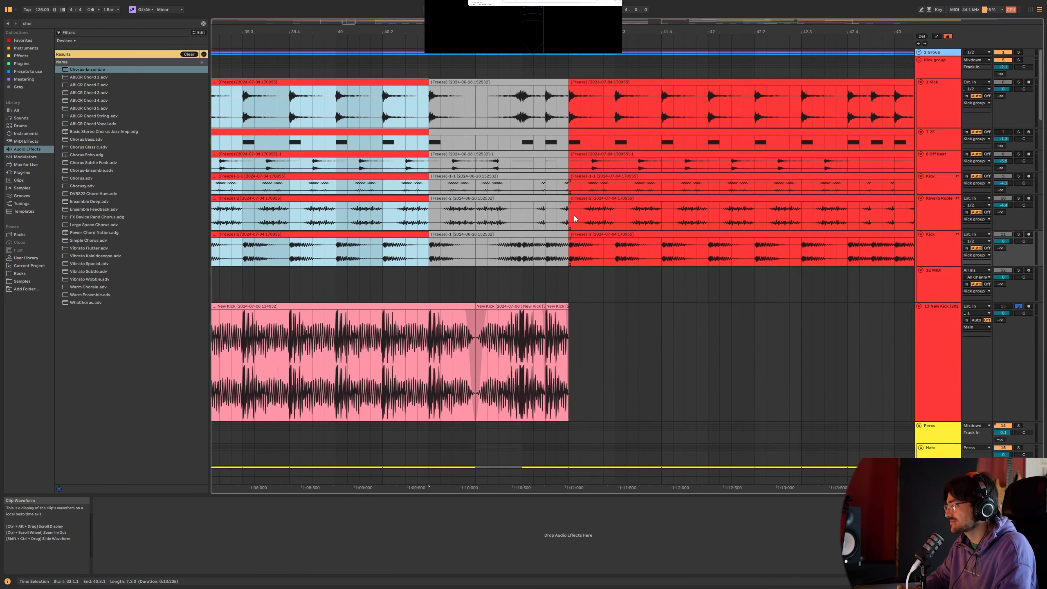
Step: Paste the copied New Kick loop at 41.2.1, directly after the fill
click(423, 341)
click(573, 319)
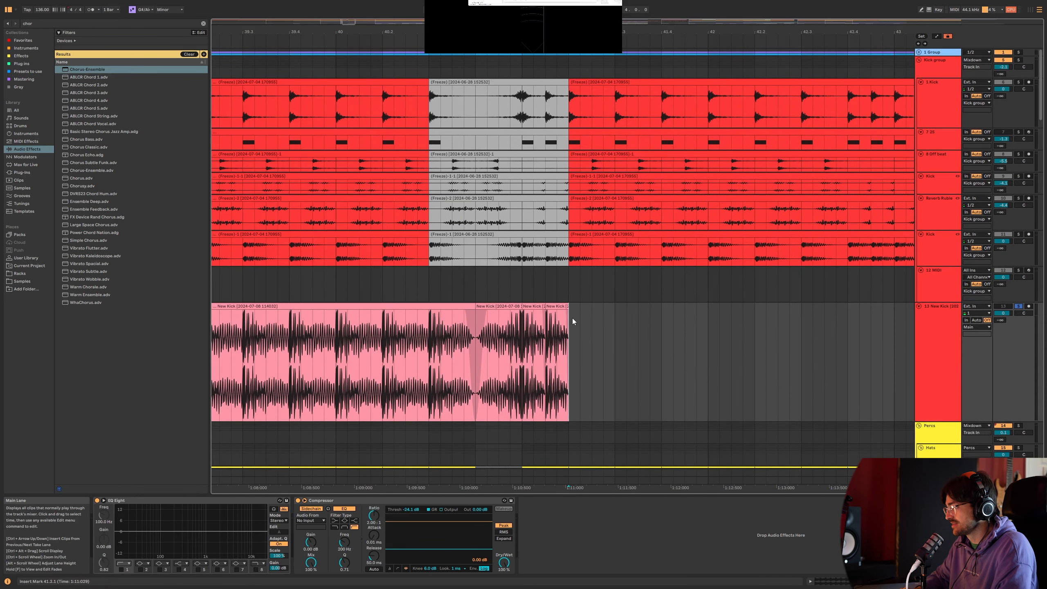
key(ctrl+v)
Step: Consolidate the New Kick fill from 40.3.1 to 41.2.1 into one clip and colour it light grey
click(551, 308)
shift+click(458, 307)
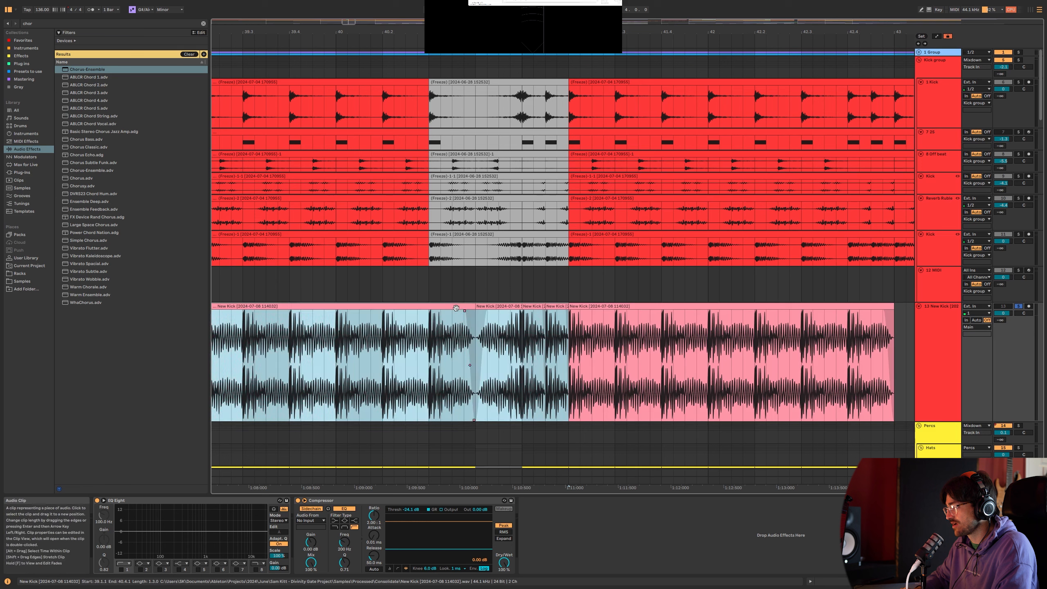
click(432, 318)
key(ctrl+e)
click(562, 304)
shift+click(453, 306)
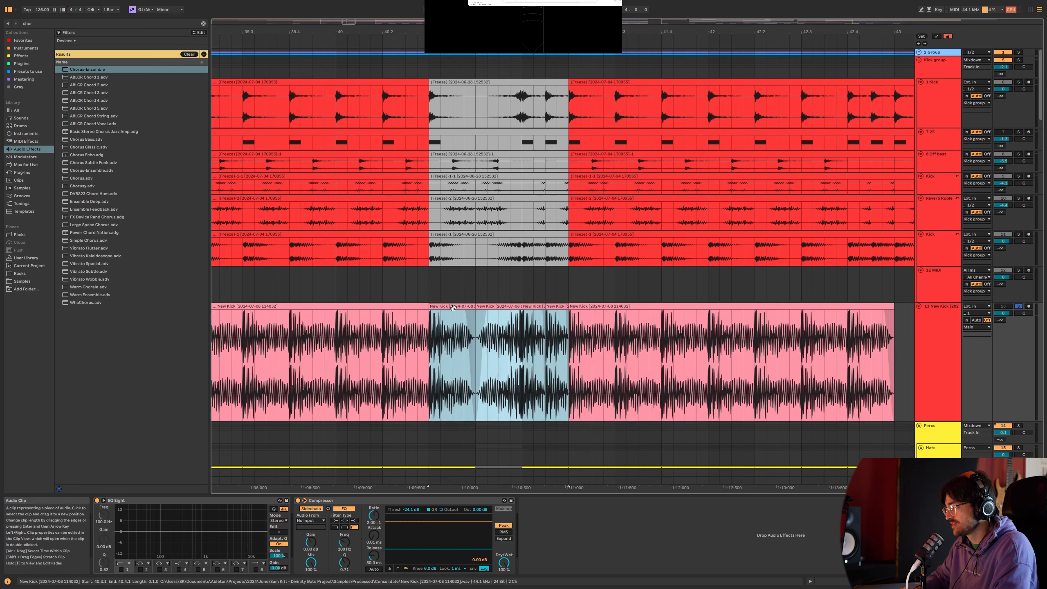
key(ctrl+j)
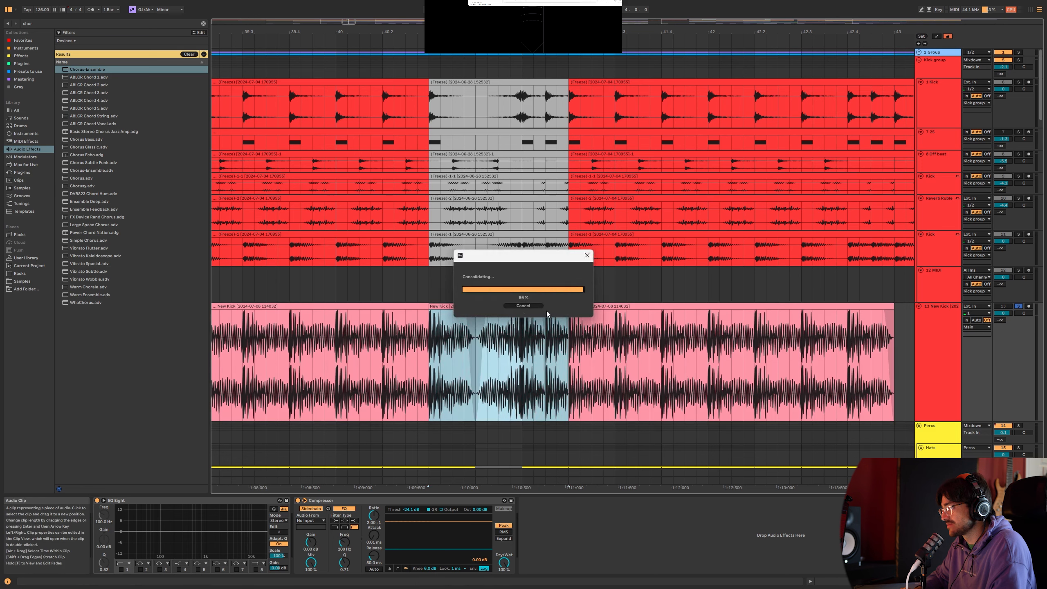
right_click(554, 307)
key(Escape)
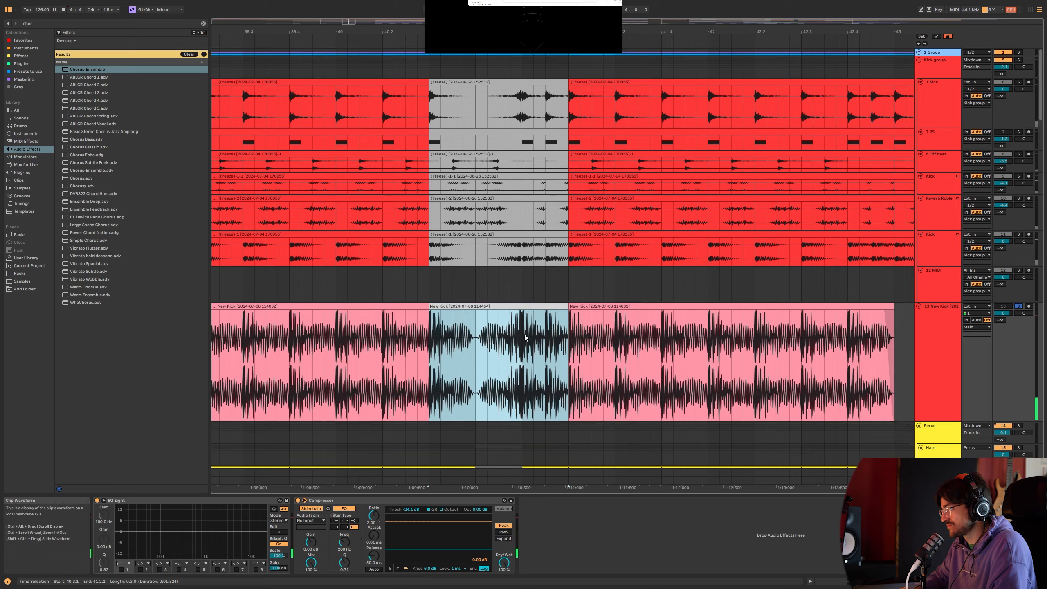
Step: Extend the looped New Kick clip that starts at 41.2.1 to 48.1.1
scroll(511, 328, up, 10)
scroll(659, 340, down, 12)
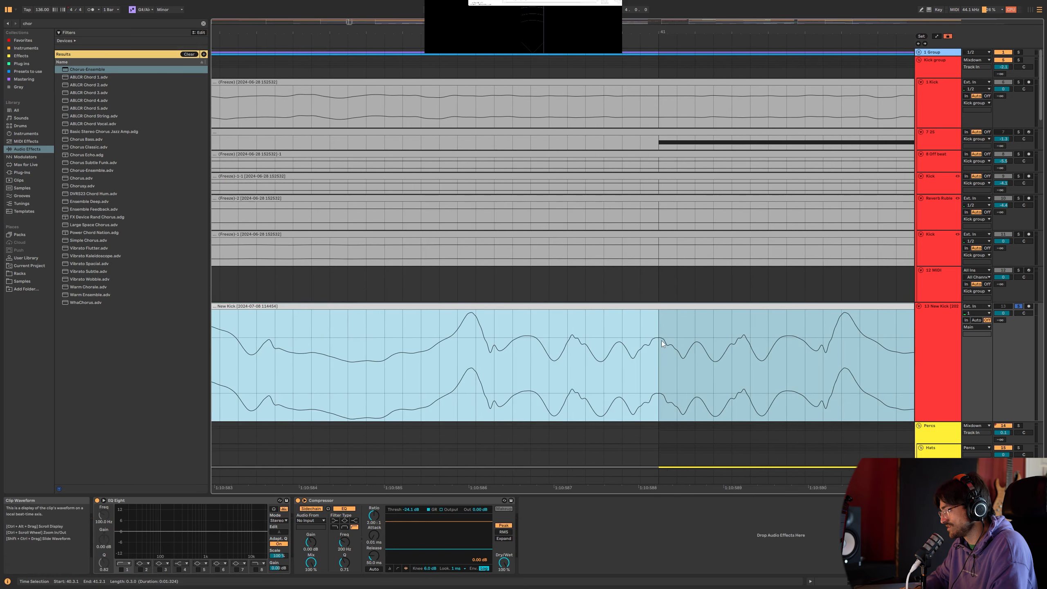
scroll(529, 303, down, 5)
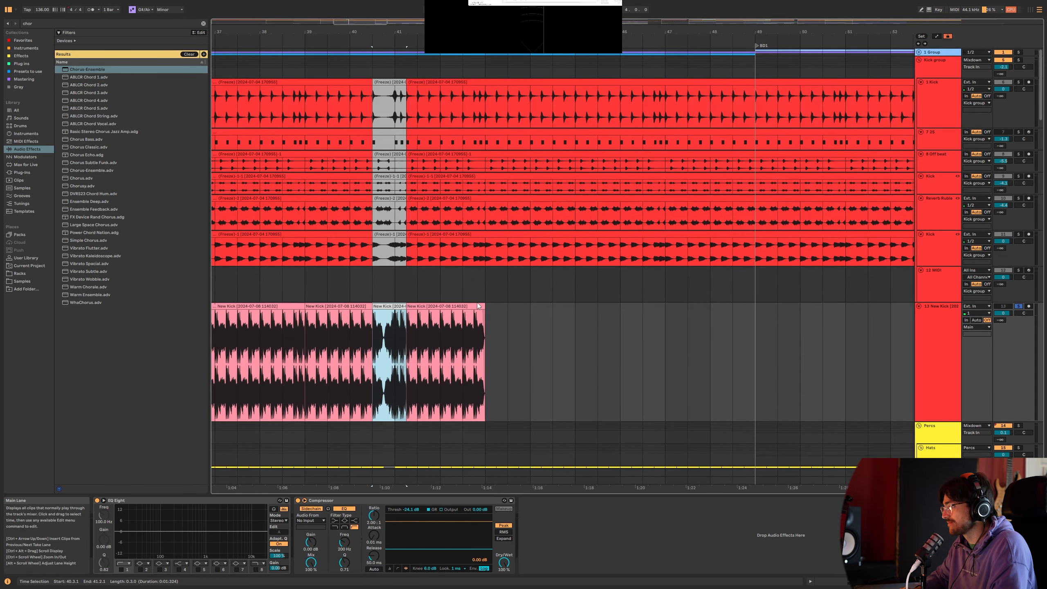
drag(486, 306, 704, 303)
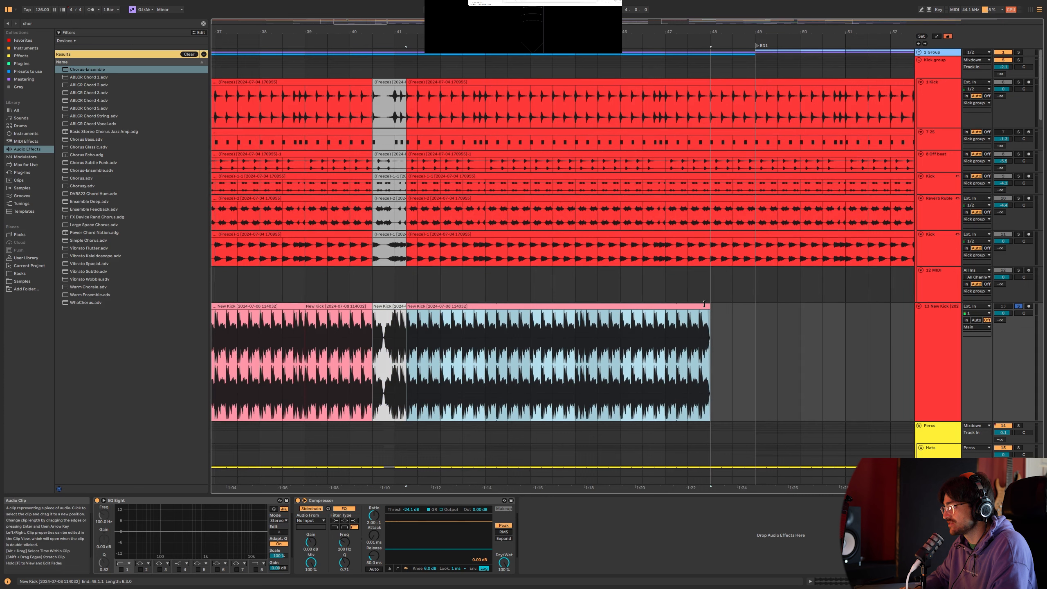
Step: Shift the loop of the New Kick clip at 41.2.1 earlier to match the Kick group's double kicks, and extend it to 49.1.1
click(463, 108)
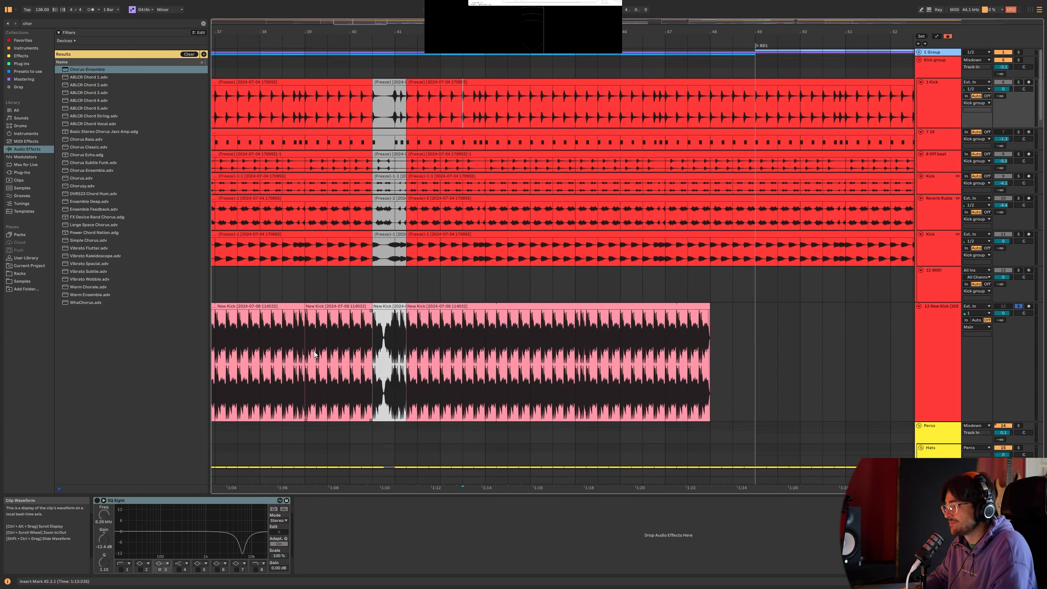
click(525, 322)
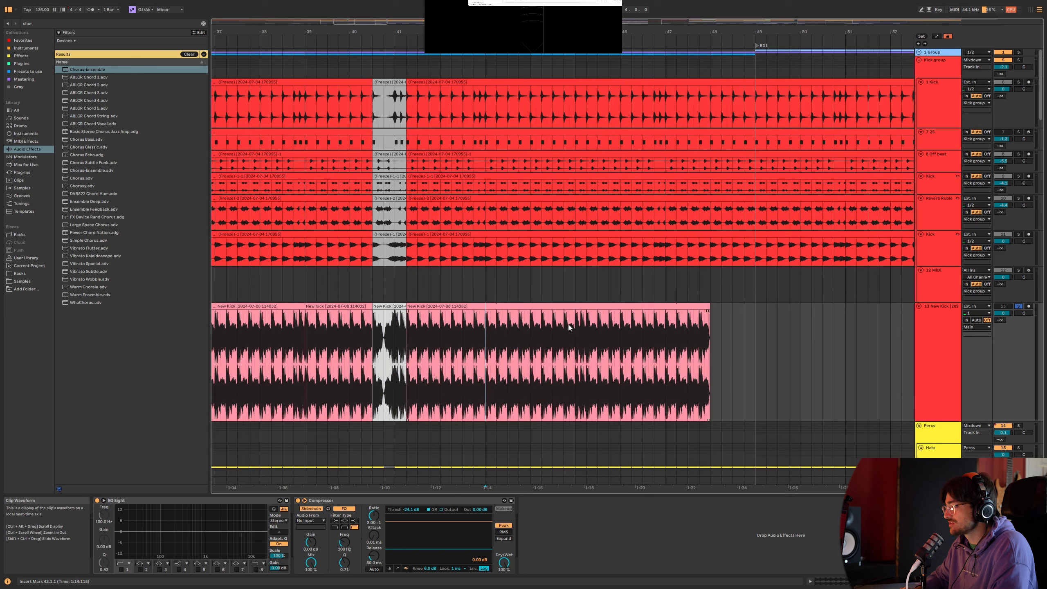
drag(573, 309, 496, 307)
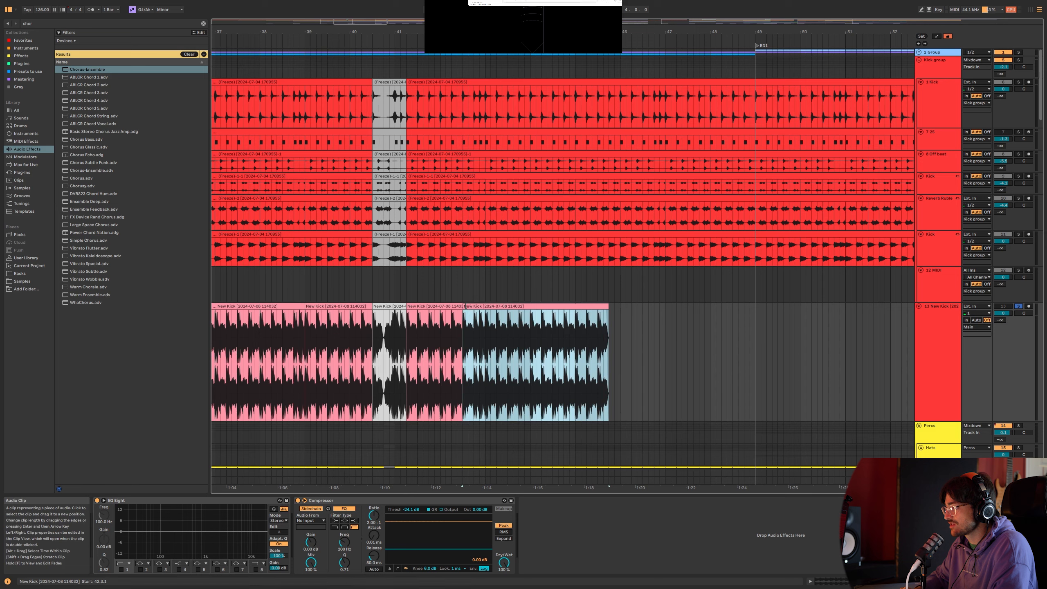
click(474, 281)
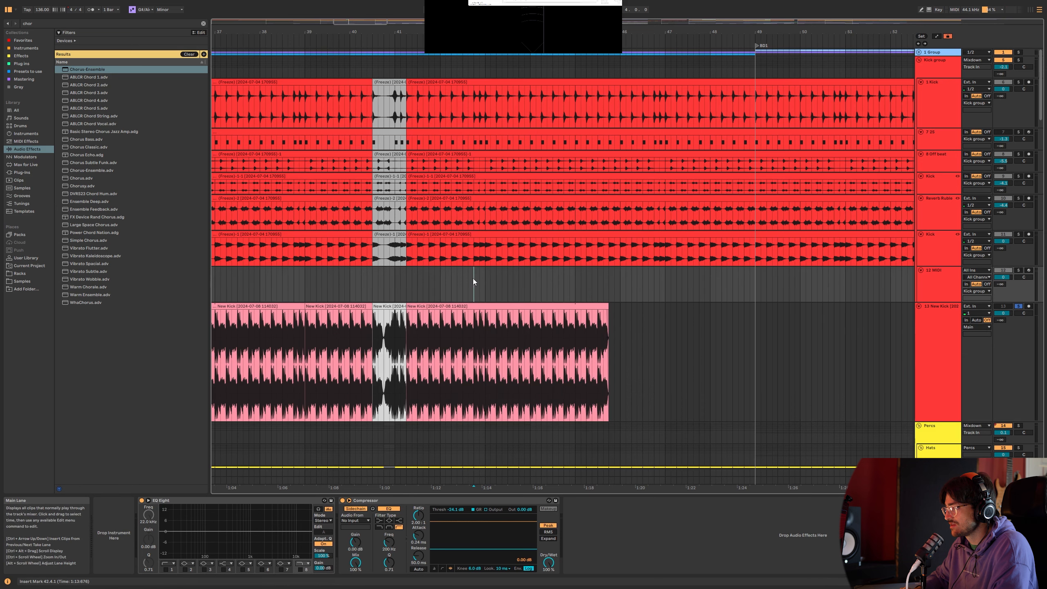
drag(608, 306, 760, 300)
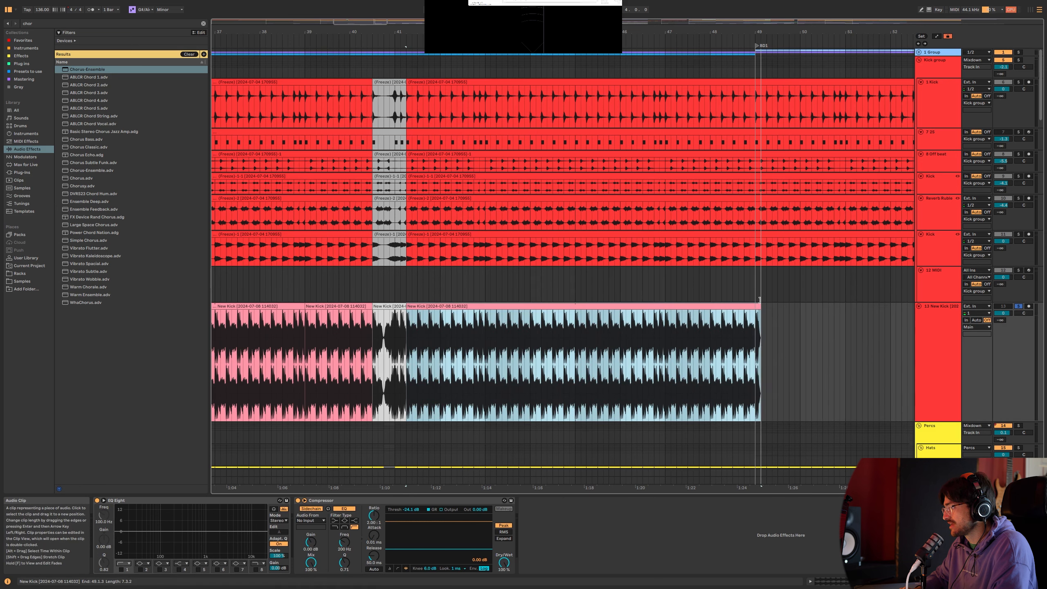
scroll(612, 76, down, 3)
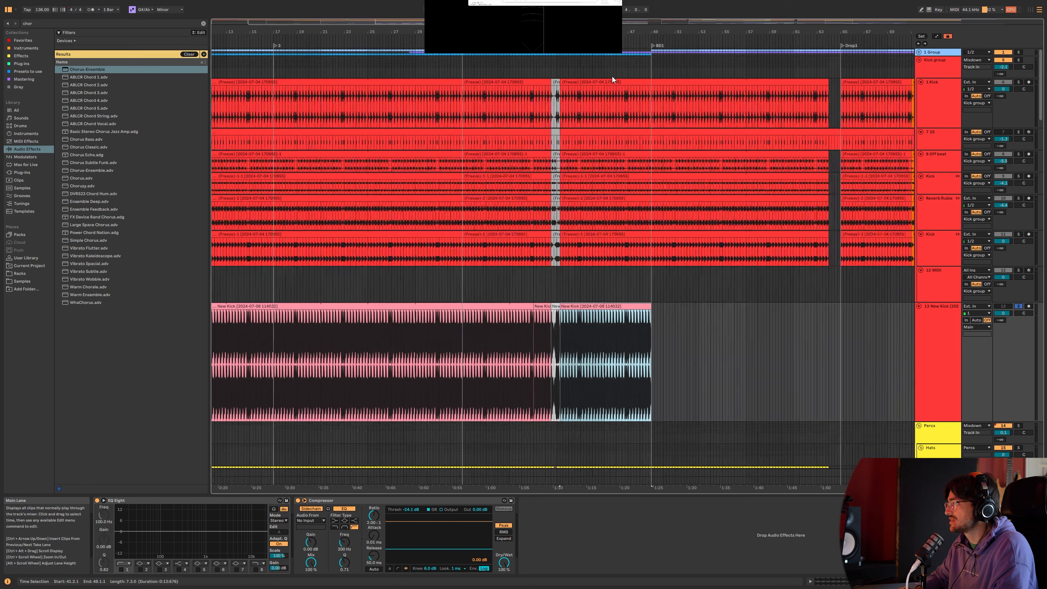
scroll(297, 84, down, 3)
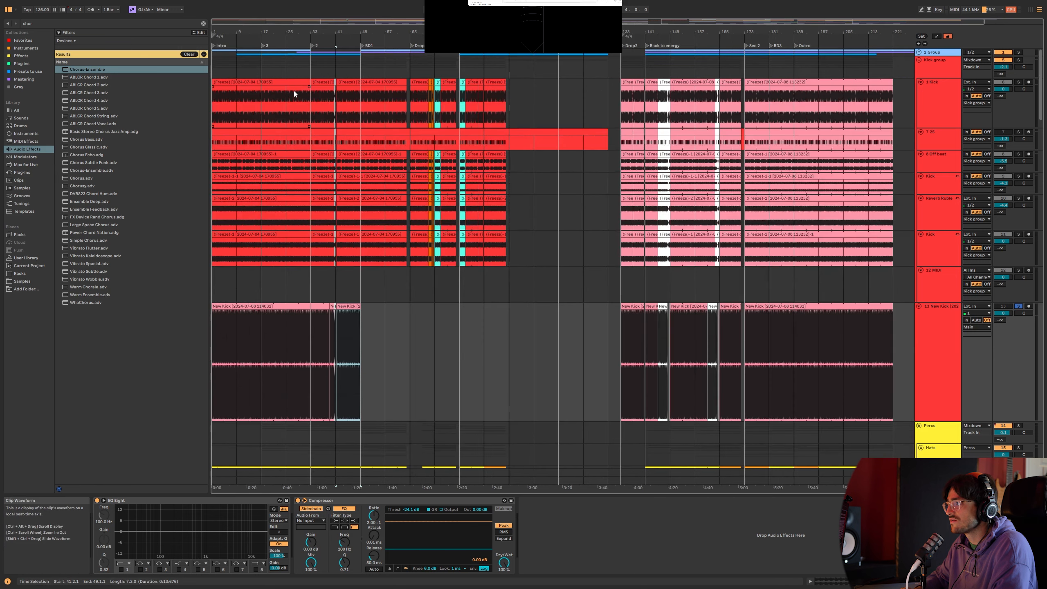
Step: Split all Kick group clips at 33.1.1 and 37.1.1 to isolate a four-bar section
scroll(233, 96, up, 4)
drag(256, 105, 235, 103)
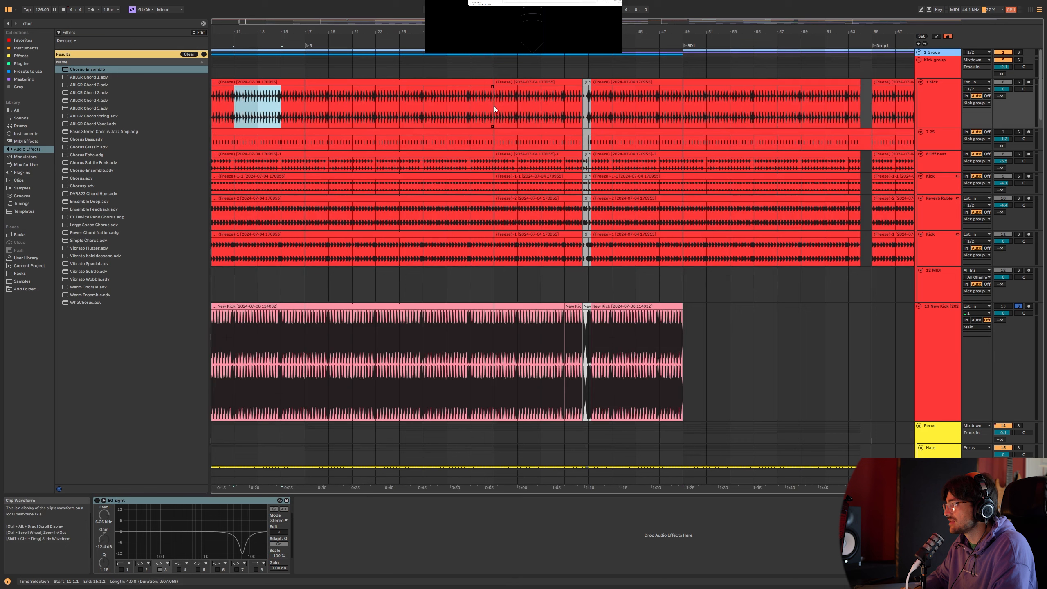
drag(494, 106, 586, 85)
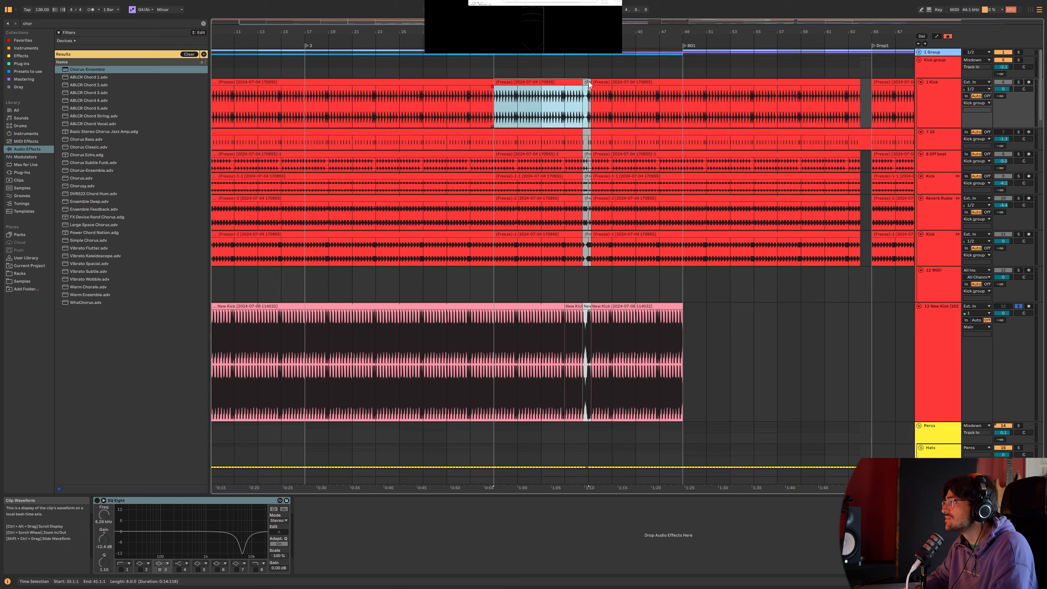
click(661, 80)
click(510, 232)
drag(498, 259, 530, 85)
key(ctrl+e)
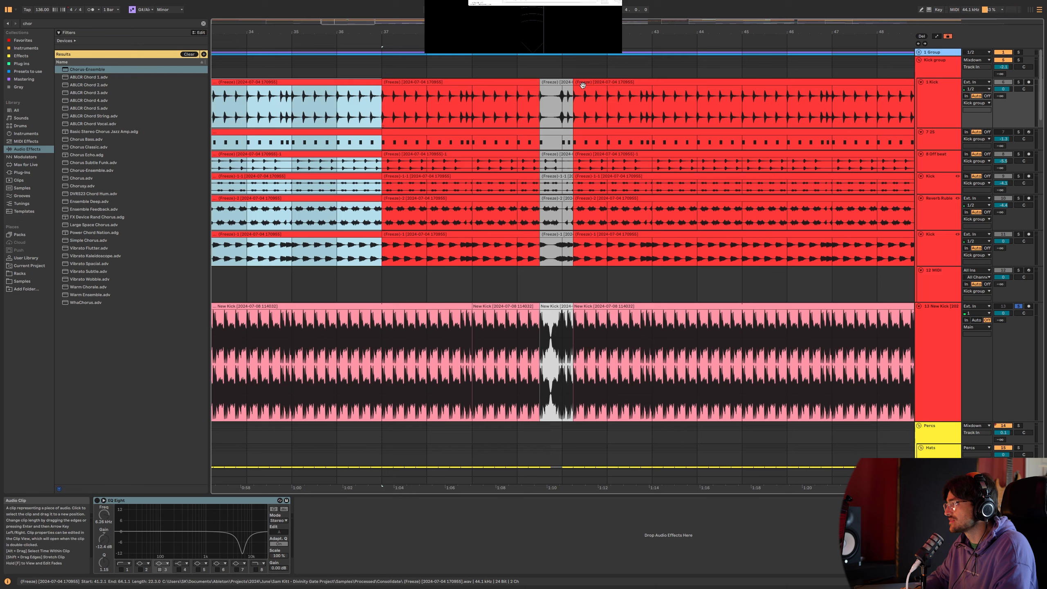
Step: Try to place the four-bar Kick group section from 33.1.1 at 42.1.1
scroll(532, 85, up, 5)
drag(356, 82, 760, 83)
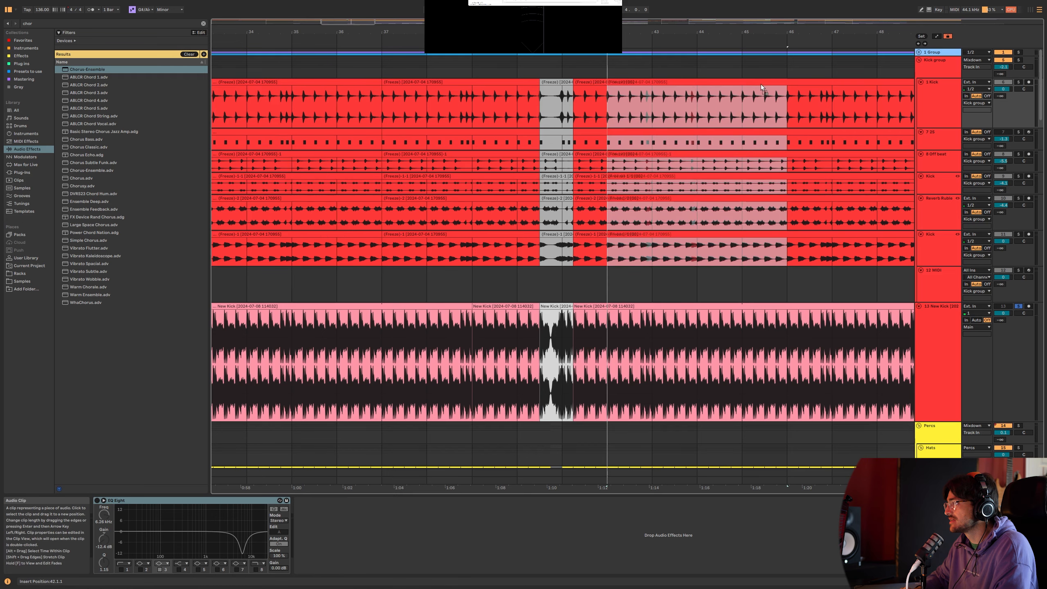
scroll(620, 116, down, 5)
key(ctrl+z)
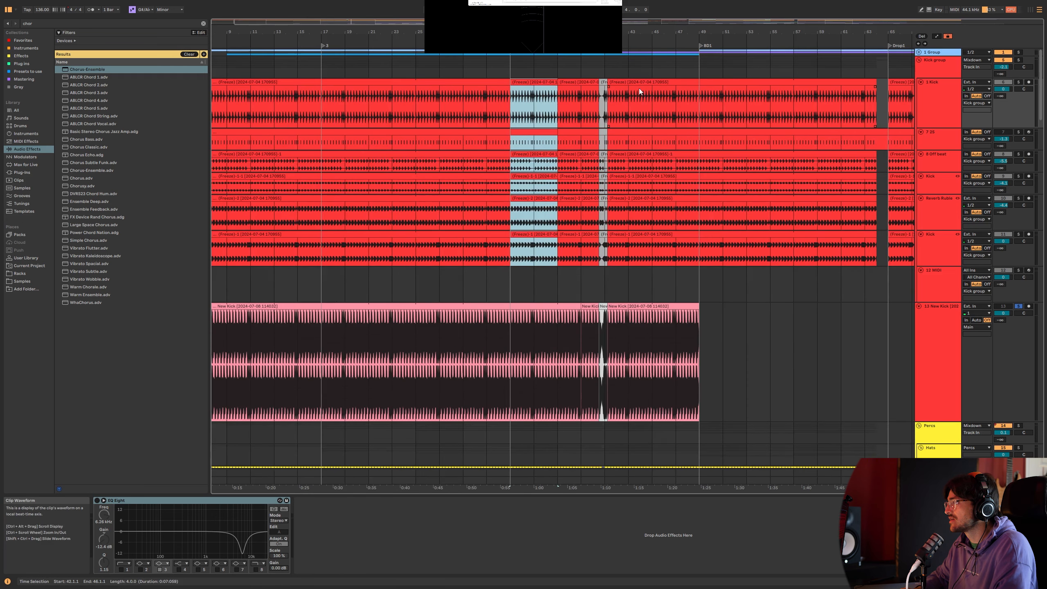
Step: Set a locator at 41.1.1
scroll(639, 88, up, 5)
scroll(501, 100, up, 5)
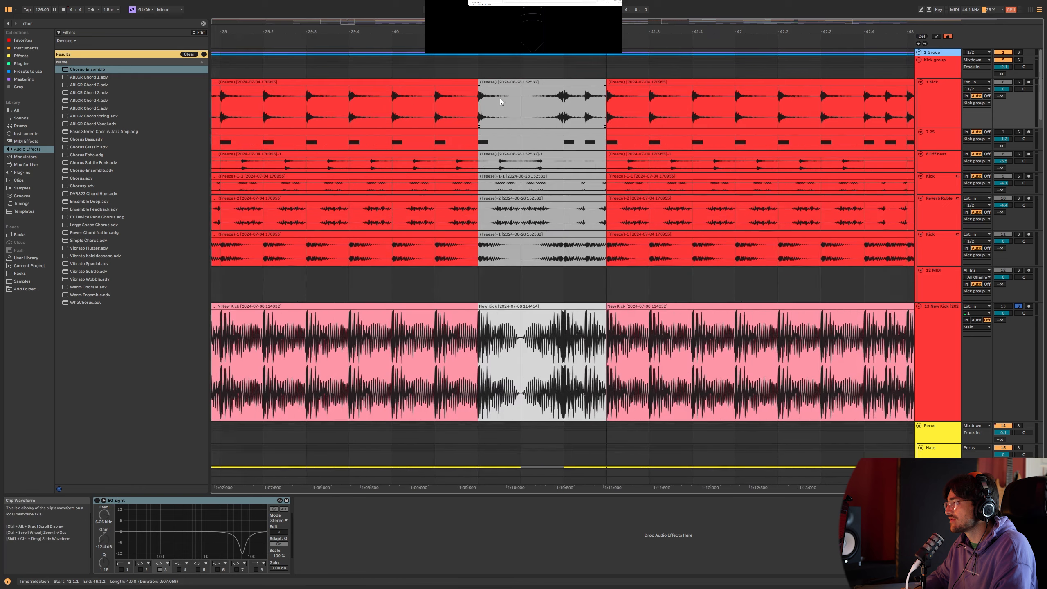
scroll(570, 245, down, 5)
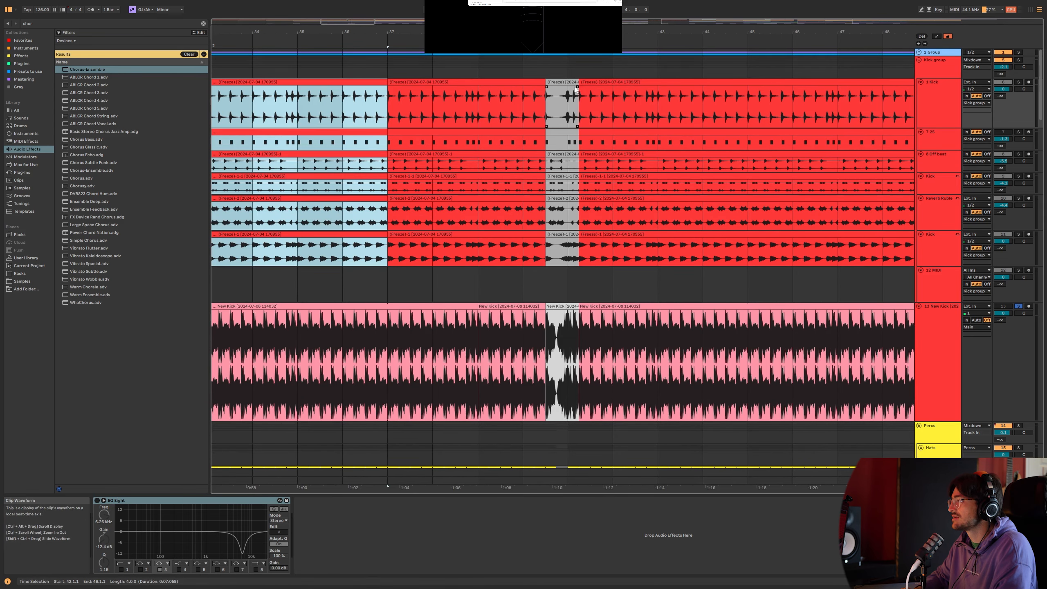
click(569, 65)
scroll(575, 68, down, 5)
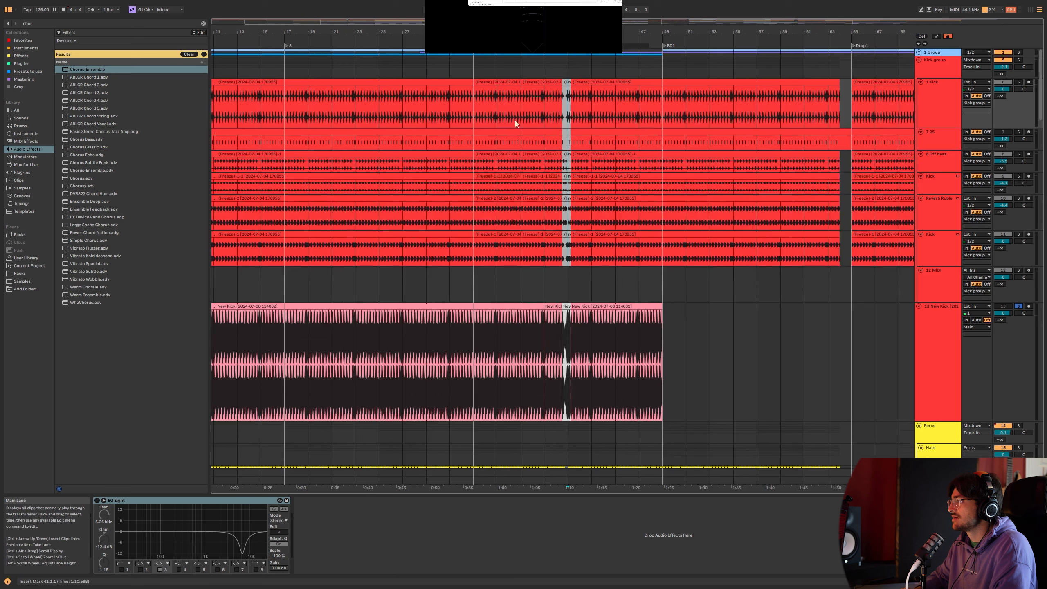
Step: Split the Kick group clips from 33.1.1 into two-bar sections, and undo the split between 43.1.1 and 45.1.1
drag(519, 178, 509, 91)
click(474, 247)
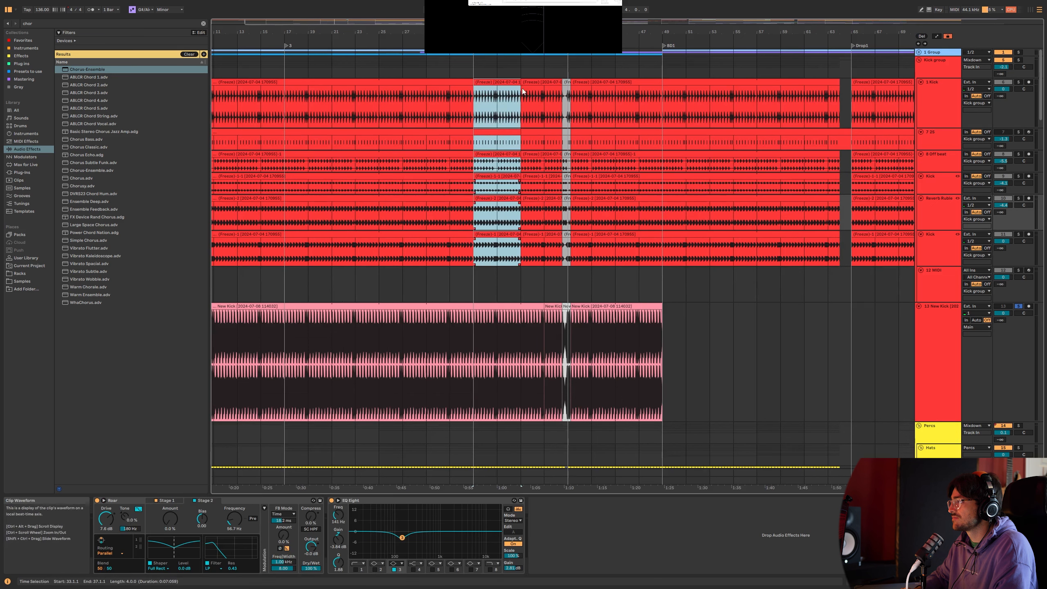
drag(530, 247, 596, 82)
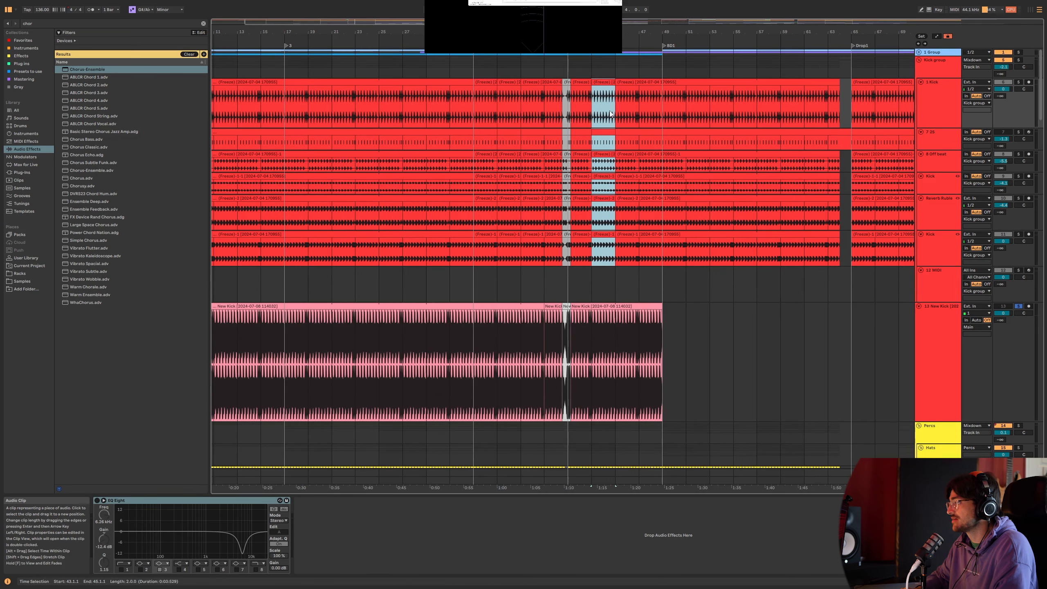
key(ctrl+z)
Step: Continue the looped New Kick from 49.1.1 to the end of the Kick group clips at 64.1.1
click(636, 305)
scroll(680, 308, up, 4)
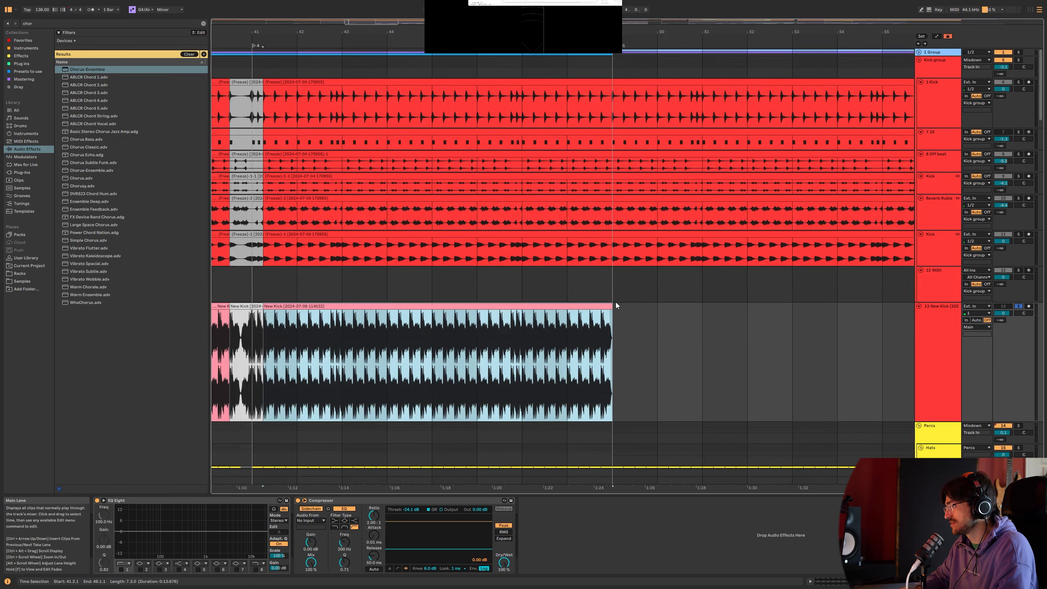
scroll(616, 305, down, 5)
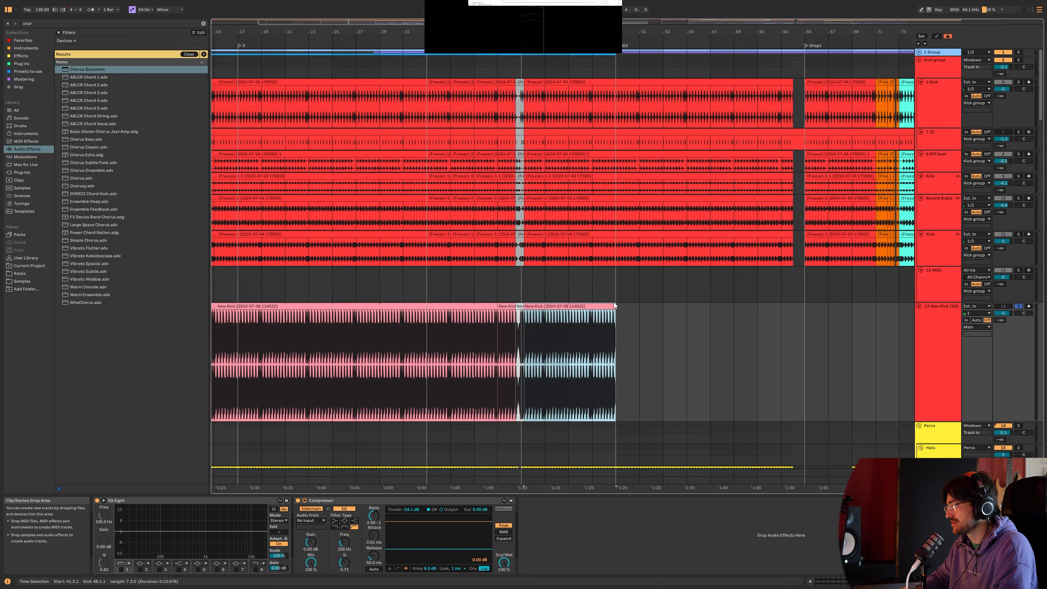
drag(434, 278, 450, 182)
drag(614, 306, 792, 278)
Step: Place a four-bar New Kick clip at the Drop1 locator, from 65.1.1 to 69.1.1
drag(752, 32, 429, 46)
drag(292, 326, 519, 309)
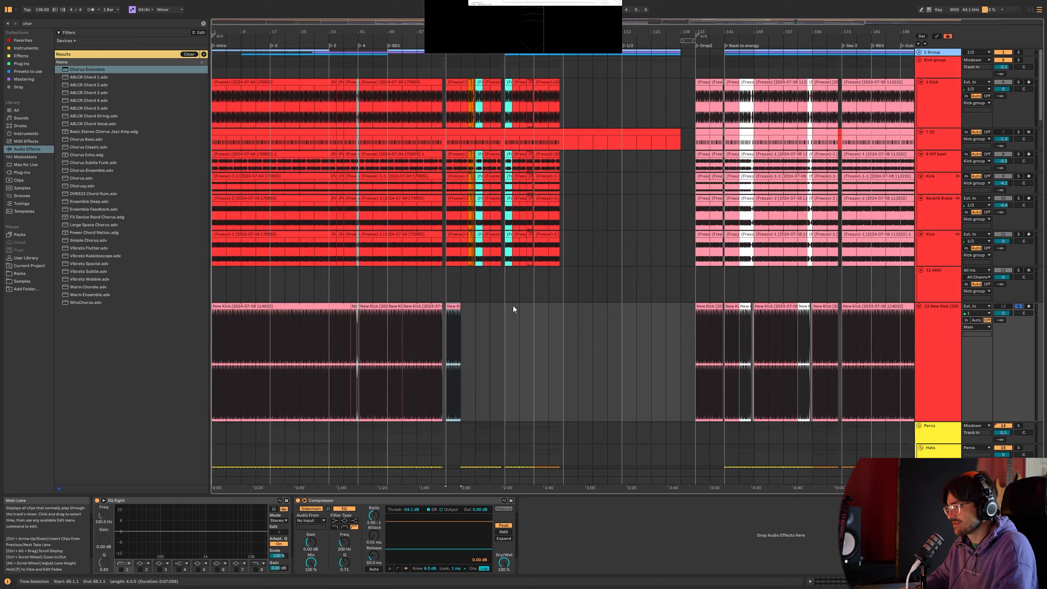
scroll(271, 320, left, 3)
scroll(301, 334, left, 5)
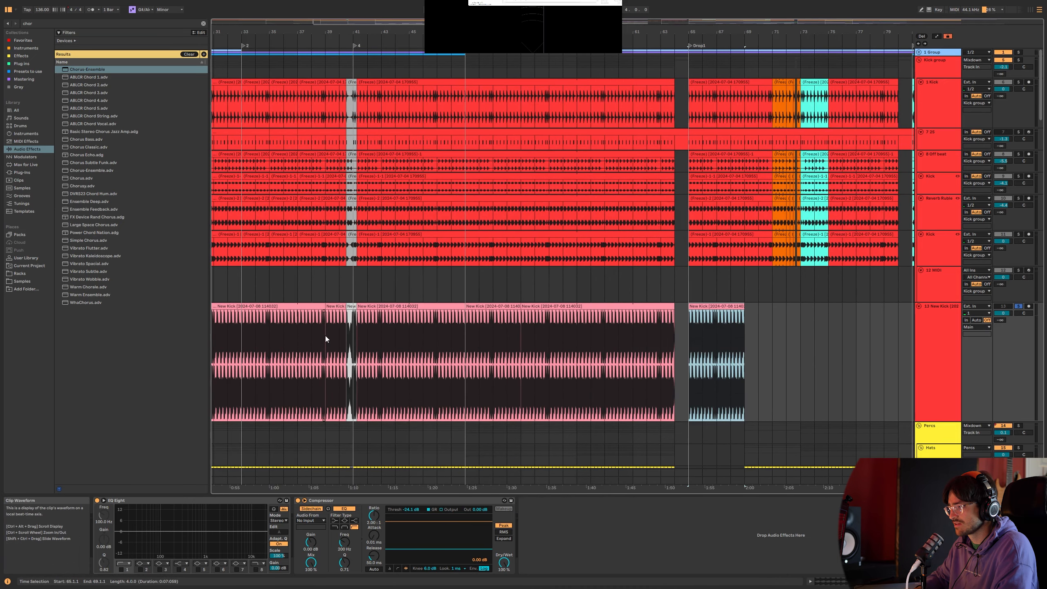
Step: Extend the New Kick clip that starts at the Drop1 marker so that it ends at bar 73
scroll(325, 336, right, 7)
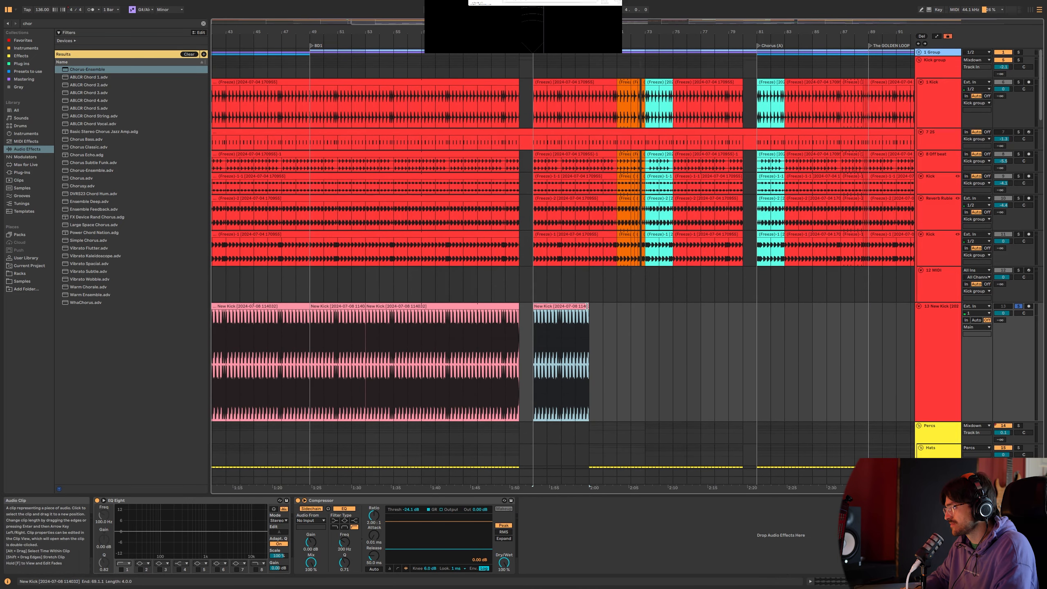
drag(589, 314, 618, 309)
scroll(637, 291, up, 4)
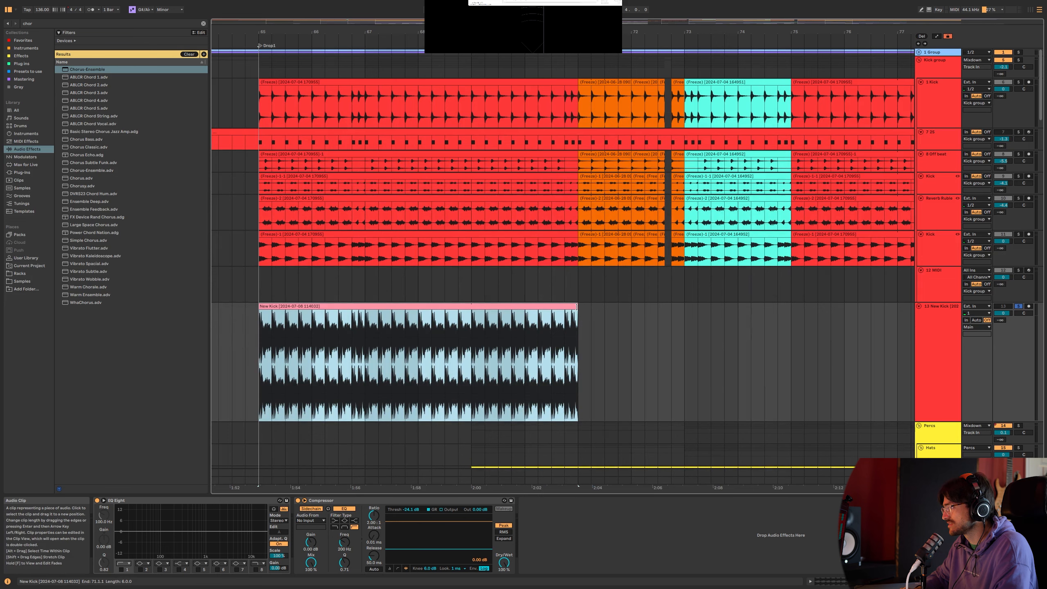
drag(577, 306, 721, 305)
Step: Split the New Kick clip at 72.4.1 and at 72.4.3 to separate the last two kick hits
scroll(669, 303, up, 4)
click(685, 318)
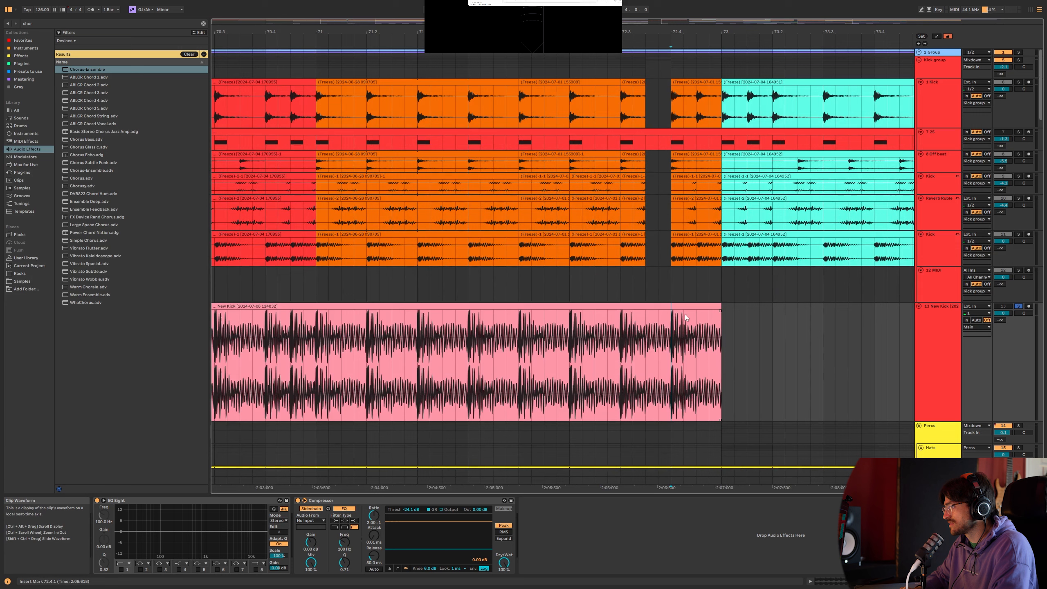
key(ctrl+e)
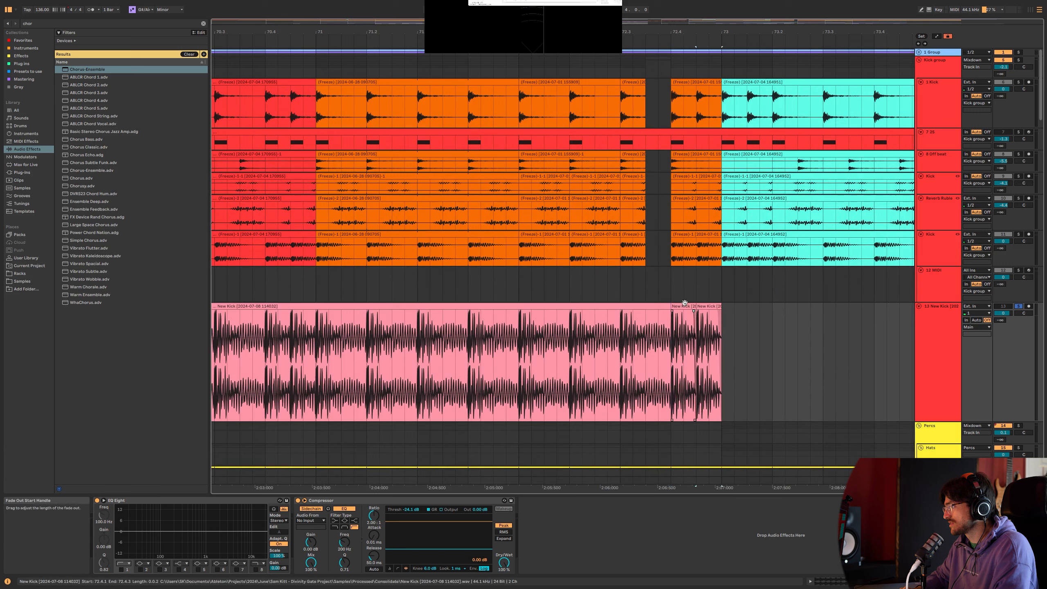
click(621, 256)
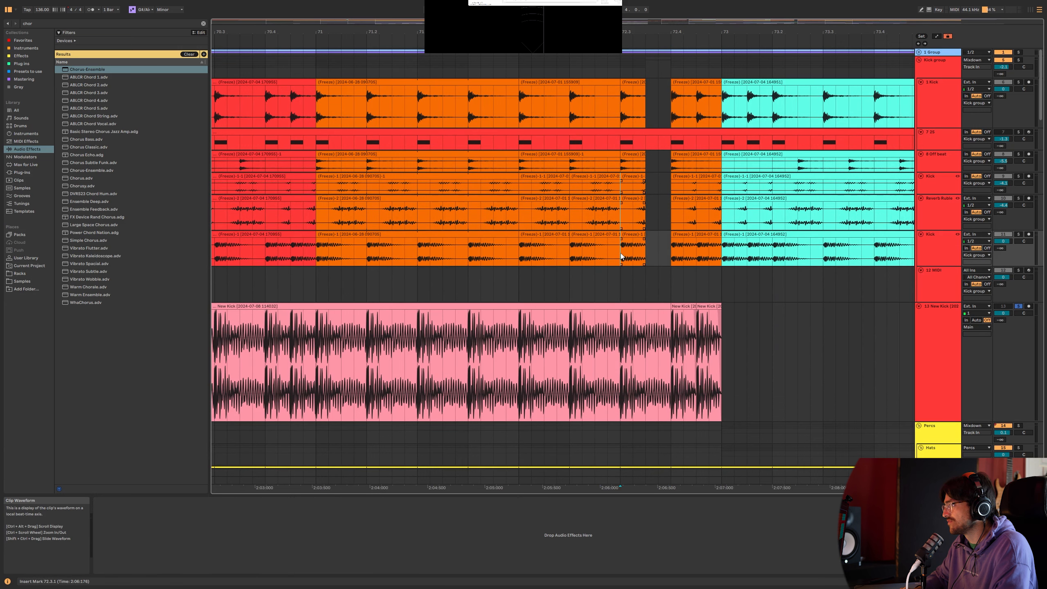
Step: Shorten the long New Kick clip to end at 72.3.3, leaving a pause before the two short clips
click(651, 332)
drag(671, 316, 645, 314)
key(a)
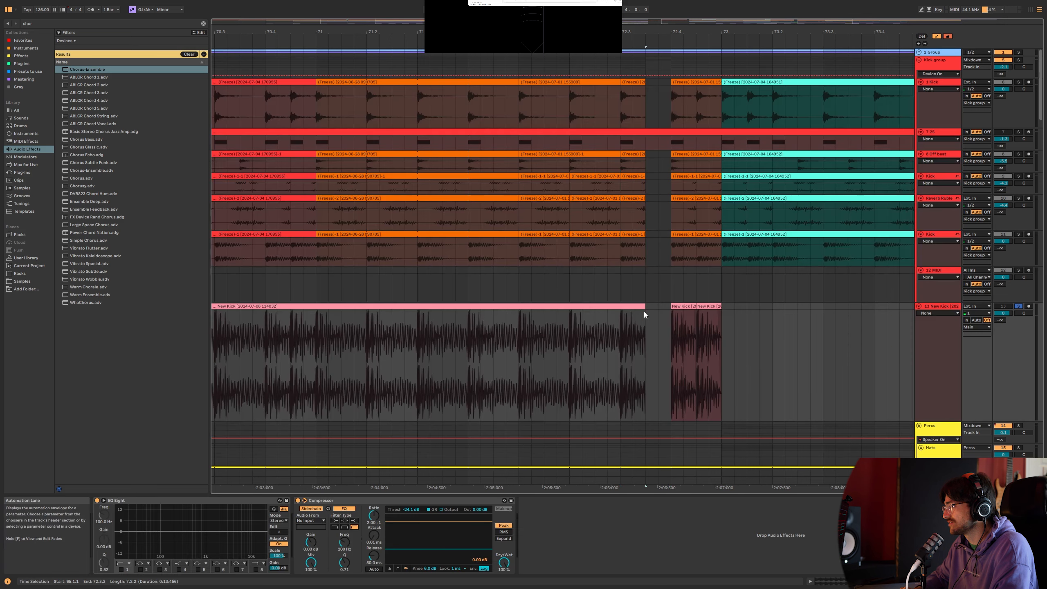
key(a)
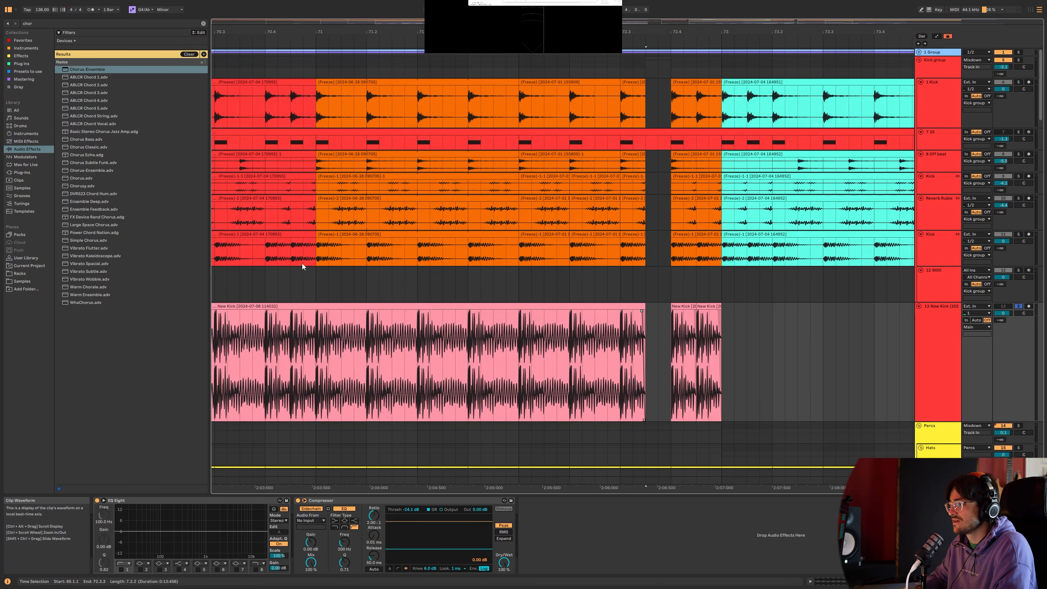
Step: Extend the red kick group clips that end at bar 71 together to 72.3.3, over the orange clips
click(311, 234)
shift+click(307, 177)
shift+click(306, 82)
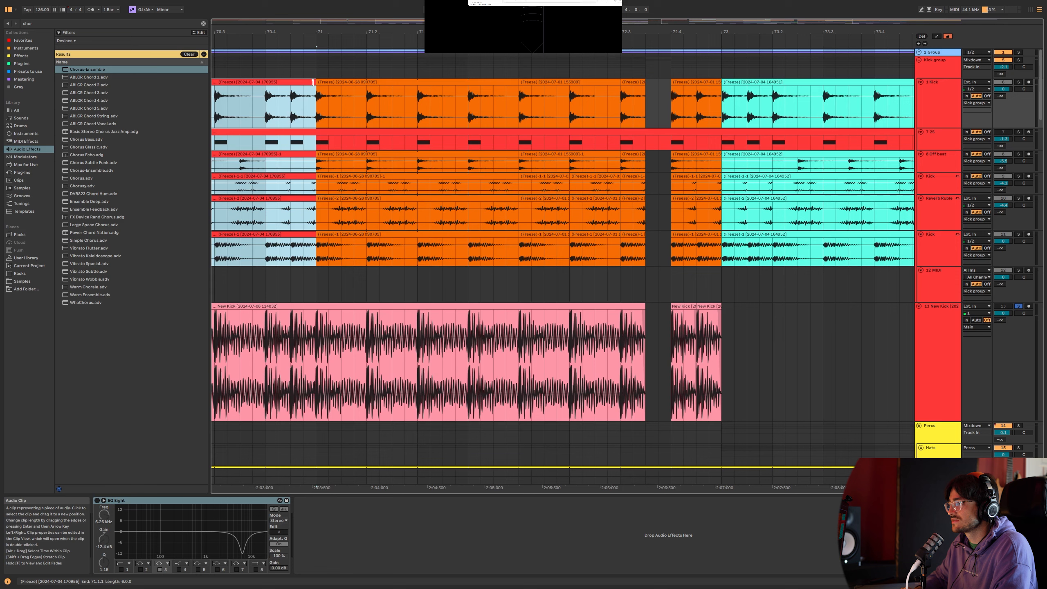
drag(315, 82, 649, 86)
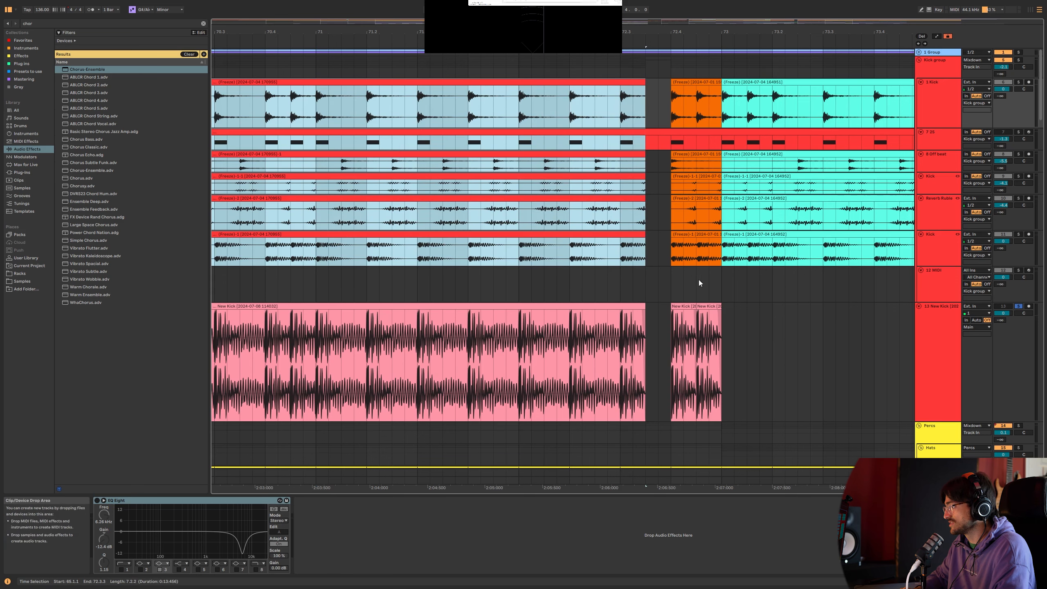
Step: Color the kick group clips and the two short New Kick clips between 72.4.1 and 73.1.1 orange
click(648, 140)
drag(672, 147, 643, 133)
drag(679, 255, 712, 139)
right_click(711, 133)
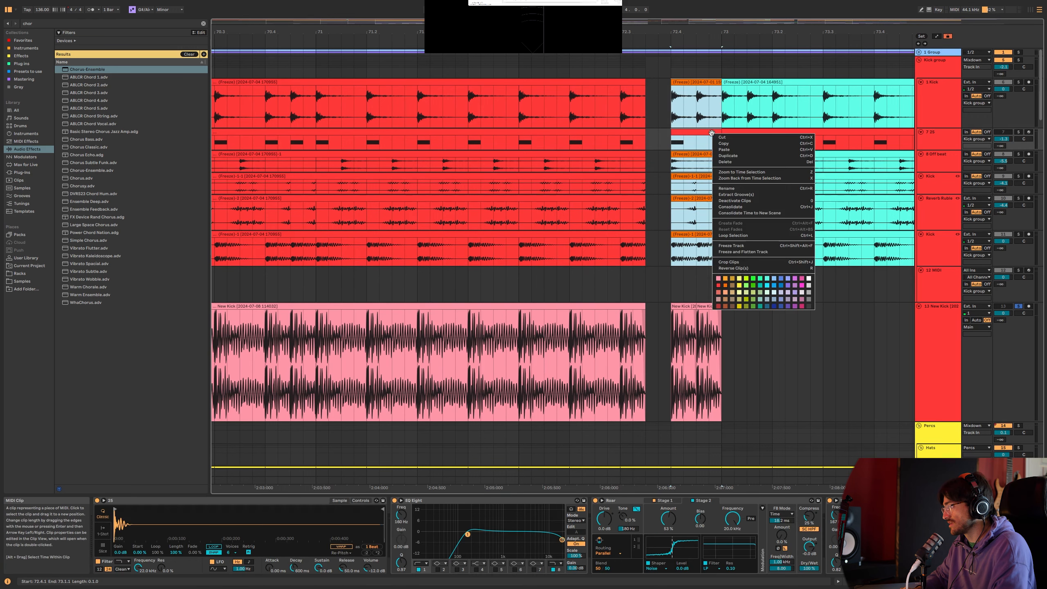
click(725, 287)
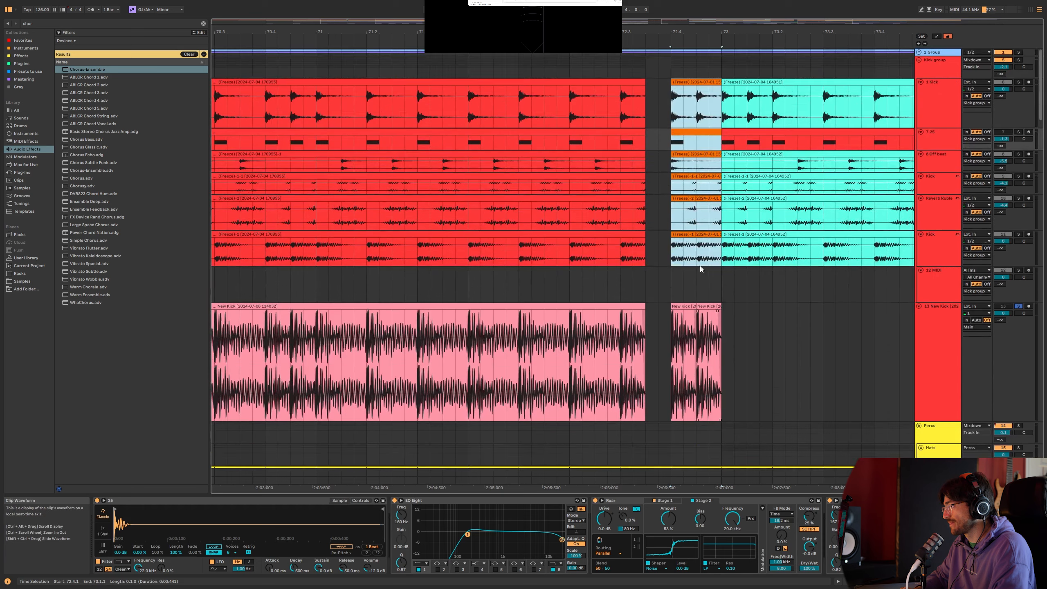
click(686, 308)
right_click(696, 361)
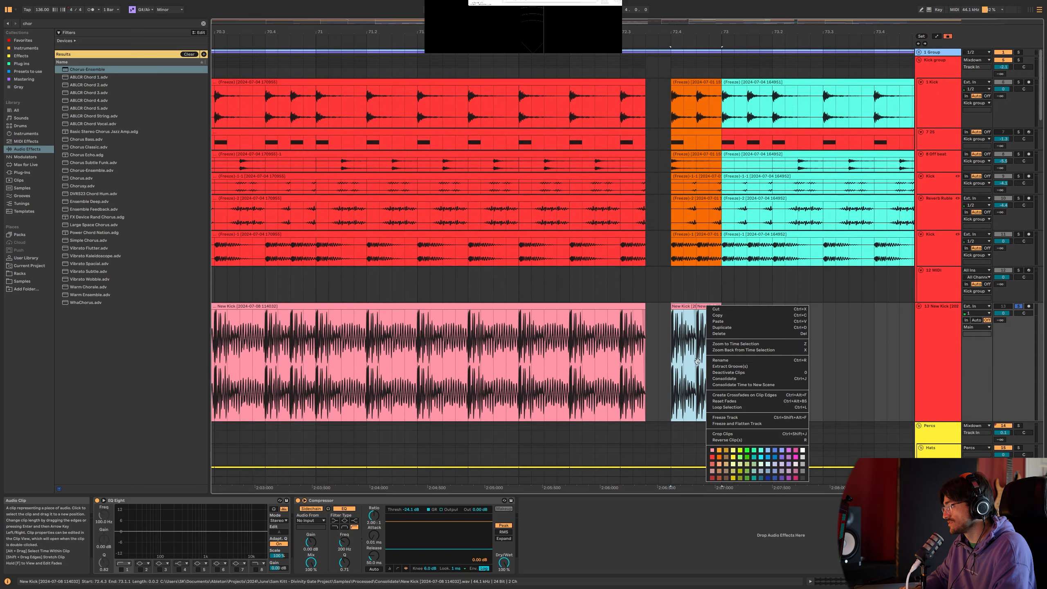
click(718, 463)
click(667, 280)
key(minus)
key(minus)
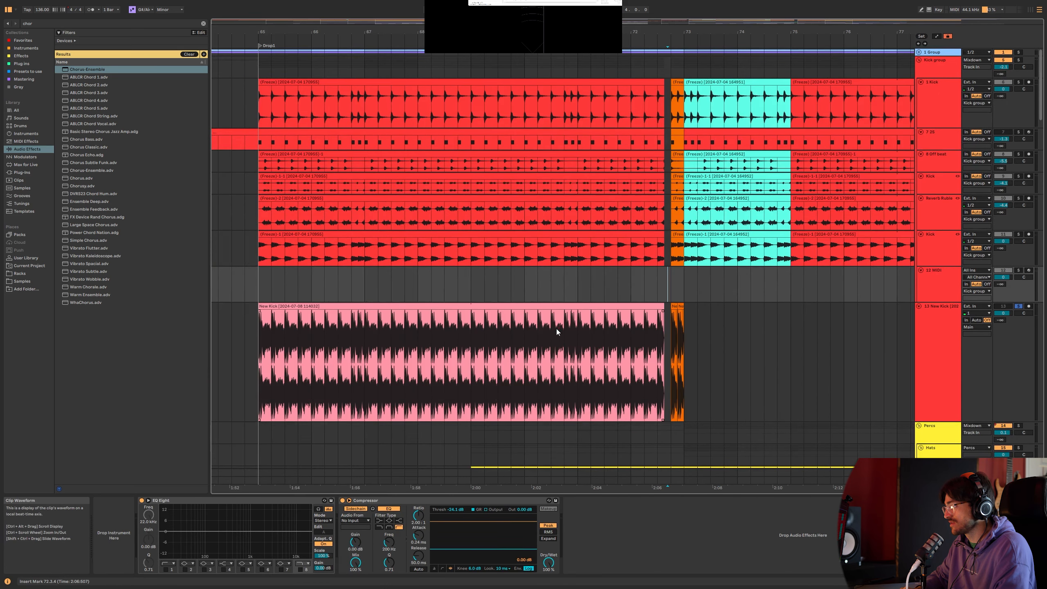
click(578, 317)
key(ctrl+e)
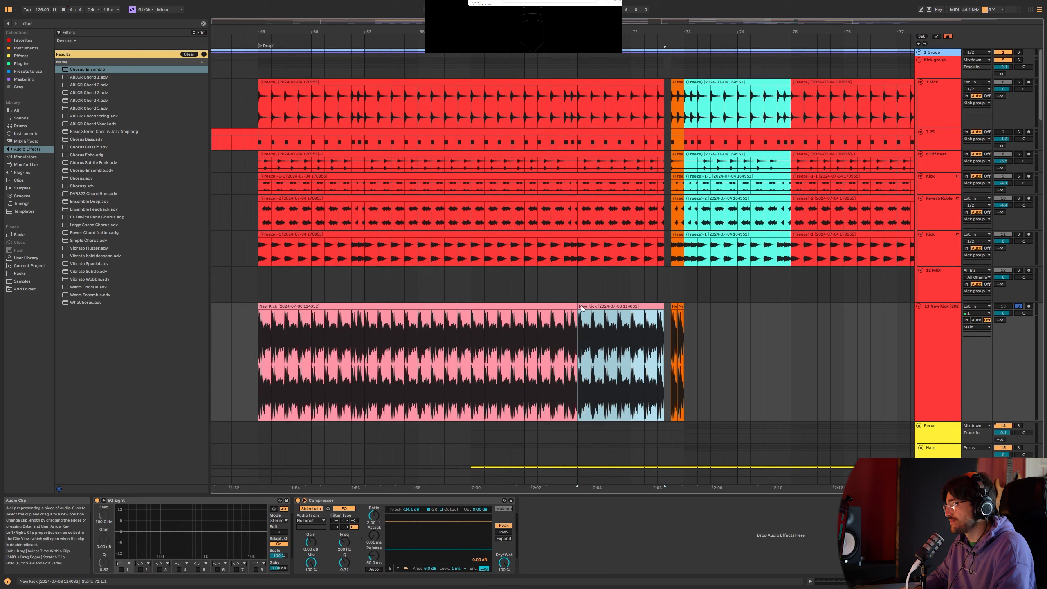
key(ctrl+z)
Step: Copy the first two bars of the New Kick clip after Drop1 and paste them at 75.1.1, leaving the original clip unsplit
click(361, 322)
key(ctrl+e)
click(325, 302)
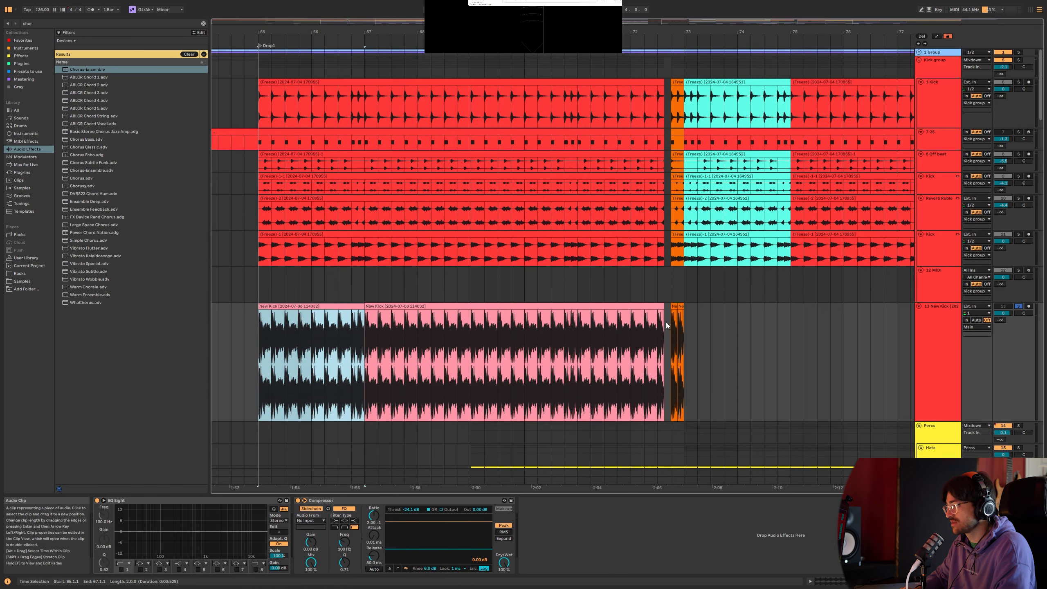
key(ctrl+z)
click(792, 307)
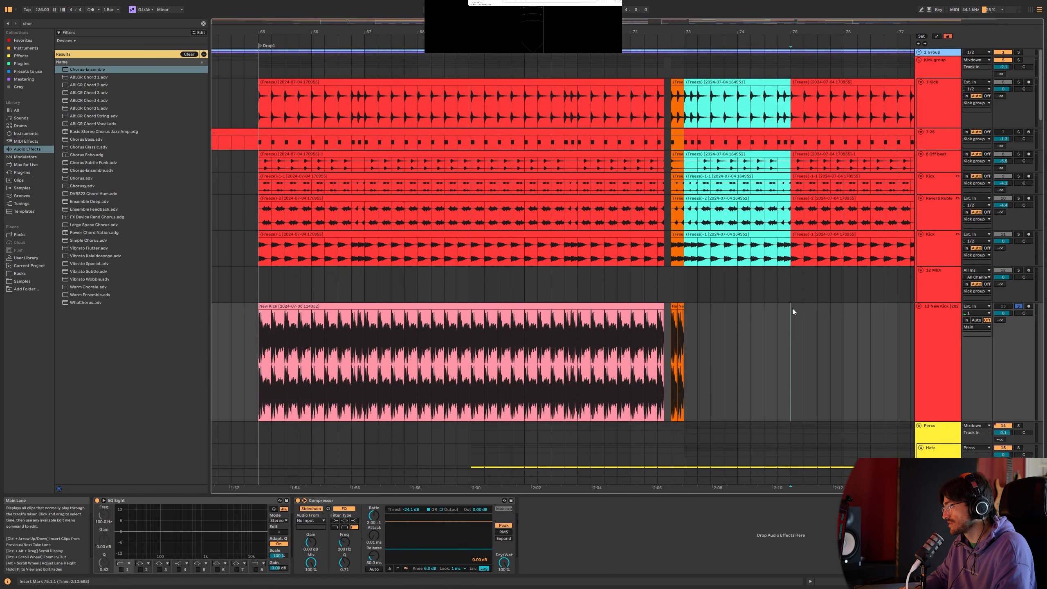
key(ctrl+v)
drag(765, 34, 492, 304)
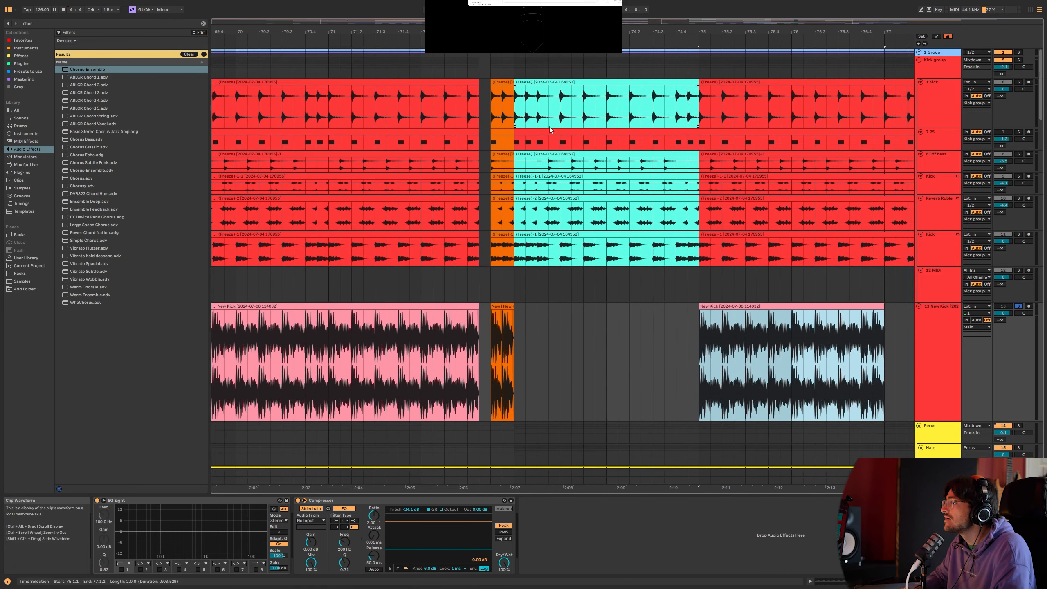
Step: Duplicate the two short orange New Kick clips to 73.1.1 and extend the pasted clip's start back to 73.2.1
click(503, 363)
key(ctrl+d)
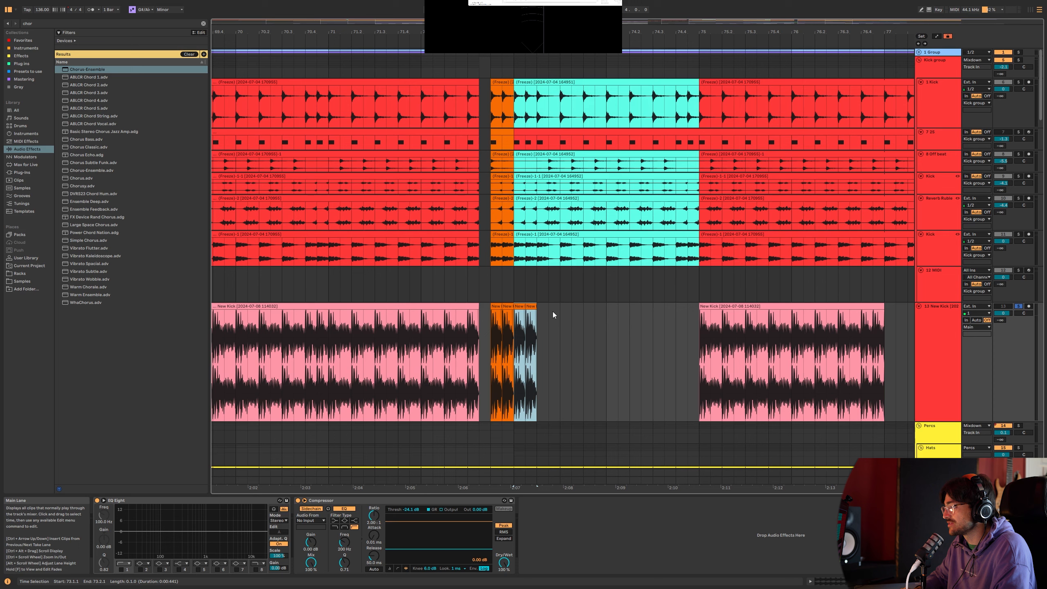
click(544, 311)
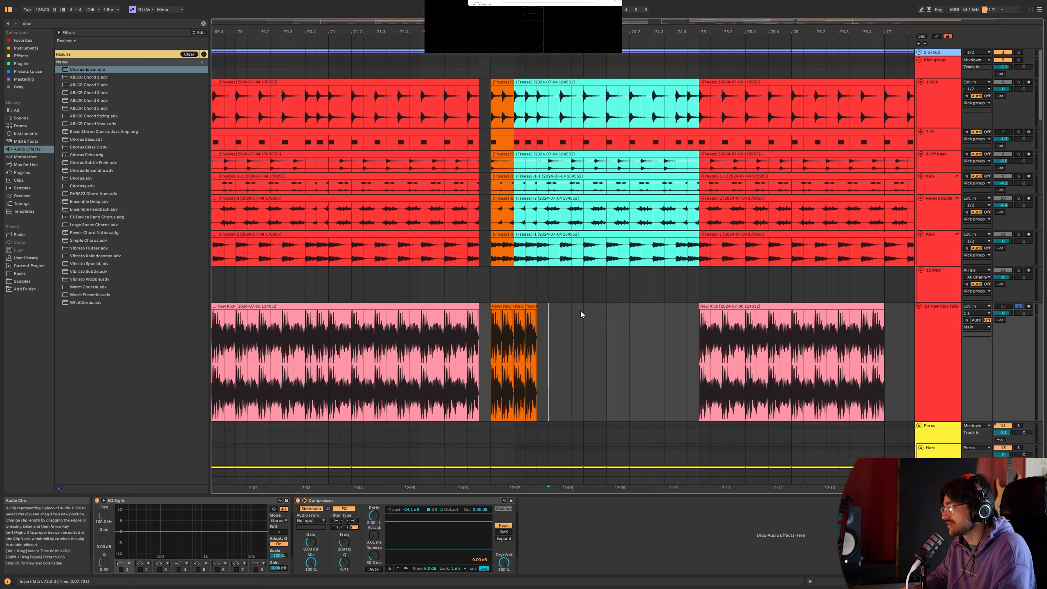
drag(701, 304, 538, 304)
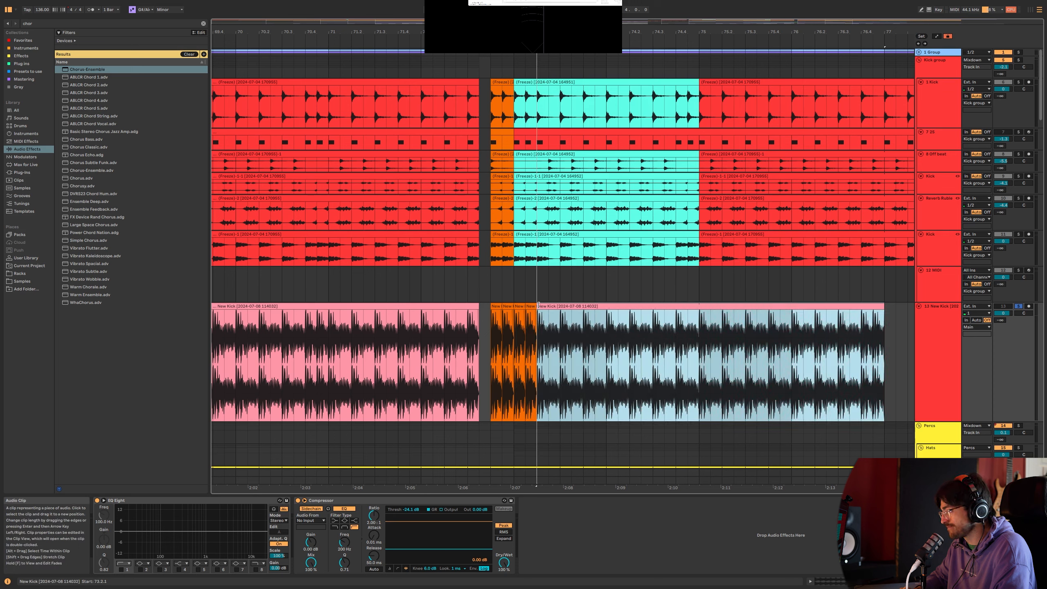
Step: Split the New Kick clip at 76.4.1 and copy its last beat to 74.4.1, just before bar 75
click(861, 326)
key(ctrl+e)
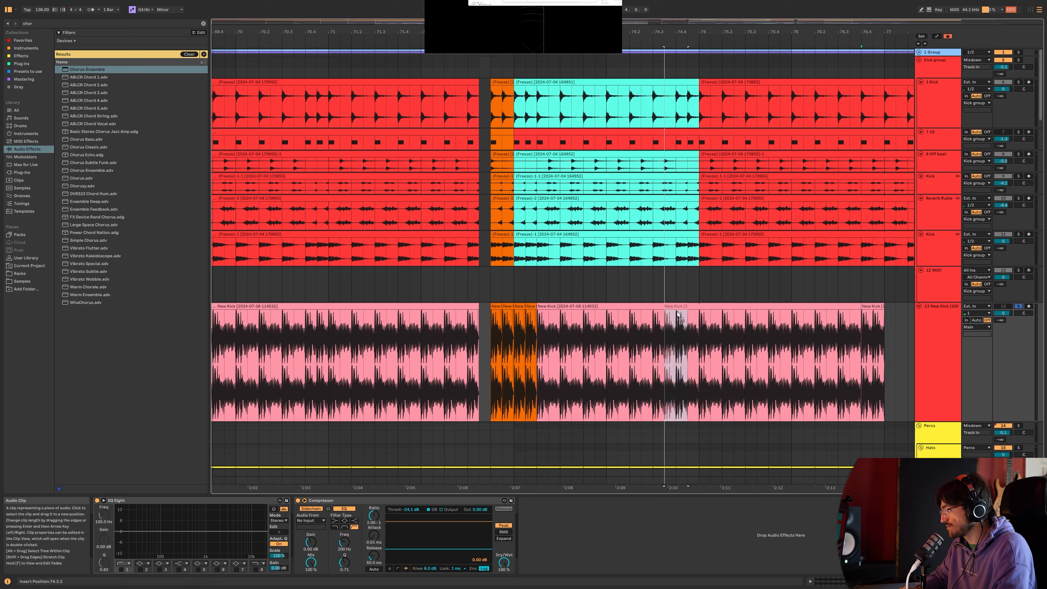
drag(677, 317, 699, 318)
key(ctrl+e)
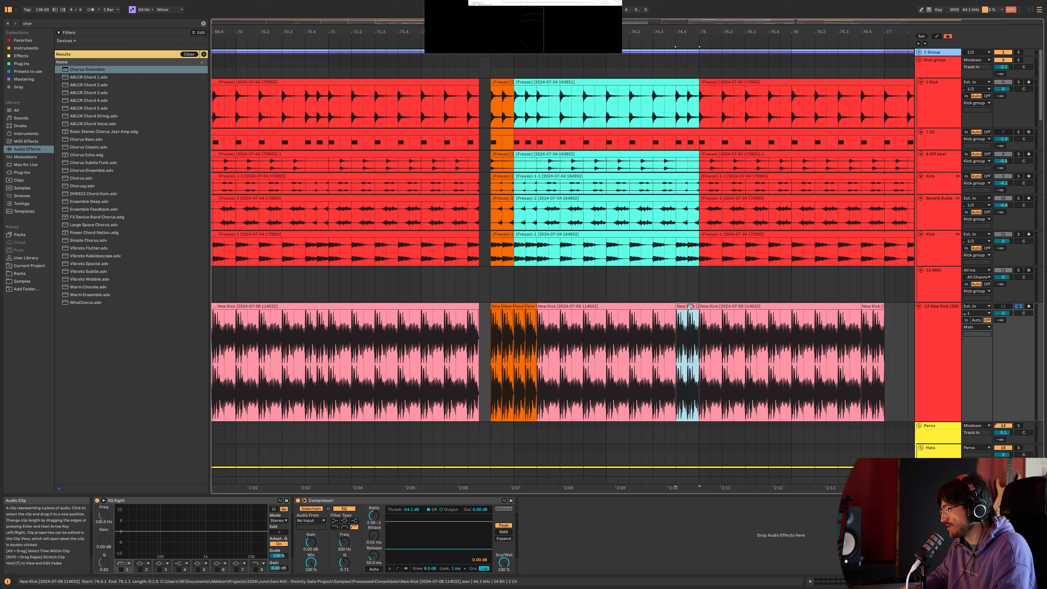
Step: Color the New Kick clips and the kick group clips from 72.4.1 to 75.1.1 orange
shift+click(498, 306)
right_click(498, 306)
click(510, 444)
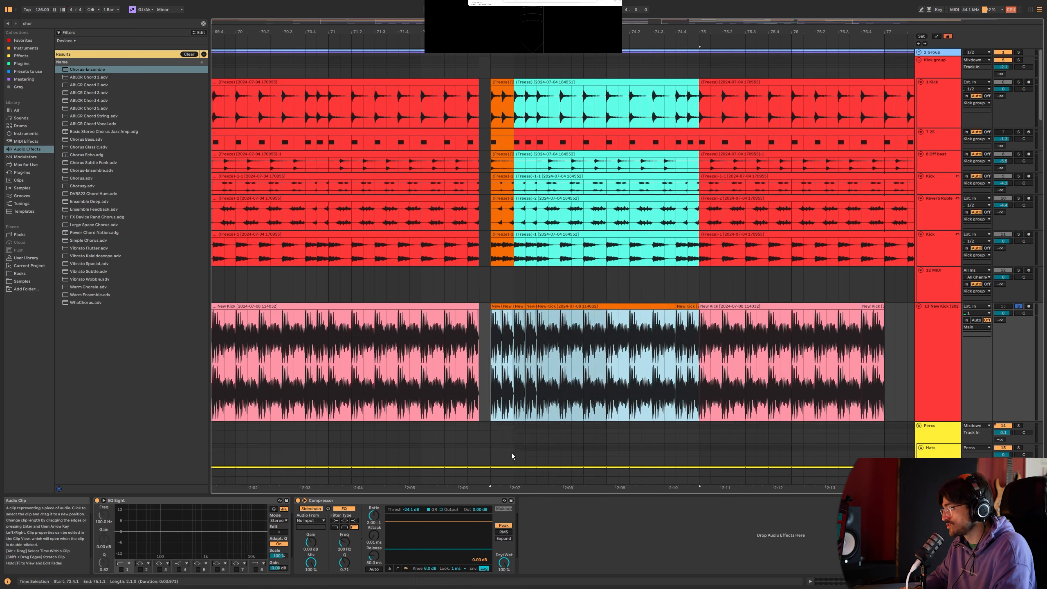
drag(696, 253, 493, 85)
right_click(496, 84)
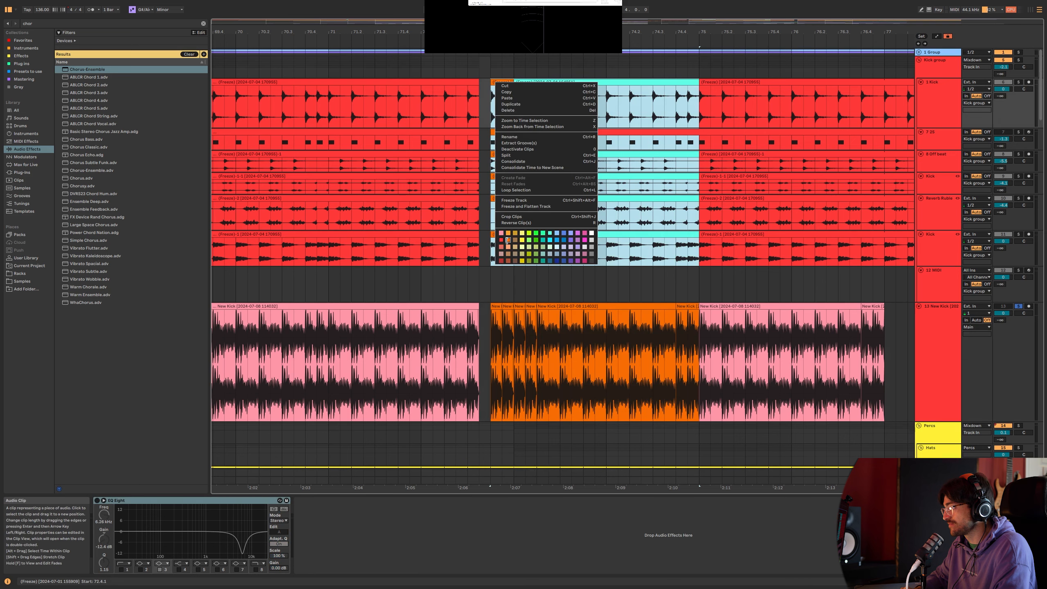
click(508, 240)
Step: Play the arrangement from 72.4.1 and listen to the edited section on the kick group and New Kick tracks
click(490, 68)
key(space)
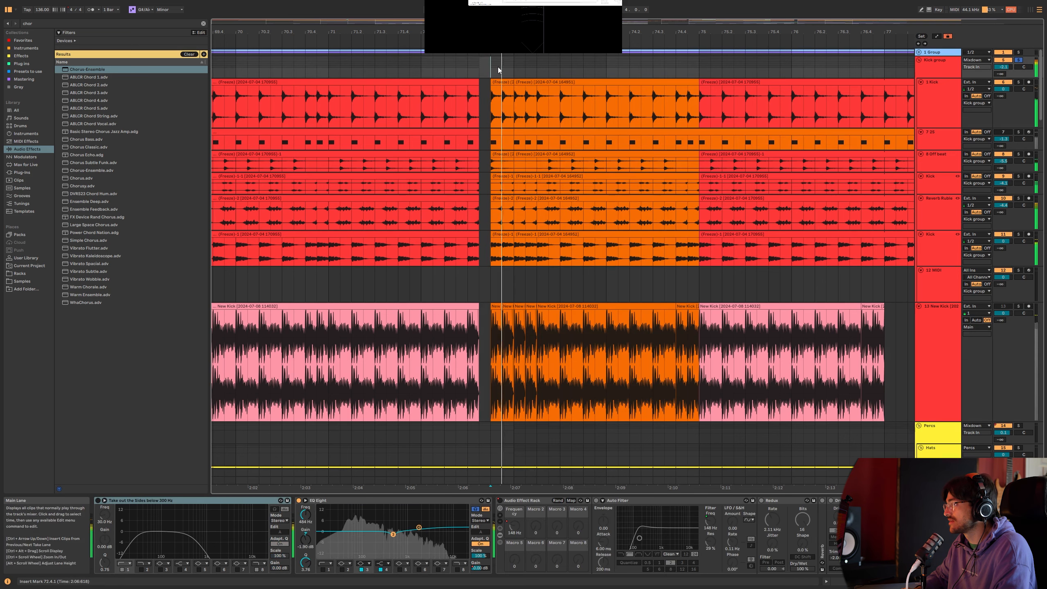
click(491, 285)
click(934, 332)
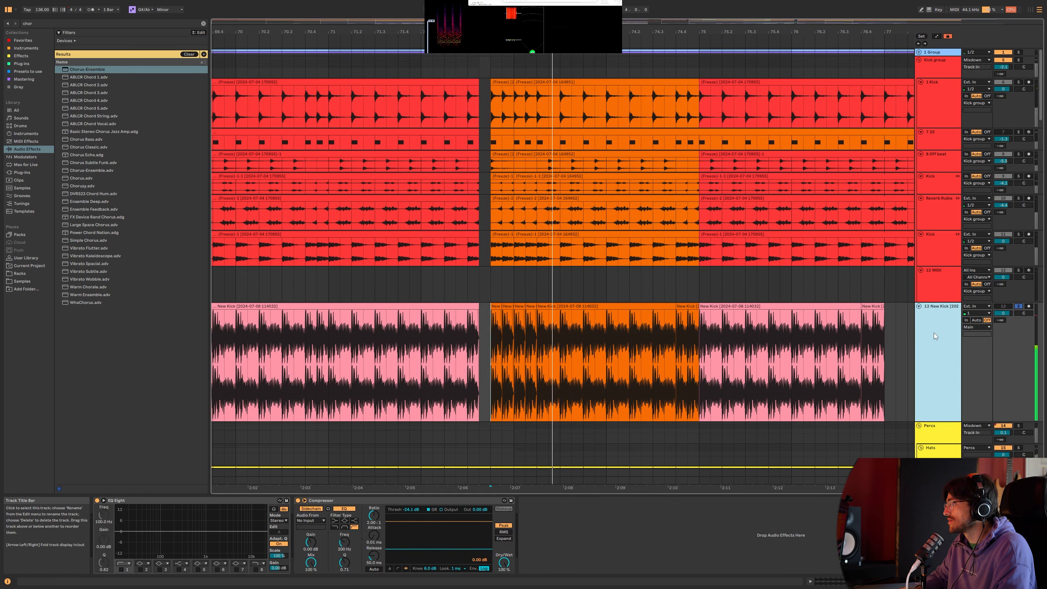
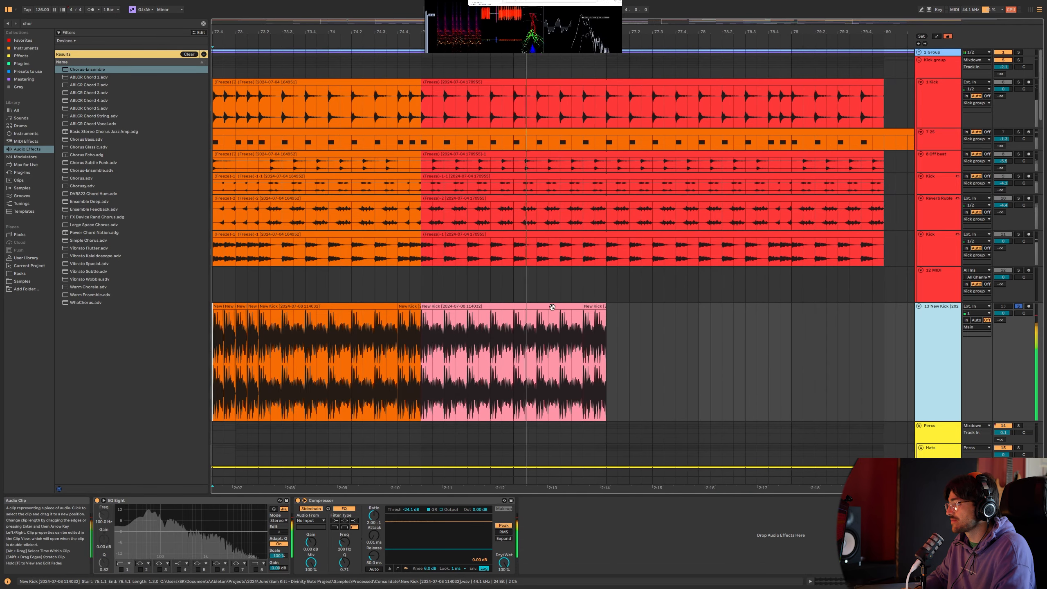
Step: Extend the end of the pink New Kick clip starting at 75.1.1 to bar 80, matching the kick group clips
click(577, 304)
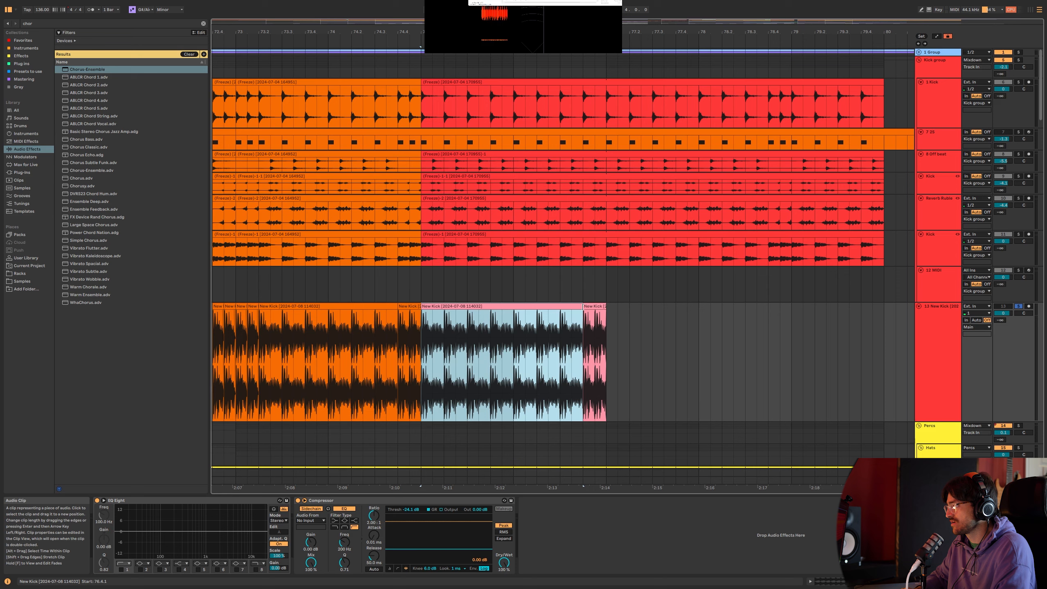
drag(581, 307, 884, 318)
scroll(712, 272, down, 5)
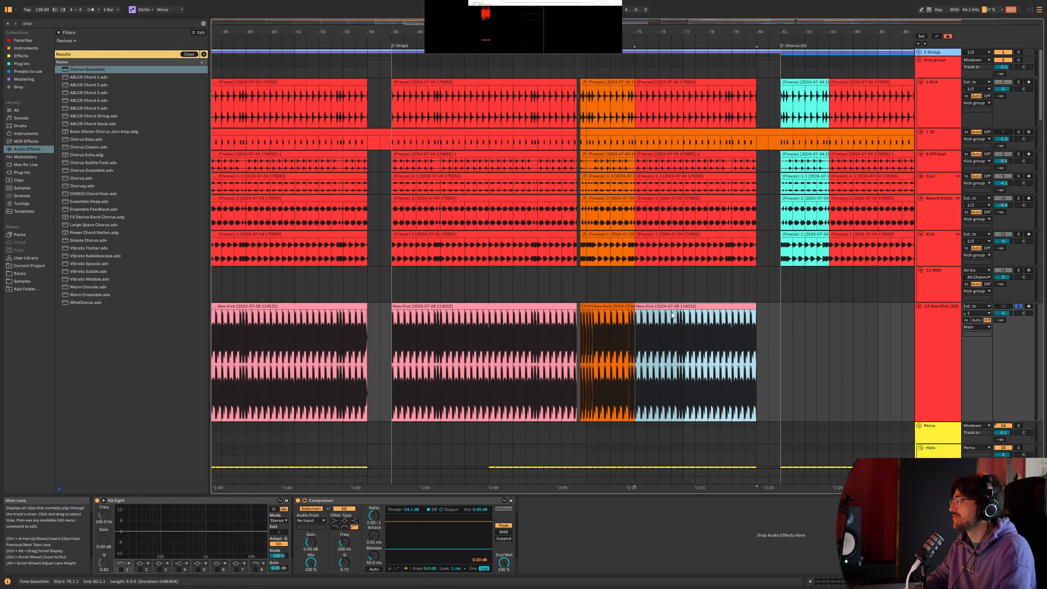
drag(672, 315, 631, 301)
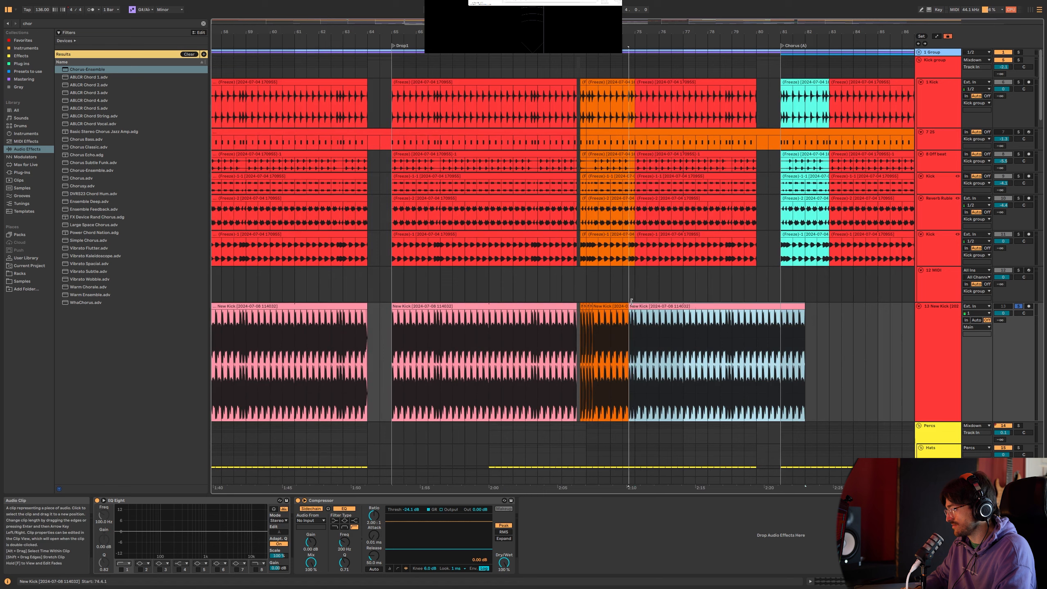
drag(801, 305, 780, 305)
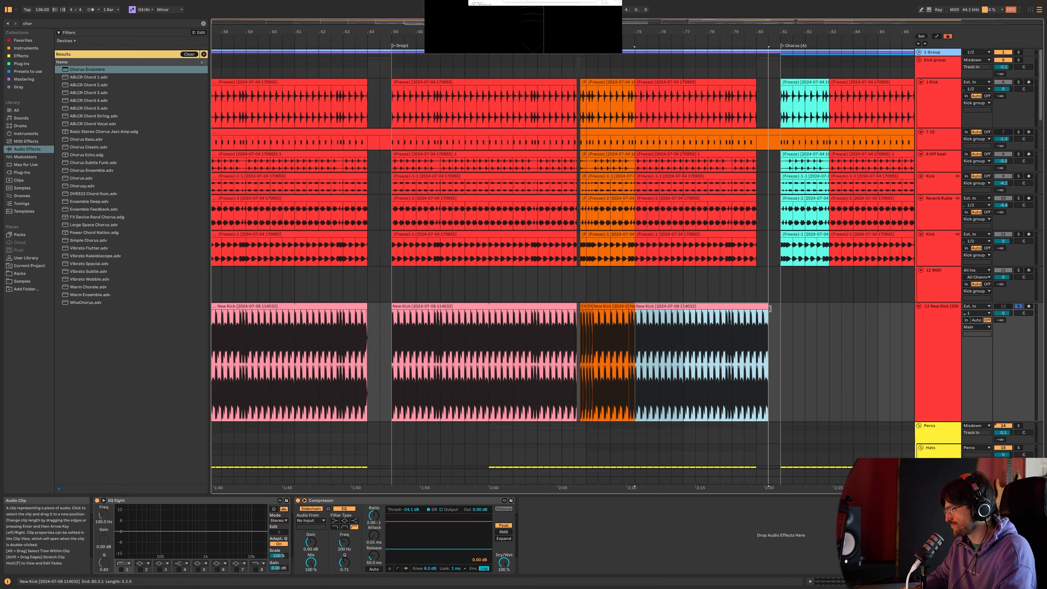
Step: Extend the start of the pink New Kick clip from bar 75 back to 73.2.1, over the orange clips
scroll(646, 351, up, 8)
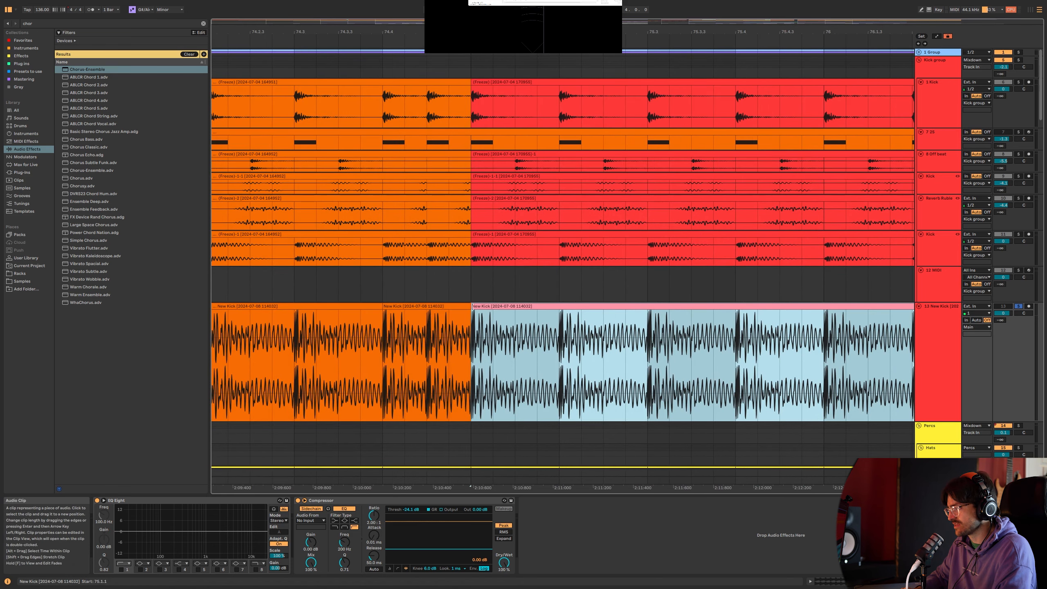
drag(478, 314, 371, 297)
scroll(371, 301, down, 8)
scroll(371, 303, up, 6)
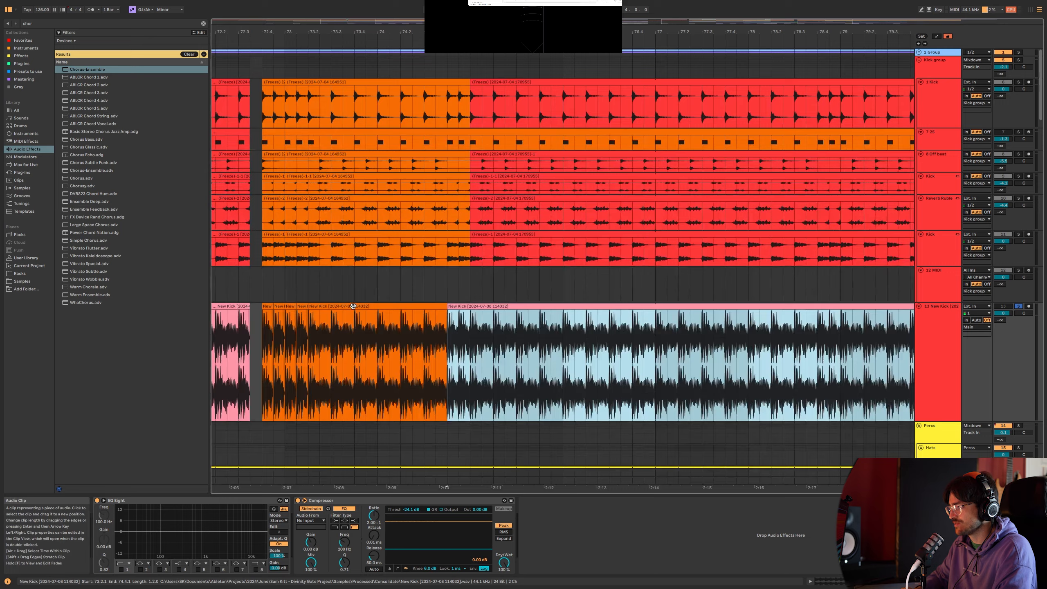
drag(370, 308, 357, 308)
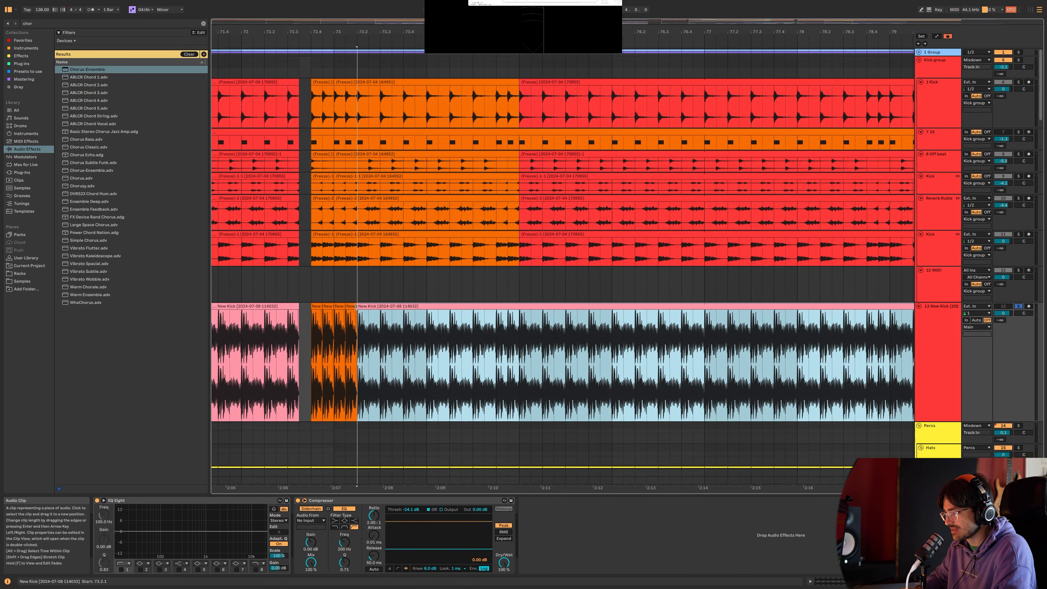
Step: Extend the start of the red kick group clips from 75.1.1 back to 73.2.1, matching the pink New Kick clip
drag(520, 182, 520, 247)
shift+click(519, 83)
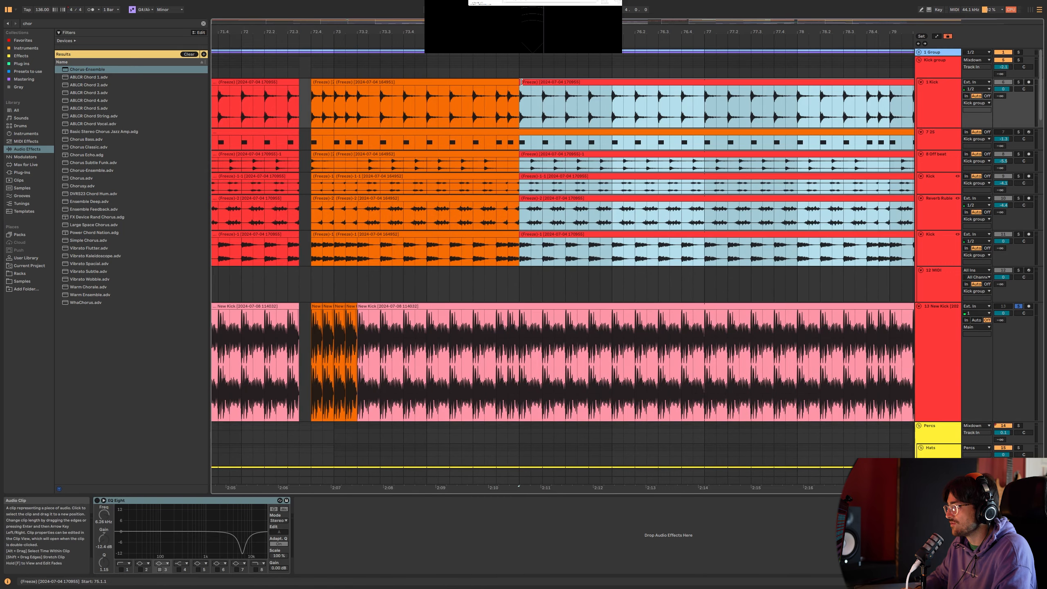
drag(520, 83, 357, 86)
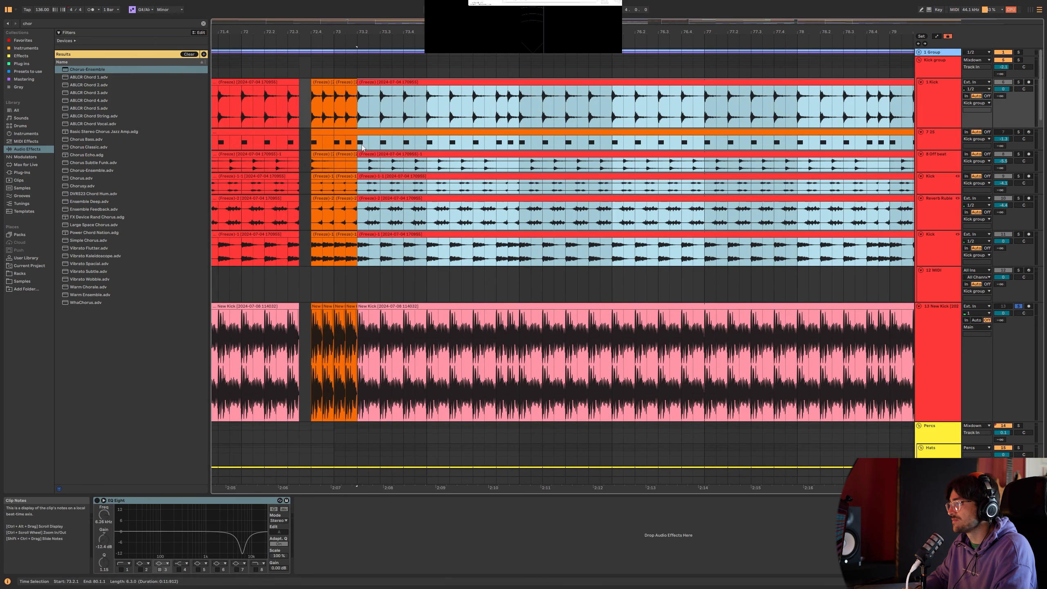
Step: Color the MIDI clip on kick group track 7 red from 73.2.1 onward
click(362, 145)
right_click(367, 133)
click(375, 284)
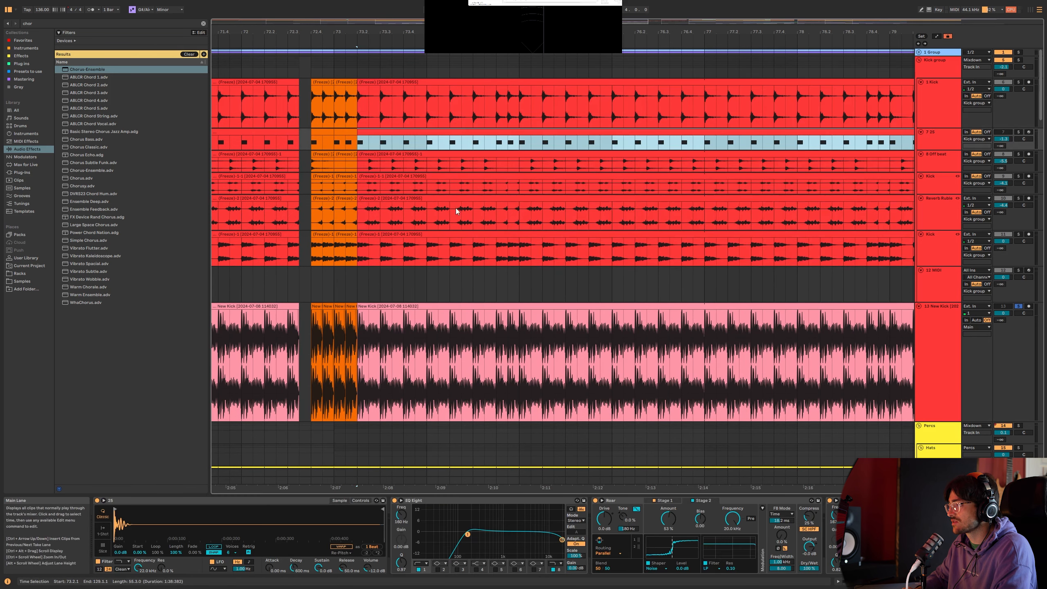
Step: Trim the end of the pink New Kick clip back to 80.1.1, in line with the kick group clips
click(489, 202)
key(x)
click(641, 140)
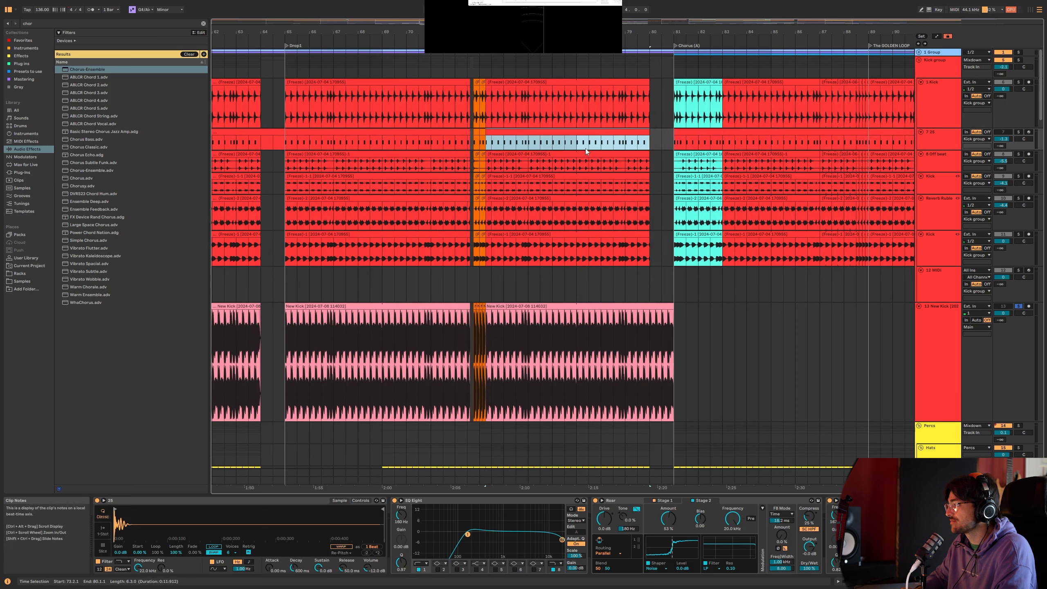
click(625, 253)
drag(669, 304, 650, 304)
Step: Split the New Kick clip at 77.1.1, copy its last three bars to 85.1.1 and extend the copy's start back to 81.2.1
click(624, 316)
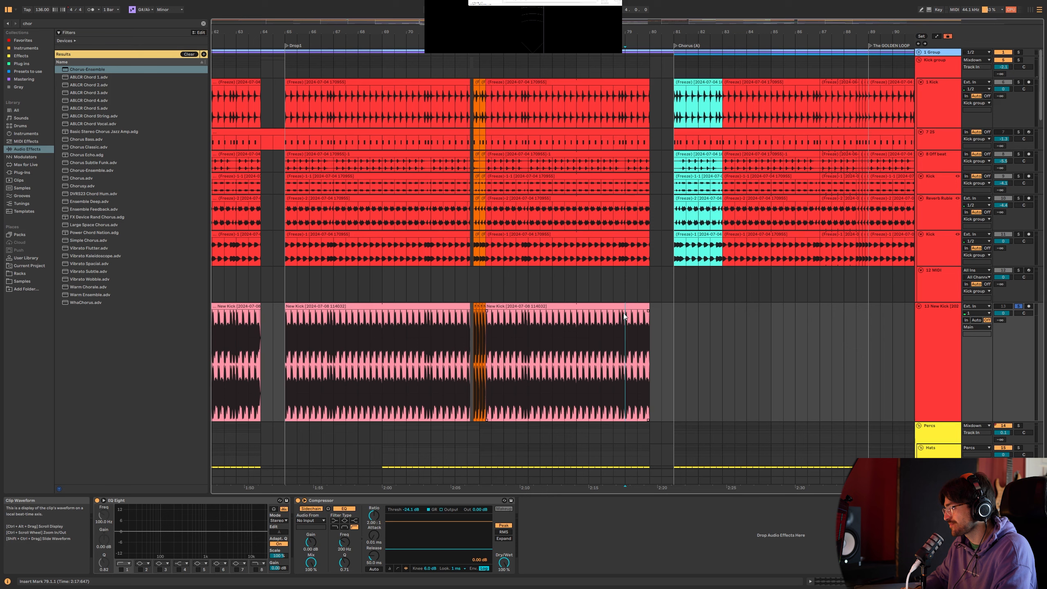
key(ctrl+e)
click(588, 305)
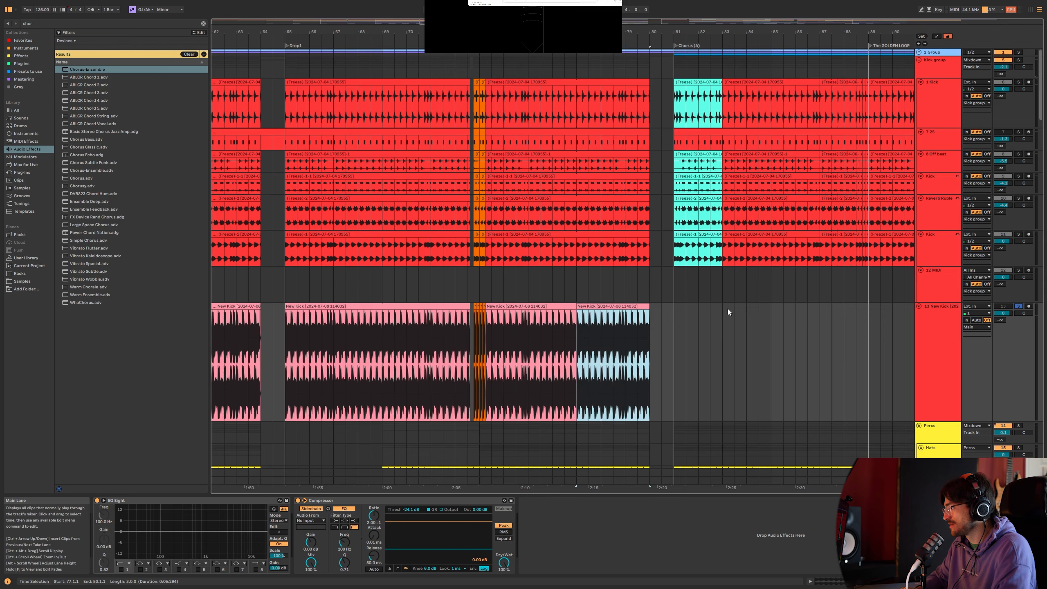
key(ctrl+x)
click(770, 307)
key(ctrl+v)
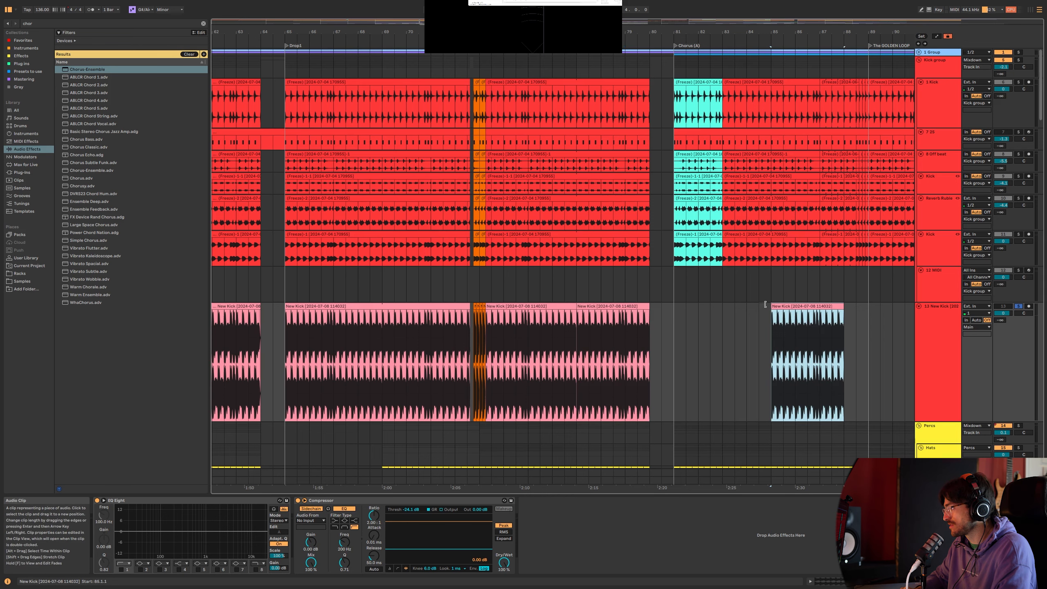
drag(773, 306, 239, 322)
Step: Copy the first two orange New Kick hits at 72.4.1 to 81.1.1, filling the beat before the pink clip
scroll(728, 307, up, 5)
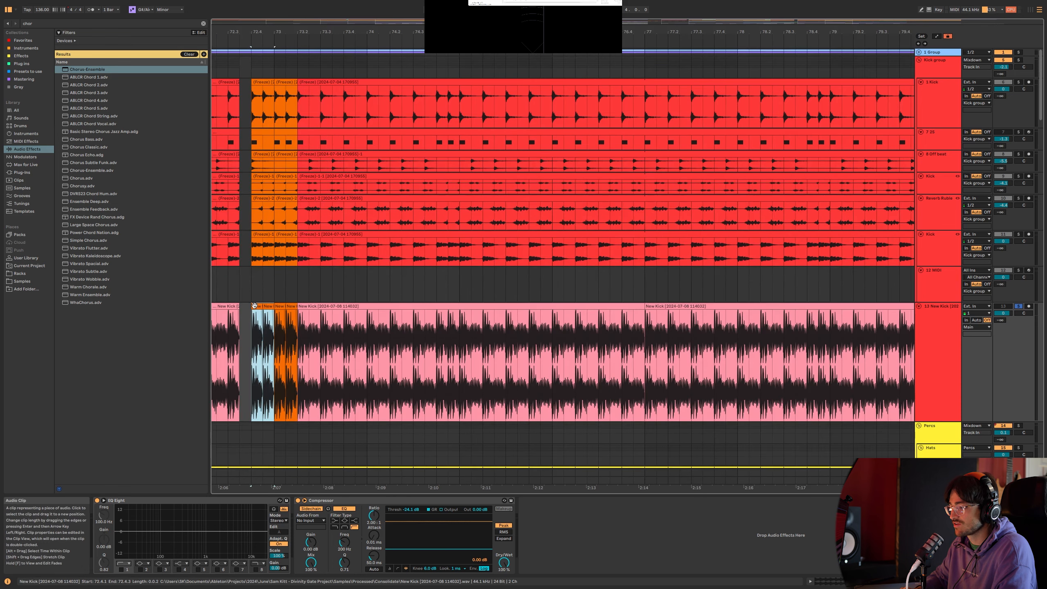
key(ctrl+z)
key(ctrl+z)
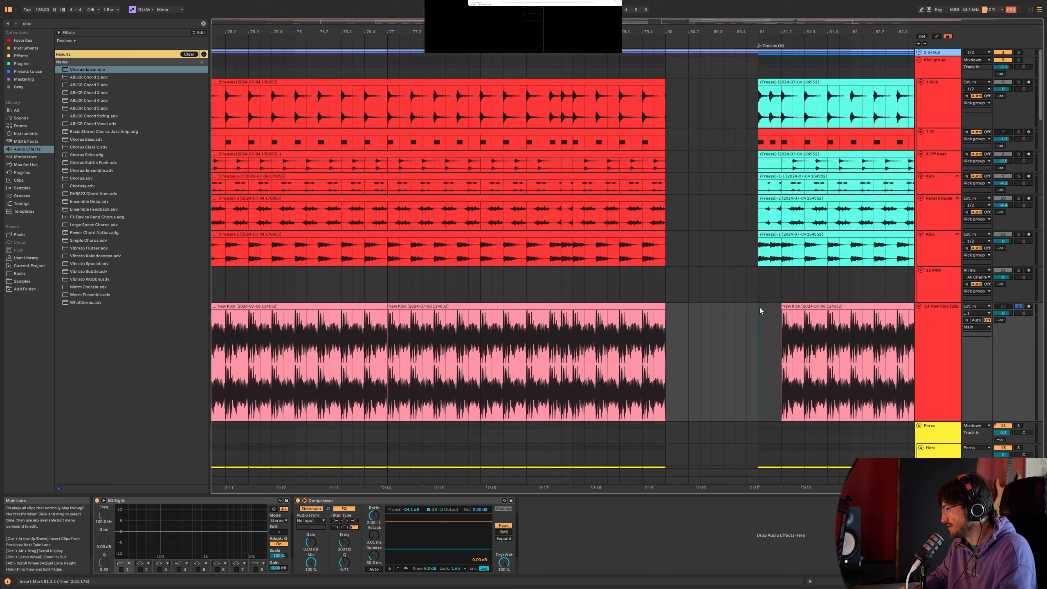
key(ctrl+z)
scroll(706, 336, down, 5)
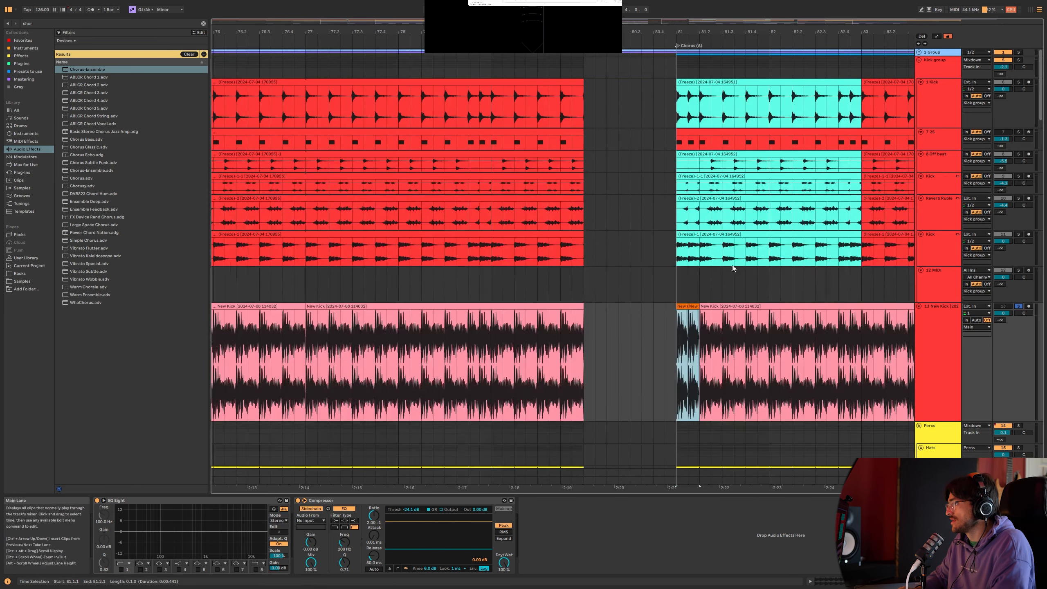
Step: Color the New Kick and kick group clips from 81.1.1 to 83.1.1 turquoise, including the MIDI clip on track 7
scroll(446, 205, down, 5)
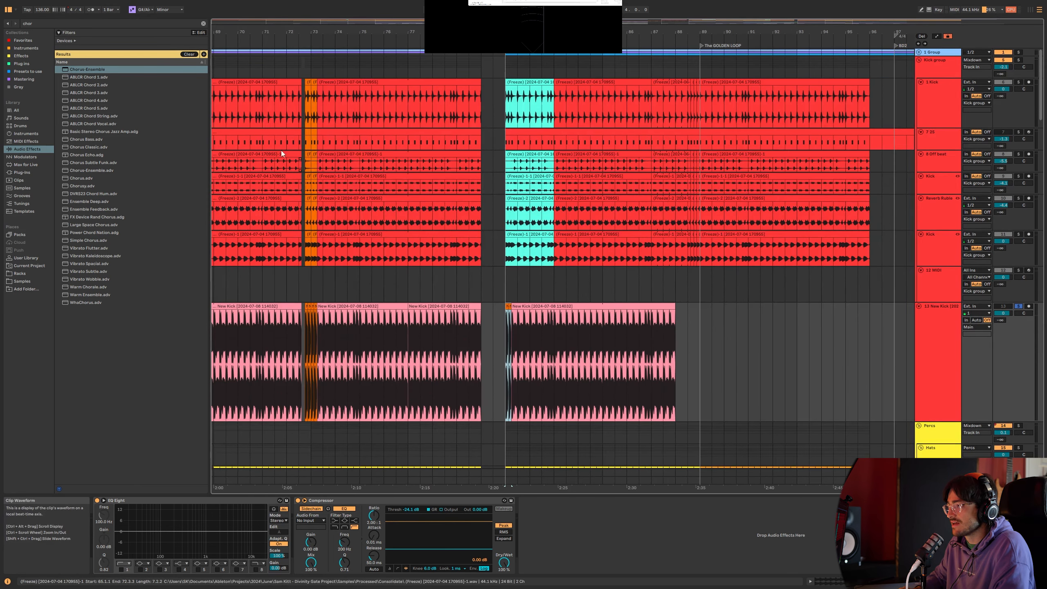
scroll(300, 145, down, 10)
scroll(643, 194, up, 5)
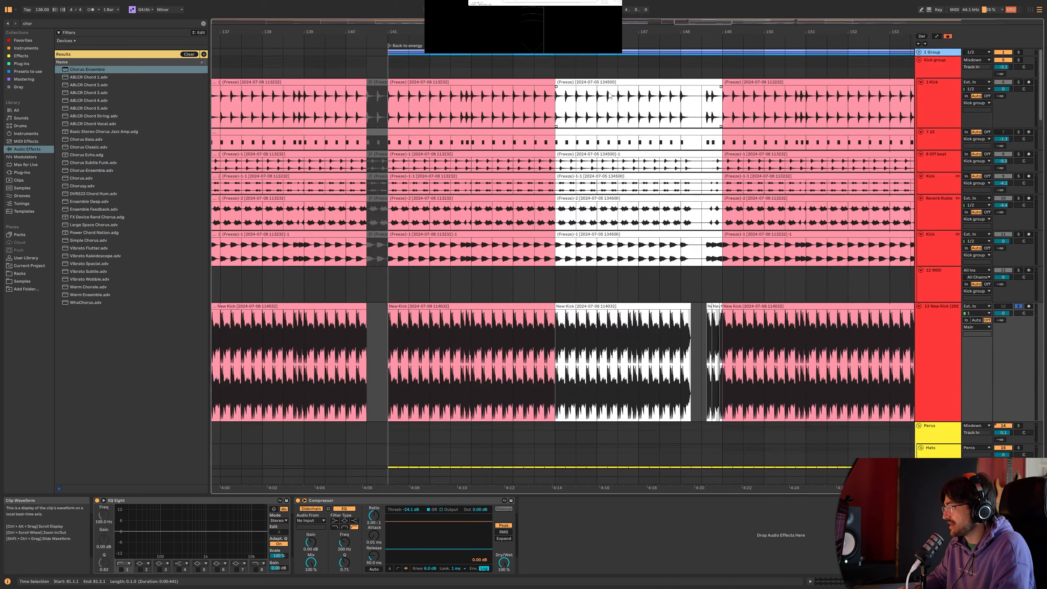
scroll(577, 231, down, 5)
scroll(544, 265, up, 10)
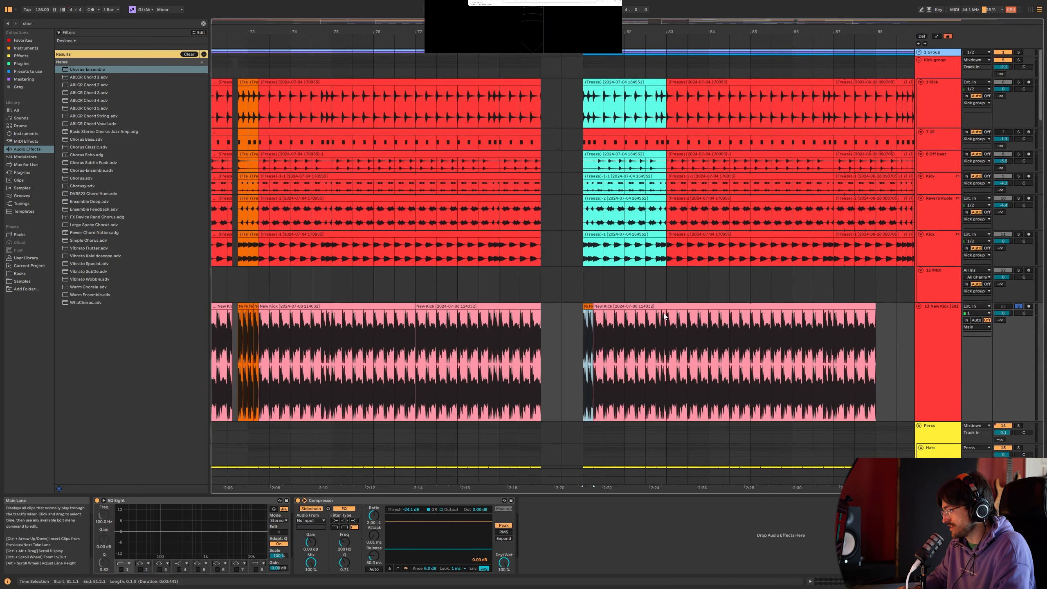
drag(664, 316, 599, 230)
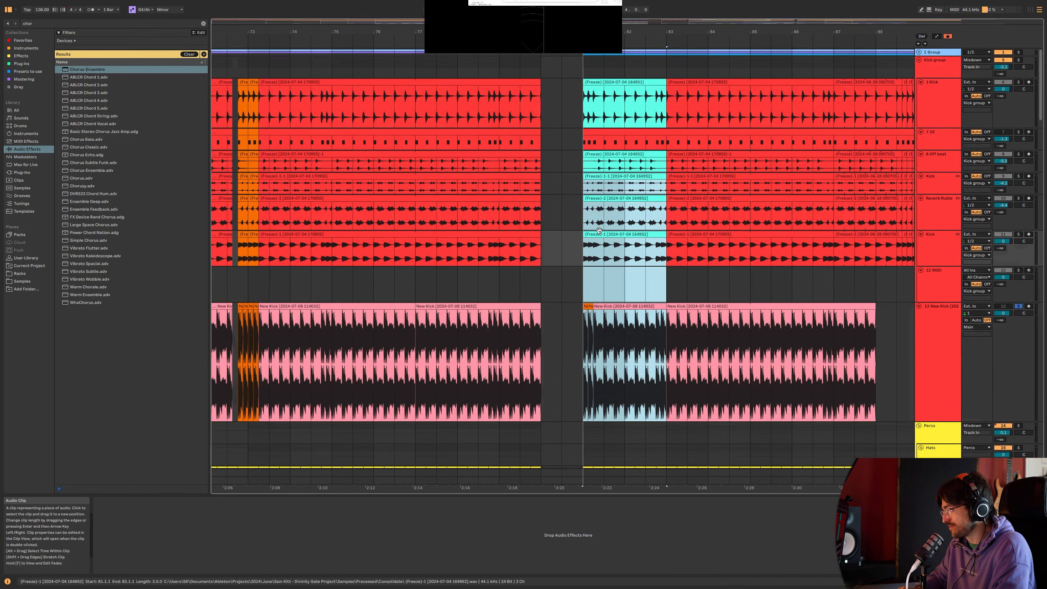
shift+click(598, 79)
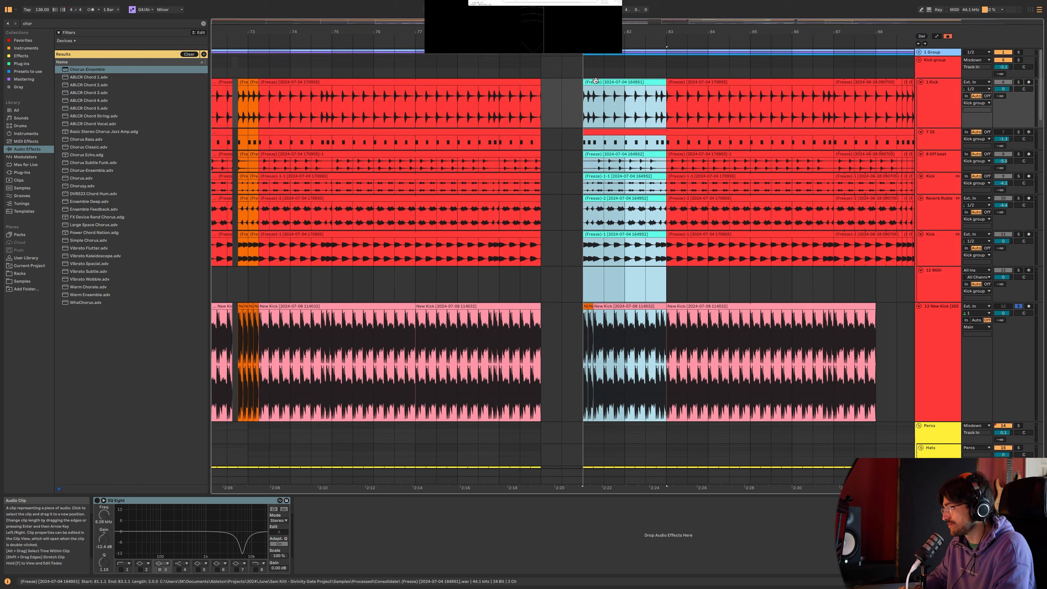
right_click(595, 80)
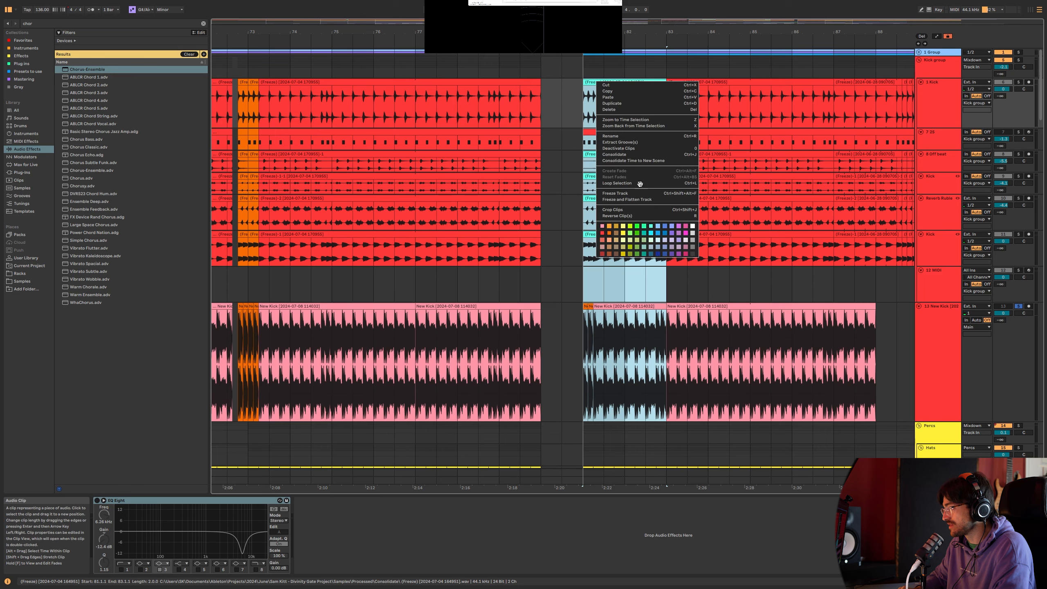
click(650, 225)
click(717, 289)
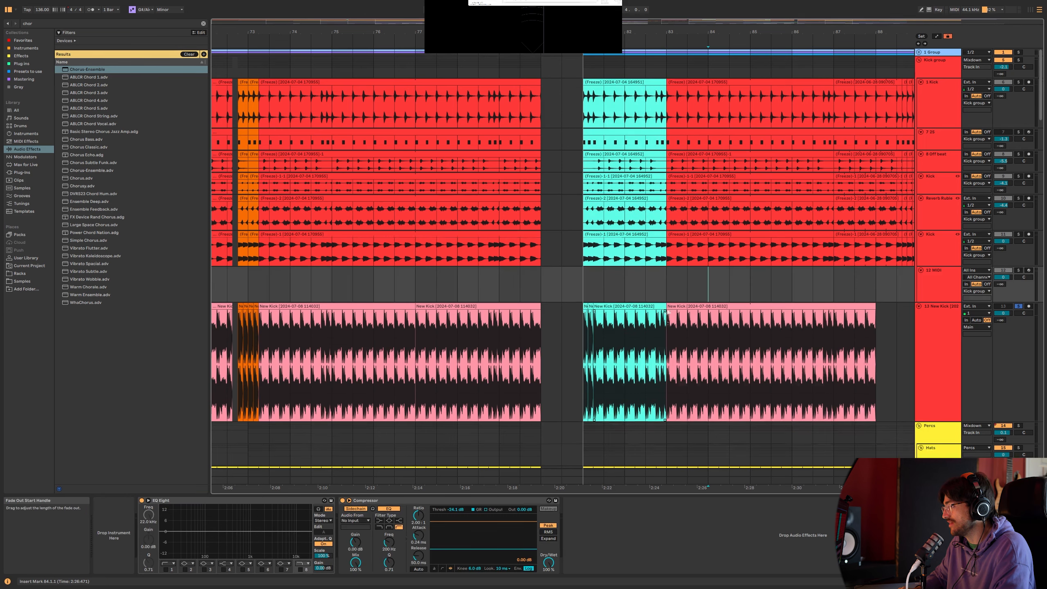
Step: Extend the end of the pink New Kick clip starting at 83.1.1 to 88.3.1
scroll(660, 293, down, 3)
scroll(655, 294, up, 3)
scroll(645, 283, right, 10)
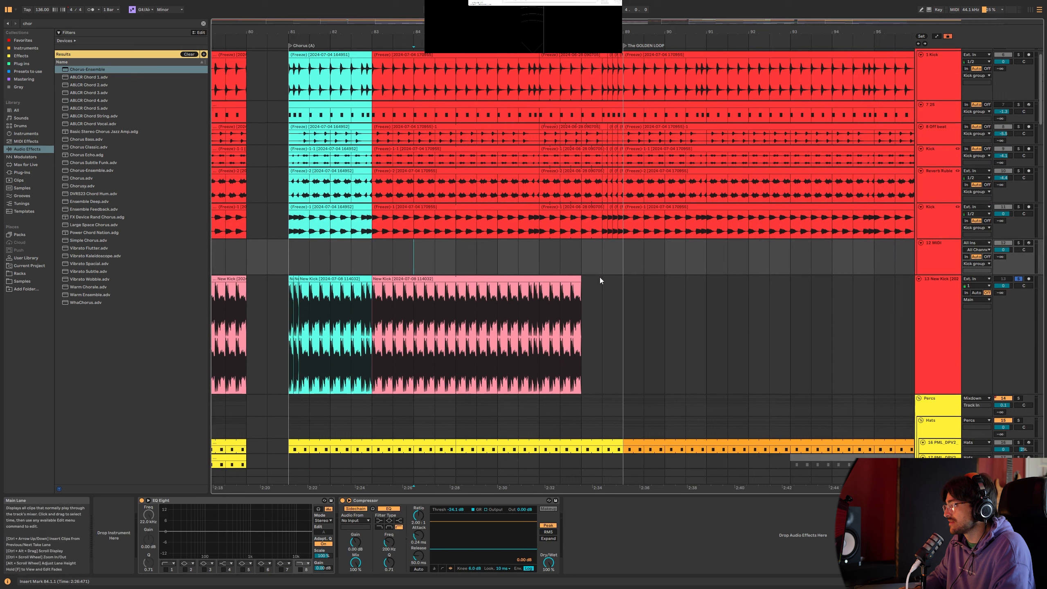
mouse_move(581, 273)
mouse_down()
mouse_move(644, 273)
mouse_move(600, 272)
mouse_up()
scroll(614, 244, up, 1)
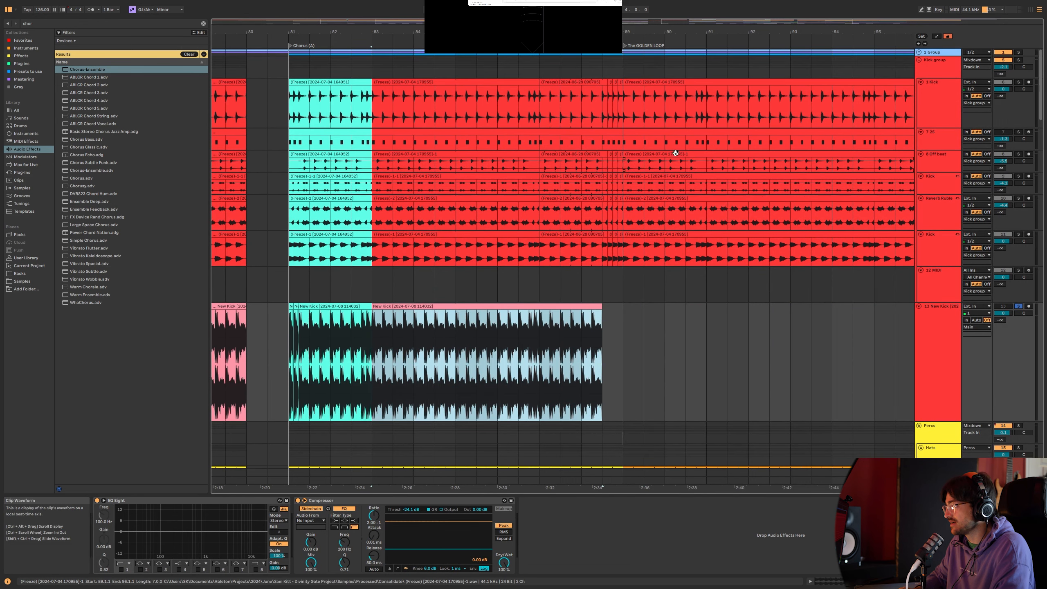
Step: Copy the short turquoise New Kick hits from 81.1.1 to 88.3.1 and duplicate them to fill four hits up to 89.1.1
click(291, 313)
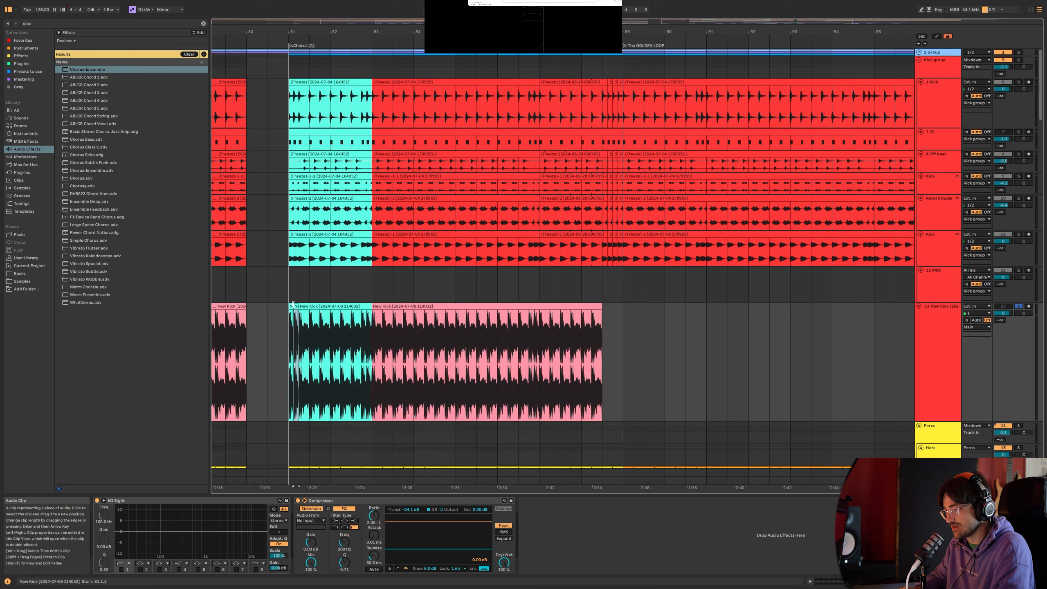
scroll(612, 308, up, 5)
click(578, 308)
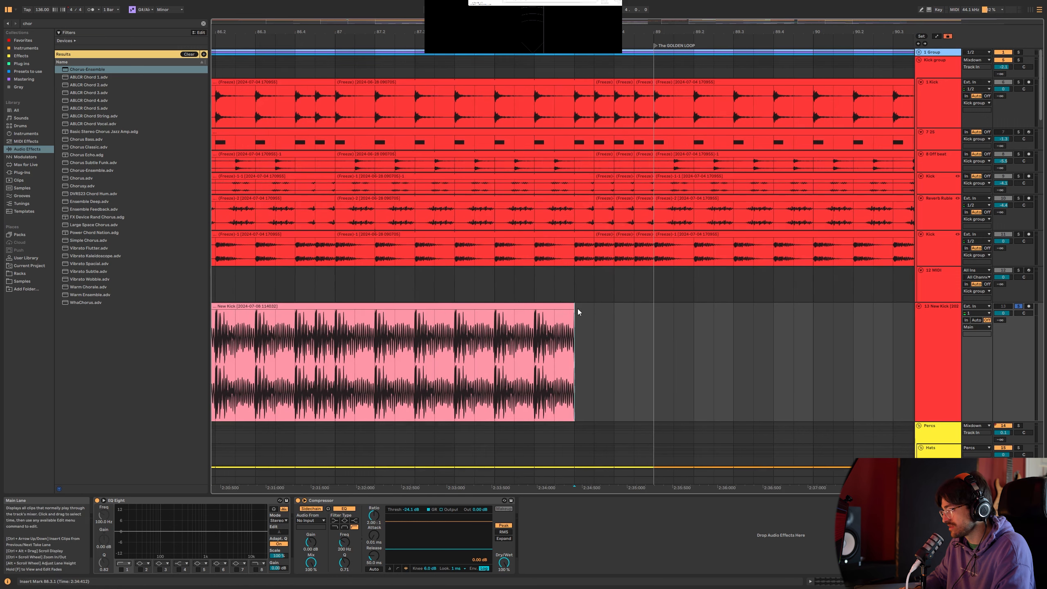
key(ctrl+v)
key(ctrl+d)
key(ctrl+d)
key(ctrl+d)
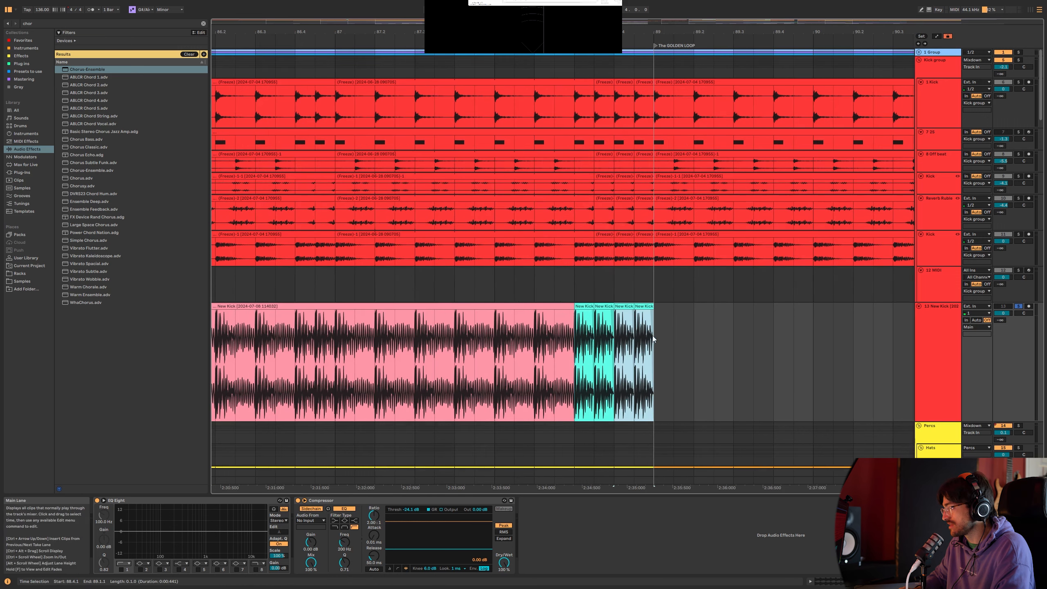
Step: Color the New Kick and kick group clips from 88.3.1 to 89.1.1 turquoise
drag(653, 343, 579, 85)
right_click(579, 84)
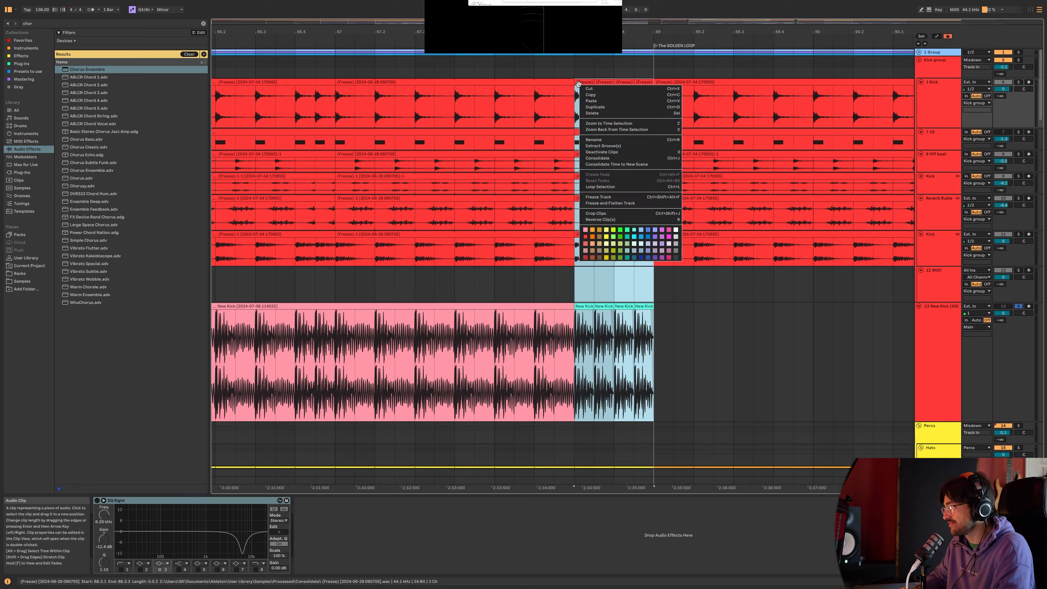
click(633, 230)
click(661, 328)
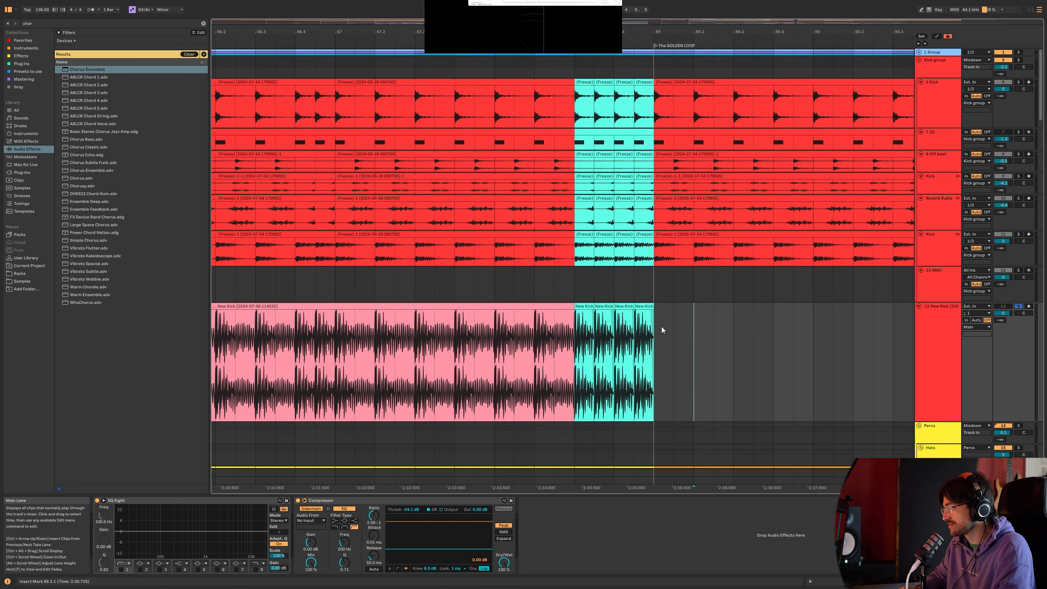
Step: Color the New Kick and kick group clips from 88.3.1 to 89.1.1 light blue
shift+click(579, 93)
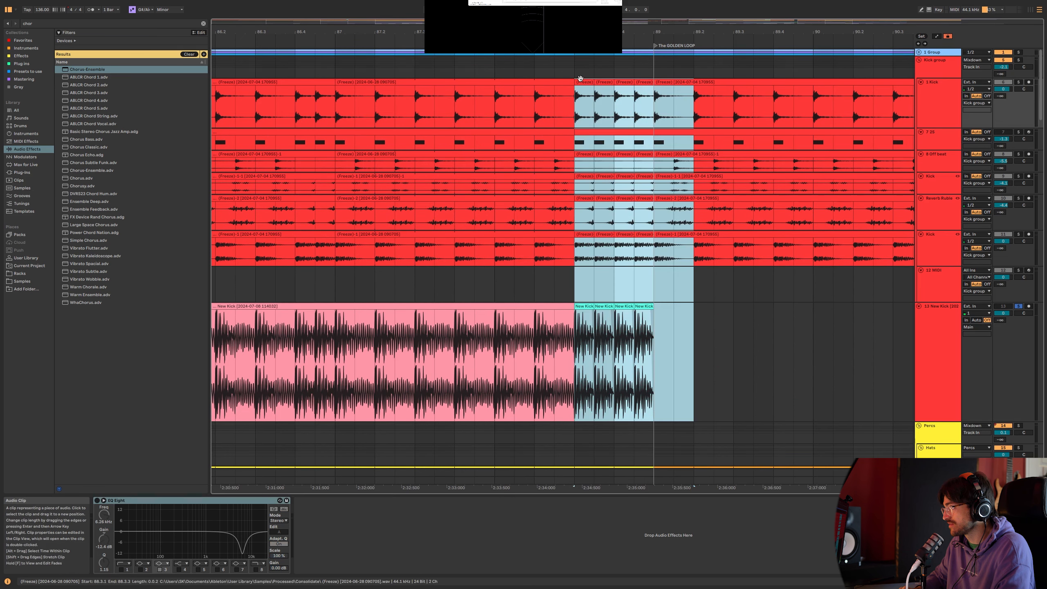
drag(655, 289, 586, 80)
right_click(586, 81)
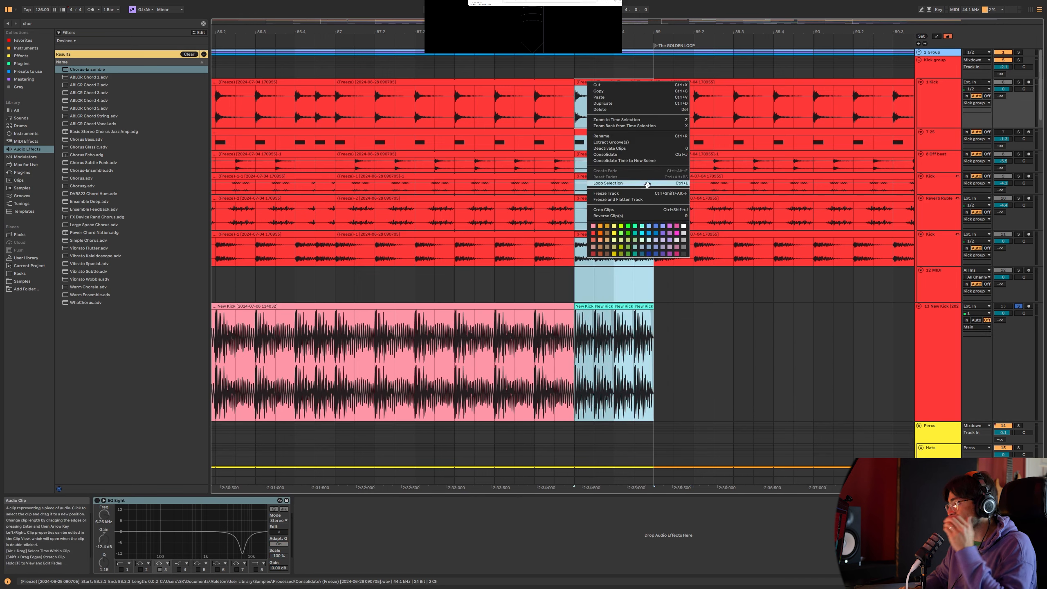
click(648, 226)
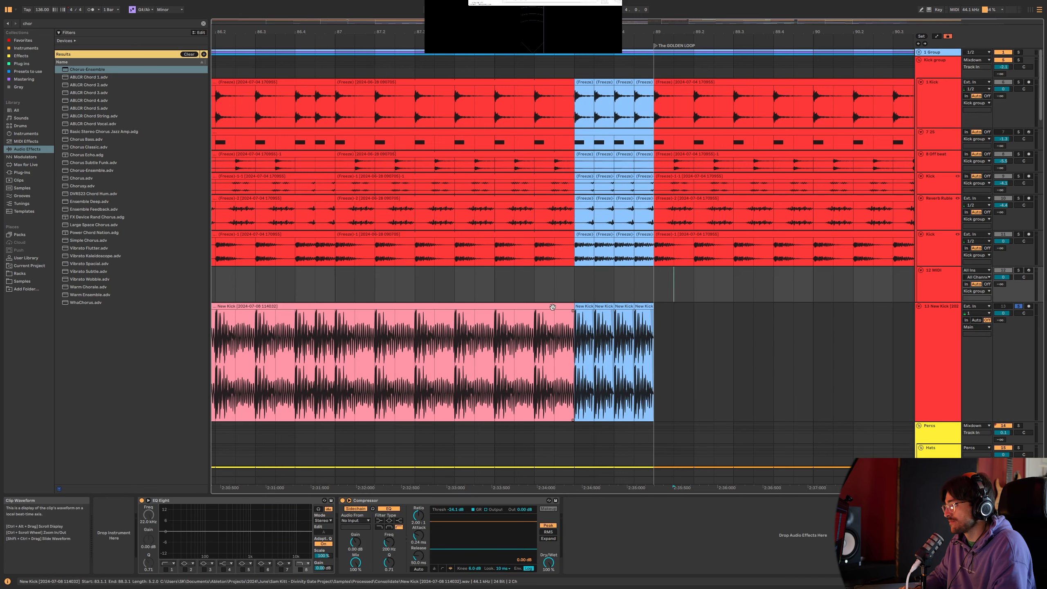
Step: Paste a copy of the pink New Kick clip that starts at 83.1.1 at 89.1.1, under The GOLDEN LOOP marker
click(675, 351)
click(660, 335)
key(ctrl+v)
scroll(848, 322, down, 5)
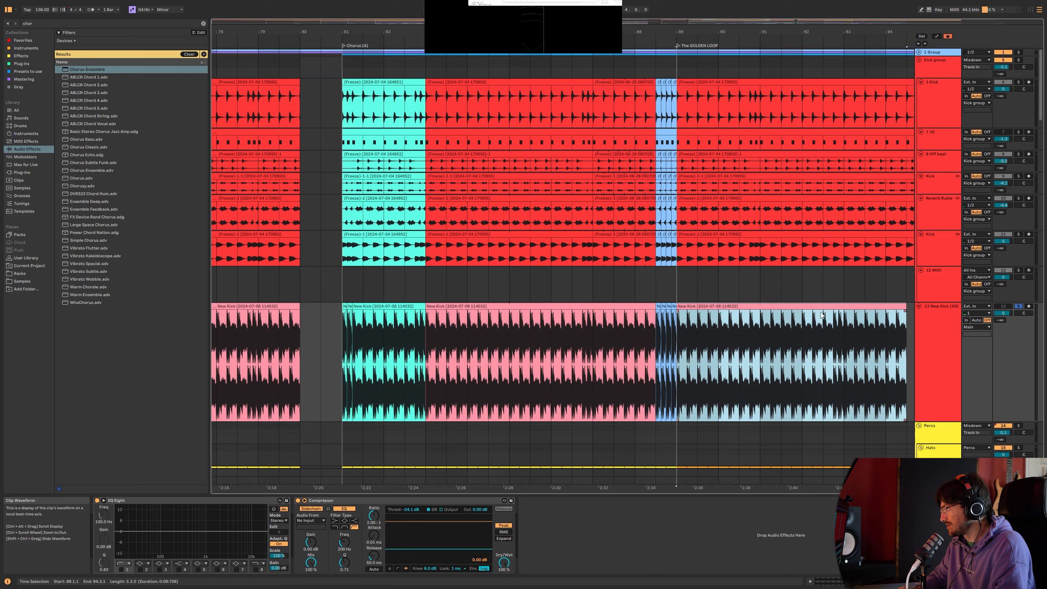
Step: Delete the New Kick section from 91.1.1 to 93.1.1 and extend the clip starting at 89.1.1 to 96.1.1
click(769, 306)
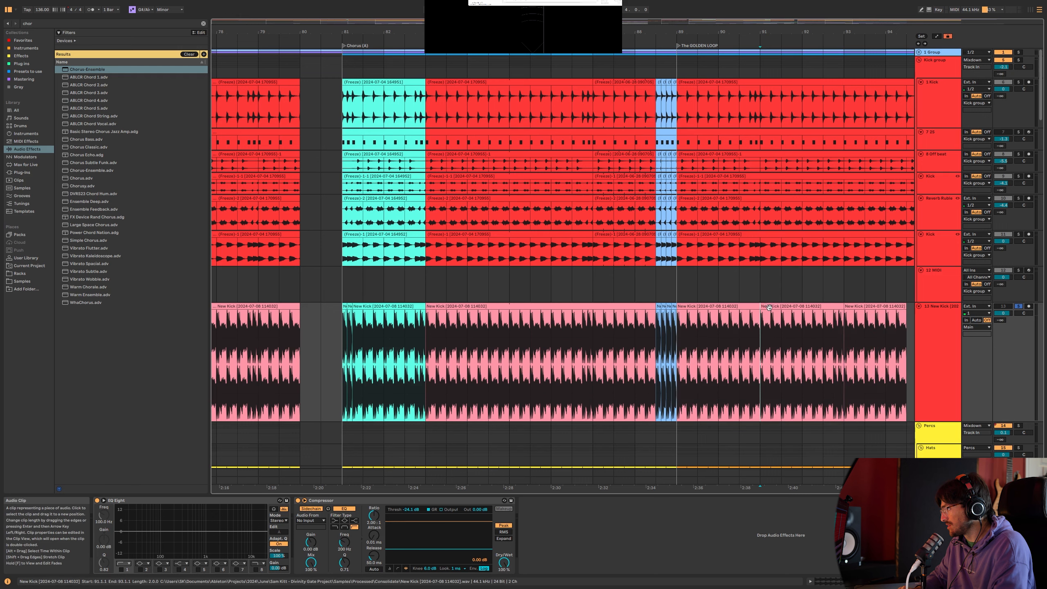
key(Delete)
click(687, 309)
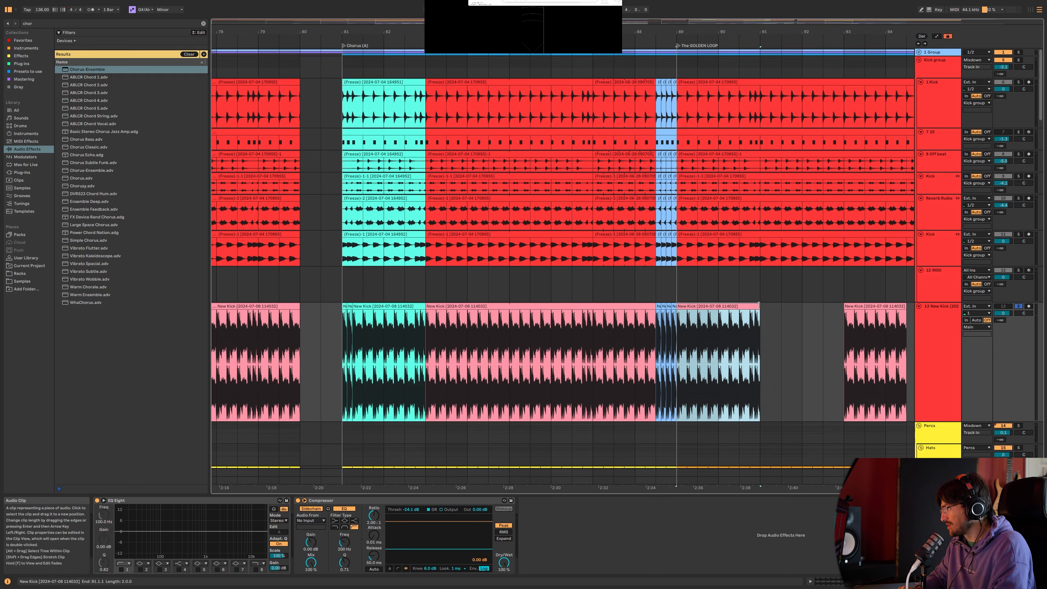
drag(758, 306, 805, 305)
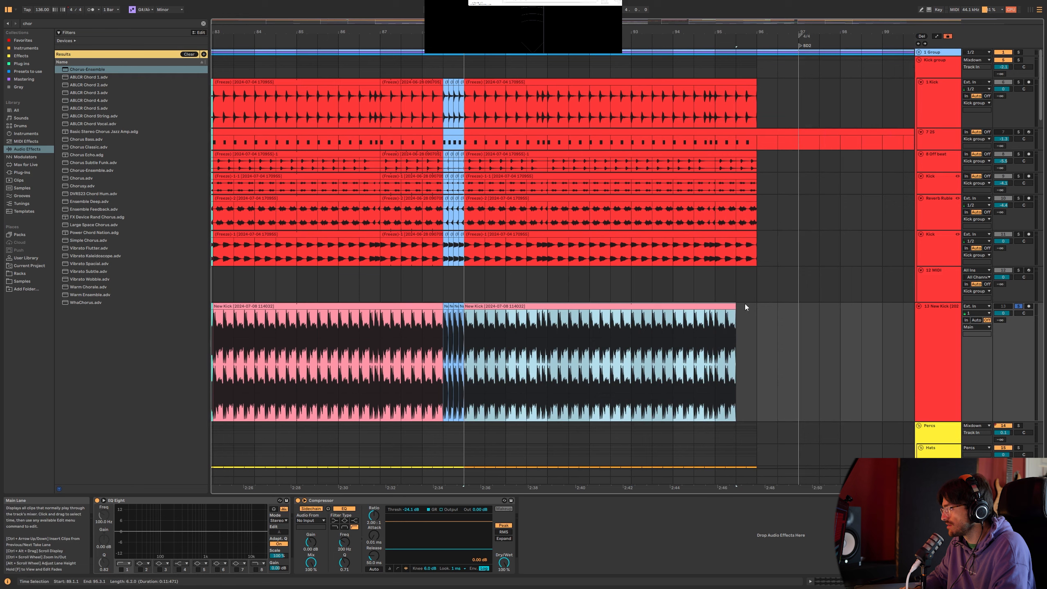
drag(736, 307, 757, 307)
Step: Fold all the tracks inside the Kick group, from 1 Kick down to 12 MIDI, to their minimum height
scroll(754, 289, down, 3)
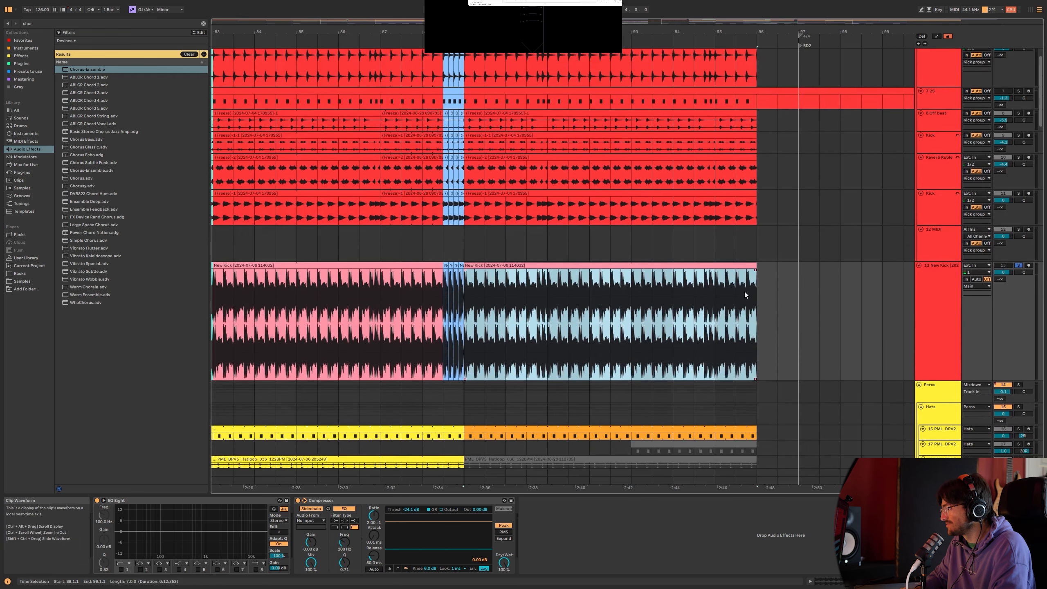
scroll(723, 282, down, 5)
scroll(494, 239, down, 3)
scroll(597, 169, up, 3)
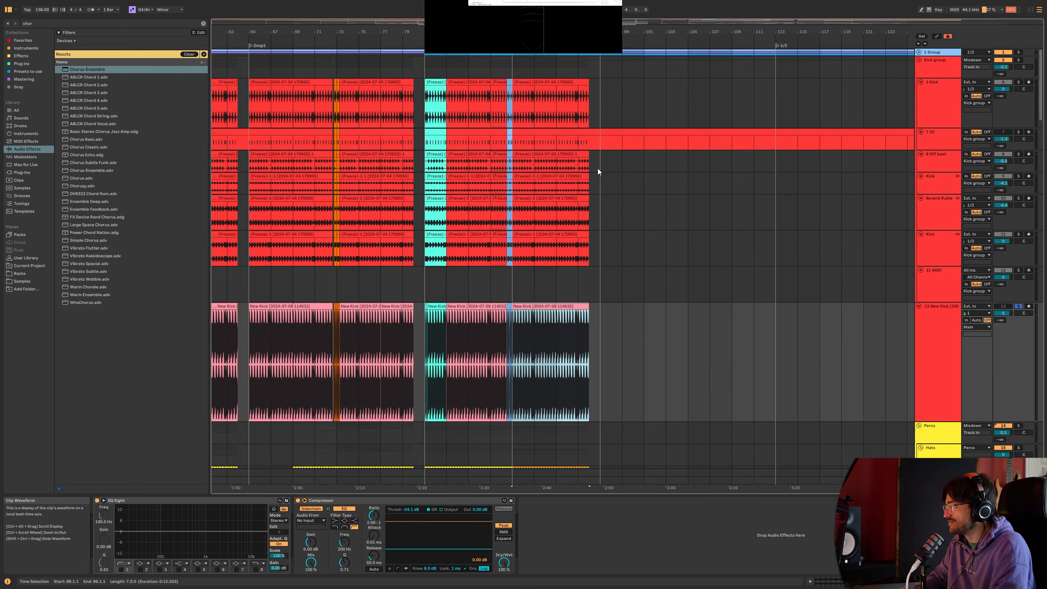
drag(602, 150, 610, 136)
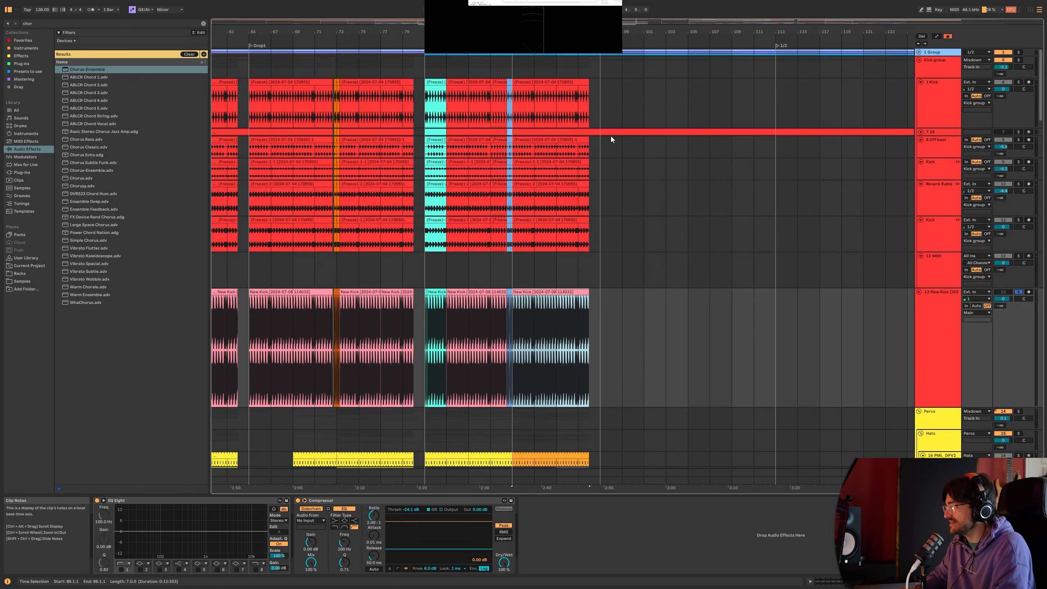
click(936, 101)
key(Left)
click(940, 65)
key(Left)
key(Left)
key(Left)
key(Left)
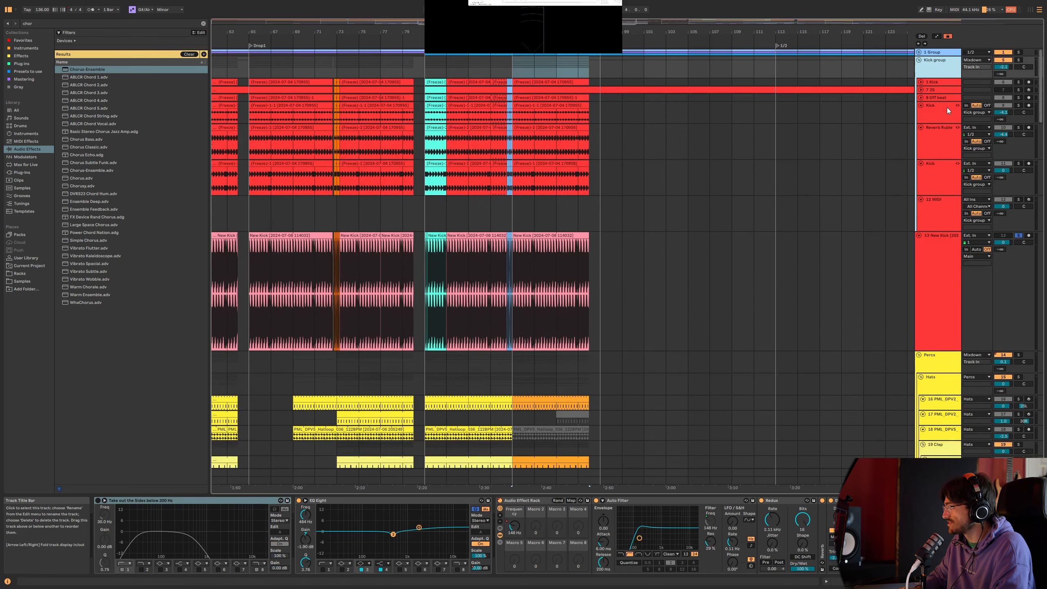
key(Left)
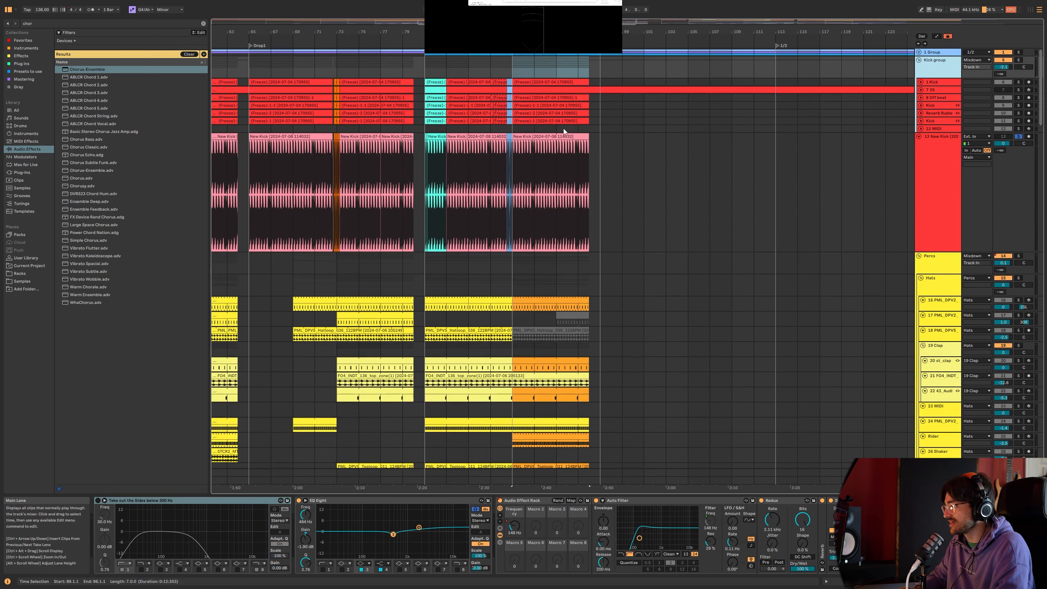
Step: Reduce the New Kick track's height and fit the whole arrangement in the overview
key(minus)
key(minus)
click(944, 139)
key(Left)
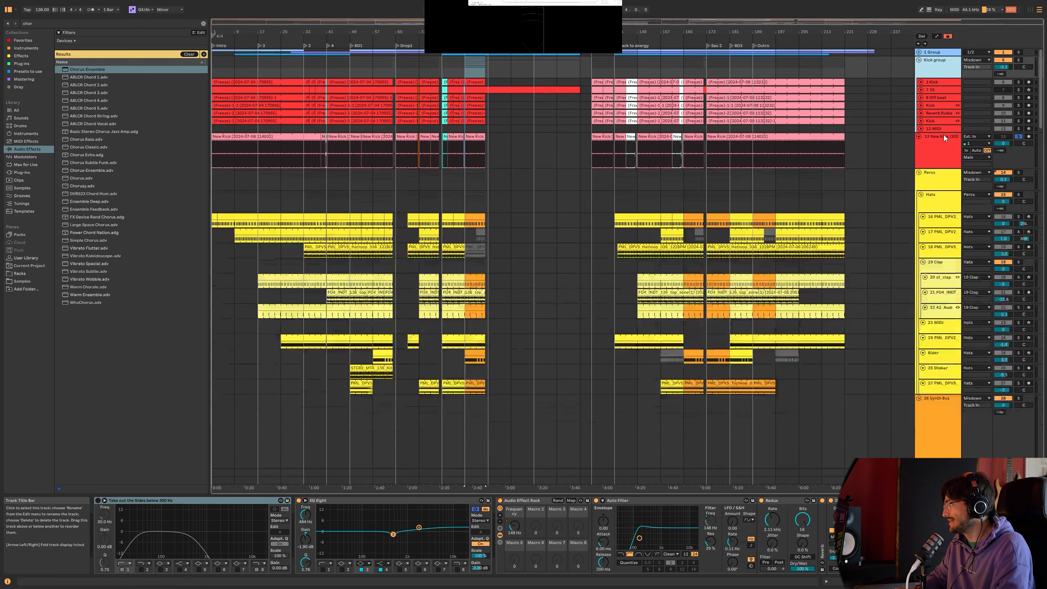
Step: Copy the Kick group's entire effect chain, collapse New Kick's Compressor and paste the chain after it on the New Kick track
key(Up)
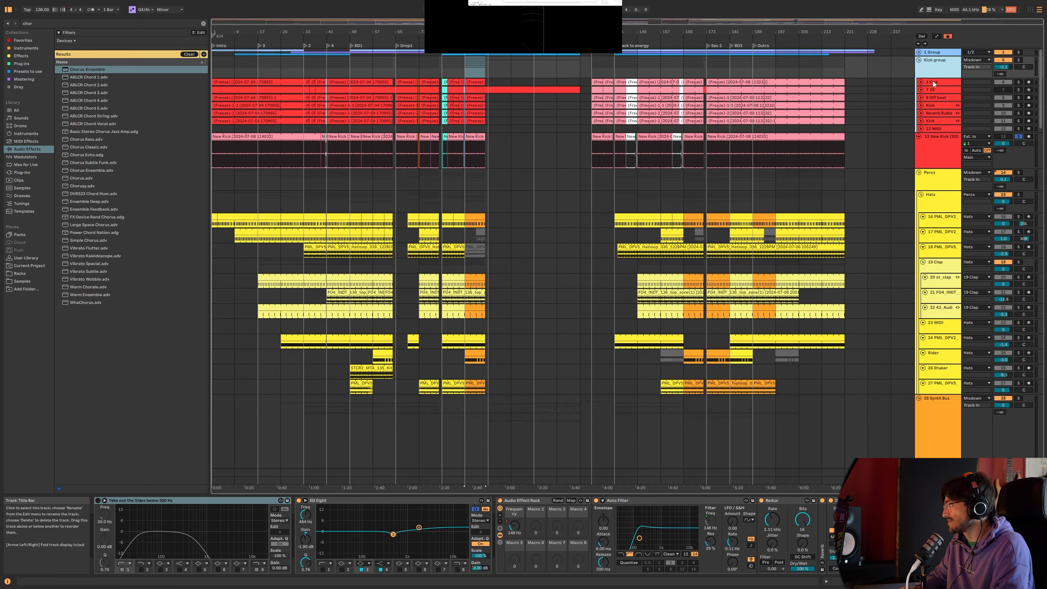
drag(944, 581, 979, 582)
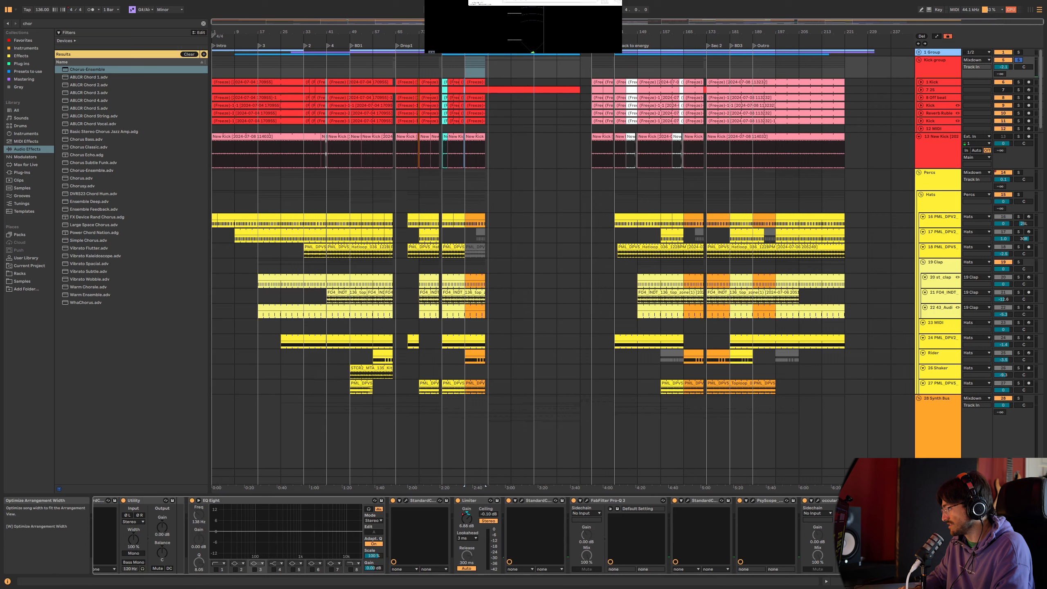
drag(964, 581, 679, 565)
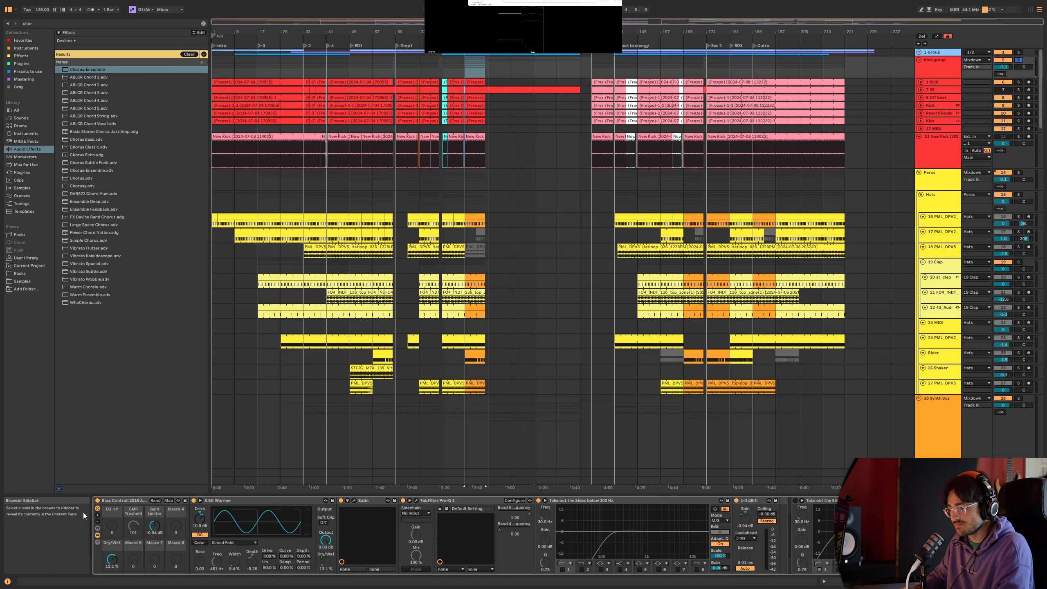
shift+click(126, 499)
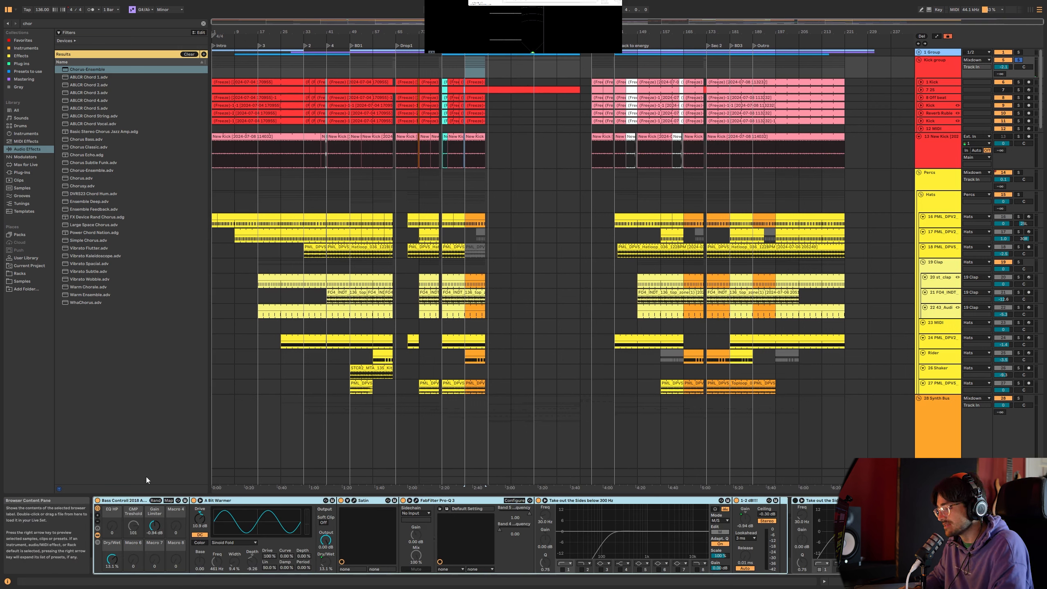
click(937, 149)
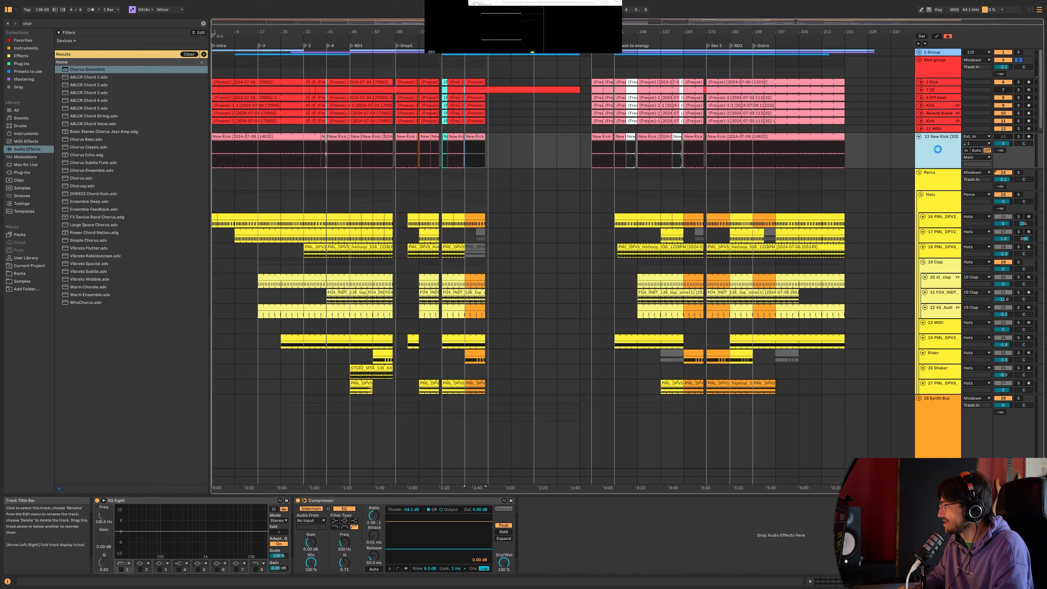
double_click(346, 499)
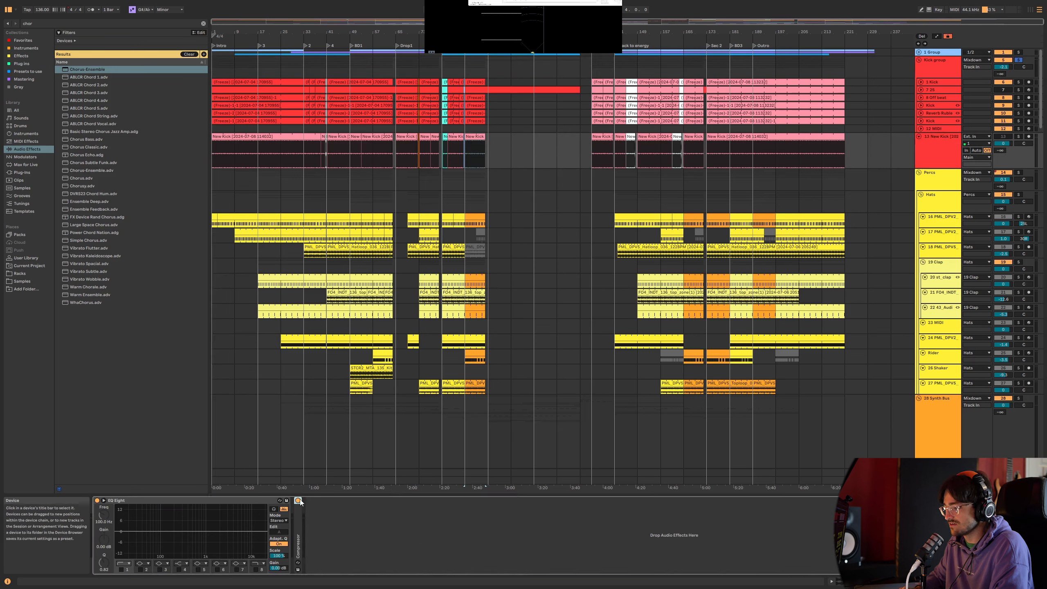
click(218, 152)
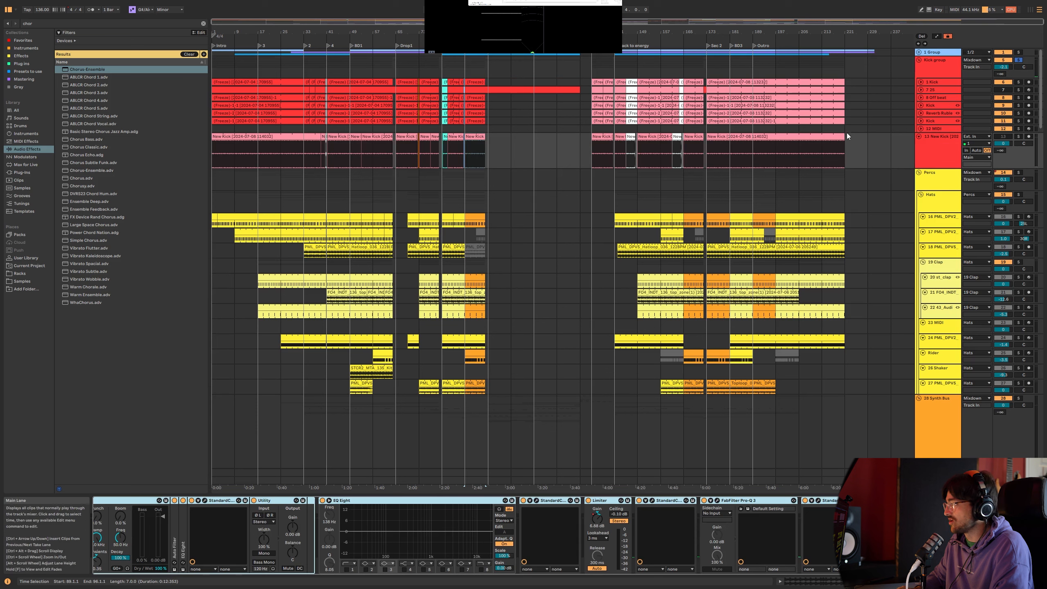
Step: Open the Youlean Loudness Meter 2 at the end of the Kick group's effect chain
click(931, 69)
click(589, 68)
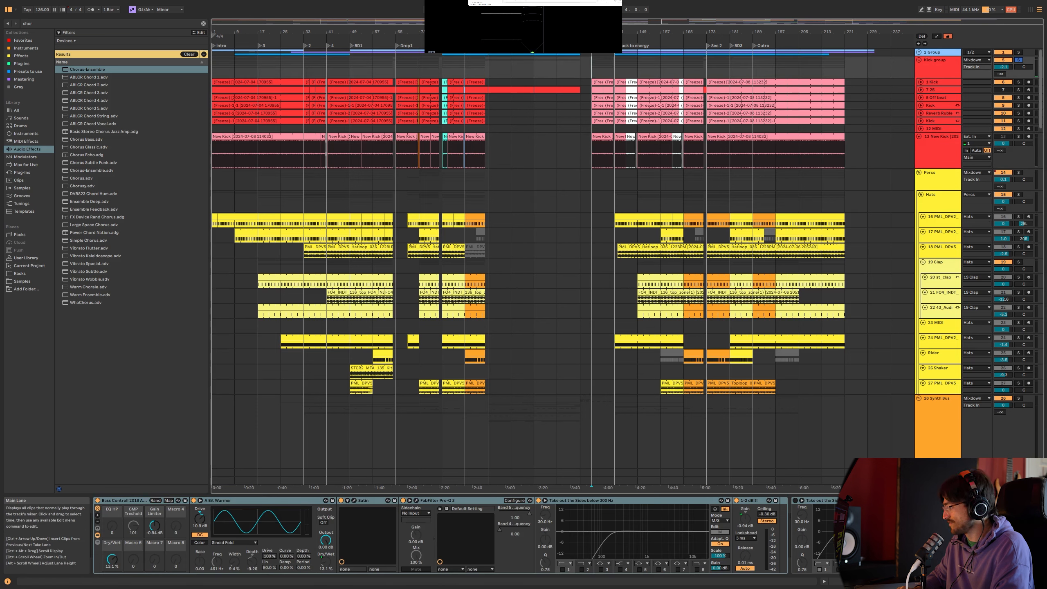
drag(969, 581, 1008, 581)
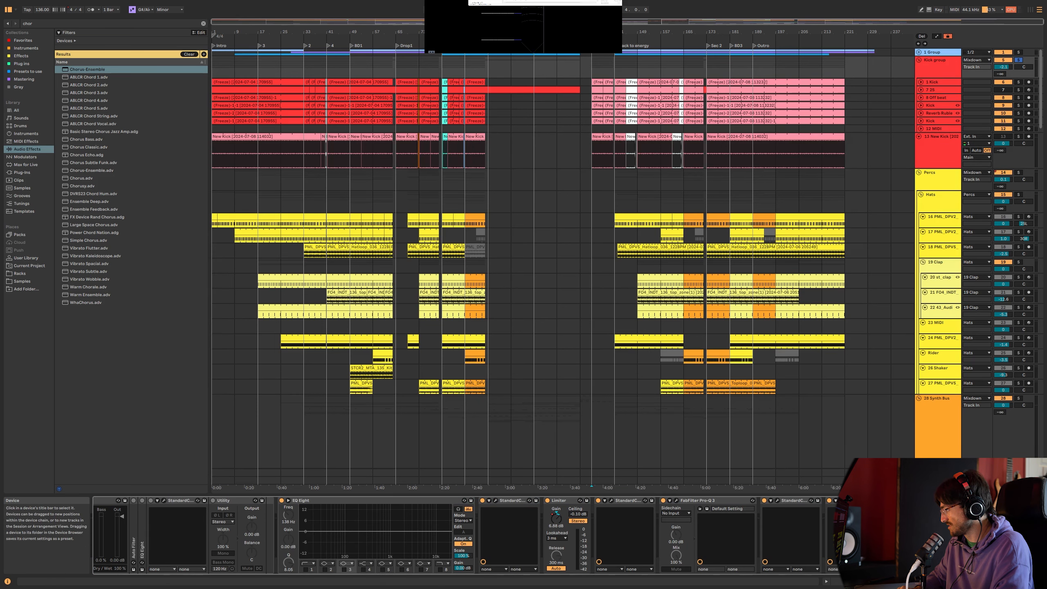
key(ctrl+alt+p)
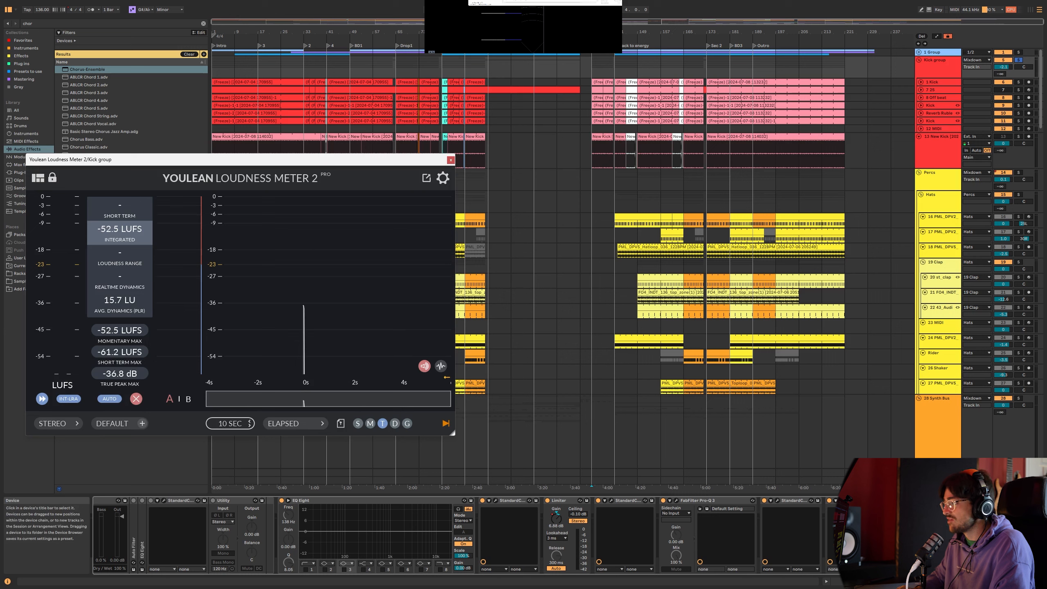
Step: Loop the section from 133.1.1 to 137.1.1 and play it to measure the Kick group's loudness
scroll(595, 176, up, 3)
drag(596, 175, 678, 176)
drag(683, 178, 766, 182)
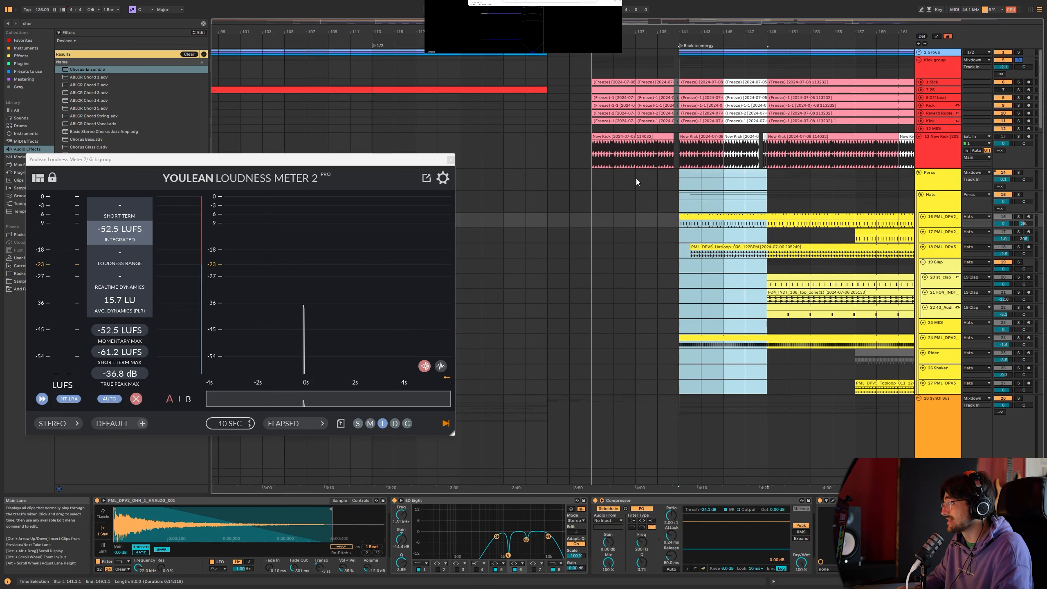
drag(598, 162, 640, 155)
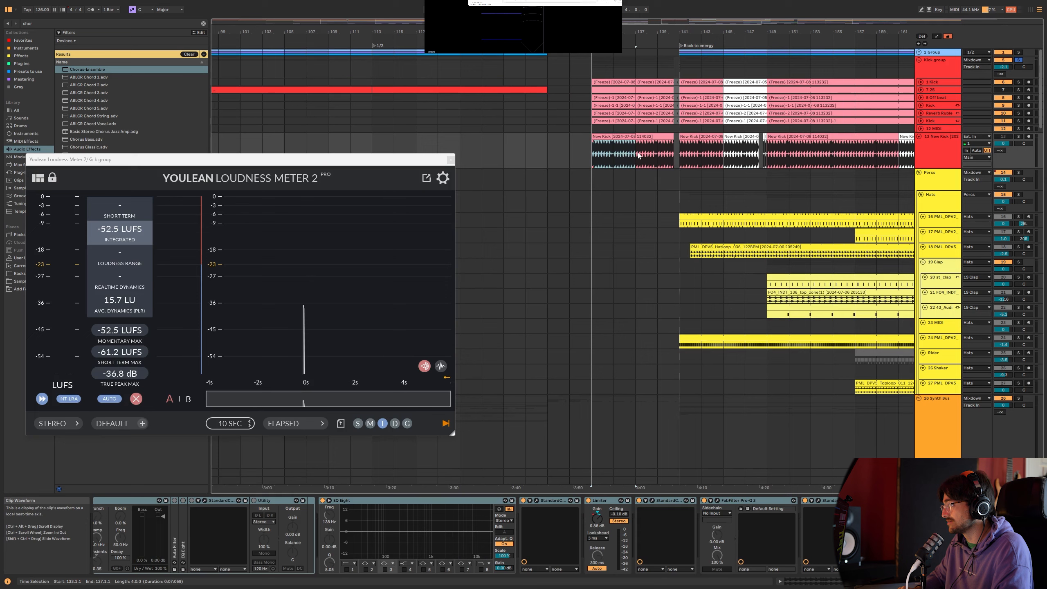
key(space)
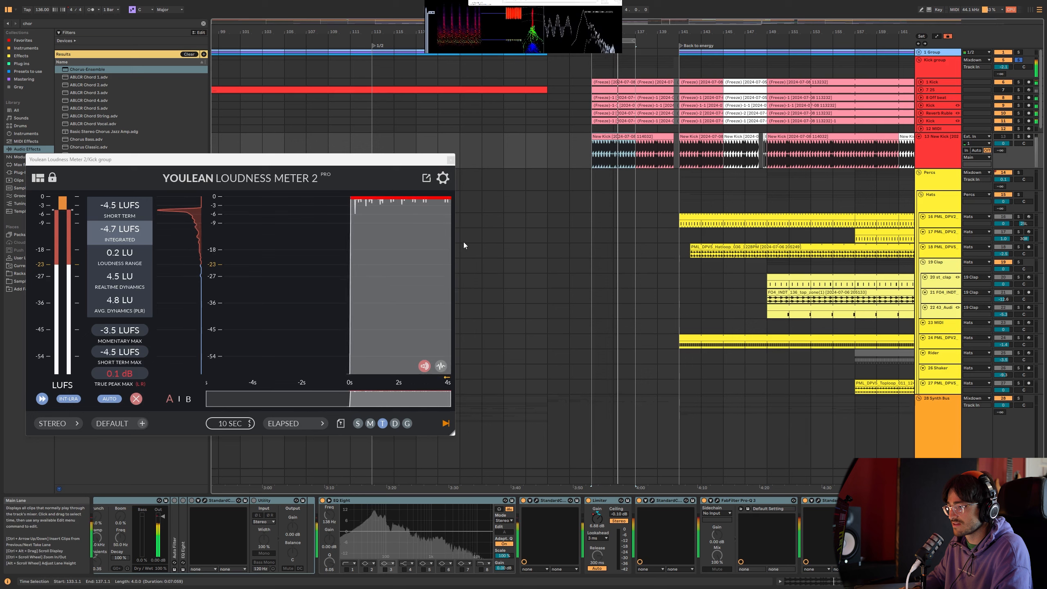
key(space)
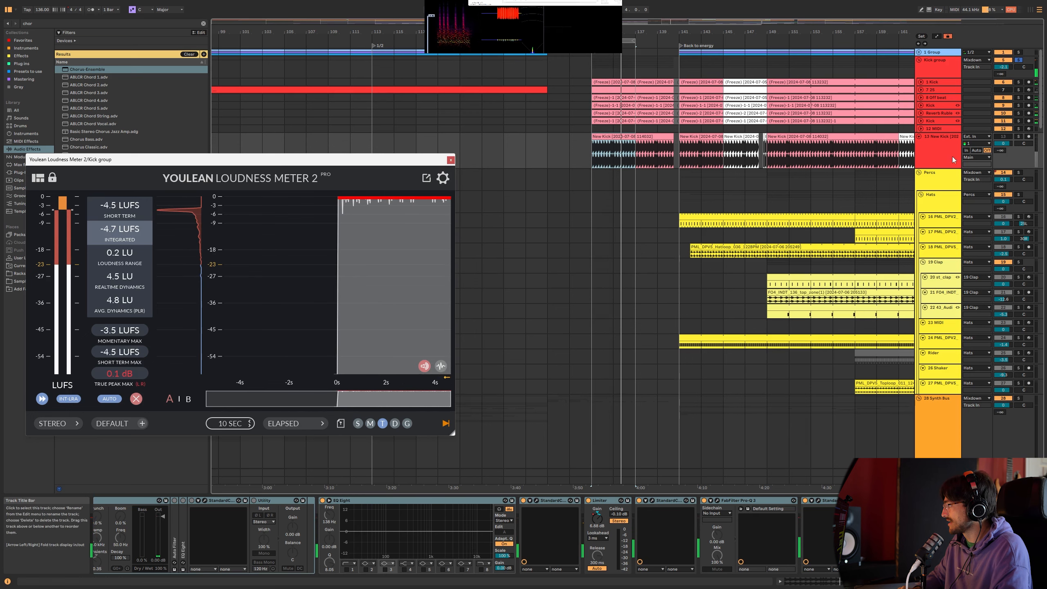
Step: Open New Kick's Youlean Loudness Meter 2 beside the Kick group's meter and play the loop to compare both loudness readings
click(938, 137)
scroll(454, 537, right, 2)
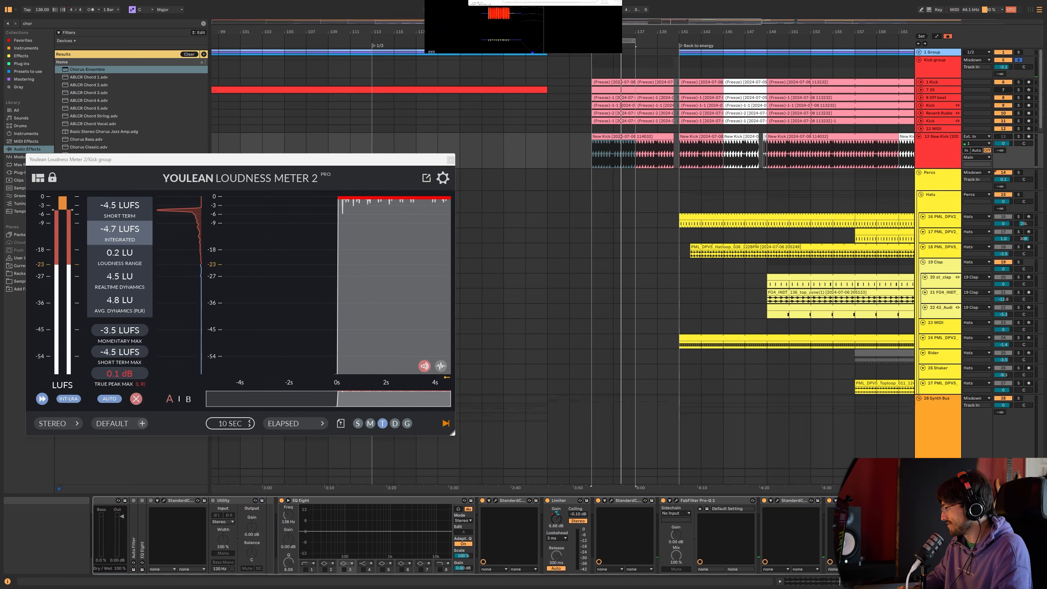
key(ctrl+alt+p)
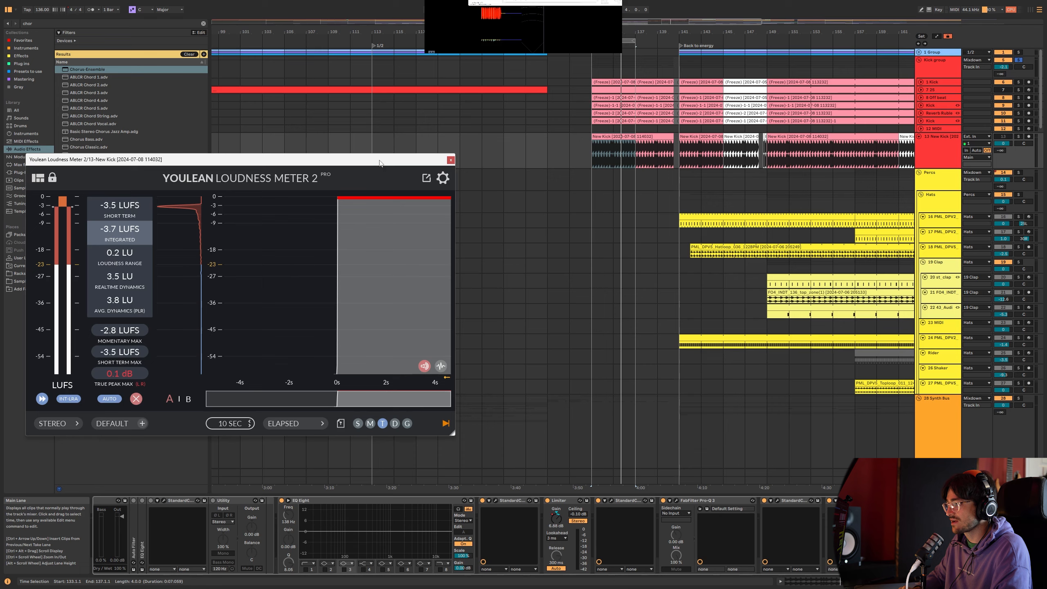
drag(379, 163, 455, 139)
click(955, 152)
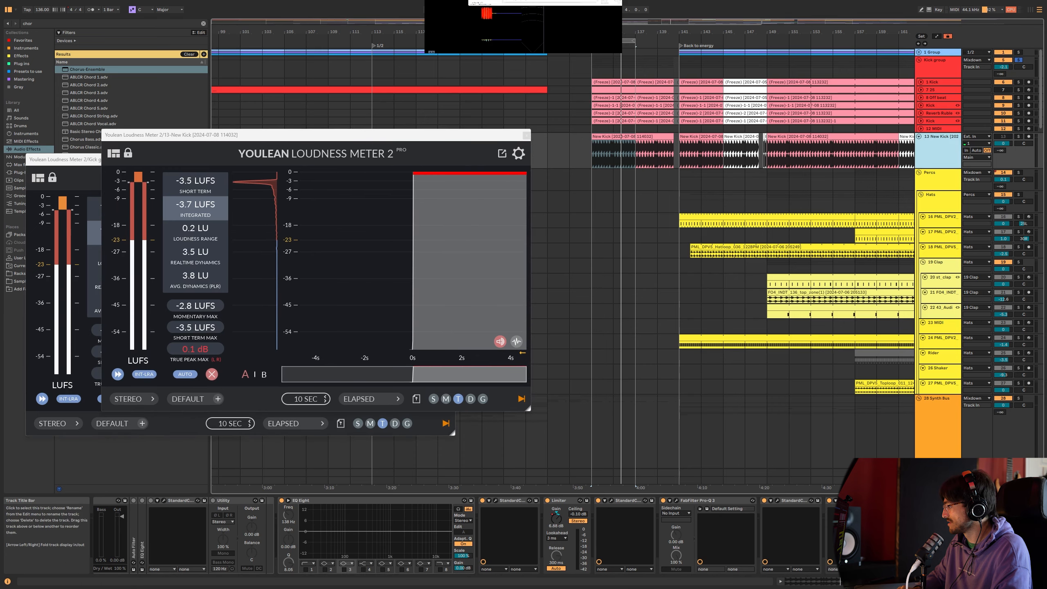
click(951, 74)
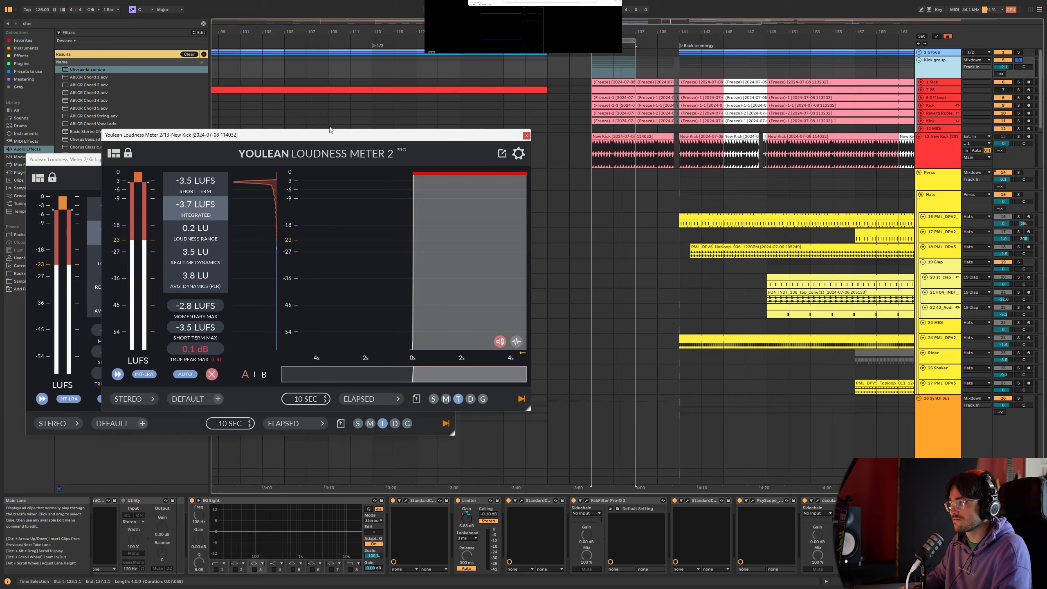
drag(342, 133, 651, 201)
key(space)
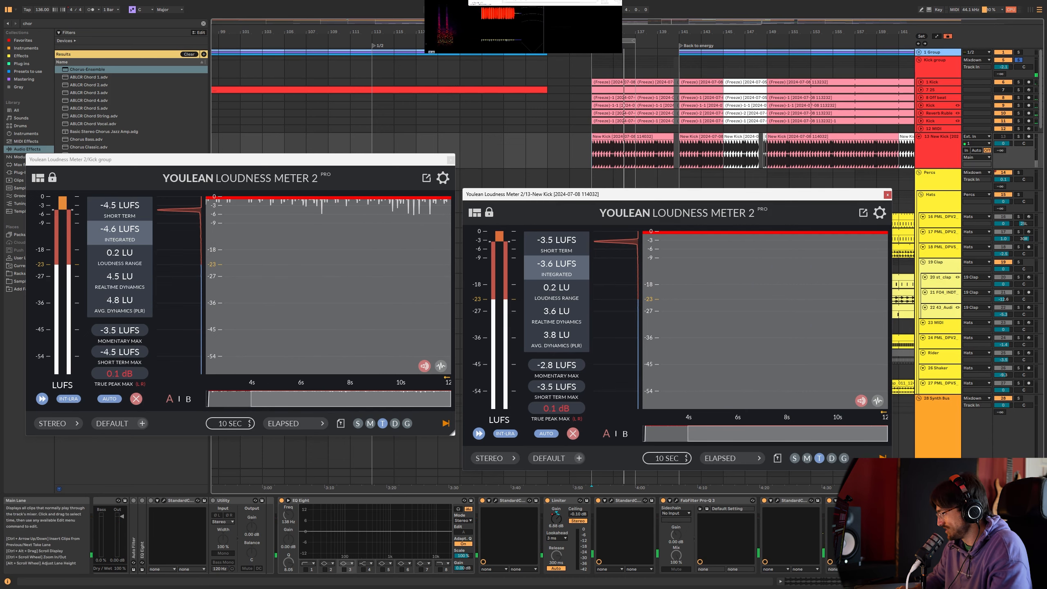
Step: Group New Kick's effects before the loudness meter into an Audio Effect Rack, bypass the rack and play the loop
click(952, 155)
click(106, 500)
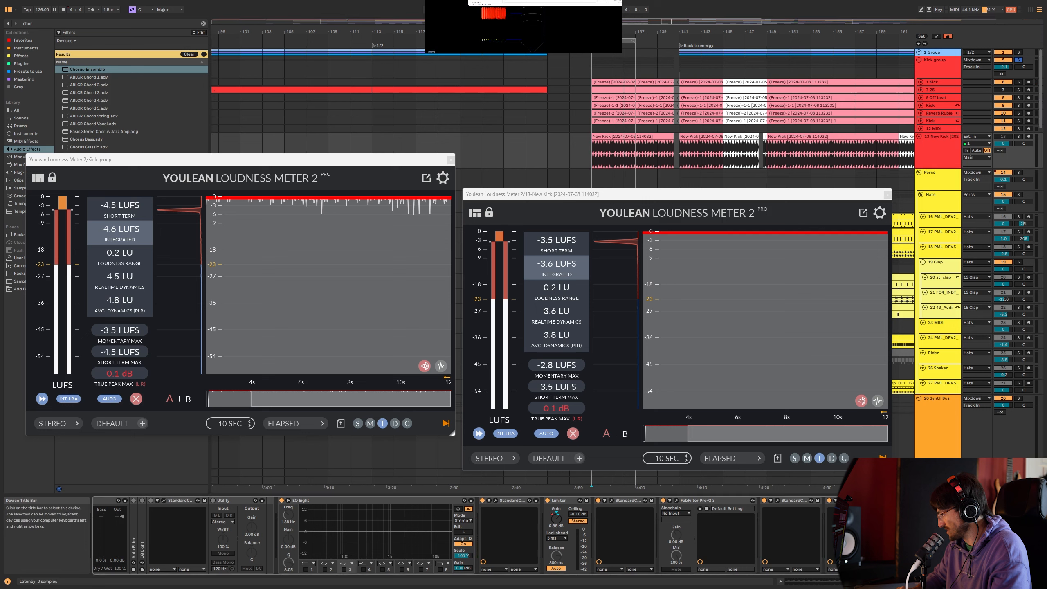
click(238, 503)
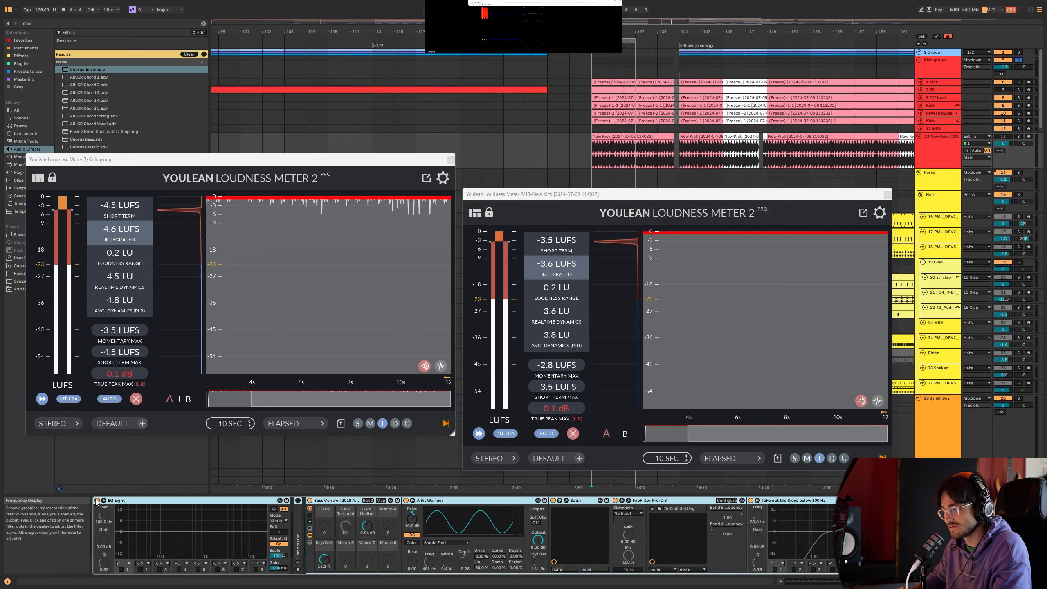
key(space)
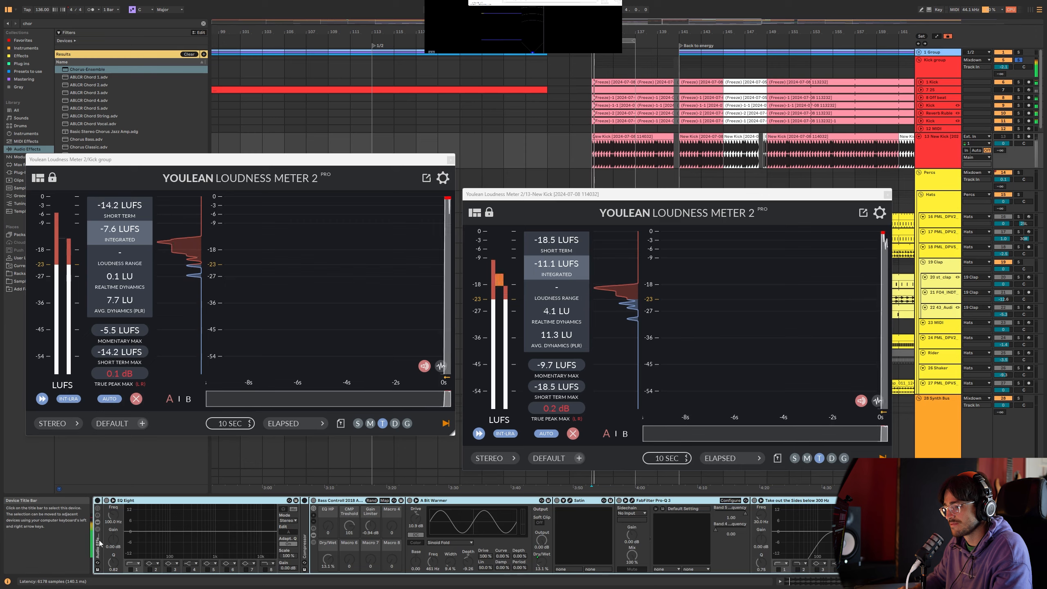
click(97, 535)
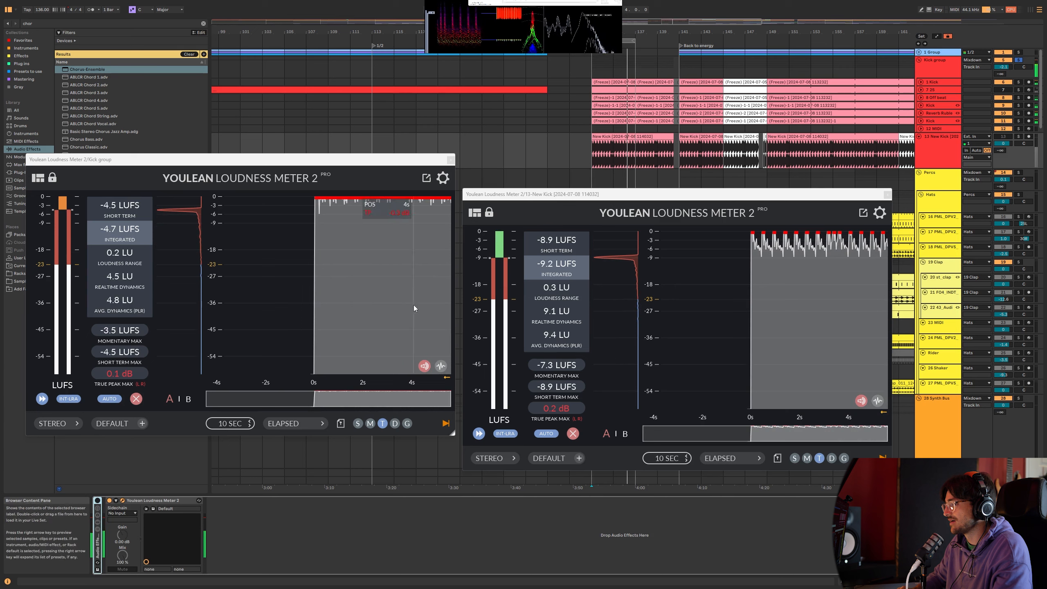
Step: Solo the New Kick track, play the loop and expand the devices of its bypassed Audio Effect Rack
click(935, 144)
key(s)
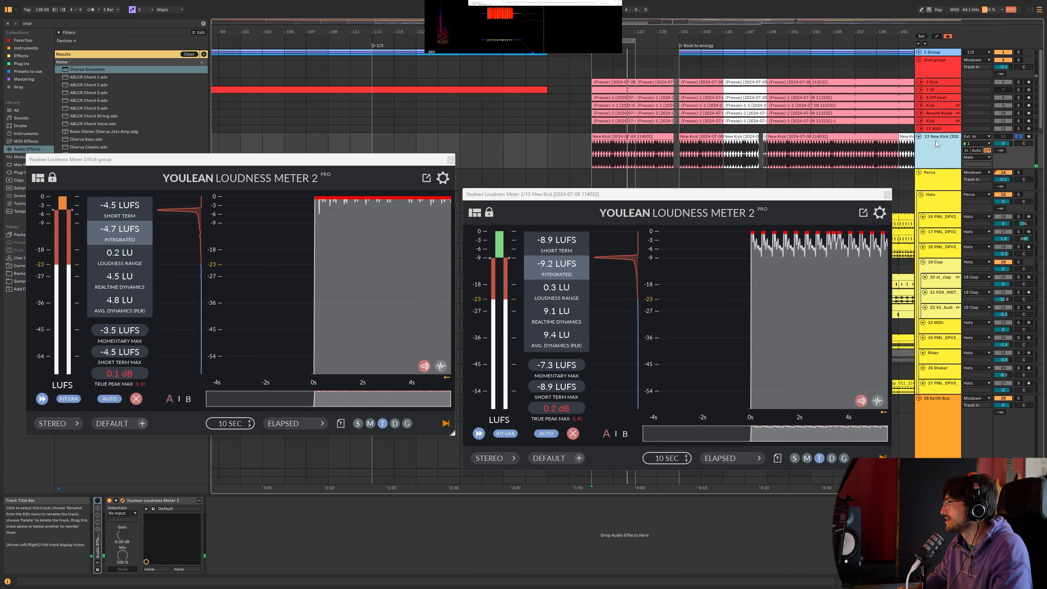
key(space)
key(space)
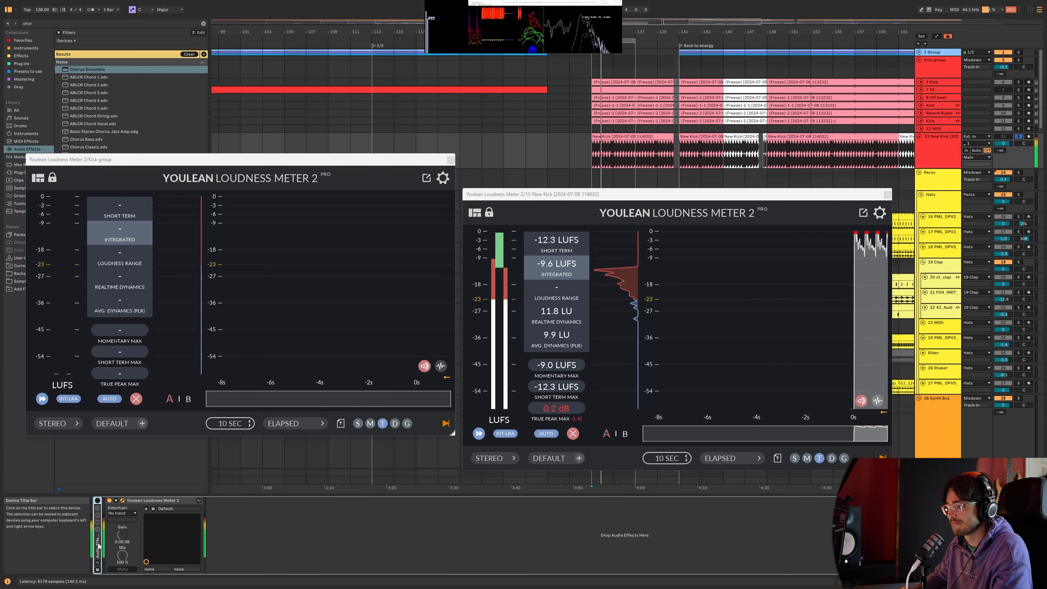
key(Up)
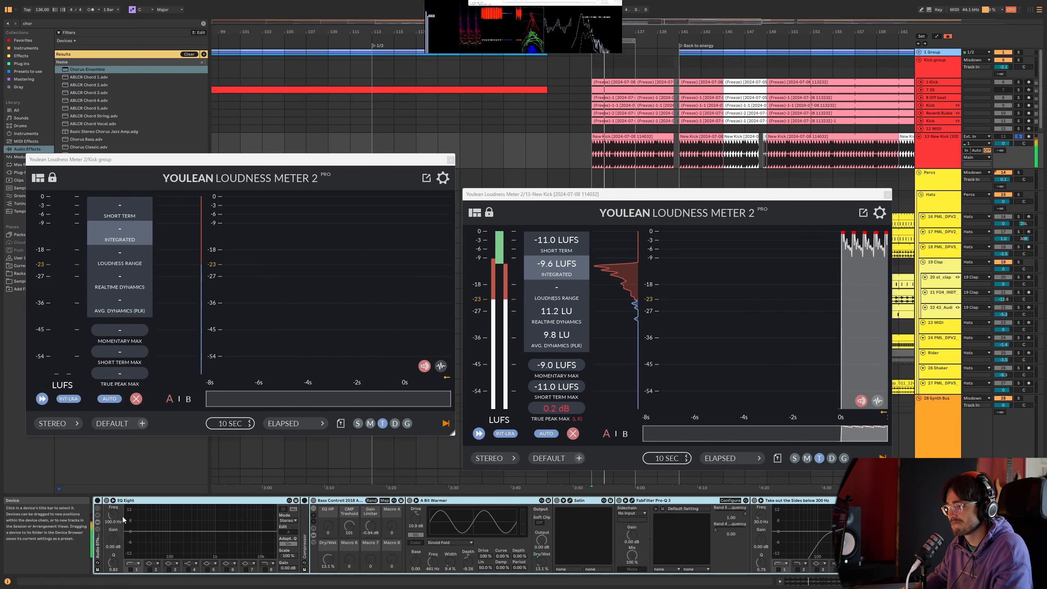
Step: Fold the devices in New Kick's bypassed rack from the Compressor through the Limiter
double_click(348, 500)
double_click(368, 500)
double_click(368, 500)
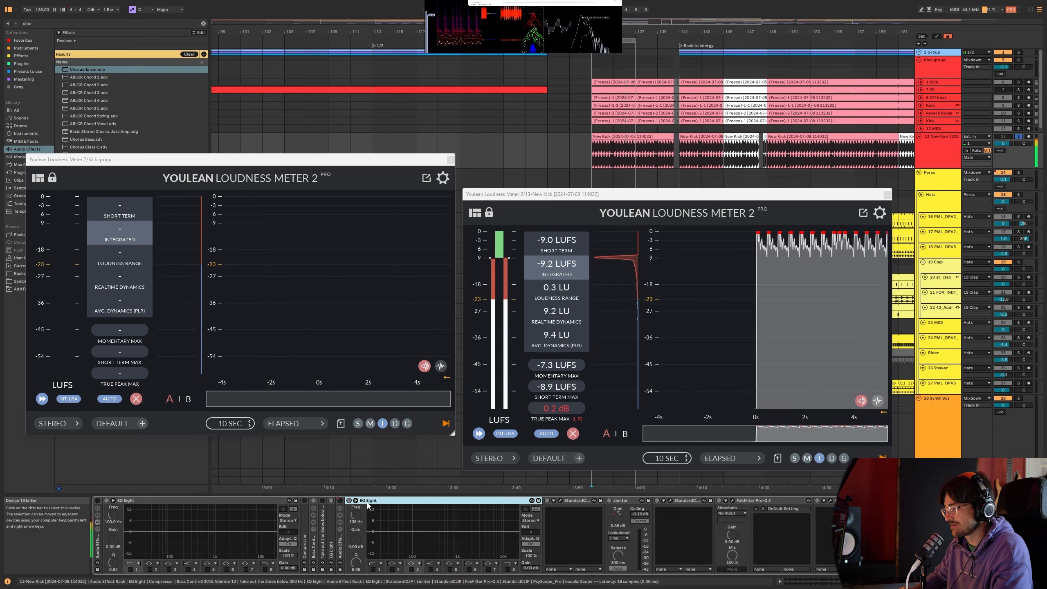
double_click(373, 500)
double_click(377, 501)
double_click(381, 501)
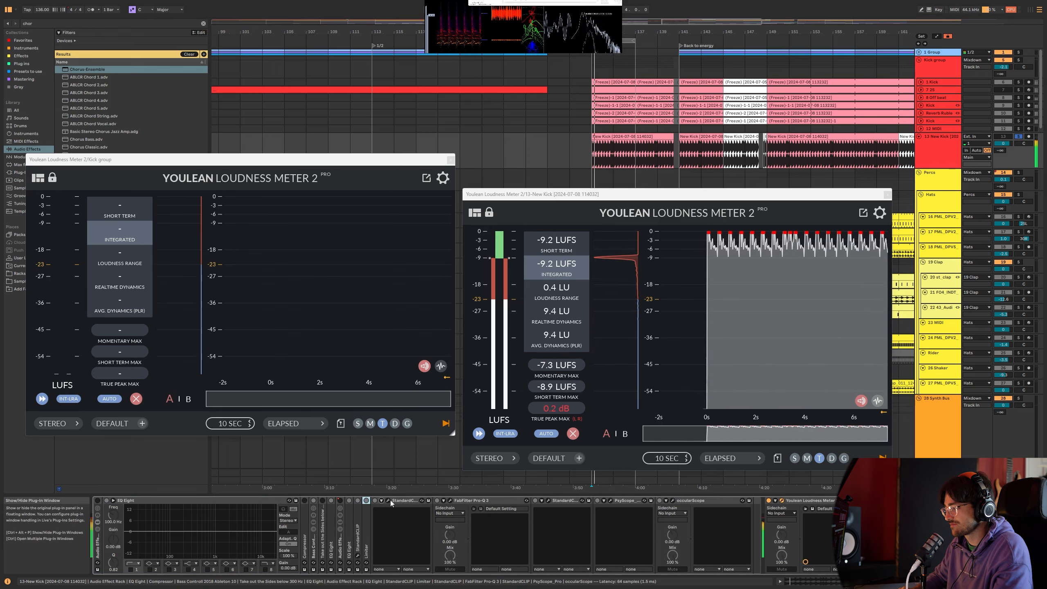
Step: Open the StandardCLIP that follows the Limiter, and fold it and the remaining rack devices through occularScope
click(389, 500)
double_click(412, 500)
double_click(468, 501)
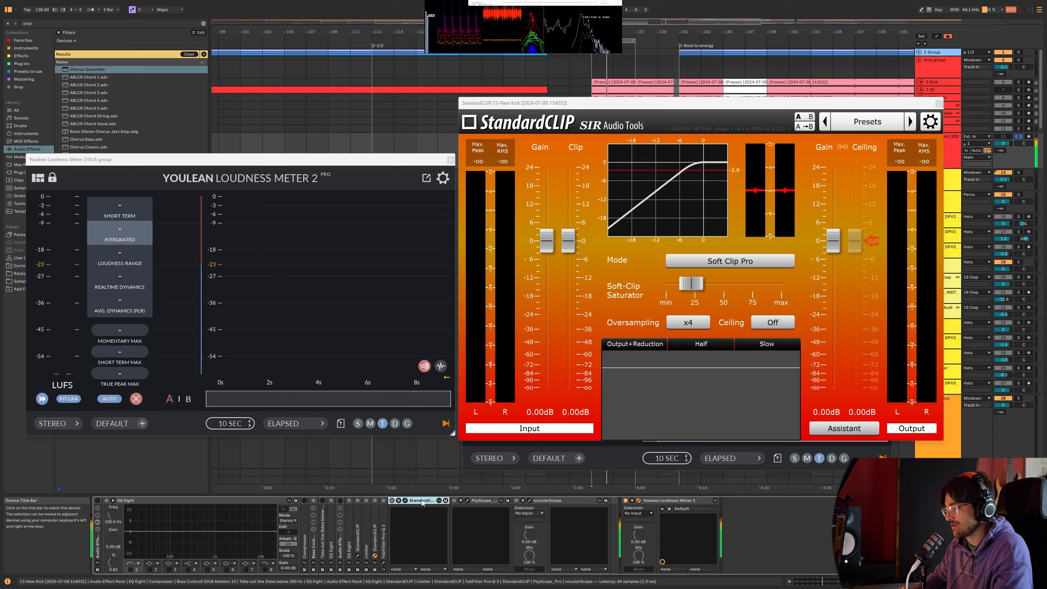
double_click(468, 501)
double_click(416, 500)
double_click(453, 501)
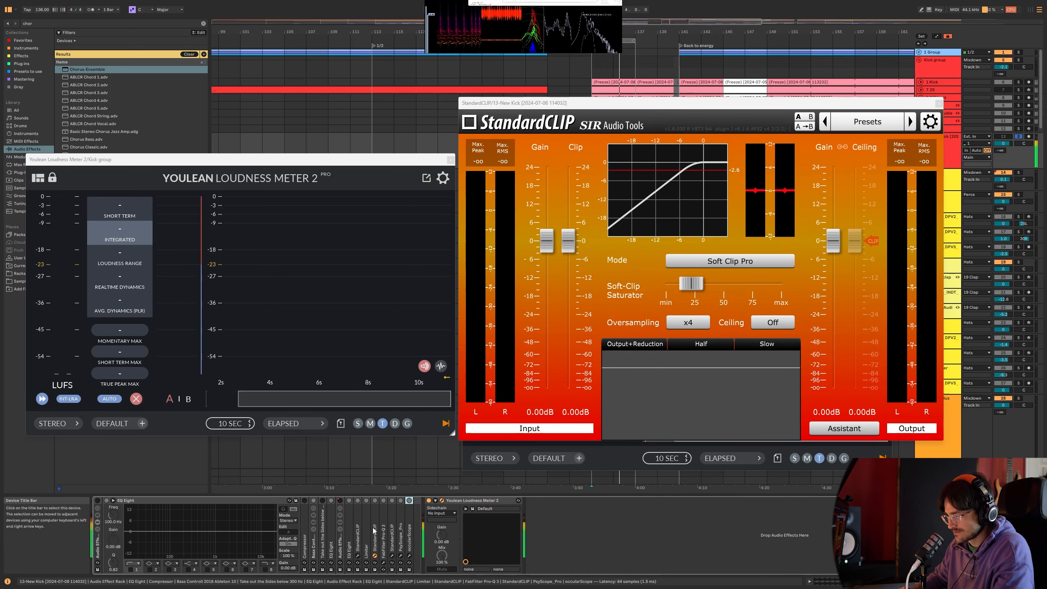
Step: Open PsyScope Pro, dismiss its preset conflict notice, and delete it from New Kick's rack
double_click(400, 524)
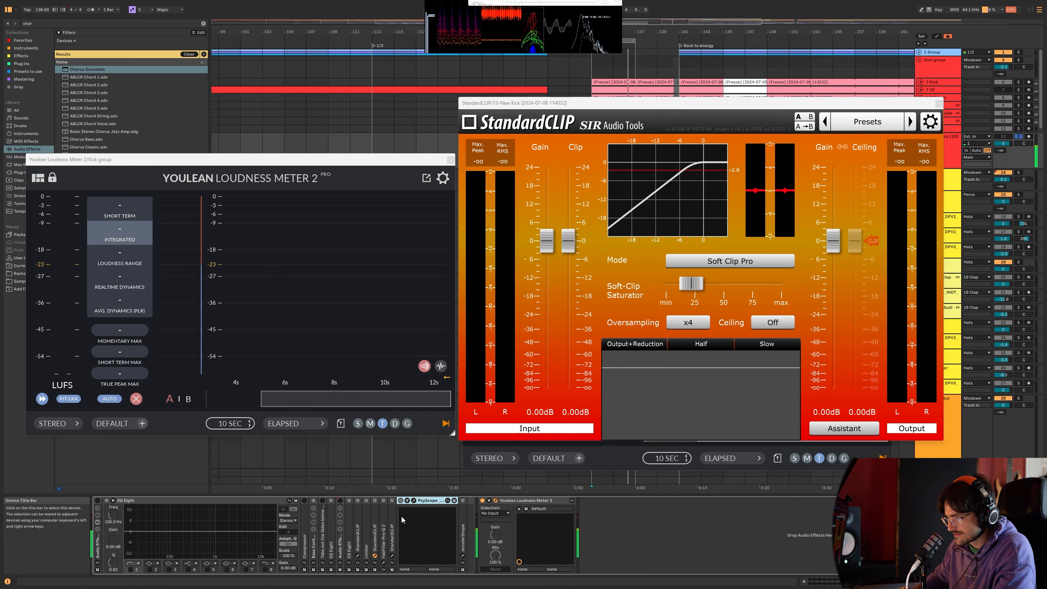
click(448, 500)
drag(283, 23, 468, 18)
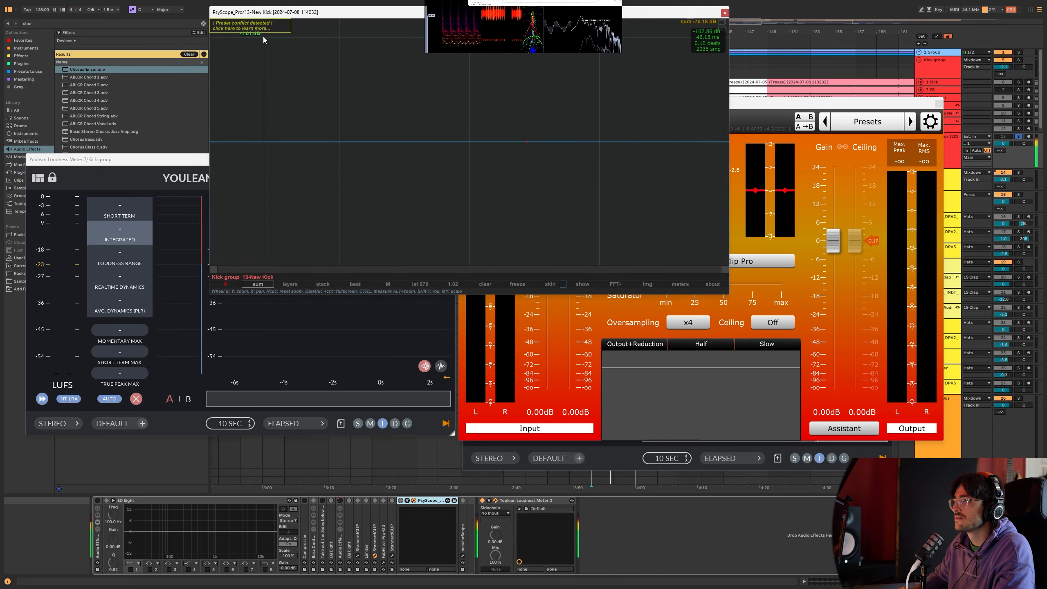
click(244, 32)
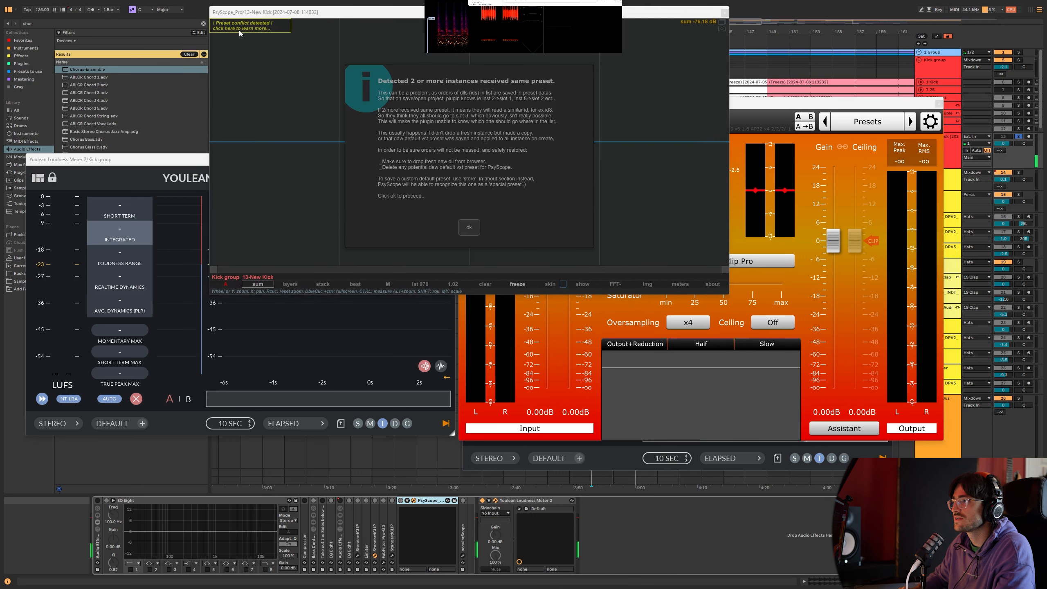
click(469, 227)
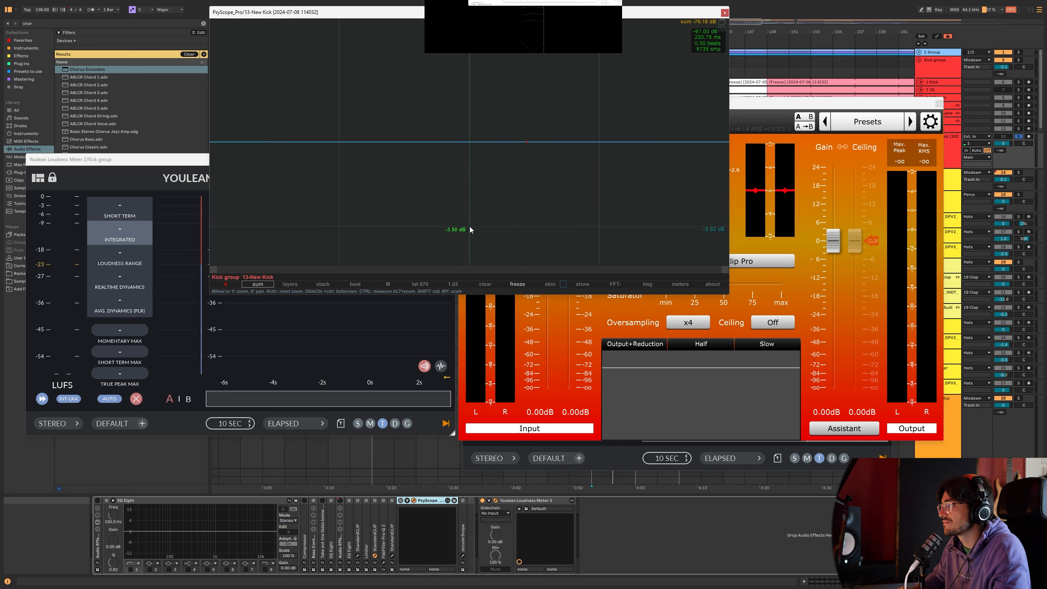
click(257, 283)
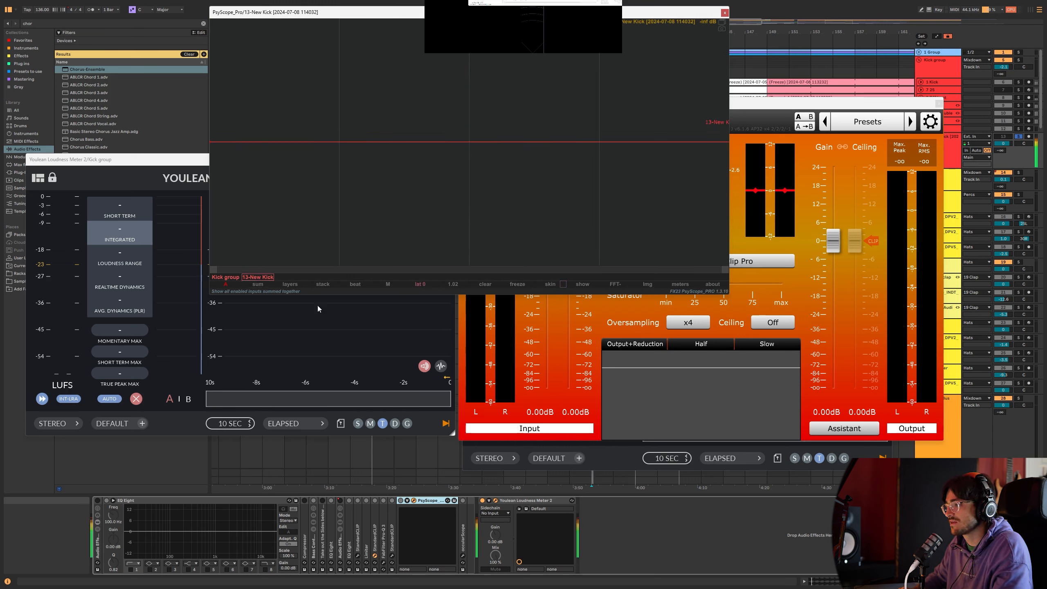
click(426, 500)
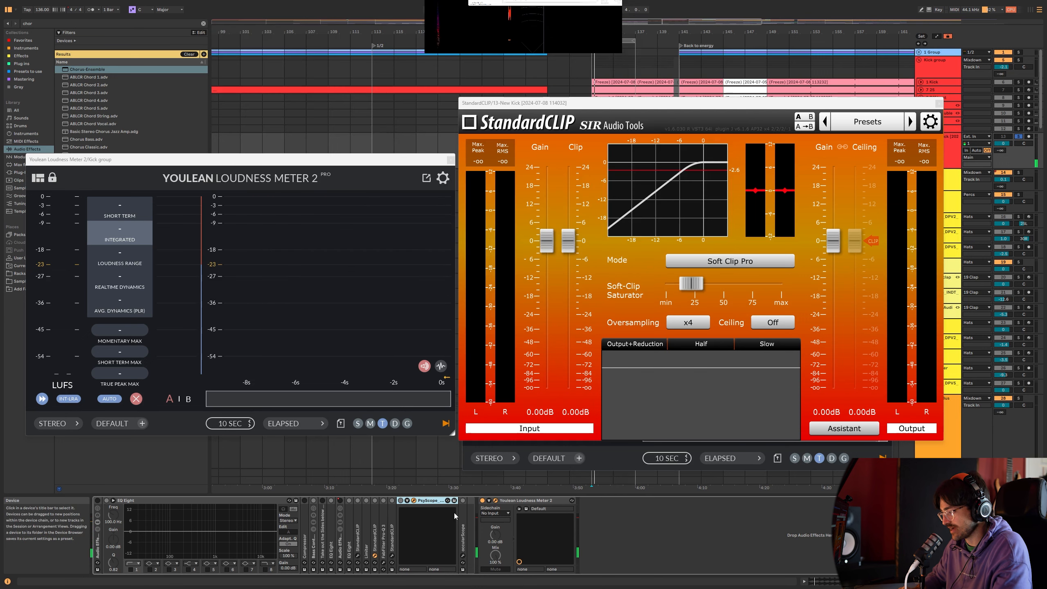
key(Delete)
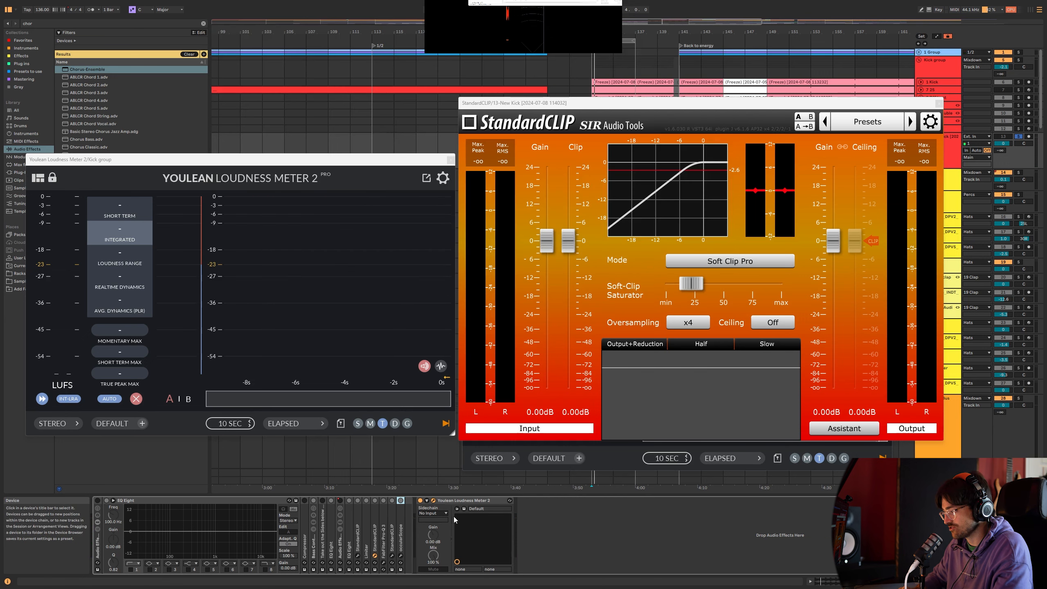
Step: Open New Kick's occularScope, and close the Kick group's loudness meter and the StandardCLIP window
double_click(403, 515)
click(489, 500)
drag(507, 119, 548, 63)
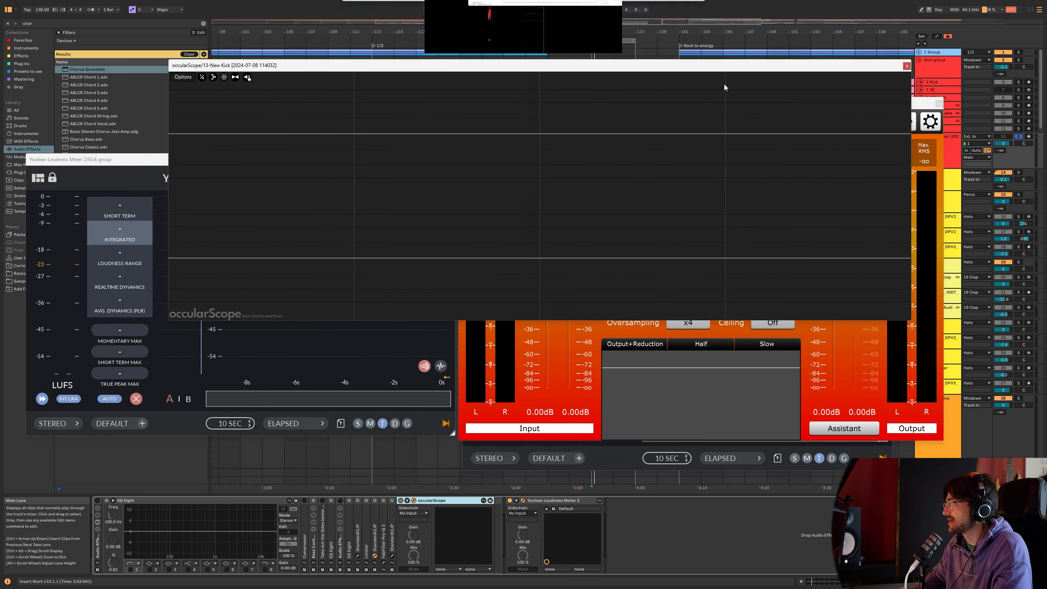
click(88, 159)
click(453, 162)
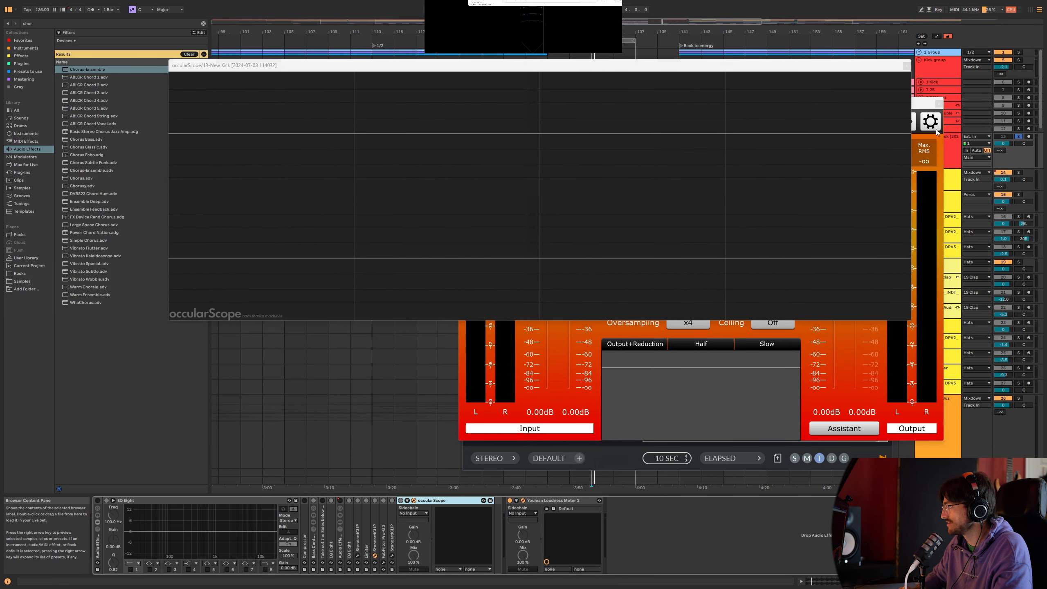
click(940, 103)
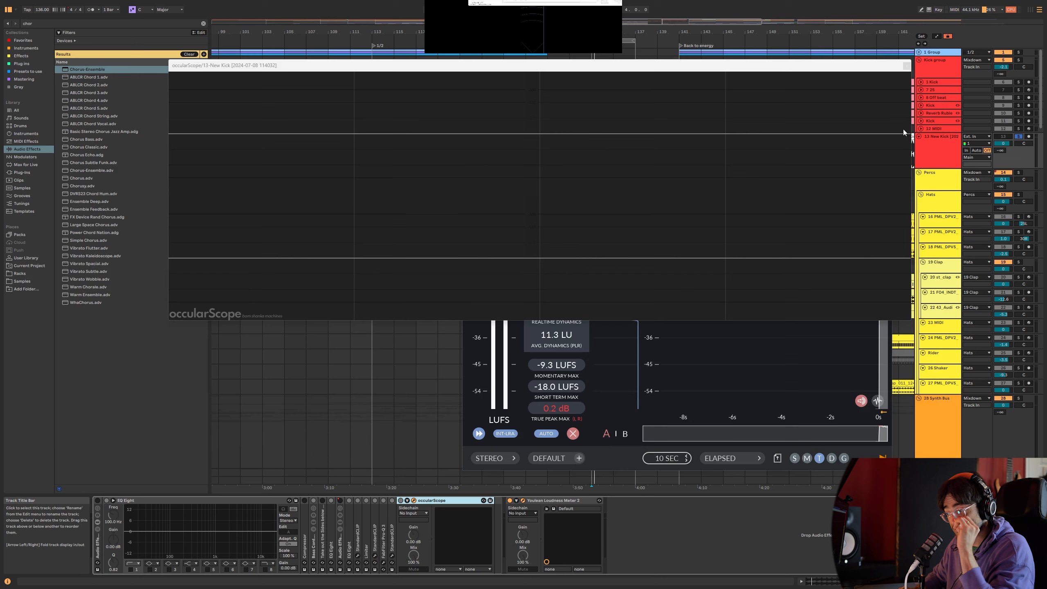
Step: Re-enable New Kick's rack and delete its Compressor and the "Take out the Sides below 300 Hz" EQ
click(97, 502)
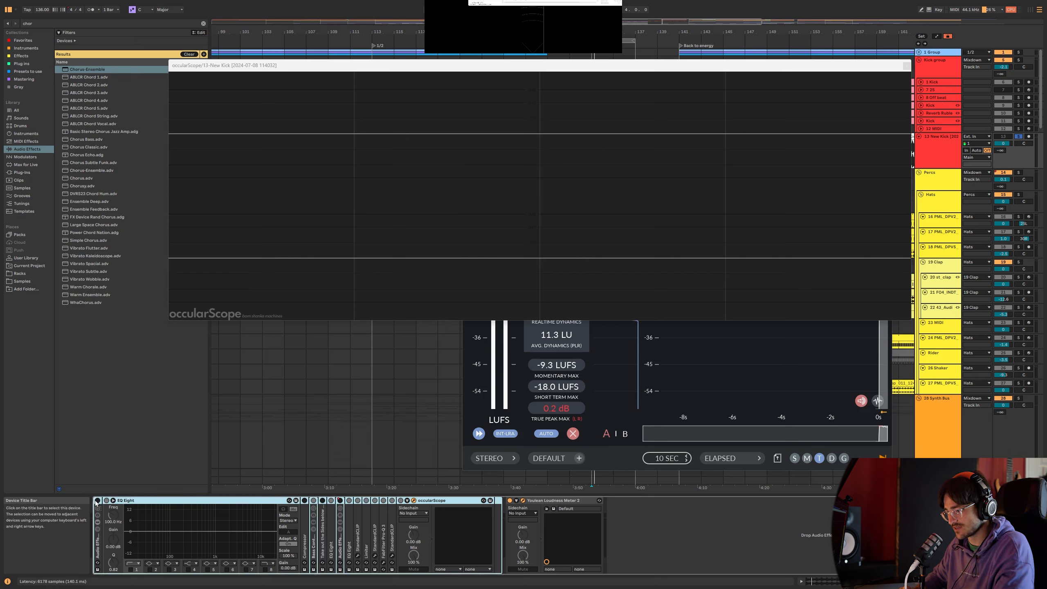
double_click(305, 532)
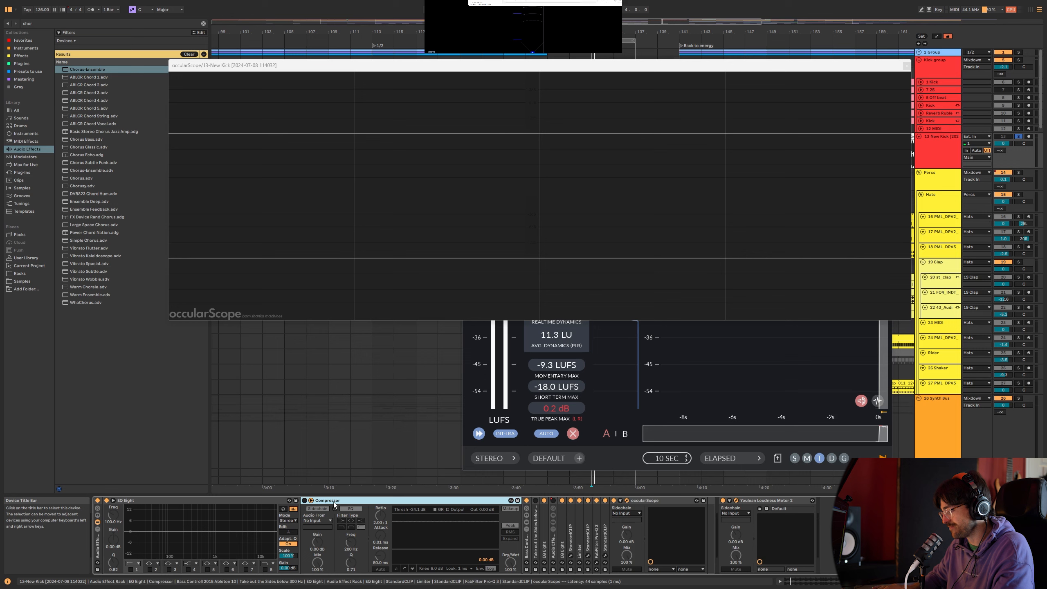
key(Delete)
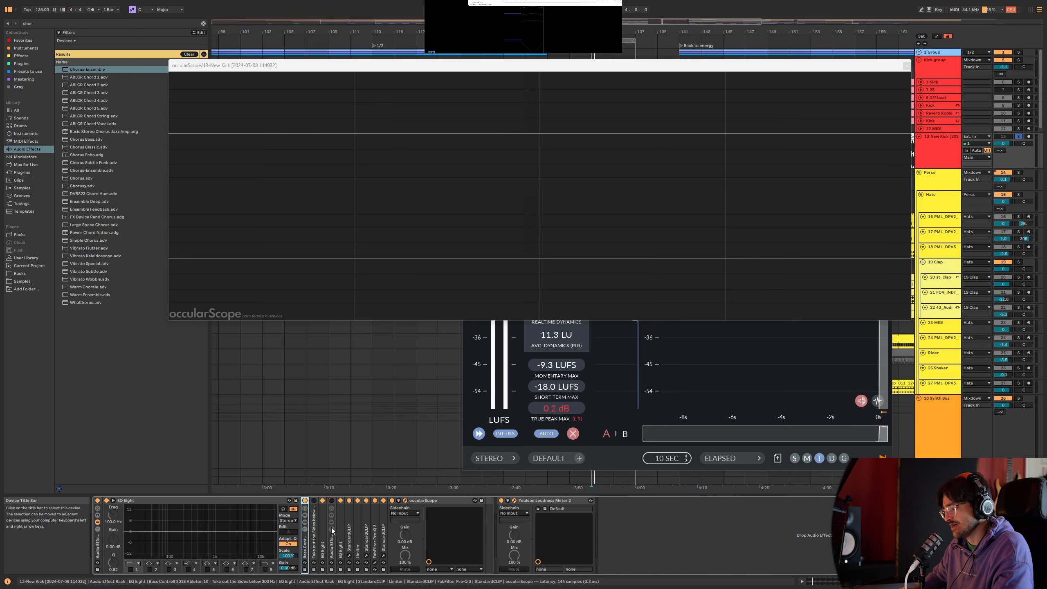
double_click(323, 535)
double_click(312, 516)
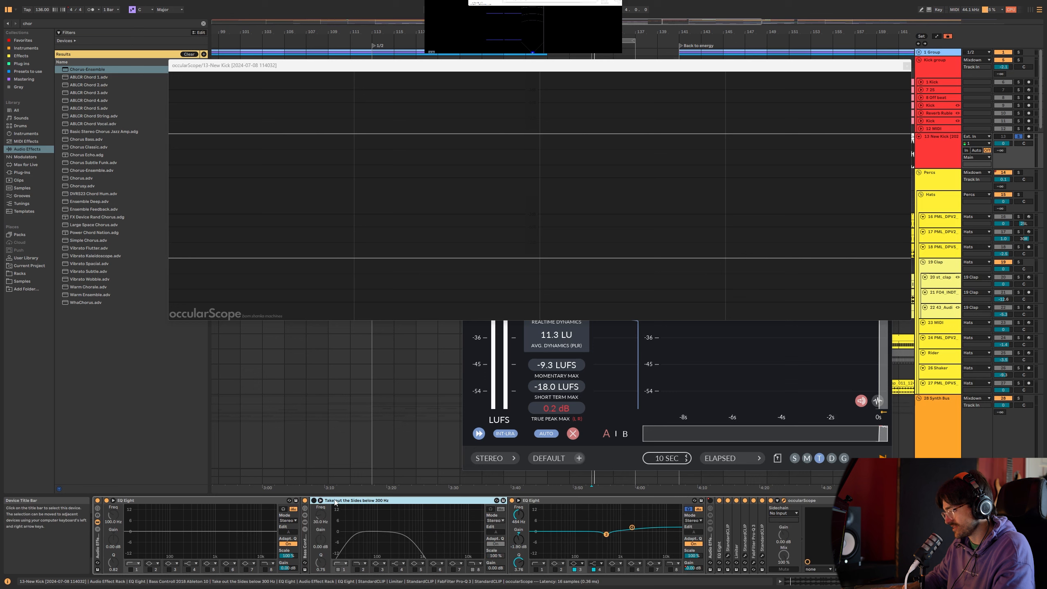
key(Delete)
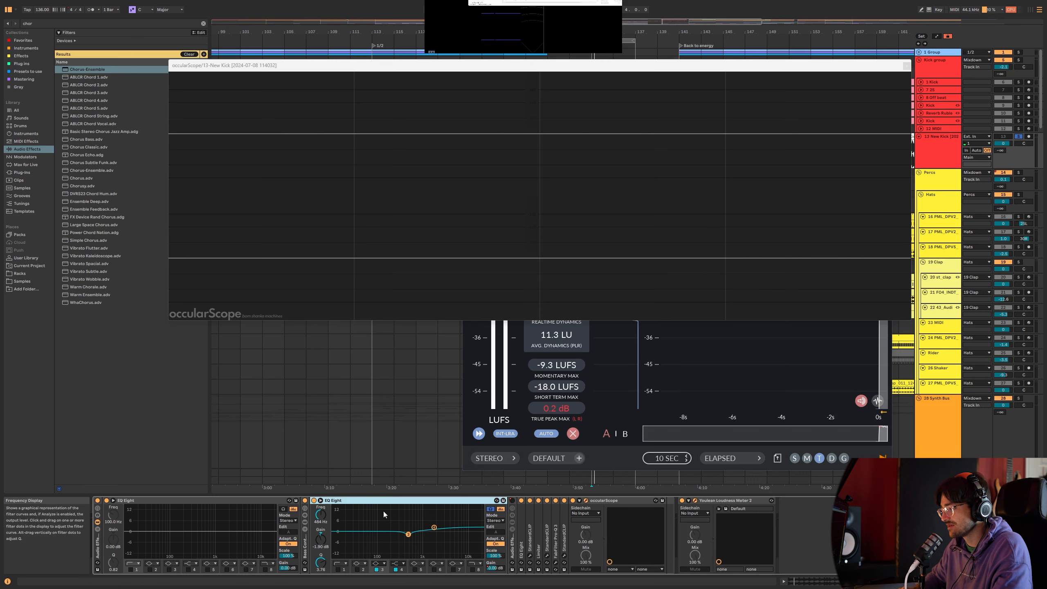
Step: Inspect the nested Audio Effect Rack and delete the EQ Eight that follows it
double_click(514, 544)
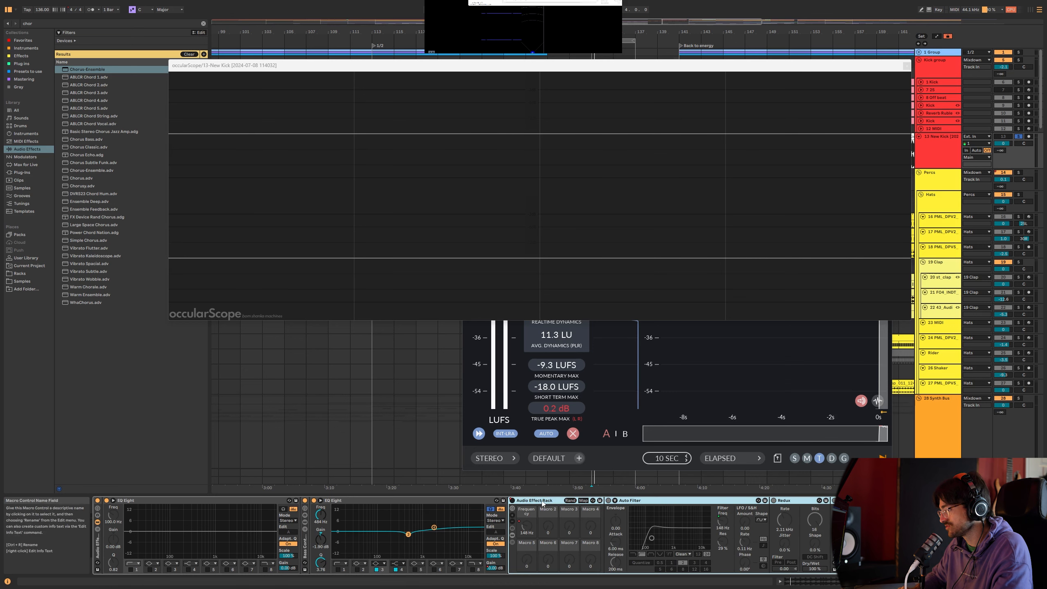
double_click(530, 500)
double_click(523, 532)
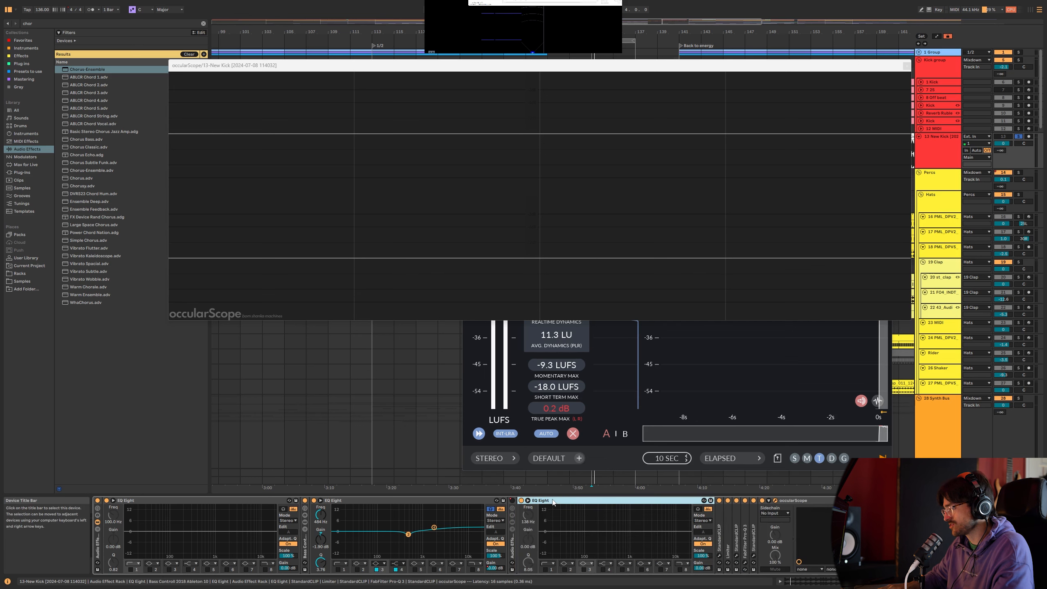
key(Delete)
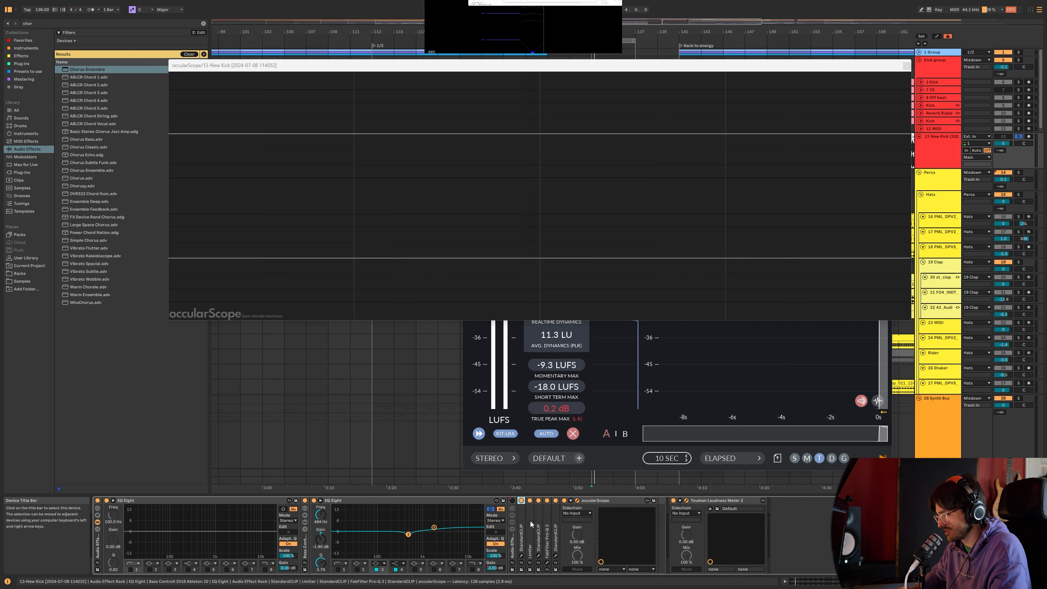
Step: Reset the Clip level to 0.00 dB in the StandardCLIP before the Limiter and fold the device
click(534, 500)
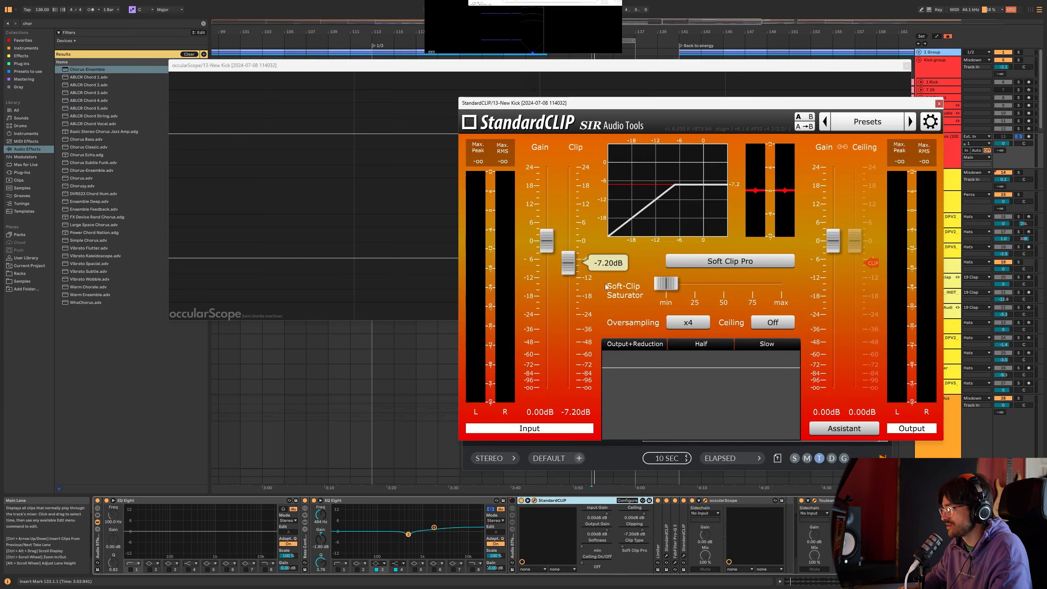
double_click(568, 266)
double_click(553, 501)
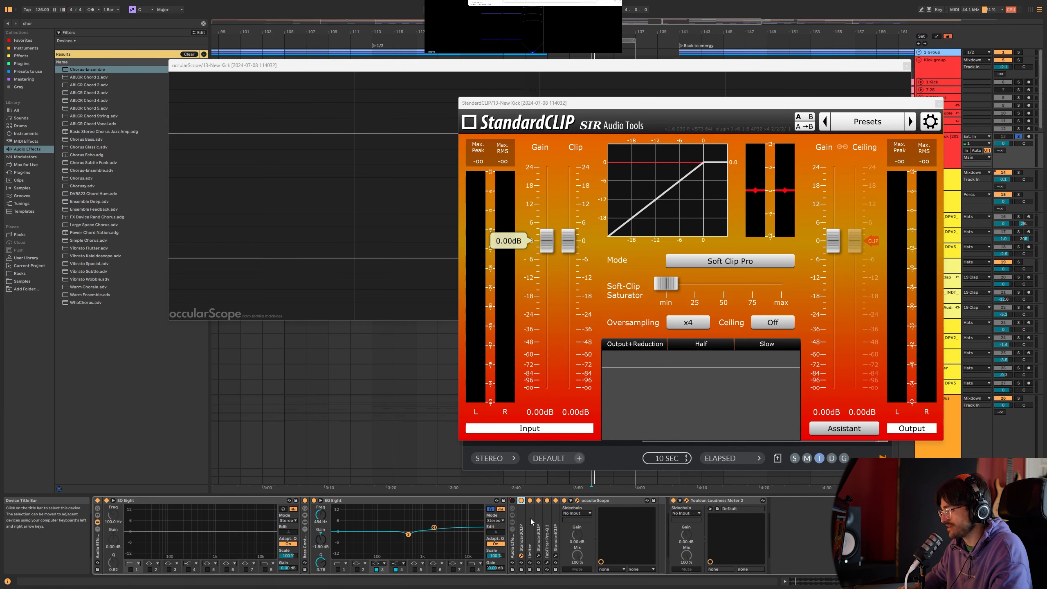
Step: Unfold the Limiter, try to re-enable its Gain automation, and close the StandardCLIP window
double_click(532, 511)
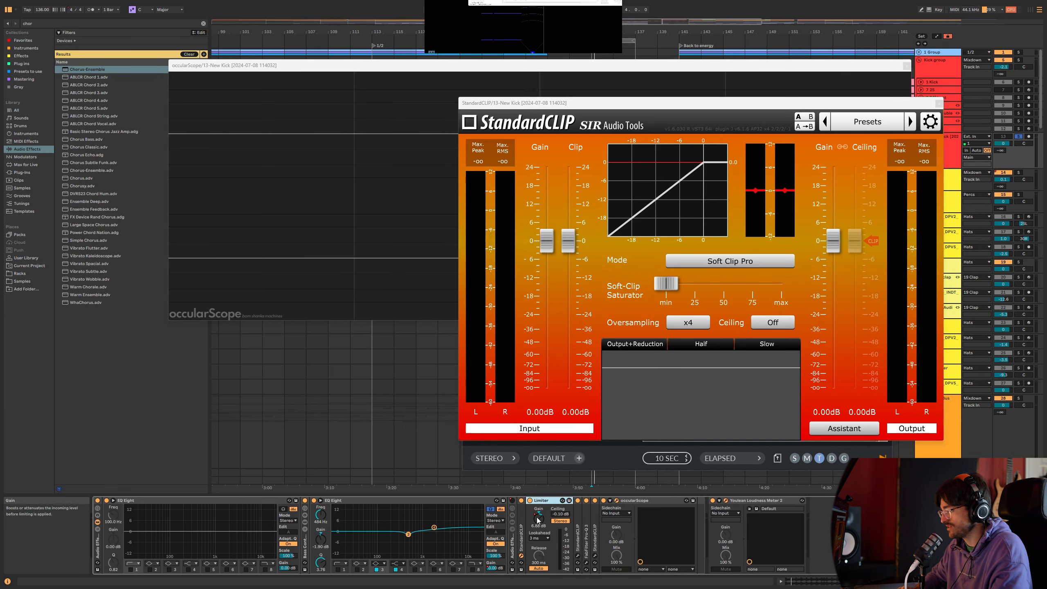
right_click(539, 522)
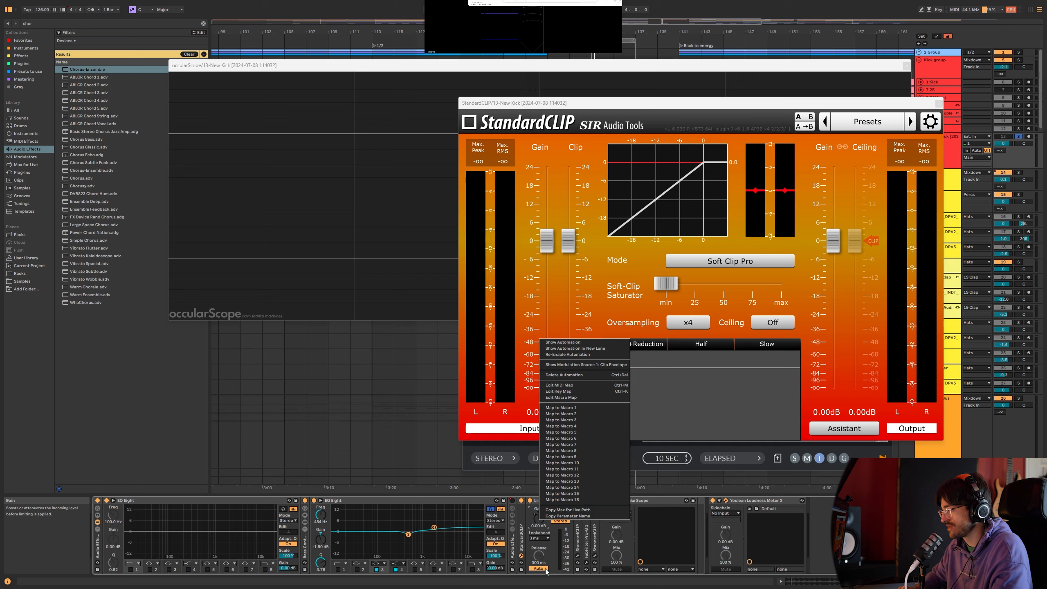
click(567, 355)
click(938, 102)
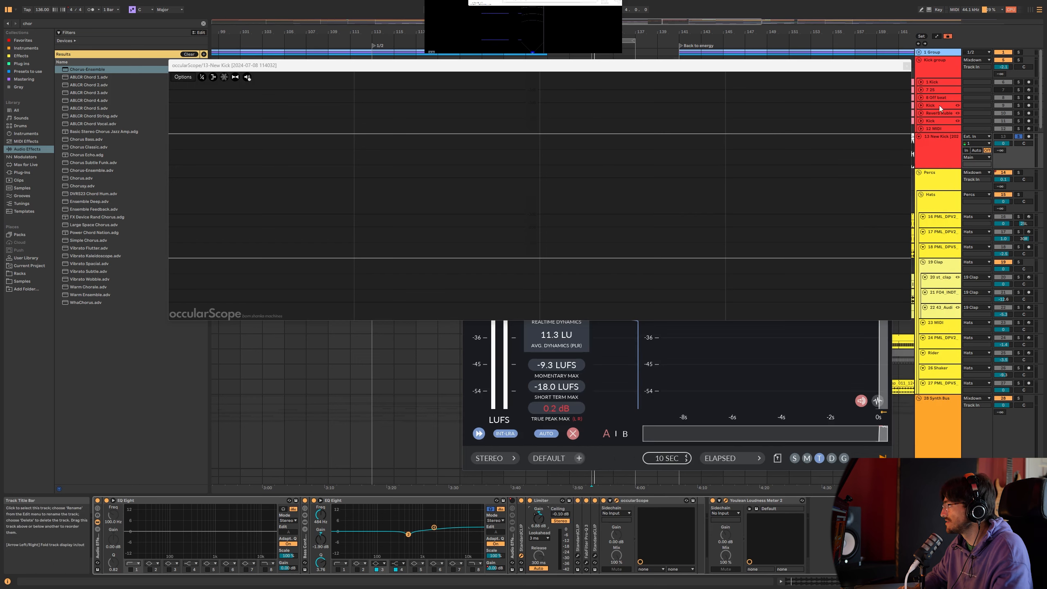
Step: Show the Limiter Gain automation on New Kick and play from bar 57.1.1
key(a)
click(939, 143)
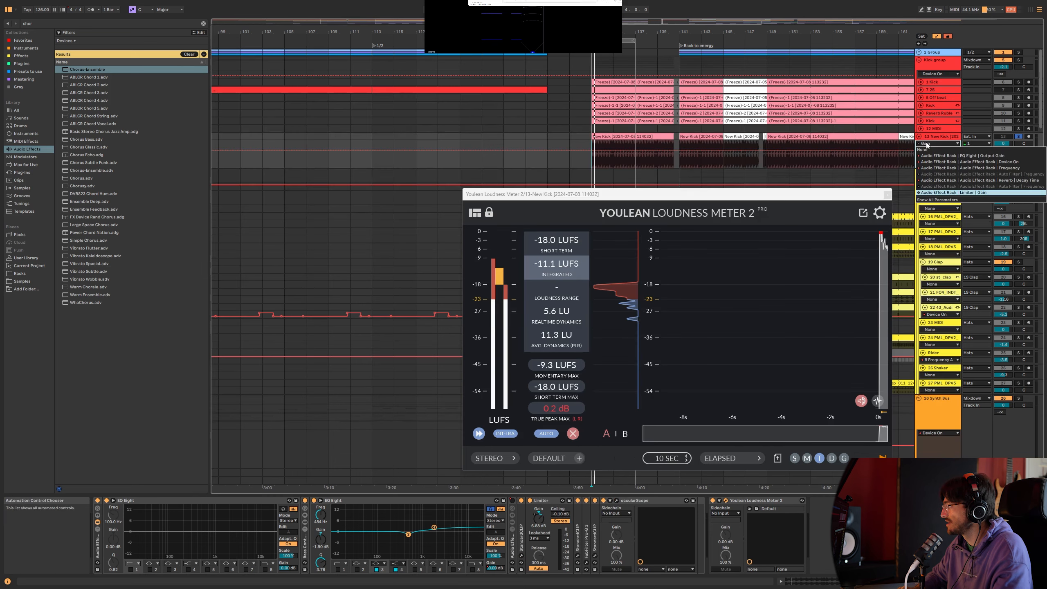
click(946, 193)
key(w)
click(374, 152)
key(space)
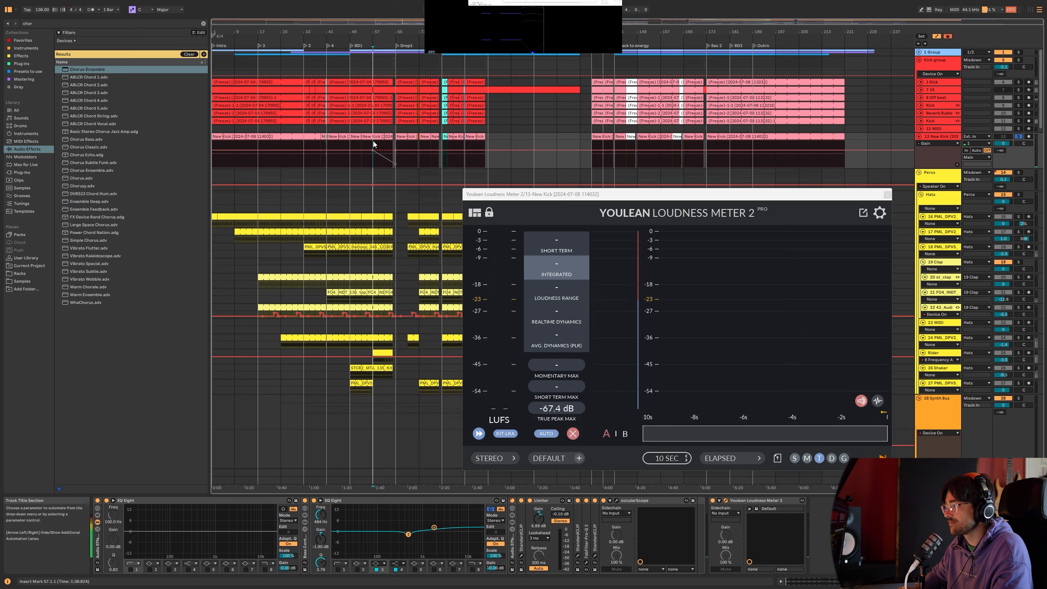
Step: Re-enable the overridden Limiter Gain automation and hide all open plug-in windows
right_click(540, 522)
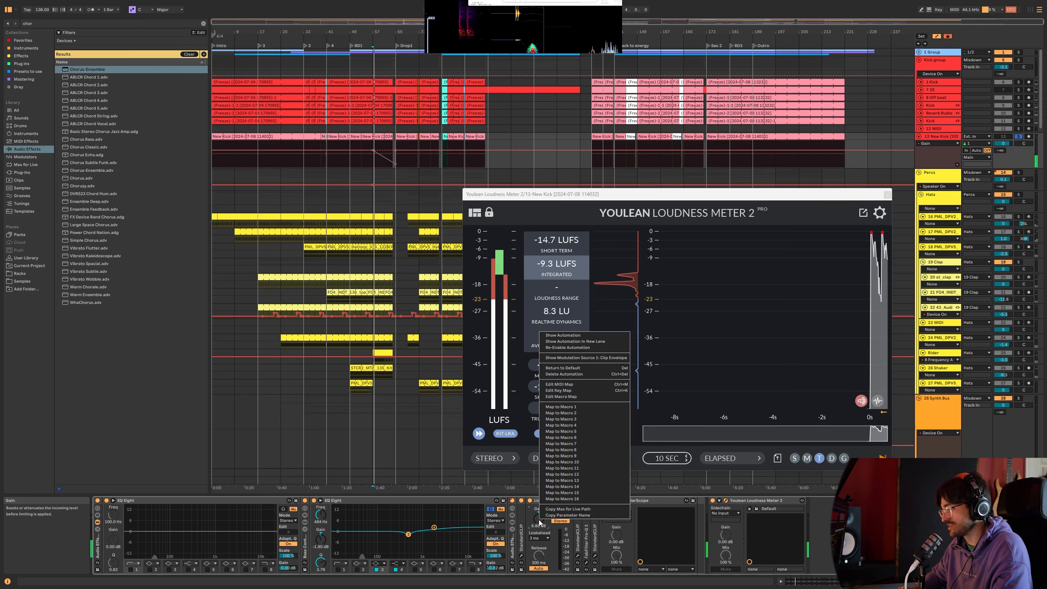
key(Escape)
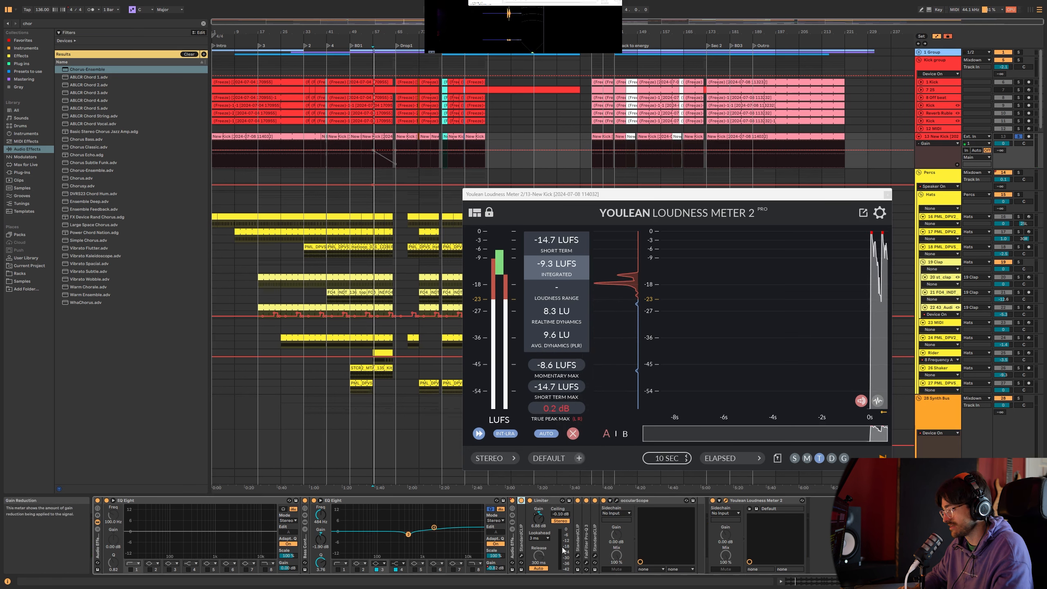
right_click(542, 524)
click(582, 354)
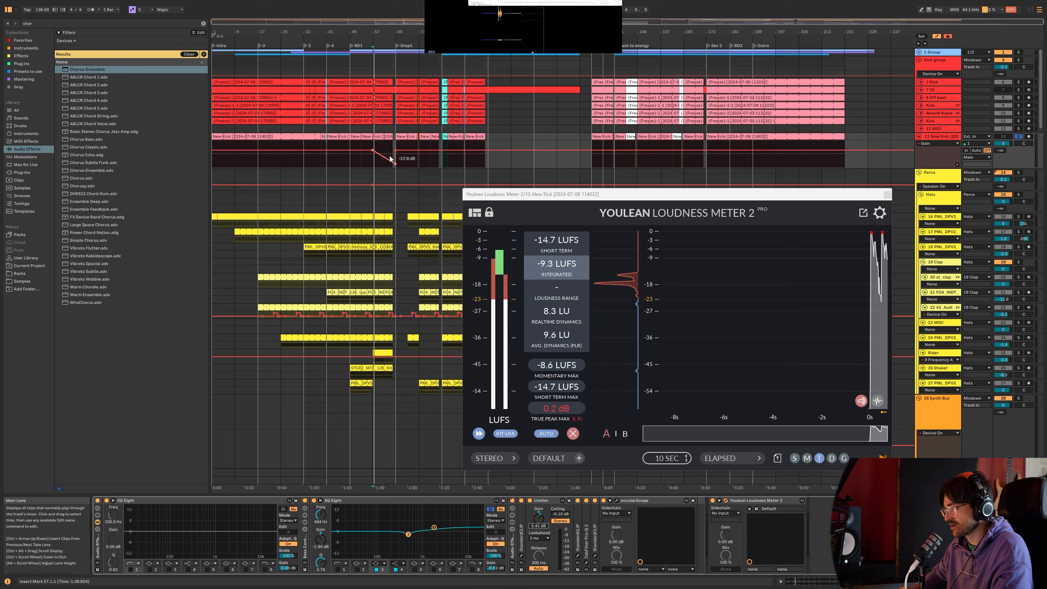
key(ctrl+alt+p)
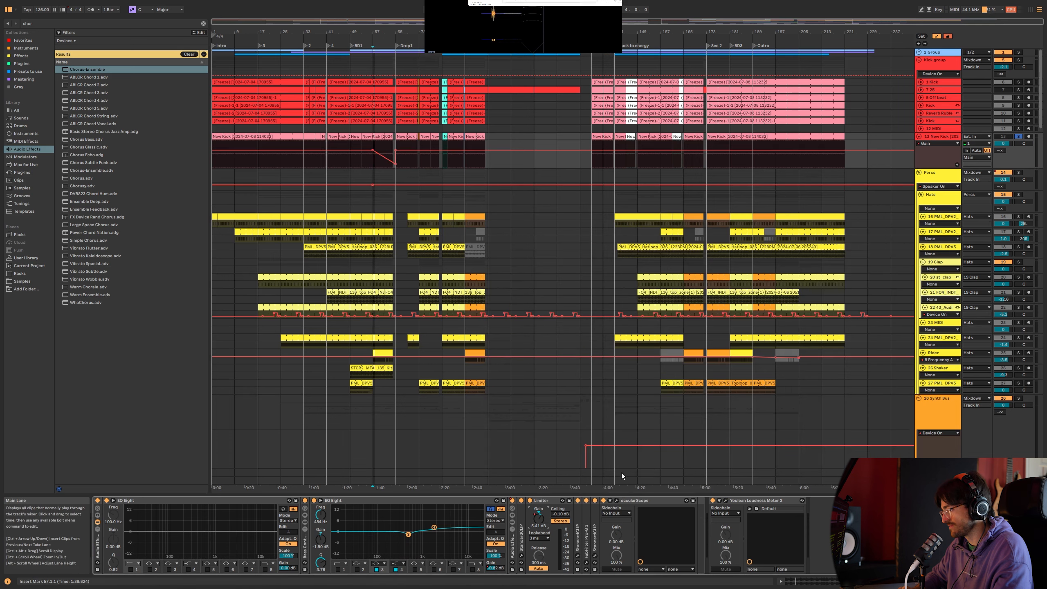
Step: Unfold the StandardCLIP after the Limiter, check its clipping while playing New Kick from bar 57.1.1, and hide the plug-in windows
double_click(577, 520)
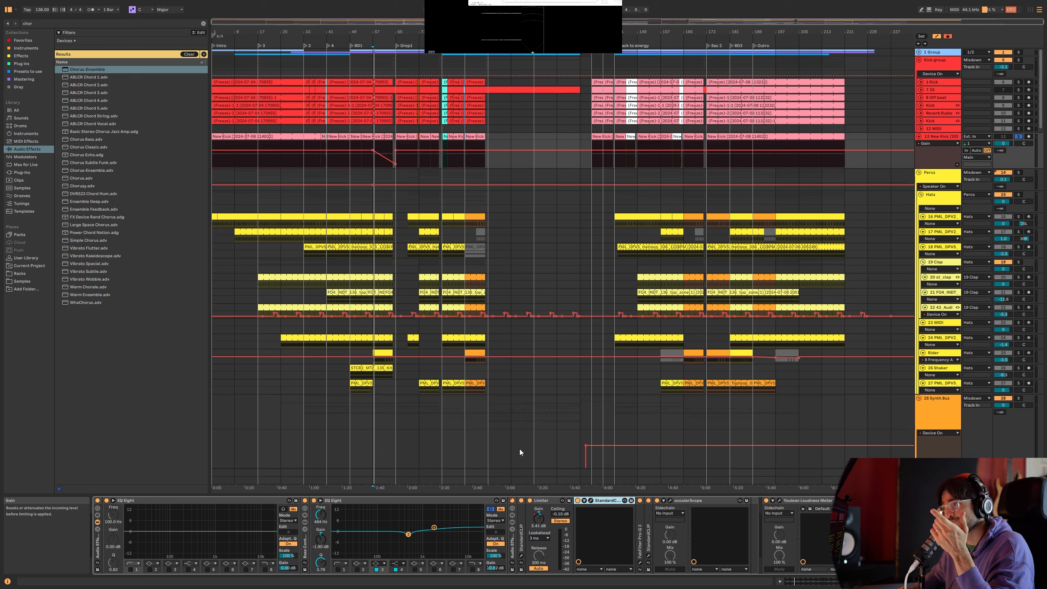
drag(375, 160, 394, 161)
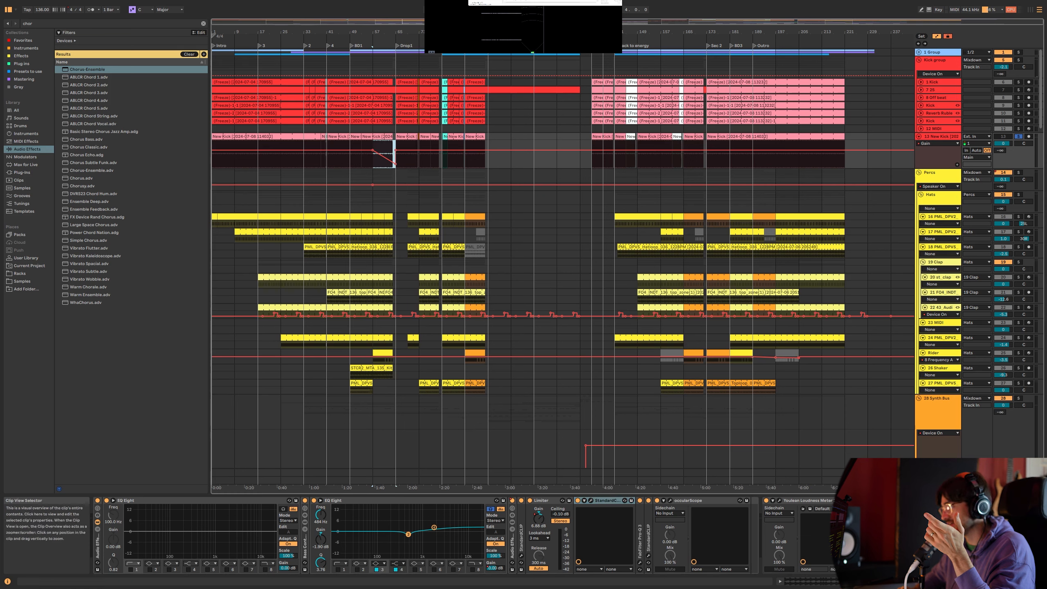
click(906, 536)
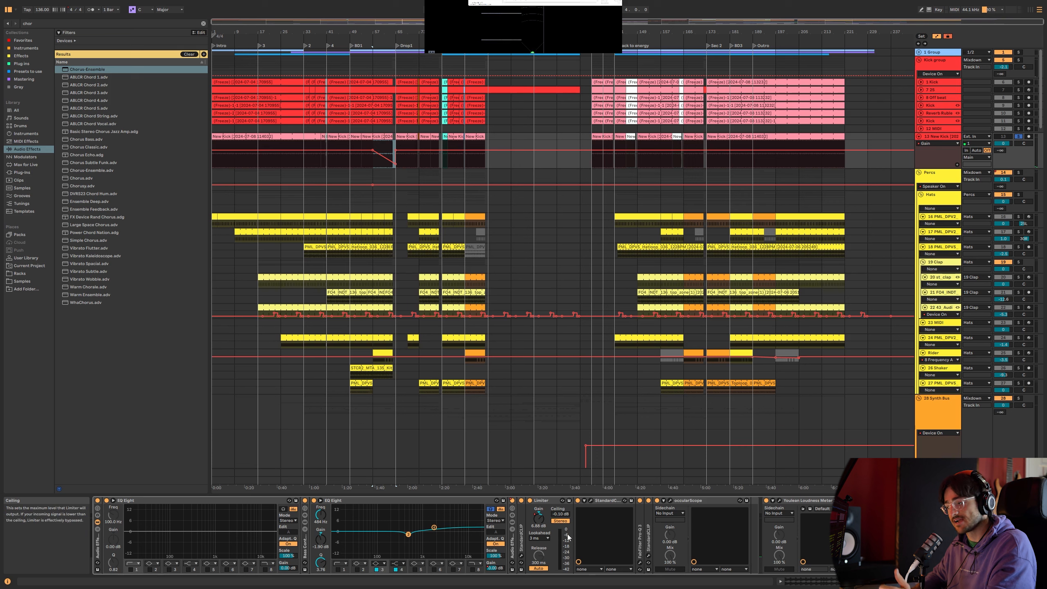
click(592, 500)
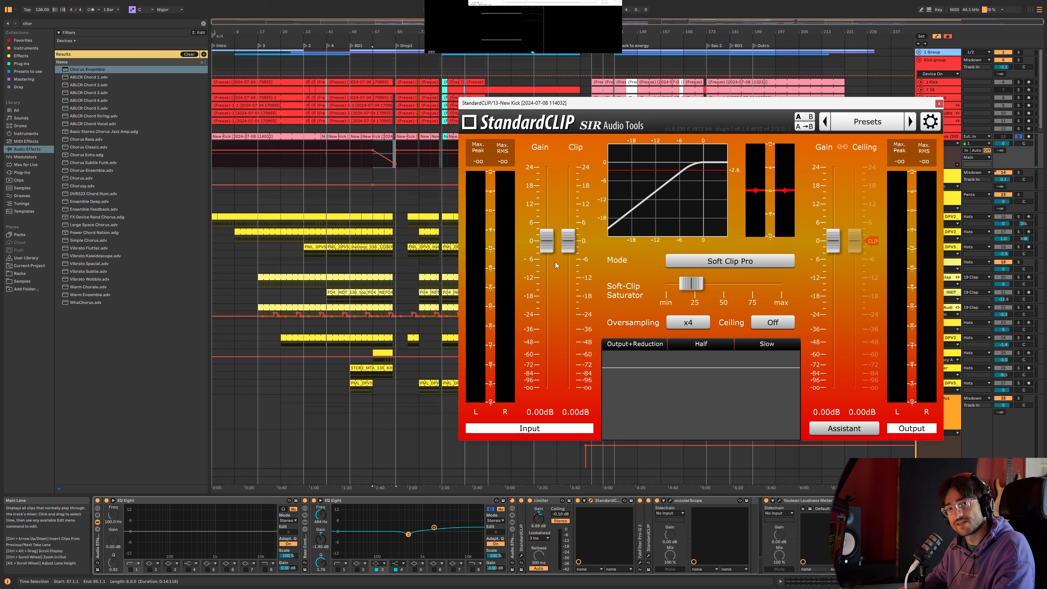
drag(763, 102, 641, 90)
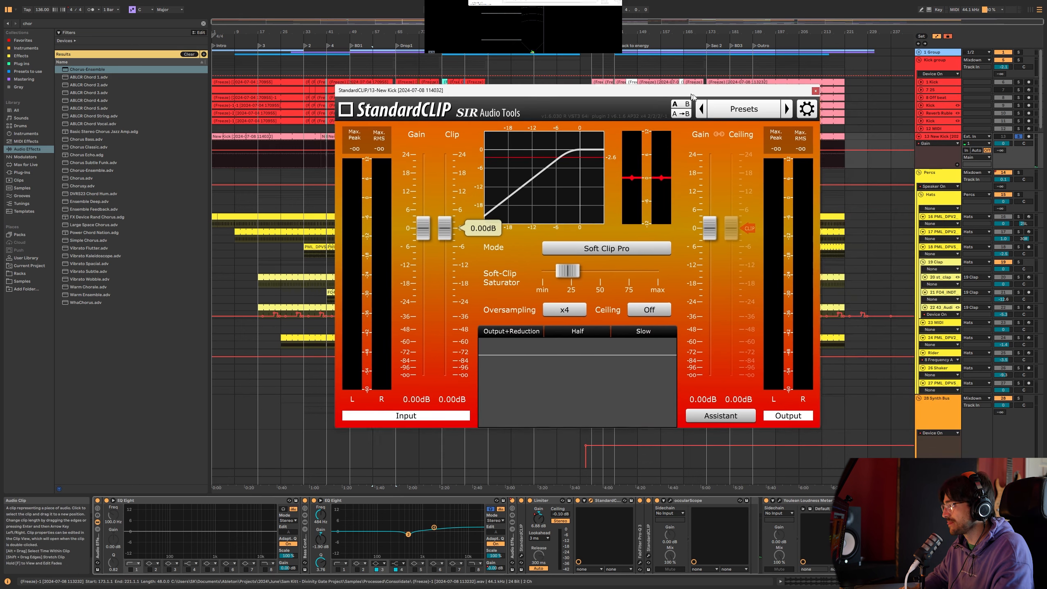
key(space)
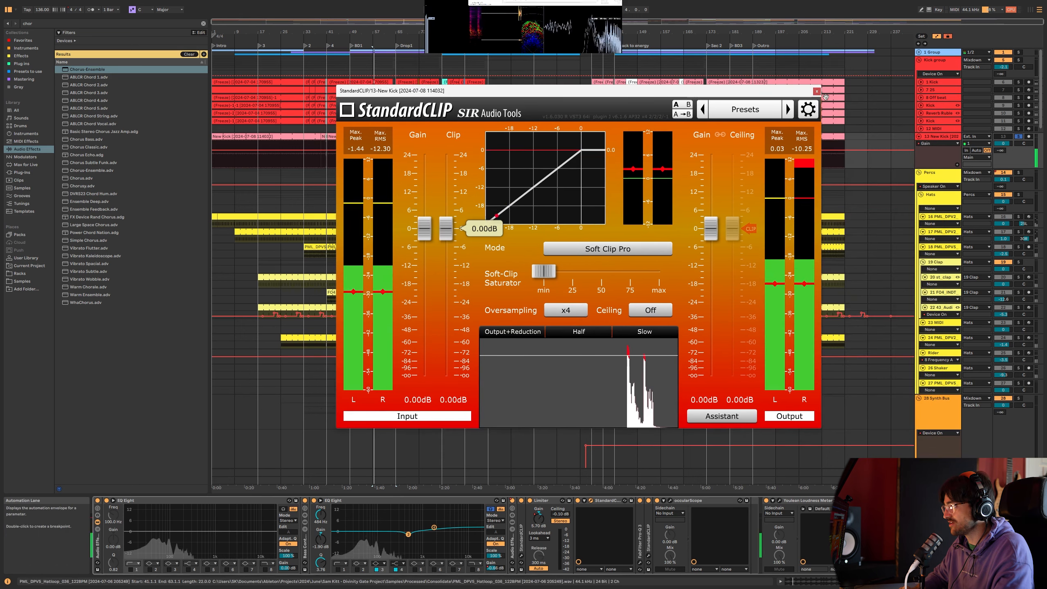
key(ctrl+alt+p)
Step: Unfold FabFilter Pro-Q 3 on New Kick, open its window, switch the device off, and fold it again
click(639, 507)
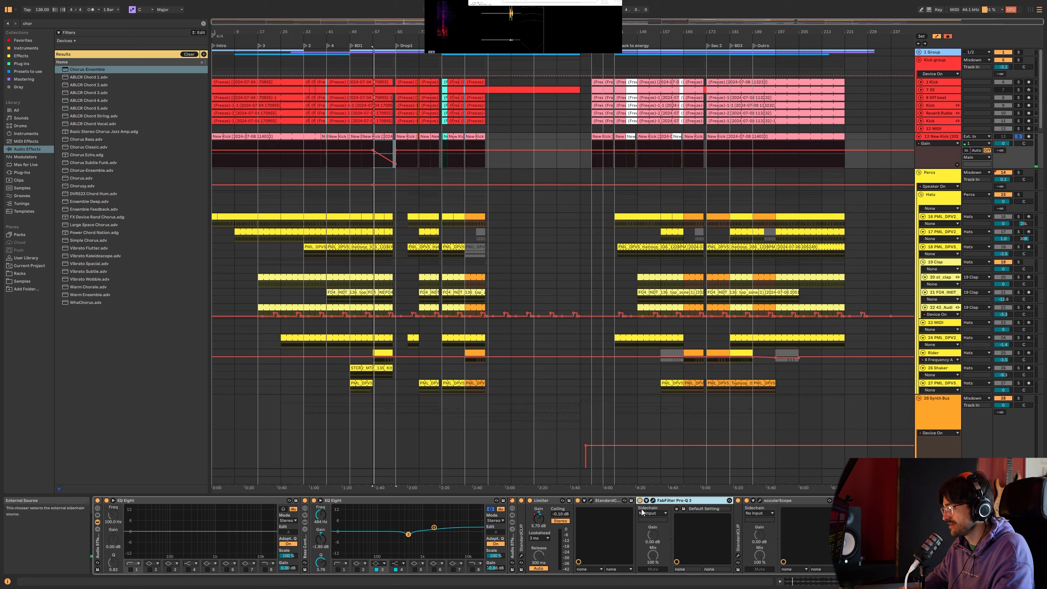
click(653, 501)
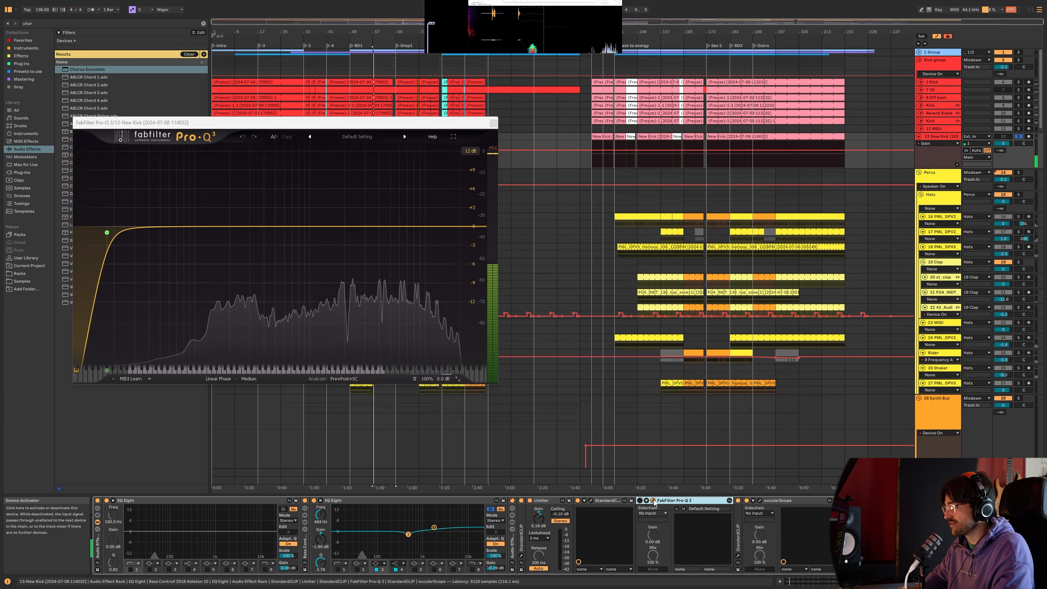
double_click(665, 503)
Step: Inspect the StandardCLIP after Pro-Q 3 during playback, fold the device, and move its window clear of the tracks
click(647, 507)
click(662, 500)
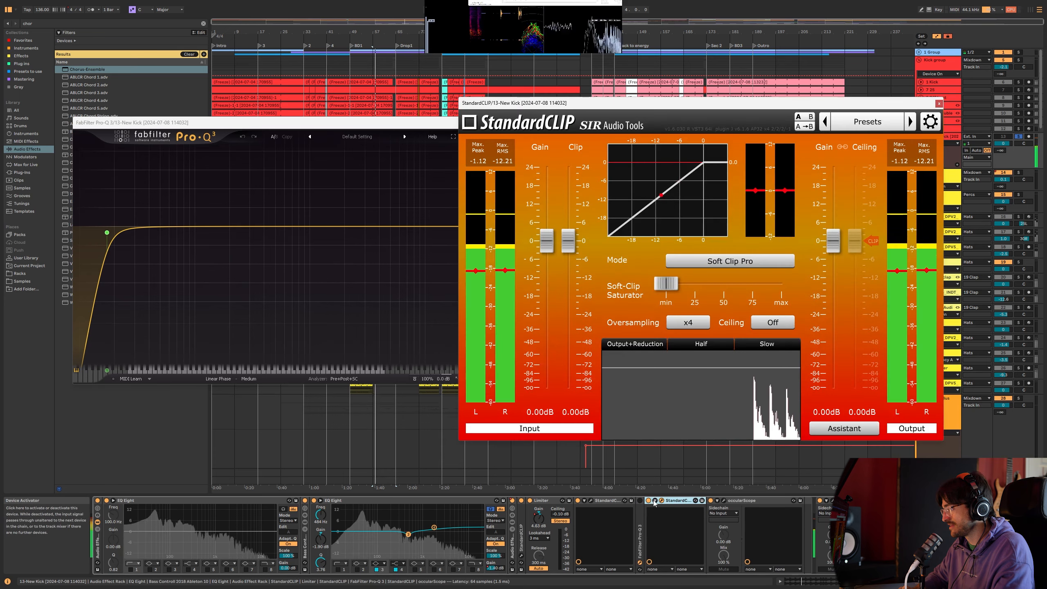
double_click(666, 503)
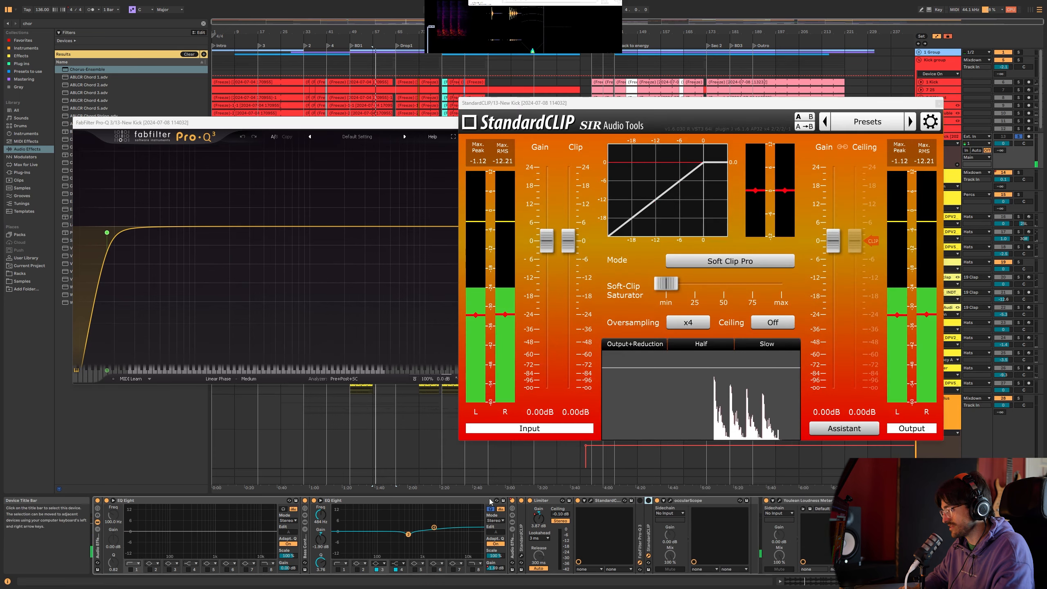
click(630, 119)
click(630, 120)
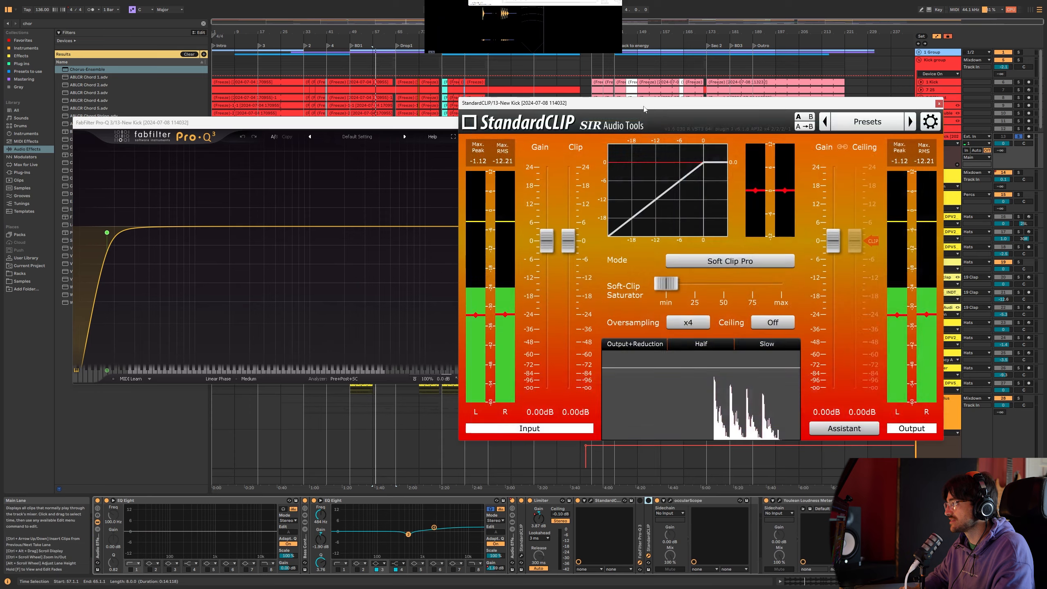
drag(626, 103, 594, 320)
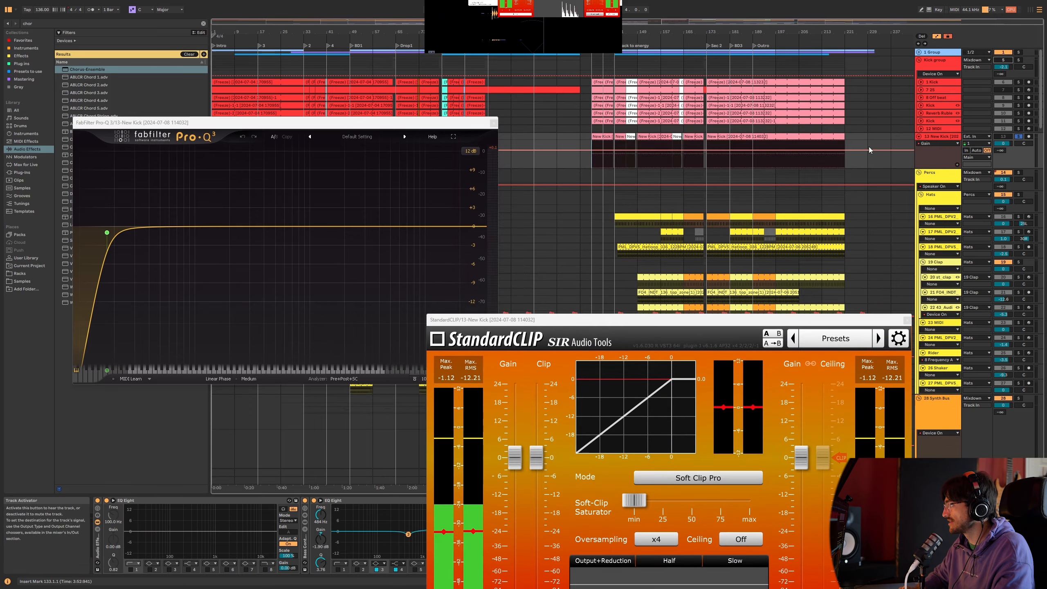
Step: Play from bar 133.1.1 and close the Pro-Q 3 and StandardCLIP windows
key(space)
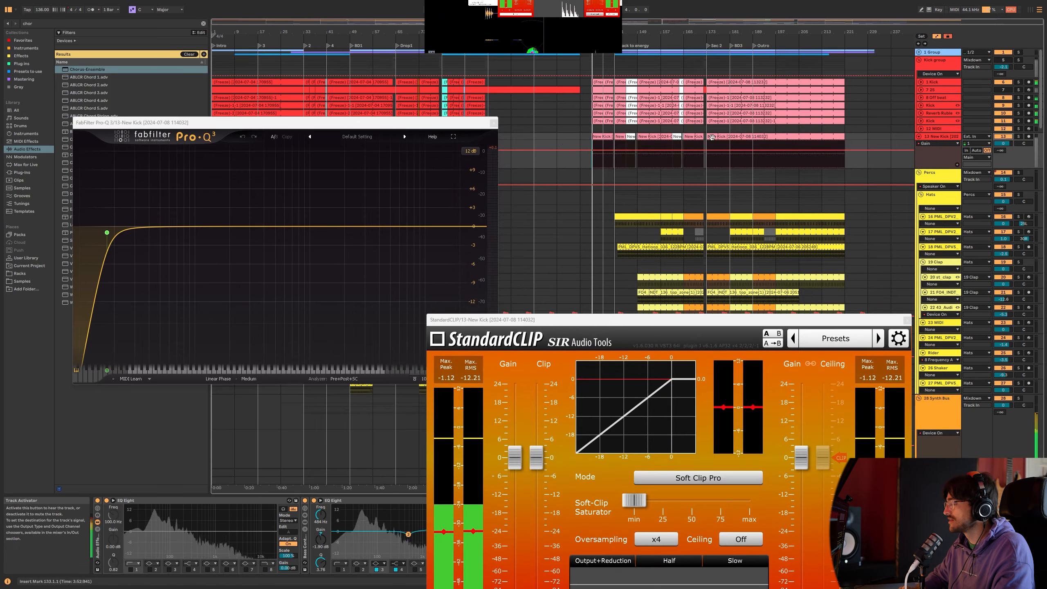
click(493, 122)
click(907, 320)
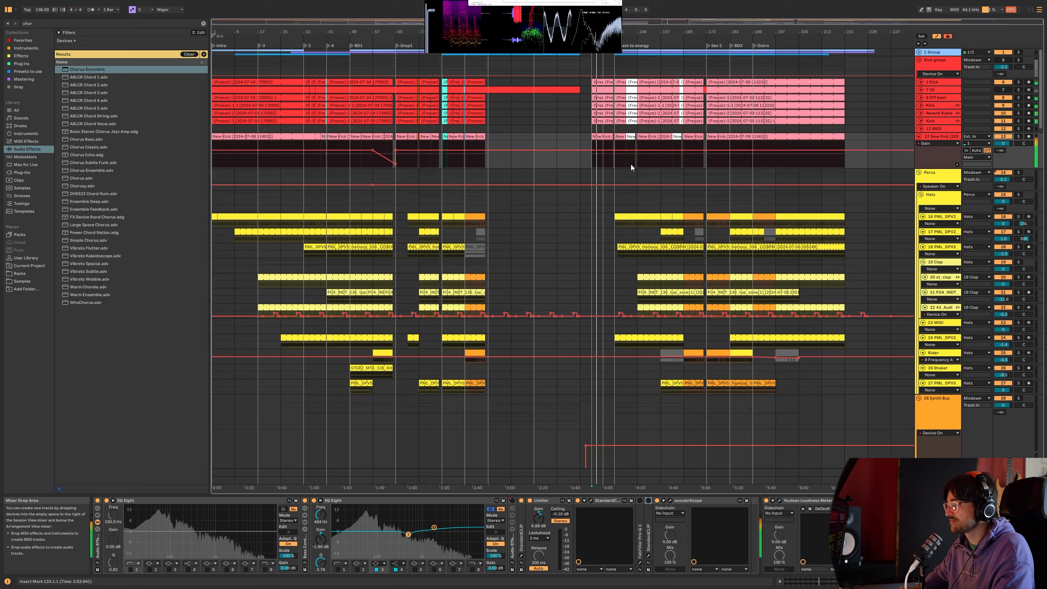
Step: Switch off filter band 4 in New Kick's second EQ Eight while the section from bar 133 plays
scroll(630, 163, up, 5)
scroll(489, 147, up, 2)
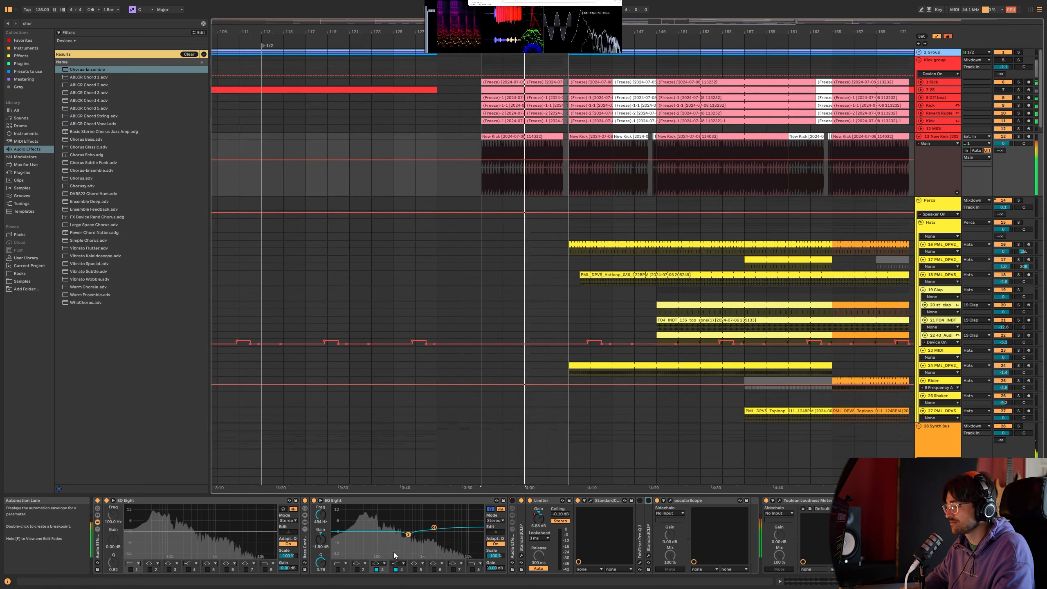
click(397, 571)
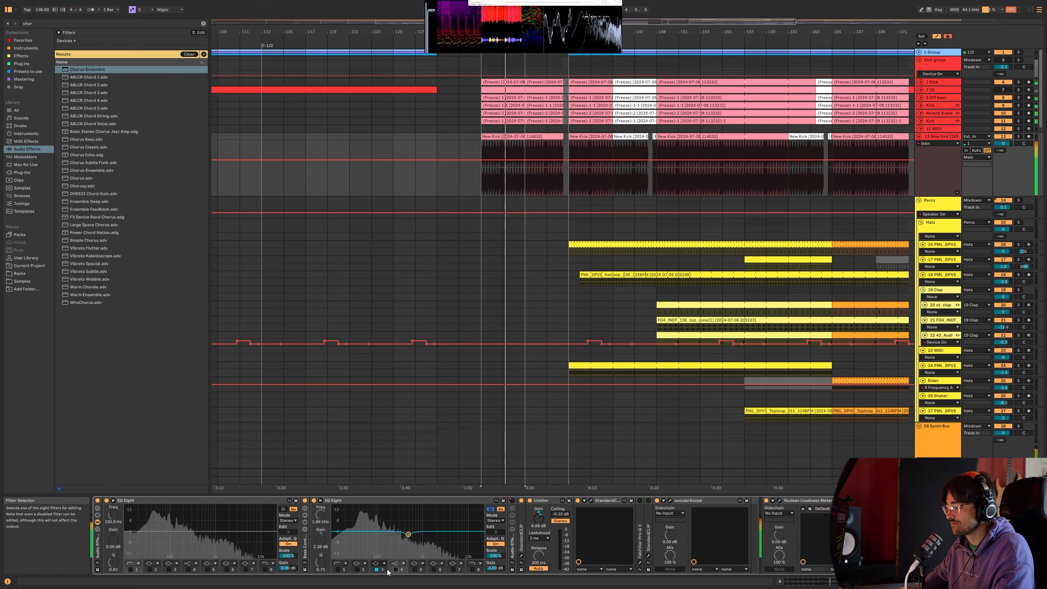
Step: Audition New Kick from bars 65.1.1 and 49.1.1, and compare those sections with the one at bar 133
key(x)
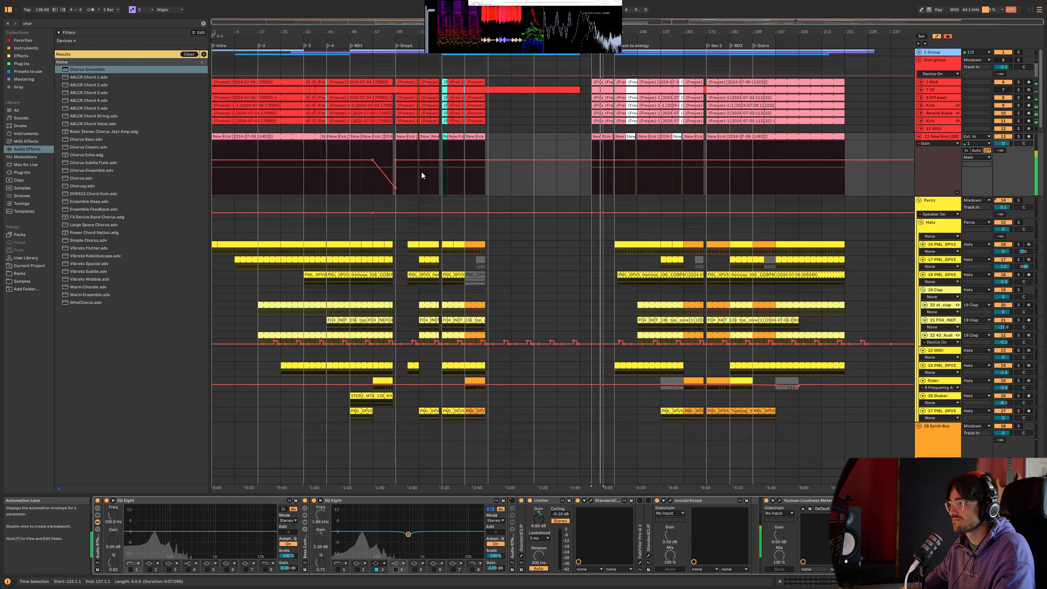
click(402, 187)
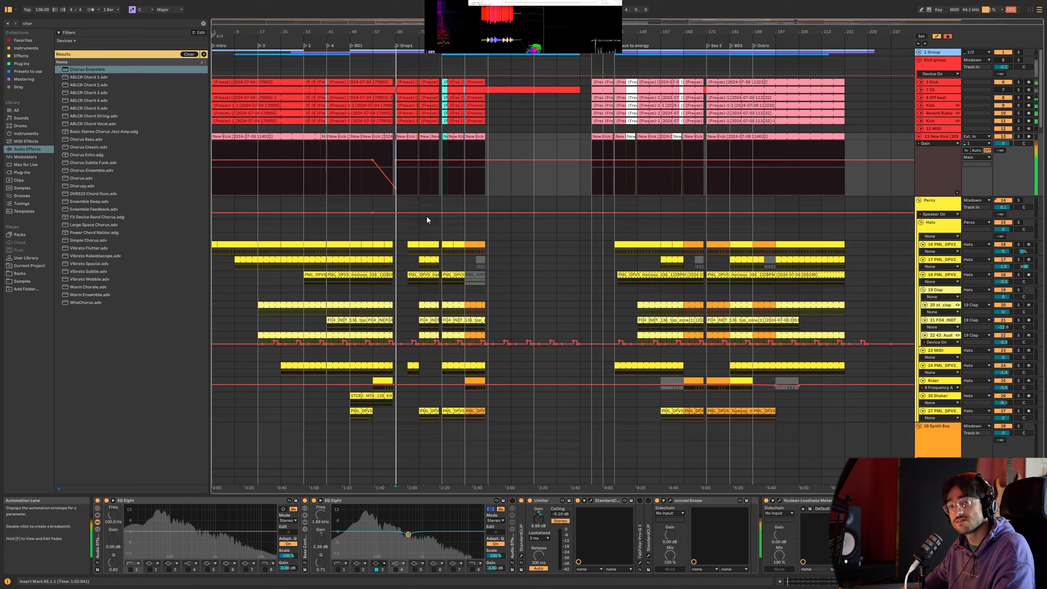
drag(453, 33, 469, 63)
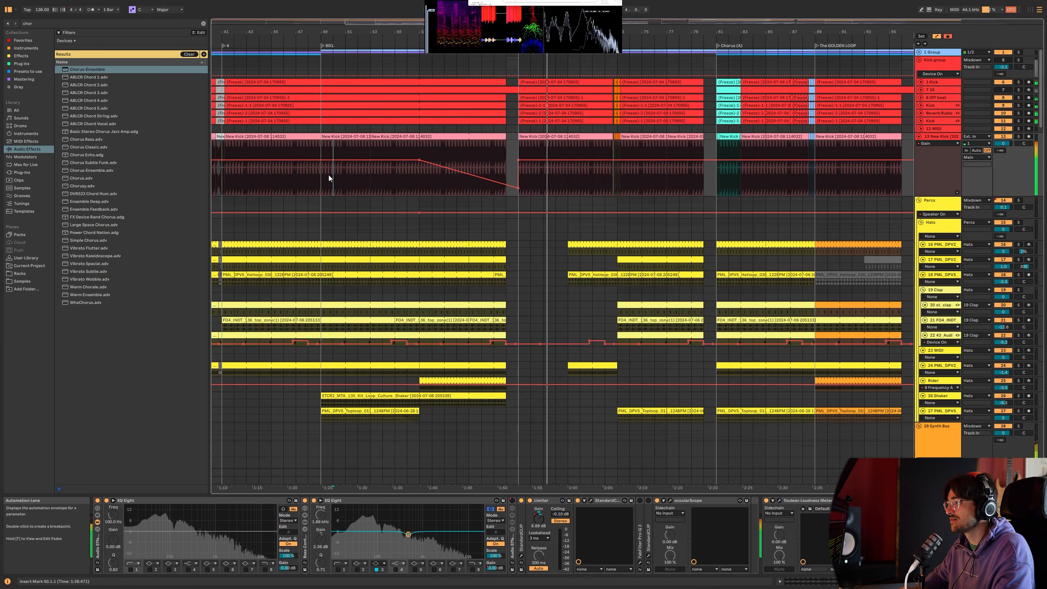
click(329, 176)
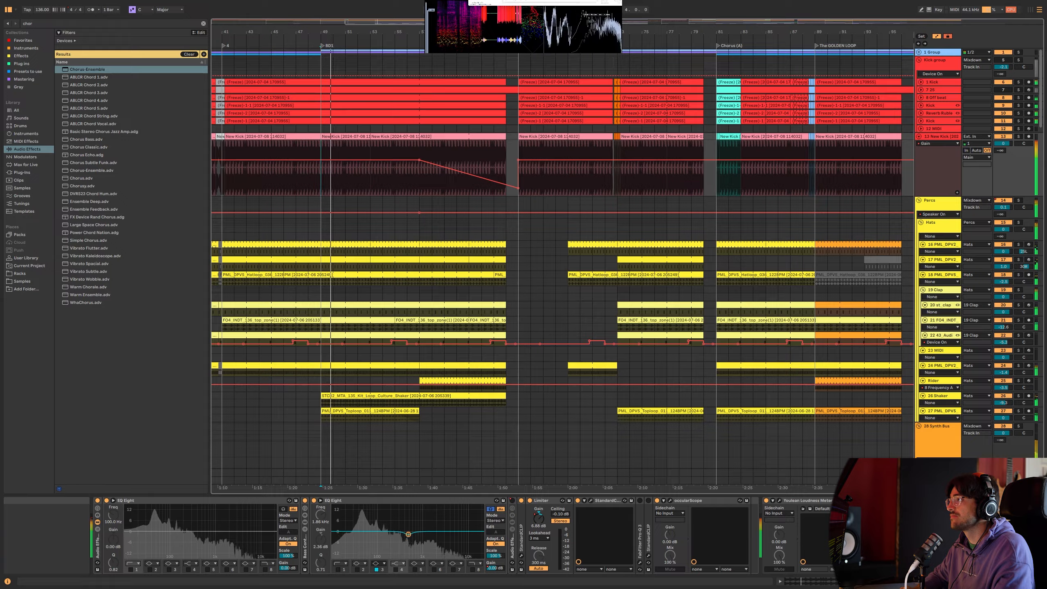
scroll(734, 74, left, 10)
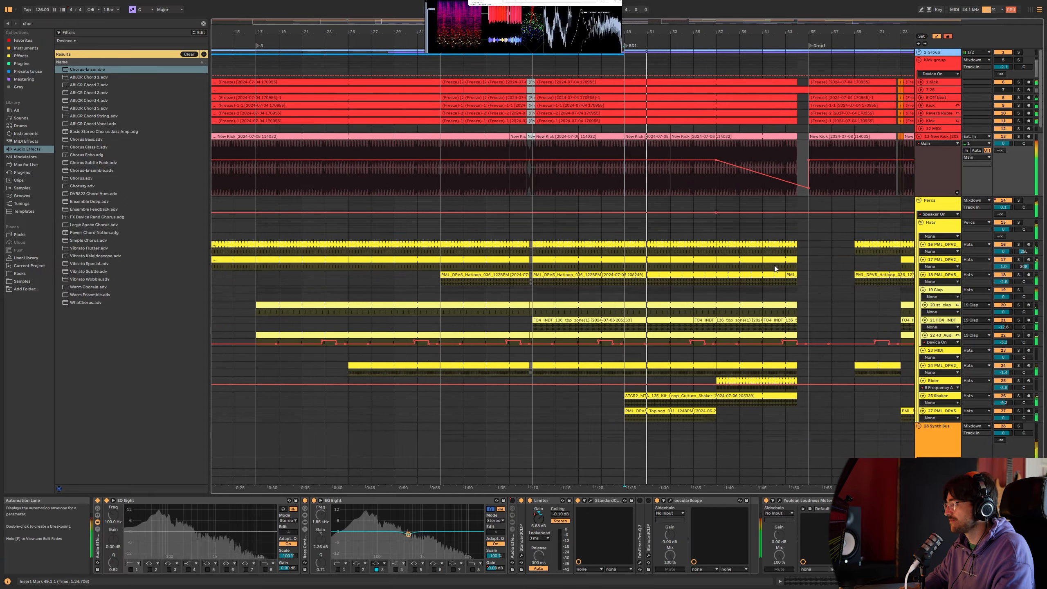
scroll(594, 142, right, 20)
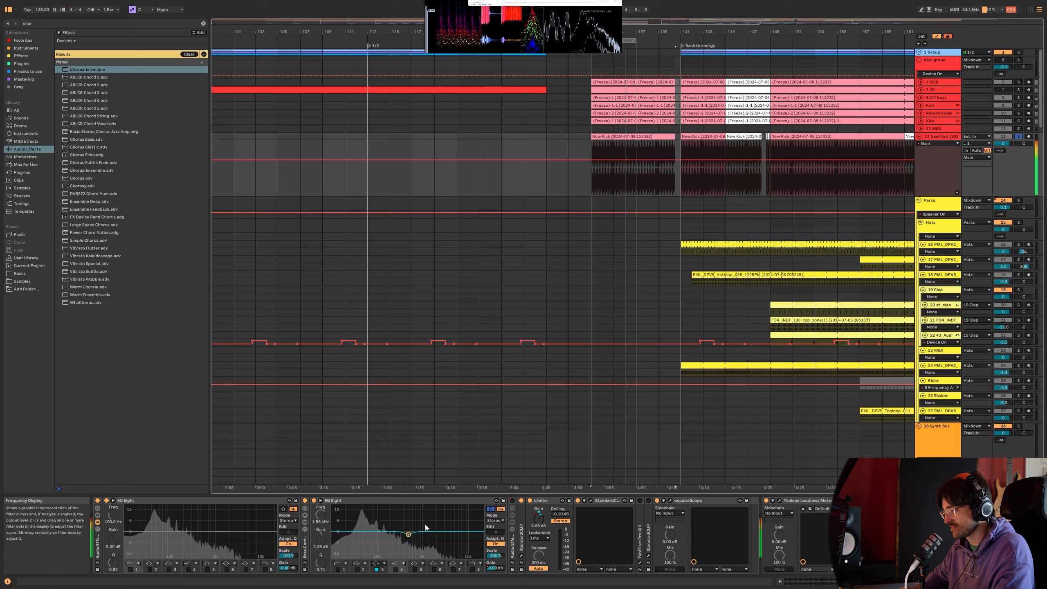
Step: Open the StandardCLIP before the Limiter on New Kick and reset its Clip level to 0.00 dB during playback
key(space)
double_click(523, 520)
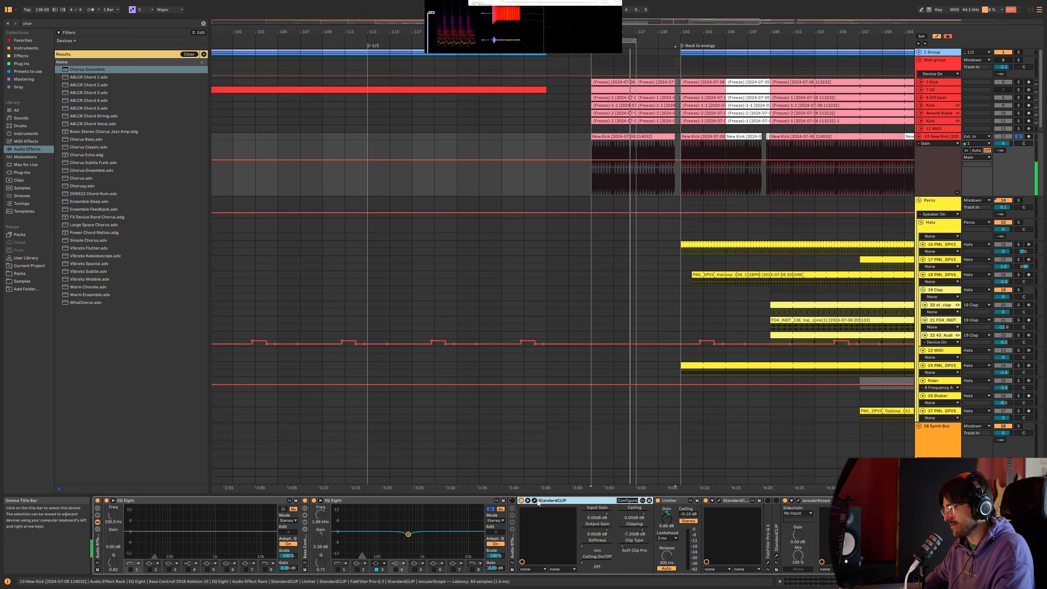
click(535, 500)
key(space)
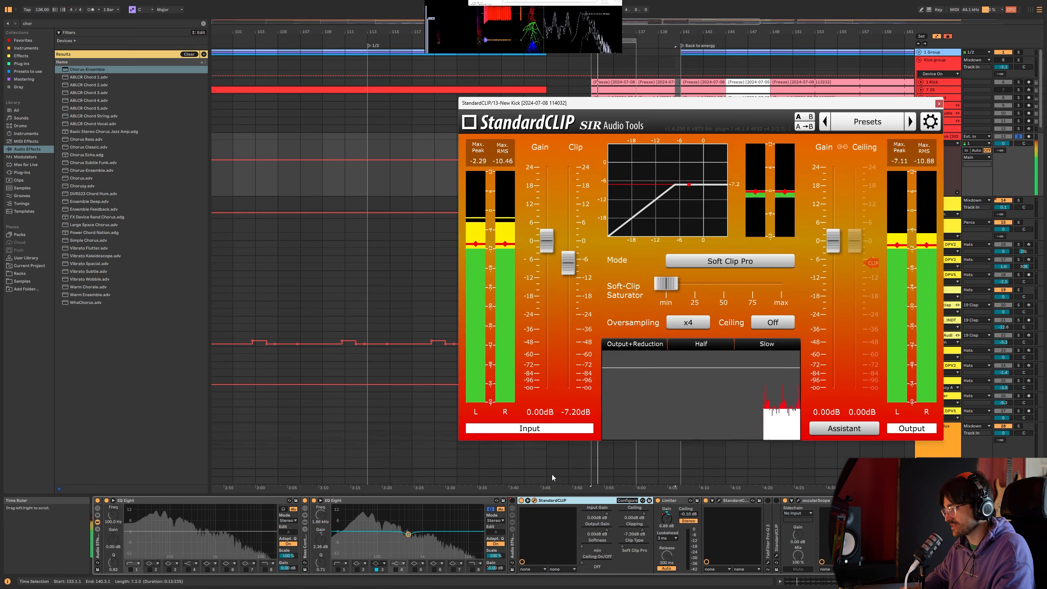
double_click(568, 259)
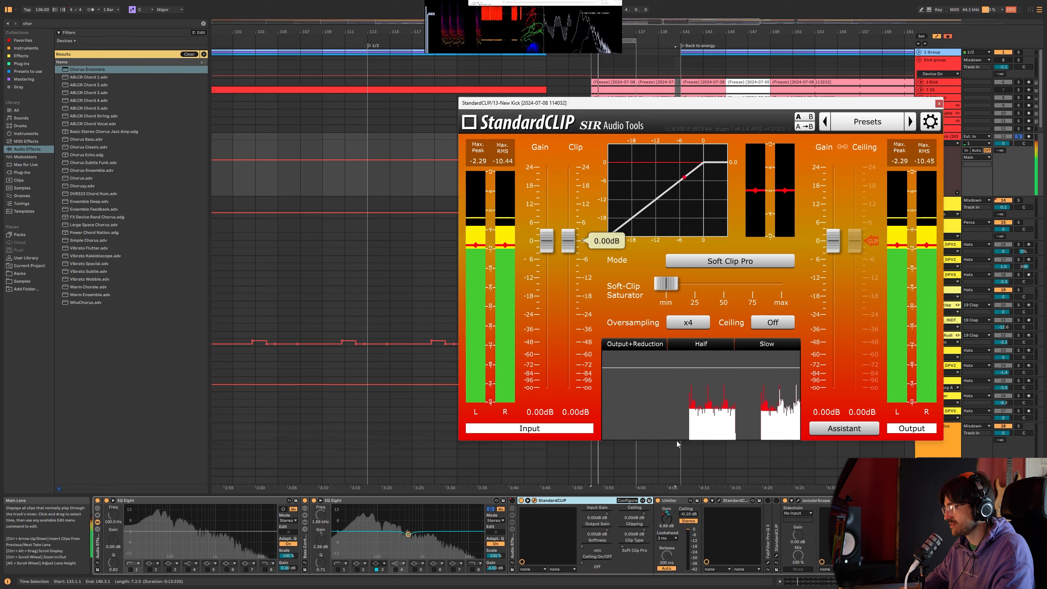
Step: Check the Kick group's devices, return to New Kick, and insert Decapitator from the Effects collection before the first StandardCLIP
click(946, 65)
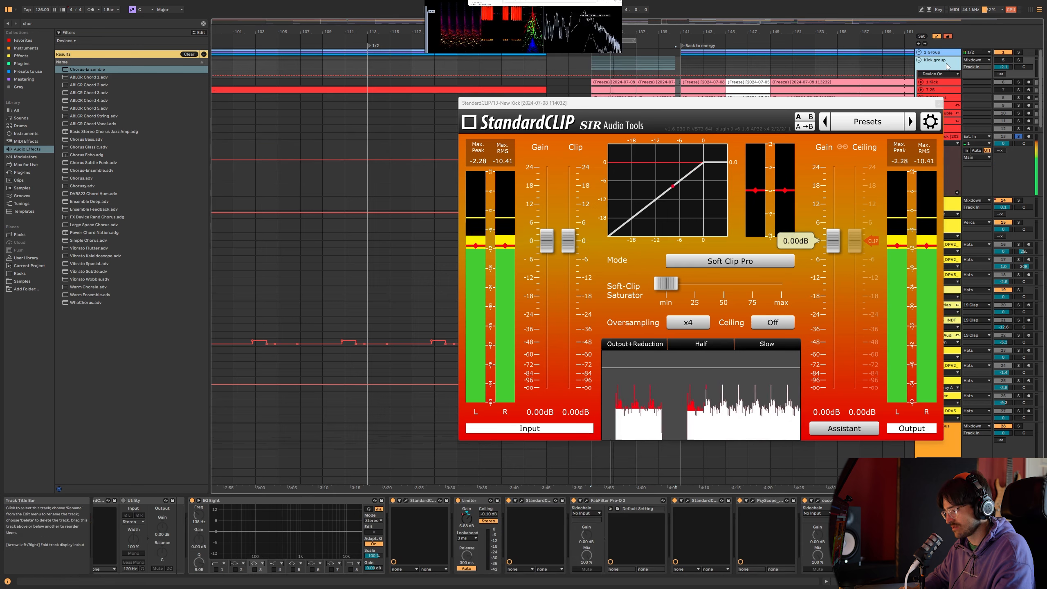
click(948, 156)
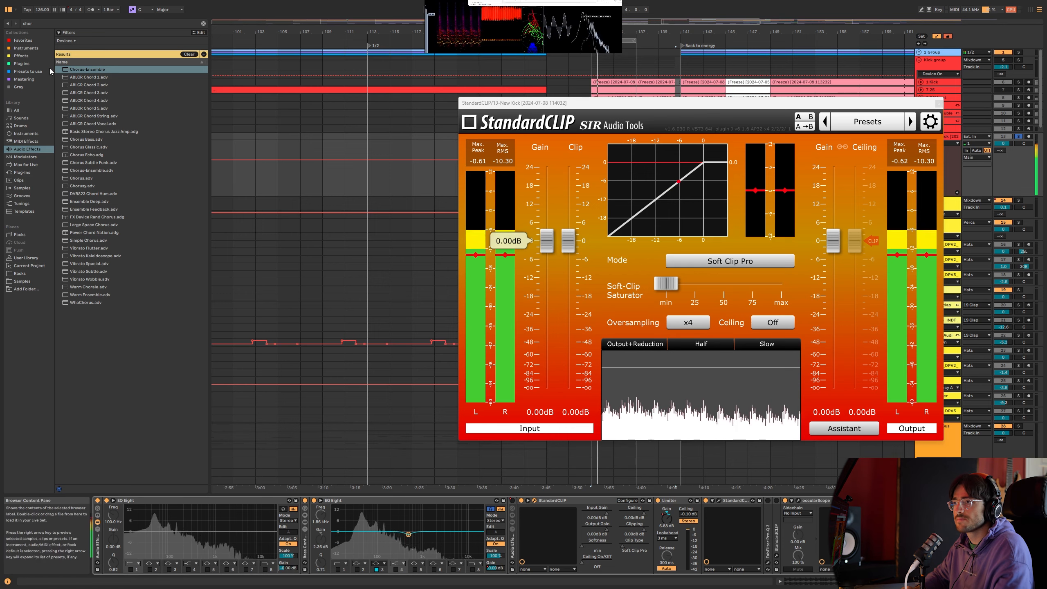
click(17, 56)
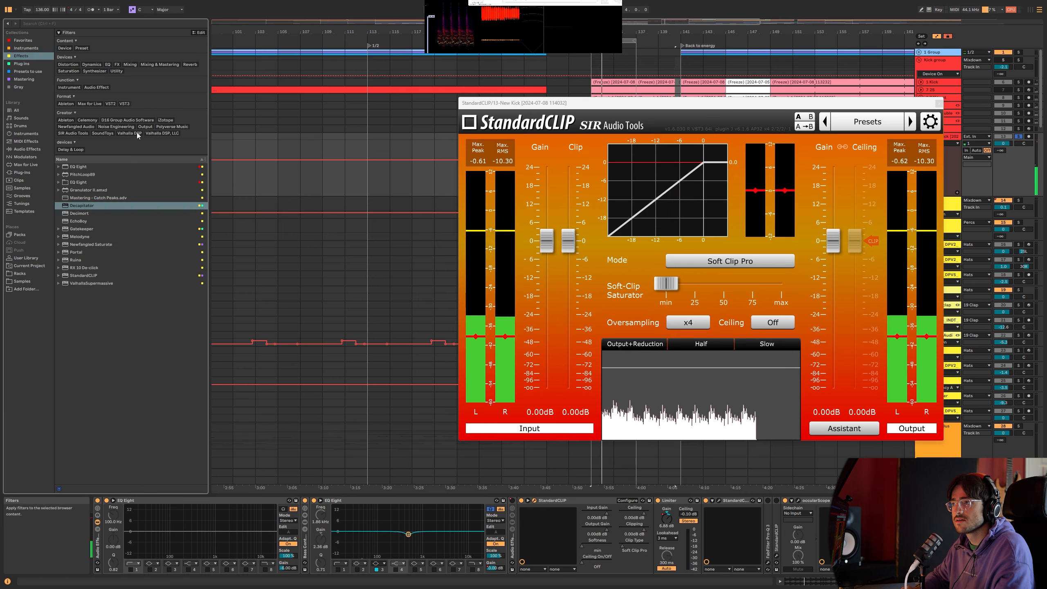
click(100, 206)
drag(100, 211, 512, 524)
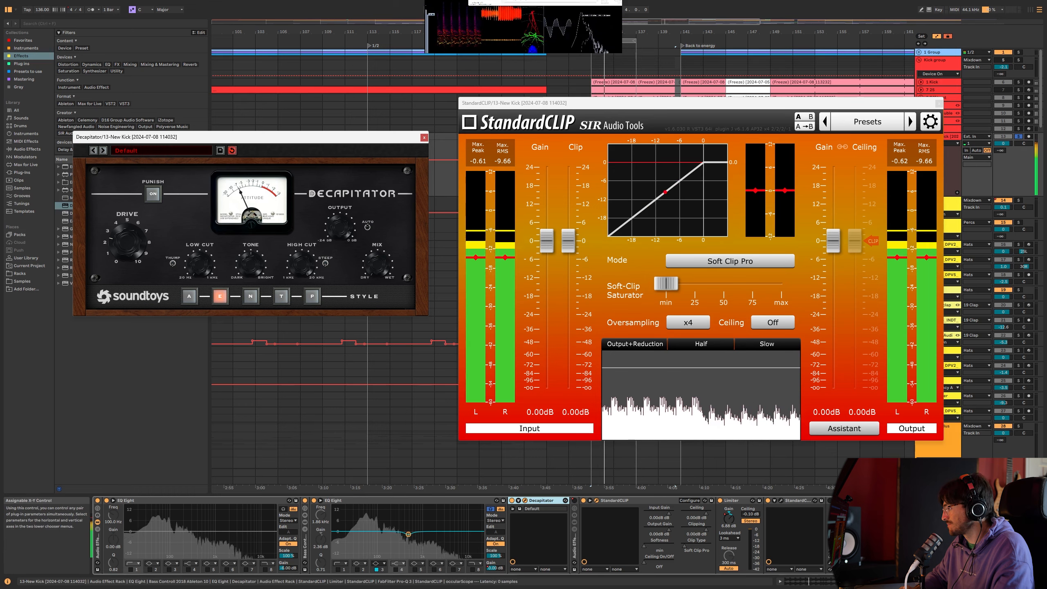
Step: Open New Kick's occularScope, arrange its window beside Decapitator's, and audition the section from bar 133.1.1 to examine the waveform
click(843, 500)
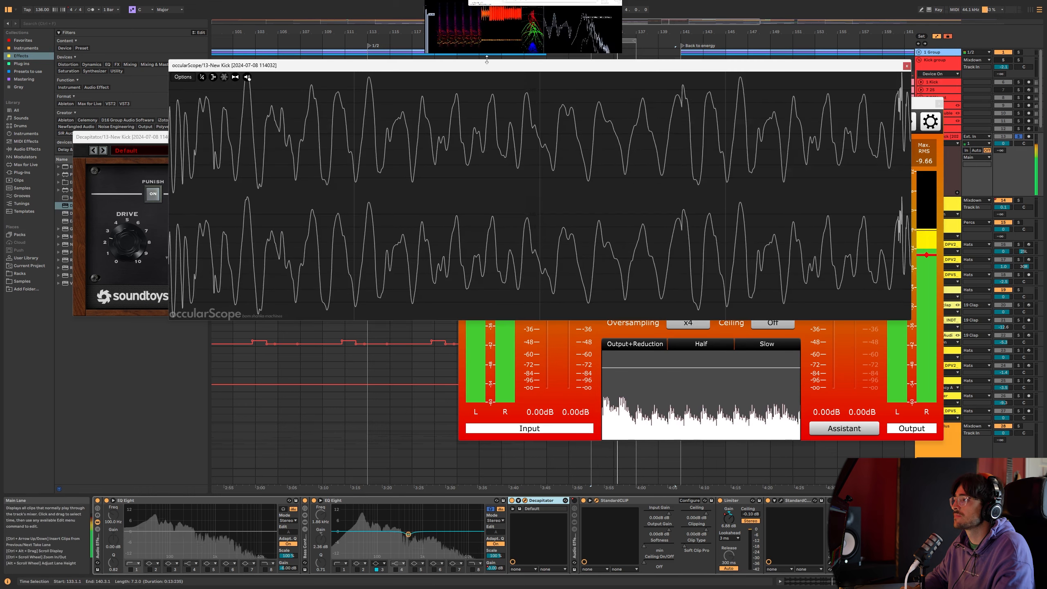
drag(527, 70, 702, 26)
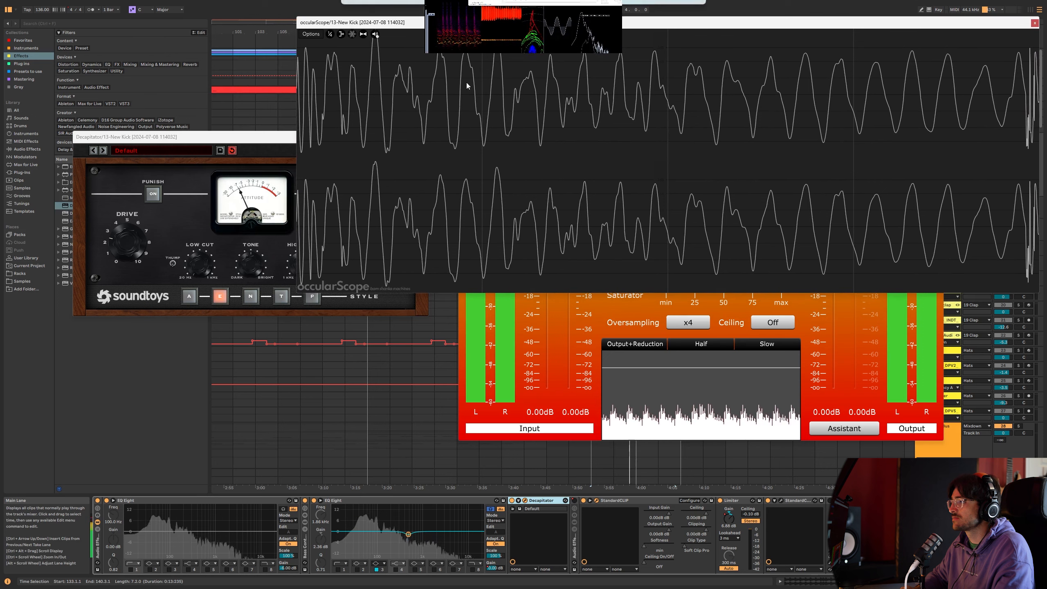
drag(196, 137, 151, 166)
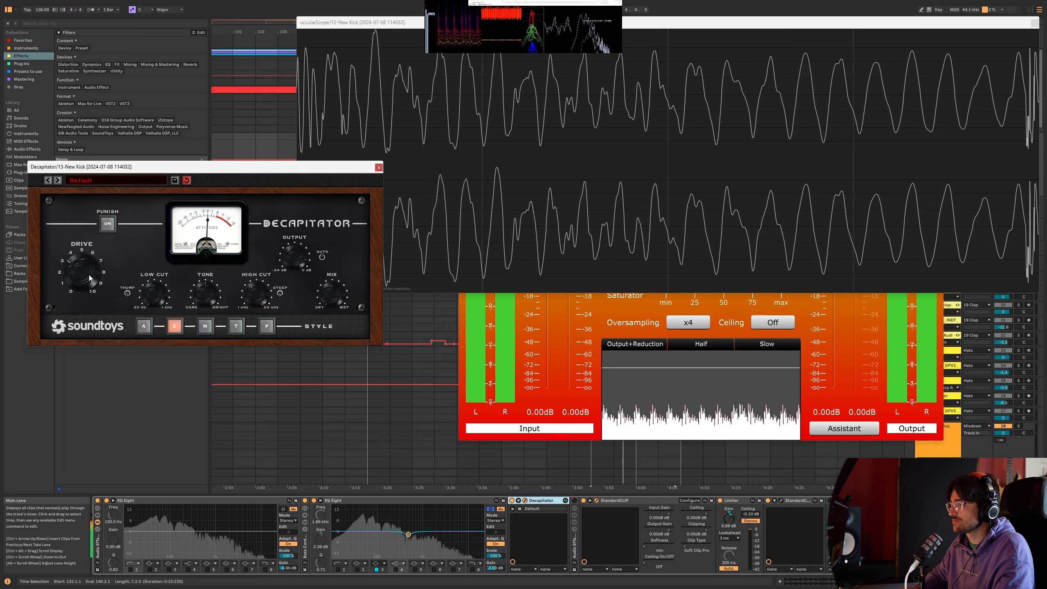
key(space)
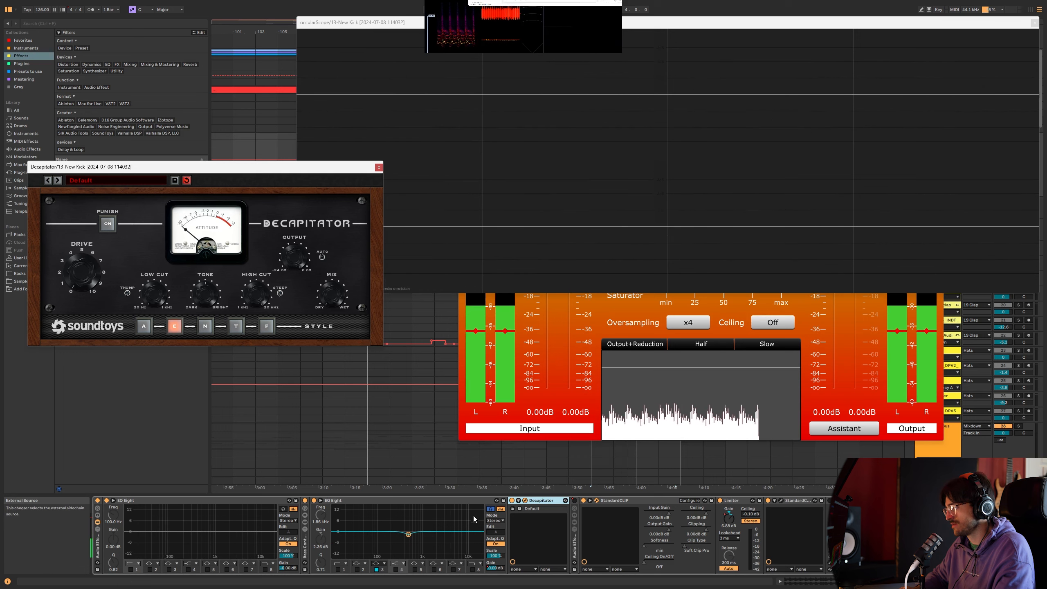
key(space)
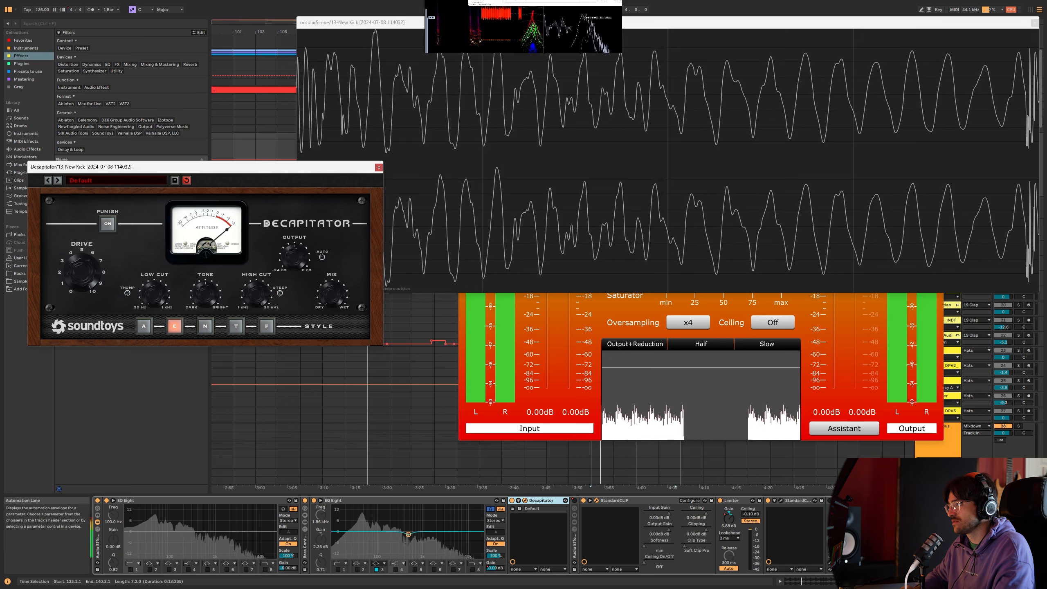
key(space)
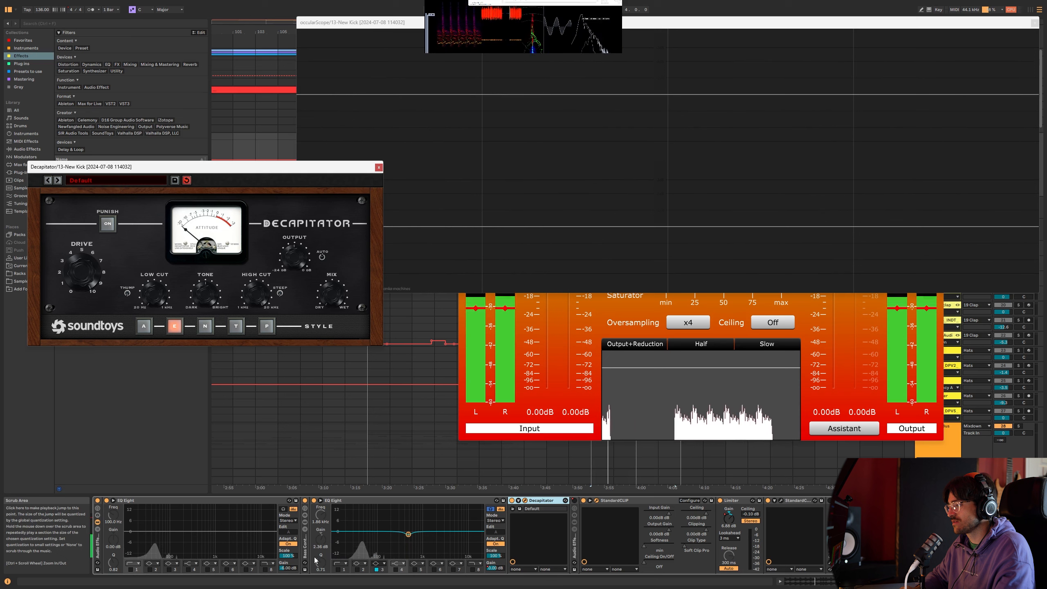
Step: Close the occularScope, StandardCLIP, and Decapitator windows to clear the arrangement view
double_click(544, 500)
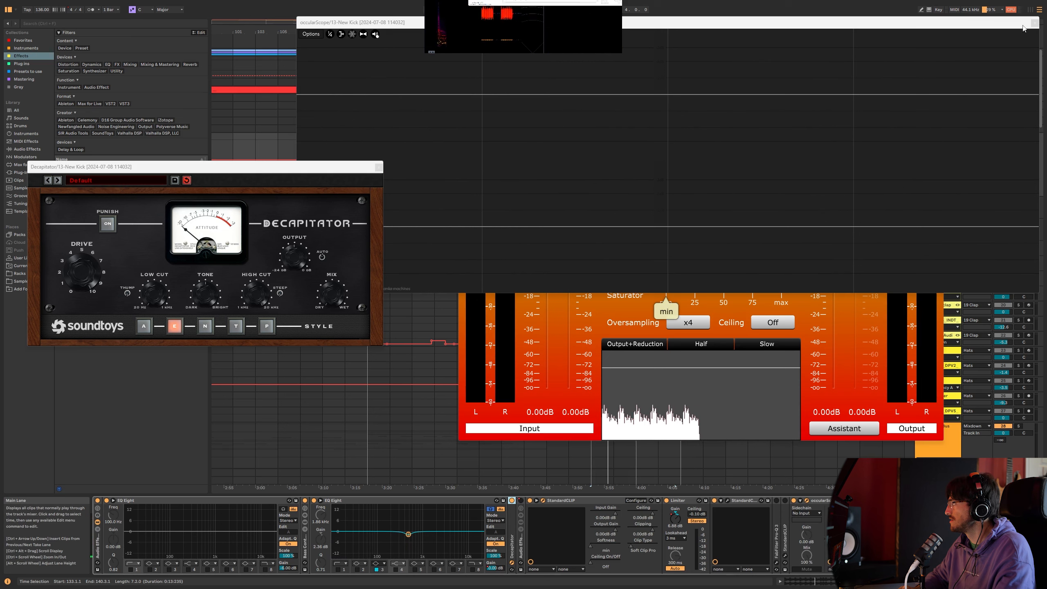
click(1035, 22)
click(938, 103)
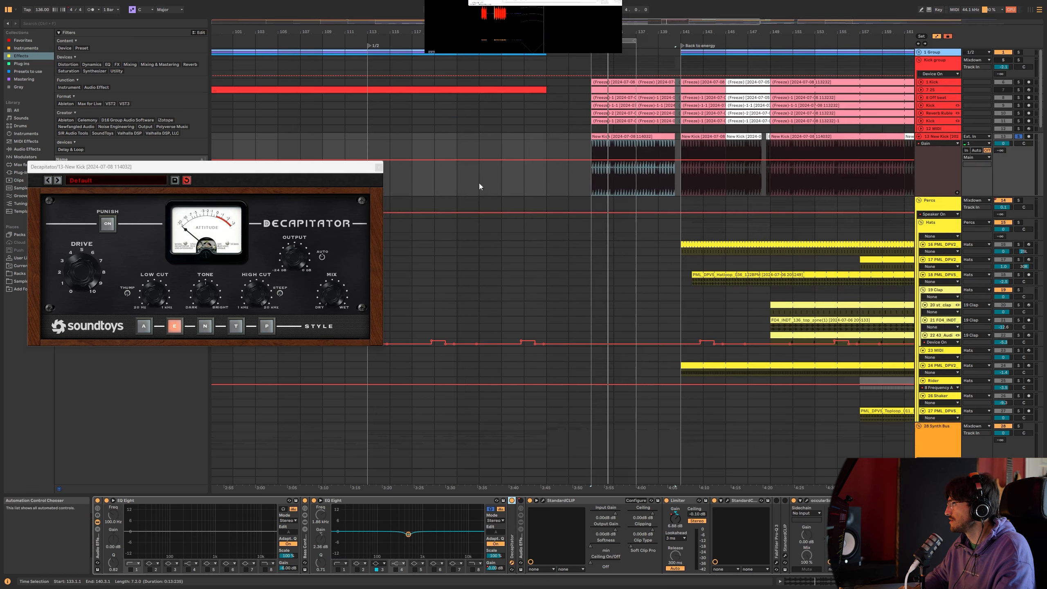
click(378, 167)
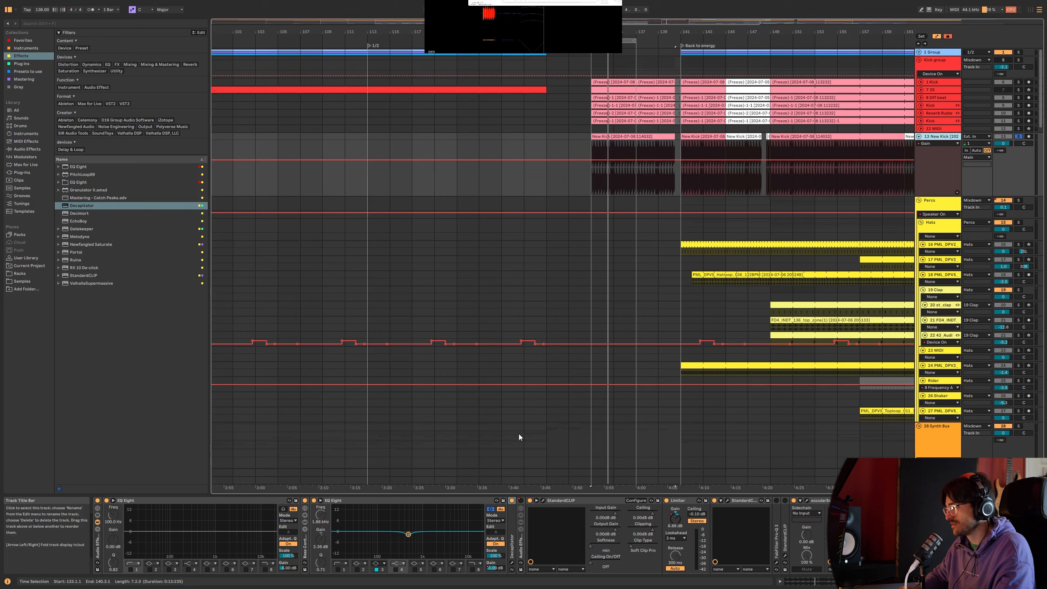
Step: Reopen Decapitator, audition New Kick from bar 133.1.1, examine its waveform in occularScope, and close both plug-in windows
double_click(515, 526)
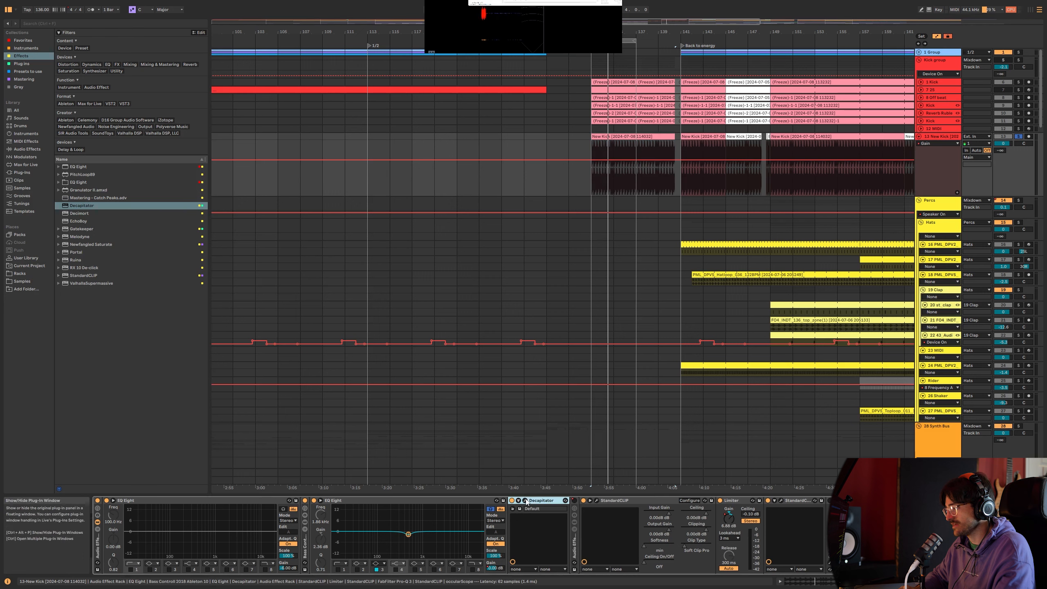
click(525, 500)
key(space)
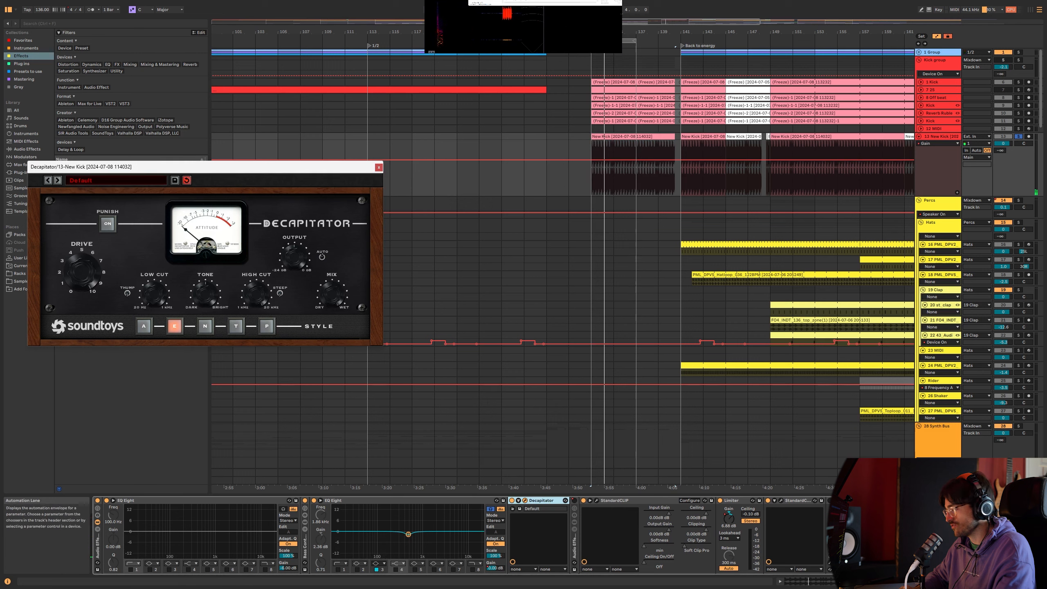
key(space)
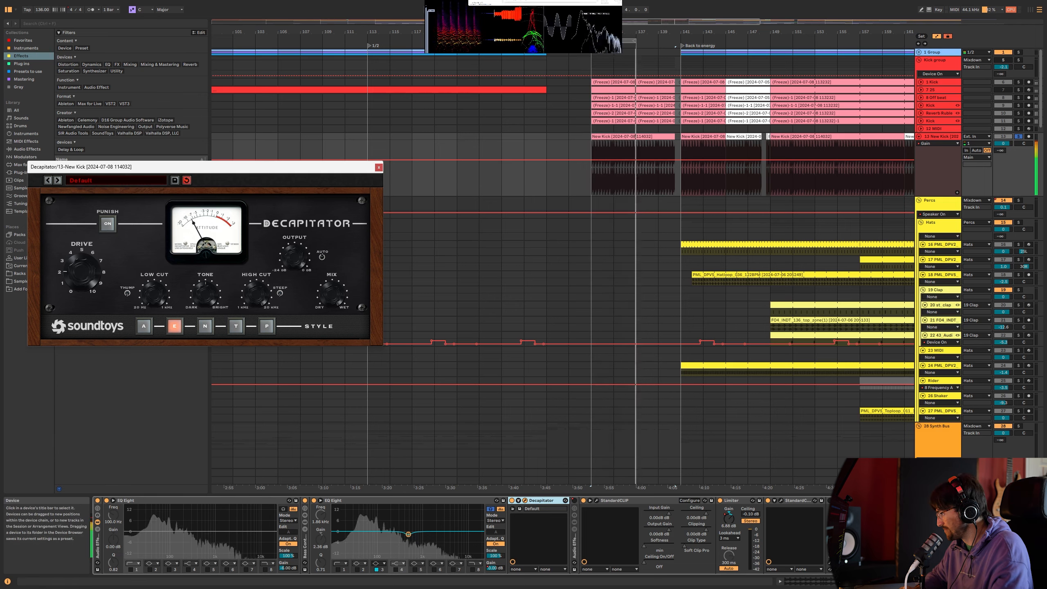
key(space)
key(ctrl+alt+p)
click(84, 283)
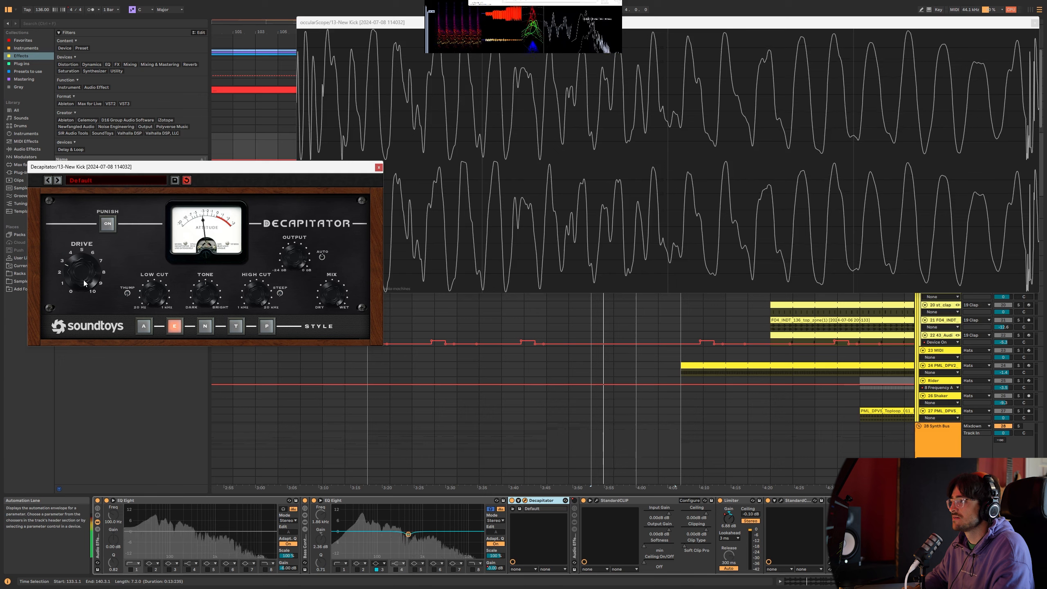
click(377, 168)
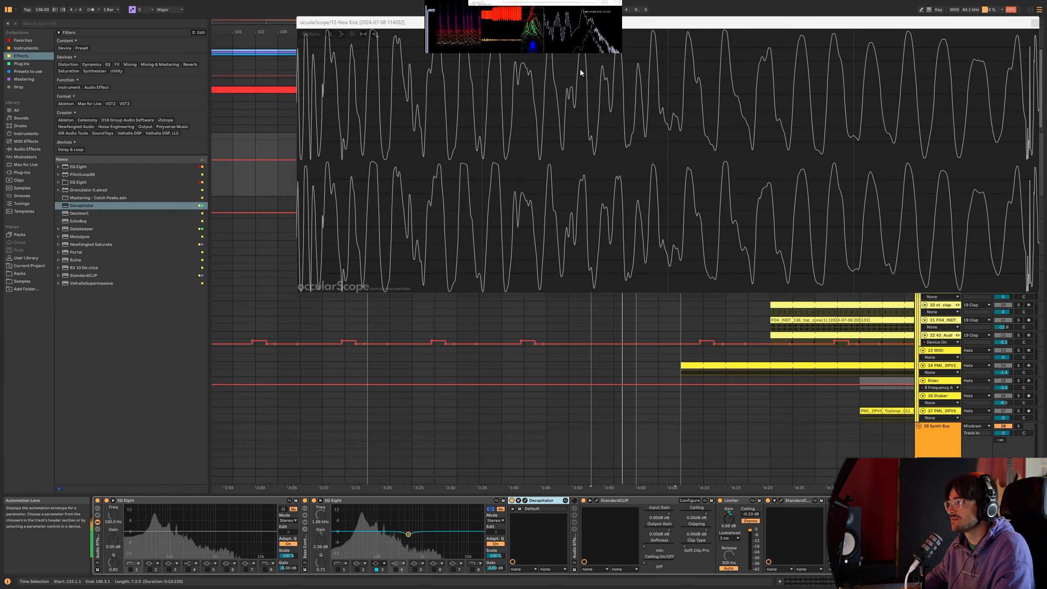
click(1035, 22)
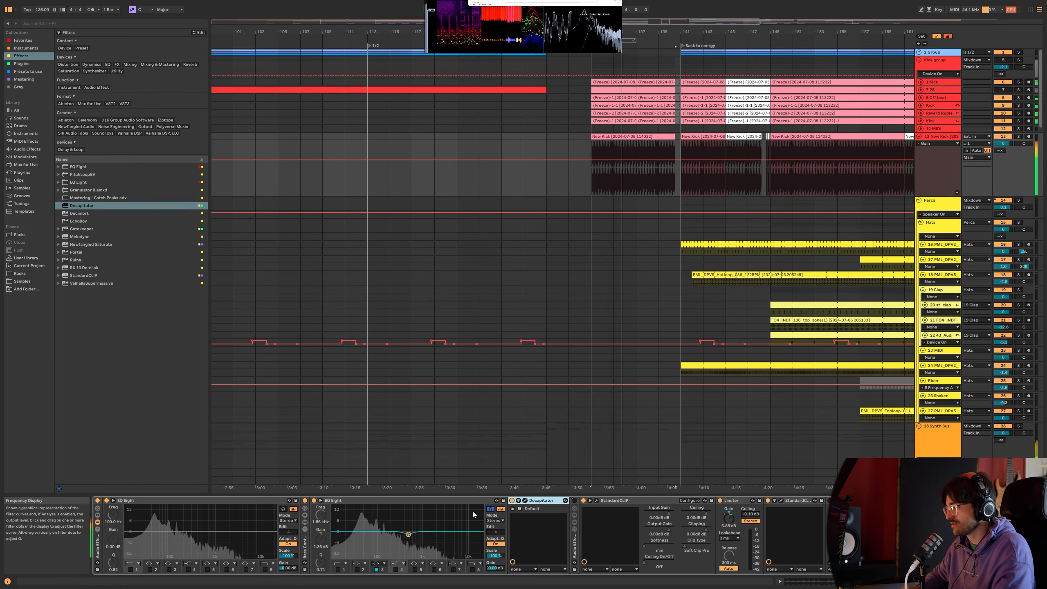
Step: Set the Limiter's Ceiling to 0.00 dB on New Kick, duplicate the Limiter, and delete the Gain automation on the copy
click(526, 502)
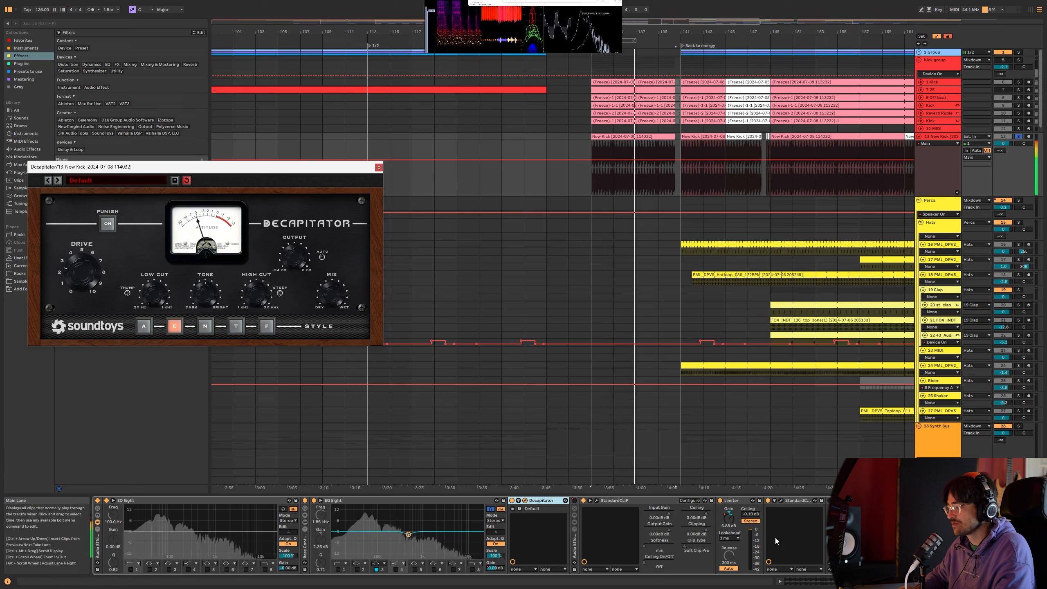
click(738, 502)
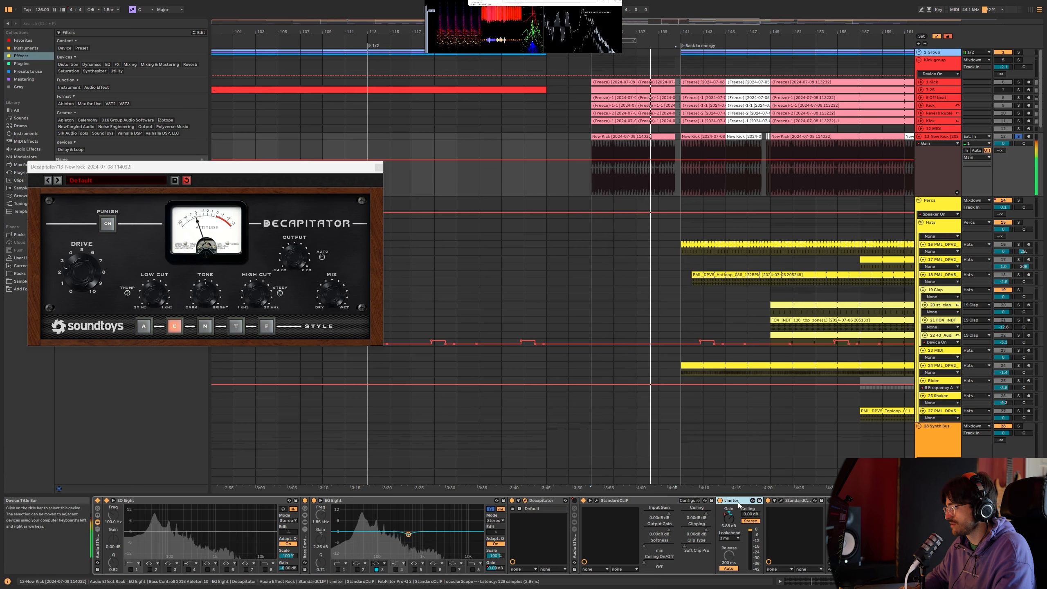
key(ctrl+d)
right_click(772, 520)
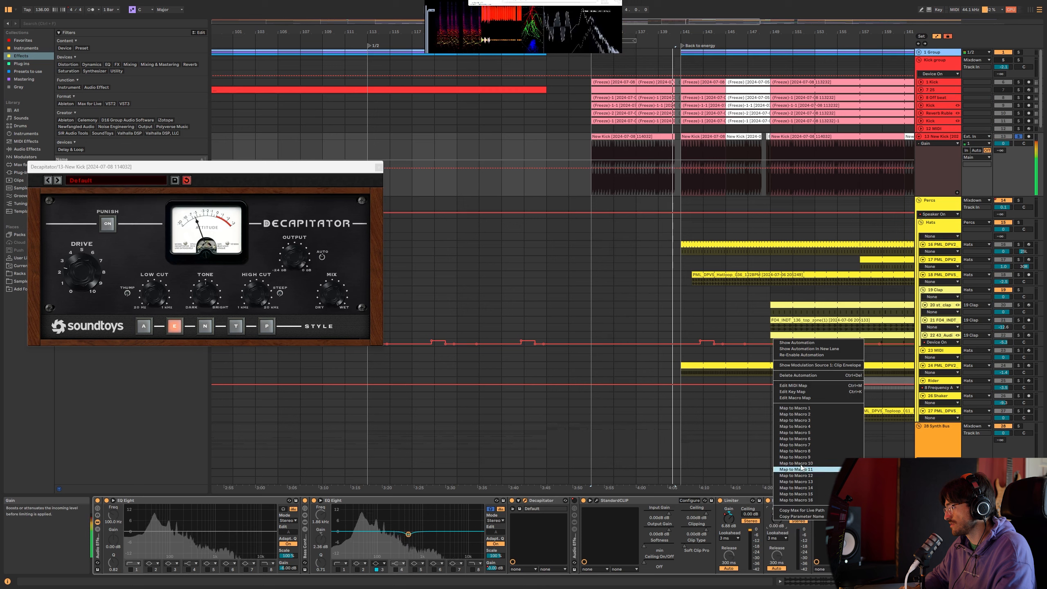
click(817, 378)
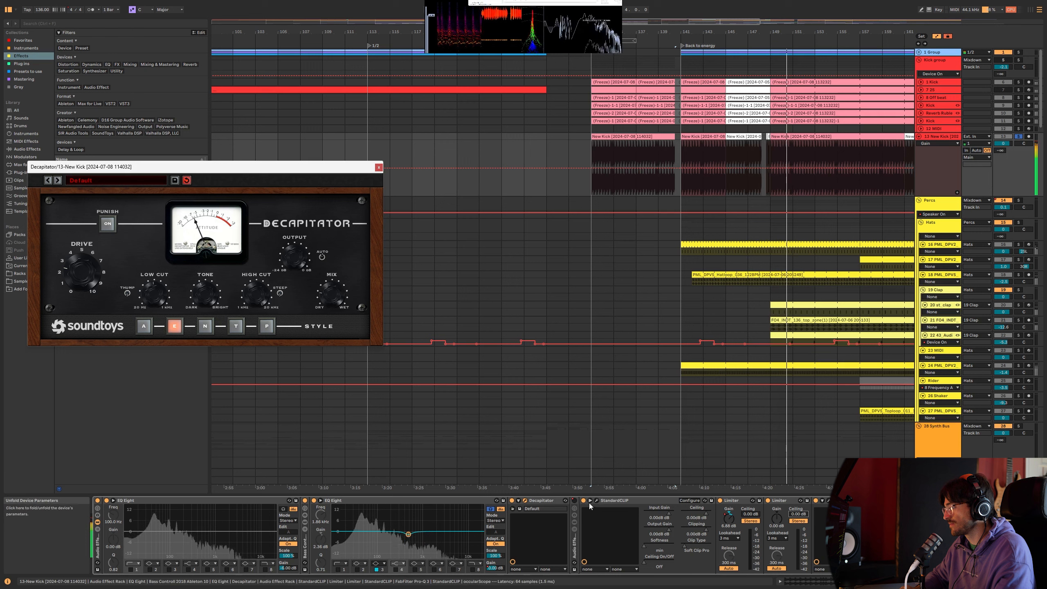
Step: Toggle Decapitator's activation, close its window, and lower the Clip level to -7.60 dB in the StandardCLIP before the Limiters
click(512, 501)
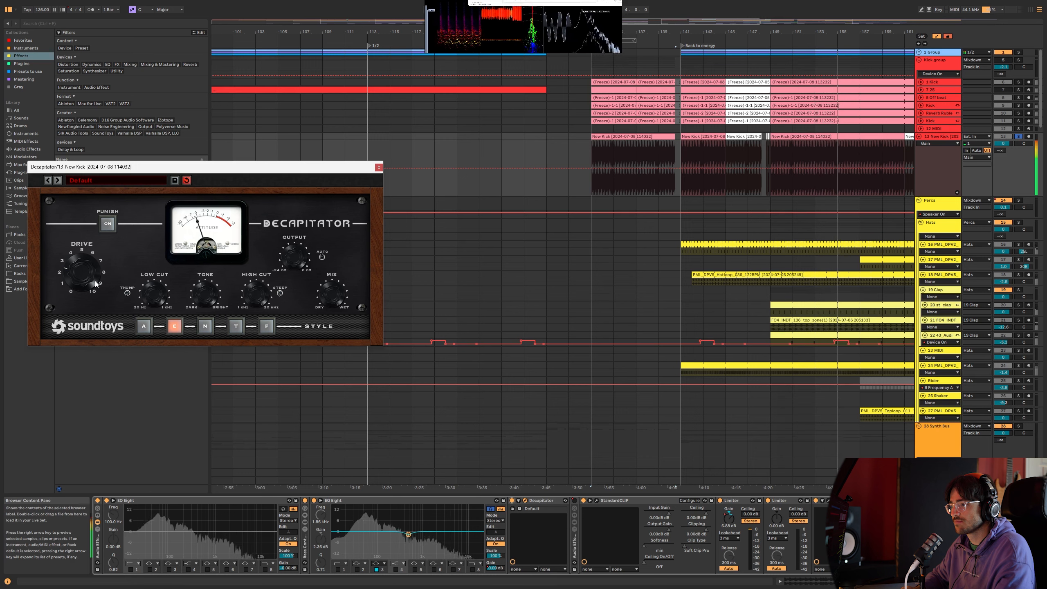
click(378, 168)
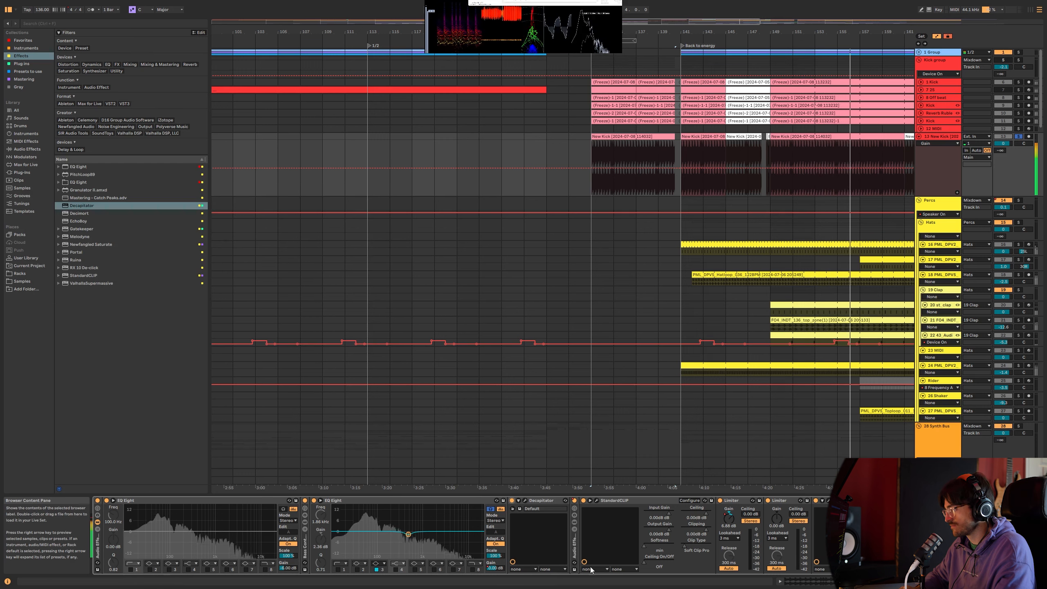
click(597, 500)
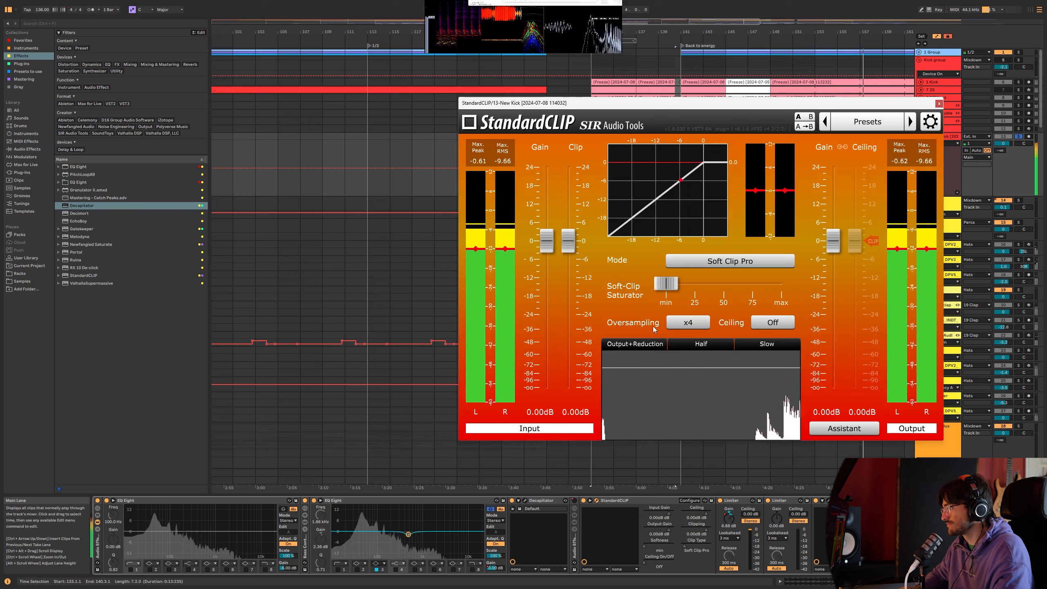
drag(569, 240, 568, 262)
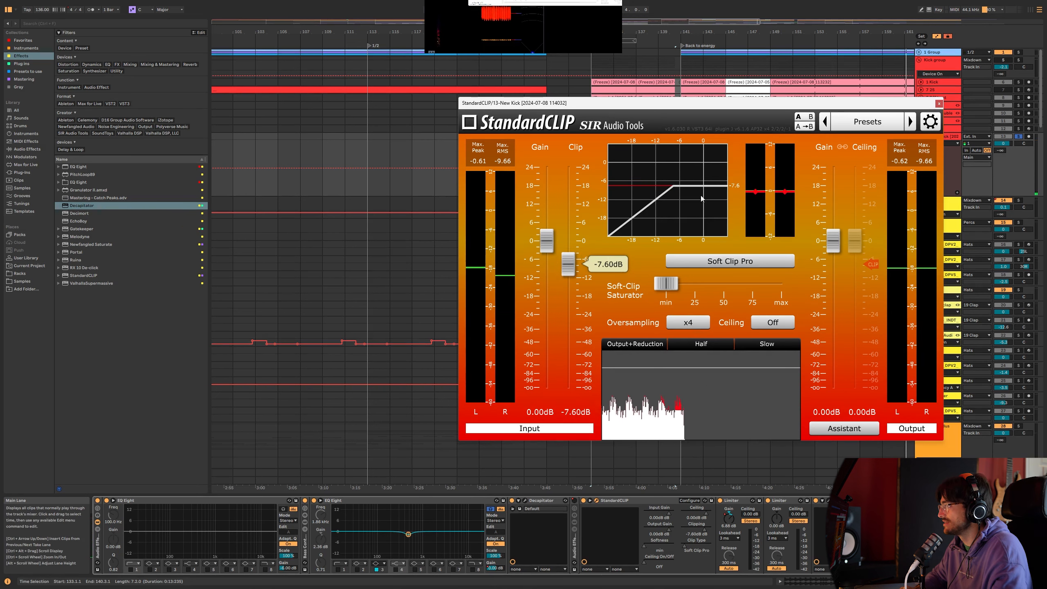
Step: Show occularScope again, arrange its window and StandardCLIP's so both are visible, and play New Kick
drag(690, 105, 602, 116)
key(ctrl+alt+p)
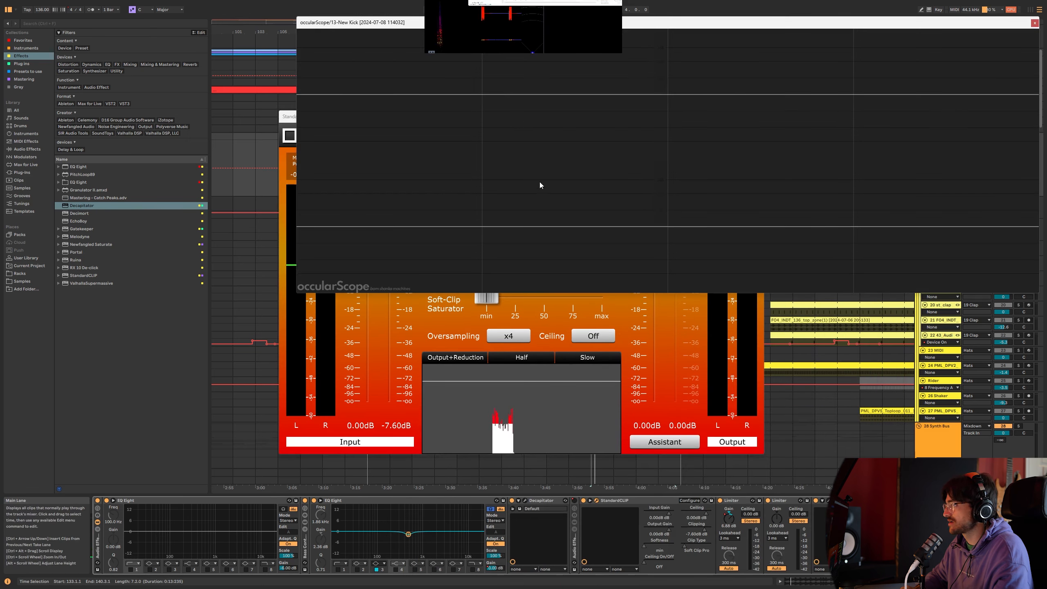
drag(415, 22, 125, 13)
click(548, 119)
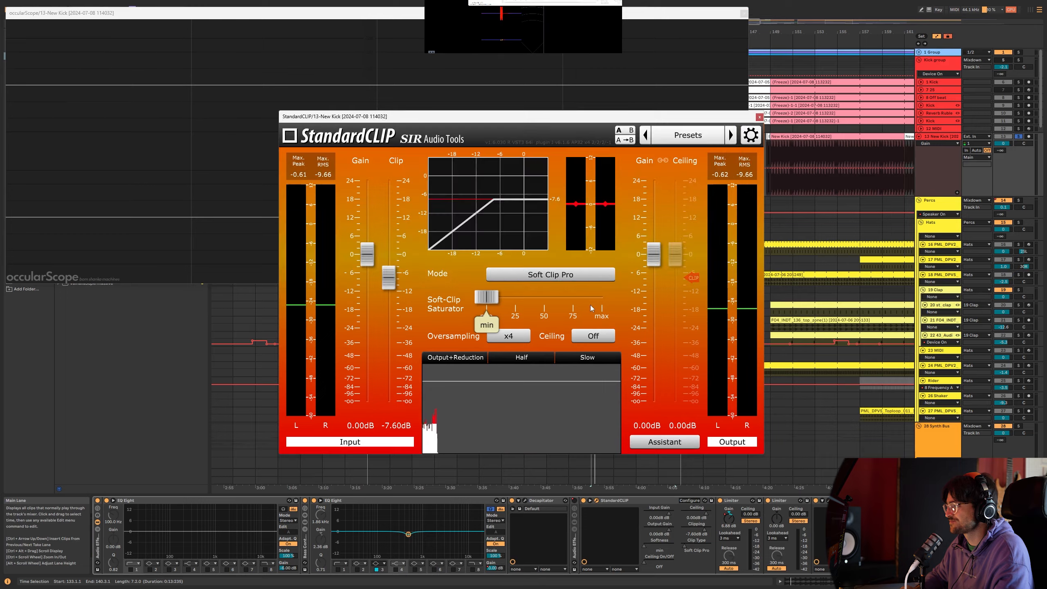
key(space)
drag(548, 119, 809, 133)
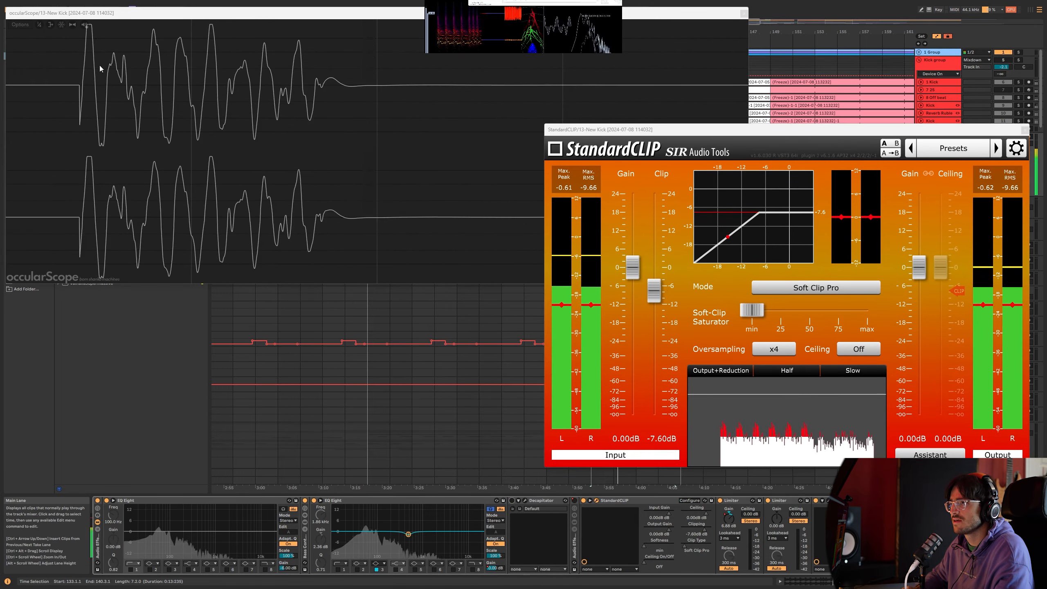
Step: Restart playback and toggle occularScope's freeze to capture New Kick's clipped waveform for inspection
click(60, 30)
key(space)
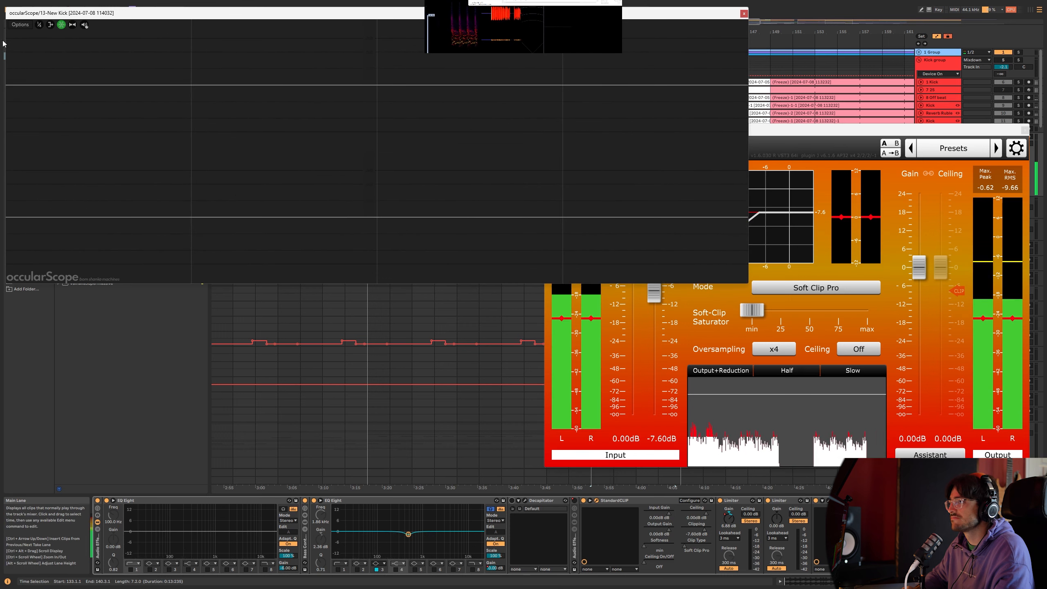
key(space)
click(61, 25)
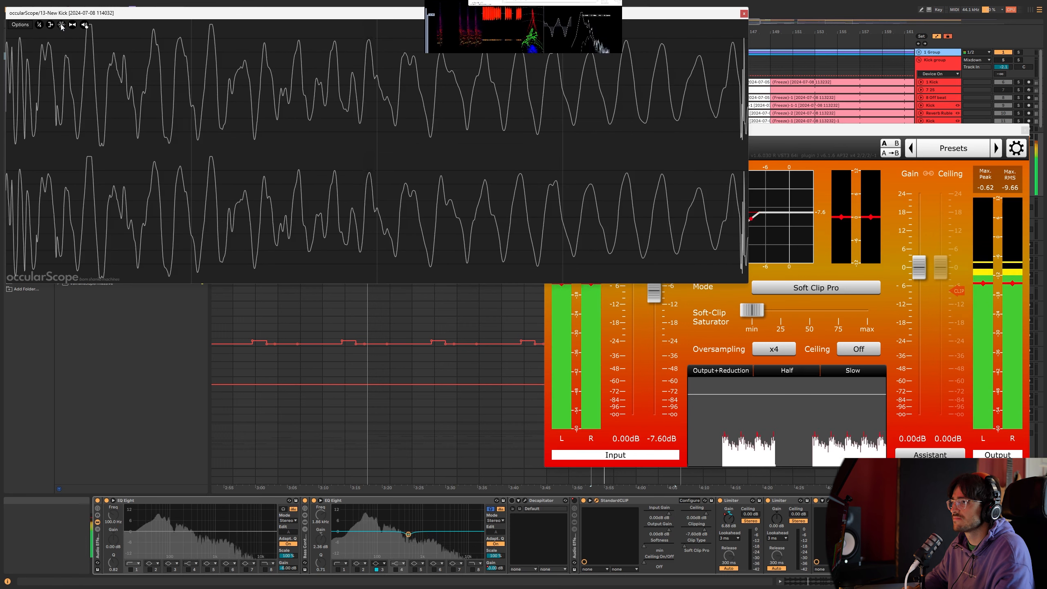
click(61, 26)
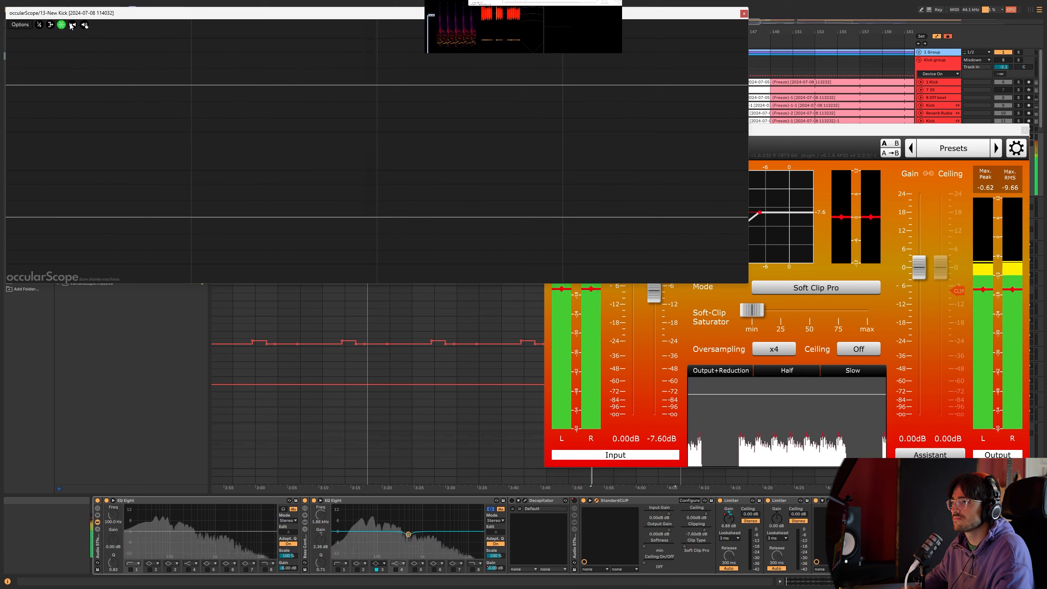
click(61, 25)
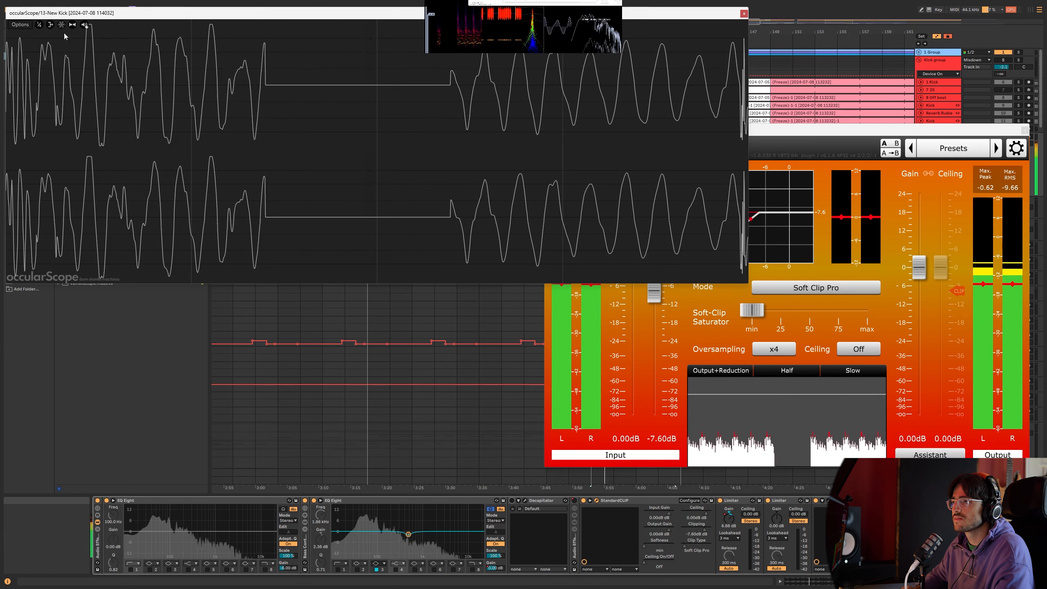
Step: Pull StandardCLIP's output Gain down to -∞ dB and move its window below the occularScope display
click(980, 249)
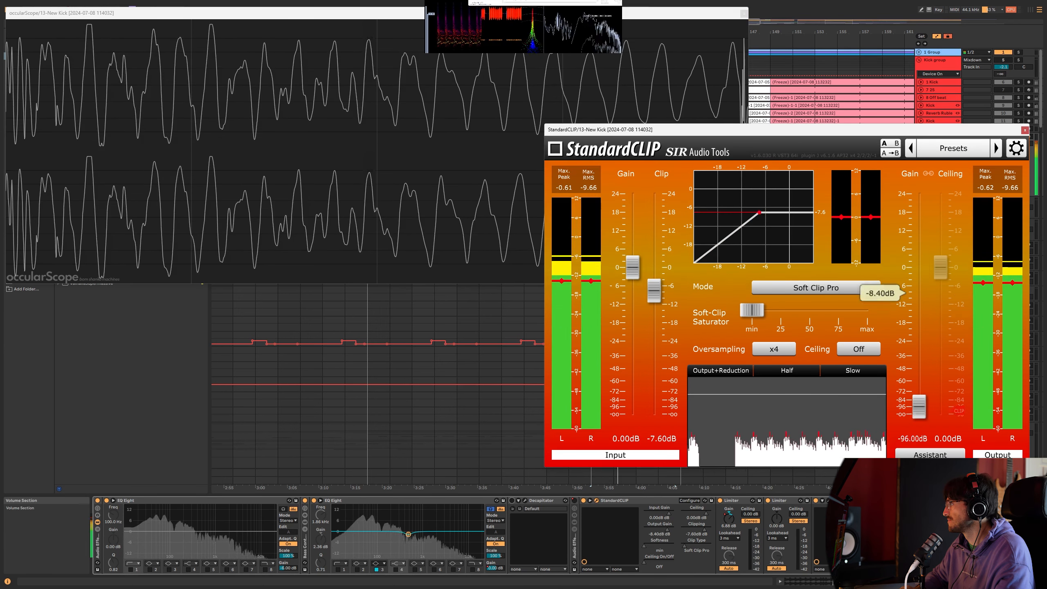
drag(919, 267, 919, 413)
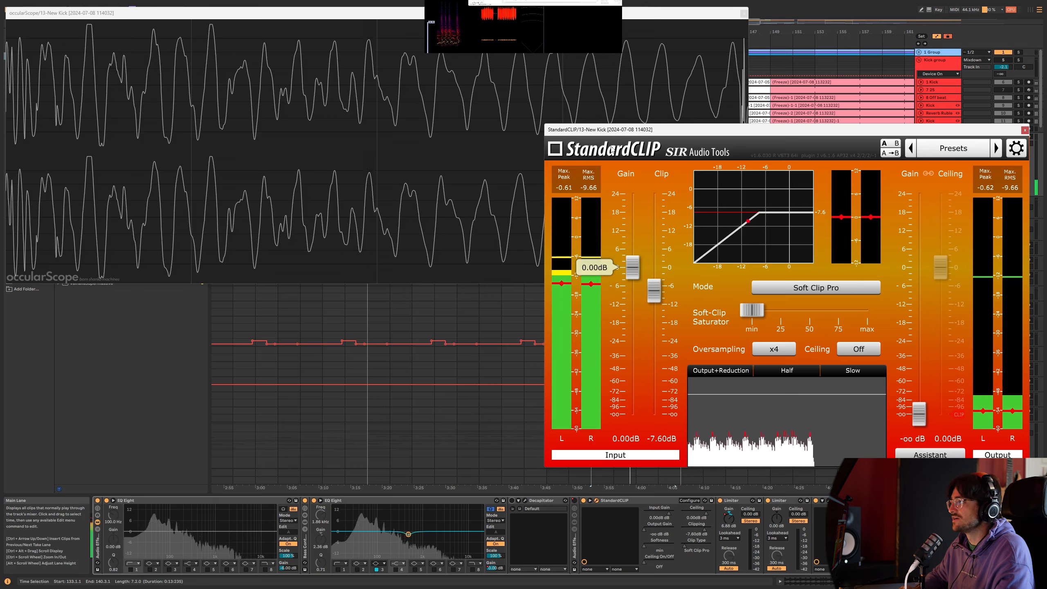
drag(617, 135, 633, 298)
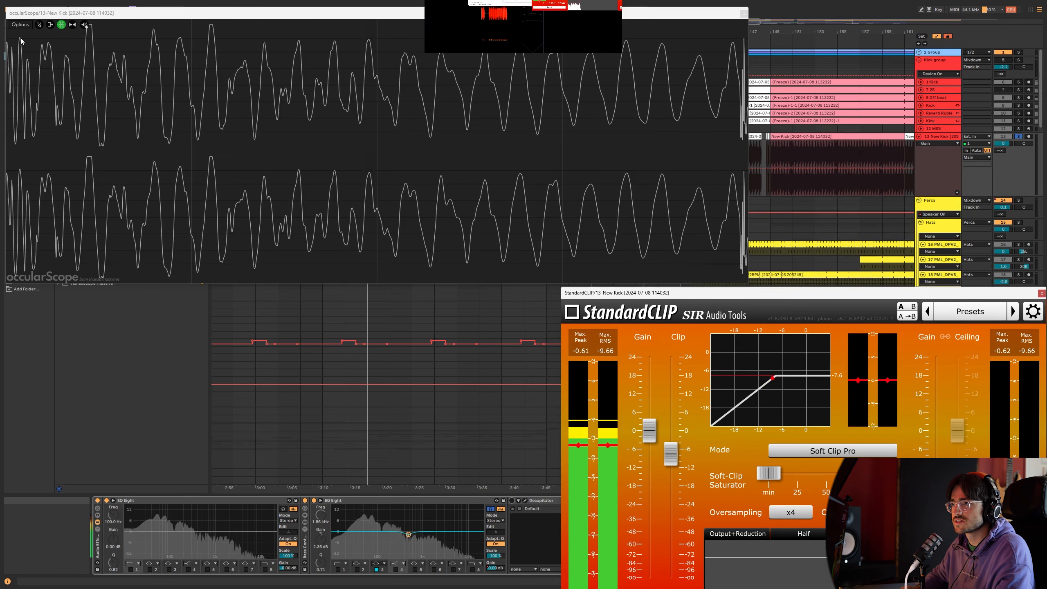
Step: Reposition the occularScope window and set its colour scheme to Super Green
drag(169, 14, 211, 23)
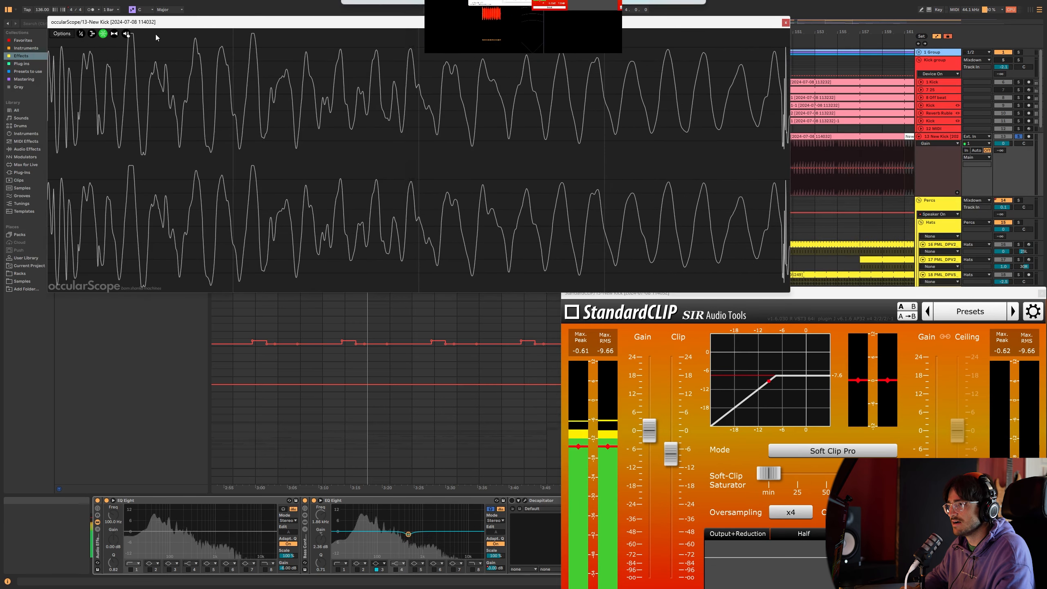
click(69, 35)
mouse_move(86, 90)
mouse_move(95, 65)
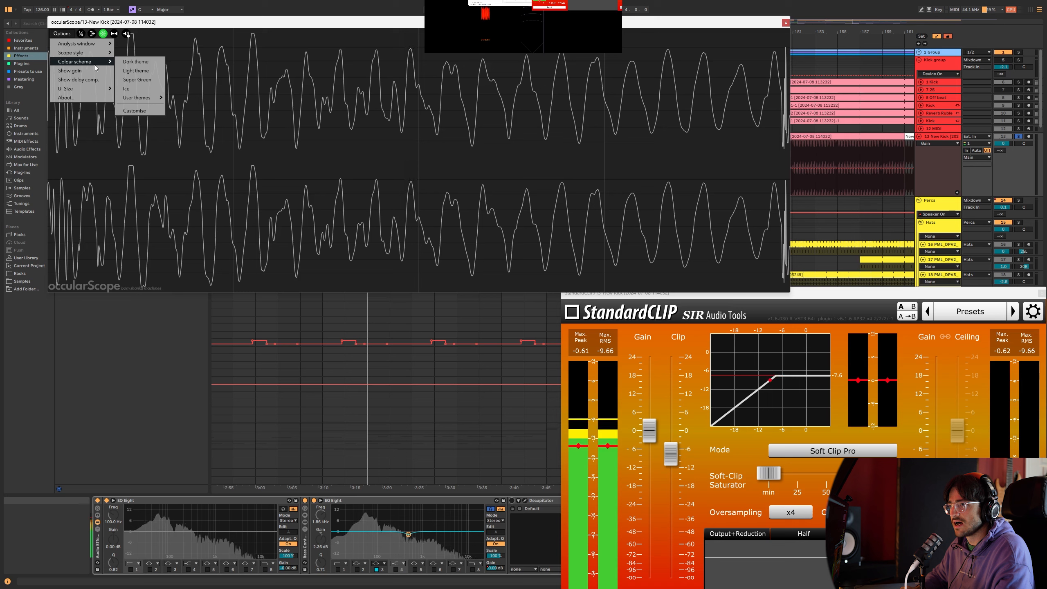
click(134, 80)
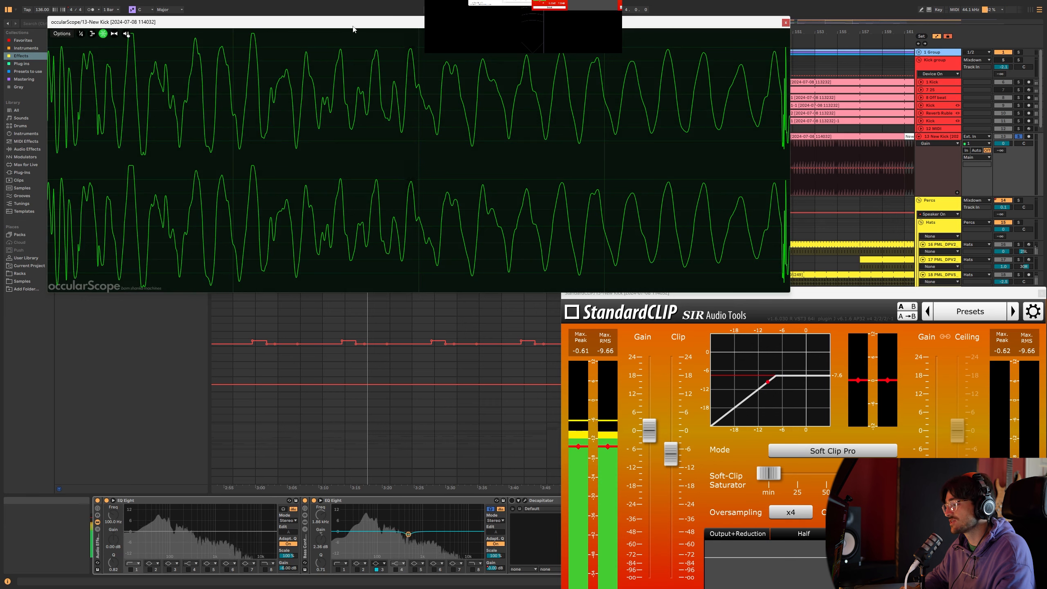
Step: Move StandardCLIP nearer to occularScope, dismiss its information screen, and examine the peaks of the frozen waveform
click(669, 304)
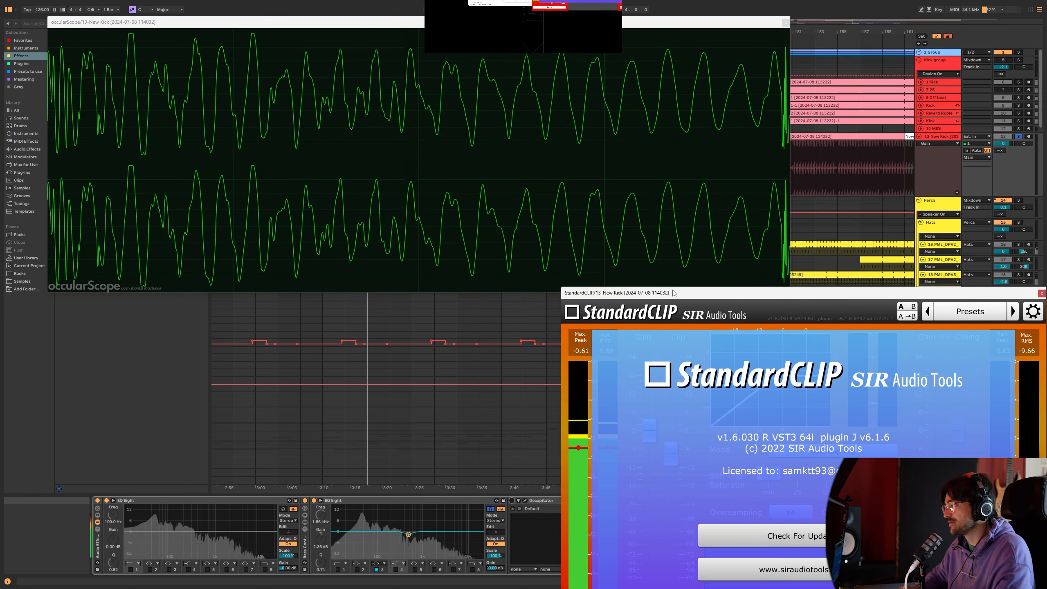
drag(674, 293, 627, 186)
click(658, 275)
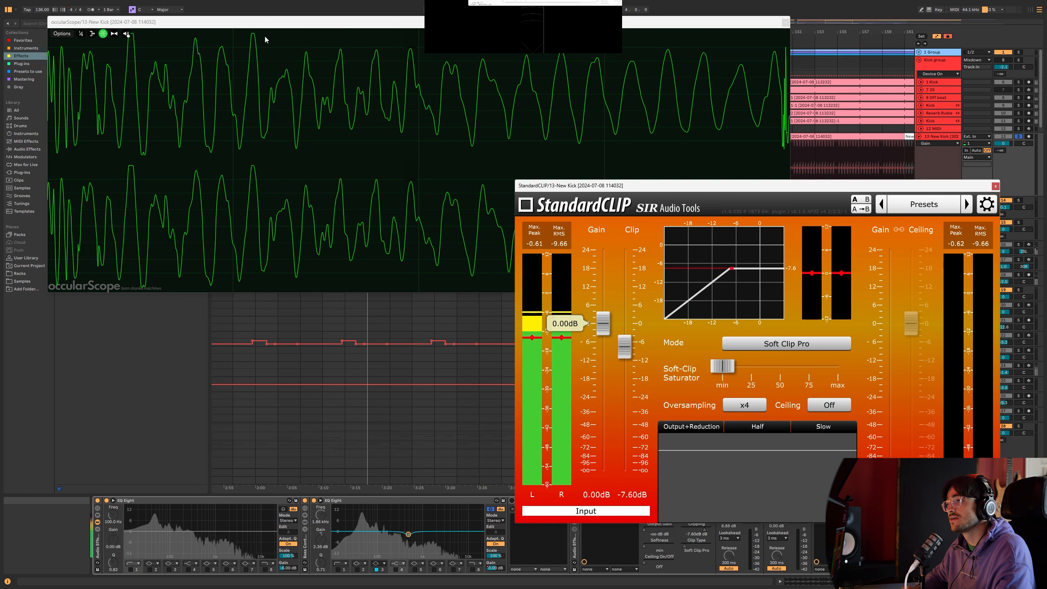
click(156, 53)
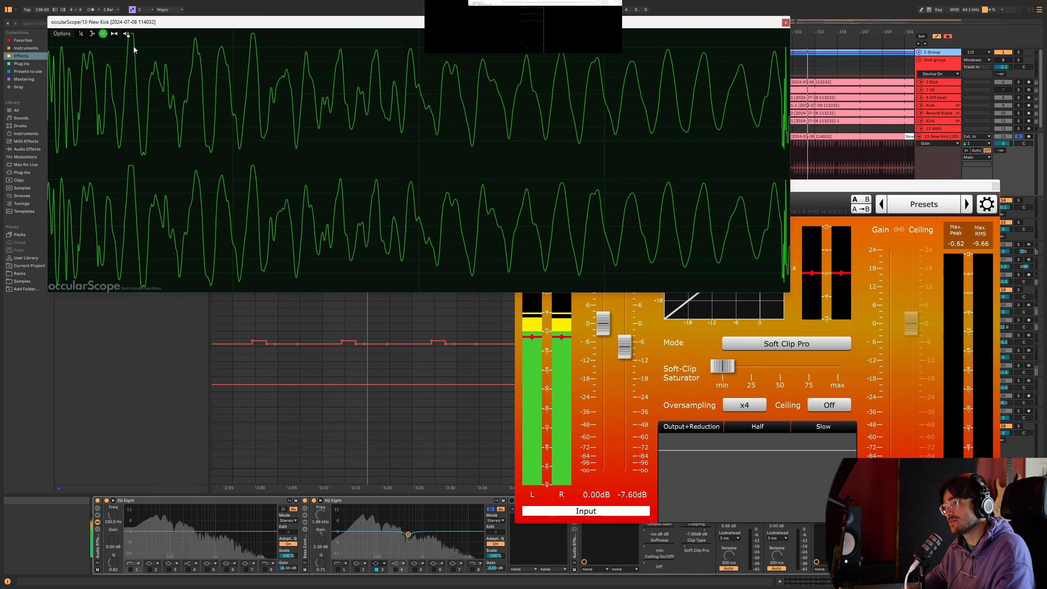
Step: Reopen New Kick's StandardCLIP windows without occularScope and raise the Soft-Clip Saturator to about 25 on the one after Decapitator during playback
click(784, 24)
click(995, 186)
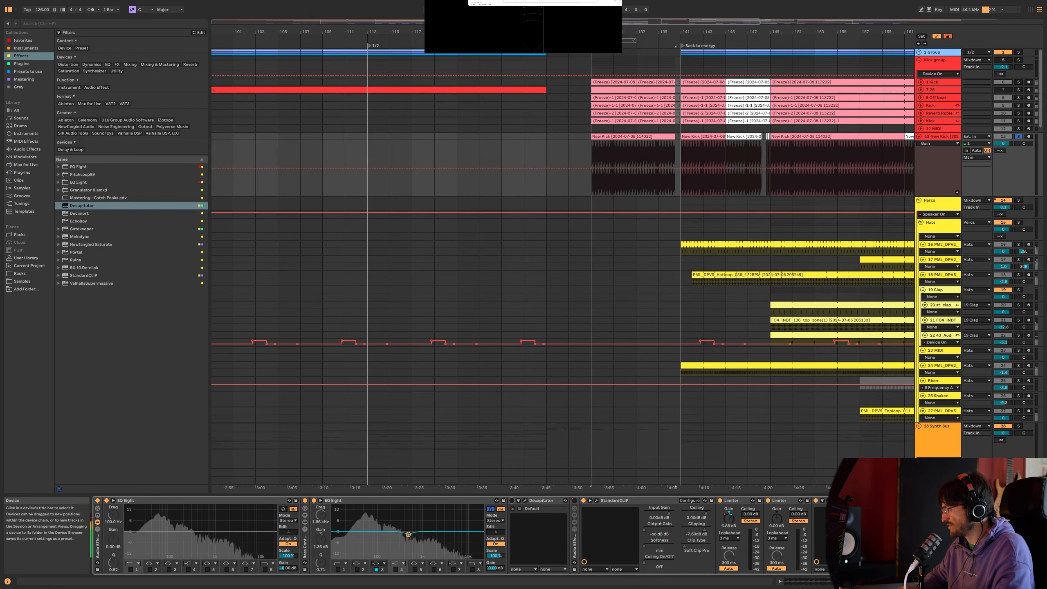
click(596, 500)
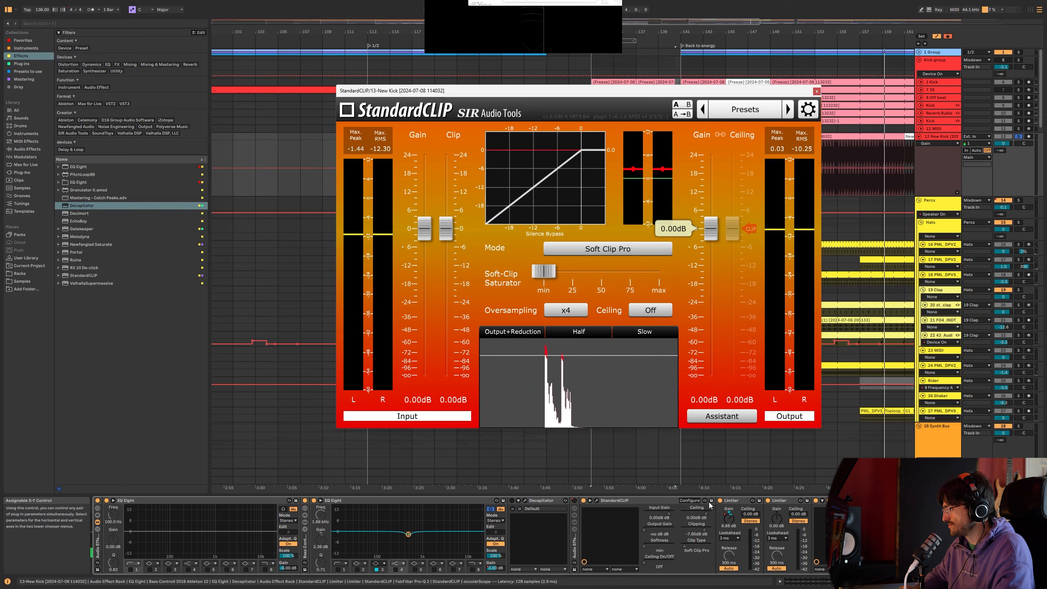
click(597, 501)
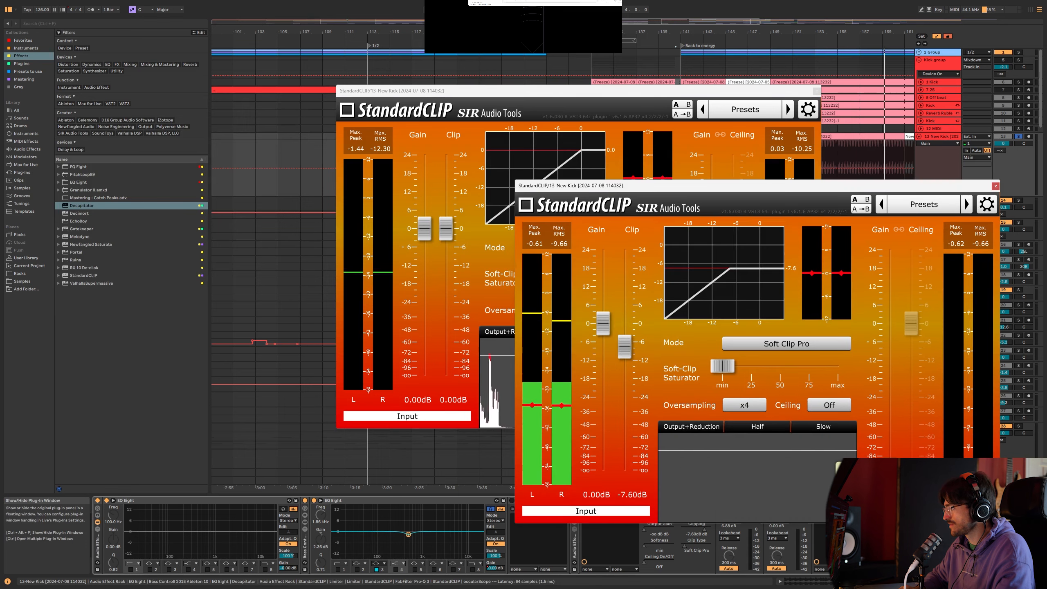
key(space)
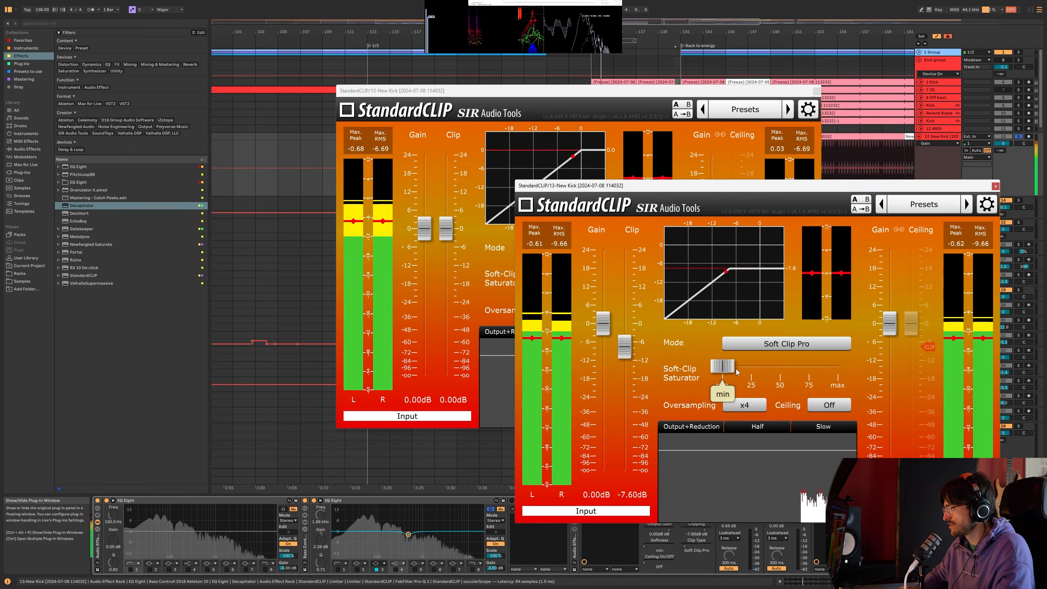
drag(737, 366, 767, 371)
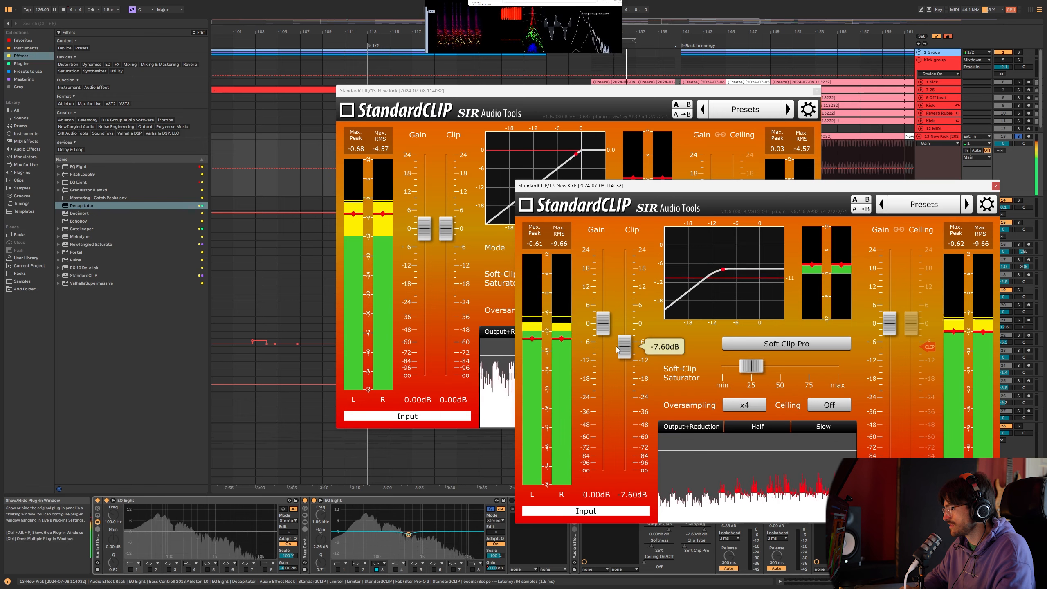
Step: Sweep a narrow boost with filter 2 of the EQ Eight before Decapitator through the mids and highs, finishing with the filter switched off
click(320, 501)
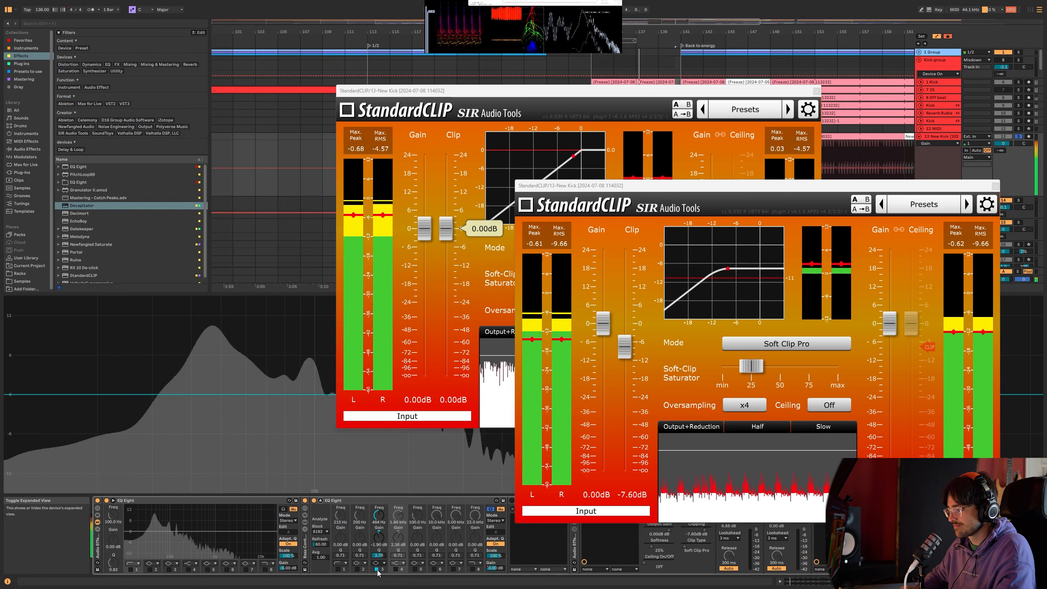
click(360, 572)
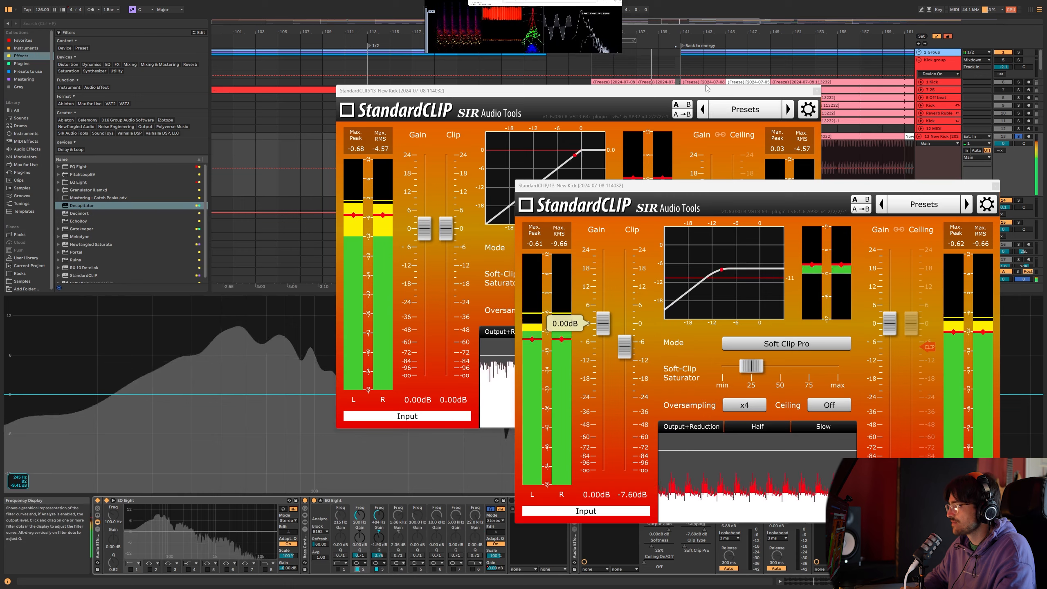
click(817, 91)
key(ctrl+alt+p)
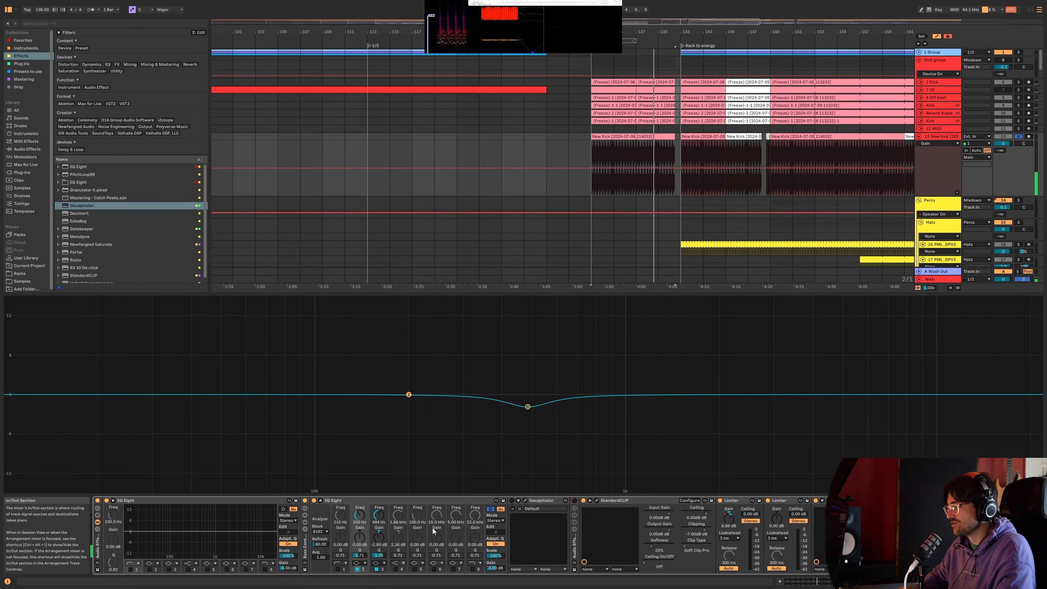
key(space)
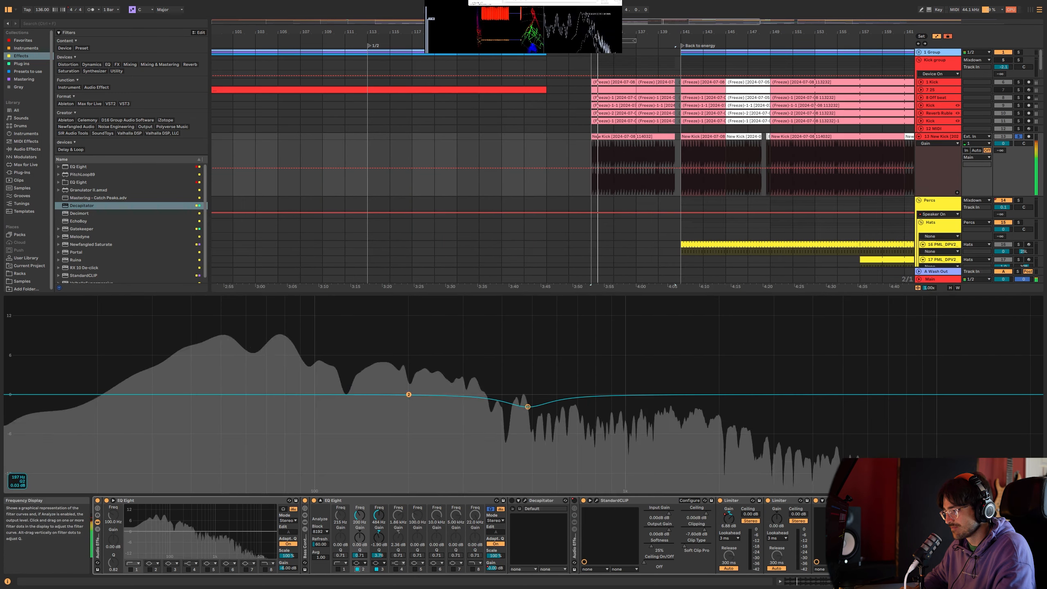
drag(405, 394, 774, 349)
key(space)
key(space)
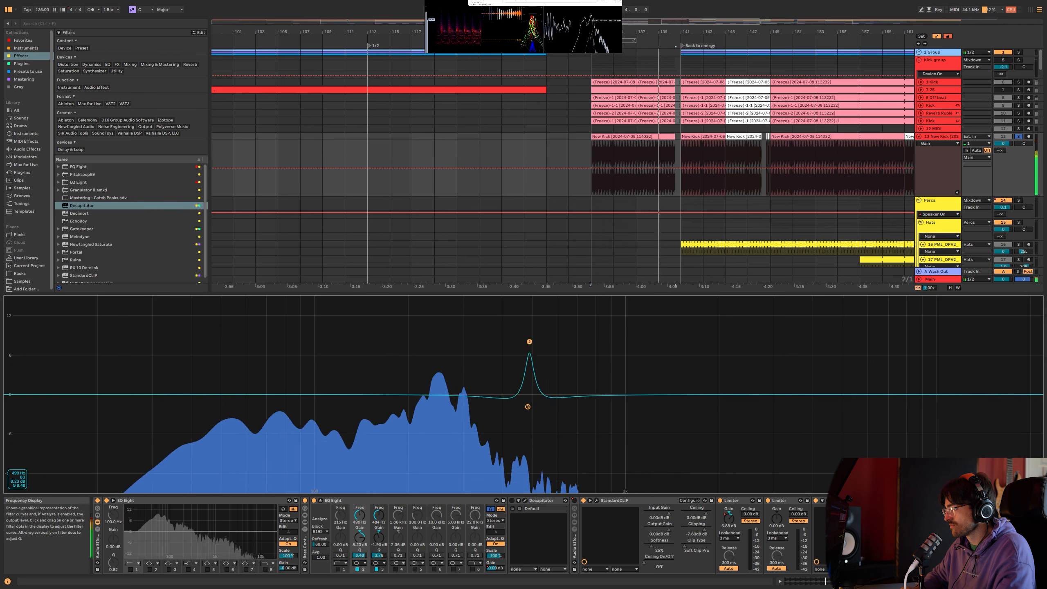
drag(529, 341, 918, 330)
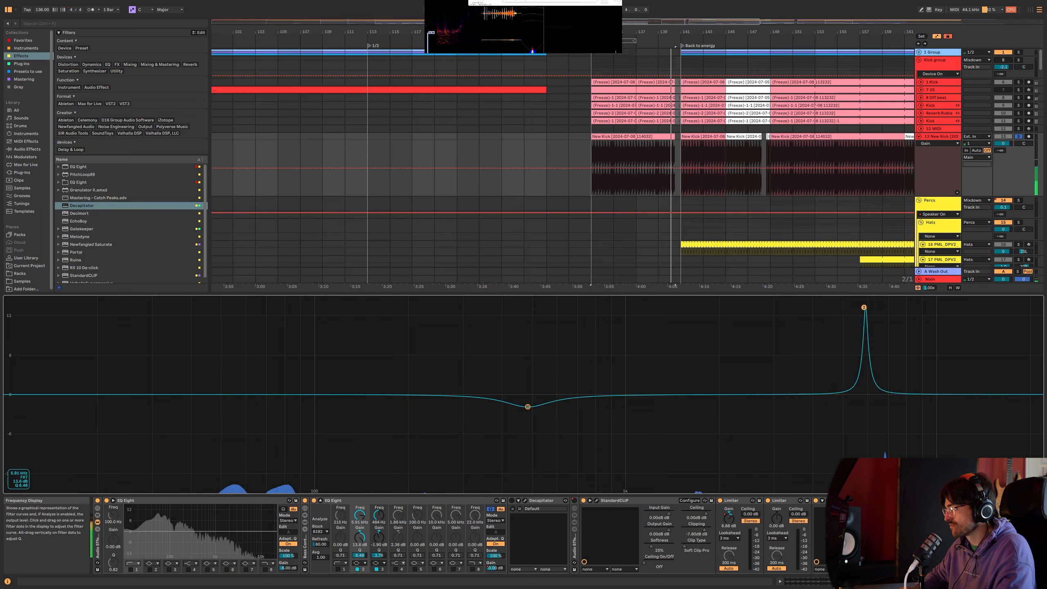
drag(864, 307, 550, 323)
key(space)
click(358, 570)
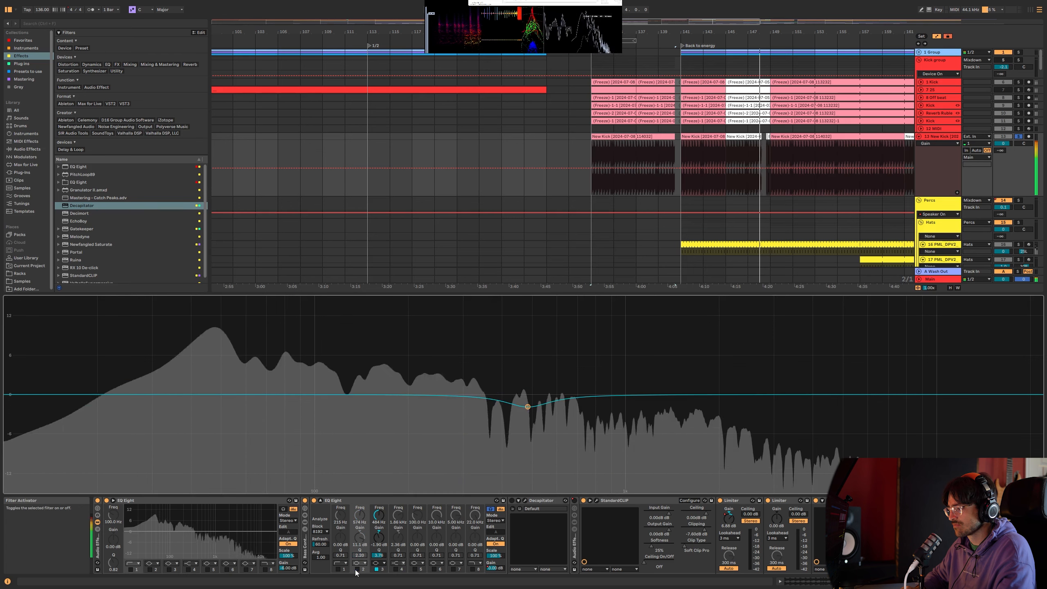
Step: Add an EQ Eight between StandardCLIP and the Limiters and cut filter 3 at about 966 Hz by 5.87 dB with Q 18
click(228, 504)
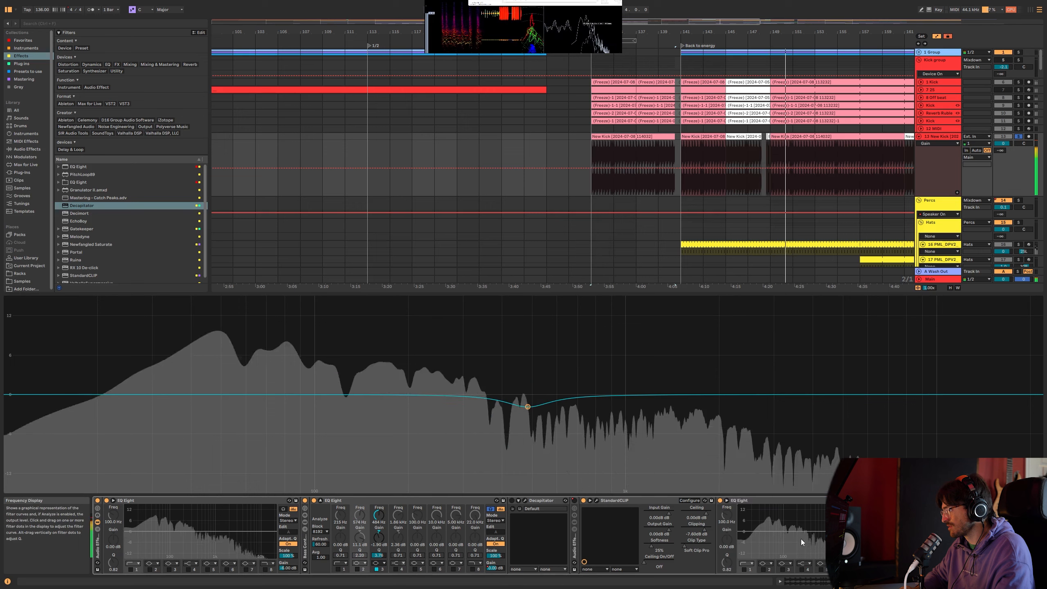
double_click(802, 539)
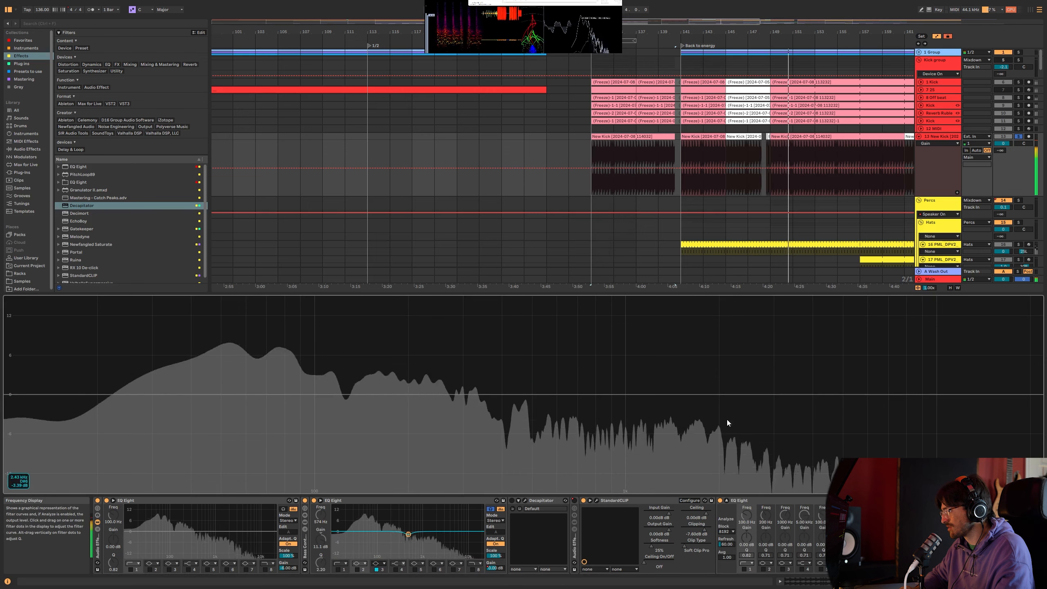
click(783, 569)
drag(625, 394, 618, 445)
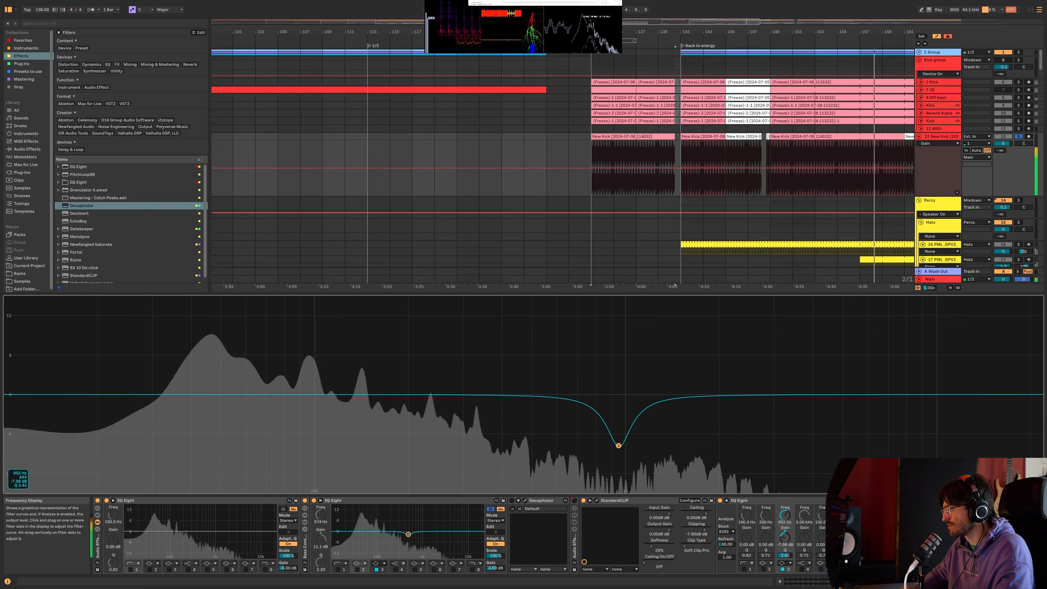
drag(619, 445, 617, 307)
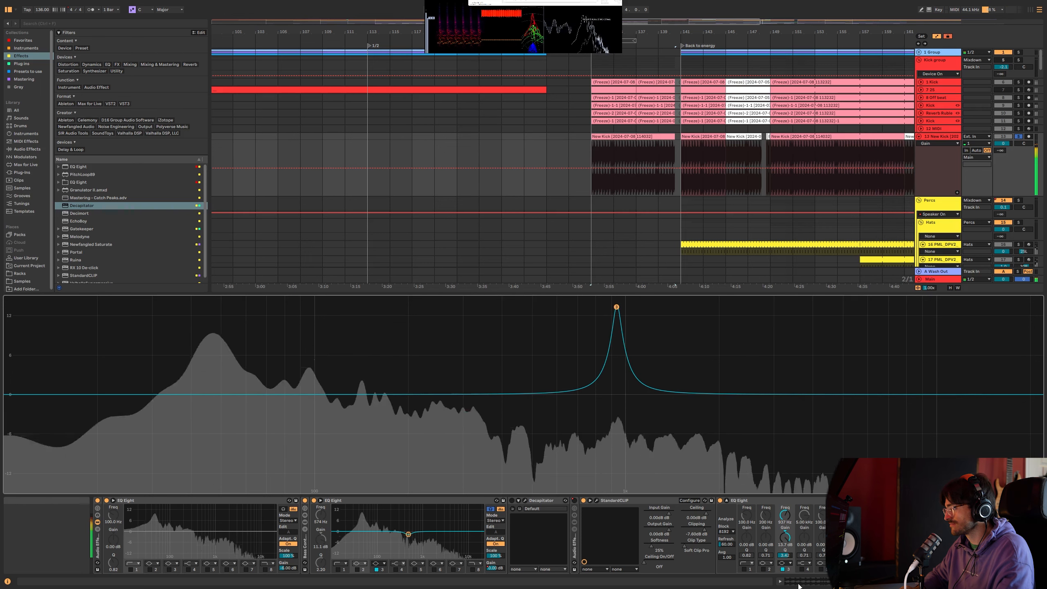
mouse_move(785, 538)
mouse_down()
mouse_move(784, 588)
mouse_move(785, 524)
mouse_up()
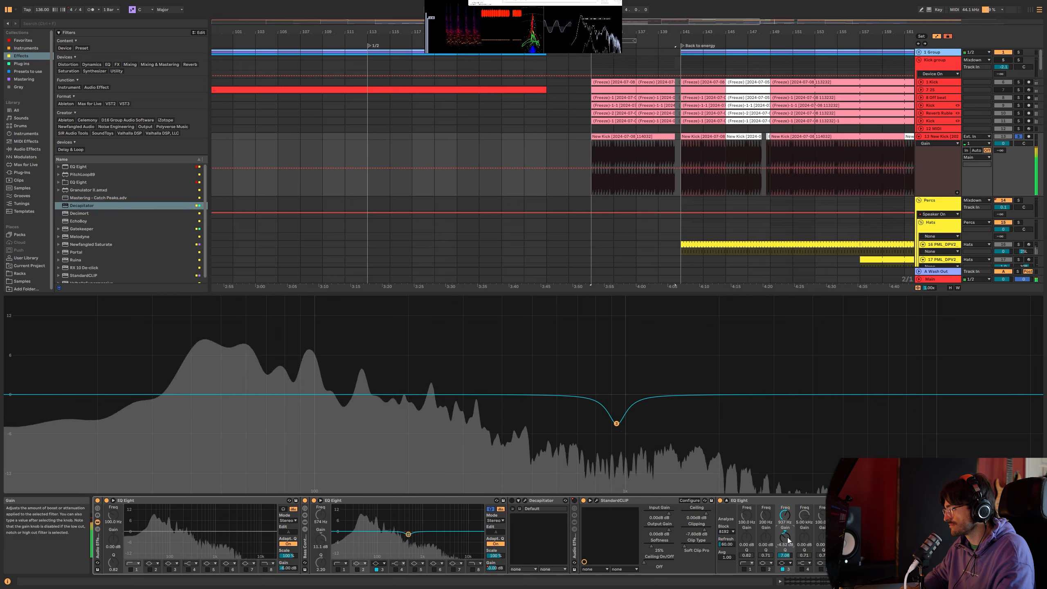
drag(616, 423, 622, 433)
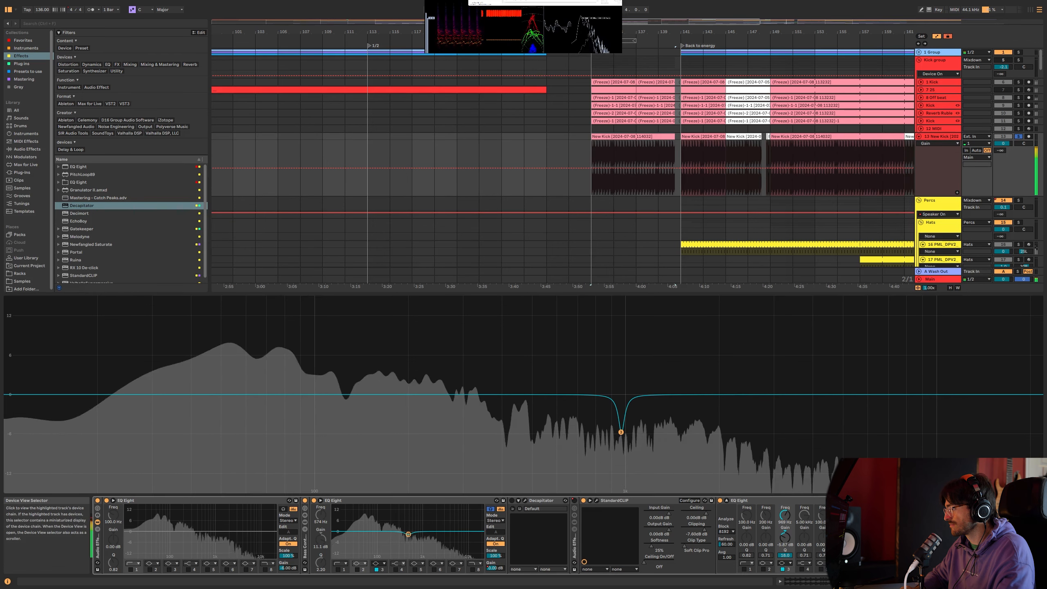
Step: Restart playback with the device view hidden to hear the equalised New Kick, and show its effect chain again
key(ctrl+alt+l)
key(space)
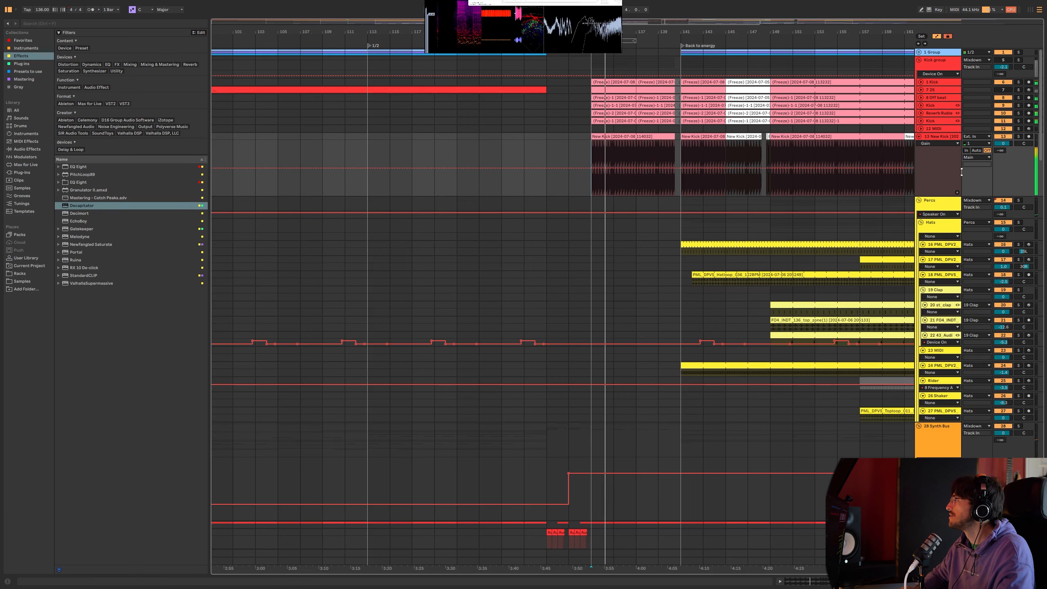
click(808, 581)
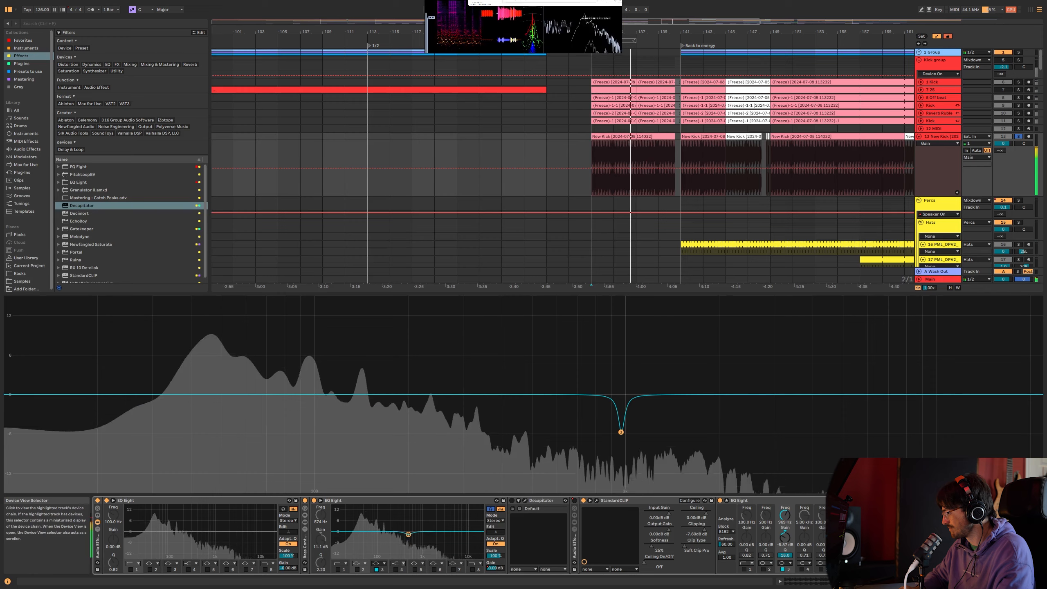
Step: Open the StandardCLIP after the Limiters and apply its Assistant's new output gain of 6.45 dB while the kick plays
scroll(300, 501, right, 5)
click(299, 500)
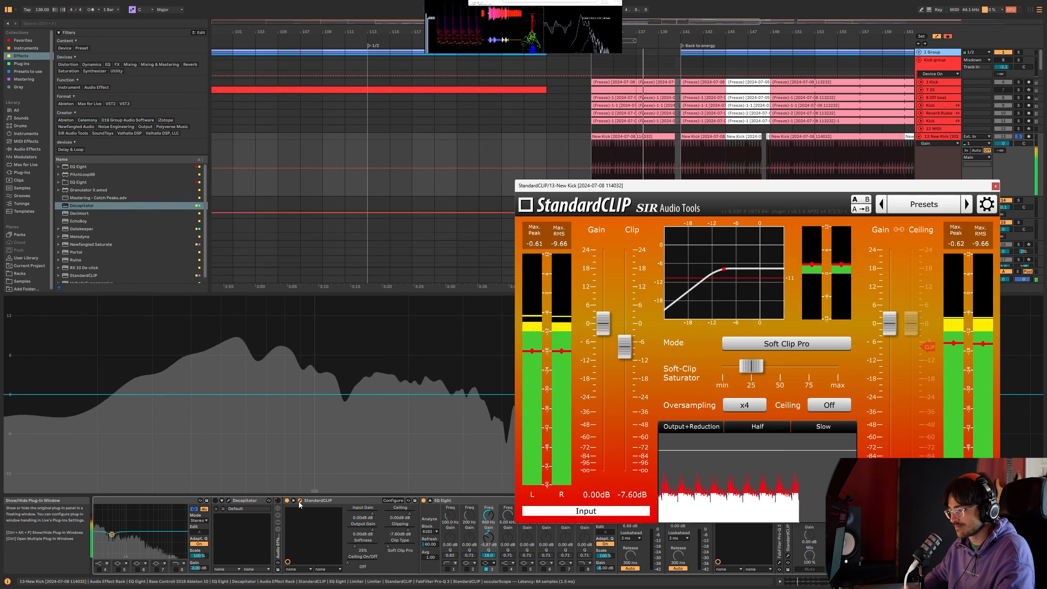
click(996, 185)
click(730, 501)
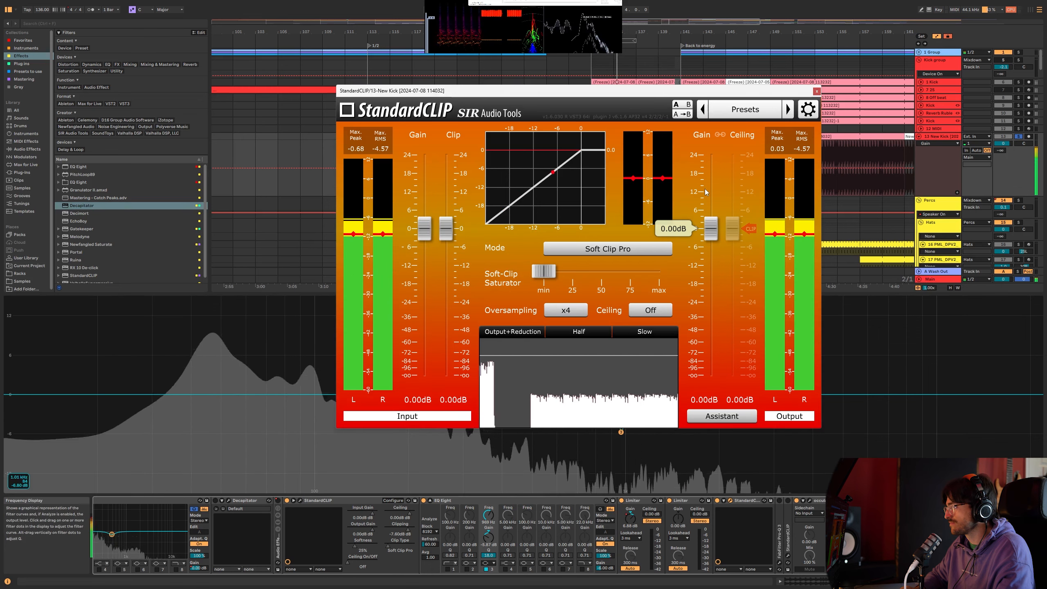
key(space)
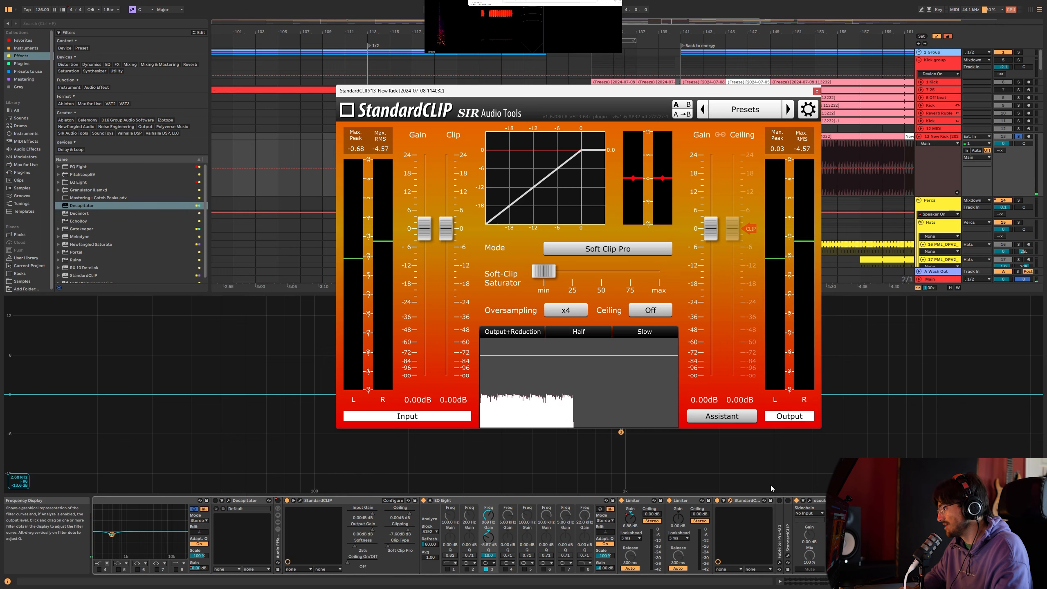
key(space)
click(722, 415)
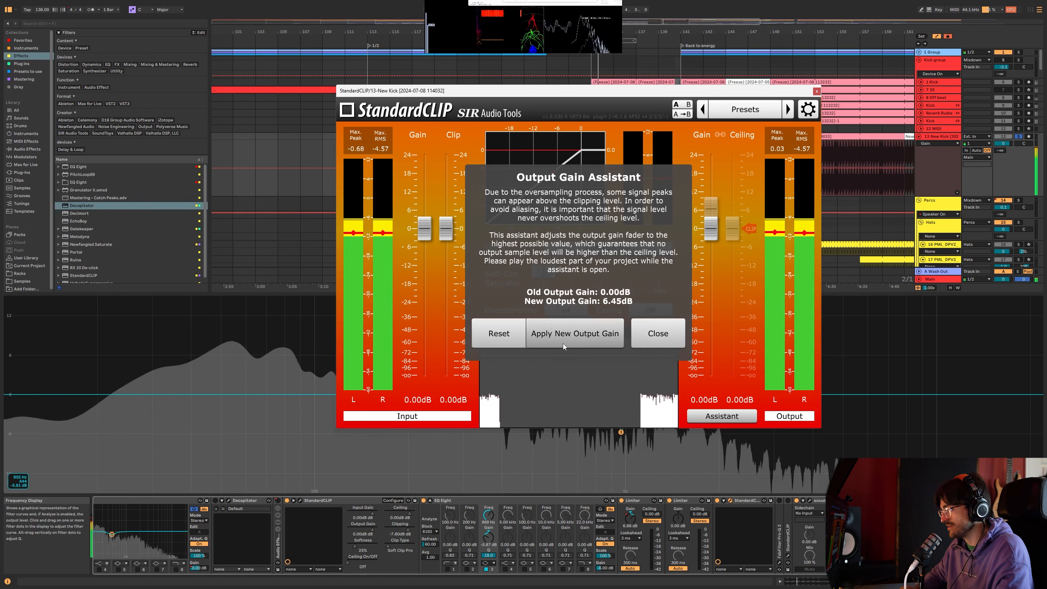
click(584, 334)
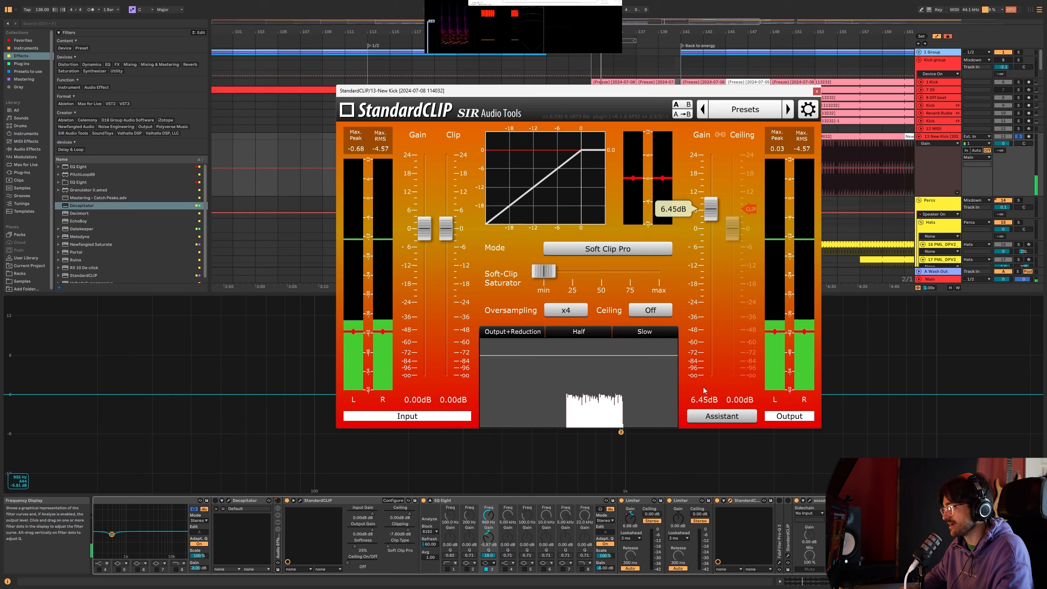
Step: Set this StandardCLIP's Clip level to -6.45 dB to mirror the output gain, and lower it to -6.70 dB during playback
click(715, 398)
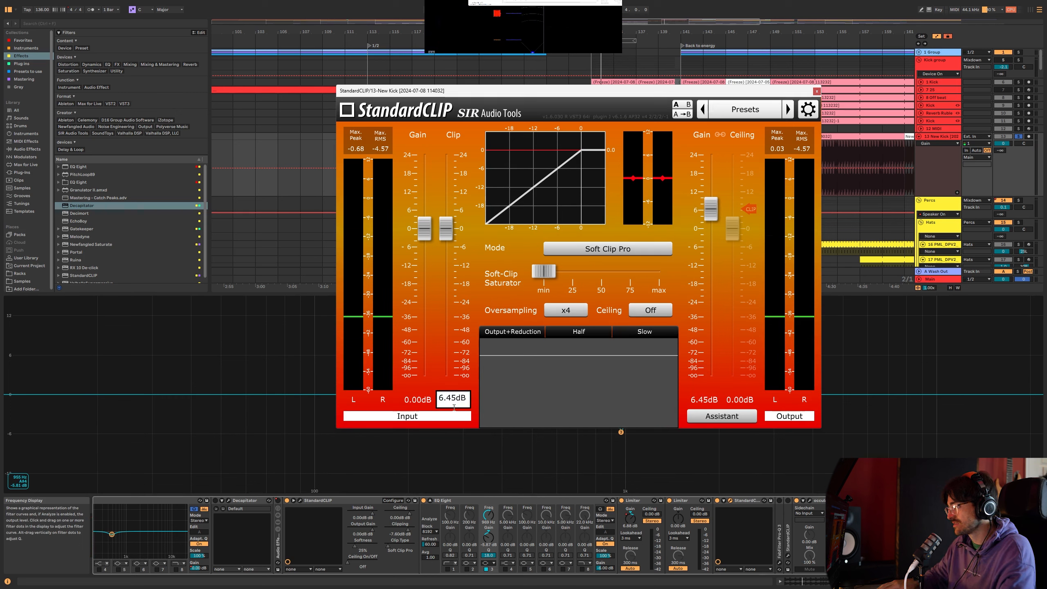
key(space)
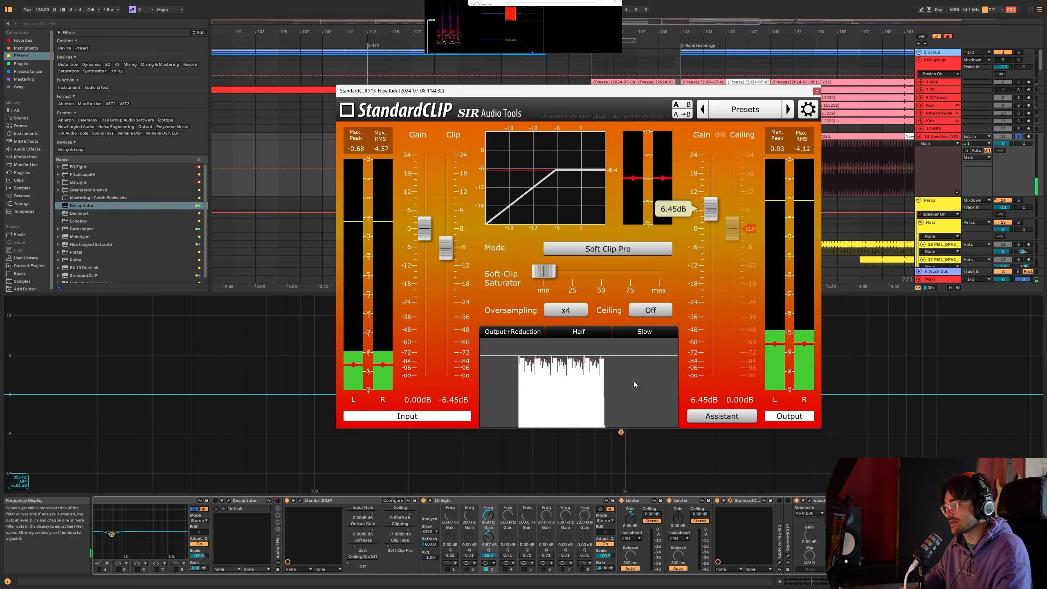
mouse_move(463, 240)
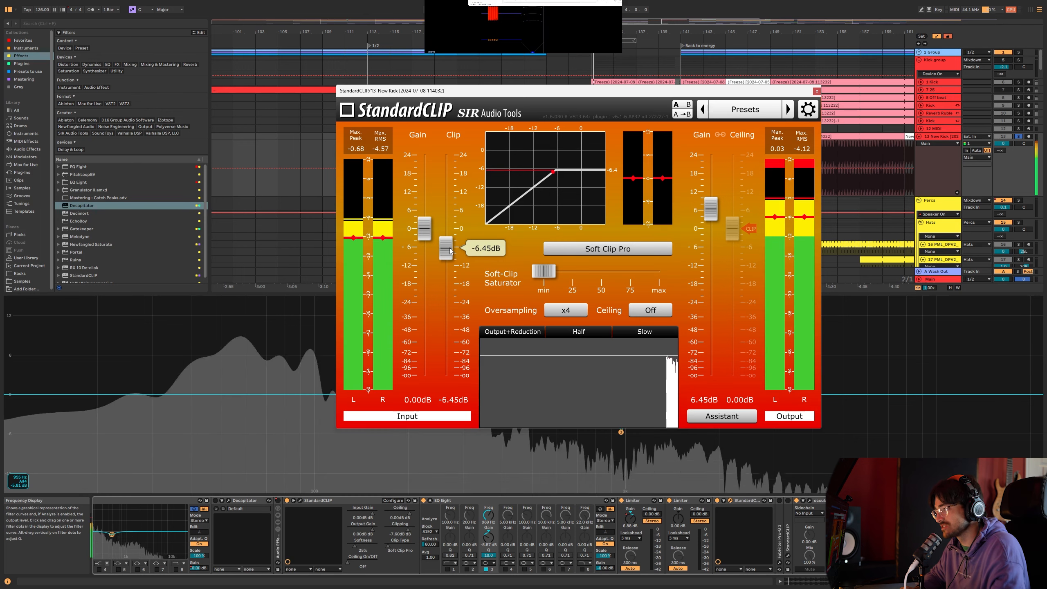
drag(450, 251, 451, 250)
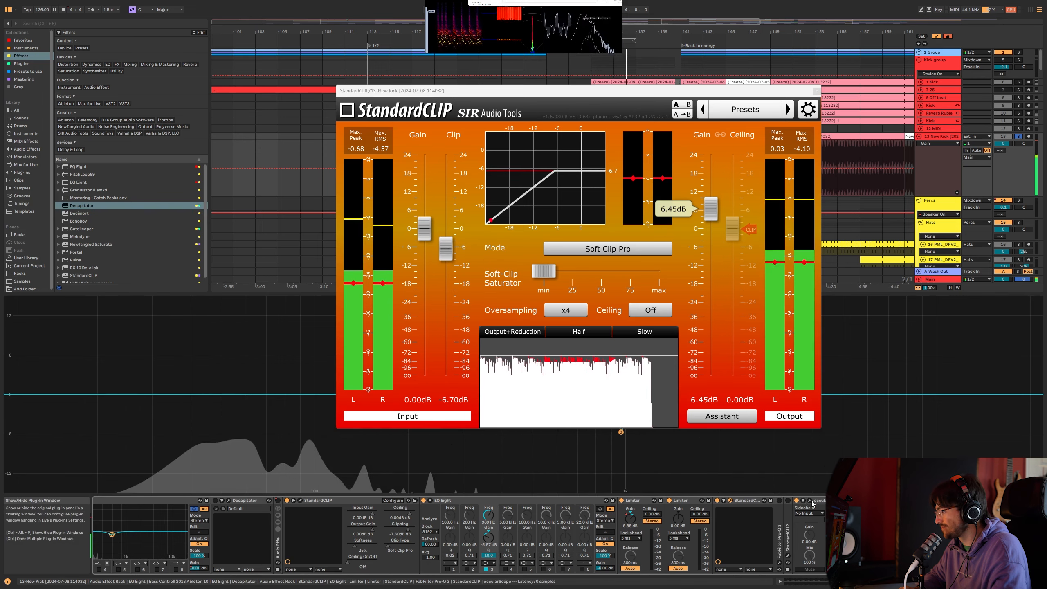
Step: Run occularScope live to watch the waveform, set StandardCLIP's Clip level to -6.90 dB, and close both plug-in windows
click(810, 501)
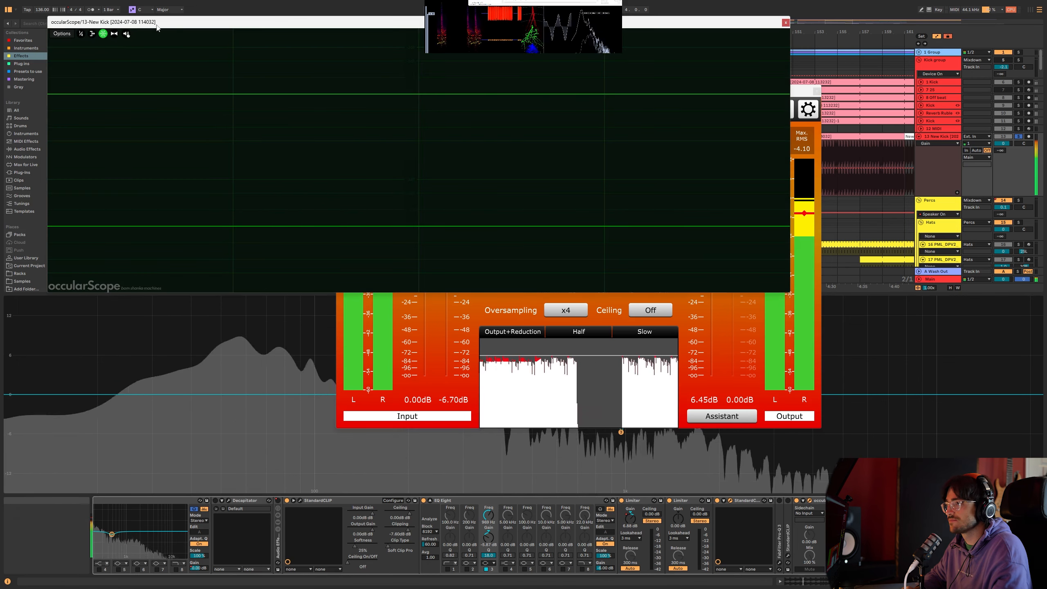
click(103, 35)
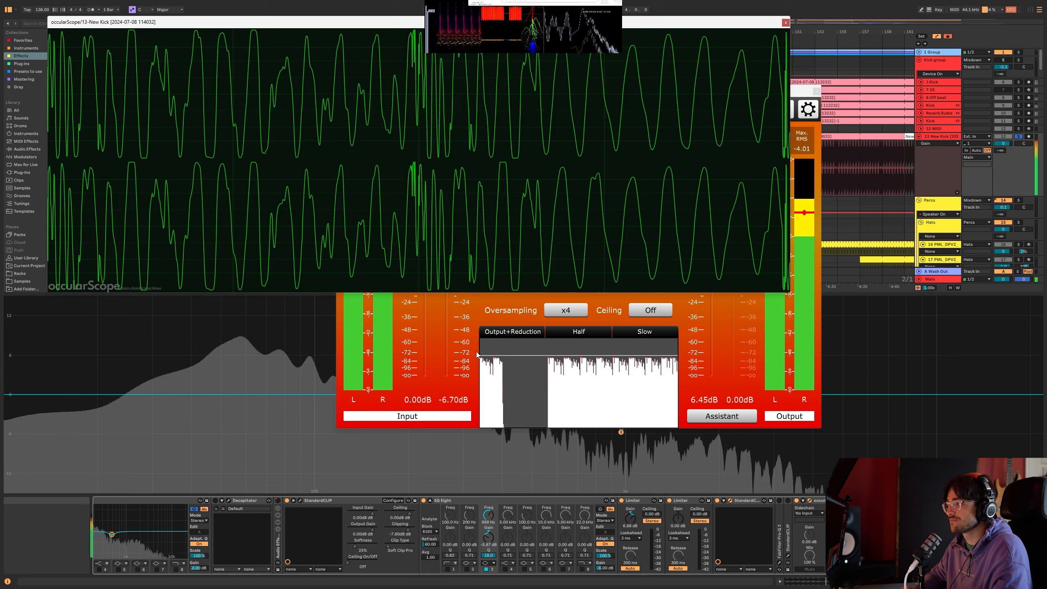
click(467, 343)
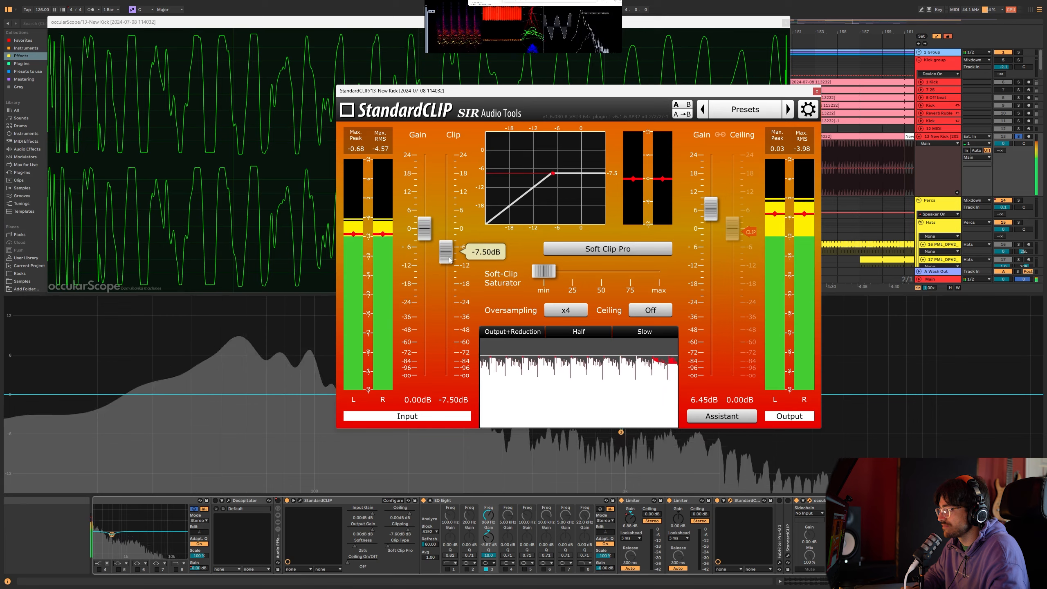
drag(450, 259, 449, 257)
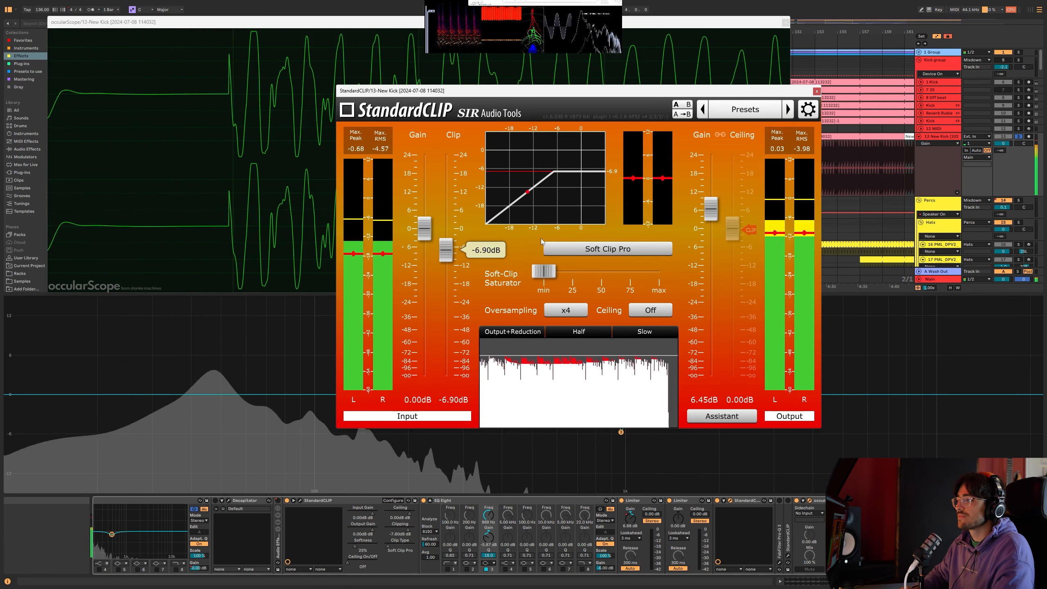
click(817, 91)
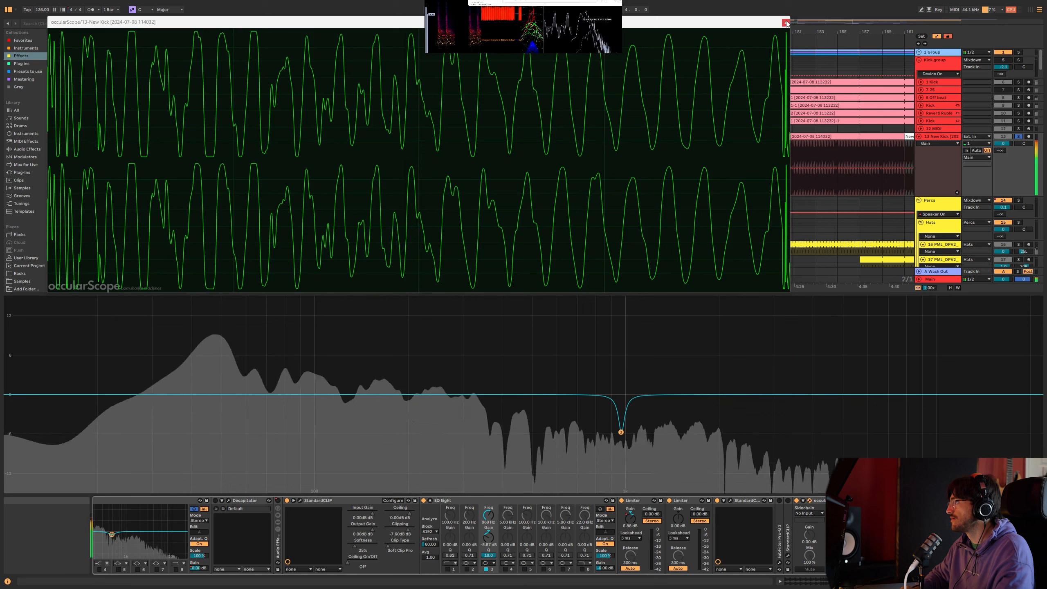
click(785, 23)
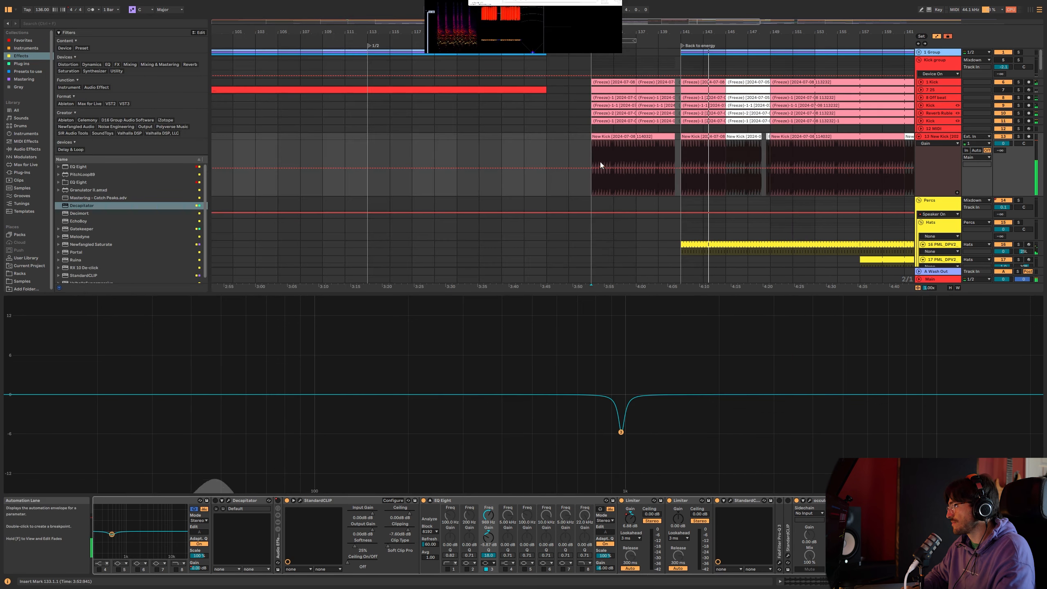
Step: Play from bar 133 with an enlarged New Kick lane and check the Kick group's loudness in Youlean Loudness Meter 2
click(595, 149)
key(space)
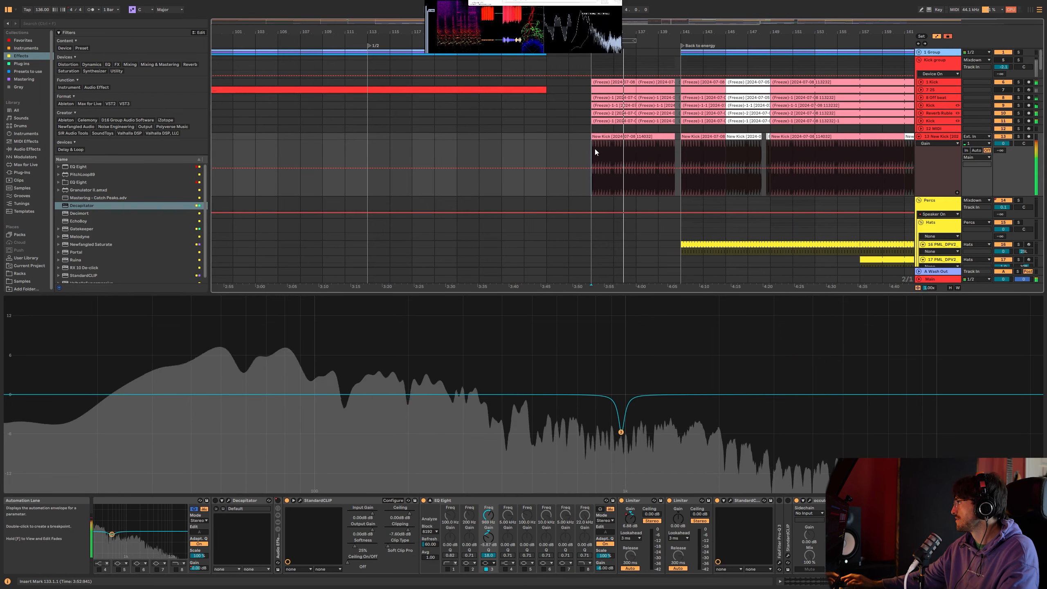
key(alt+plus)
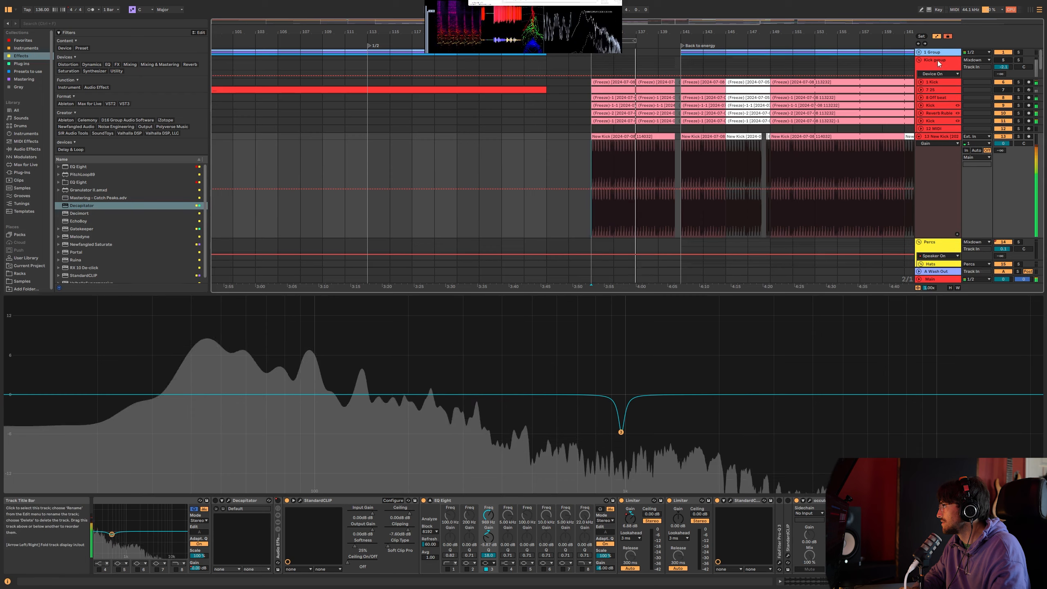
click(938, 60)
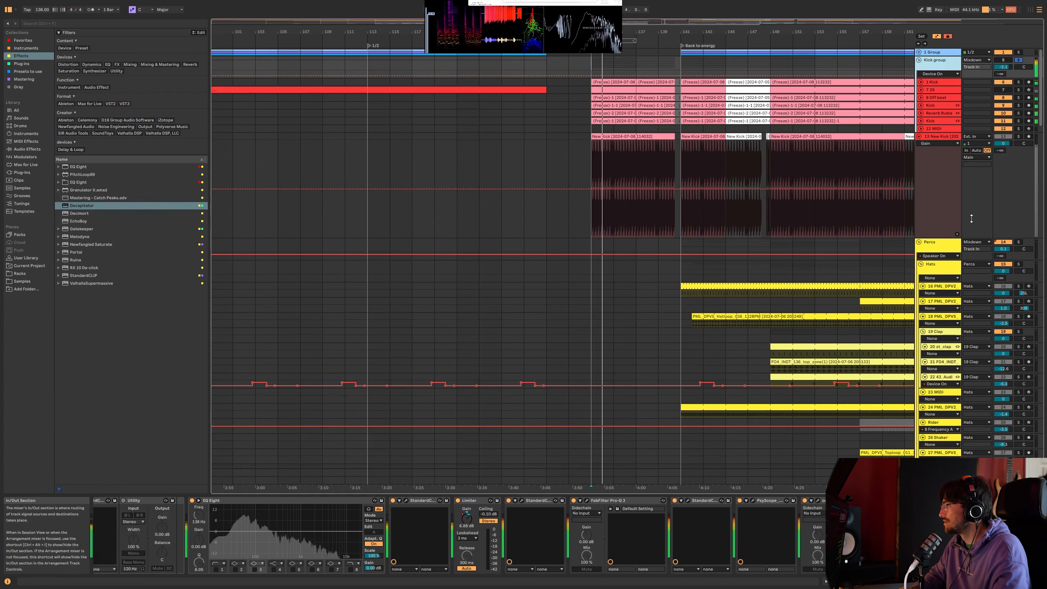
key(alt+plus)
key(alt+plus)
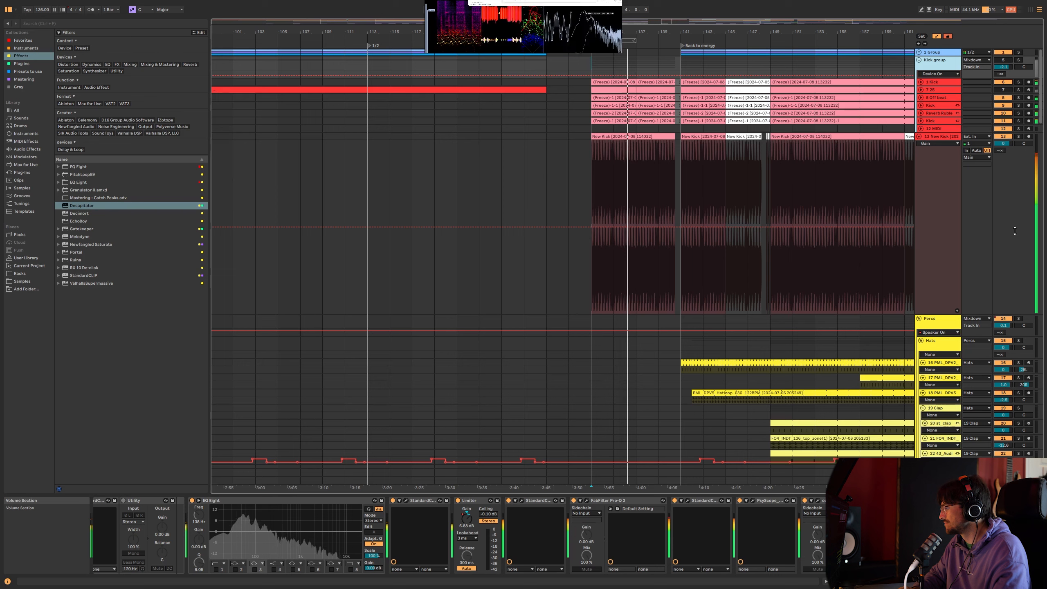
click(818, 500)
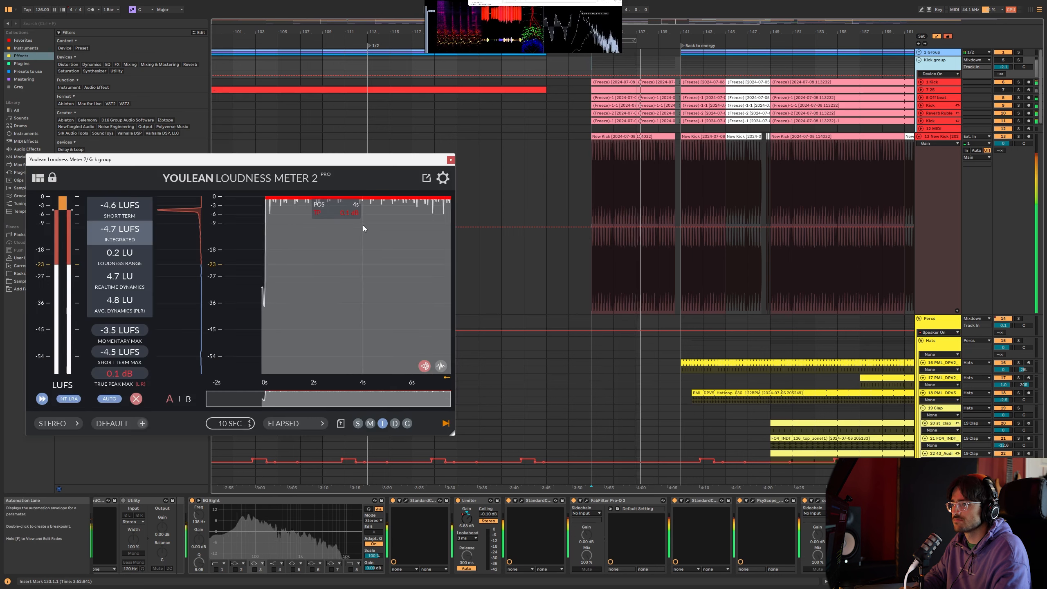
click(450, 160)
Step: Restart playback from 1.1.1 at the arrangement's beginning and examine New Kick's list of automated parameters
drag(362, 33, 362, 119)
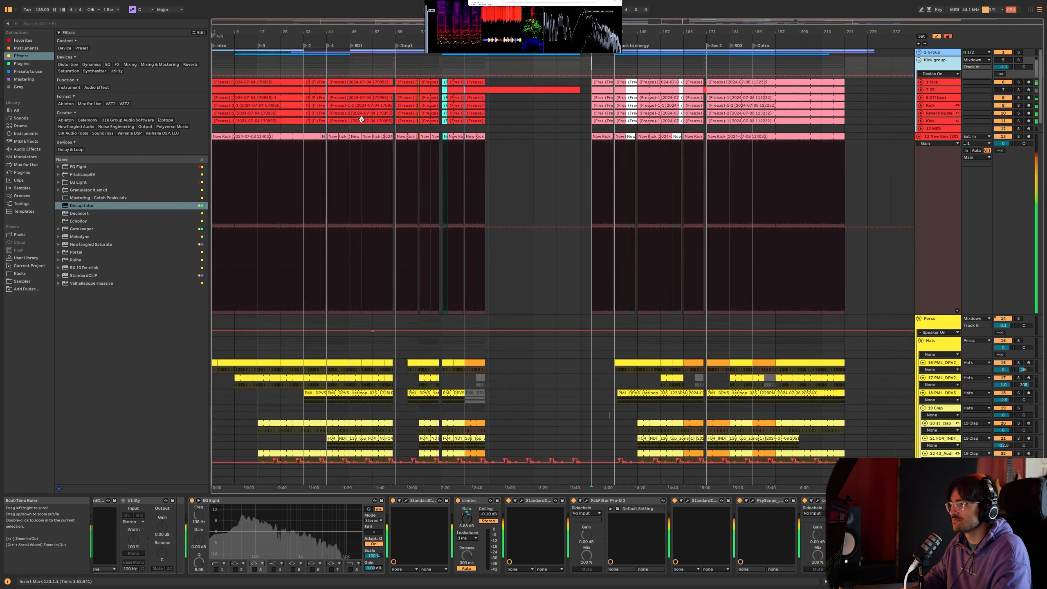
click(214, 170)
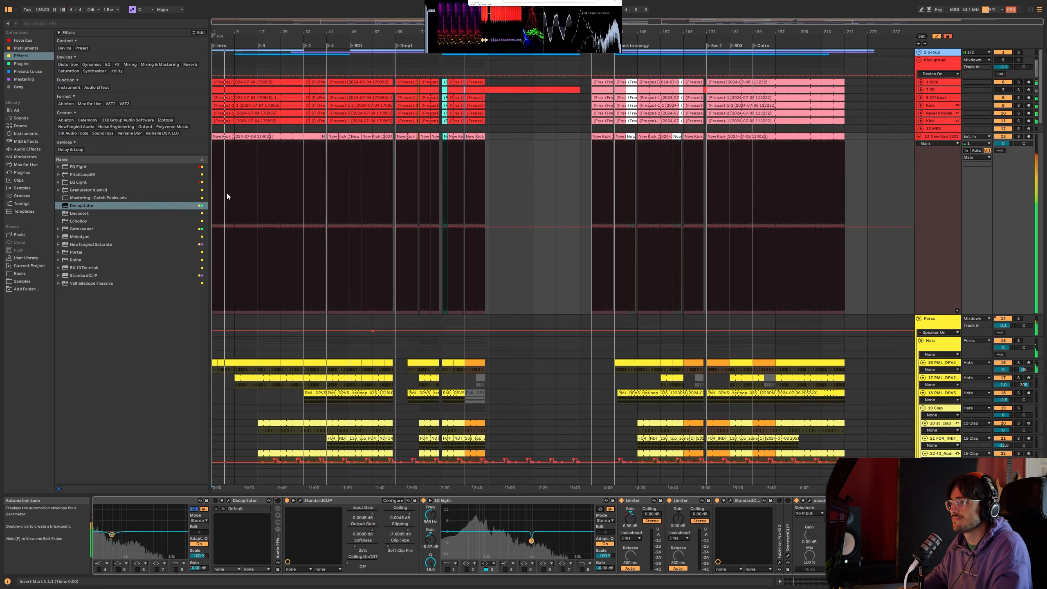
scroll(227, 194, up, 5)
click(923, 202)
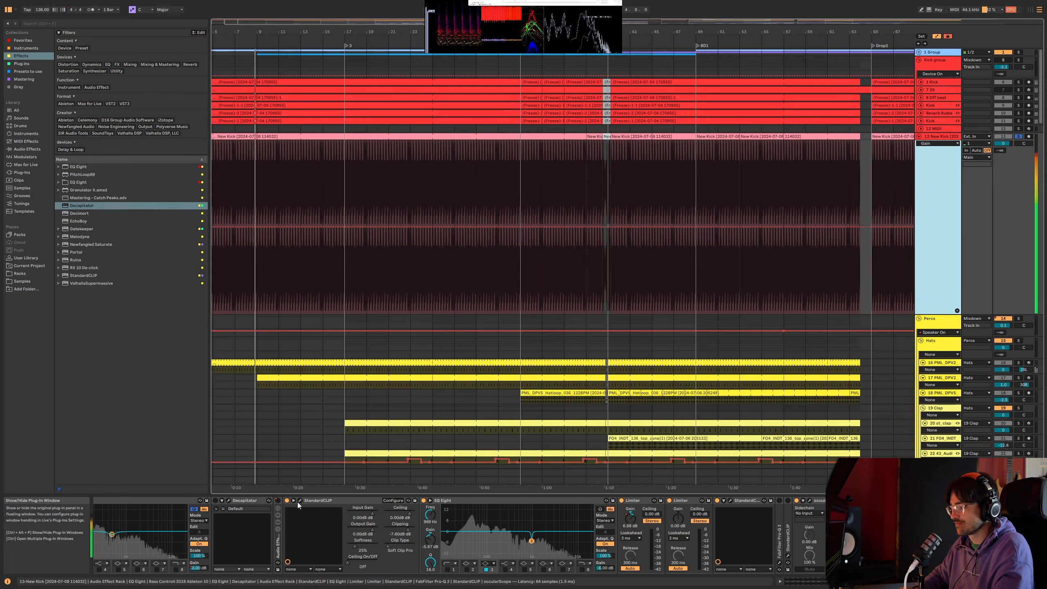
click(946, 144)
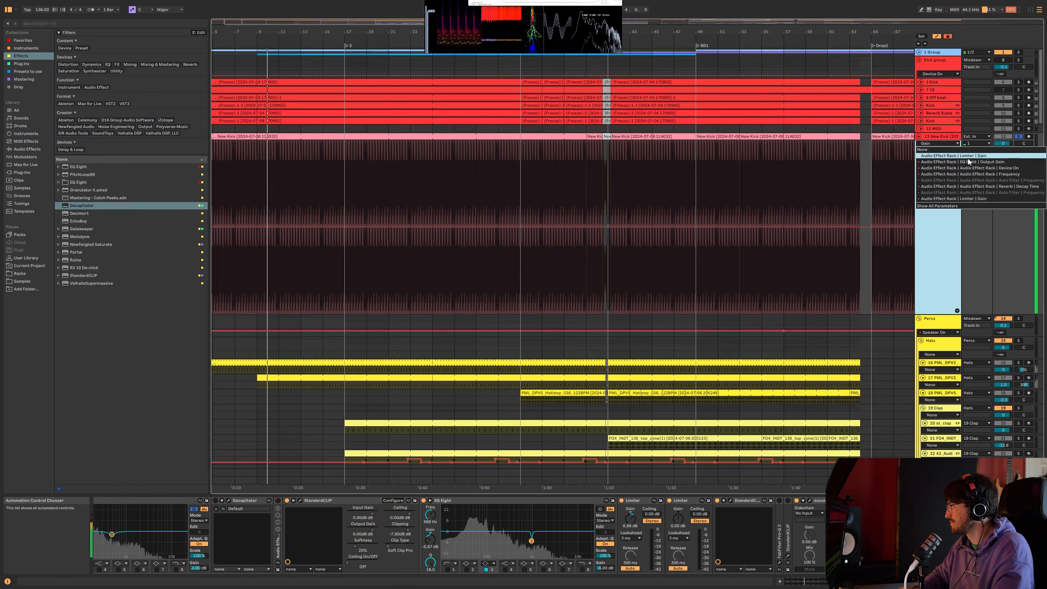
key(Escape)
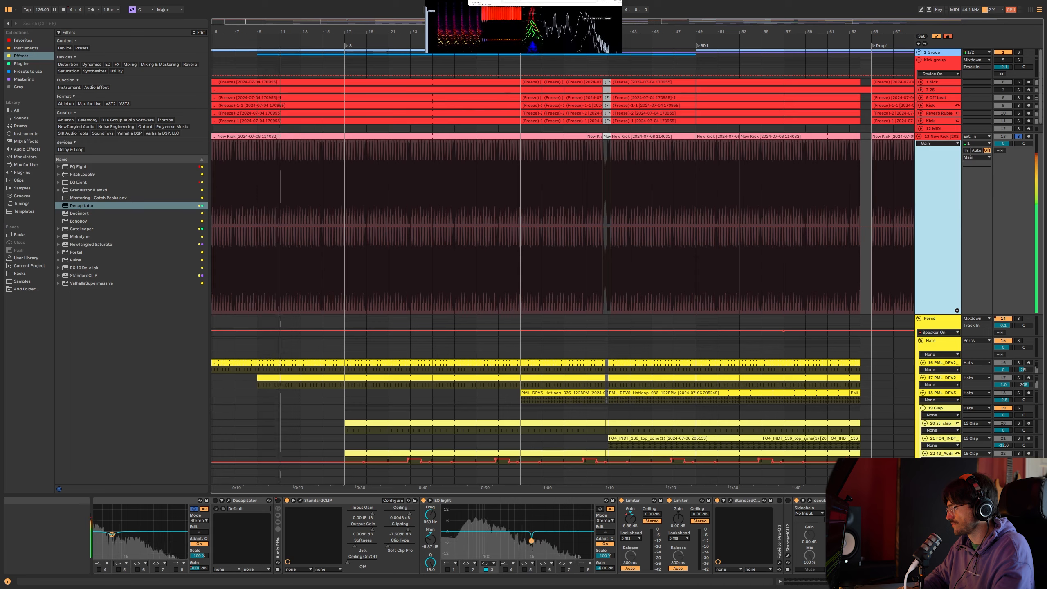
Step: Compare New Kick with the StandardCLIP after Decapitator bypassed, fold that device and switch it back on
scroll(576, 521, up, 5)
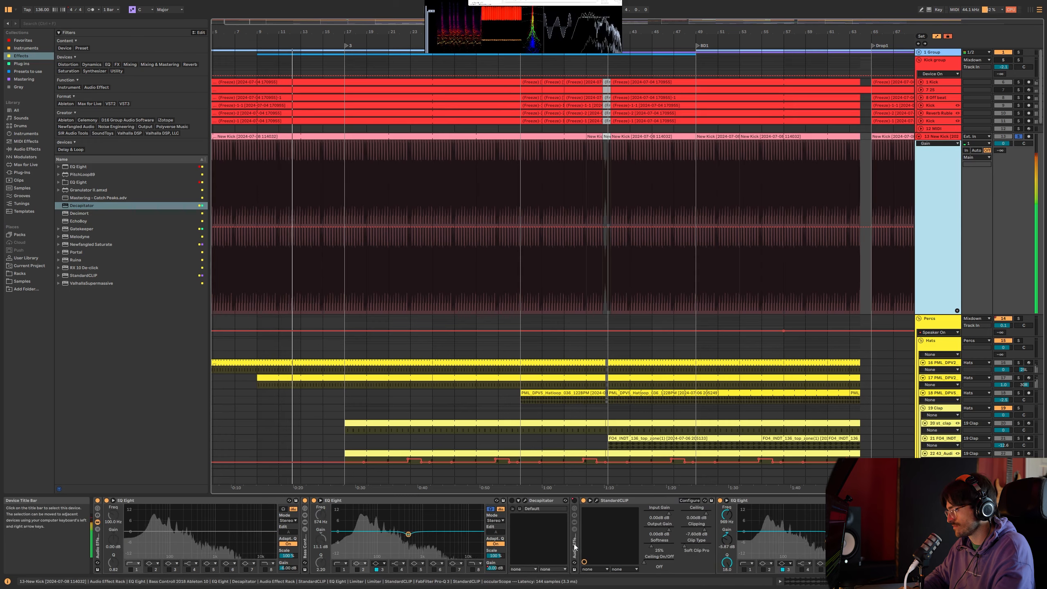
click(574, 544)
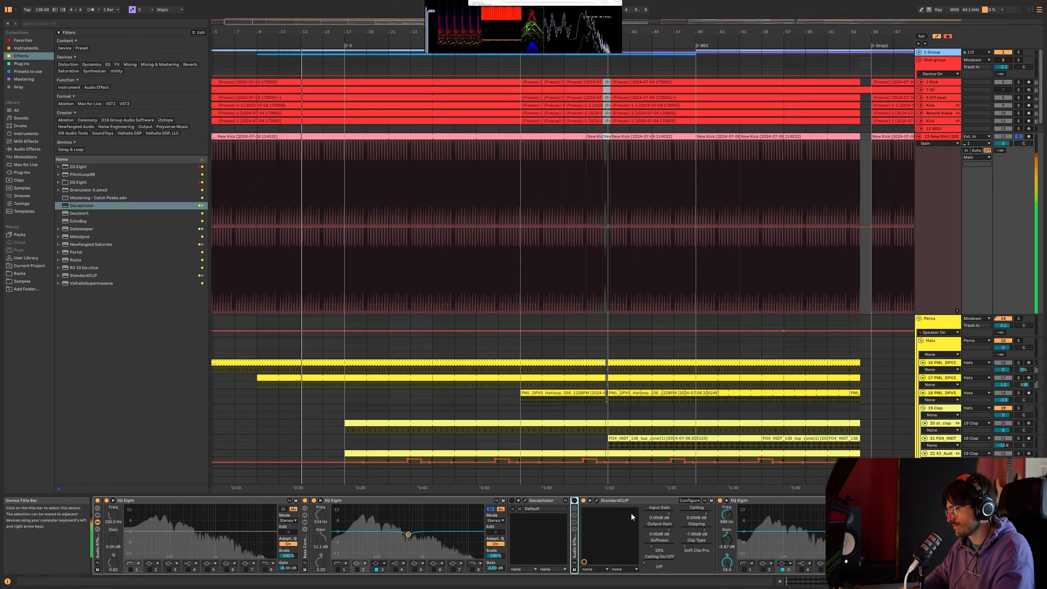
click(584, 501)
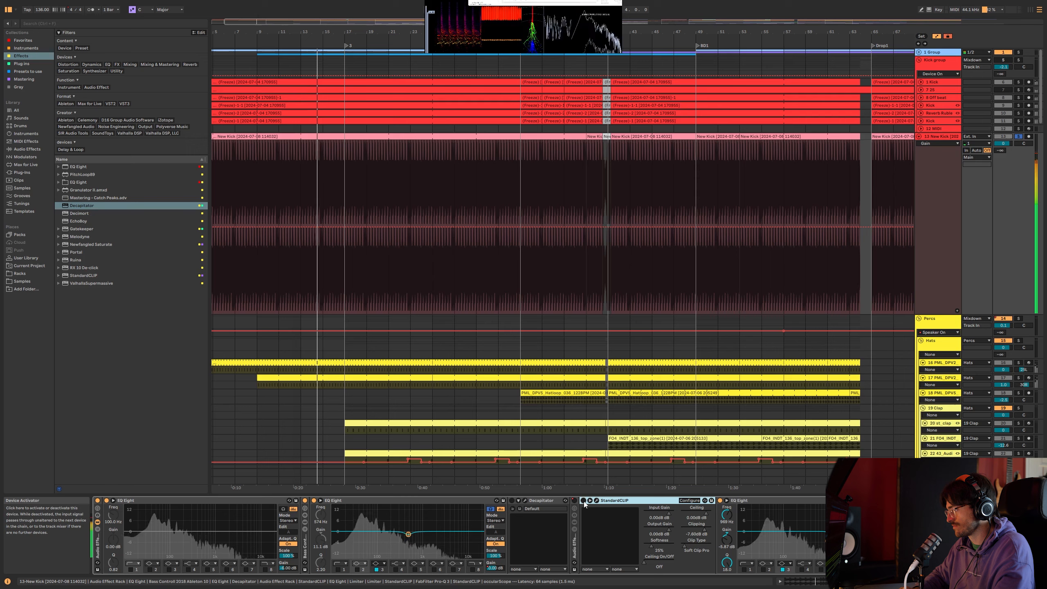
double_click(615, 501)
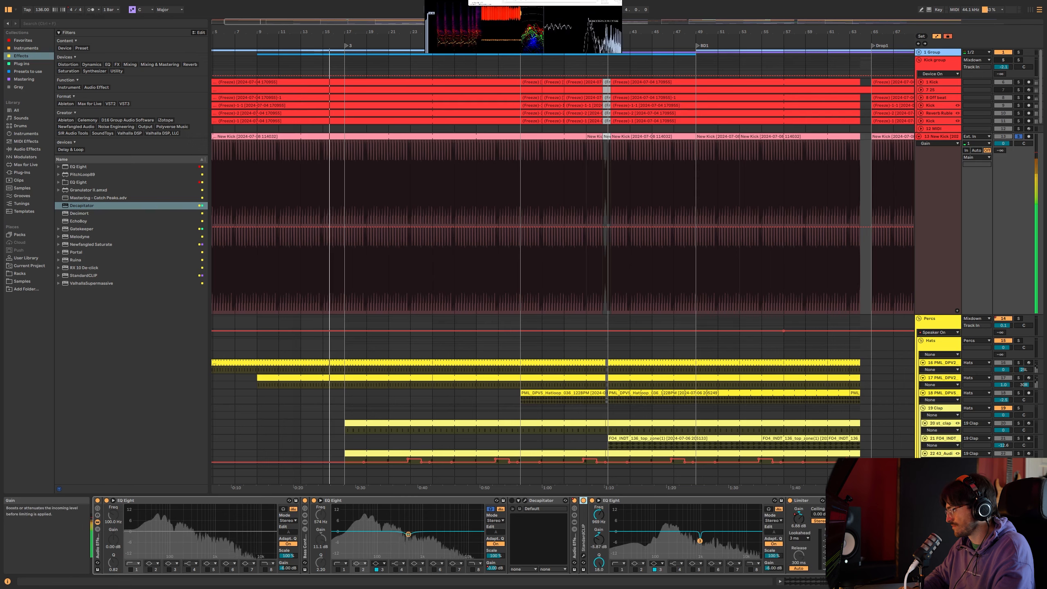
click(583, 500)
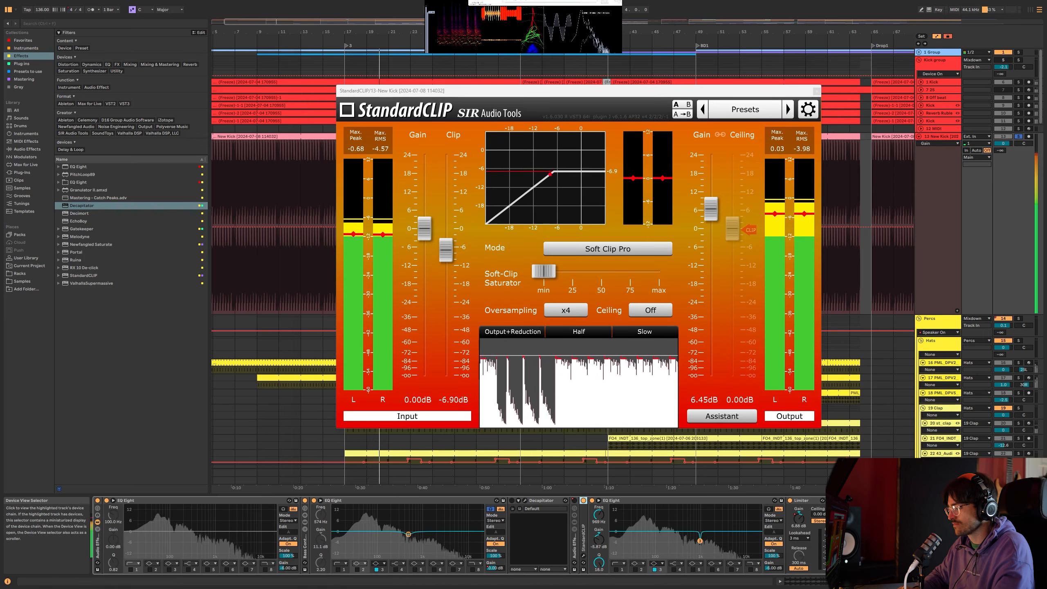
Step: Activate the FabFilter Pro-Q 3 low cut near the end of New Kick's chain and hide the plug-in windows
scroll(806, 506, right, 5)
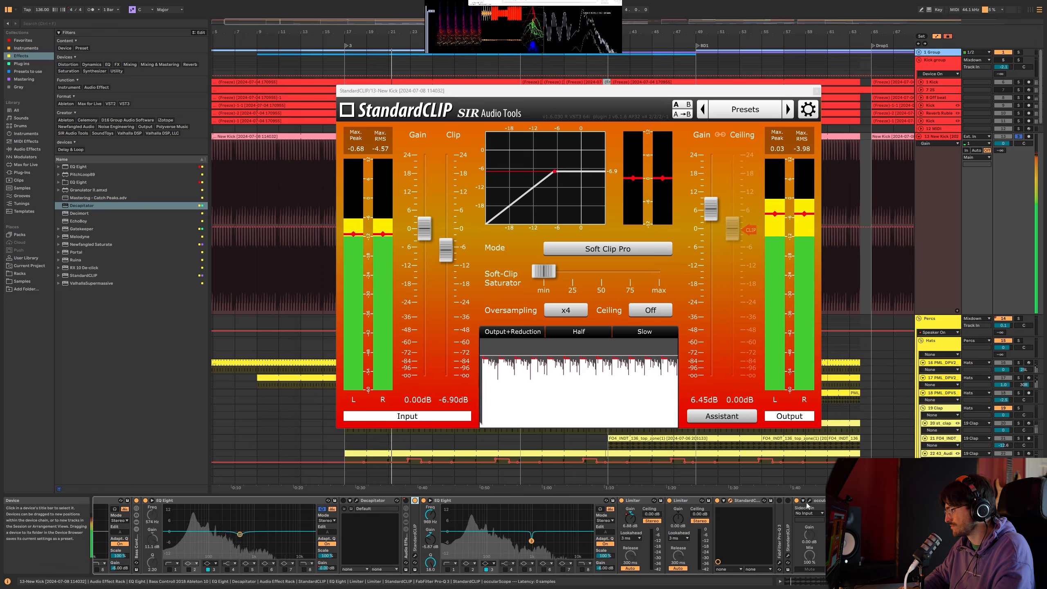
double_click(779, 536)
click(792, 500)
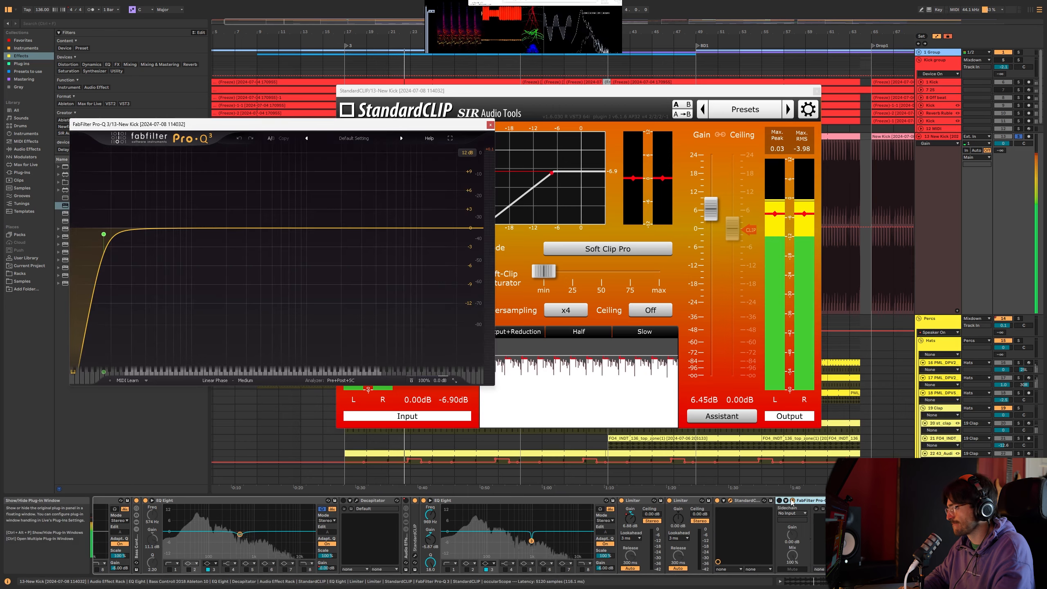
click(779, 501)
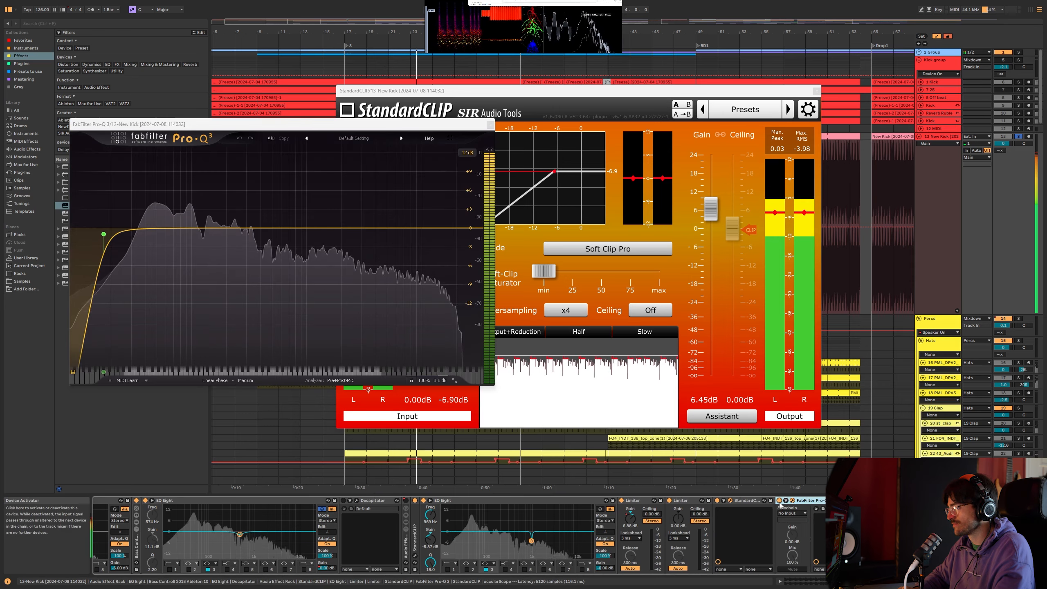
key(ctrl+alt+p)
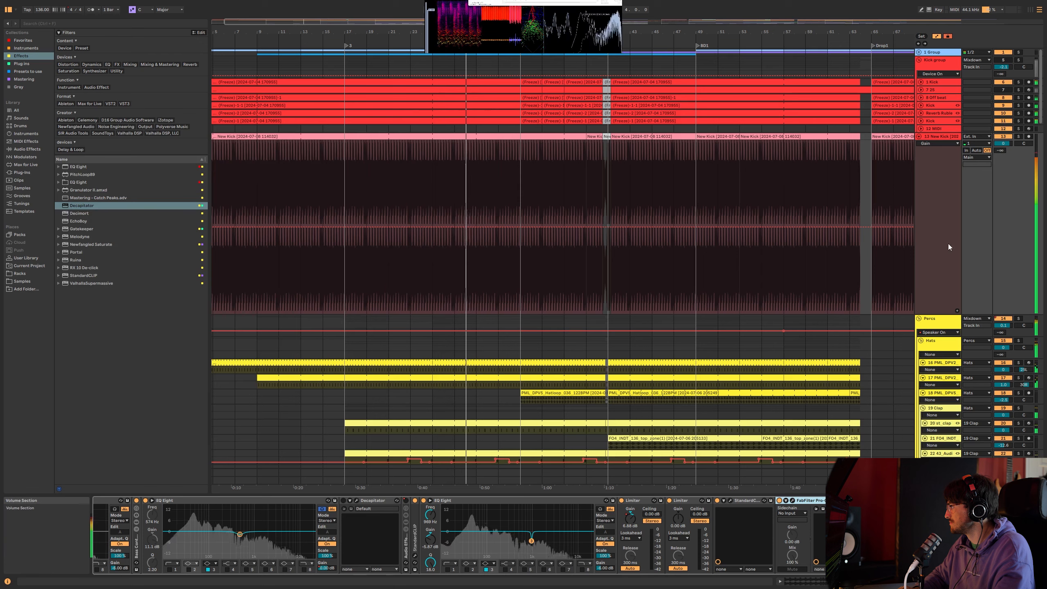
click(936, 475)
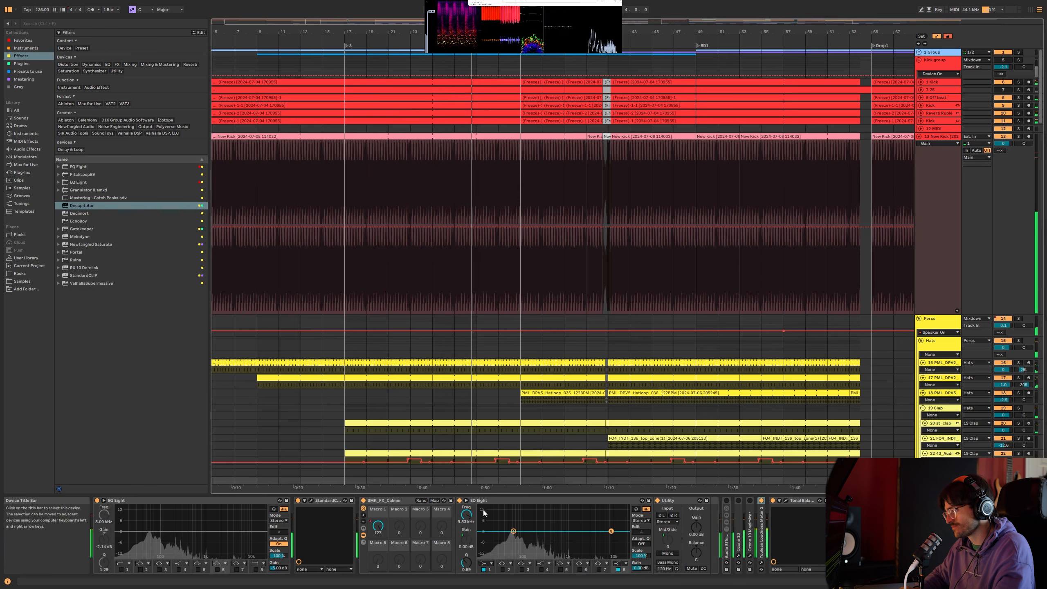
click(311, 500)
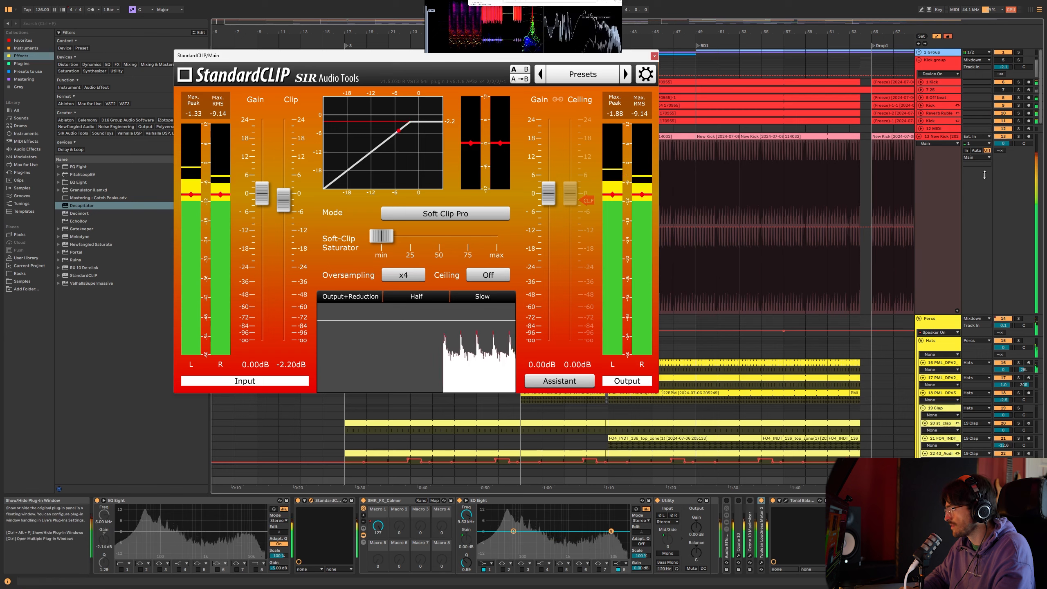
click(938, 231)
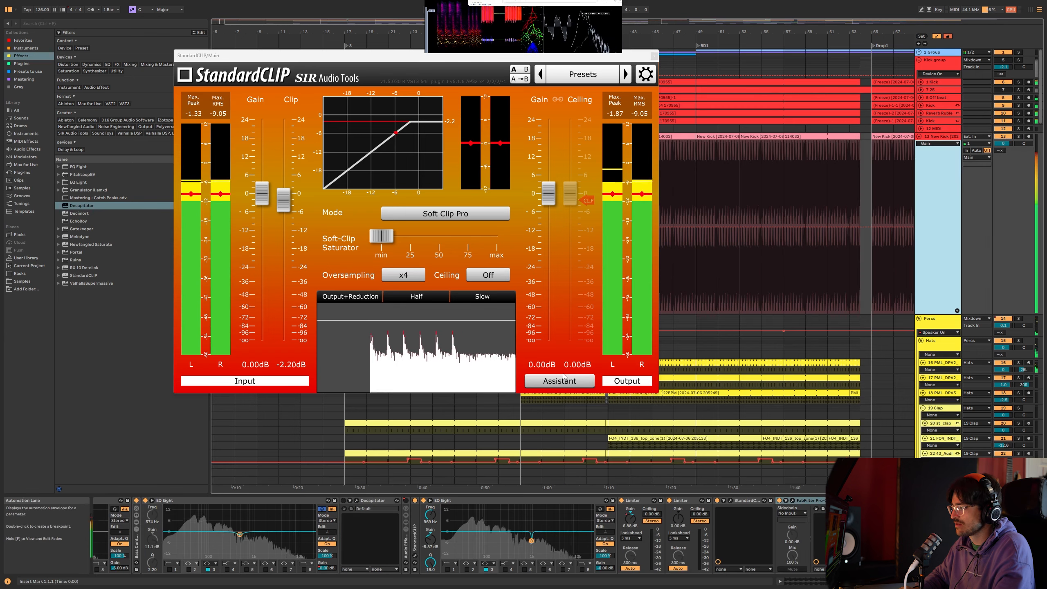
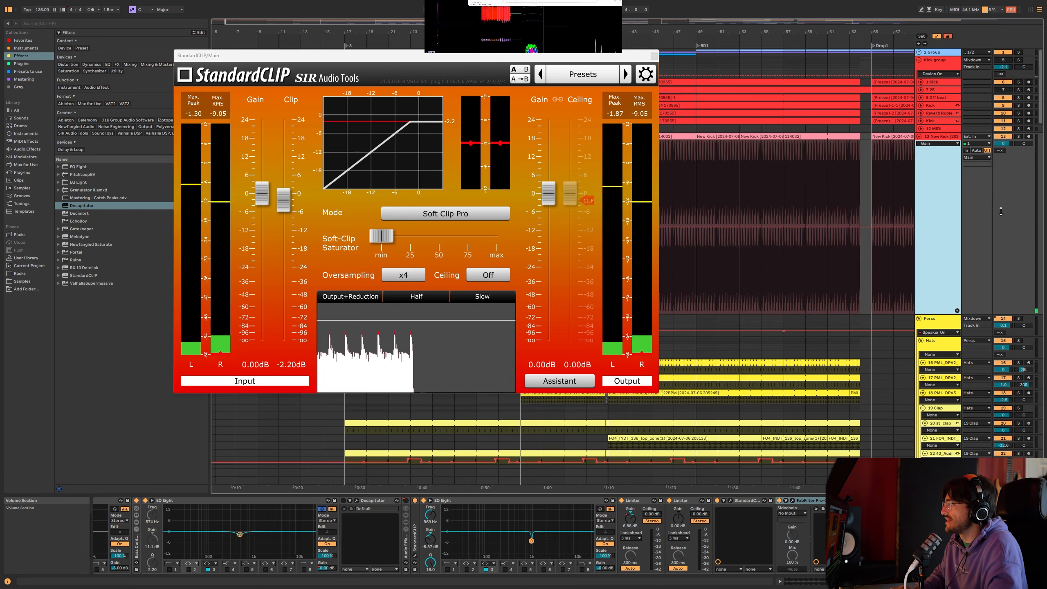
Step: Open New Kick's Youlean Loudness Meter 2 and restart playback with the Main track's devices shown to measure loudness
click(943, 136)
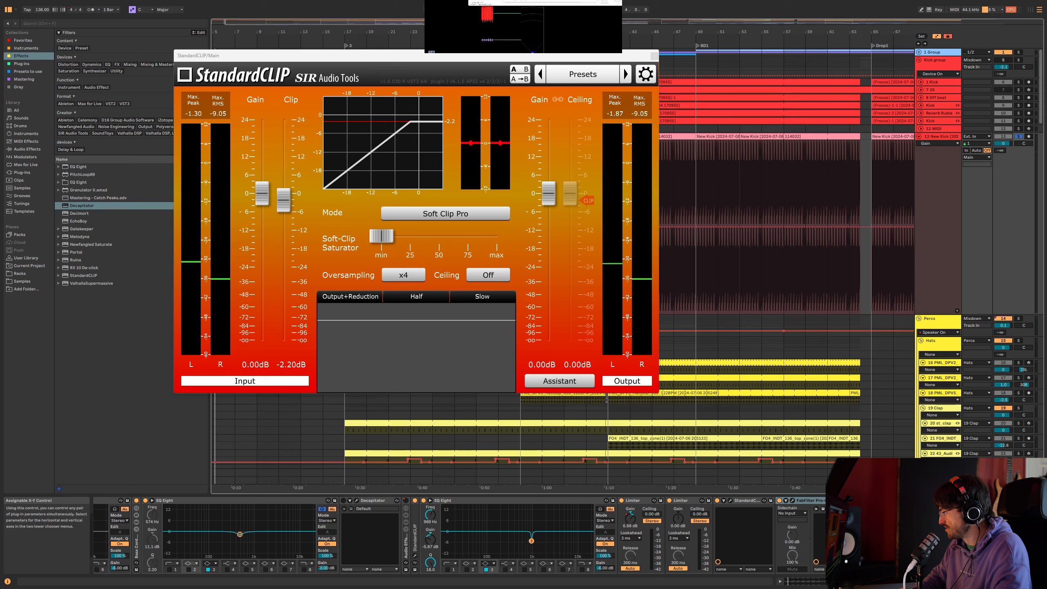
scroll(412, 536, right, 3)
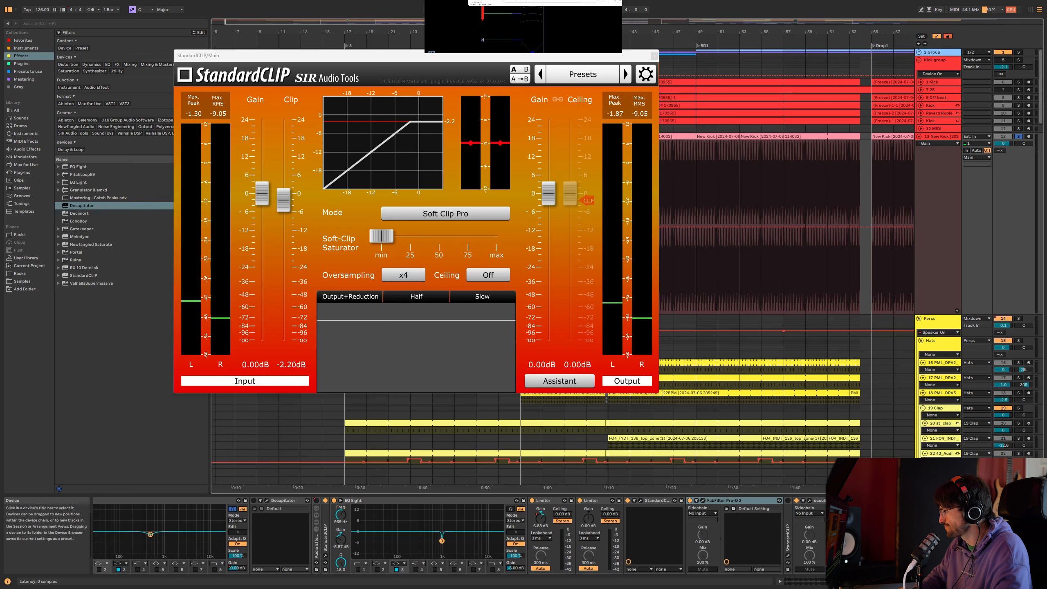
click(907, 500)
click(938, 481)
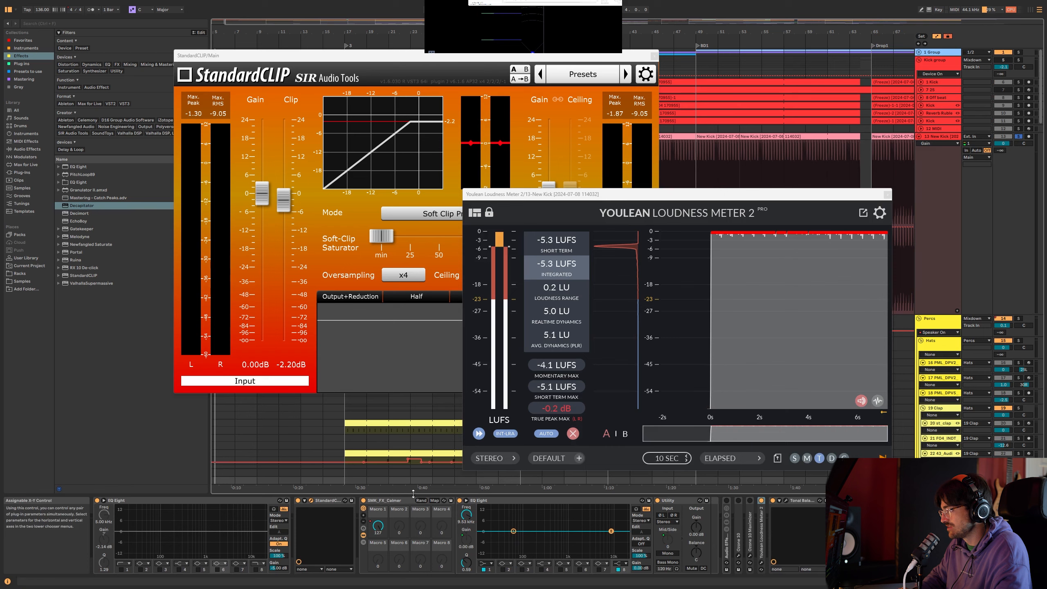
key(space)
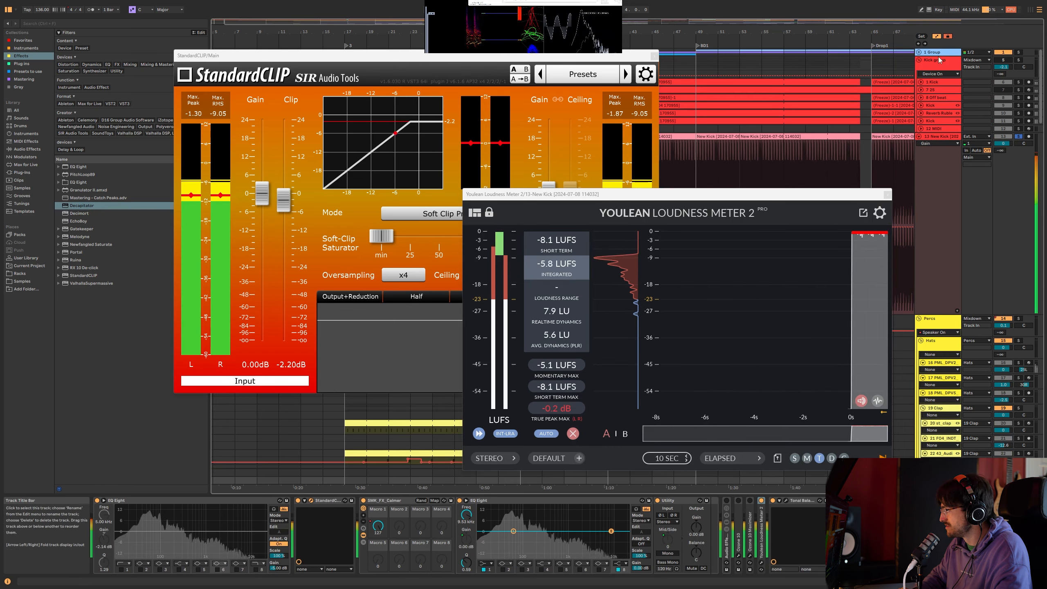
Step: Close the loudness meter and Main StandardCLIP windows, and inspect the clipping in the Kick group's StandardCLIP
click(939, 60)
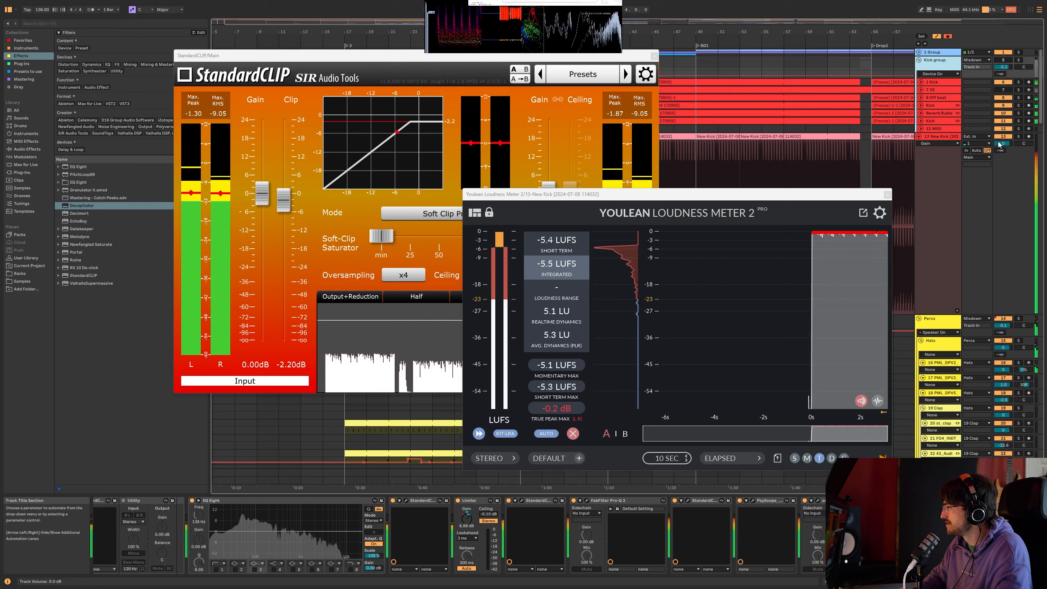
click(887, 194)
click(654, 55)
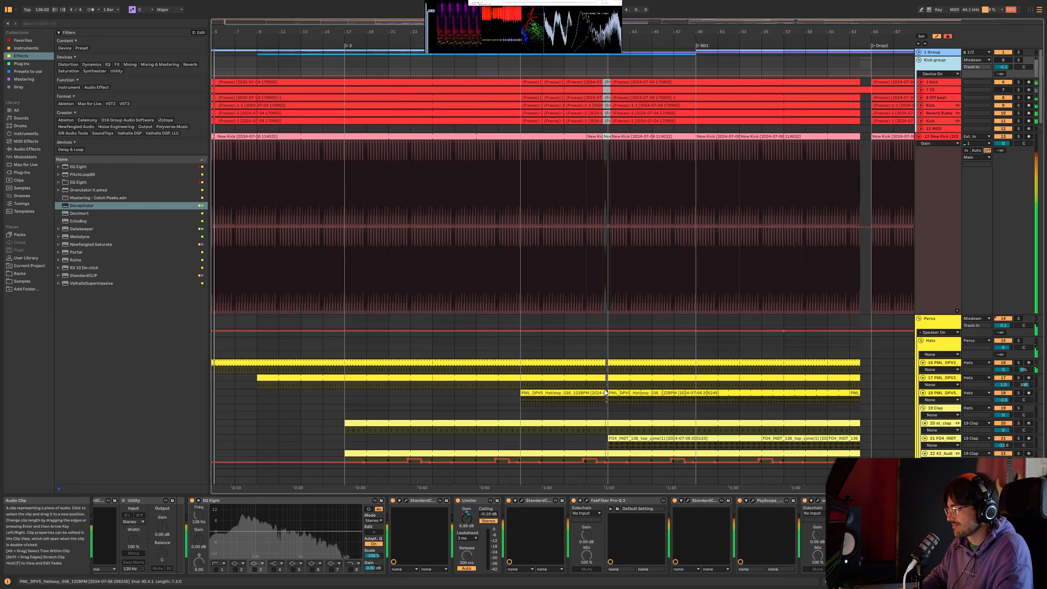
click(522, 500)
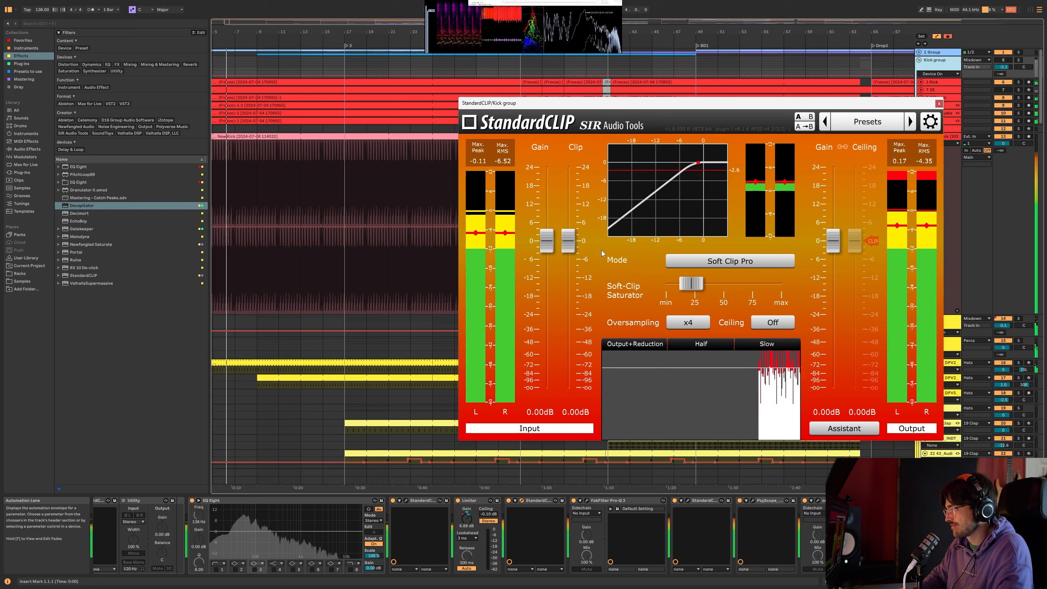
click(939, 103)
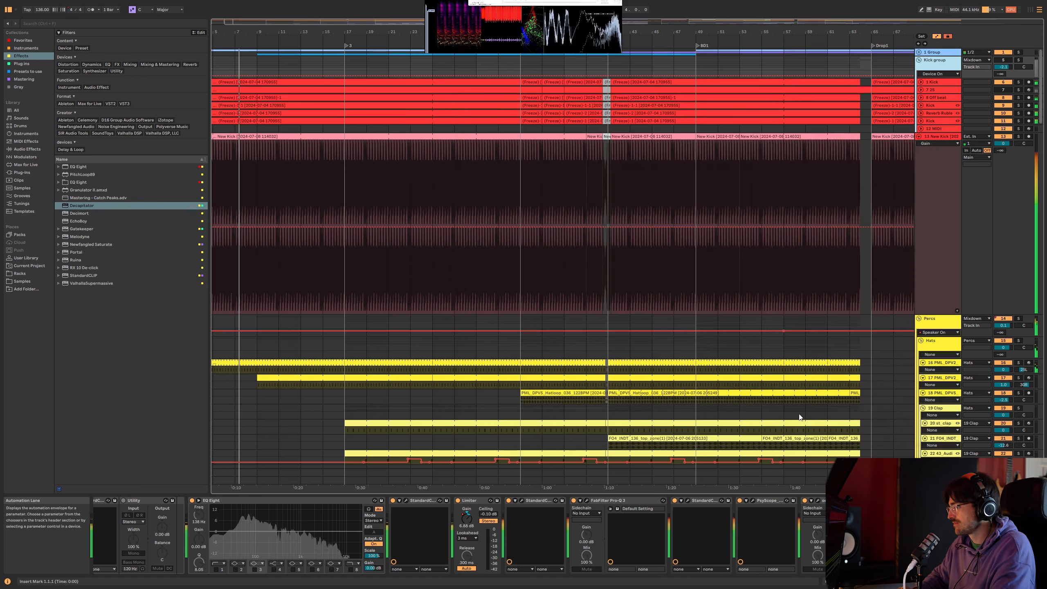
Step: Turn on the 138 Hz band of the Kick group's EQ Eight and toggle a band in New Kick's EQ Eight during playback
click(254, 570)
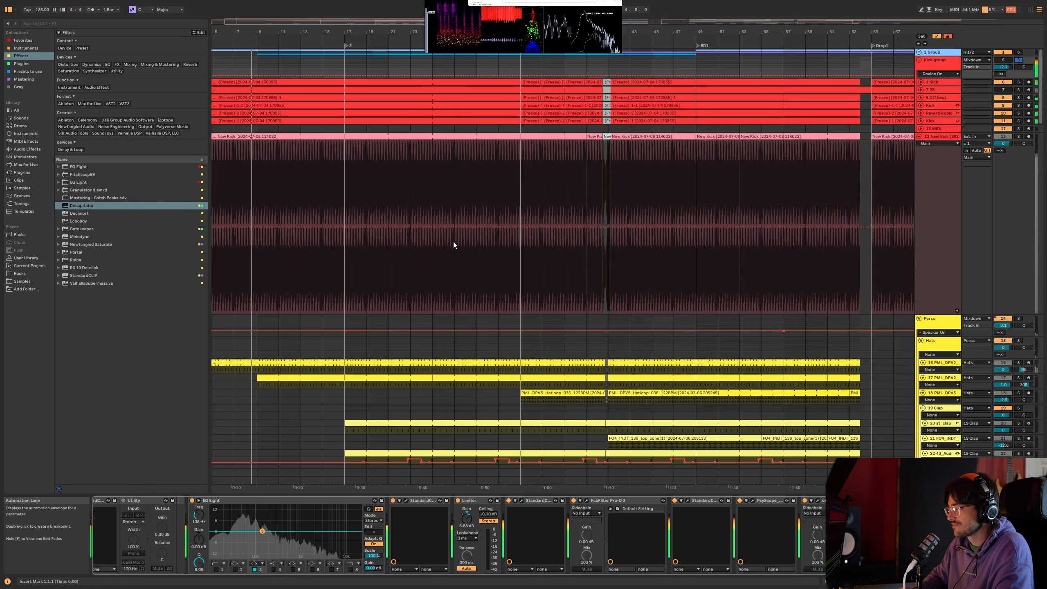
click(433, 291)
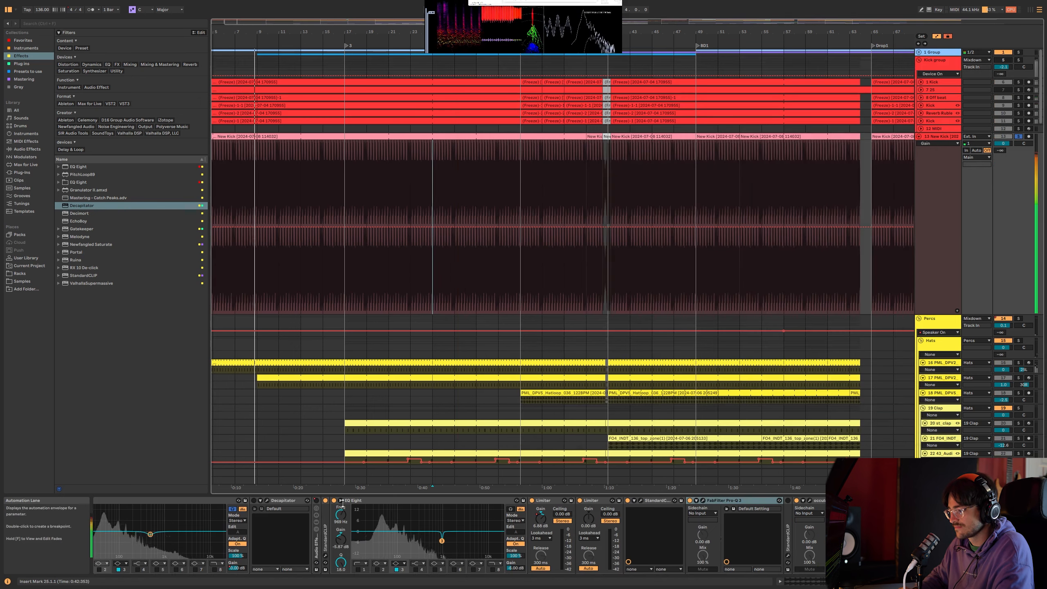
click(433, 573)
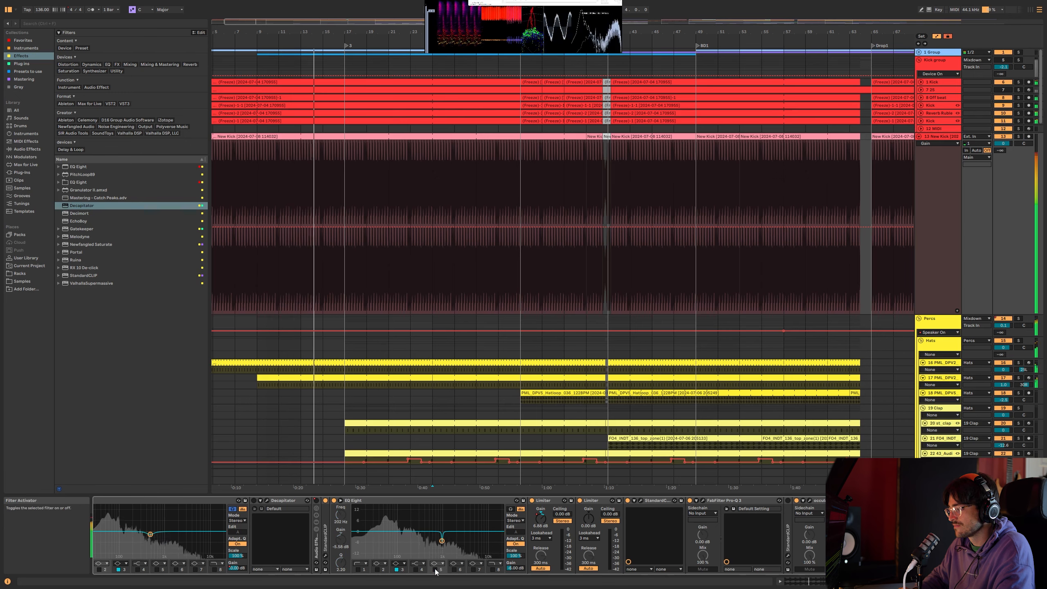
scroll(962, 220, down, 1)
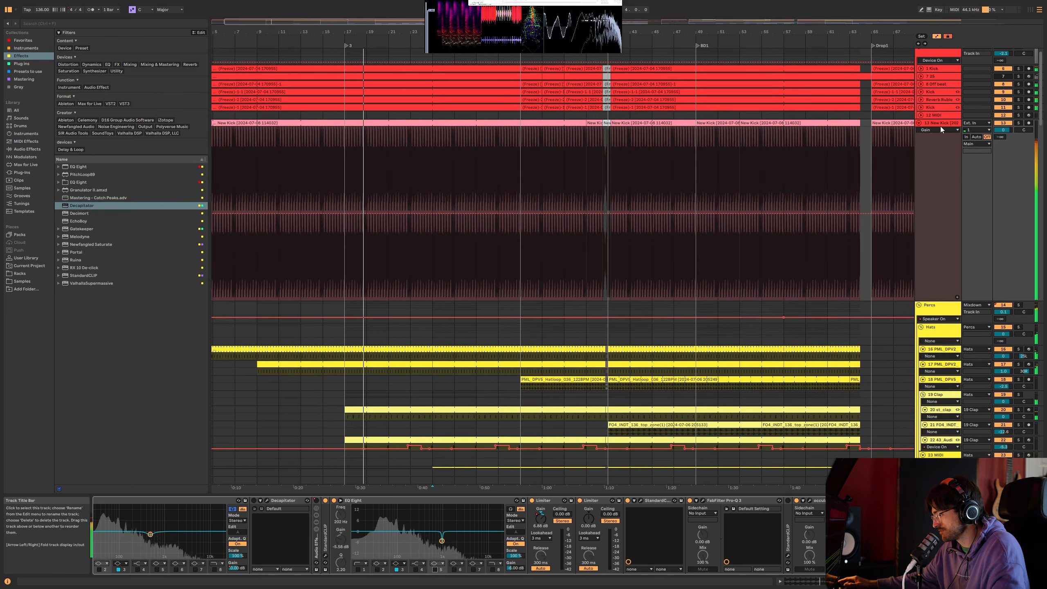
Step: Solo and duplicate the New Kick track, and start playback of the copy from bar 133
click(673, 124)
scroll(669, 153, down, 4)
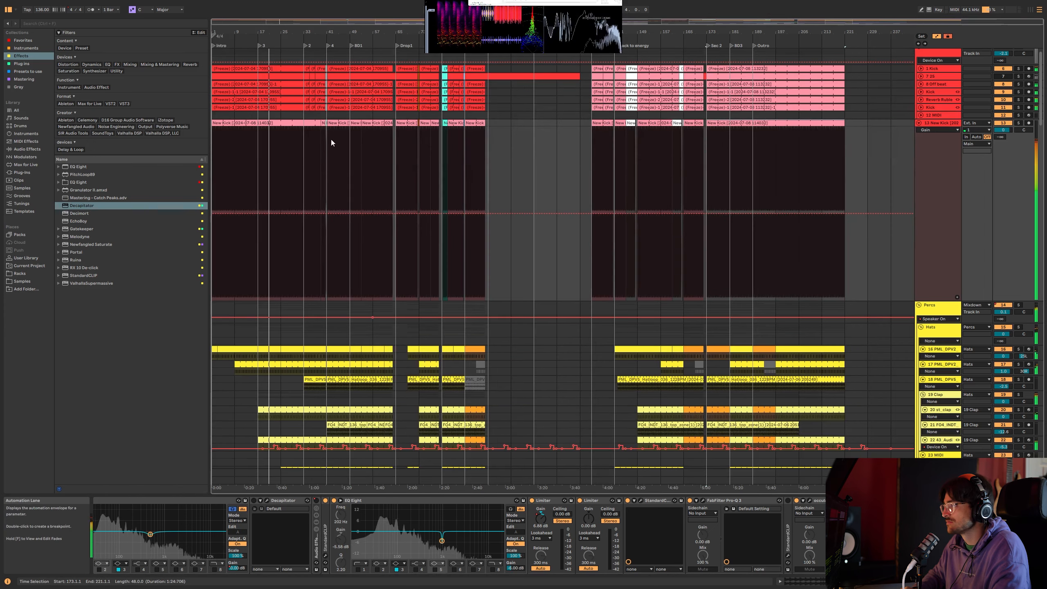
click(929, 126)
key(s)
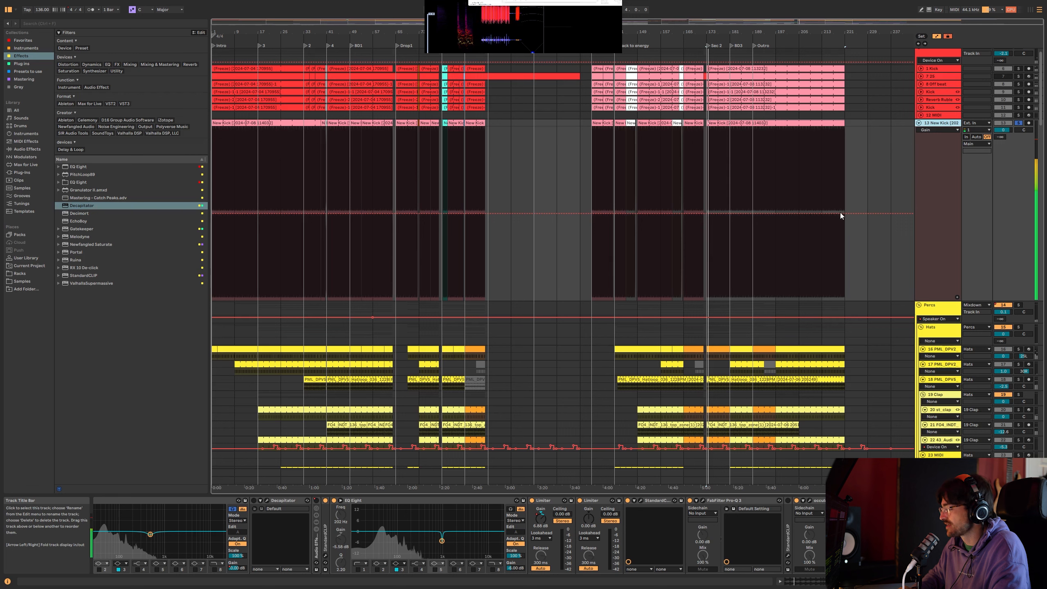
key(ctrl+d)
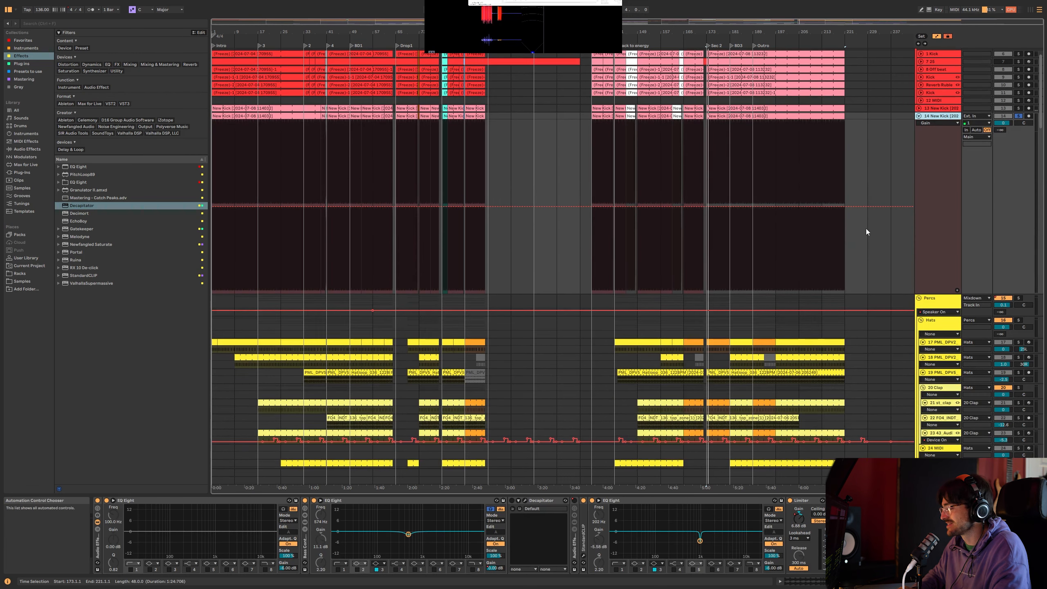
click(603, 184)
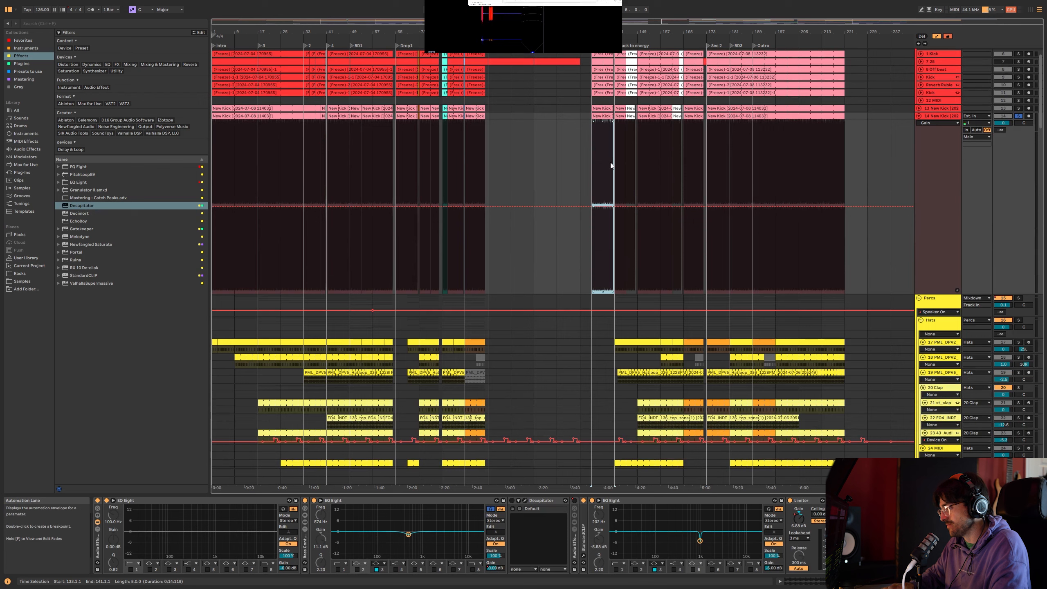
key(space)
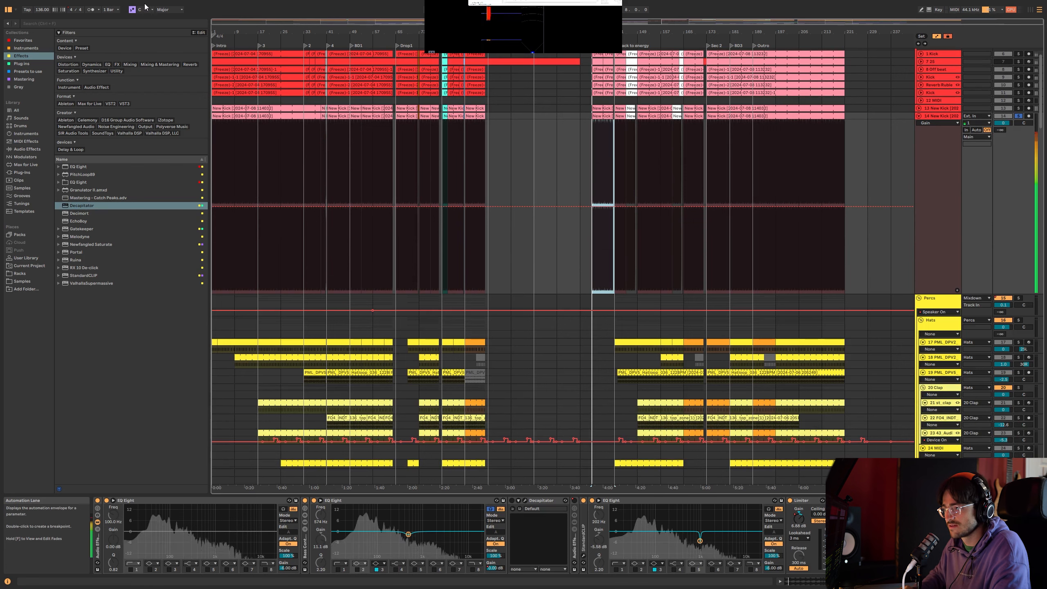
Step: Strip the copied track's effects down to Youlean Loudness Meter 2, and add Reverb followed by EQ Eight from the audio effects
click(28, 150)
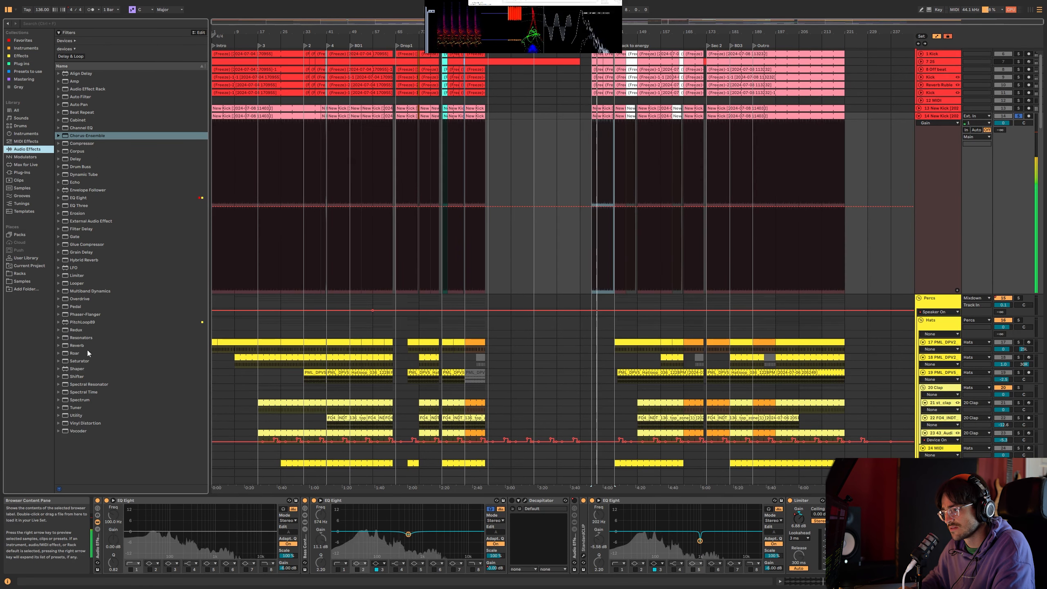
click(98, 560)
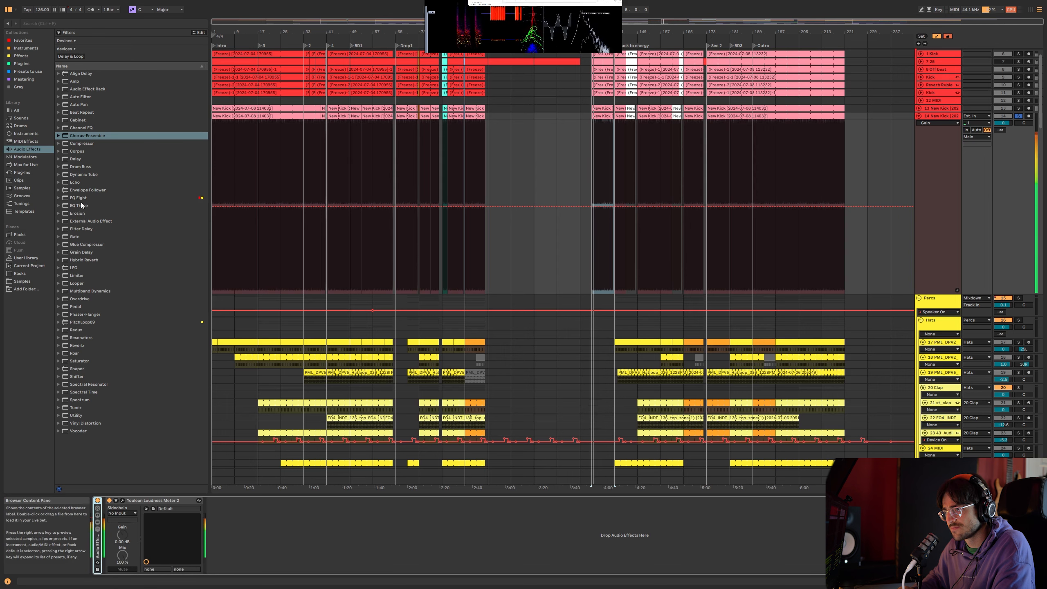
drag(80, 198, 299, 581)
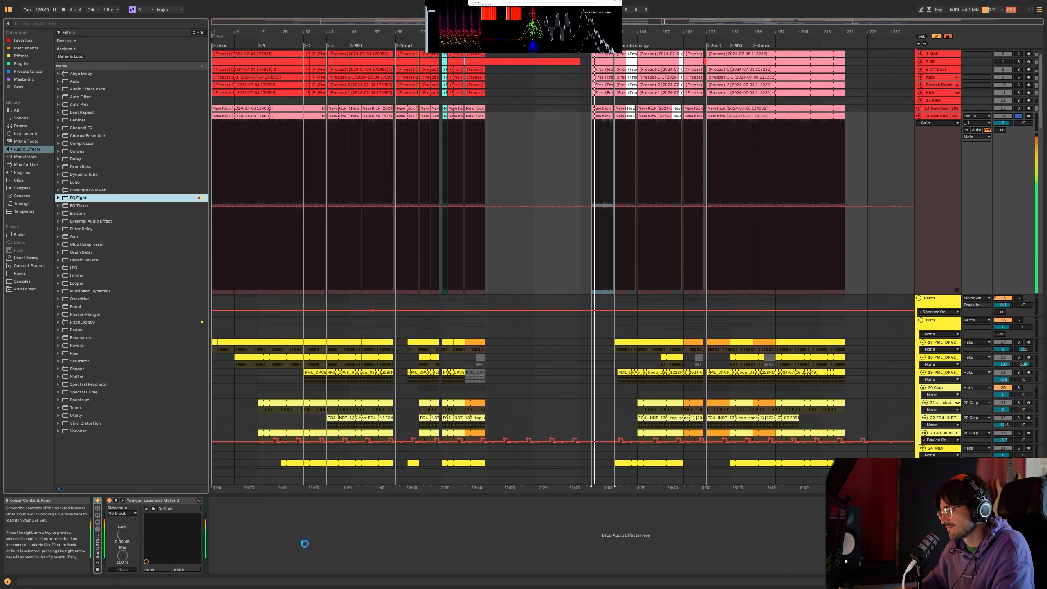
drag(305, 543, 305, 543)
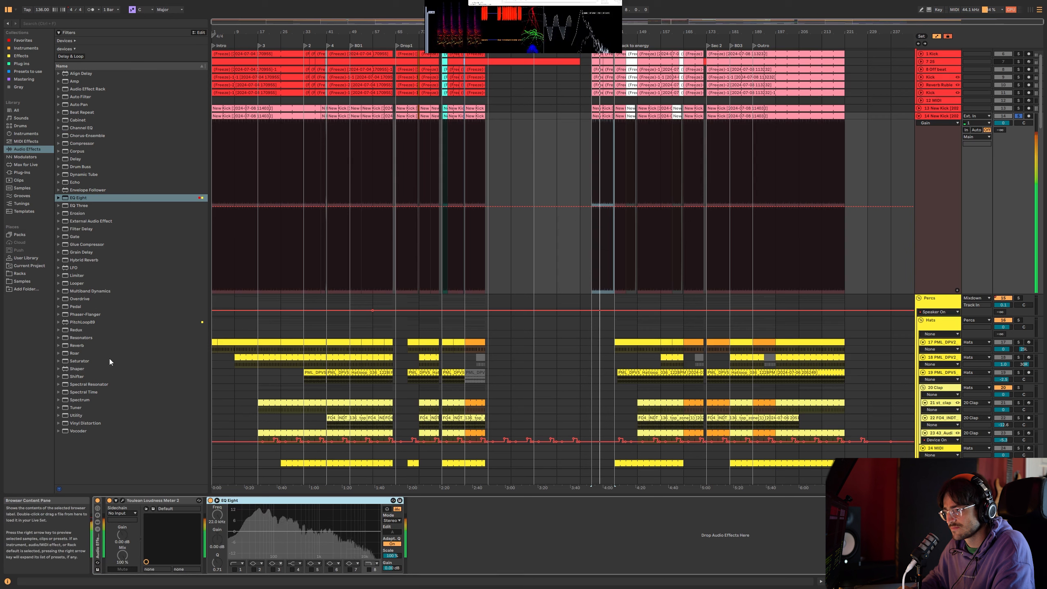
click(76, 348)
drag(75, 348, 209, 540)
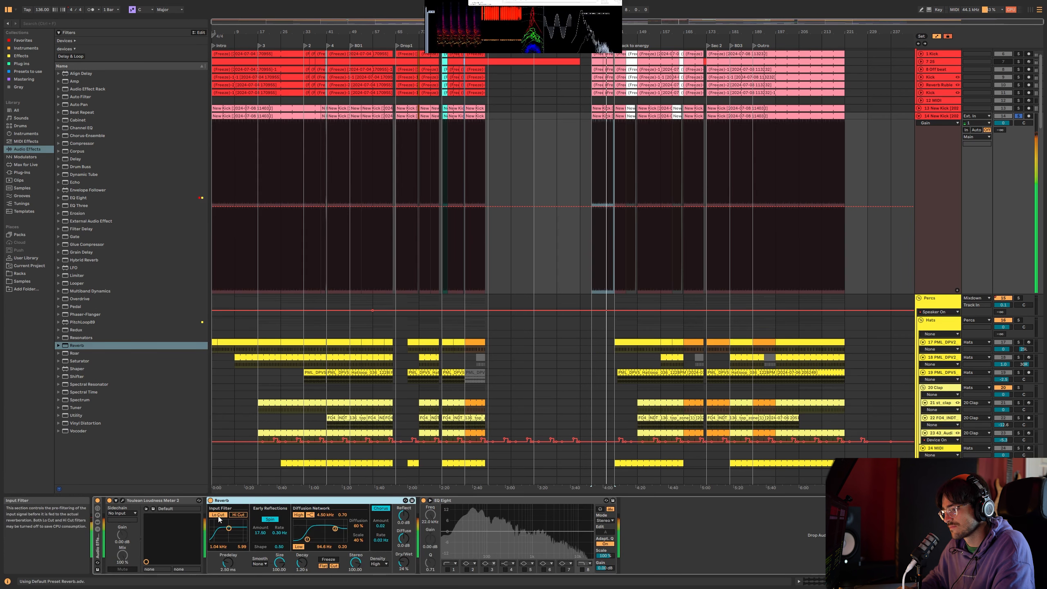
Step: Darken the copy's Reverb with a 181 Hz input filter, Spin and Chorus off and a 2.04 s decay, and low-pass EQ Eight at 114 Hz
click(219, 516)
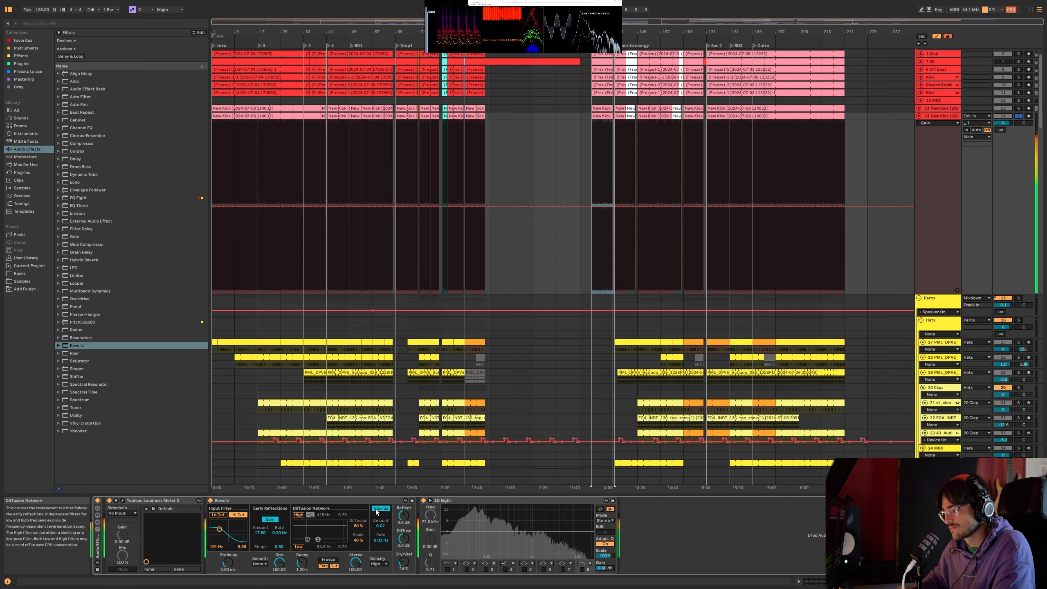
click(264, 520)
click(298, 546)
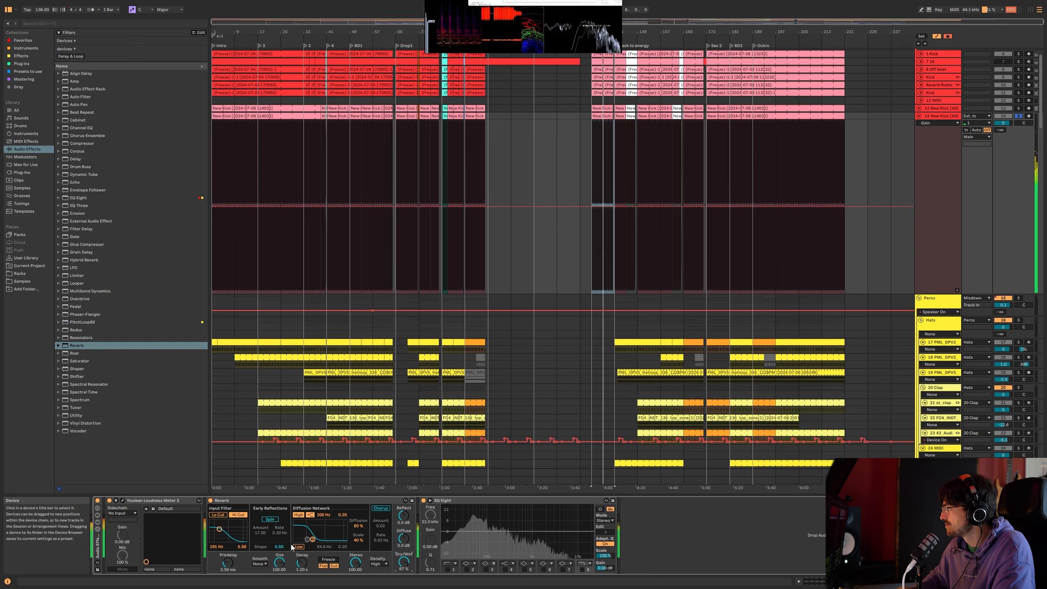
drag(227, 562, 227, 571)
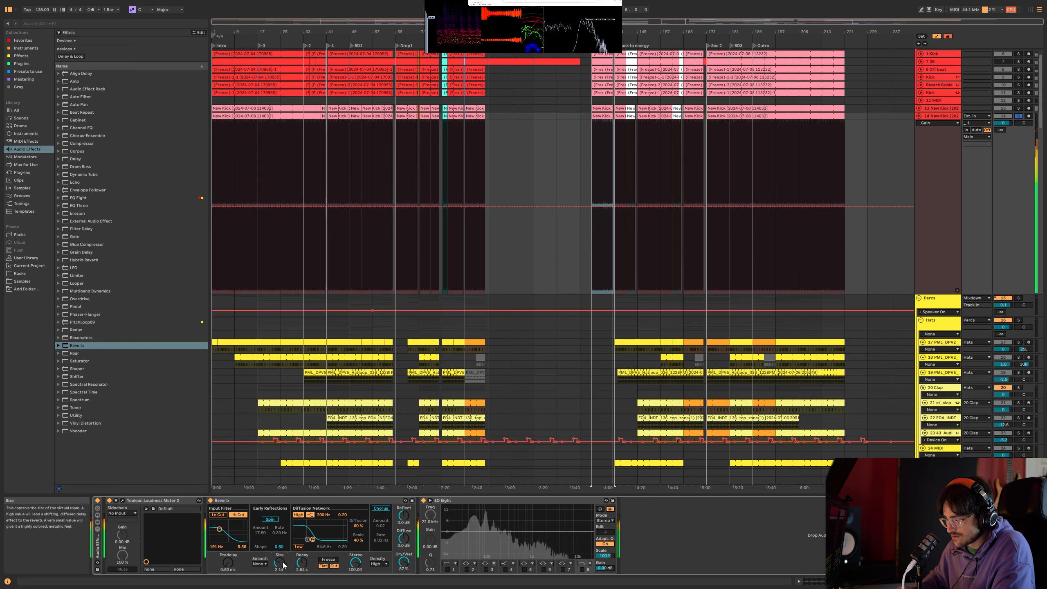
key(space)
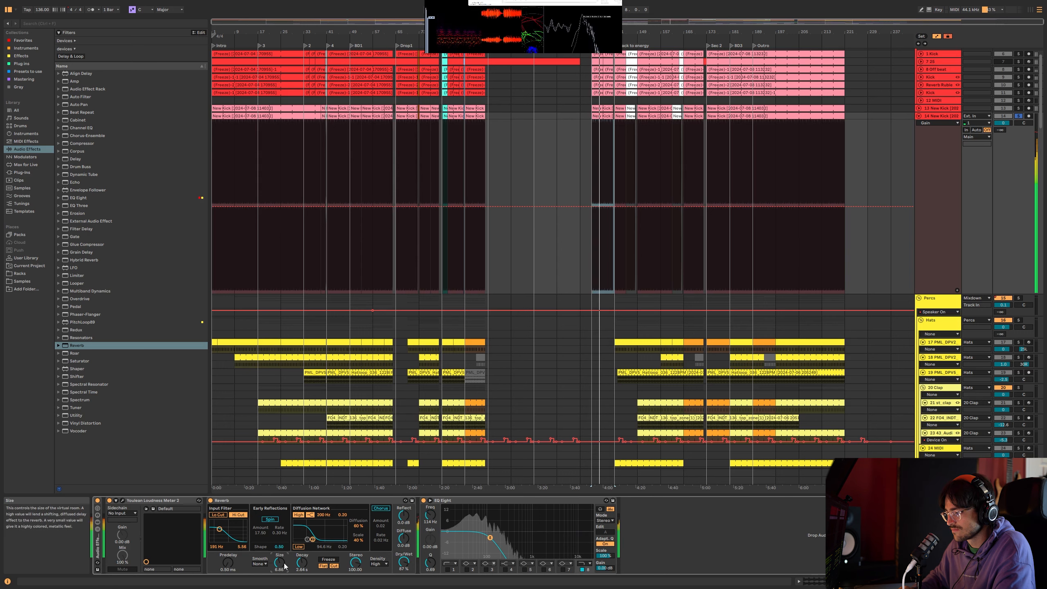
Step: Solo the original New Kick with its reverb copy, toggle the copy's solo to compare, and group the two tracks
scroll(900, 199, up, 2)
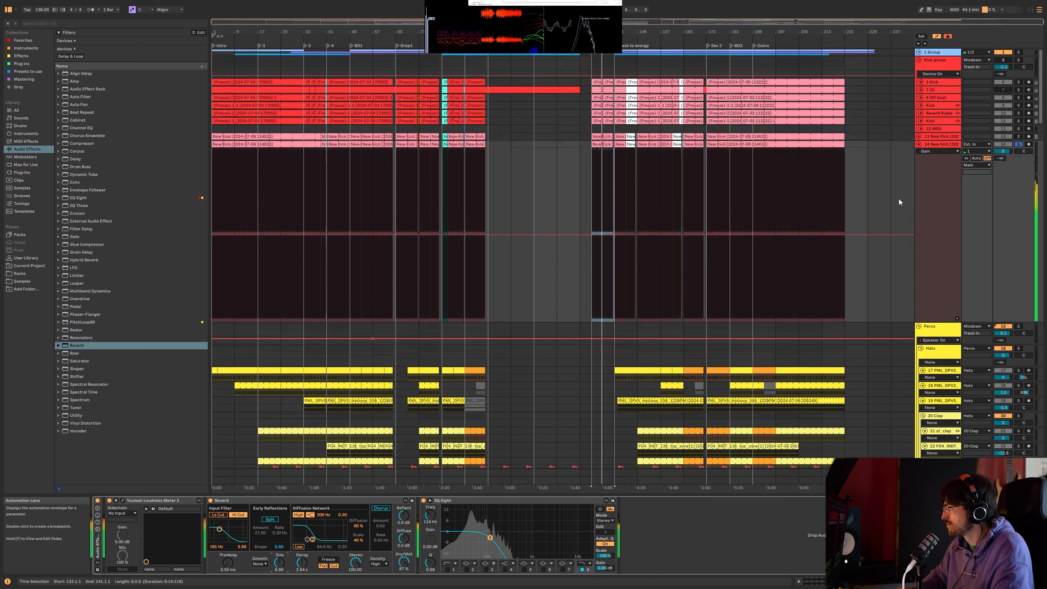
click(1018, 139)
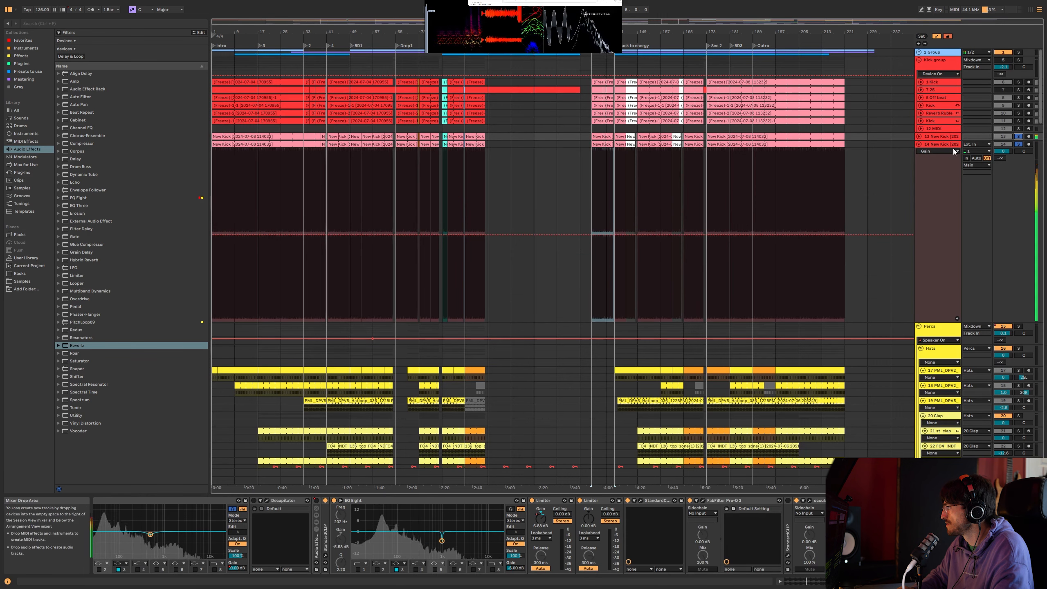
click(1018, 144)
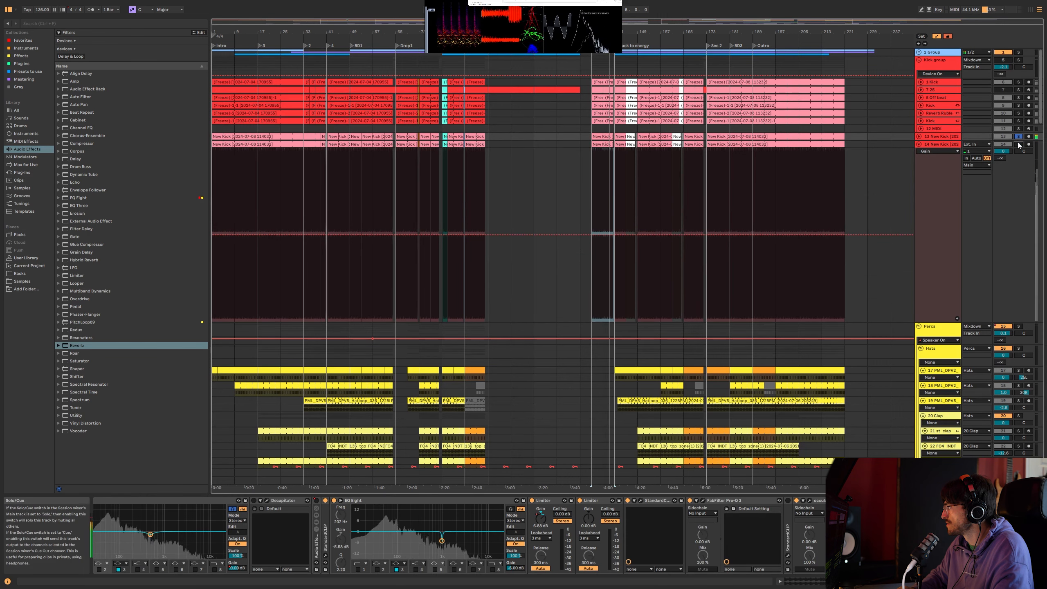
click(1018, 144)
click(938, 144)
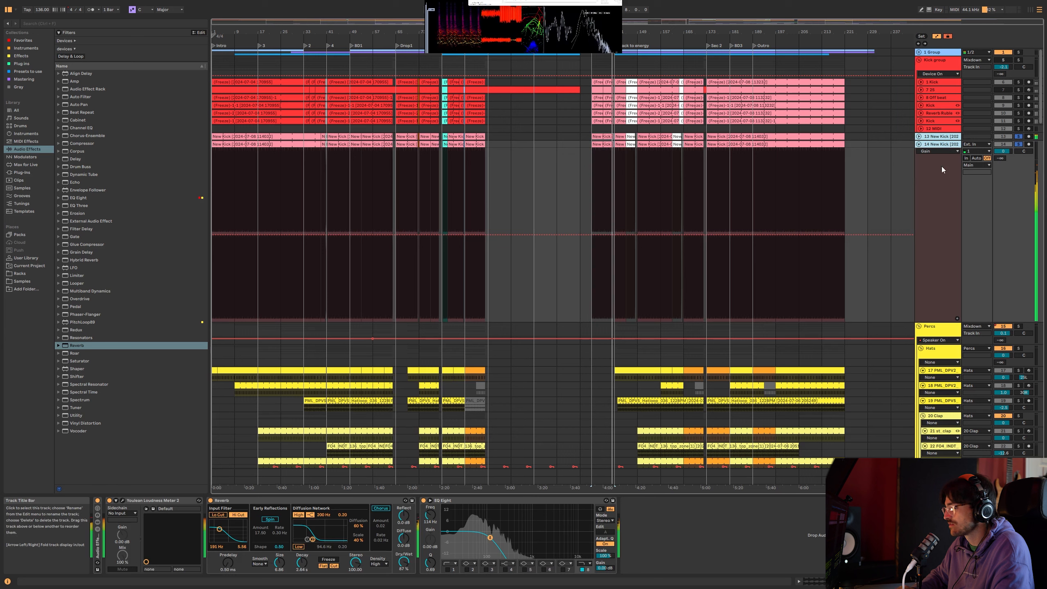
key(ctrl+g)
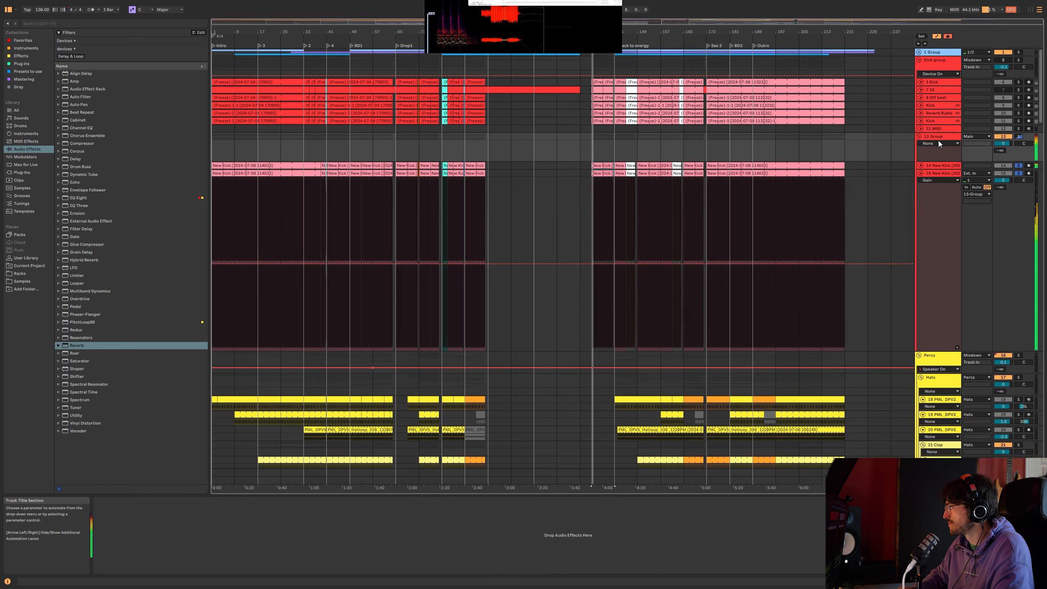
Step: Review the device chains of the Kick group, the reverb copy and the original New Kick during playback
click(948, 69)
drag(993, 582, 948, 581)
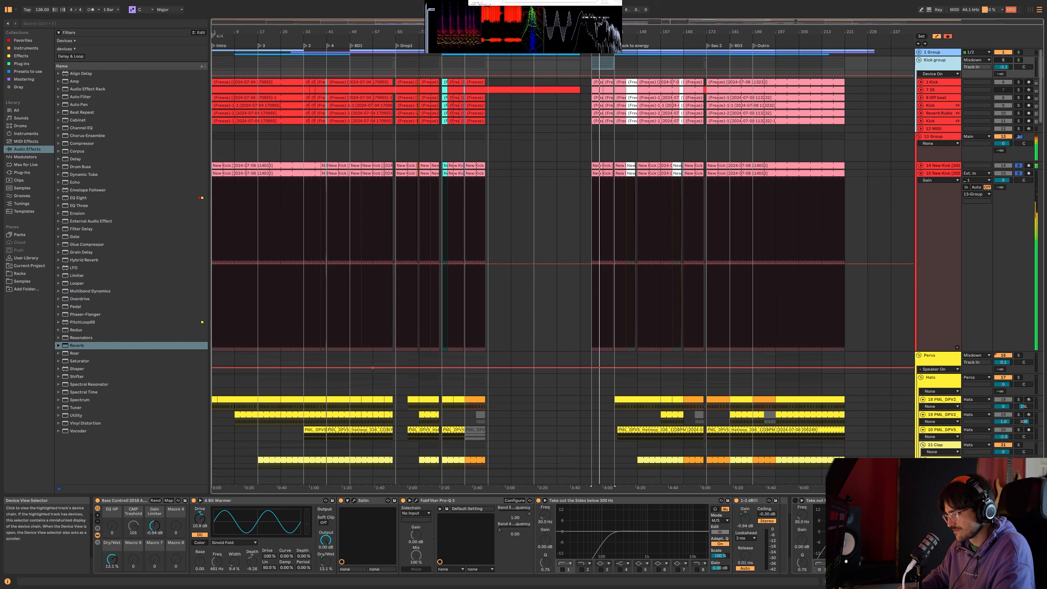
click(974, 241)
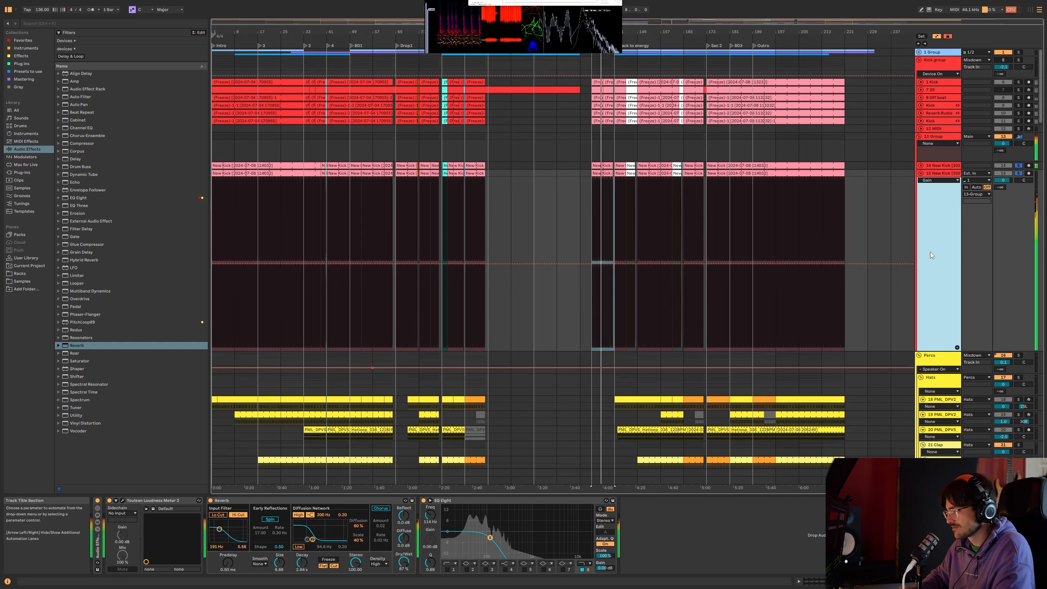
click(943, 166)
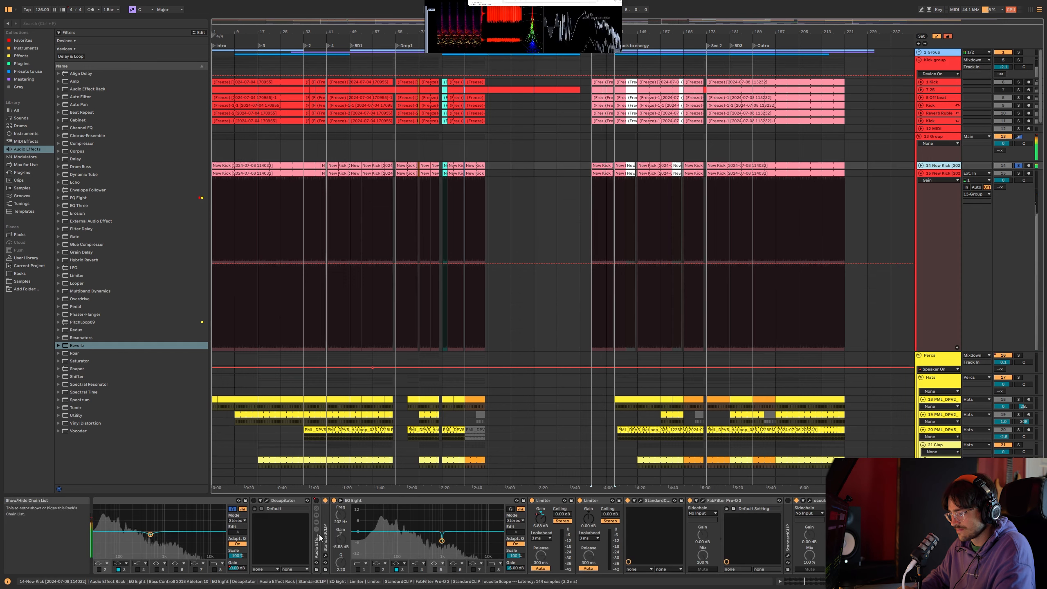
Step: Fold Decapitator and the first EQ Eight in New Kick's chain, unfold the Bass Control 2018 rack, and restart playback
double_click(283, 500)
drag(268, 530, 526, 520)
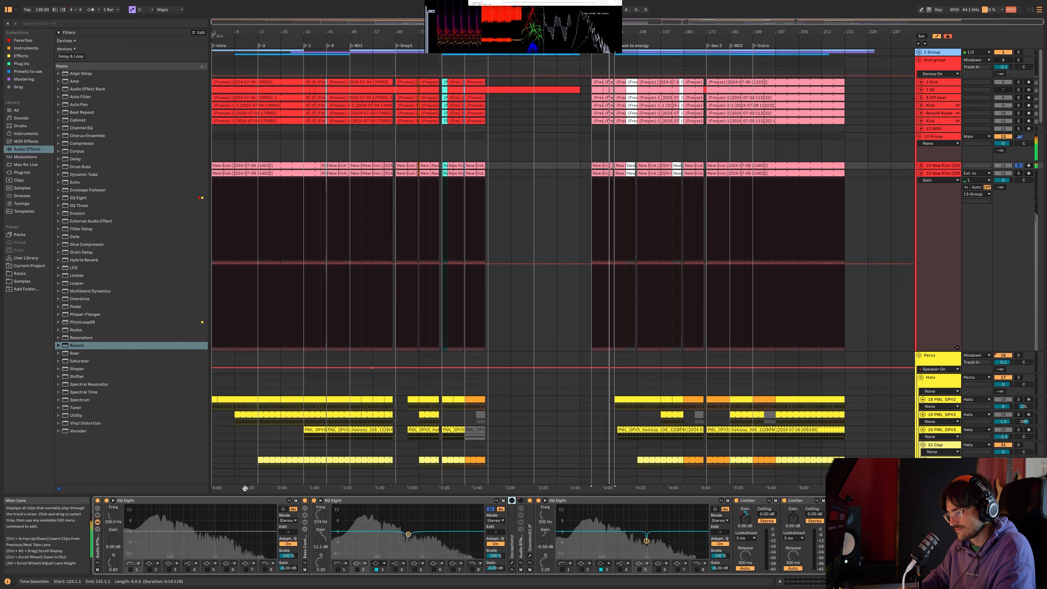
double_click(123, 500)
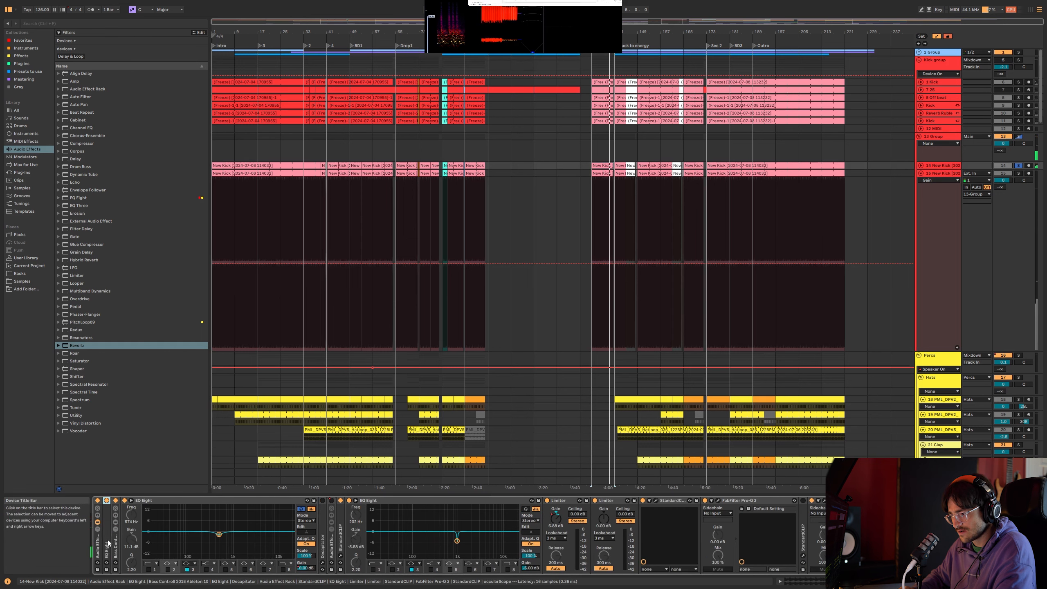
double_click(116, 540)
click(956, 167)
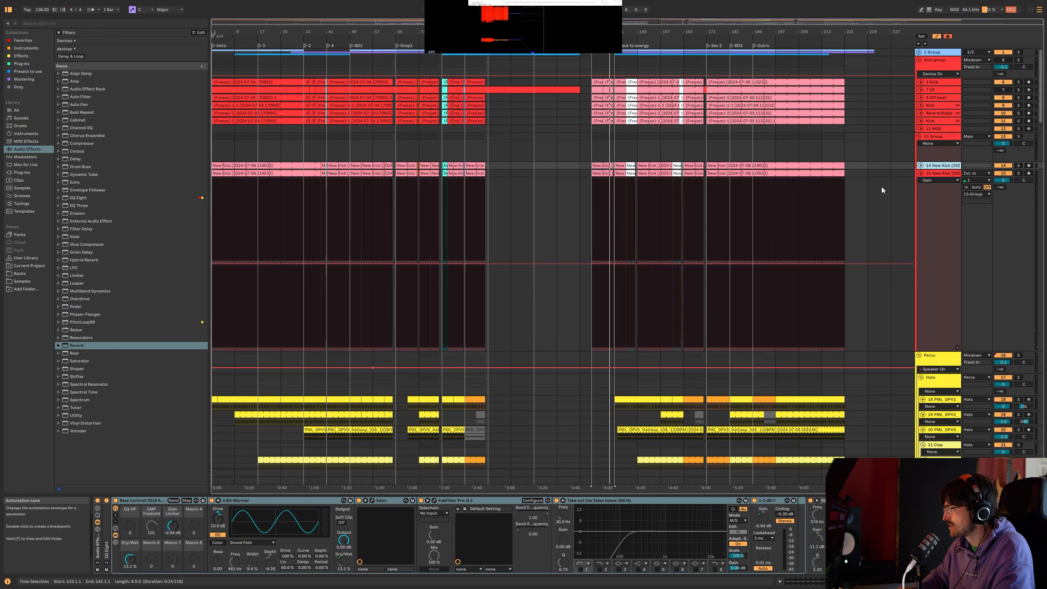
key(space)
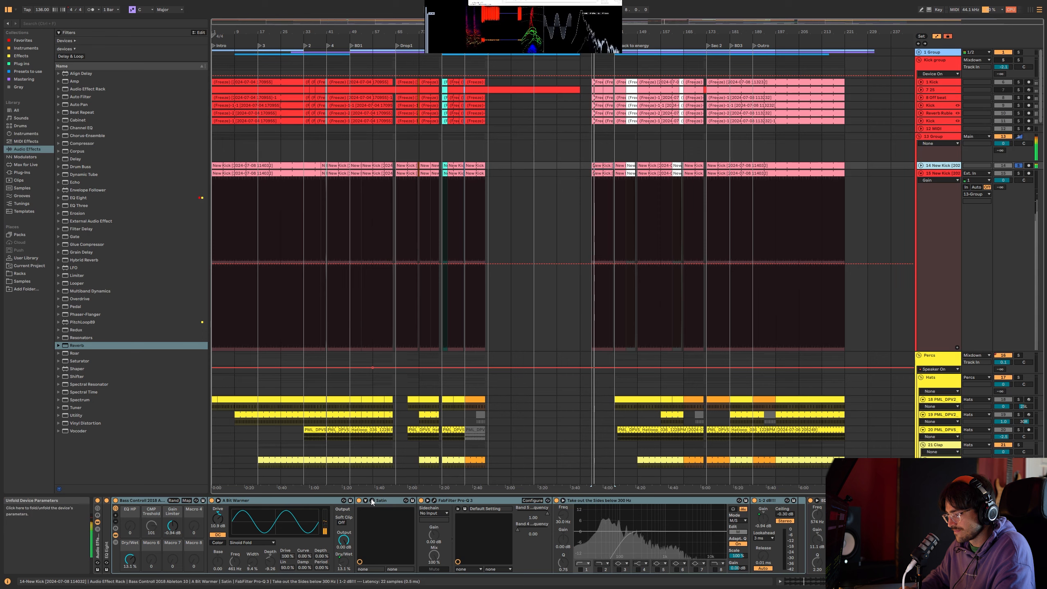
Step: Bypass the narrow dip in New Kick's FabFilter Pro-Q 3 with Satin open, and expand the display of the "Take out the Sides below 300 Hz" EQ
click(372, 501)
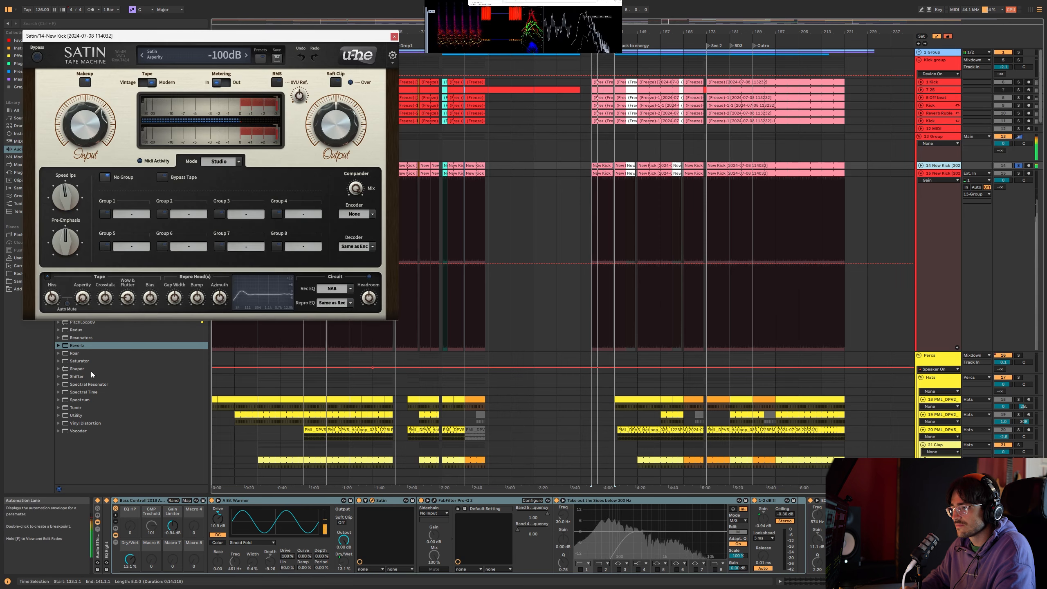
click(434, 501)
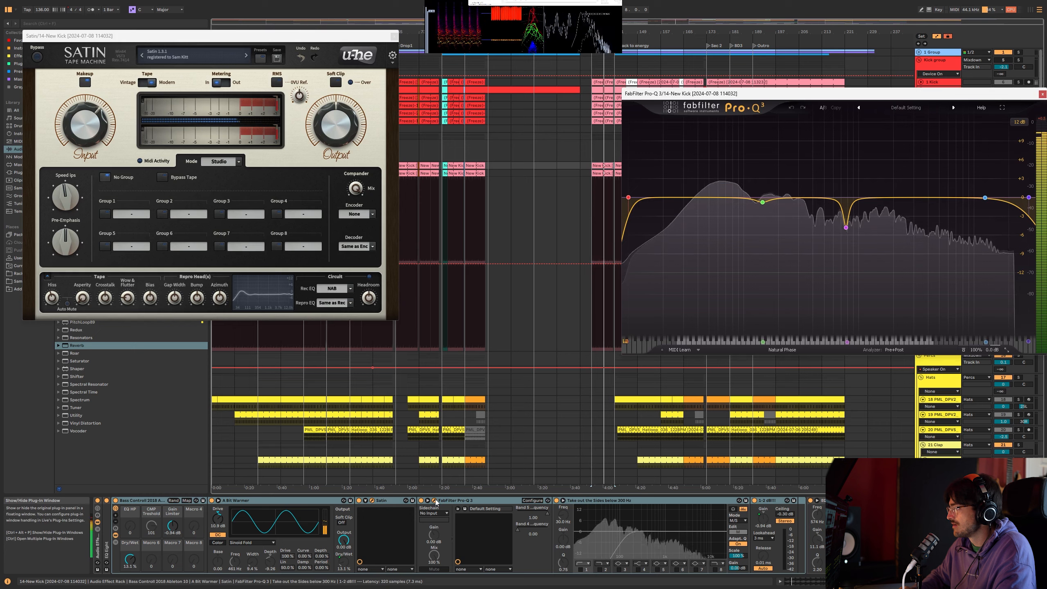
click(826, 241)
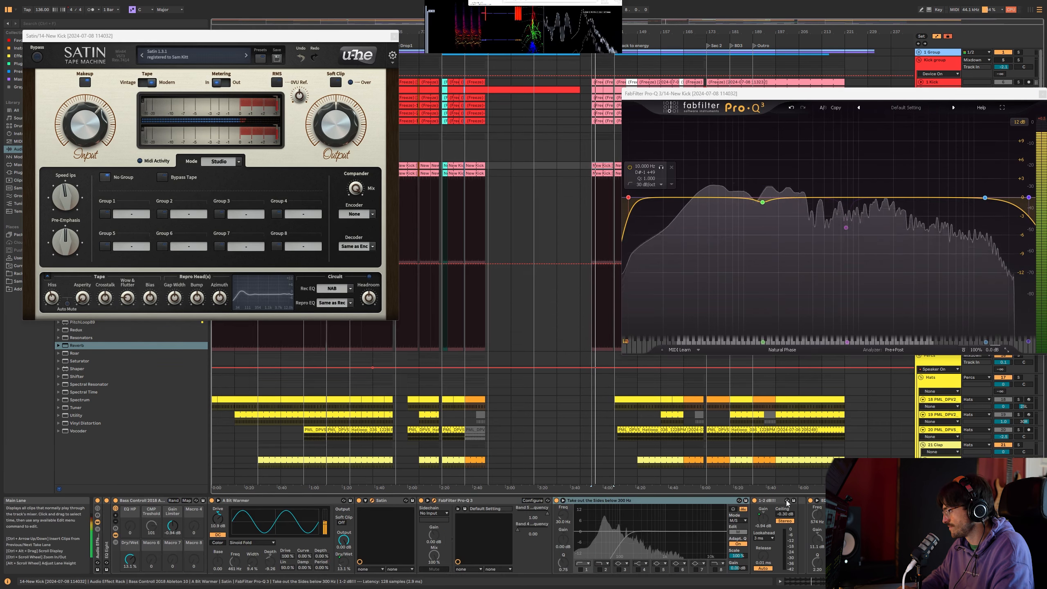
click(768, 500)
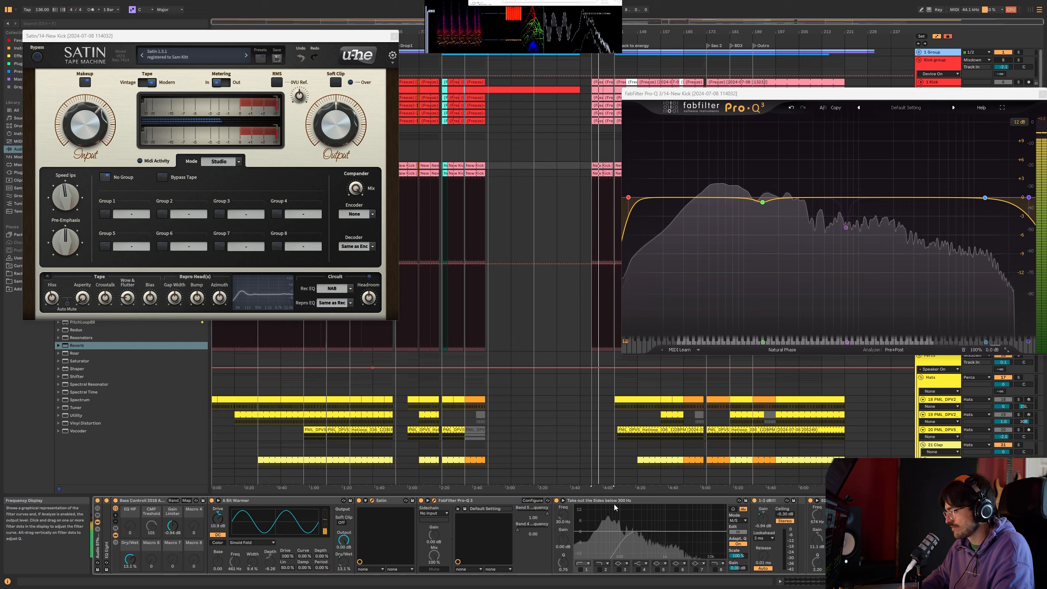
click(563, 501)
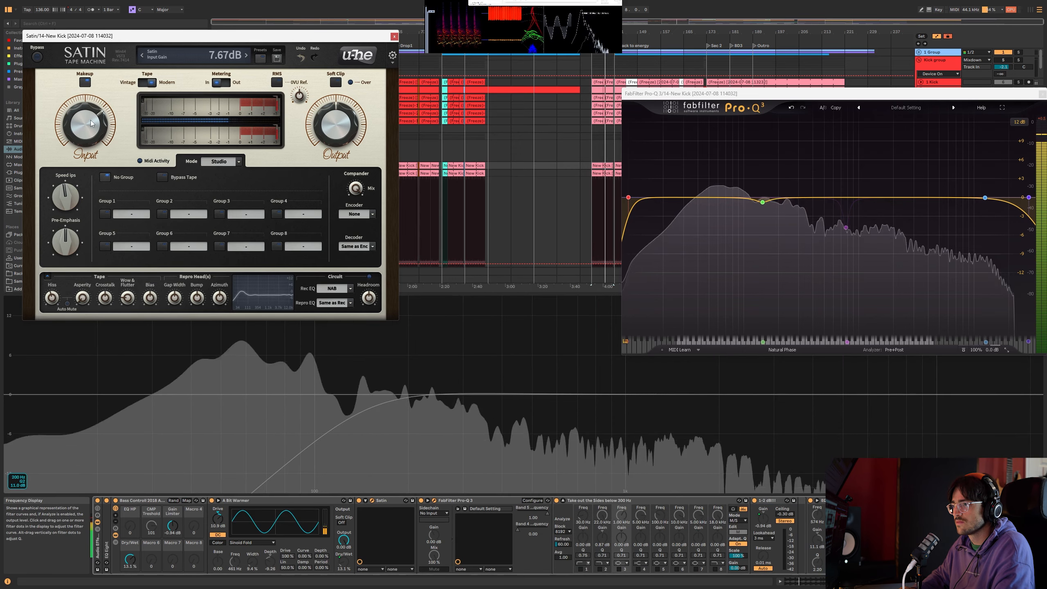
Step: Try a higher input gain, the IEC 15 ips Rec EQ and the Flat Repro EQ in New Kick's Satin
scroll(92, 123, up, 3)
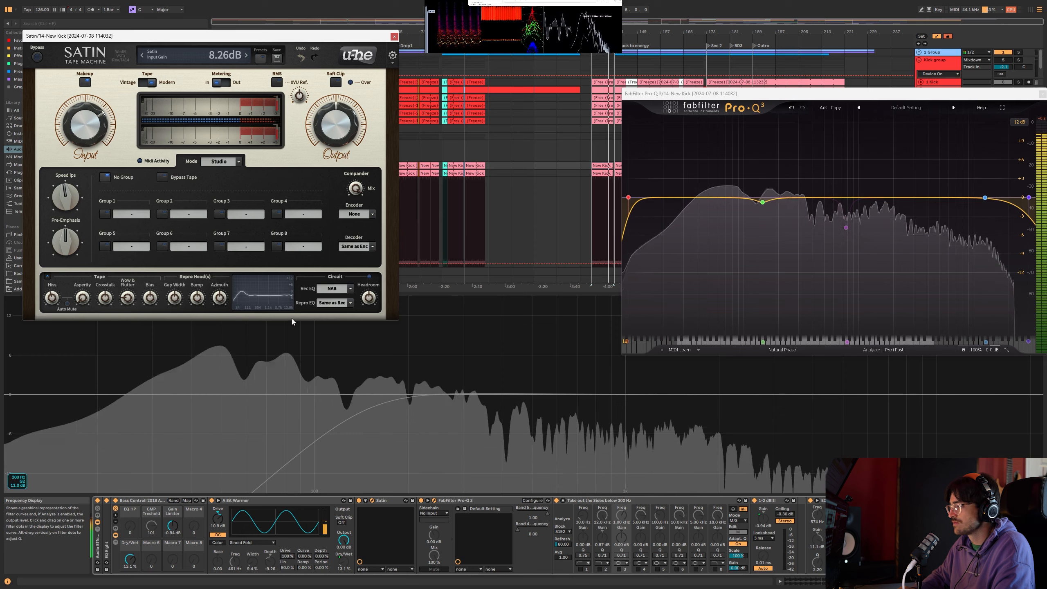
scroll(335, 288, down, 2)
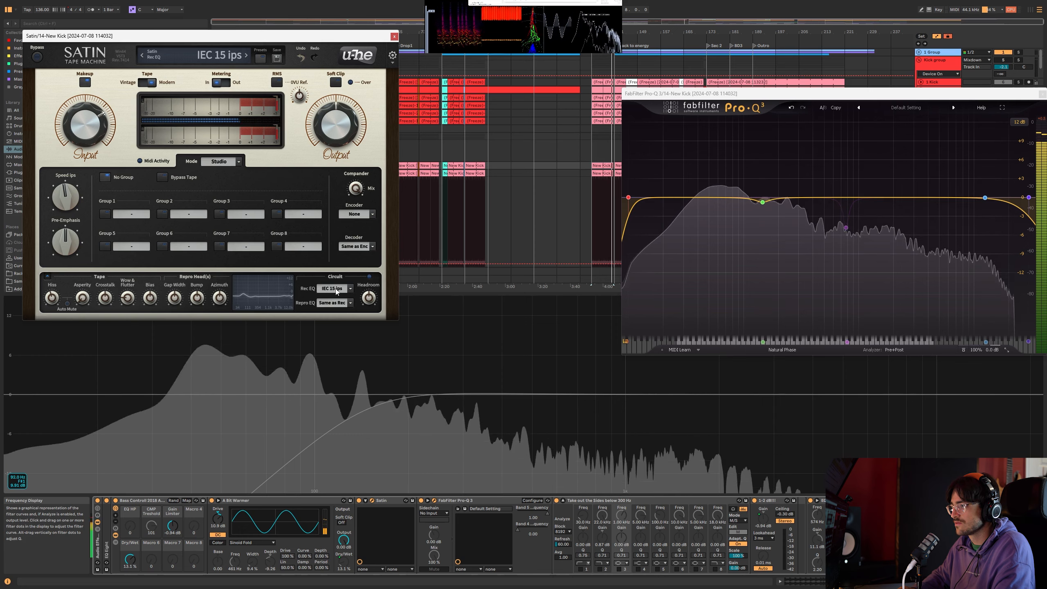
scroll(335, 290, up, 2)
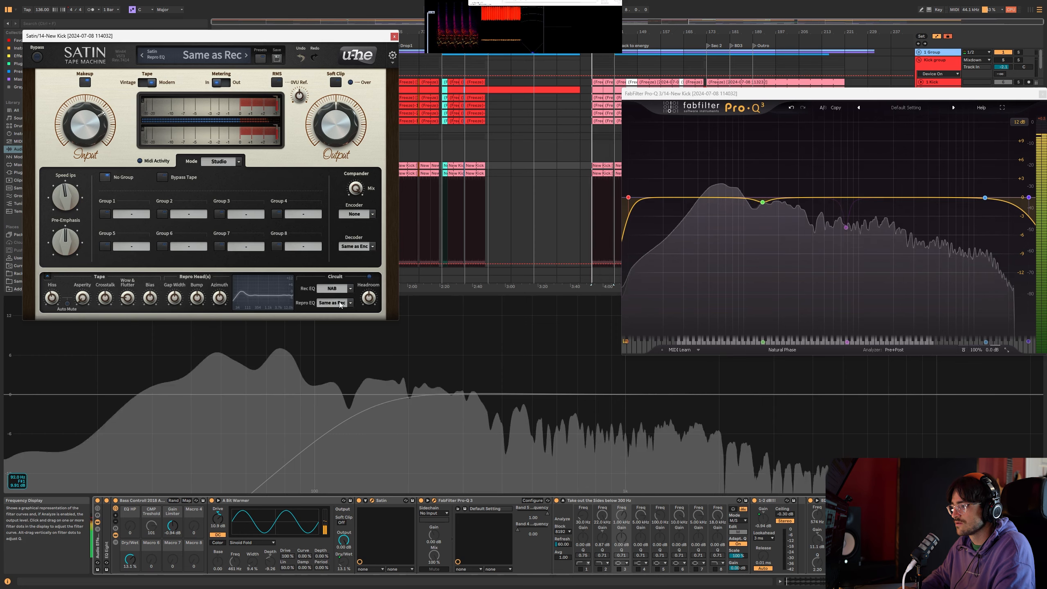
scroll(338, 302, down, 1)
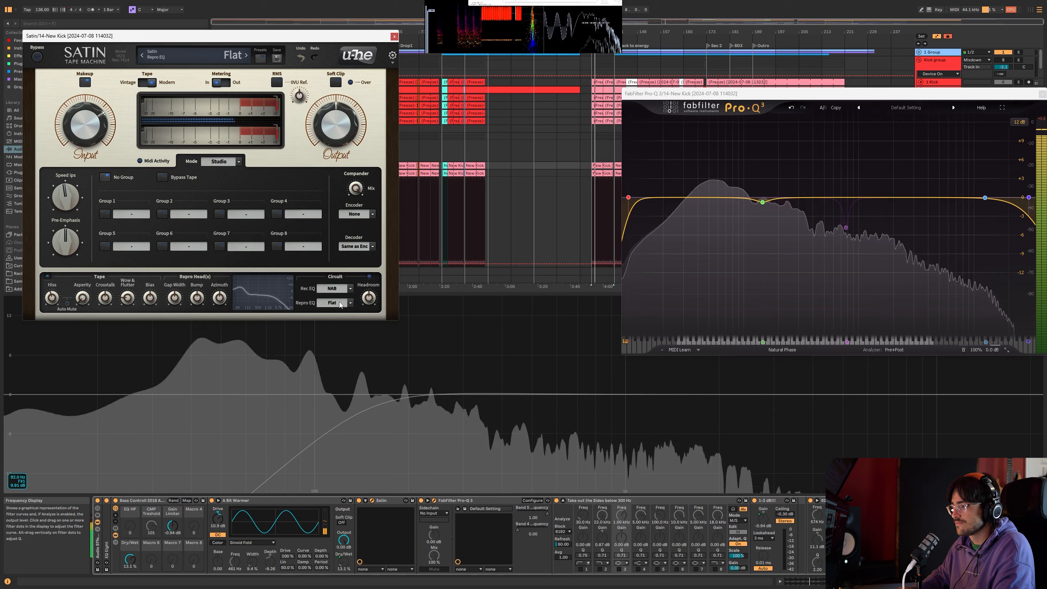
Step: Move the Pro-Q 3 window clear of the tracks and mute and unmute New Kick's reverb copy to compare
drag(783, 93, 732, 244)
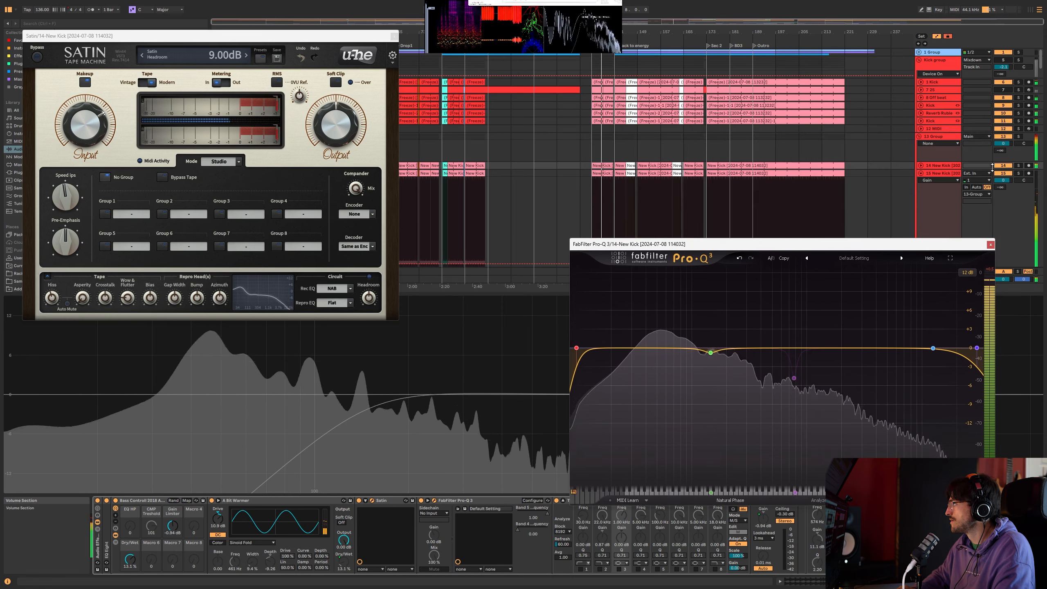
click(1003, 174)
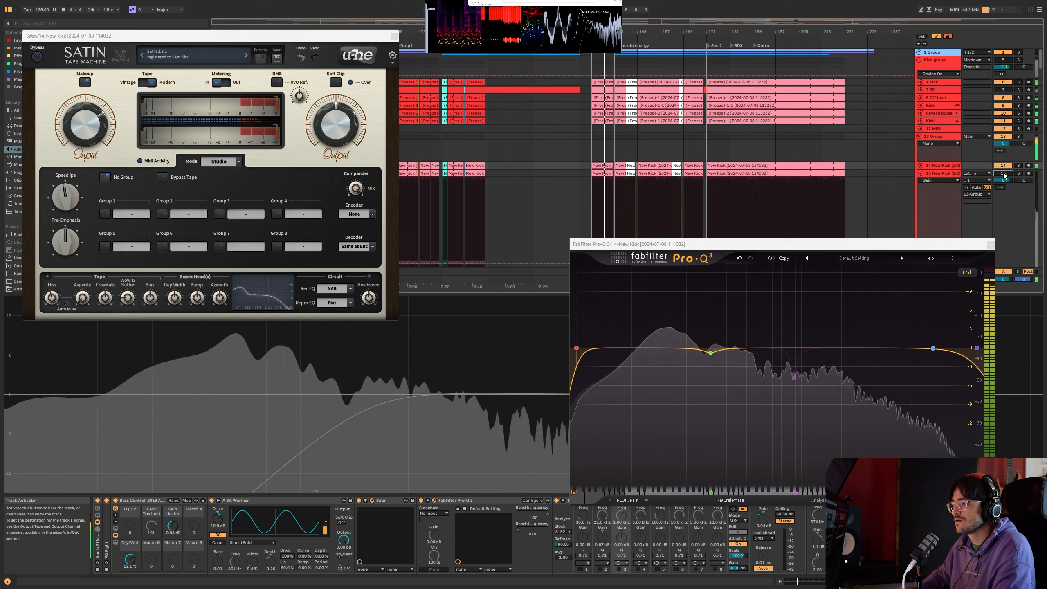
click(1004, 174)
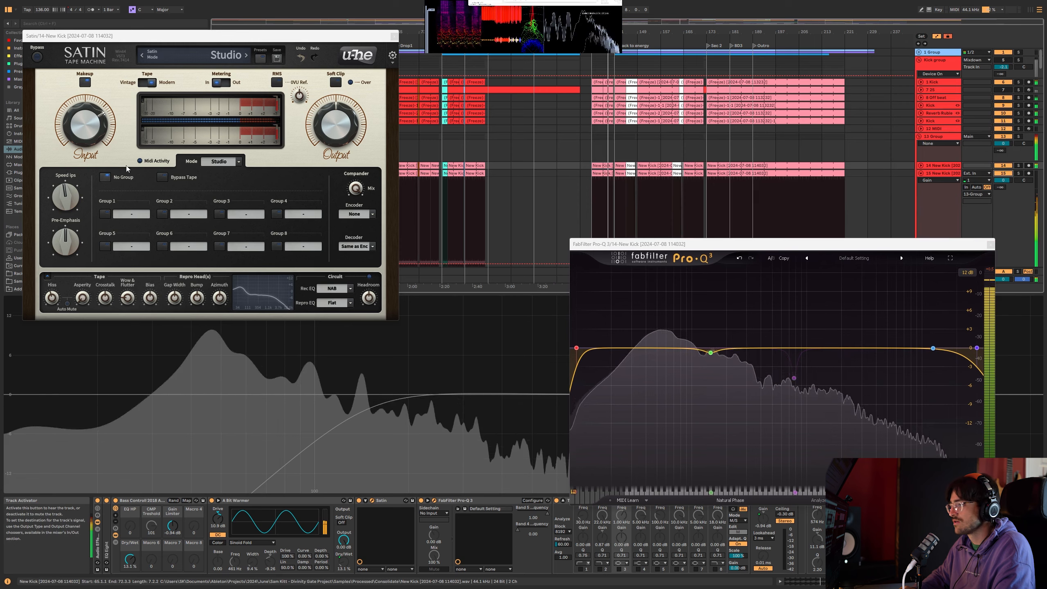
Step: Audition the IEC 7.5 ips and IEC 15 ips Repro EQ settings in Satin and return to Same as Rec
scroll(332, 305, down, 1)
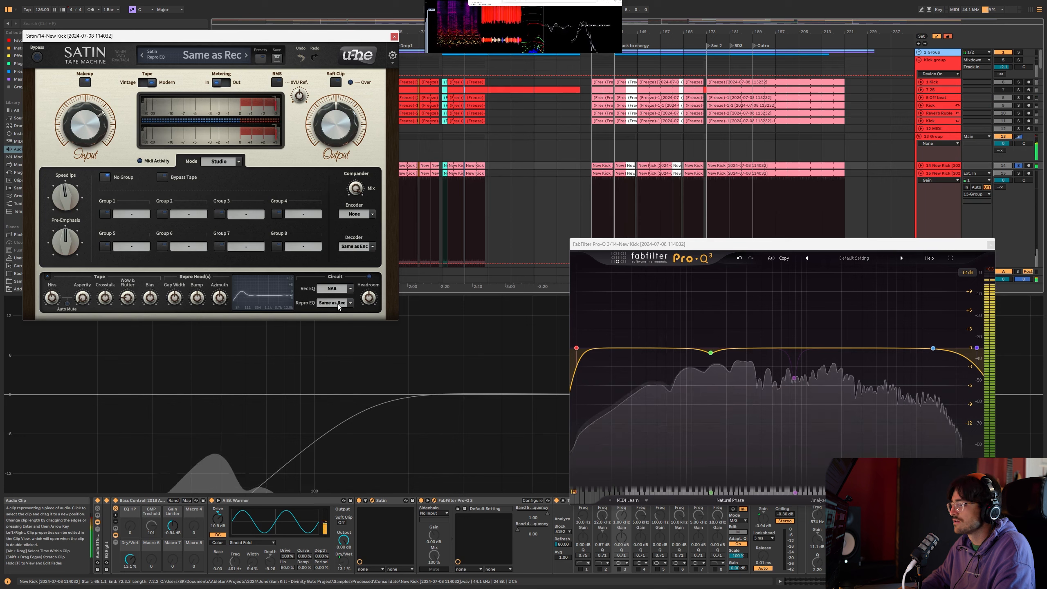
scroll(338, 304, up, 1)
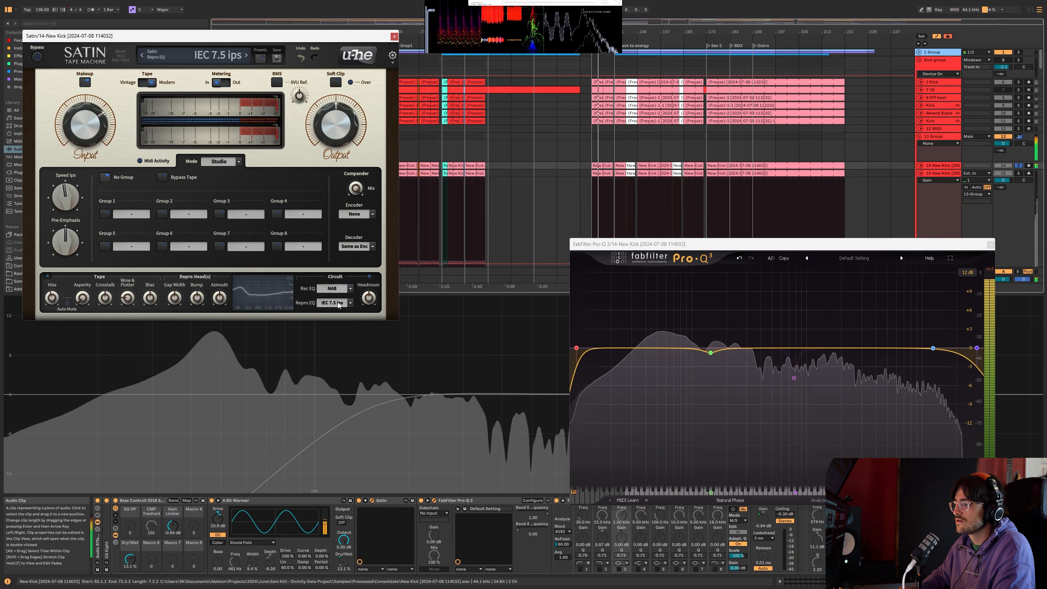
scroll(338, 305, down, 1)
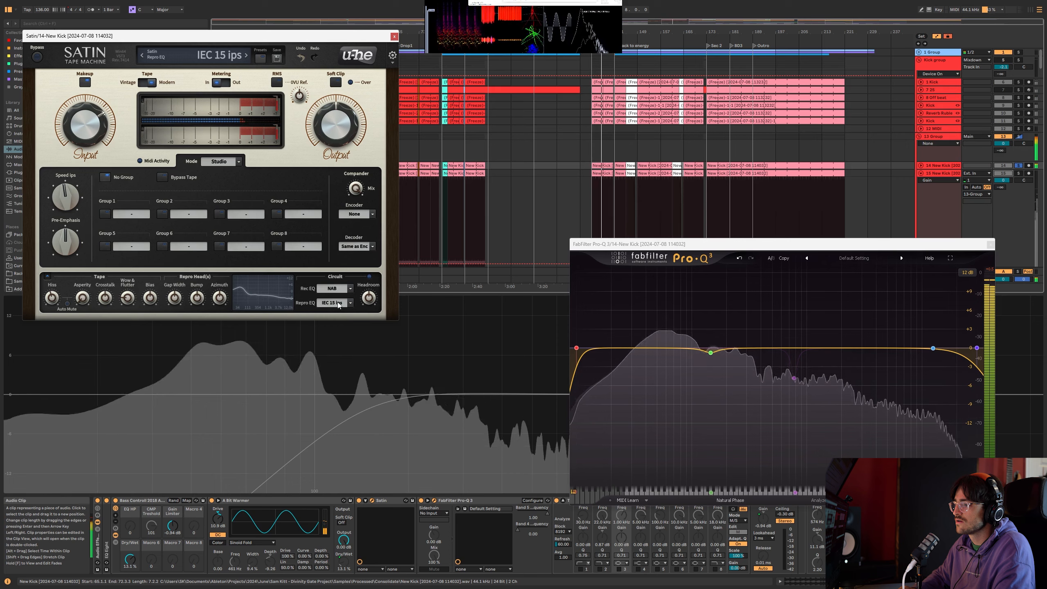
scroll(338, 306, down, 1)
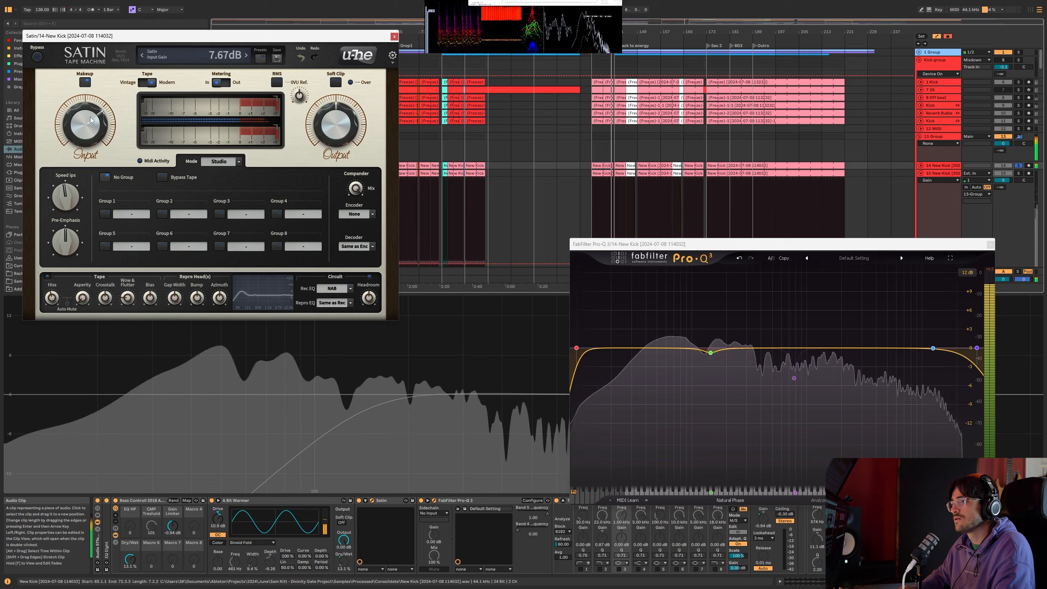
Step: Close Satin and Pro-Q 3, fold Pro-Q 3 and the expanded EQ display, and set the Bass Control 2018 Dry/Wet macro to 0.00 %
click(395, 37)
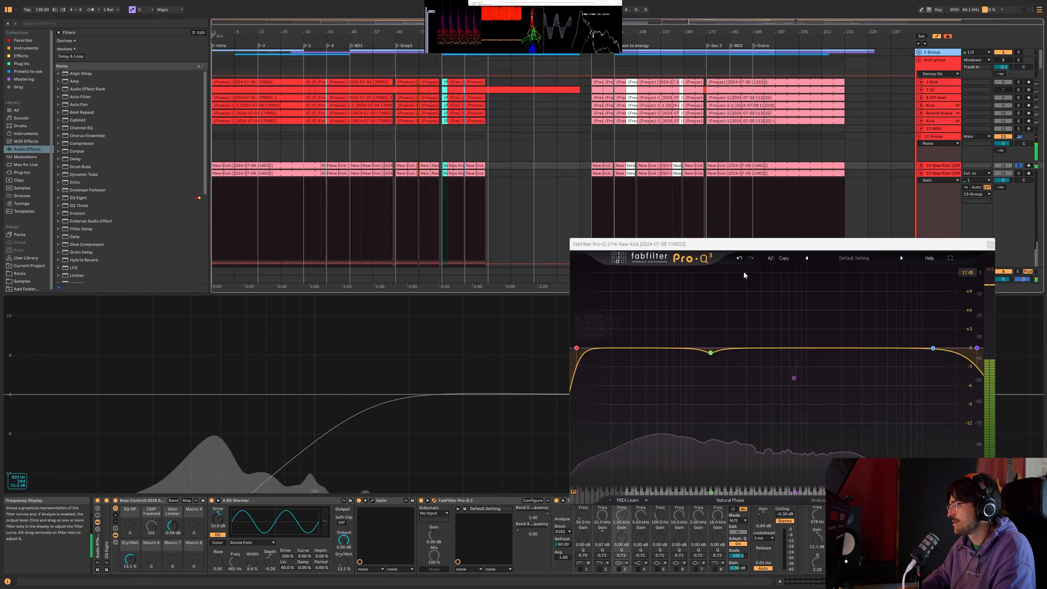
click(990, 244)
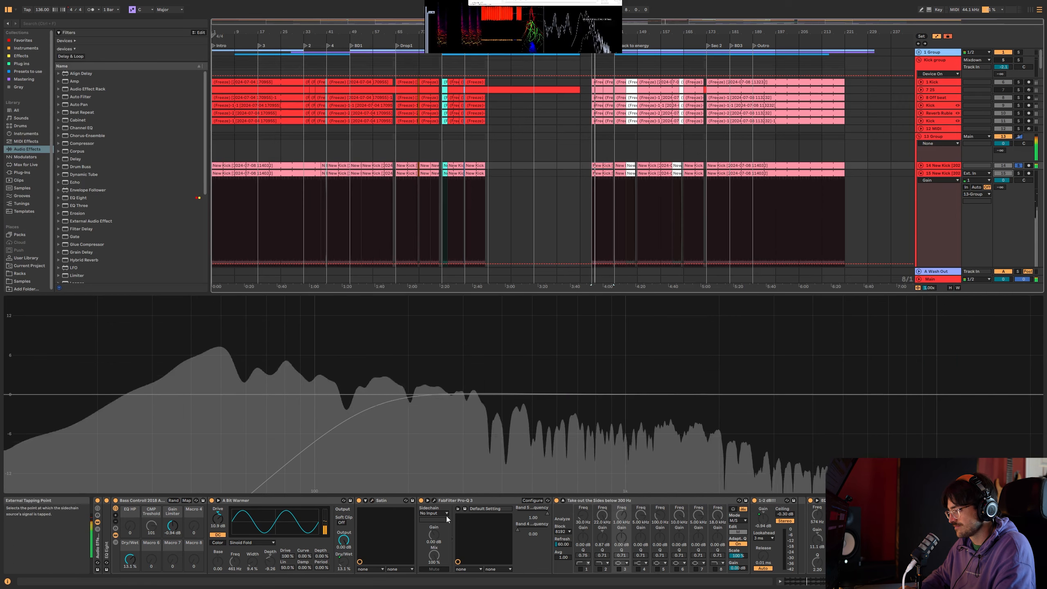
double_click(456, 501)
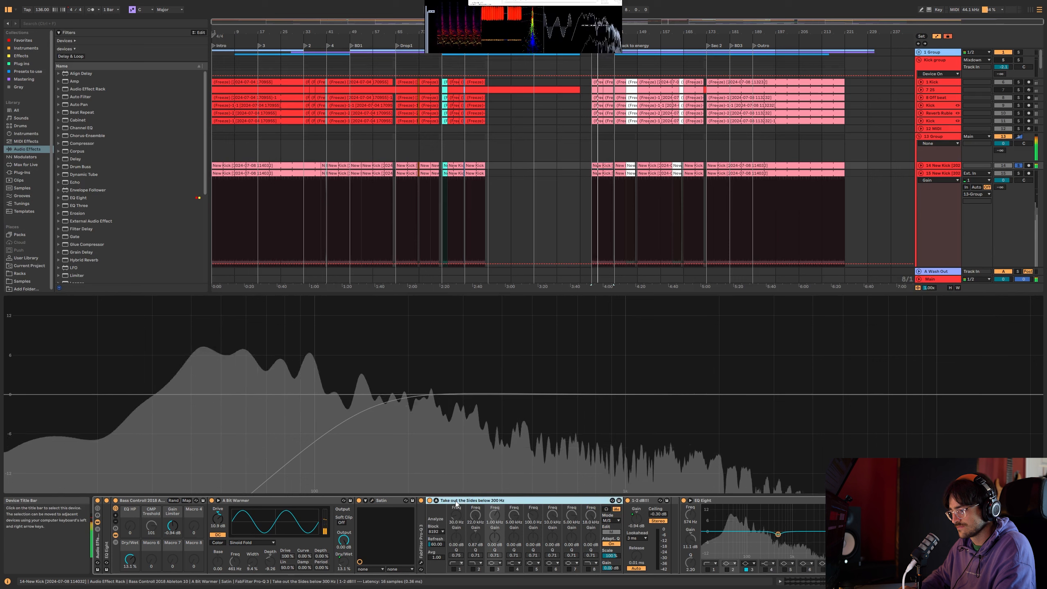
drag(130, 559, 130, 578)
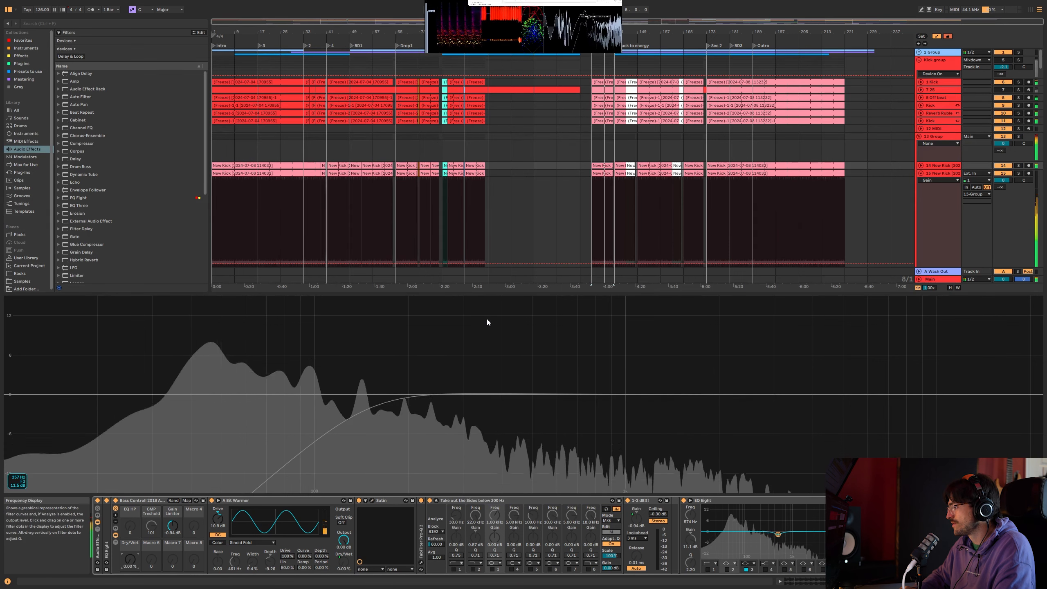
key(Escape)
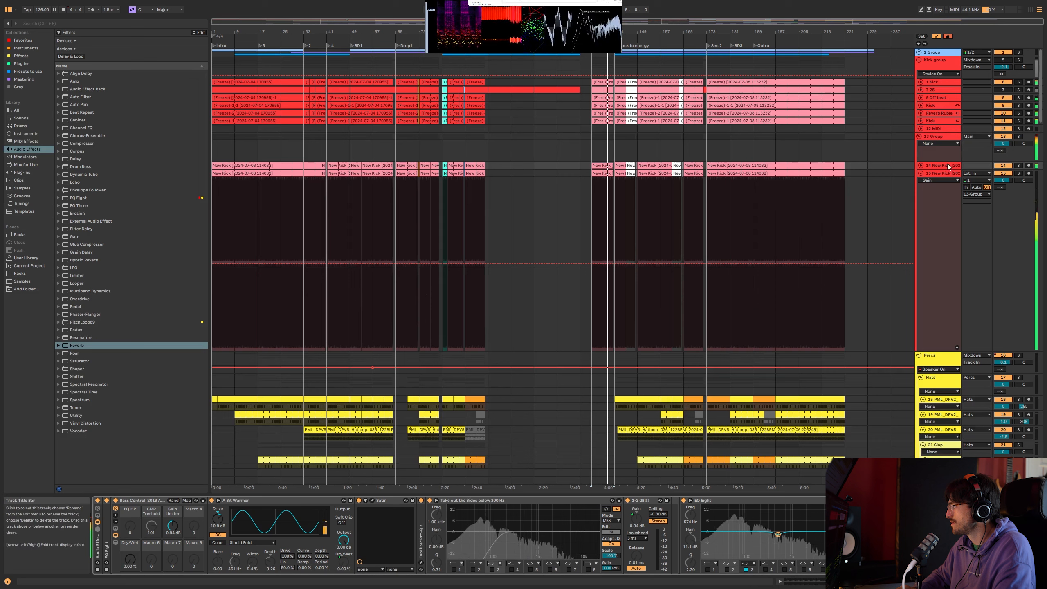
Step: Solo New Kick and review the later devices in its effect chain
click(1018, 165)
click(940, 165)
scroll(762, 511, down, 10)
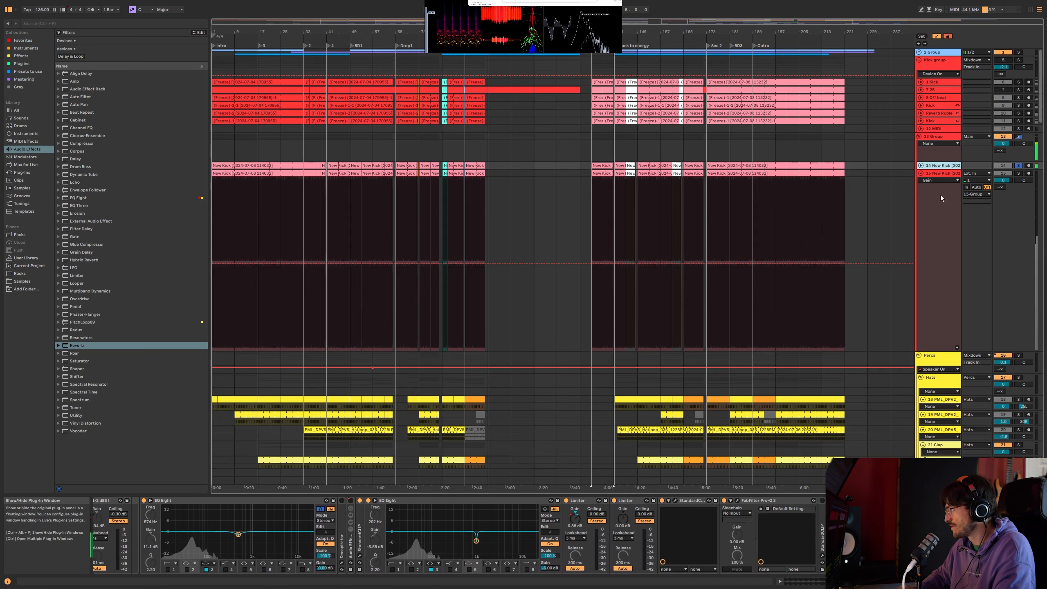
Step: Add occularScope from the Mastering collection to the group holding New Kick and its reverb copy, and enlarge its window
click(941, 158)
click(941, 158)
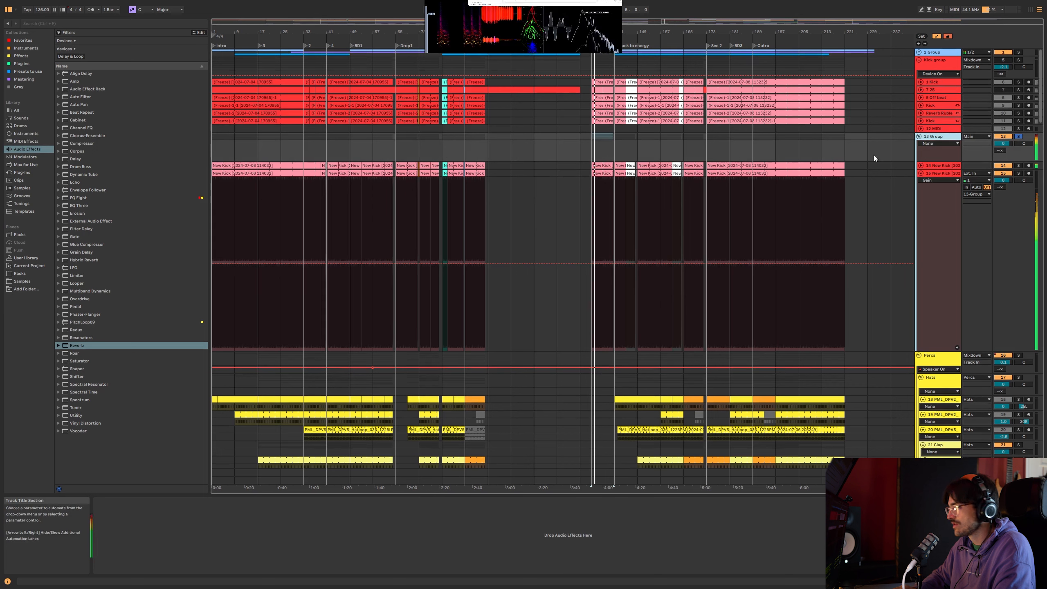
click(23, 79)
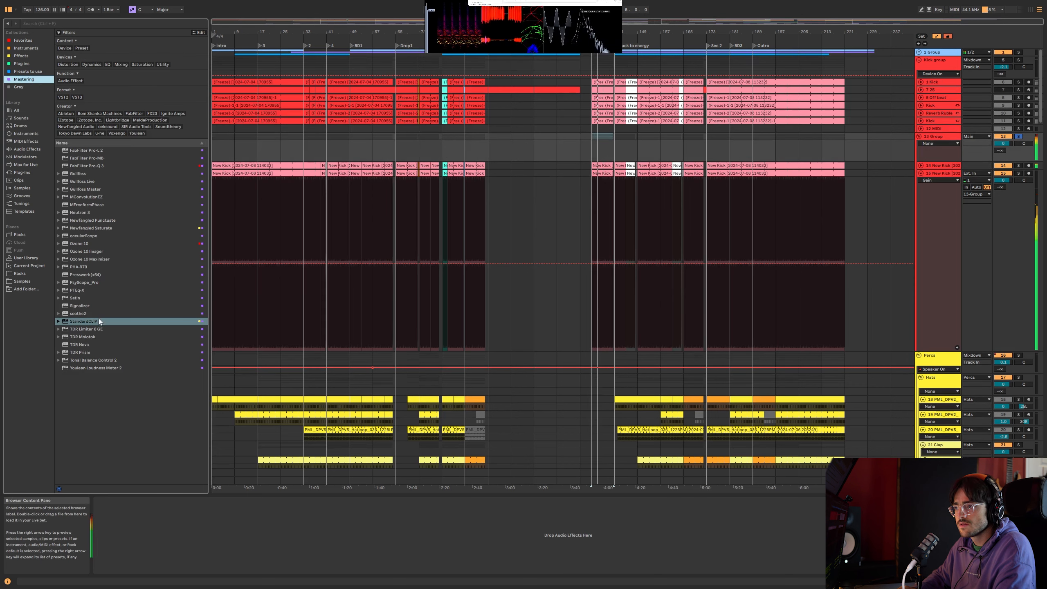
click(95, 237)
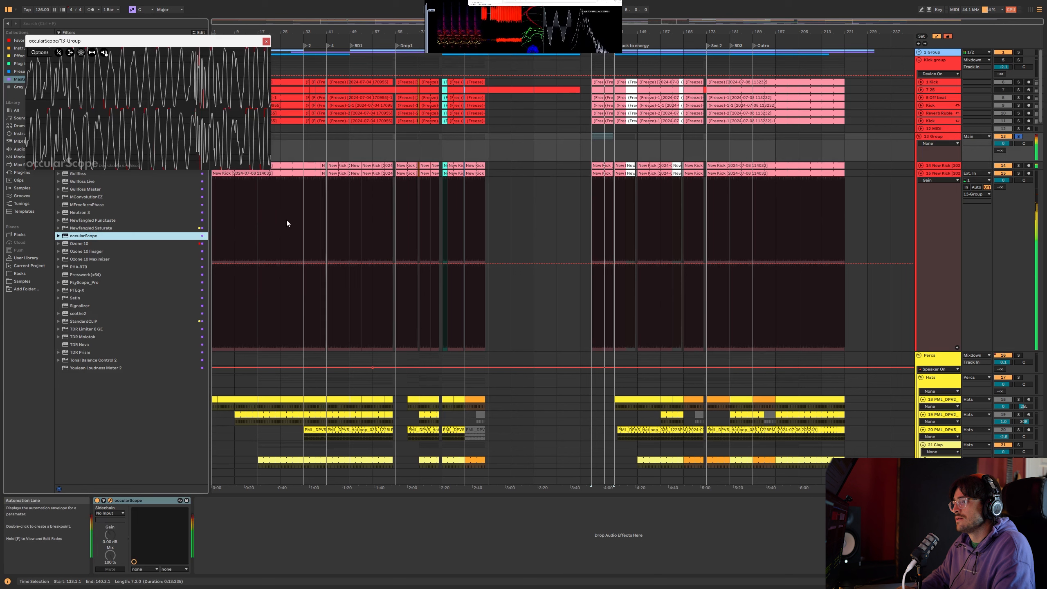
drag(268, 169, 659, 310)
drag(592, 44, 908, 317)
Step: Loop the four bars from 133.1.1 to 137.1.1 and play them with the group's occularScope display fully in view
scroll(600, 158, up, 5)
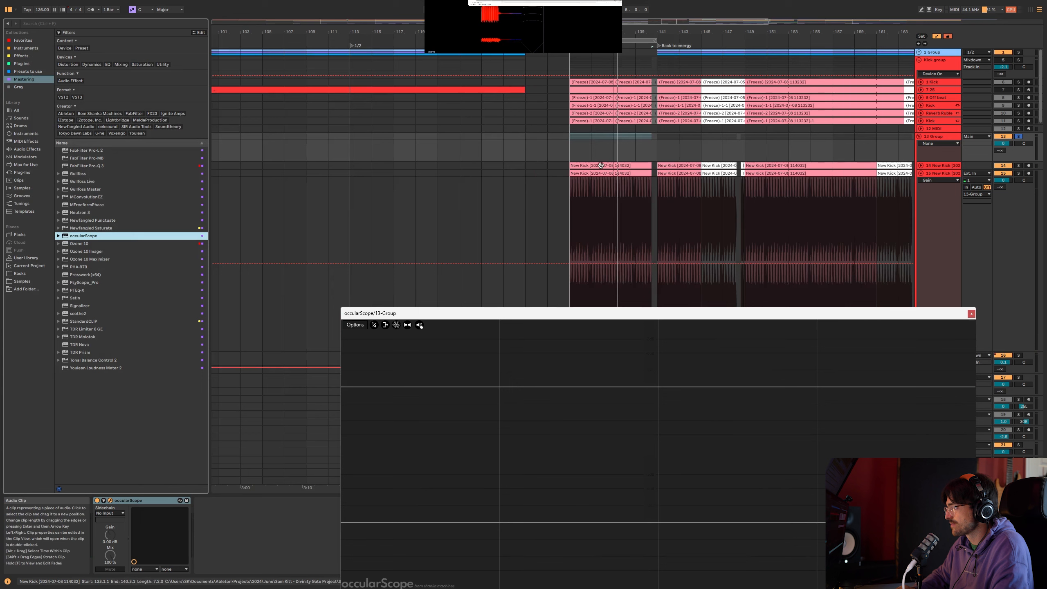
drag(573, 152, 618, 156)
key(ctrl+l)
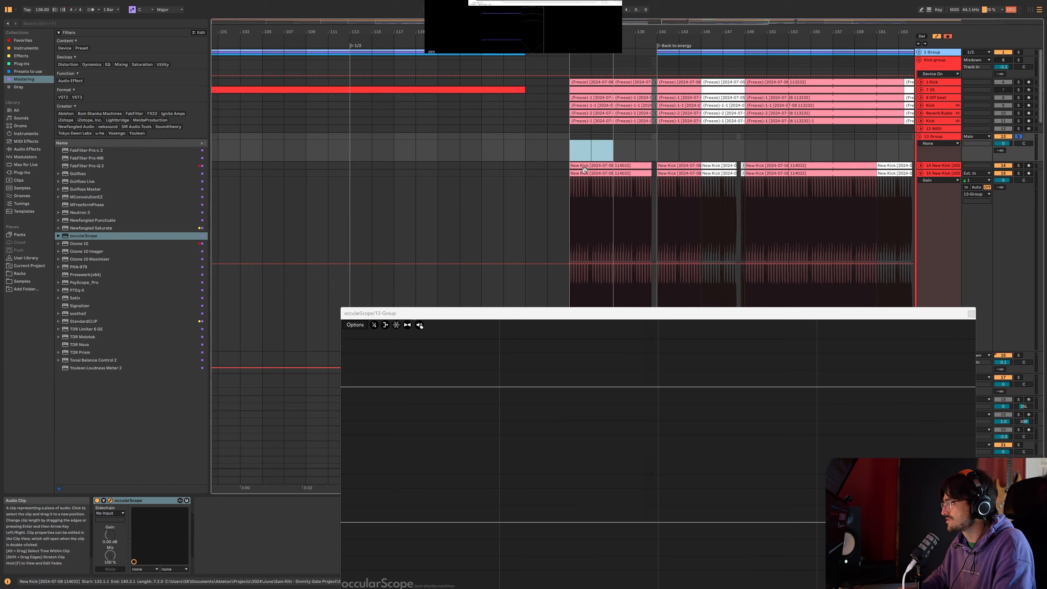
click(947, 139)
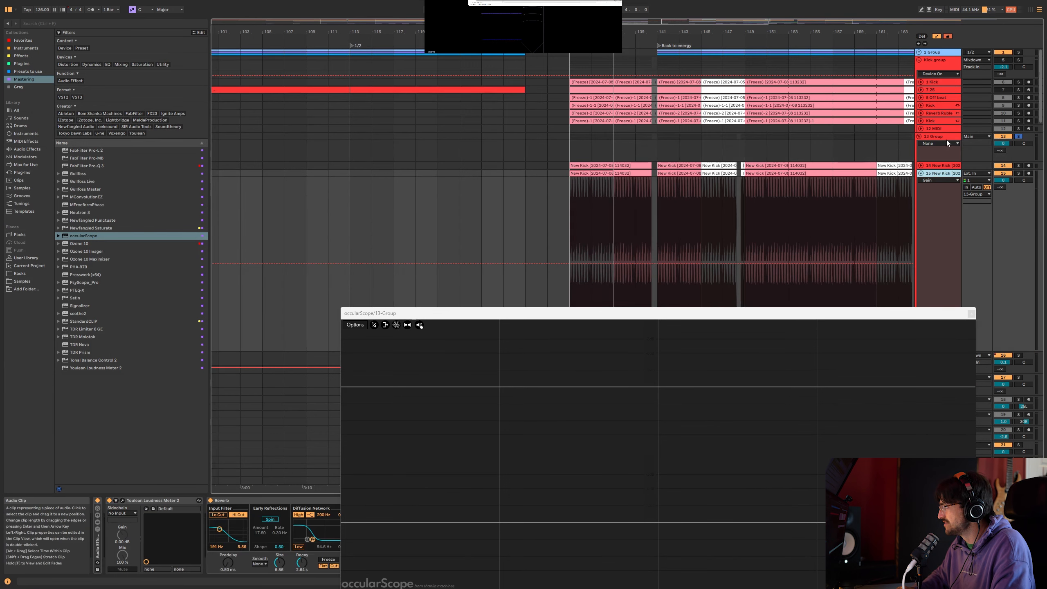
key(space)
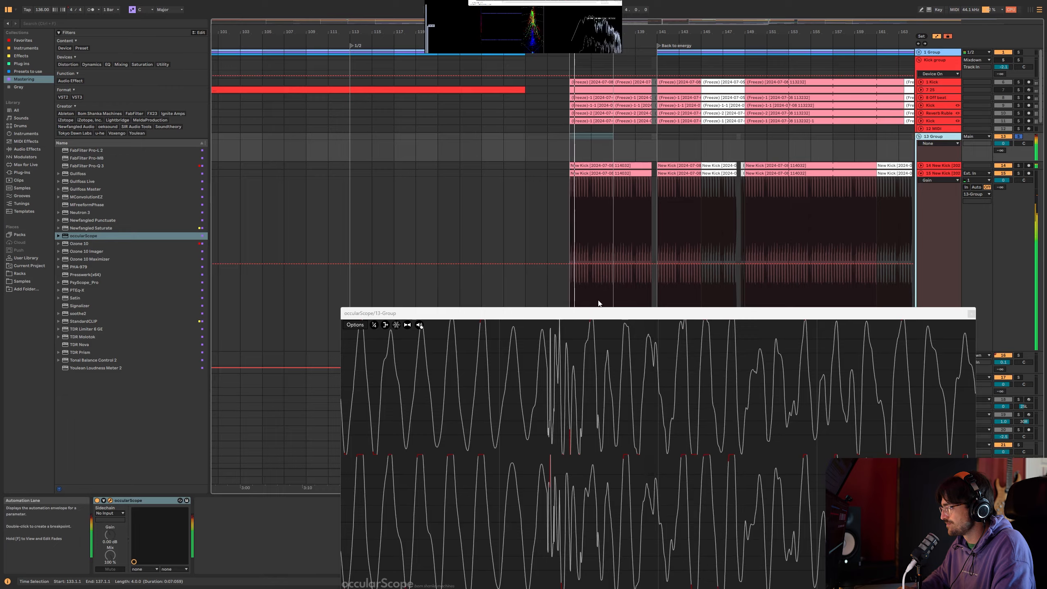
drag(602, 313, 489, 43)
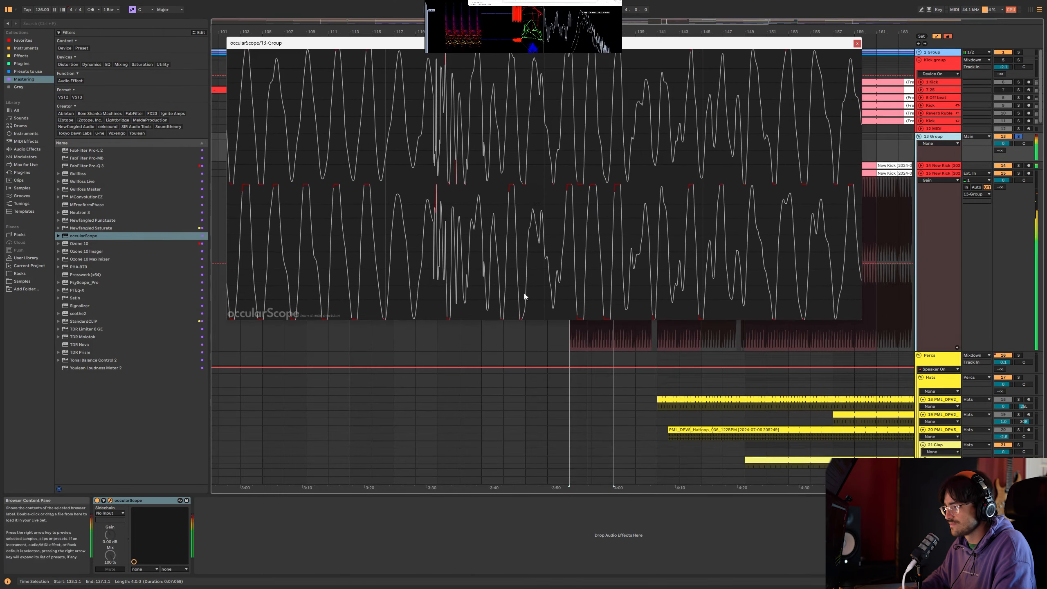
Step: Compare the occularScope waveform with New Kick's reverb copy muted and with the copy soloed
click(1001, 174)
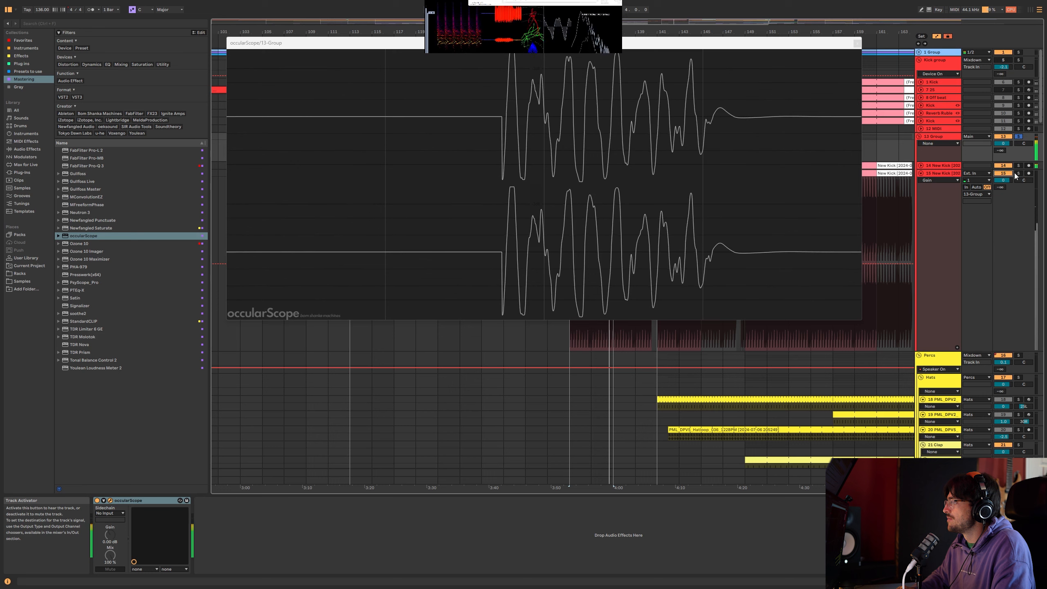
click(1017, 174)
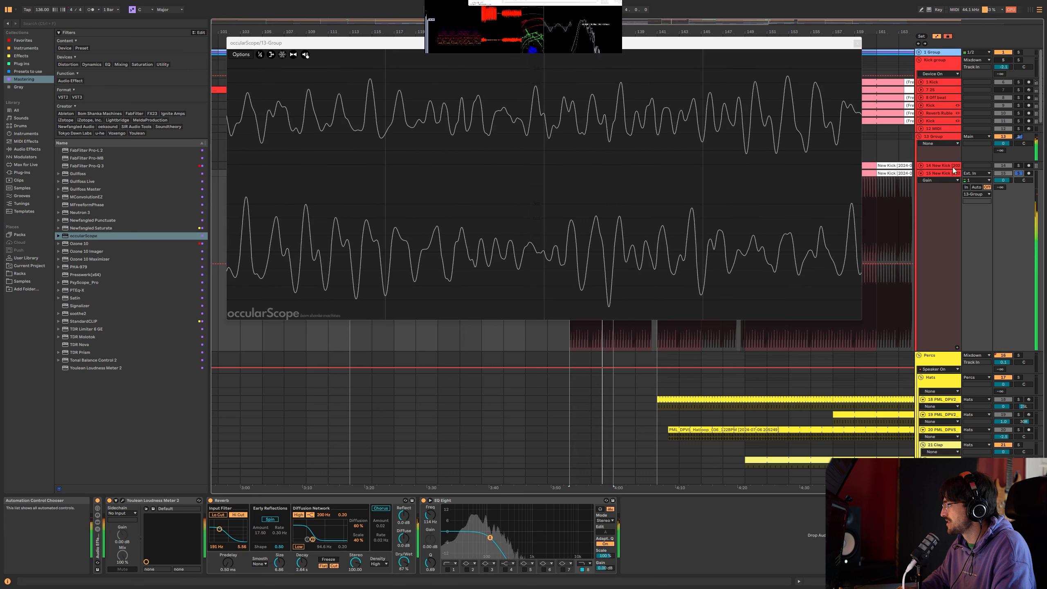
click(948, 166)
Step: Solo New Kick together with its reverb copy and reduce the Stereo width of the copy's Reverb
key(super)
click(1018, 165)
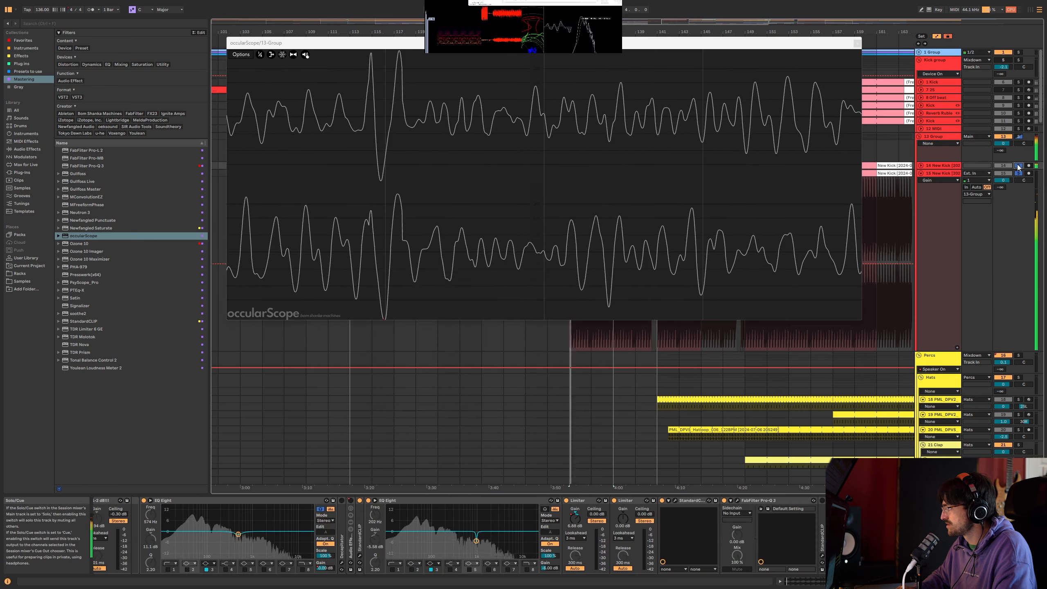
click(950, 176)
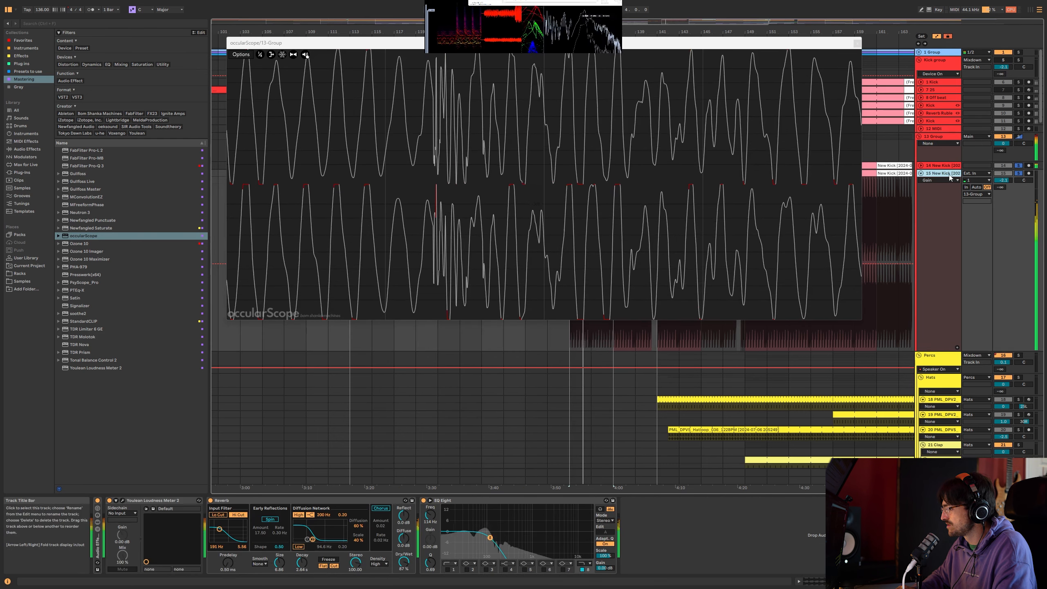
drag(355, 563, 355, 587)
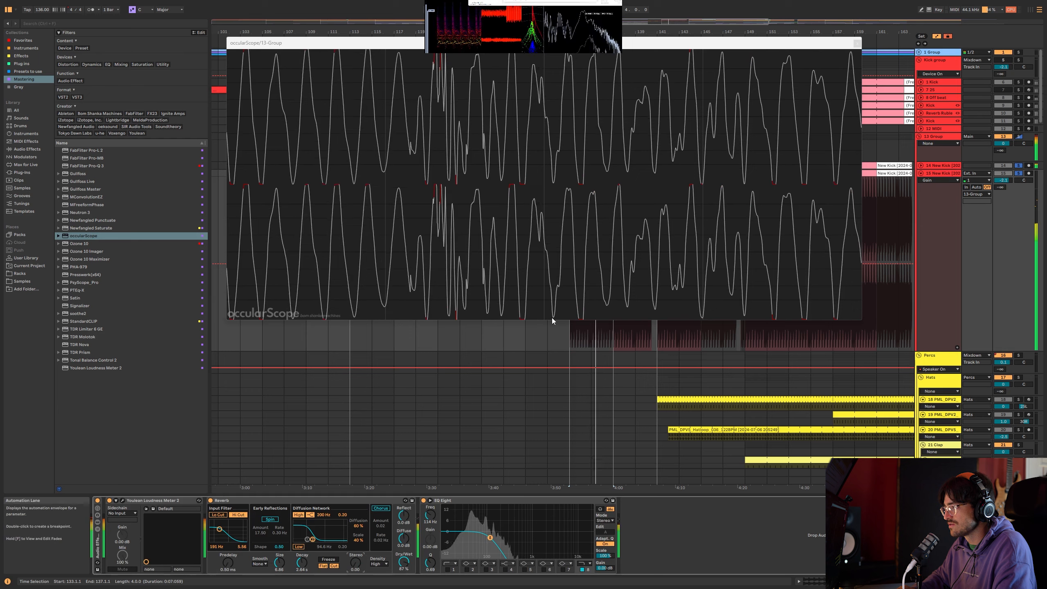
Step: Enlarge the occularScope window further and combine its two channel displays into a single trace
drag(858, 323, 952, 454)
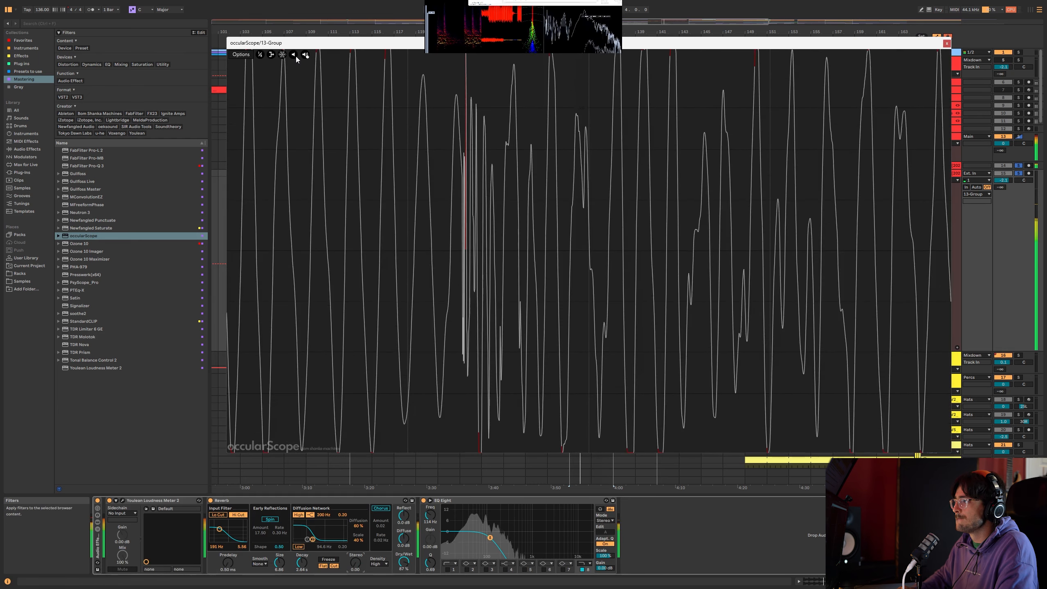
click(305, 57)
click(293, 54)
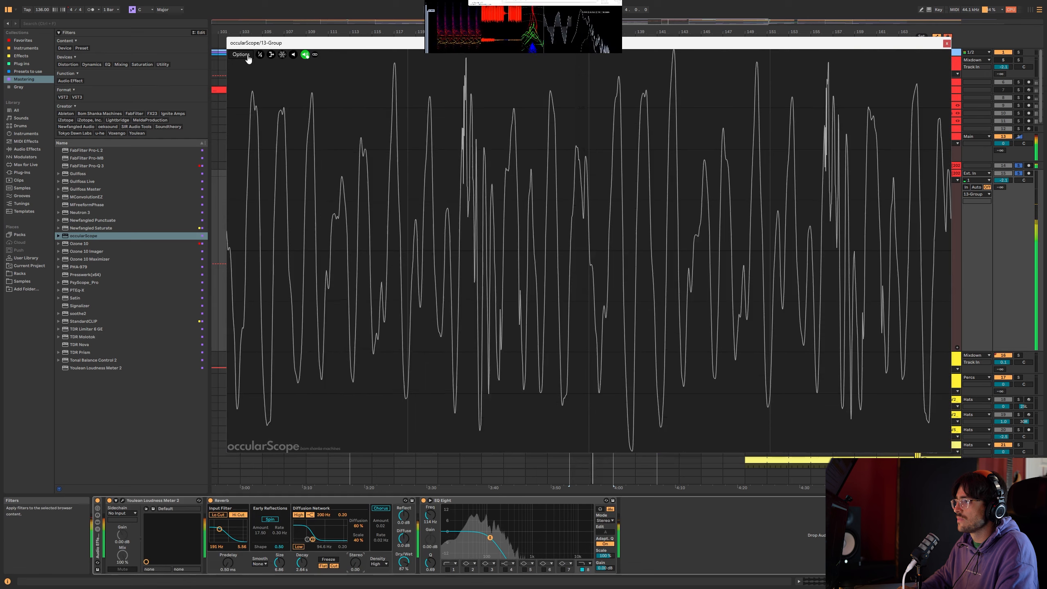
Step: Set occularScope's colour scheme to Super Green and show its delay compensation settings
click(241, 54)
mouse_move(264, 86)
click(316, 101)
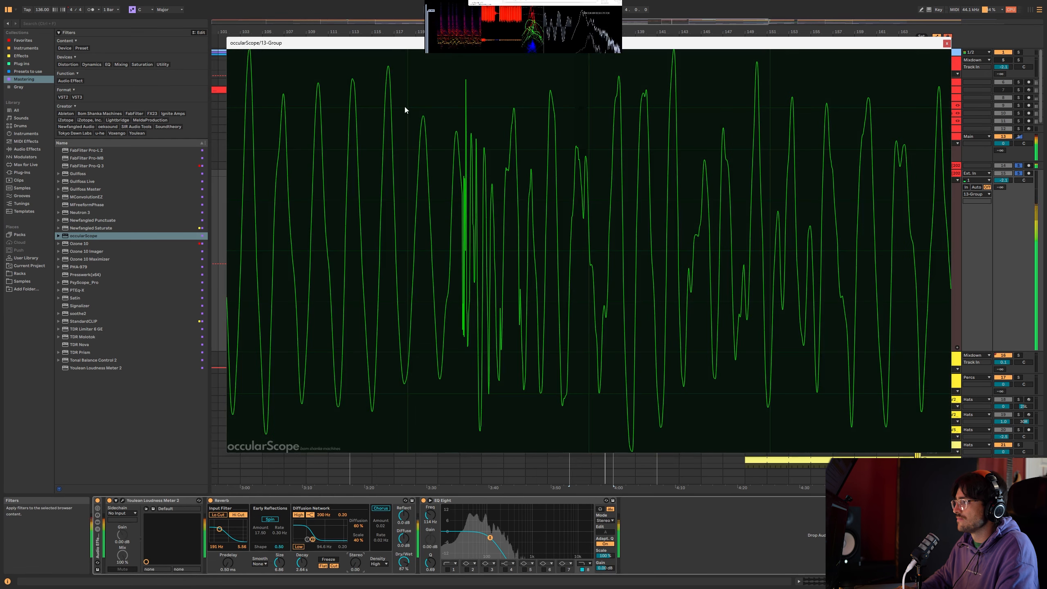
click(244, 55)
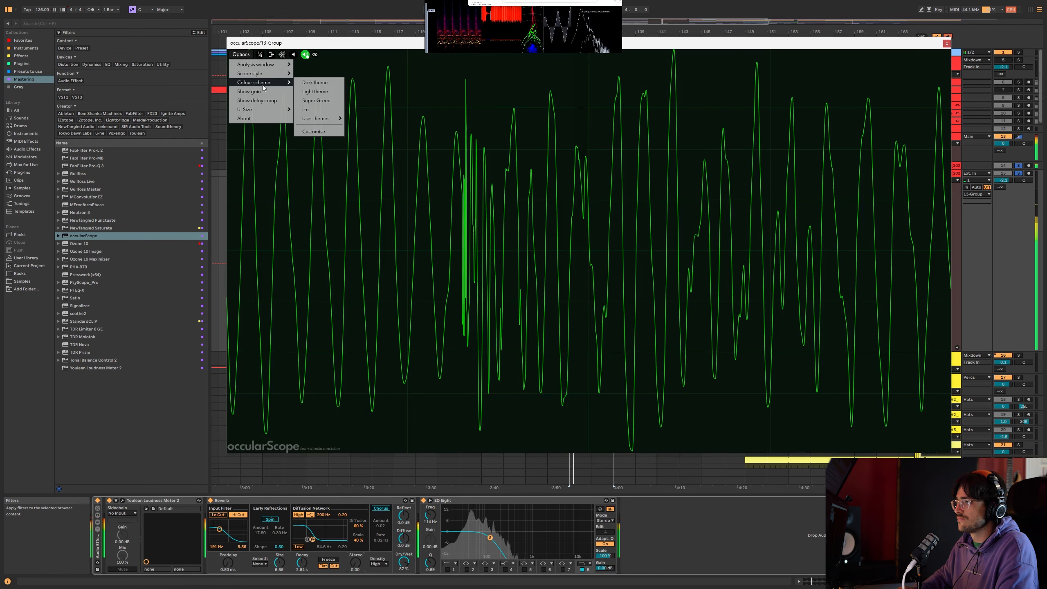
click(270, 106)
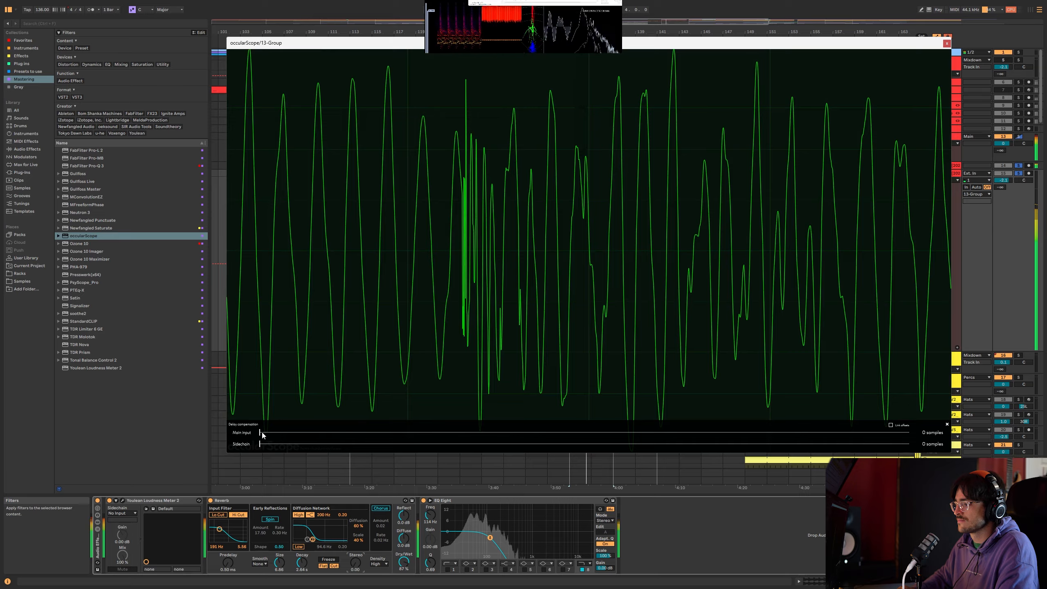
Step: Set occularScope's main input delay compensation to 6329 samples and close the plug-in window
drag(262, 435, 343, 431)
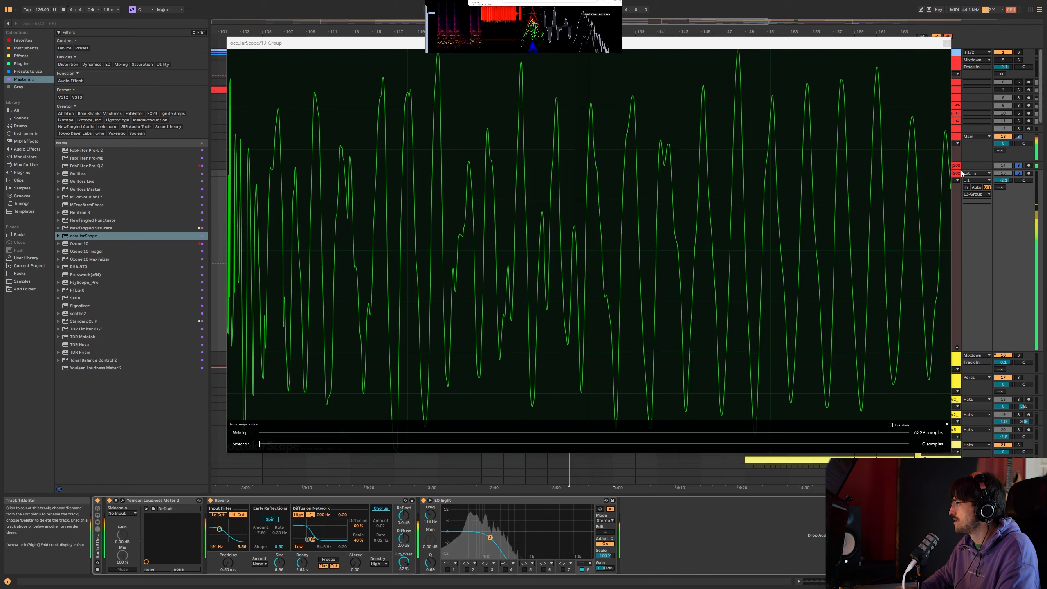
click(947, 44)
scroll(606, 218, up, 4)
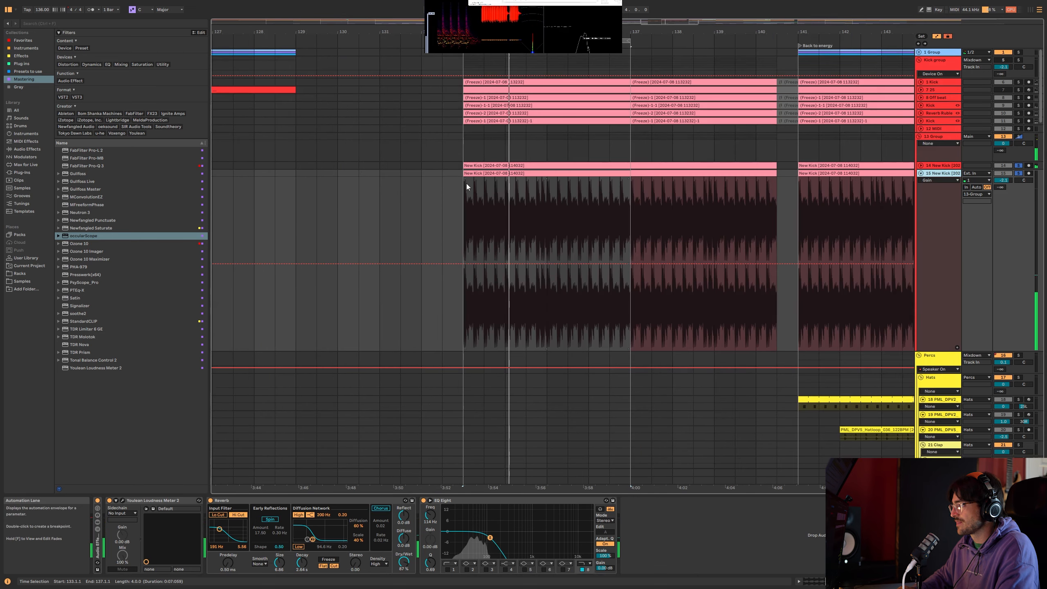
scroll(466, 183, up, 4)
click(484, 182)
click(502, 185)
key(ctrl+e)
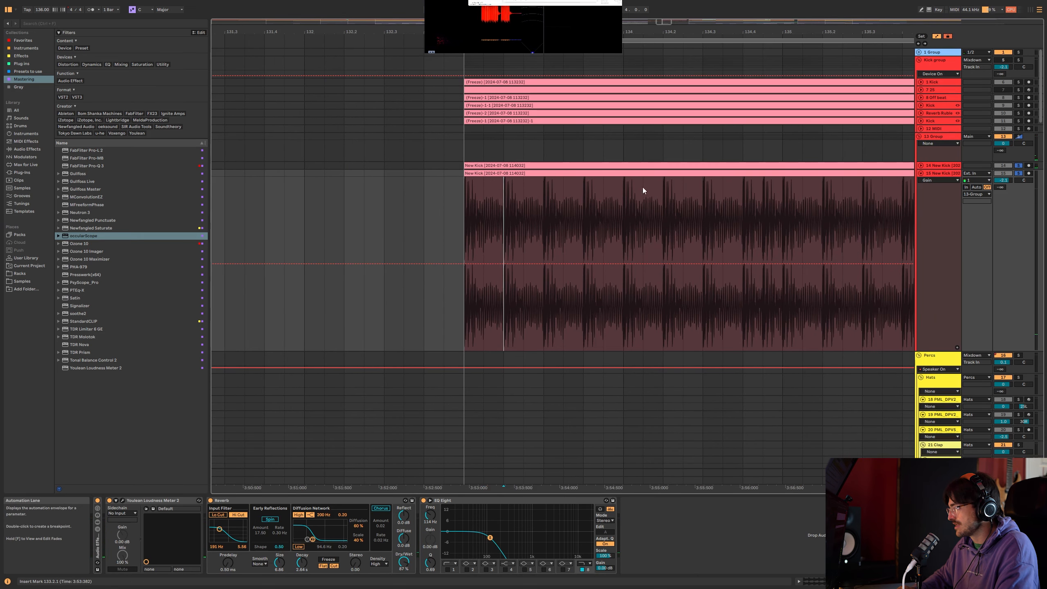
click(635, 174)
scroll(573, 174, down, 10)
click(799, 173)
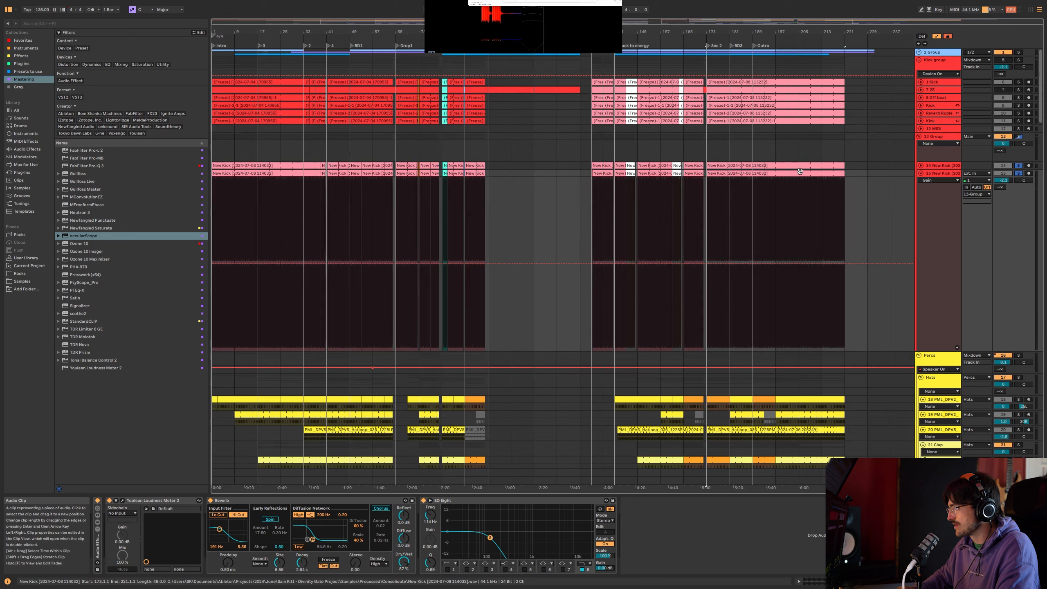
Step: Split the New Kick reverb copy's clip at bar 17 and delete all of that track's clips after the split
click(258, 174)
key(ctrl+e)
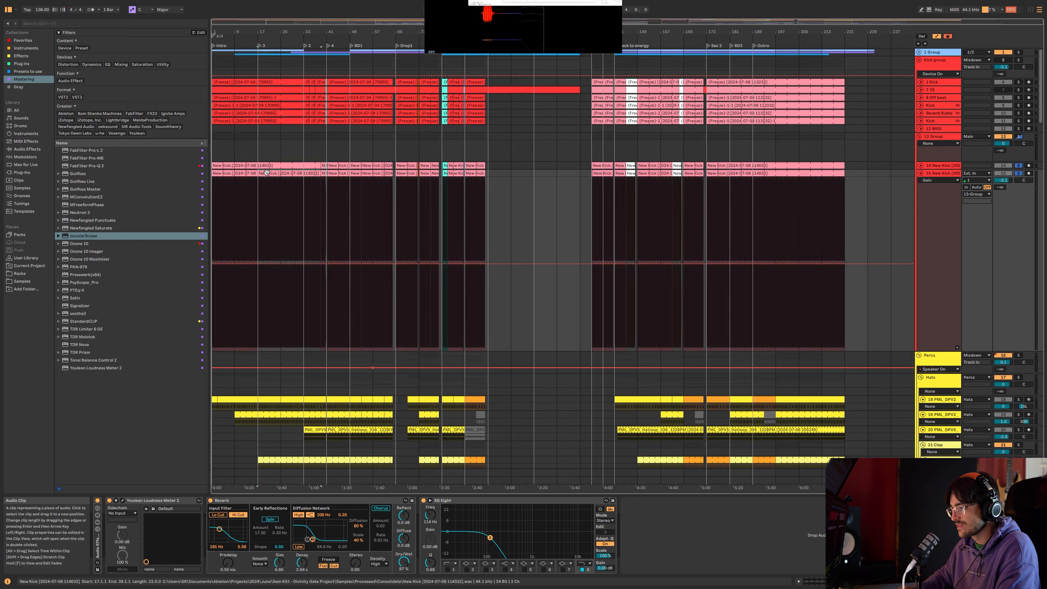
shift+click(782, 169)
key(Delete)
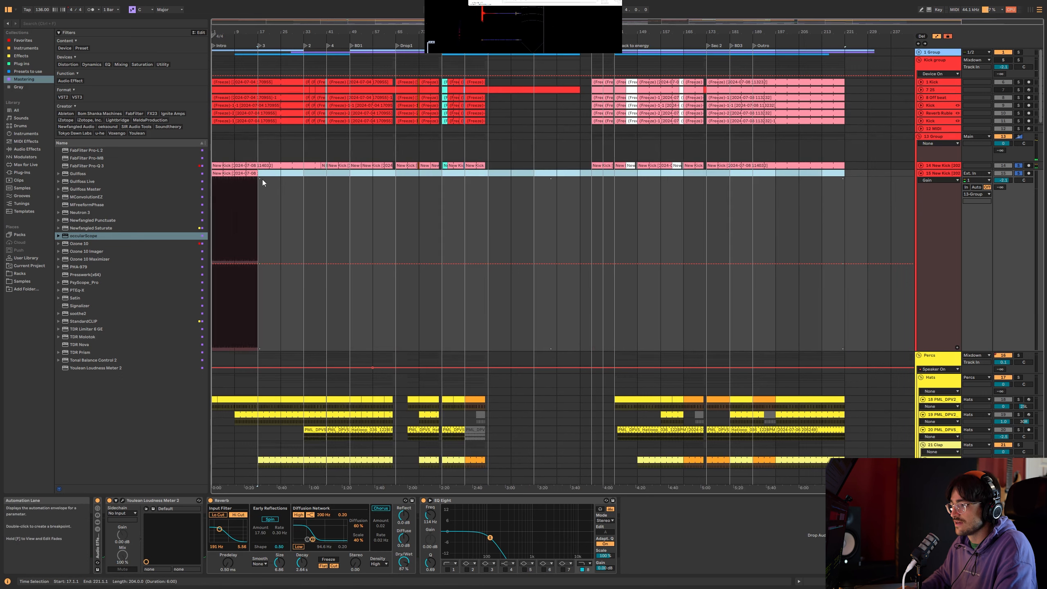
Step: Split the reverb copy's remaining clip at 2.4.1 and delete the part from there to bar 17
scroll(261, 124, up, 5)
scroll(331, 59, up, 1)
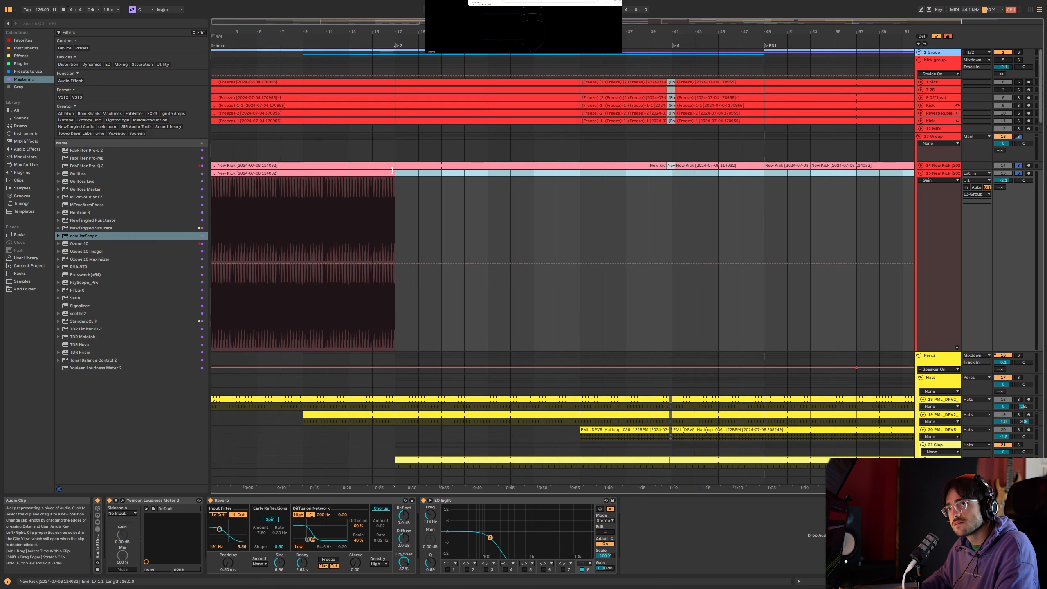
drag(215, 33, 215, 70)
key(plus)
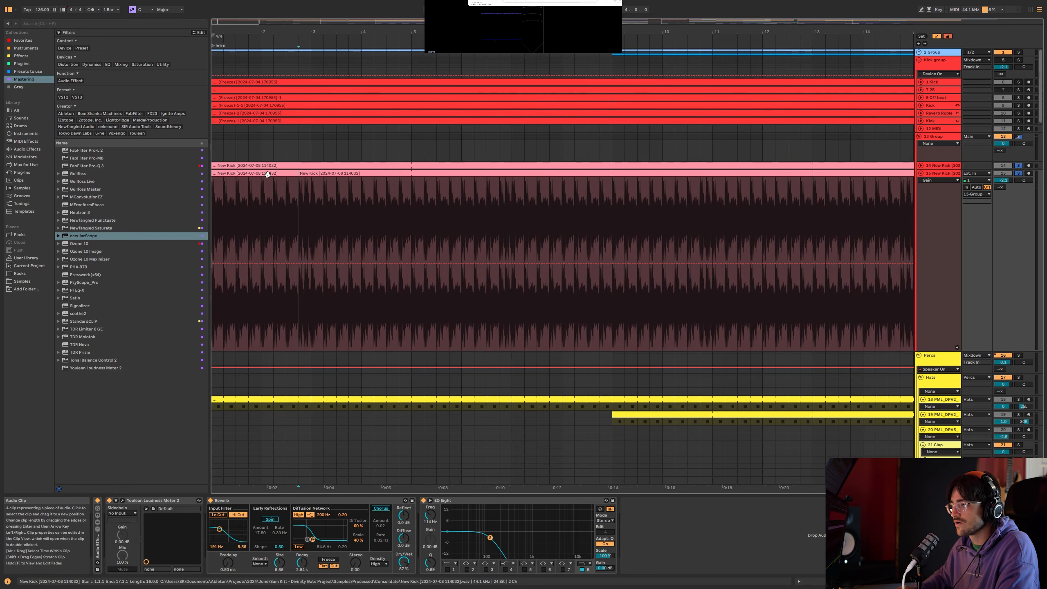
shift+click(317, 175)
key(Delete)
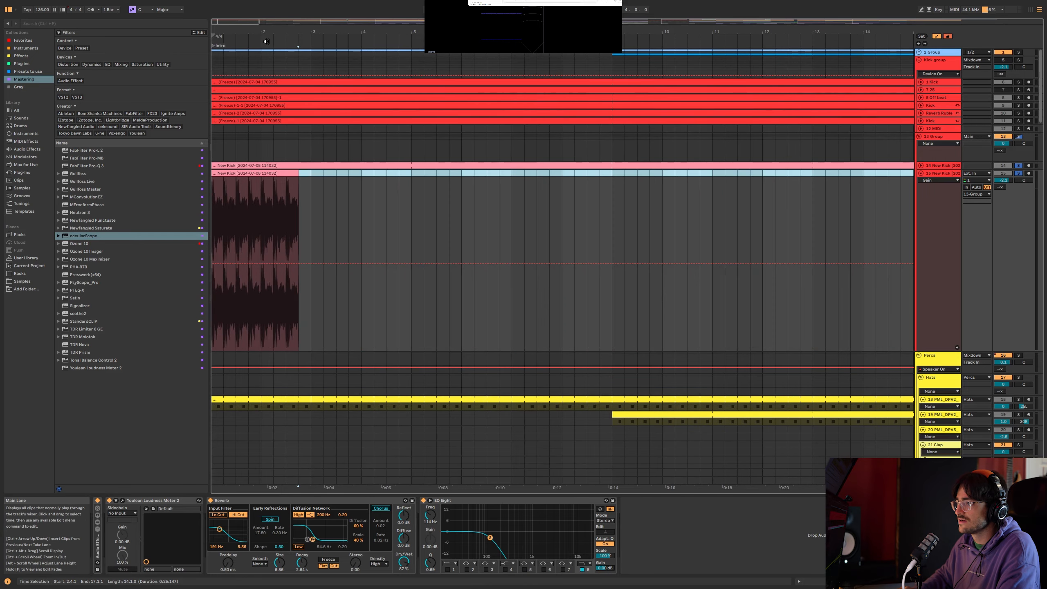
Step: Freeze the New Kick reverb copy track with its shortened clip
key(minus)
key(minus)
key(minus)
key(minus)
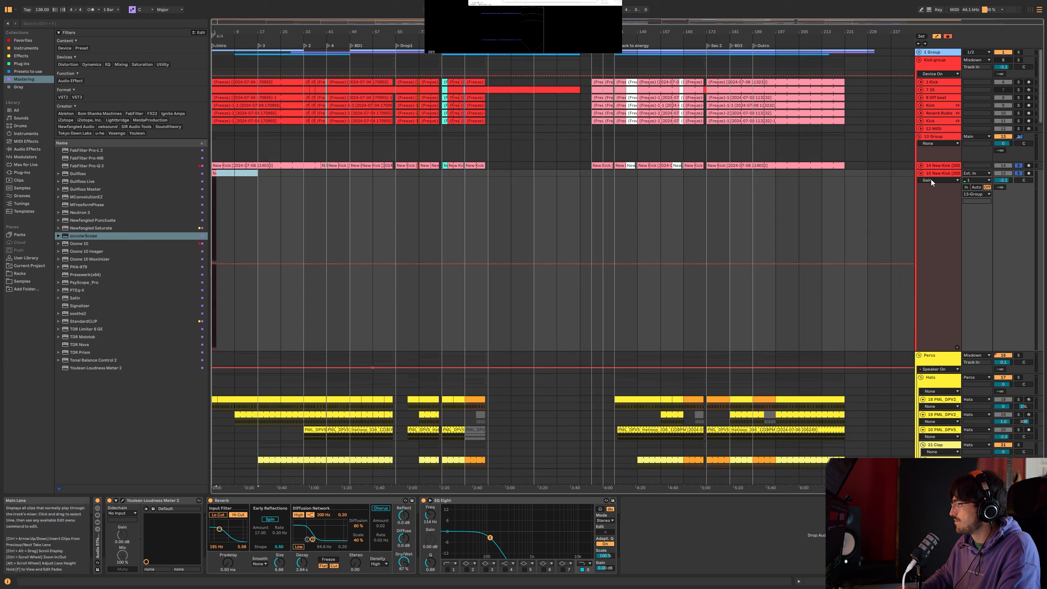
right_click(947, 175)
click(918, 233)
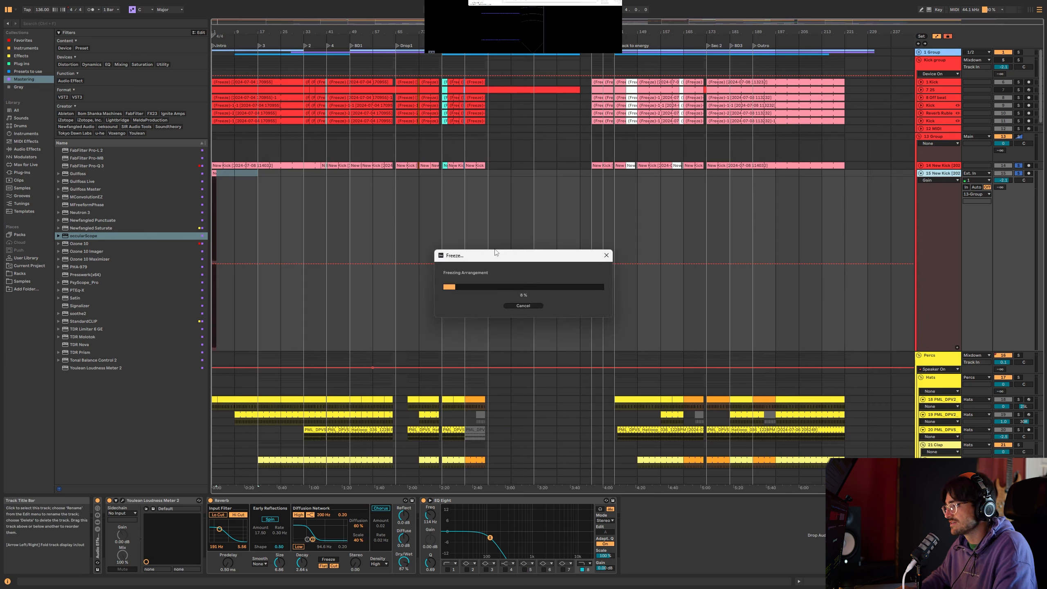
Step: Delete the freeze-tail clip that follows the flattened New Kick clip on track 15
click(215, 173)
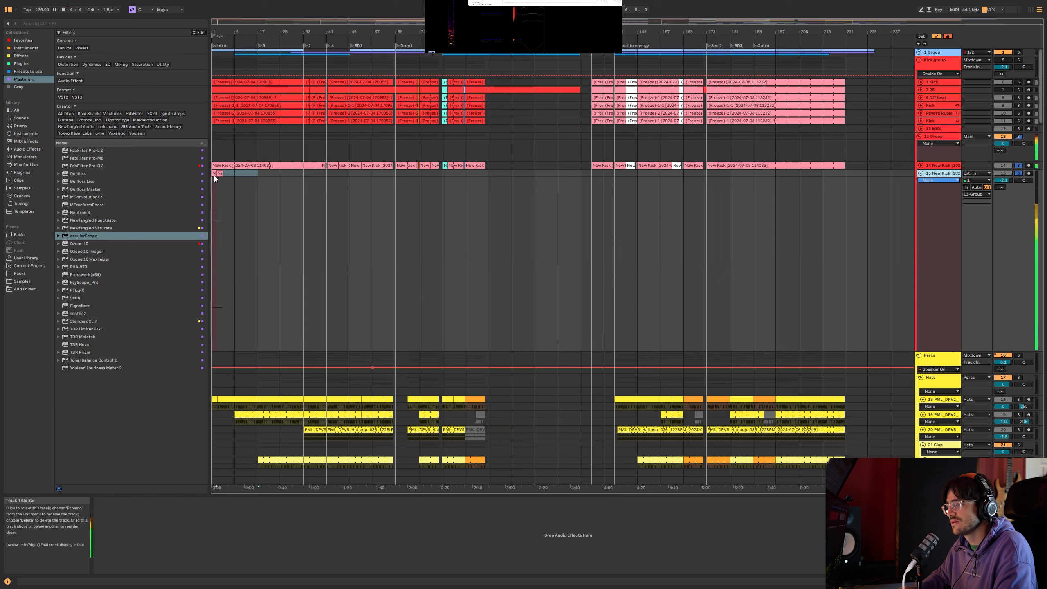
key(z)
key(x)
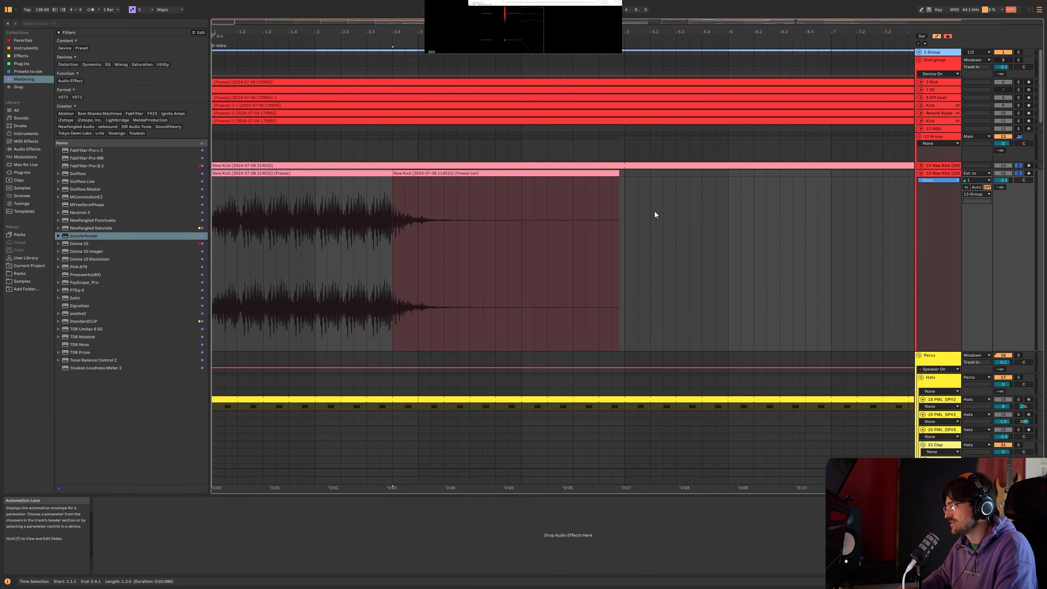
click(480, 173)
scroll(361, 188, up, 3)
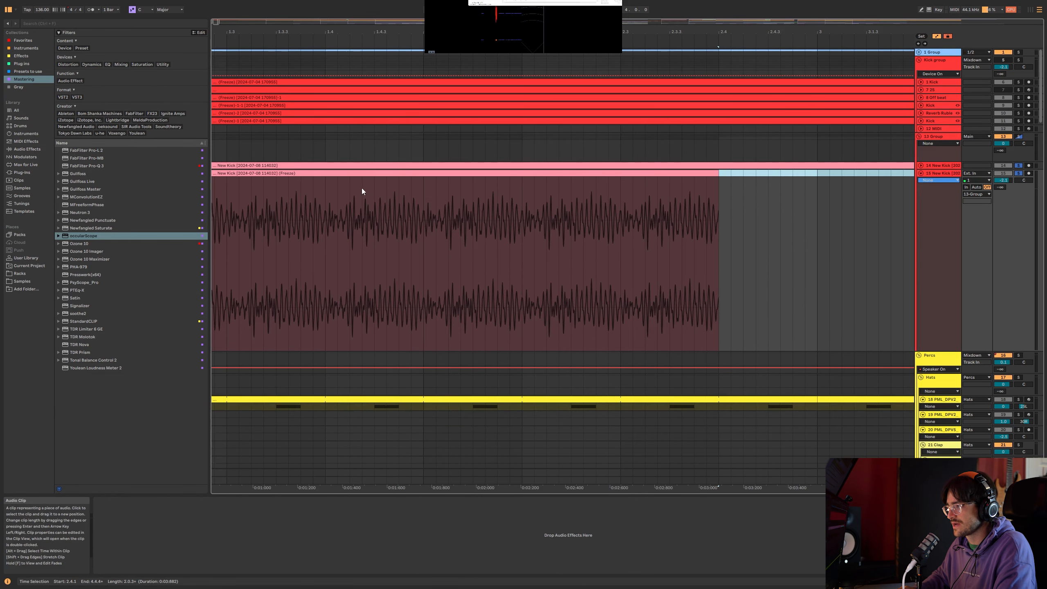
Step: Split the flattened New Kick clip on track 15 at 1.2.1 and loop playback over its first one-beat piece
click(425, 185)
drag(427, 185, 519, 184)
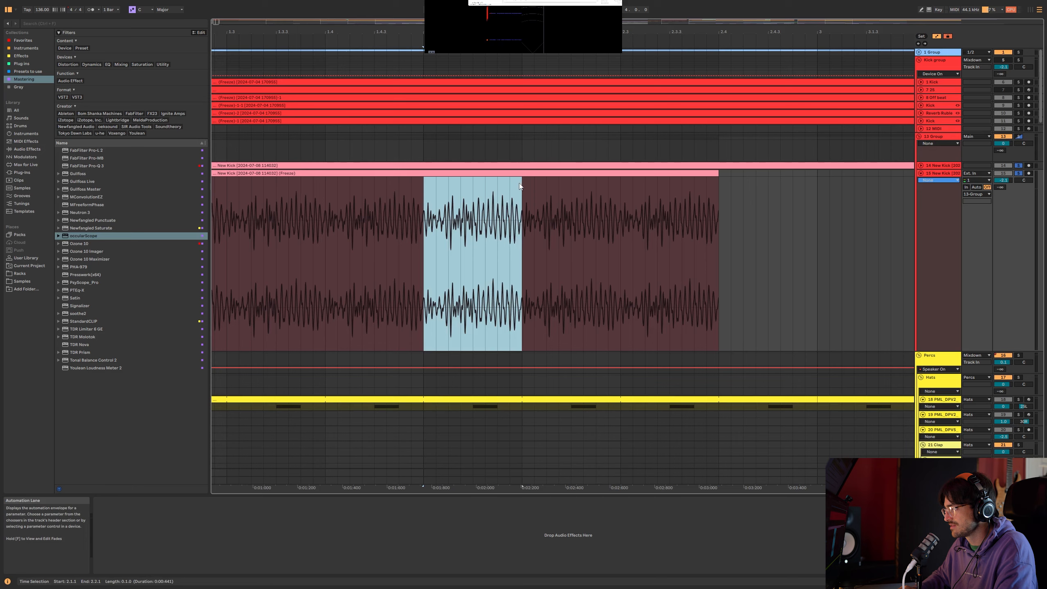
key(x)
double_click(264, 170)
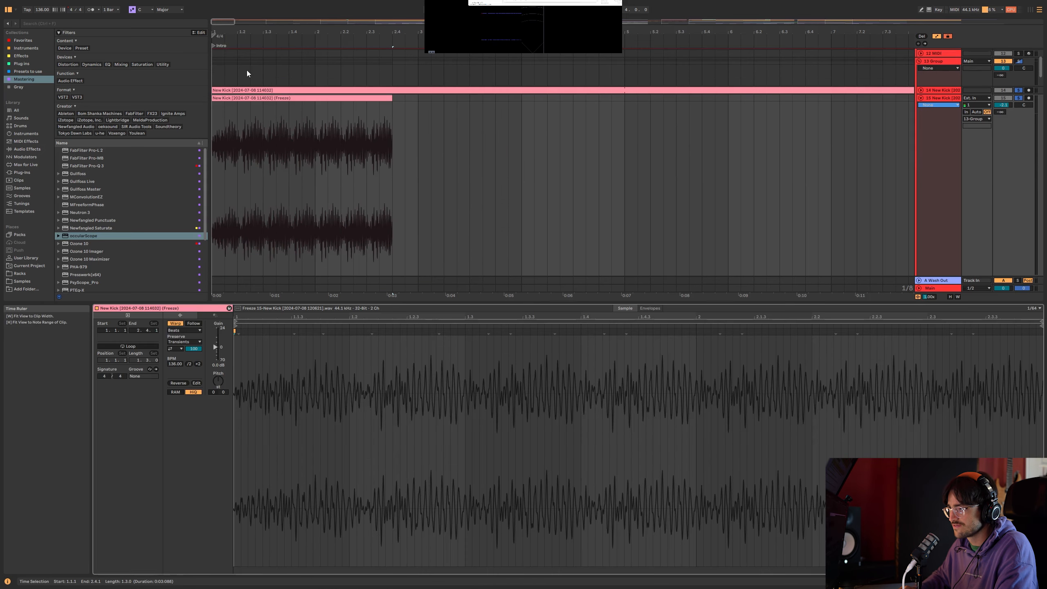
key(z)
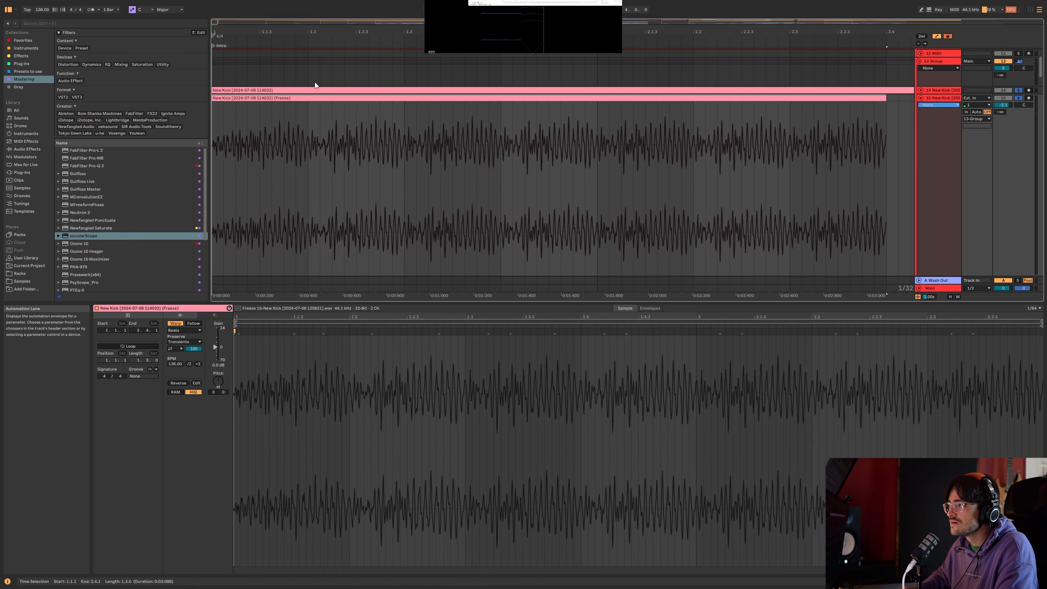
click(310, 121)
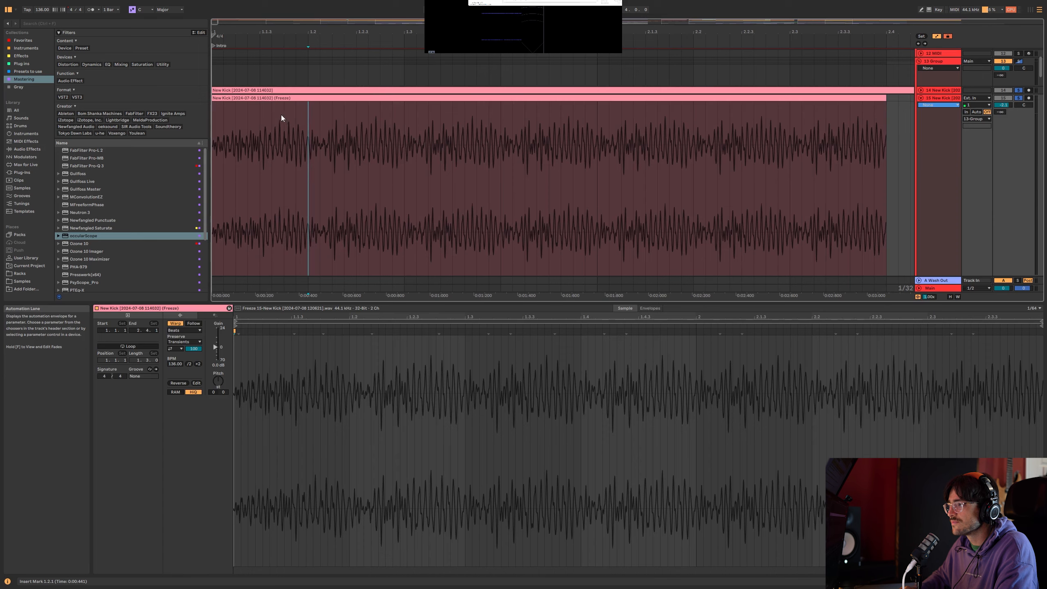
key(ctrl+e)
click(223, 109)
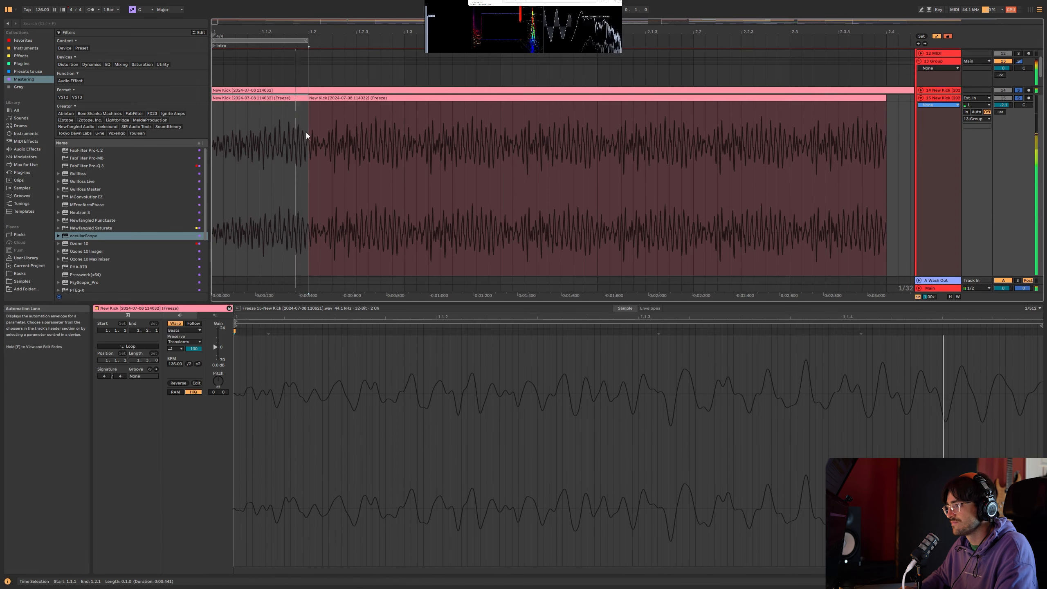
Step: Show the clip fades and give the first one-beat New Kick piece a fade-in about 0.18 s long
ctrl+scroll(307, 103, up, 5)
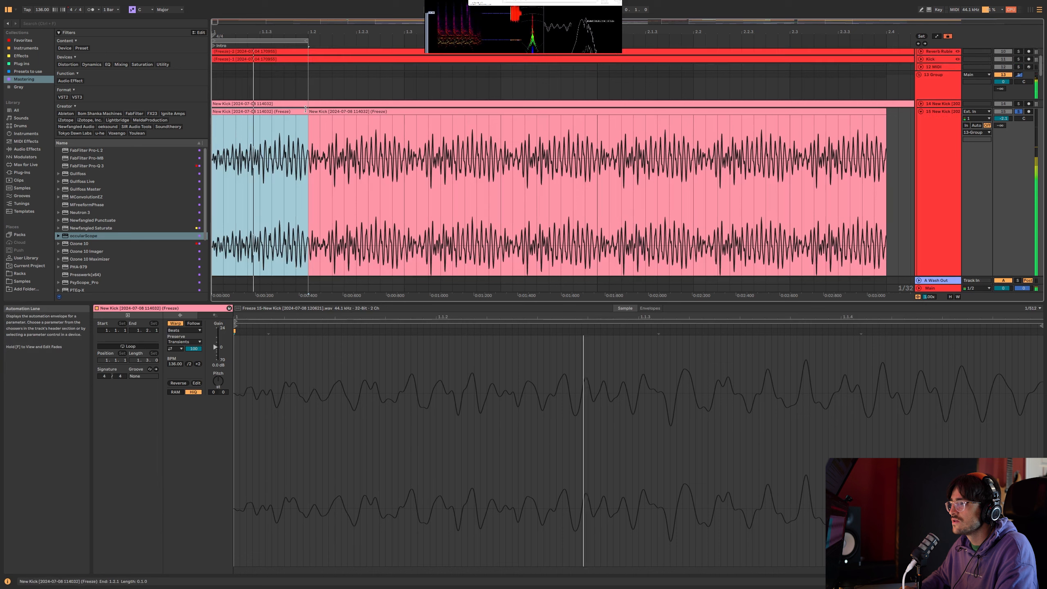
drag(328, 118, 306, 74)
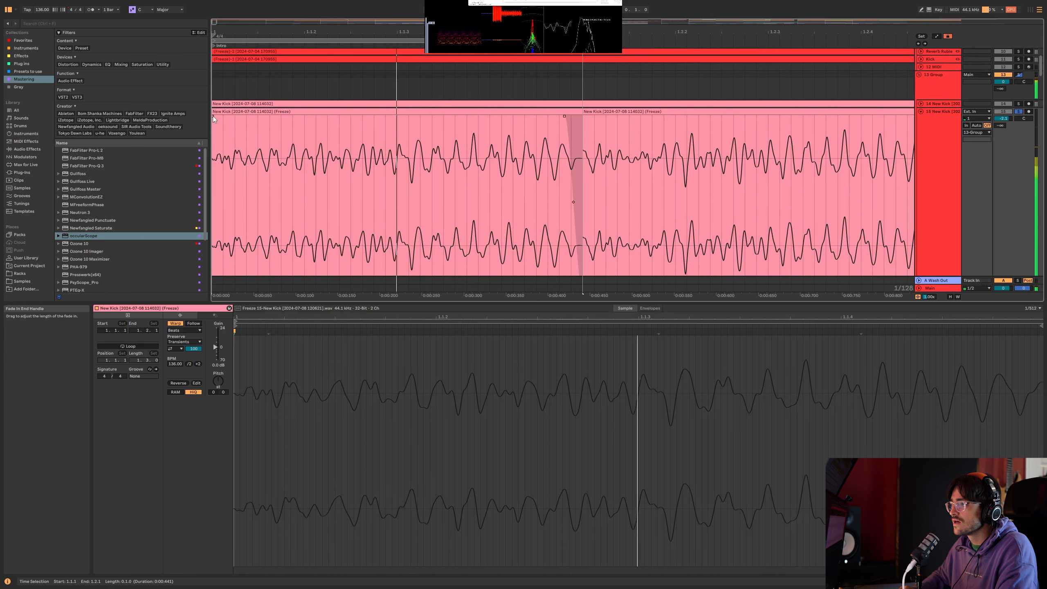
drag(212, 116, 366, 116)
Step: Add occularScope to the 13-Group track and move its window out of the arrangement to the other display
click(938, 89)
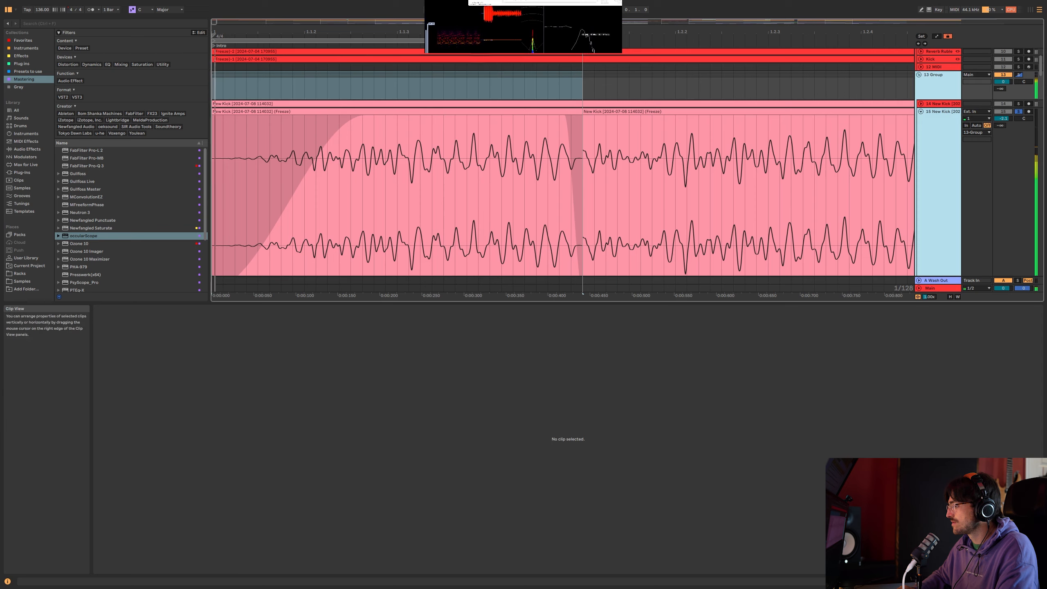
key(Return)
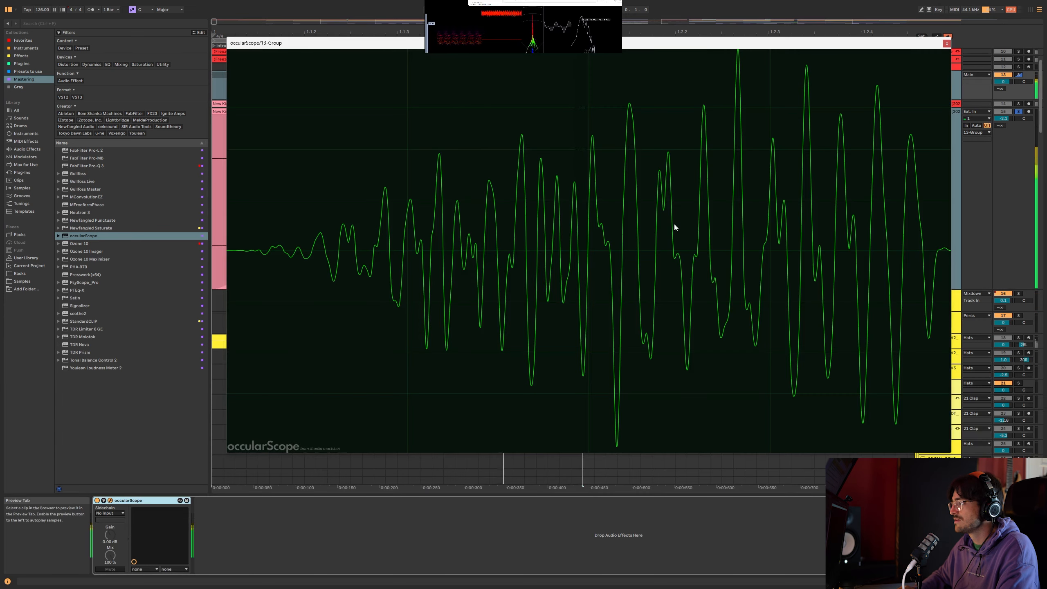
drag(818, 46, 727, 588)
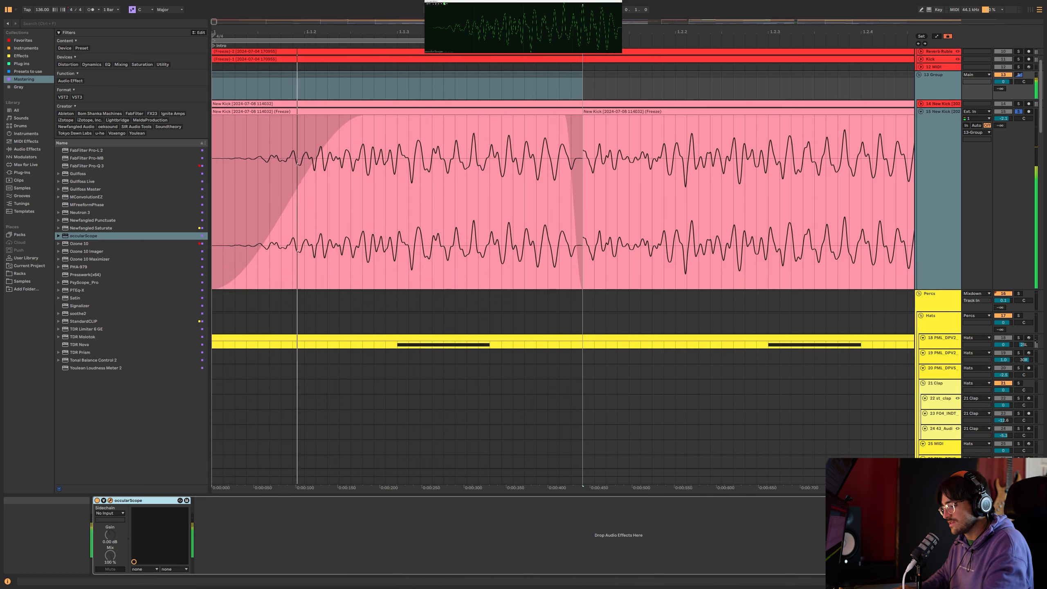
Step: Stop playback and rename the 13-Group track as "# Kick 2"
click(918, 378)
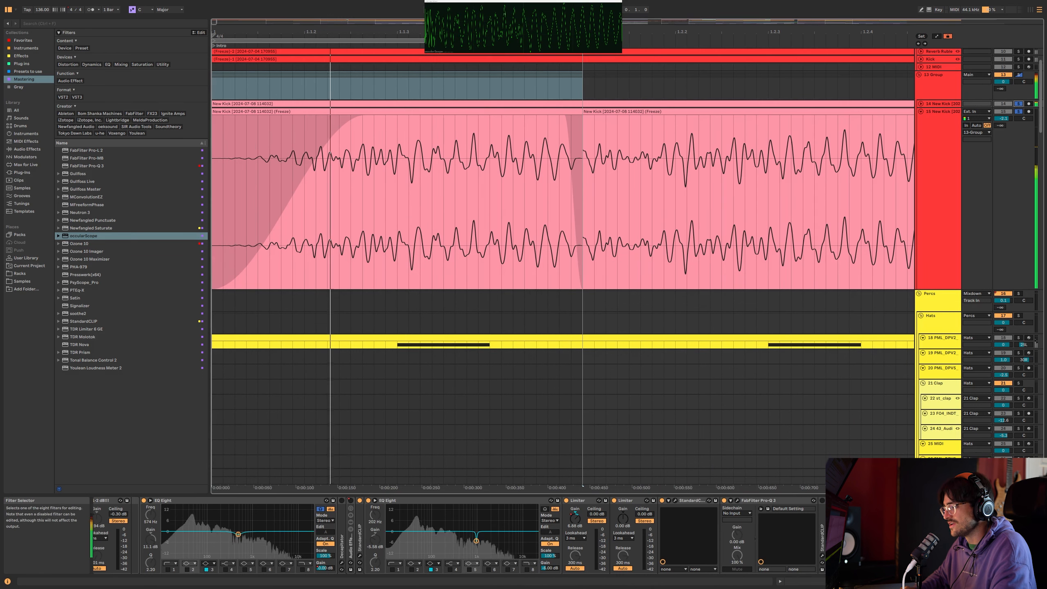
key(space)
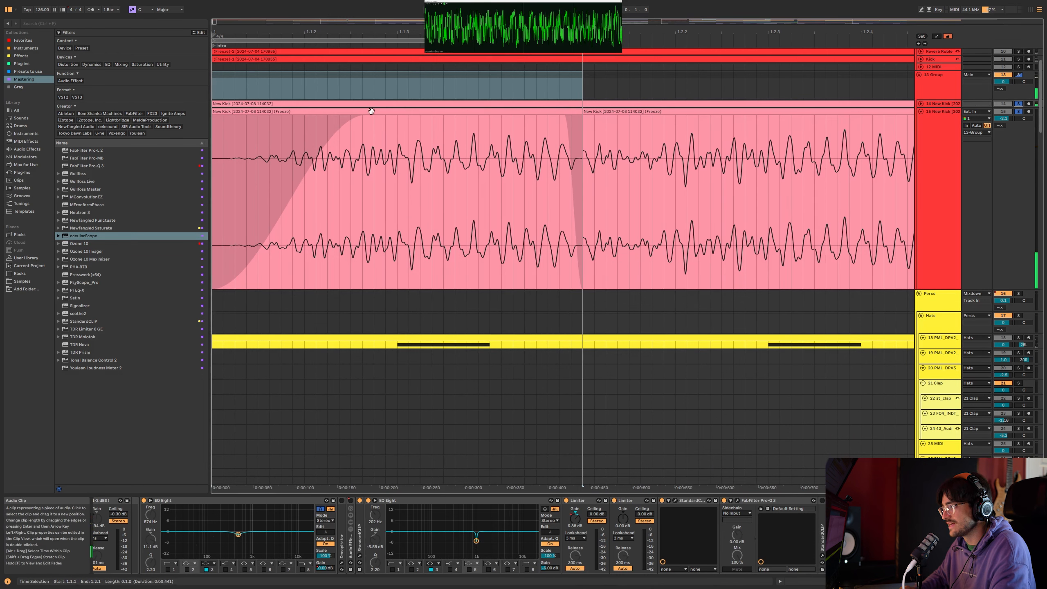
scroll(466, 66, up, 3)
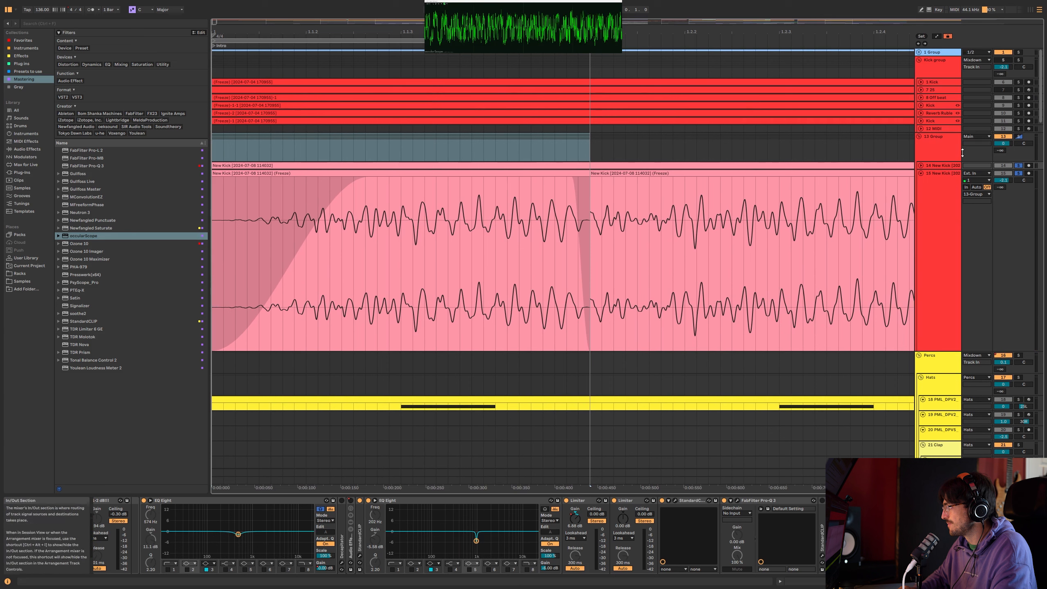
click(936, 147)
text(# Kick 2)
key(Return)
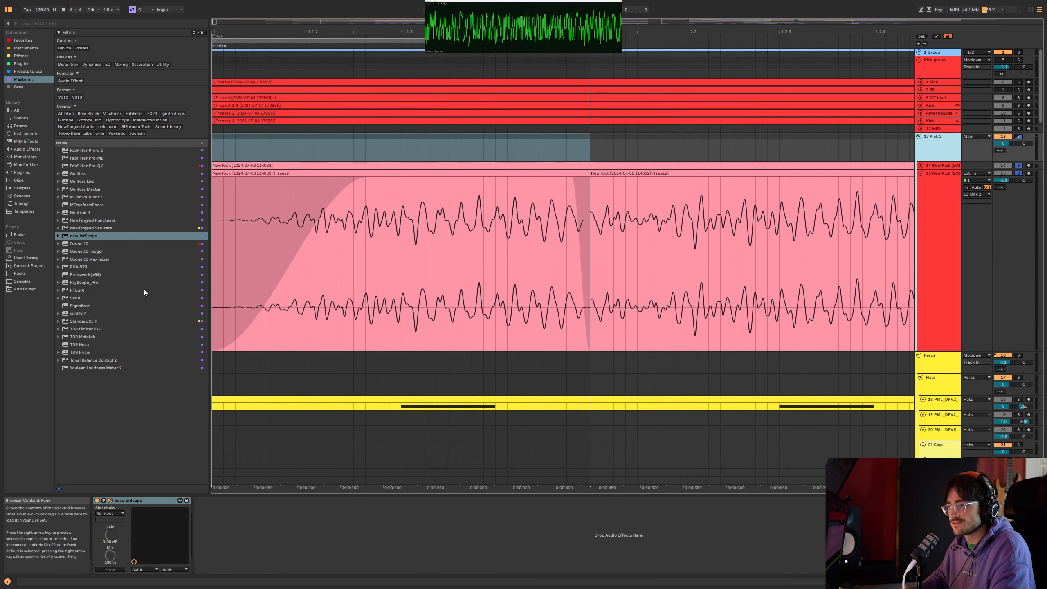
Step: Add PsyScope_Pro to the Kick 2 group, play the loop and enlarge the PsyScope window over the occularScope display
click(79, 283)
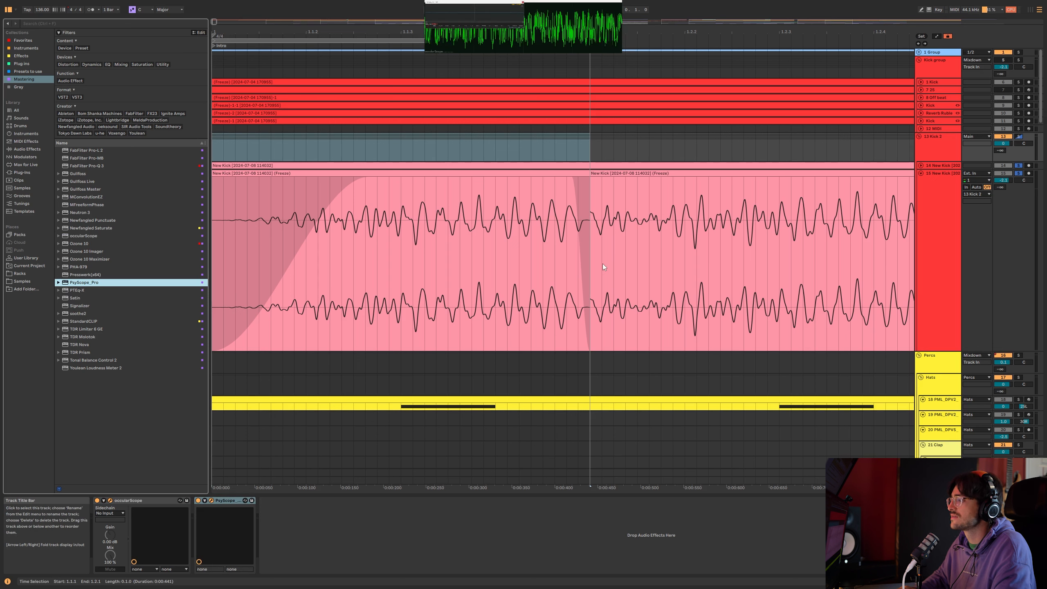
key(space)
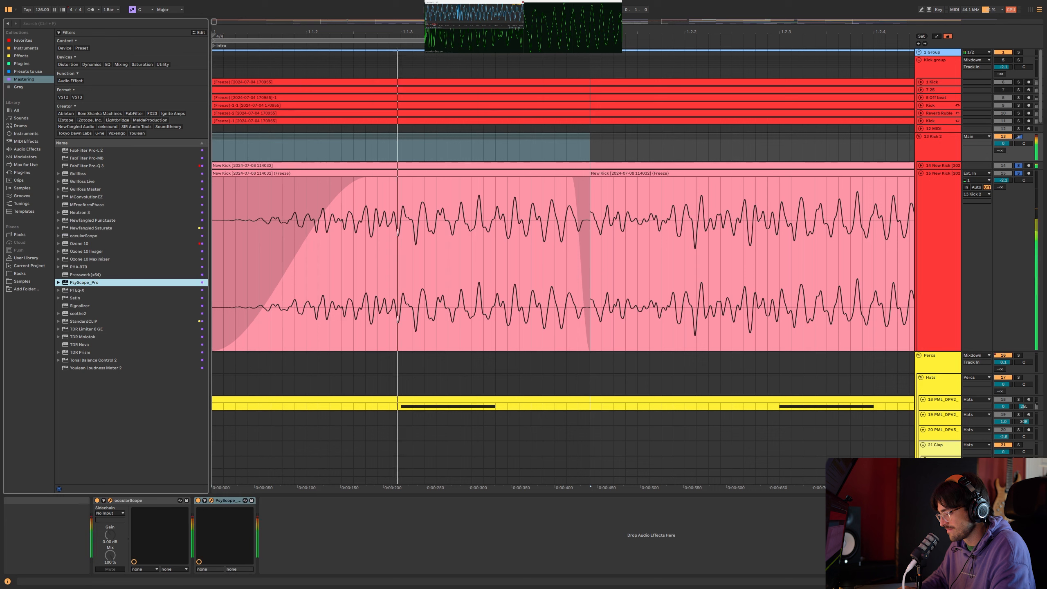
drag(524, 29, 619, 51)
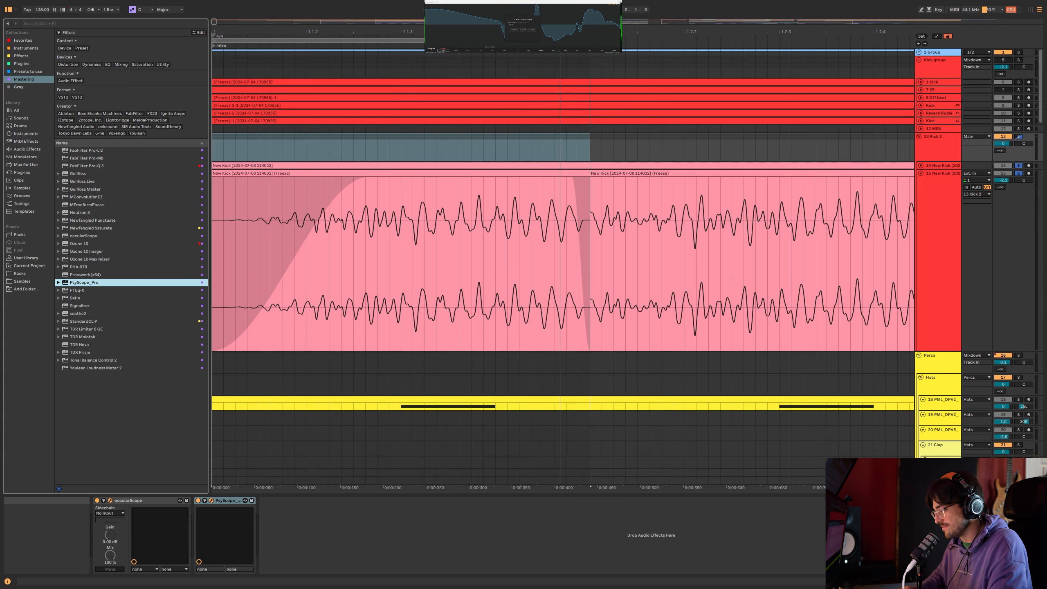
Step: Play the looped beat and lower the volume of track 15 to -18.4 dB
key(space)
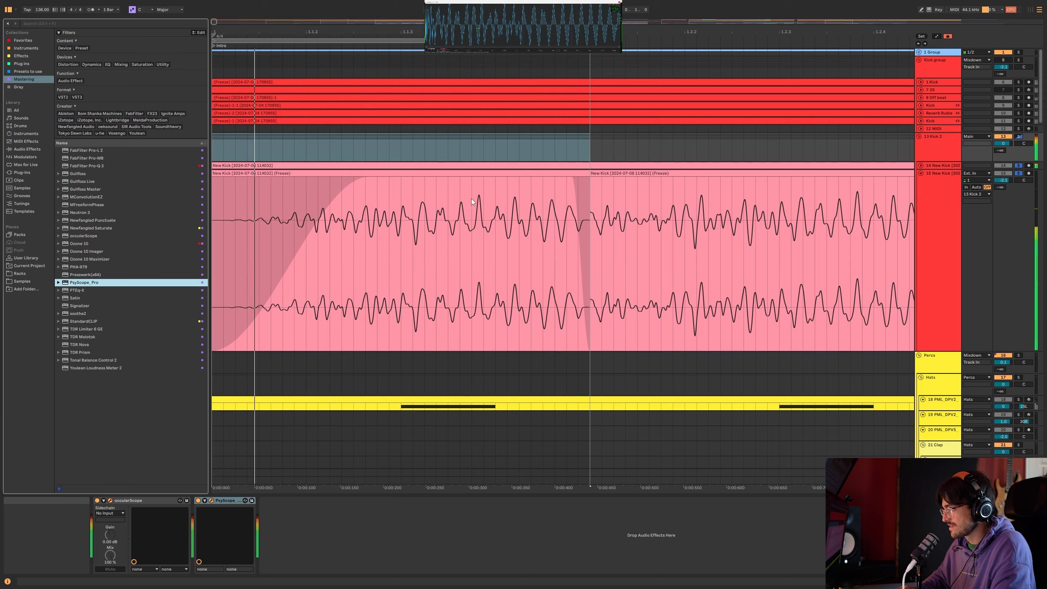
drag(1016, 182, 1015, 190)
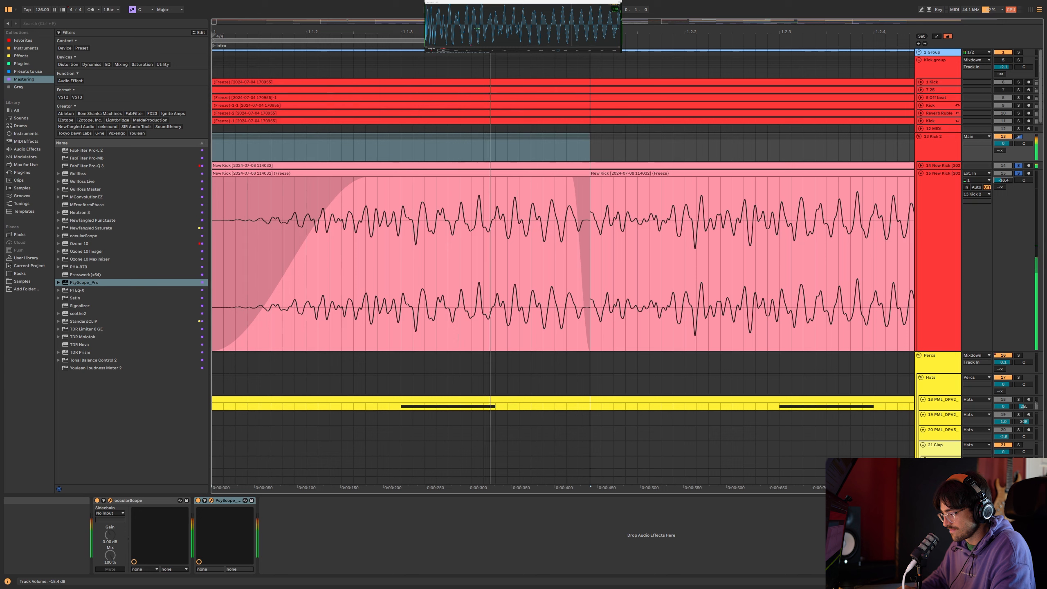
click(941, 183)
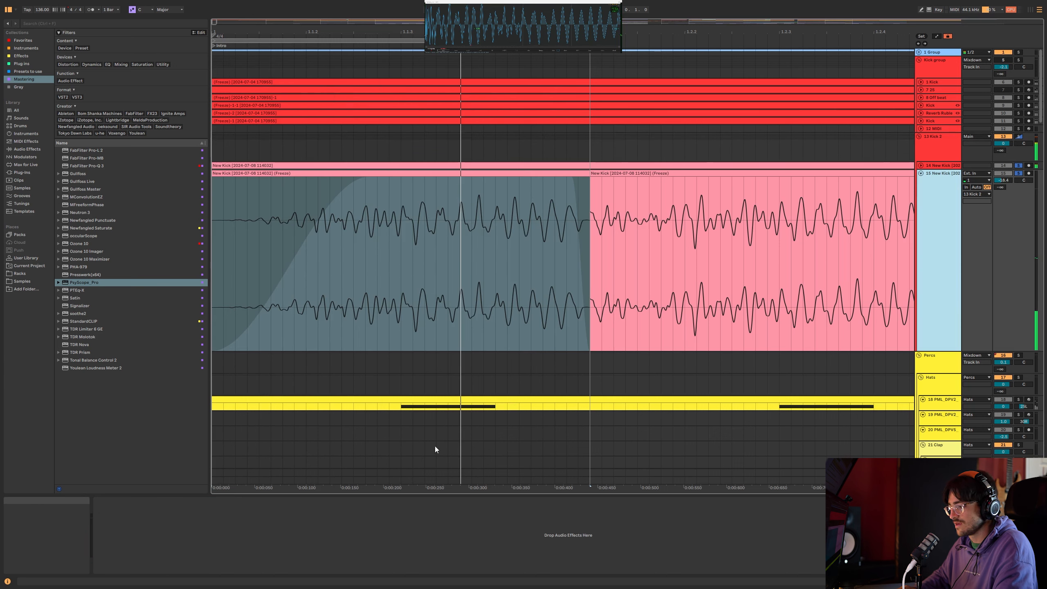
Step: Copy track 14's devices from Bass Control 2018 through the limiter after the sides EQ, and paste them at the end of Kick 2's chain
click(931, 166)
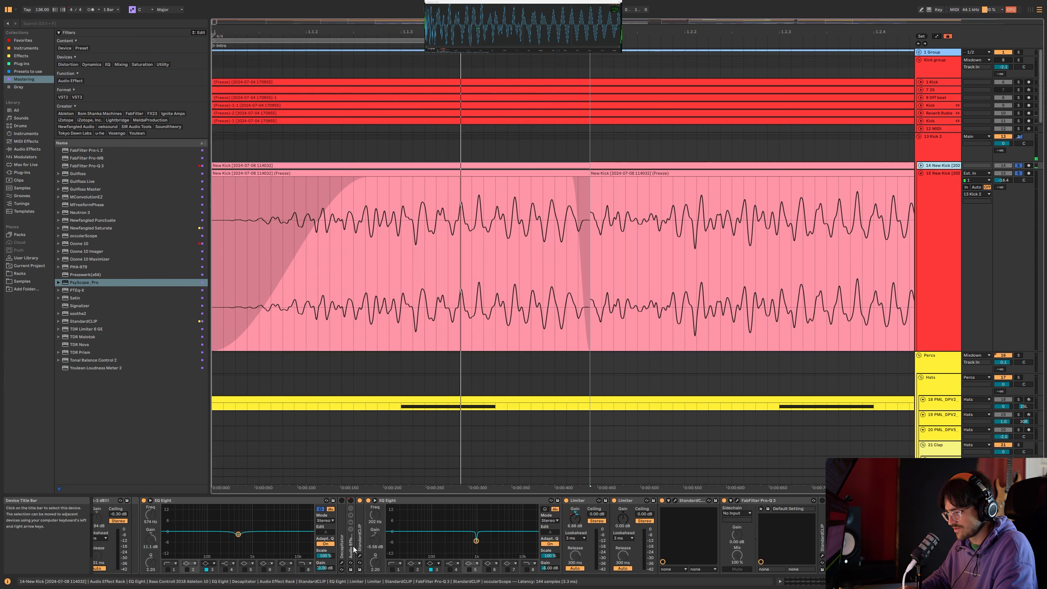
double_click(206, 501)
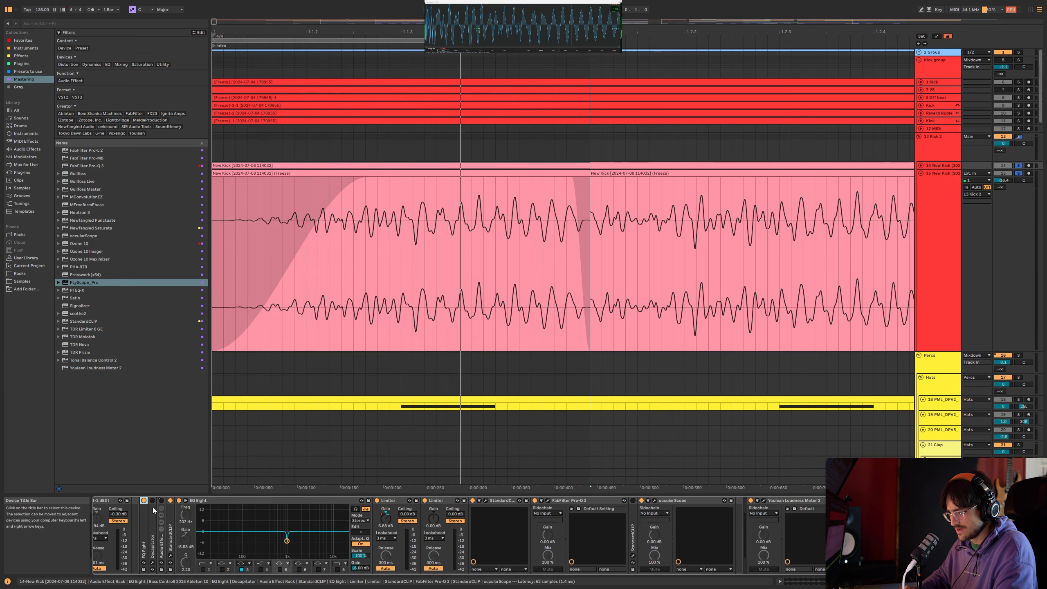
double_click(231, 501)
click(97, 511)
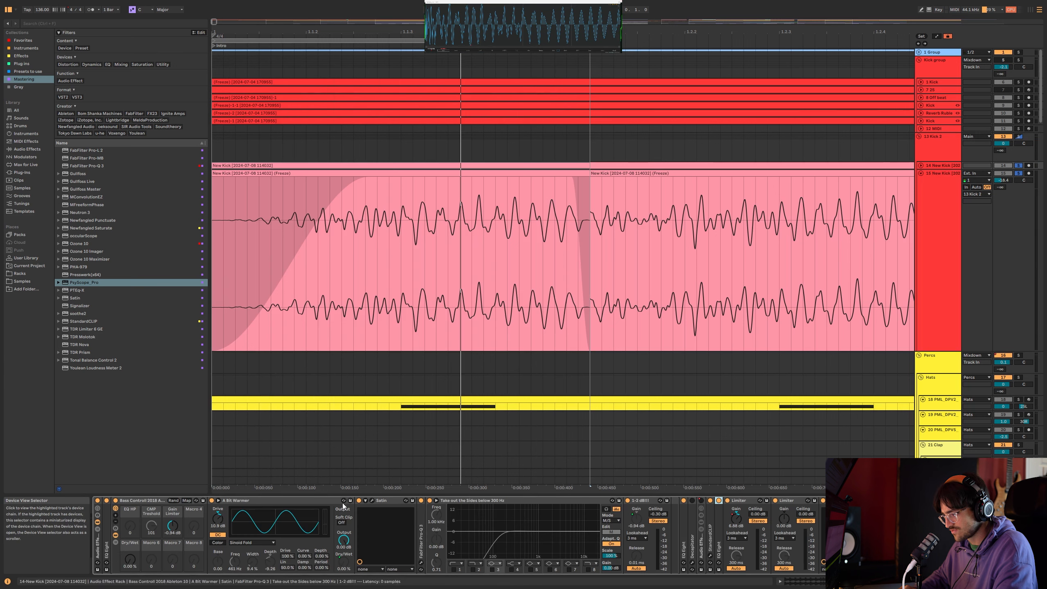
click(129, 499)
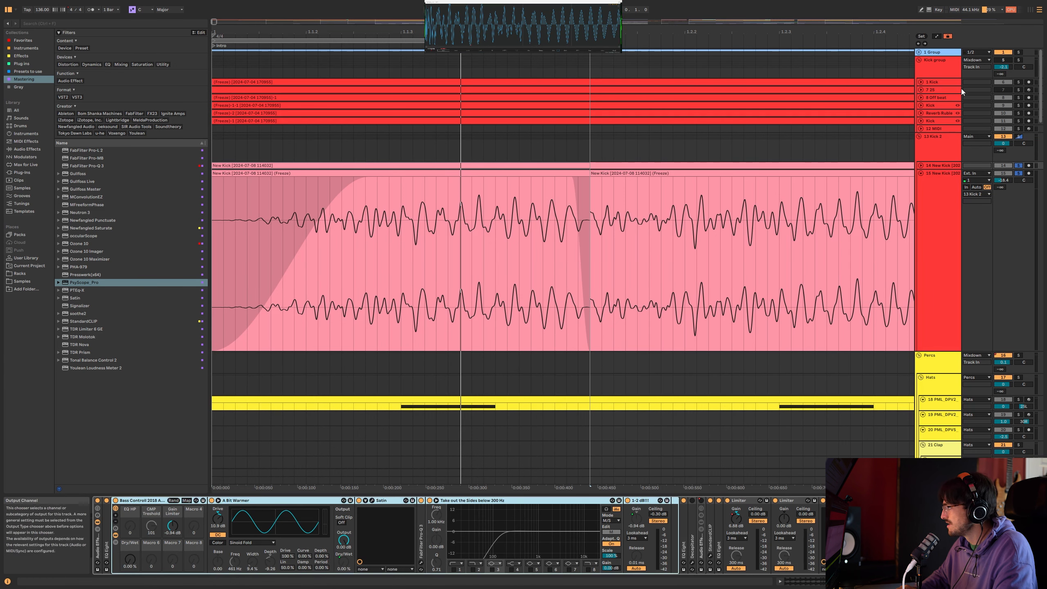
click(944, 145)
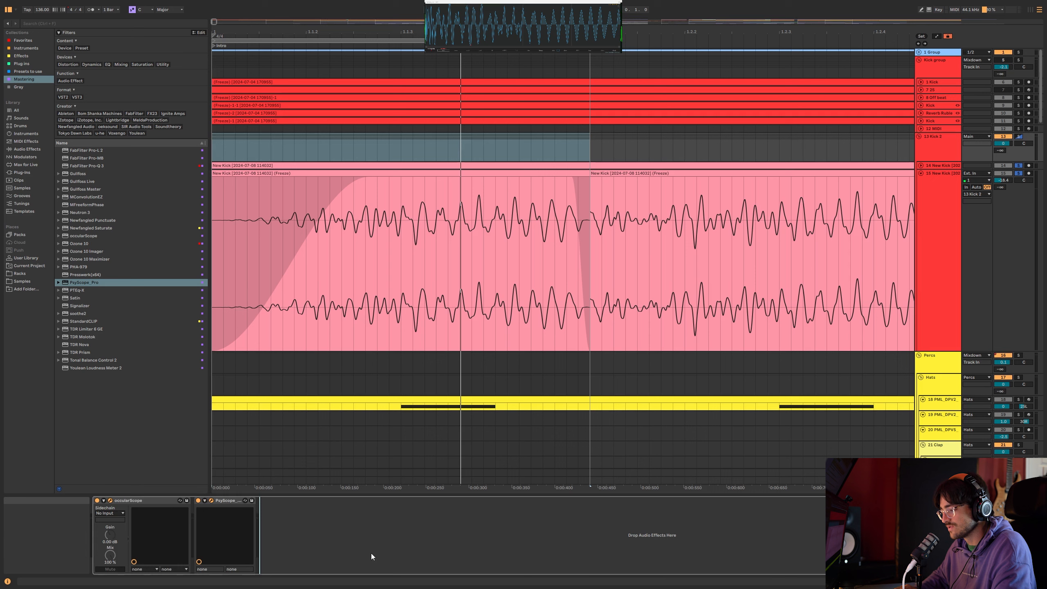
key(ctrl+v)
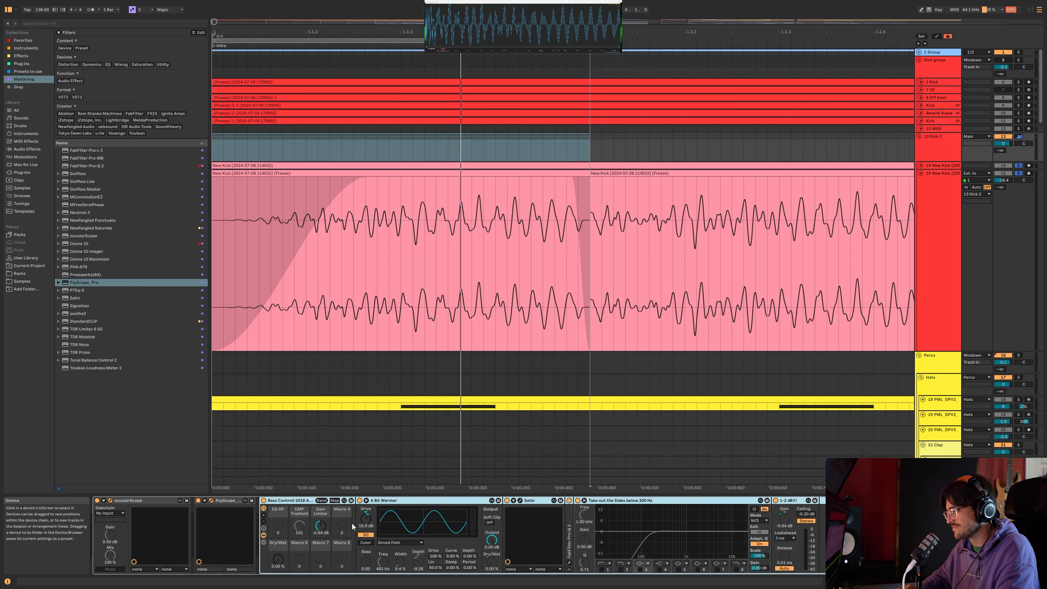
Step: Play the loop and move PsyScope_Pro to the end of Kick 2's device chain
key(space)
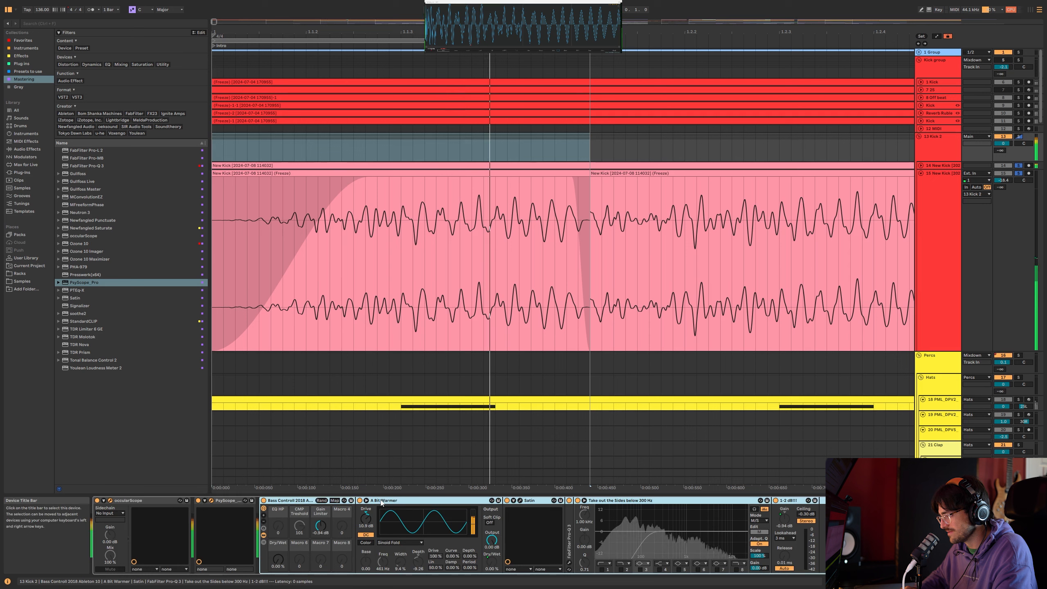
click(211, 500)
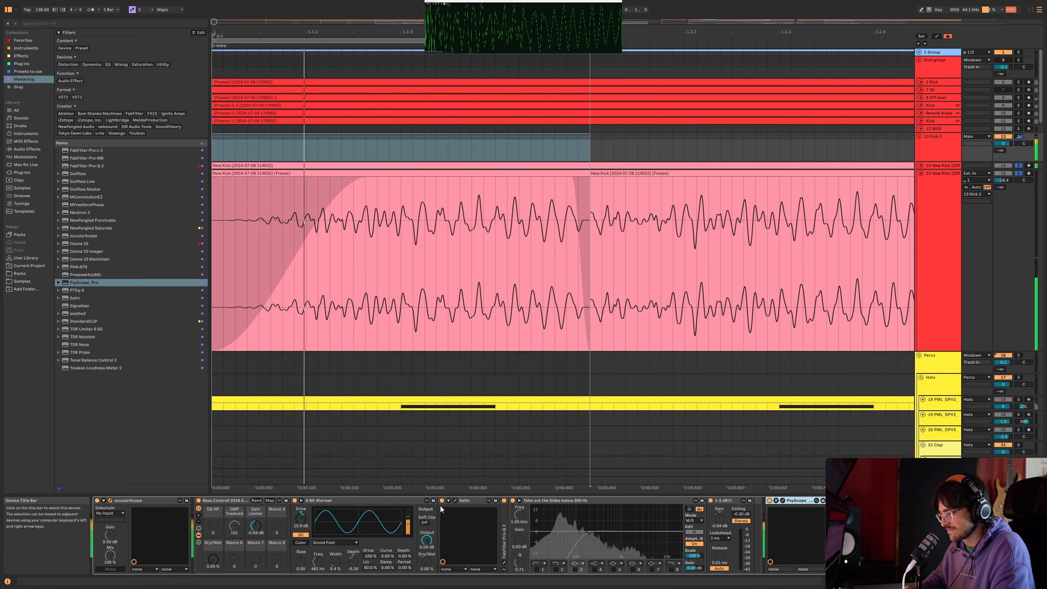
Step: Bypass A Bit Warmer on Kick 2, check Satin's tape settings and close the Satin window
click(295, 501)
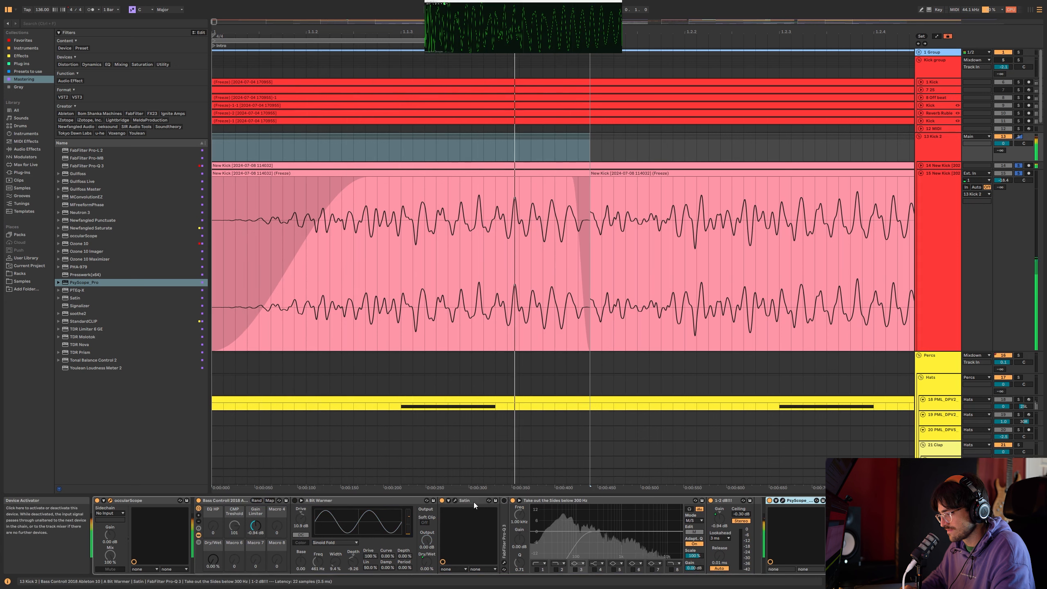
click(455, 500)
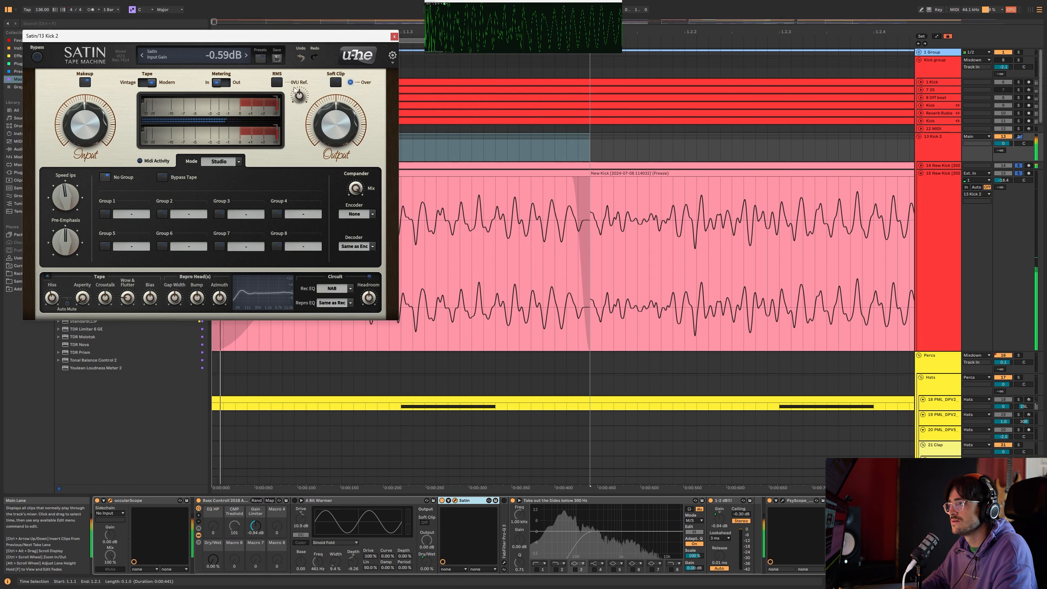
click(394, 37)
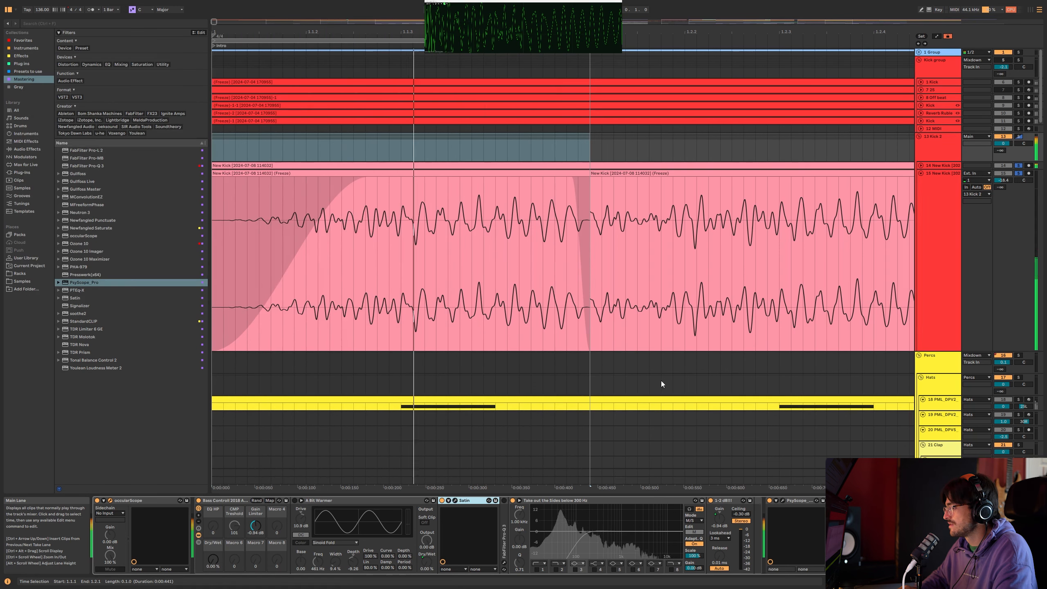
Step: Consolidate the reverb audio on track 15 between 1.1.1 and 1.2.1, and delete the remaining audio after it
scroll(661, 384, down, 5)
click(231, 183)
scroll(229, 183, up, 3)
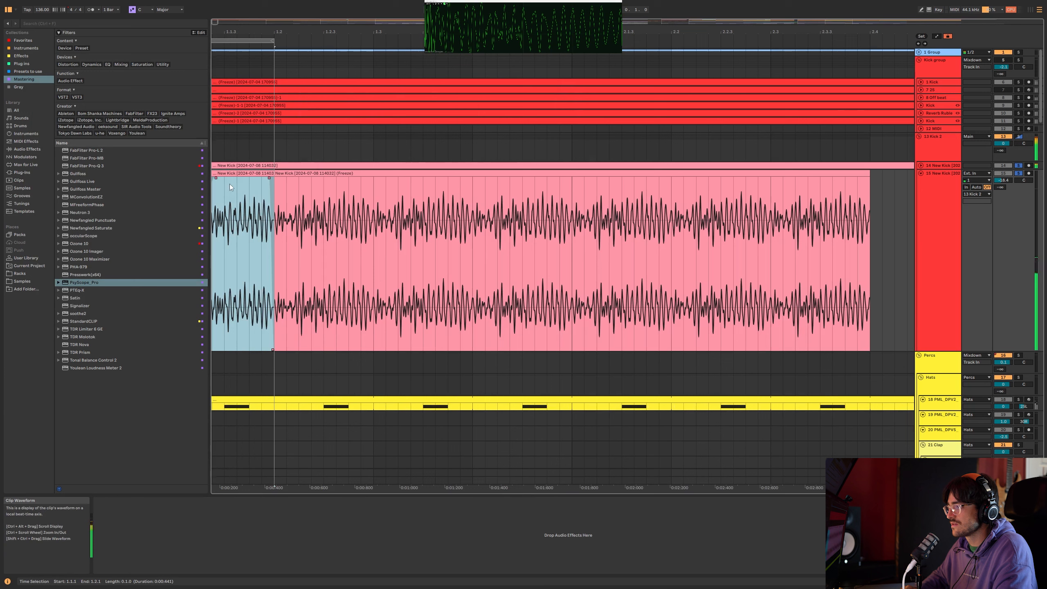
key(ctrl+j)
key(Return)
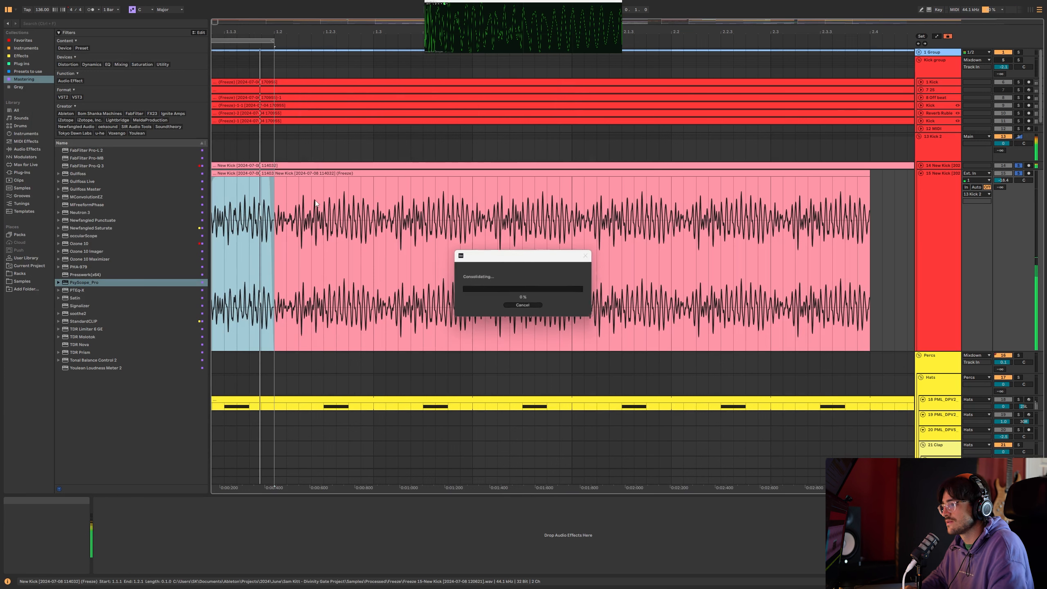
click(305, 173)
key(Delete)
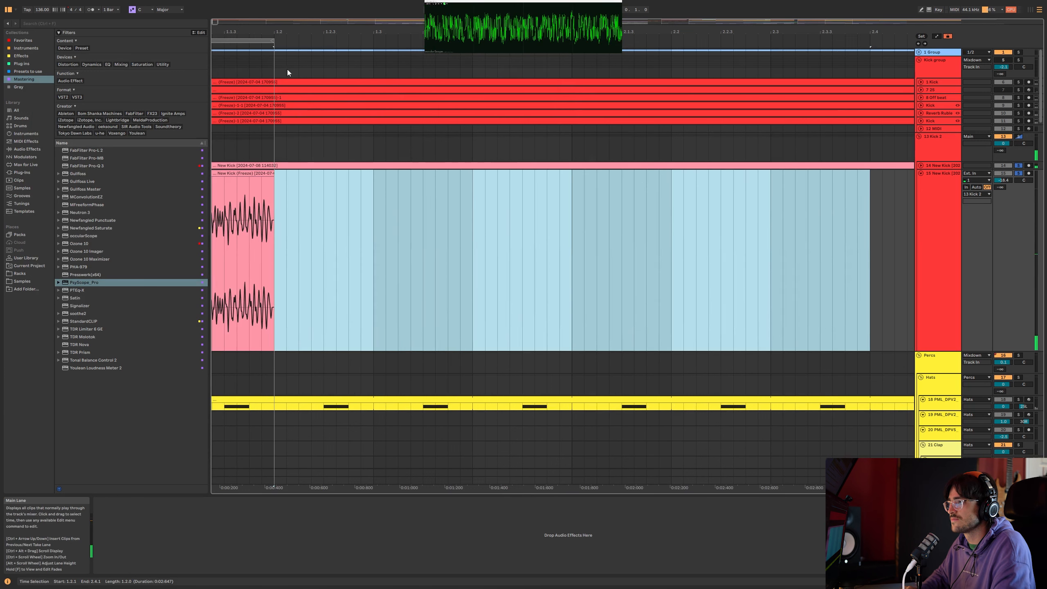
Step: Solo the Kick 2 group and extend the arrangement loop to end at beat 2.2
drag(273, 40, 374, 49)
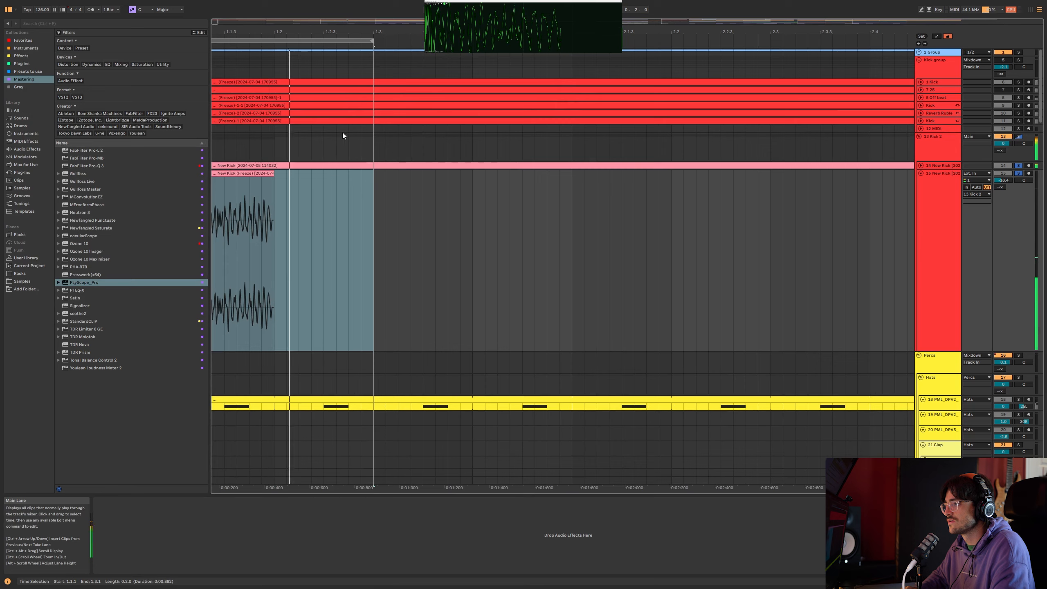
drag(295, 33, 444, 54)
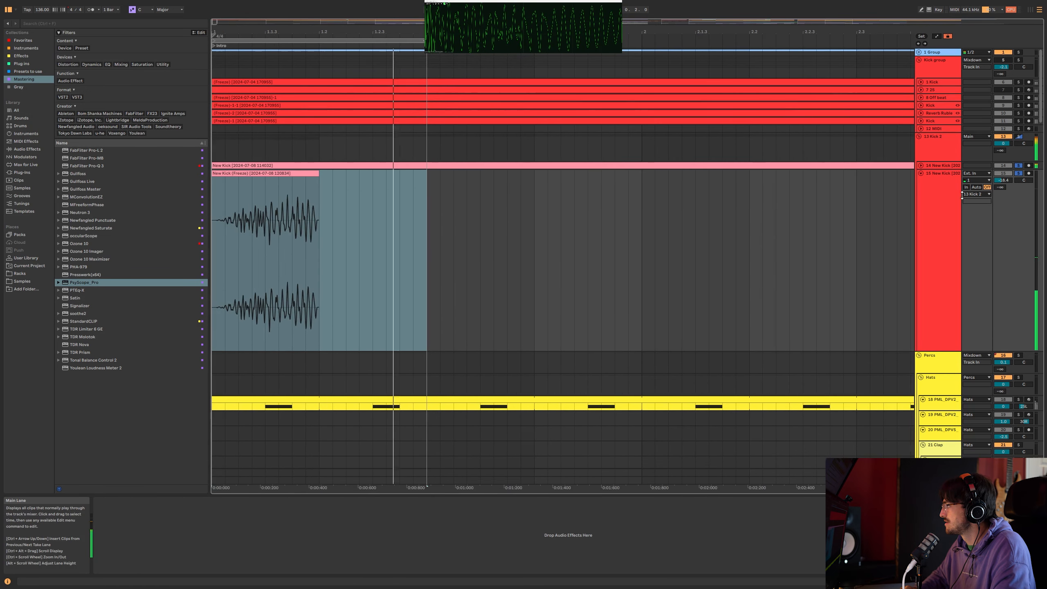
click(942, 149)
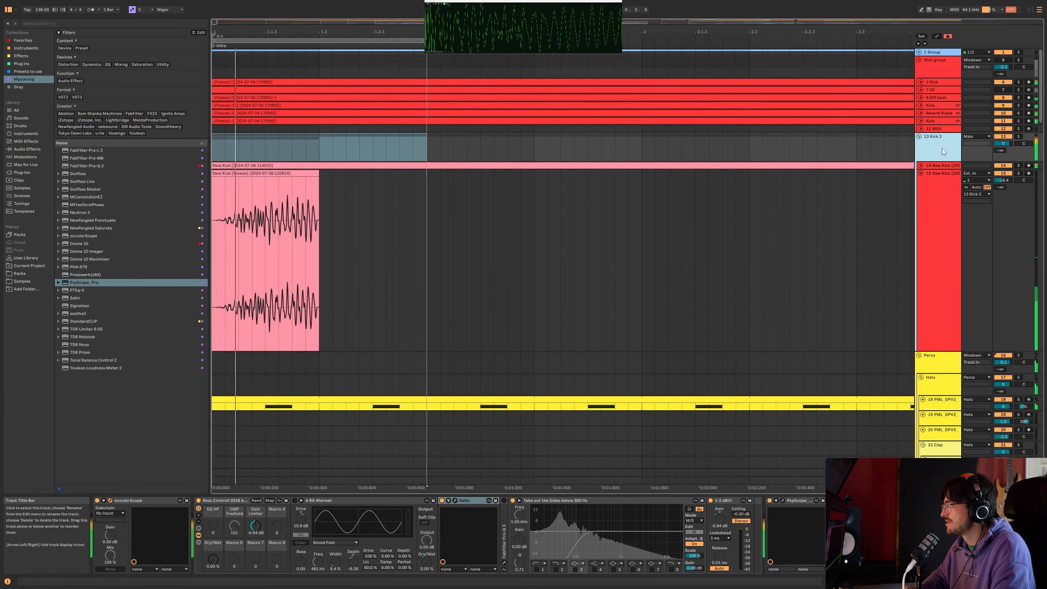
key(s)
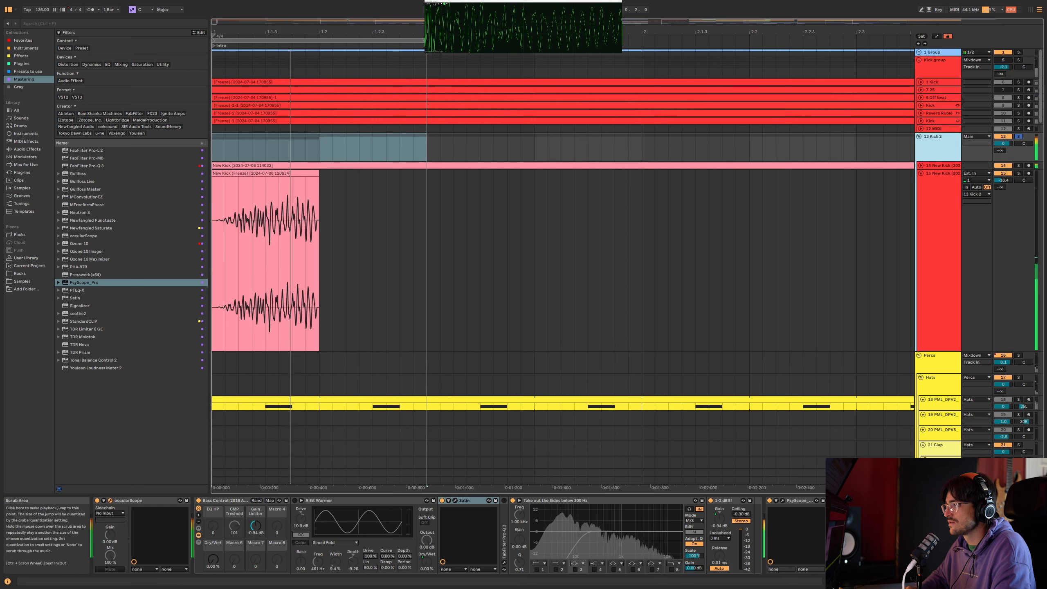
drag(423, 40, 750, 62)
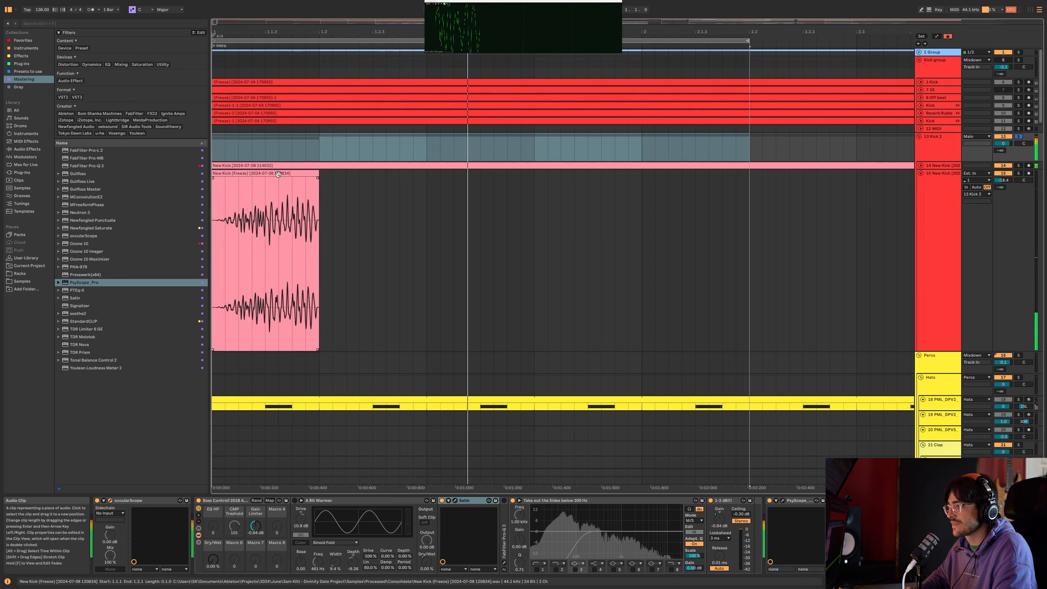
Step: Reselect the Kick 2 group and play the extended loop to hear the single rumble hit
click(942, 174)
click(948, 140)
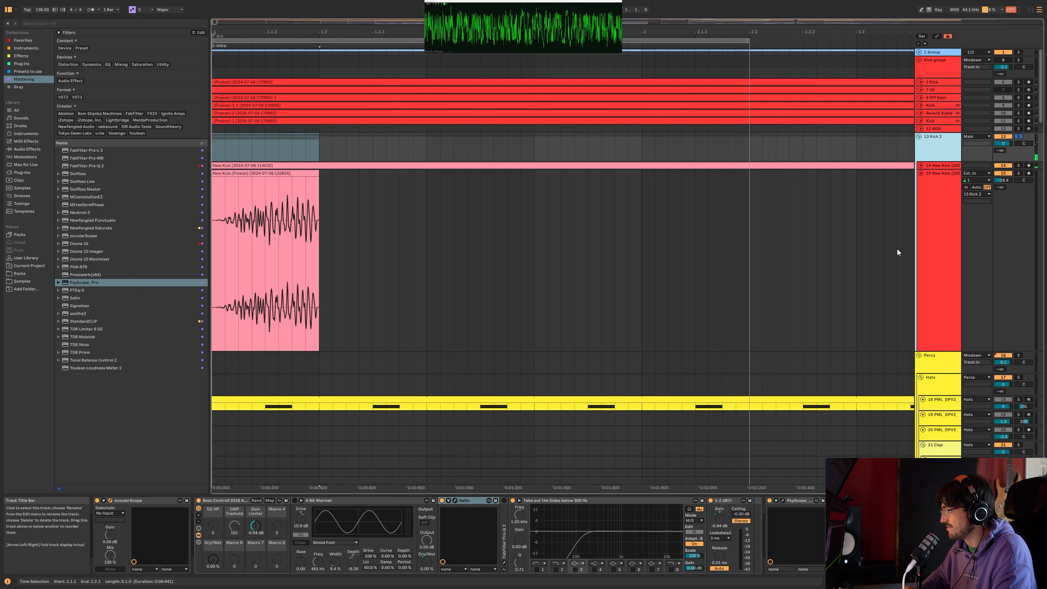
key(space)
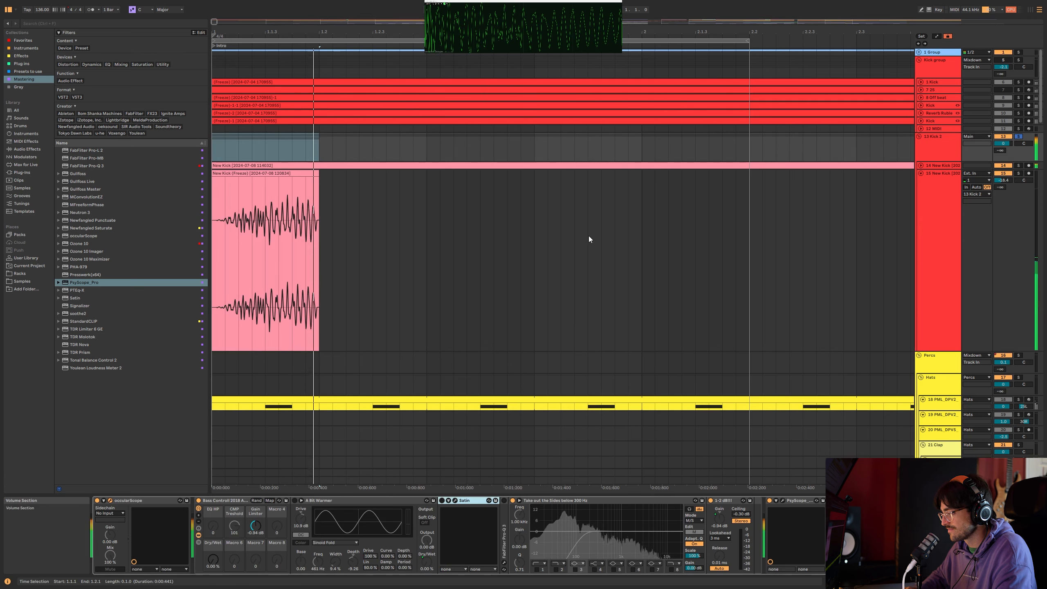
Step: Unsolo the Kick 2 group and deactivate the reverb layer on track 15
scroll(231, 214, down, 2)
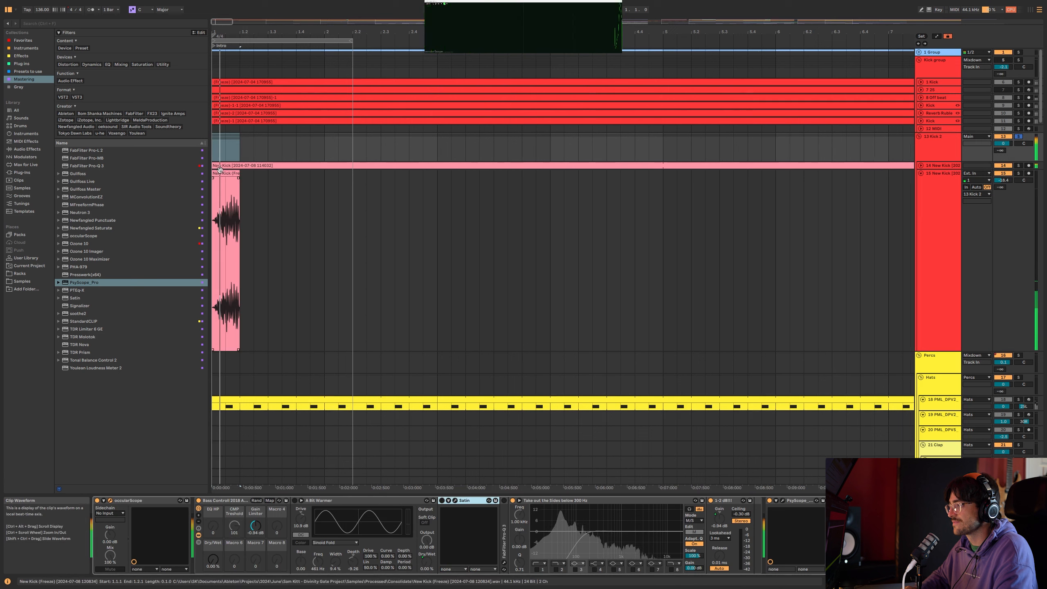
click(959, 193)
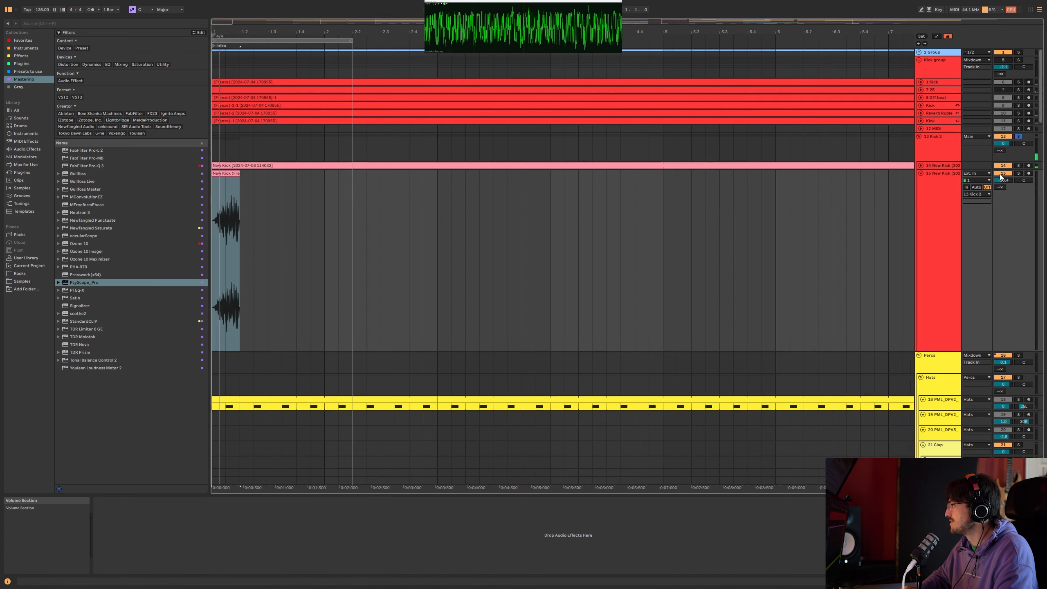
key(s)
click(1018, 173)
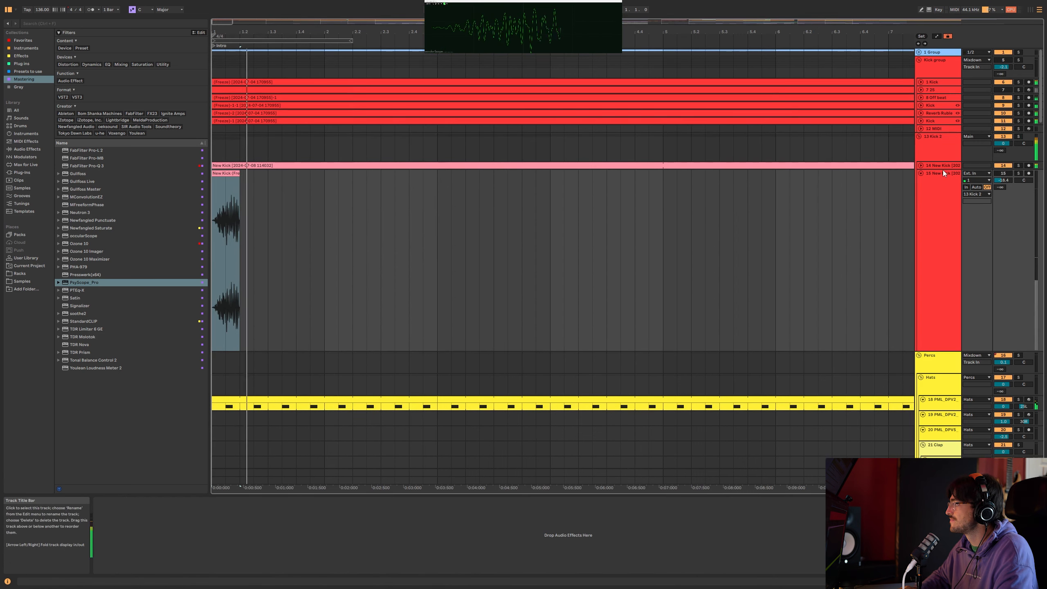
Step: Play the arrangement from bar 17 and enlarge the spectrum display of Kick 2's sides EQ
drag(369, 33, 370, 2)
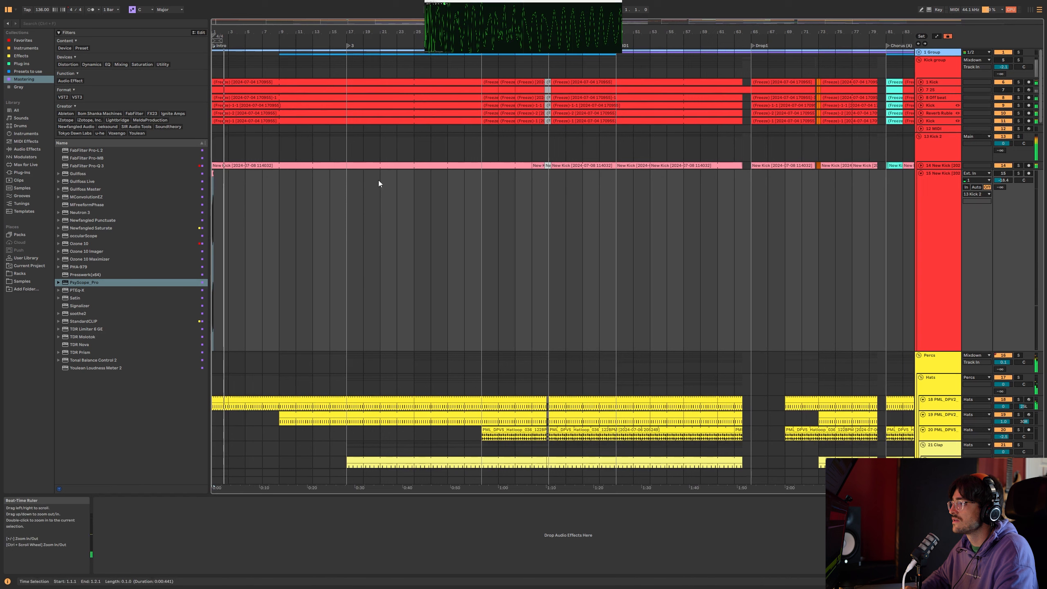
click(345, 185)
click(950, 156)
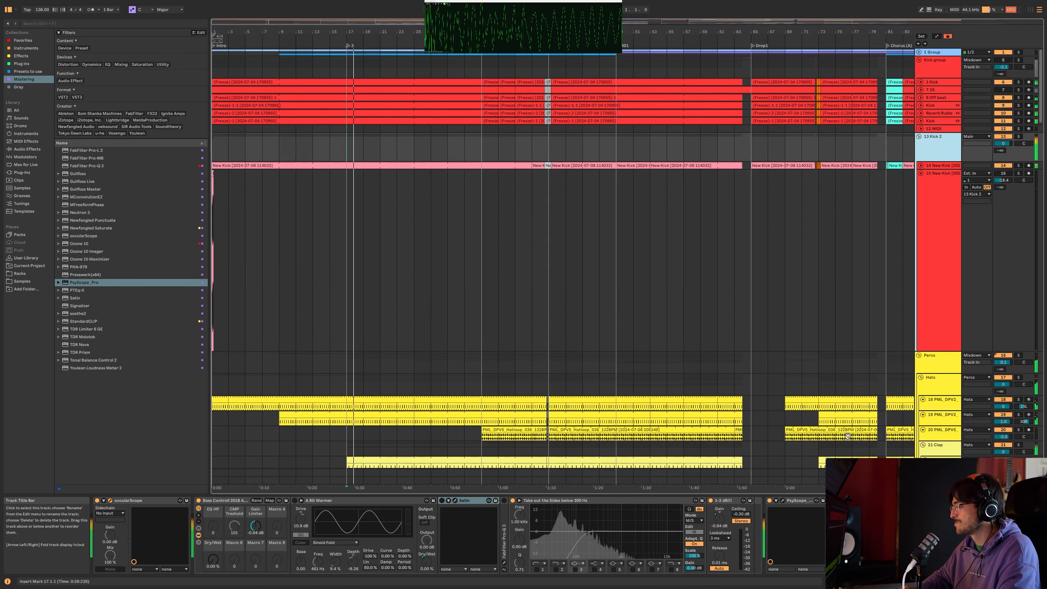
click(521, 500)
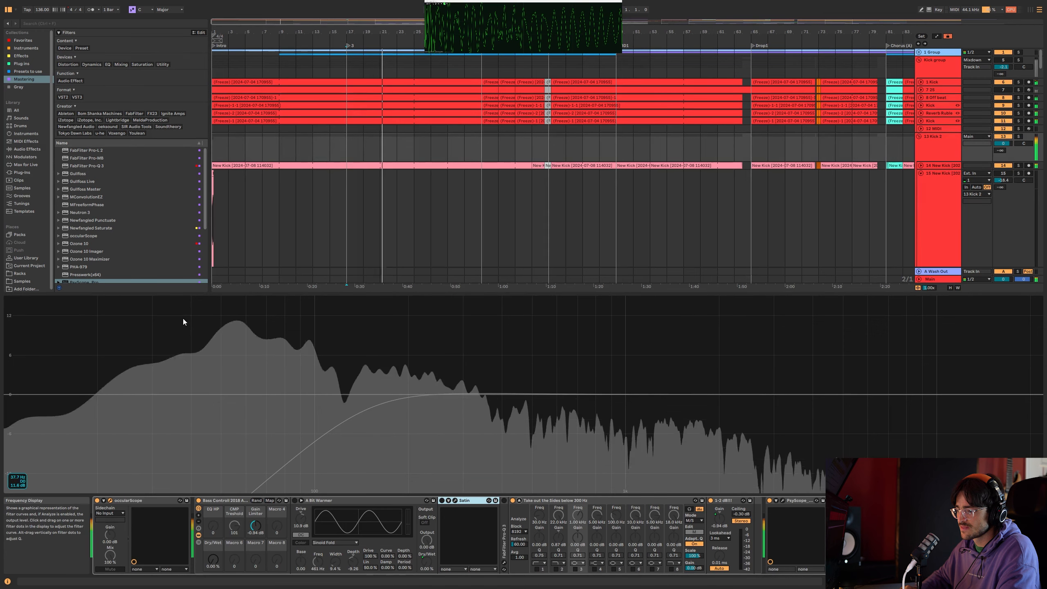
Step: Set the first New Kick clip on track 14 to Complex warp mode and transpose it by +2 semitones
double_click(352, 166)
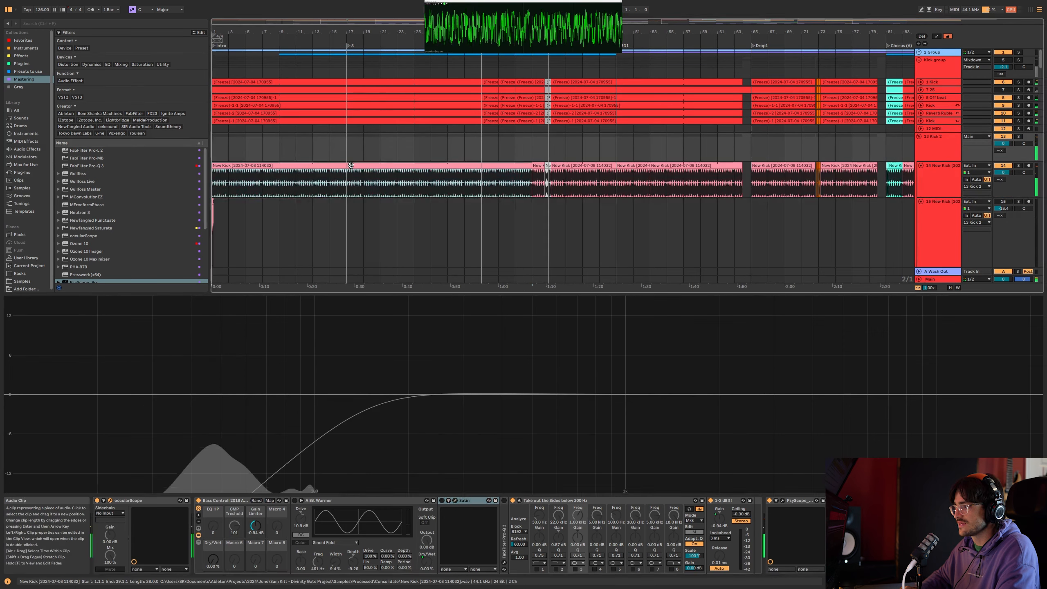
click(183, 330)
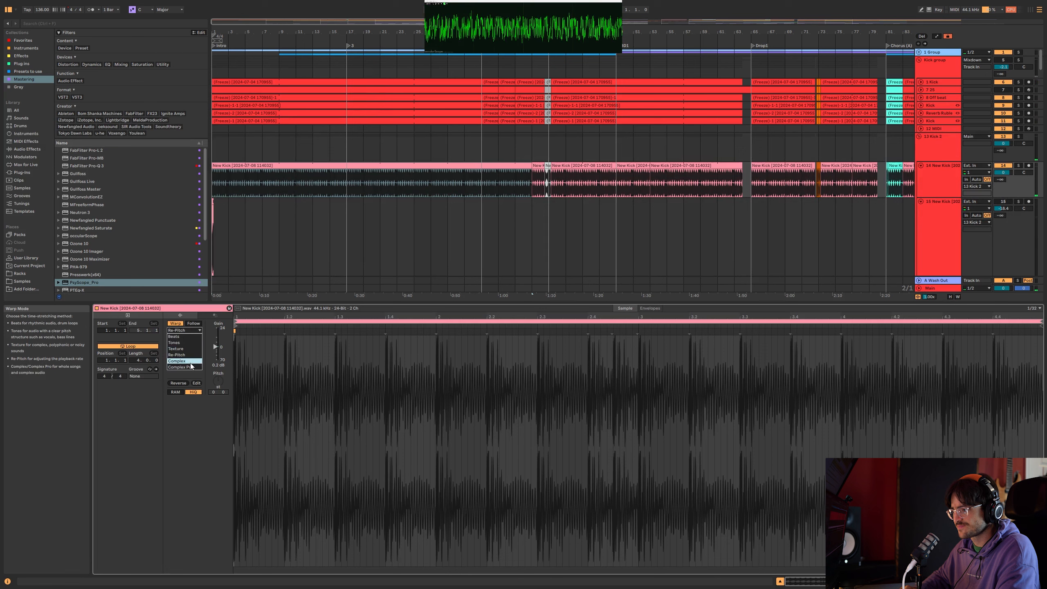
key(space)
drag(219, 382, 224, 382)
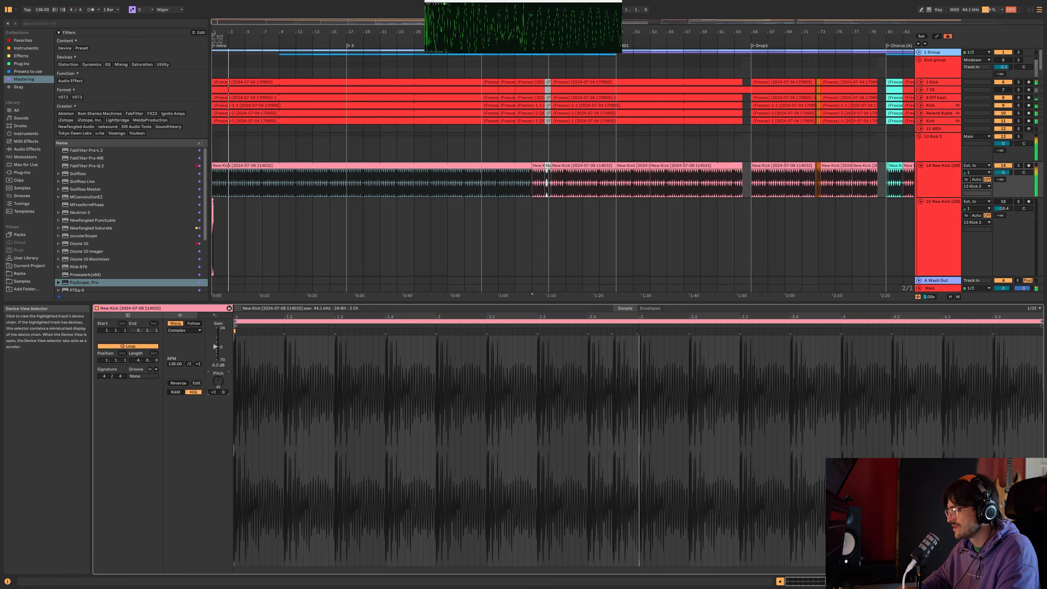
Step: Transpose the first New Kick clip by +1 semitone instead, comparing the kick's spectrum in track 14's sides EQ around the change
click(779, 581)
click(436, 500)
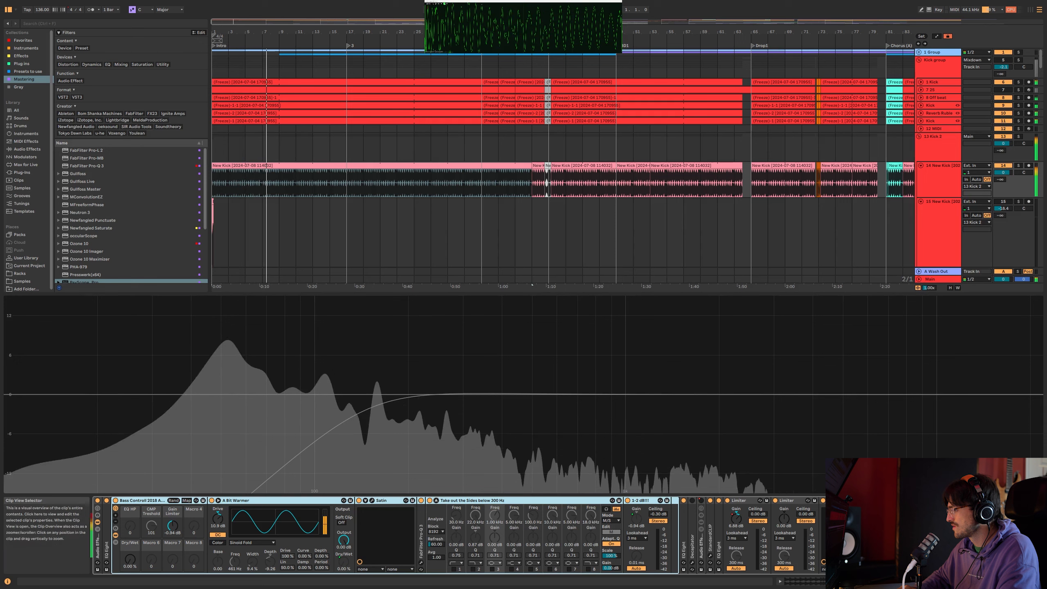
key(shift+Tab)
drag(219, 378, 219, 381)
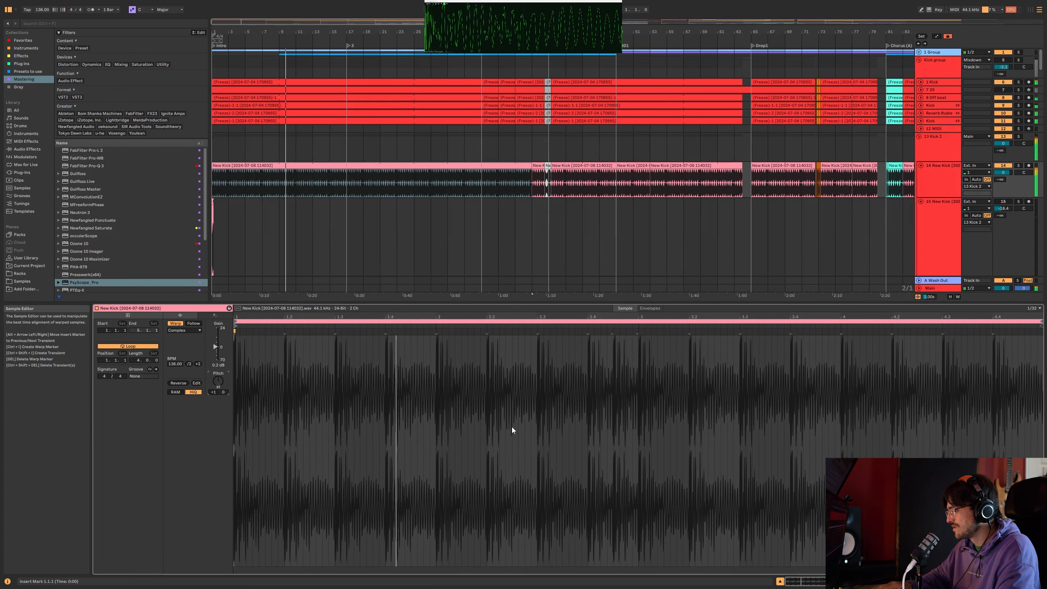
key(shift+Tab)
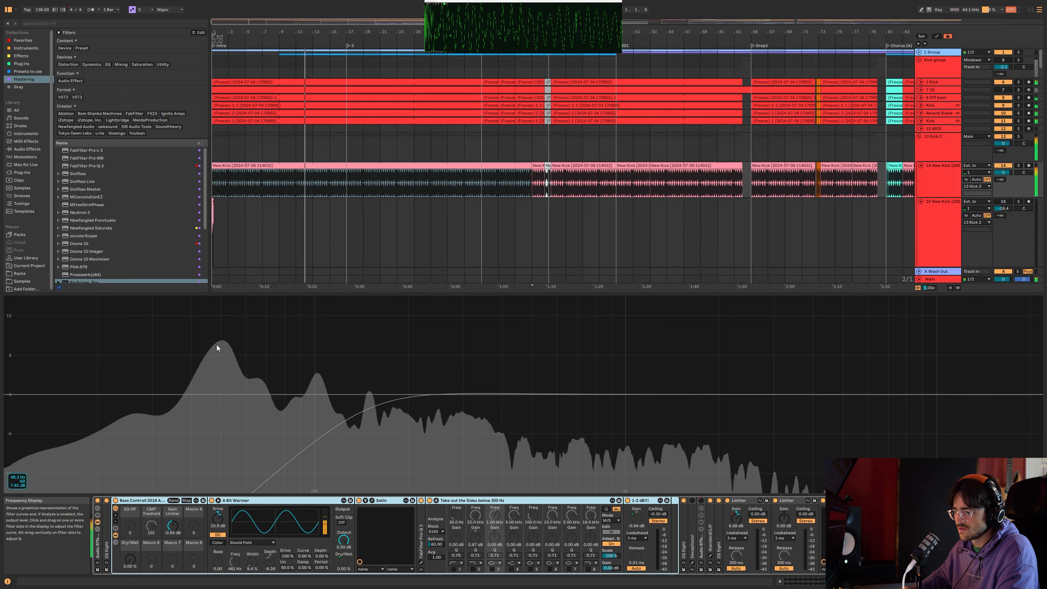
click(436, 500)
Step: Extend the first New Kick clip on track 14 so that it ends at 40.3.1
click(750, 189)
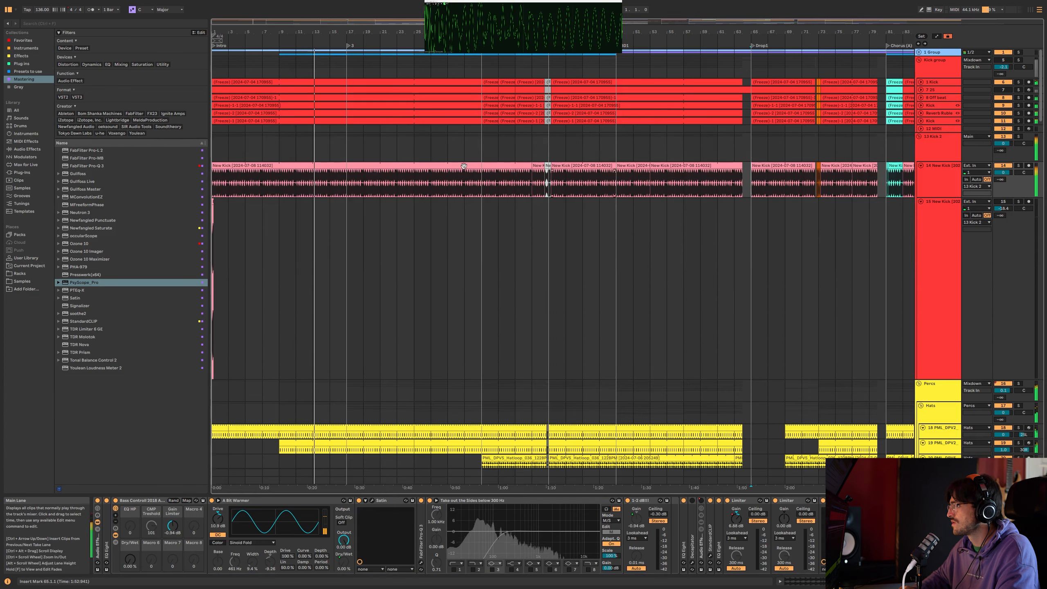
click(528, 163)
drag(527, 163, 544, 165)
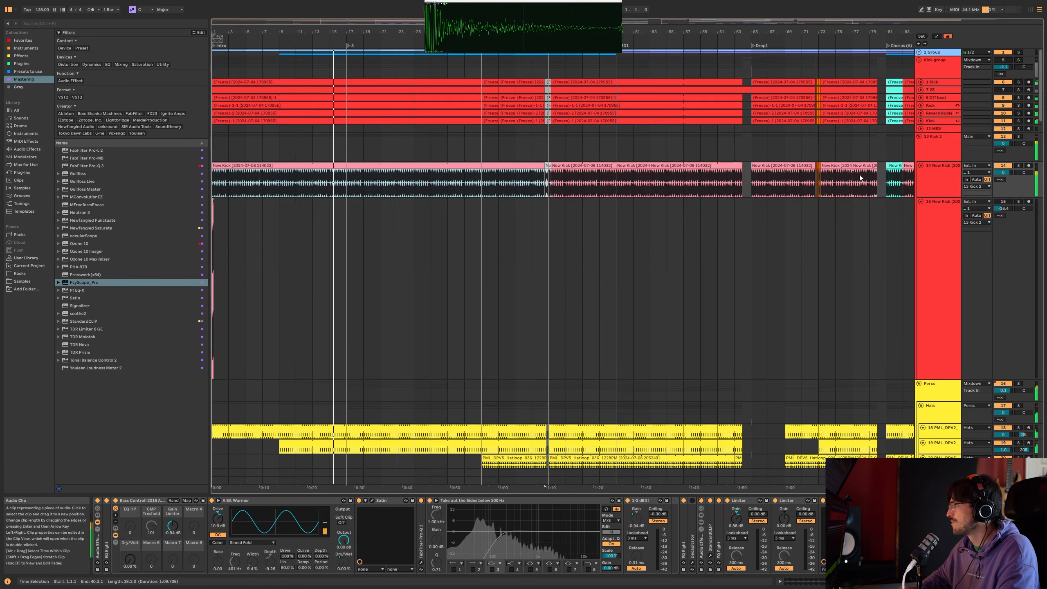
Step: Try the Complex Pro, Re-Pitch, Texture, Tones and Beats warp modes on the first New Kick clip during playback
scroll(803, 186, right, 10)
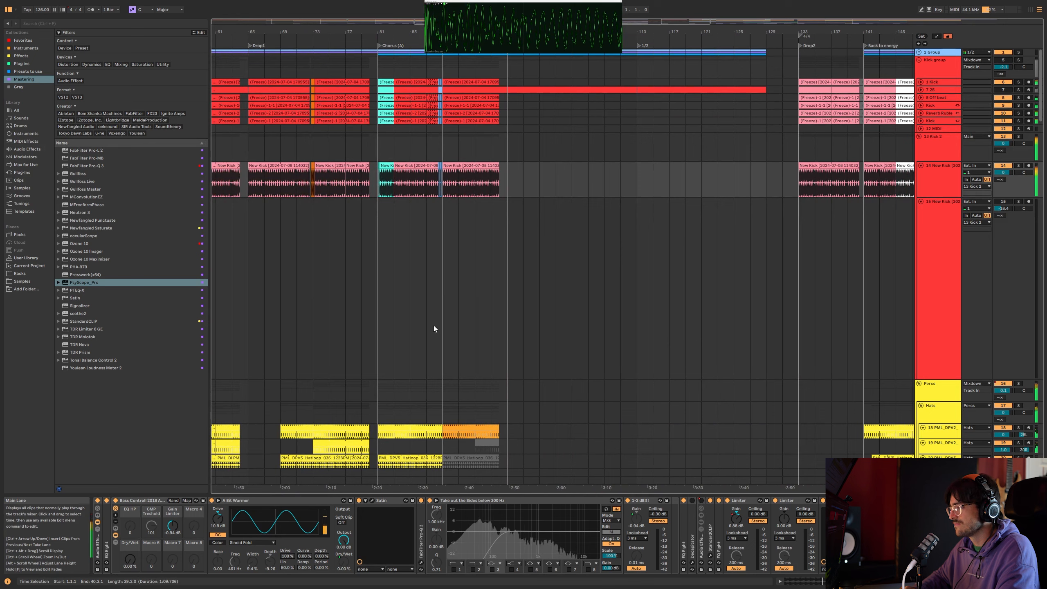
scroll(268, 217, left, 8)
double_click(254, 185)
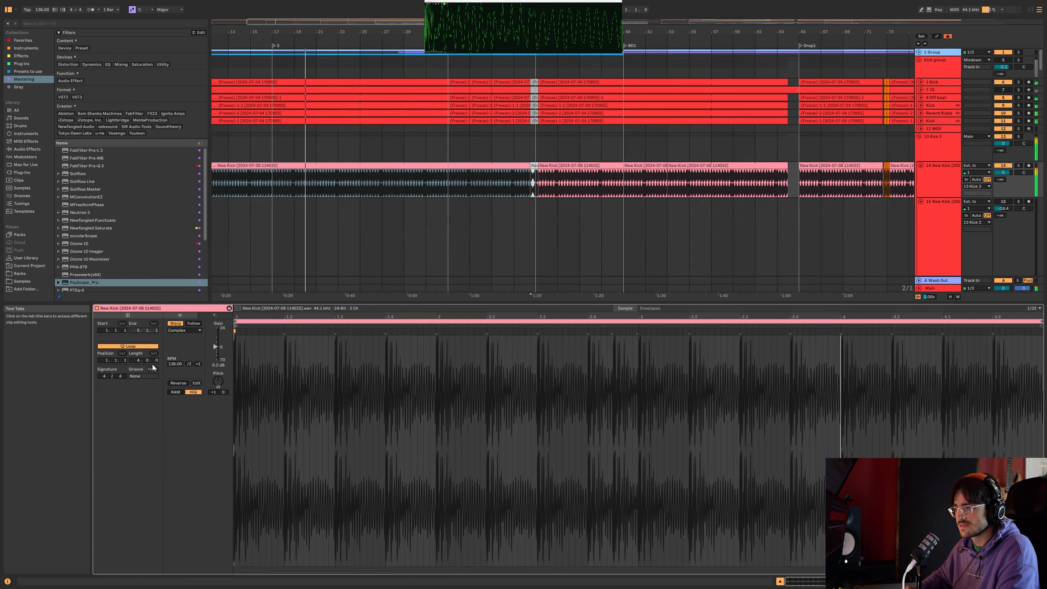
click(194, 330)
click(194, 337)
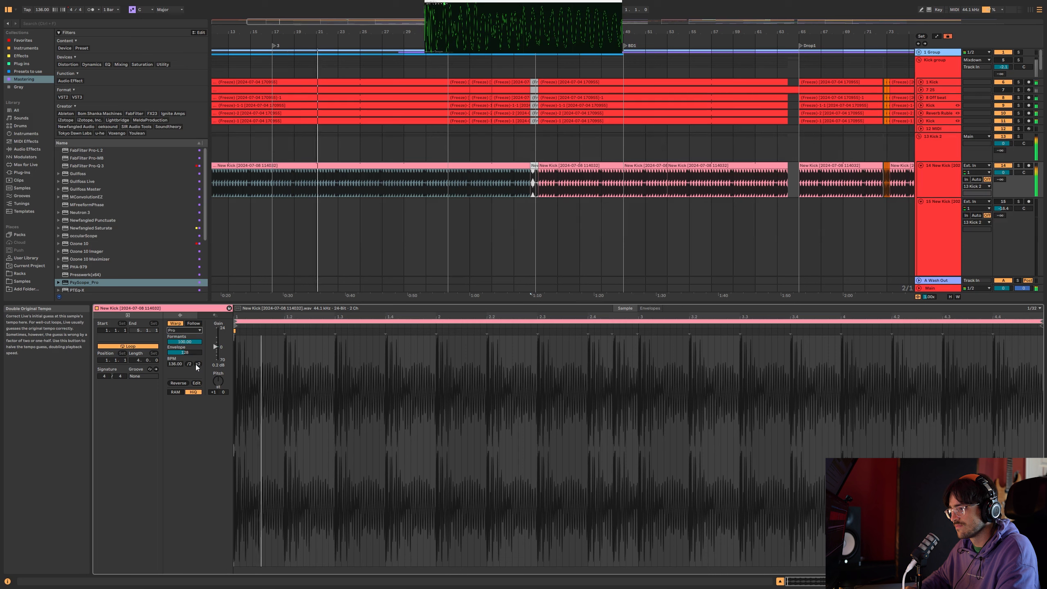
click(190, 330)
click(192, 338)
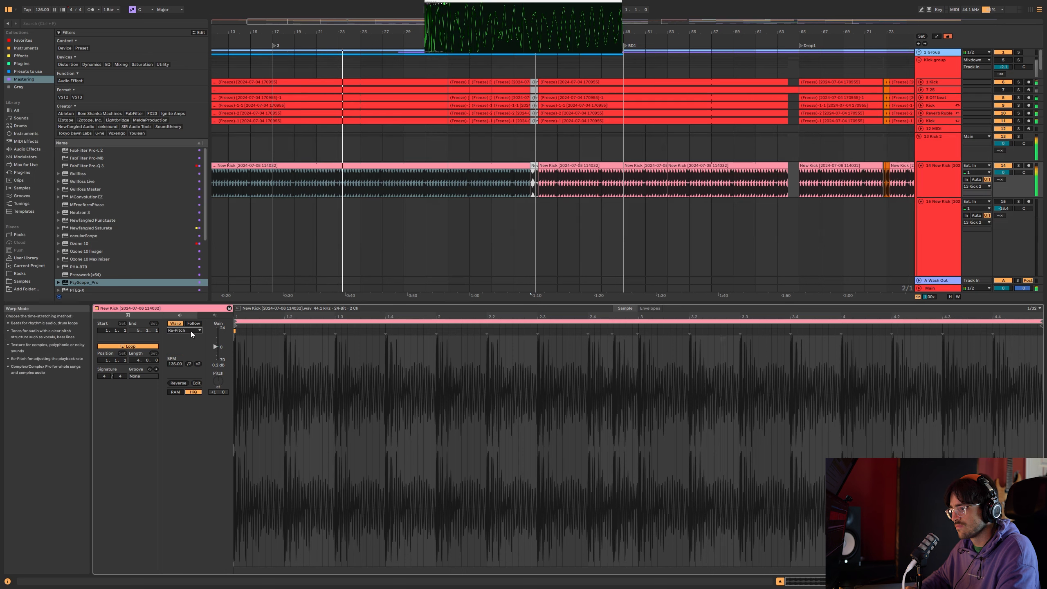
click(187, 330)
click(198, 349)
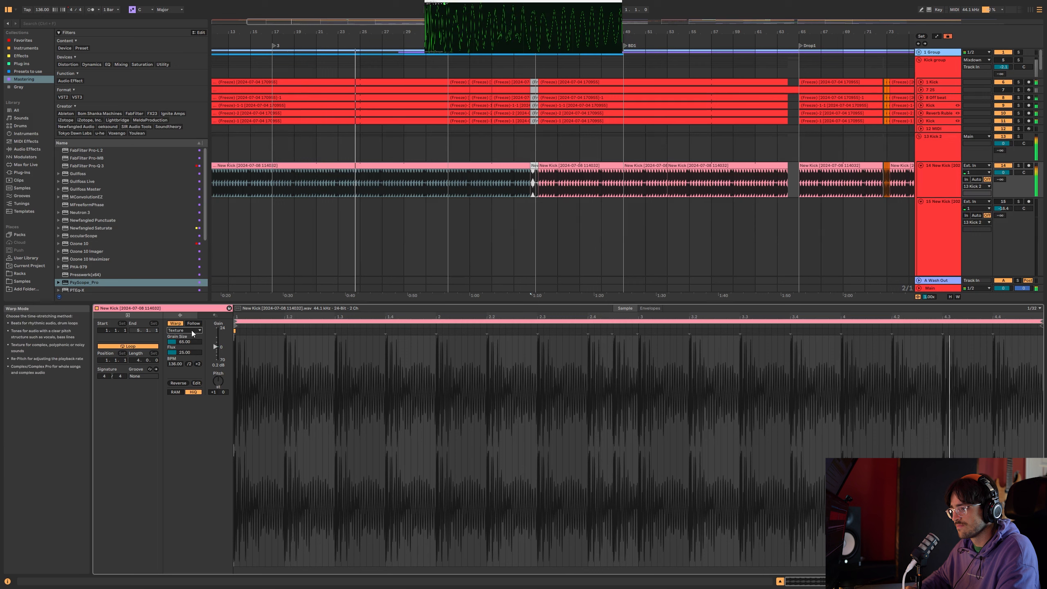
click(190, 330)
click(198, 343)
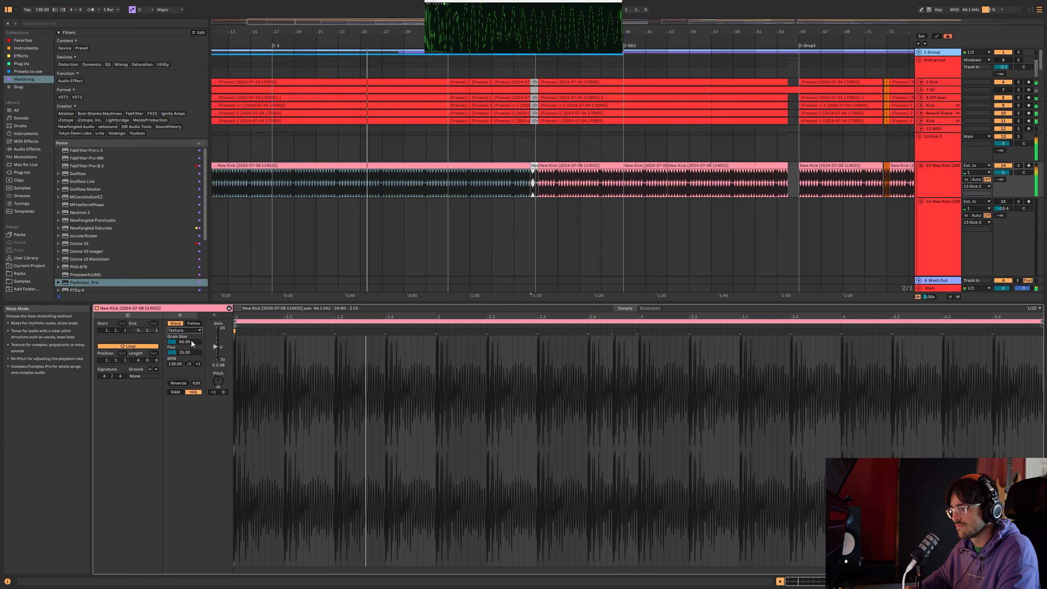
click(192, 331)
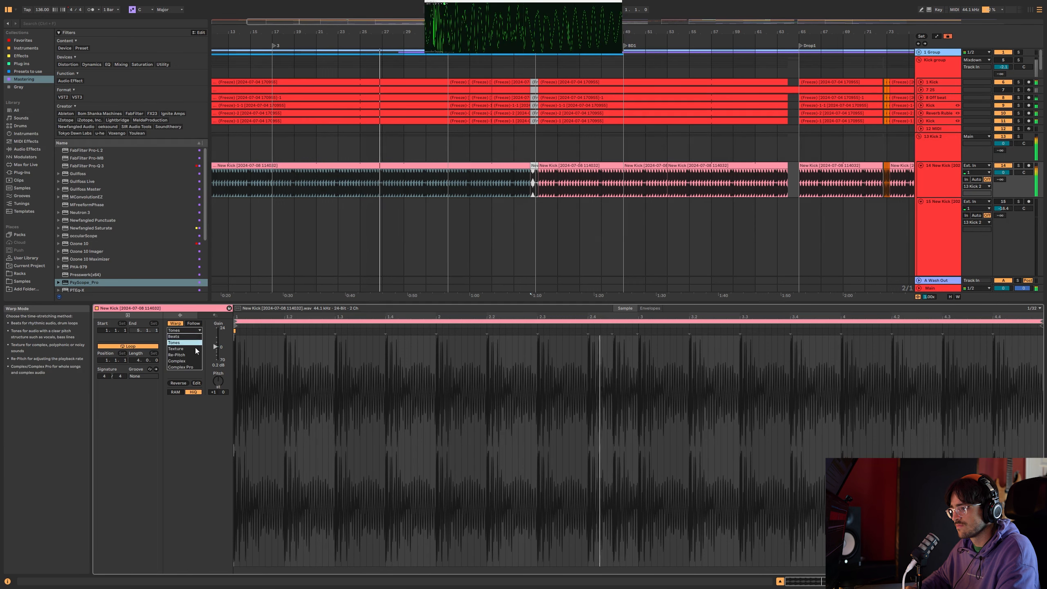
click(193, 336)
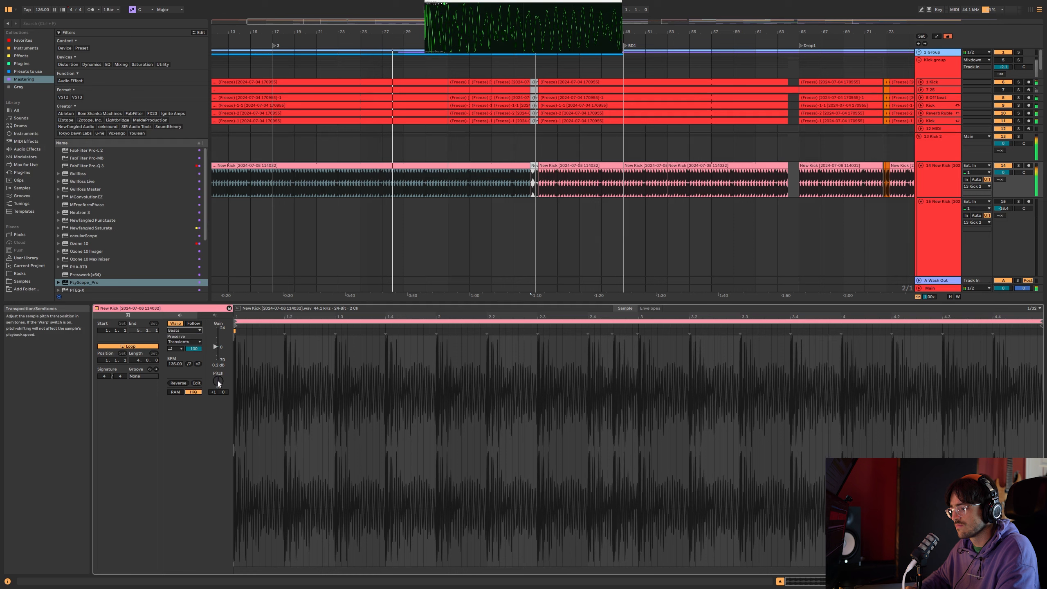
Step: Set the New Kick clip's transposition to 0 semitones and its warp mode to Complex, and solo track 14
click(185, 330)
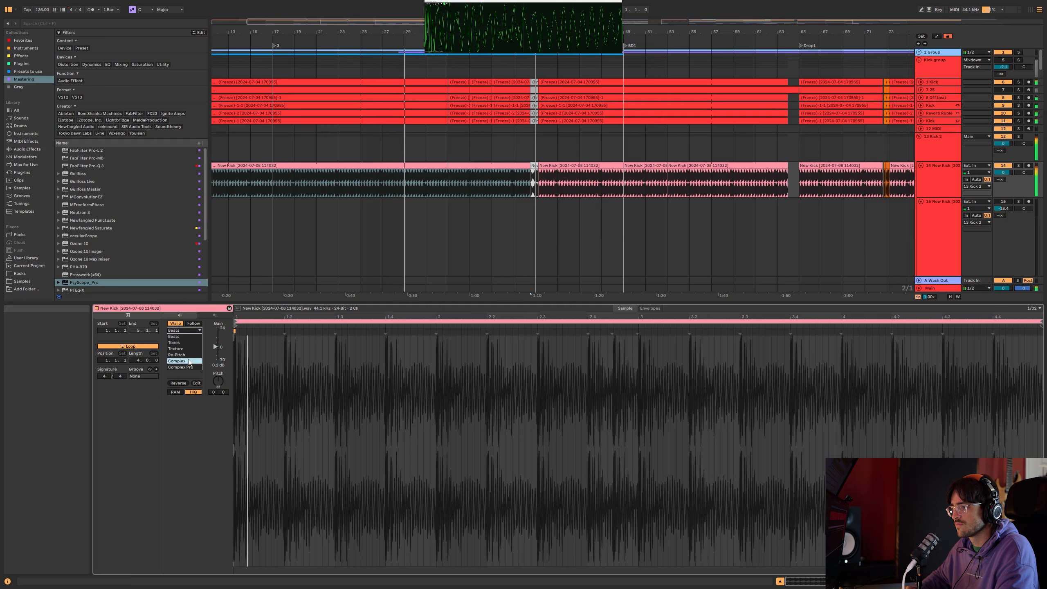
click(184, 359)
key(ctrl+alt+l)
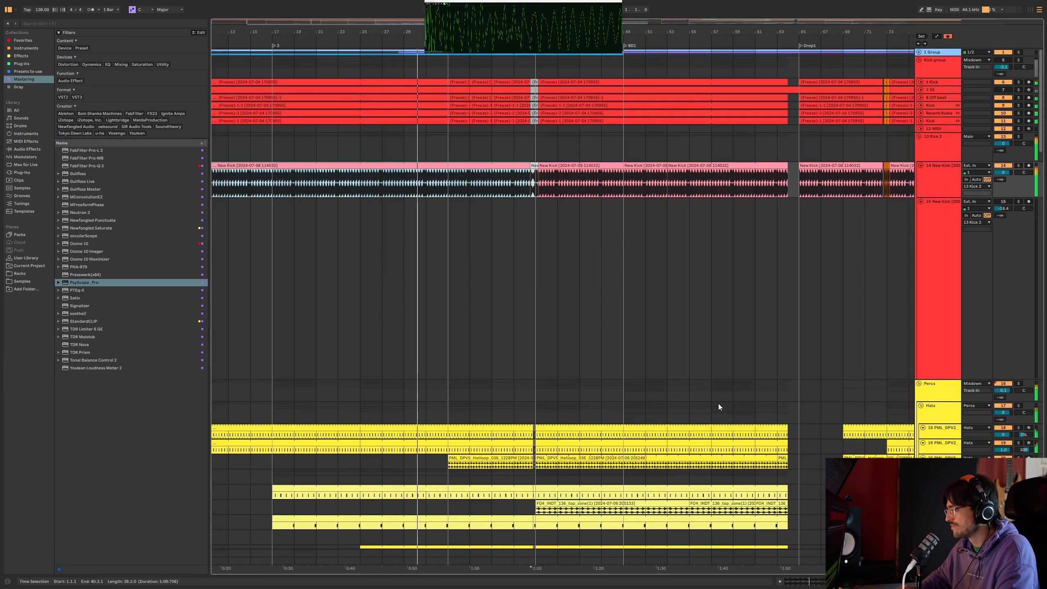
click(408, 187)
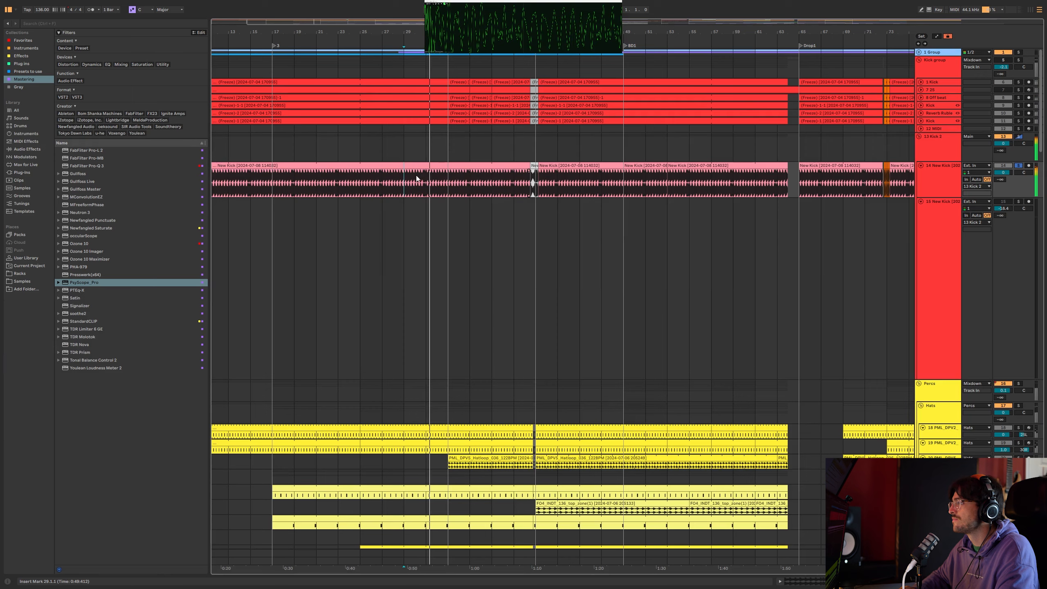
Step: Find the Shifter audio effect in the browser and insert it at the start of track 14's device chain
scroll(427, 177, up, 4)
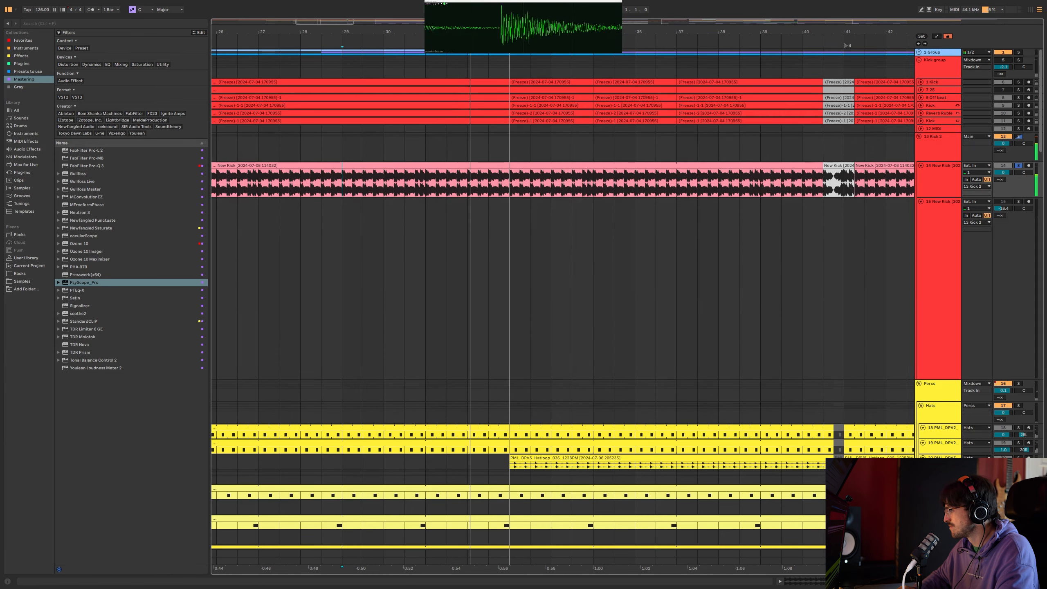
key(ctrl+alt+l)
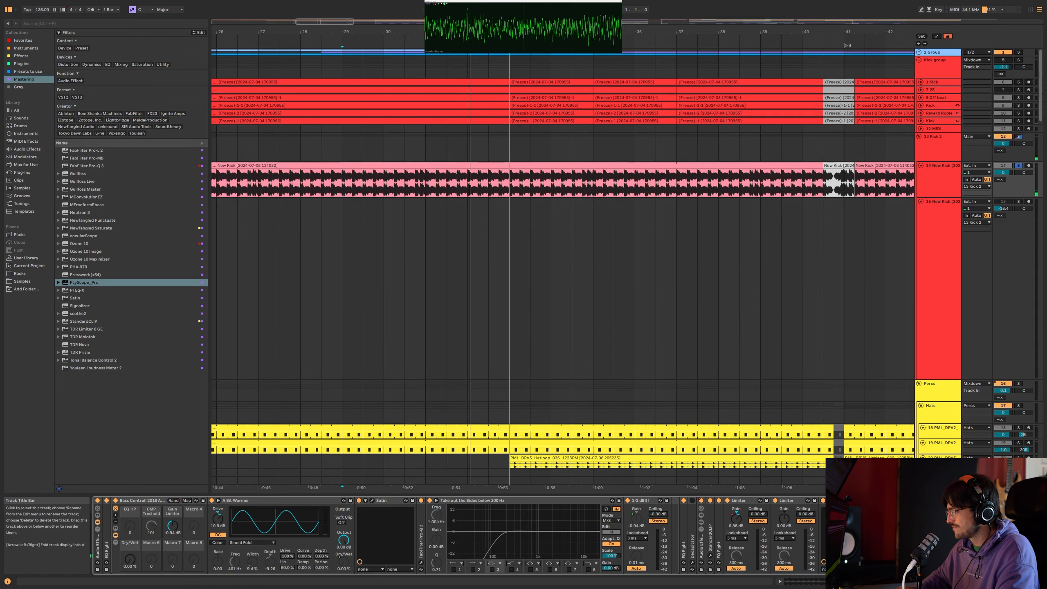
click(944, 194)
key(space)
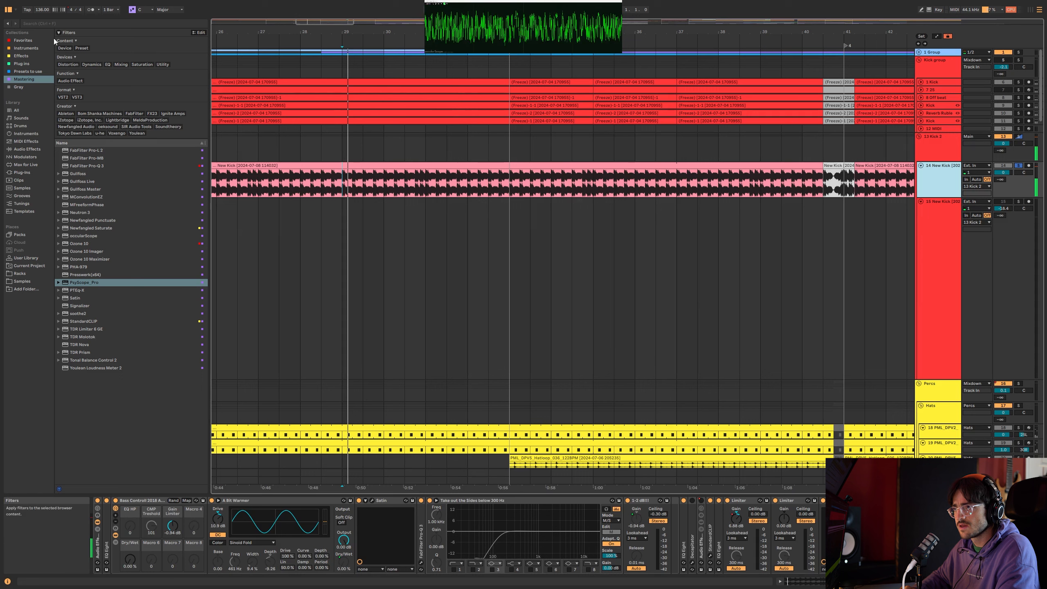
click(47, 18)
text(shi)
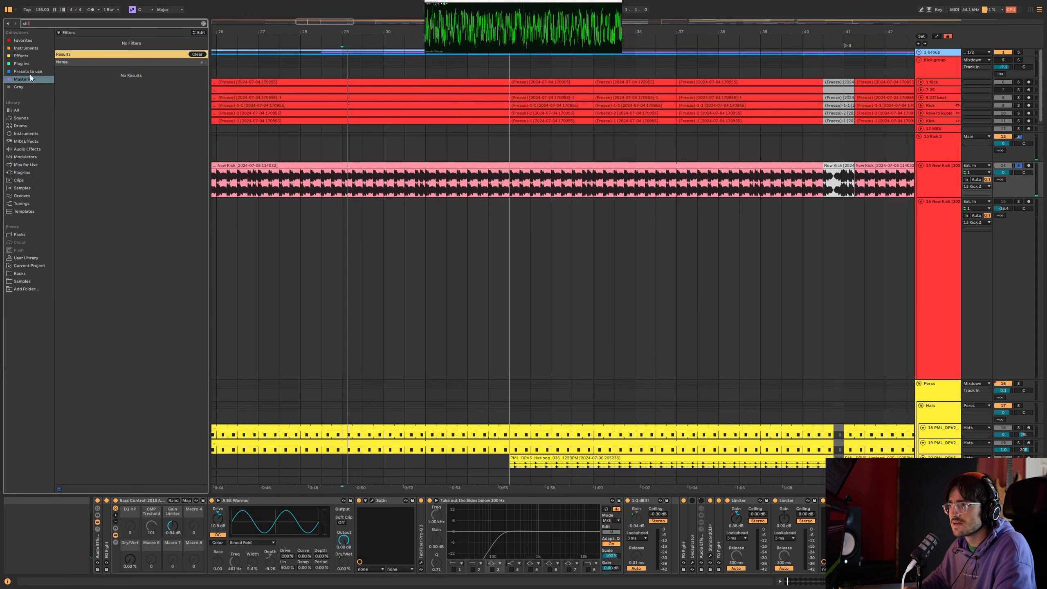
click(37, 141)
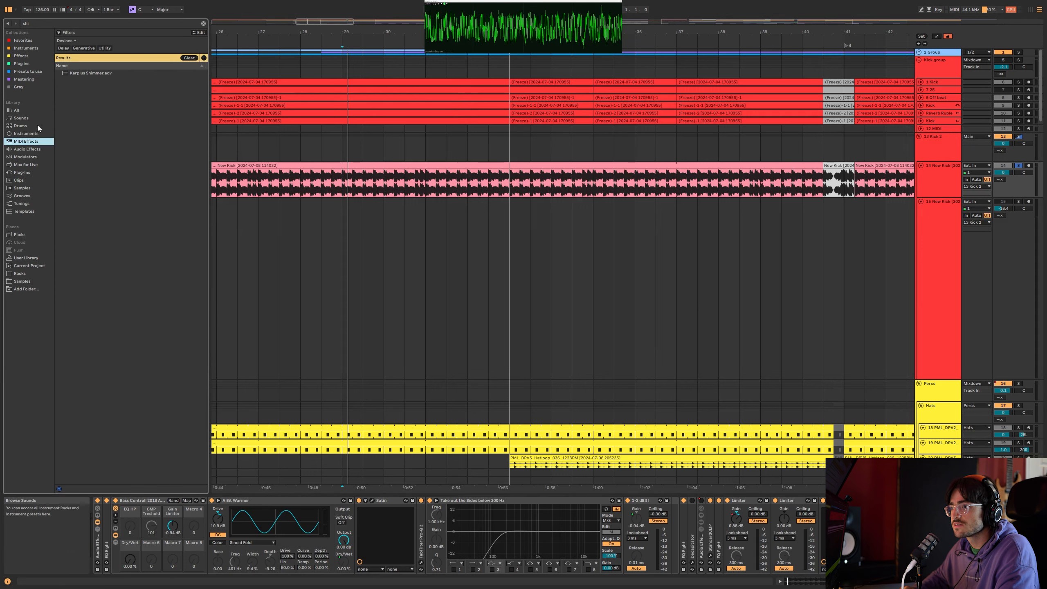
click(28, 148)
click(76, 69)
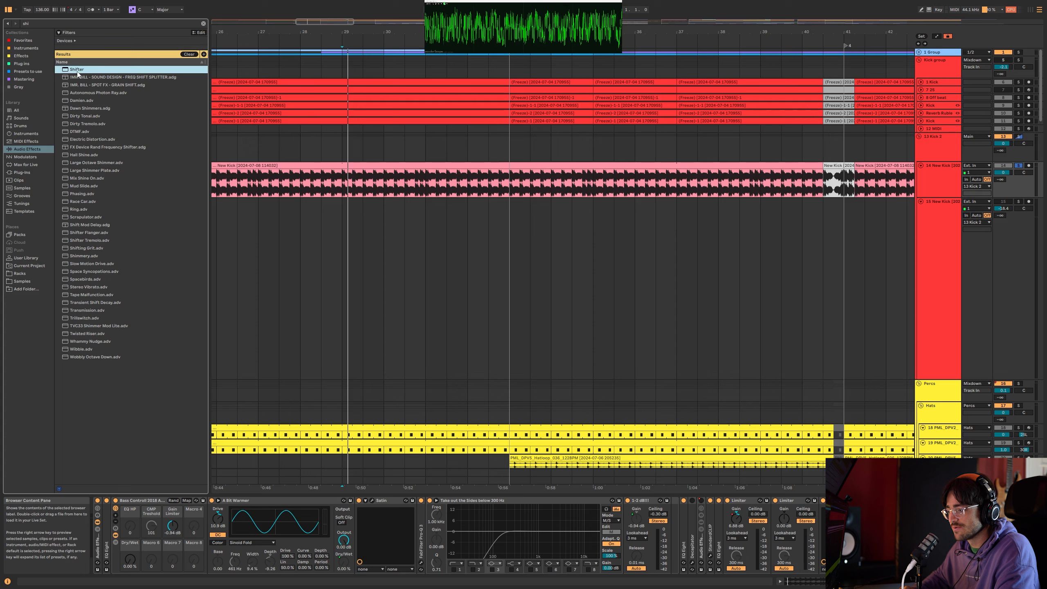
drag(138, 501, 102, 534)
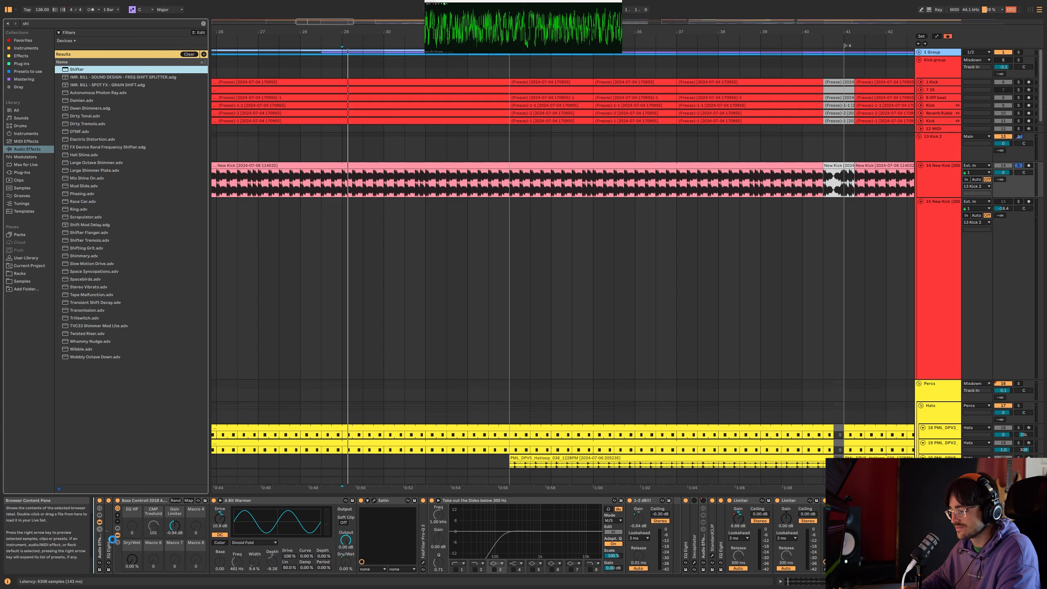
Step: Select 133.1.1 to 137.1.1 of the New Kick clips on track 14 and play that section
drag(351, 185, 351, 184)
scroll(464, 179, down, 5)
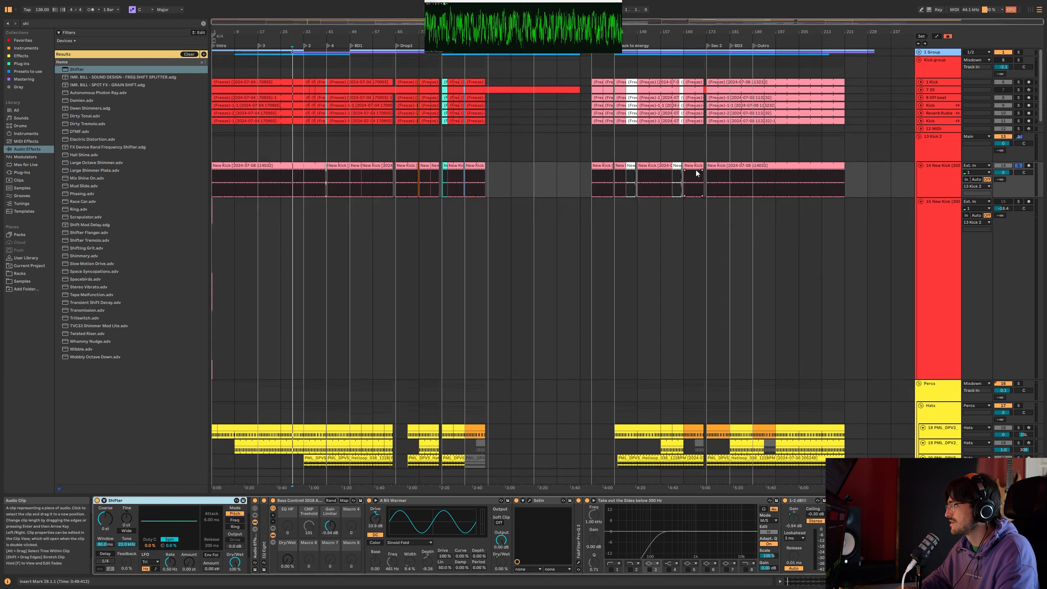
scroll(464, 179, right, 10)
click(464, 179)
key(space)
drag(463, 179, 519, 173)
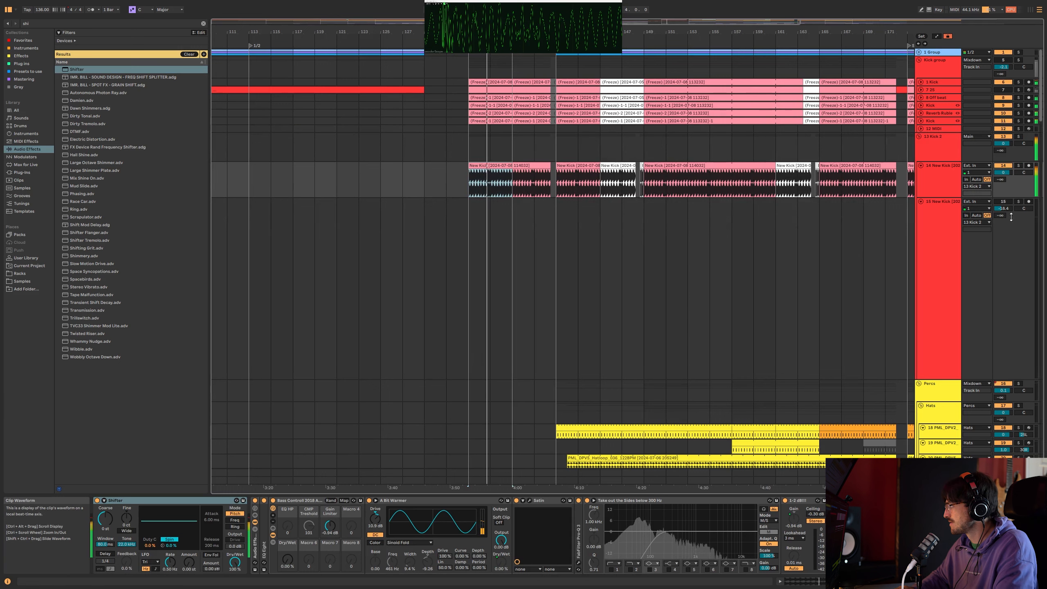
Step: Switch track 14's Shifter to Freq mode and try a fine shift of -31.2 Hz
click(950, 170)
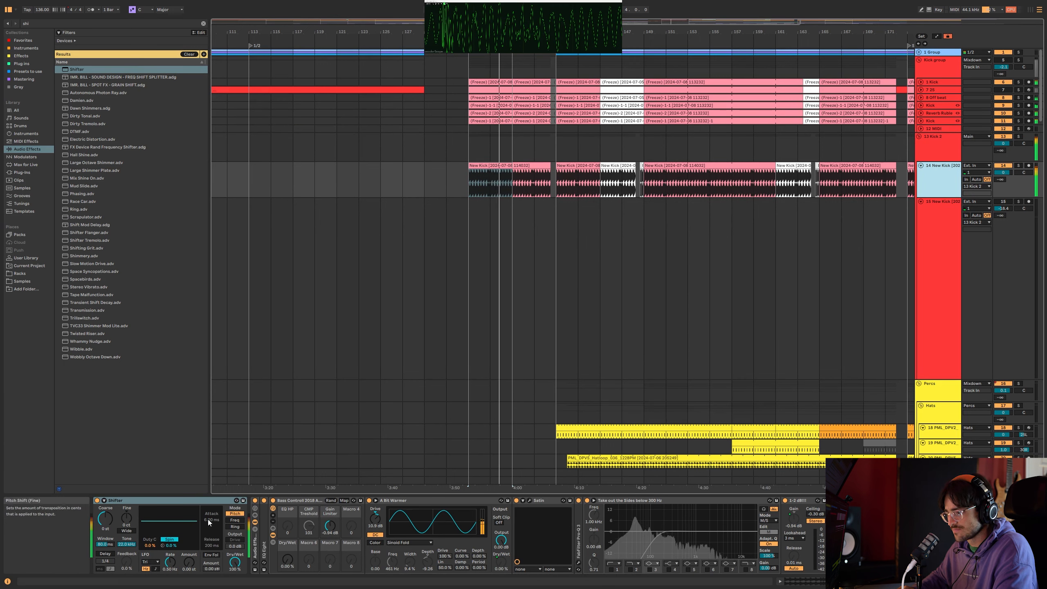
click(234, 520)
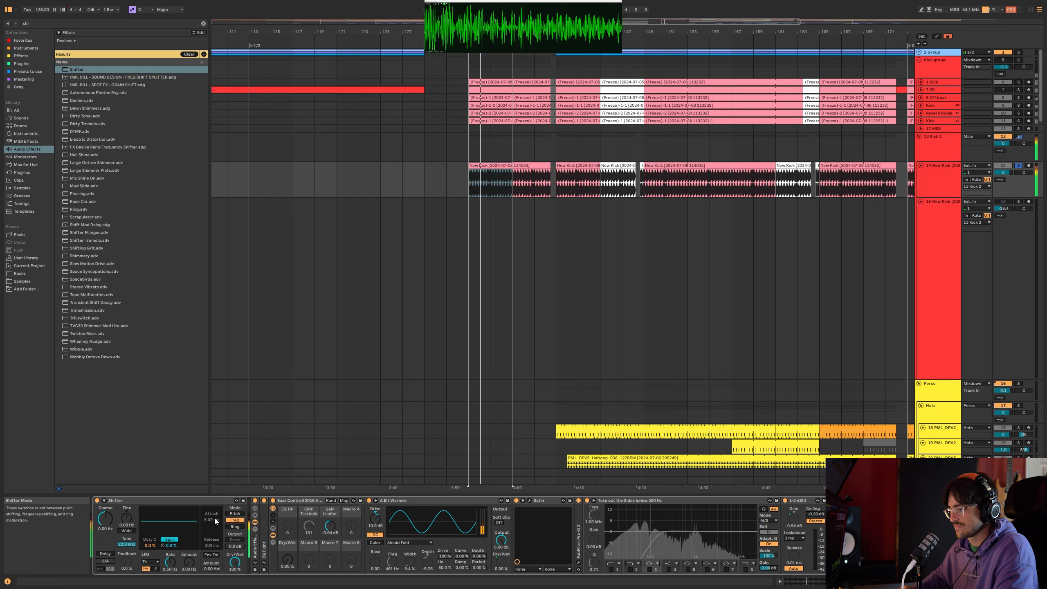
drag(127, 517, 127, 529)
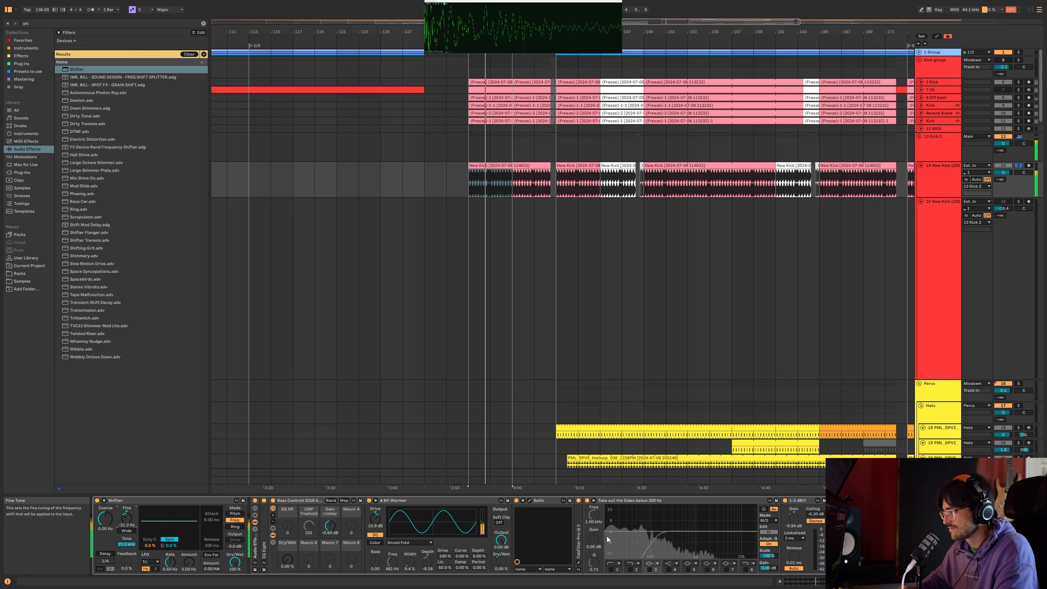
Step: Set the Shifter's fine shift to 4.20 Hz, using a temporary narrow band 3 boost in the expanded sides EQ as a frequency reference
click(594, 501)
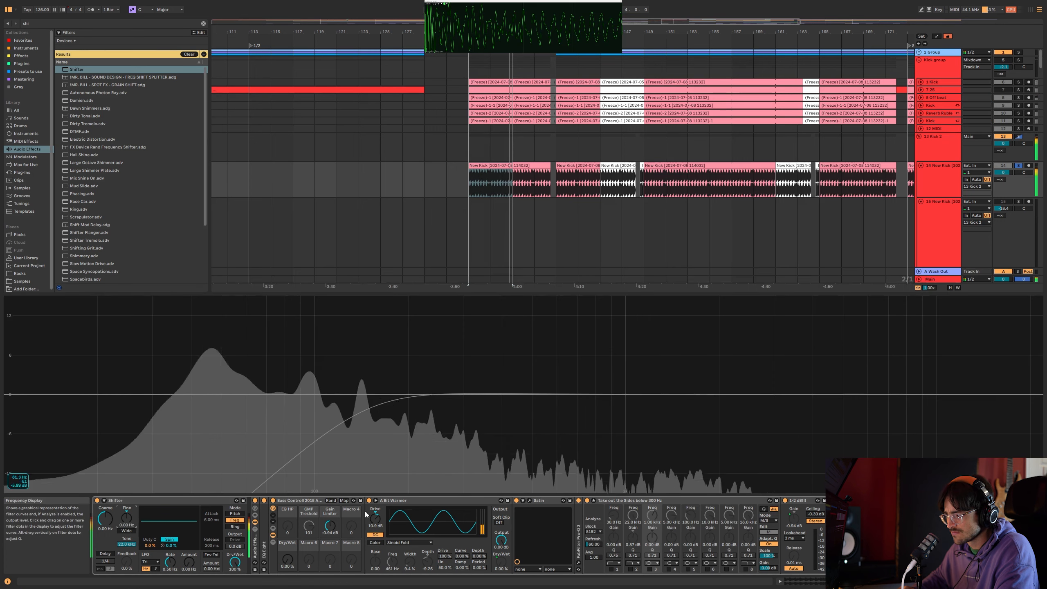
click(650, 570)
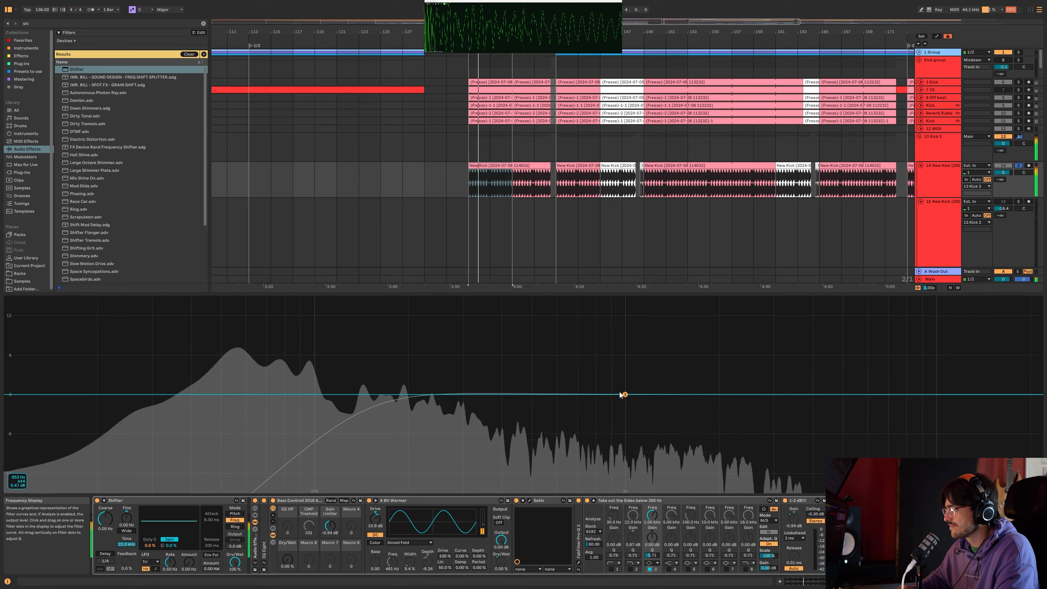
drag(621, 393, 317, 323)
scroll(311, 310, up, 6)
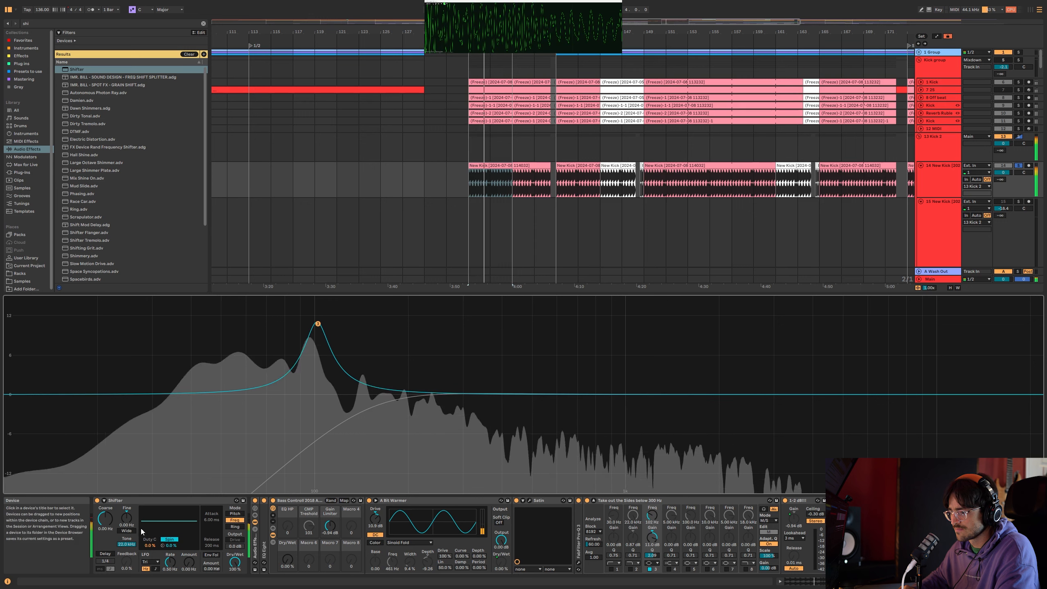
mouse_move(127, 518)
mouse_down()
mouse_move(126, 507)
mouse_move(130, 523)
mouse_up()
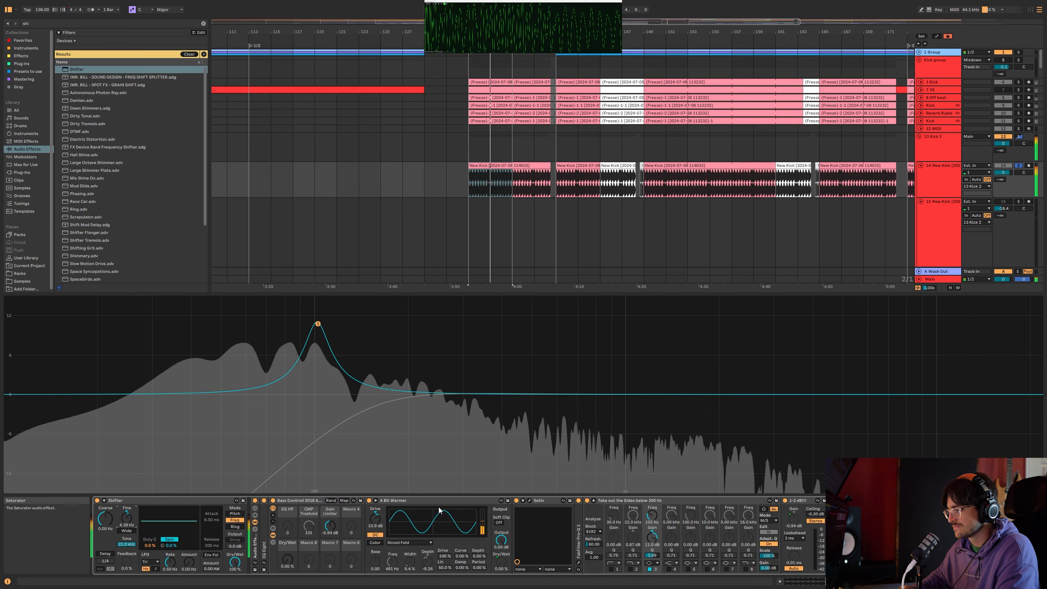
click(649, 570)
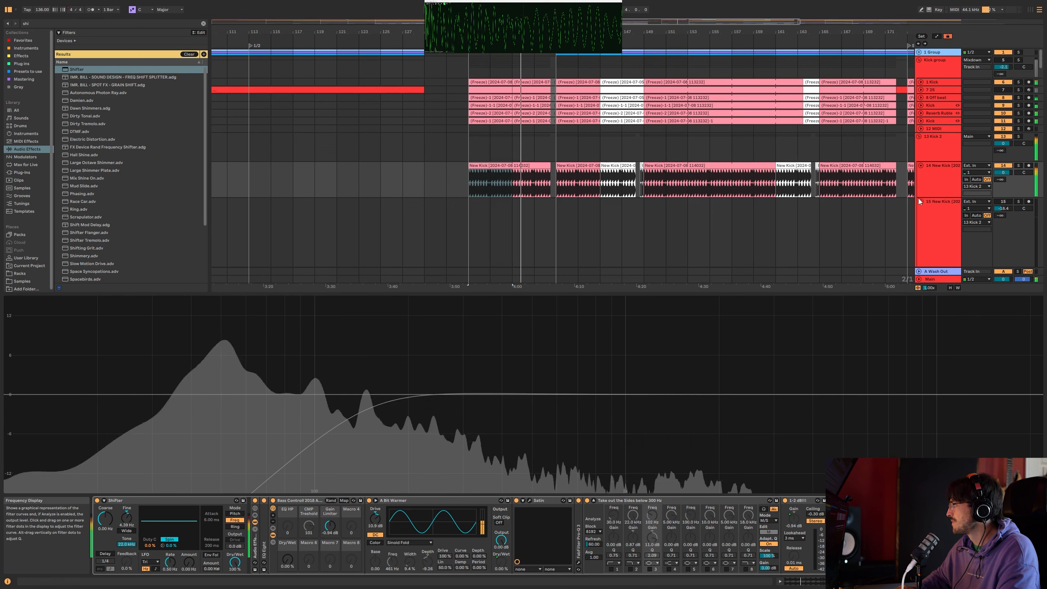
Step: Load the PTEq-X equalizer from the Mastering collection onto the Kick 2 group
click(952, 148)
scroll(95, 205, down, 3)
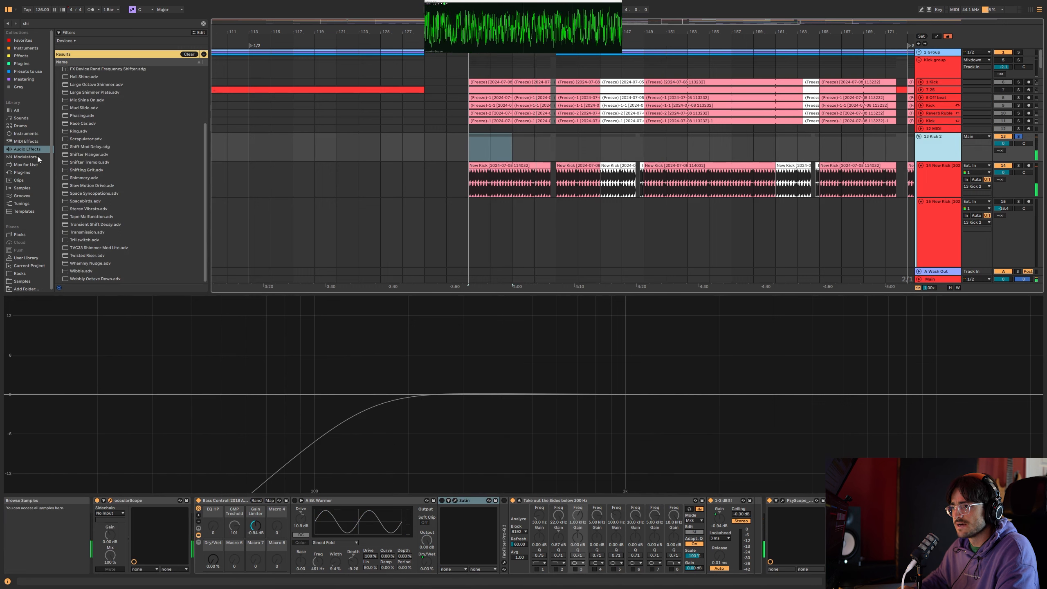
click(23, 173)
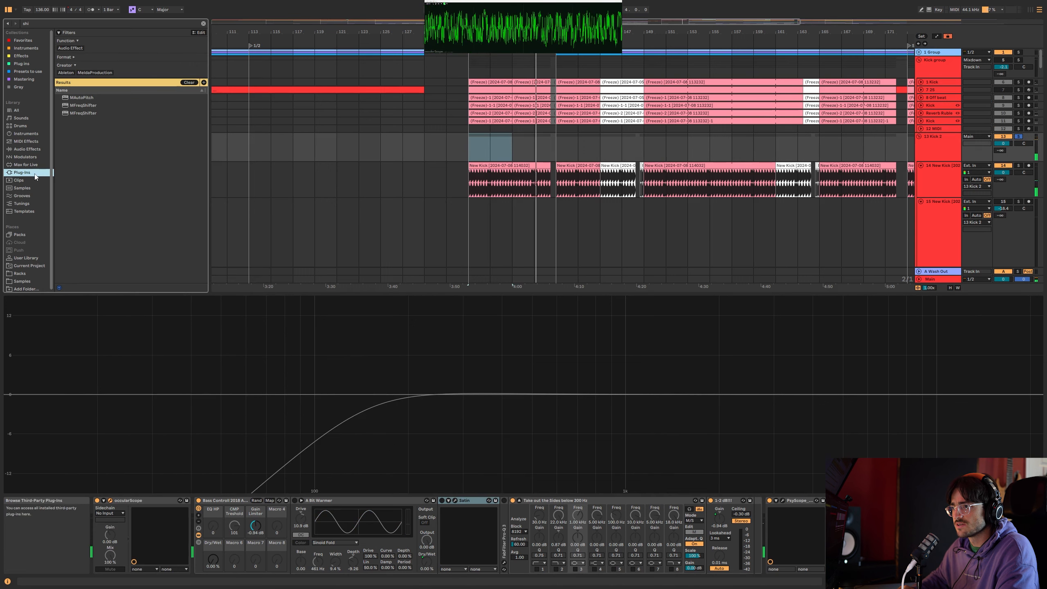
click(22, 79)
click(194, 54)
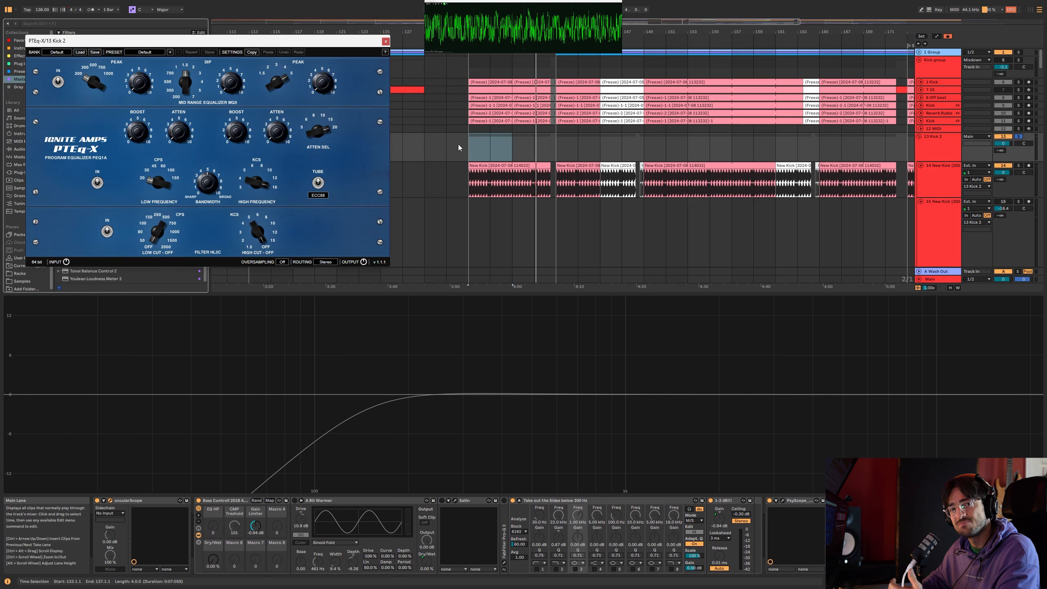
Step: Extend the 133.1.1 to 137.1.1 selection across the Kick 2 group and its tracks, solo them and start playback
click(458, 144)
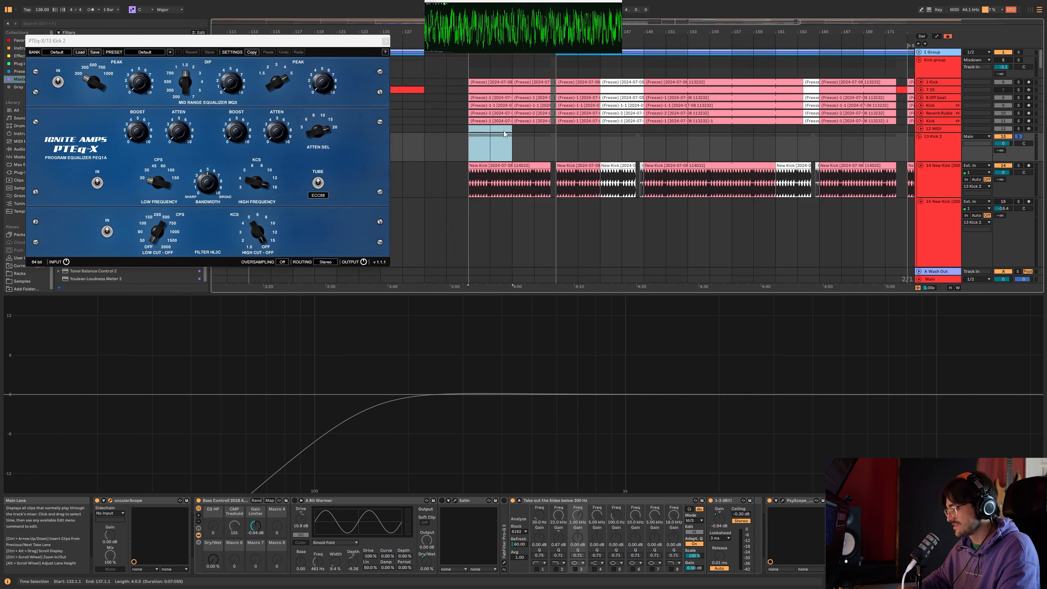
key(shift+Down)
key(shift+Down)
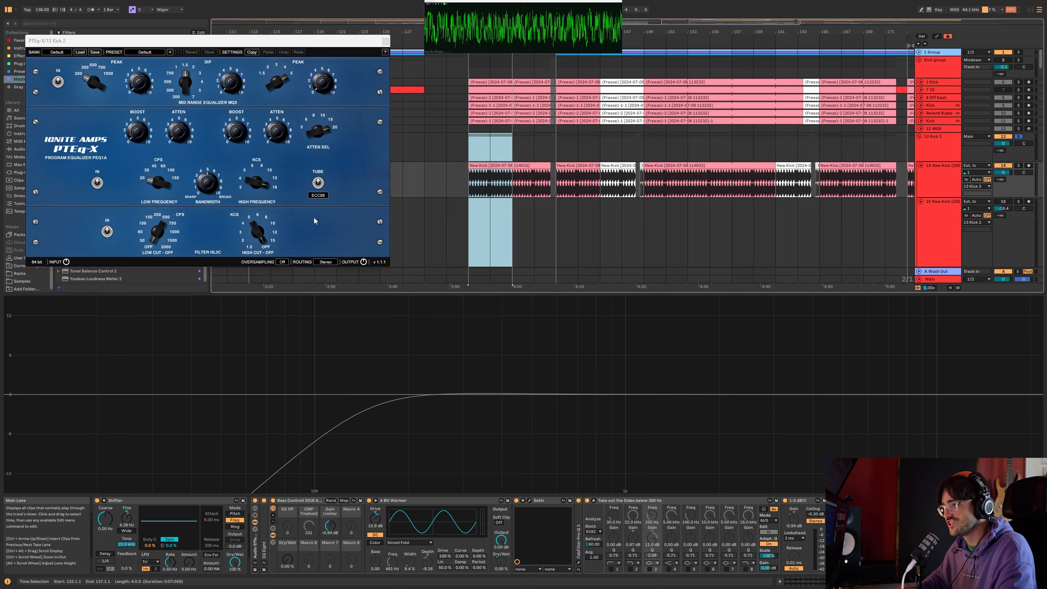
key(s)
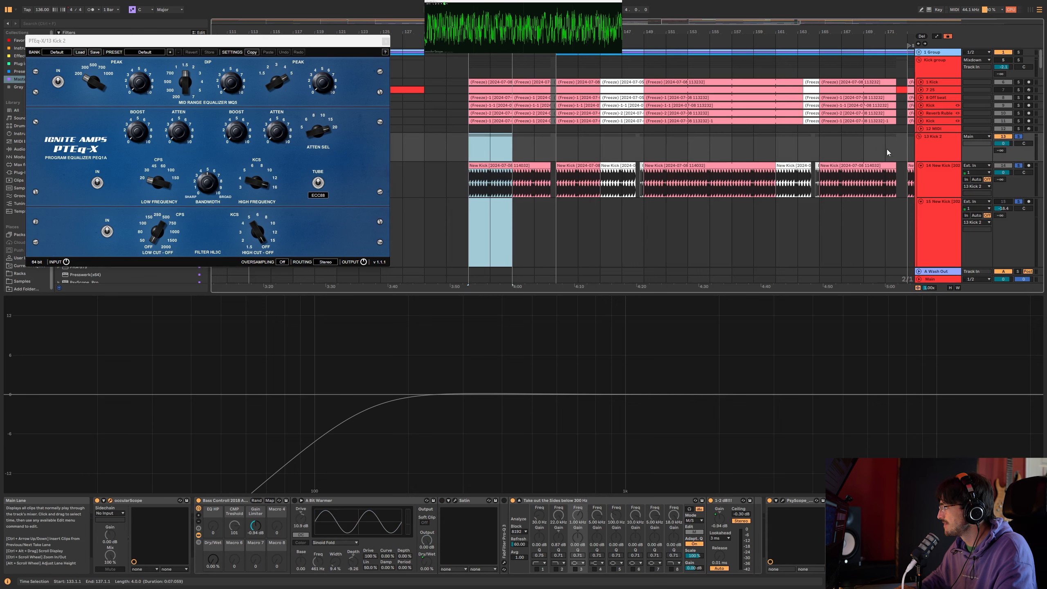
key(space)
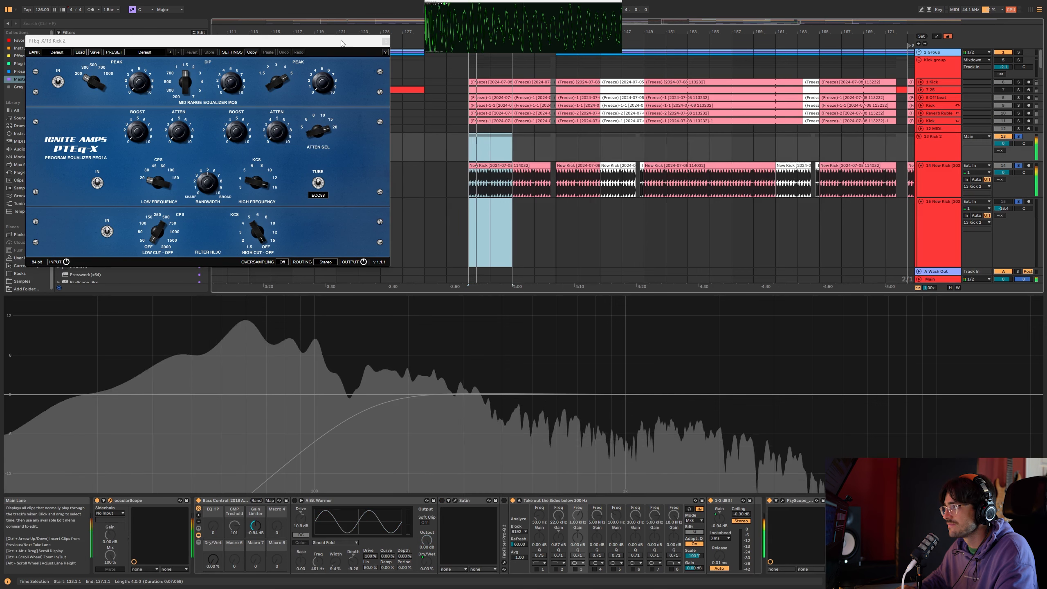
Step: Move the PTEq-X window clear of the browser and place occularScope at the end of the Kick 2 device chain
drag(342, 43, 836, 183)
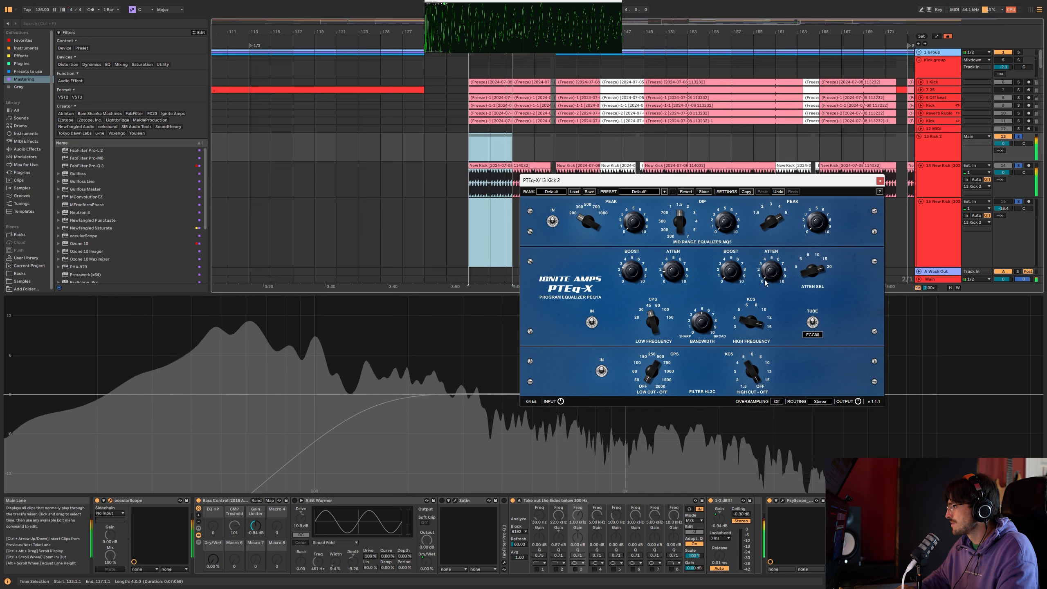
click(124, 500)
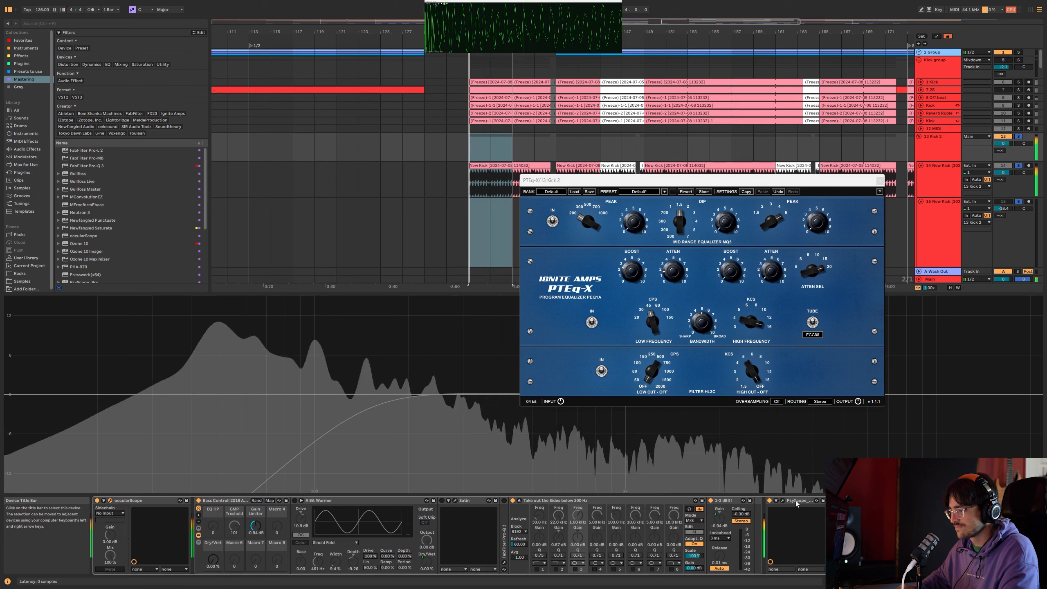
click(132, 500)
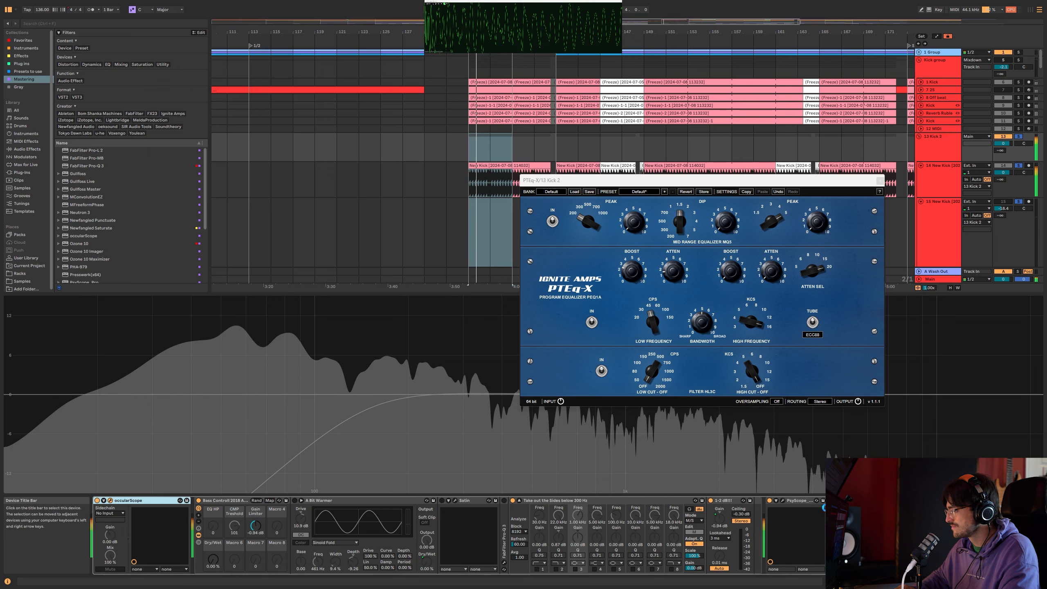
drag(792, 505, 796, 507)
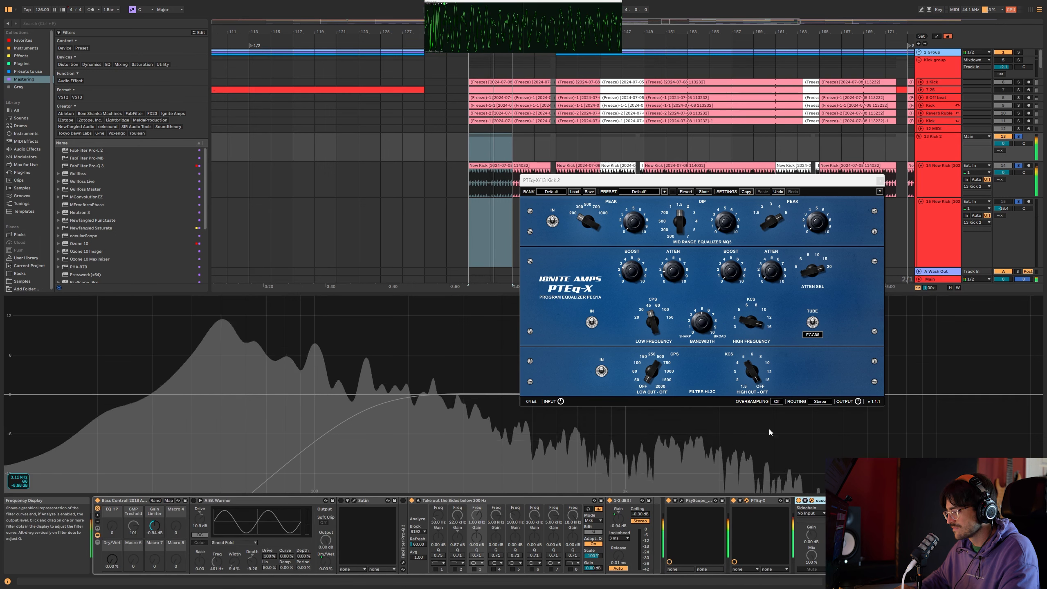
Step: Try different low-frequency CPS positions in the Kick 2 group's PTEq-X, comparing the spectrum and checking against bypass
click(633, 280)
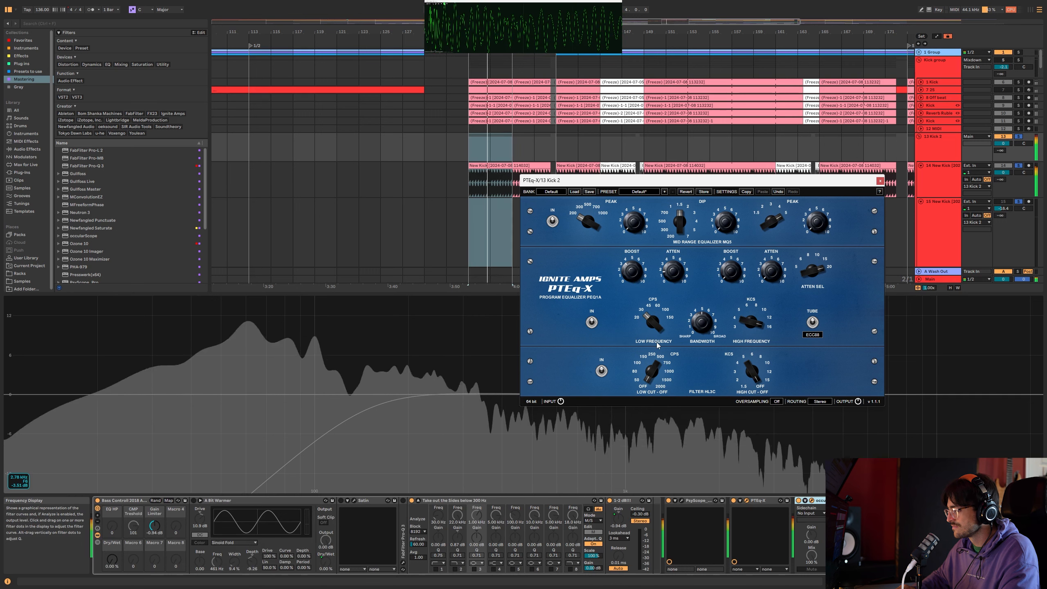
click(652, 322)
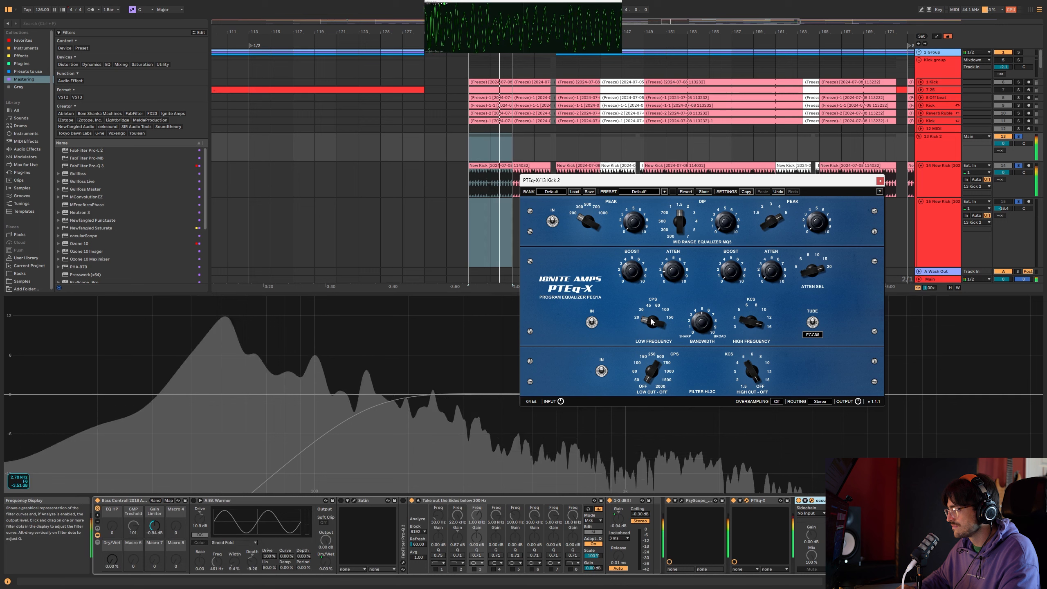
drag(652, 322, 651, 274)
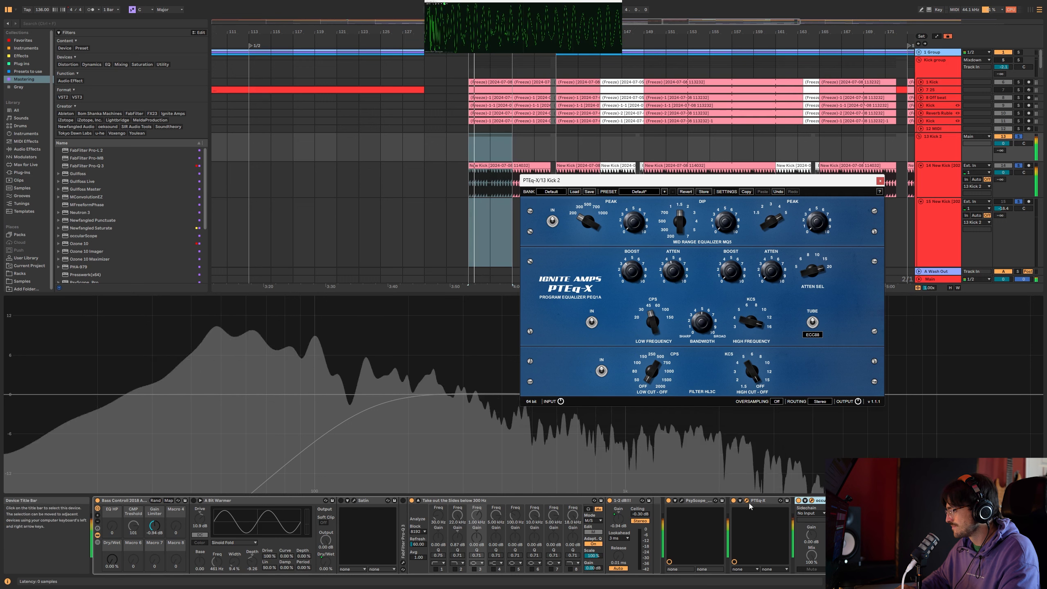
click(733, 500)
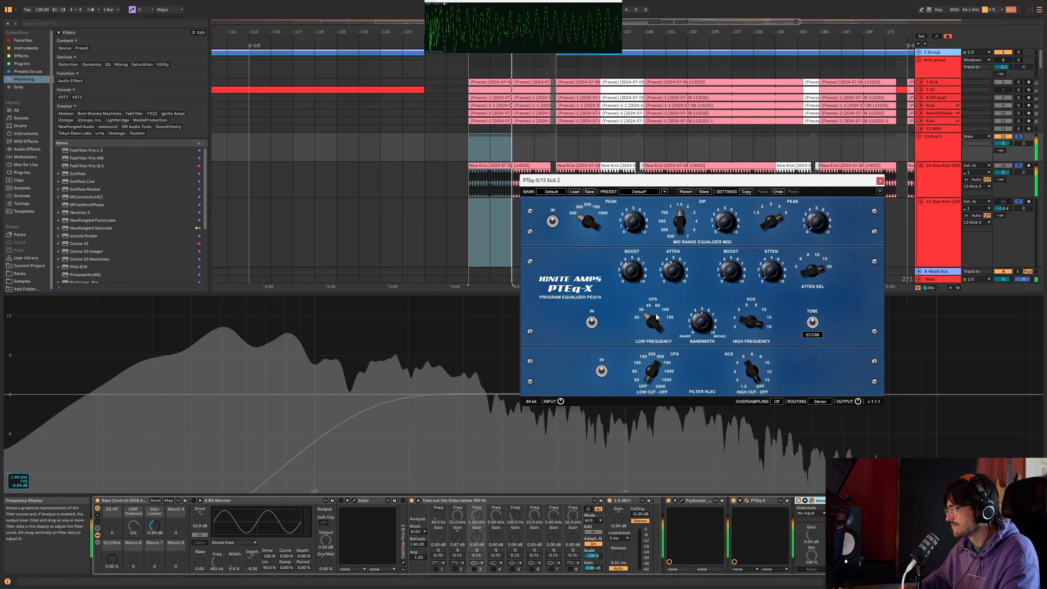
drag(656, 313, 656, 326)
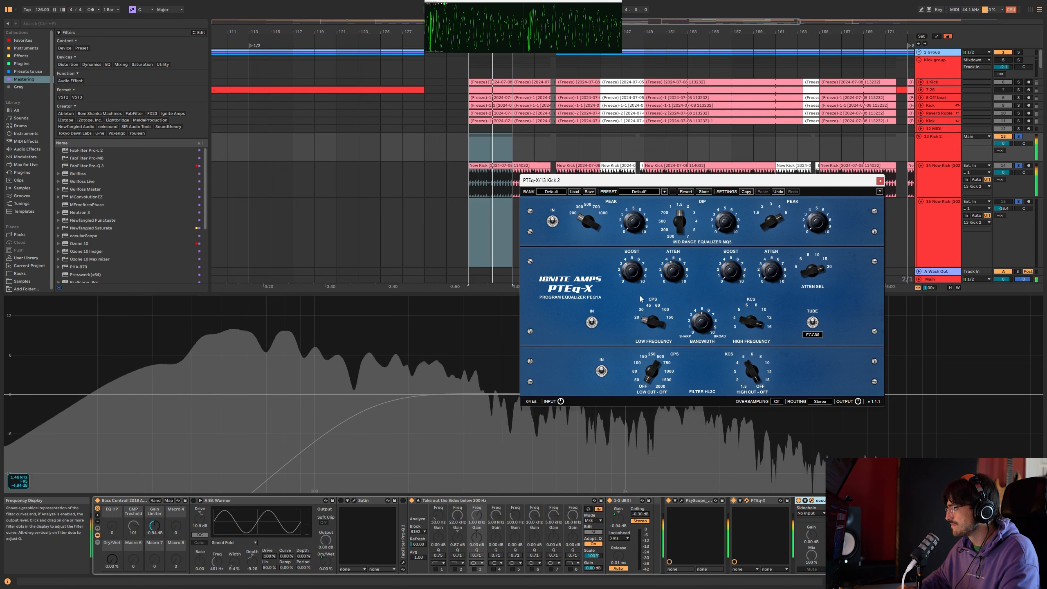
mouse_move(649, 314)
mouse_down()
mouse_move(678, 279)
mouse_move(663, 302)
mouse_up()
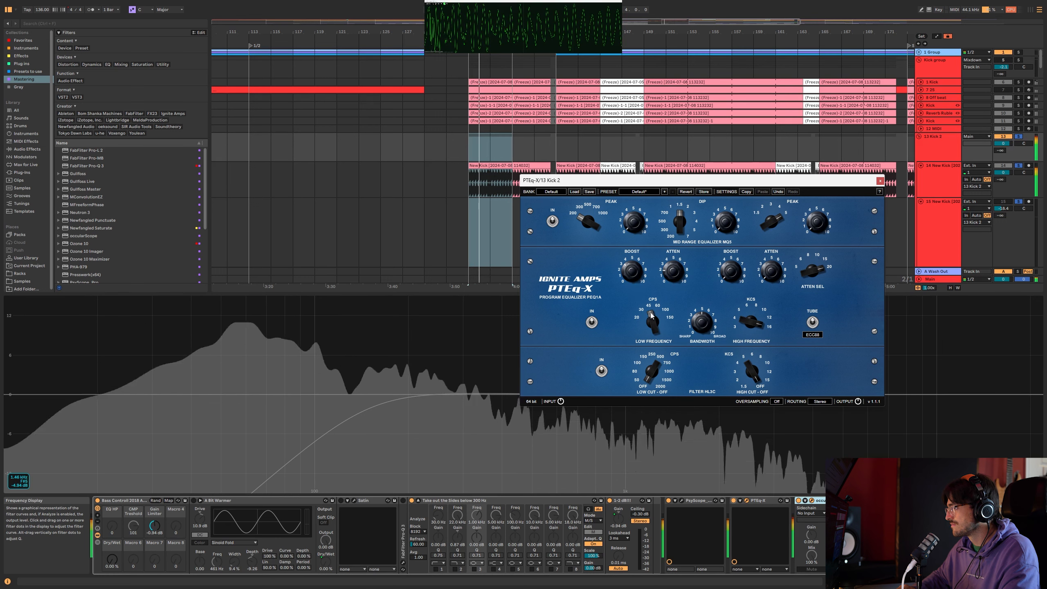
drag(652, 316, 652, 330)
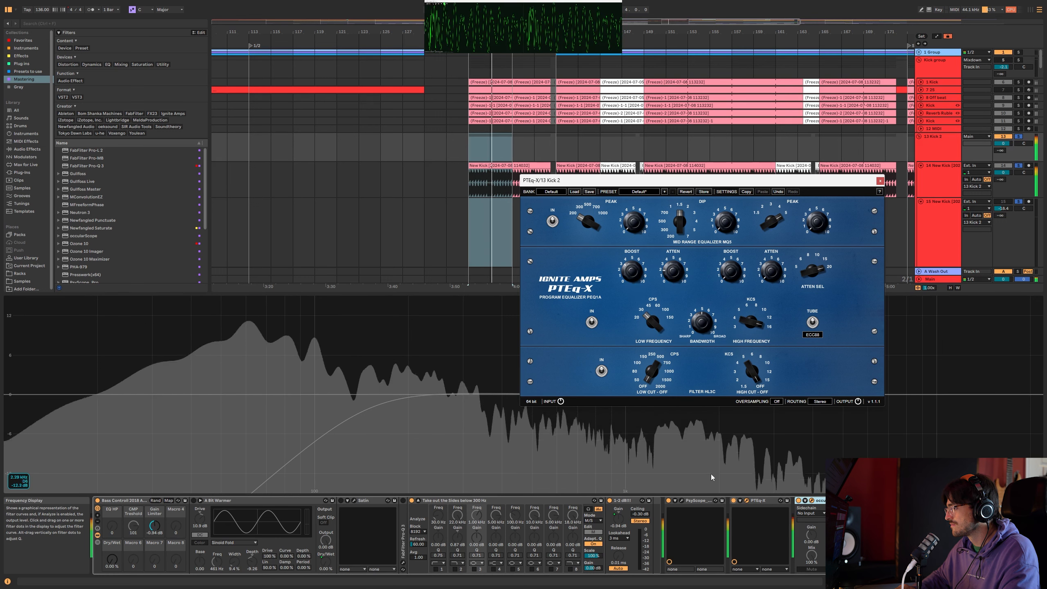
Step: Compare the Kick 2 group with PTEq-X bypassed and active, leave it bypassed and close its window
click(733, 500)
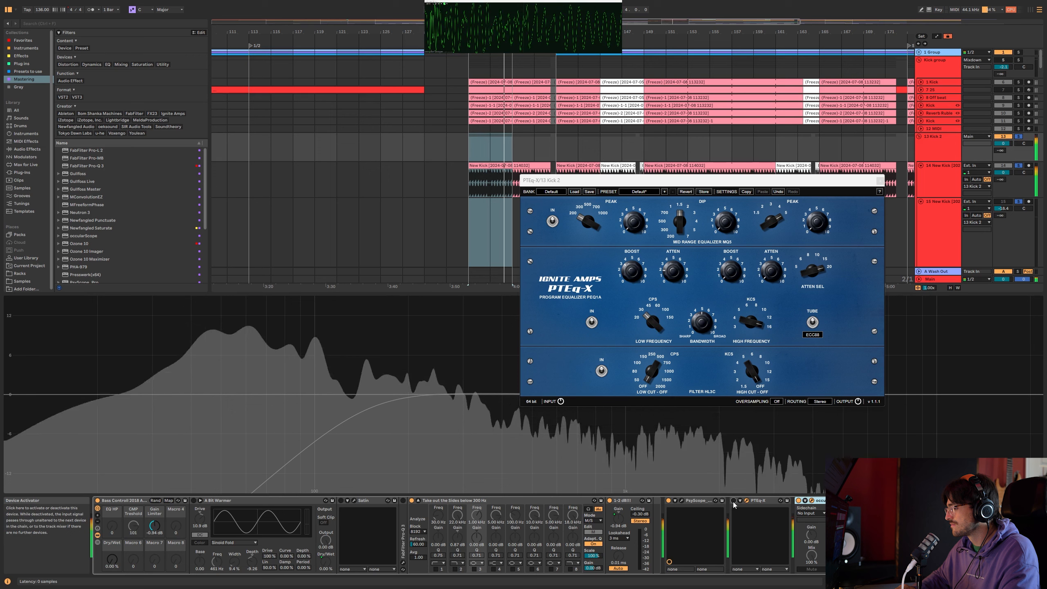
click(733, 501)
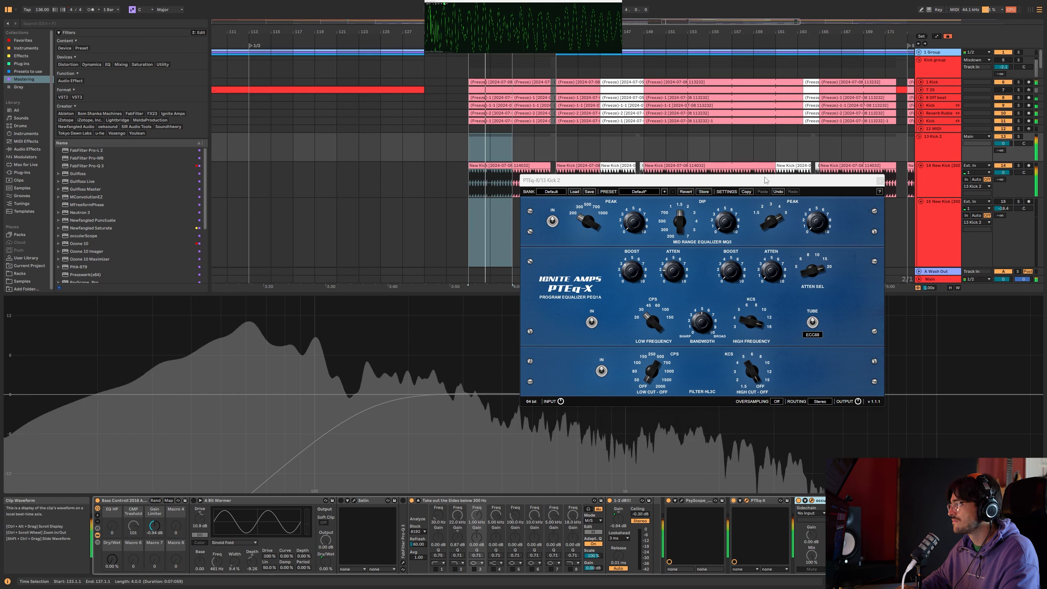
click(734, 501)
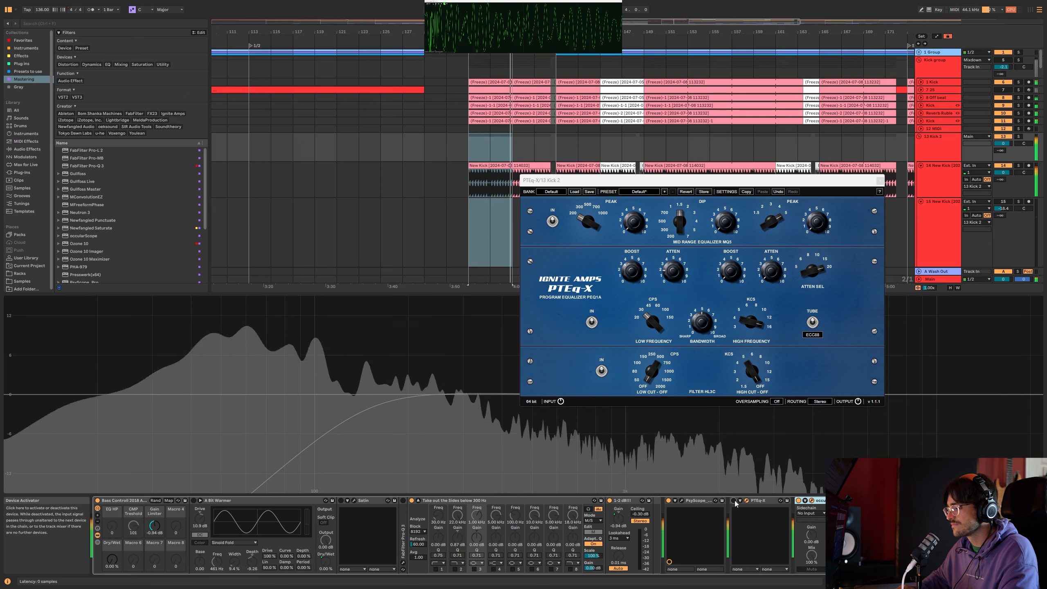
click(879, 181)
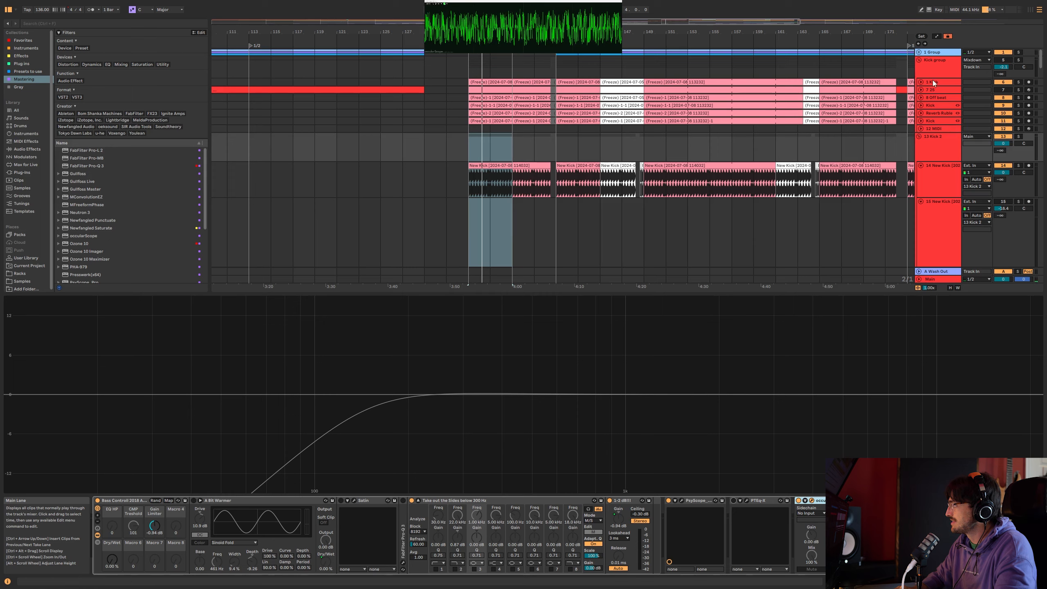
Step: Audition the Kick group against the Kick 2 group by toggling their solo and activation states during playback
click(935, 68)
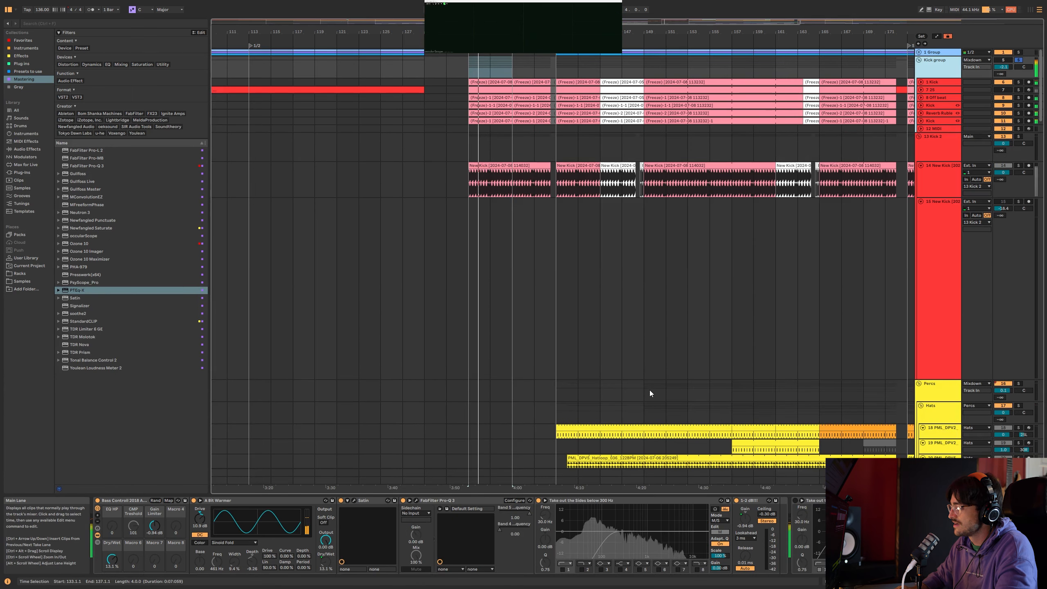
click(1001, 60)
click(1018, 60)
click(1004, 132)
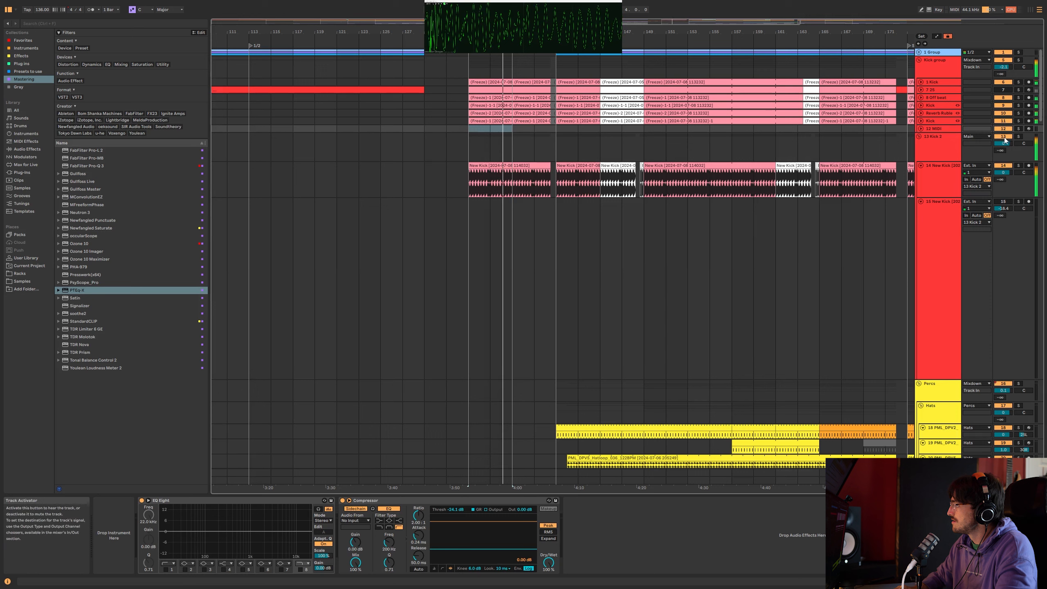
key(space)
key(space)
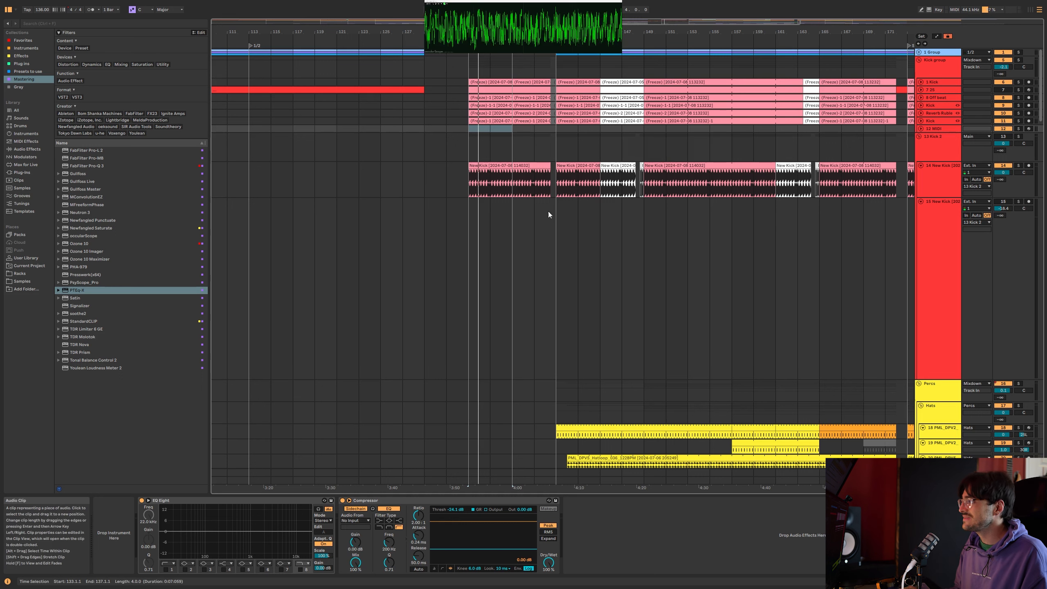
Step: Play track 14's New Kick from 133.1.1 and compare the mix with the Kick 2 group muted and active
click(473, 183)
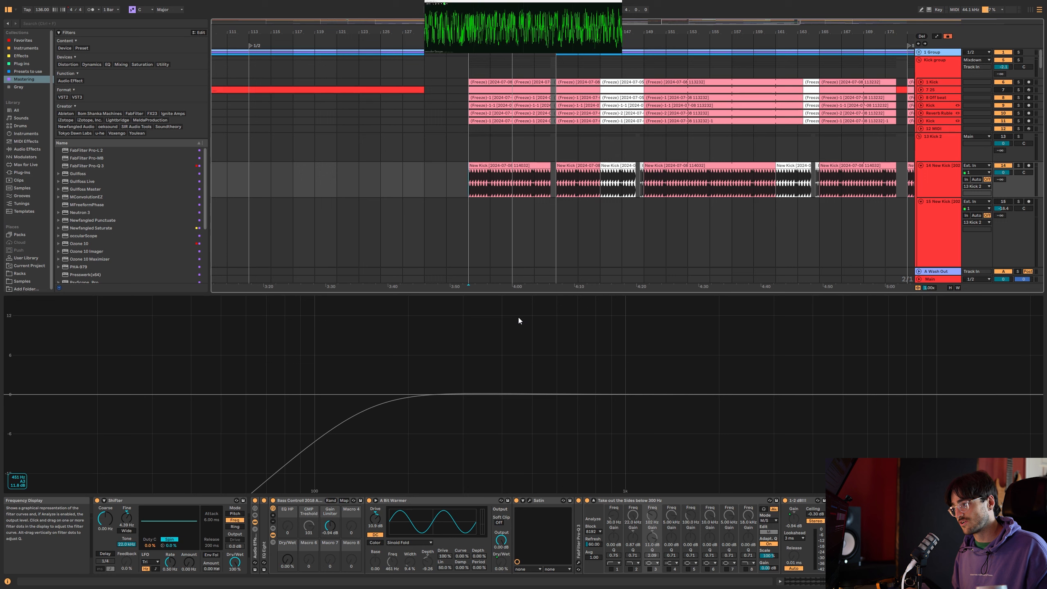
key(Escape)
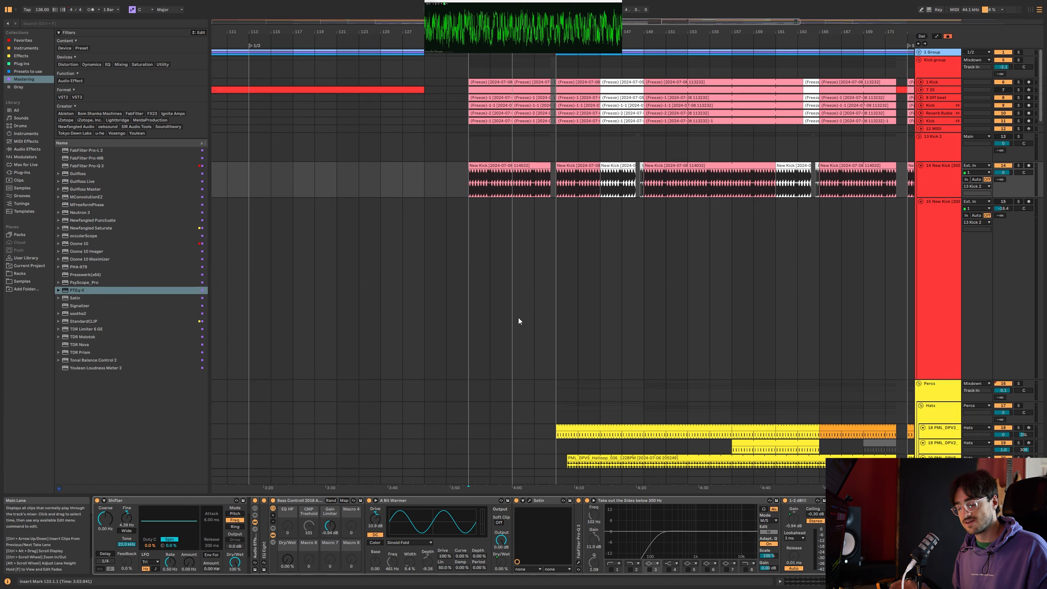
key(space)
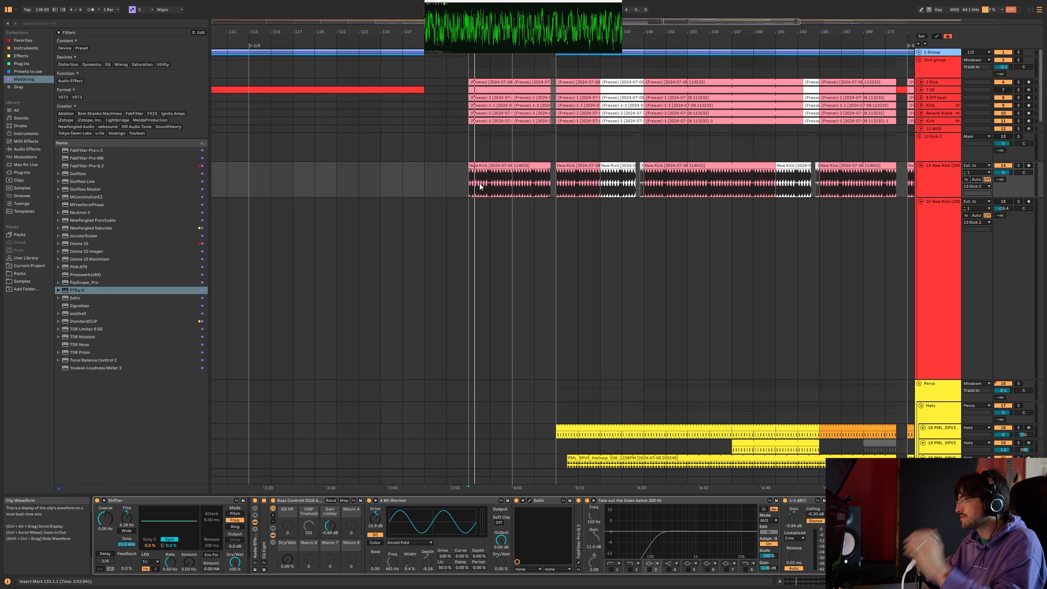
key(space)
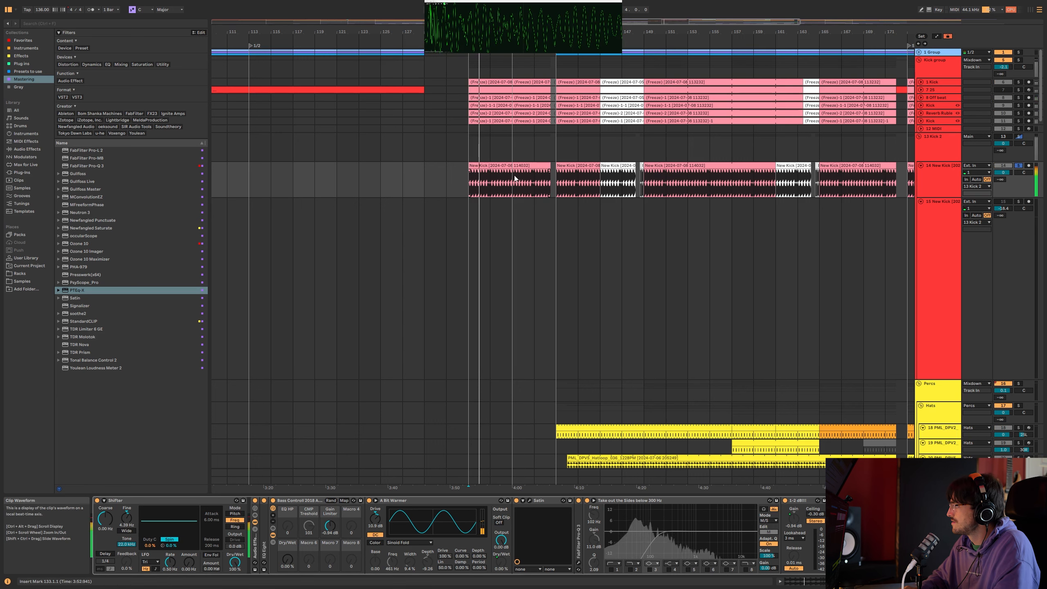
click(1003, 137)
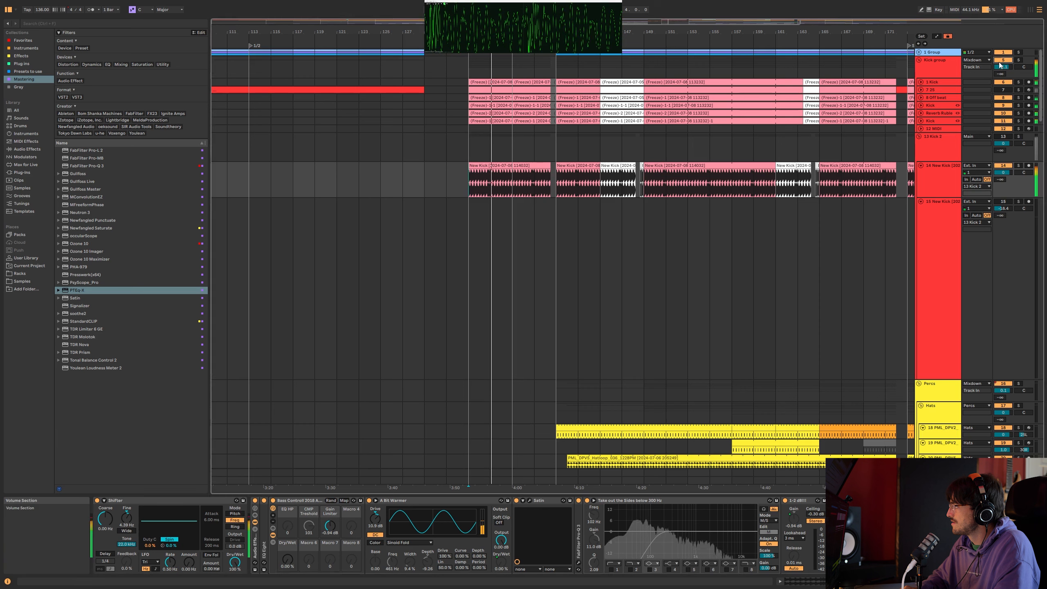
click(1003, 136)
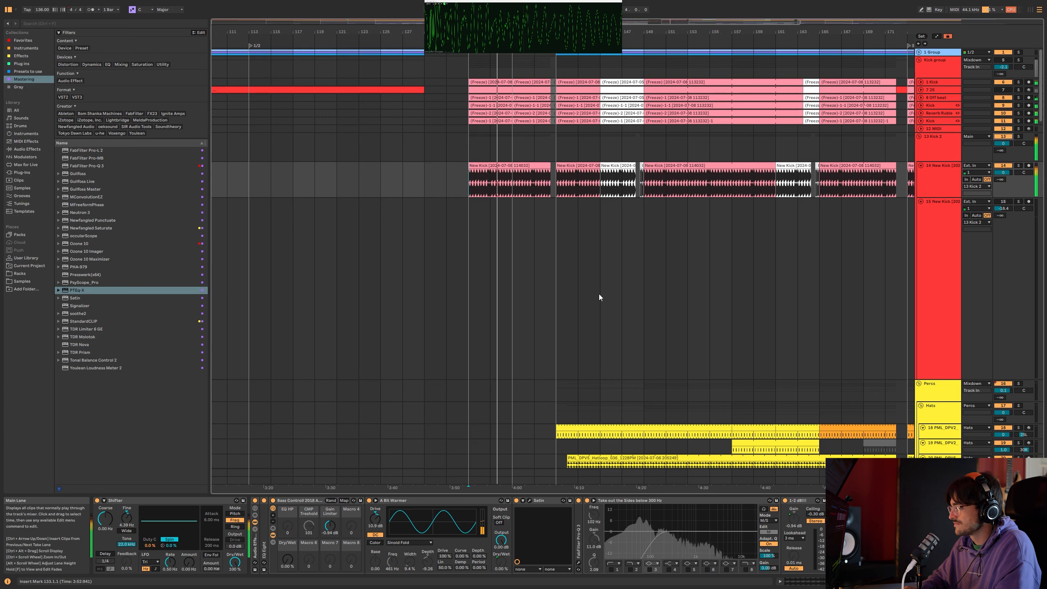
Step: Duplicate the New Kick (Freeze) clip at the start of track 15 three times to fill the first bar
scroll(495, 536, right, 5)
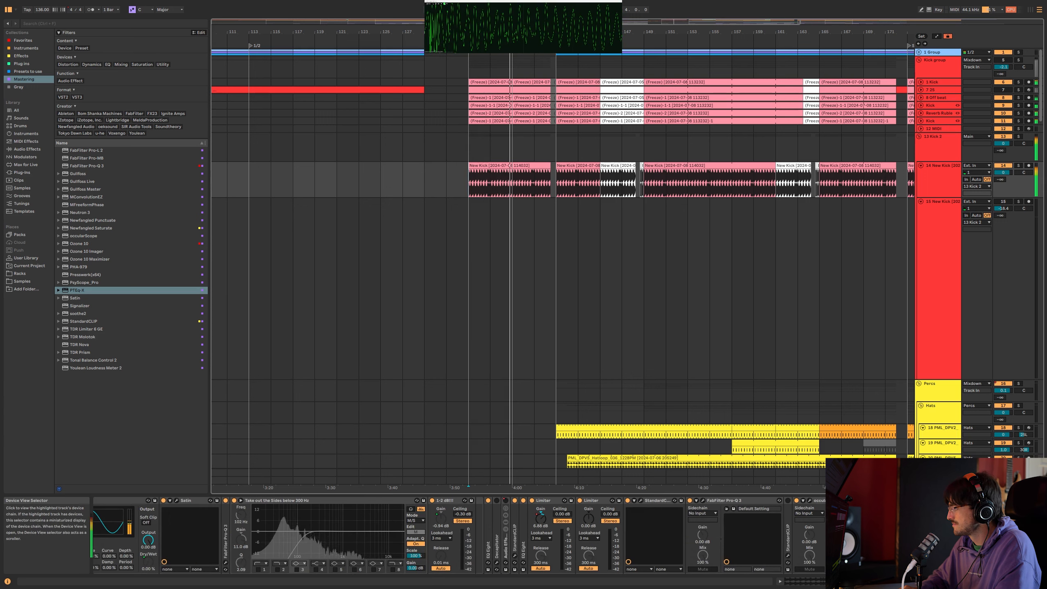
scroll(535, 32, left, 15)
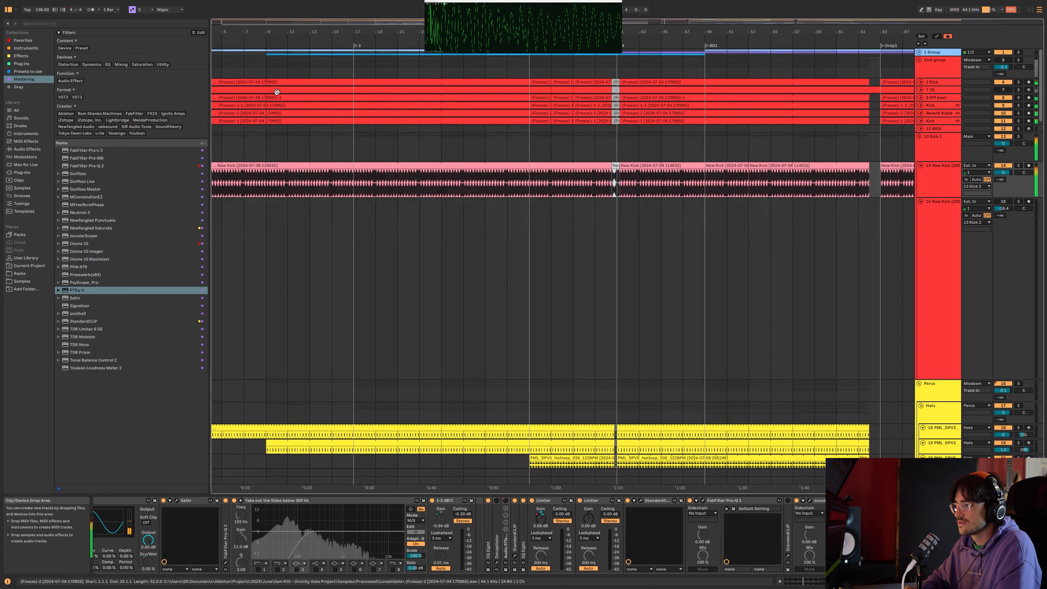
scroll(536, 32, left, 2)
click(227, 206)
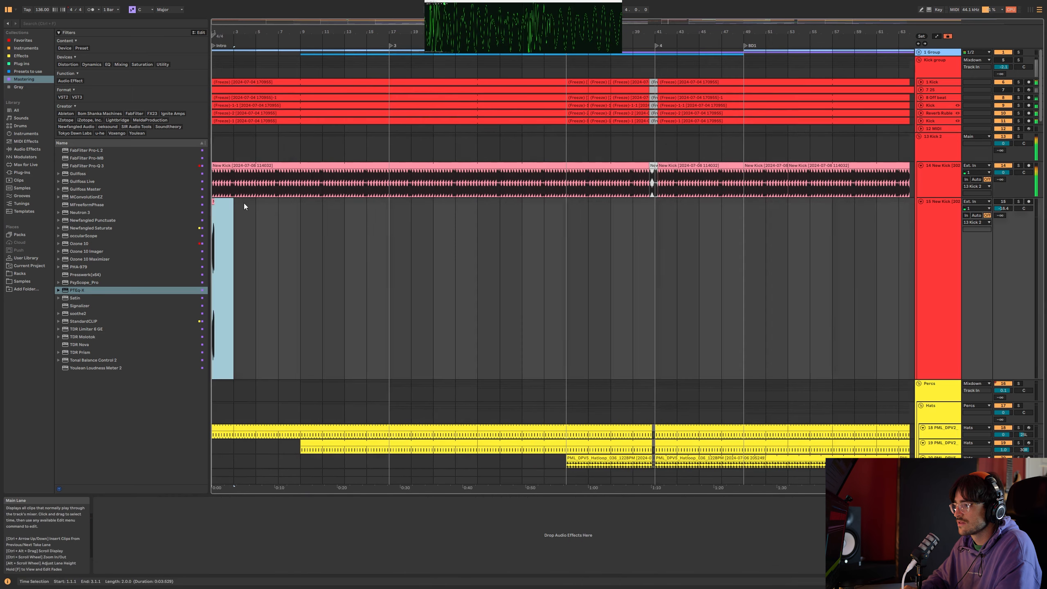
key(z)
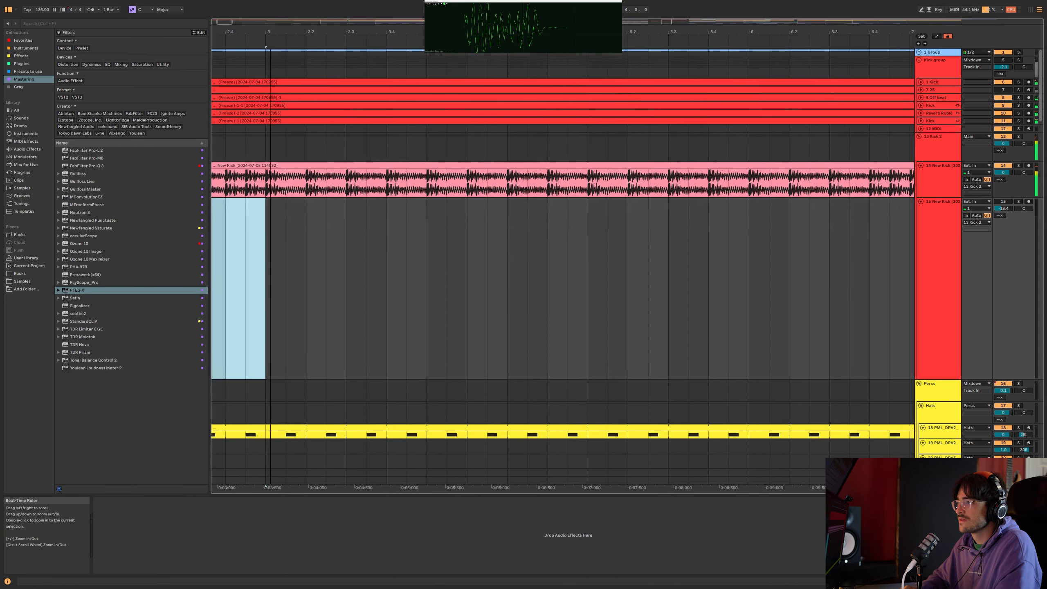
key(ctrl+d)
key(ctrl+d)
key(ctrl+d)
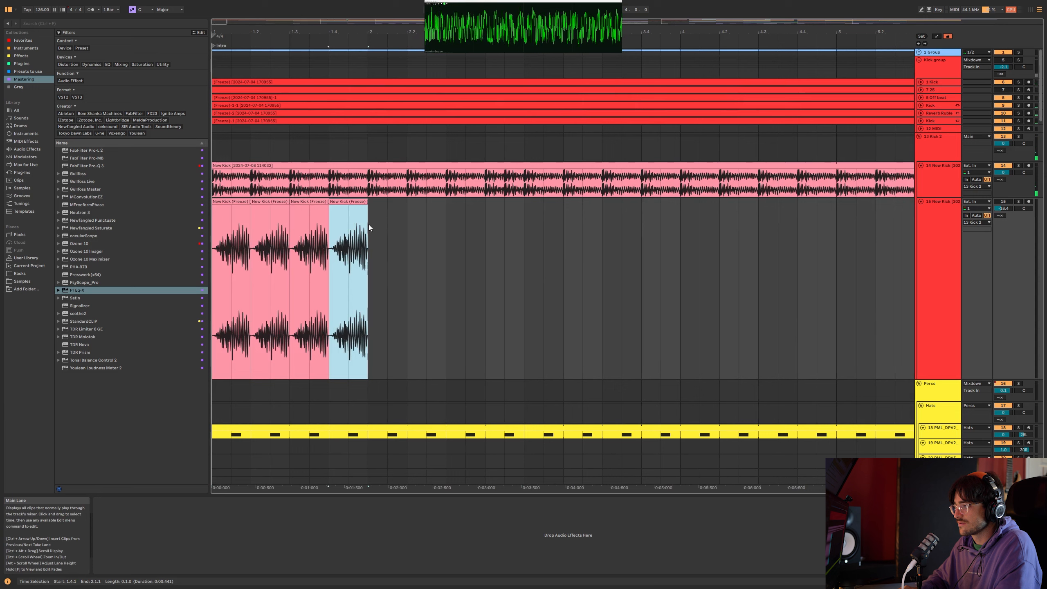
Step: Set the loop around the four New Kick (Freeze) clips in bar 1 and select the first clip
shift+click(214, 204)
key(ctrl+l)
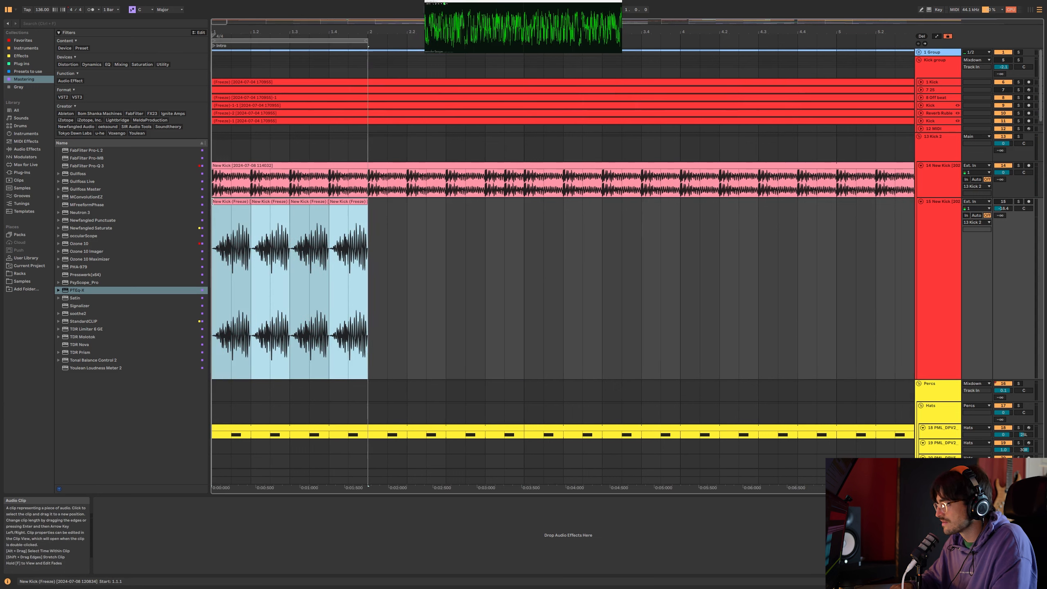
key(a)
key(a)
click(231, 201)
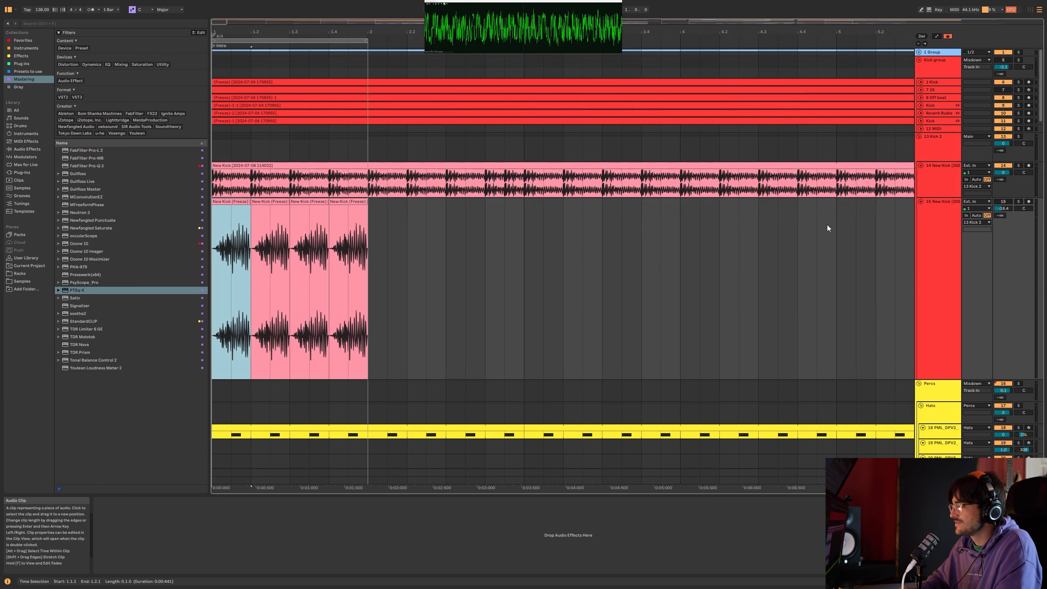
Step: Start playback, solo New Kick tracks 14 and 15 together and raise track 15's volume
key(space)
click(1018, 202)
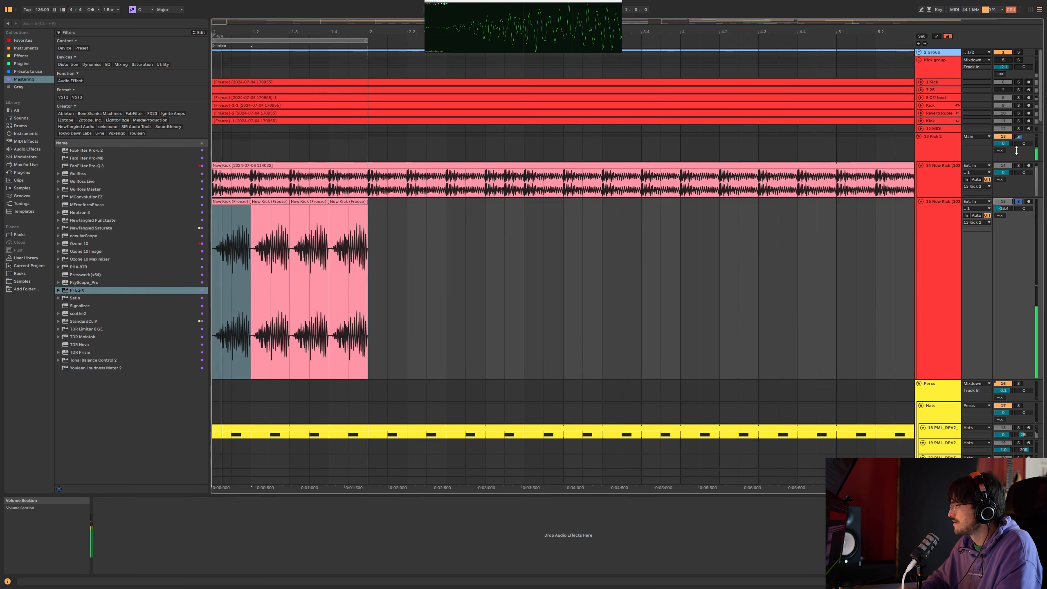
ctrl+click(1018, 165)
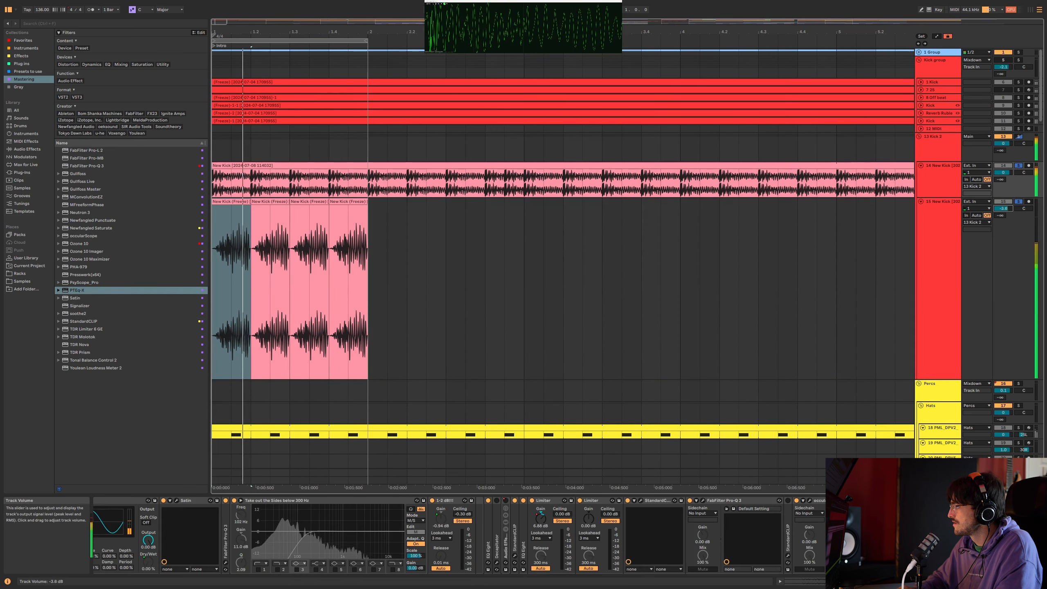
Step: Inspect the Kick 2 group's spectrum, fold its Satin device and switch the 'Take out the Sides' EQ to editing the side channel
click(948, 137)
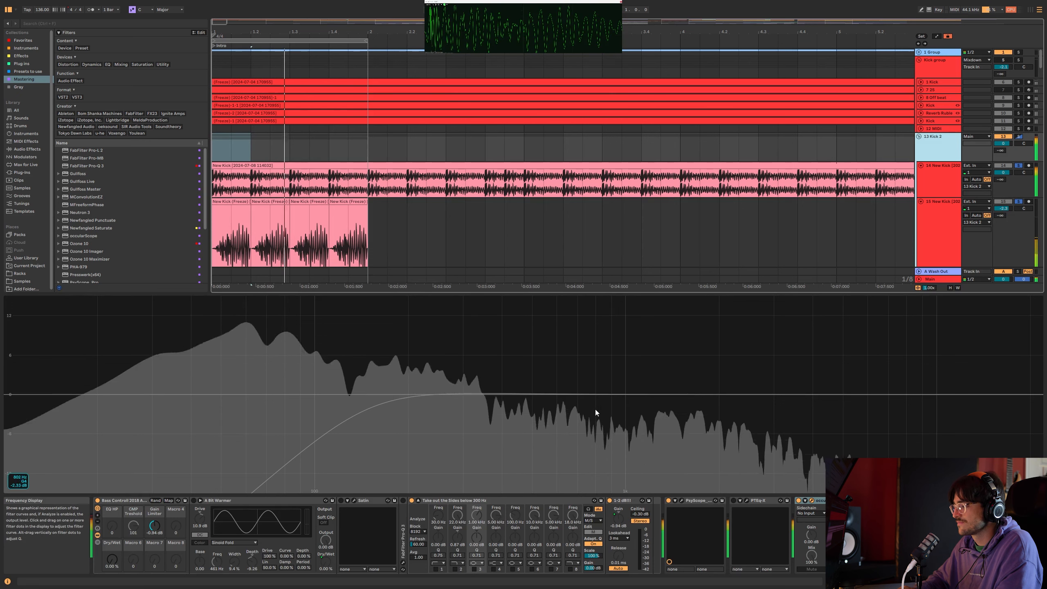
drag(251, 32, 341, 31)
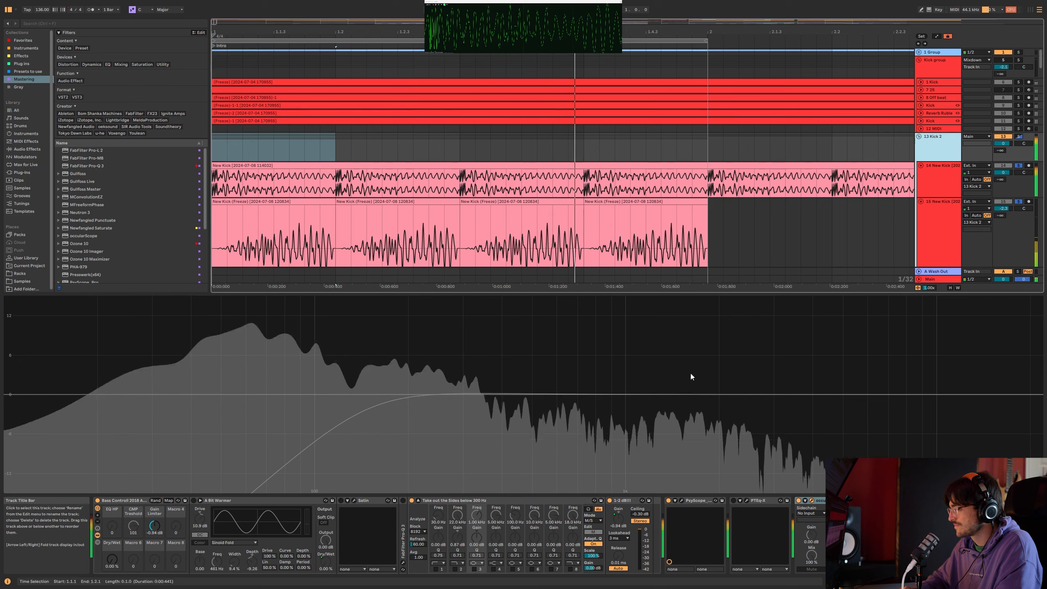
double_click(371, 500)
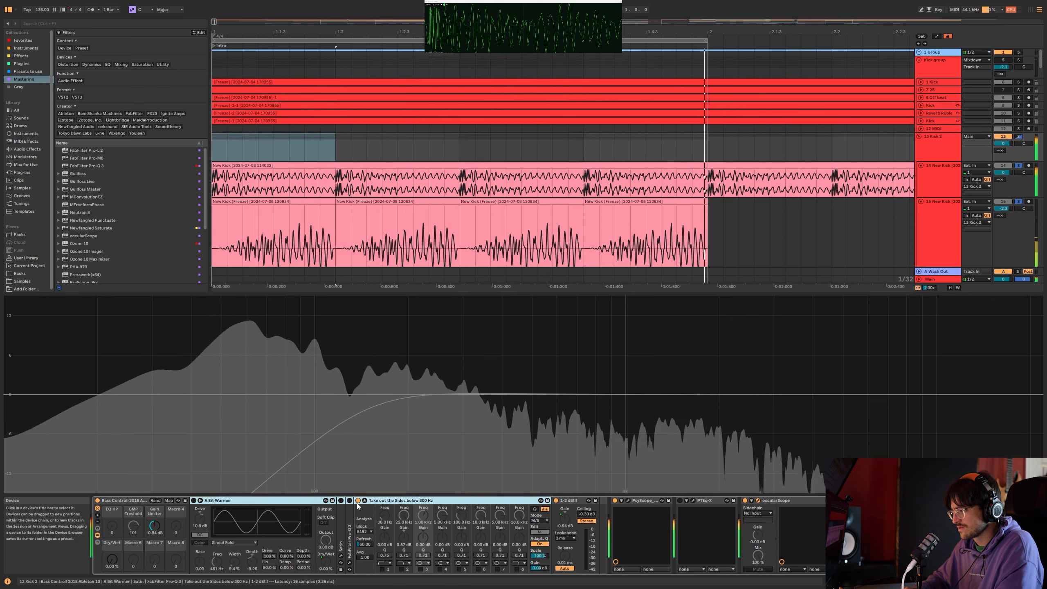
click(539, 532)
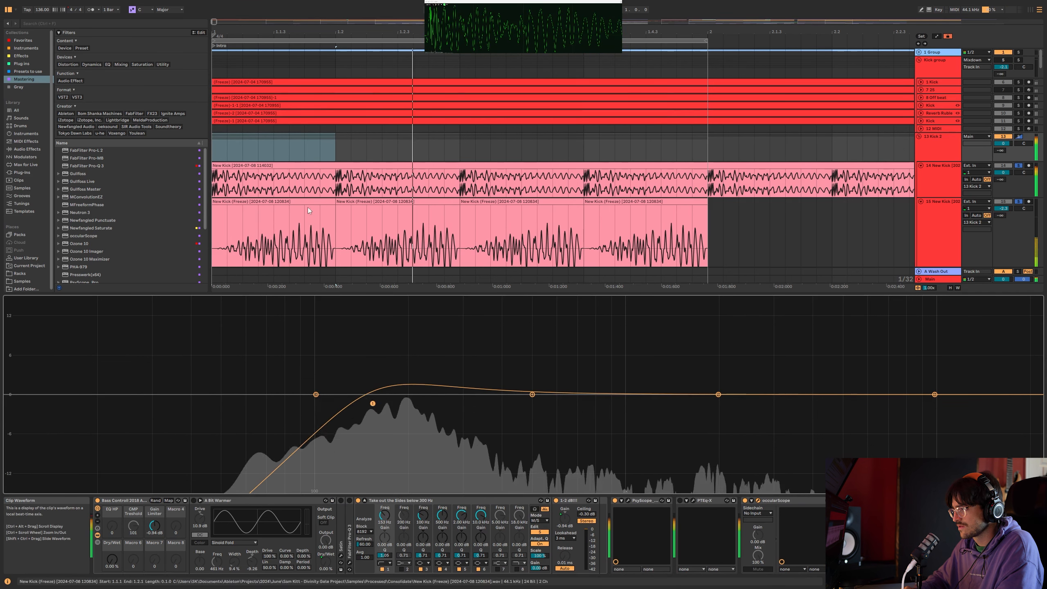
Step: Solo New Kick track 15 alone and enlarge track 14 to compare both waveforms across the first bar
click(341, 213)
click(334, 153)
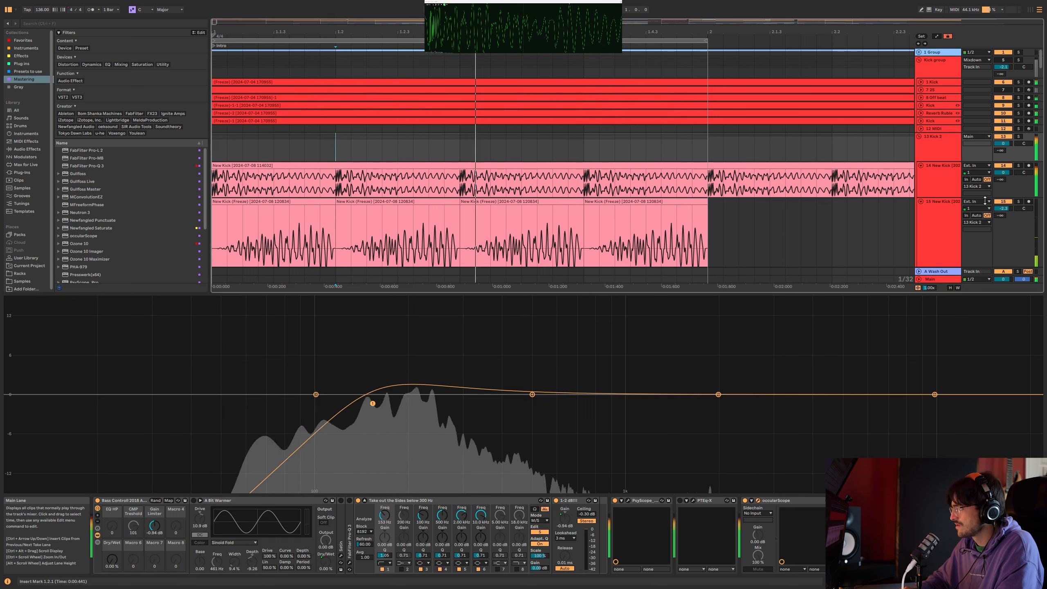
click(1022, 201)
click(373, 217)
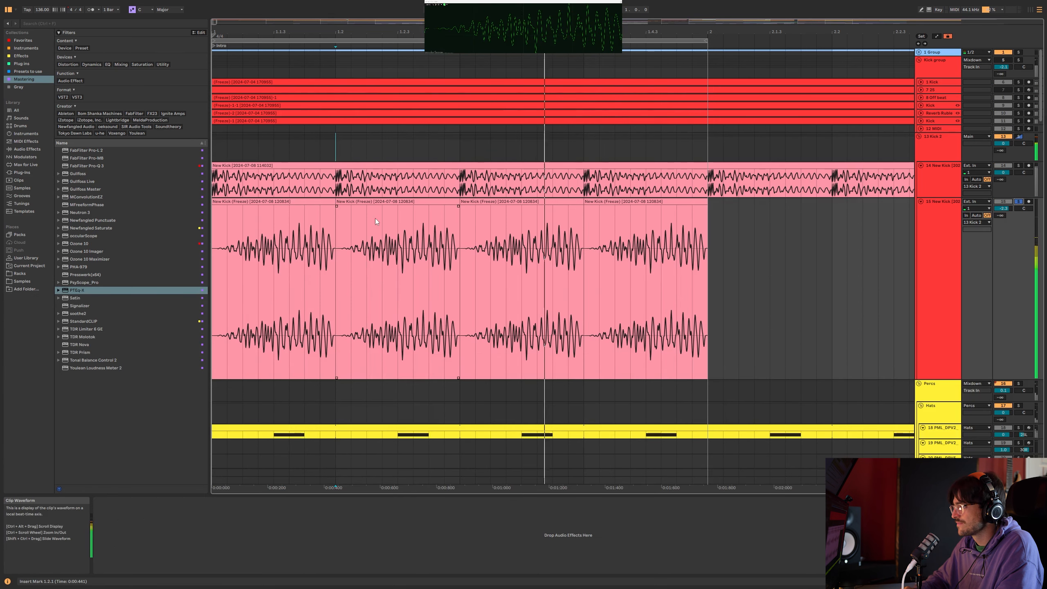
scroll(376, 184, up, 5)
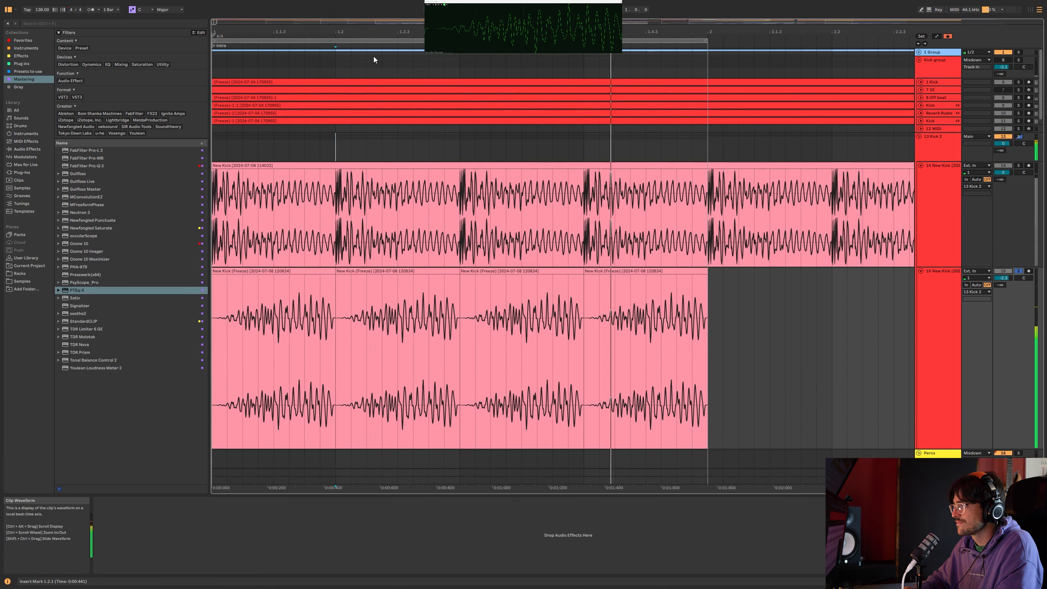
drag(344, 35, 344, 39)
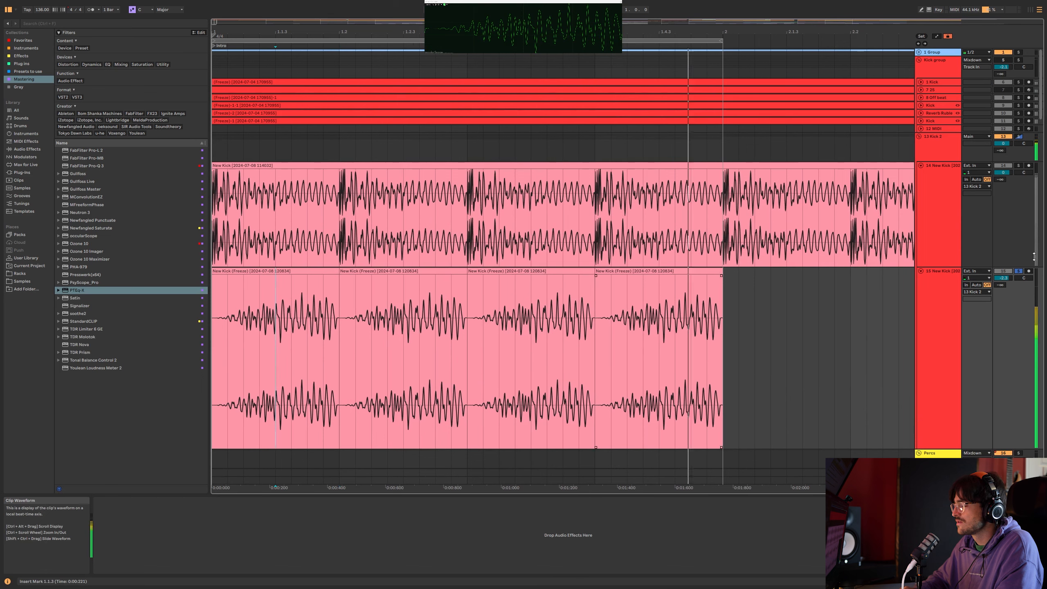
Step: Solo track 14 alongside track 15 and copy its Shifter device onto track 15
click(1035, 160)
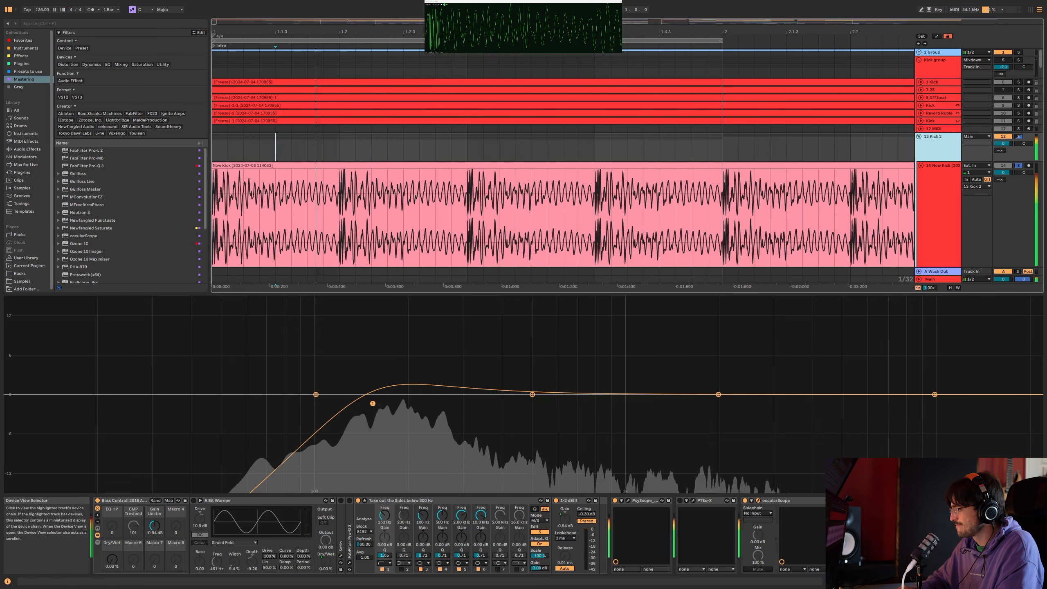
click(269, 234)
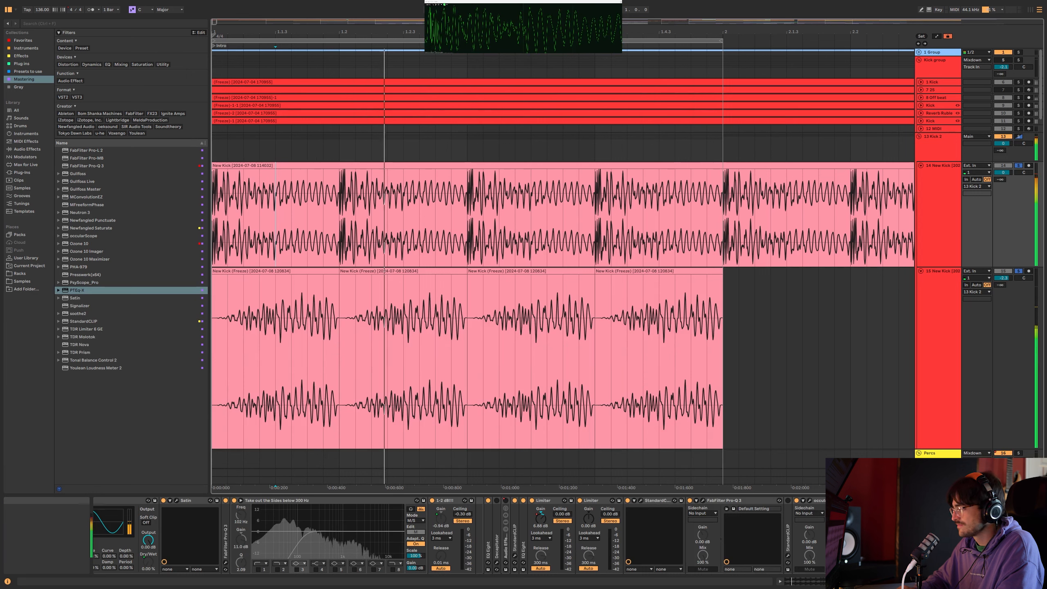
scroll(224, 536, left, 5)
click(142, 500)
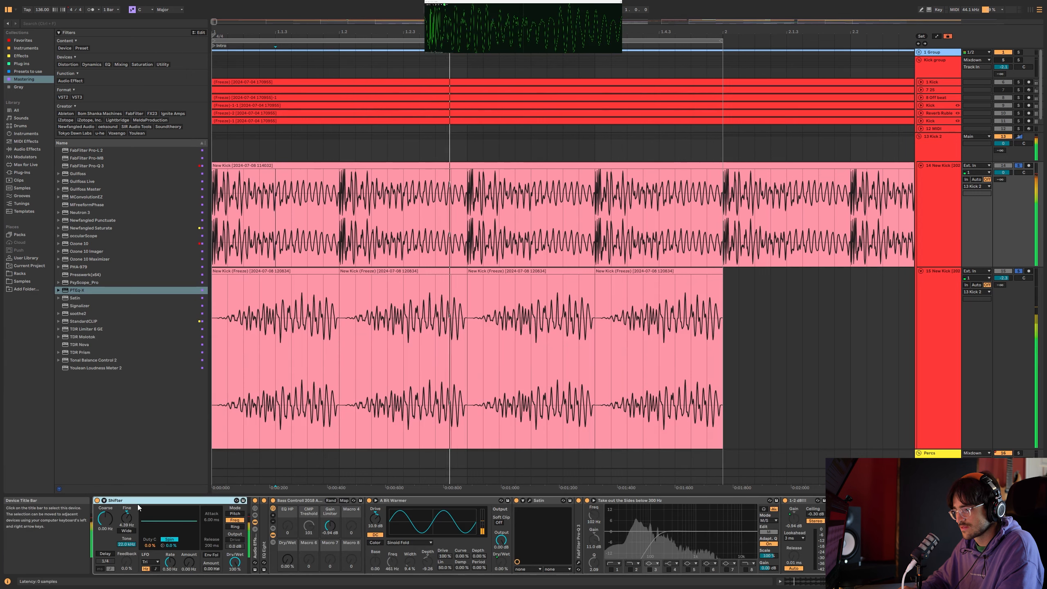
click(264, 374)
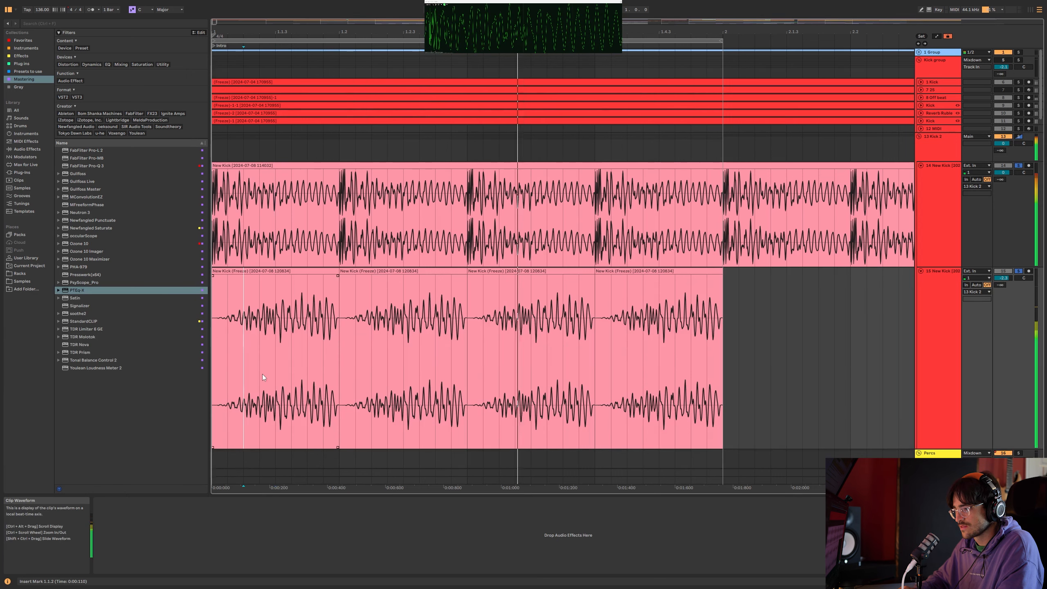
click(231, 533)
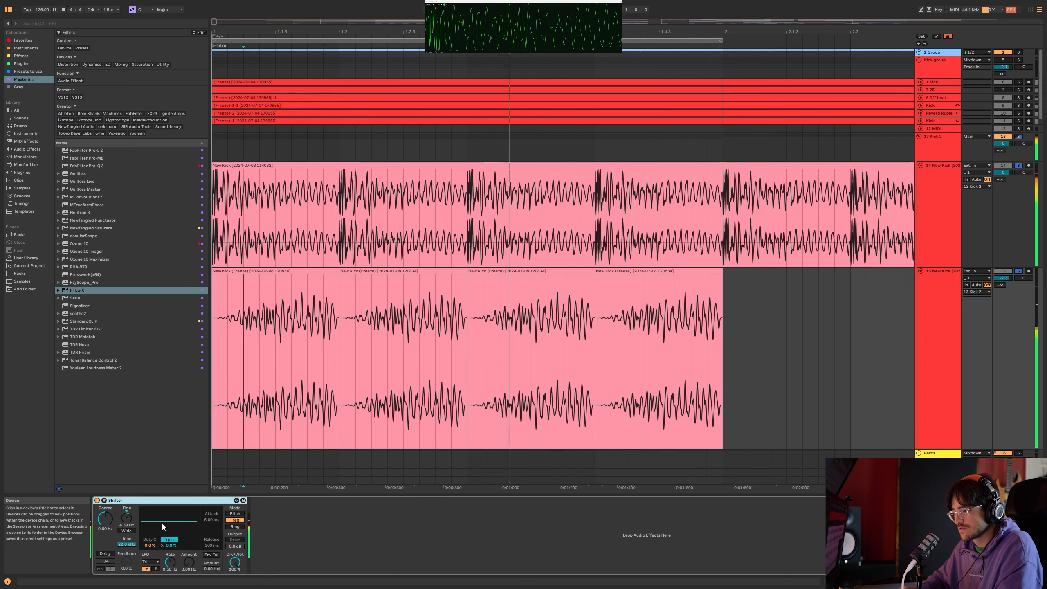
Step: Set the fine frequency shift of New Kick track 15's Shifter to -11.7 Hz and check the Kick 2 group's spectrum
click(128, 522)
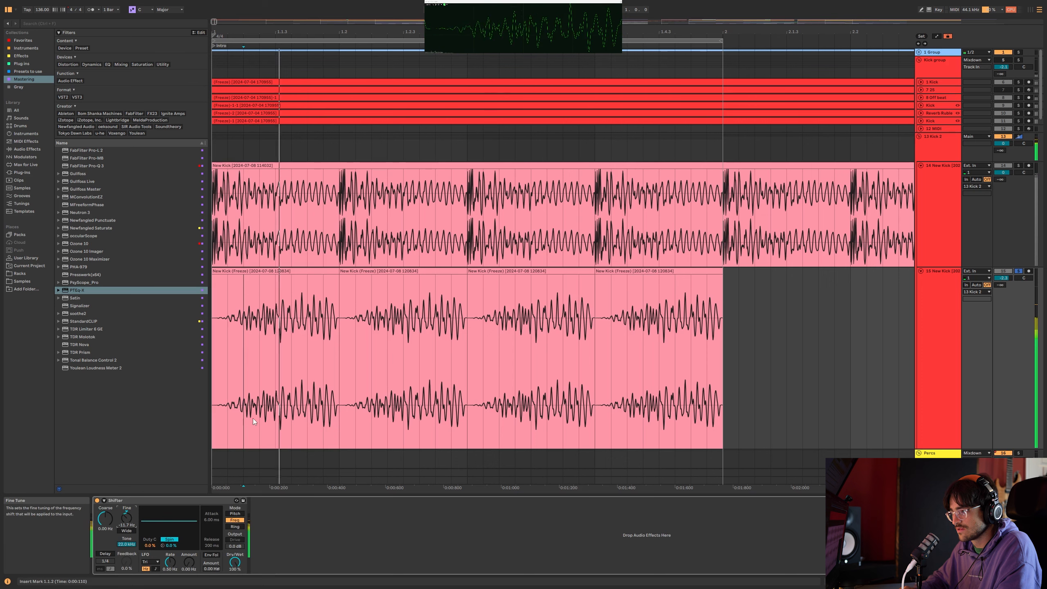
click(1006, 278)
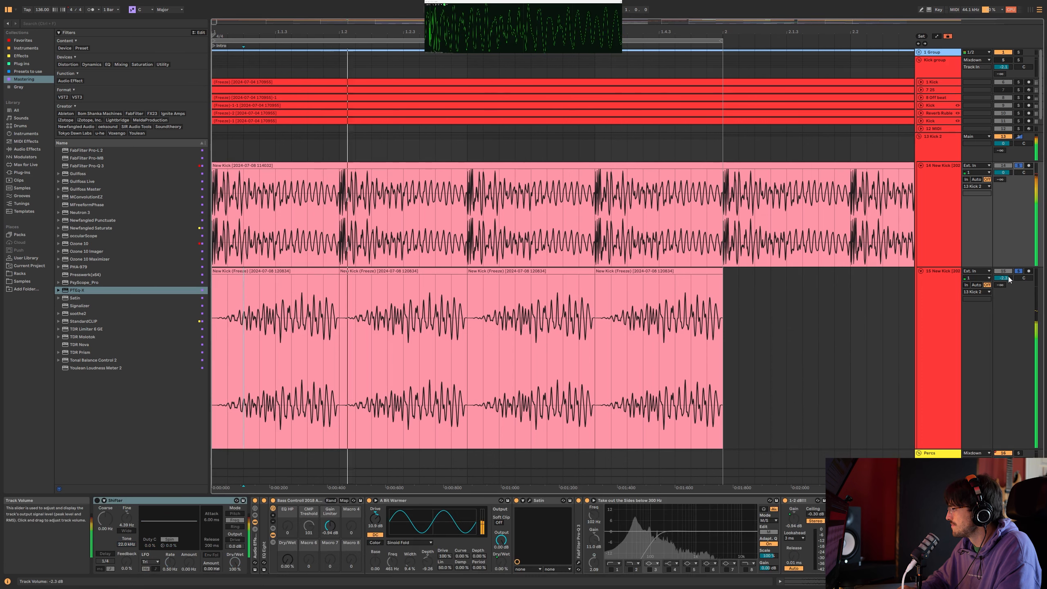
click(957, 136)
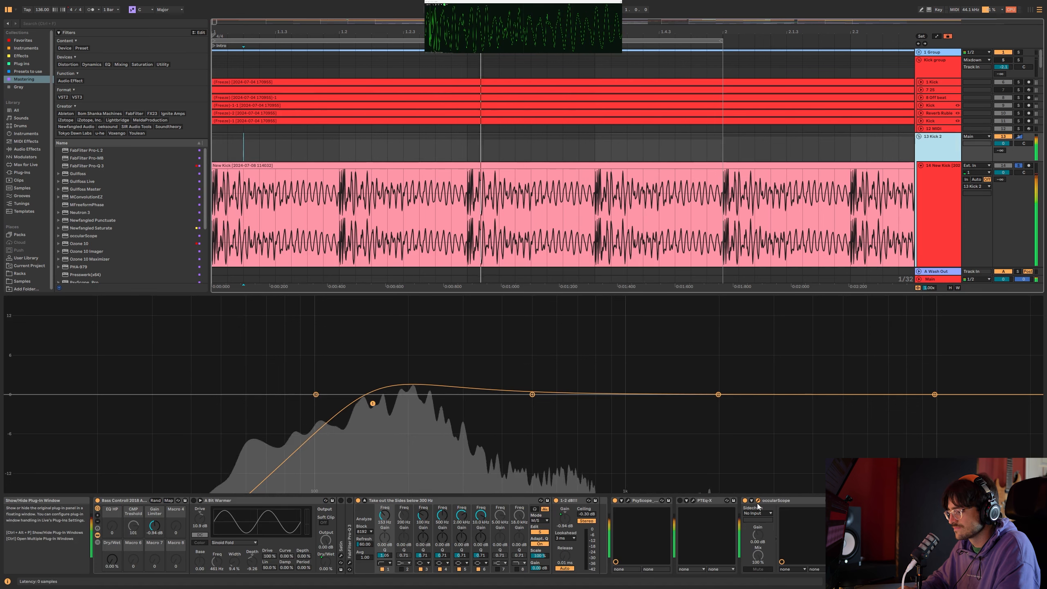
scroll(952, 193, down, 3)
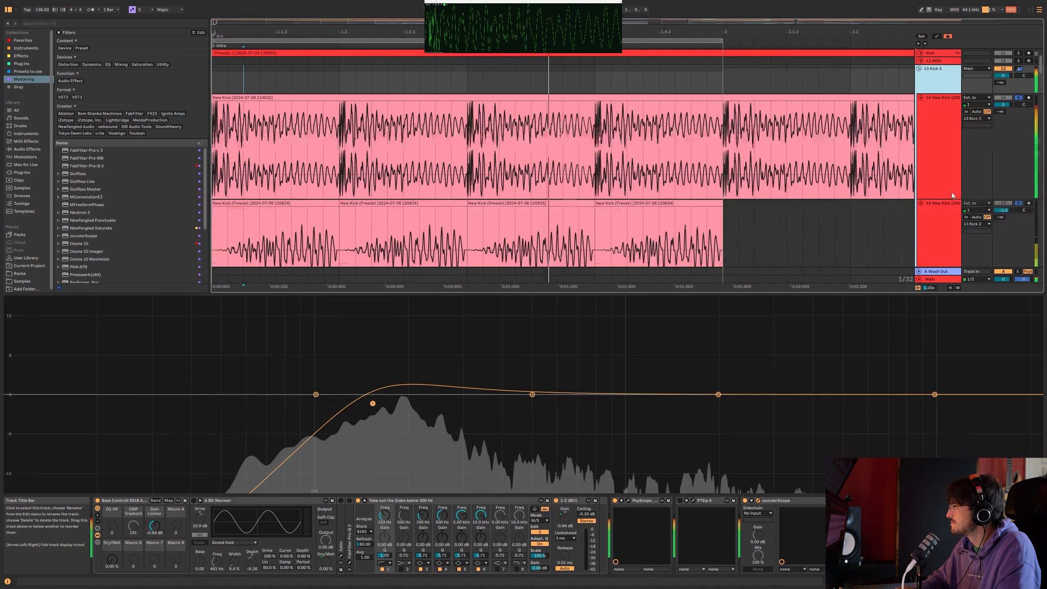
scroll(420, 198, down, 2)
Step: Add a short fade-out to track 15's first New Kick clip and duplicate that clip over the remaining beats of the bar
click(321, 168)
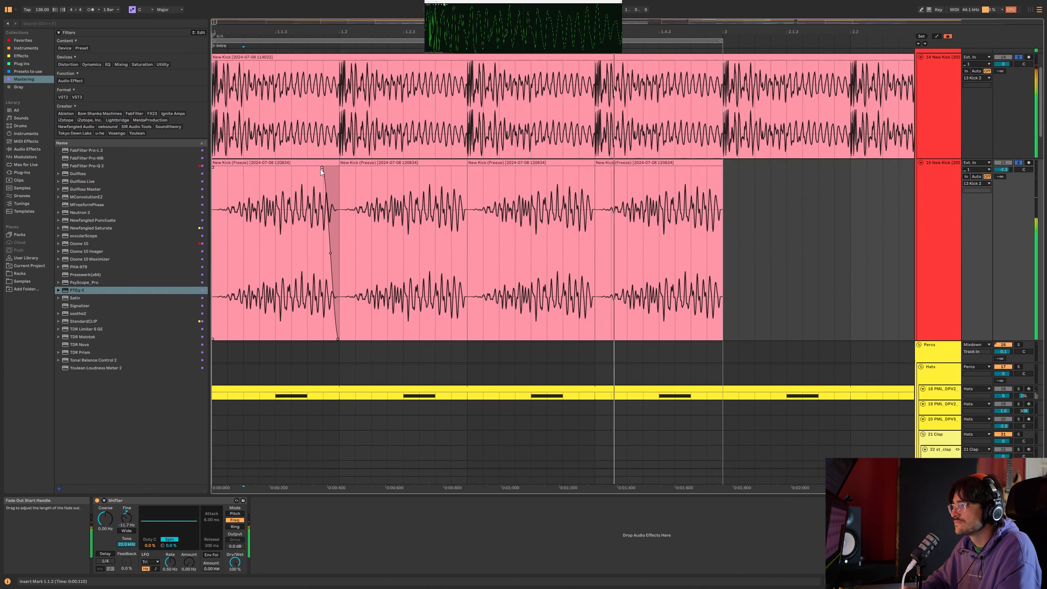
click(318, 164)
key(ctrl+d)
key(ctrl+d)
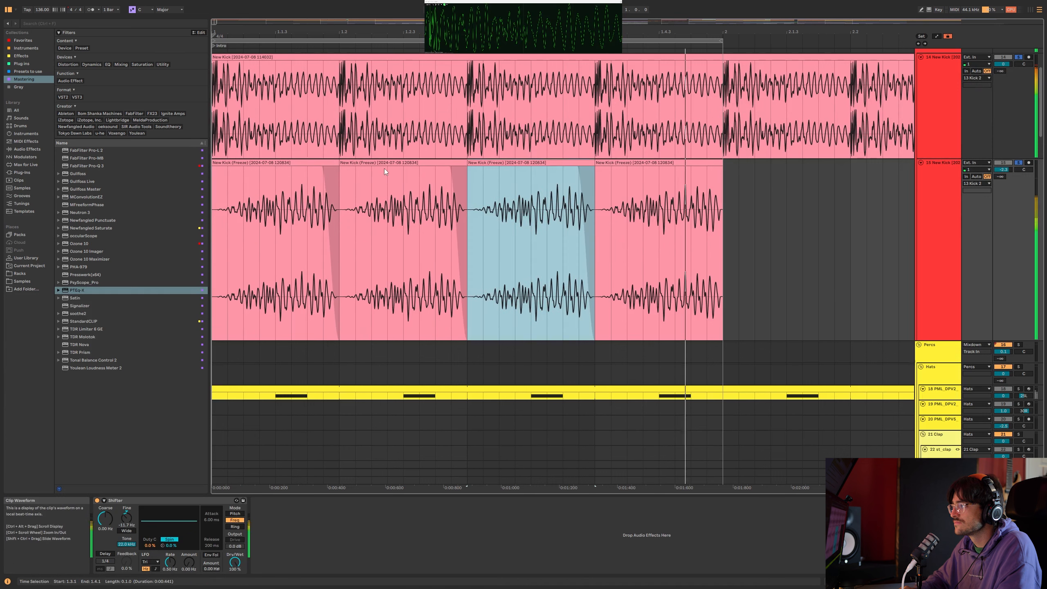
key(ctrl+d)
Step: Split New Kick track 14's clip at beat 1.2
scroll(376, 108, up, 1)
click(338, 105)
key(ctrl+e)
Step: Try a short and a longer fade-out at the end of track 14's first New Kick clip and undo both
drag(336, 91, 314, 89)
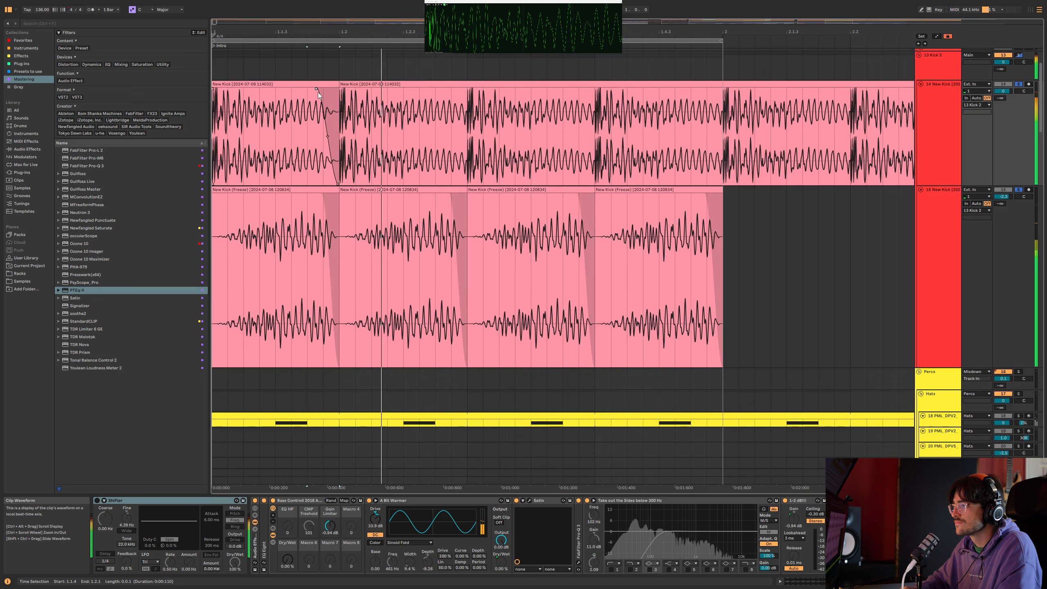
key(ctrl+z)
key(ctrl+z)
key(ctrl+z)
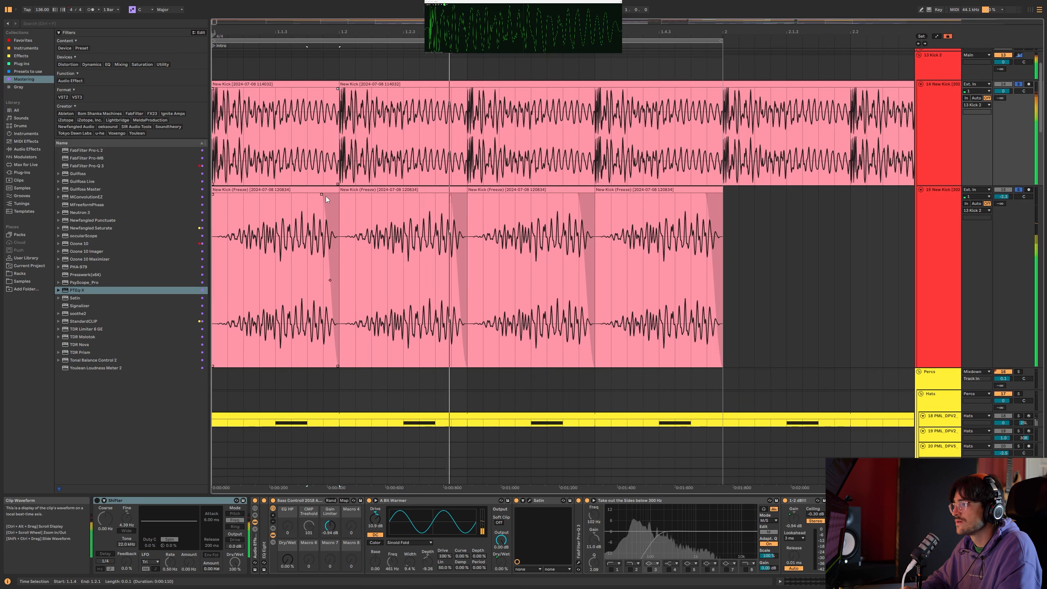
drag(337, 90, 272, 87)
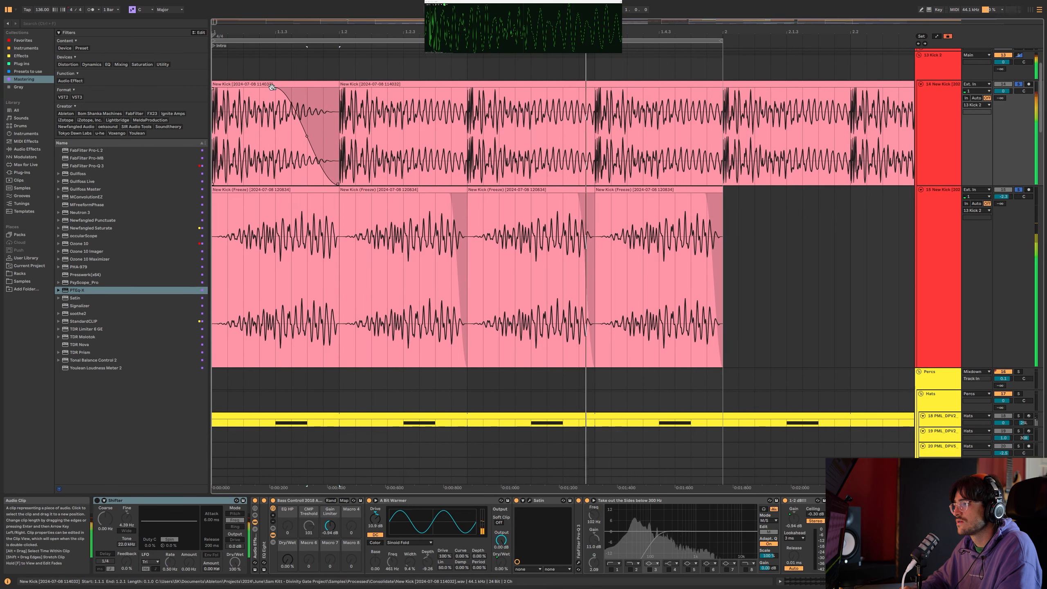
key(ctrl+z)
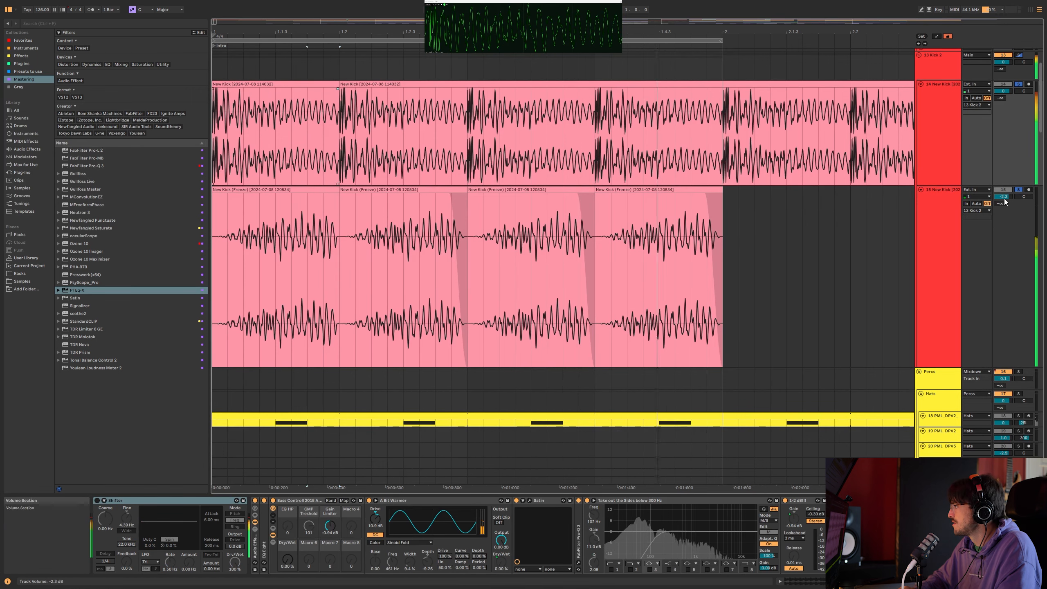
Step: Load StandardCLIP after the Shifter on New Kick track 15
click(942, 225)
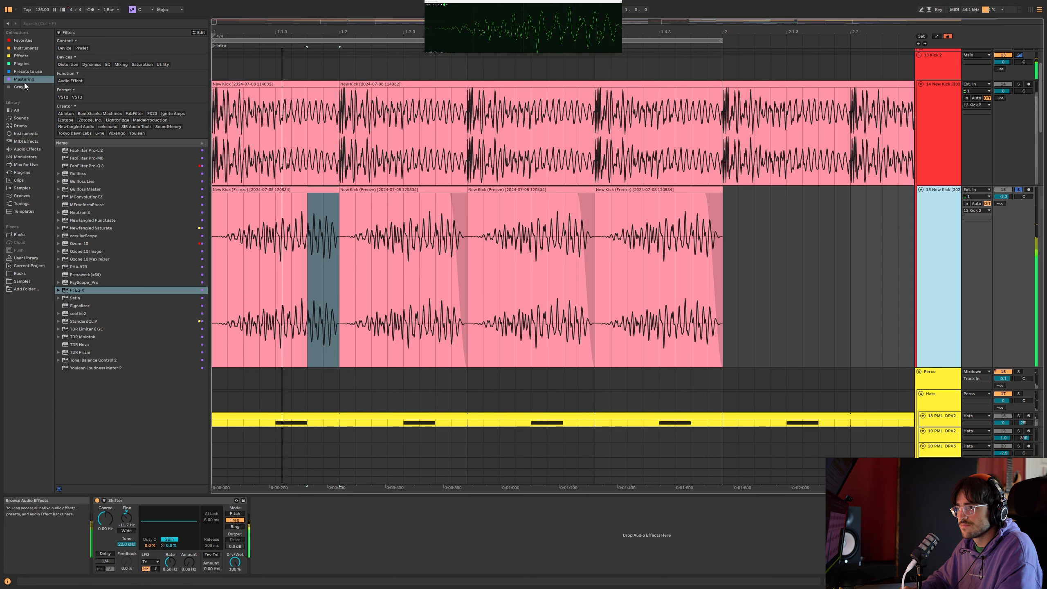
click(84, 323)
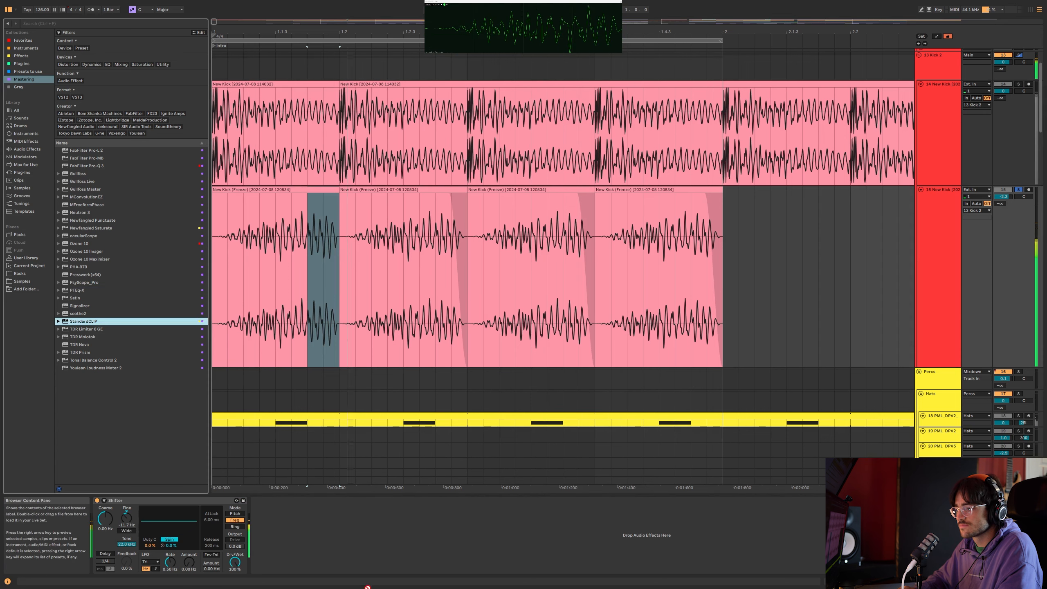
drag(84, 323, 164, 350)
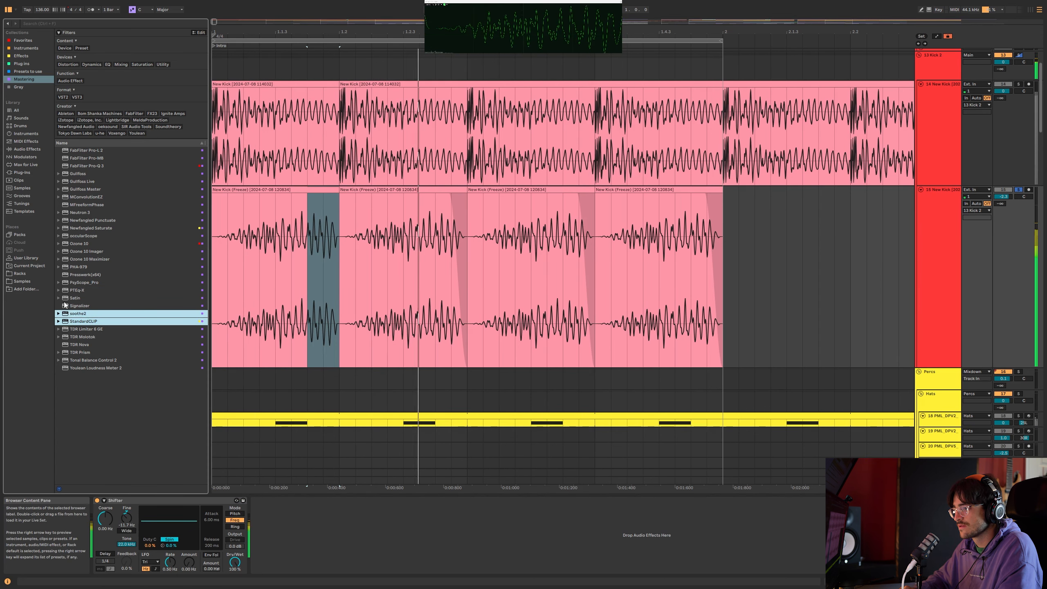
double_click(85, 323)
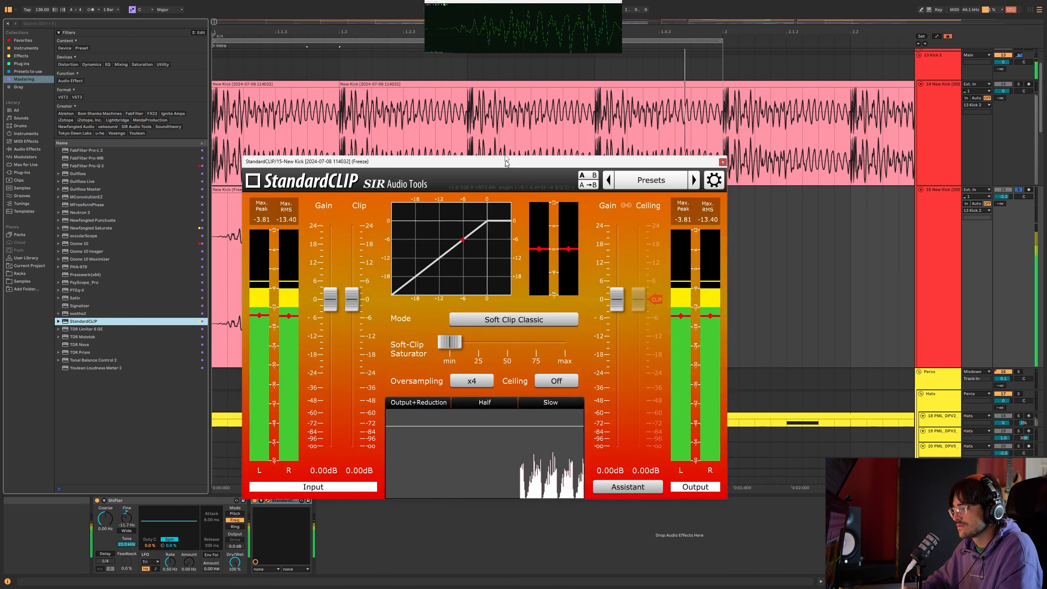
Step: Set StandardCLIP to Soft Clip Pro with the soft-clip saturator at about 32% and the clip level at -3.40 dB
drag(506, 161, 531, 82)
click(532, 240)
click(526, 273)
drag(478, 262, 522, 262)
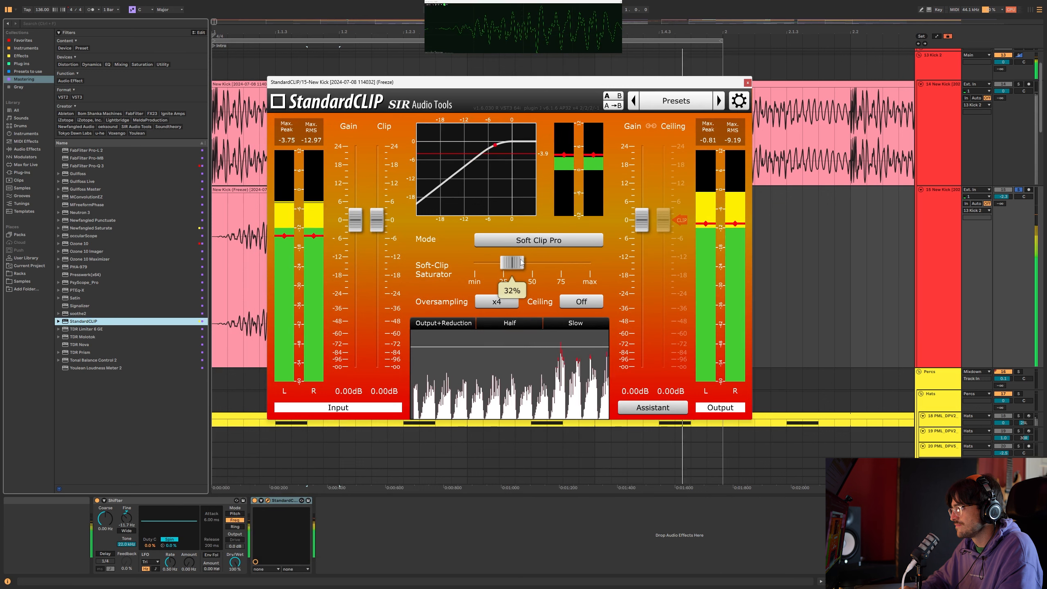
mouse_move(376, 234)
drag(376, 234, 376, 243)
drag(646, 230, 646, 227)
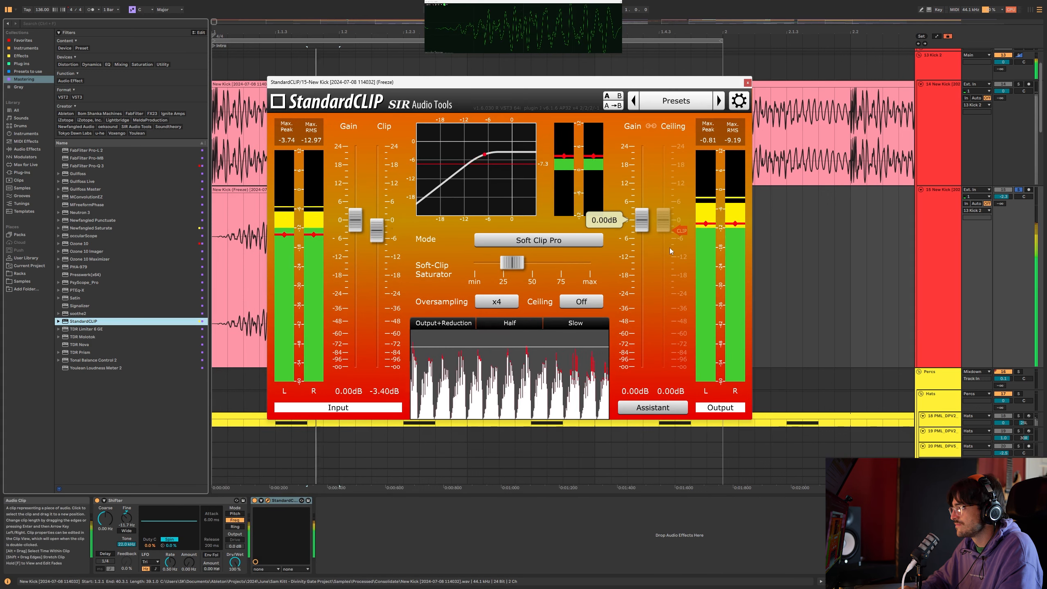
click(748, 83)
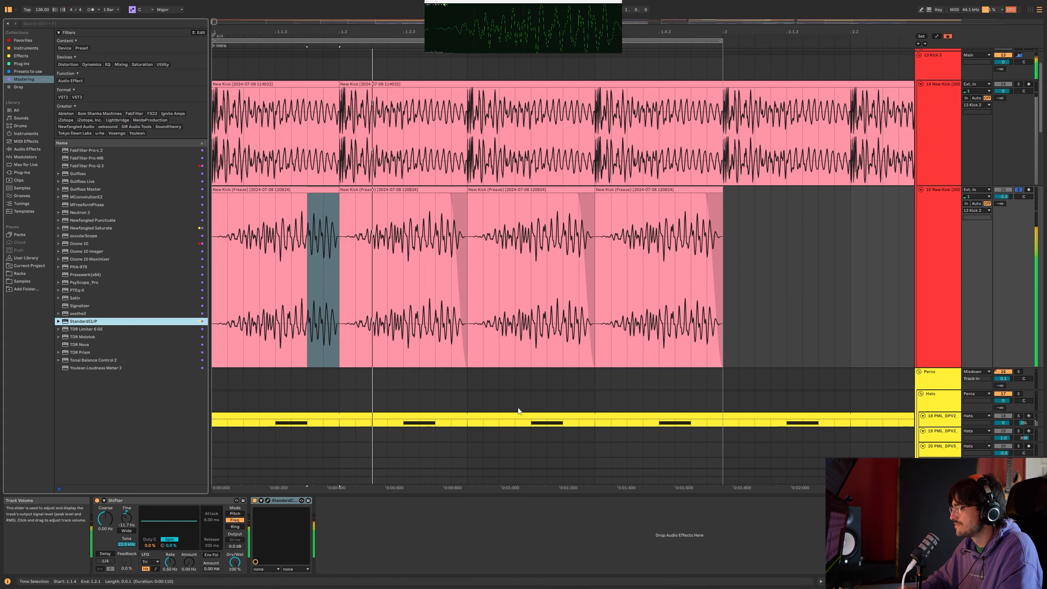
Step: Add EQ Eight after StandardCLIP on track 15 with a low-pass filter at about 300 Hz
click(27, 149)
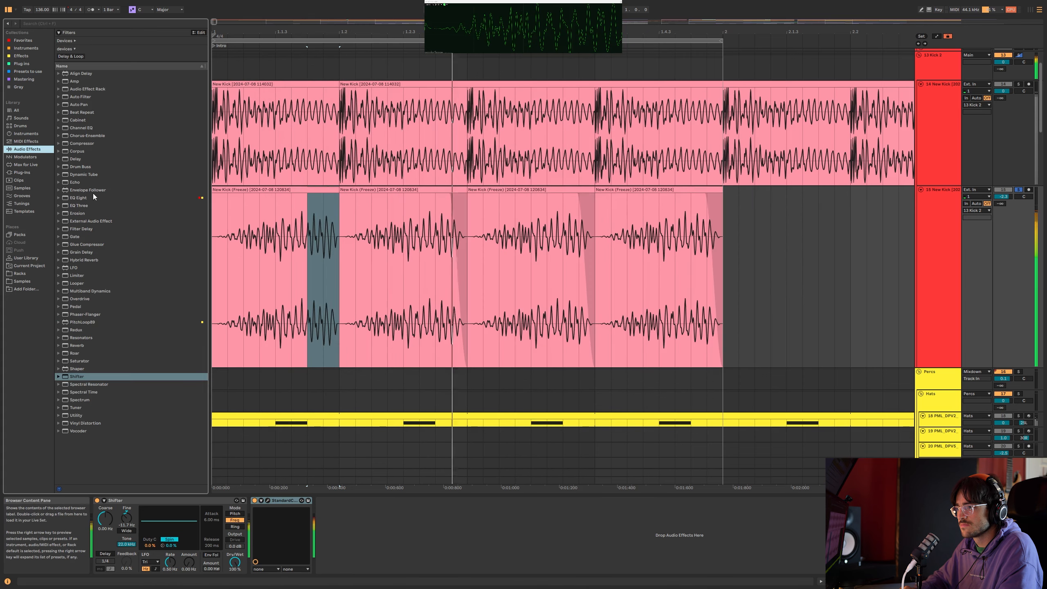
drag(82, 199, 393, 543)
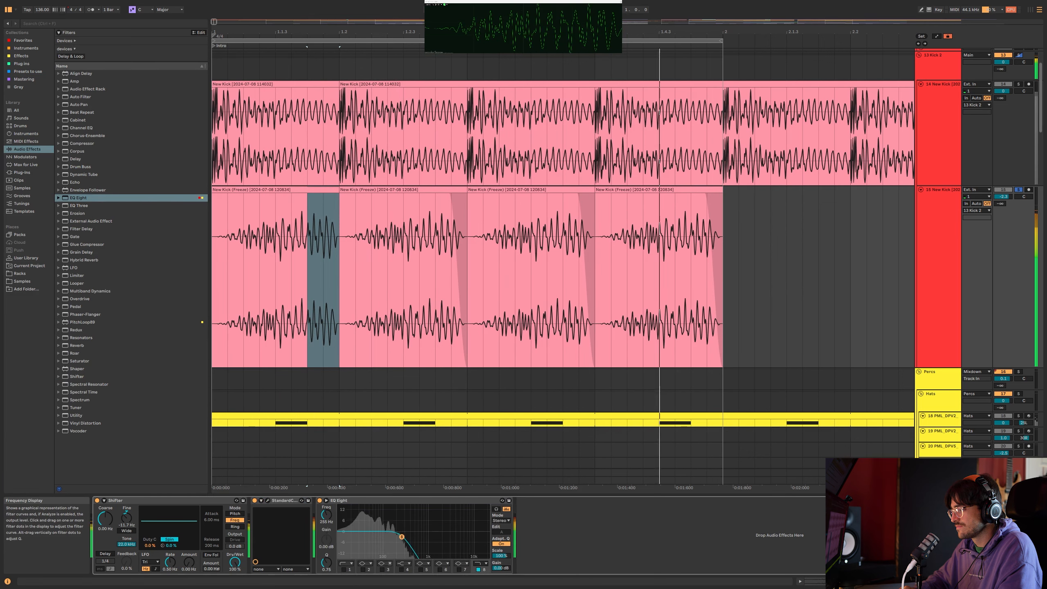
drag(402, 537, 404, 537)
Step: Solo New Kick track 14 alongside track 15 and lower track 15's volume to about -7.4 dB
scroll(1020, 103, up, 1)
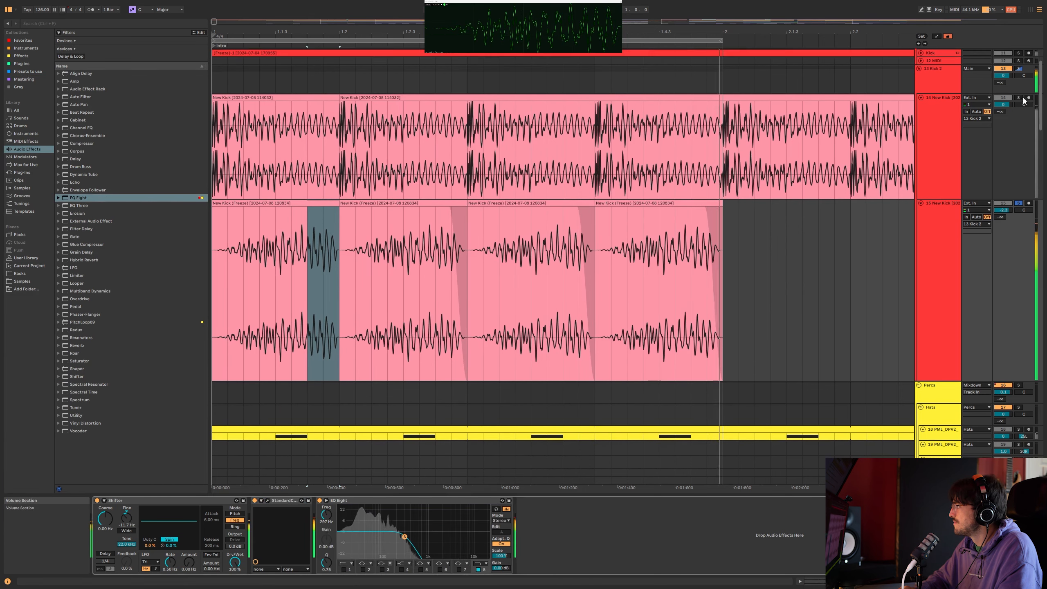
click(1018, 98)
drag(1003, 209, 1003, 223)
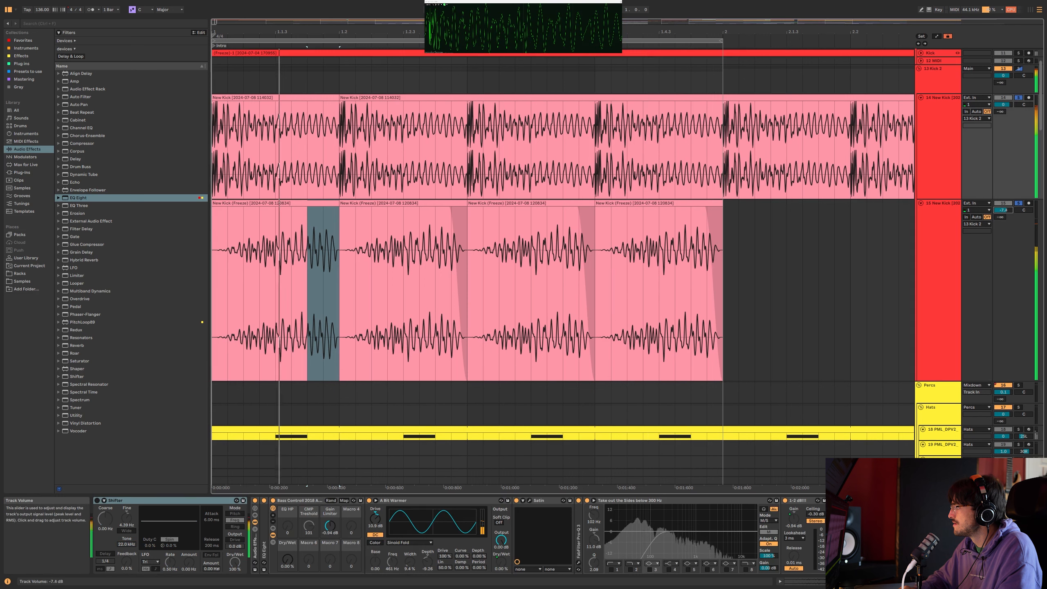
Step: Replace the layer solos with a solo of the whole Kick 2 group and extend the playback loop to bar 3
click(944, 80)
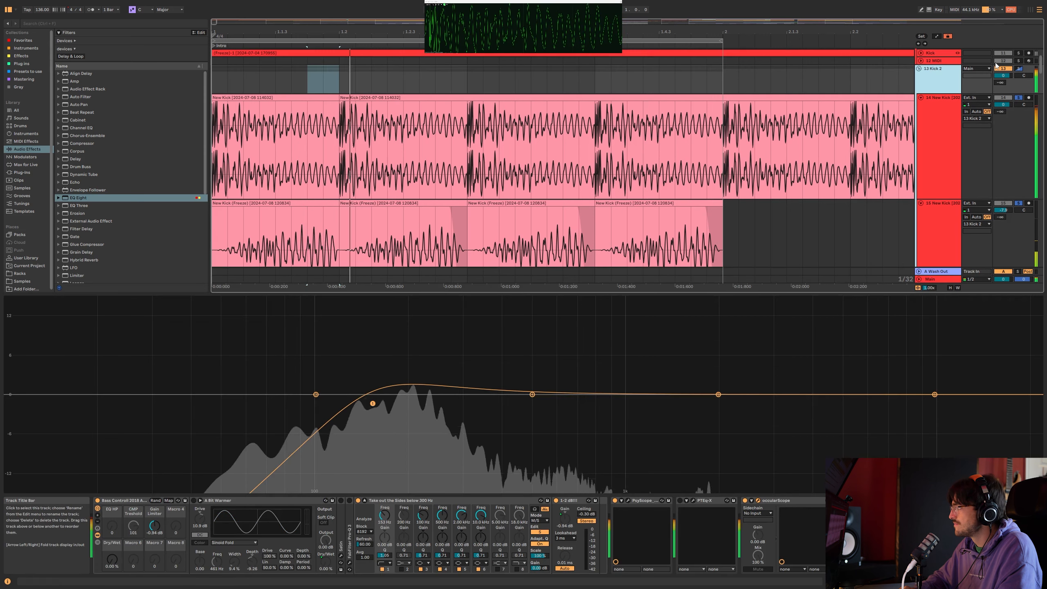
click(1019, 69)
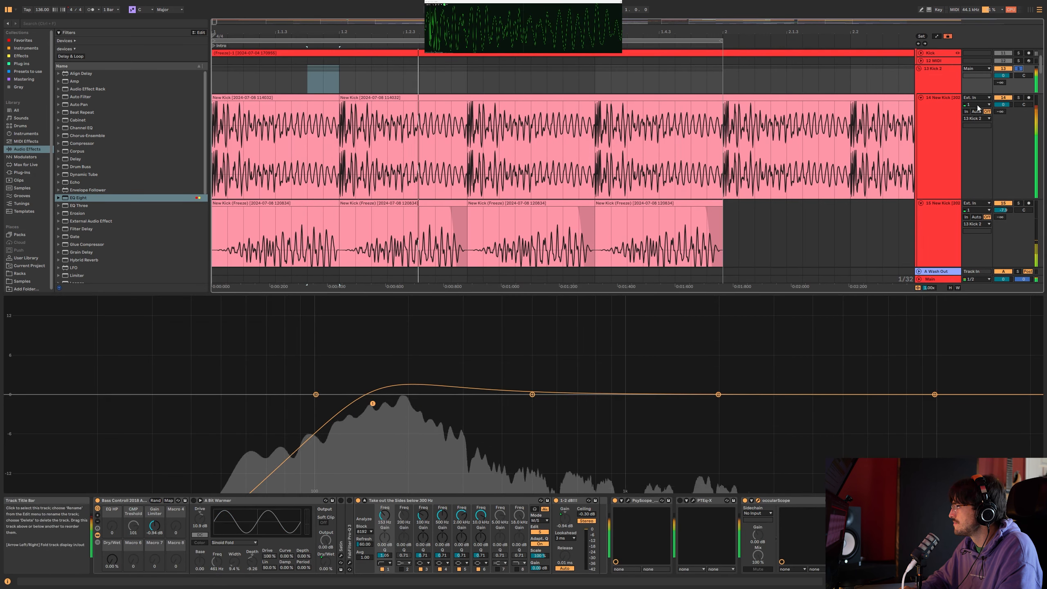
scroll(343, 39, down, 4)
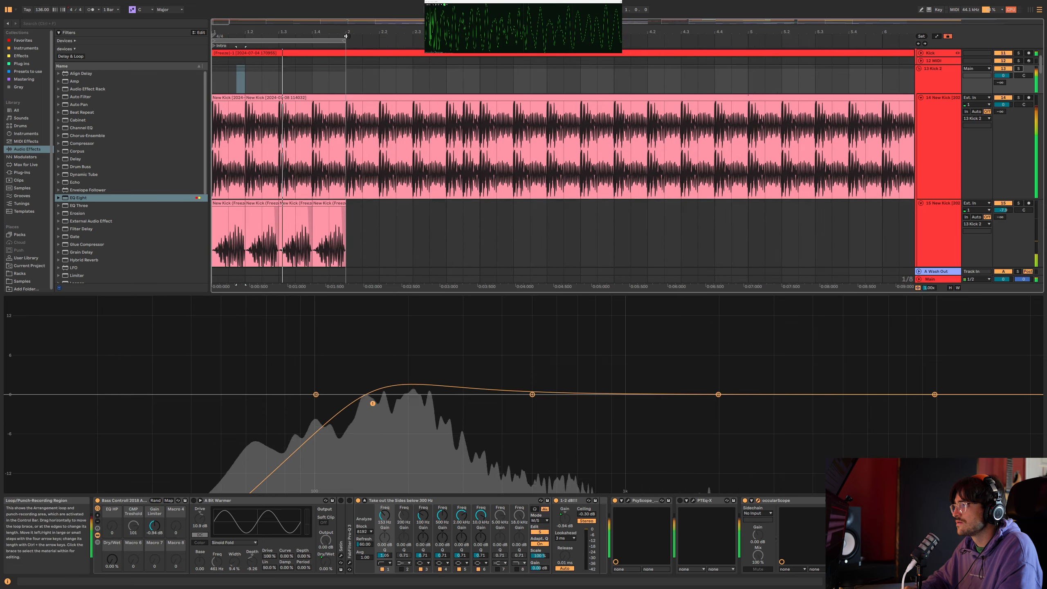
drag(344, 39, 480, 39)
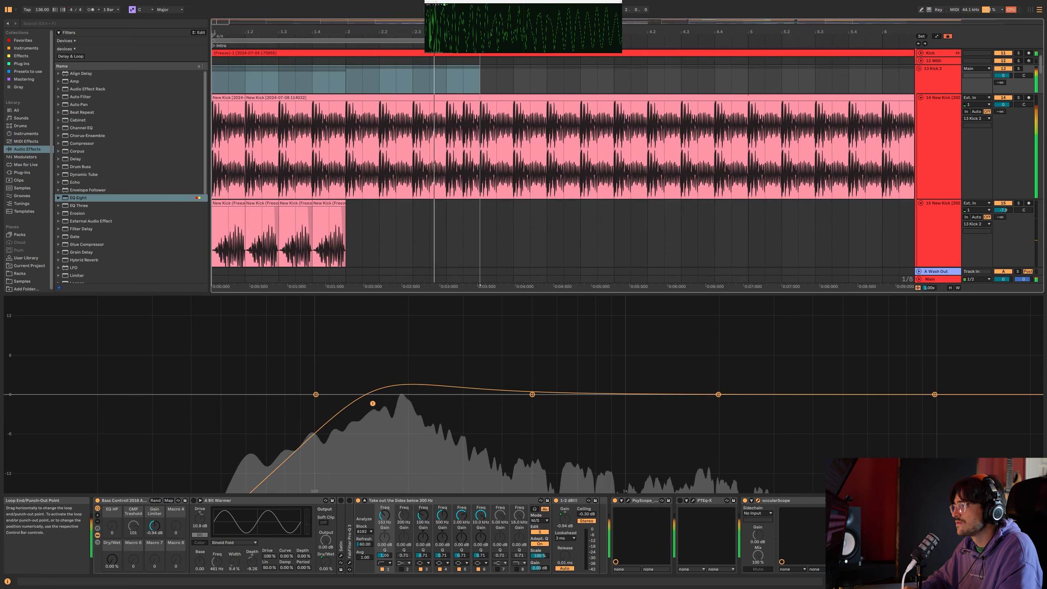
Step: Duplicate track 15's four first-bar New Kick clips into the second bar
click(329, 202)
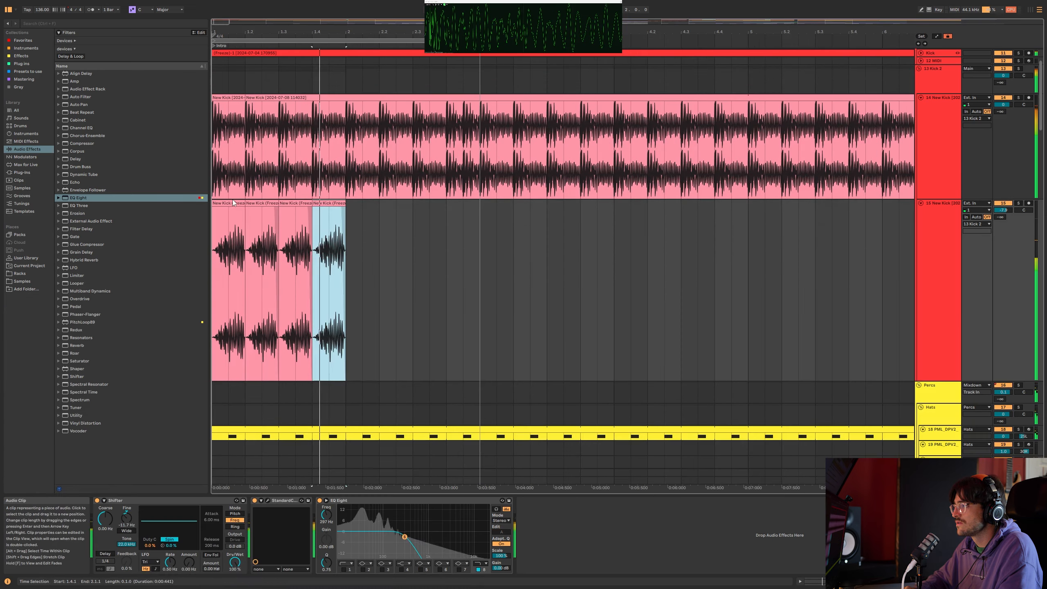
shift+click(231, 203)
key(ctrl+d)
key(minus)
key(minus)
Step: Duplicate the bar of New Kick clips repeatedly along track 15 up to bar 44
key(ctrl+d)
key(ctrl+d)
key(ctrl+d)
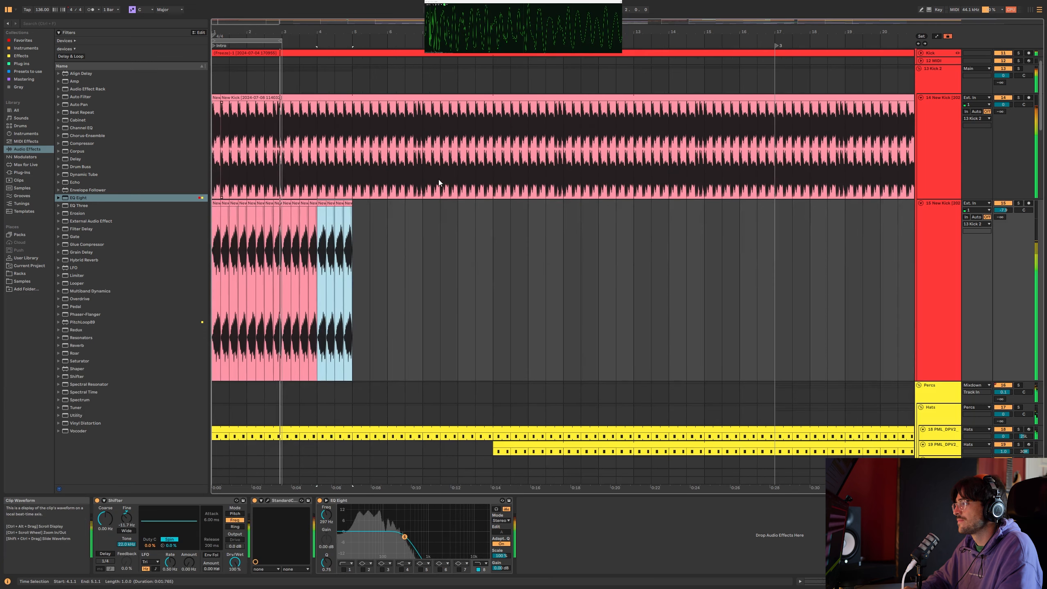
key(minus)
key(minus)
key(minus)
key(minus)
key(ctrl+d)
key(ctrl+d)
key(ctrl+d)
key(ctrl+d)
key(ctrl+d)
key(ctrl+d)
key(ctrl+d)
key(ctrl+d)
key(ctrl+d)
key(ctrl+d)
key(ctrl+d)
key(ctrl+d)
key(ctrl+d)
key(ctrl+d)
key(ctrl+d)
key(ctrl+d)
key(ctrl+d)
key(ctrl+d)
key(ctrl+d)
key(ctrl+d)
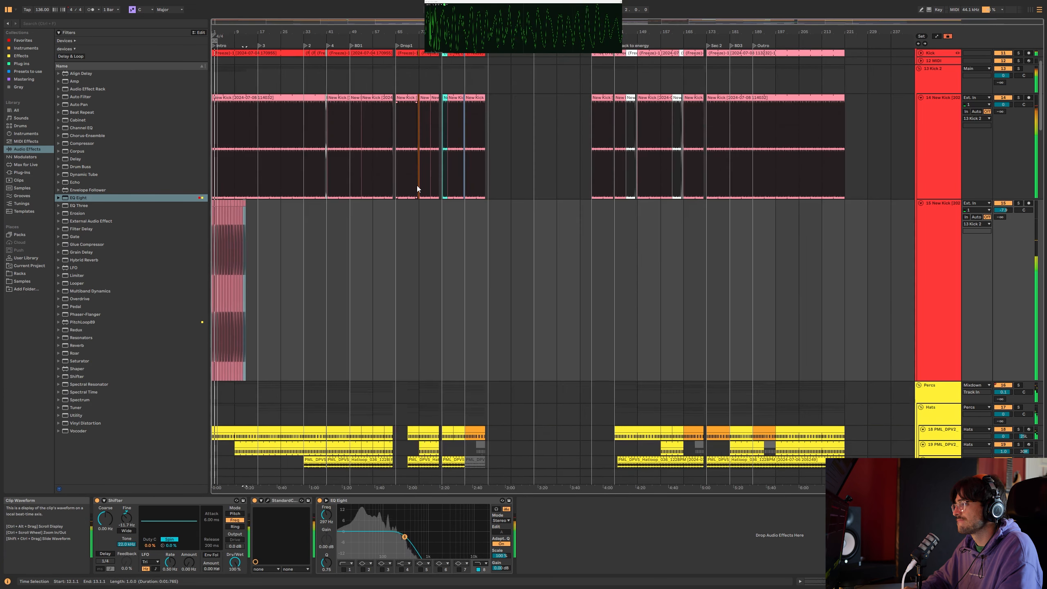
key(ctrl+d)
key(ctrl+d)
key(ctrl+d)
key(ctrl+d)
key(ctrl+d)
key(ctrl+d)
key(ctrl+d)
key(ctrl+d)
key(ctrl+d)
key(ctrl+d)
key(ctrl+d)
key(ctrl+d)
key(ctrl+d)
key(ctrl+d)
key(ctrl+d)
key(ctrl+d)
key(ctrl+d)
key(ctrl+d)
key(ctrl+d)
key(ctrl+d)
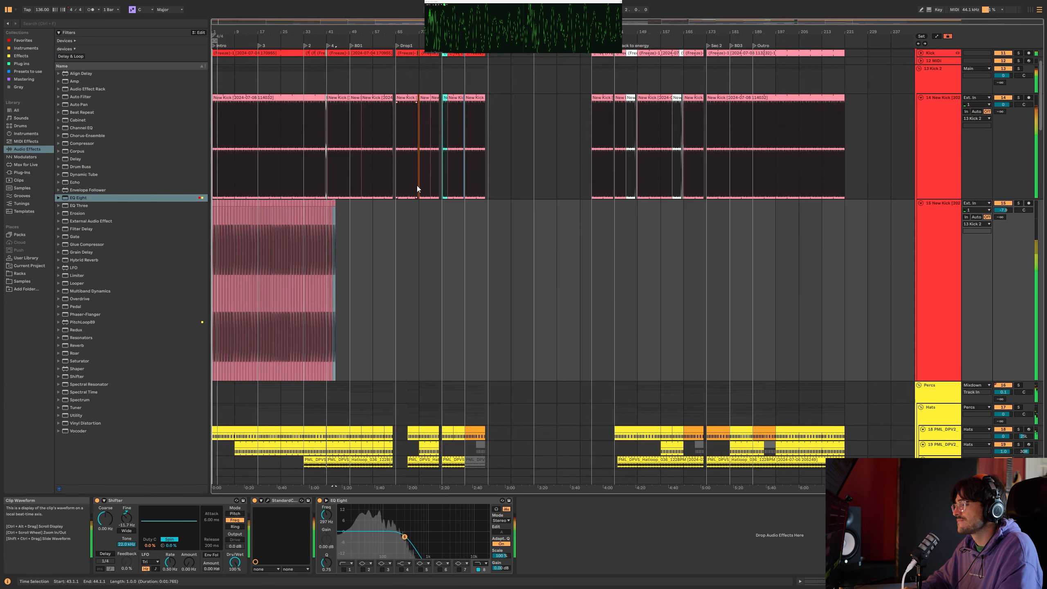
Step: Undo the last duplicates and delete track 15's New Kick clips beyond the first two bars
key(ctrl+z)
key(plus)
key(plus)
key(ctrl+z)
key(ctrl+z)
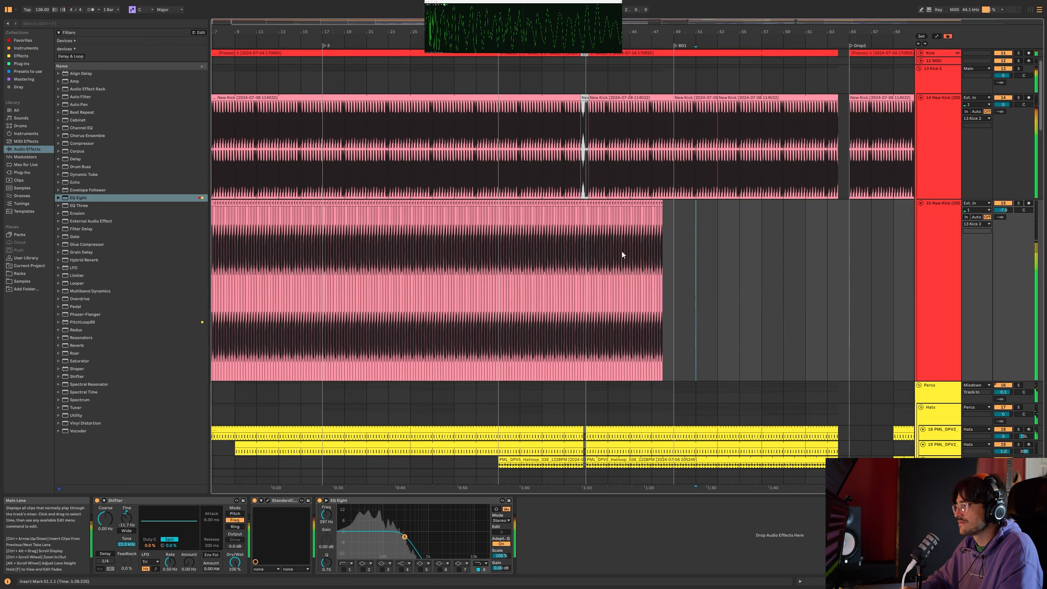
drag(672, 263, 322, 213)
key(Delete)
scroll(267, 213, left, 3)
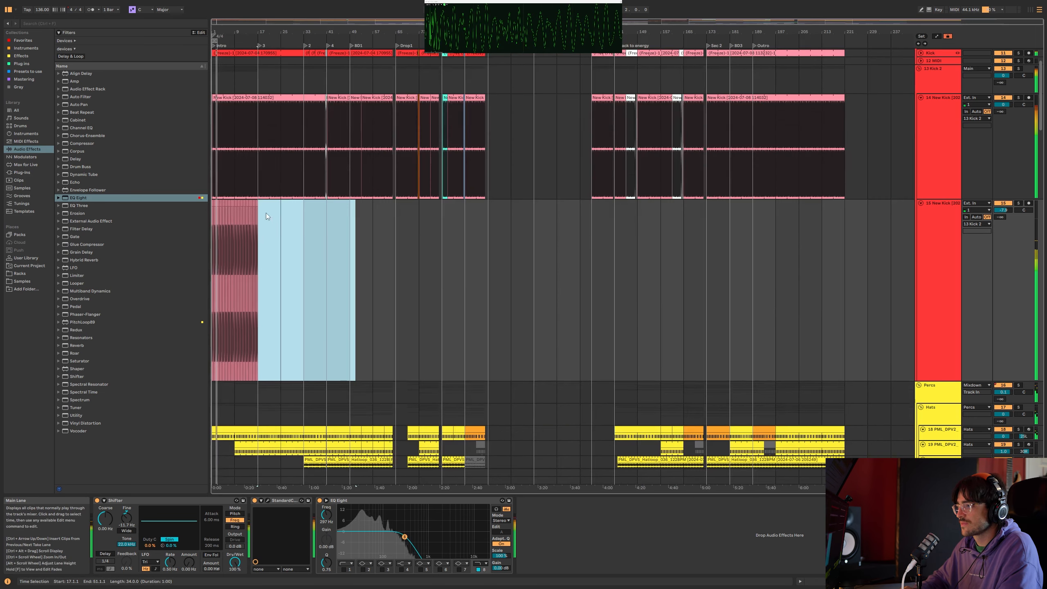
drag(304, 26, 298, 33)
drag(407, 227, 228, 210)
key(Delete)
Step: Consolidate the first two bars of New Kick clips on track 15 into a single clip
click(233, 213)
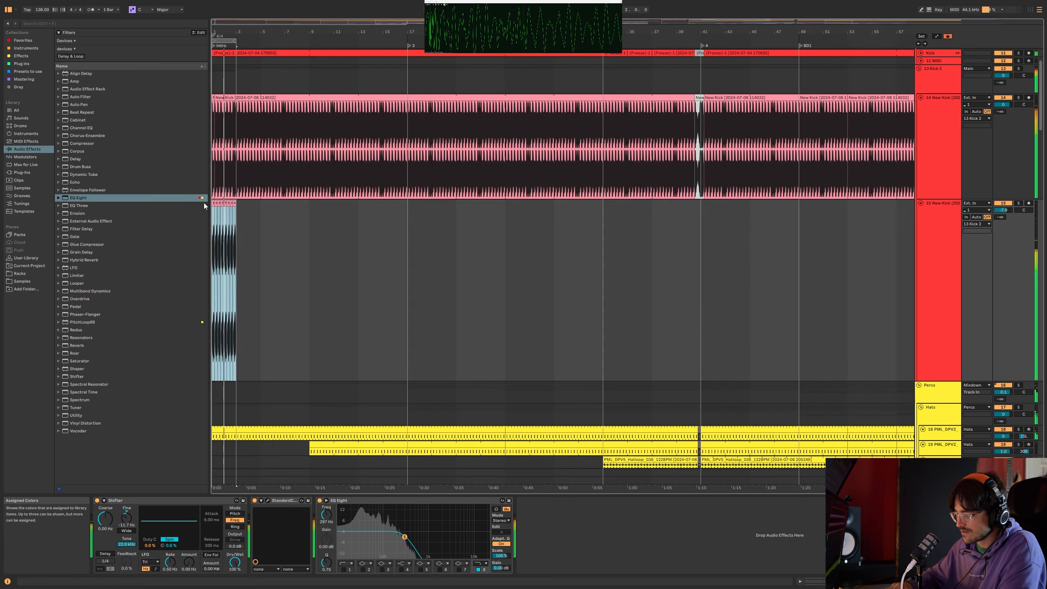
key(ctrl+j)
key(Return)
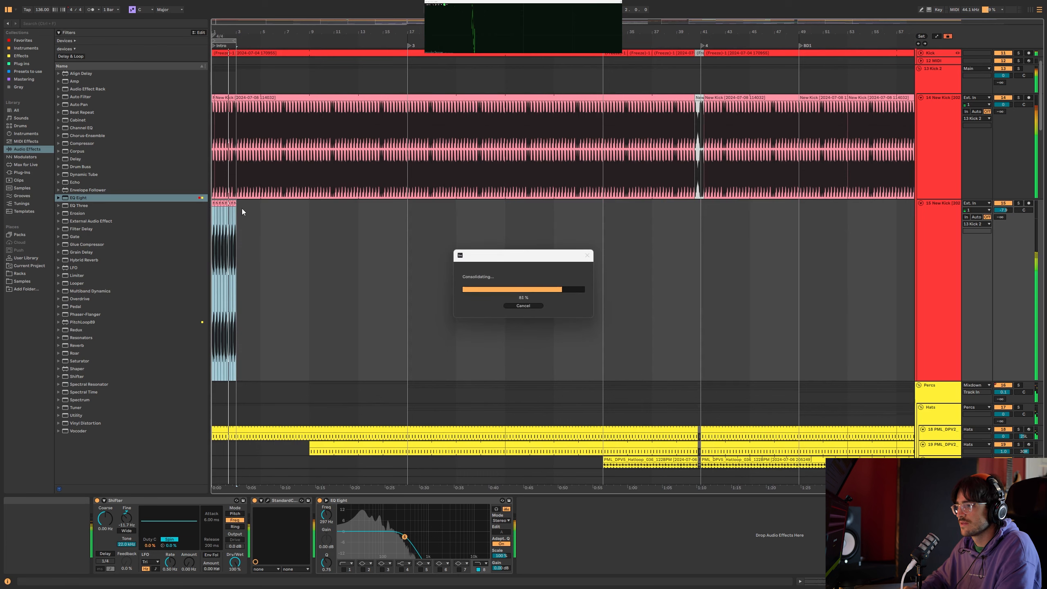
Step: Enable looping for the consolidated New Kick clip and extend it along track 15 to bar 55
drag(121, 495, 121, 285)
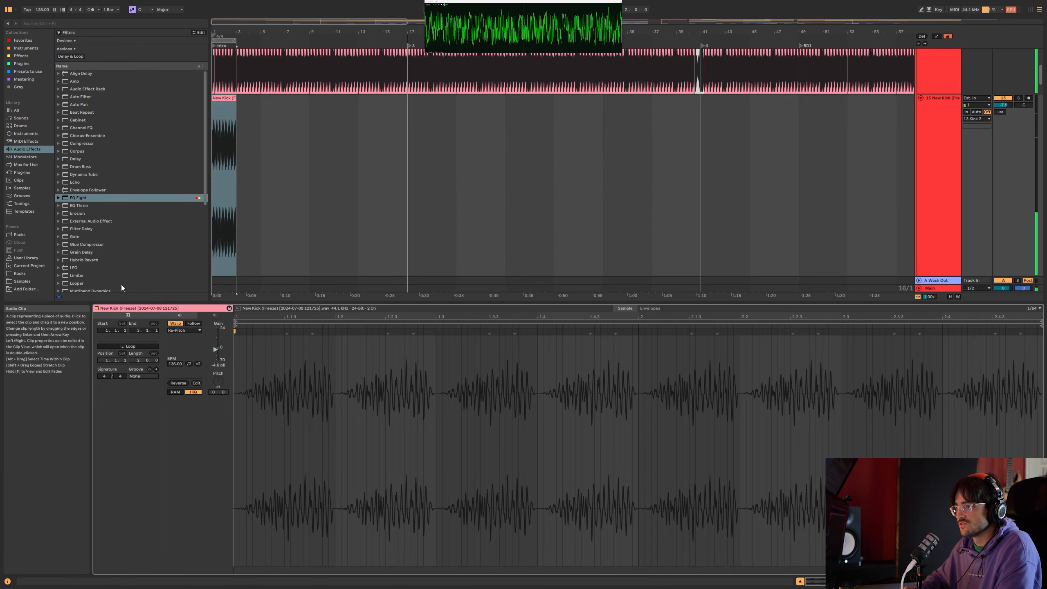
click(127, 346)
drag(236, 186, 877, 186)
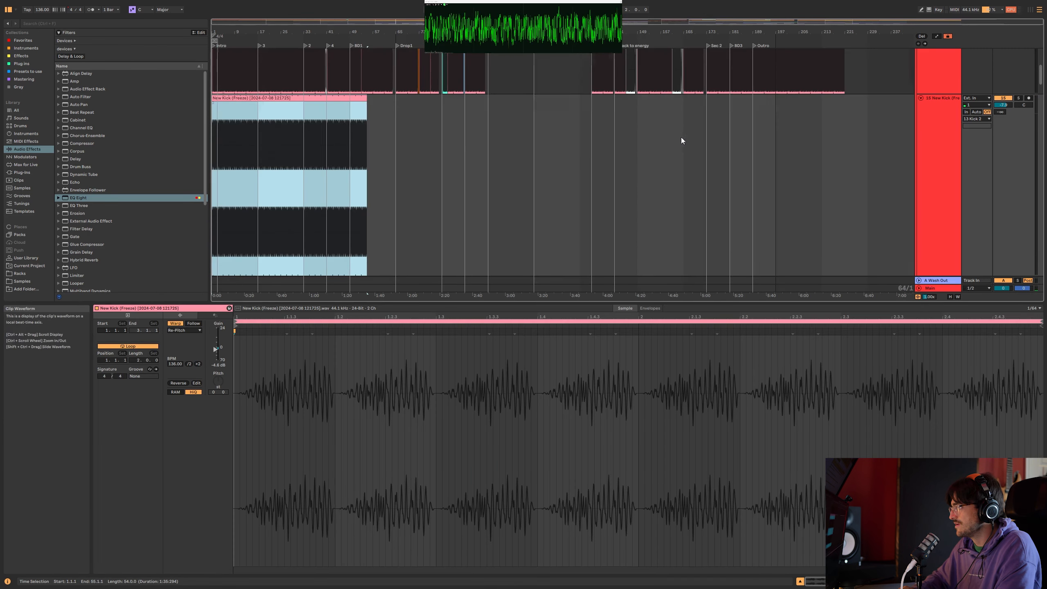
Step: Extend the looping New Kick clip on track 15 to bar 221
drag(366, 119, 845, 119)
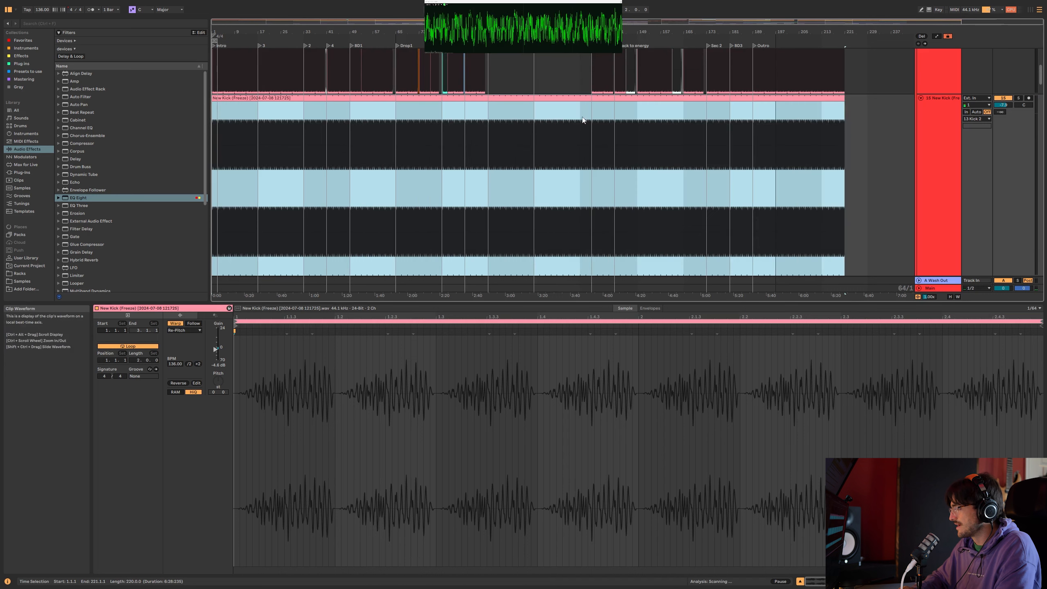
scroll(583, 120, up, 3)
click(594, 192)
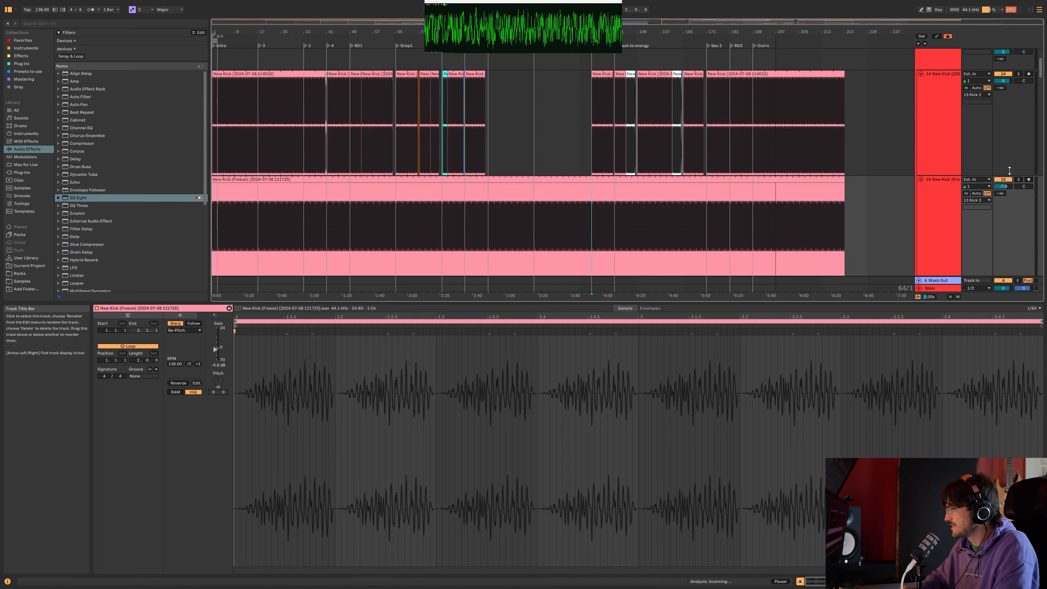
Step: Automate track 15's Speaker On to off from bar 97 and back on at bar 133
scroll(628, 212, down, 2)
key(a)
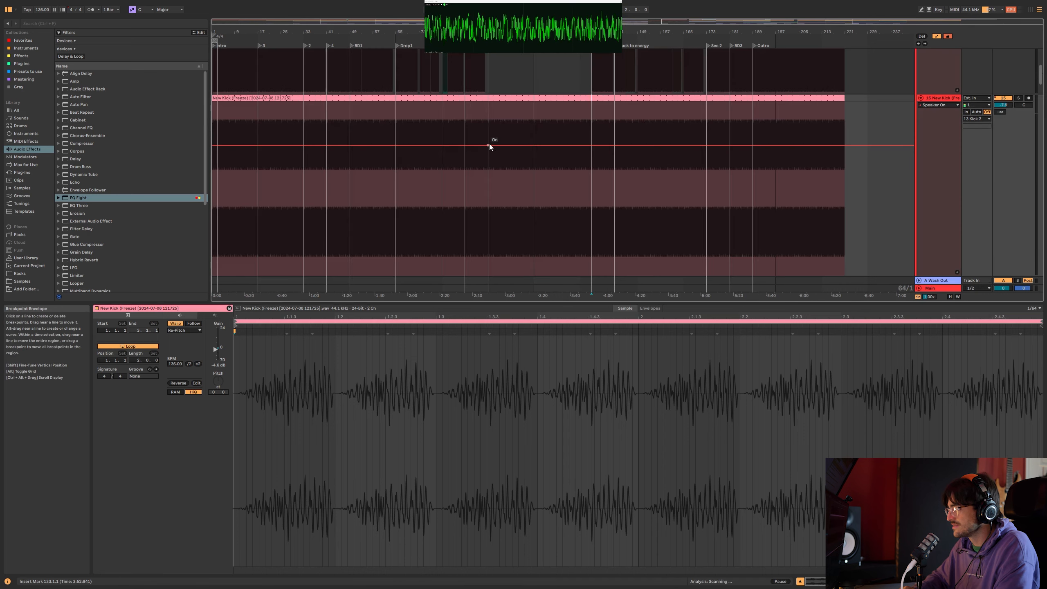
drag(489, 145, 489, 232)
drag(593, 232, 591, 145)
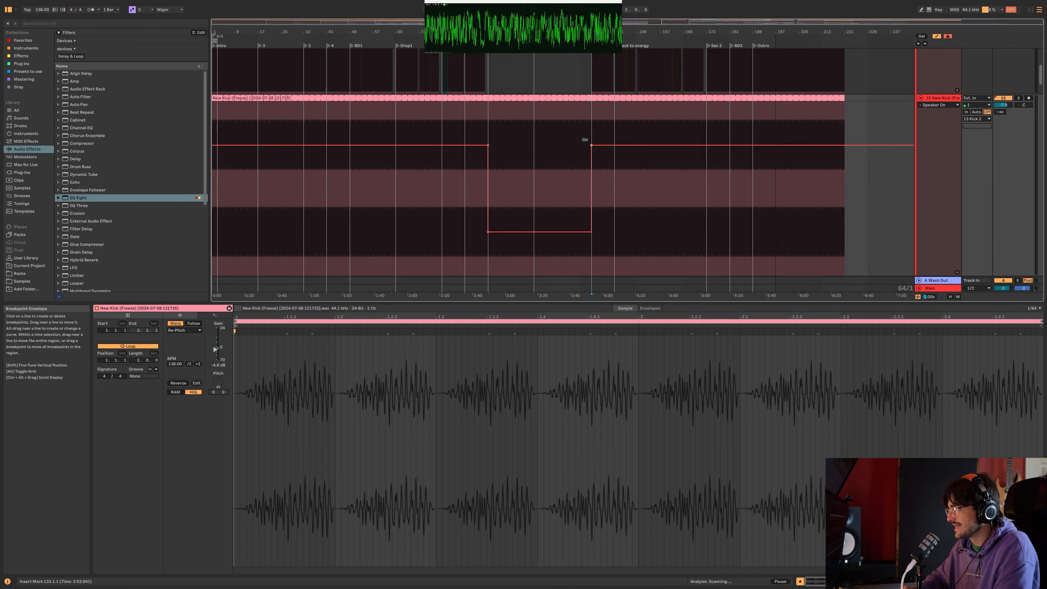
Step: Hide the clip detail view, re-enable track 15's Speaker On automation, and select the first Drop2 clip on track 14
scroll(732, 163, up, 3)
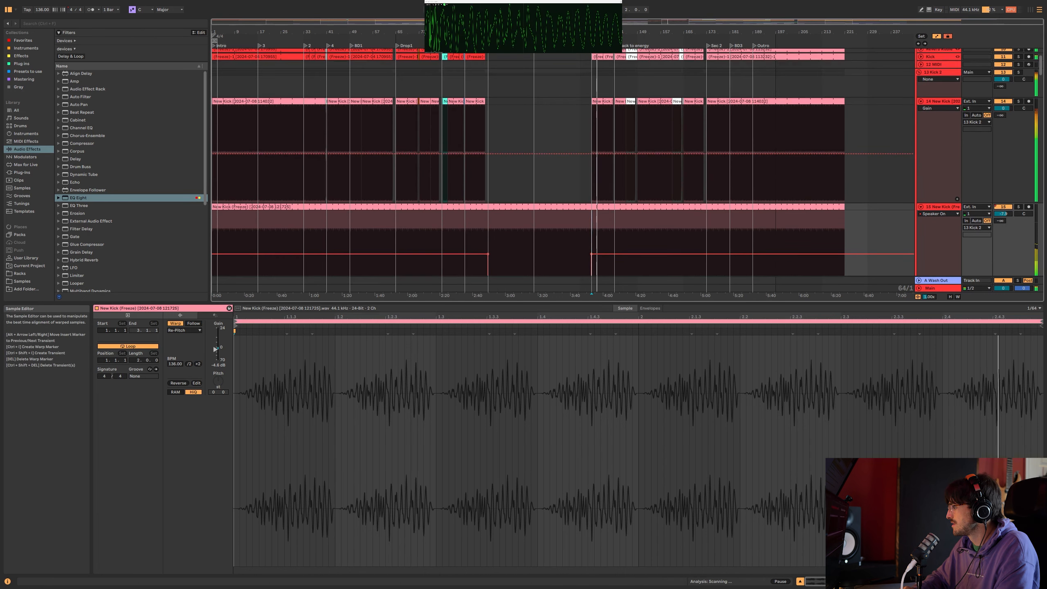
key(ctrl+alt+l)
scroll(1006, 174, up, 2)
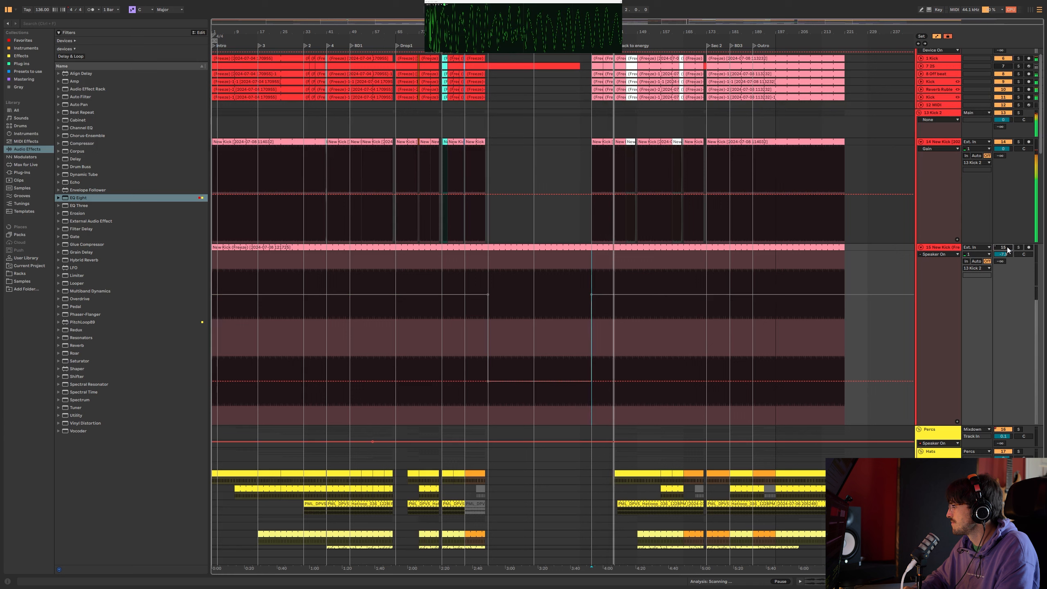
right_click(1006, 250)
click(990, 264)
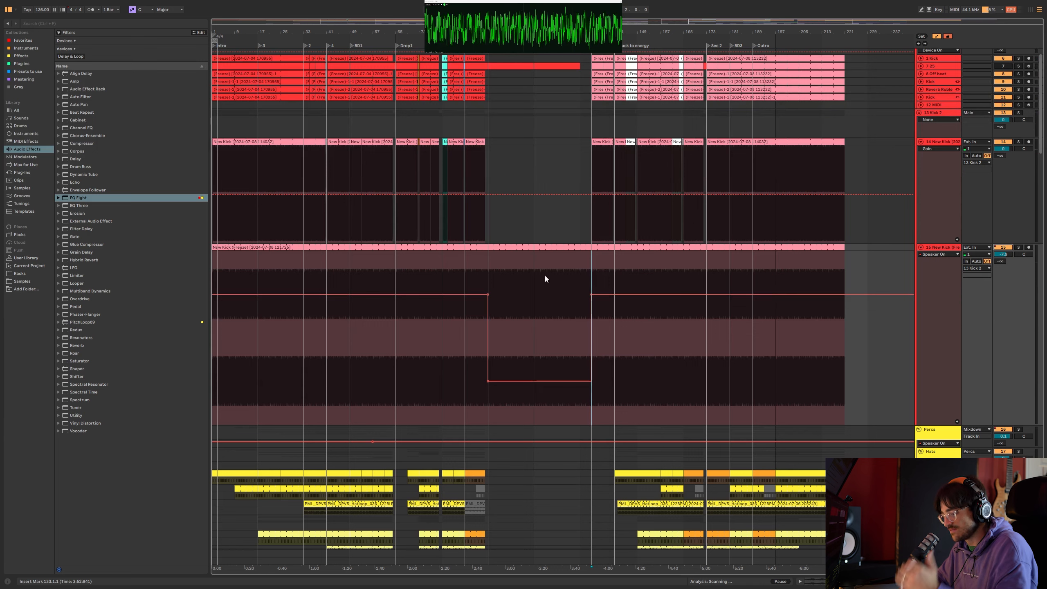
drag(590, 223, 611, 225)
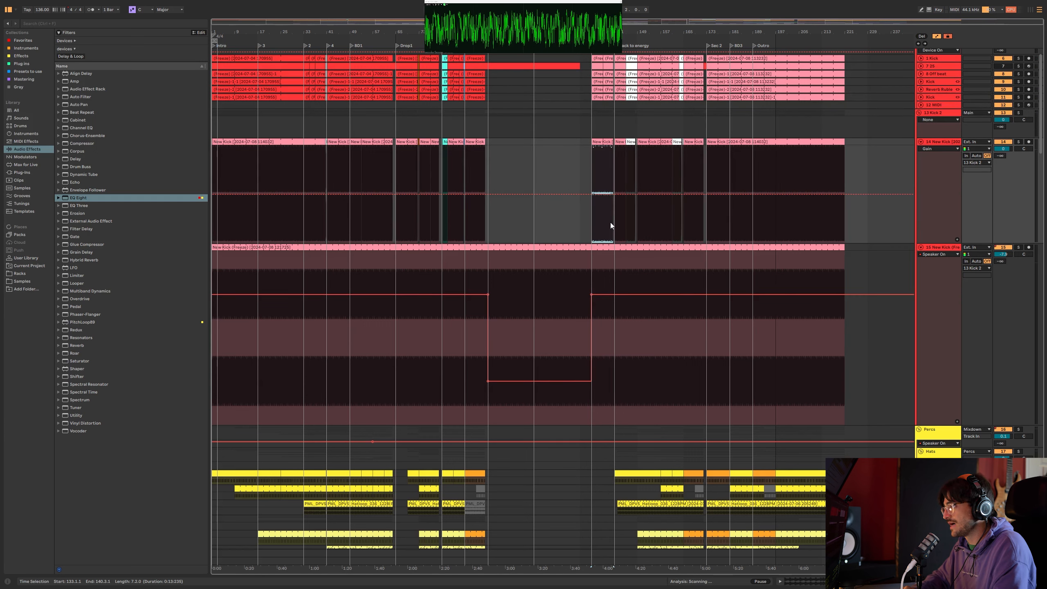
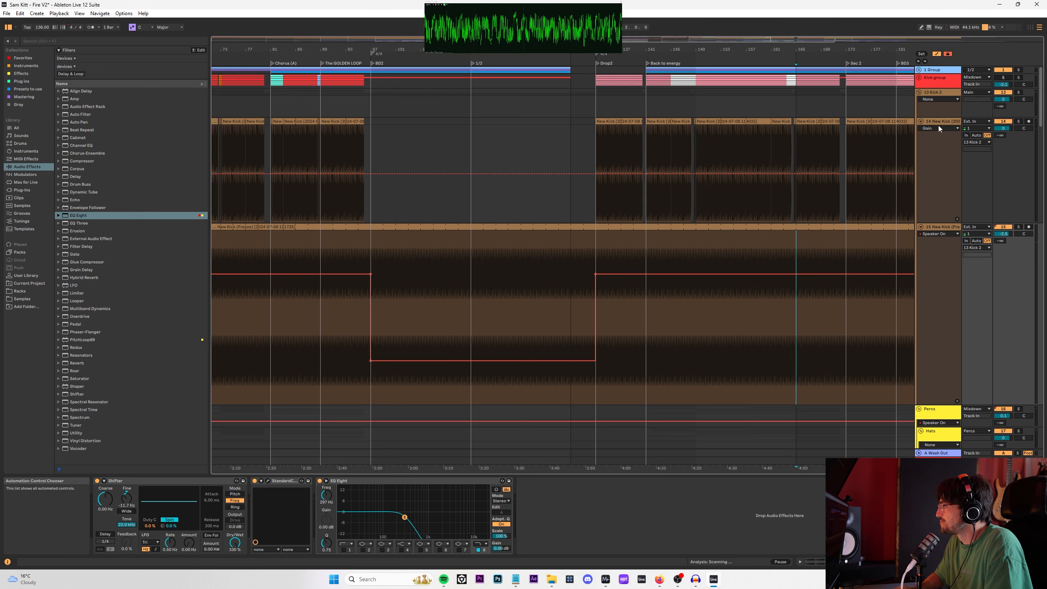
Step: Fold the Kick 2 group and audition it in solo from the Drop2 section
scroll(604, 145, up, 5)
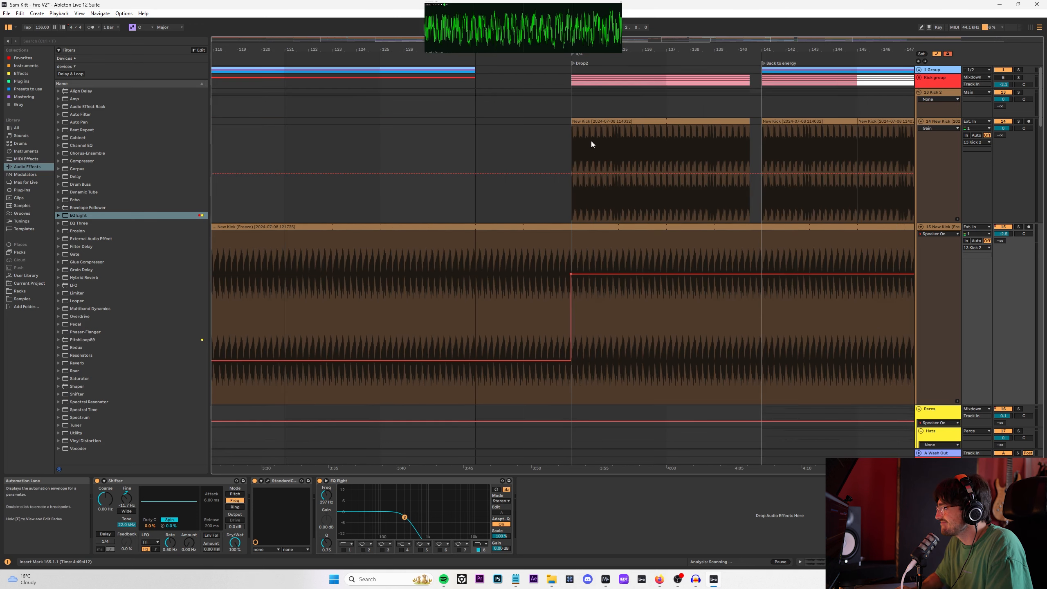
click(932, 85)
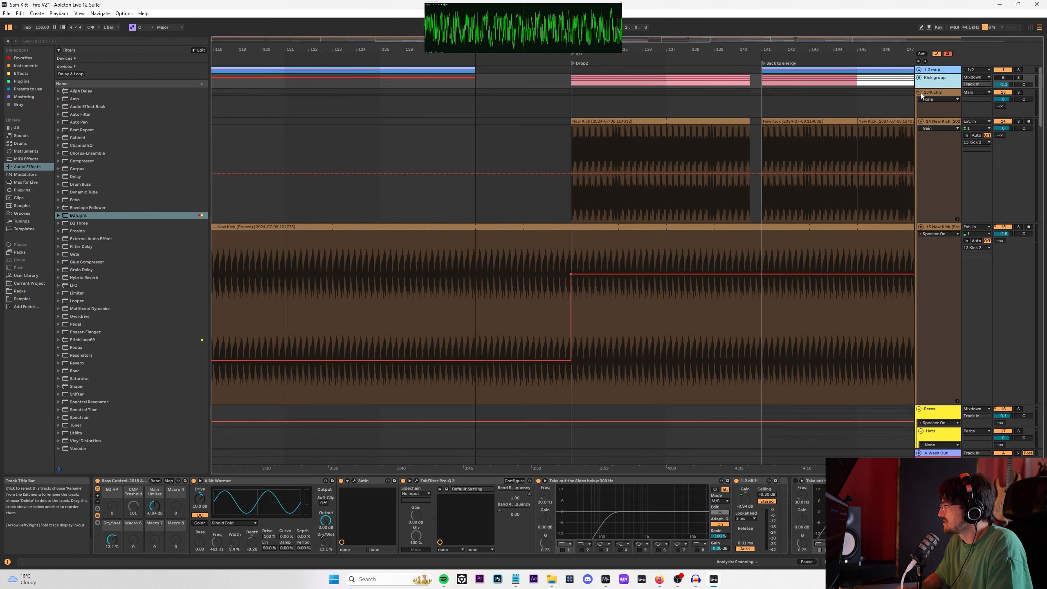
click(921, 94)
click(949, 96)
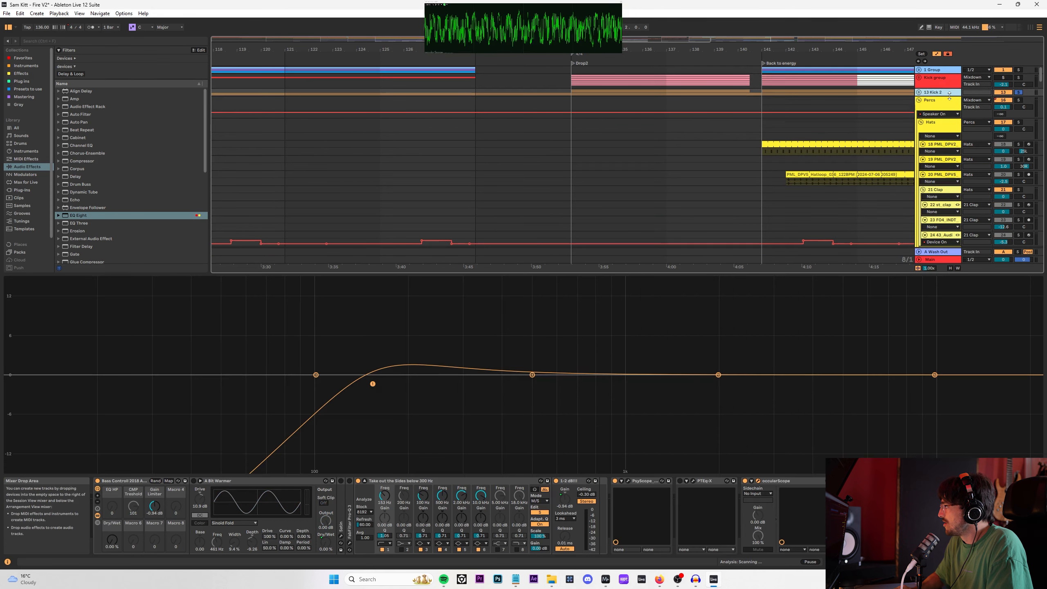
key(space)
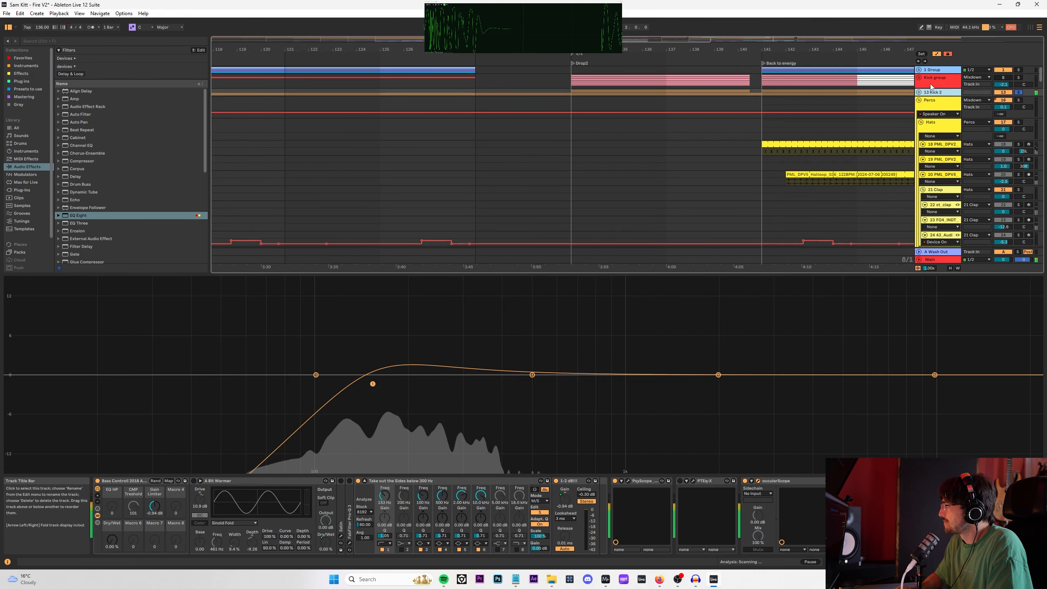
Step: Unfold the Kick group and Kick 2 and audition the Kick group in solo for comparison
alt+click(919, 78)
click(937, 82)
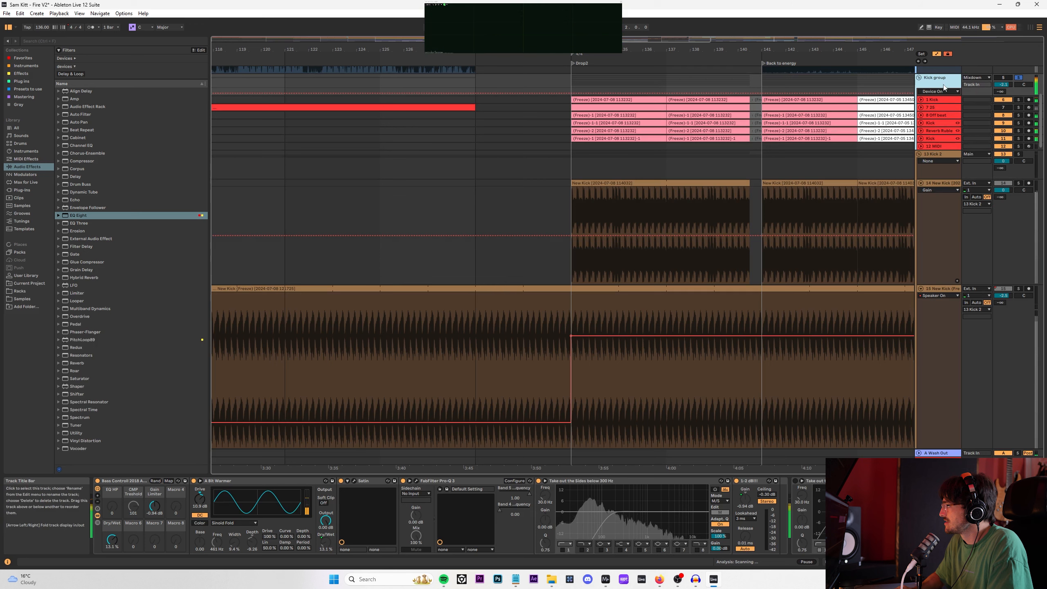
click(942, 145)
click(946, 154)
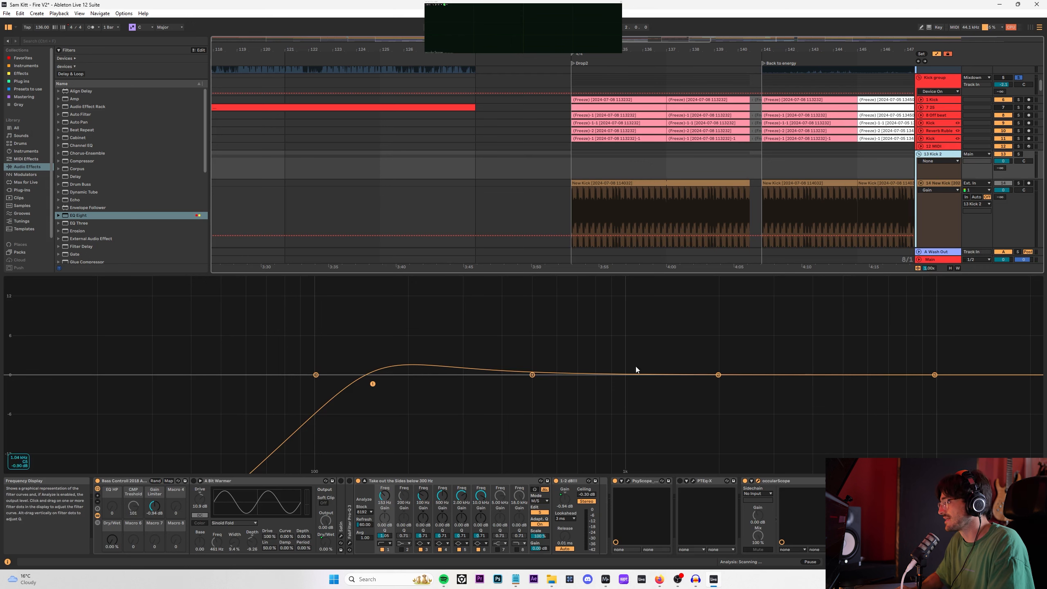
double_click(643, 335)
Step: Select bars 133 to 137 across both New Kick tracks at the start of Drop2
click(728, 183)
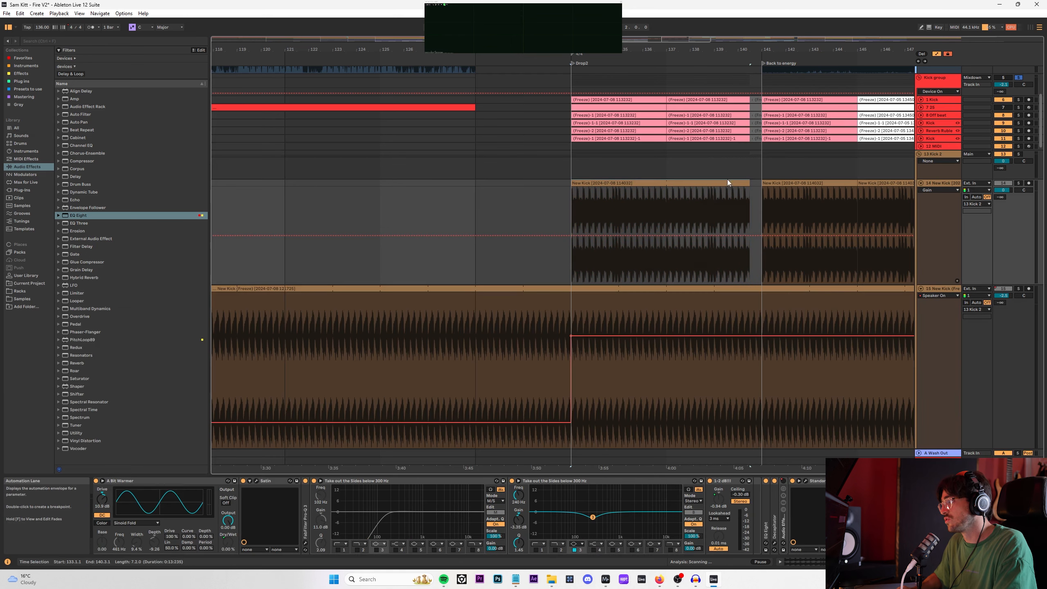
drag(670, 199, 570, 187)
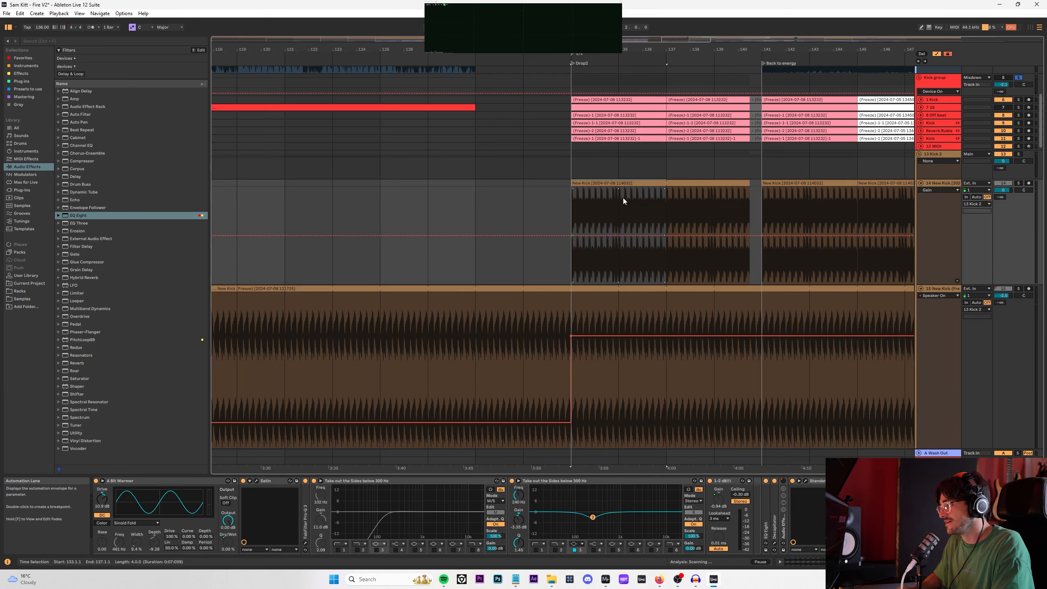
drag(661, 209, 562, 189)
drag(565, 49, 496, 46)
key(shift+Down)
key(0)
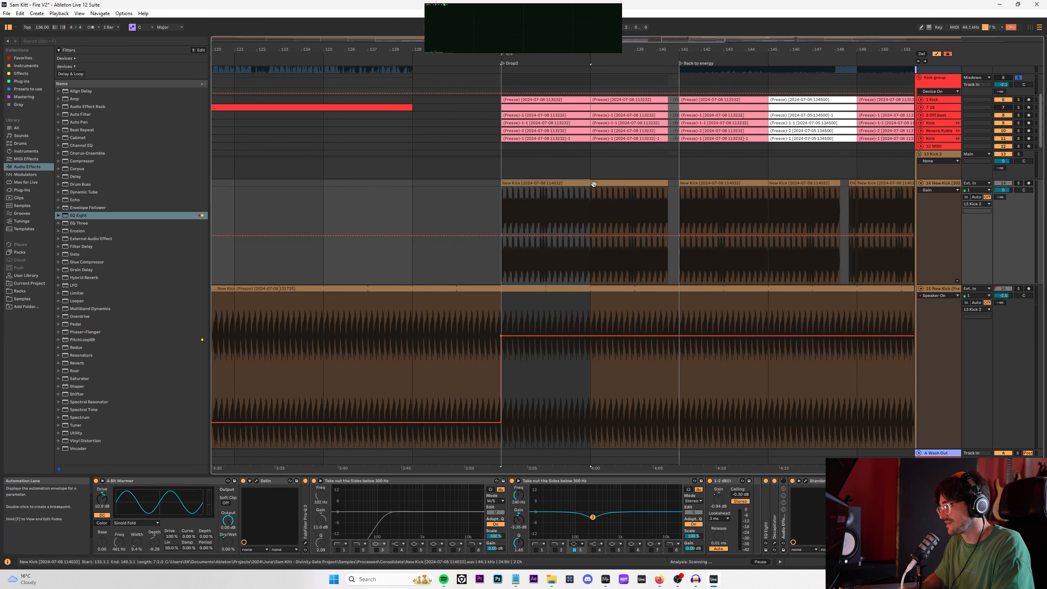
Step: Insert a new audio track below the 12 MIDI track and take it out of the Kick group
click(938, 147)
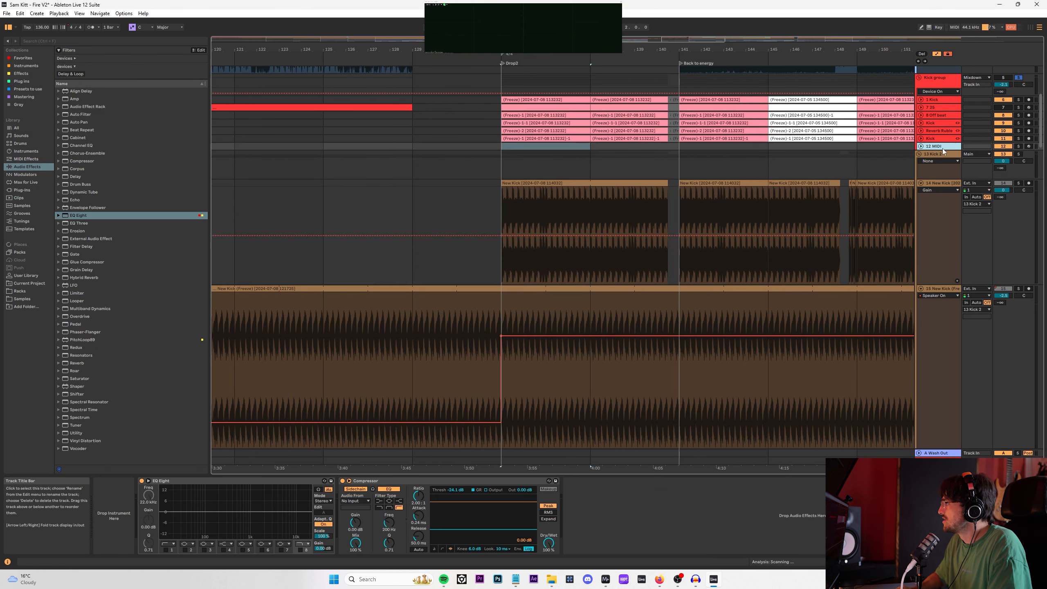
key(ctrl+t)
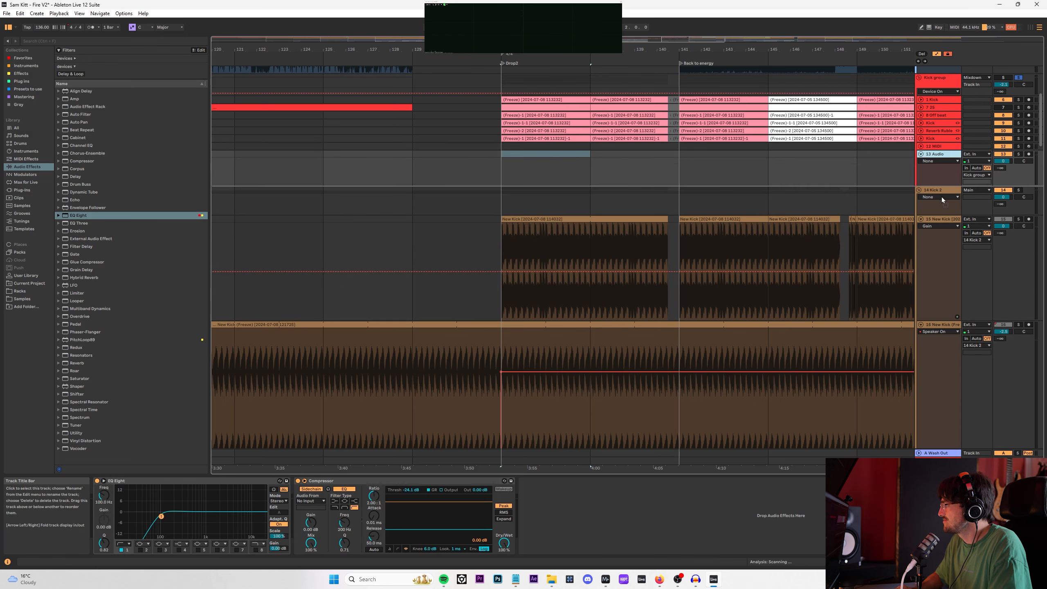
click(940, 192)
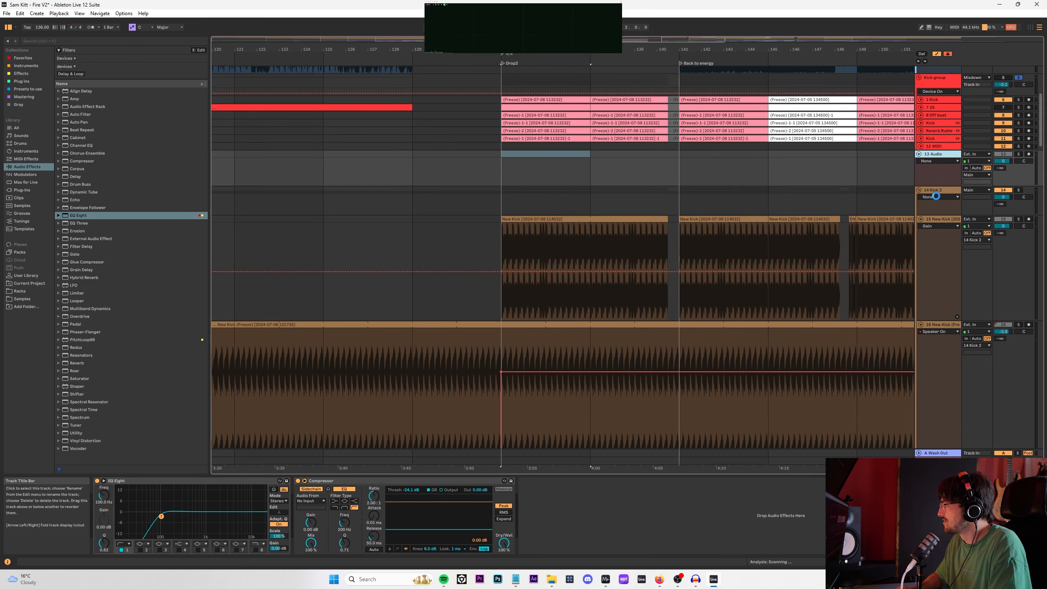
click(939, 192)
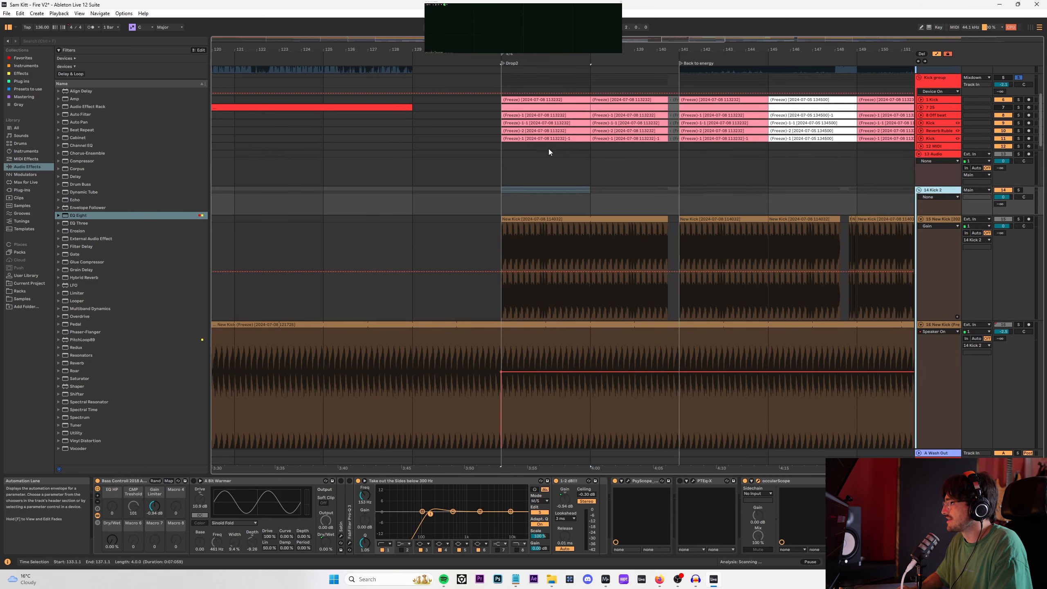
scroll(913, 196, down, 2)
scroll(942, 174, up, 2)
Step: Set the new audio track's input to 14 Kick 2, Post Mixer, and arm it for recording
click(948, 165)
click(970, 190)
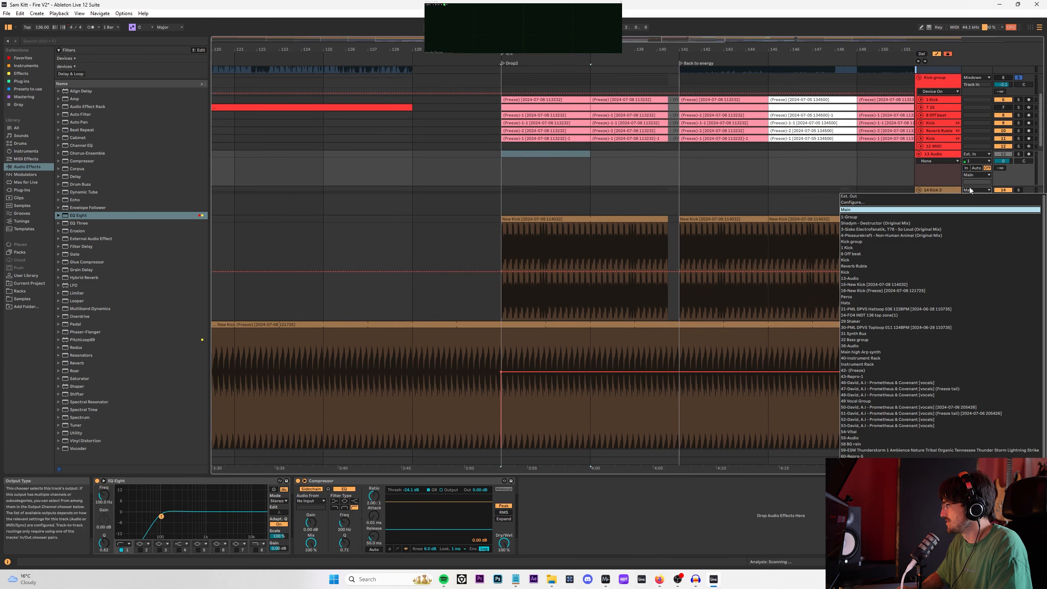
click(976, 155)
click(976, 154)
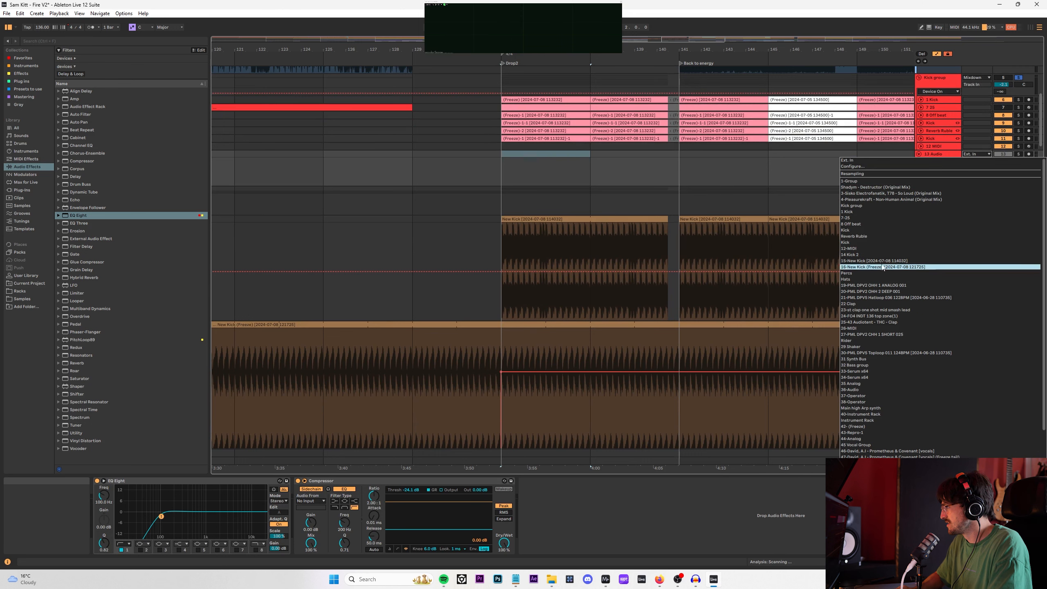
click(997, 157)
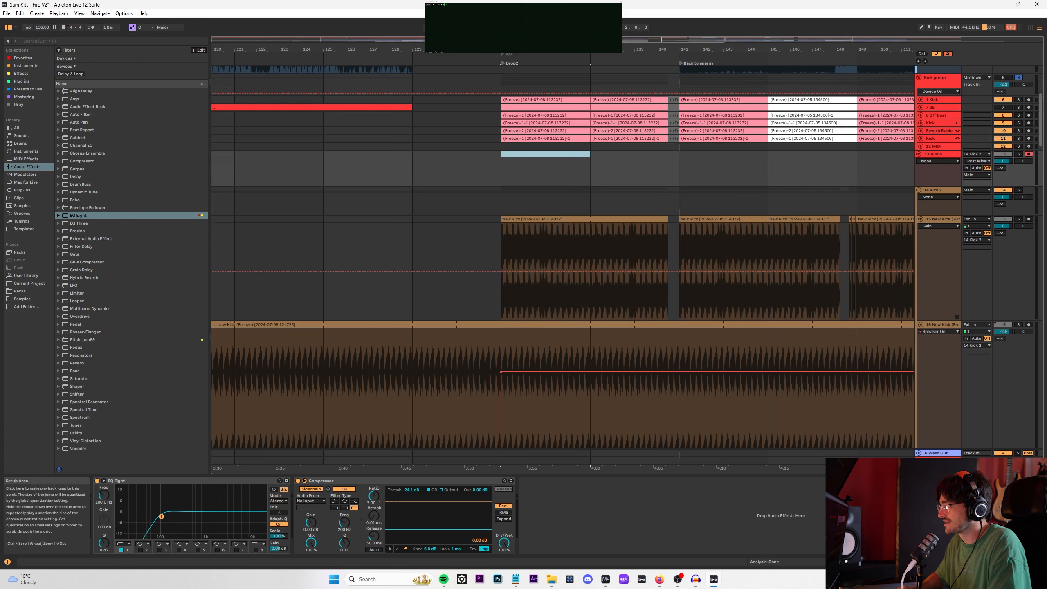
Step: Record the soloed Kick 2 group's output onto the 13 Audio track from bar 133
key(F9)
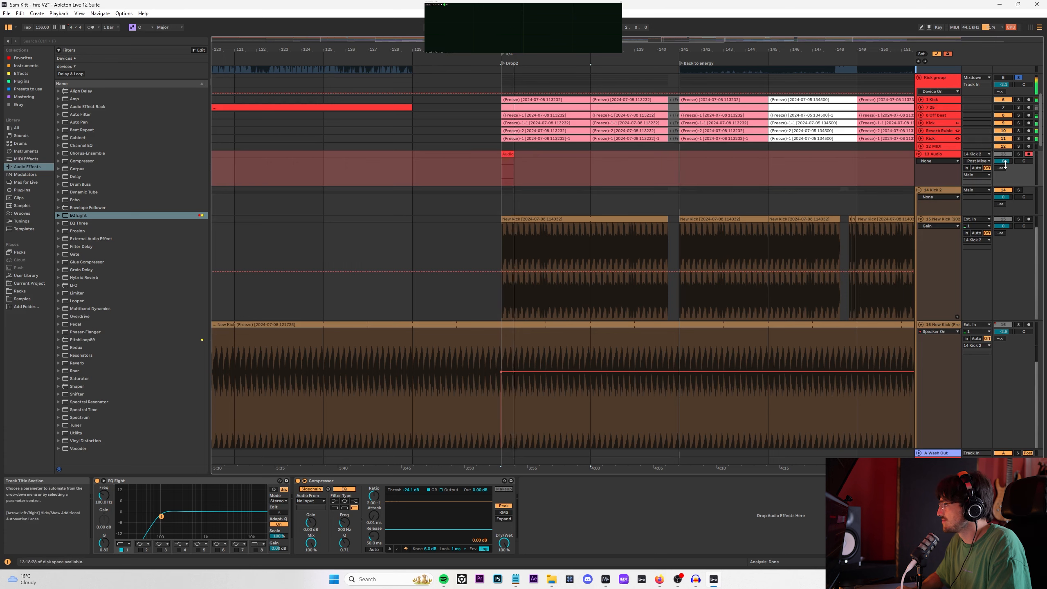
click(1018, 190)
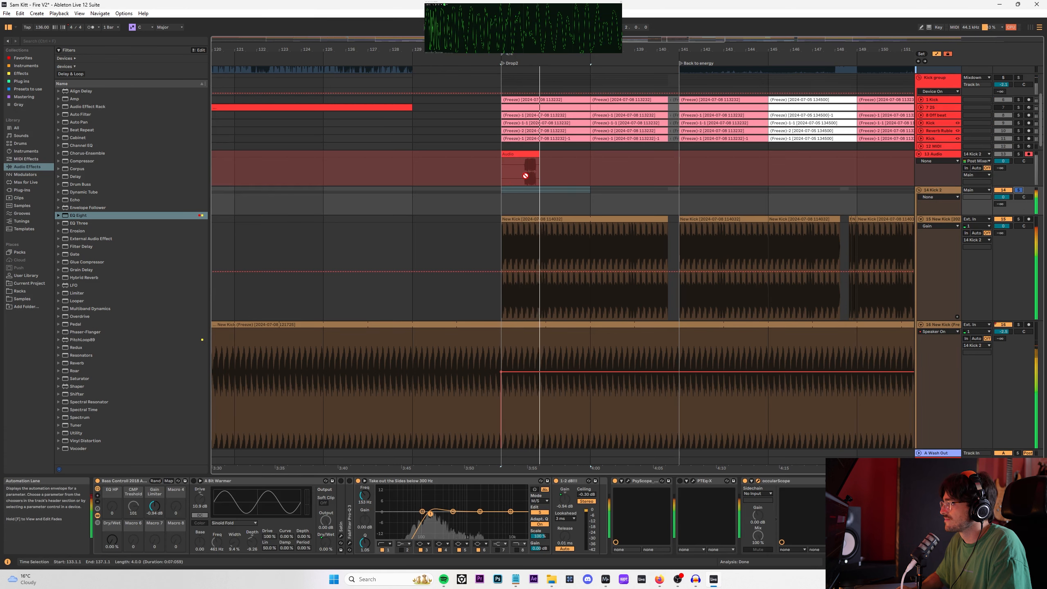
scroll(541, 176, up, 3)
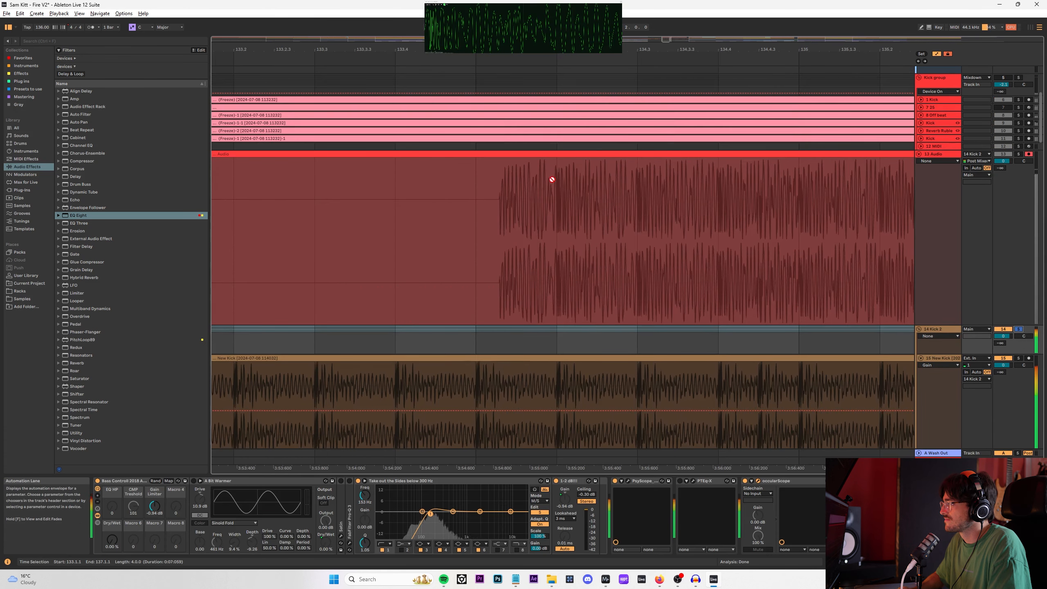
scroll(552, 180, down, 5)
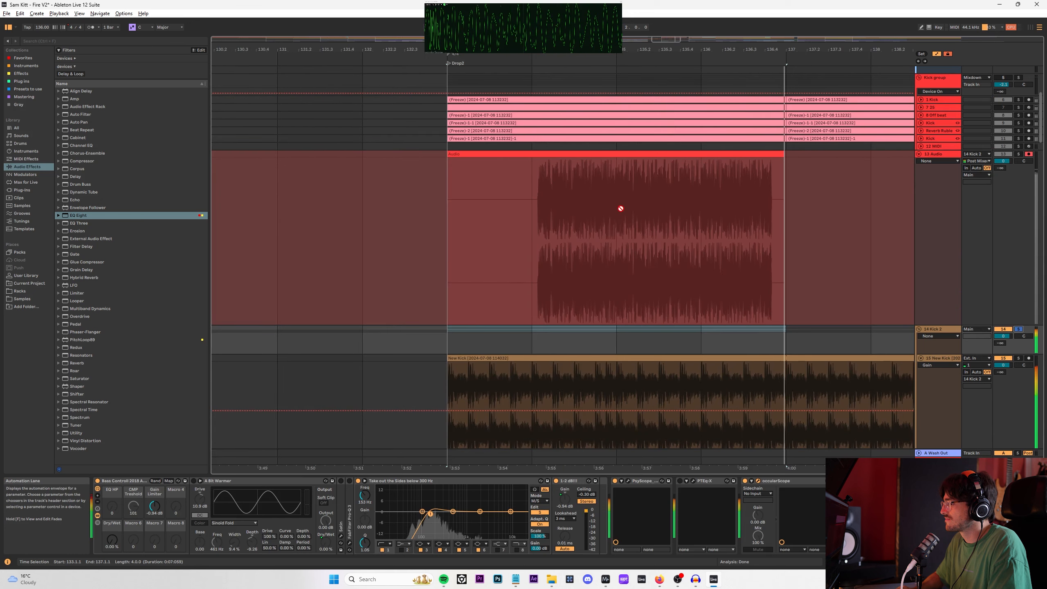
scroll(725, 174, down, 3)
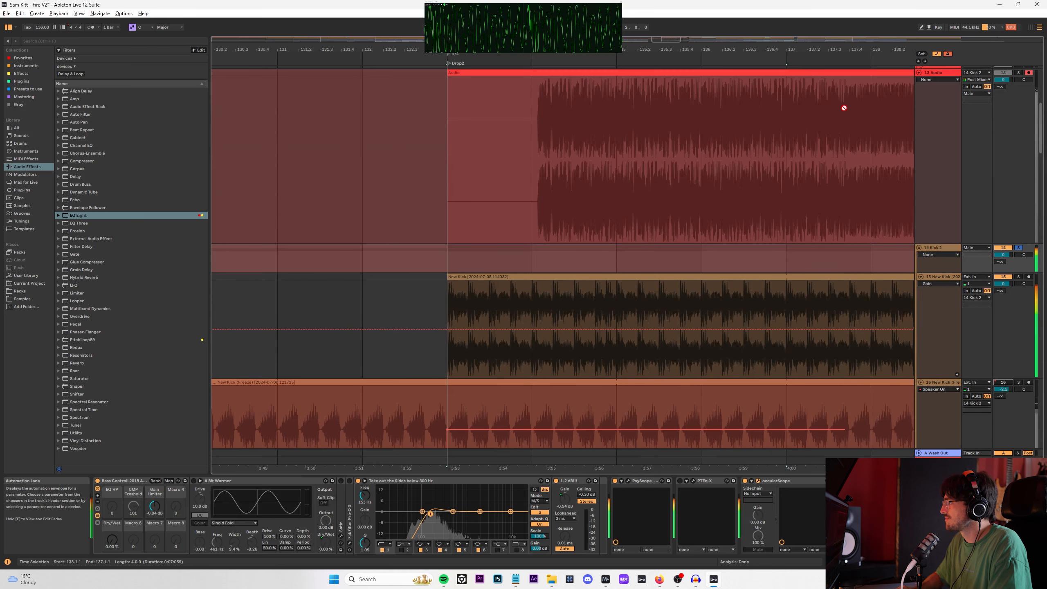
key(space)
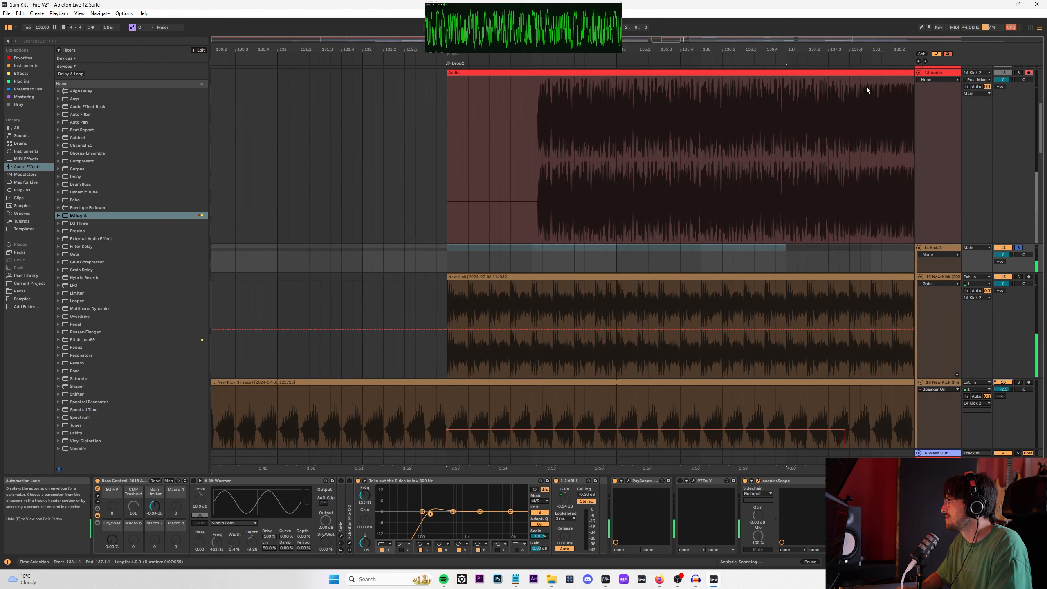
Step: Split the recorded clip on 13 Audio and shift its audible section earlier to start at about 133.3
click(863, 88)
drag(712, 90, 512, 92)
click(644, 116)
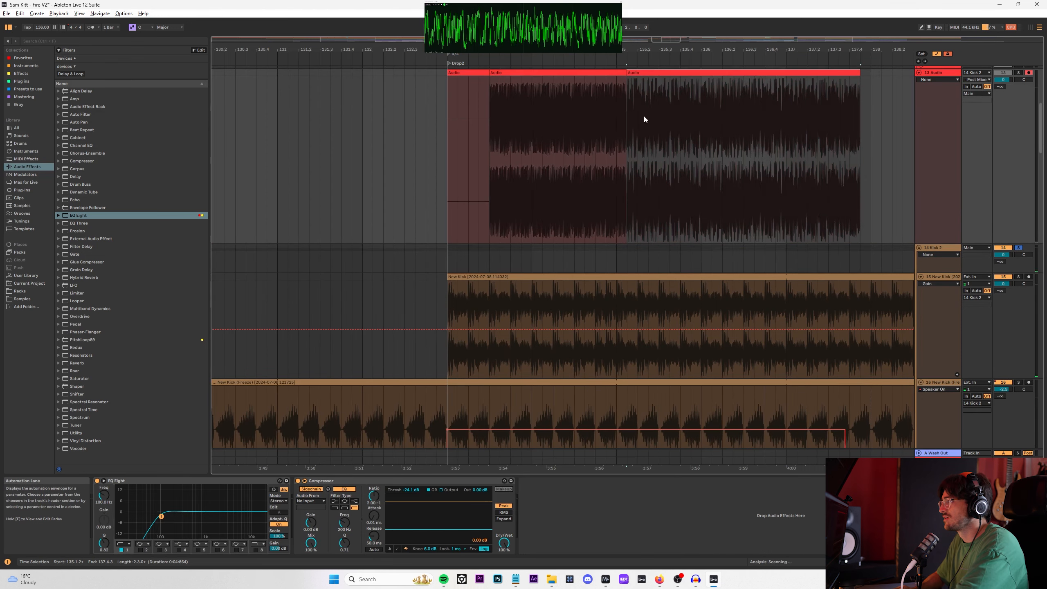
Step: Split the recorded Kick 2 audio on track 13 at the kick transient near 133.3.3
scroll(514, 93, up, 10)
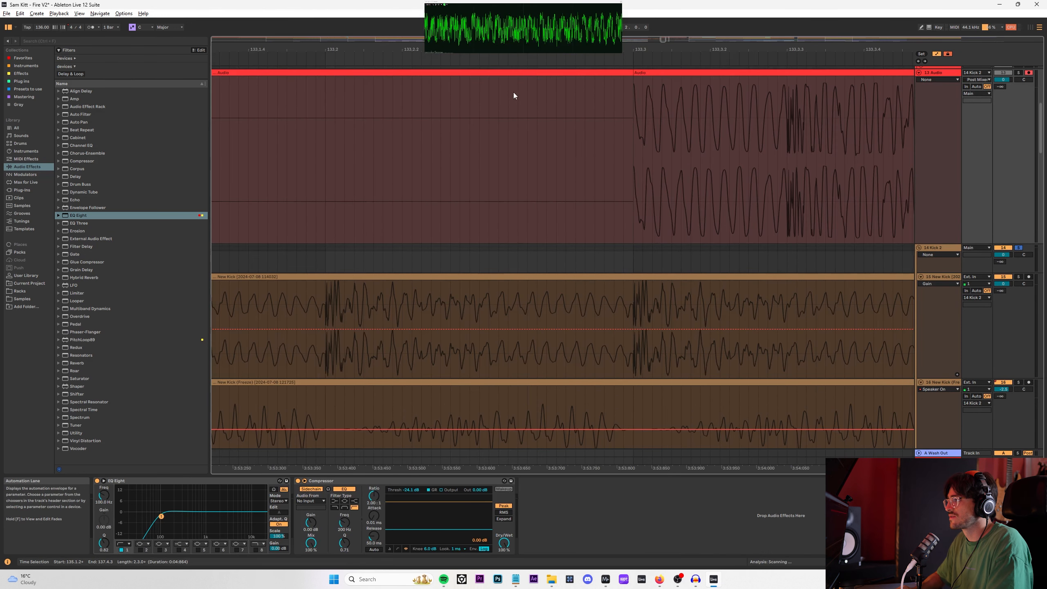
click(781, 92)
scroll(789, 89, up, 4)
click(735, 80)
key(ctrl+e)
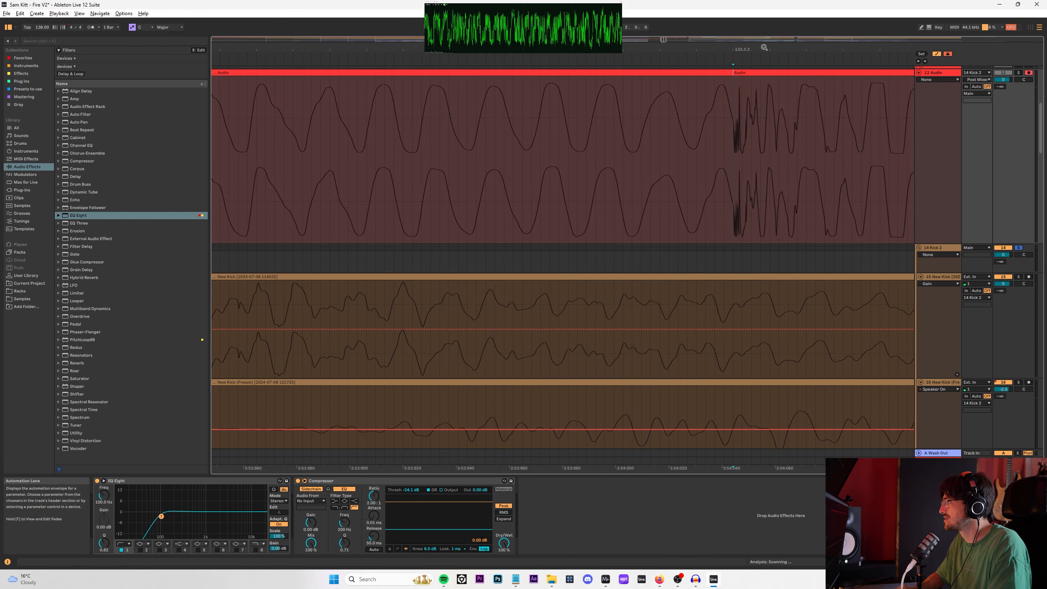
drag(770, 42, 587, 25)
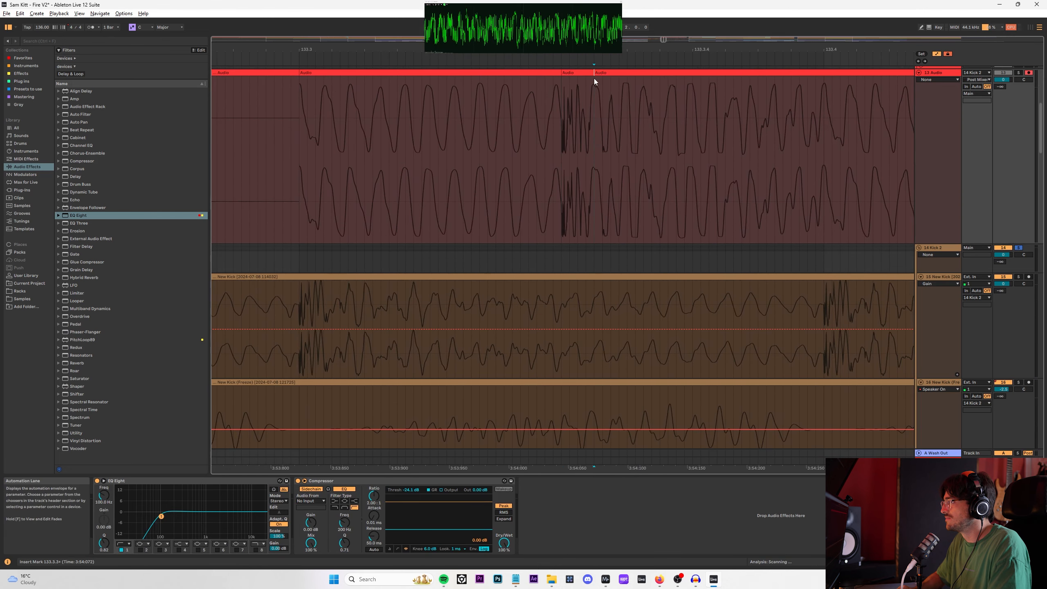
Step: Delete the clips surrounding the short kick slice on 13 Audio, then trim the slice's start and lengthen its end with a long fade-out
click(599, 73)
key(Delete)
click(551, 75)
key(Delete)
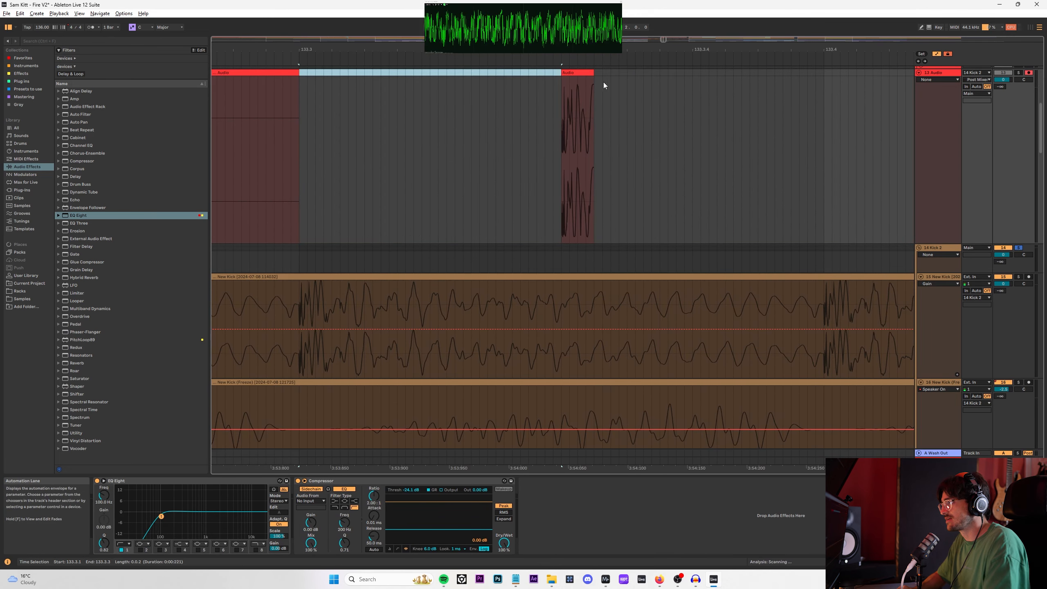
drag(562, 83, 570, 83)
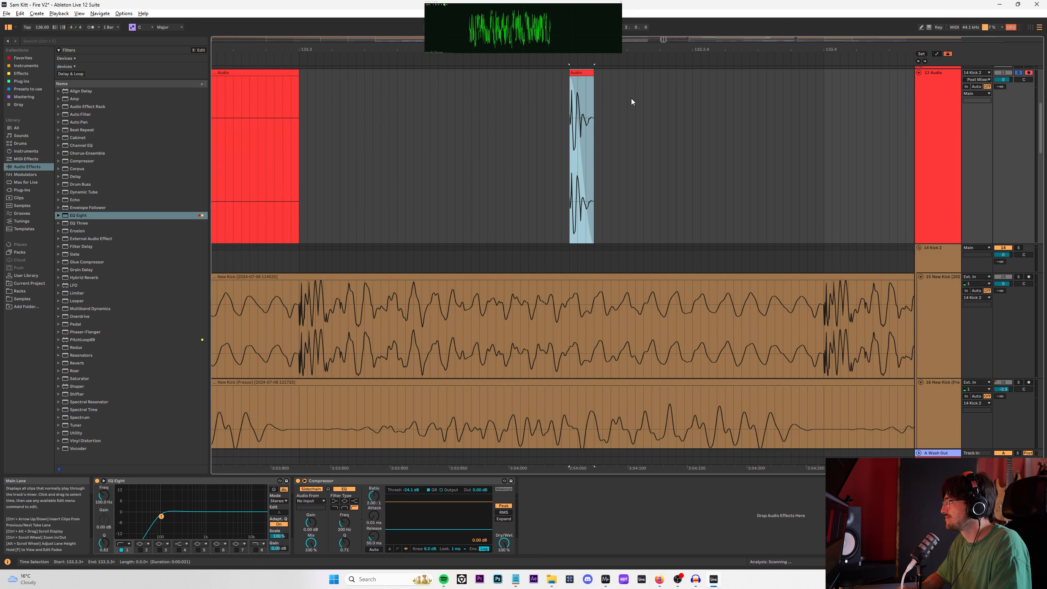
click(279, 75)
key(Delete)
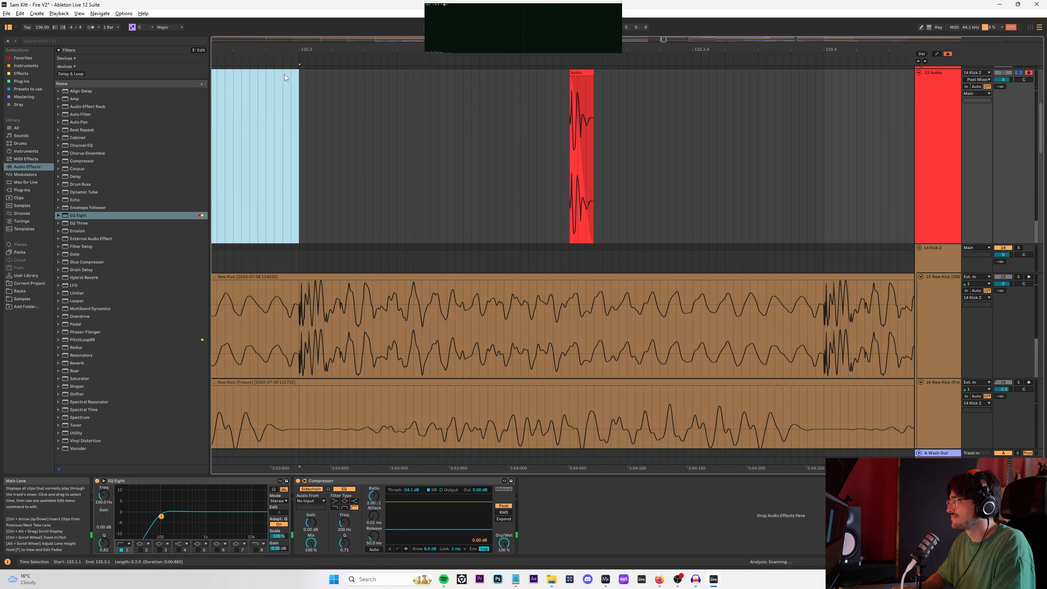
mouse_move(589, 75)
mouse_down()
mouse_move(659, 74)
mouse_move(596, 78)
mouse_up()
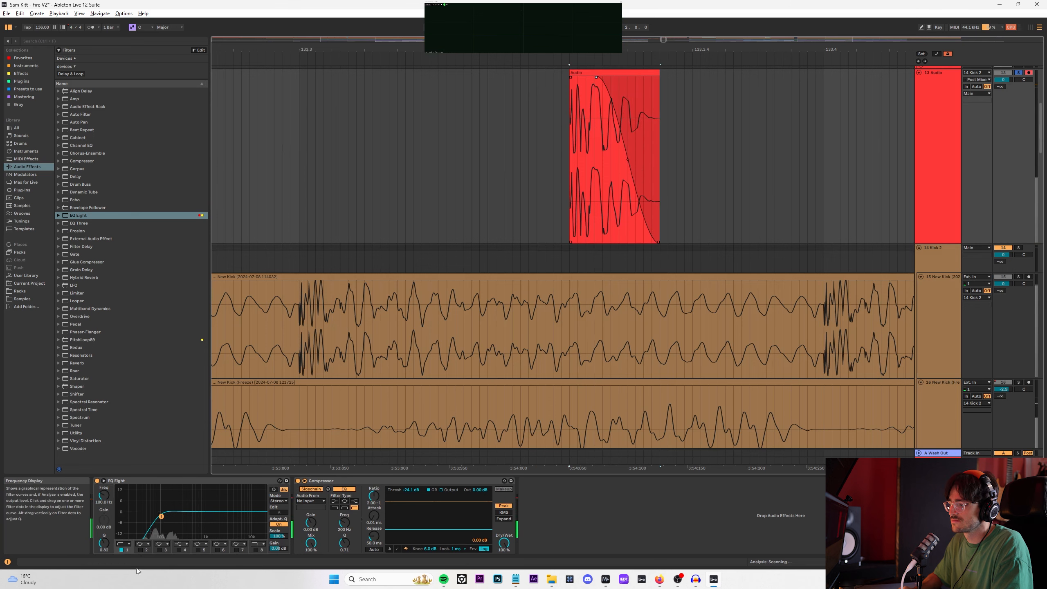
Step: Change the first EQ Eight band to a steeper low cut while playing back the kick
click(124, 544)
click(128, 495)
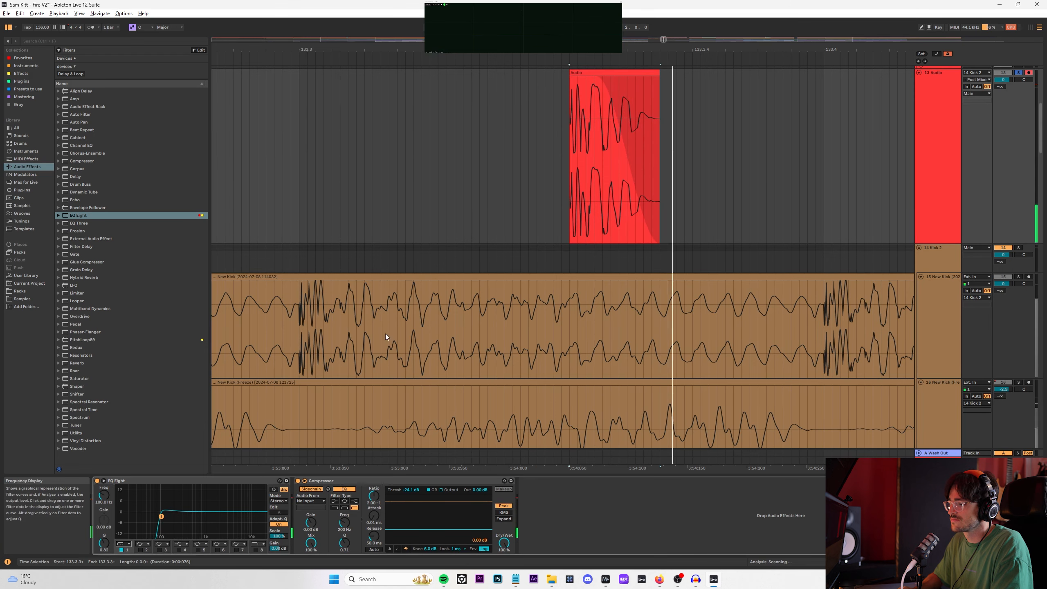
key(space)
Step: Consolidate the kick slice on 13 Audio and show the resulting sample in the project browser
scroll(696, 262, up, 5)
ctrl+scroll(773, 206, down, 5)
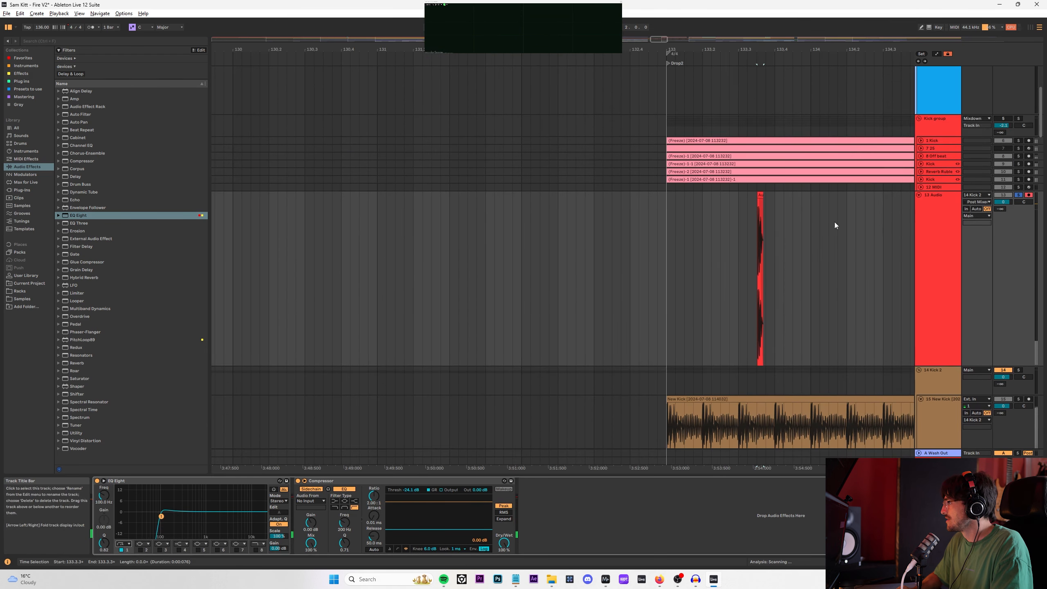
click(757, 192)
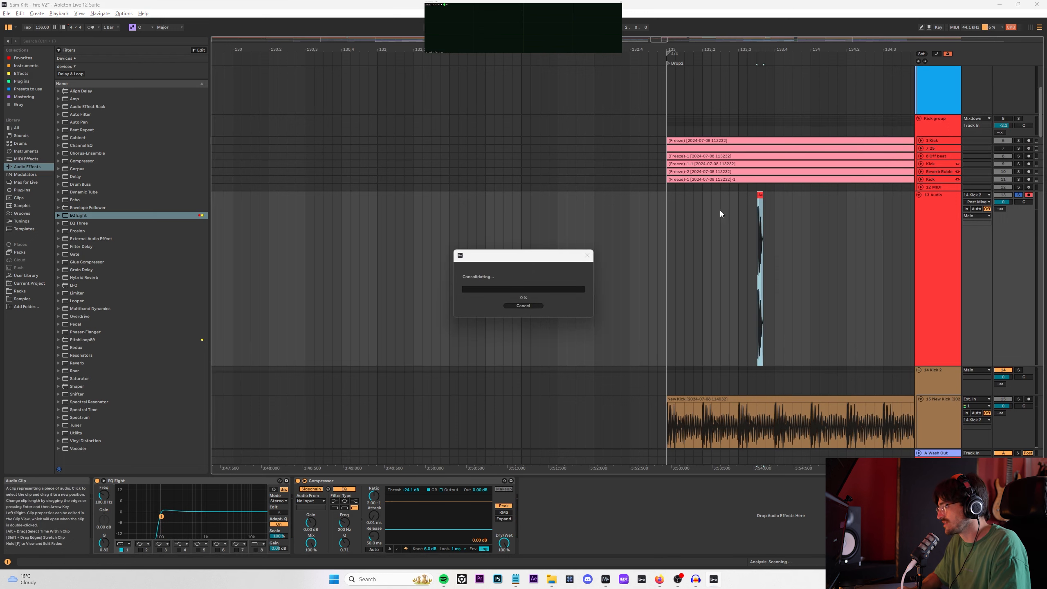
right_click(760, 196)
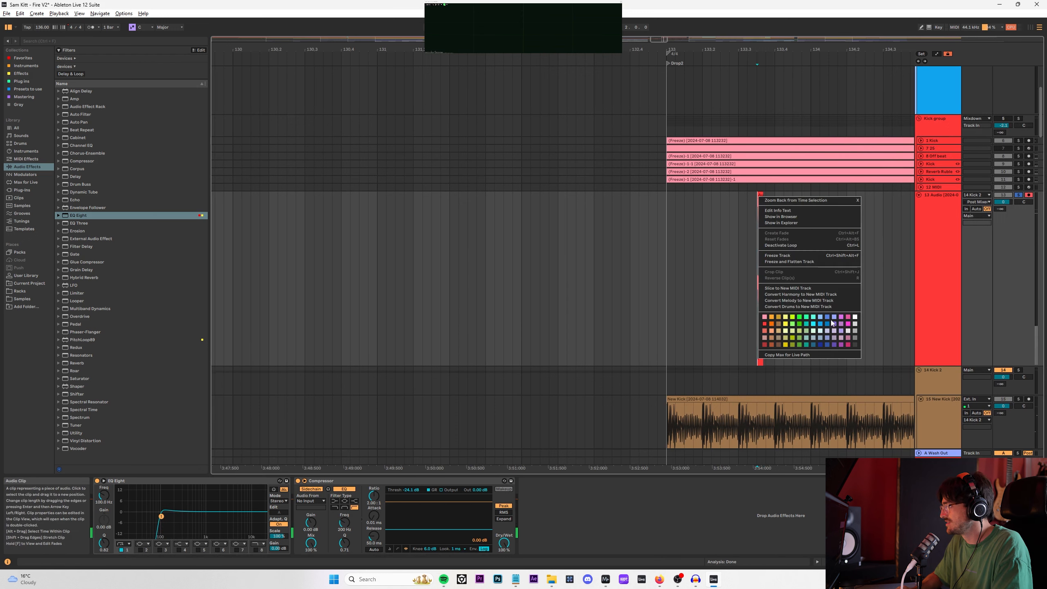
click(716, 243)
scroll(759, 248, up, 5)
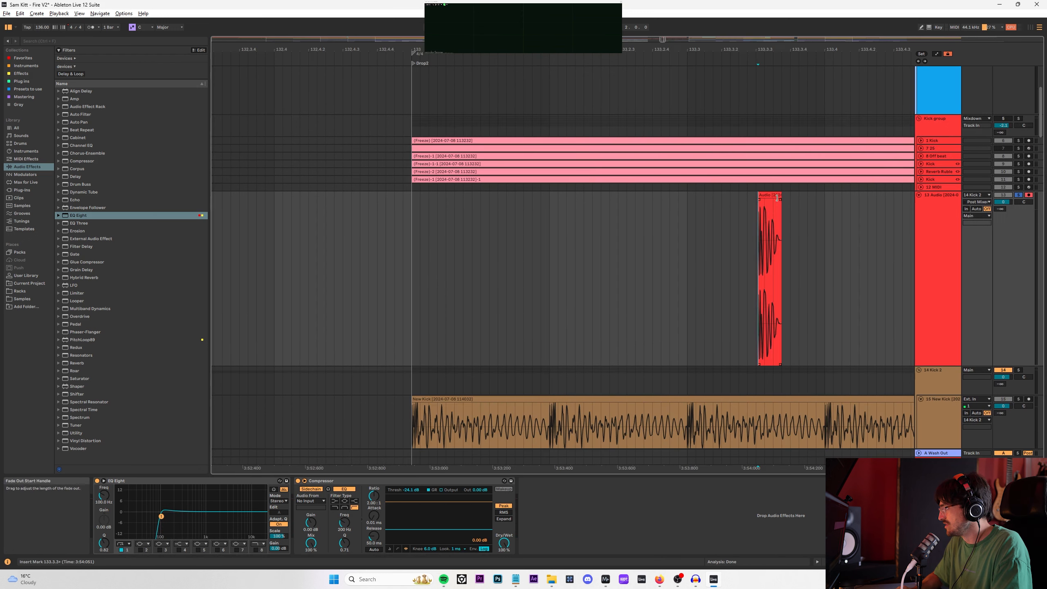
right_click(779, 200)
click(825, 284)
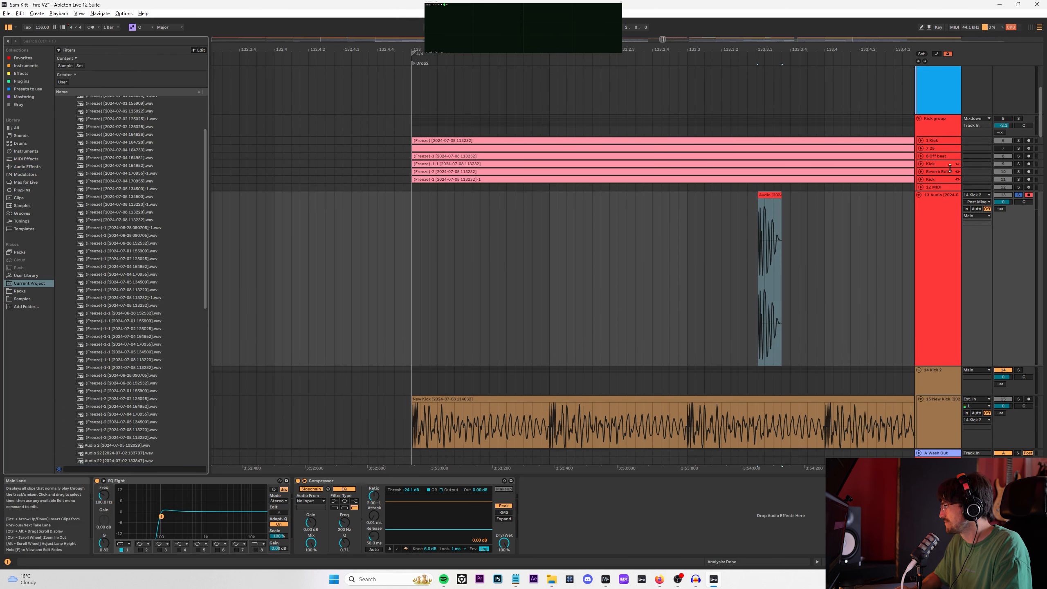
Step: Unfold the 7 25 track in the Kick group and duplicate it
double_click(934, 150)
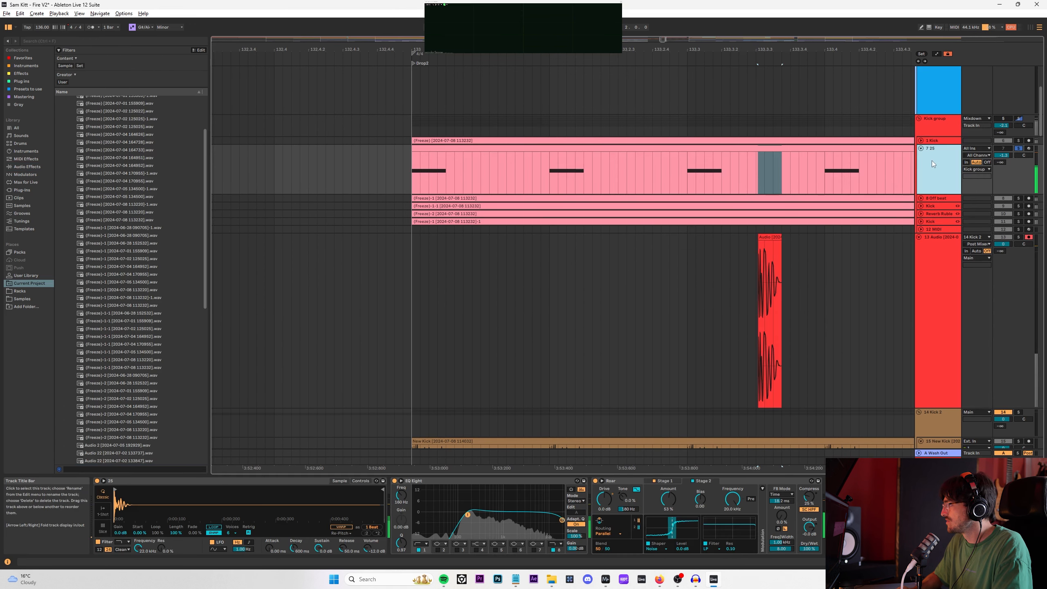
key(ctrl+d)
scroll(947, 238, up, 5)
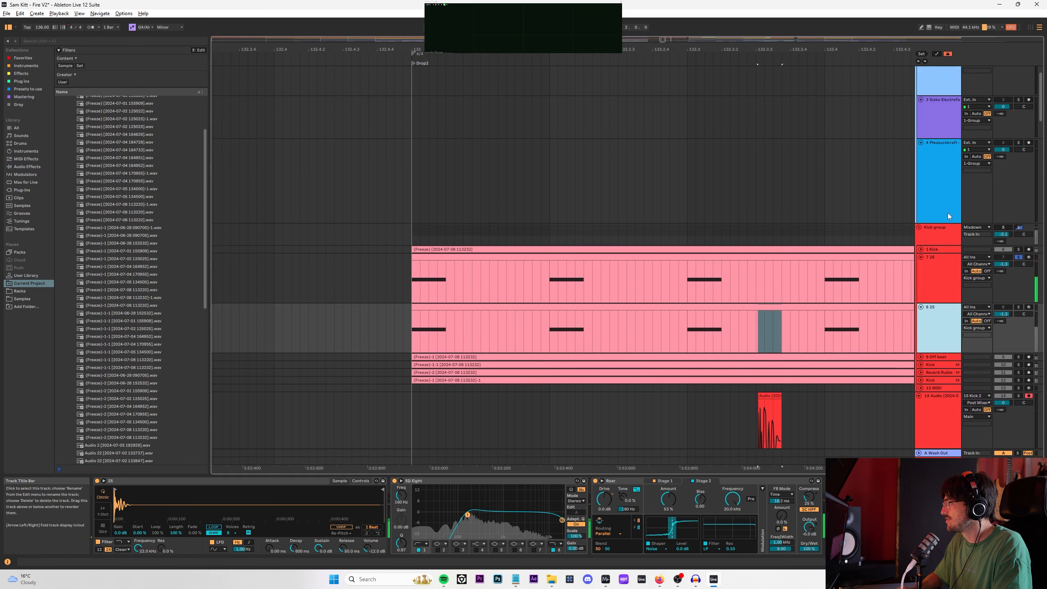
Step: Collapse 1 Group and the Kick group, and duplicate the whole Kick group
click(920, 70)
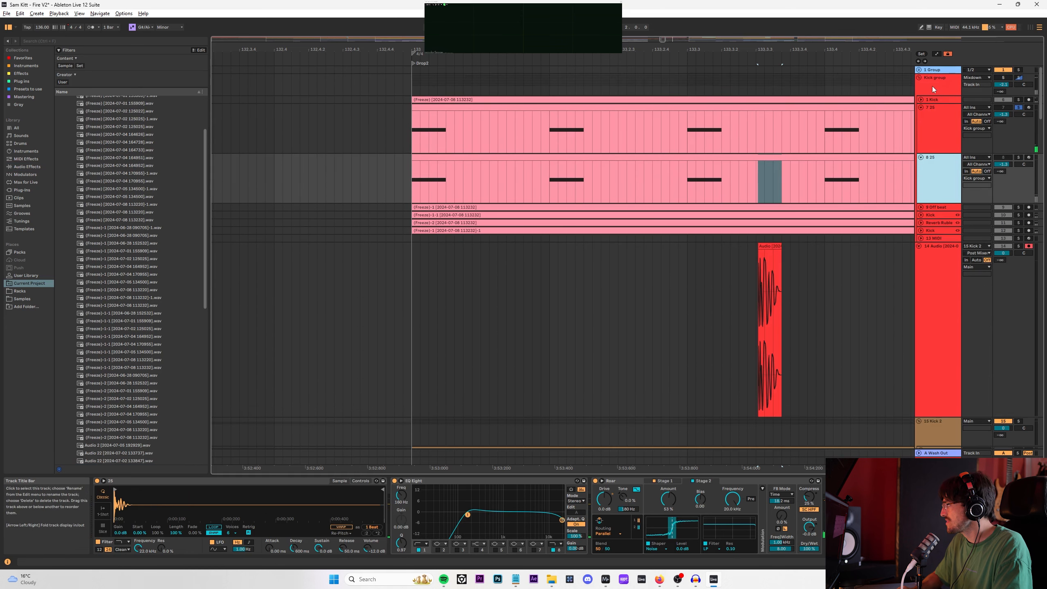
click(935, 85)
click(919, 78)
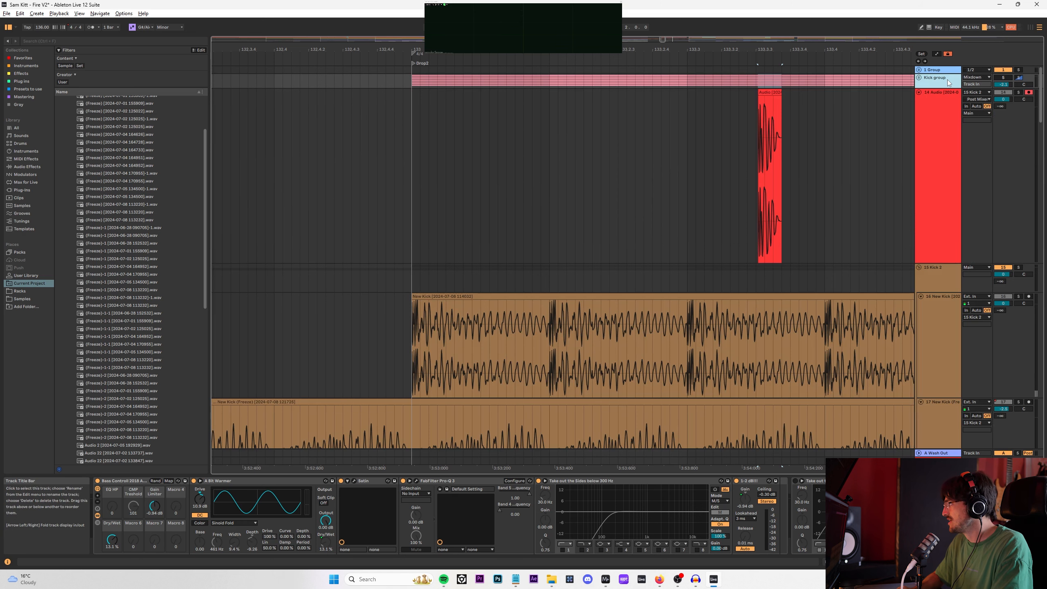
key(ctrl+d)
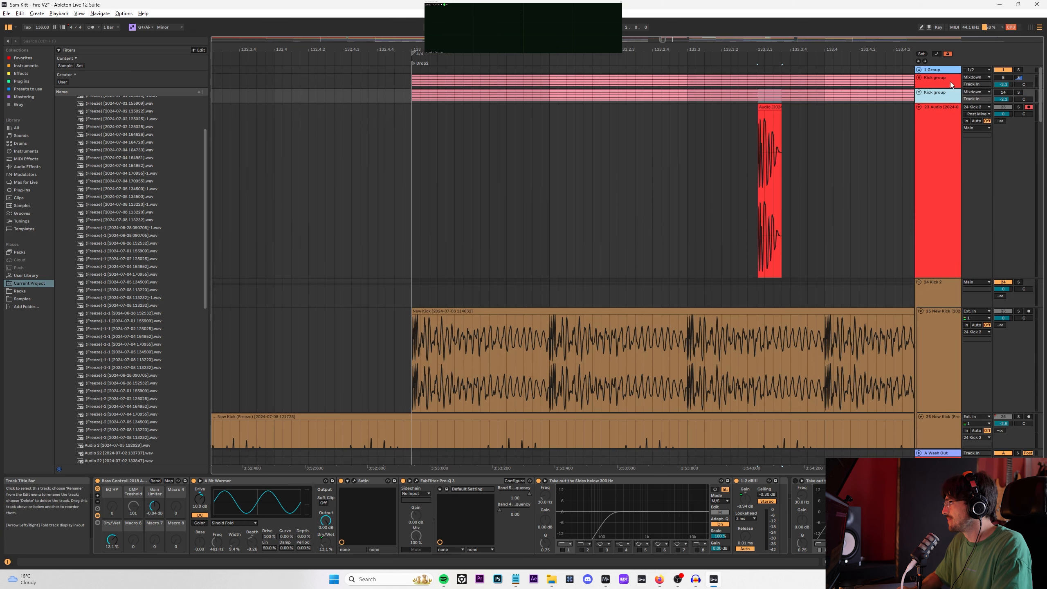
Step: Rename the original group as Kick group Zero and the duplicate as Kick group Altered
click(955, 83)
key(ctrl+r)
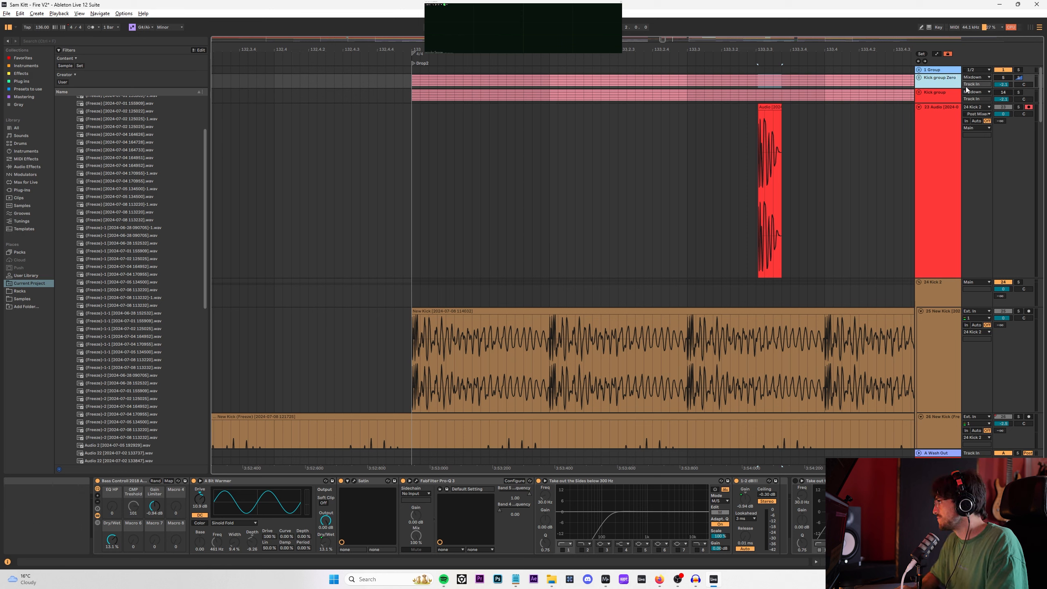
click(945, 99)
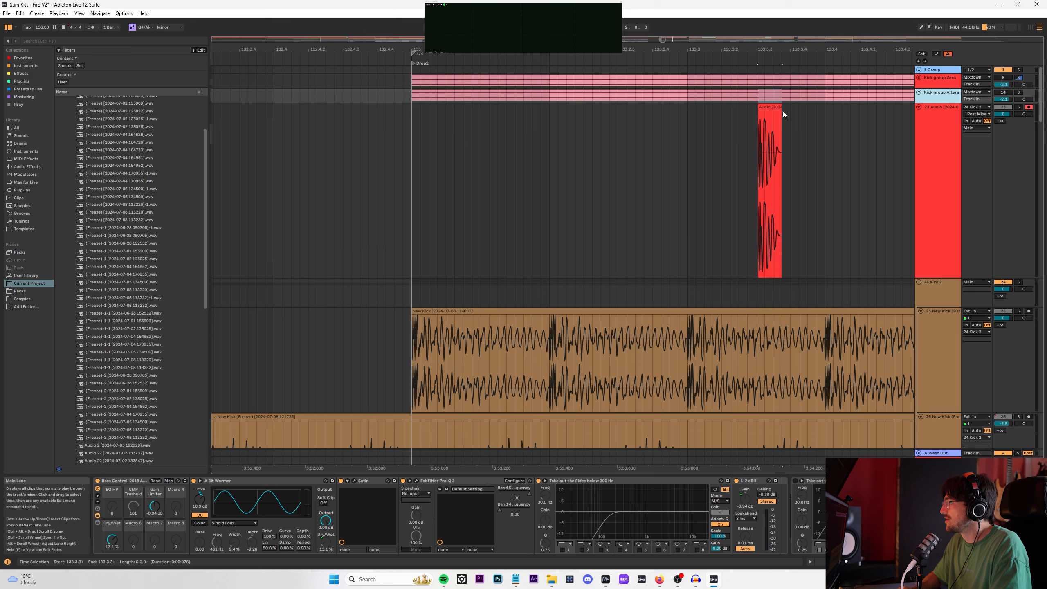
Step: Expand Kick group Altered and delete its extra 17 25 track
click(919, 92)
click(943, 159)
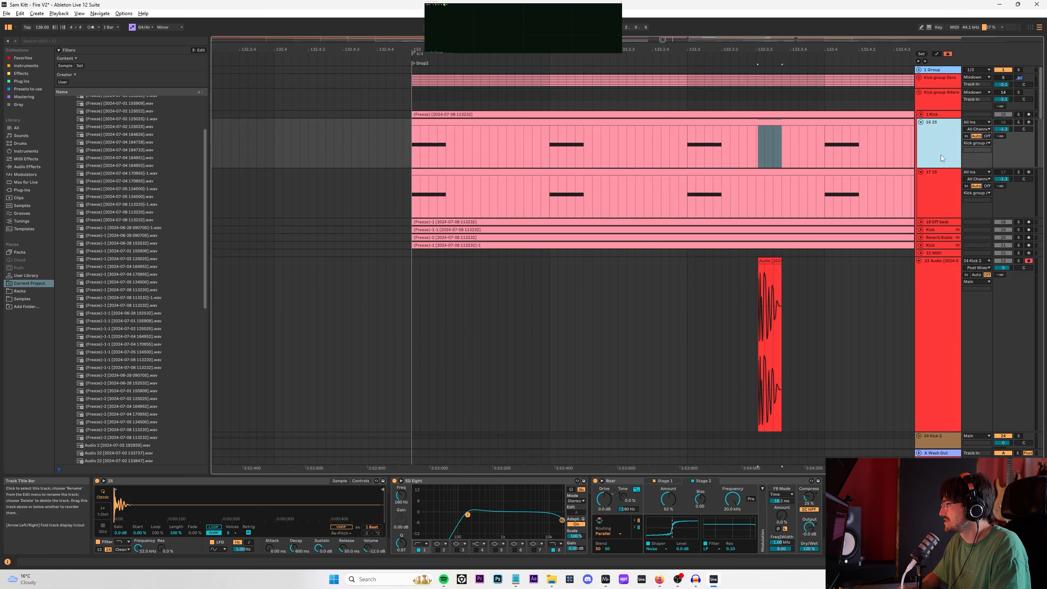
click(957, 193)
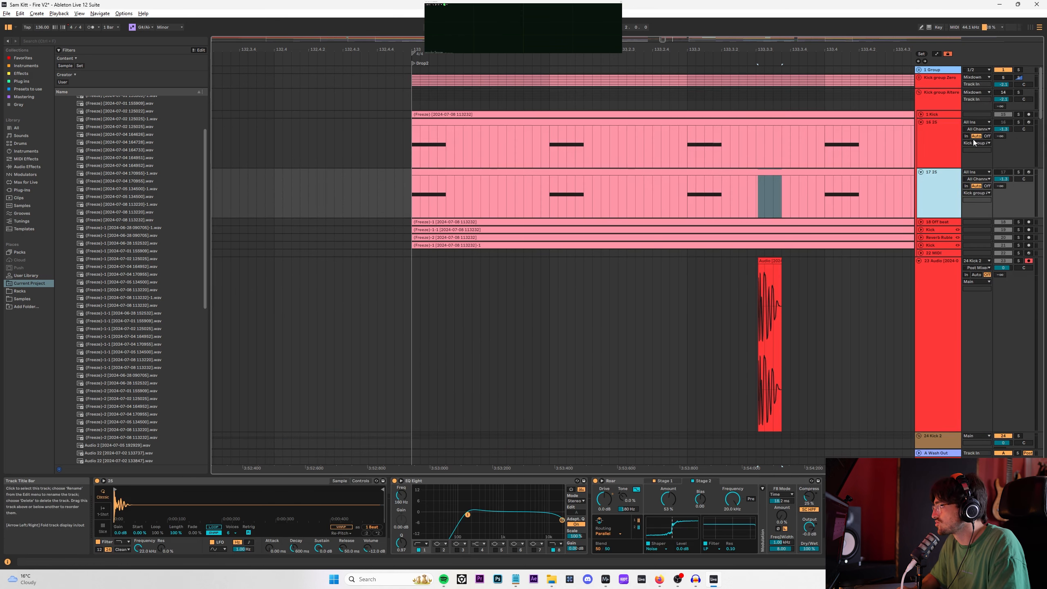
key(Delete)
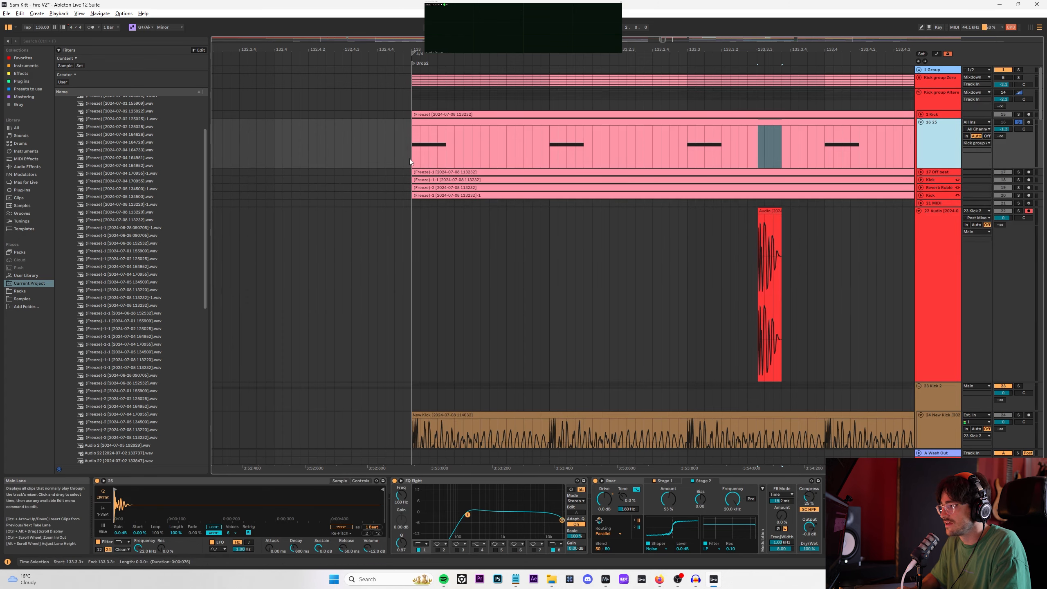
Step: Load the consolidated kick sample from the current project into the sampler on track 16 of Kick group Altered
scroll(189, 308, down, 5)
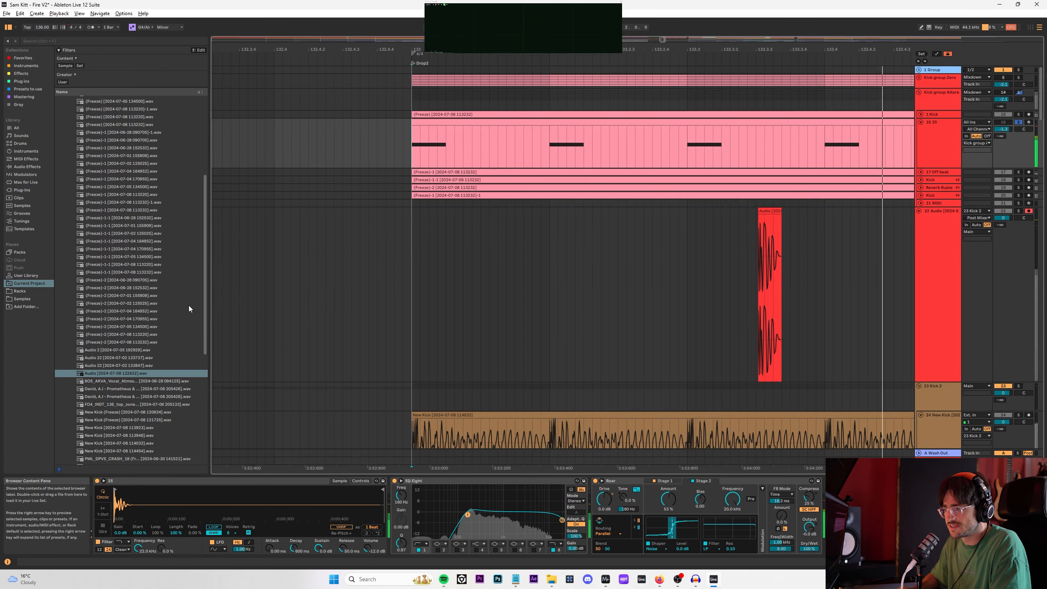
drag(132, 373, 283, 359)
drag(156, 508, 197, 500)
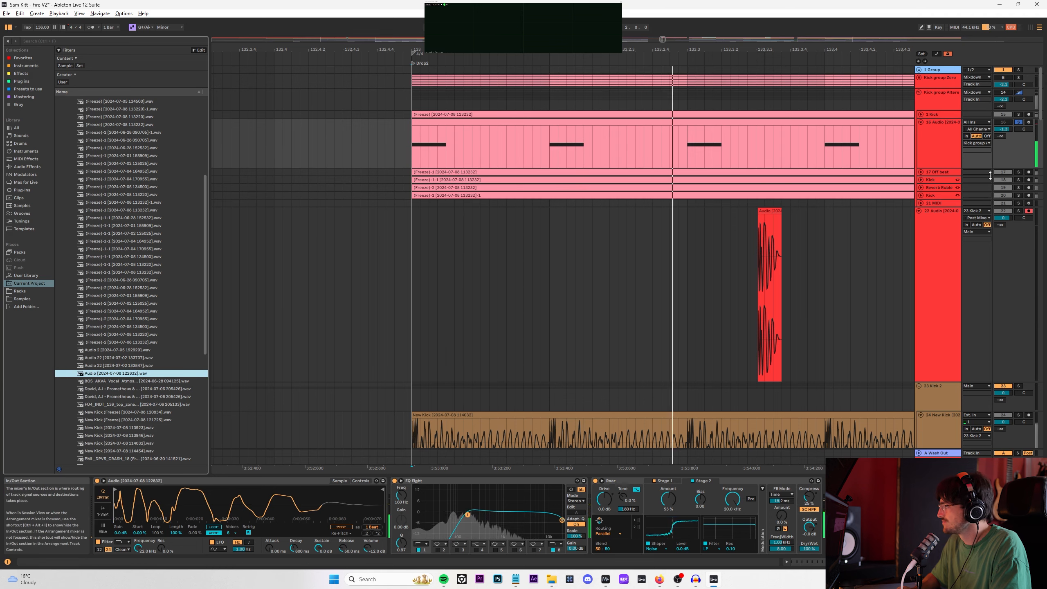
Step: Activate Kick group Altered and solo its Kick track for playback from Drop2
click(1006, 93)
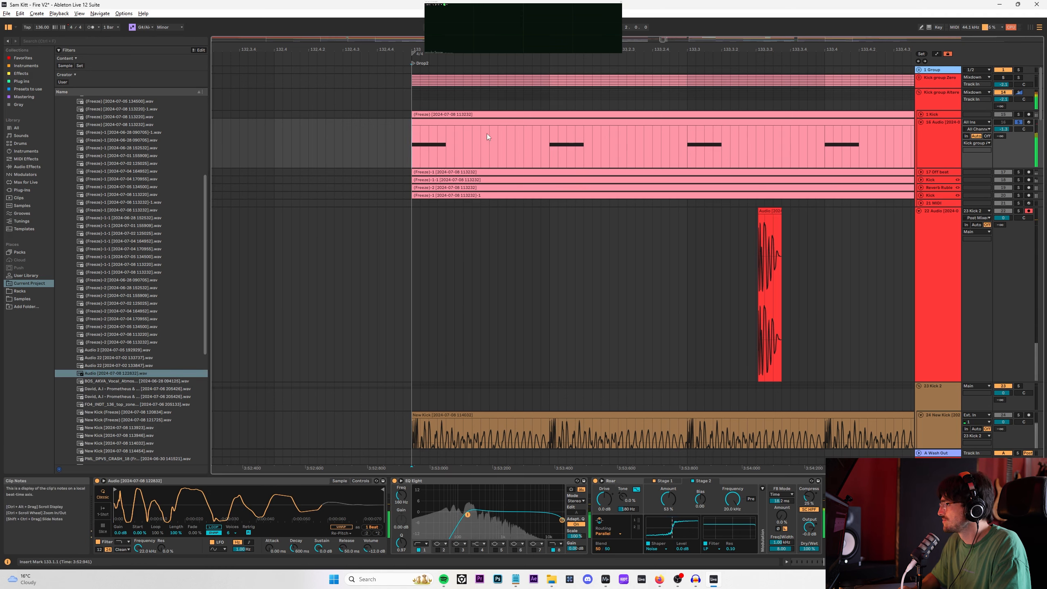
key(minus)
key(minus)
key(minus)
key(minus)
key(minus)
key(minus)
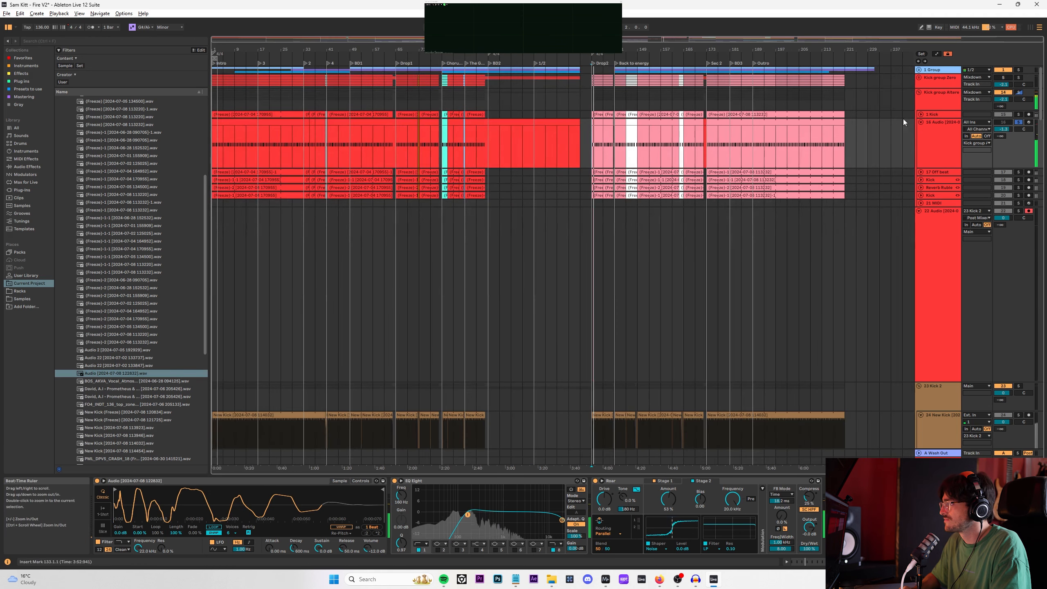
scroll(634, 134, up, 4)
click(1006, 129)
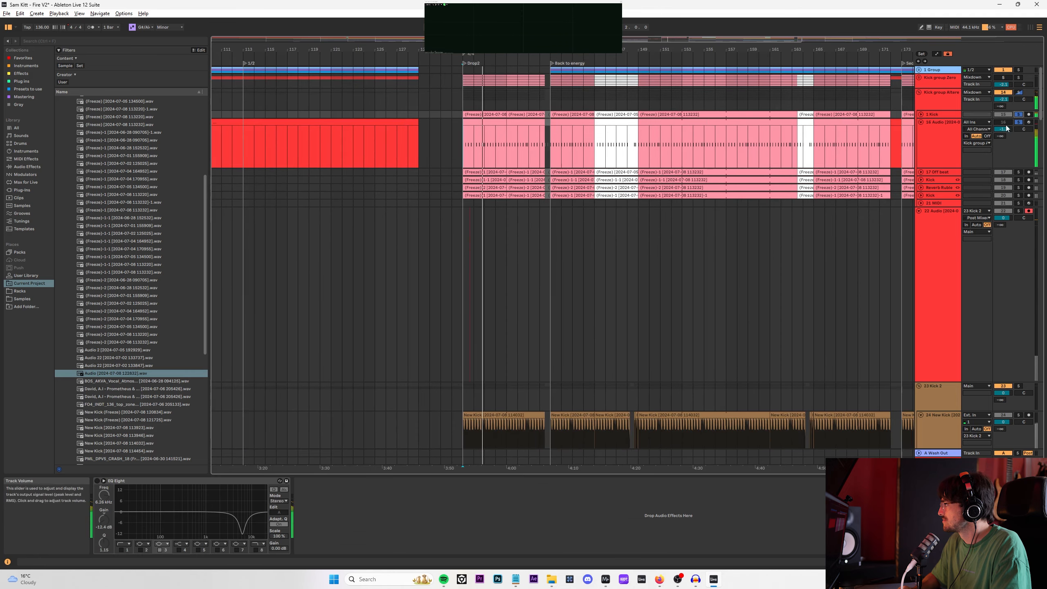
Step: Turn on EQ Eight on the unfolded Kick track and reshape its cut into a wide dip just below 1 kHz
click(945, 116)
key(Right)
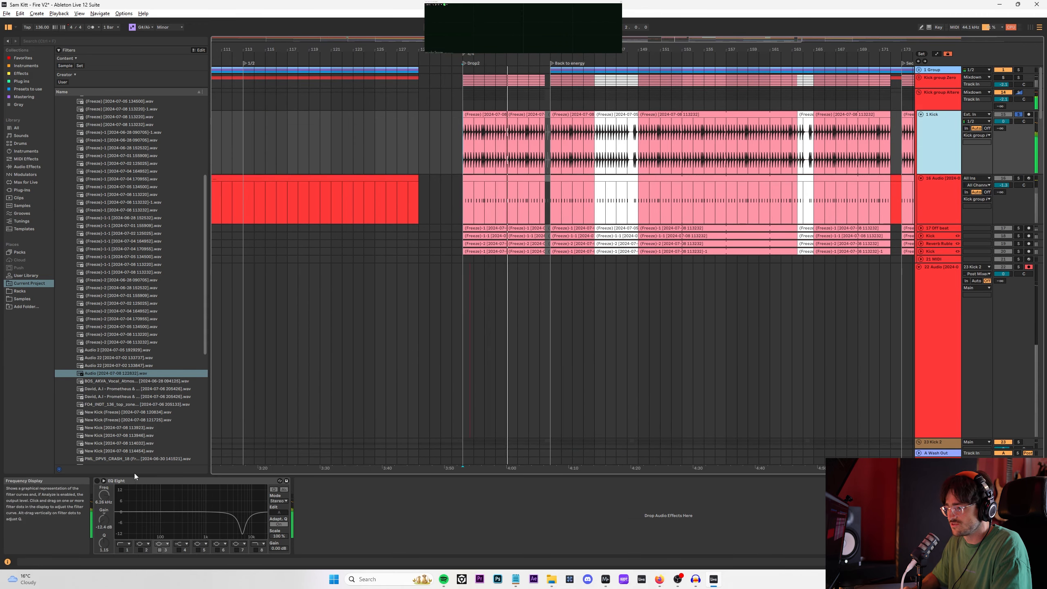
click(98, 481)
drag(241, 532, 210, 528)
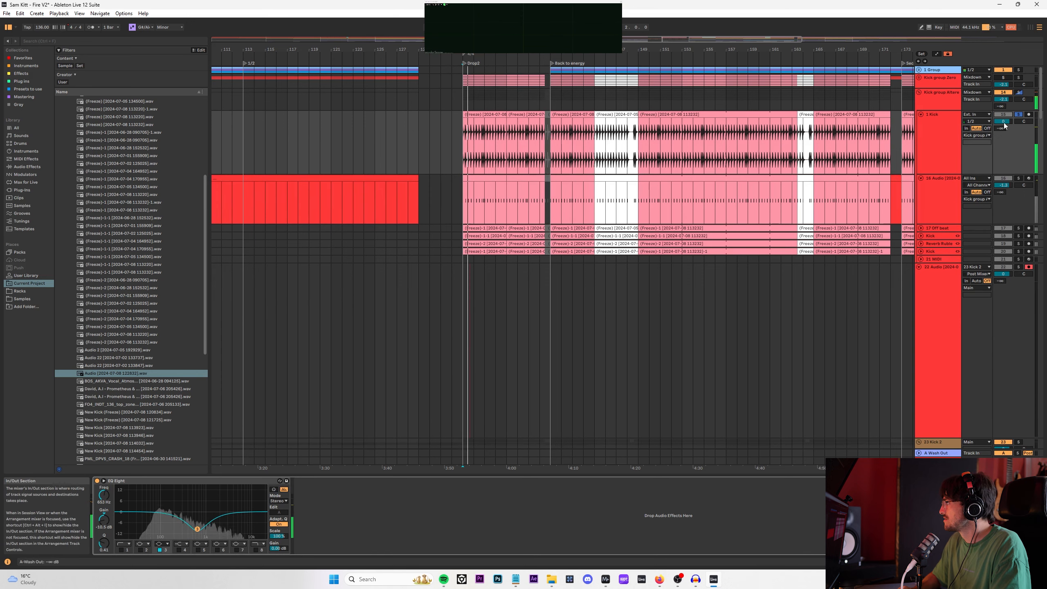
Step: Audition the 16 Audio track in solo, then the whole Kick group Altered, and view the group's device chain
click(1014, 178)
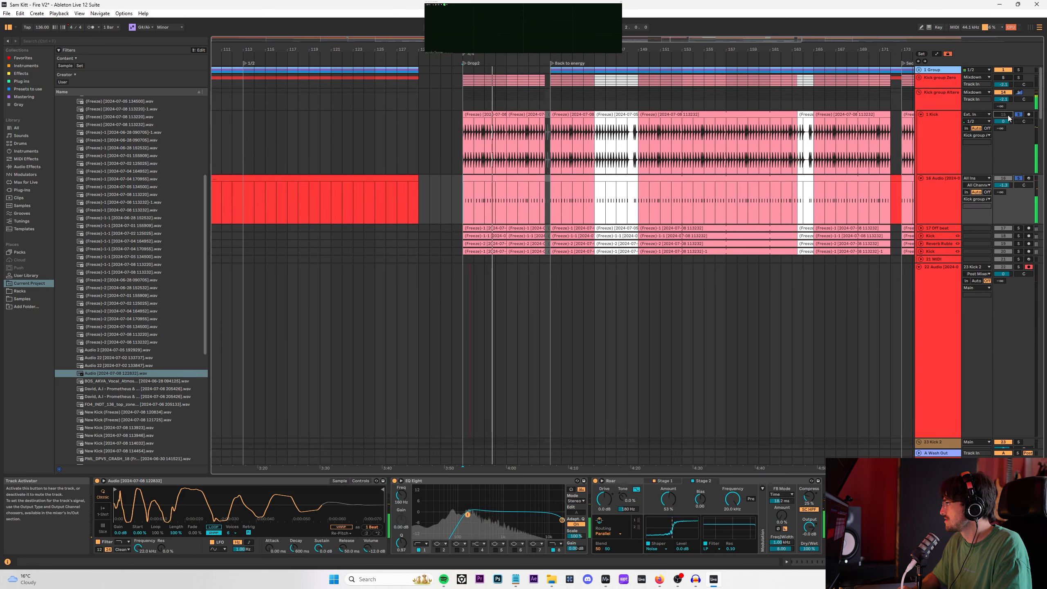
click(1018, 93)
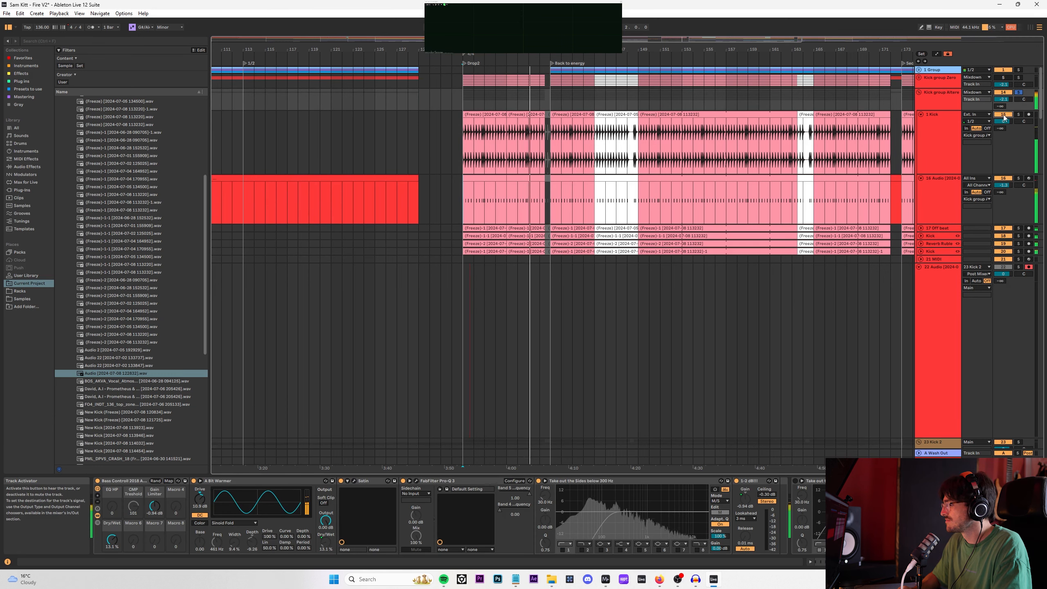
click(814, 562)
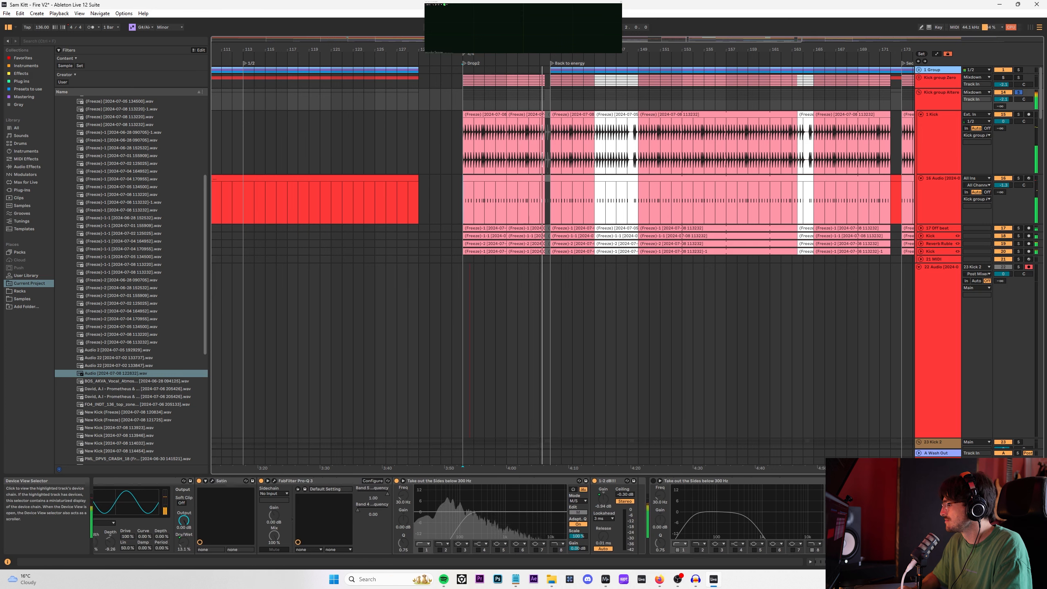
Step: Restart playback from bar 133 and fold the resampled 22 Audio track
click(527, 122)
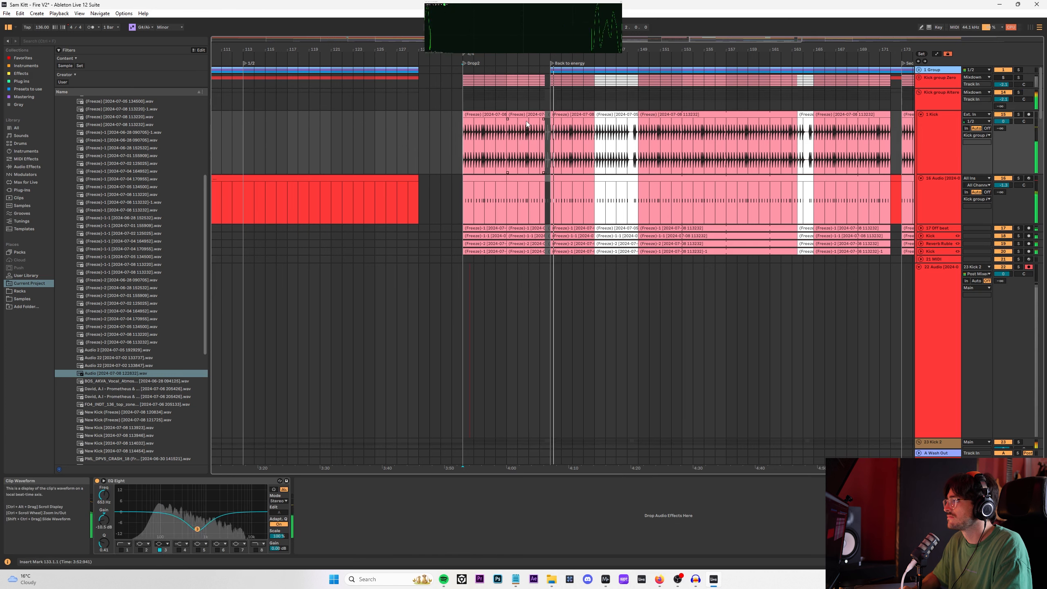
click(946, 284)
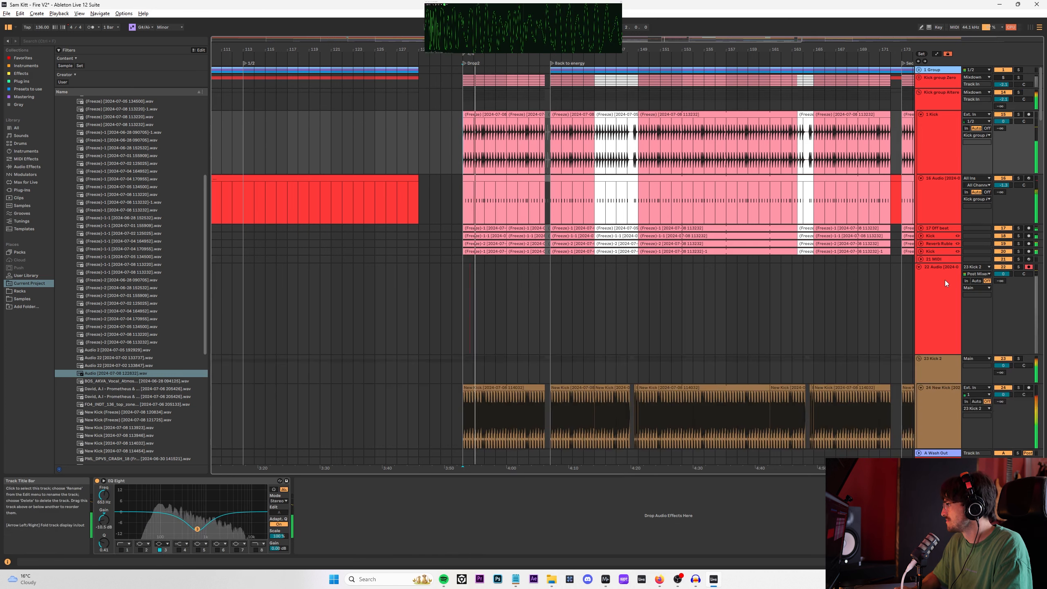
key(Left)
Step: Select the 16 Audio track in Kick group Altered and solo it to hear the new kick
click(458, 138)
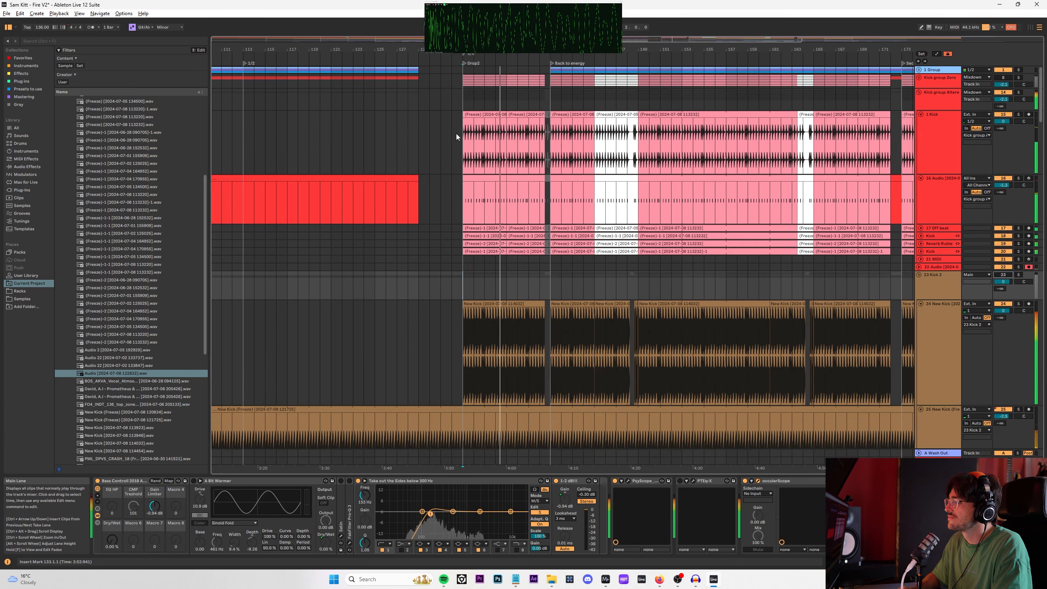
click(935, 176)
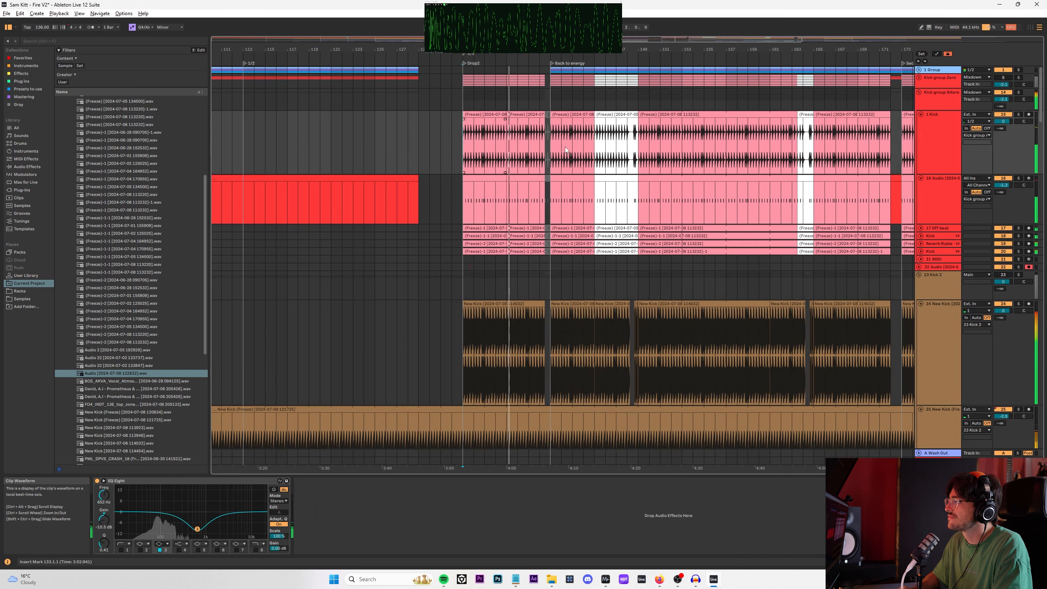
click(935, 178)
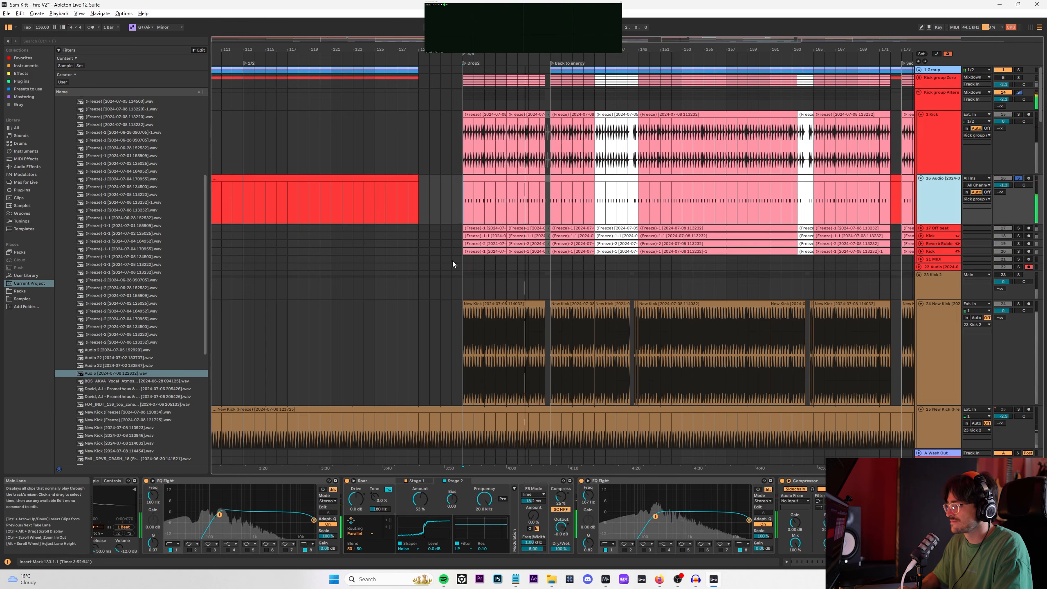
Step: Add the Kick track to the solo with 16 Audio, and clear the solos to hear Kick group Altered in the full mix
click(1018, 115)
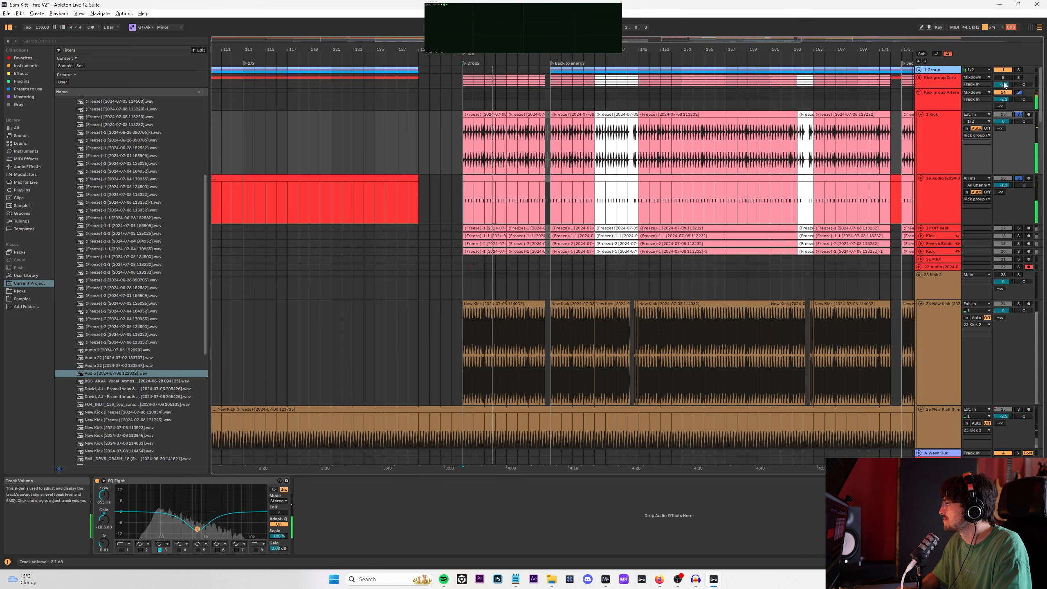
click(1019, 93)
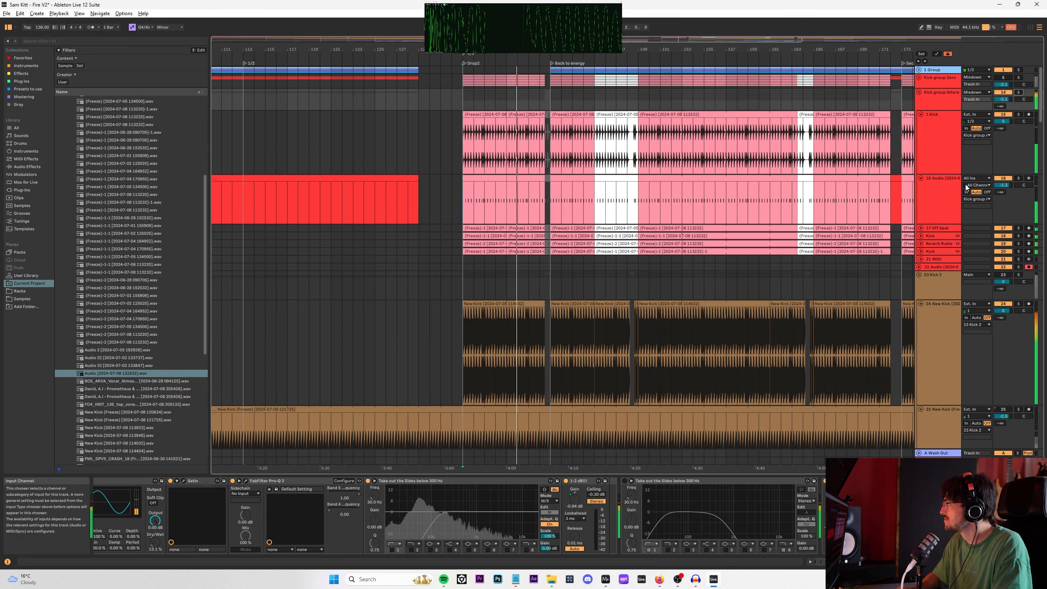
Step: Play from the Chorus (A) marker and switch from Kick group Altered to Kick 2, with 25 New Kick (Freeze) muted
drag(561, 49, 487, 154)
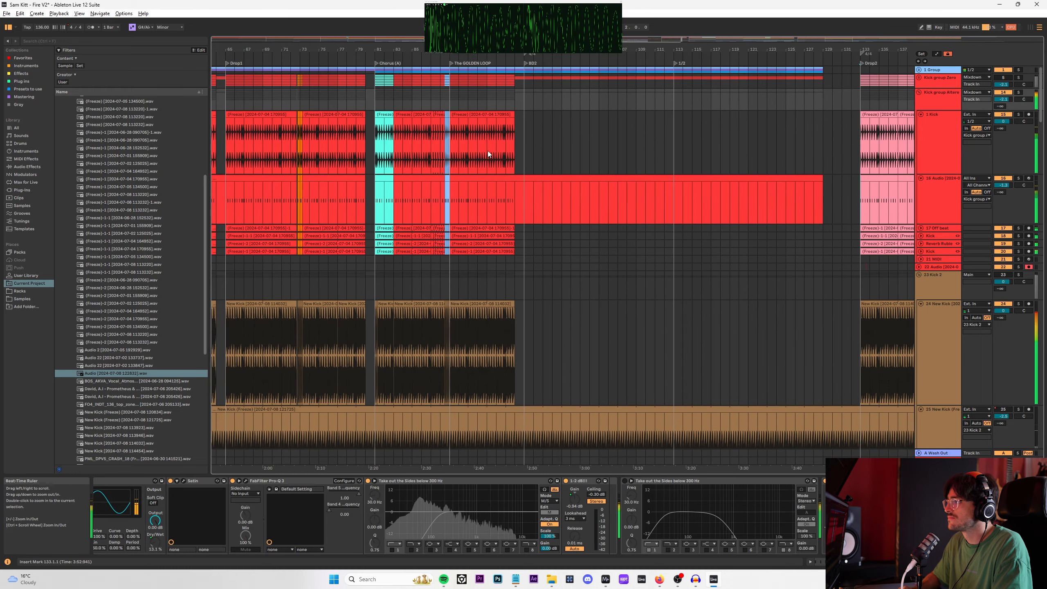
click(370, 149)
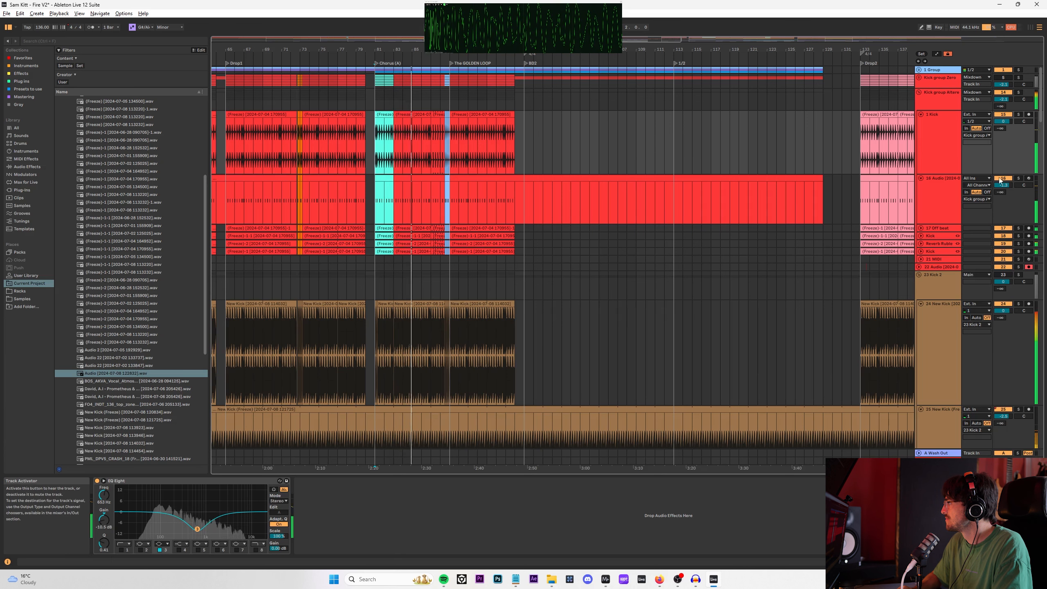
click(1006, 273)
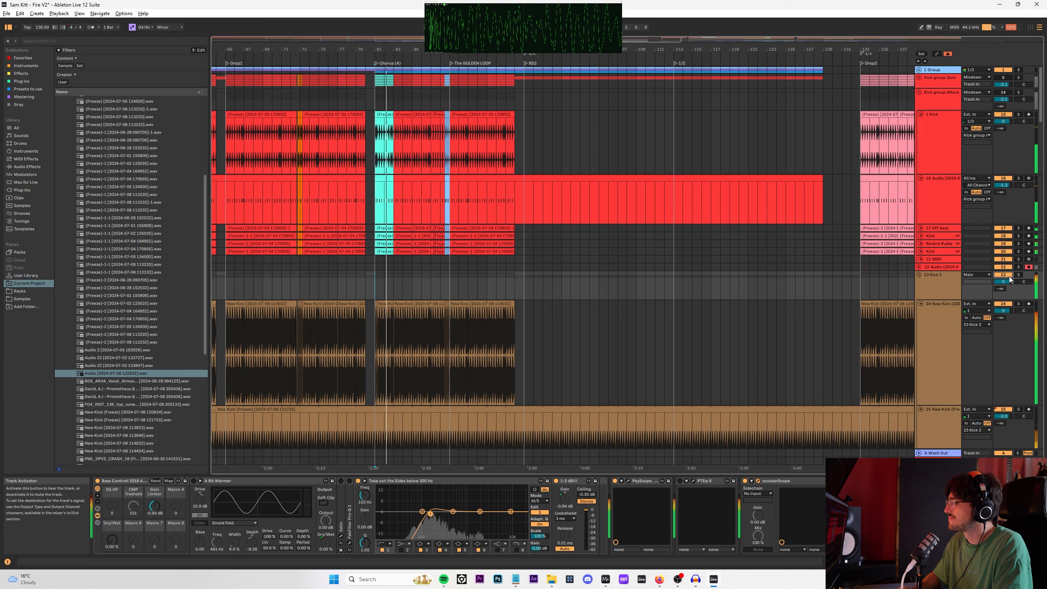
click(707, 315)
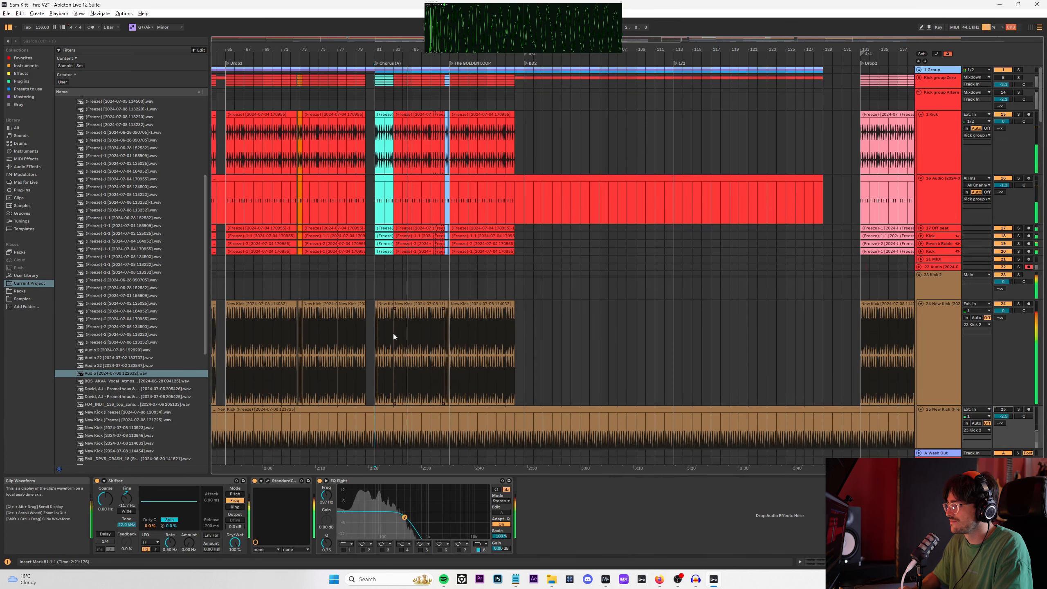
ctrl+scroll(391, 331, up, 5)
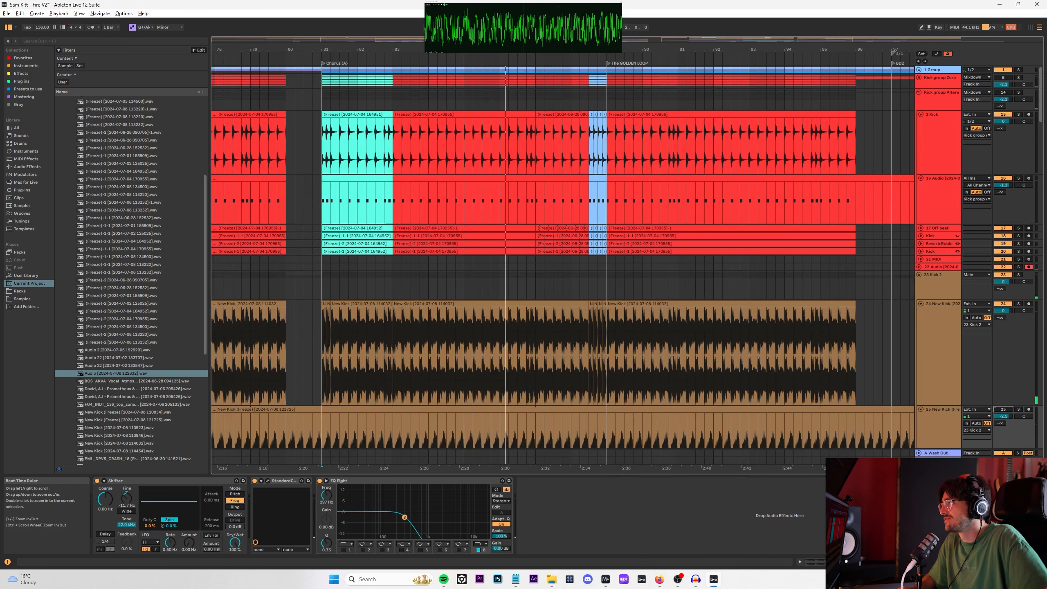
Step: Select the first two bars of The GOLDEN LOOP, from bar 89, across the kick tracks down to 24 New Kick
scroll(561, 264, down, 3)
drag(660, 144, 612, 124)
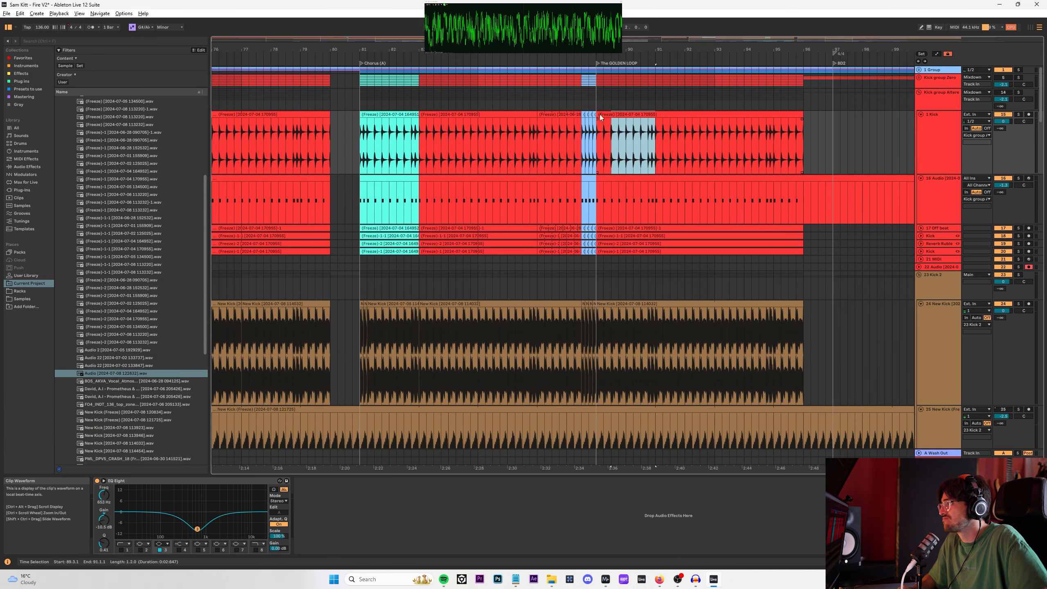
click(659, 342)
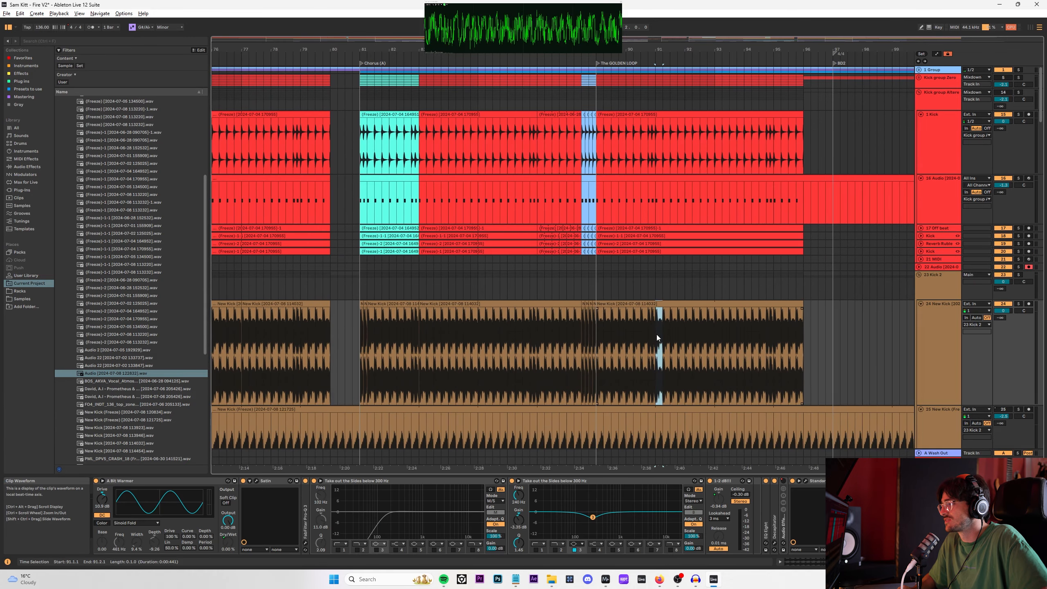
drag(656, 334, 601, 114)
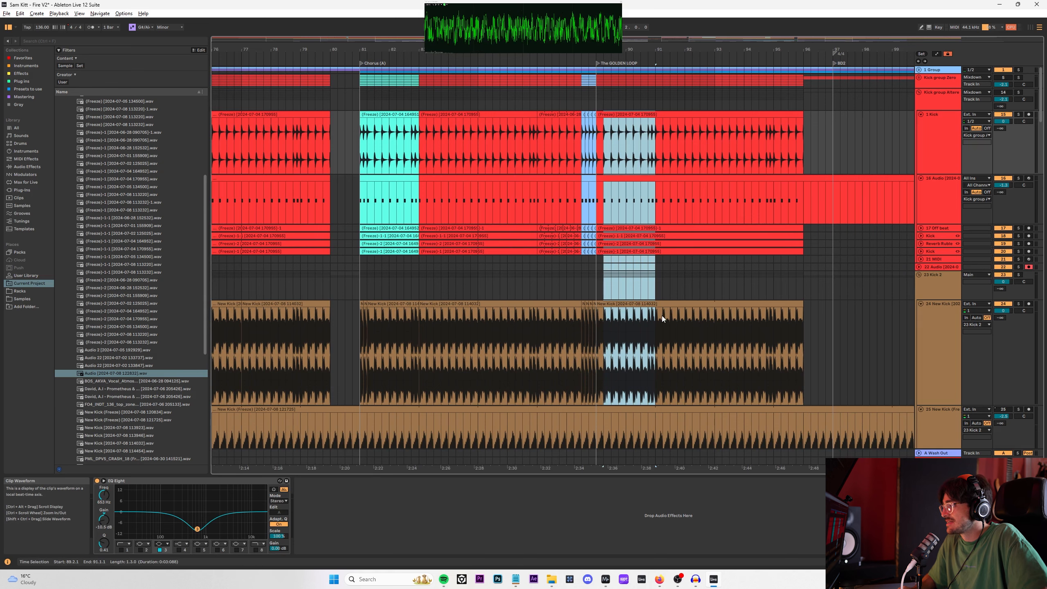
drag(662, 316, 619, 120)
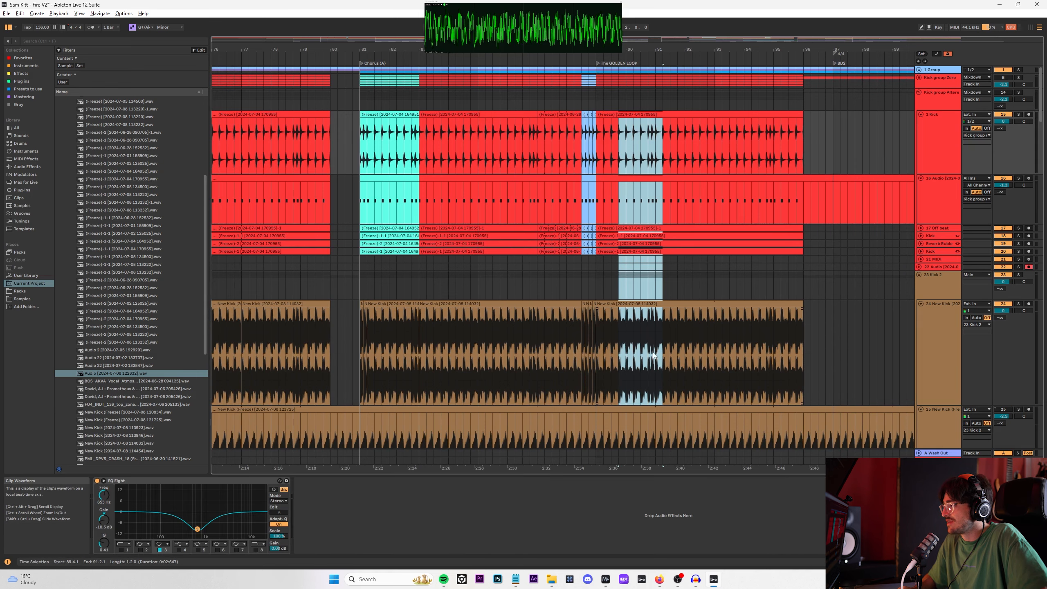
drag(656, 356, 596, 118)
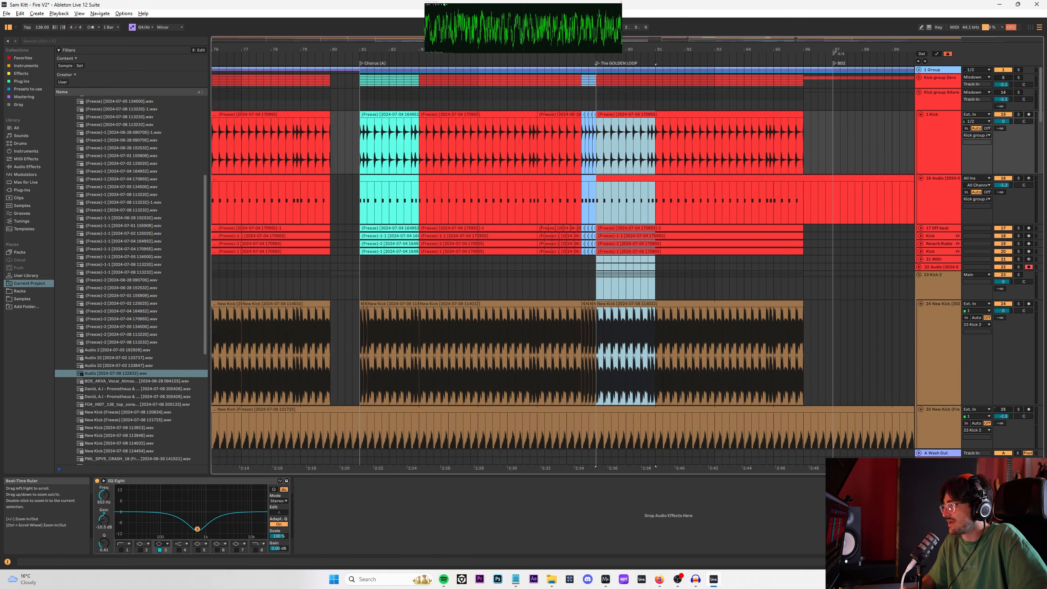
drag(655, 468, 655, 512)
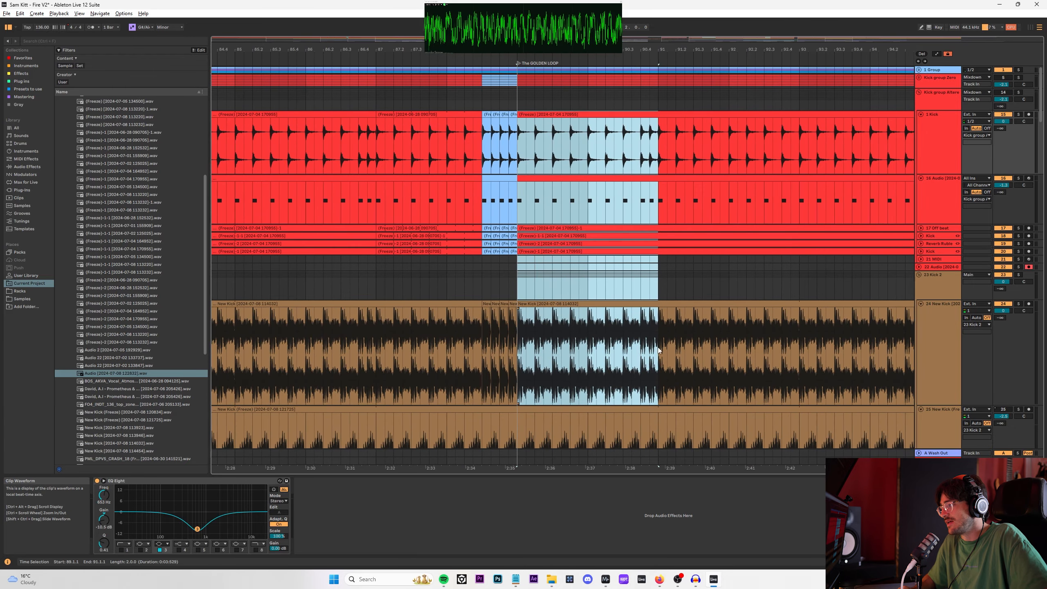
drag(658, 351, 518, 120)
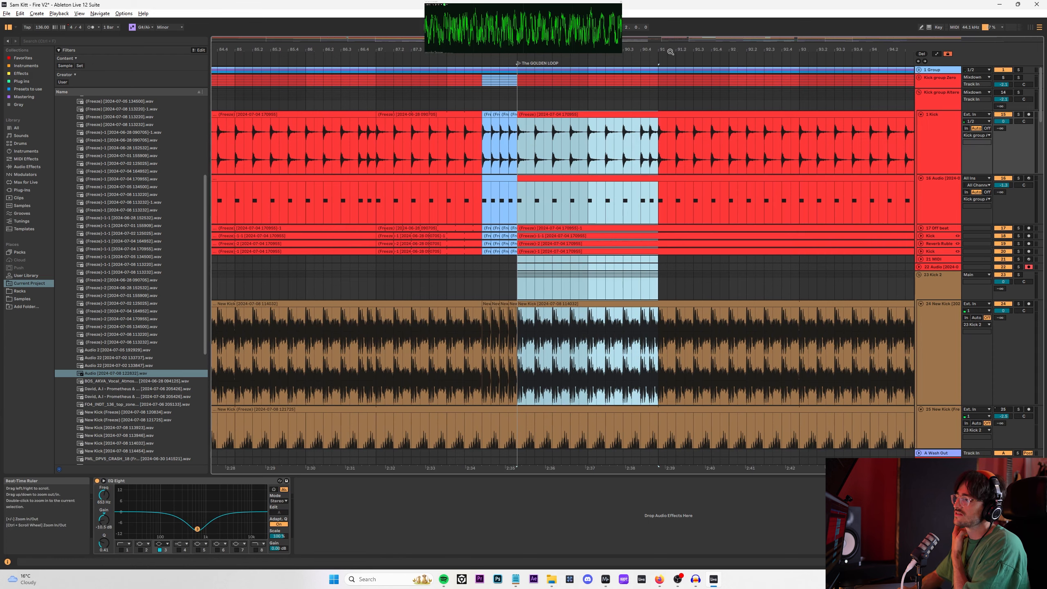
Step: Split the 24 New Kick clip in Drop2 at bar 137 and loop playback over the four bars from bar 133
drag(647, 49, 633, 5)
ctrl+scroll(678, 305, up, 4)
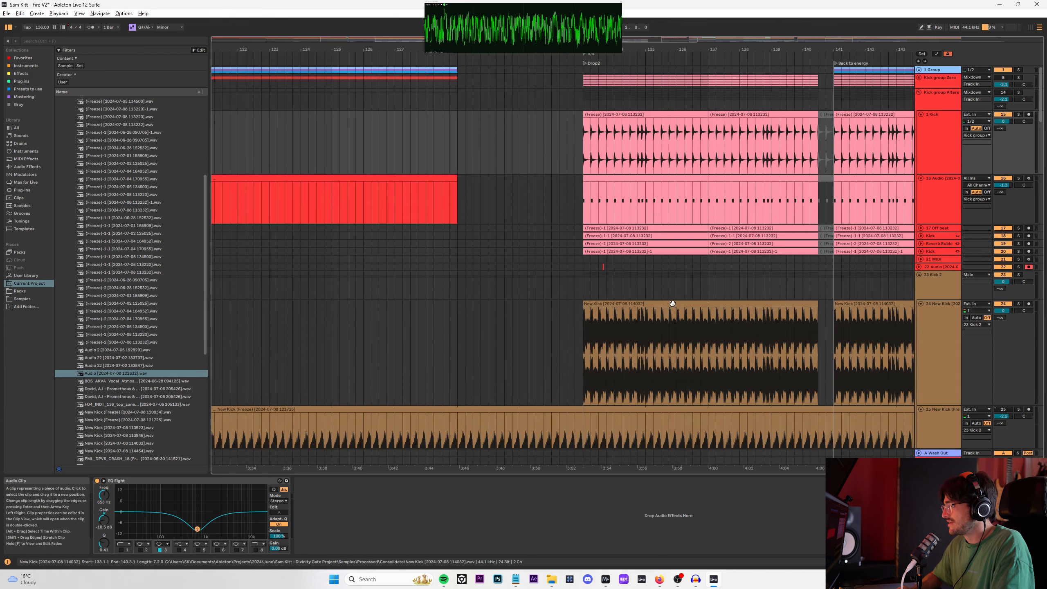
click(678, 305)
drag(704, 321, 584, 305)
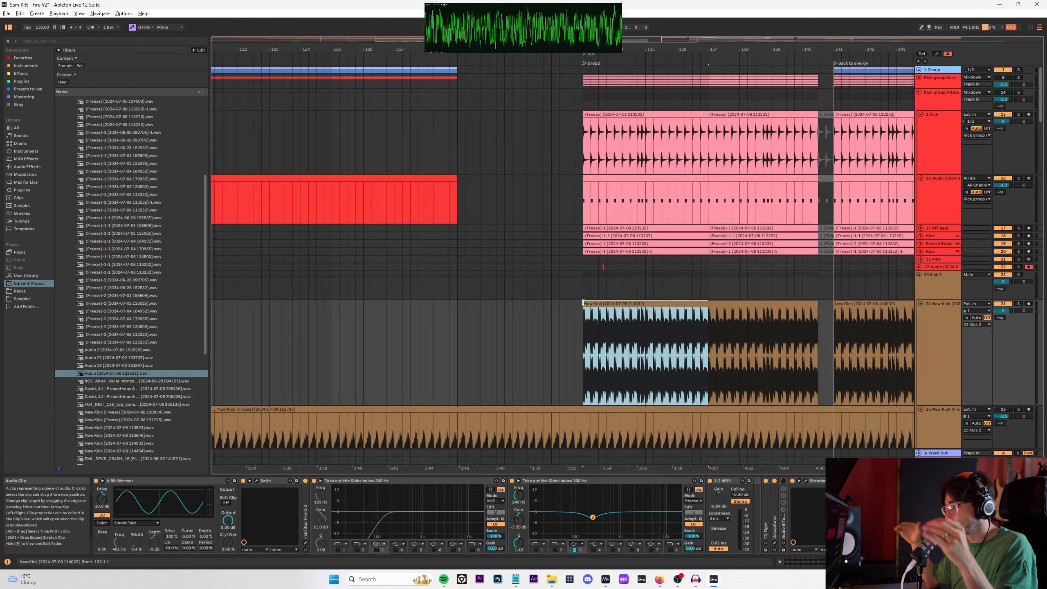
click(585, 317)
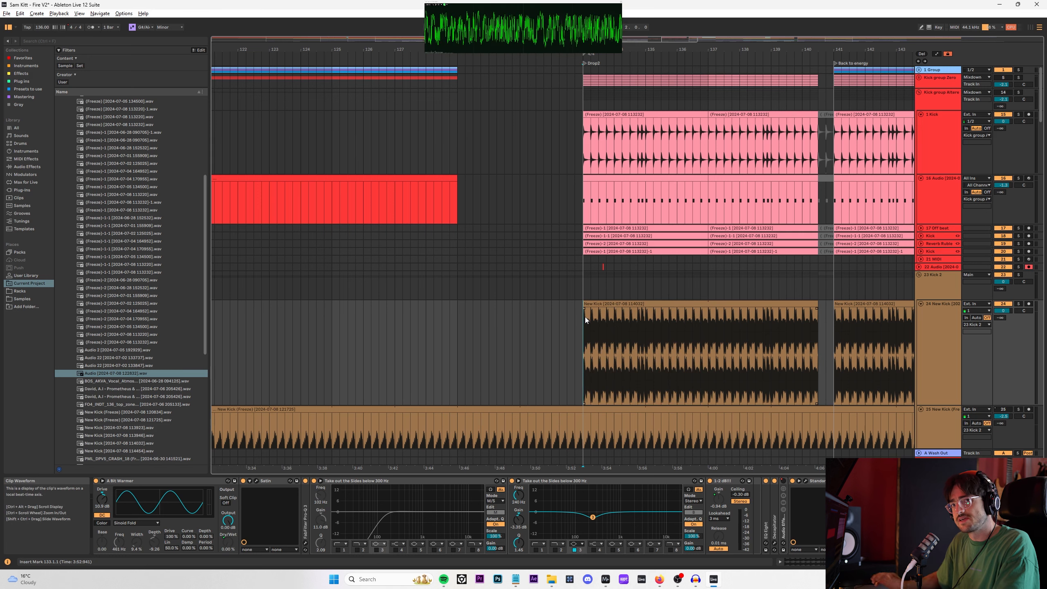
click(708, 327)
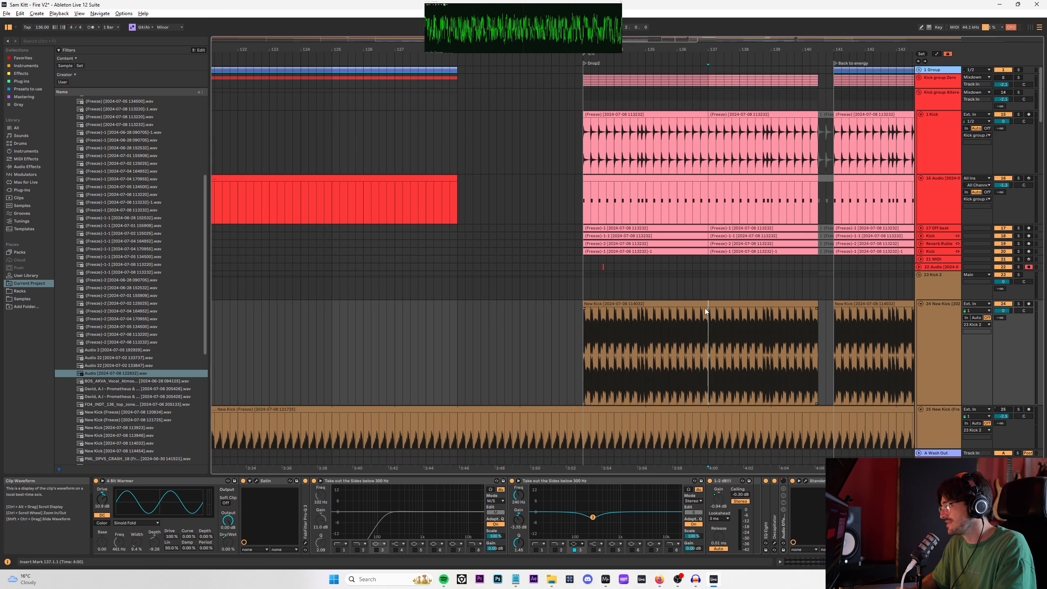
key(ctrl+e)
click(697, 303)
key(space)
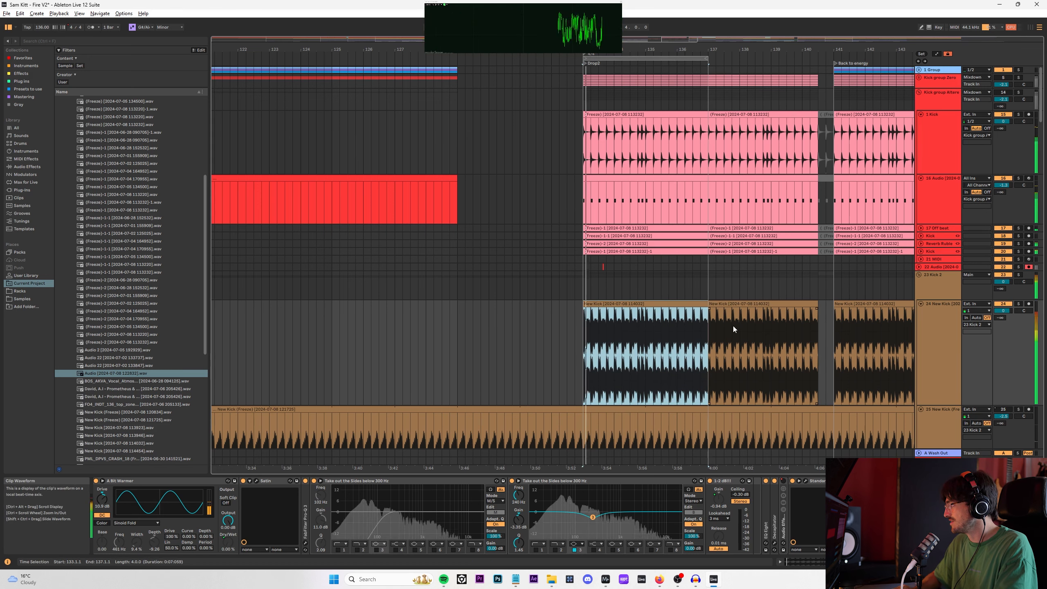
Step: Fold Kick group Altered, make the Kick 2 group track taller, and select Kick 2 to show its device chain
click(919, 93)
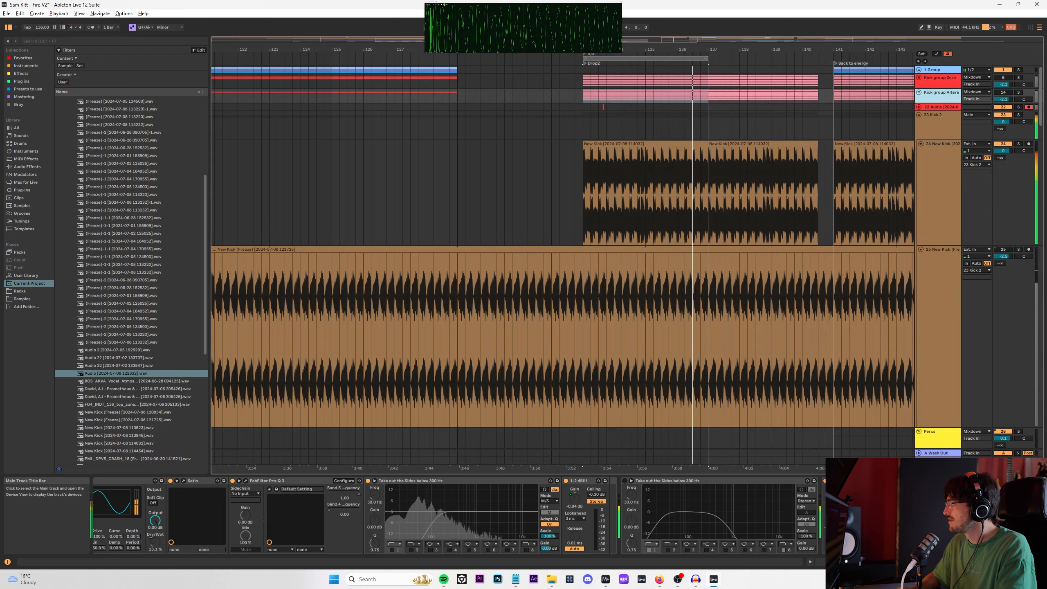
scroll(955, 132, up, 2)
click(955, 132)
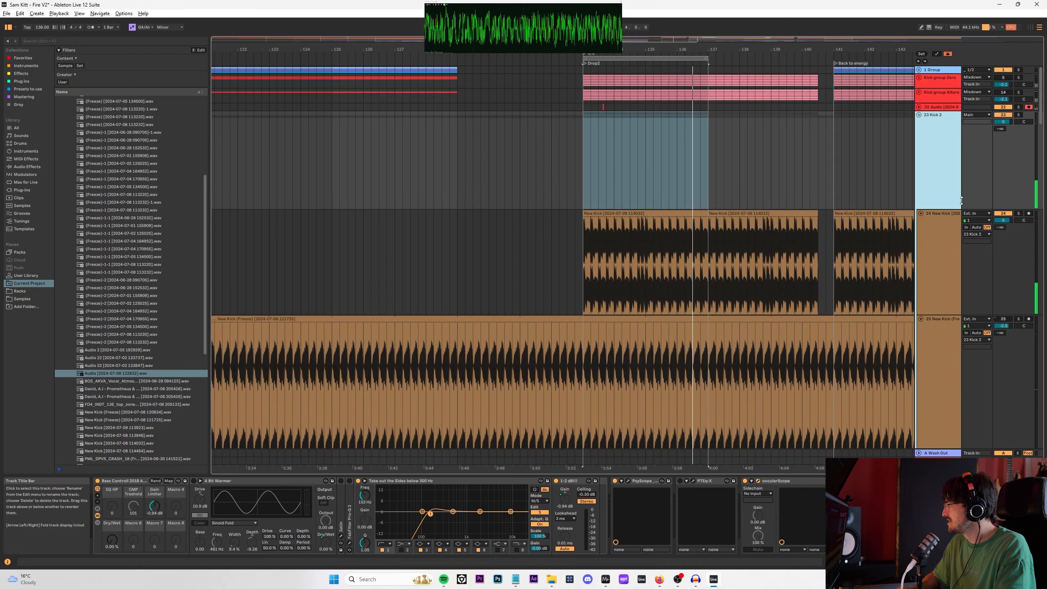
key(space)
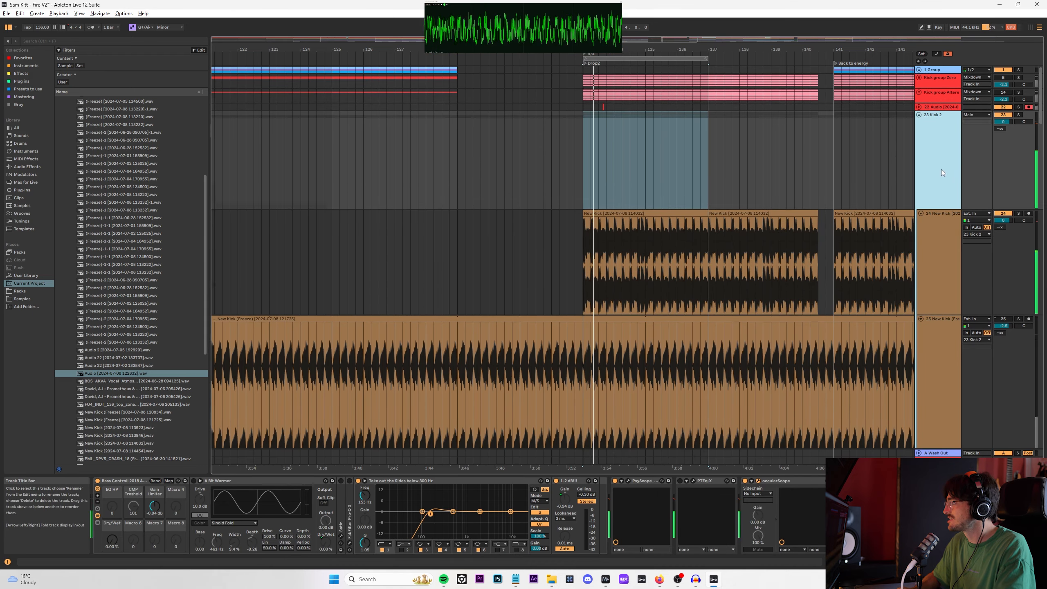
scroll(940, 168, down, 5)
click(934, 405)
scroll(912, 324, up, 5)
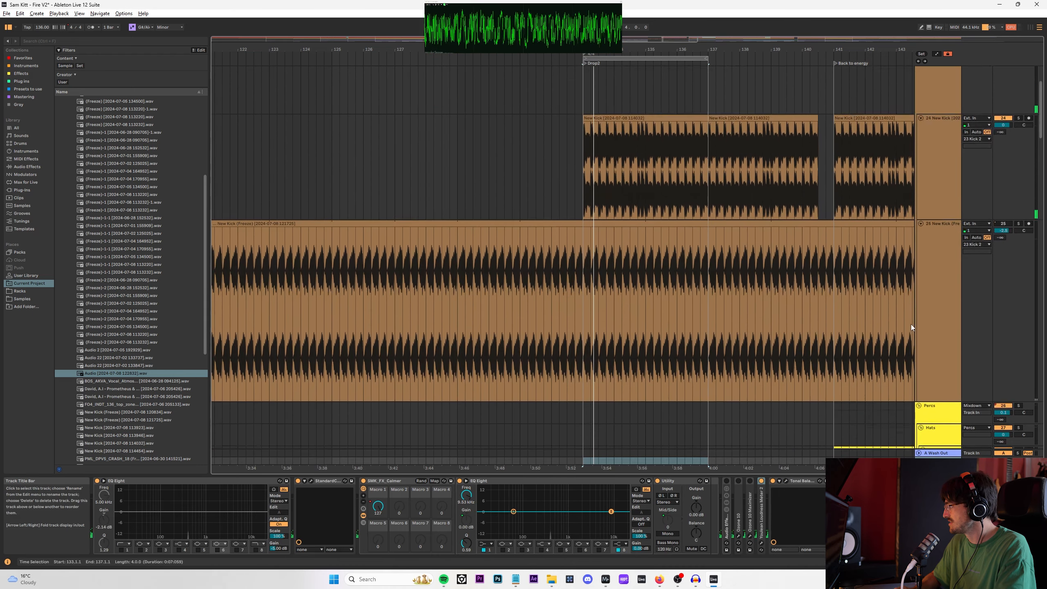
click(940, 198)
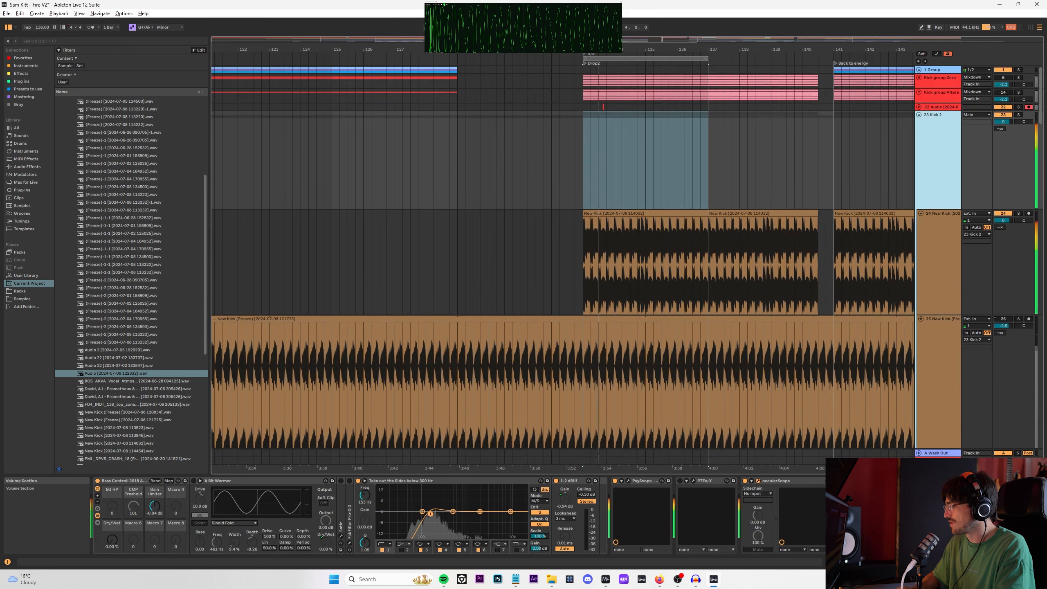
Step: Open StandardCLIP on the Main track and compare how Kick 2, Kick group Altered and the original kick group hit it
click(645, 461)
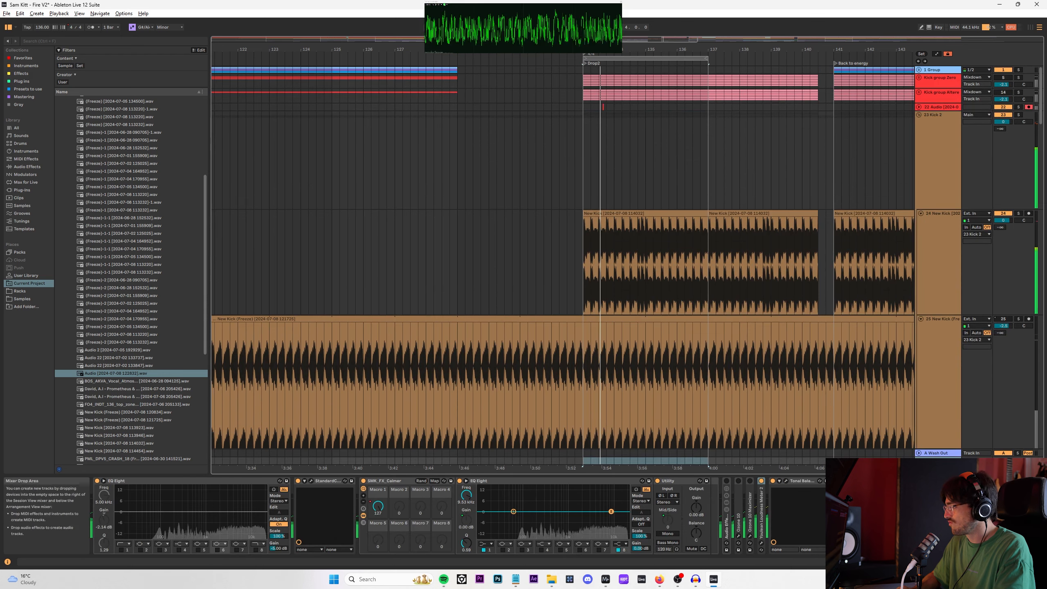
click(311, 481)
click(940, 165)
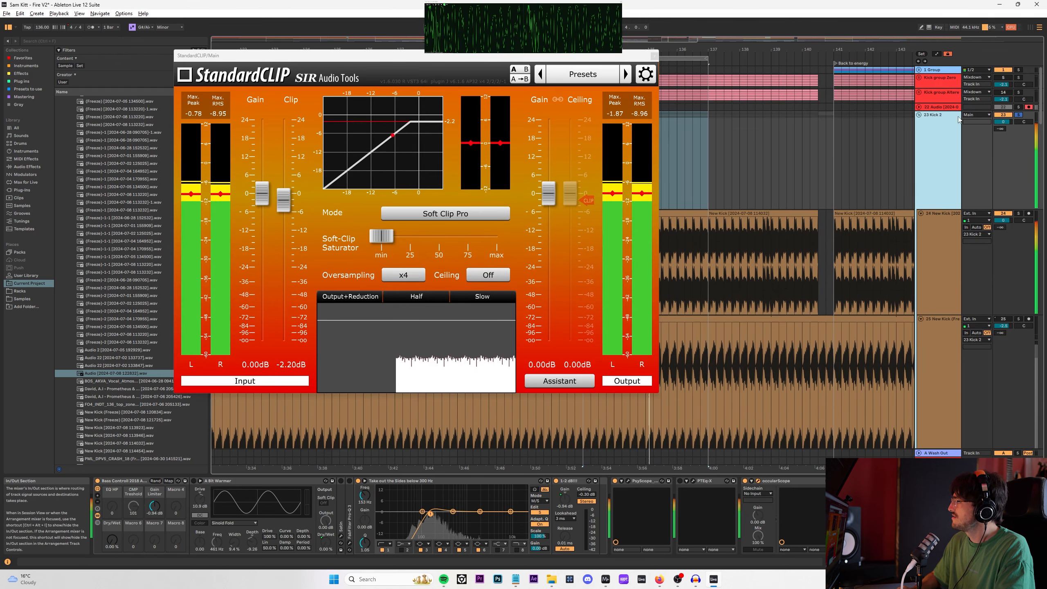
click(943, 91)
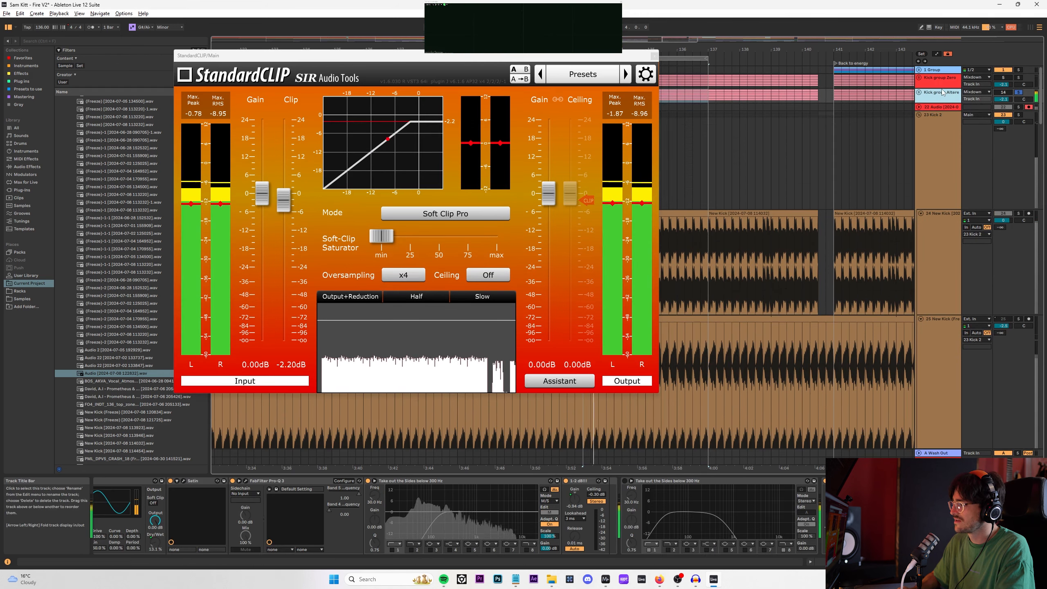
click(941, 83)
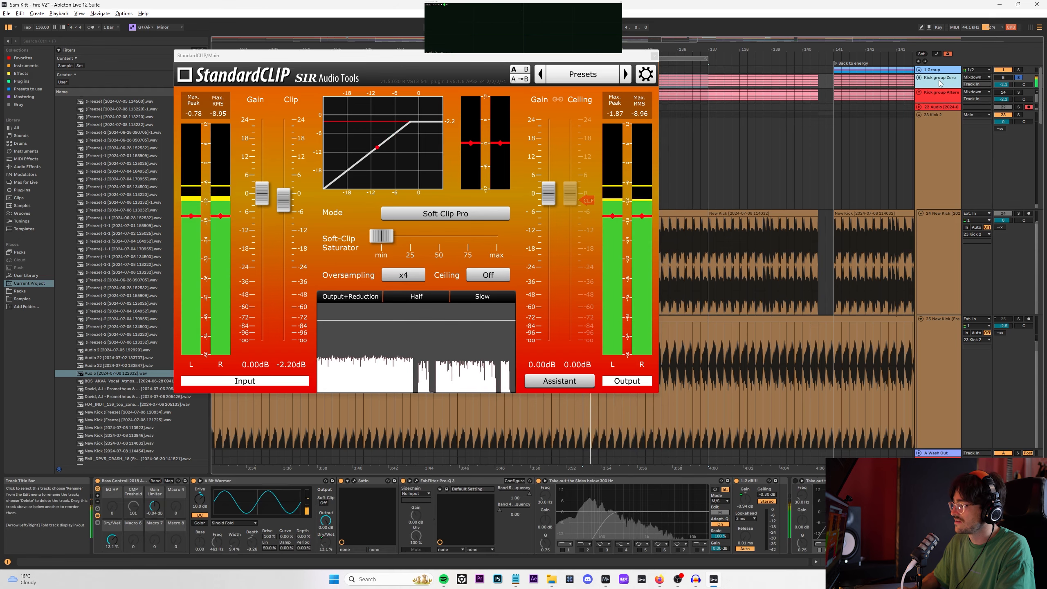
click(947, 141)
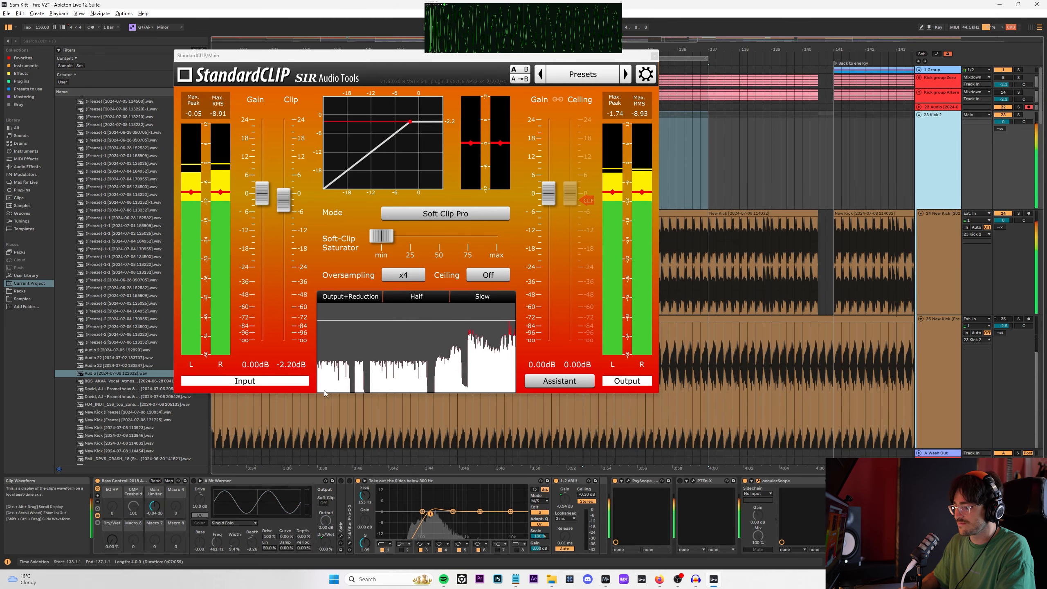
click(938, 462)
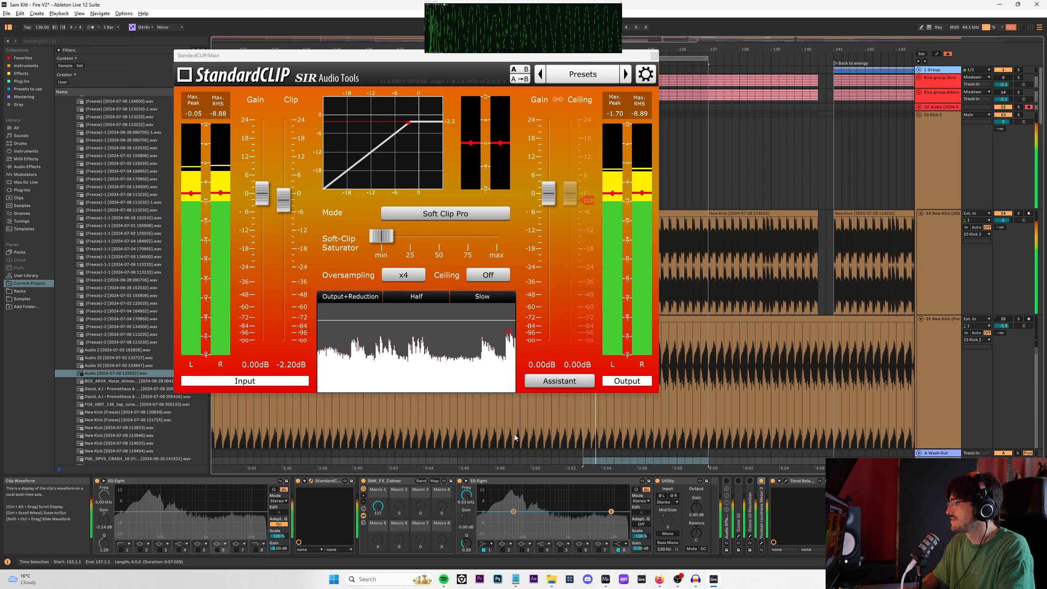
click(654, 57)
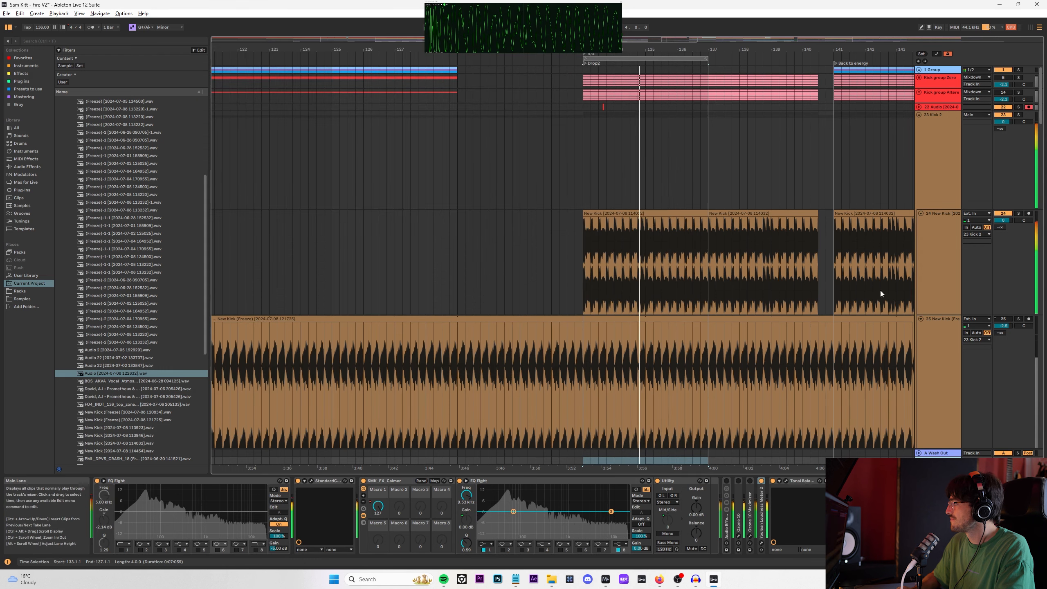
Step: Select the 24 New Kick track and extend the loop to the end of its Drop2 clips
click(951, 227)
scroll(948, 244, down, 3)
scroll(621, 90, up, 3)
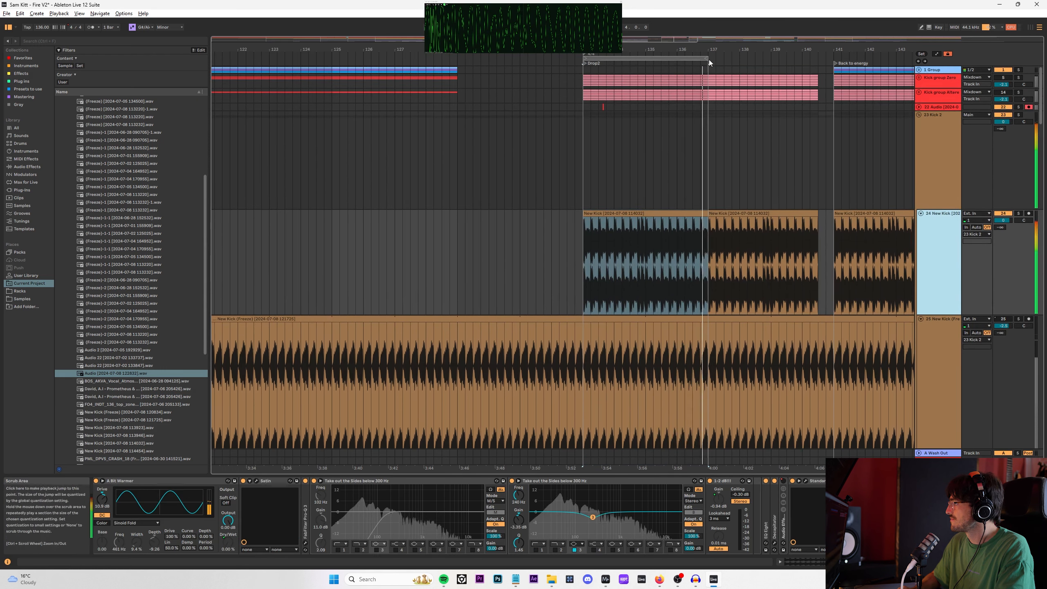
drag(709, 61, 817, 196)
Step: Play the mix with Kick 2 from bar 141 and from bar 165
click(839, 171)
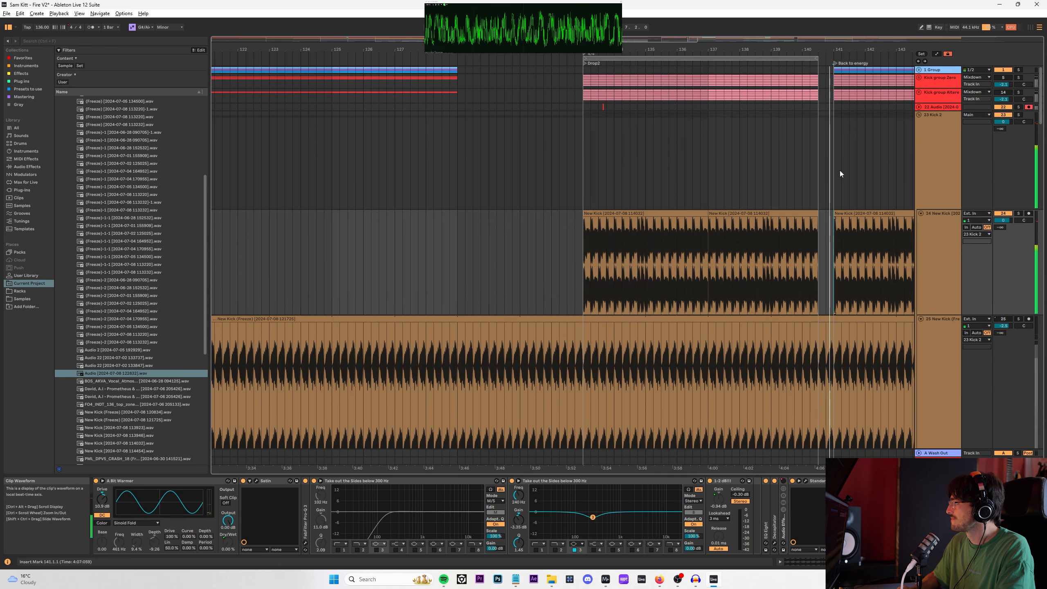
scroll(712, 262, down, 3)
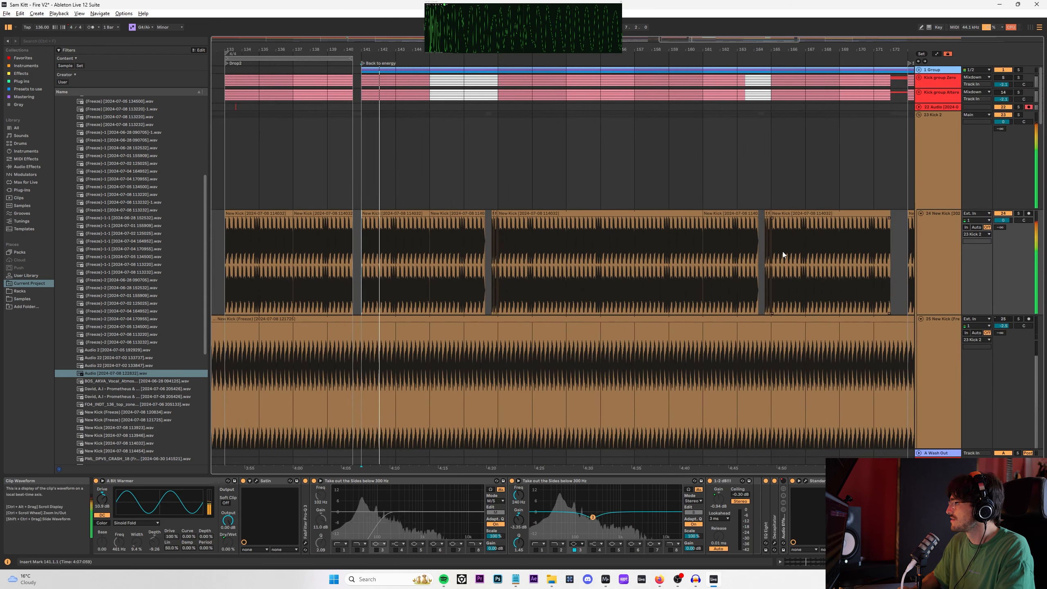
click(771, 252)
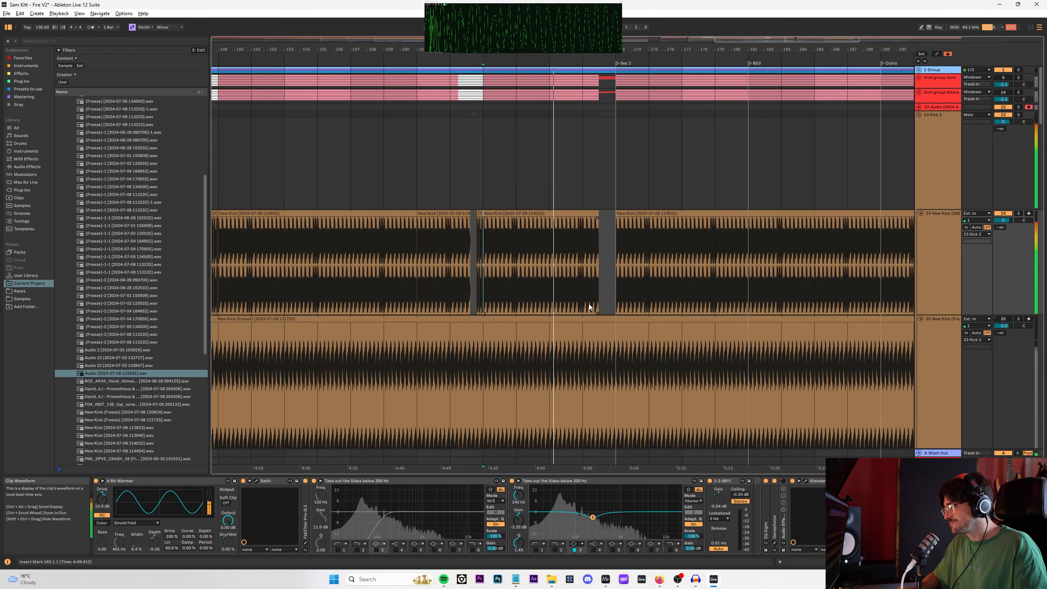
Step: Play the mix from bar 172 and from Sec 2, switching from Kick 2 to Kick group Altered, and unfold the altered group
click(606, 272)
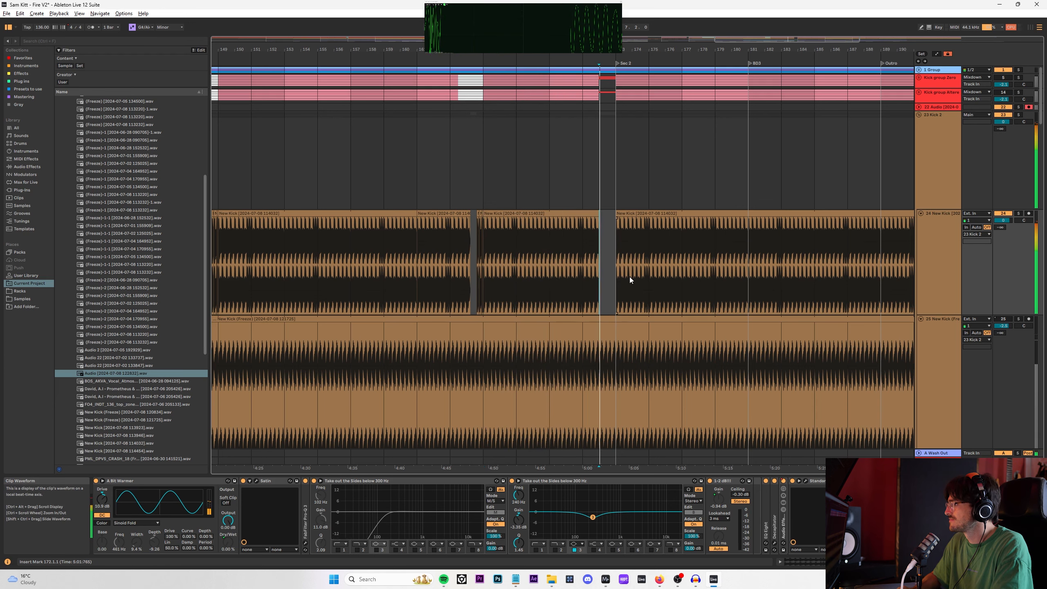
click(611, 248)
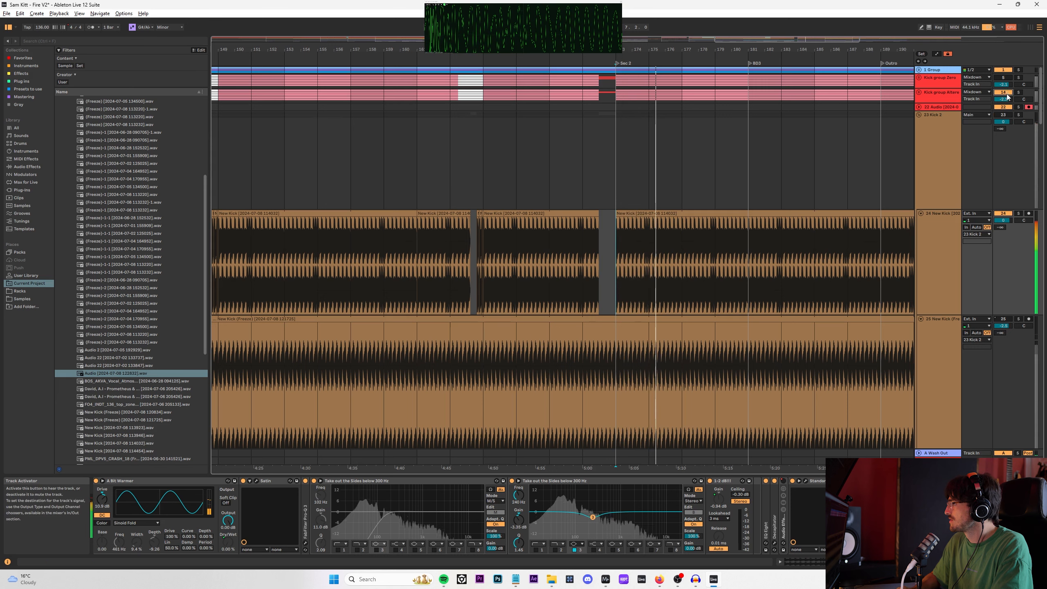
click(919, 93)
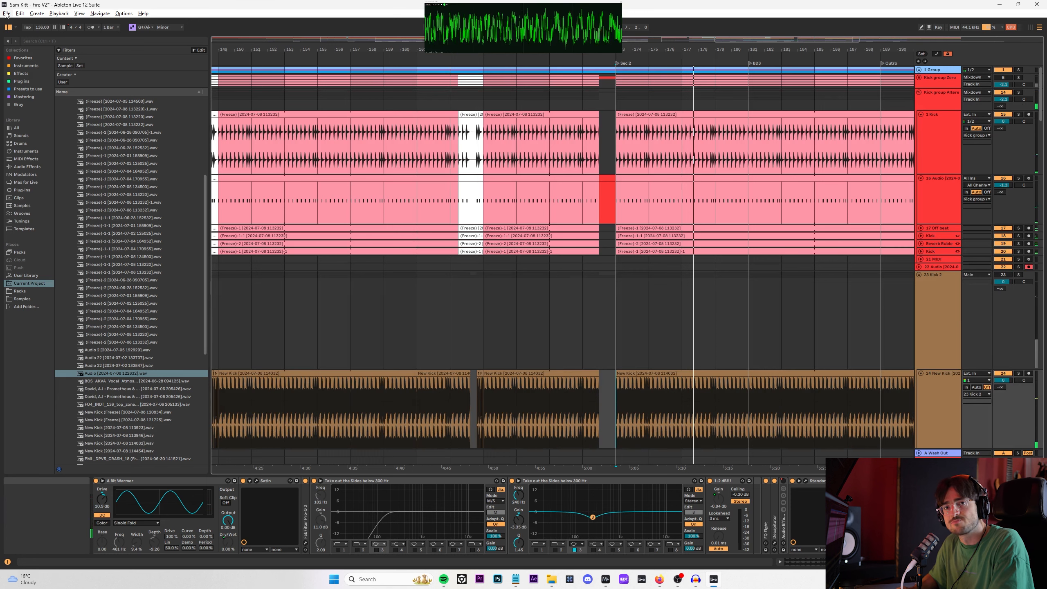
Step: Extend the loop from Drop2 to bar 160 and play Kick group Altered from just before Drop2
drag(625, 206, 872, 152)
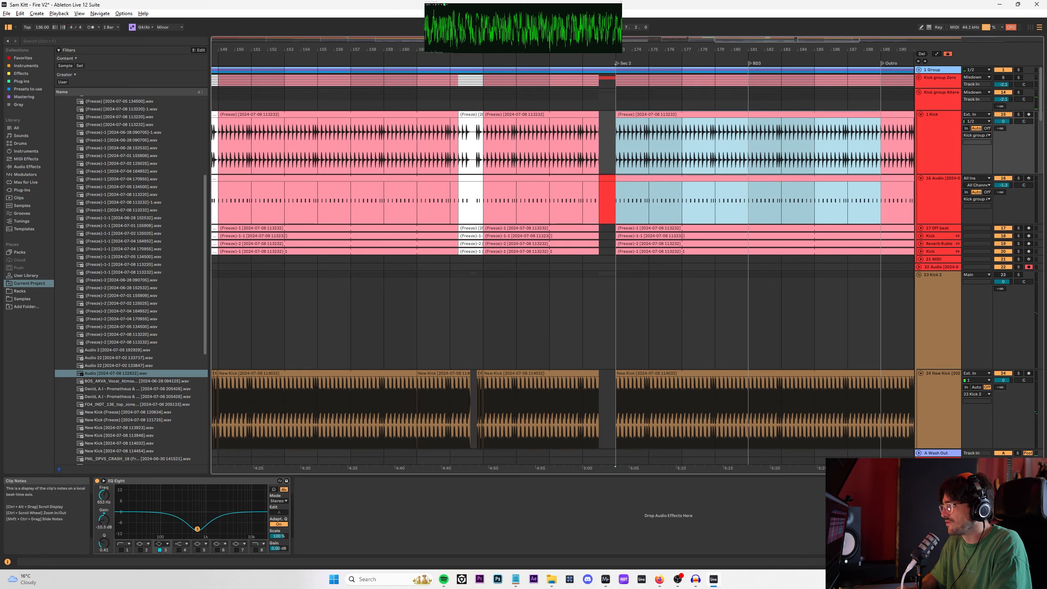
drag(801, 40, 708, 39)
drag(307, 140, 823, 437)
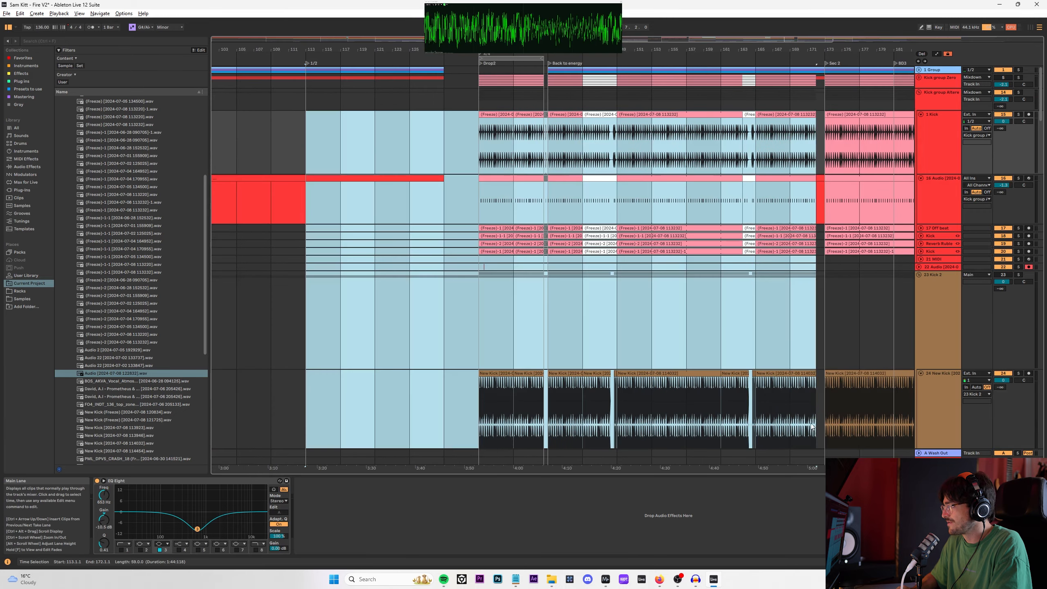
click(437, 143)
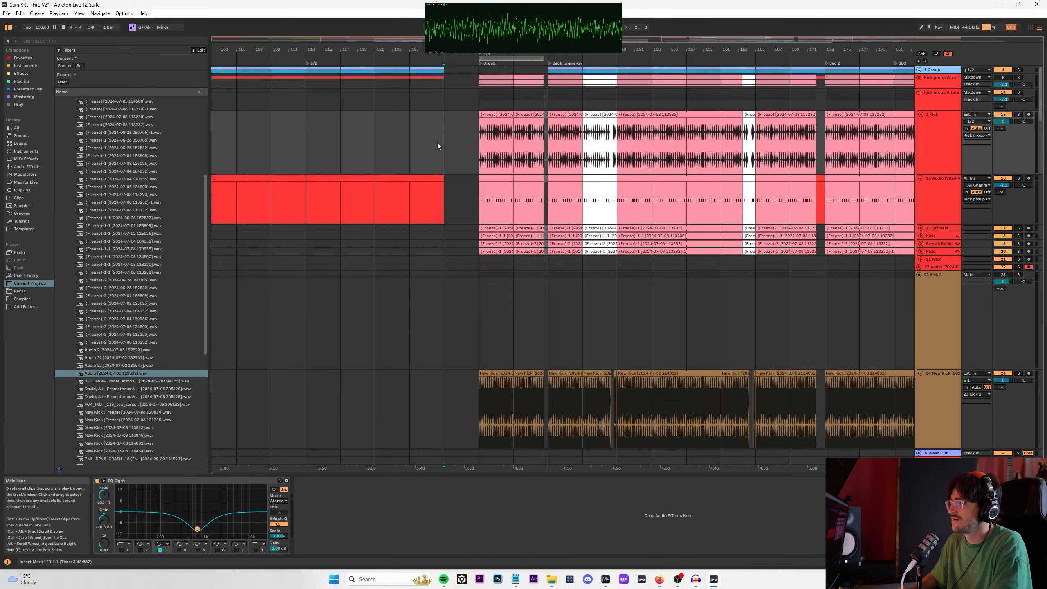
click(471, 138)
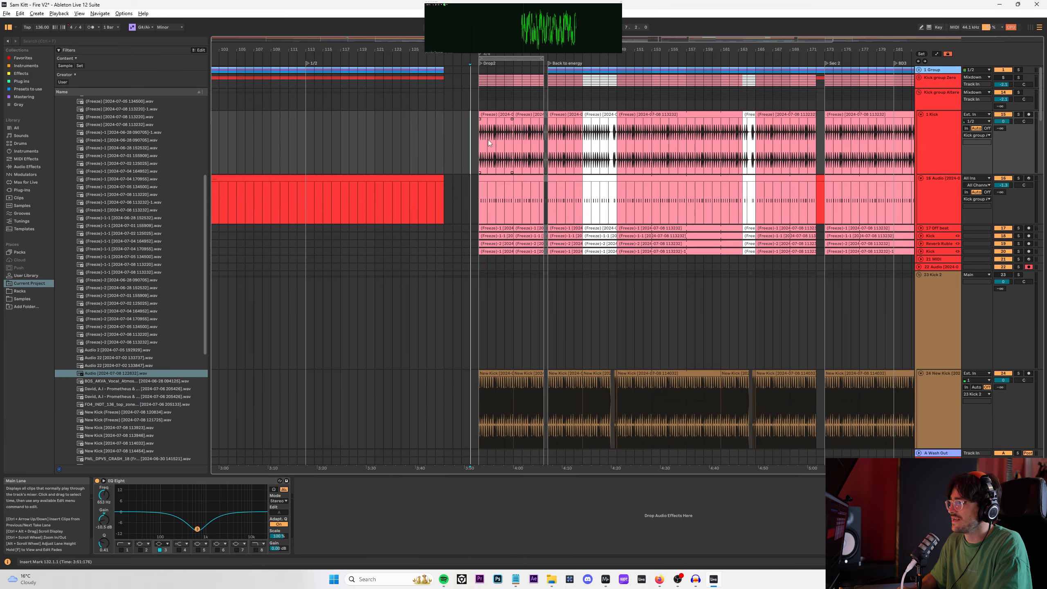
click(545, 59)
drag(544, 59, 712, 59)
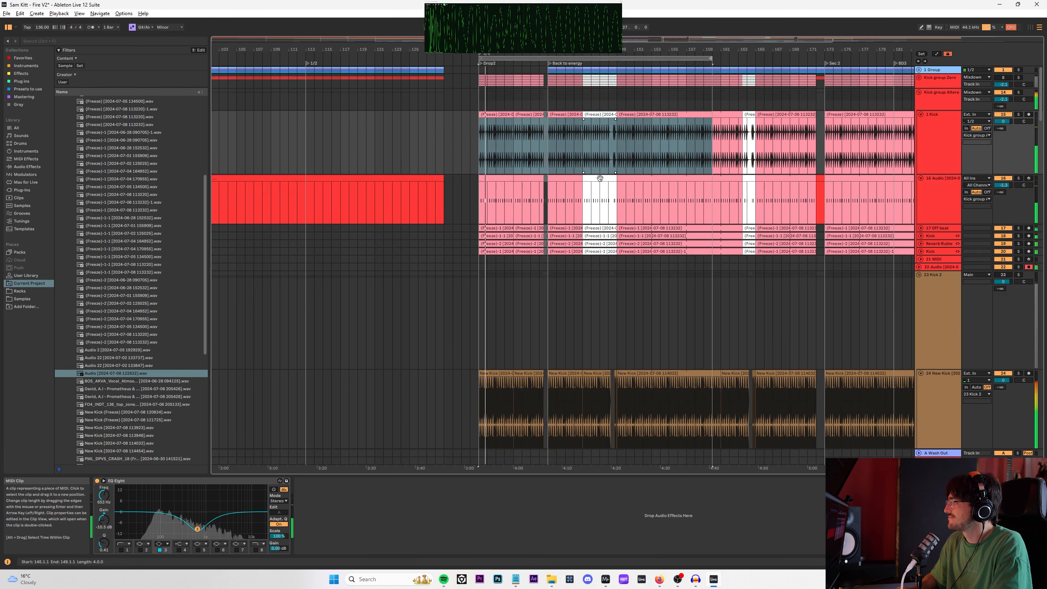
Step: Listen to Kick group Altered in solo and its 17 Off beat layer in solo during Drop2, and mute that layer
click(966, 102)
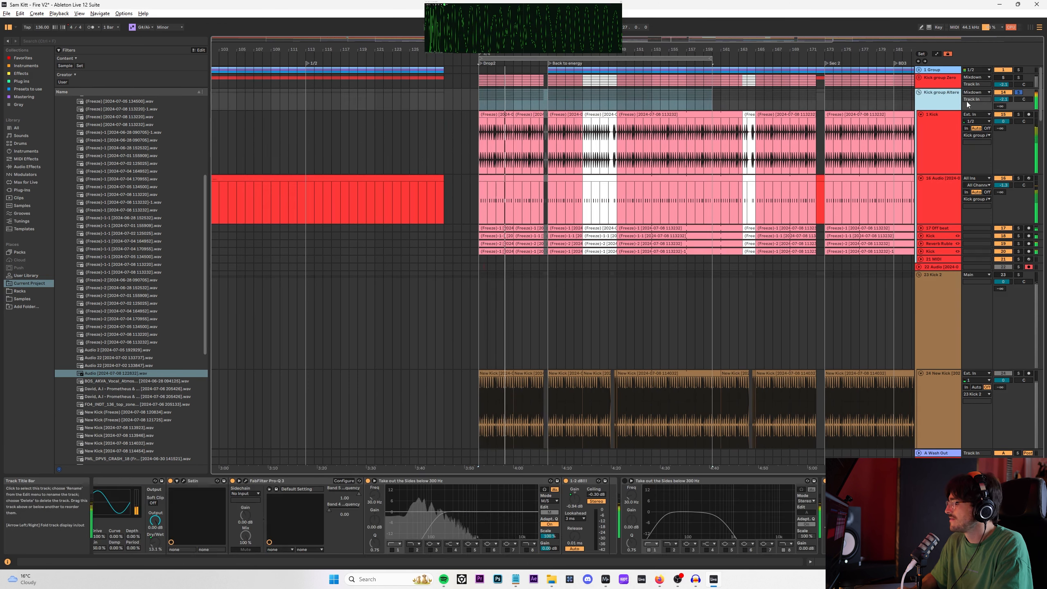
click(943, 244)
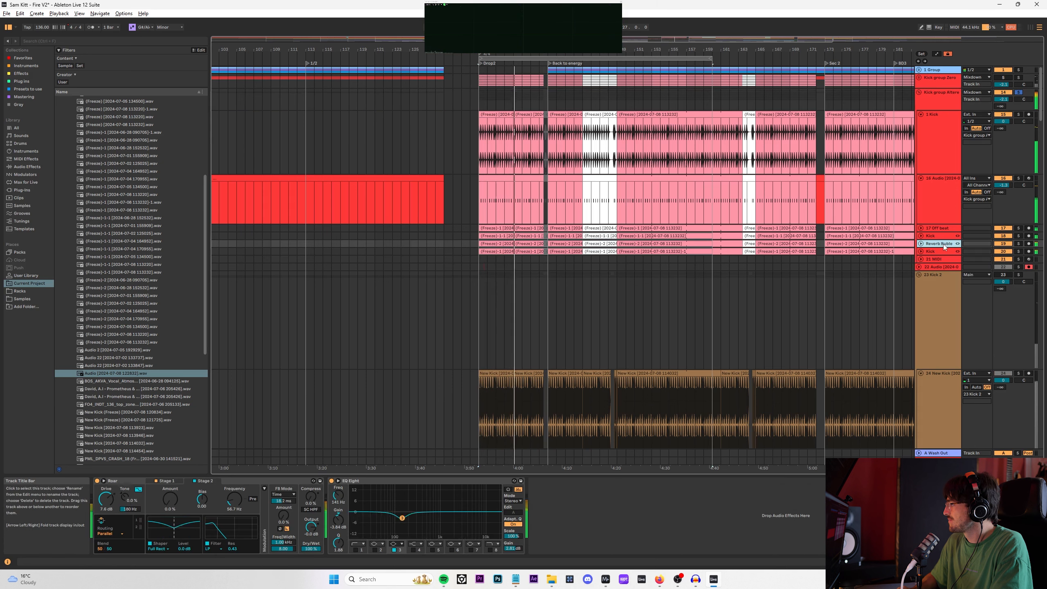
click(1018, 228)
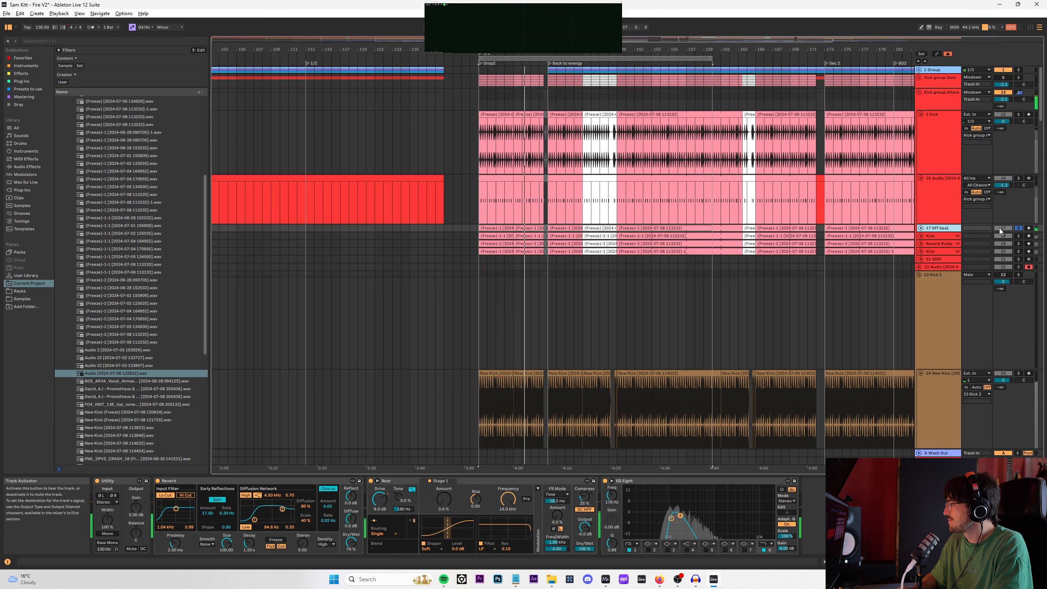
click(999, 228)
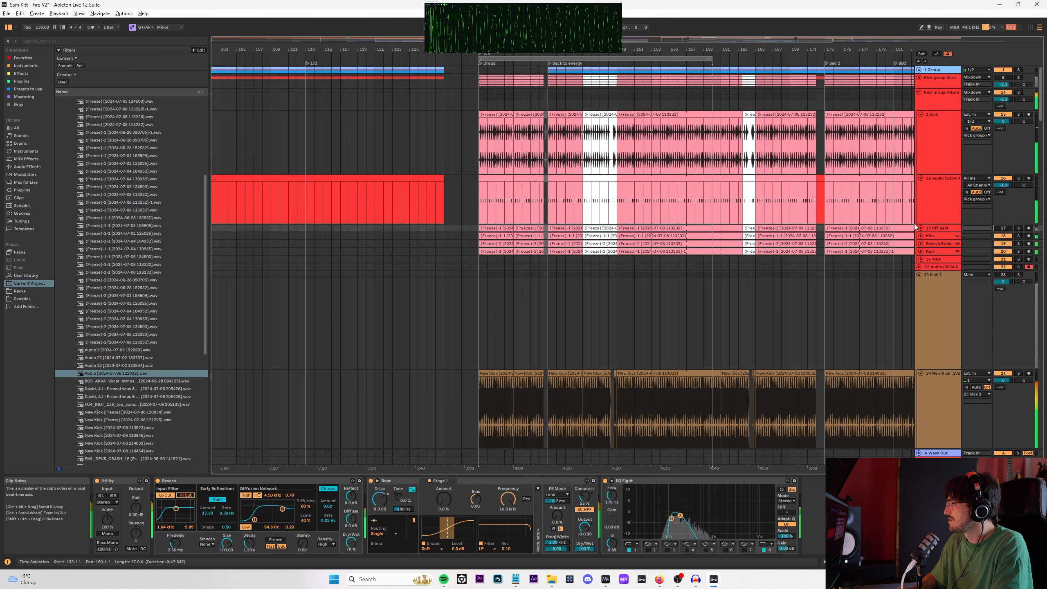
Step: Unfold the 17 Off beat track, switch it back on and lower its volume slightly
click(939, 228)
key(Right)
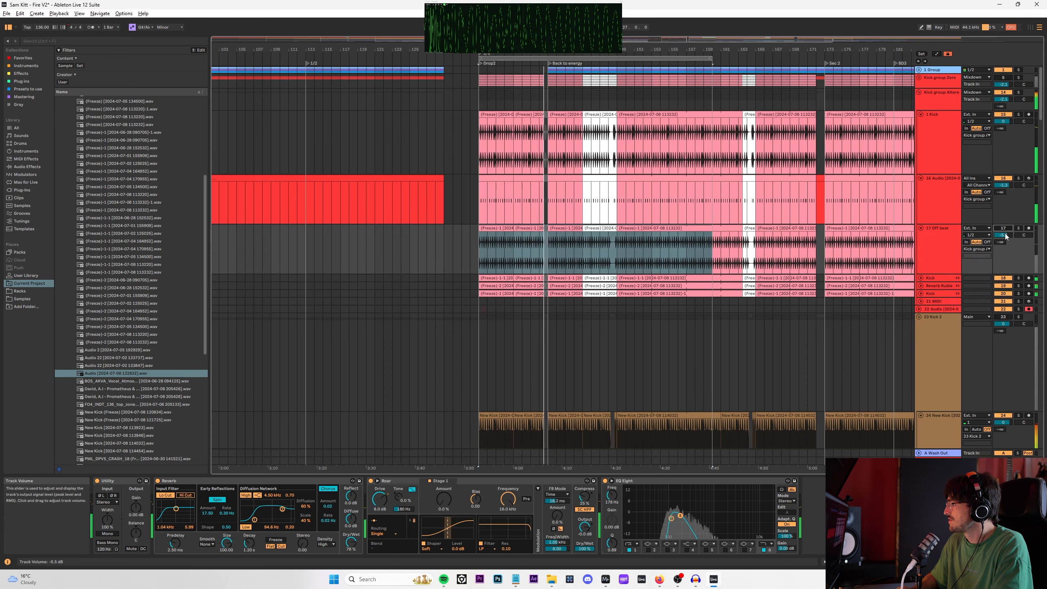
drag(1005, 236, 1006, 240)
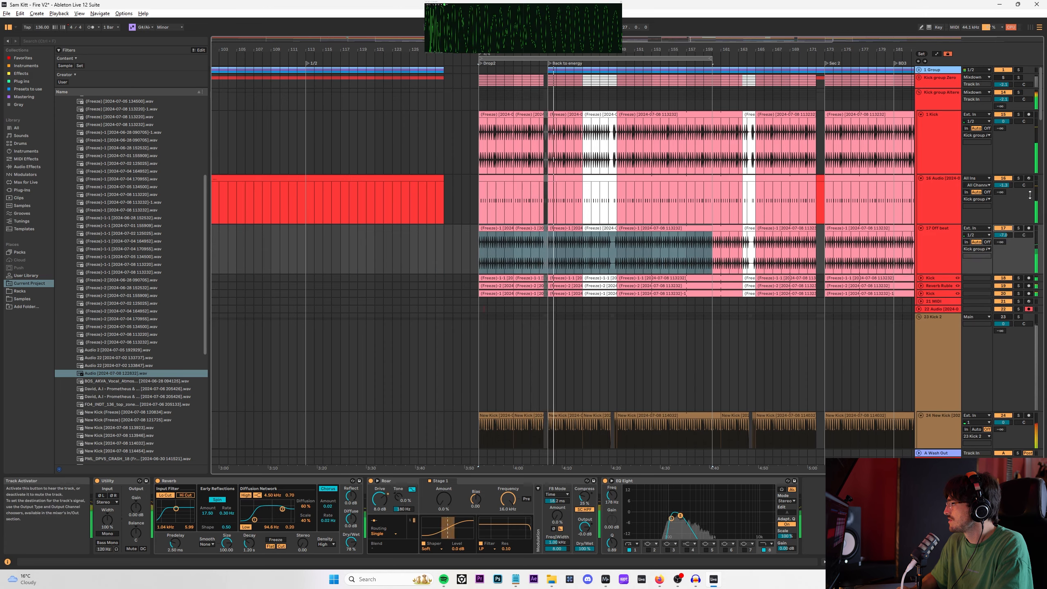
Step: Extend the 24 New Kick clip that starts at Back to energy up to the gap at bar 148.2
scroll(687, 243, down, 3)
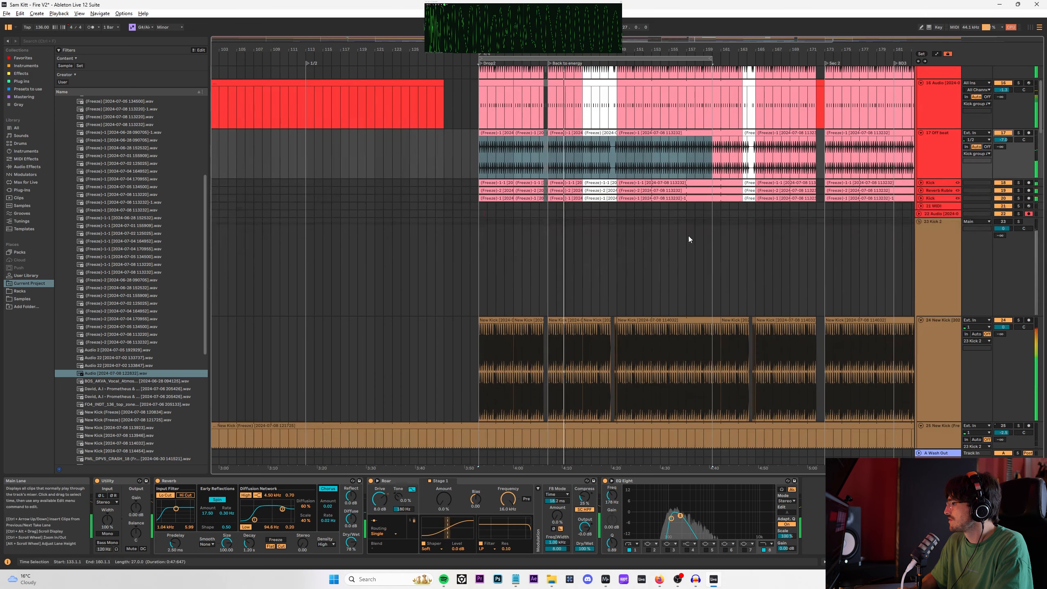
click(594, 324)
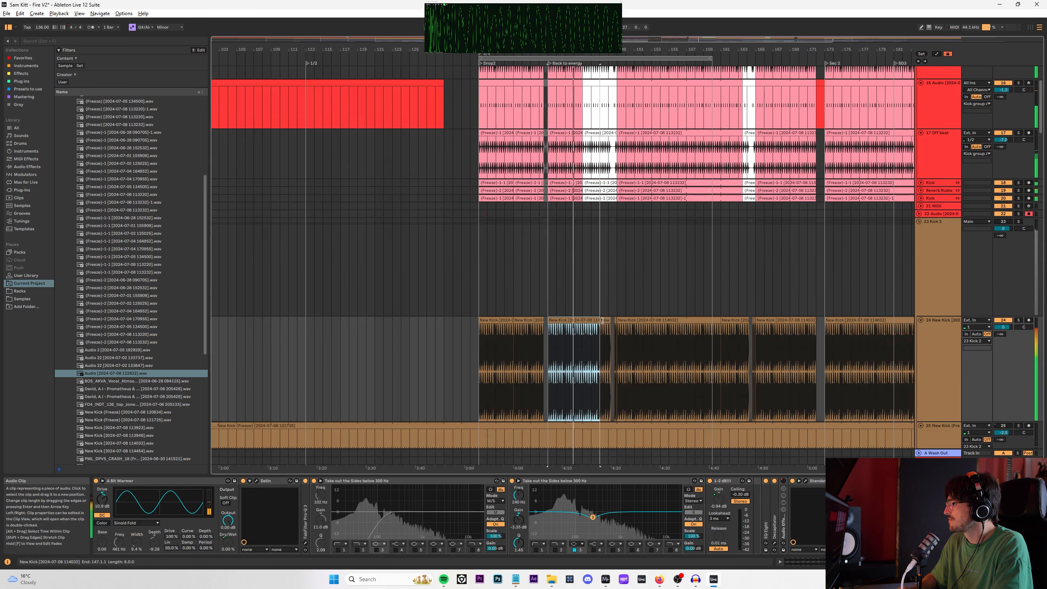
scroll(610, 324, up, 5)
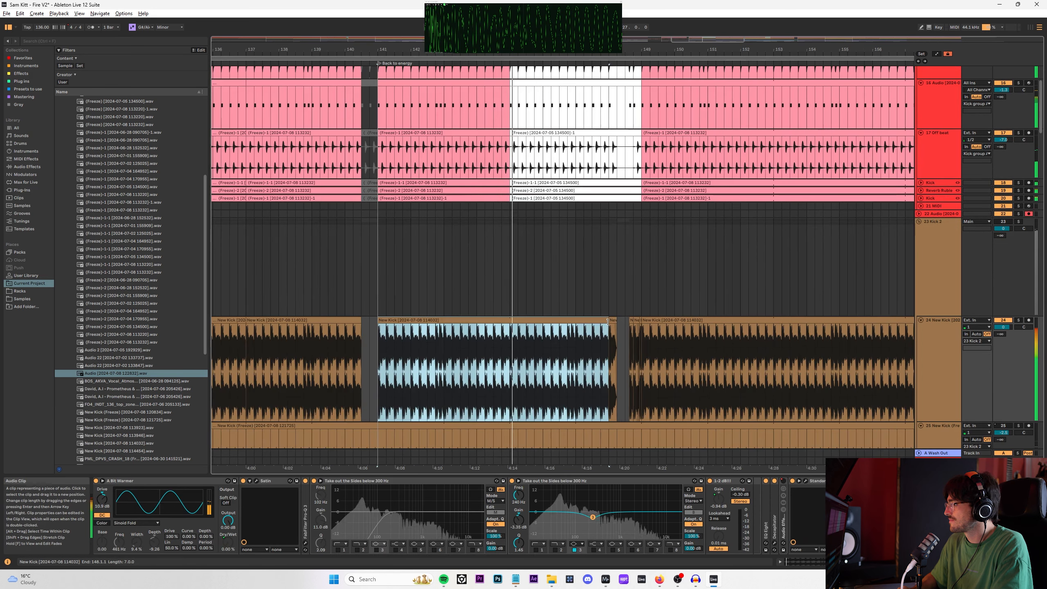
scroll(615, 322, up, 3)
scroll(636, 285, down, 4)
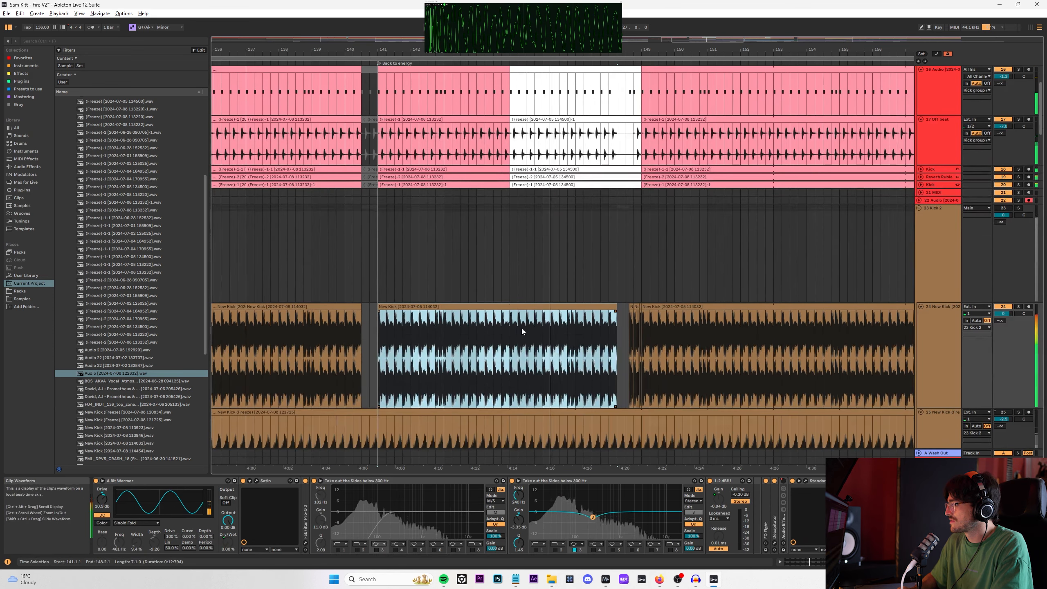
Step: Split the New Kick clip at bar 145 and color the New Kick clips from bar 145 to 149 white
click(511, 328)
key(ctrl+e)
shift+click(644, 312)
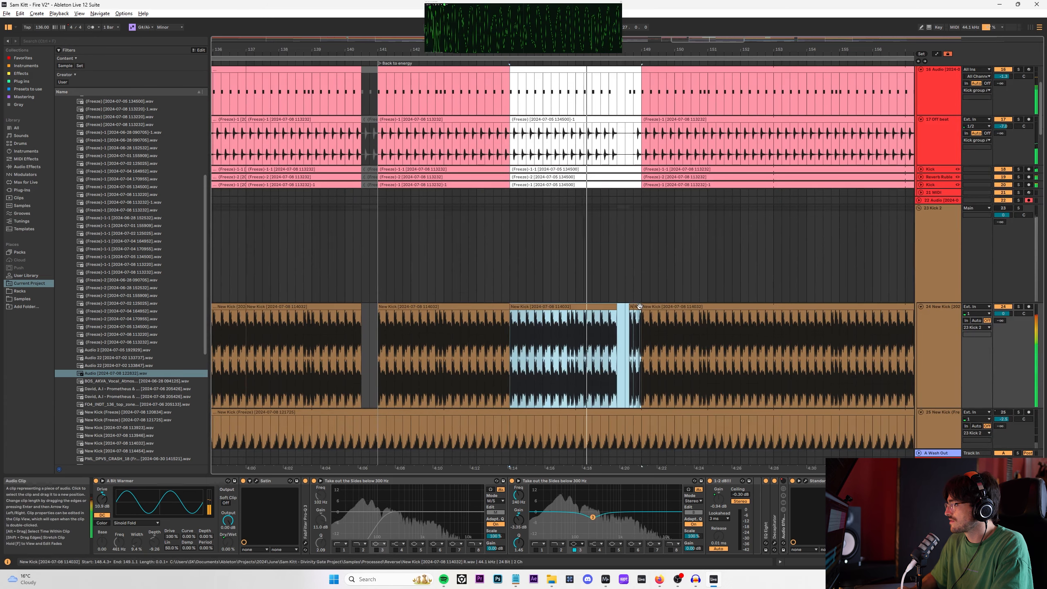
scroll(642, 309, up, 5)
right_click(640, 307)
click(656, 246)
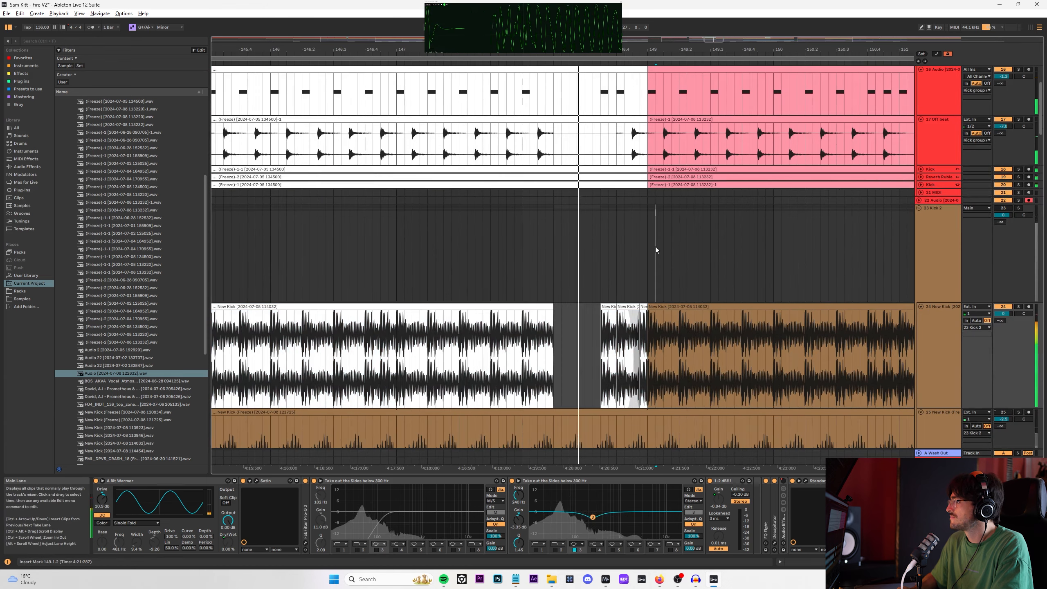
Step: Color the New Kick clips from bar 161 to 165 white
click(655, 246)
scroll(656, 245, up, 3)
scroll(661, 259, down, 2)
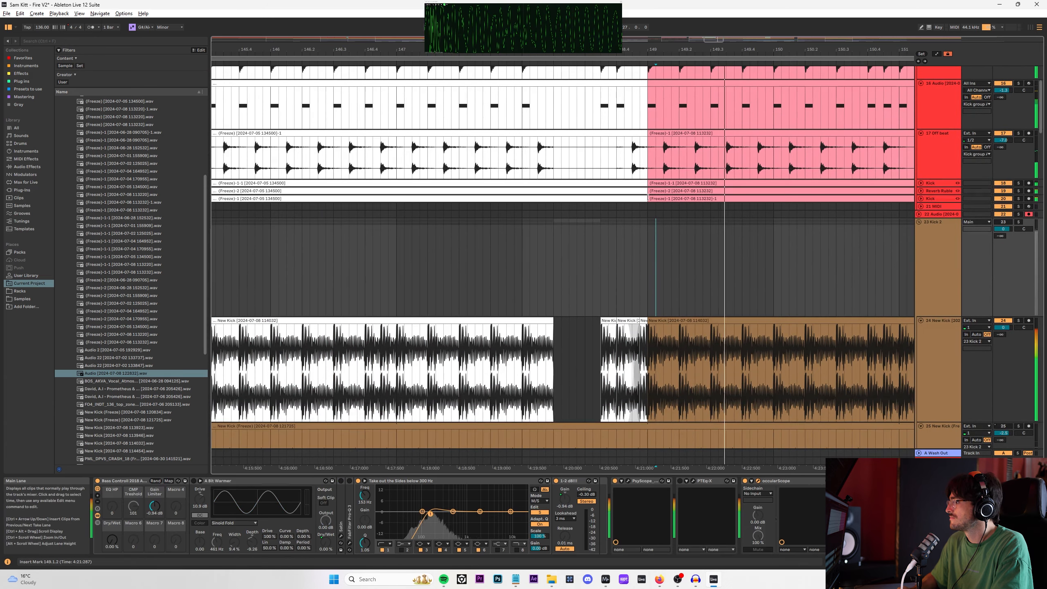
scroll(642, 230, down, 10)
scroll(642, 230, up, 5)
scroll(667, 231, down, 3)
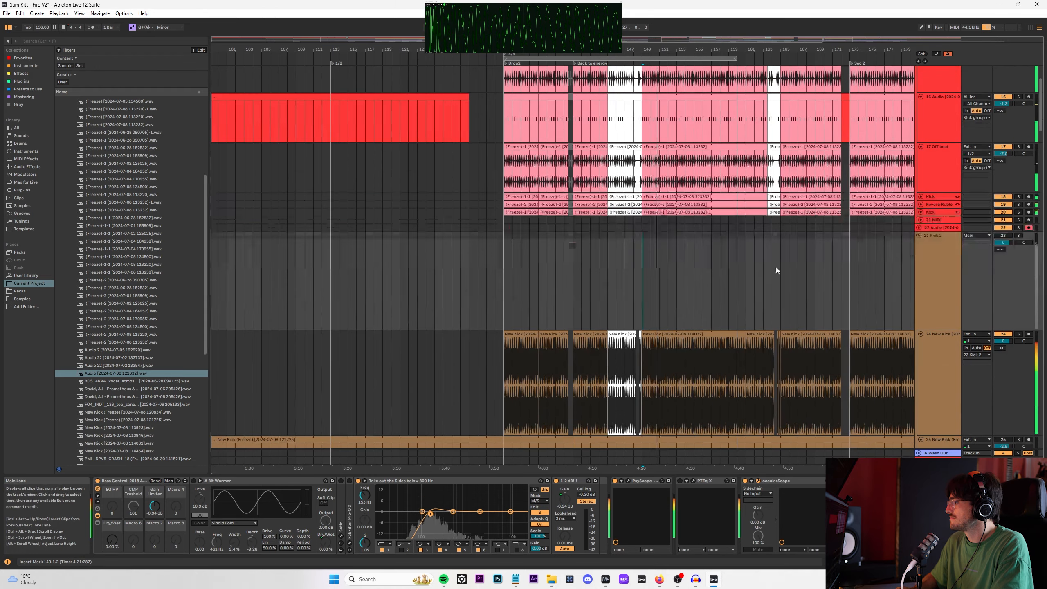
scroll(776, 266, up, 5)
drag(734, 343, 779, 333)
right_click(779, 333)
click(669, 334)
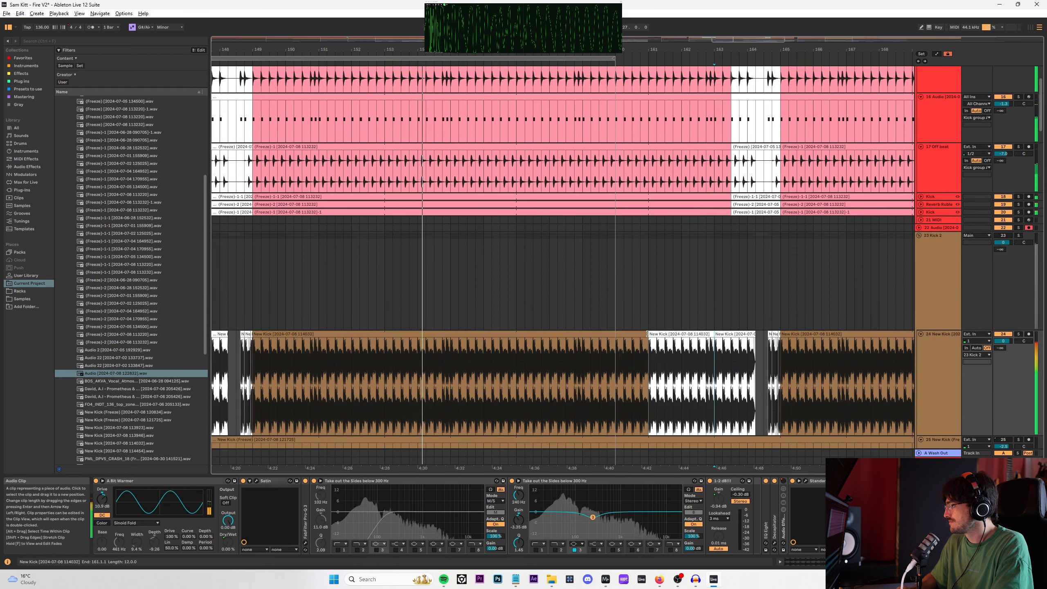
Step: Extend the brown New Kick clip that starts at bar 149 to bar 164
drag(669, 334, 736, 341)
mouse_move(748, 280)
mouse_down()
mouse_move(736, 296)
mouse_move(748, 289)
mouse_up()
scroll(755, 184, up, 3)
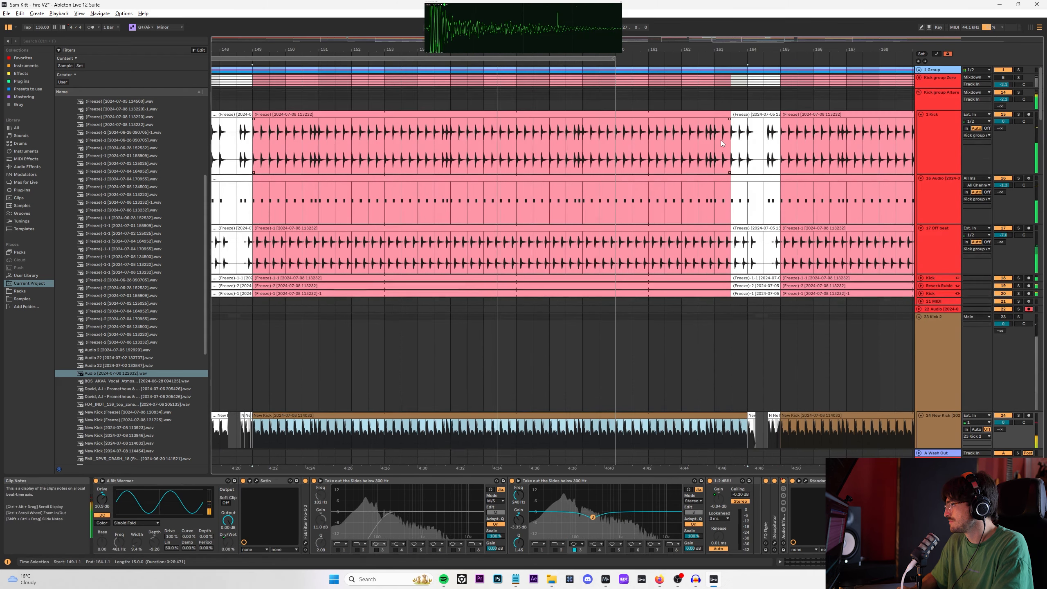
Step: Extend the pink clips of layers 18 to 20 in Kick group Altered to bar 164 and select the clips of its upper three layers
drag(253, 144, 750, 292)
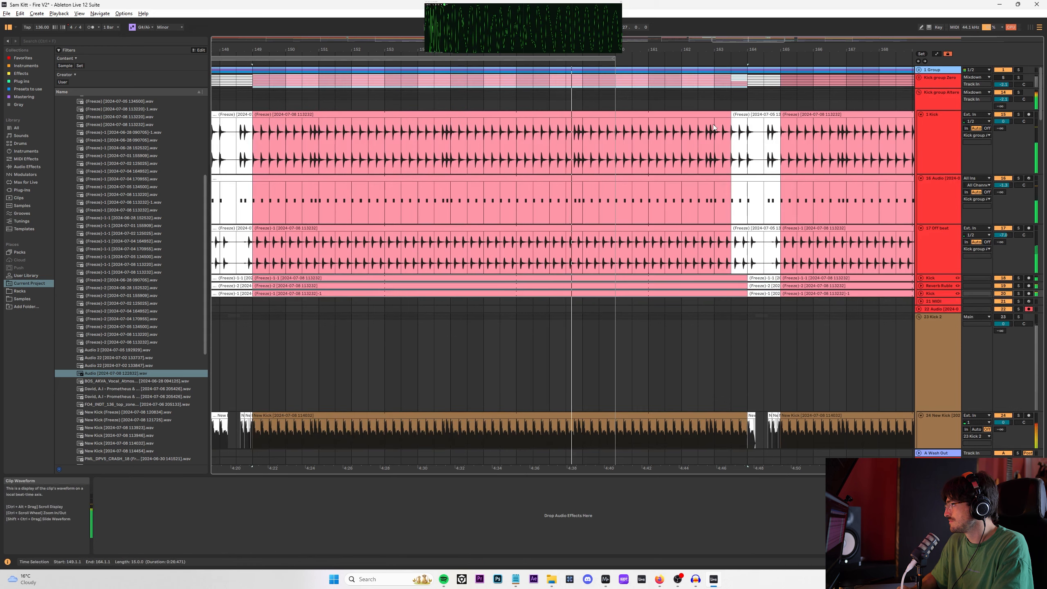
click(725, 114)
shift+click(726, 229)
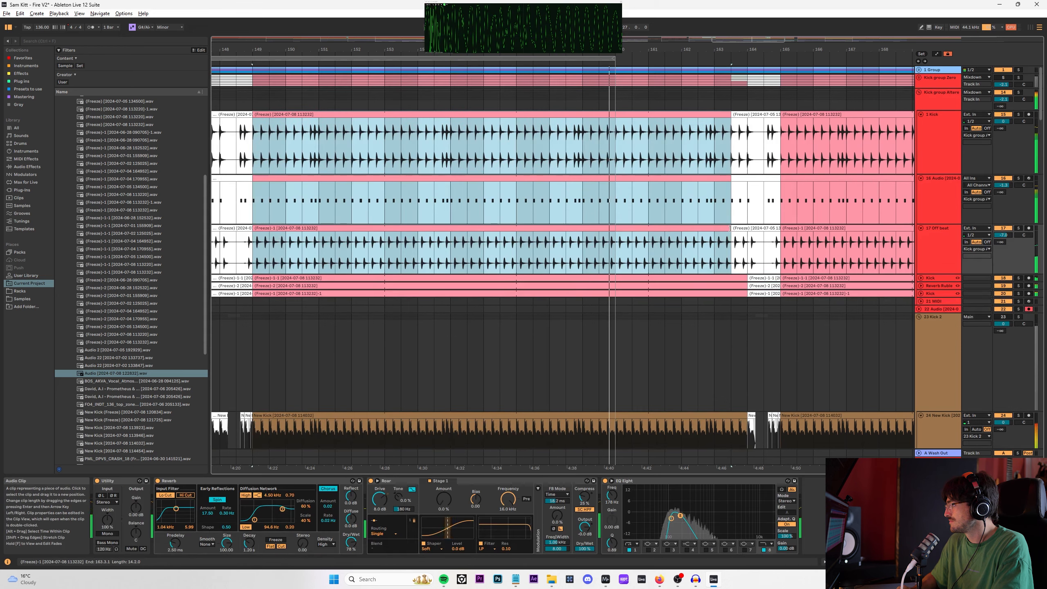
Step: Set the start position to bar 129, fold Kick group Altered and play Drop2 with Kick 2 in its place
key(x)
click(582, 193)
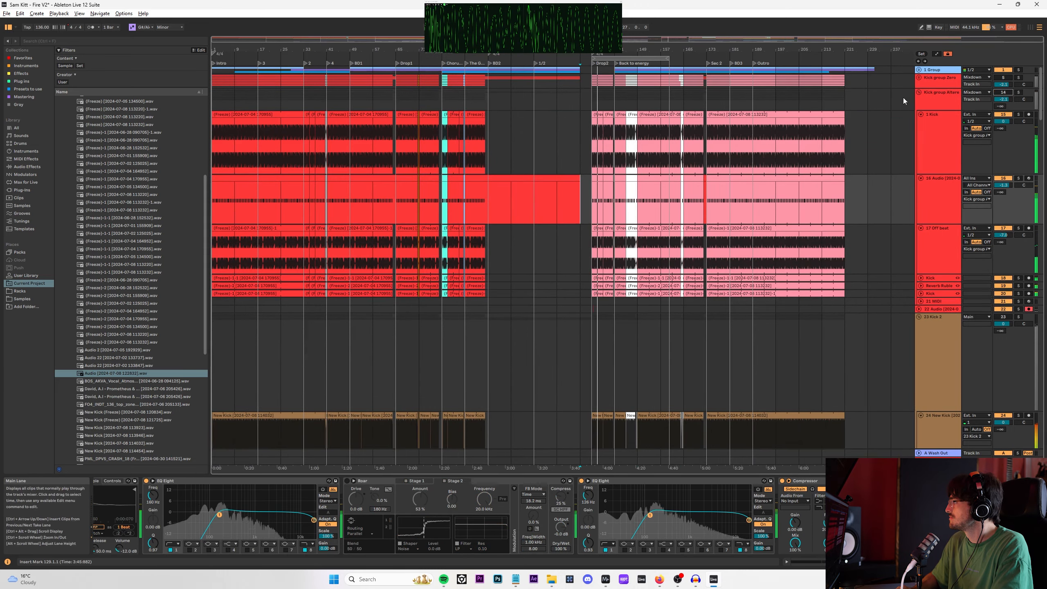
click(919, 92)
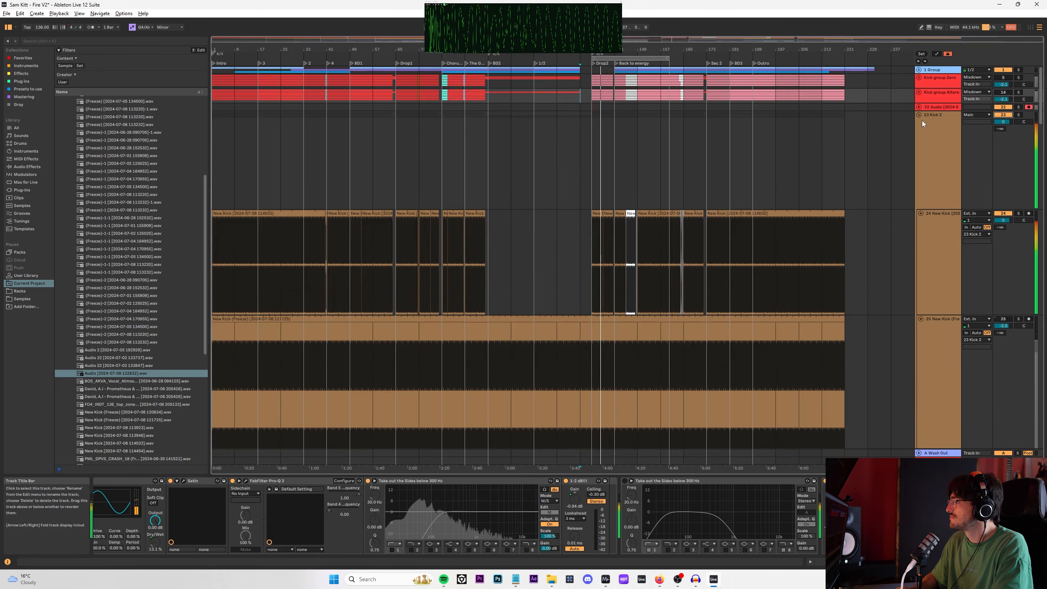
scroll(600, 143, up, 5)
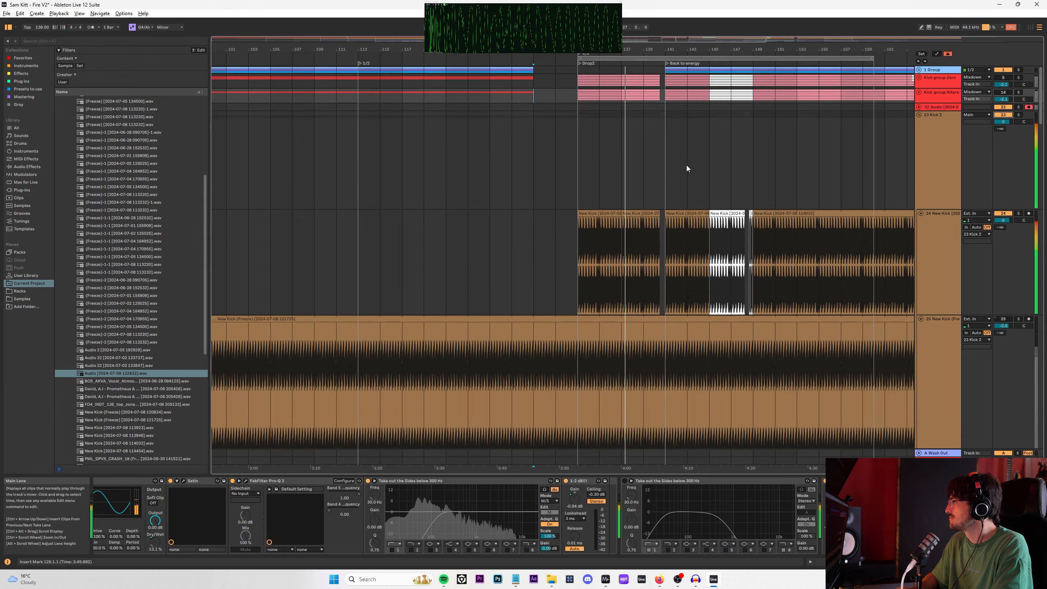
scroll(634, 260, down, 3)
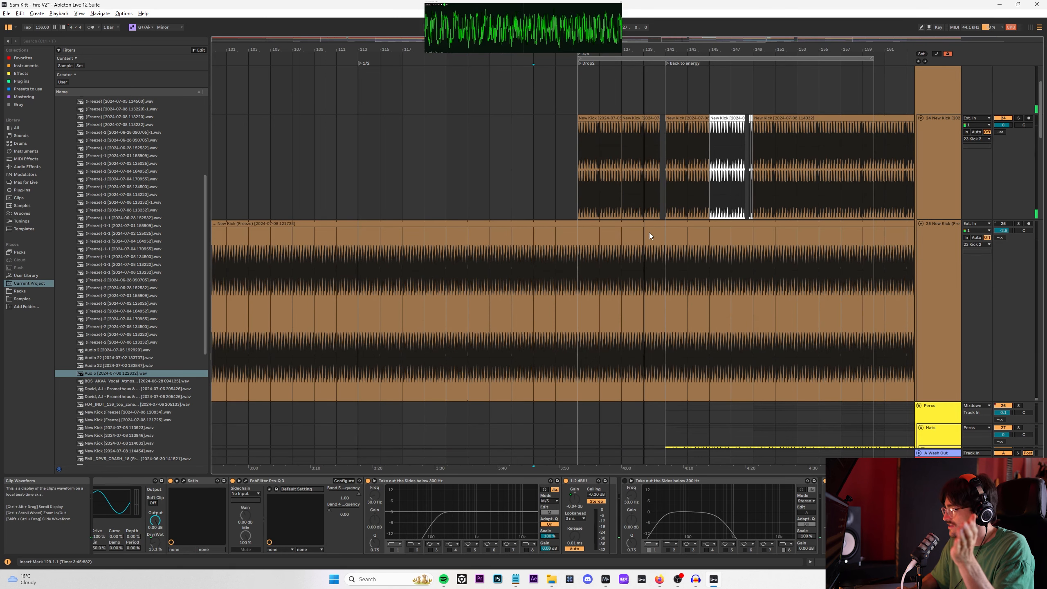
Step: Stop playback, select the first four bars of New Kick in Drop2 and loop bars 133 to 137
scroll(650, 233, up, 3)
click(593, 219)
key(space)
drag(584, 216, 619, 212)
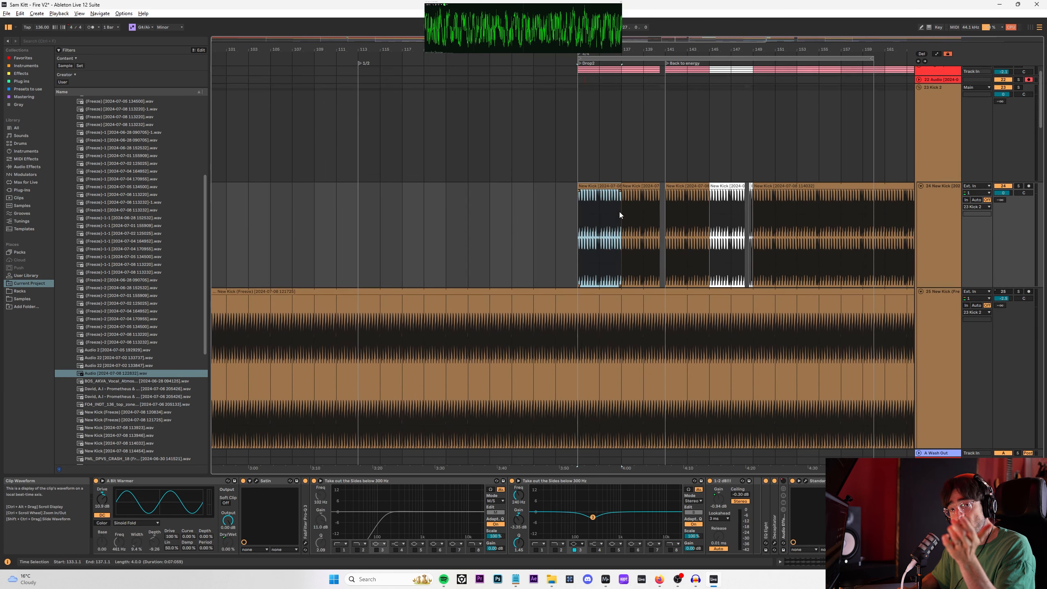
key(ctrl+l)
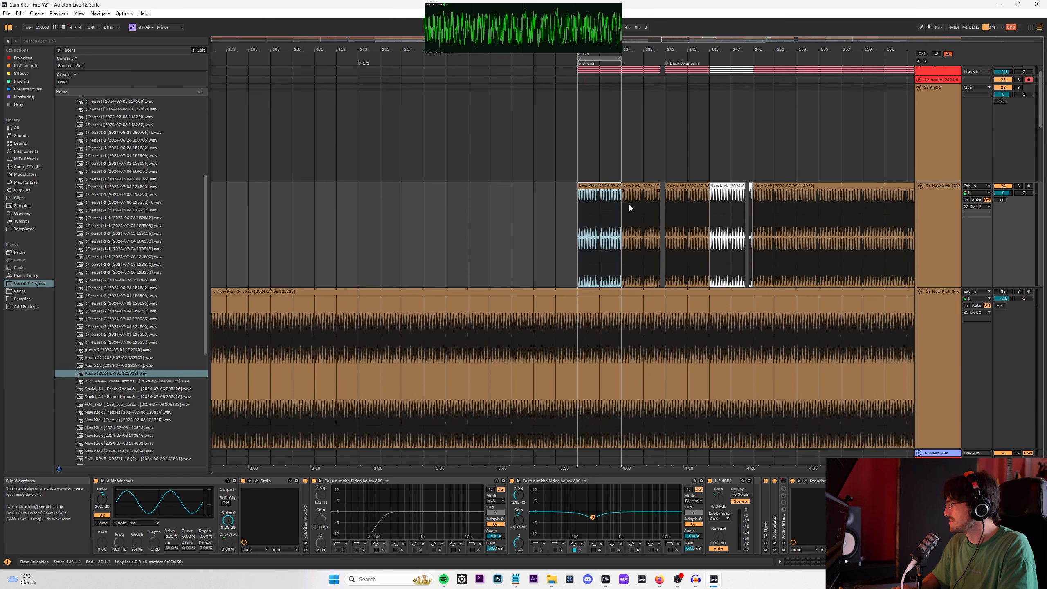
scroll(968, 156, up, 2)
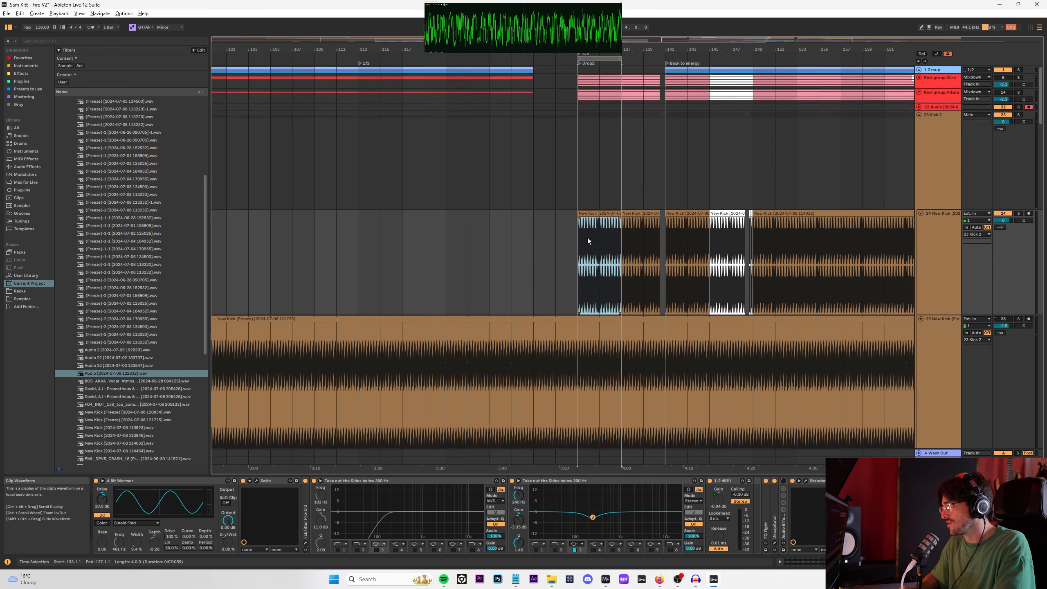
key(z)
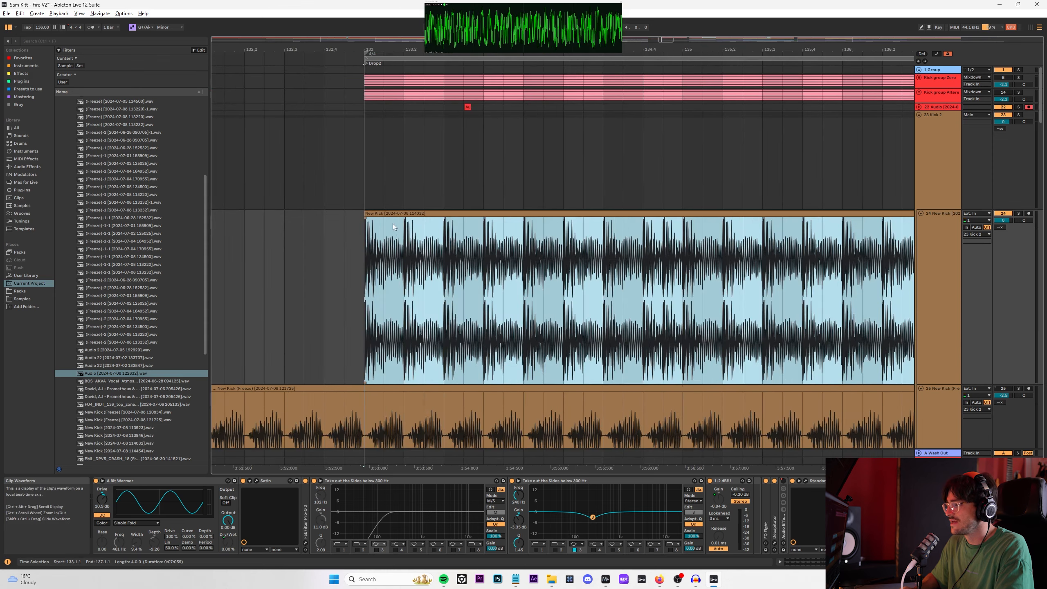
key(x)
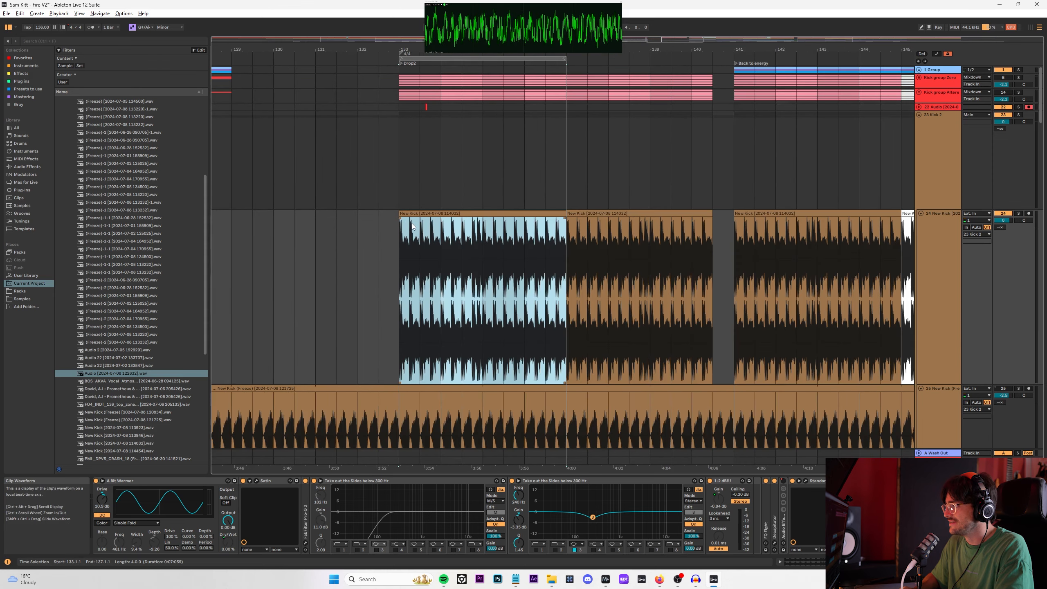
Step: Check the selected New Kick clip and its track's device chain, solo the New Kick track and play Drop2 from bar 133
double_click(522, 214)
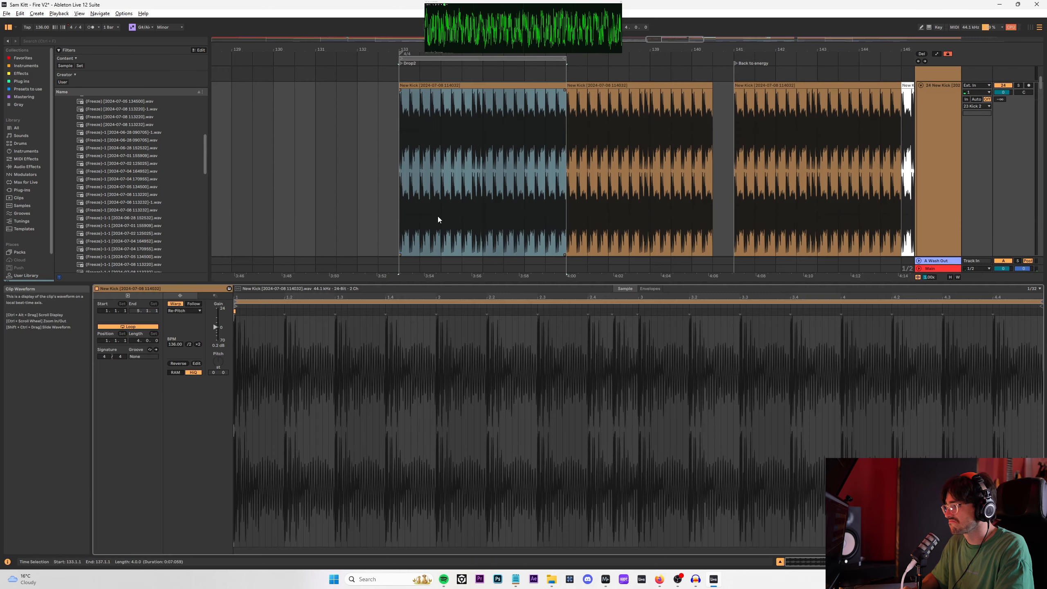
click(780, 561)
scroll(530, 245, up, 5)
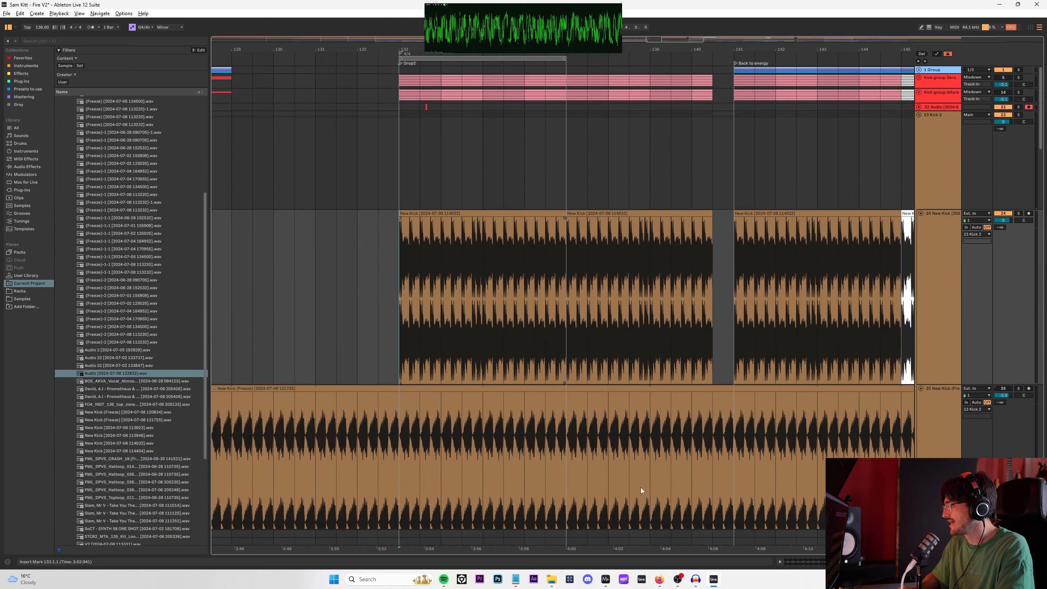
click(960, 561)
drag(961, 562, 948, 561)
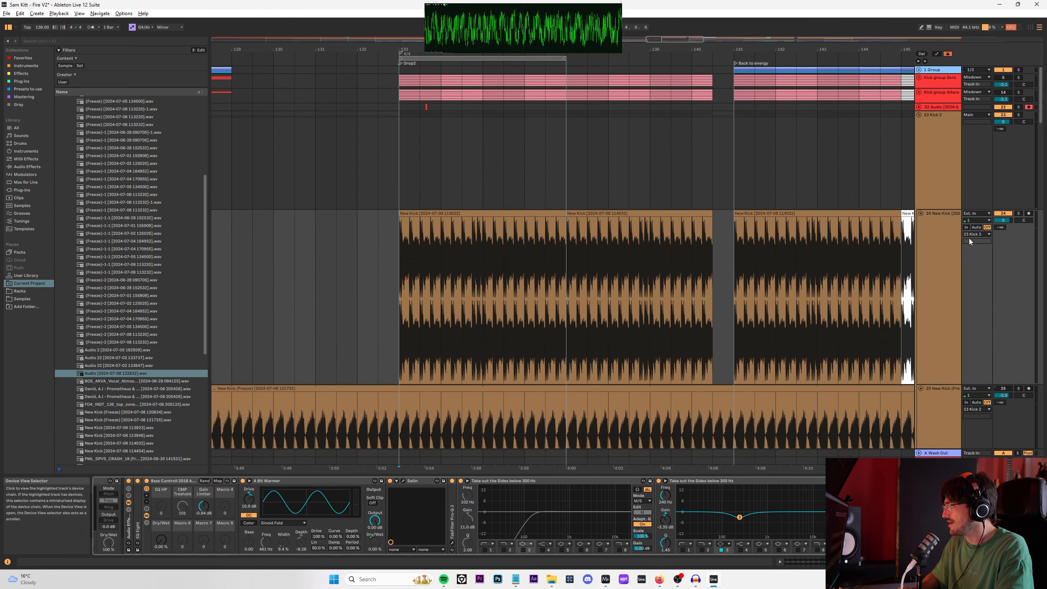
click(951, 132)
click(399, 223)
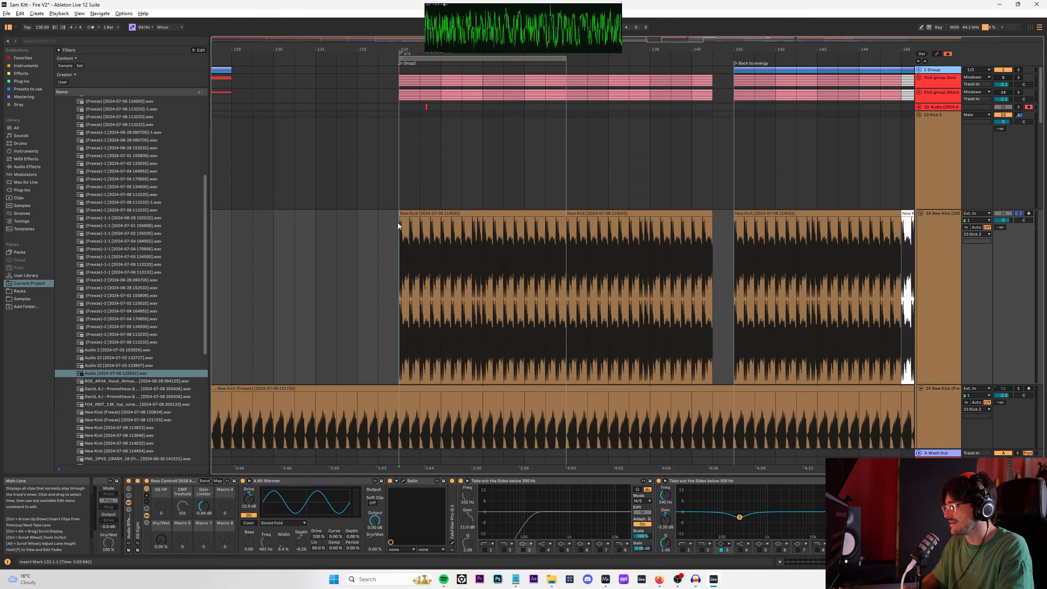
key(space)
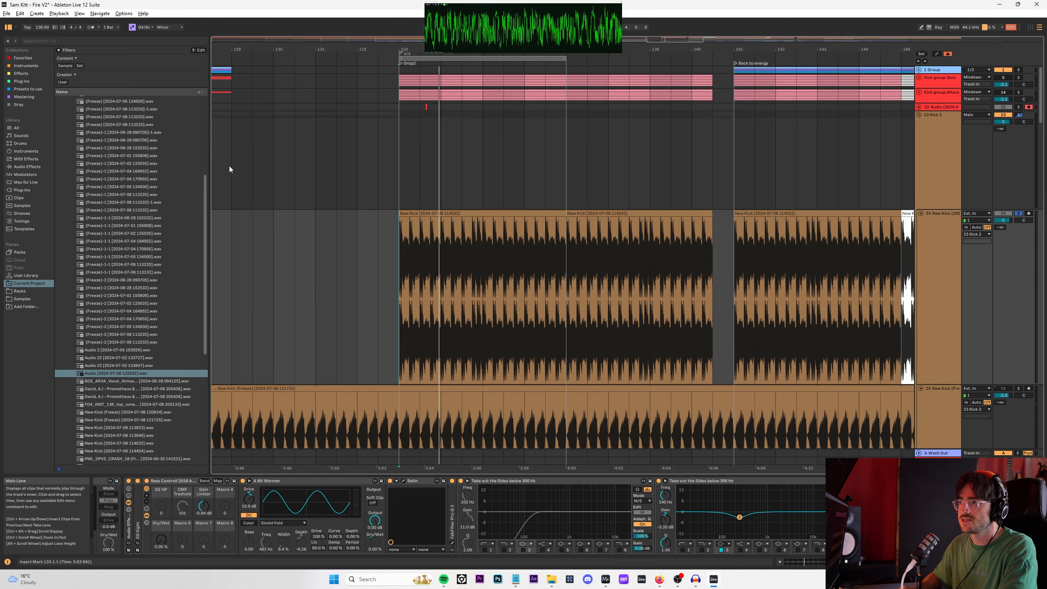
Step: Search the whole library for "tuner" and select the Tuner device
click(36, 41)
text(tune)
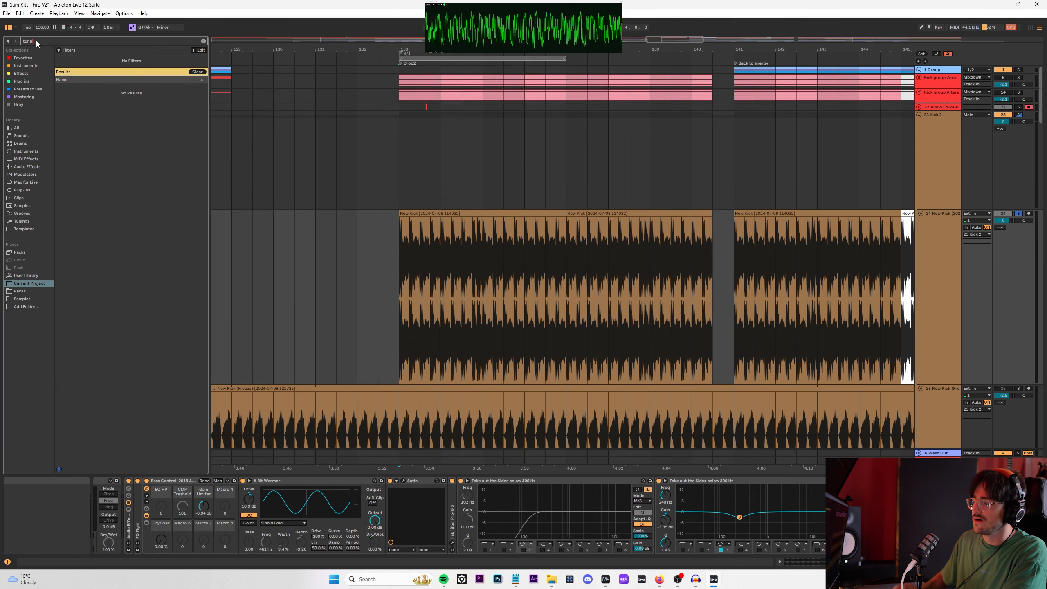
click(198, 71)
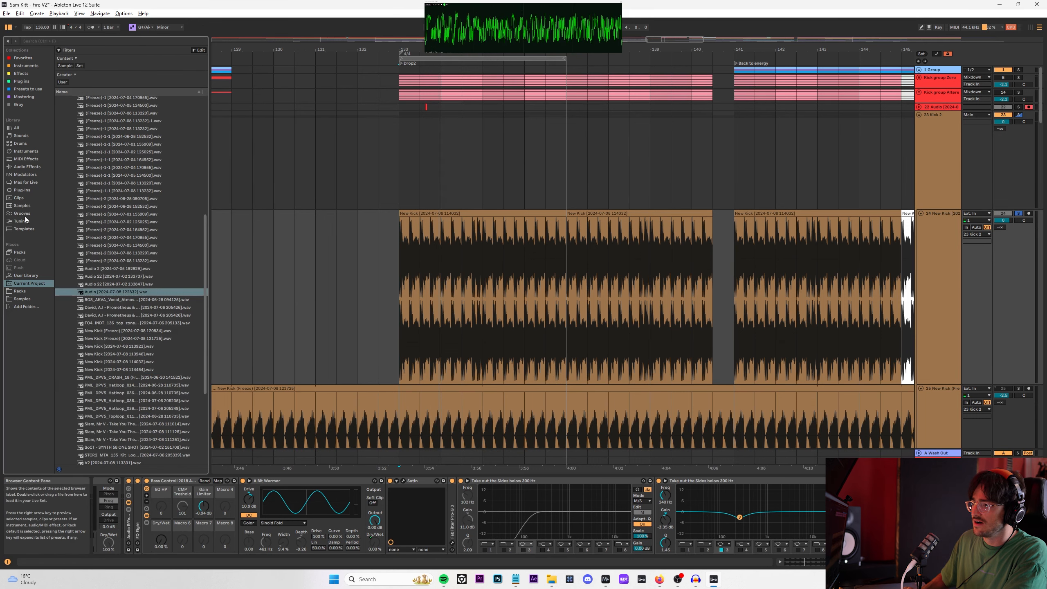
click(41, 160)
key(ctrl+f)
text(tuner)
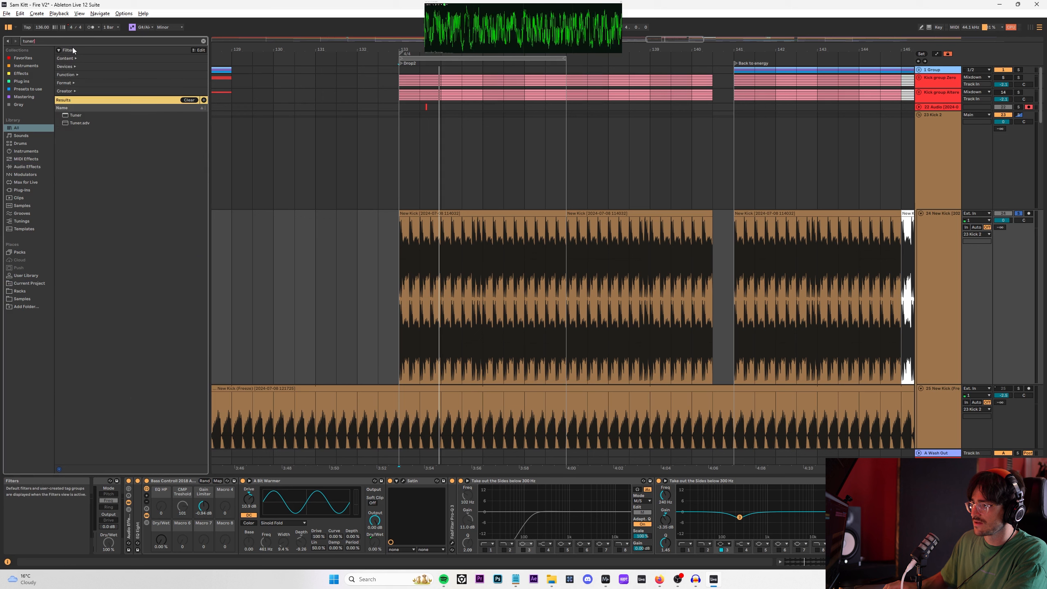
key(Down)
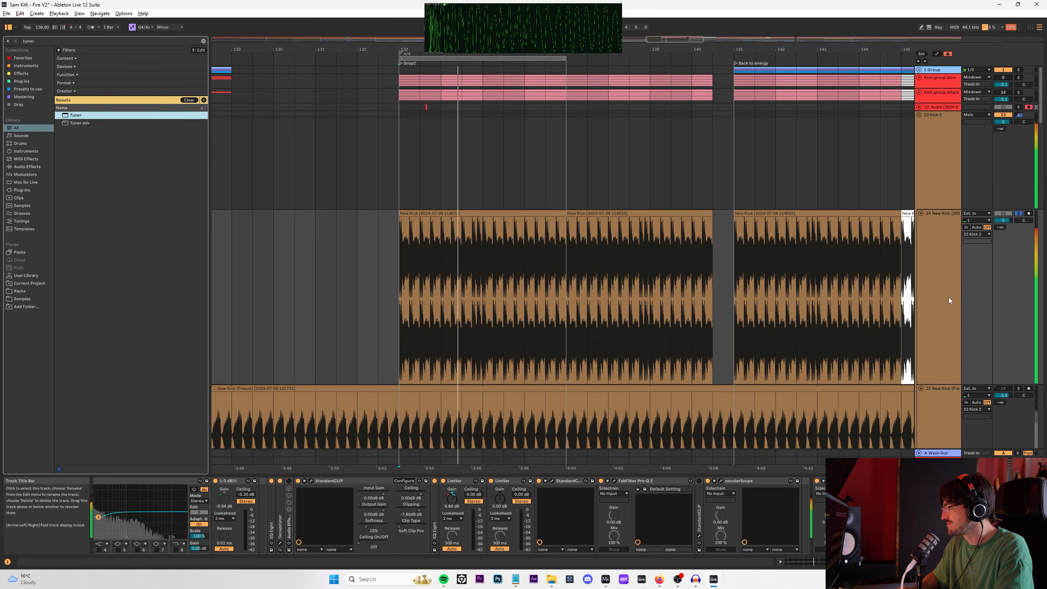
Step: Insert Tuner at the start of the New Kick device chain and replay the first four bars of Drop2
drag(400, 247, 567, 228)
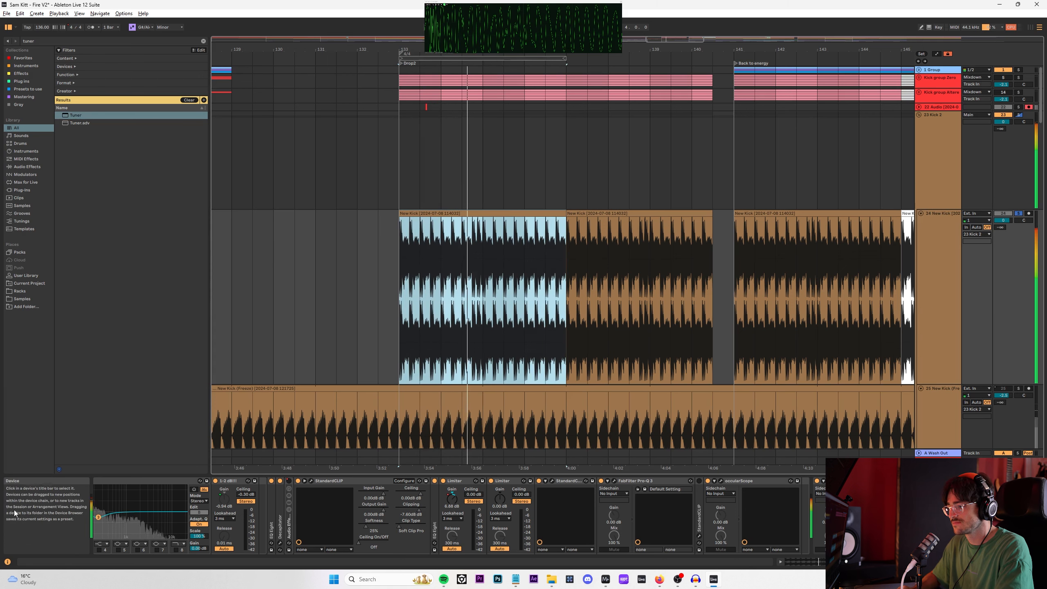
click(95, 498)
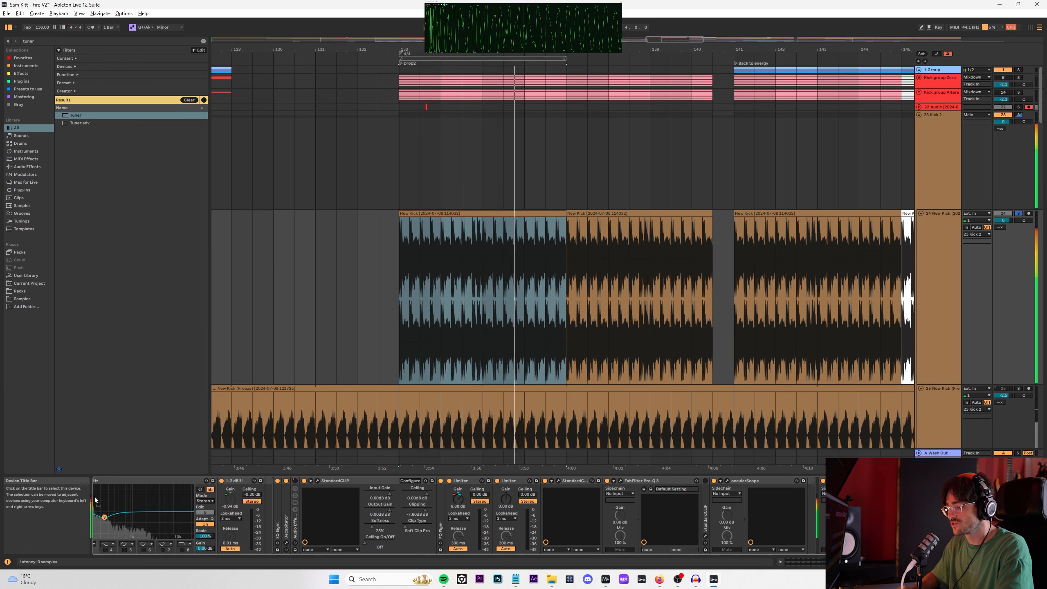
drag(94, 496, 102, 504)
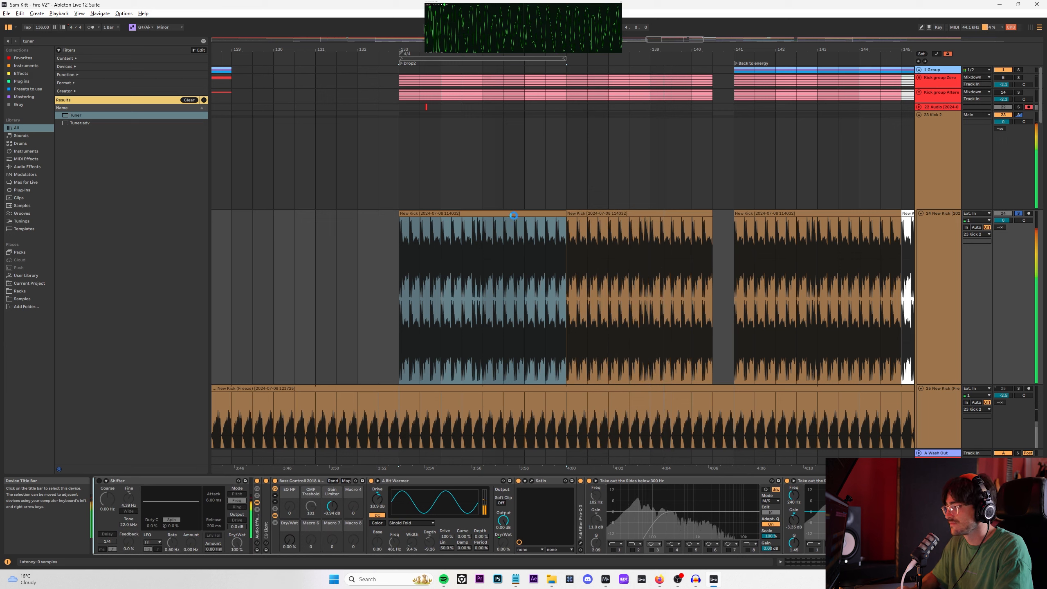
click(514, 213)
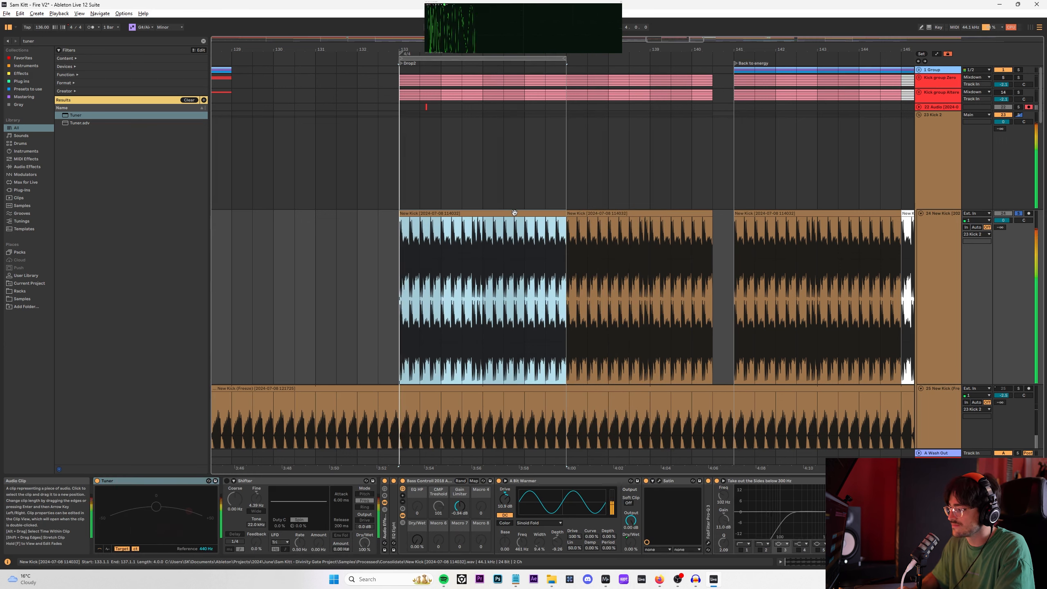
key(space)
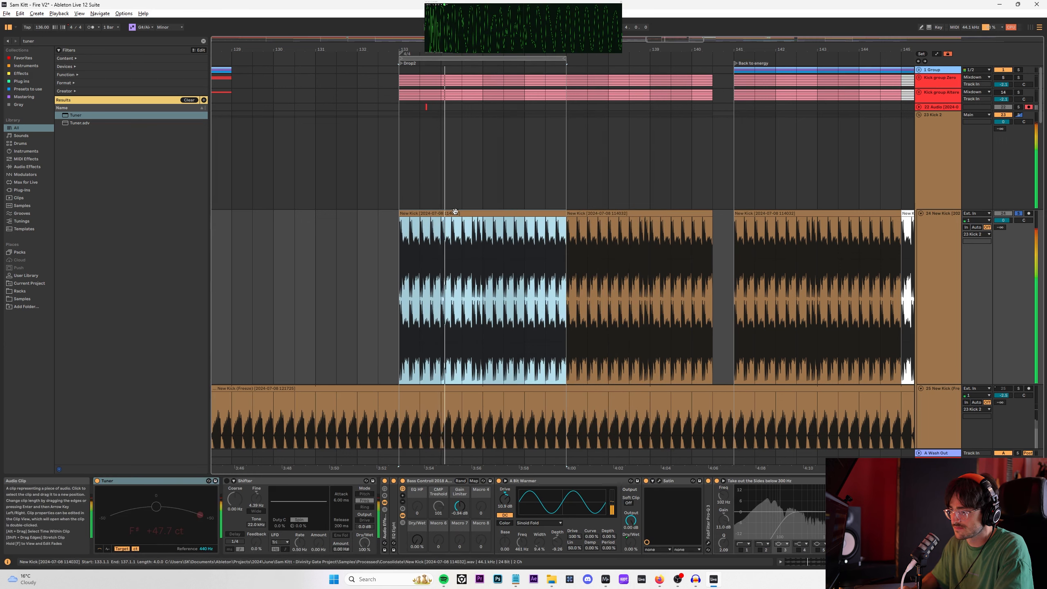
Step: Show the first Drop2 New Kick clip's sample settings together with its devices, and switch Tuner to the histogram view during playback
double_click(457, 224)
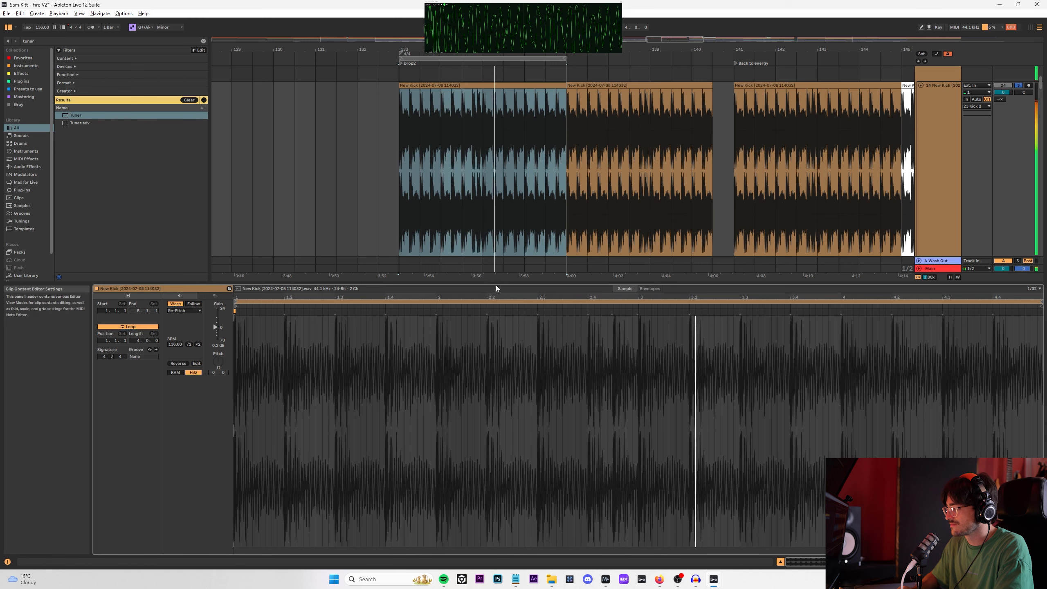
drag(496, 285, 494, 428)
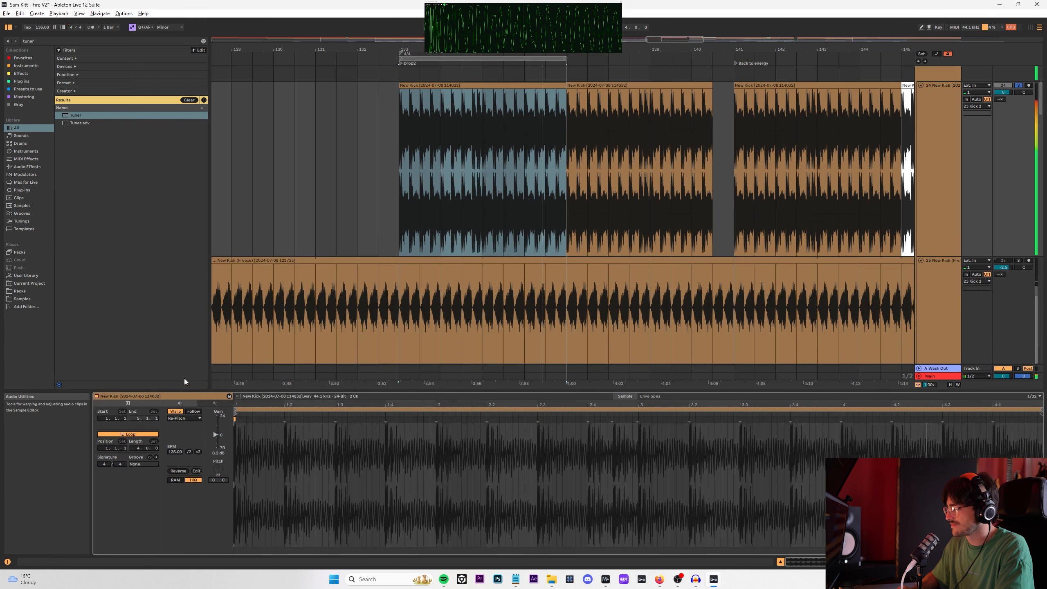
click(1038, 562)
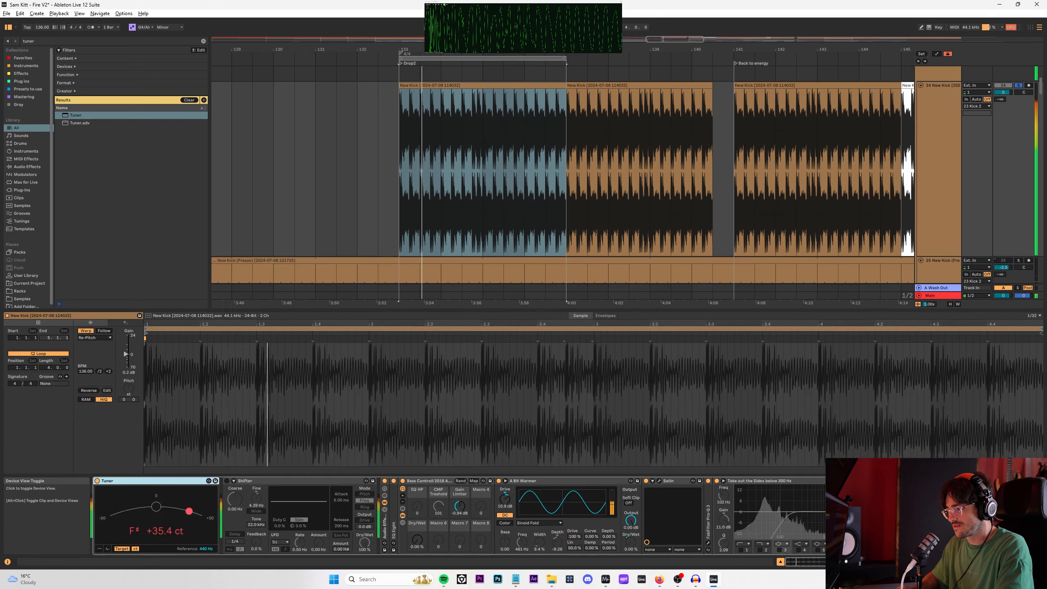
click(108, 549)
click(119, 483)
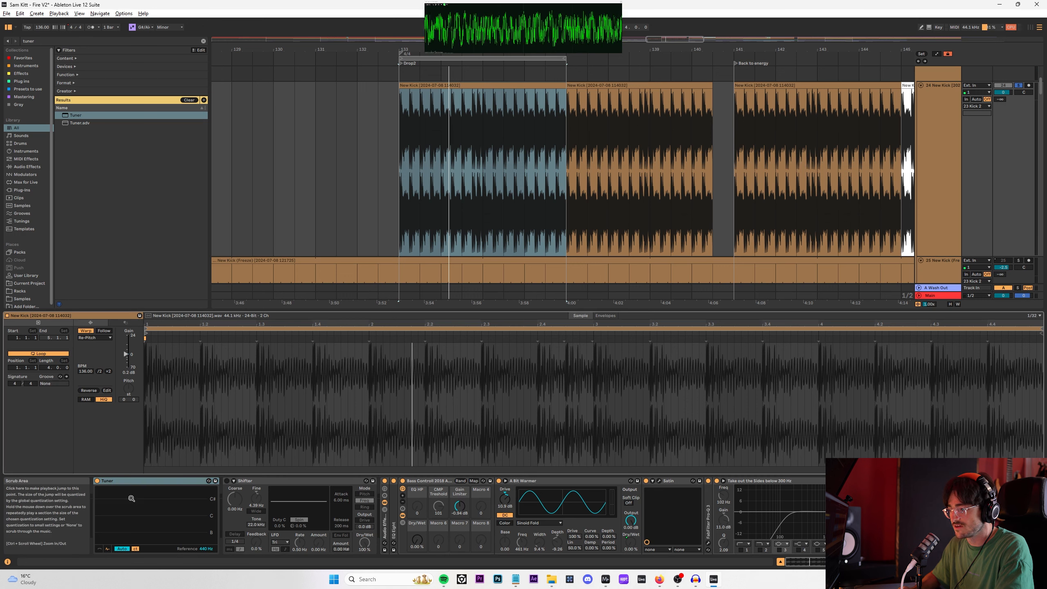
key(space)
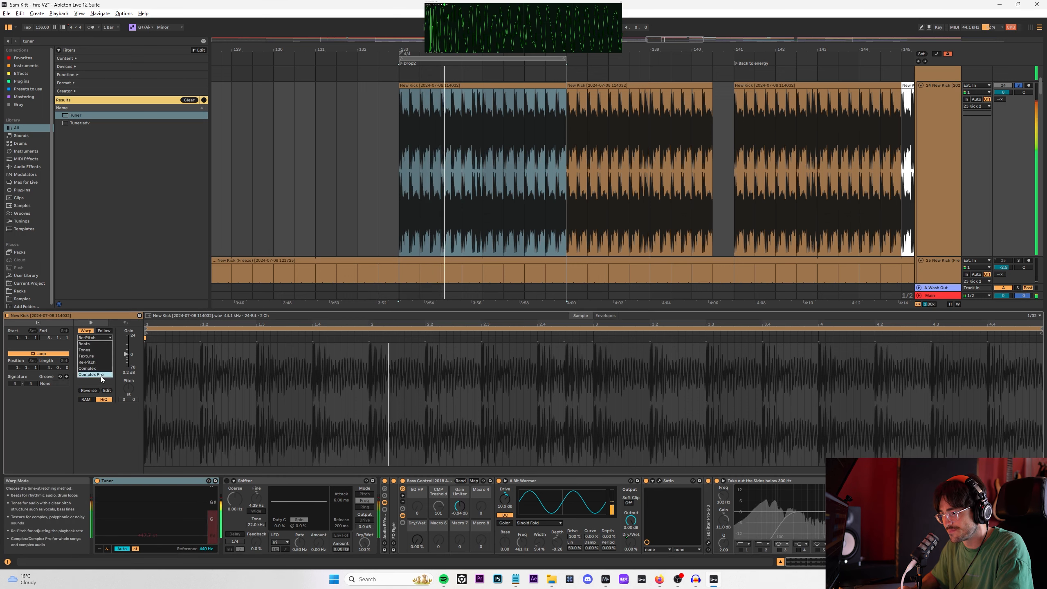
Step: Set the clip's warp mode to Complex and raise its pitch by one semitone plus extra cents, following the Tuner display
click(98, 368)
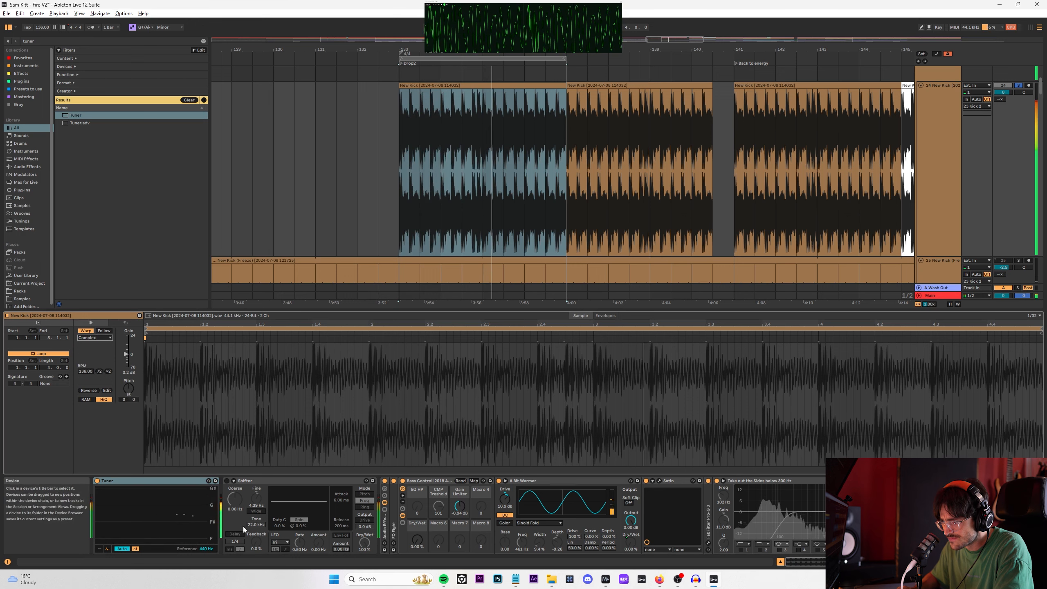
click(128, 387)
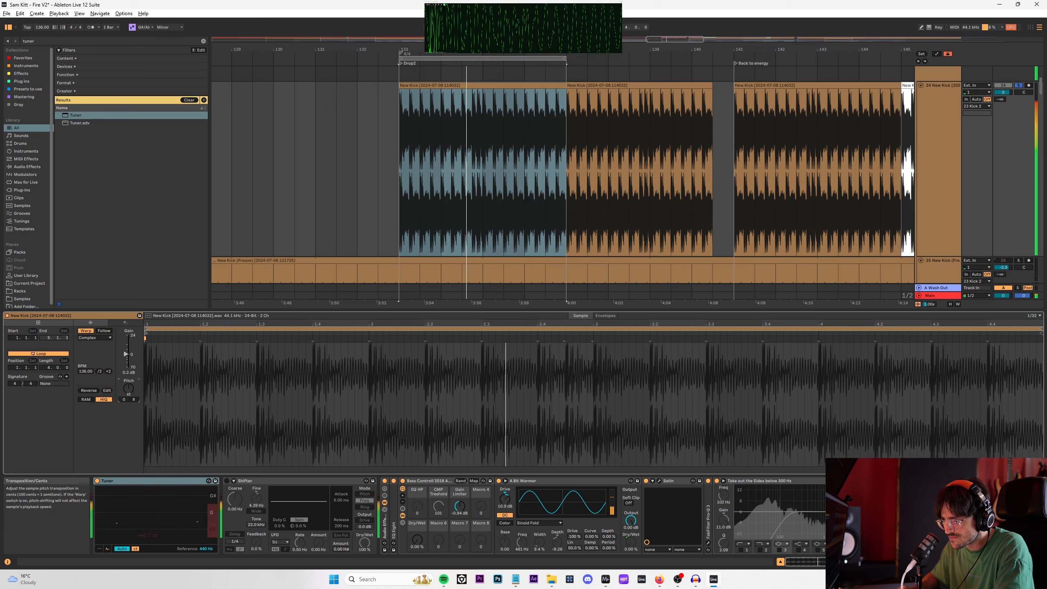
drag(133, 399, 134, 396)
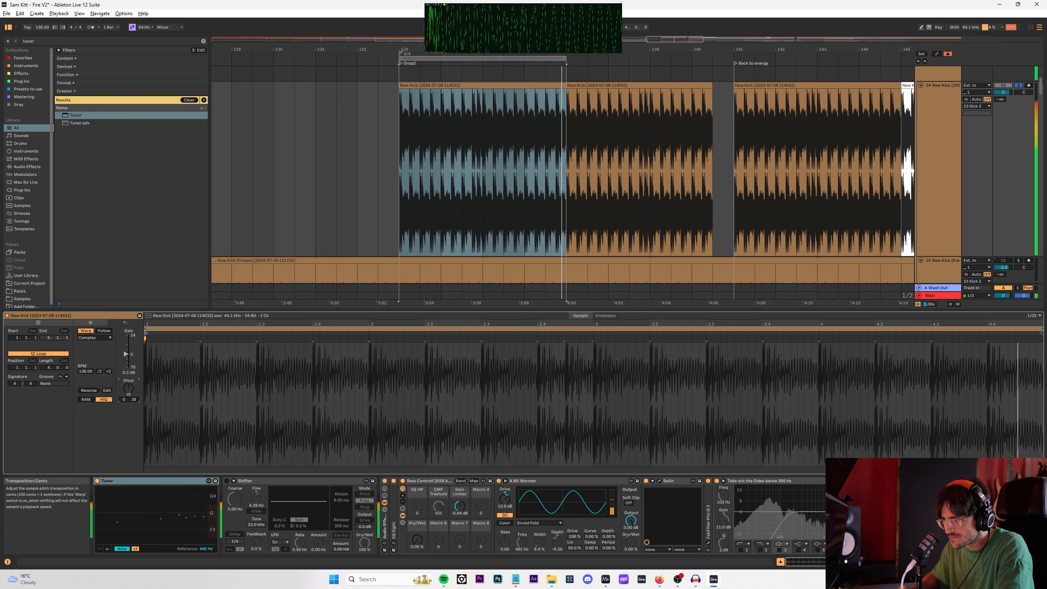
drag(128, 388, 134, 382)
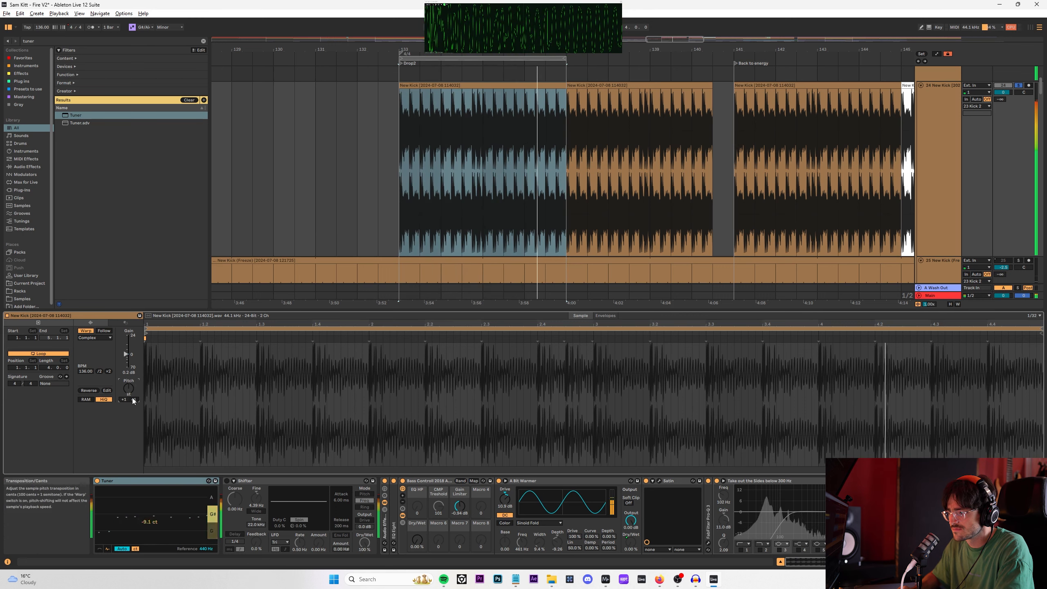
scroll(135, 400, up, 8)
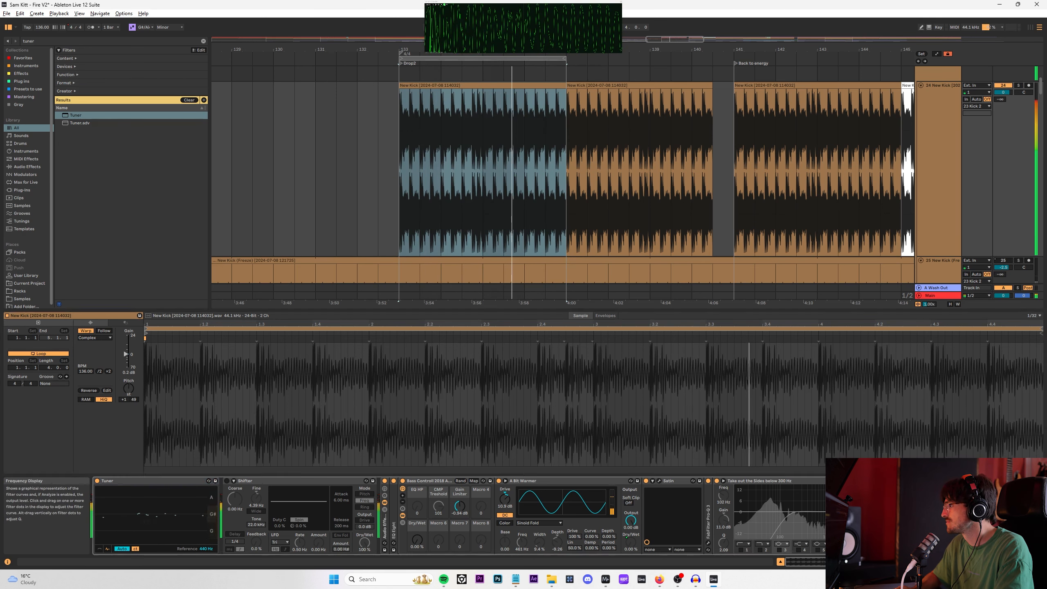
Step: Examine the enlarged curve of the EQ Eight ahead of Bass Control in the New Kick chain, and close it
click(394, 543)
key(Escape)
click(335, 190)
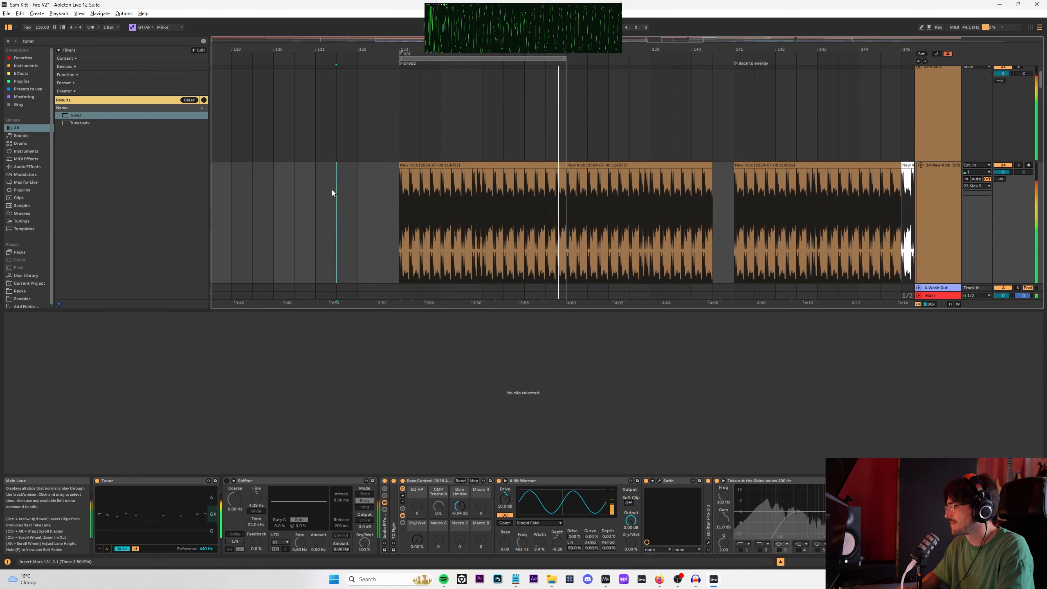
click(394, 542)
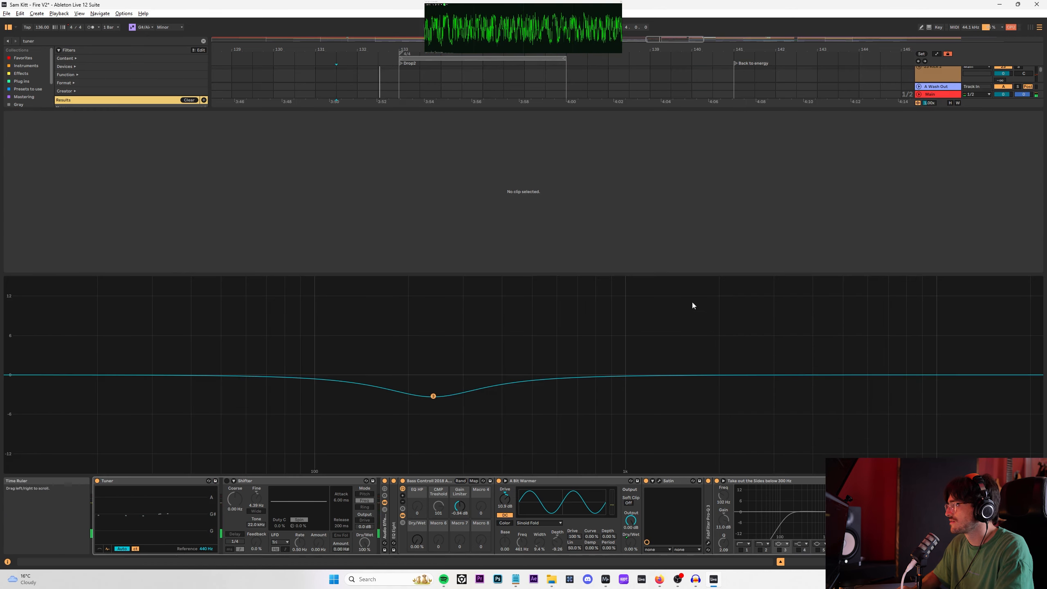
key(Escape)
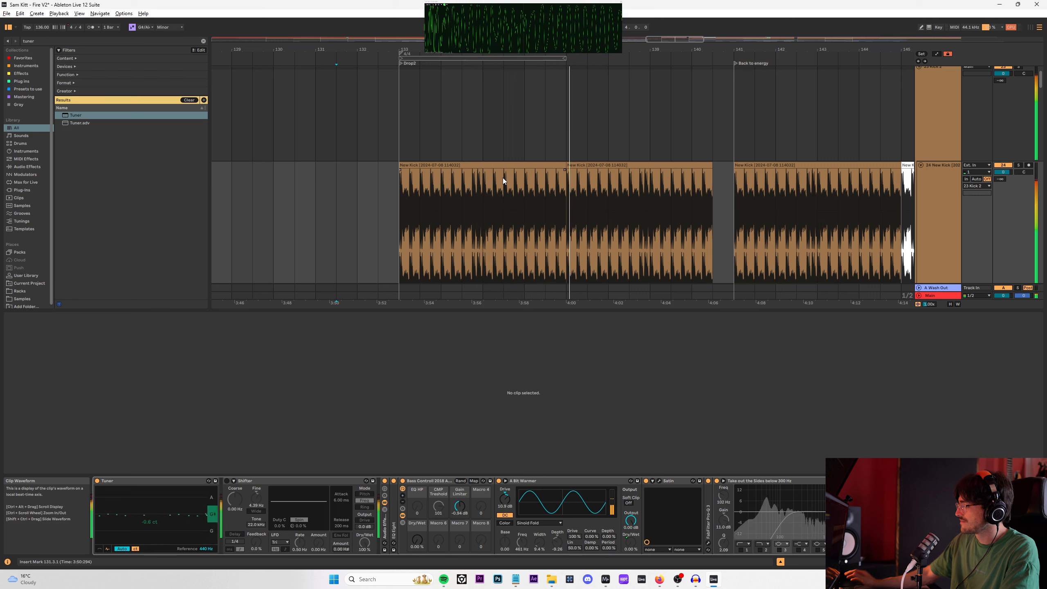
Step: Enlarge the spectrum of the "Take out the Sides below 300 Hz" EQ and replay the drop to examine the kick's lowest peak
click(723, 481)
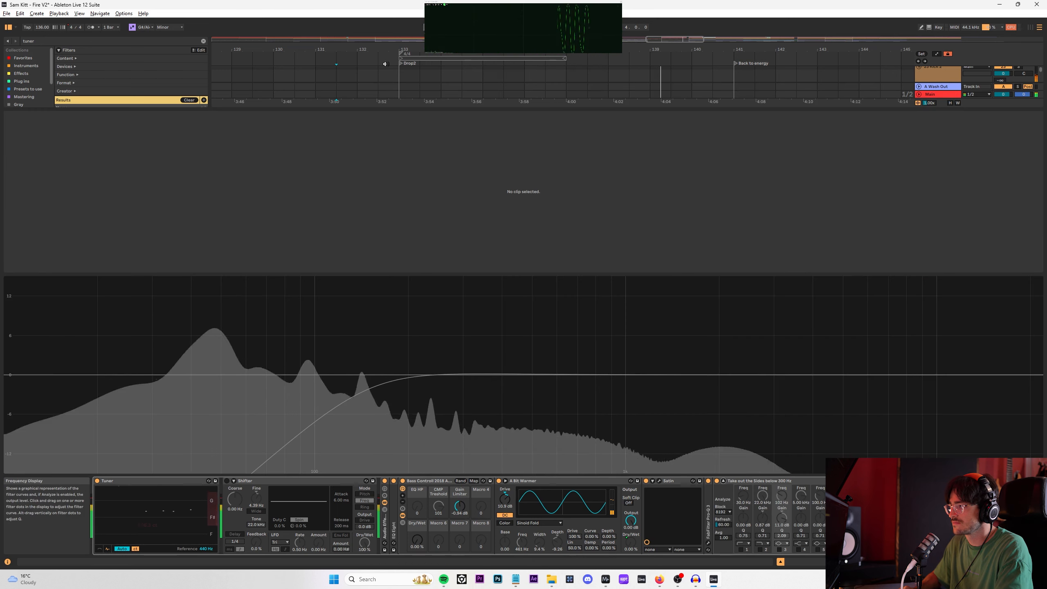
key(space)
click(399, 80)
click(420, 248)
key(space)
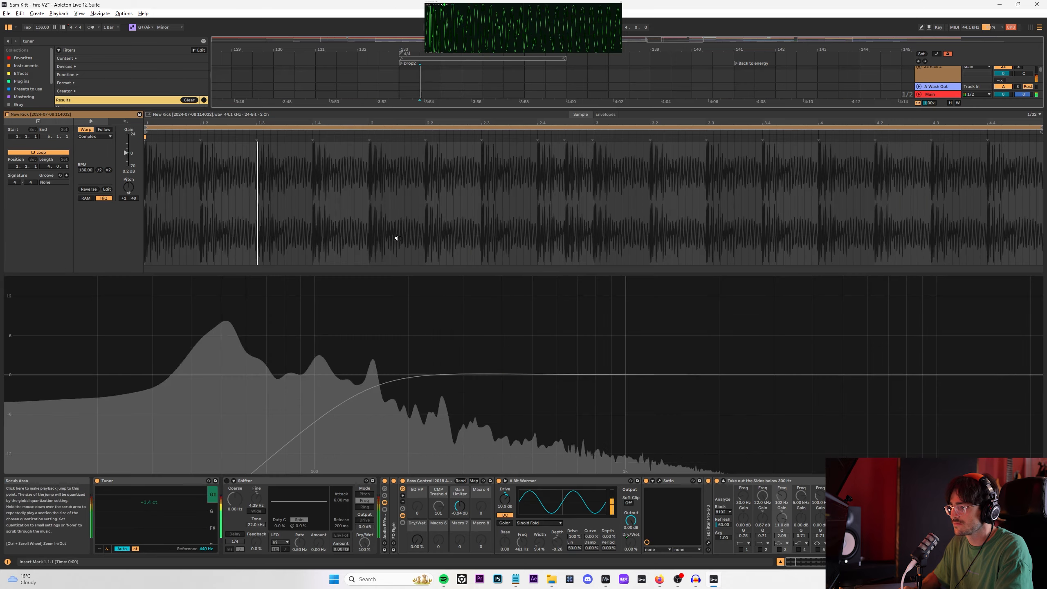
double_click(226, 325)
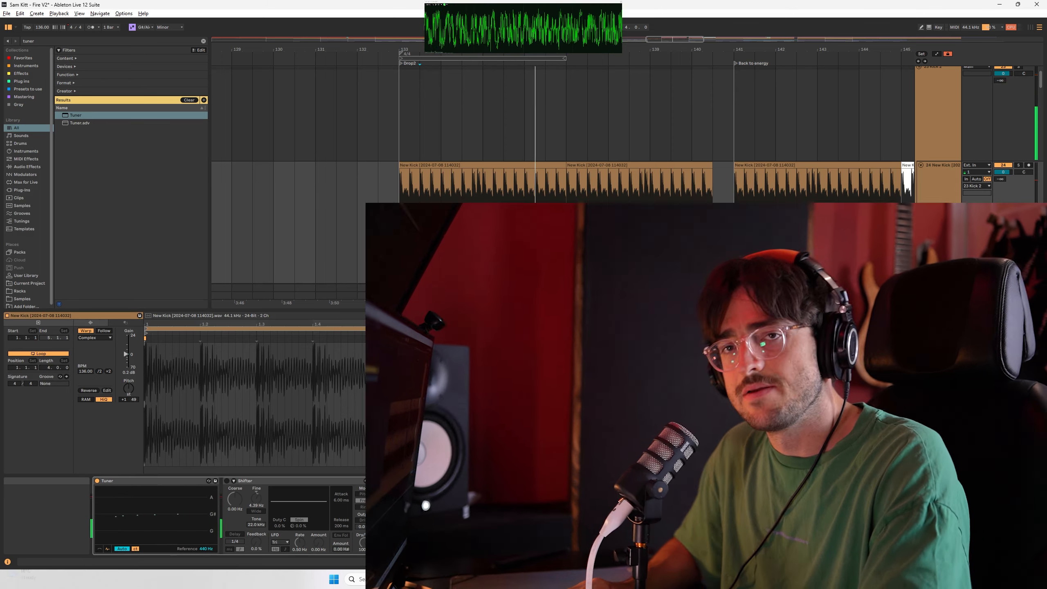